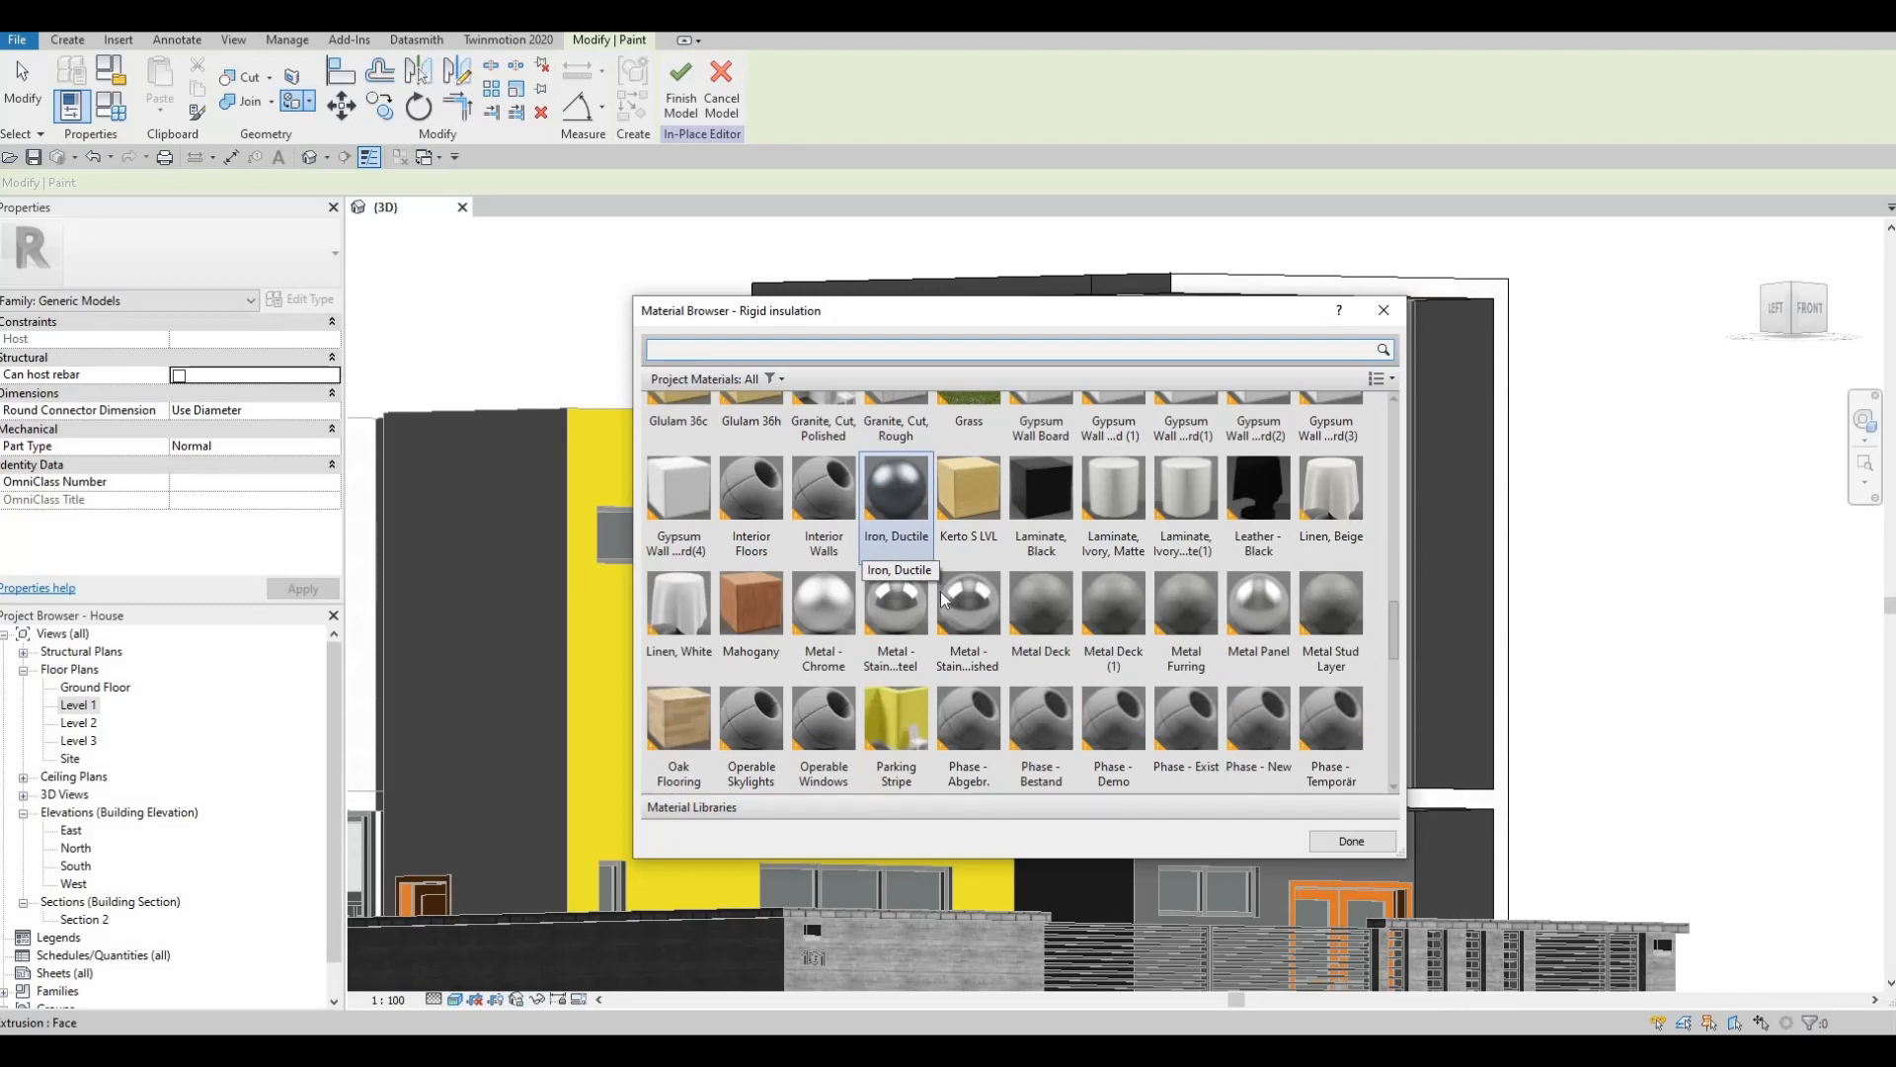
# Choose the Plywood, Sheathing material and paint the inner face of the tall vertical fin beside the entrance bay.
pyautogui.scroll(-4, 938, 592)
pyautogui.click(824, 549)
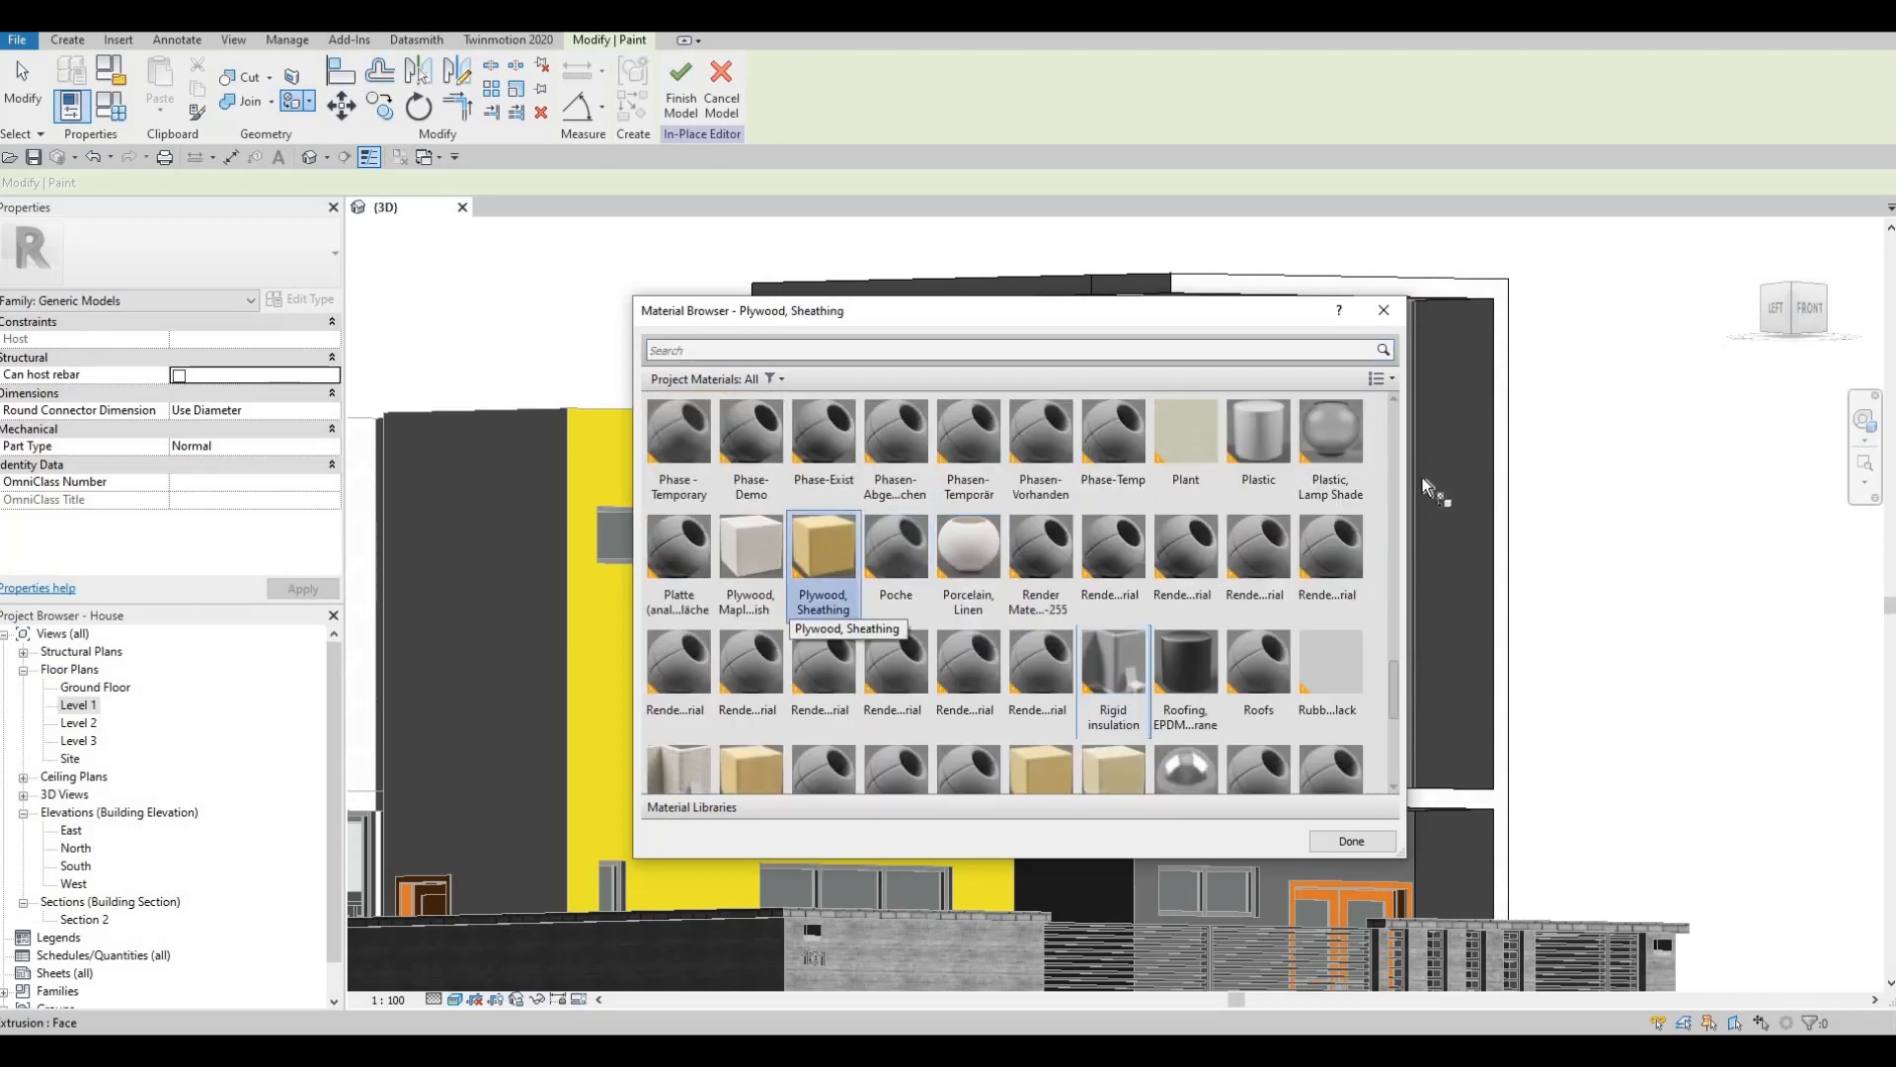
pyautogui.click(1450, 478)
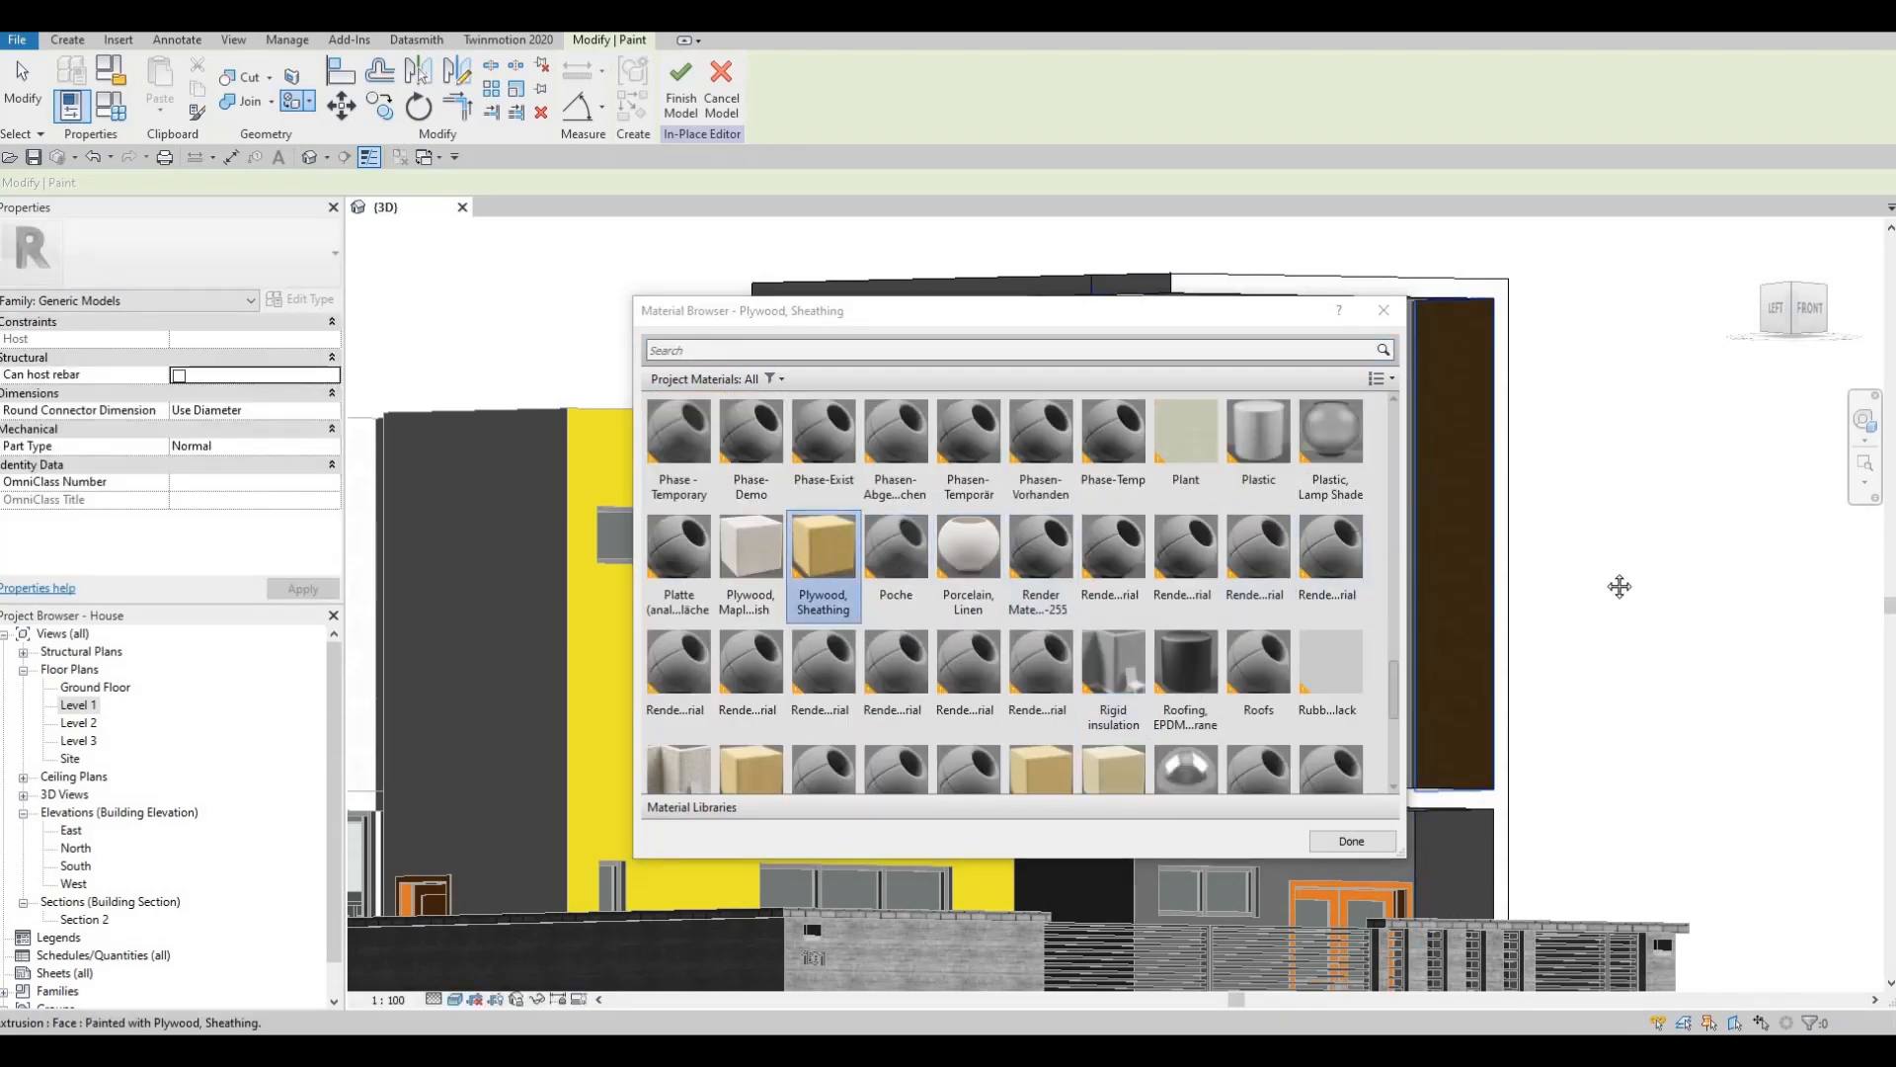
# Paint the lower part of the tall fin and the underside of the roof overhang with Plywood, Sheathing.
pyautogui.moveTo(1619, 586)
pyautogui.mouseDown(button='middle')
pyautogui.moveTo(1662, 669)
pyautogui.moveTo(1681, 659)
pyautogui.moveTo(1591, 632)
pyautogui.mouseUp(button='middle')
pyautogui.click(1665, 683)
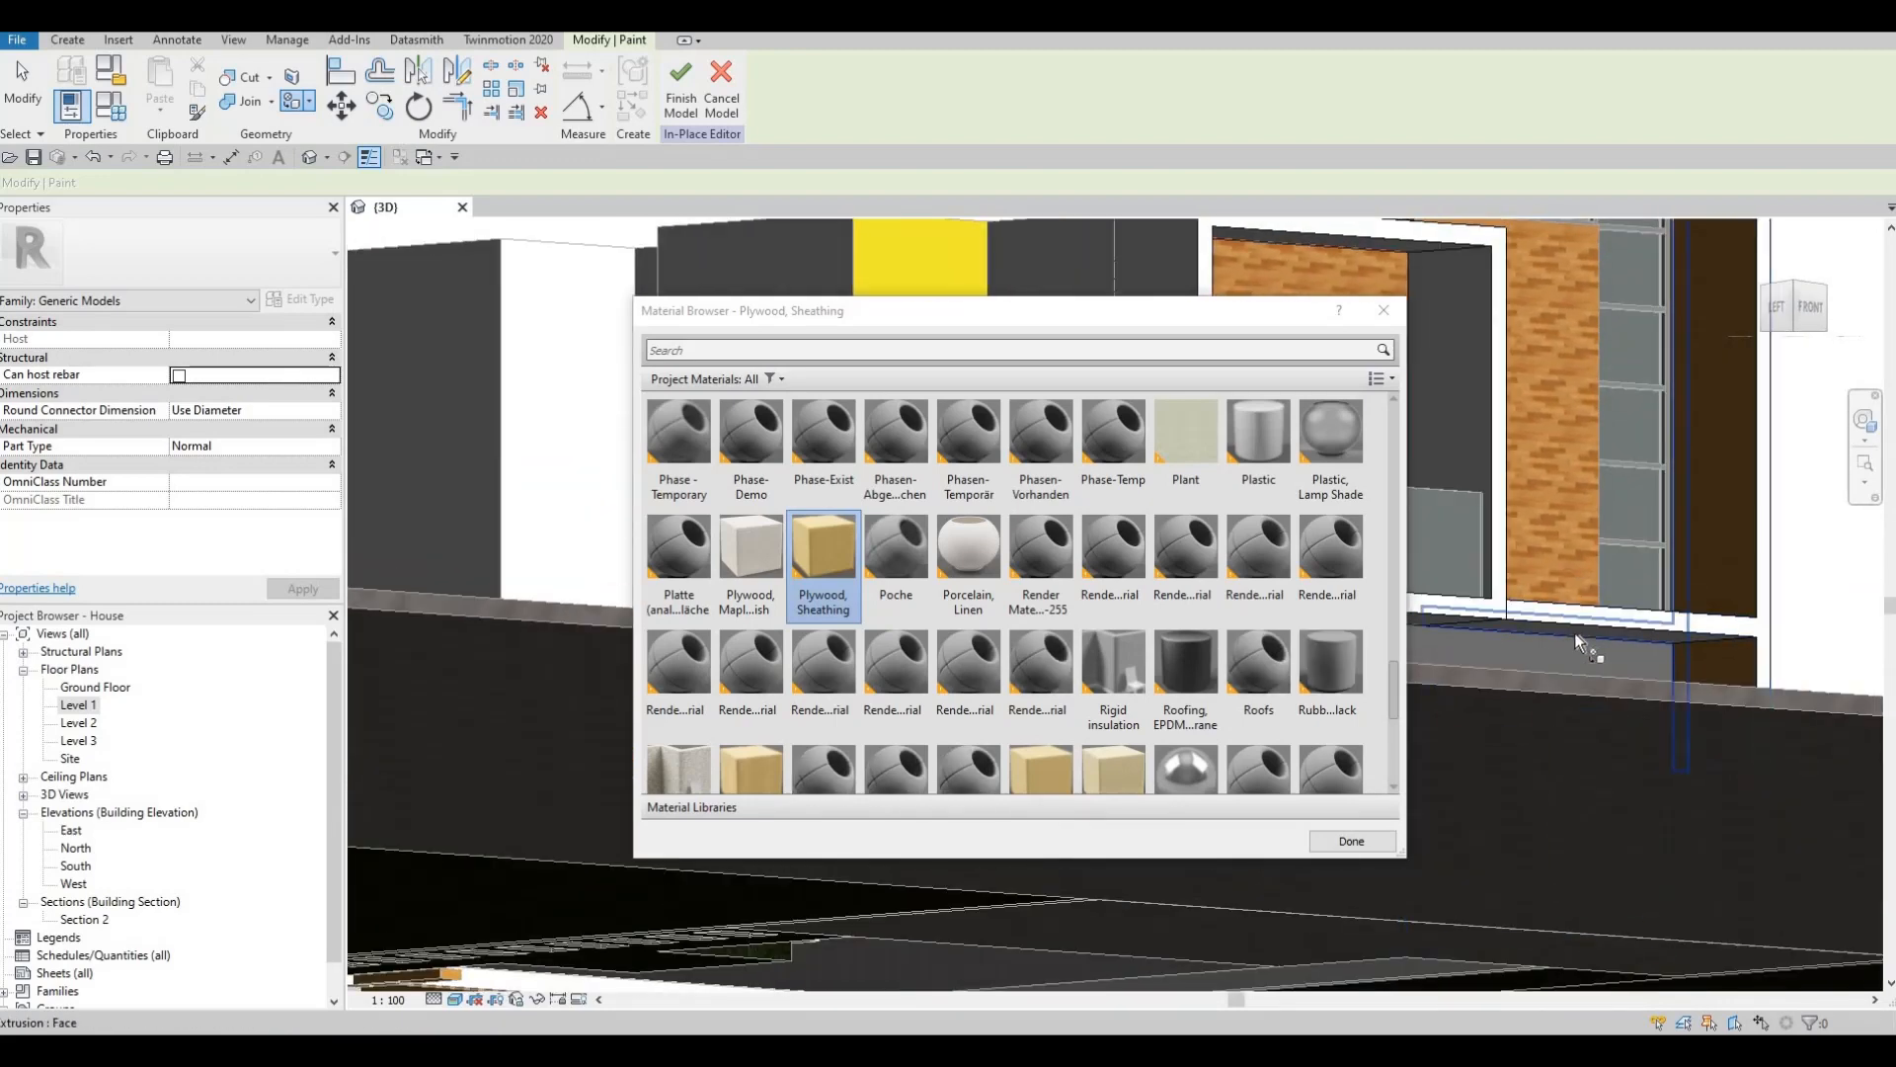
pyautogui.press('Tab')
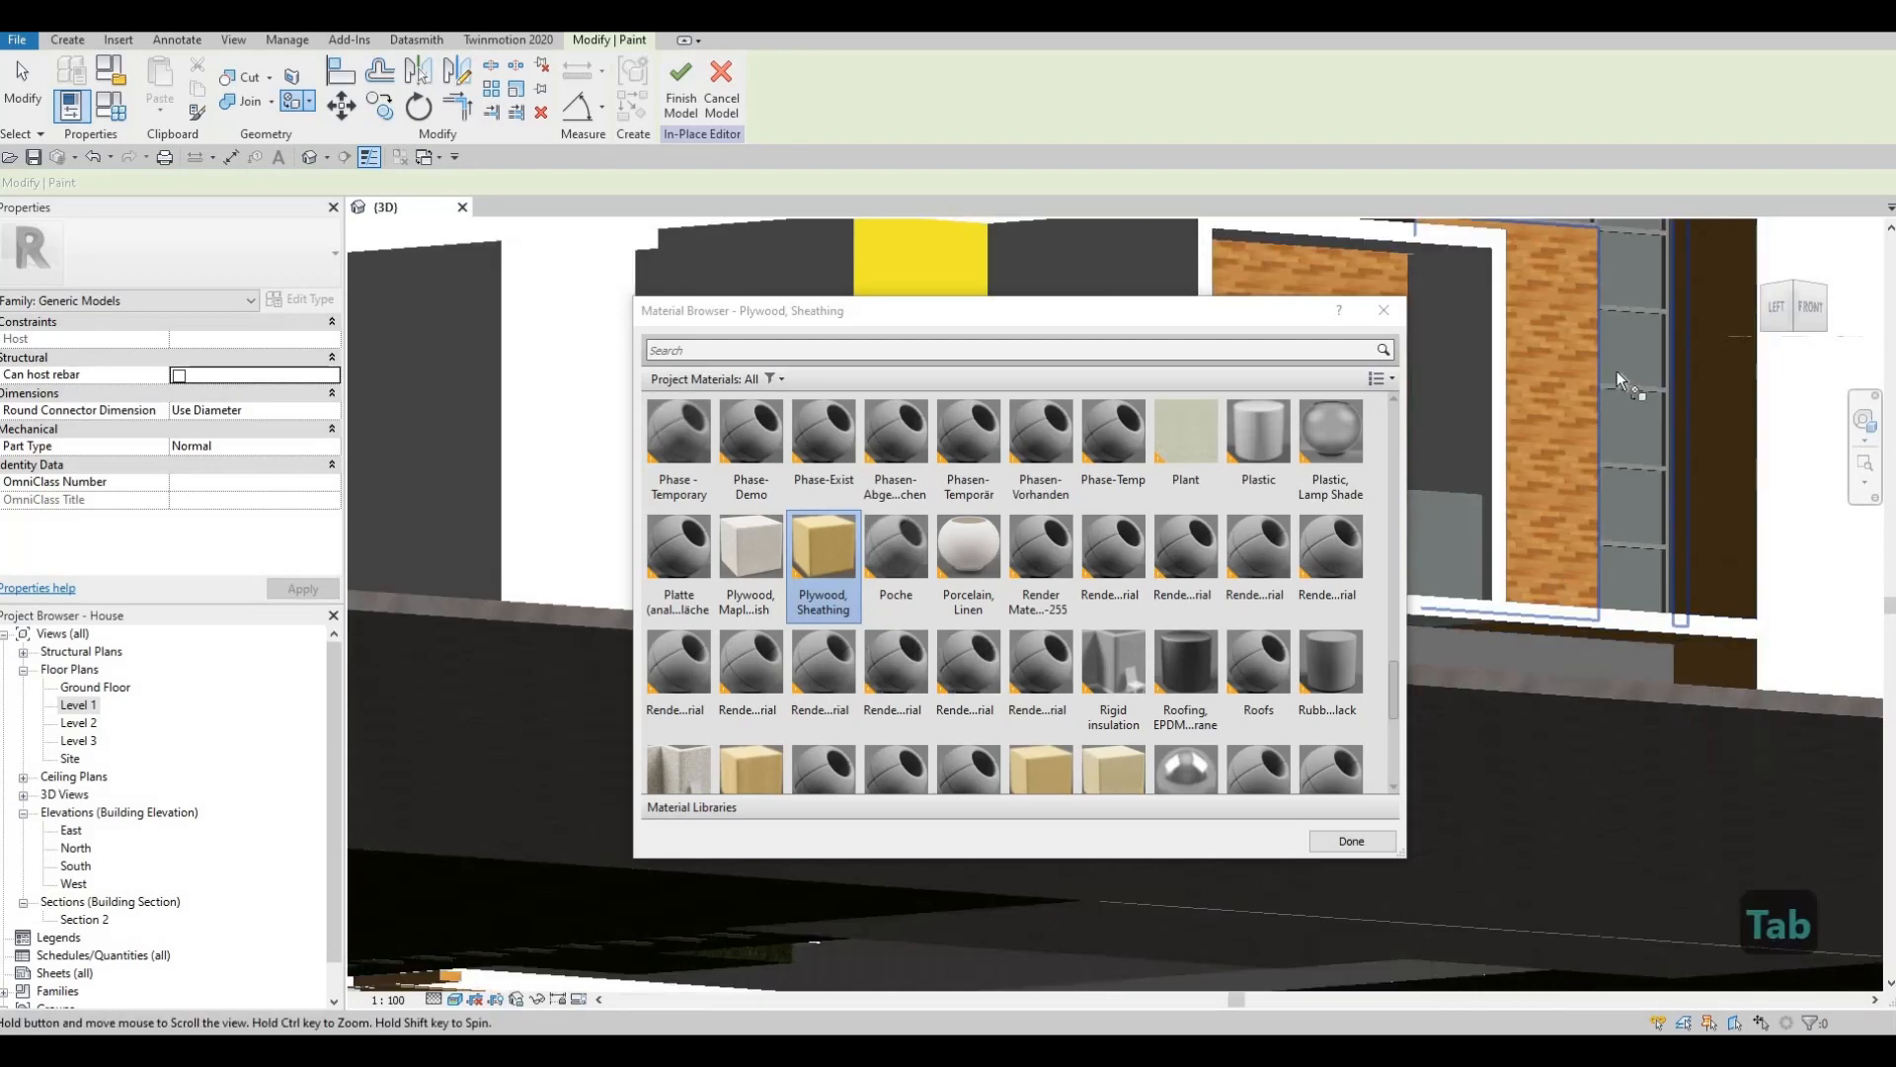
pyautogui.keyDown('shift'); pyautogui.moveTo(1615, 370); pyautogui.dragTo(1571, 345, button='middle'); pyautogui.keyUp('shift')
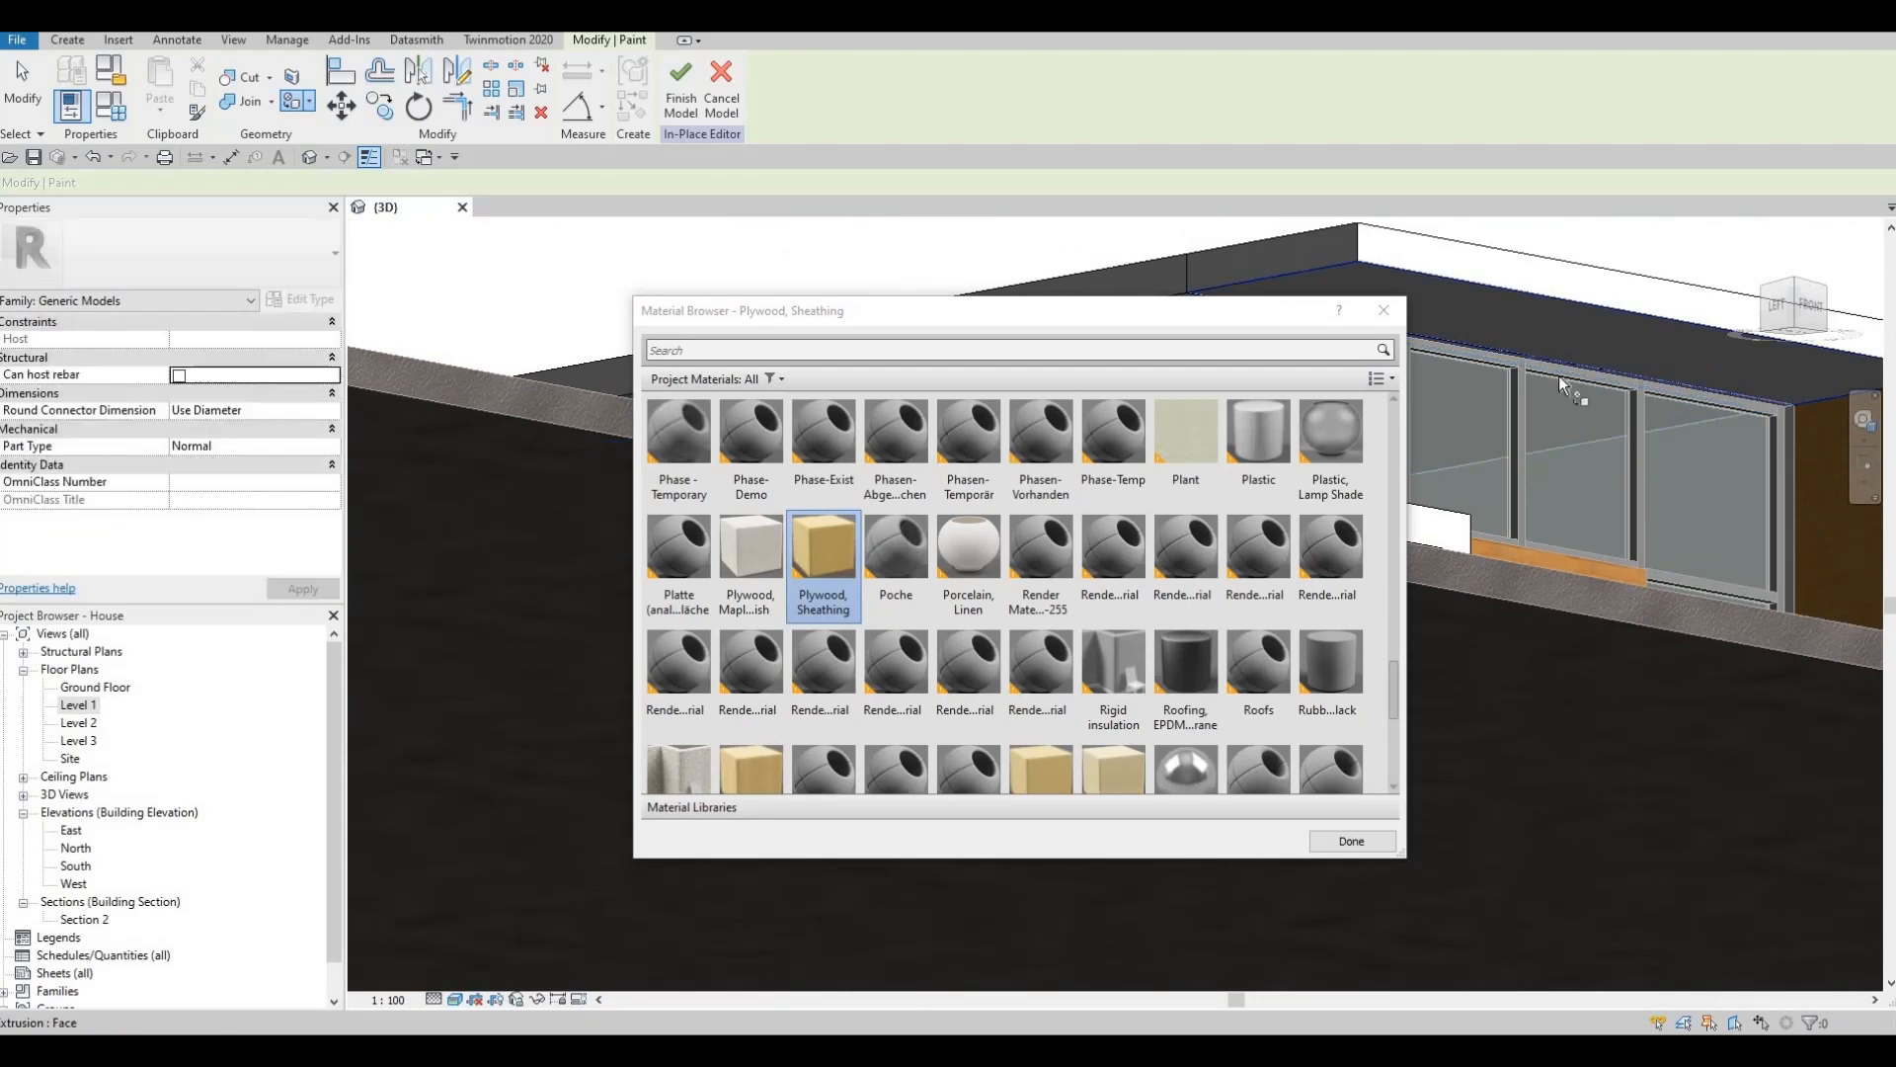
pyautogui.click(1559, 375)
pyautogui.moveTo(1549, 449); pyautogui.dragTo(1621, 507, button='middle')
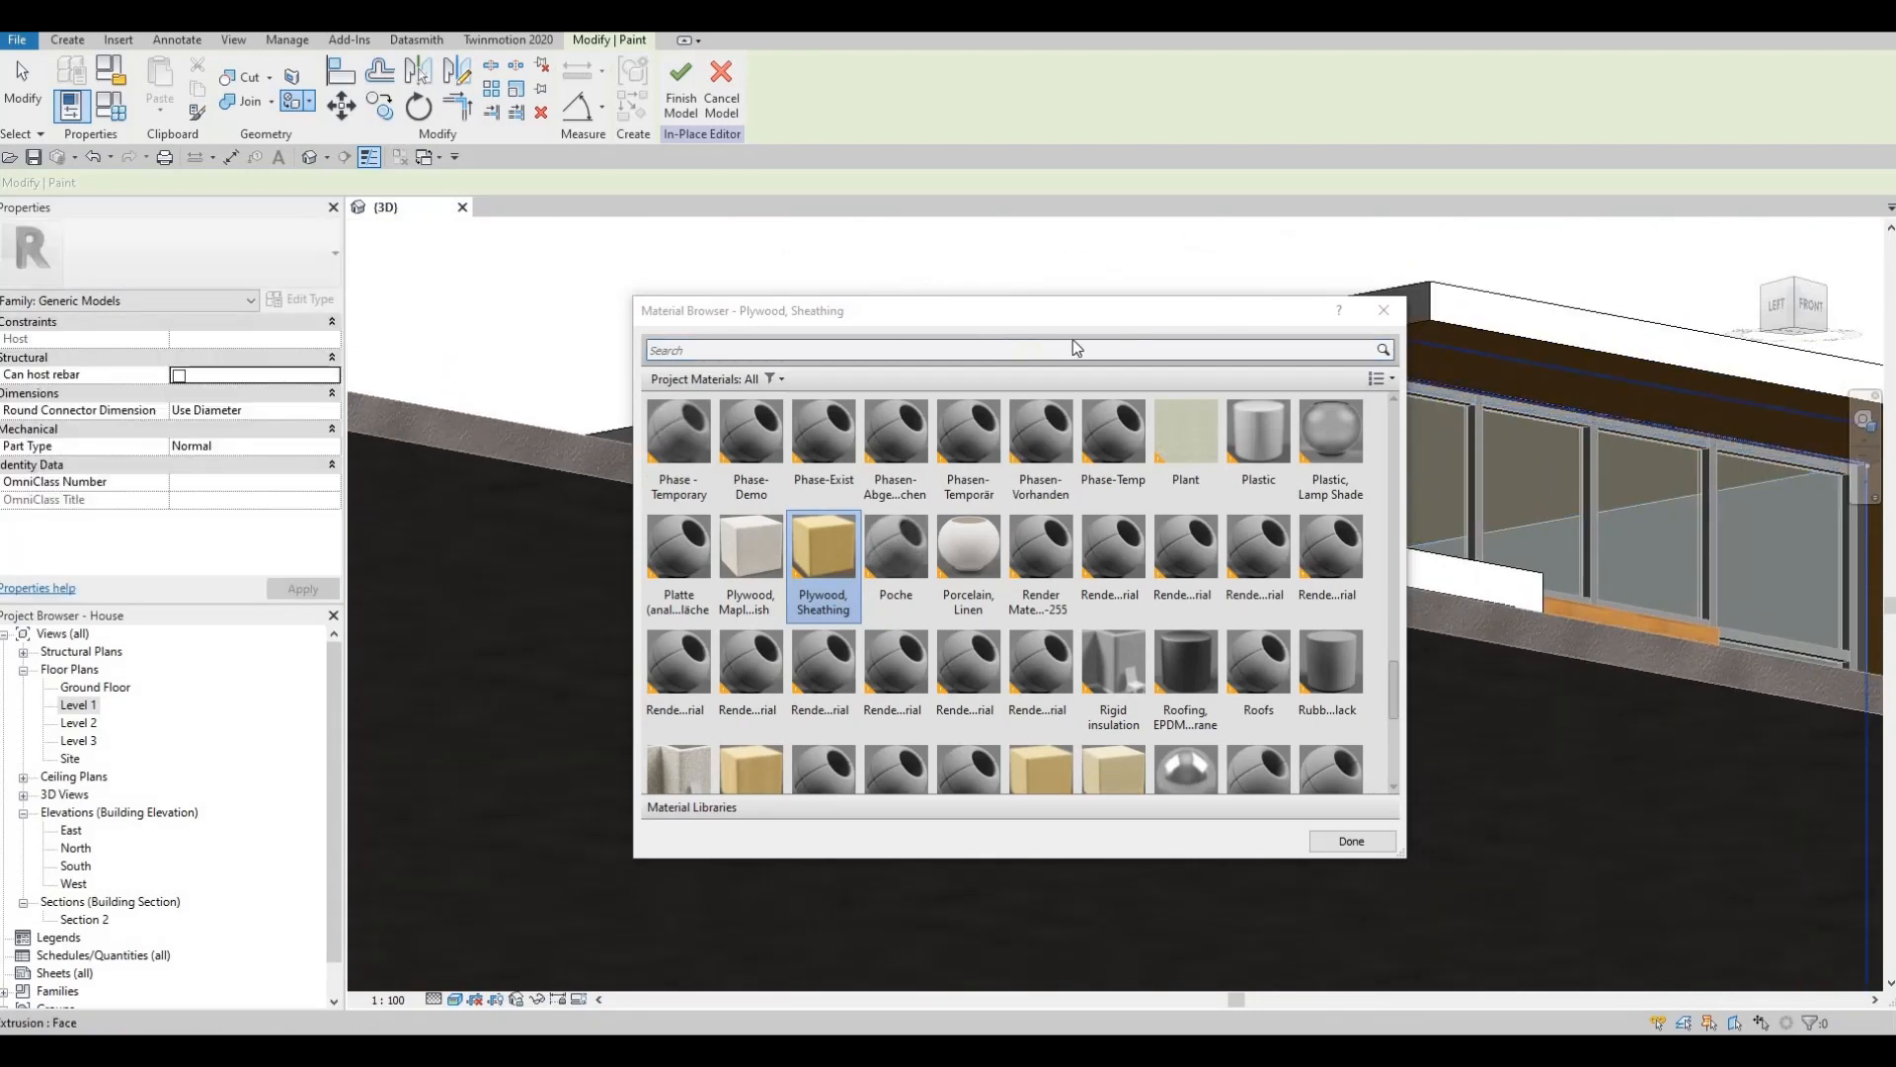
# Move the material browser clear of the model and paint the balcony frame's inner faces with Plywood, Sheathing.
pyautogui.moveTo(1076, 310); pyautogui.dragTo(523, 381)
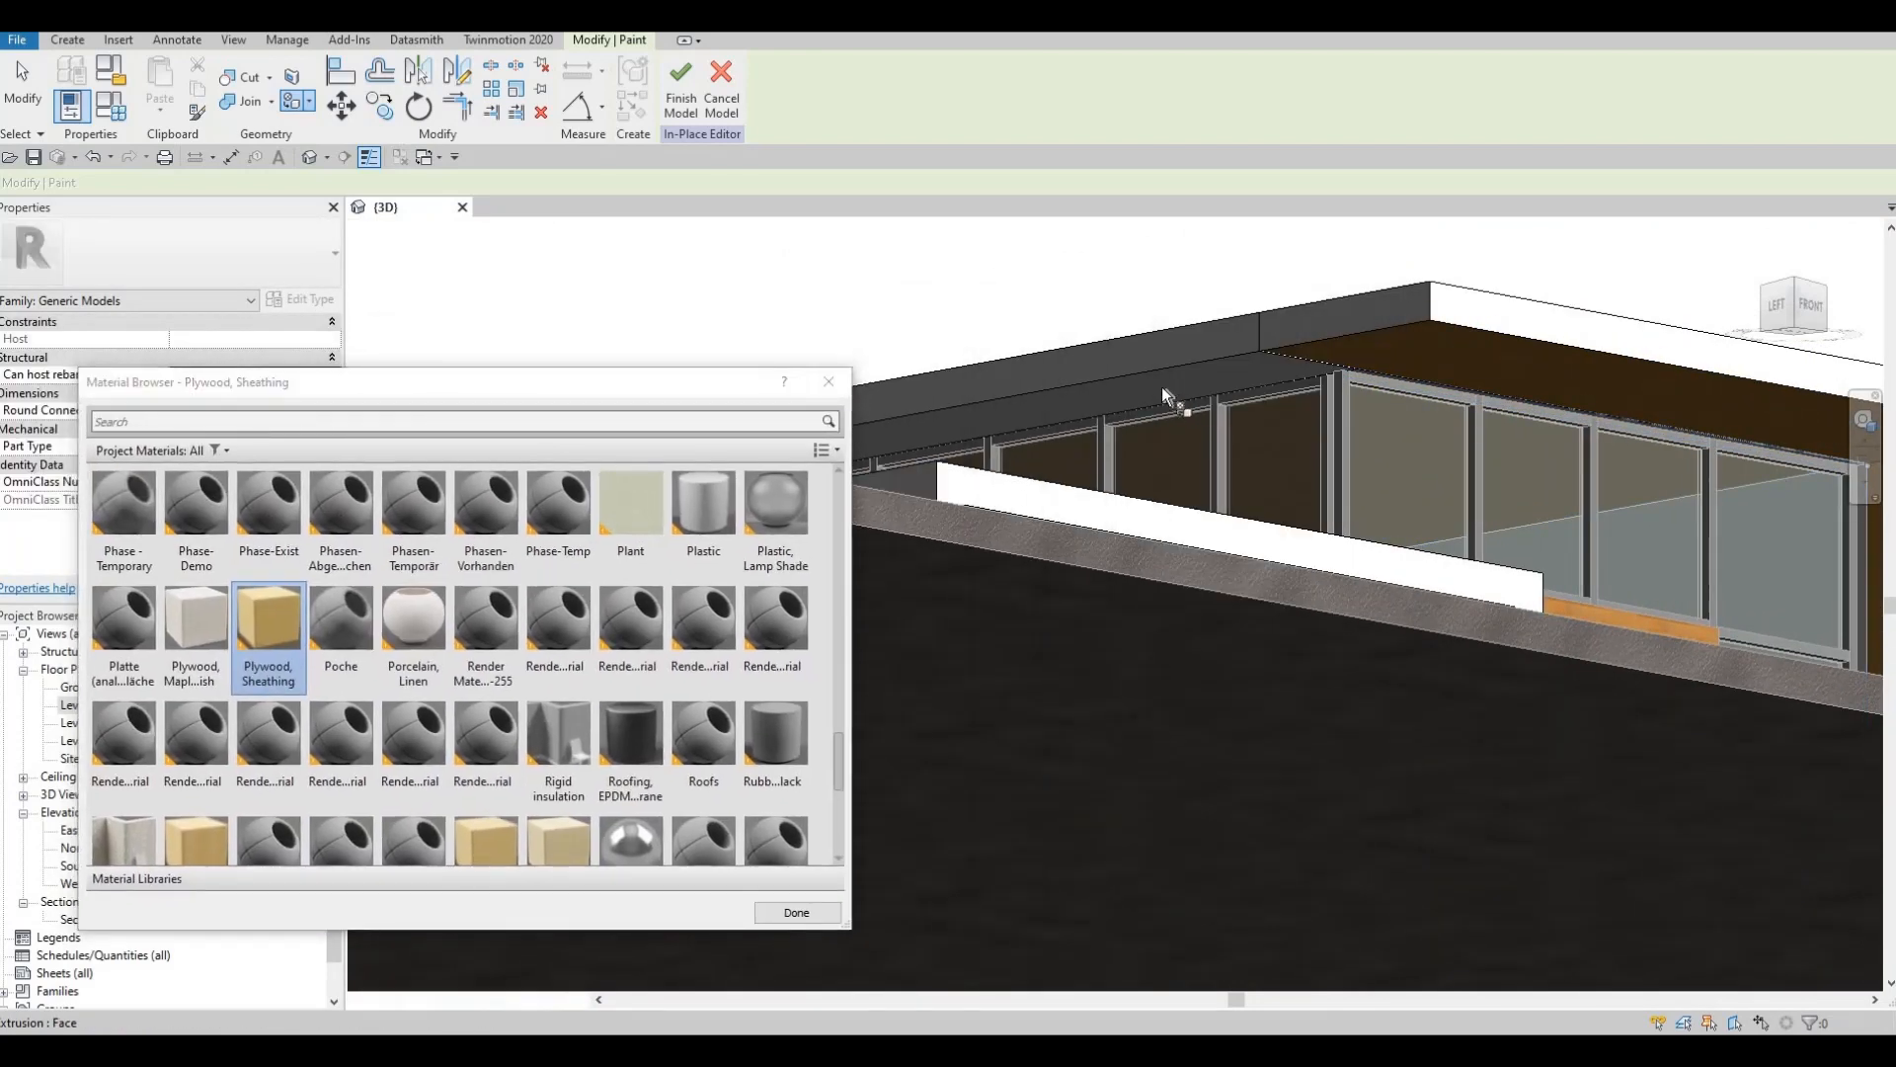
pyautogui.scroll(4, 1338, 330)
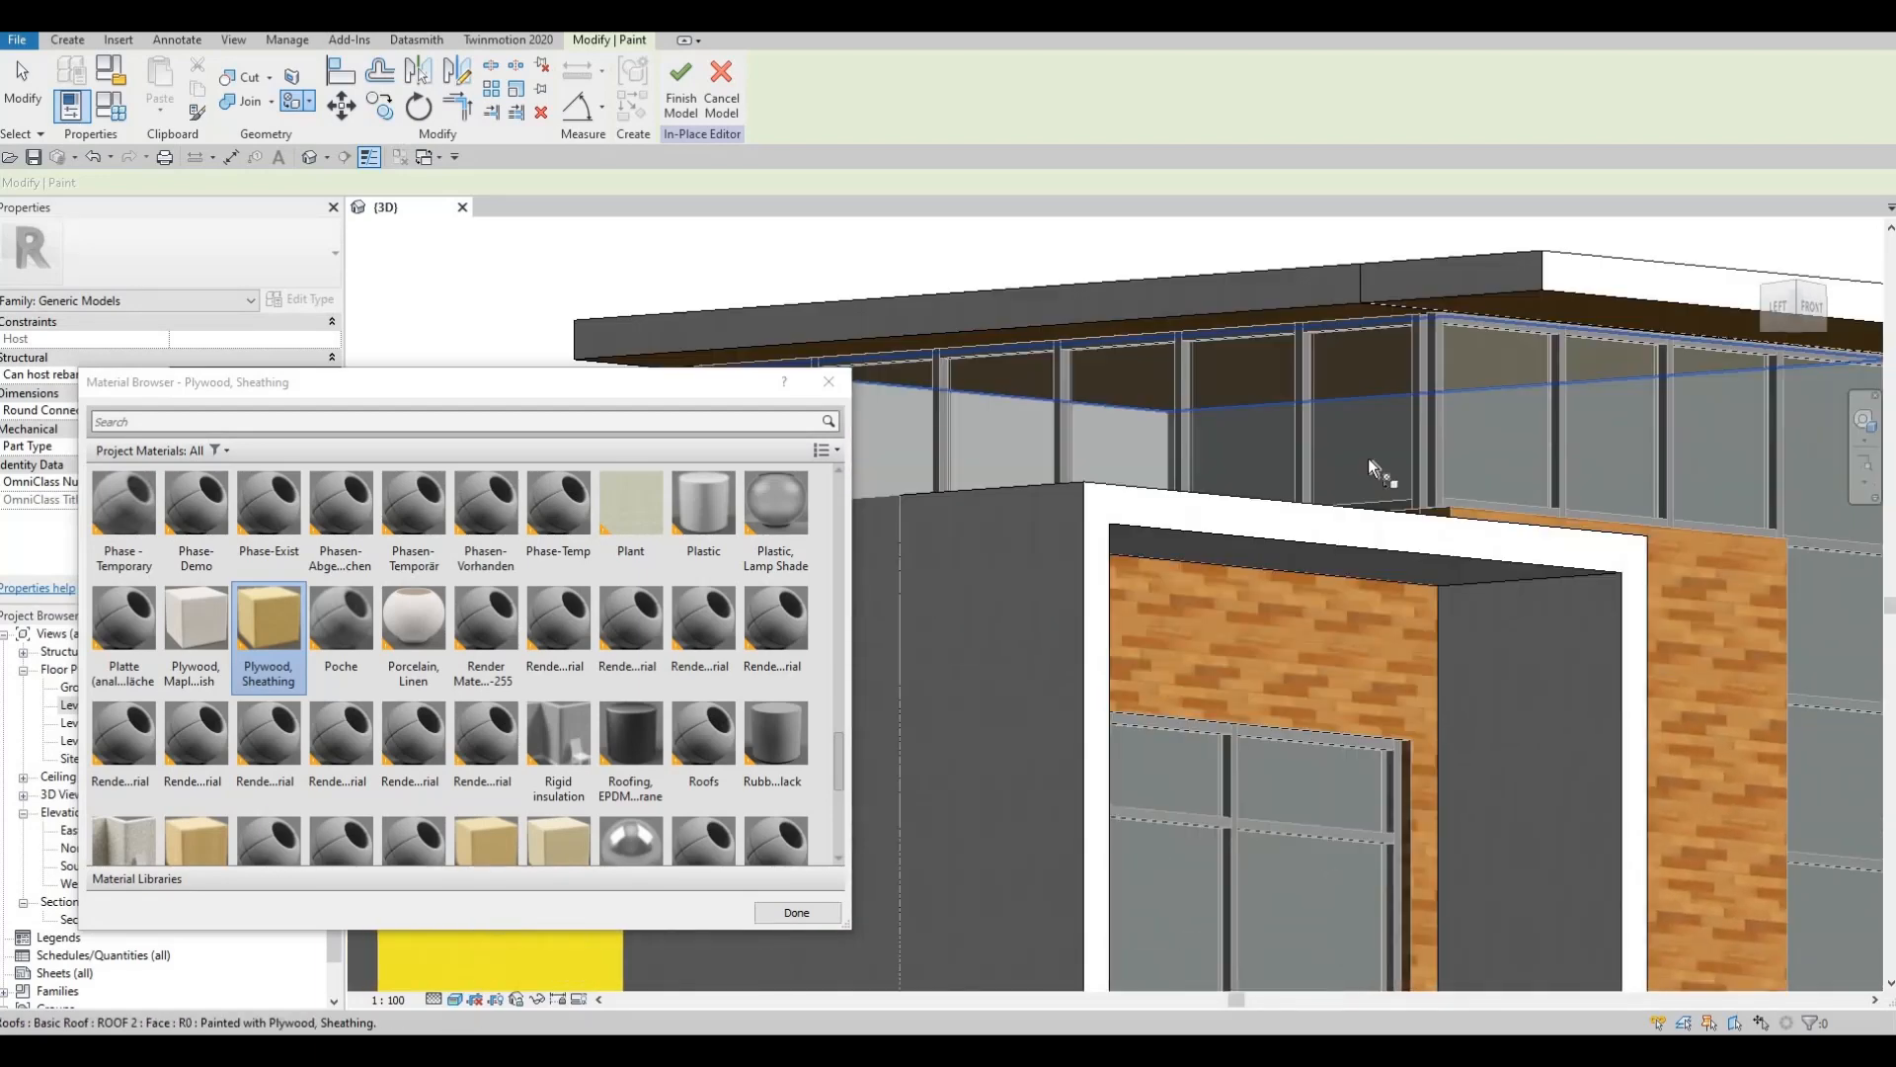
pyautogui.moveTo(1367, 557); pyautogui.dragTo(1369, 467, button='middle')
pyautogui.press('Tab')
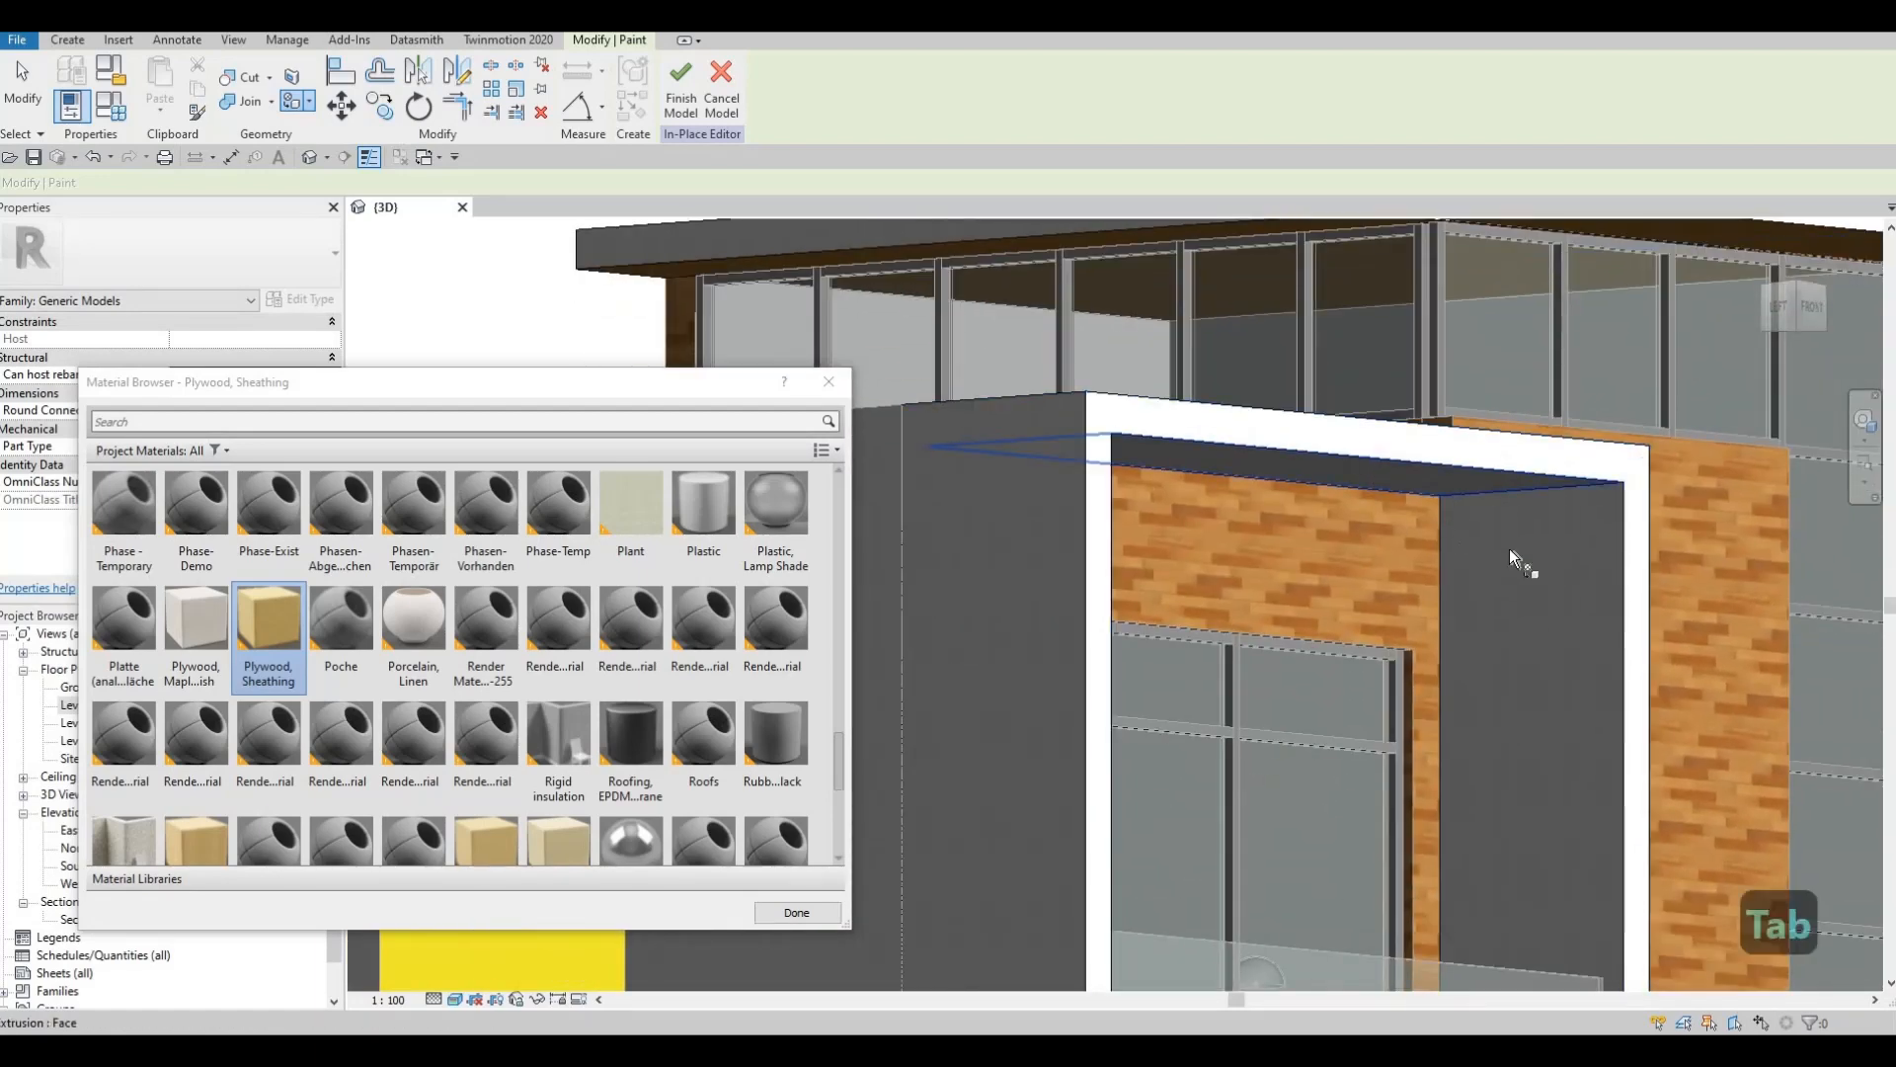
pyautogui.keyDown('shift'); pyautogui.moveTo(1065, 620); pyautogui.dragTo(1752, 440, button='middle'); pyautogui.keyUp('shift')
pyautogui.scroll(-3, 1752, 440)
pyautogui.moveTo(889, 553); pyautogui.dragTo(1276, 600, button='middle')
pyautogui.scroll(5, 1266, 593)
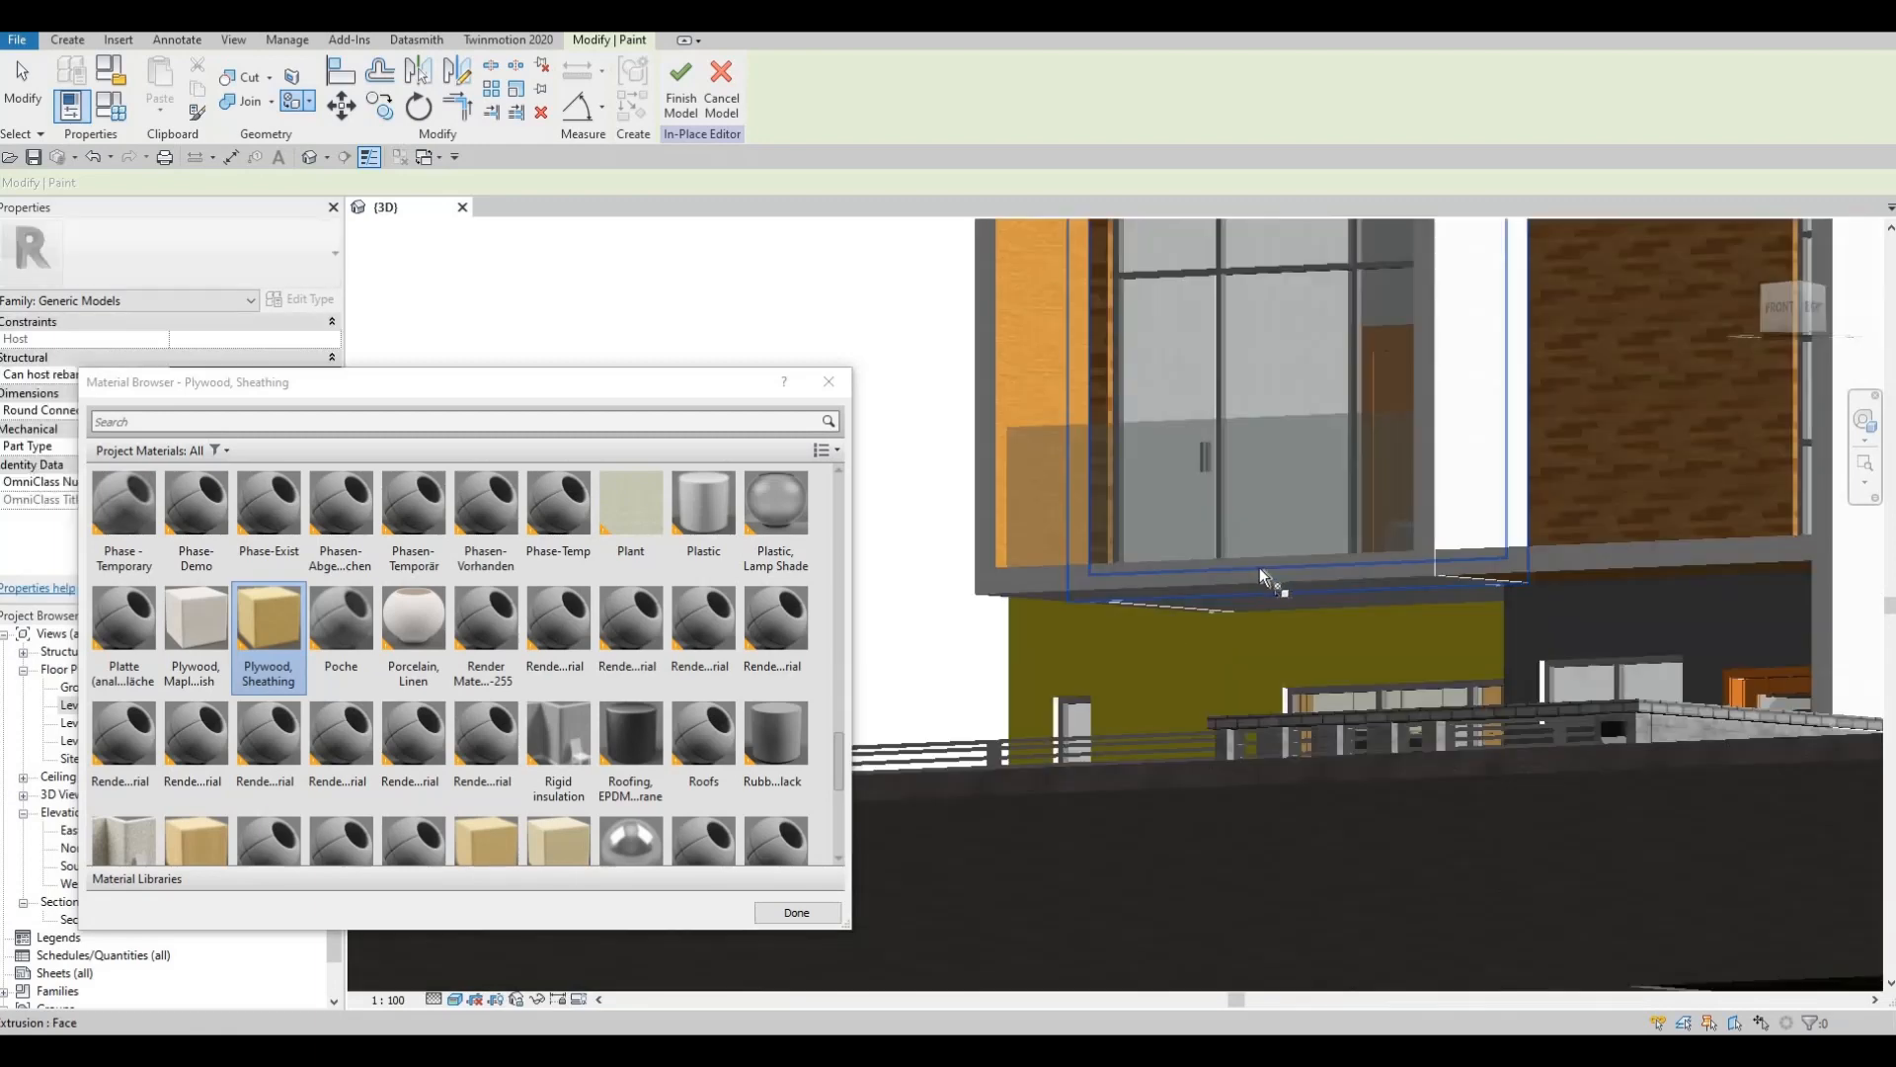
# Paint the underside of the balcony frame and of the adjoining floor slab with Plywood, Sheathing.
pyautogui.scroll(2, 1260, 566)
pyautogui.press('Tab')
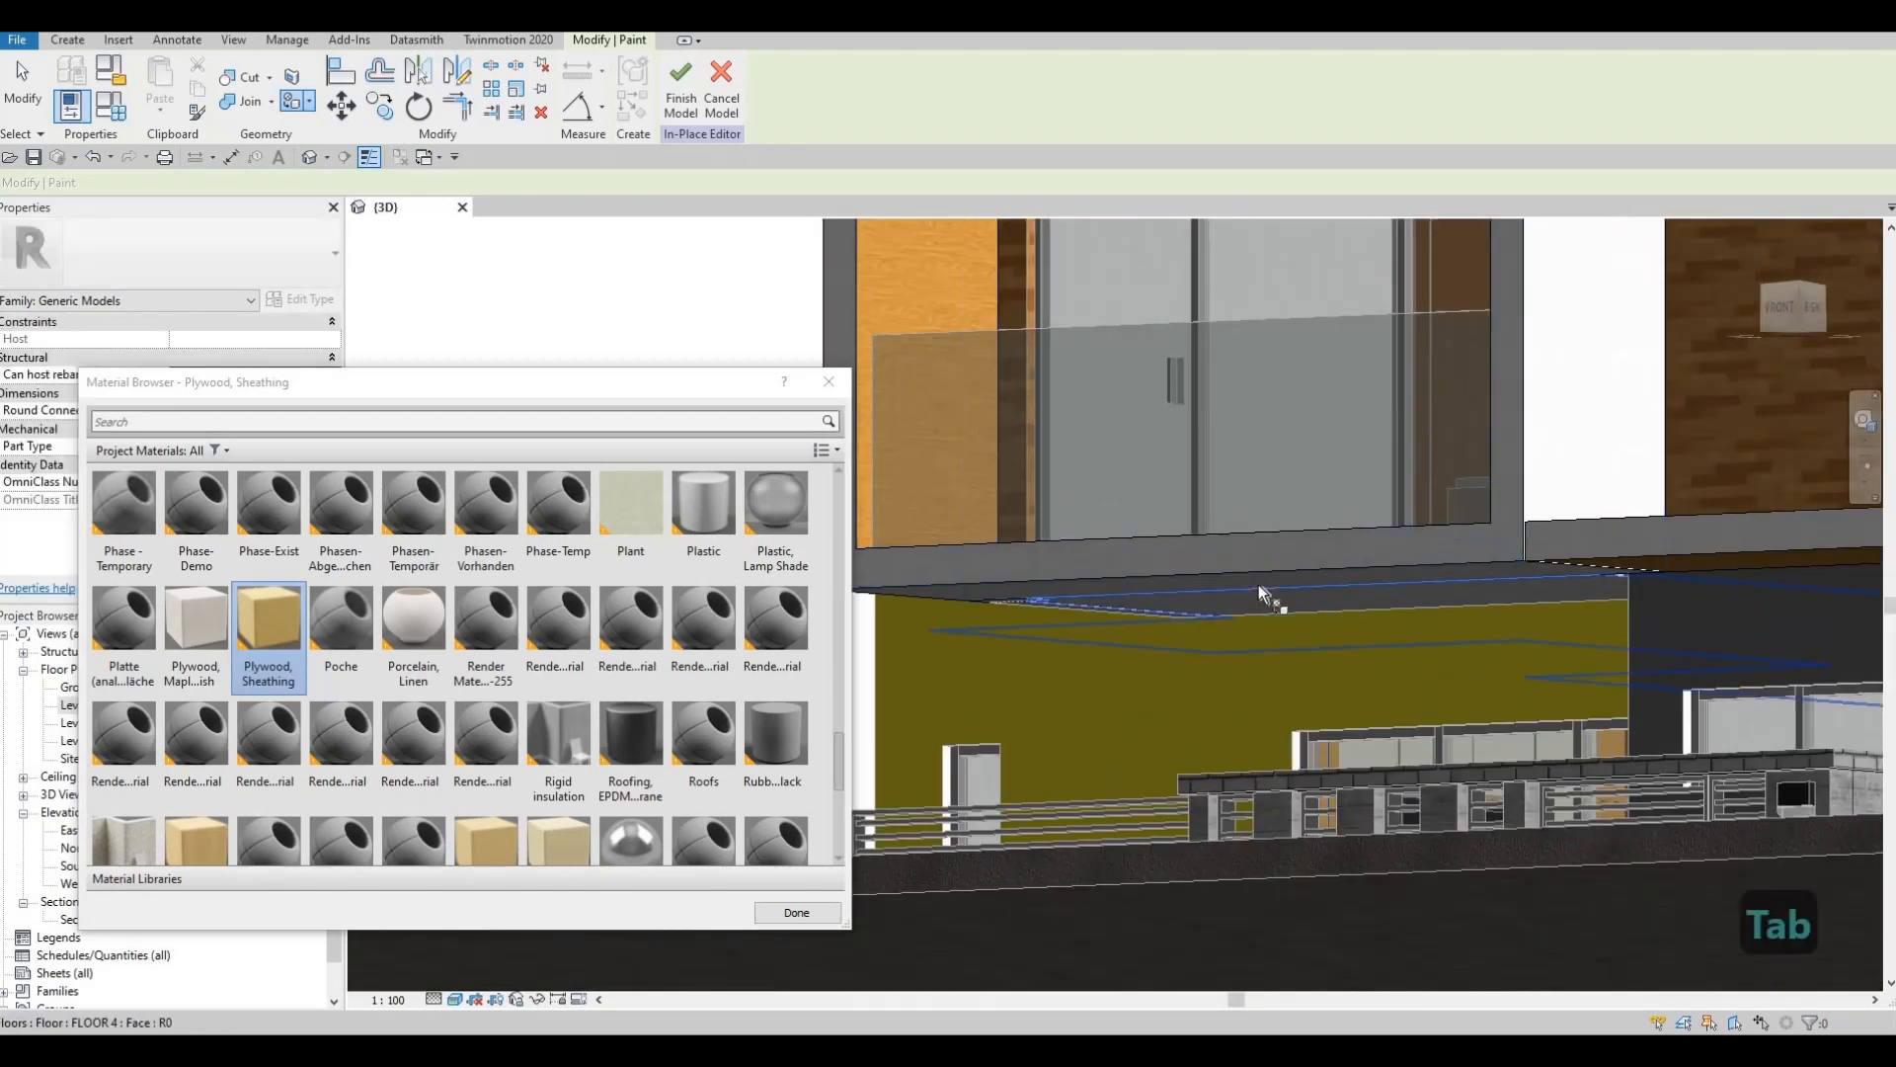
pyautogui.press('Tab')
pyautogui.press('Tab')
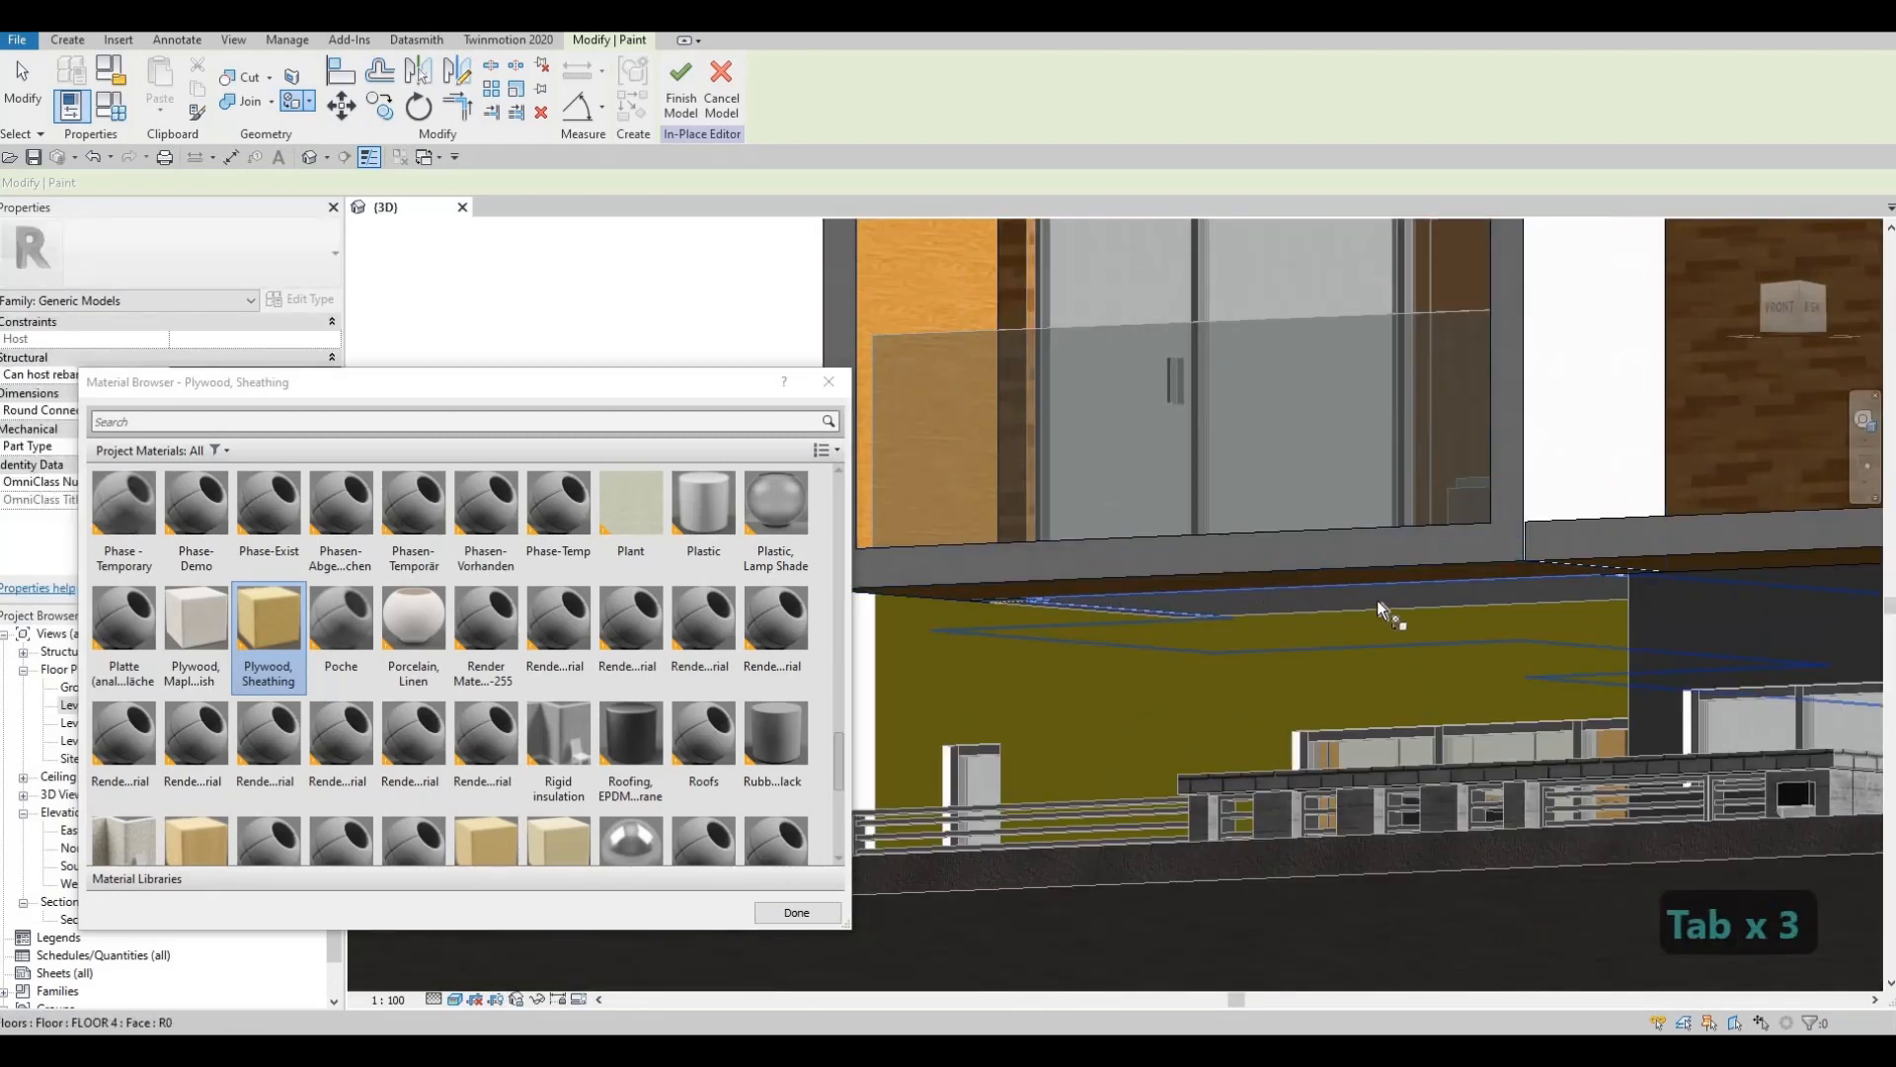
pyautogui.click(1397, 598)
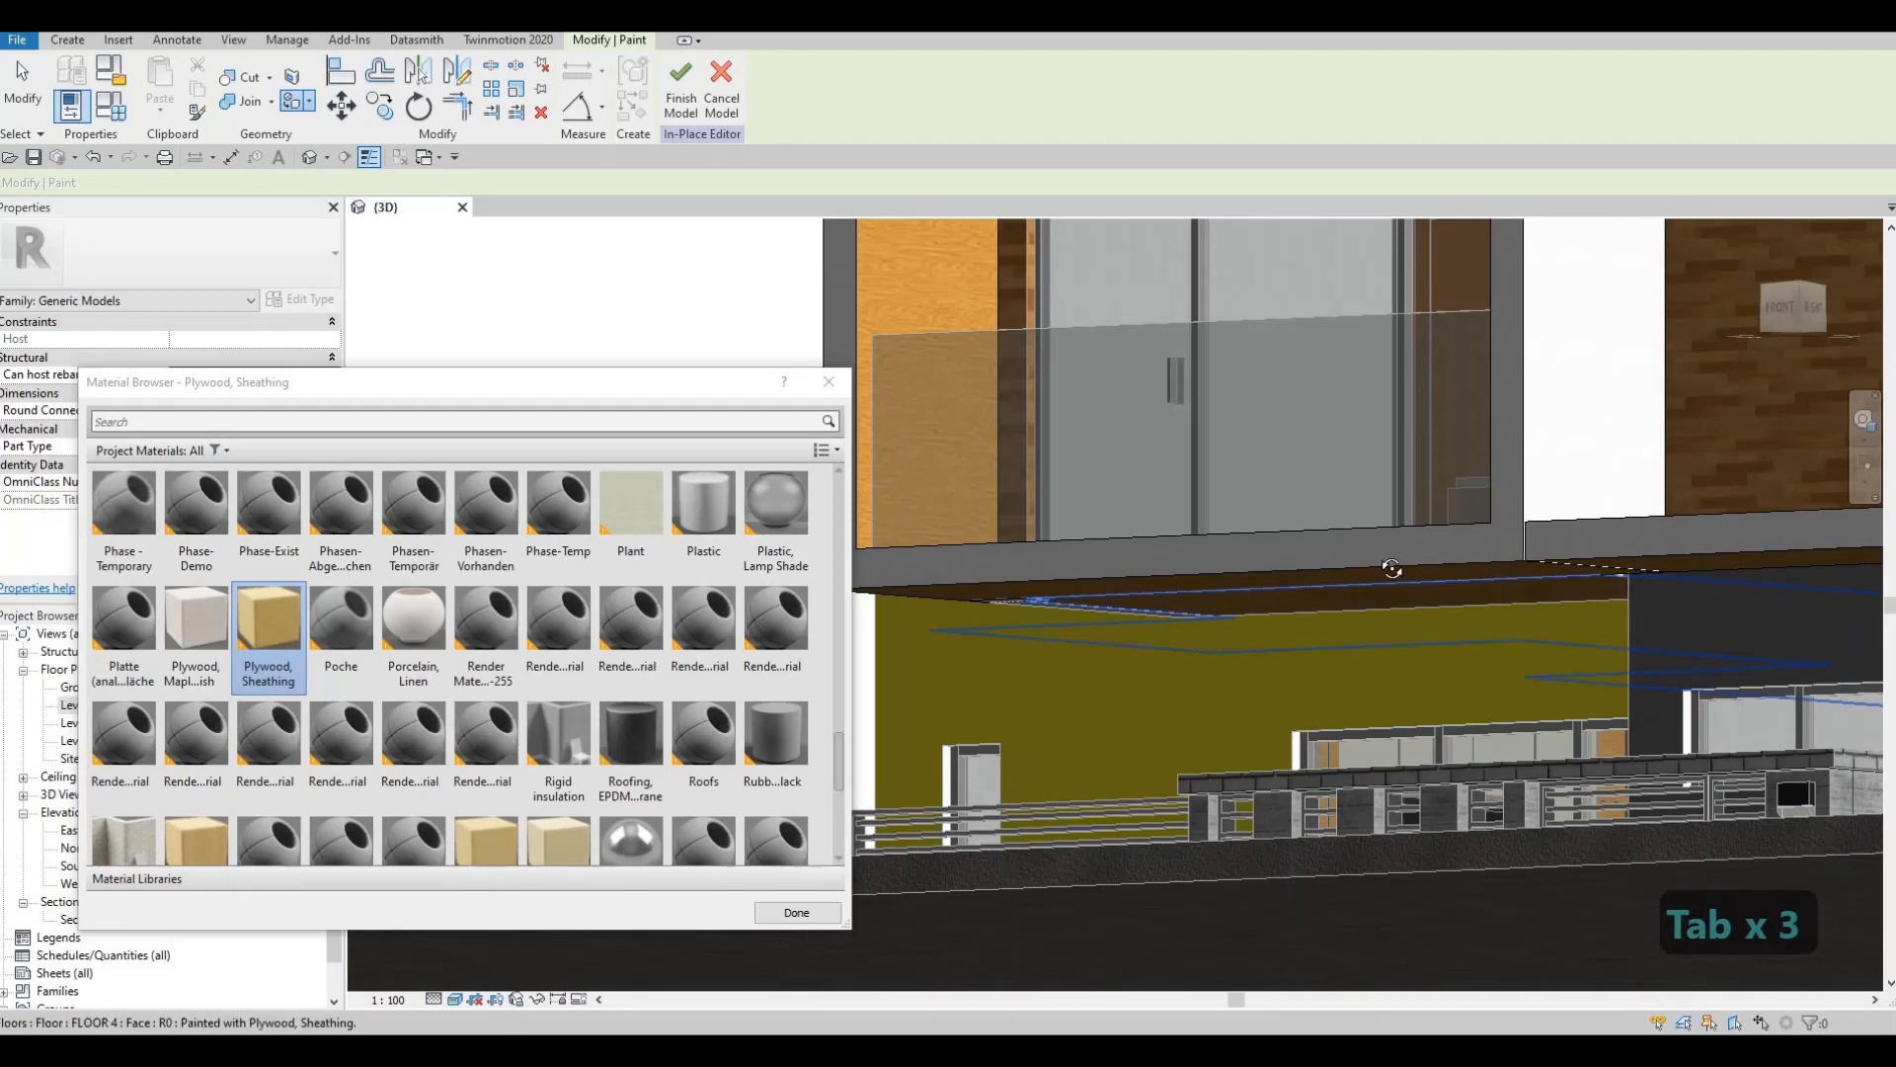
# Paint the remaining narrow wall and extrusion faces beneath the balcony with Plywood, Sheathing.
pyautogui.moveTo(1392, 568)
pyautogui.keyDown('shift'); pyautogui.mouseDown(button='middle')
pyautogui.moveTo(1424, 606)
pyautogui.moveTo(1385, 551)
pyautogui.mouseUp(button='middle'); pyautogui.keyUp('shift')
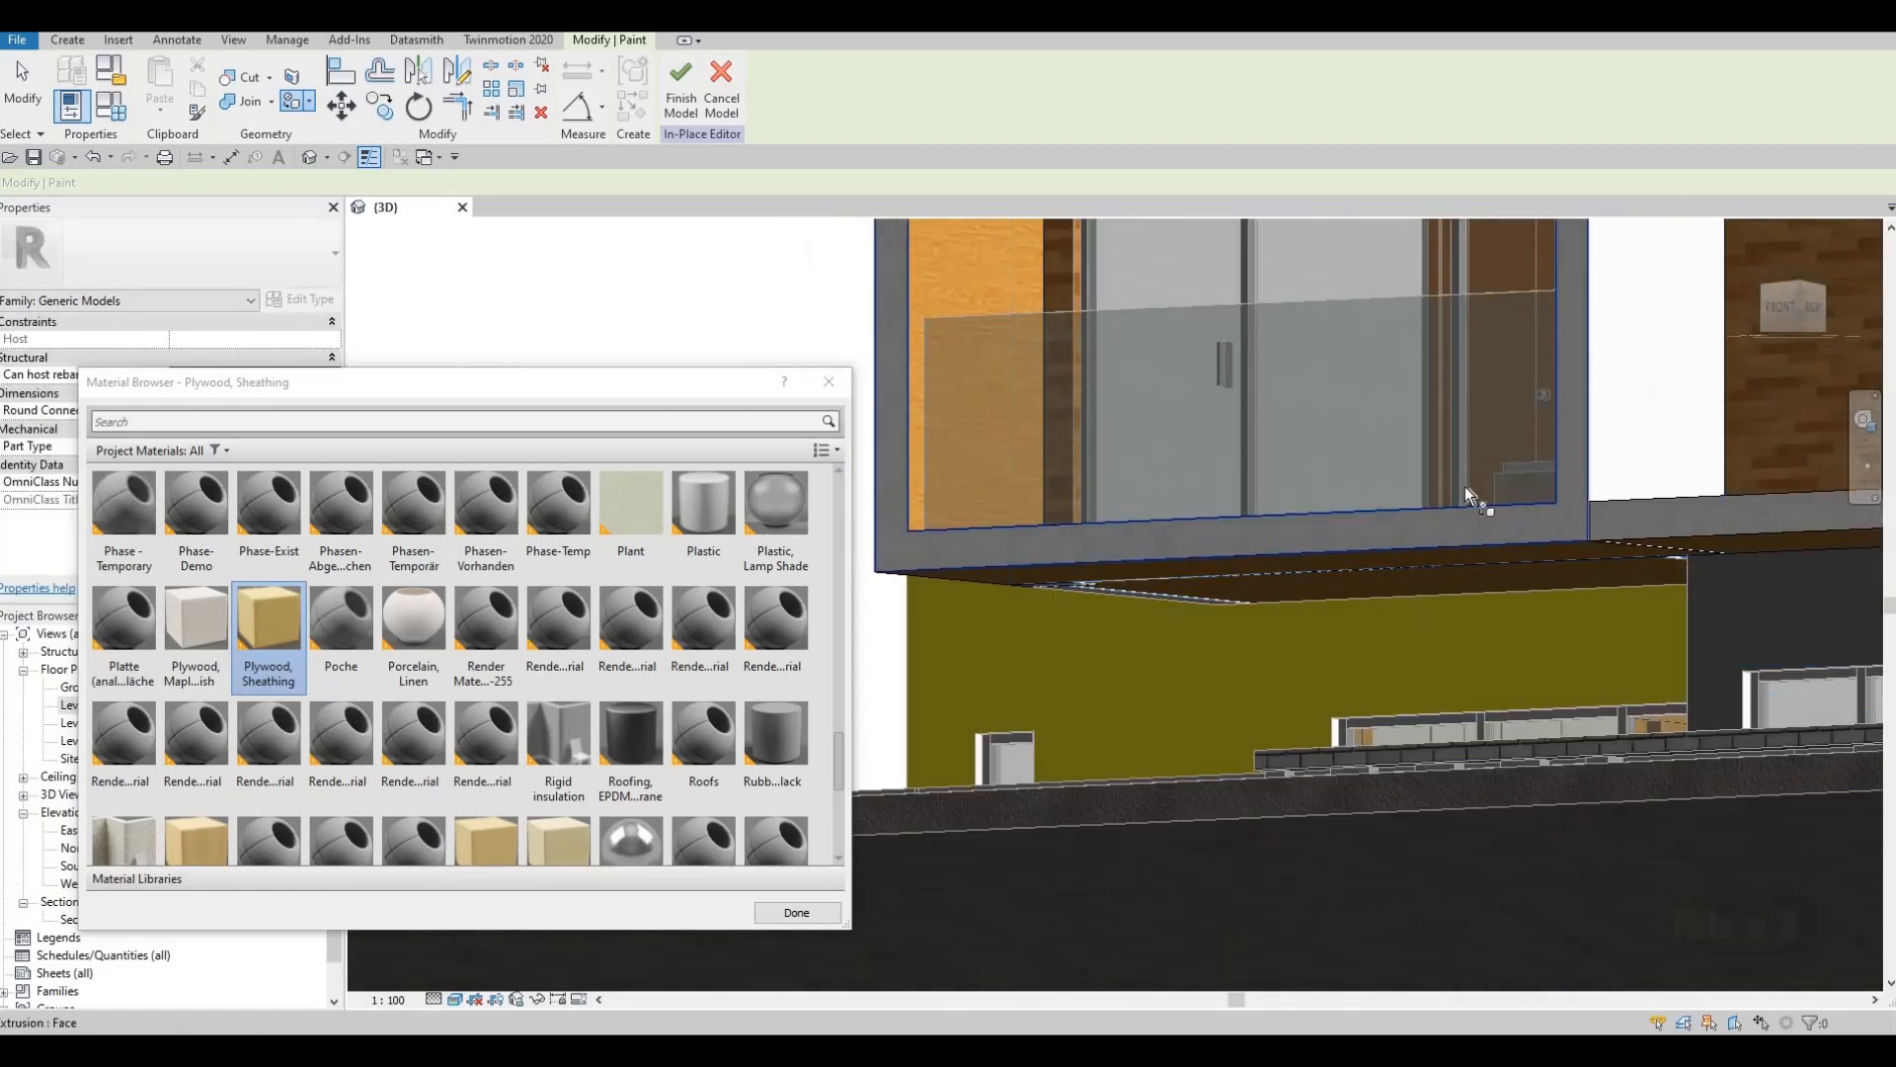
pyautogui.keyDown('shift'); pyautogui.moveTo(1466, 485); pyautogui.dragTo(1152, 545, button='middle'); pyautogui.keyUp('shift')
pyautogui.scroll(4, 1174, 540)
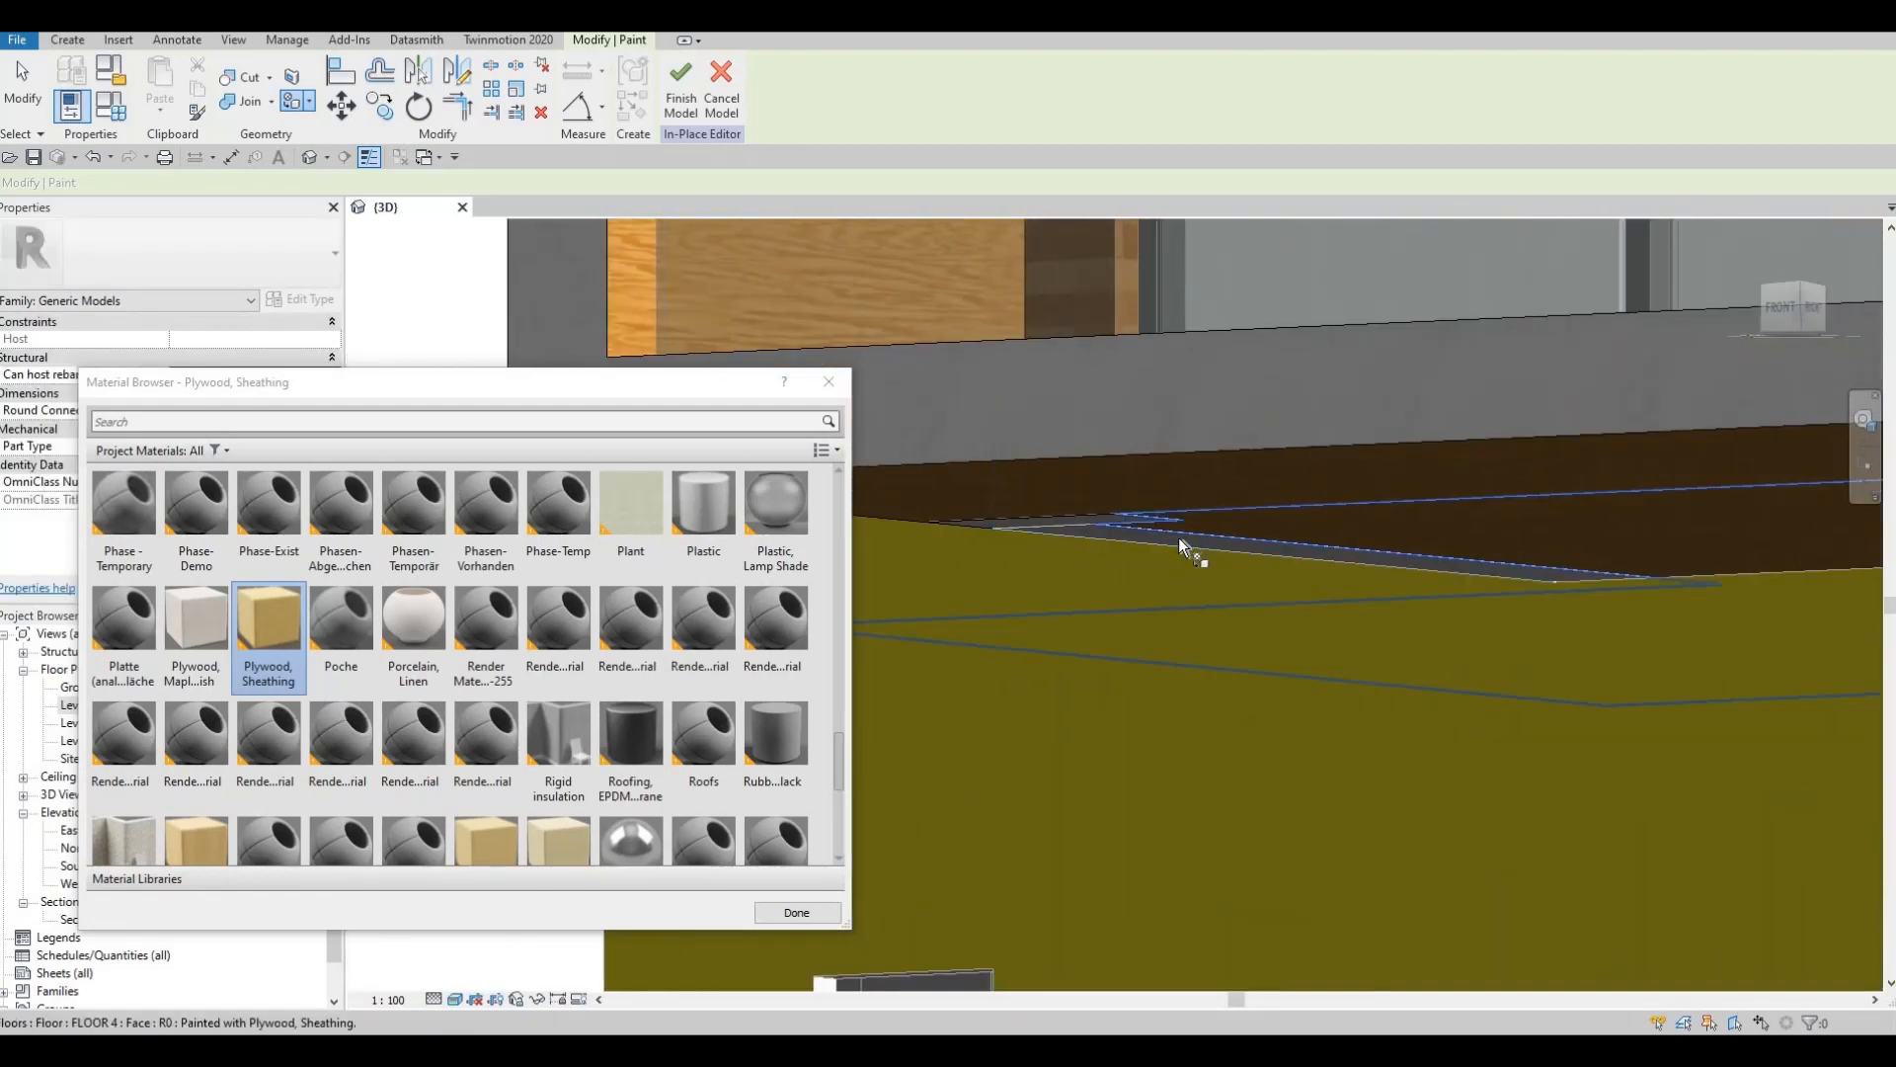
pyautogui.press('Tab')
pyautogui.press('Tab')
pyautogui.press('Tab')
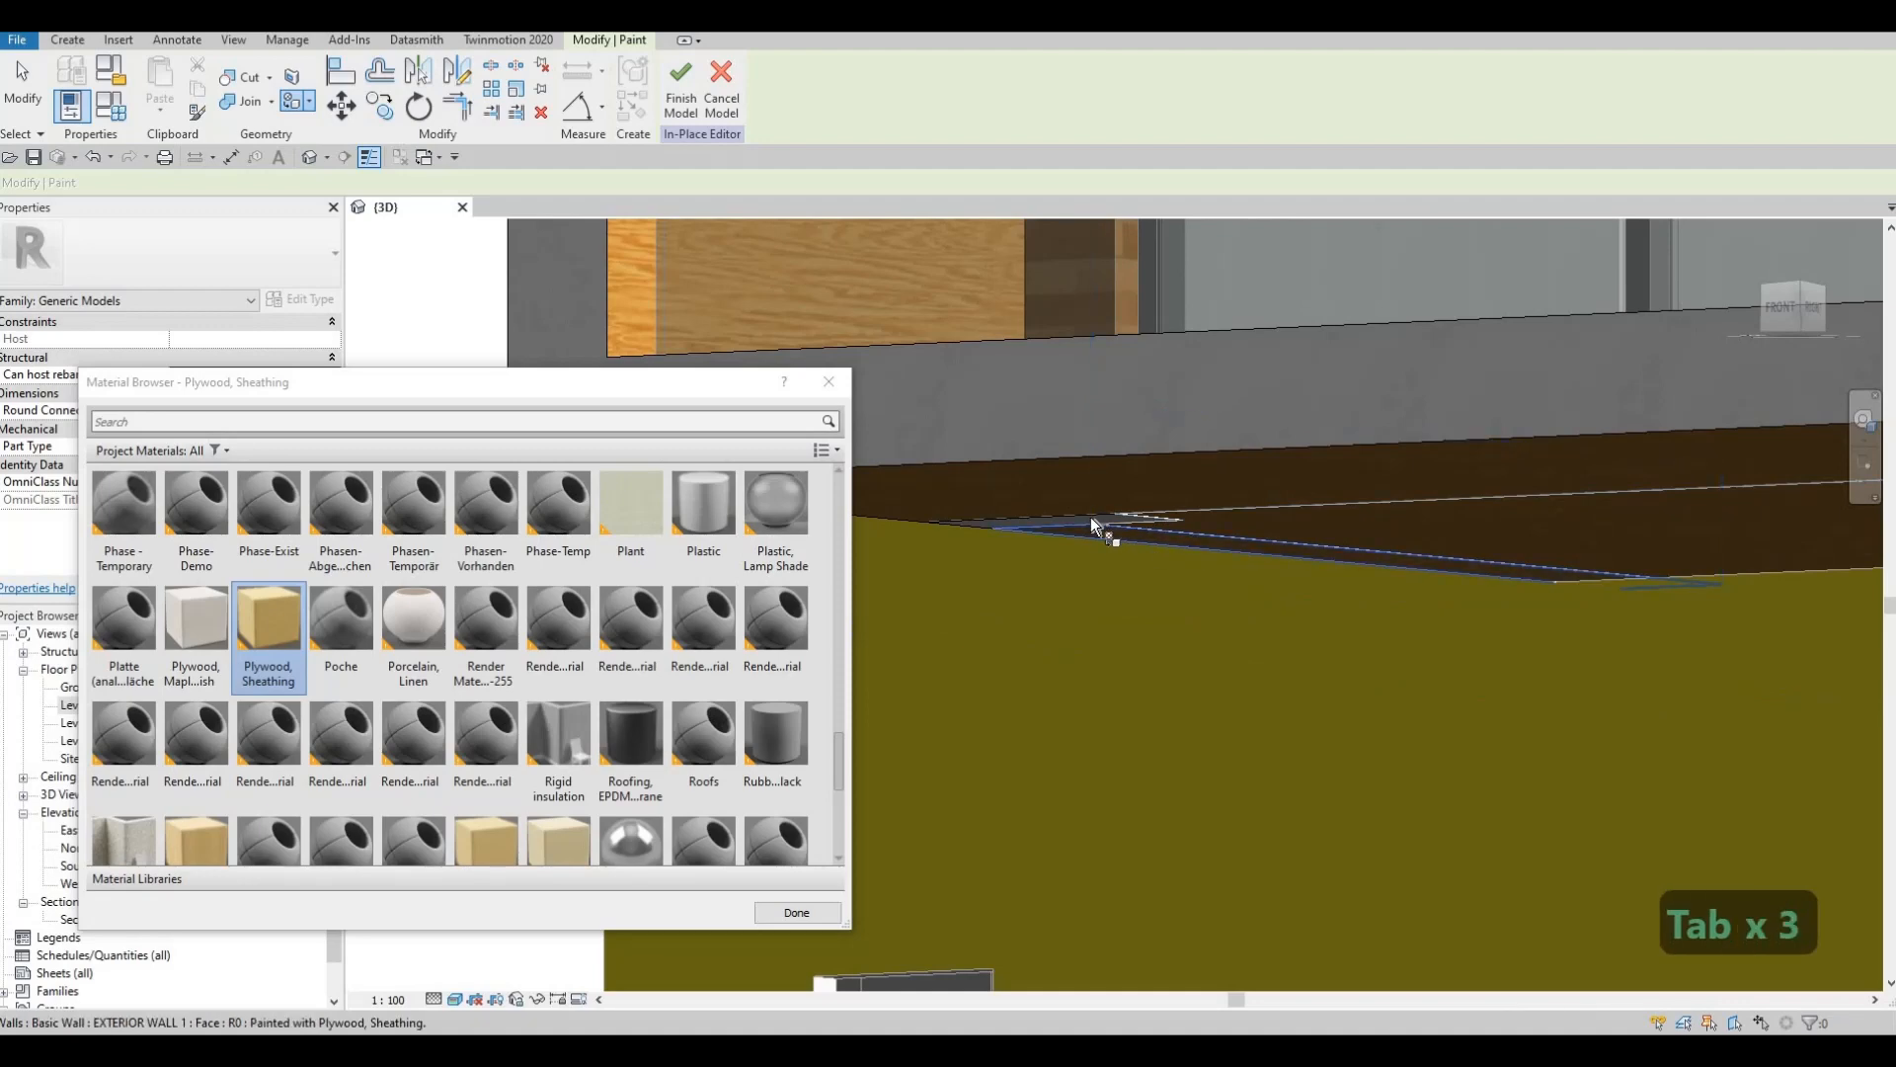
pyautogui.press('Tab')
pyautogui.press('Tab')
pyautogui.press('Tab')
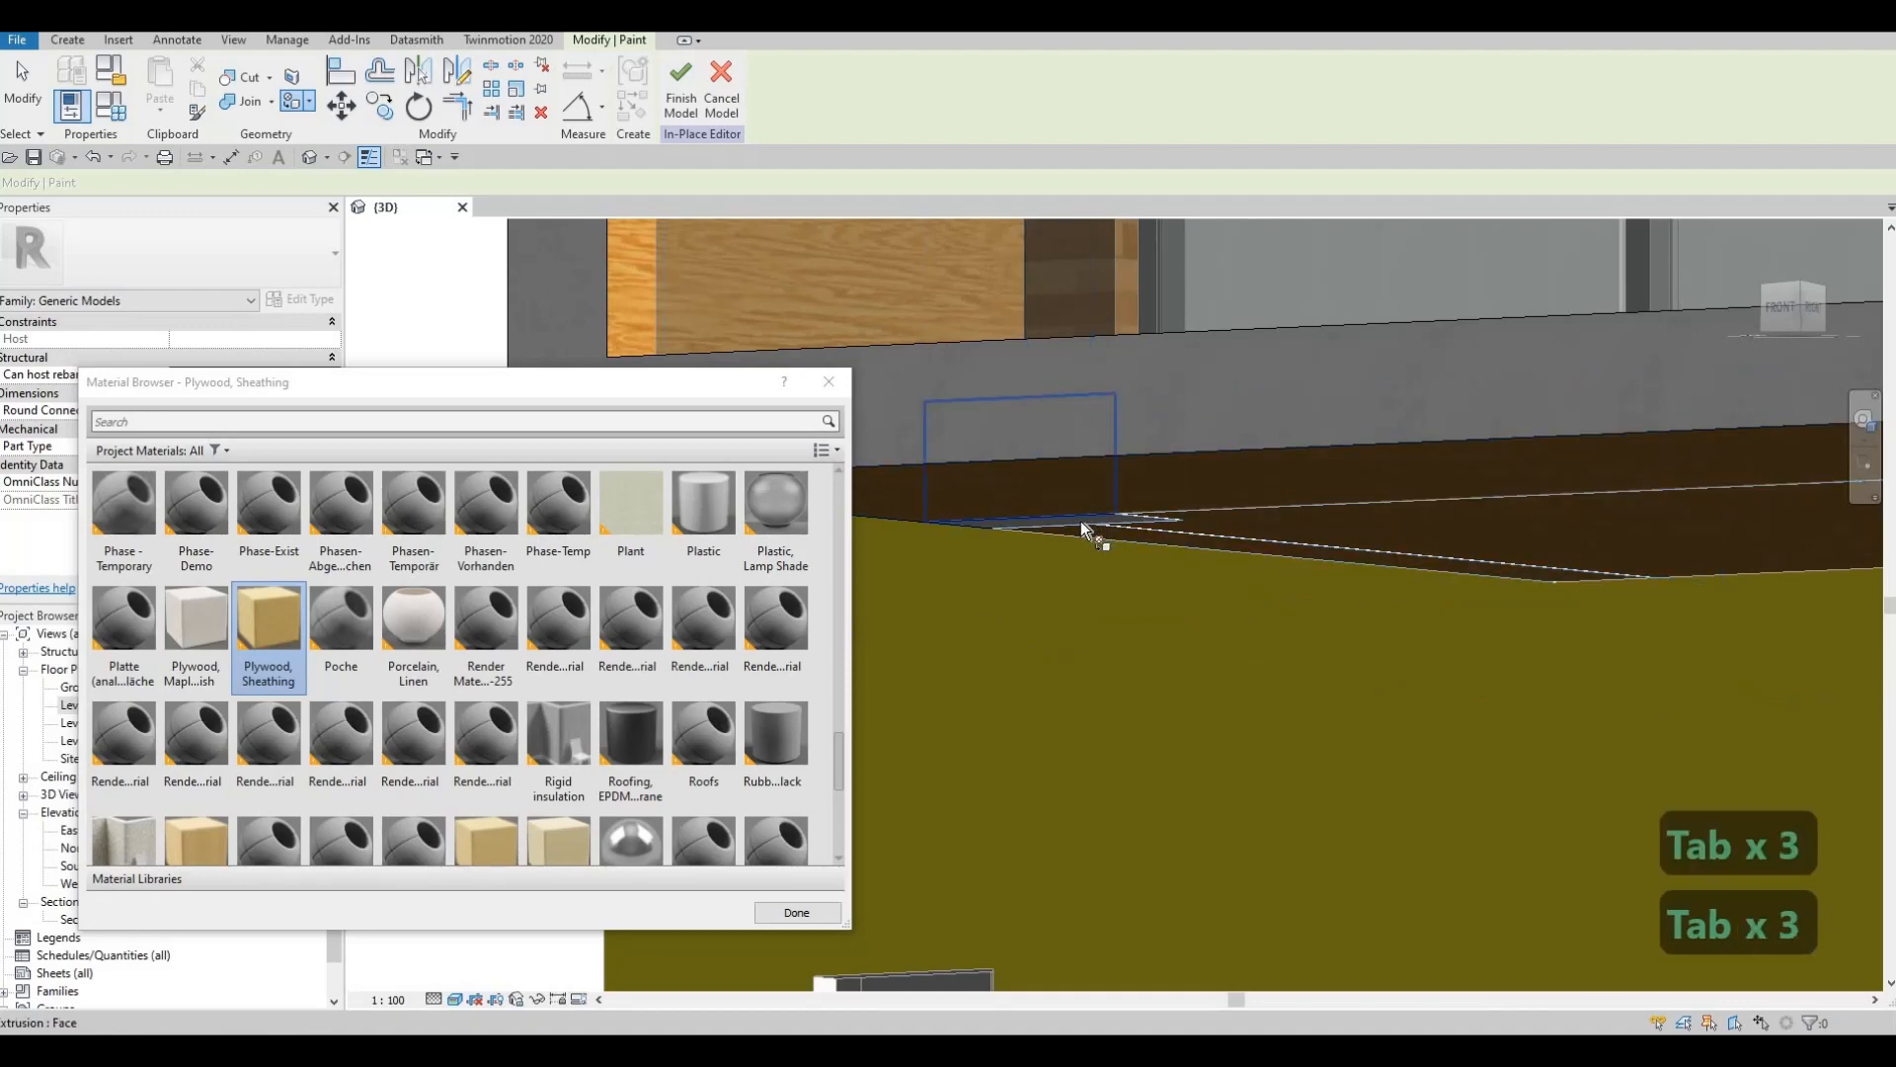
pyautogui.press('Tab')
pyautogui.press('Tab')
pyautogui.press('Tab')
pyautogui.press('Tab')
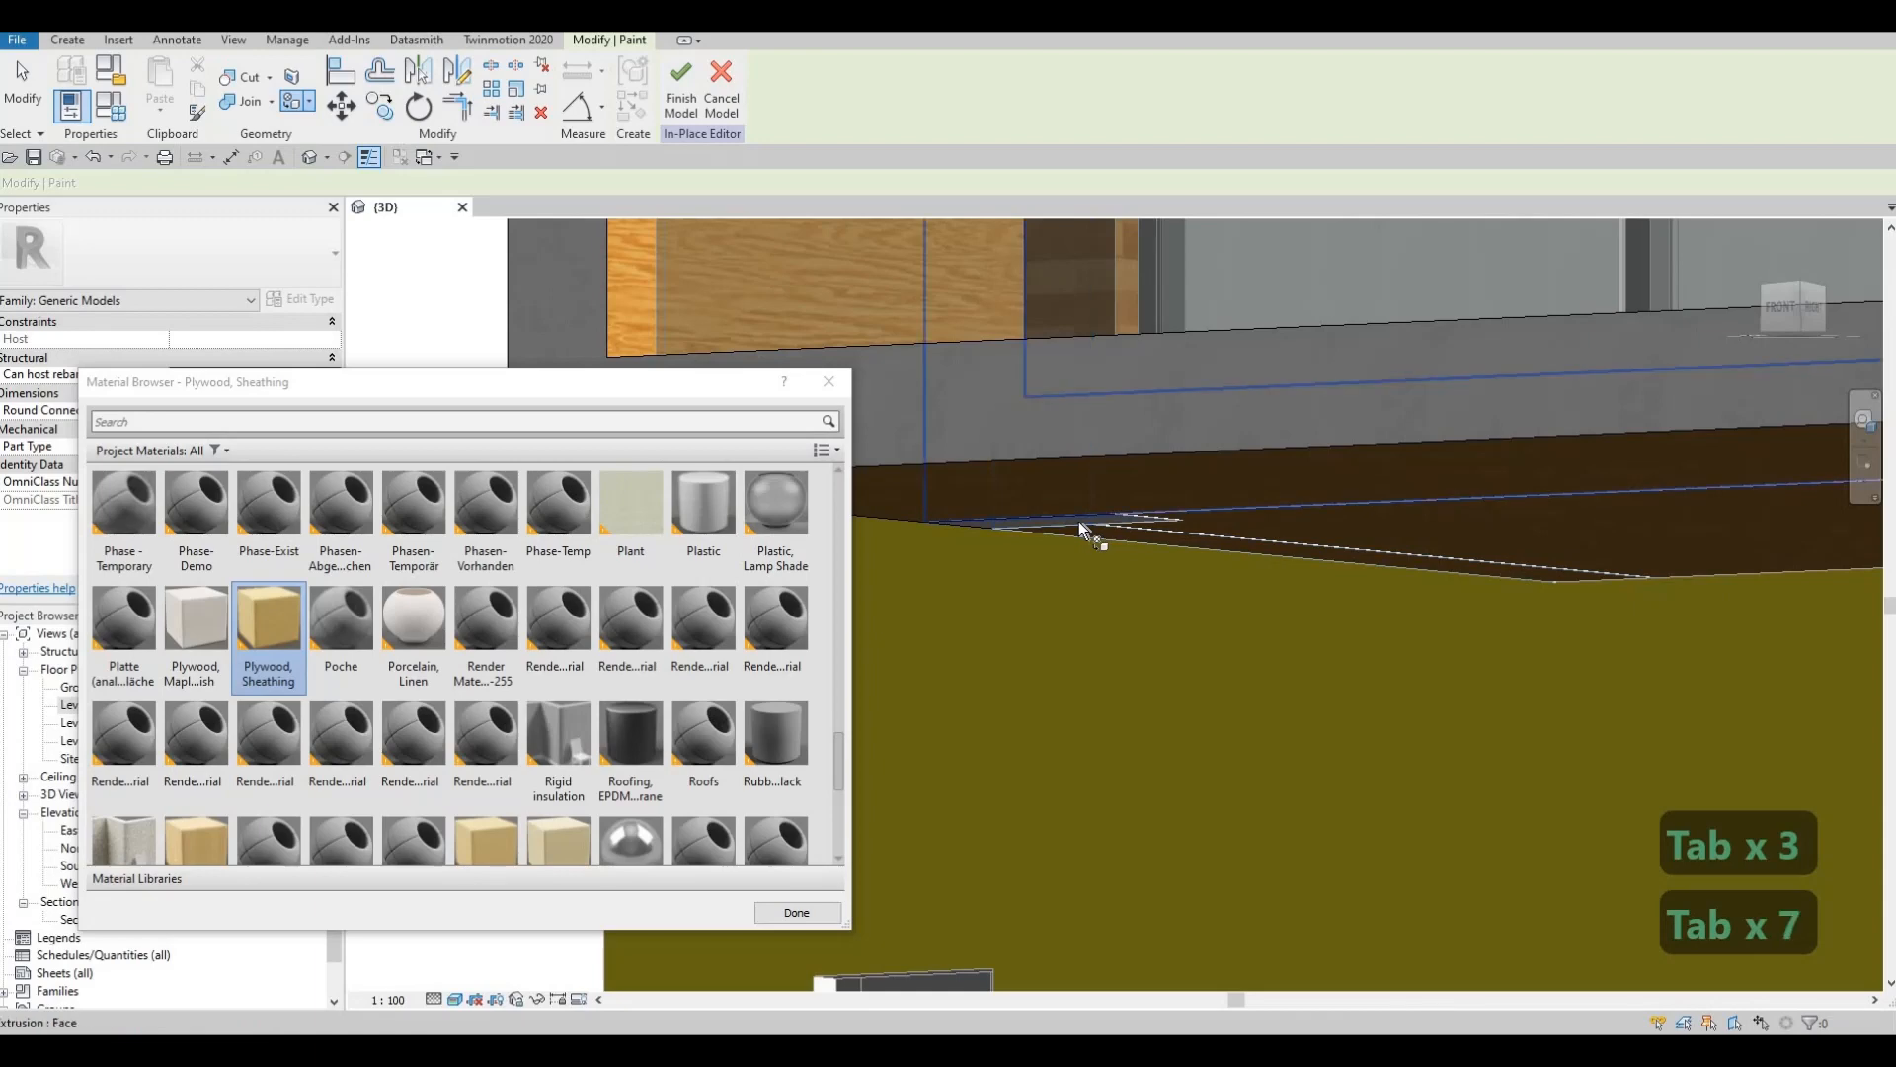
pyautogui.press('Tab')
pyautogui.press('Tab')
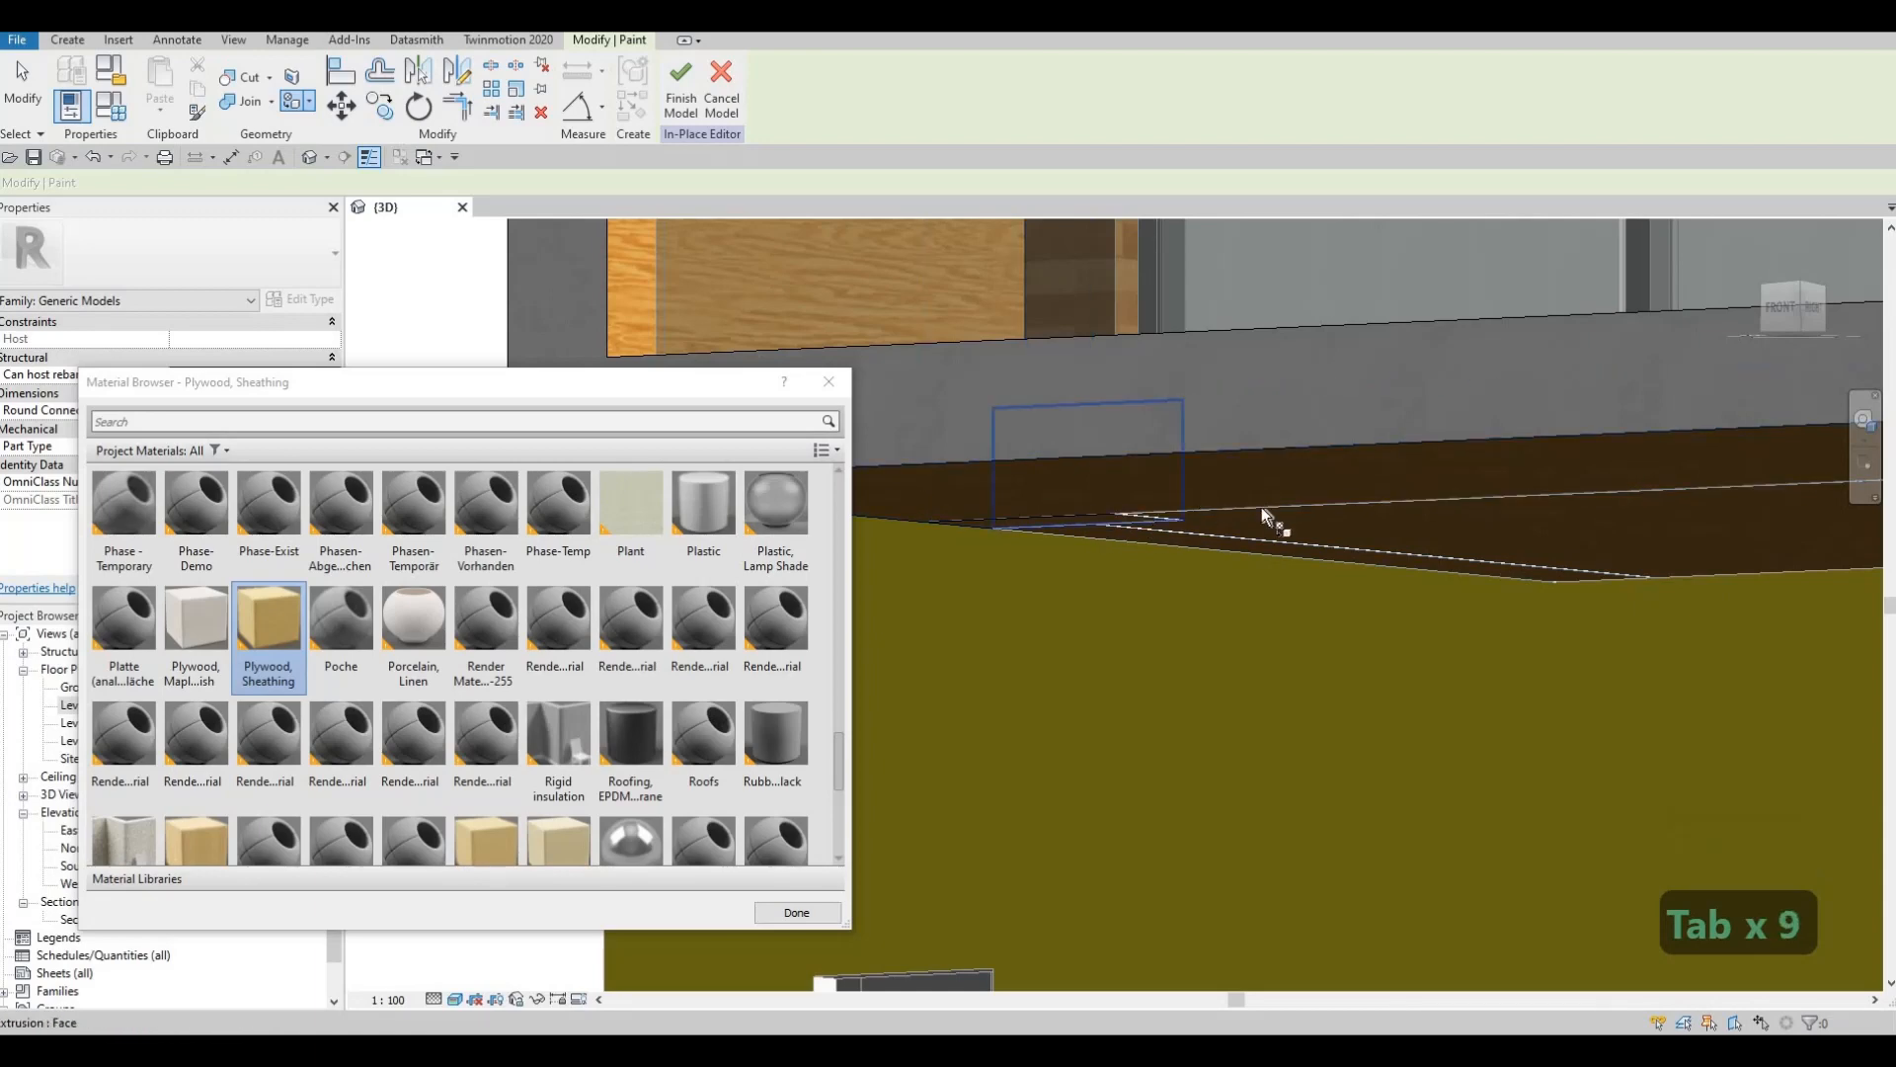
# Examine the underside of the balcony and the whole front facade for faces still lacking the plywood finish.
pyautogui.scroll(-4, 1262, 509)
pyautogui.keyDown('shift'); pyautogui.moveTo(939, 404); pyautogui.dragTo(1699, 559, button='middle'); pyautogui.keyUp('shift')
pyautogui.keyDown('shift'); pyautogui.moveTo(1497, 472); pyautogui.dragTo(1485, 571, button='middle'); pyautogui.keyUp('shift')
pyautogui.scroll(3, 1371, 473)
pyautogui.scroll(-3, 1367, 490)
pyautogui.scroll(3, 1487, 446)
pyautogui.scroll(4, 1460, 474)
pyautogui.scroll(-3, 1431, 480)
pyautogui.scroll(-2, 1485, 570)
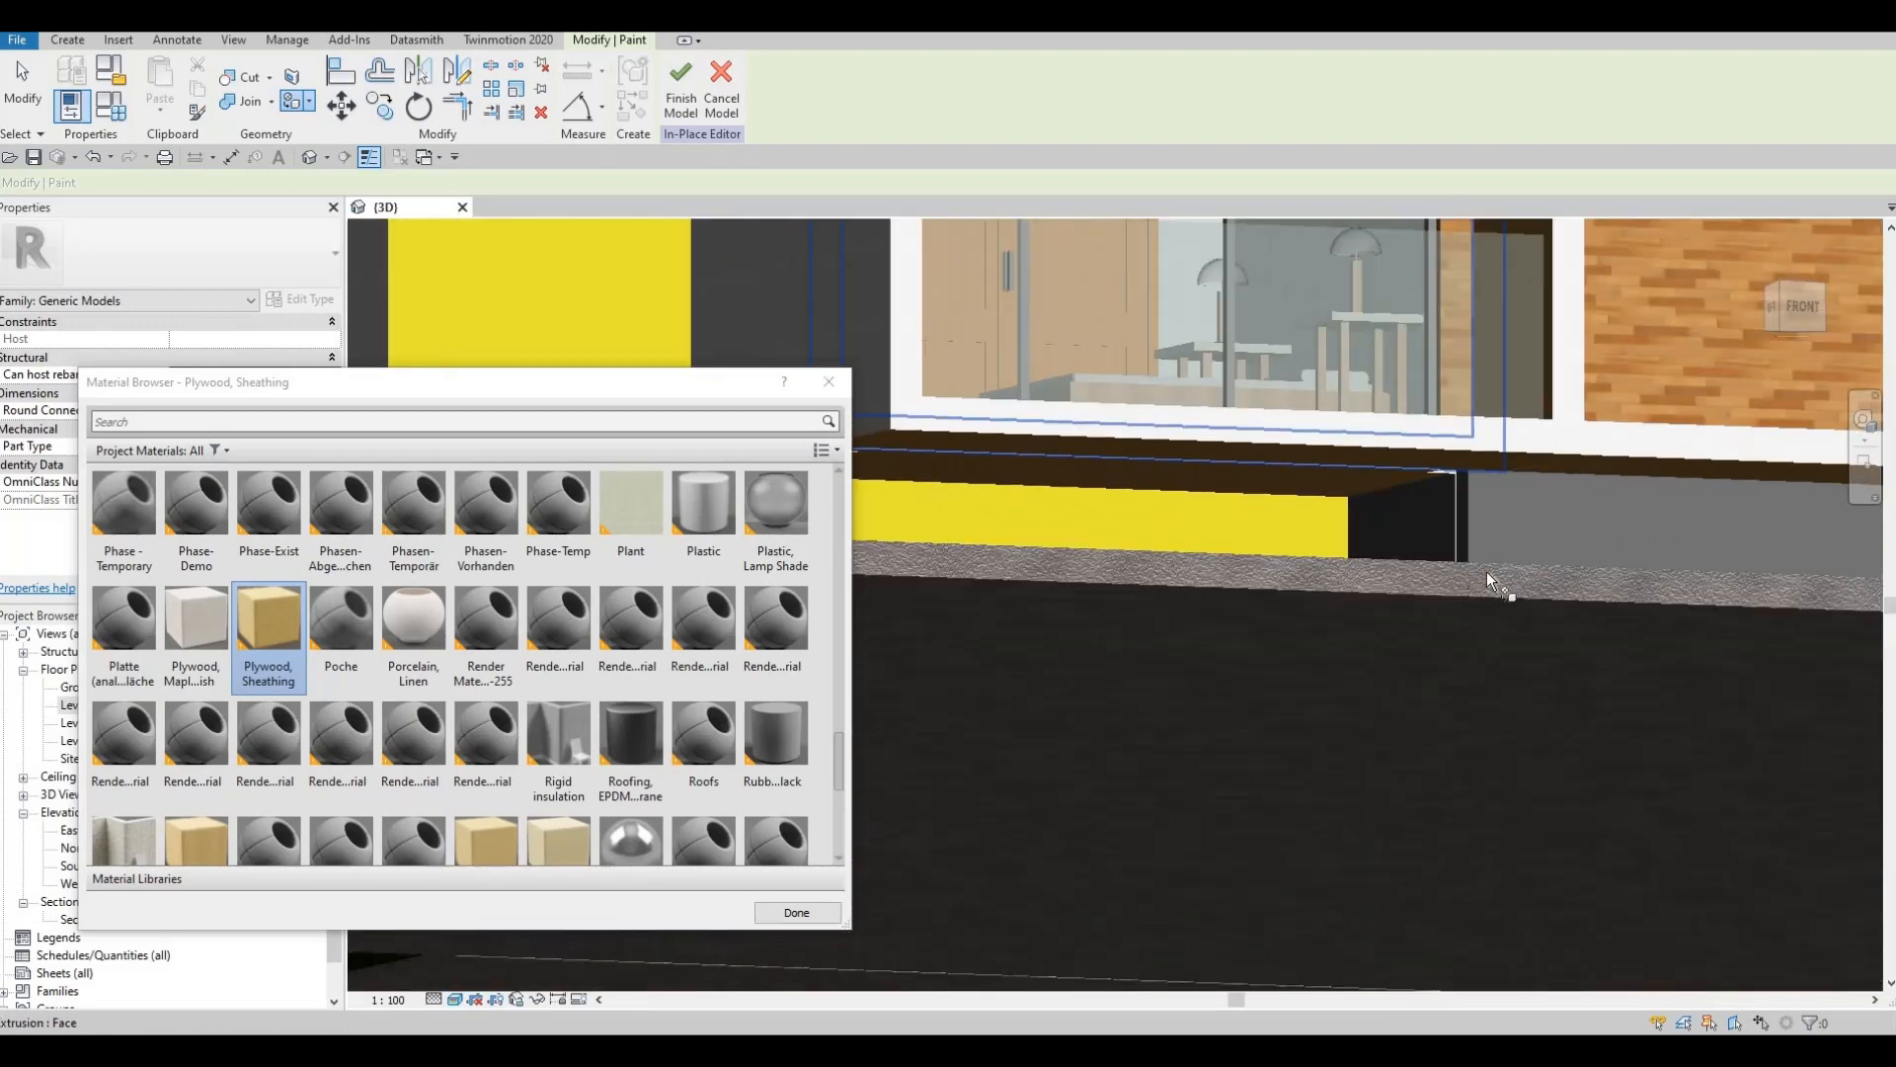
pyautogui.scroll(-6, 1485, 571)
pyautogui.scroll(2, 1408, 591)
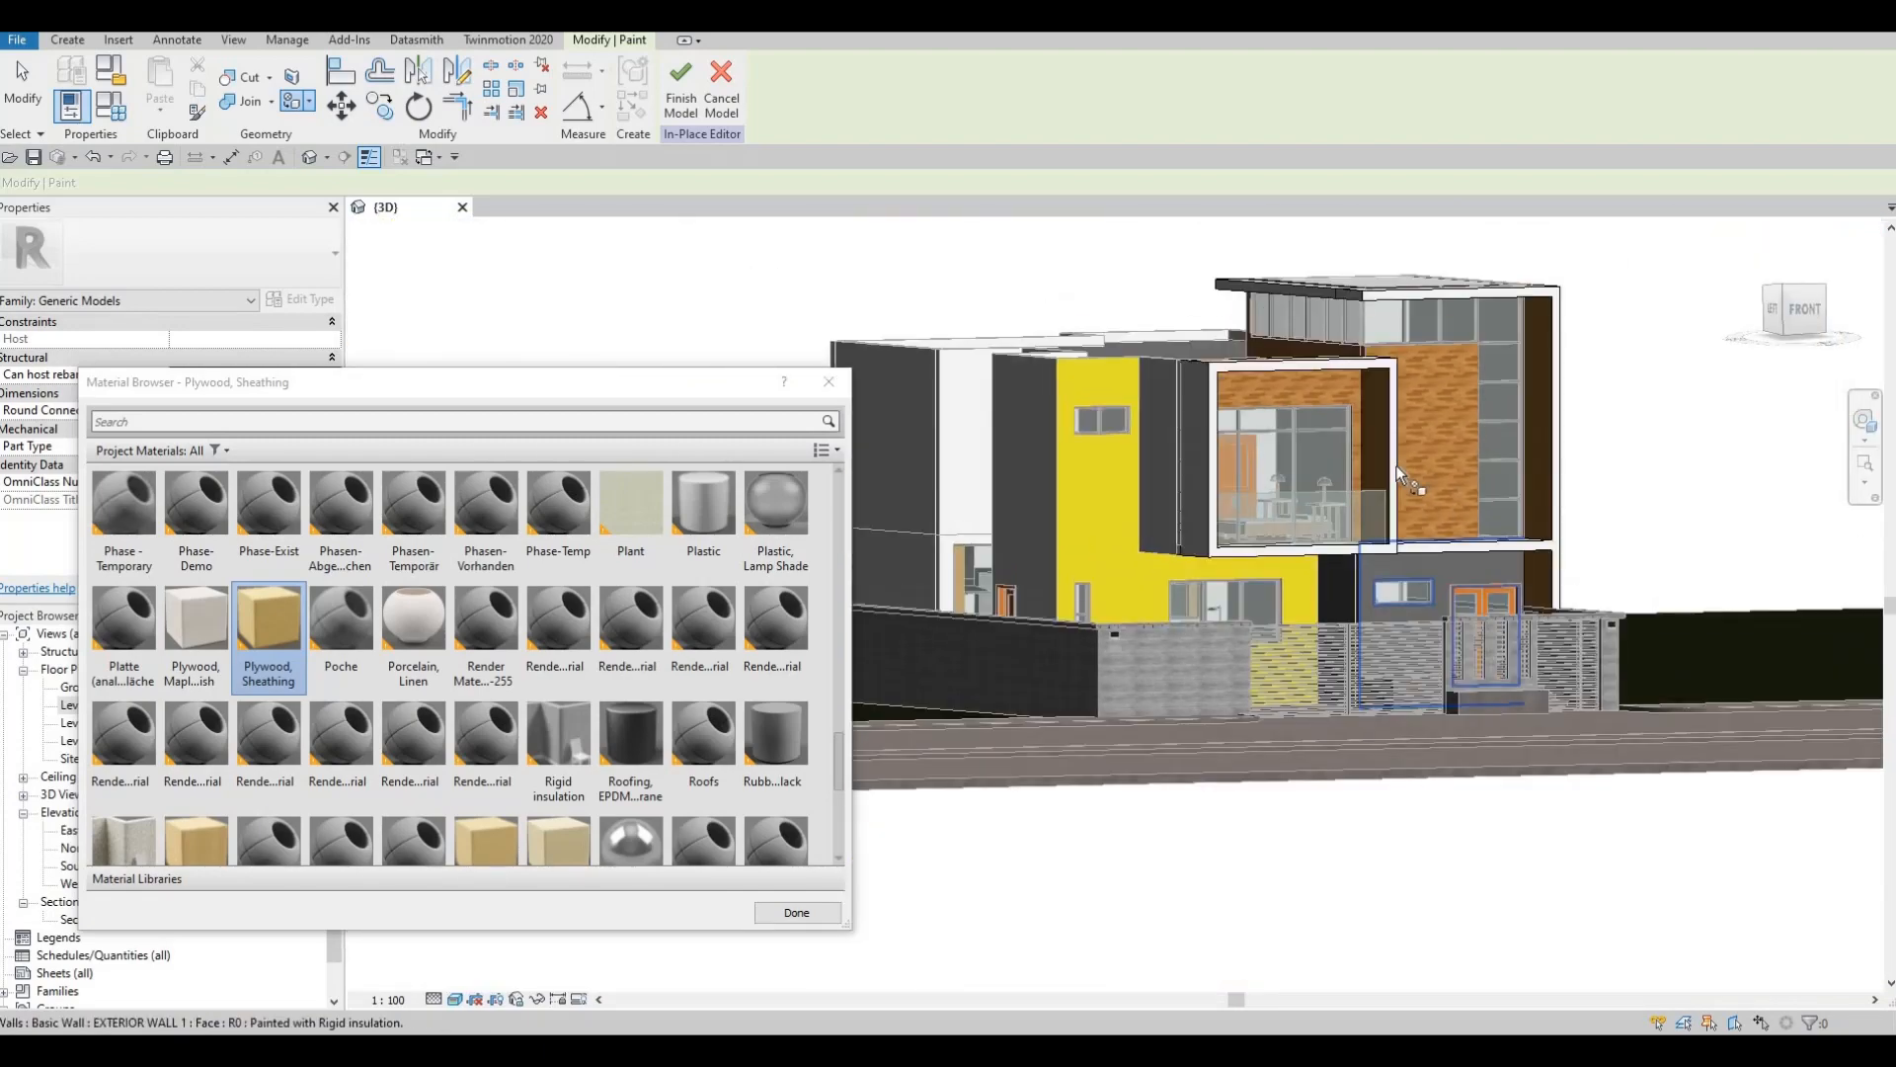
pyautogui.keyDown('shift'); pyautogui.moveTo(1397, 465); pyautogui.dragTo(1408, 492, button='middle'); pyautogui.keyUp('shift')
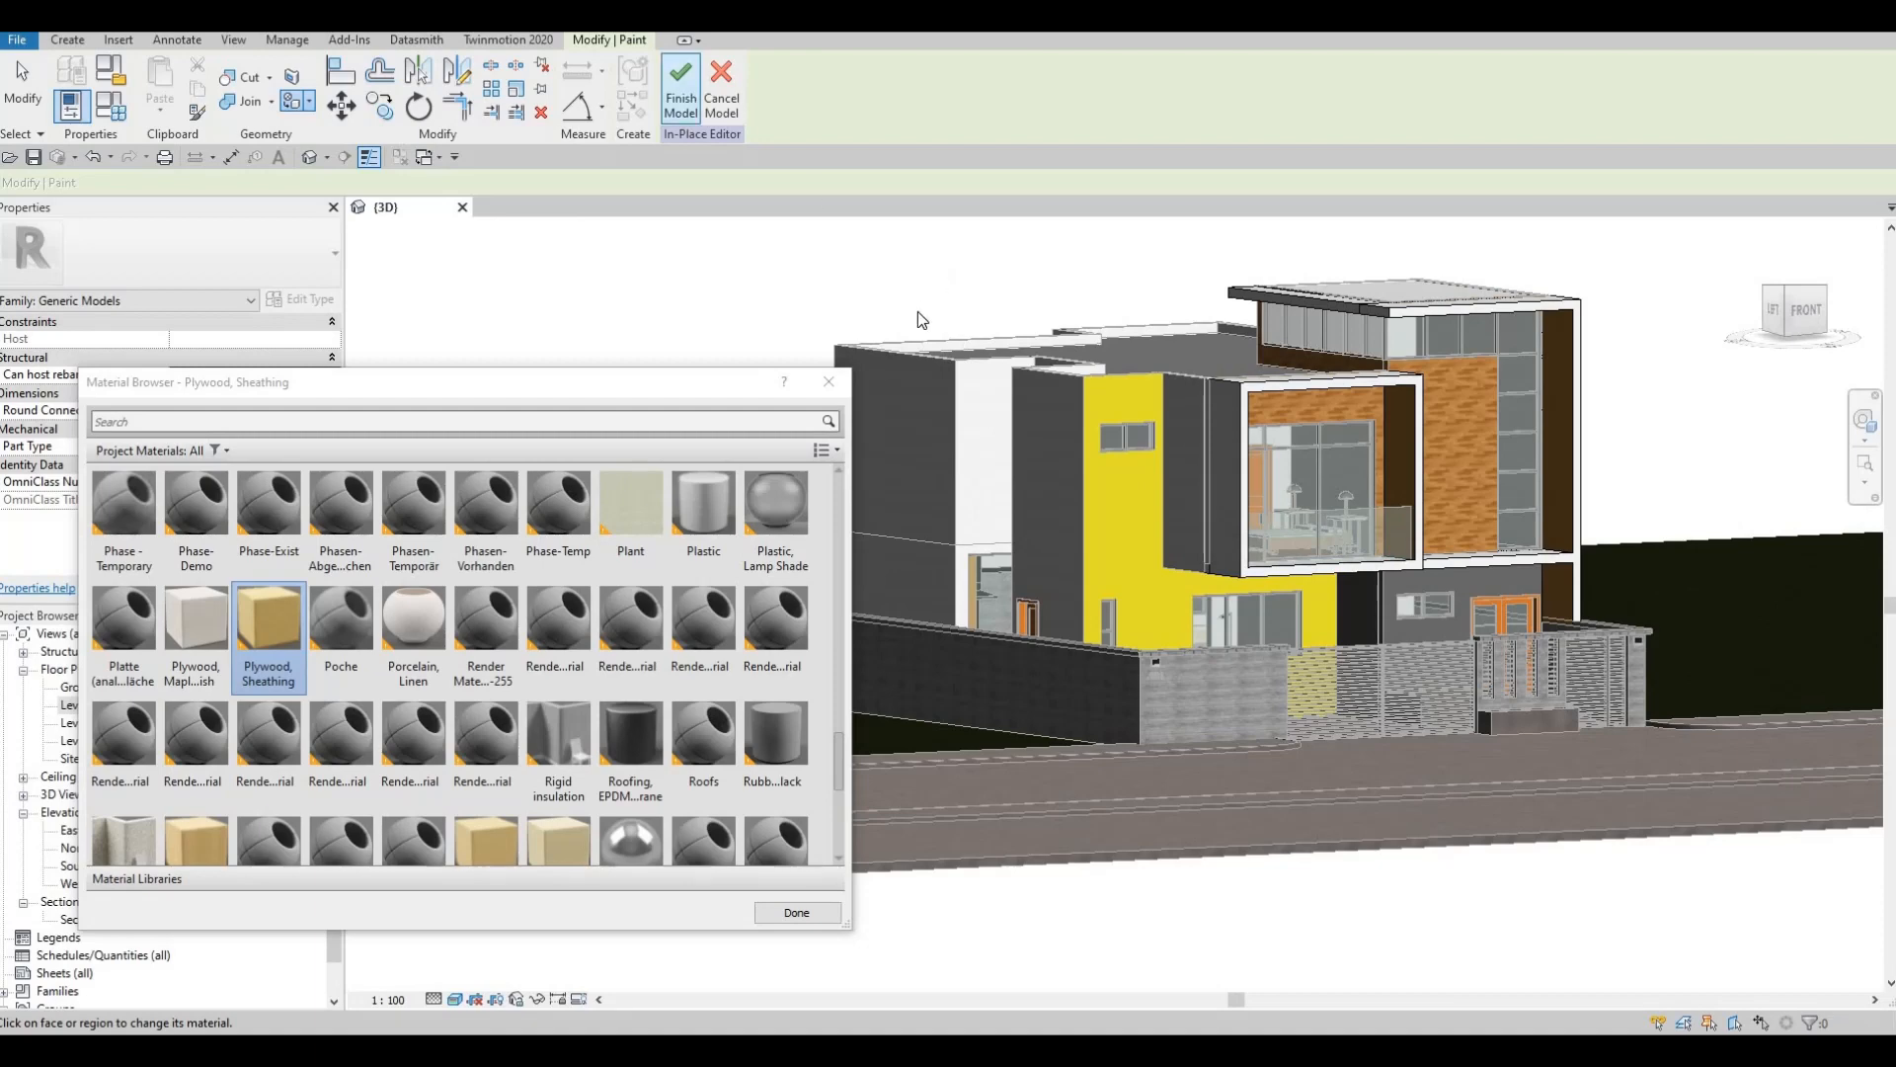
# Exit painting and finish the in-place model.
pyautogui.press('Escape')
pyautogui.click(680, 89)
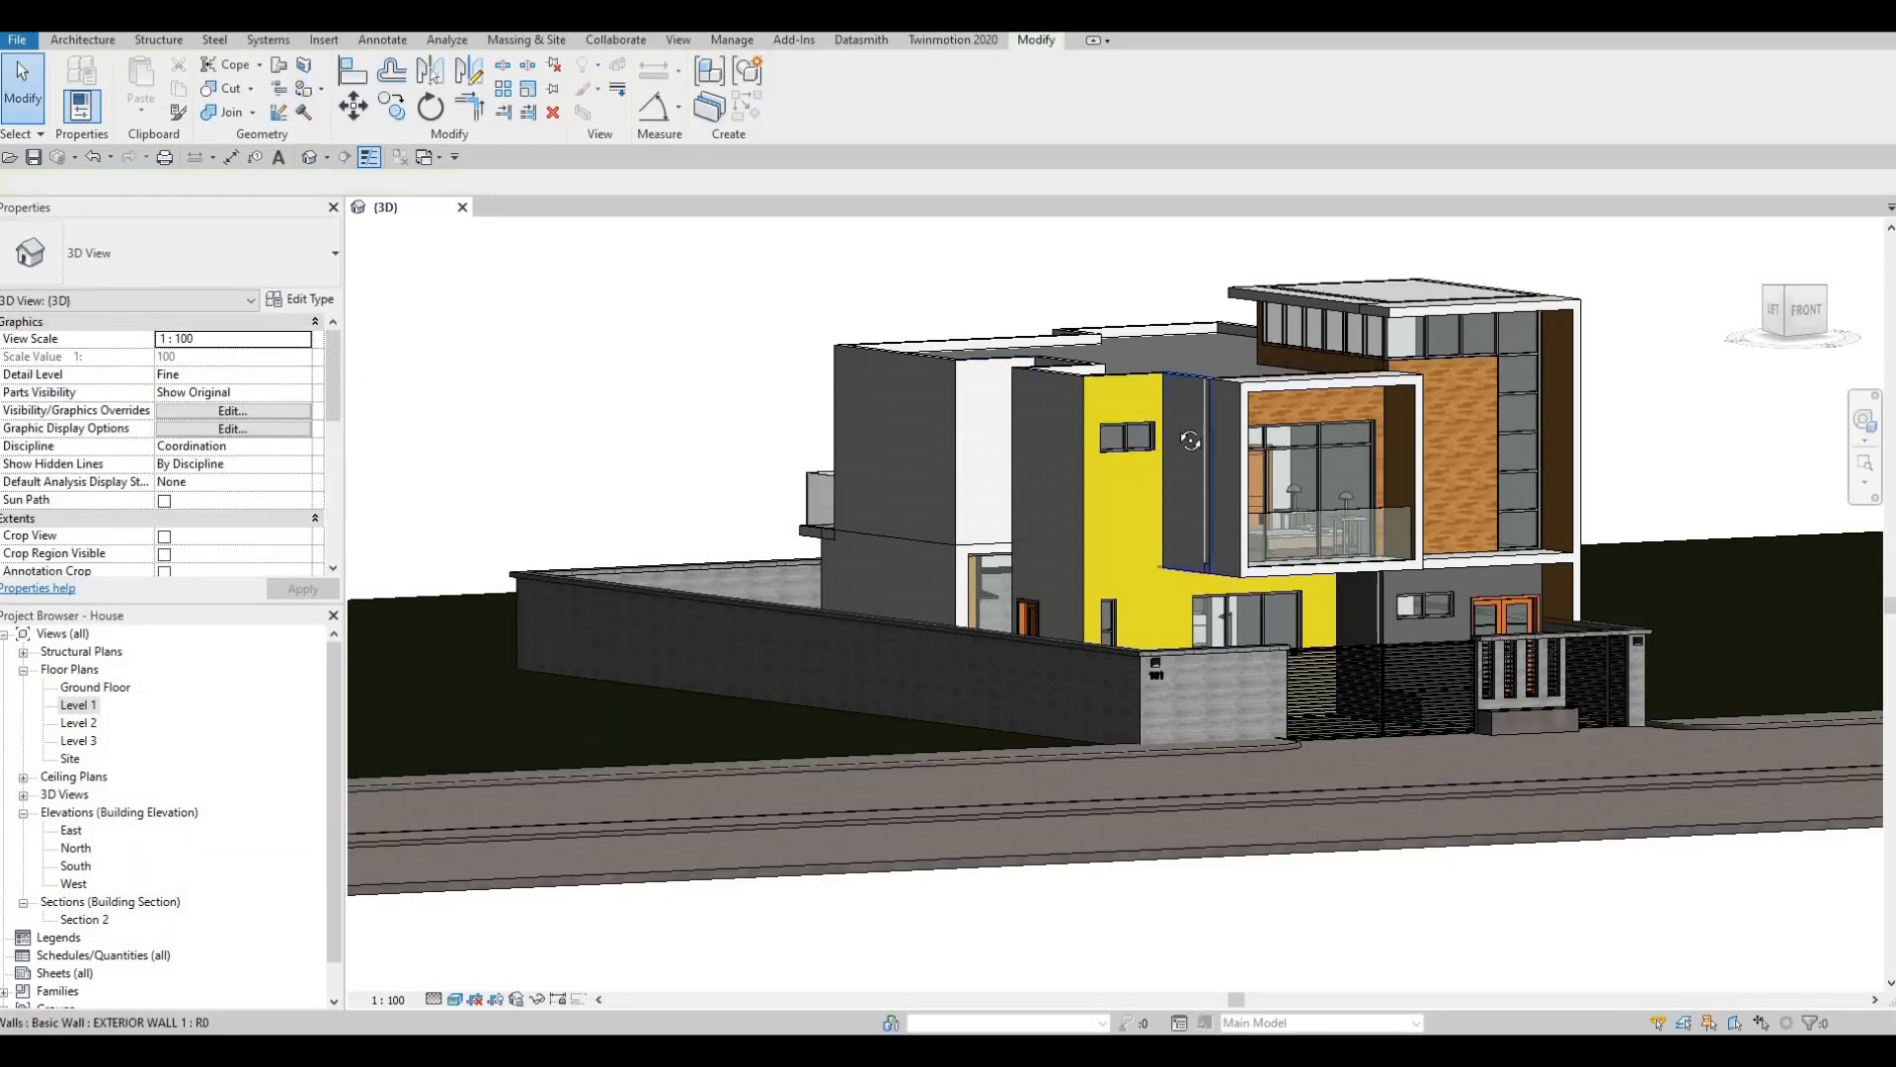
pyautogui.keyDown('shift'); pyautogui.moveTo(1190, 440); pyautogui.dragTo(1083, 389, button='middle'); pyautogui.keyUp('shift')
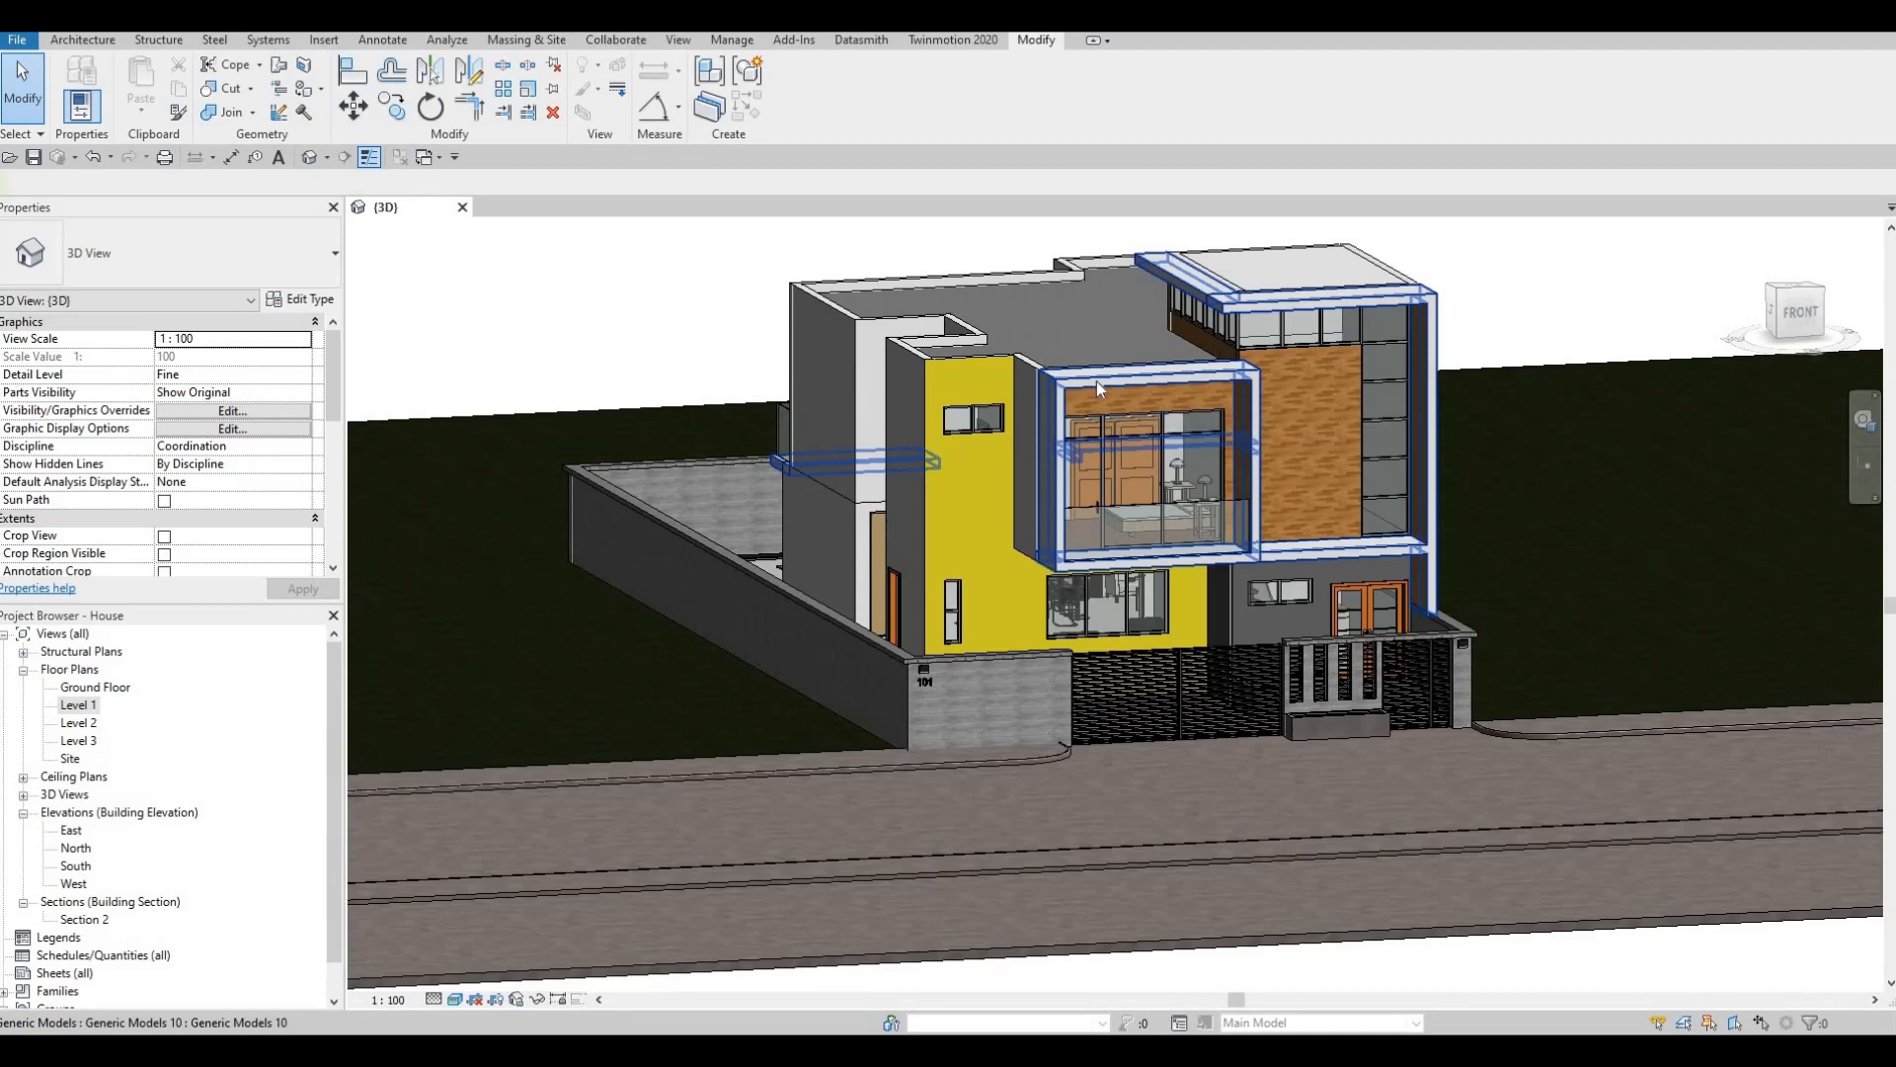
# Reopen the facade frame model for in-place editing and open the South elevation.
pyautogui.click(1097, 381)
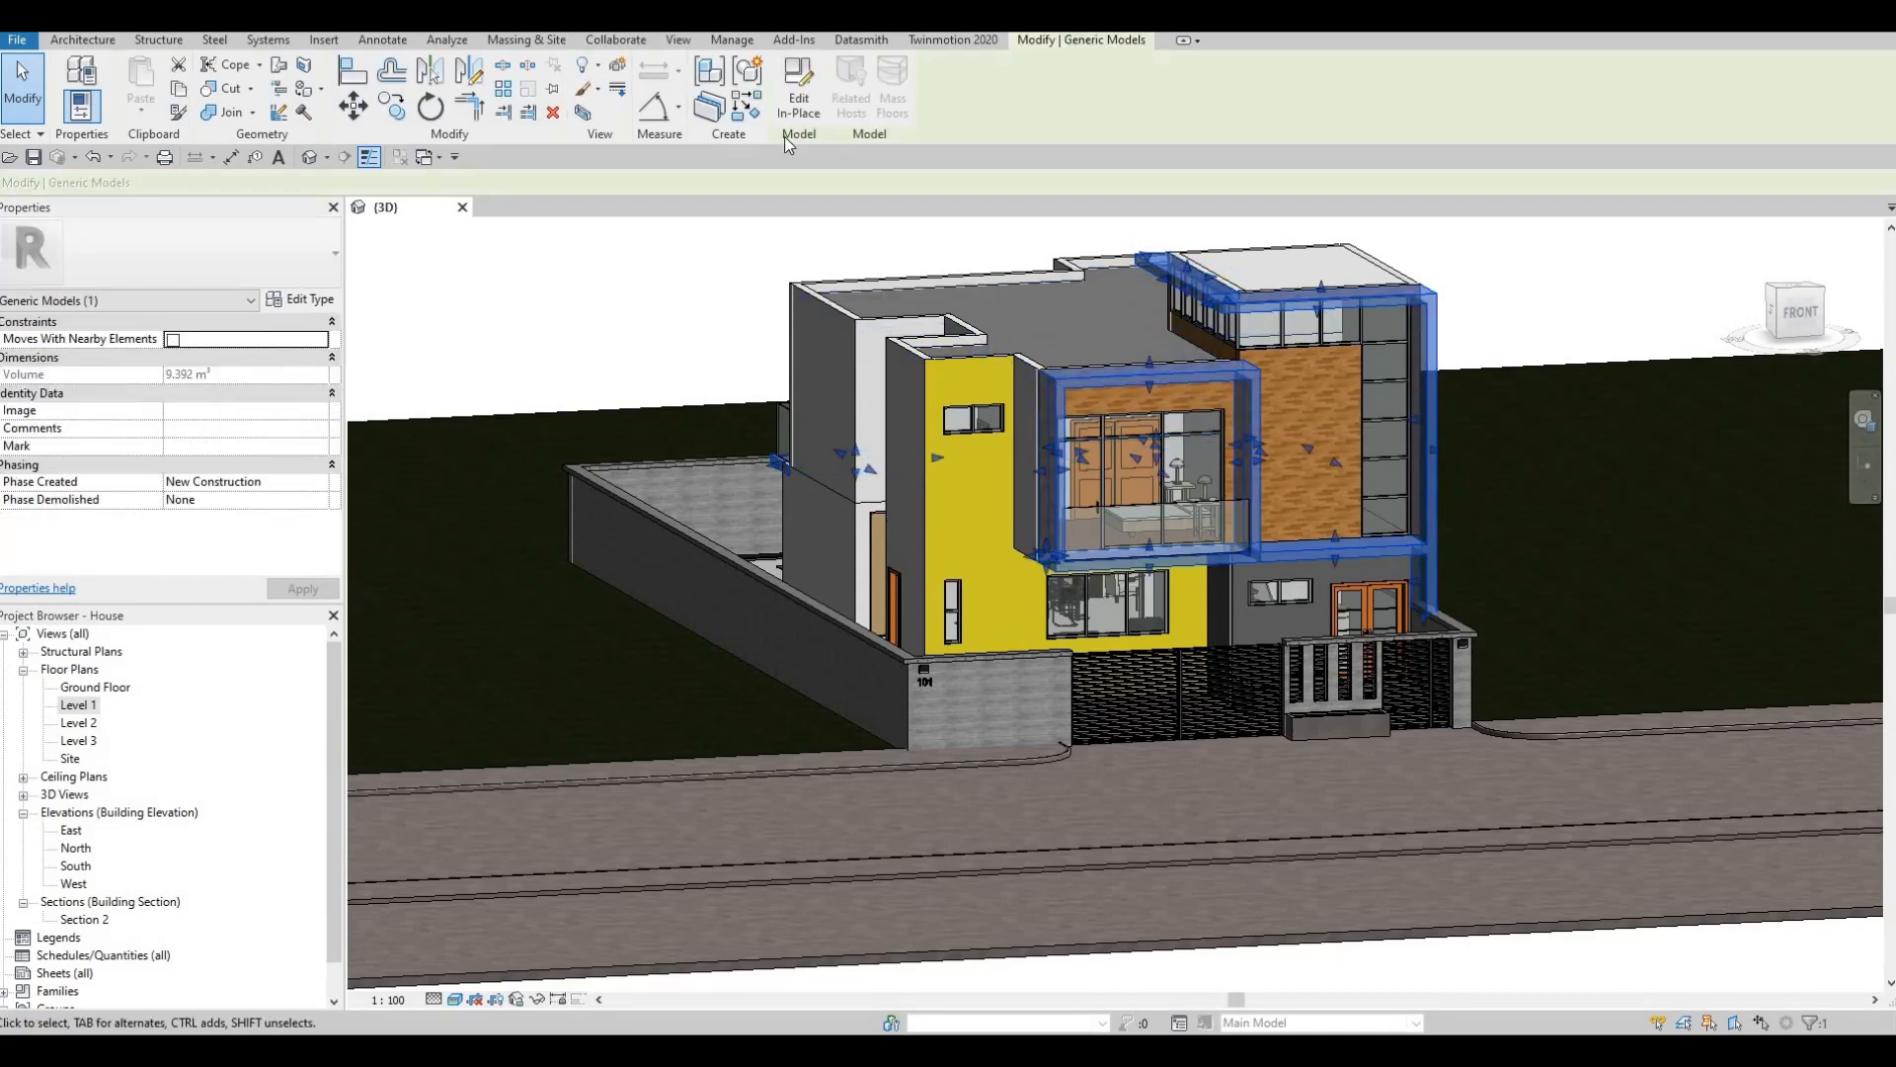
pyautogui.click(798, 97)
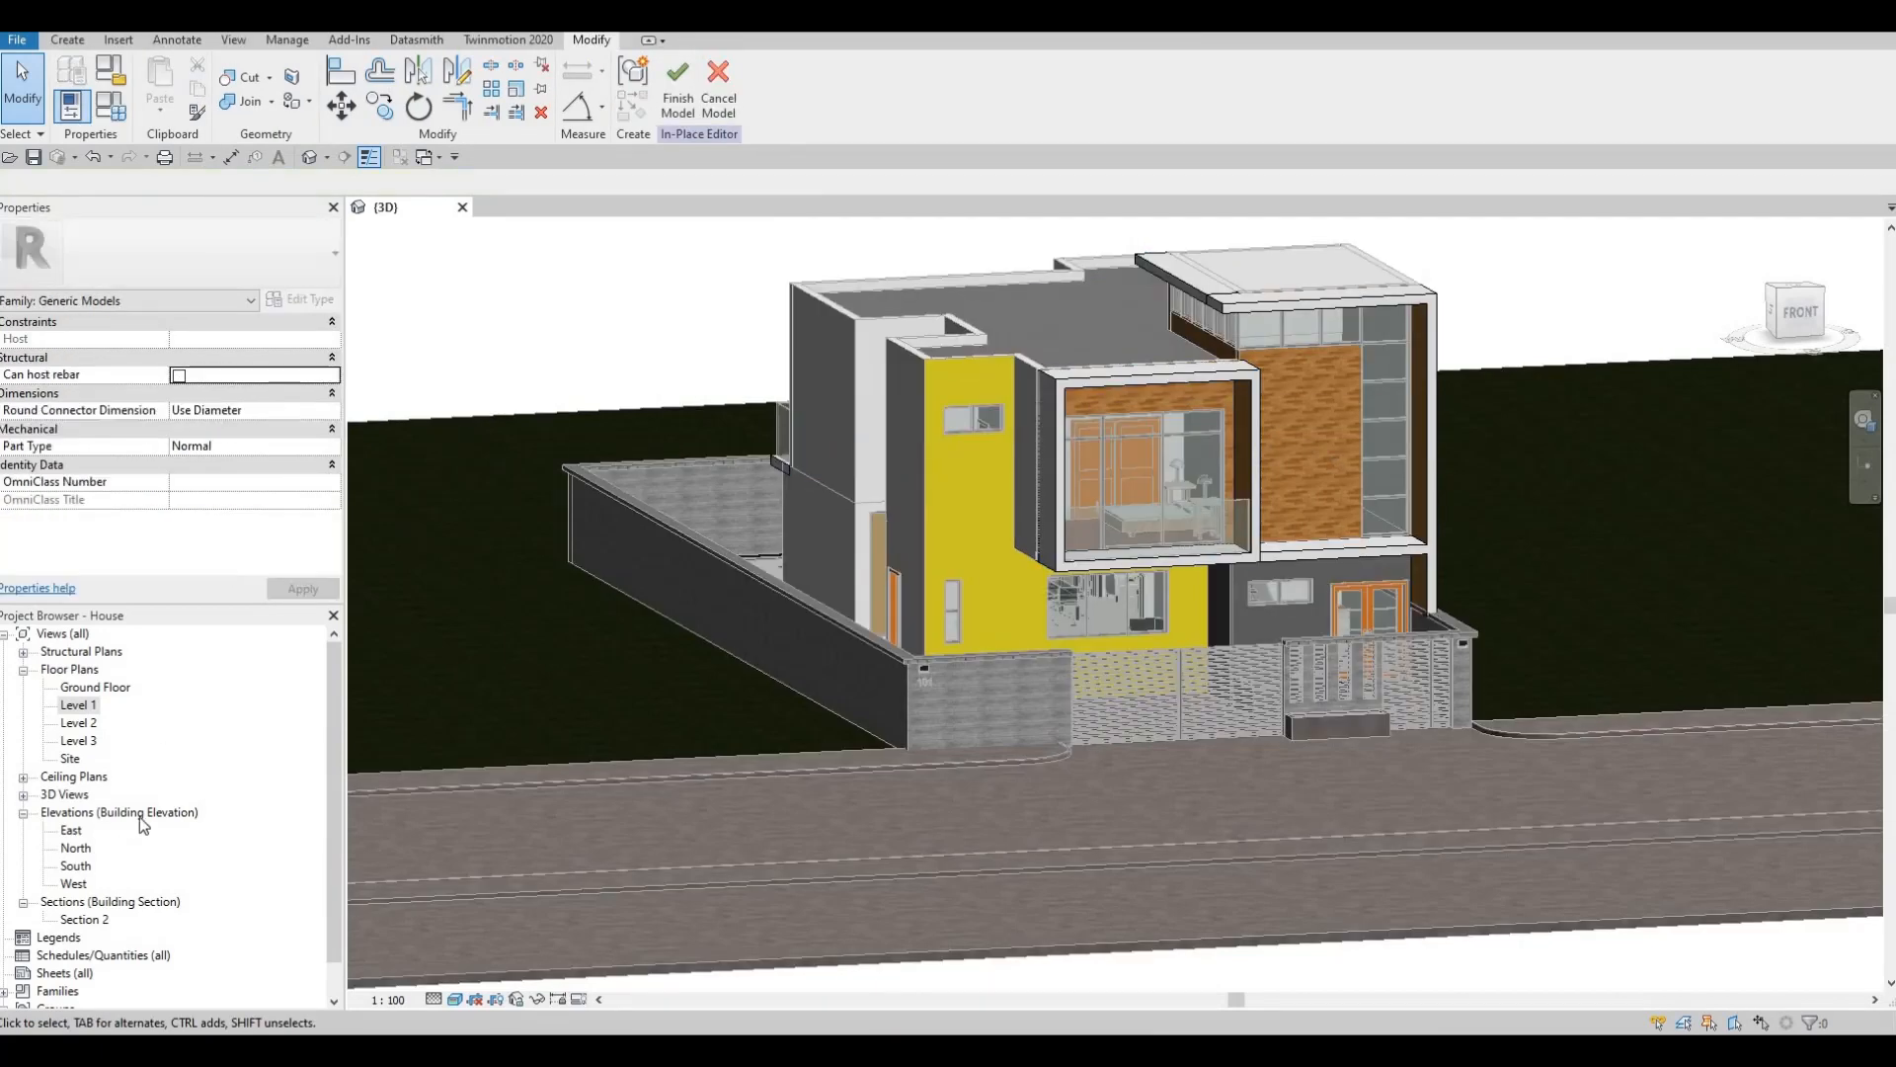
pyautogui.doubleClick(77, 866)
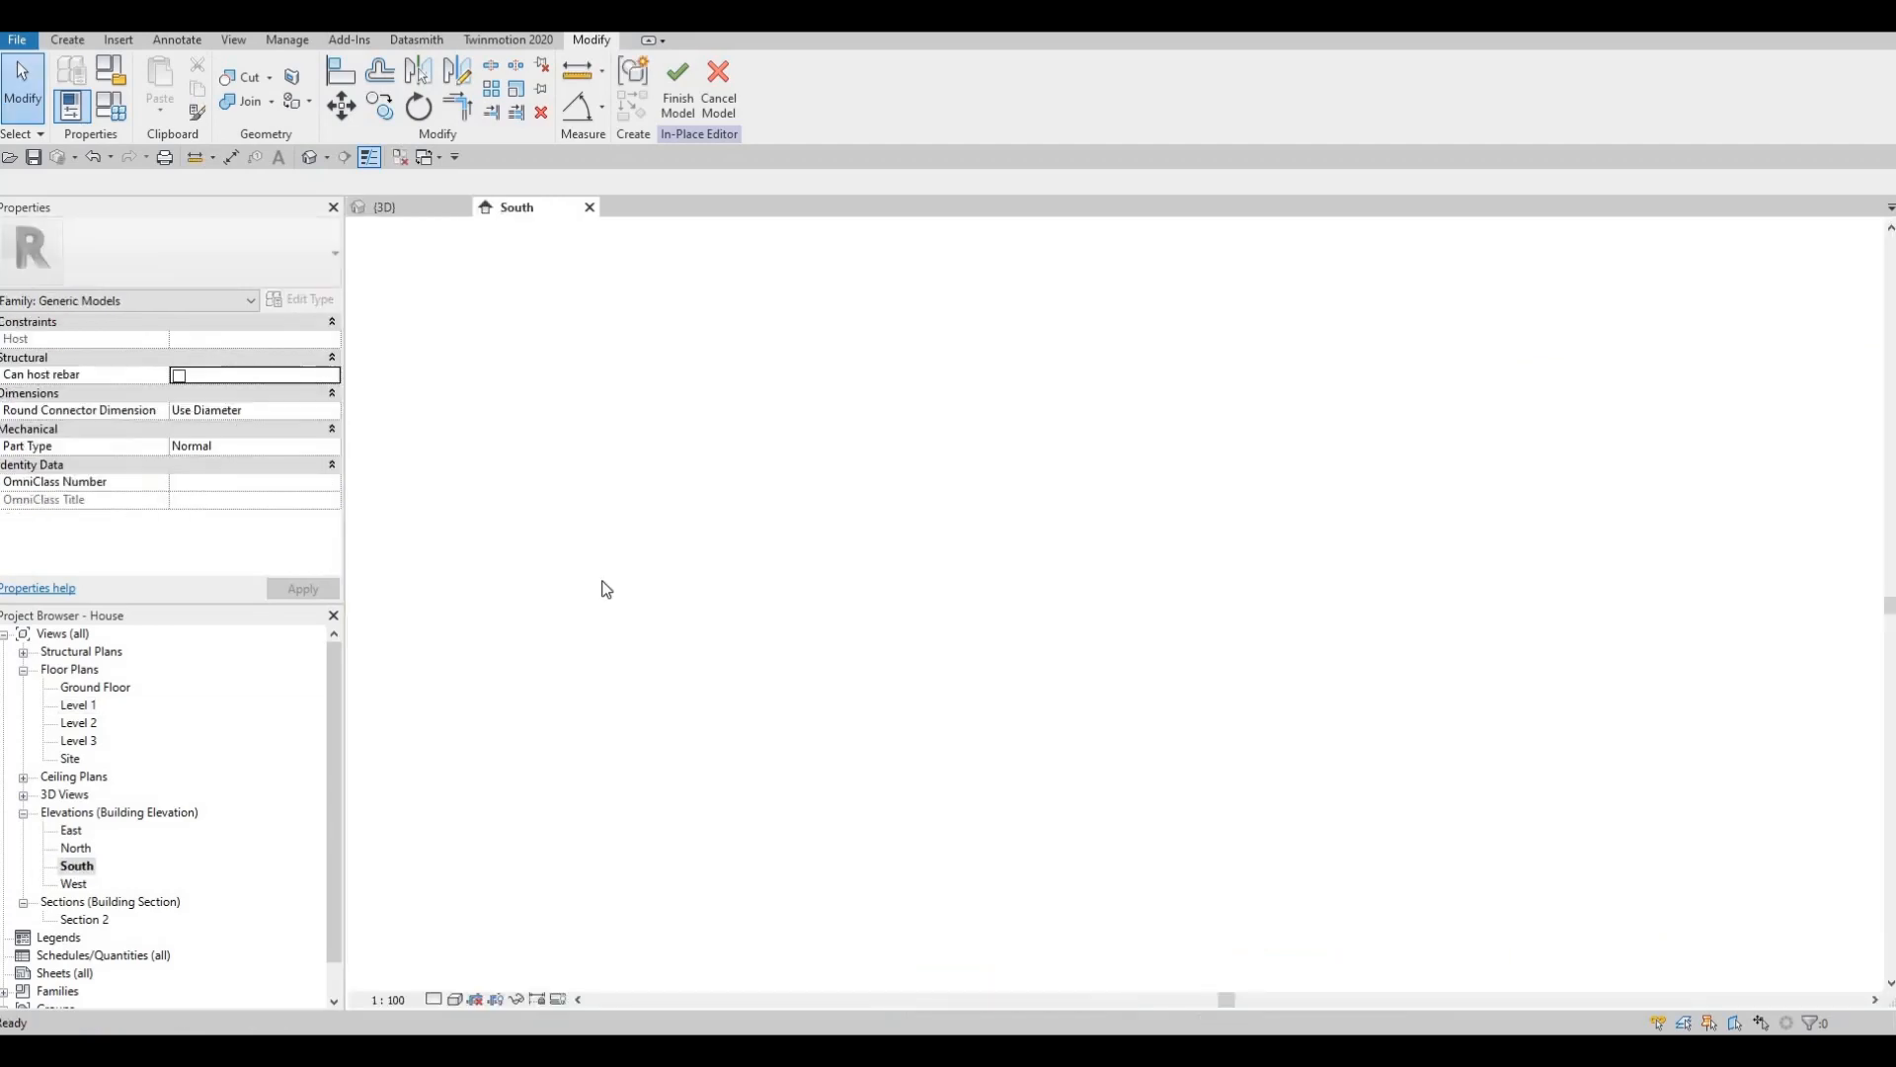
pyautogui.scroll(5, 1069, 576)
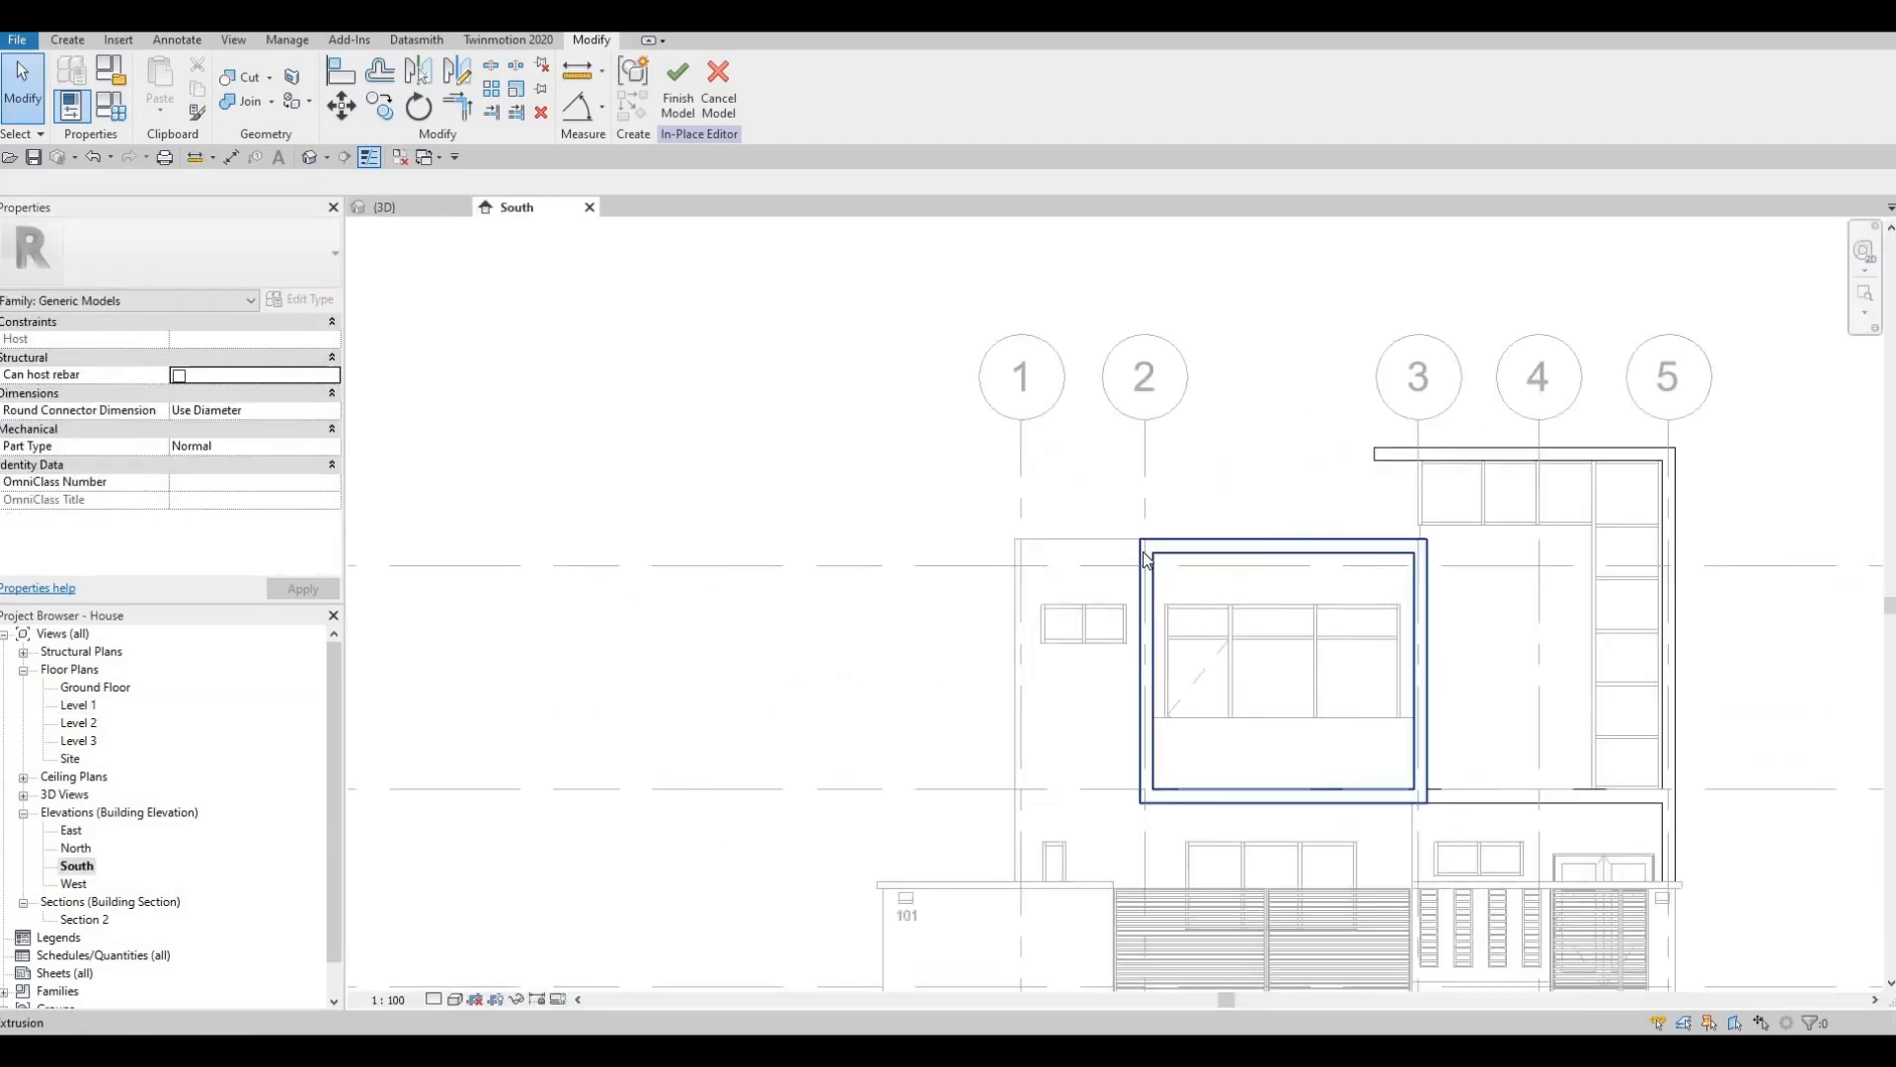
# Copy the material name Gypsum Wall Board(4) from the balcony frame extrusion.
pyautogui.click(1142, 549)
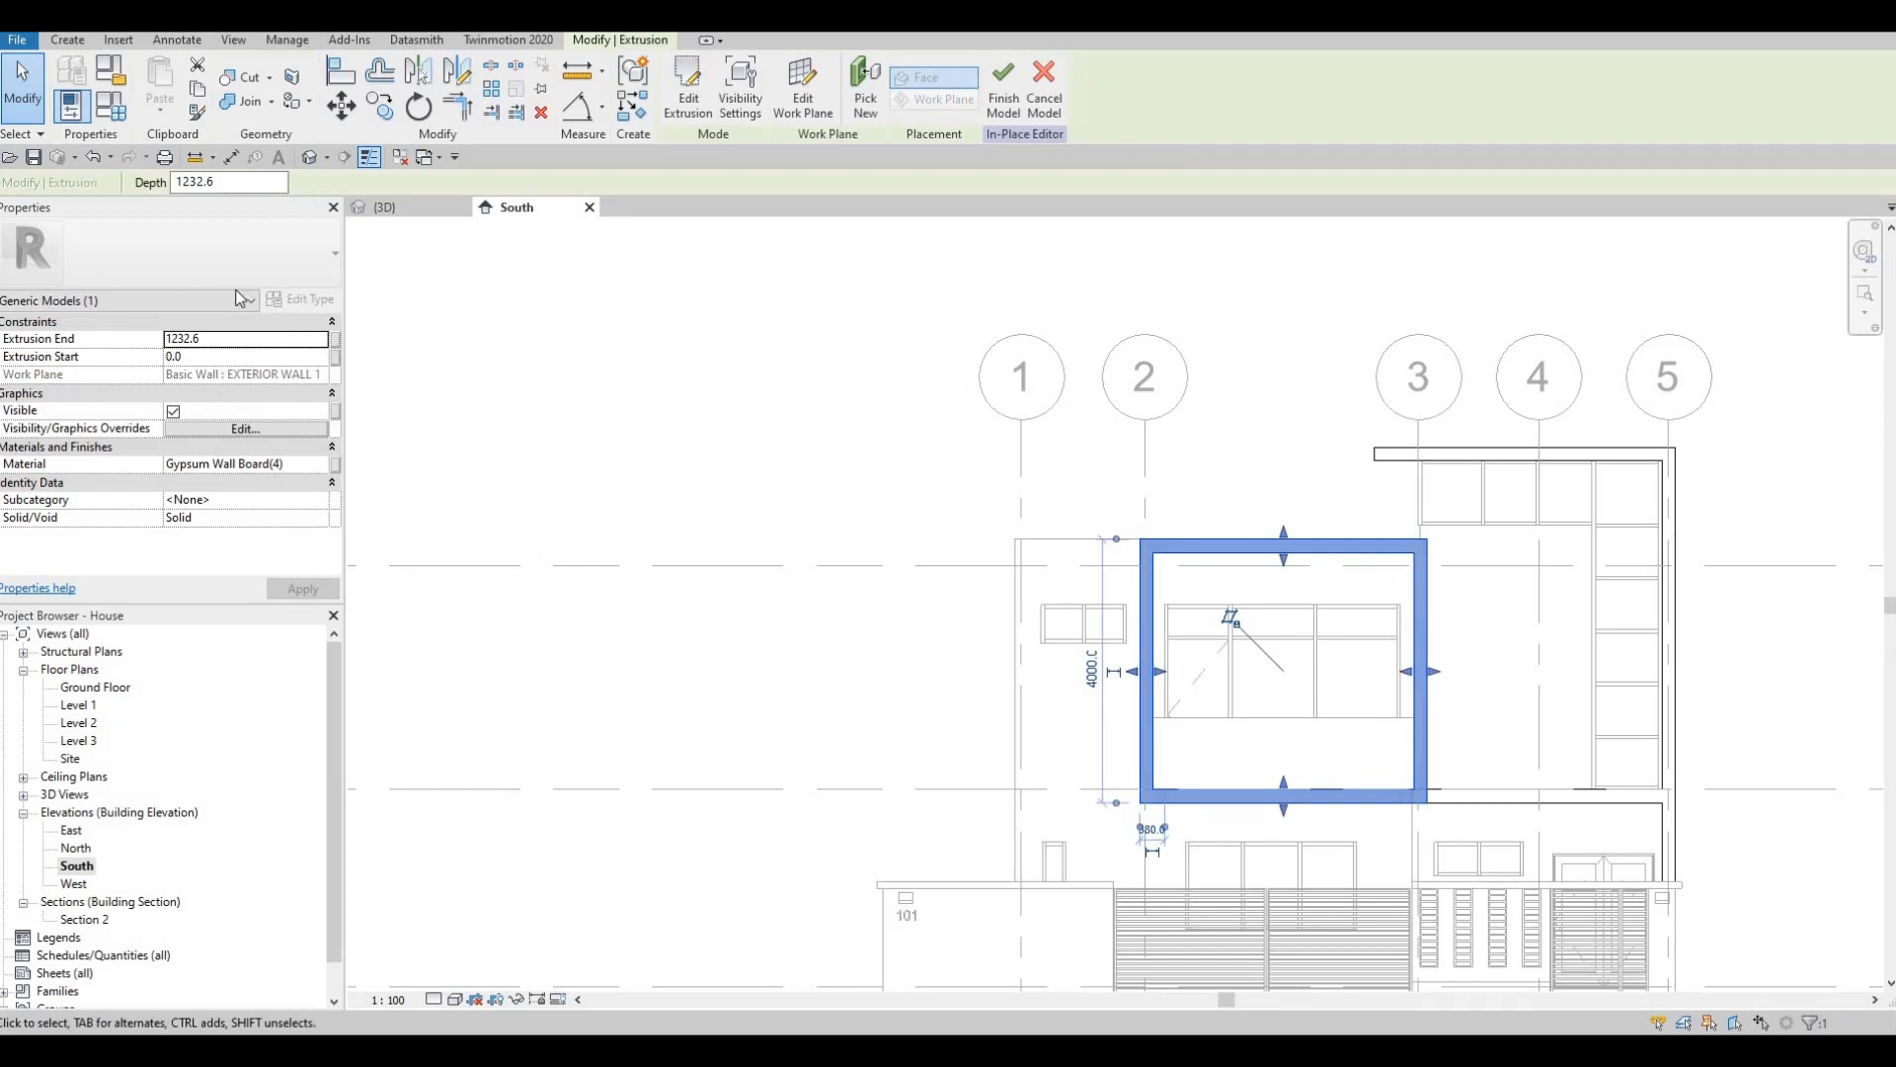
pyautogui.click(297, 464)
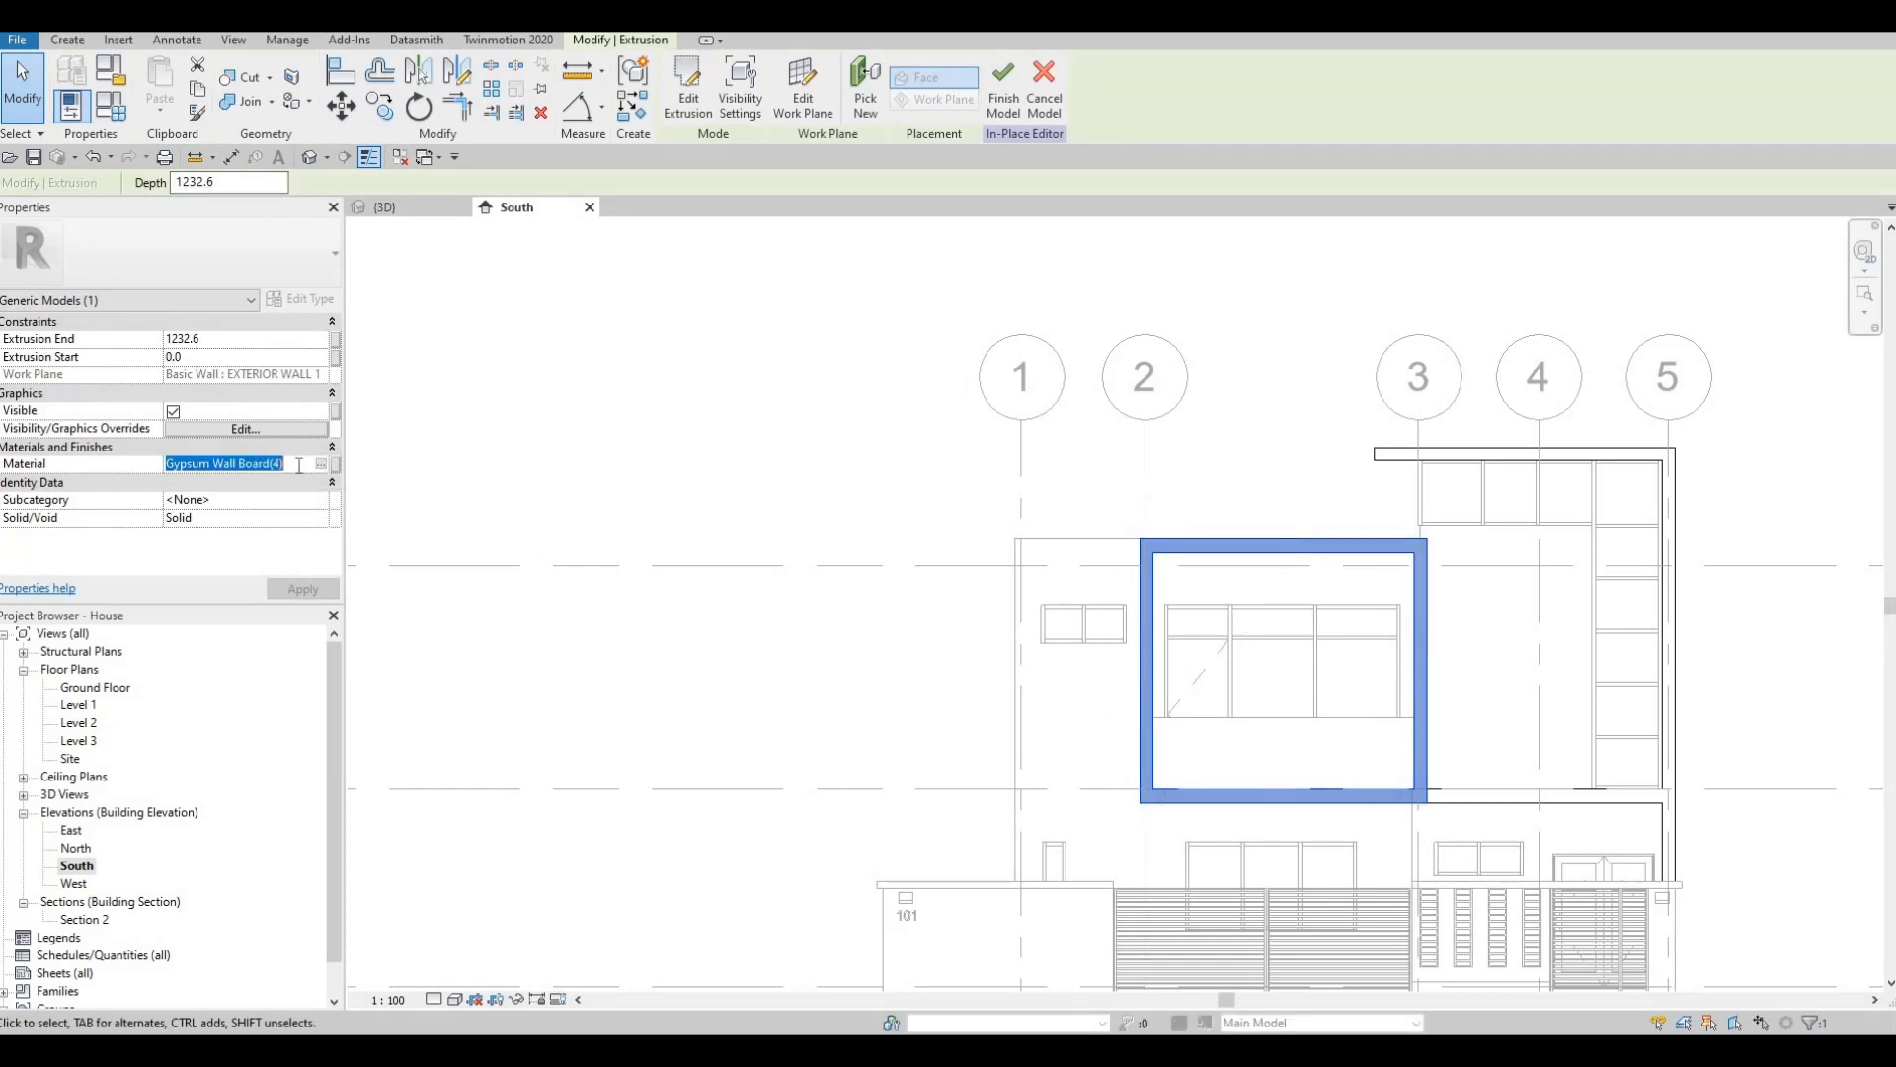
pyautogui.hotkey('ctrl', 'c')
pyautogui.press('Escape')
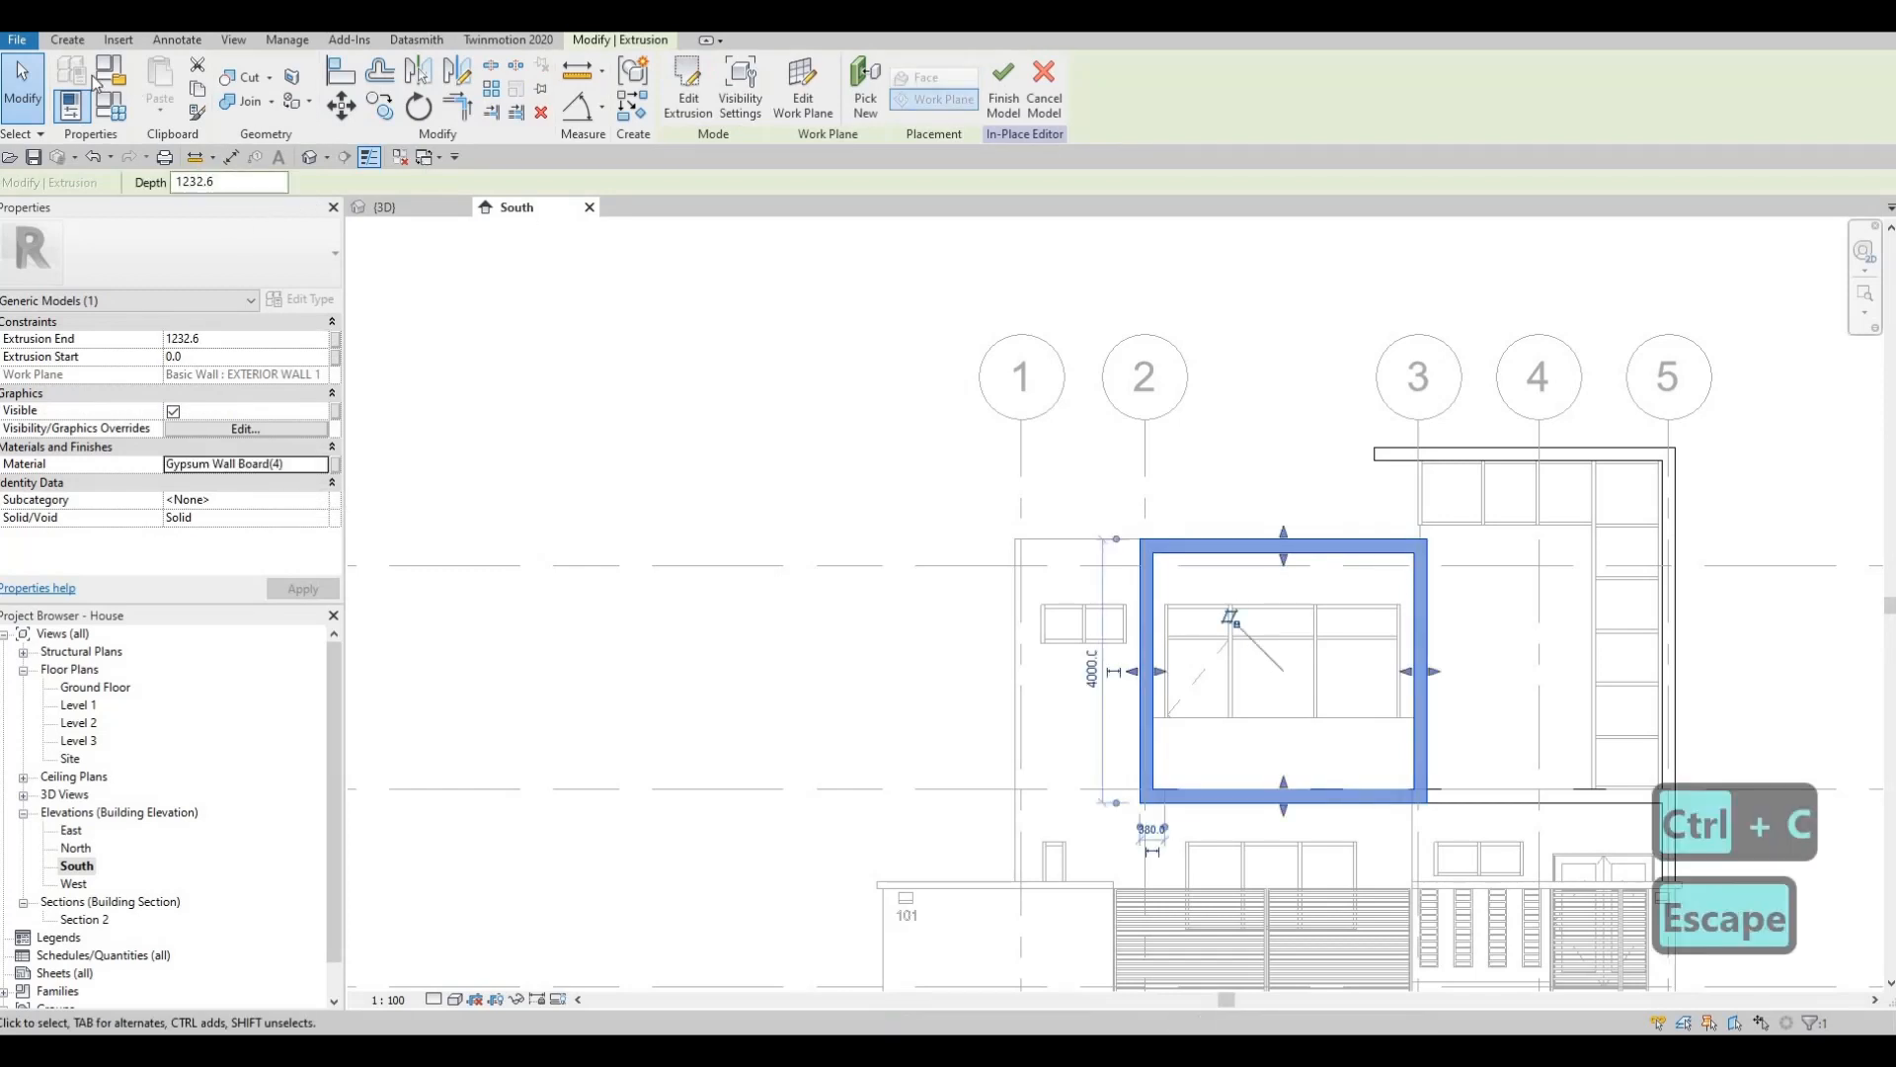
# Start a new extrusion and sketch a 1700 by 200 mm rectangle along the wall's top edge between grids 1 and 2.
pyautogui.click(67, 43)
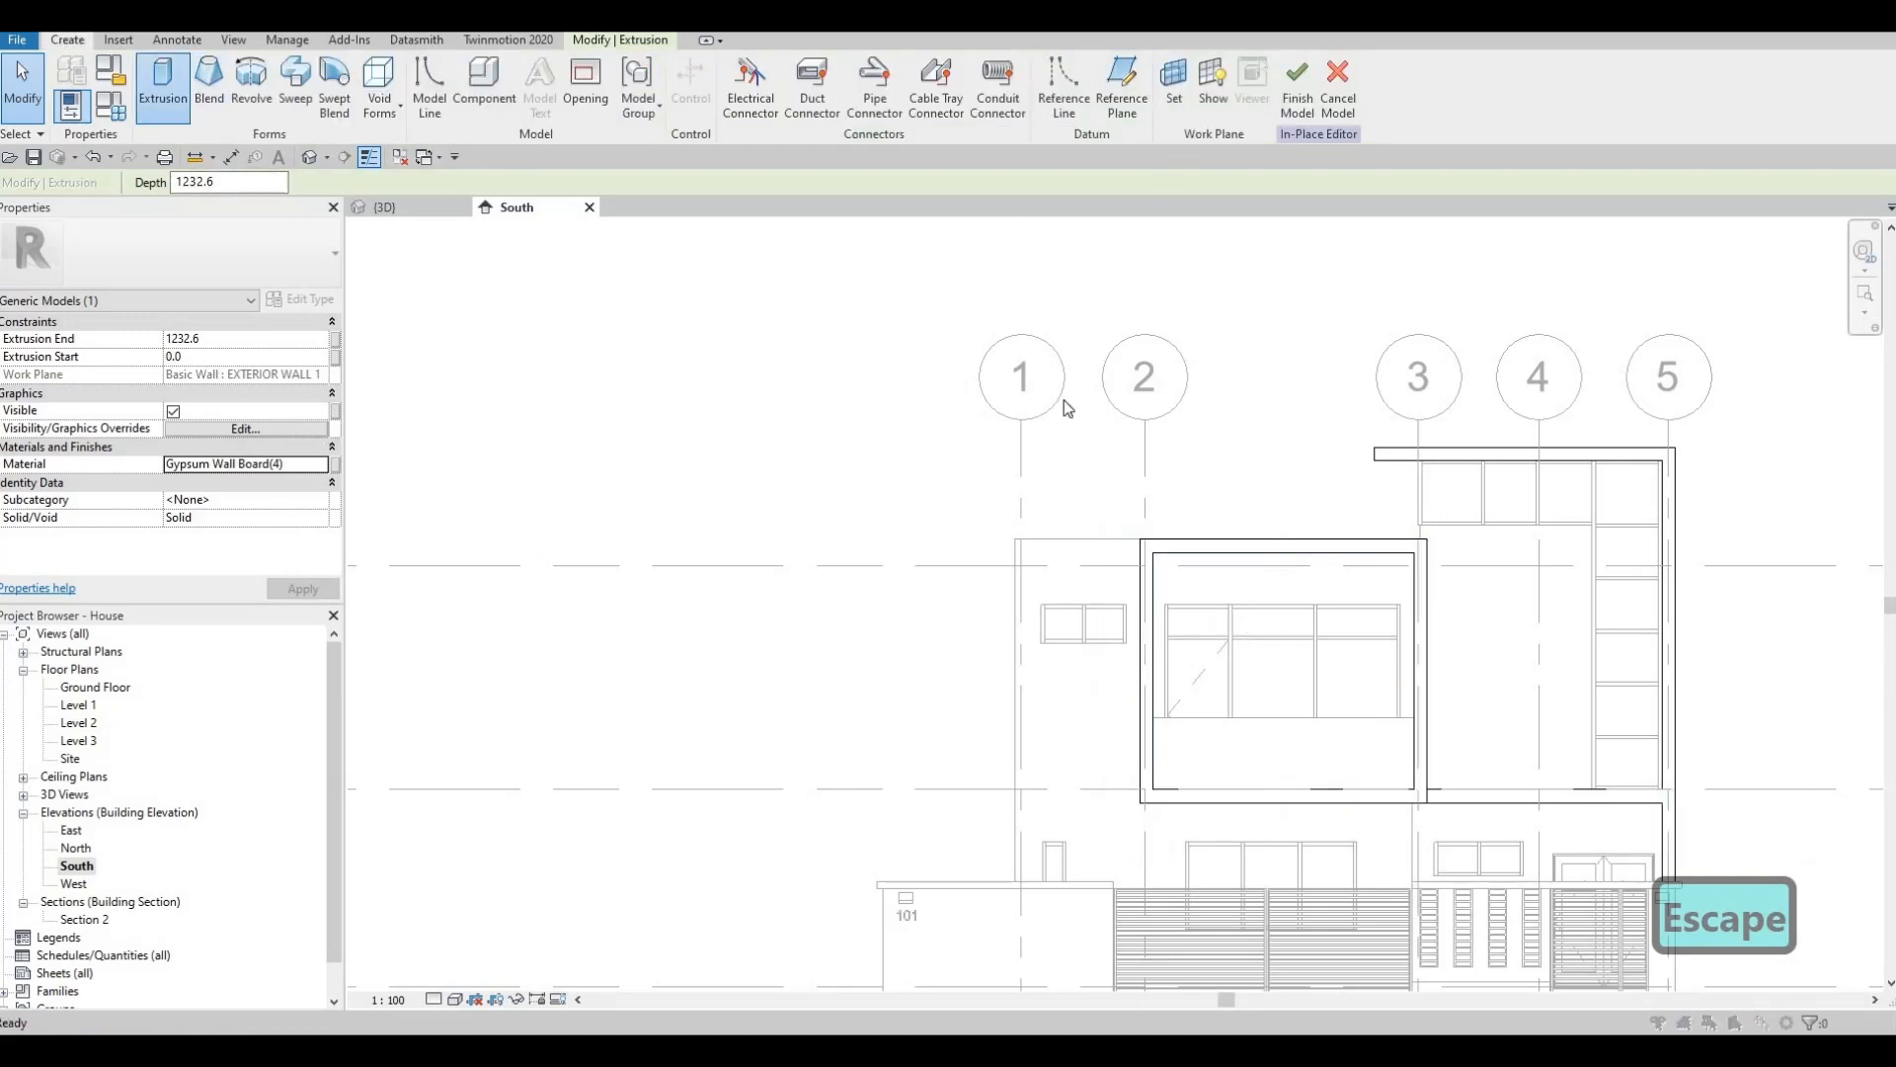
pyautogui.press('Return')
pyautogui.click(1044, 694)
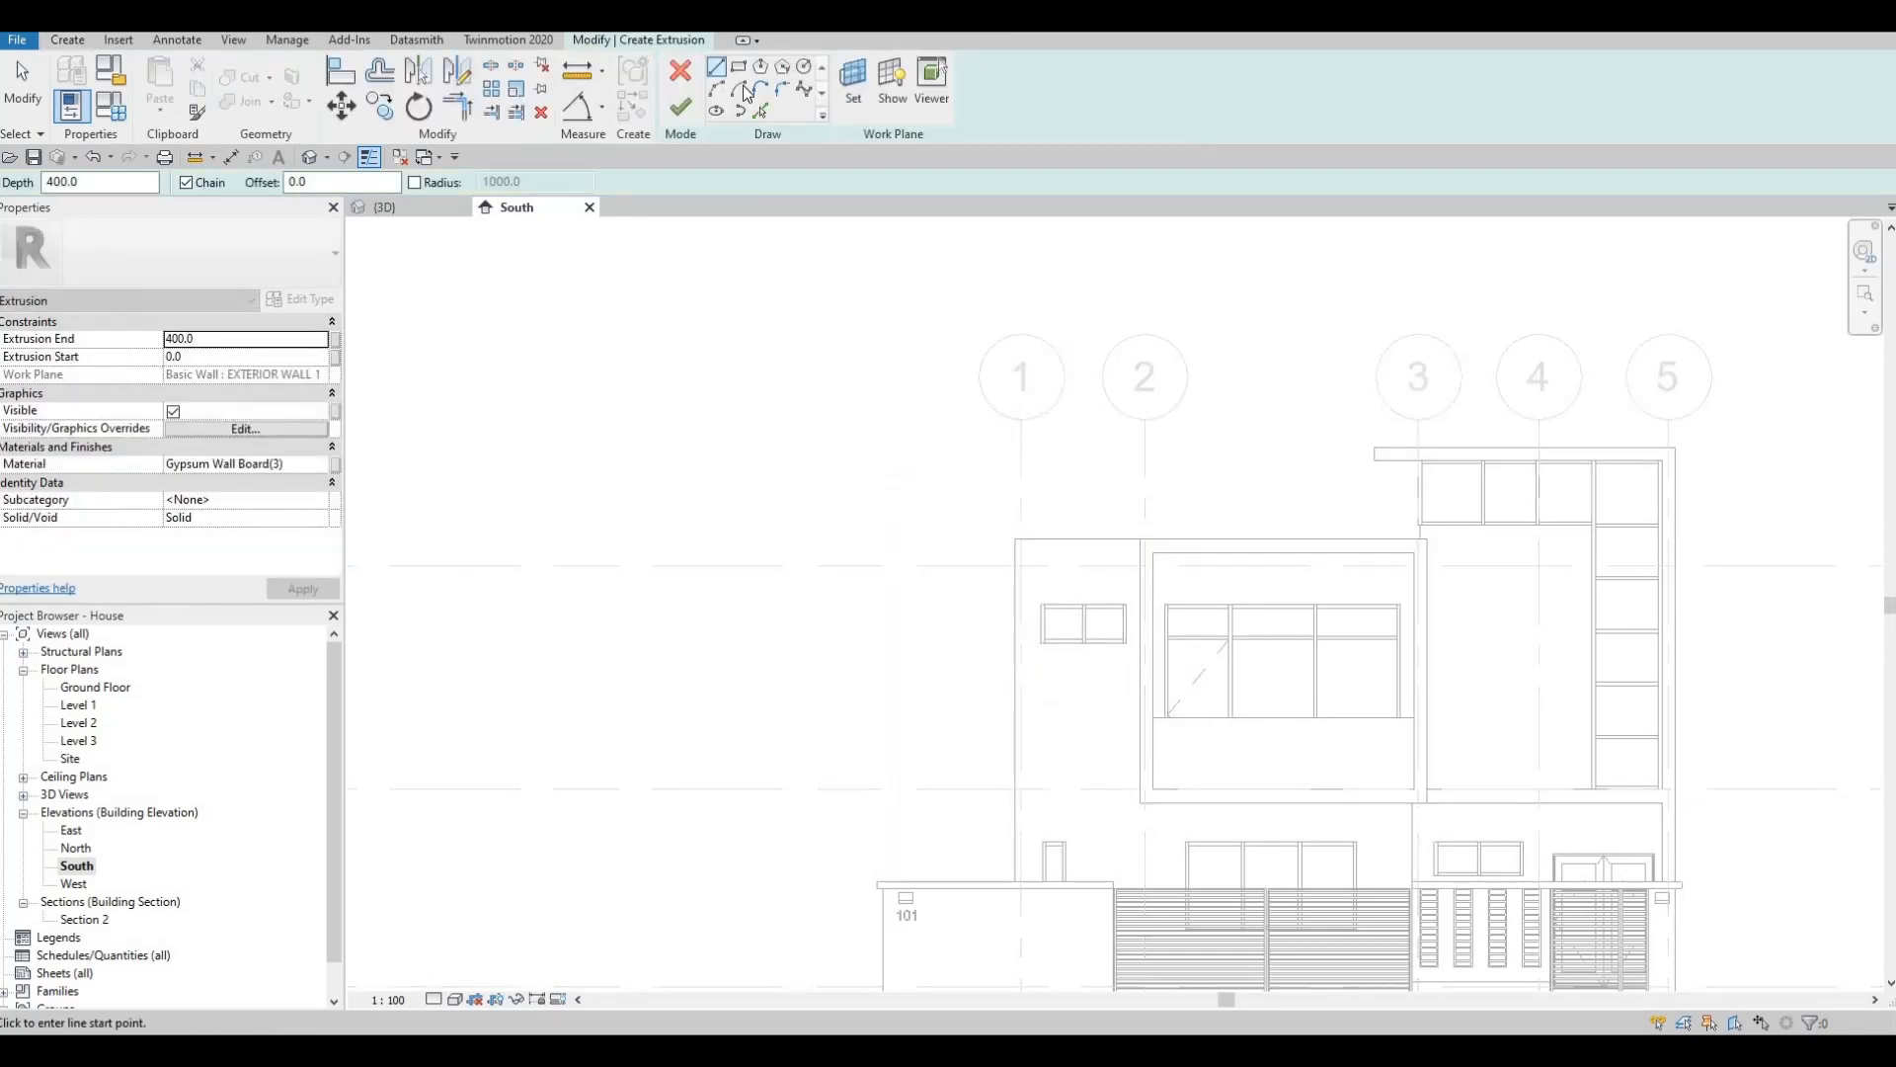
pyautogui.scroll(5, 1152, 594)
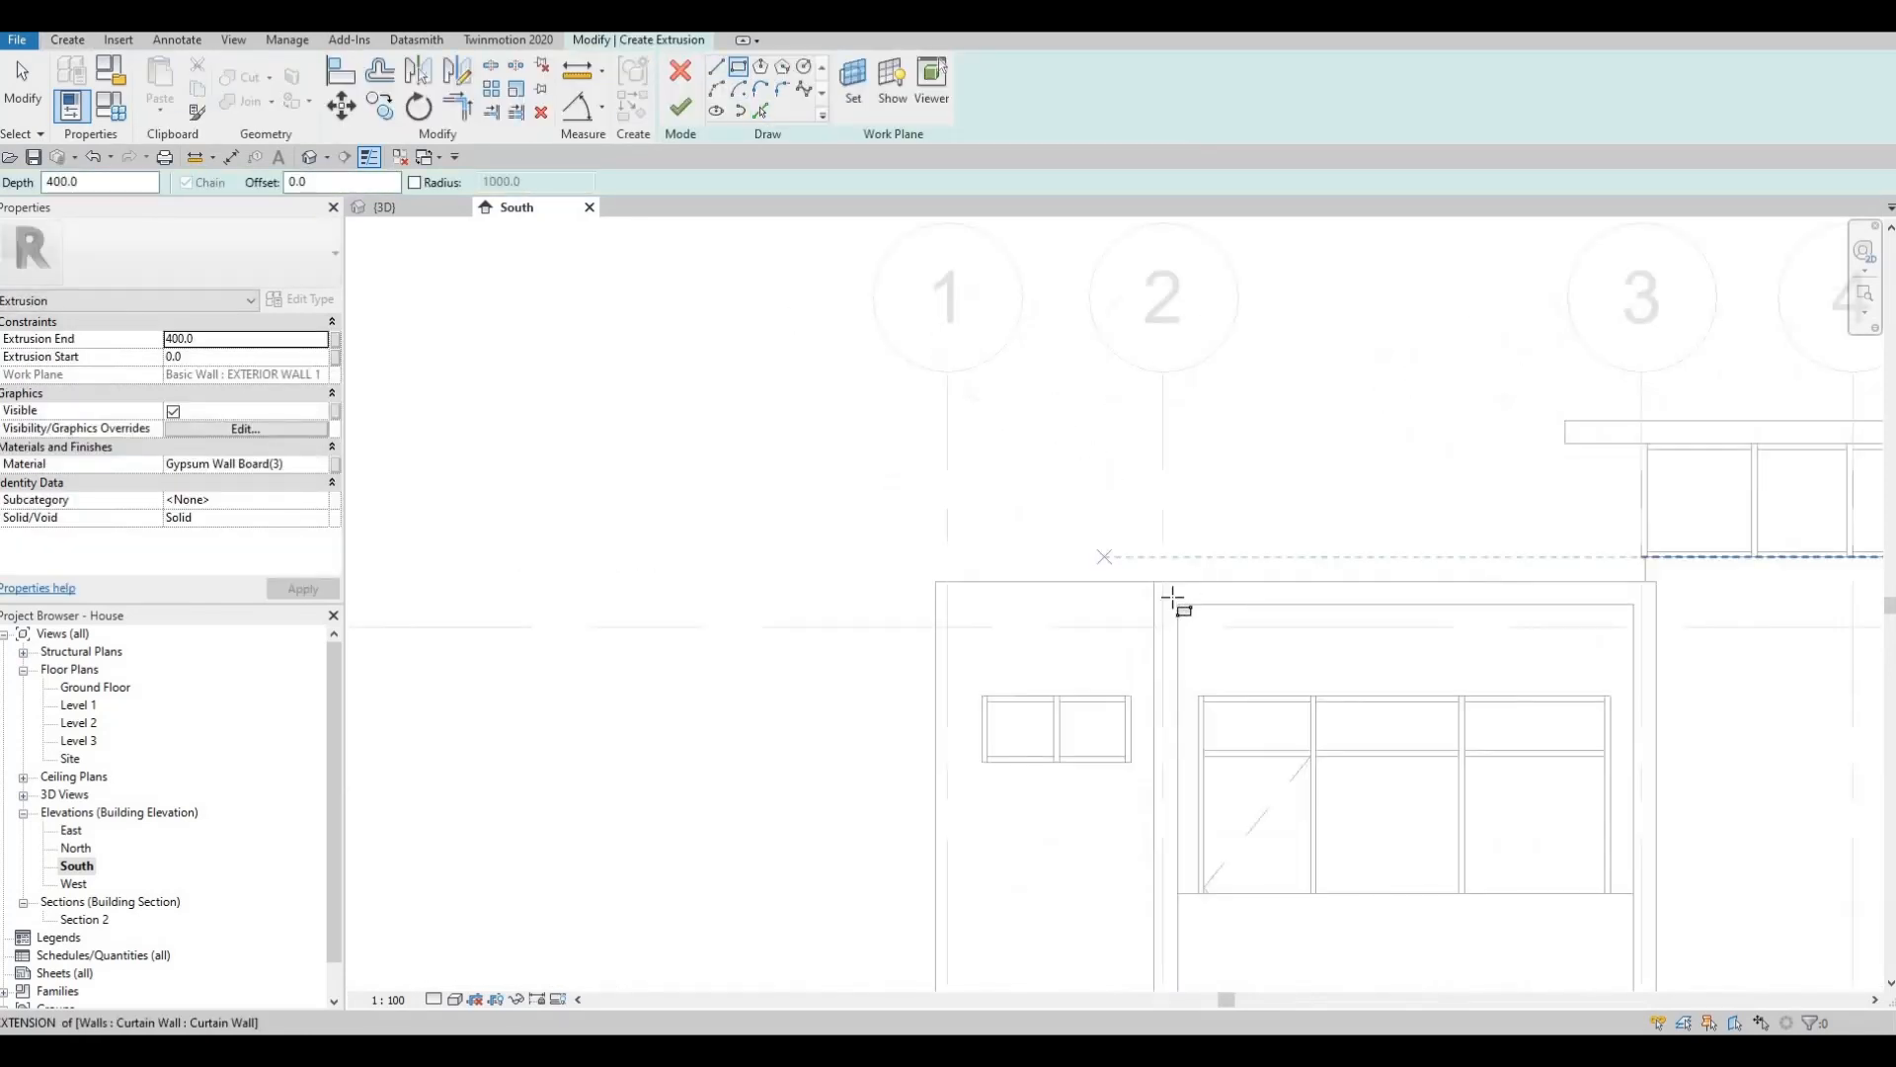
pyautogui.click(1179, 592)
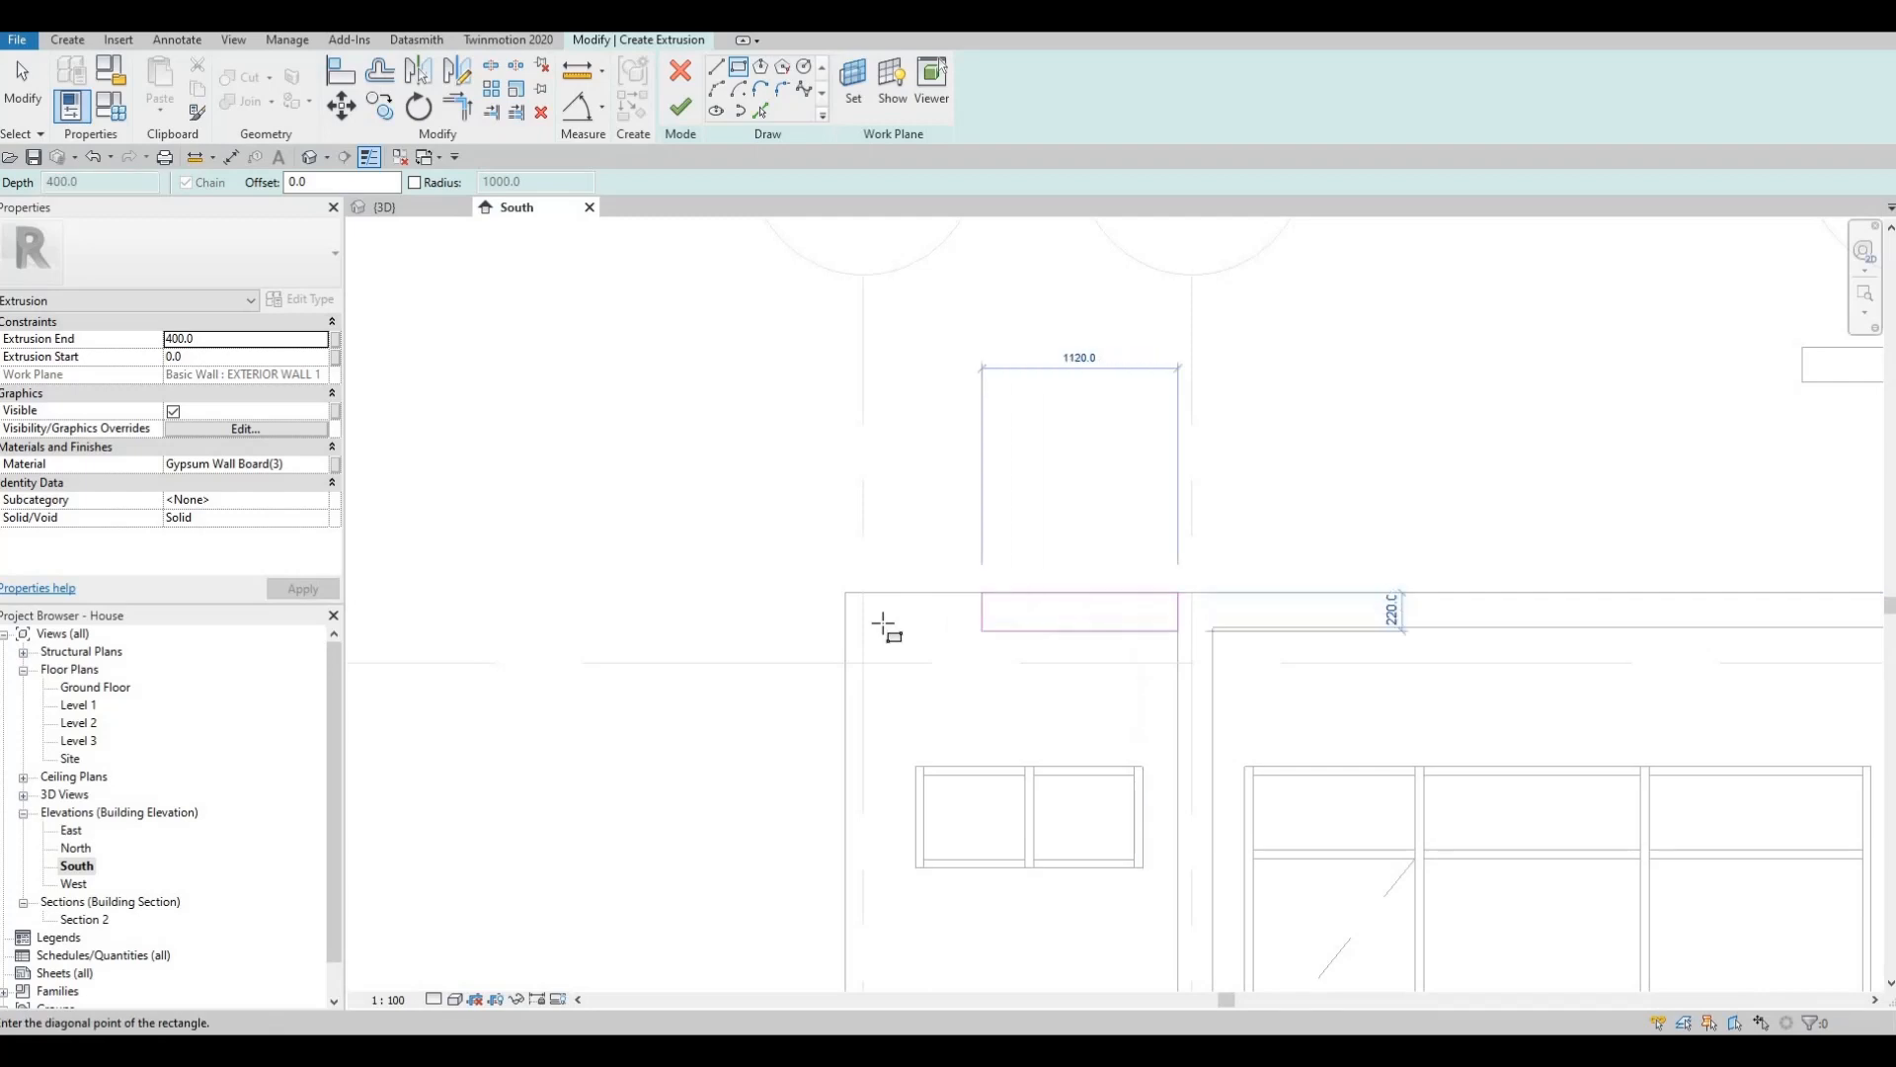
pyautogui.click(880, 627)
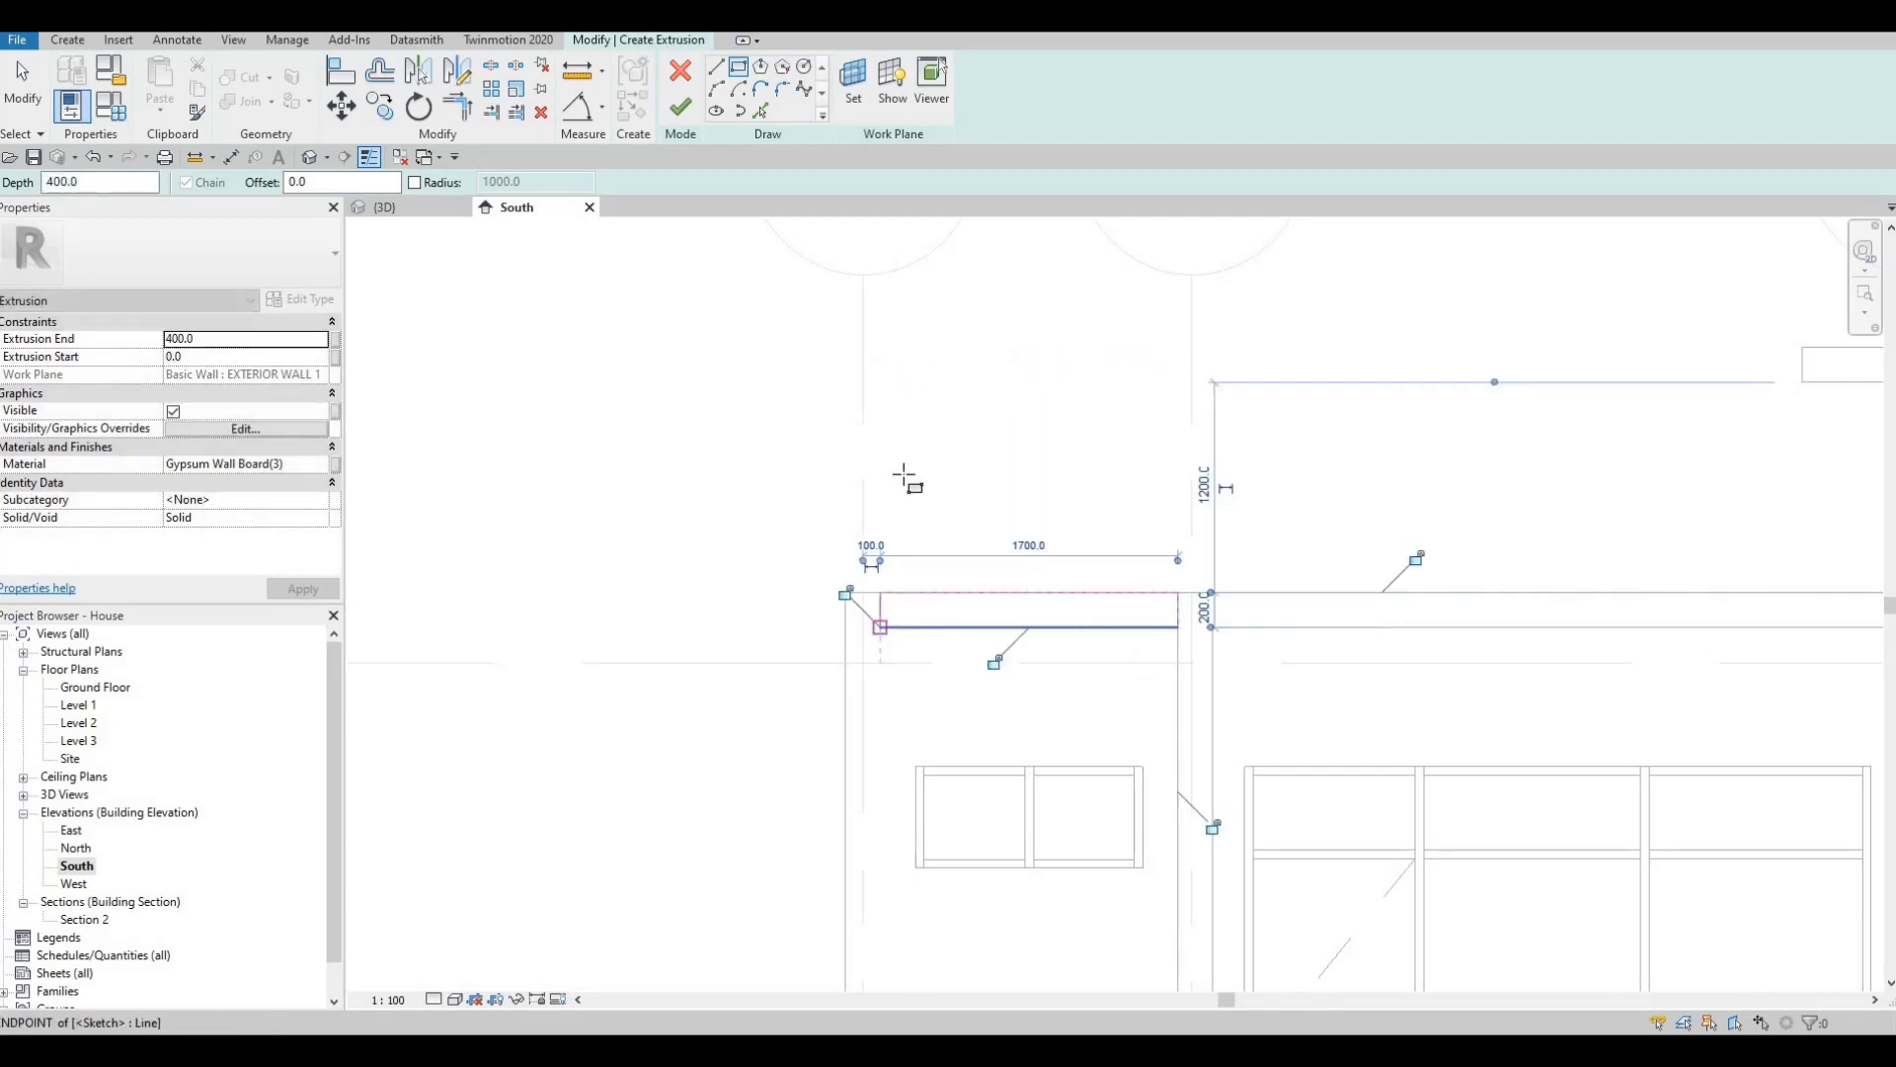
# Sketch a narrow vertical rectangle about 193 mm wide and 1170 mm high on the wall edge at grid 1, above the fence.
pyautogui.moveTo(961, 656); pyautogui.dragTo(961, 352, button='middle')
pyautogui.scroll(-2, 961, 351)
pyautogui.moveTo(914, 691); pyautogui.dragTo(943, 479, button='middle')
pyautogui.moveTo(898, 648); pyautogui.dragTo(898, 654, button='middle')
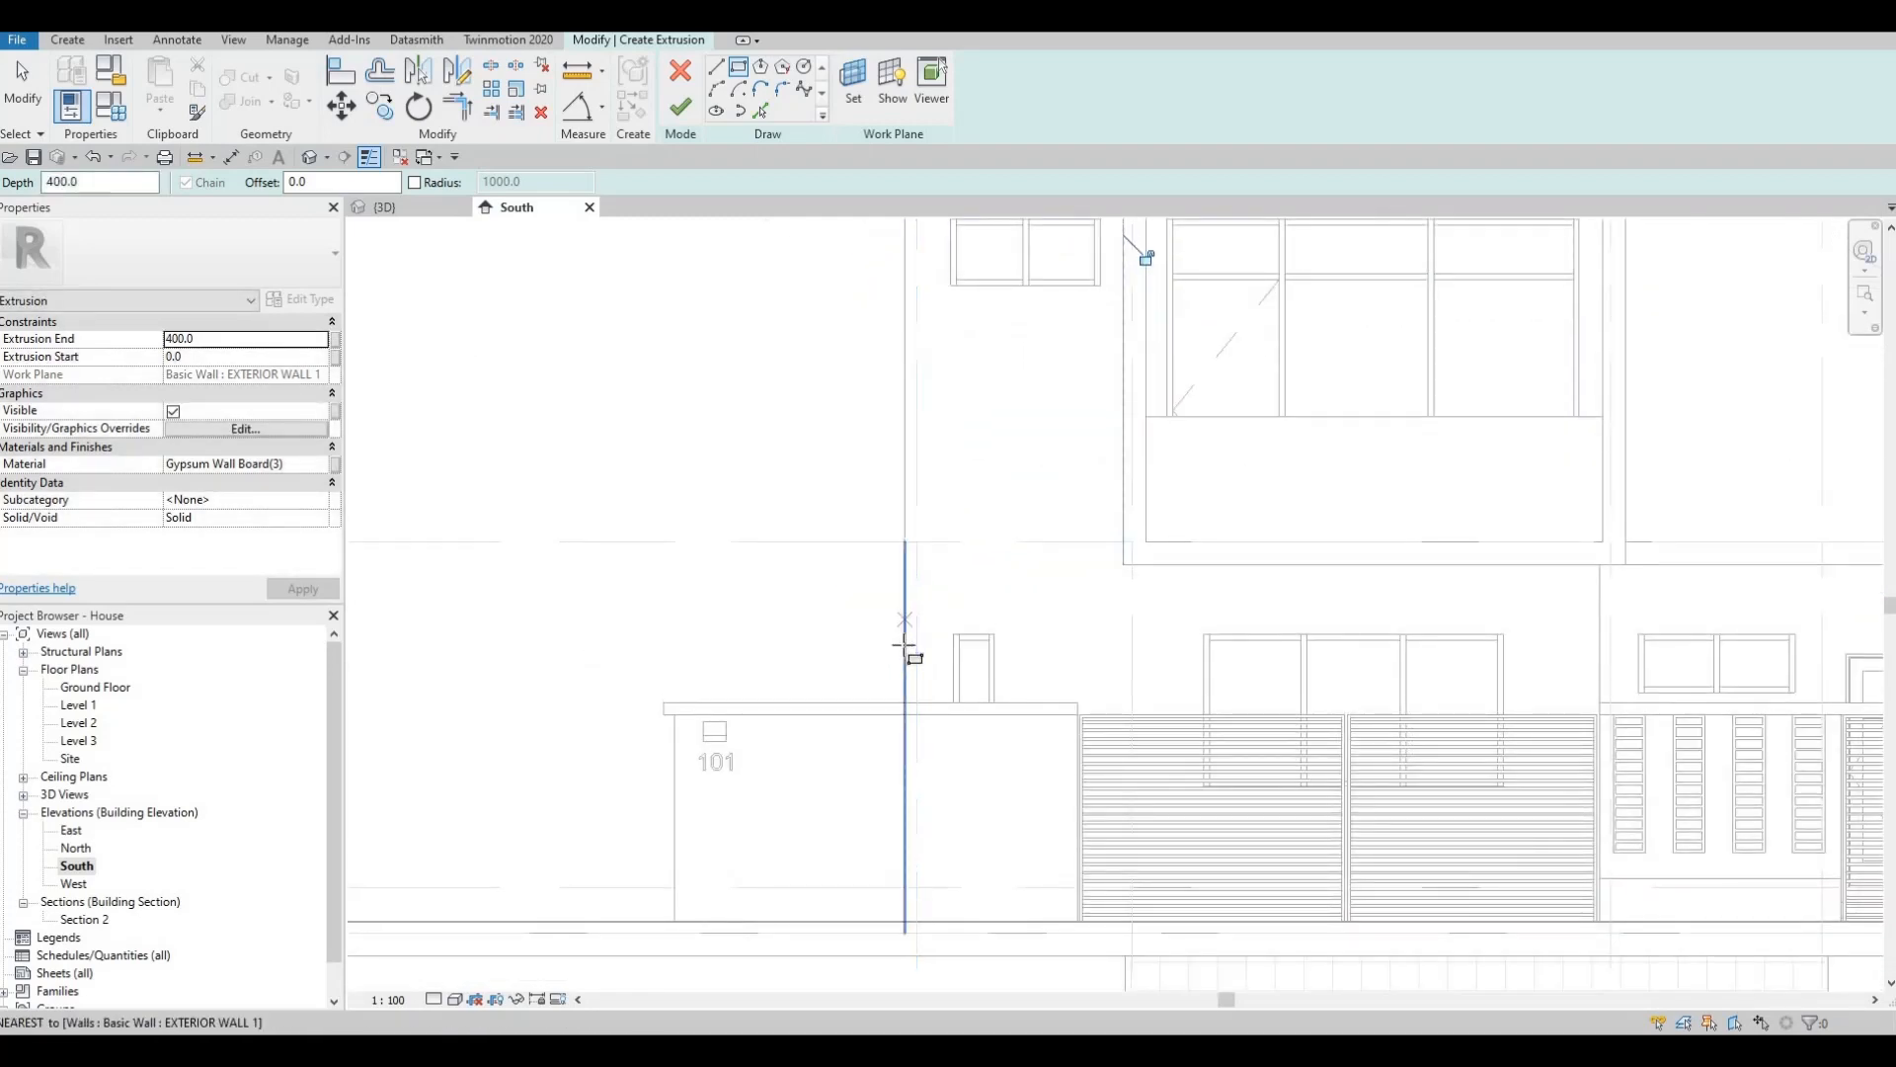
pyautogui.click(906, 650)
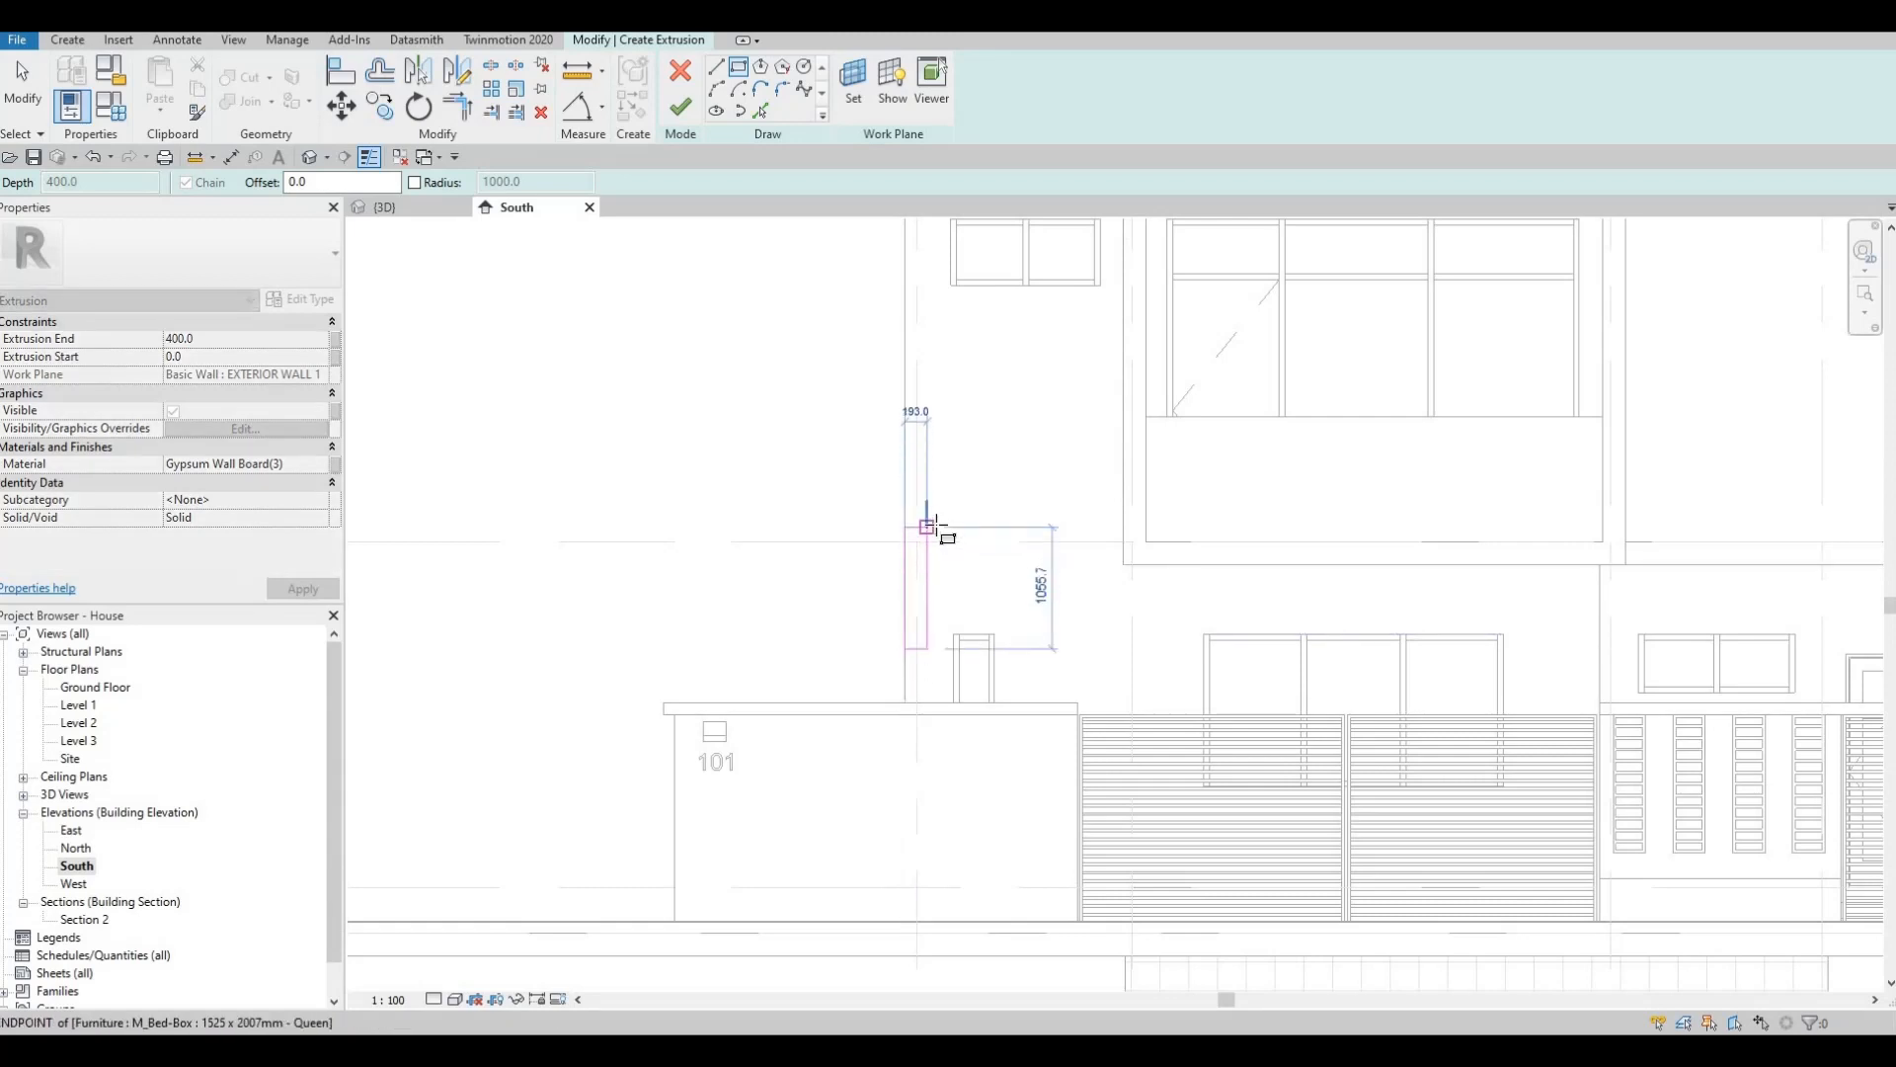
pyautogui.click(928, 514)
pyautogui.press('Escape')
pyautogui.press('Escape')
pyautogui.press('Escape')
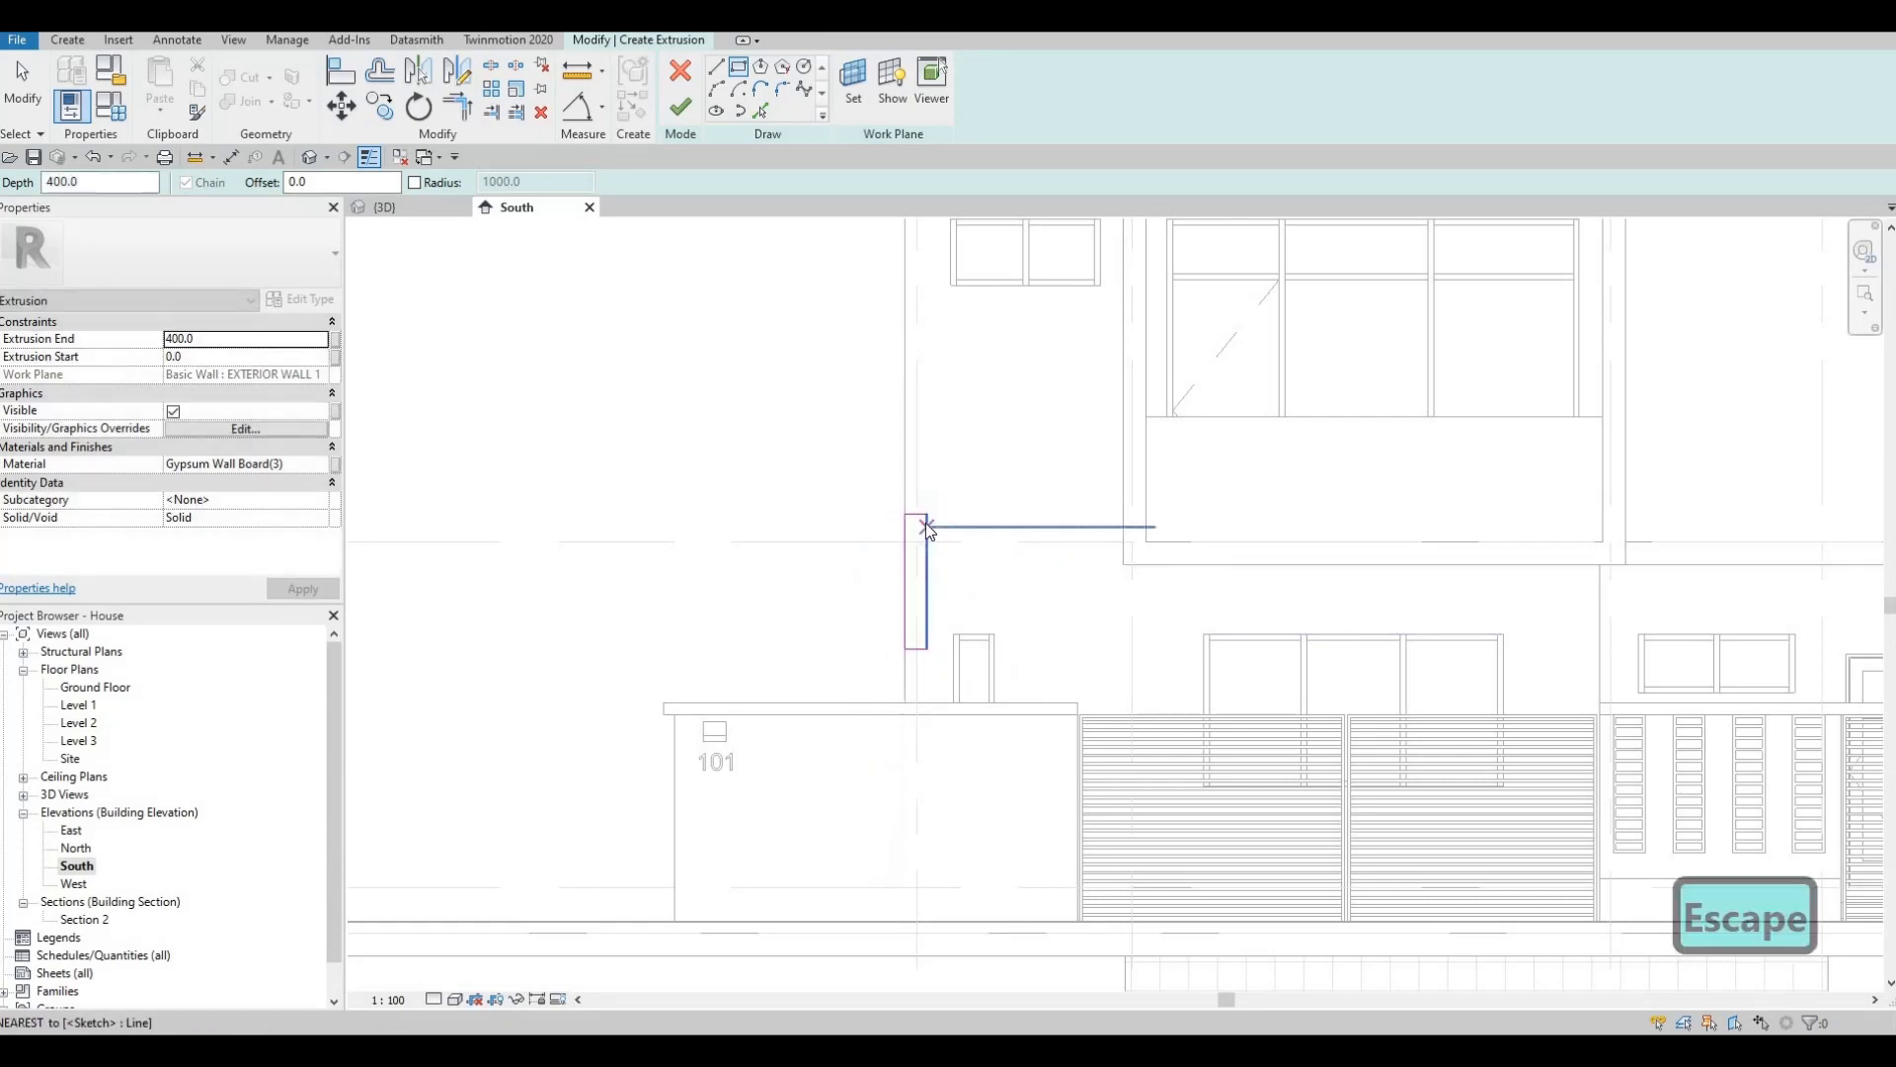
# Set the width of the narrow vertical rectangle to 200 mm.
pyautogui.click(922, 684)
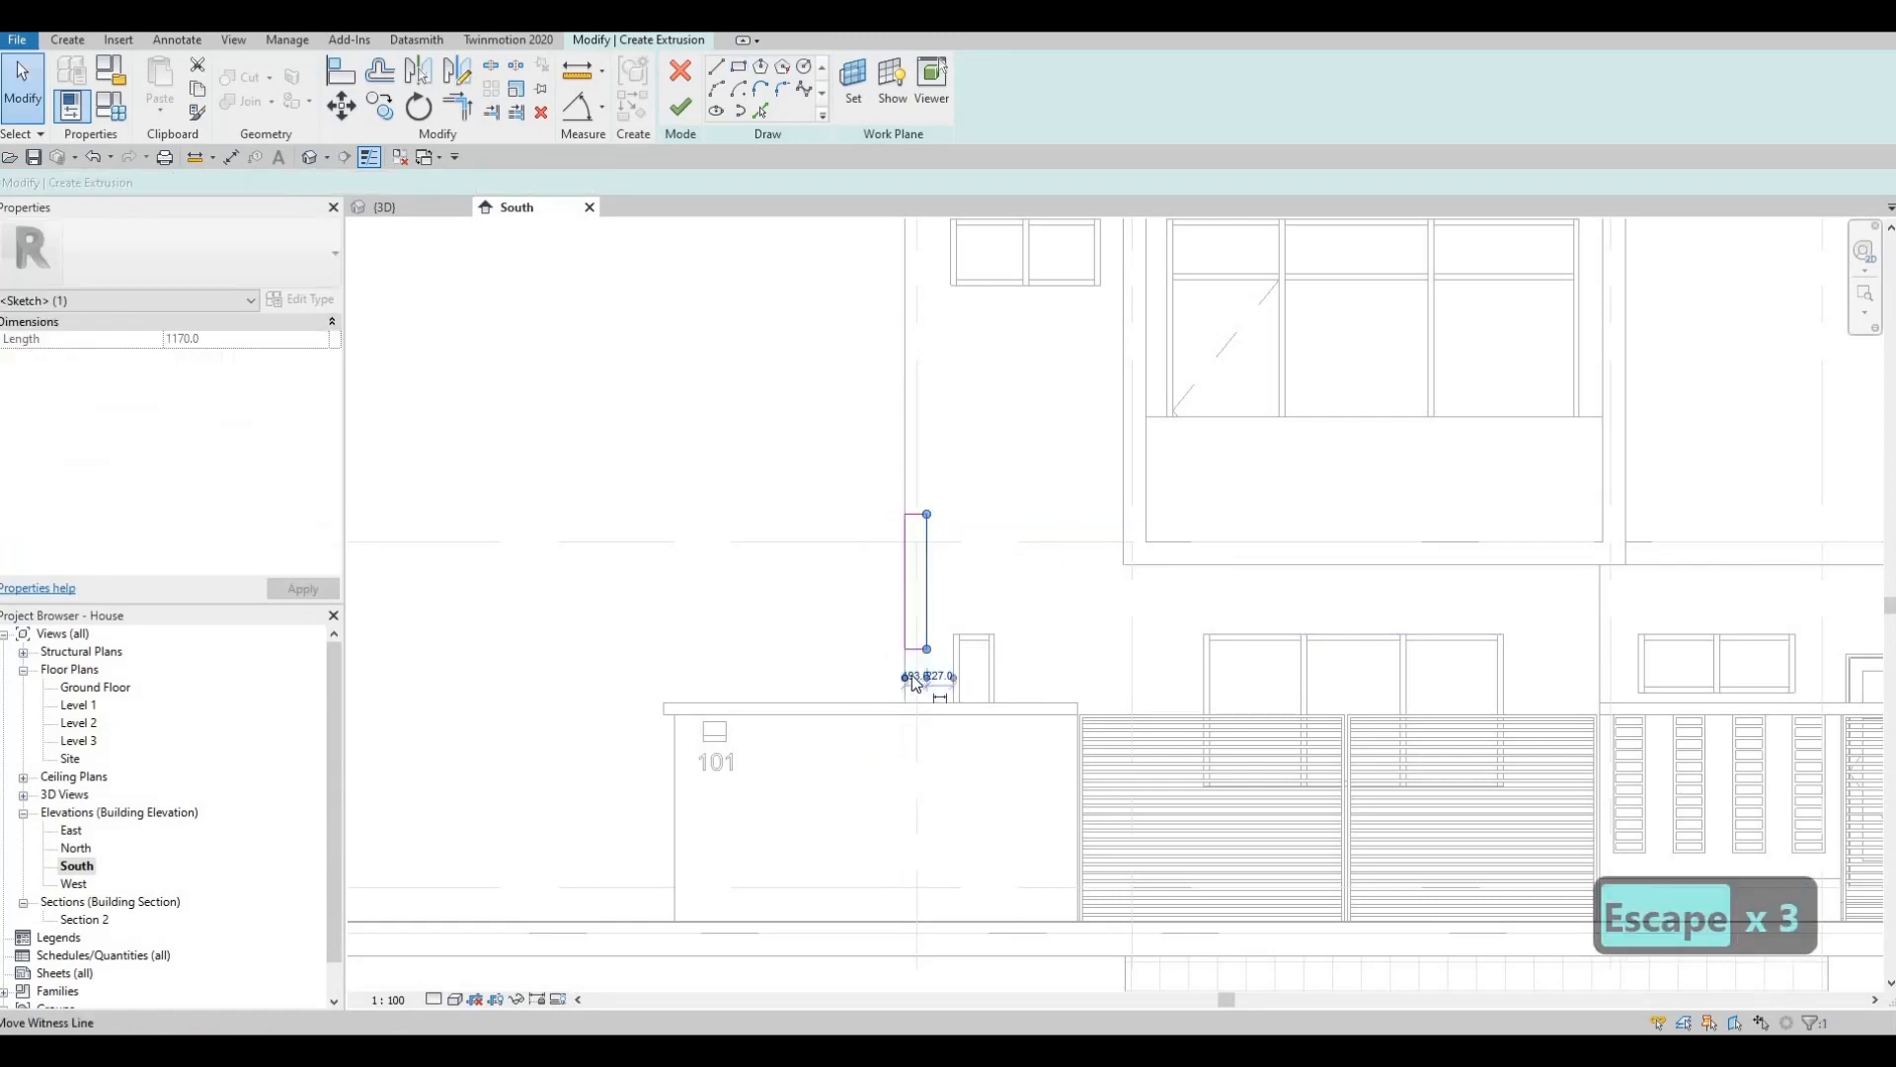
pyautogui.scroll(7, 924, 681)
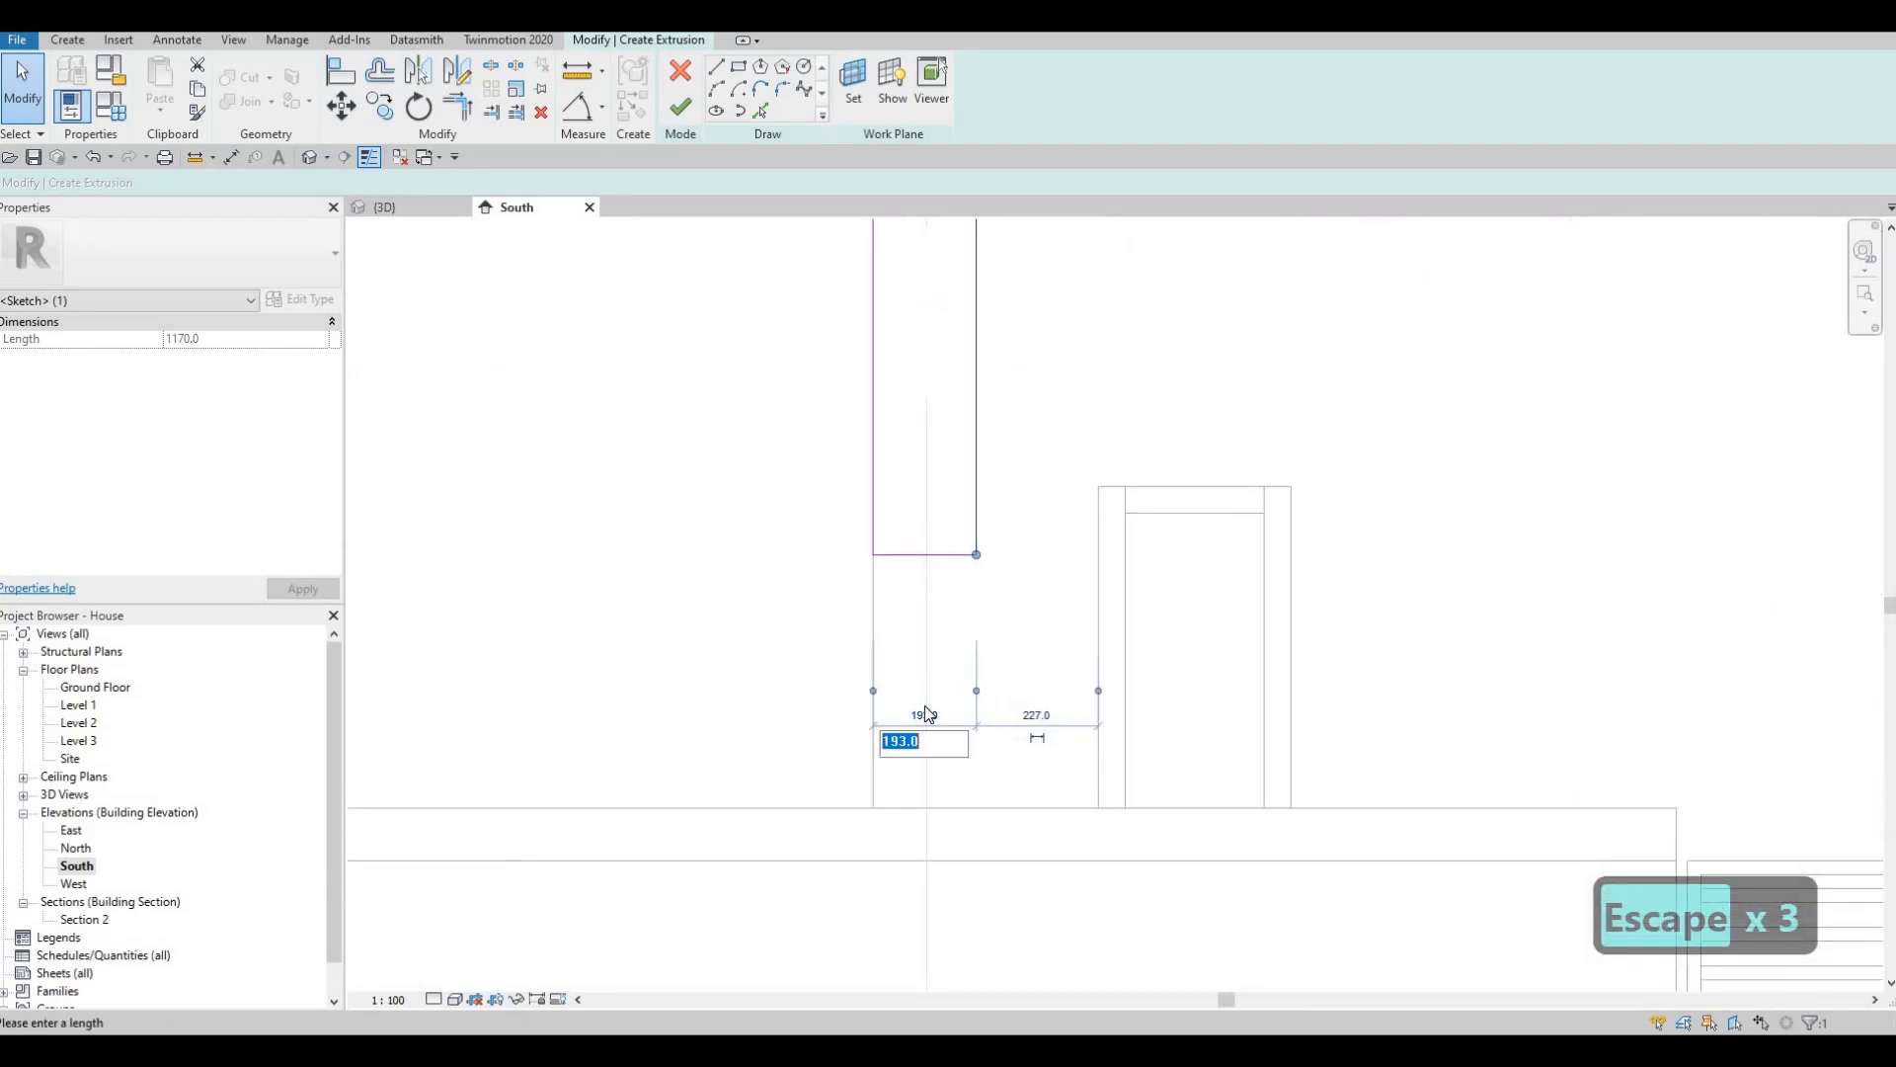
pyautogui.write('200')
pyautogui.press('Return')
pyautogui.press('Escape')
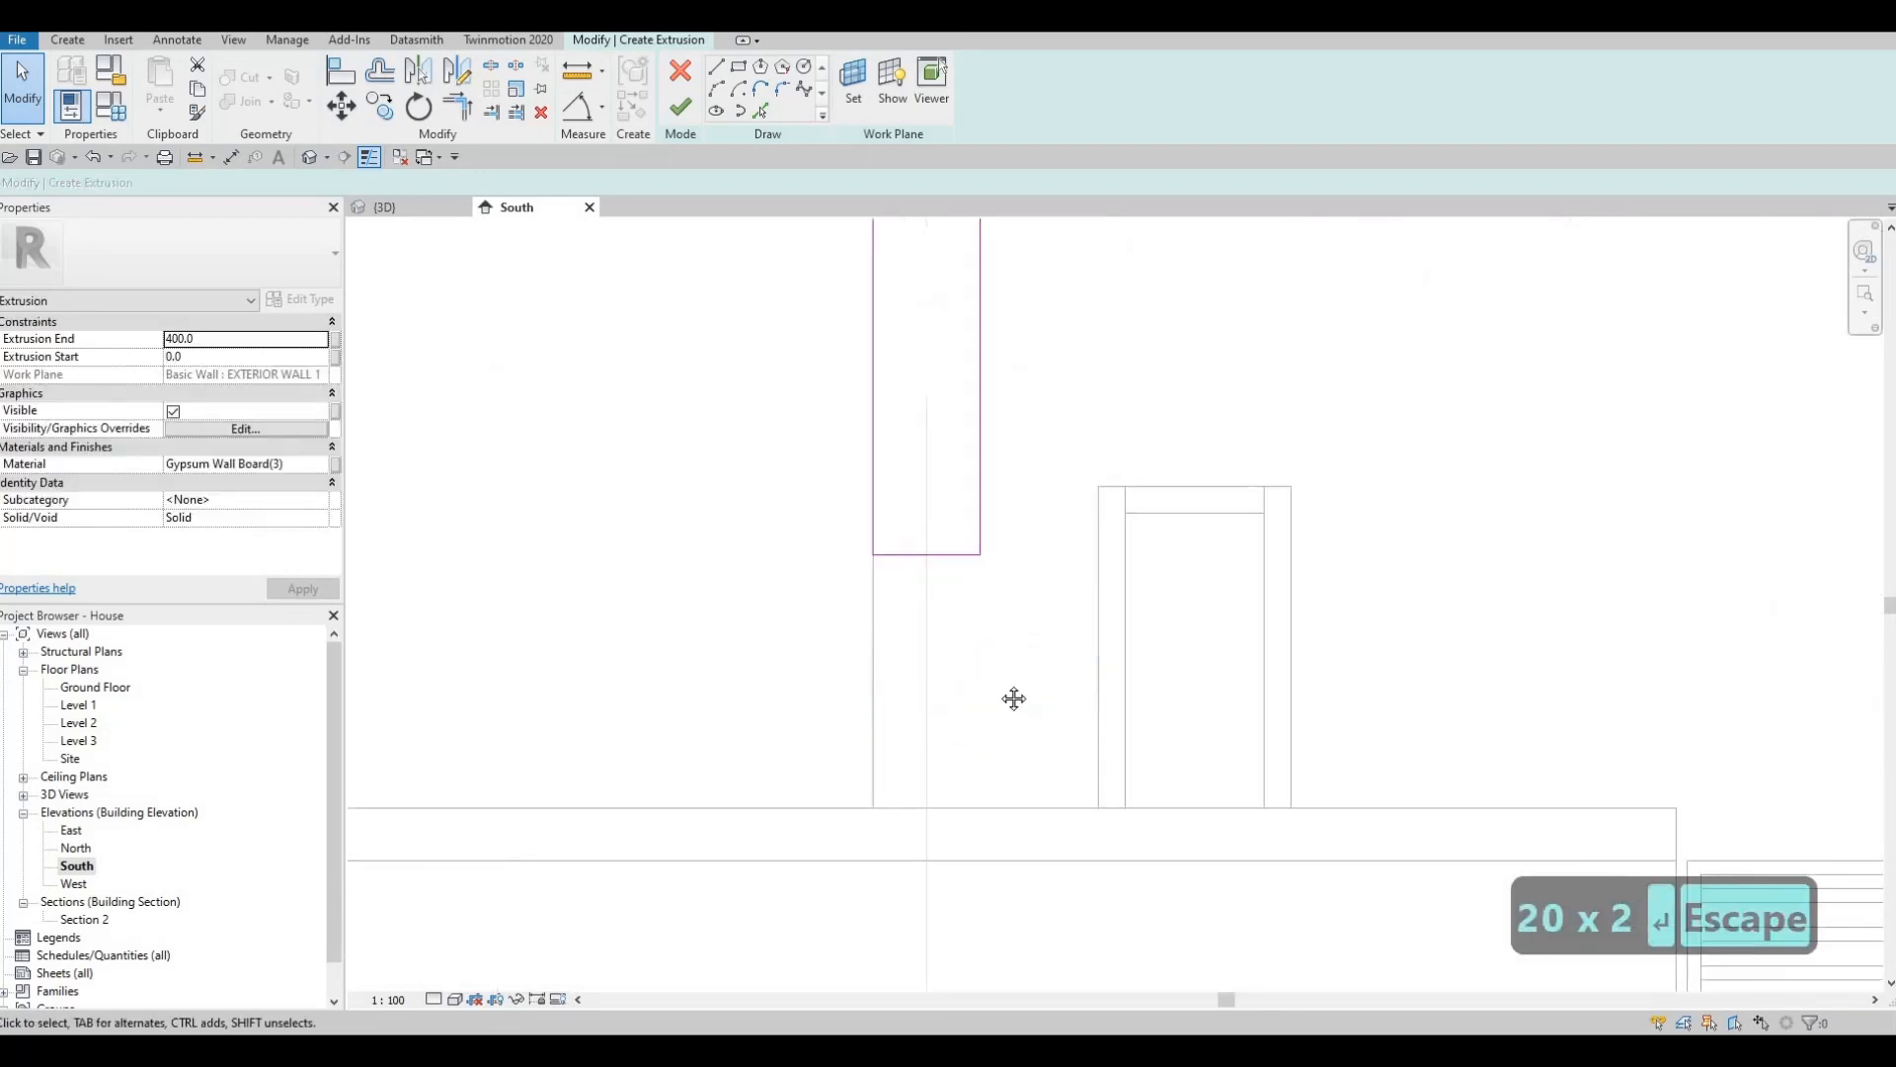
# Trim the two rectangles together at the upper corner and delete the leftover inner lines to form one L-shaped outline.
pyautogui.scroll(-5, 1003, 660)
pyautogui.scroll(-2, 1000, 693)
pyautogui.press('t')
pyautogui.press('r')
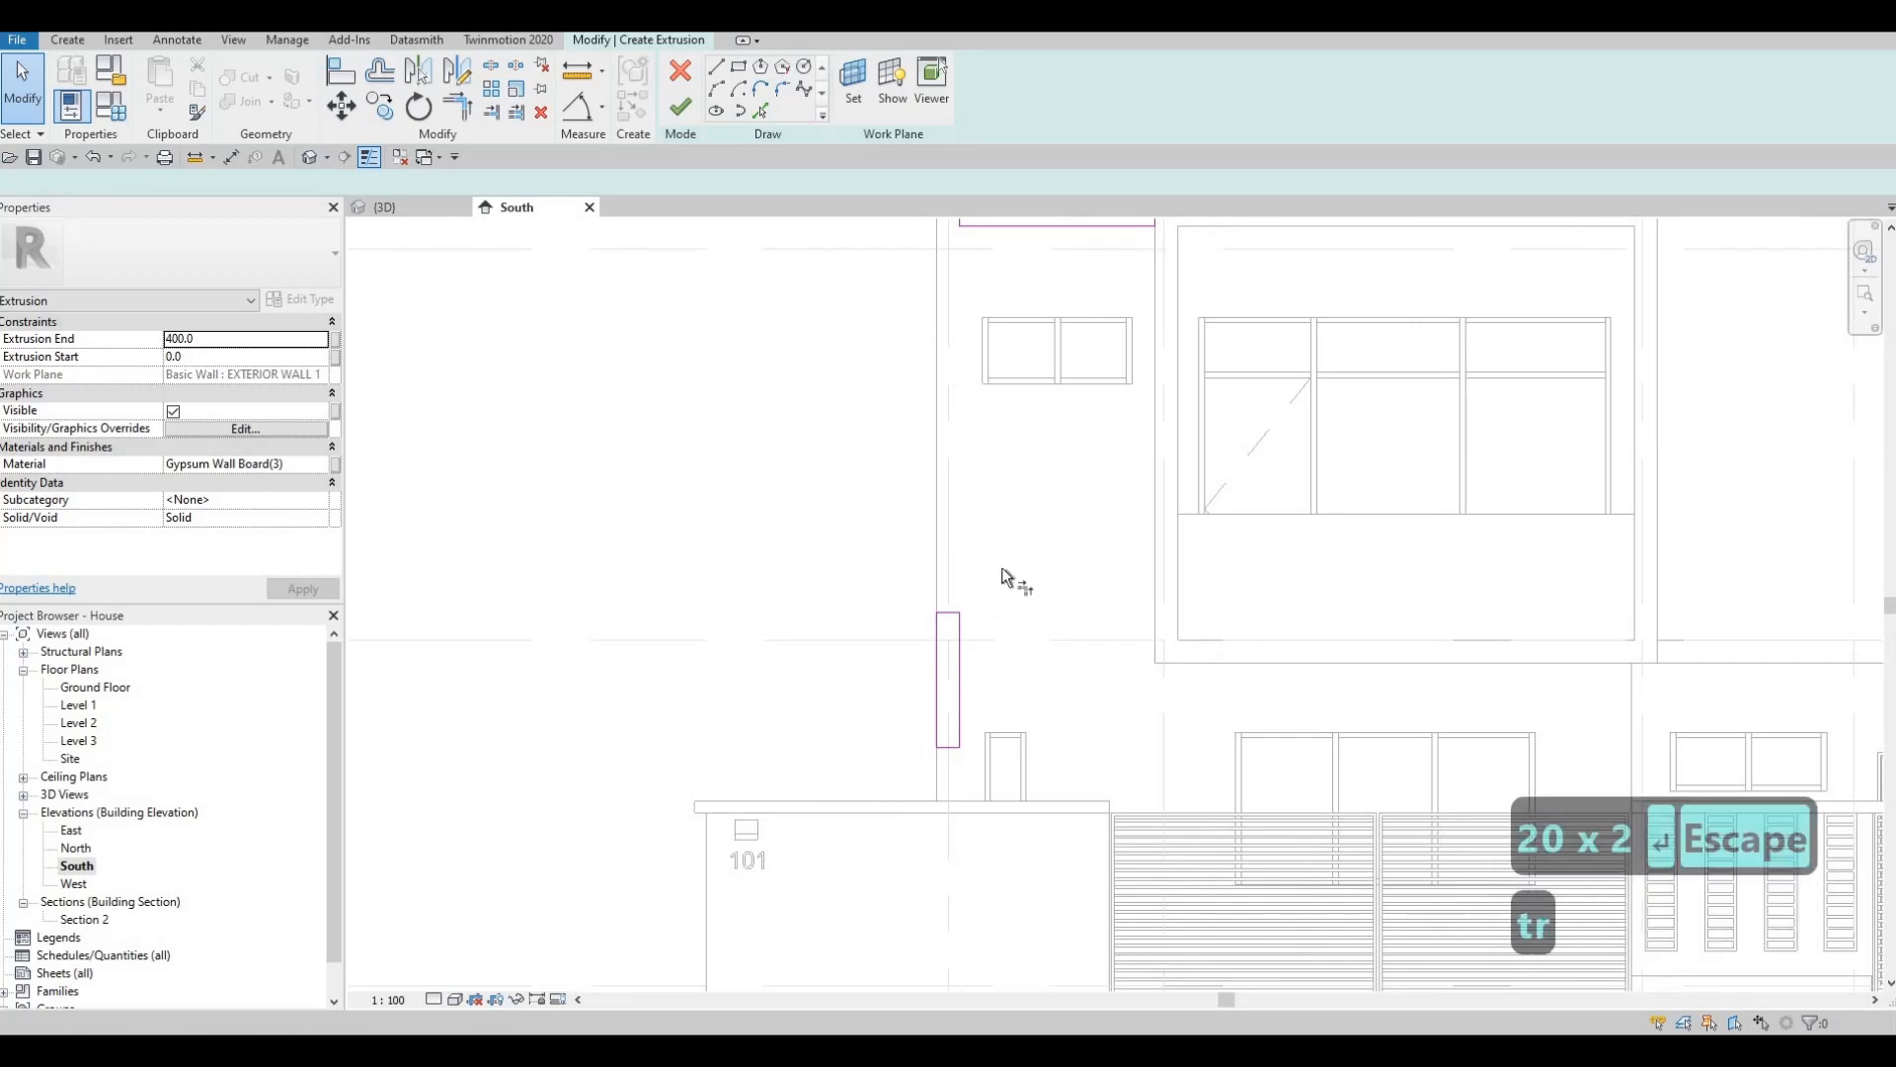
pyautogui.moveTo(1008, 225); pyautogui.dragTo(992, 344, button='middle')
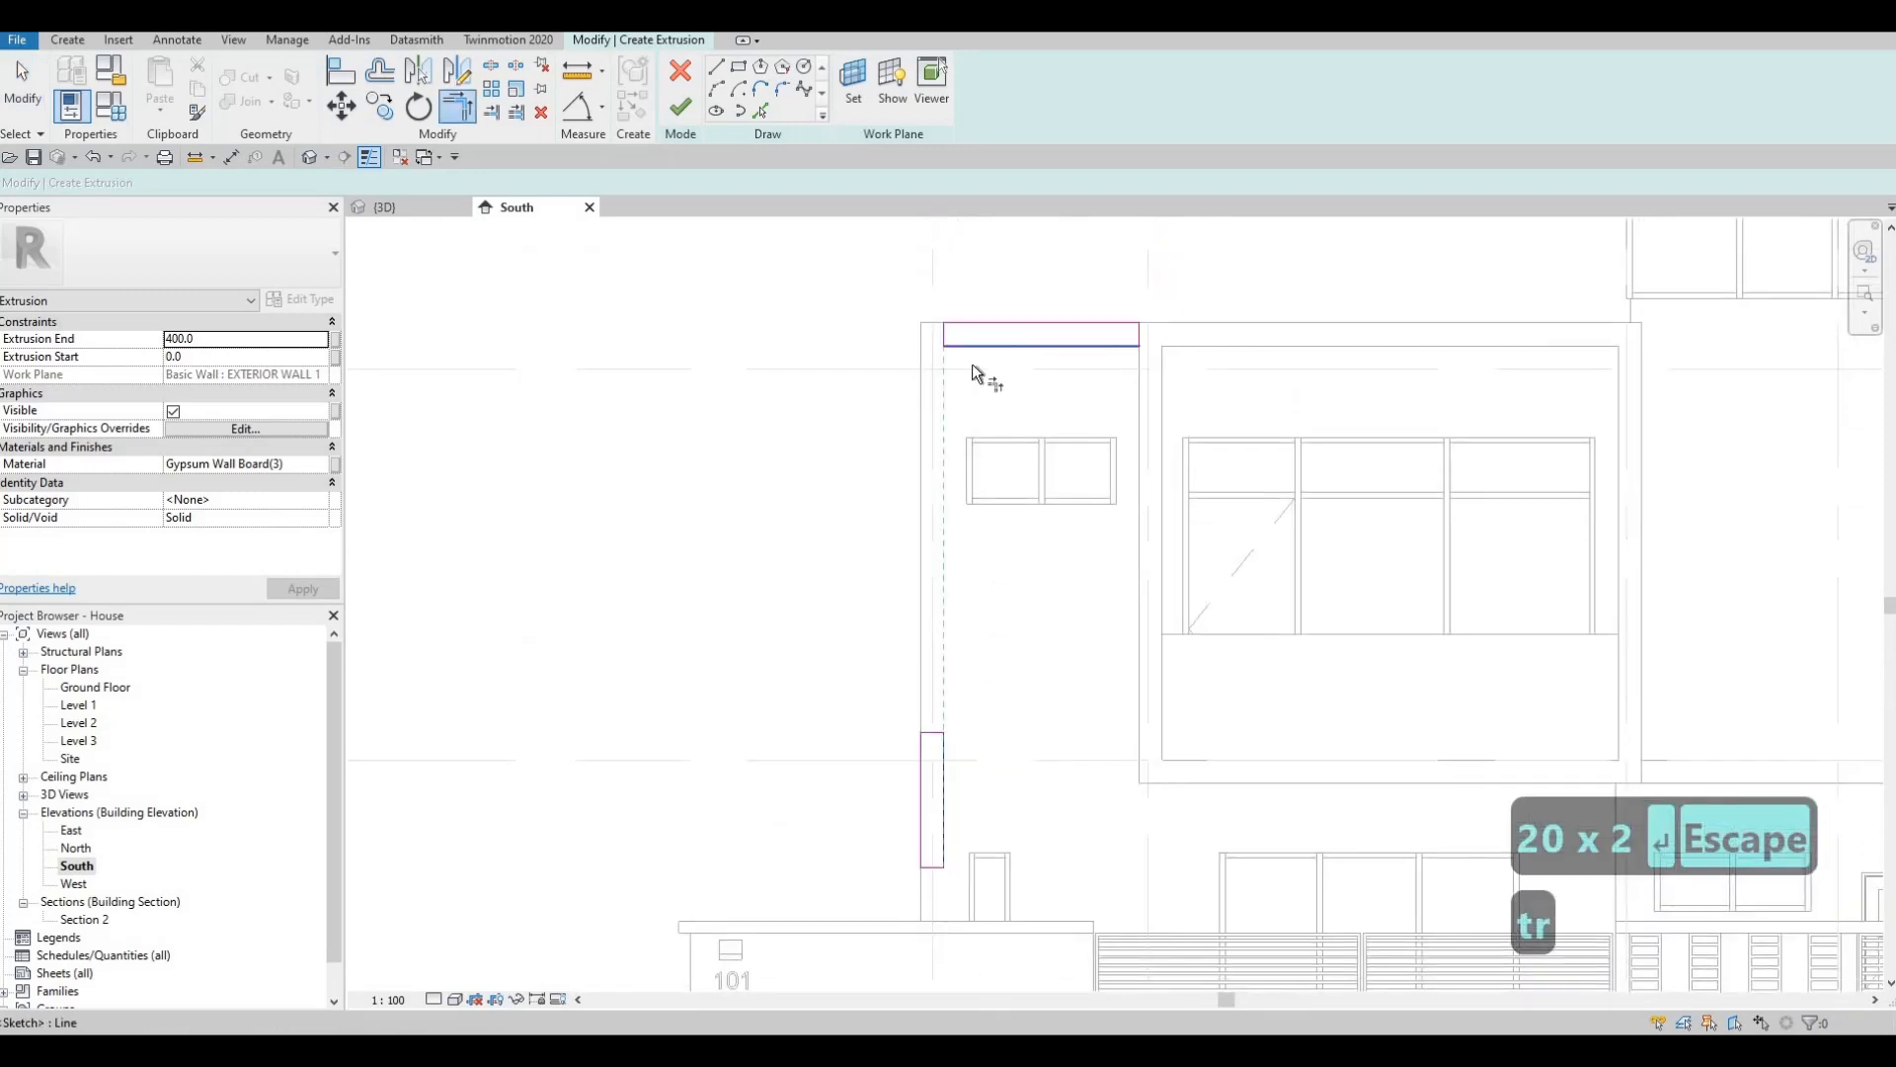
pyautogui.click(976, 320)
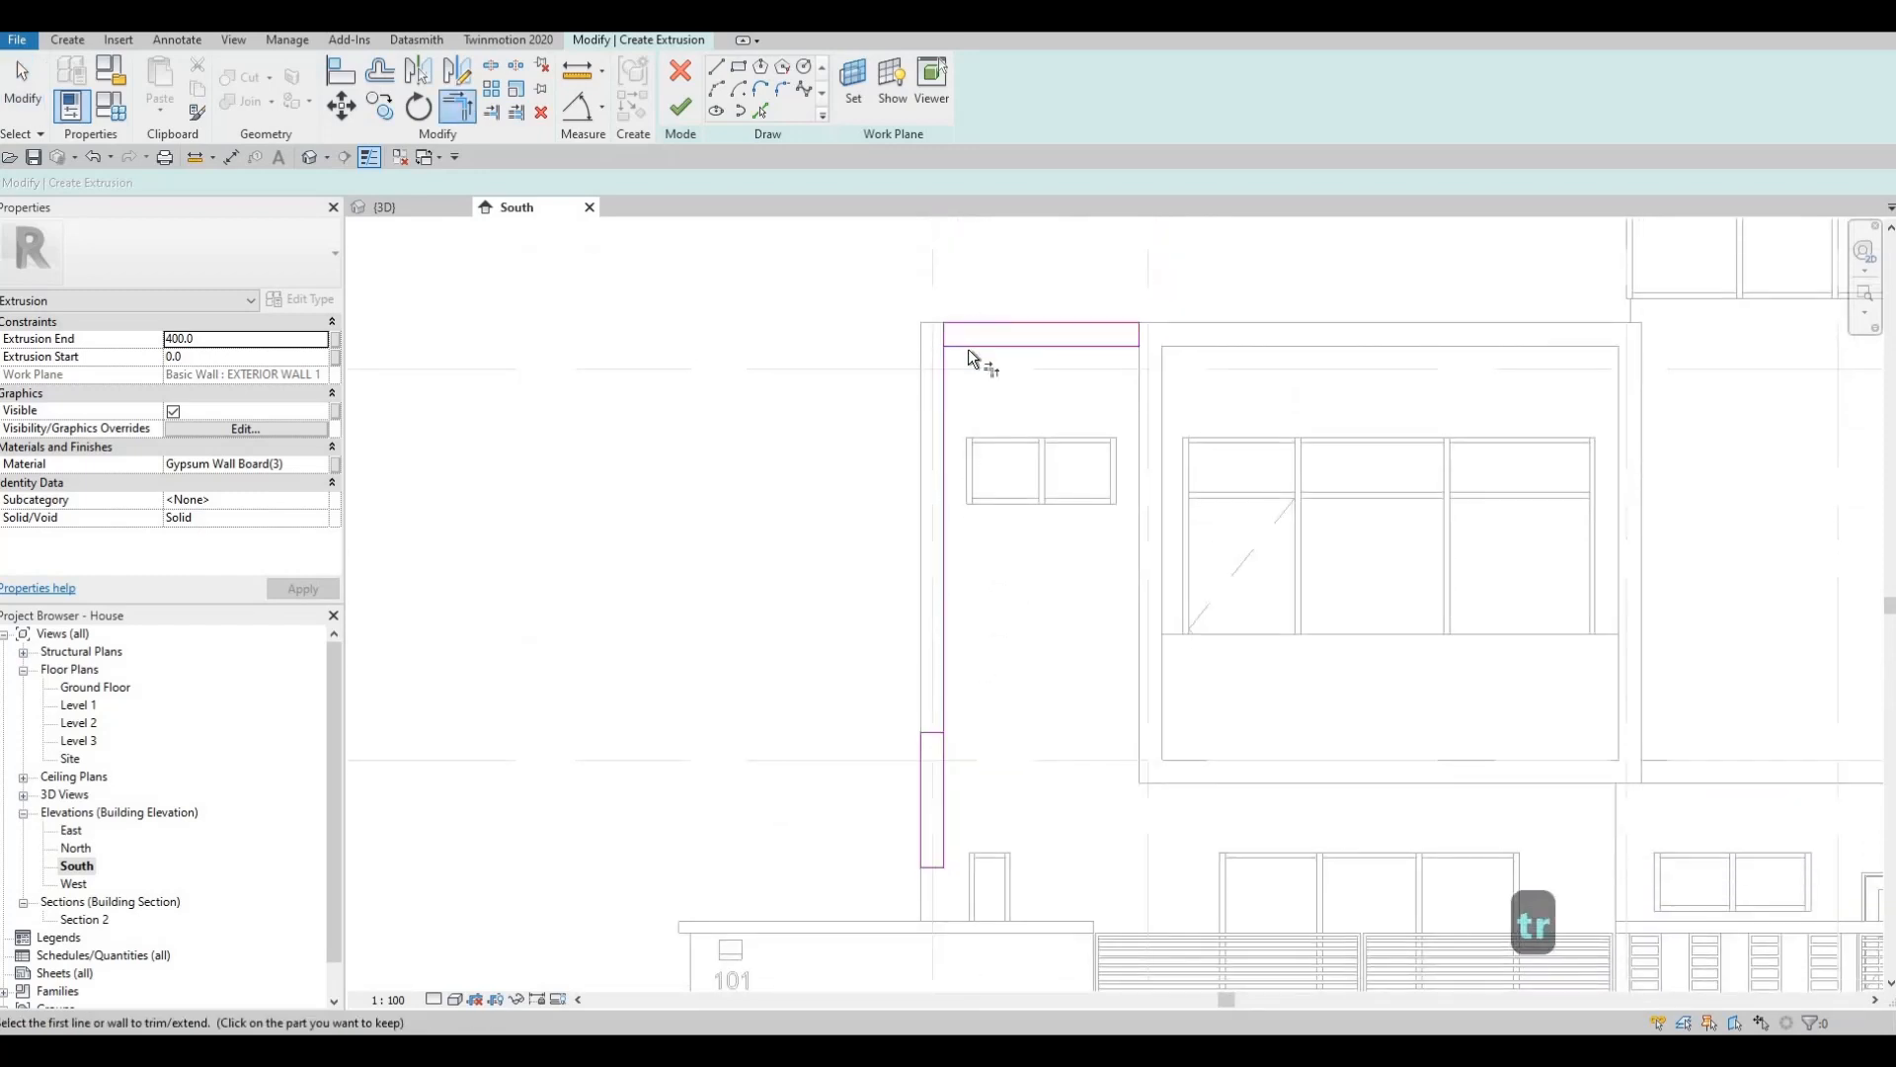
pyautogui.click(928, 749)
pyautogui.press('Escape')
pyautogui.press('Escape')
pyautogui.click(938, 731)
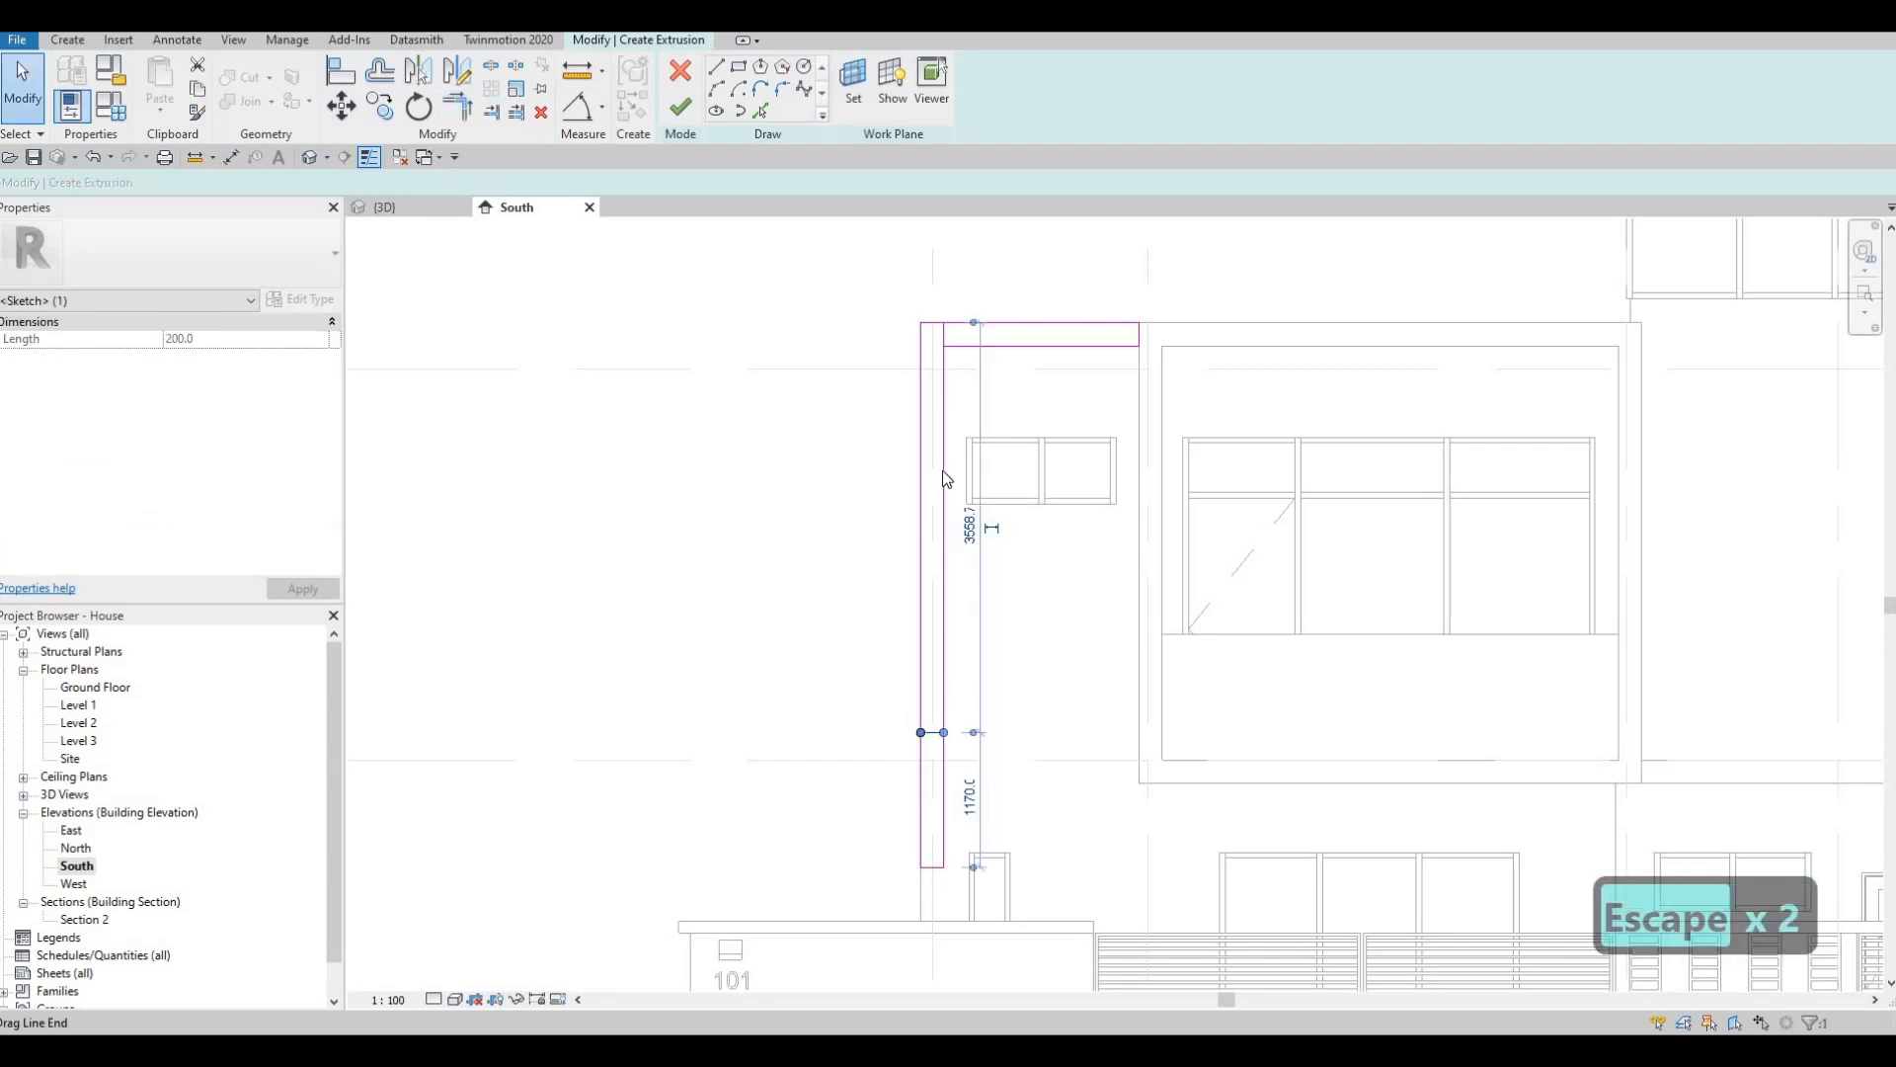
pyautogui.press('Delete')
pyautogui.press('Delete')
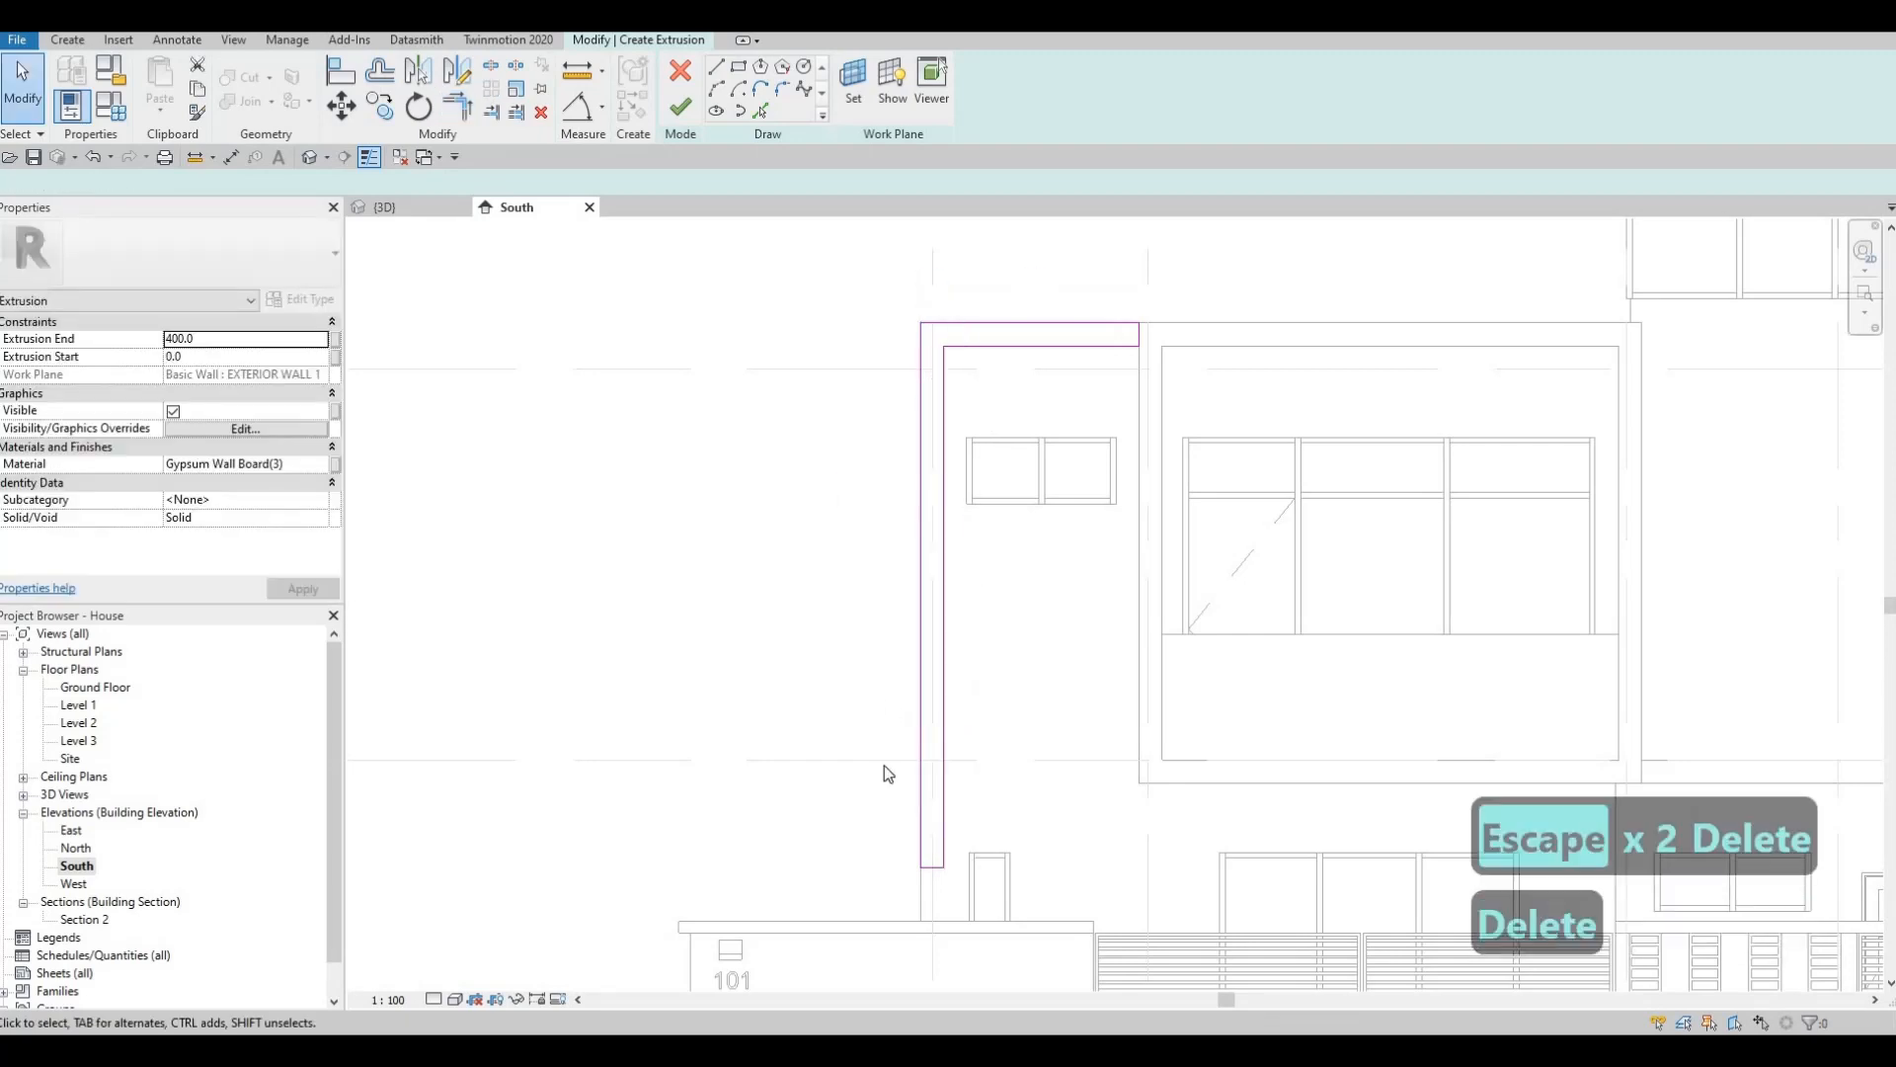
# Stretch the lower end of the L-shaped outline's vertical leg down to the ground line.
pyautogui.press('Escape')
pyautogui.moveTo(975, 718)
pyautogui.mouseDown(button='middle')
pyautogui.moveTo(958, 732)
pyautogui.moveTo(993, 607)
pyautogui.mouseUp(button='middle')
pyautogui.press('Escape')
pyautogui.click(991, 605)
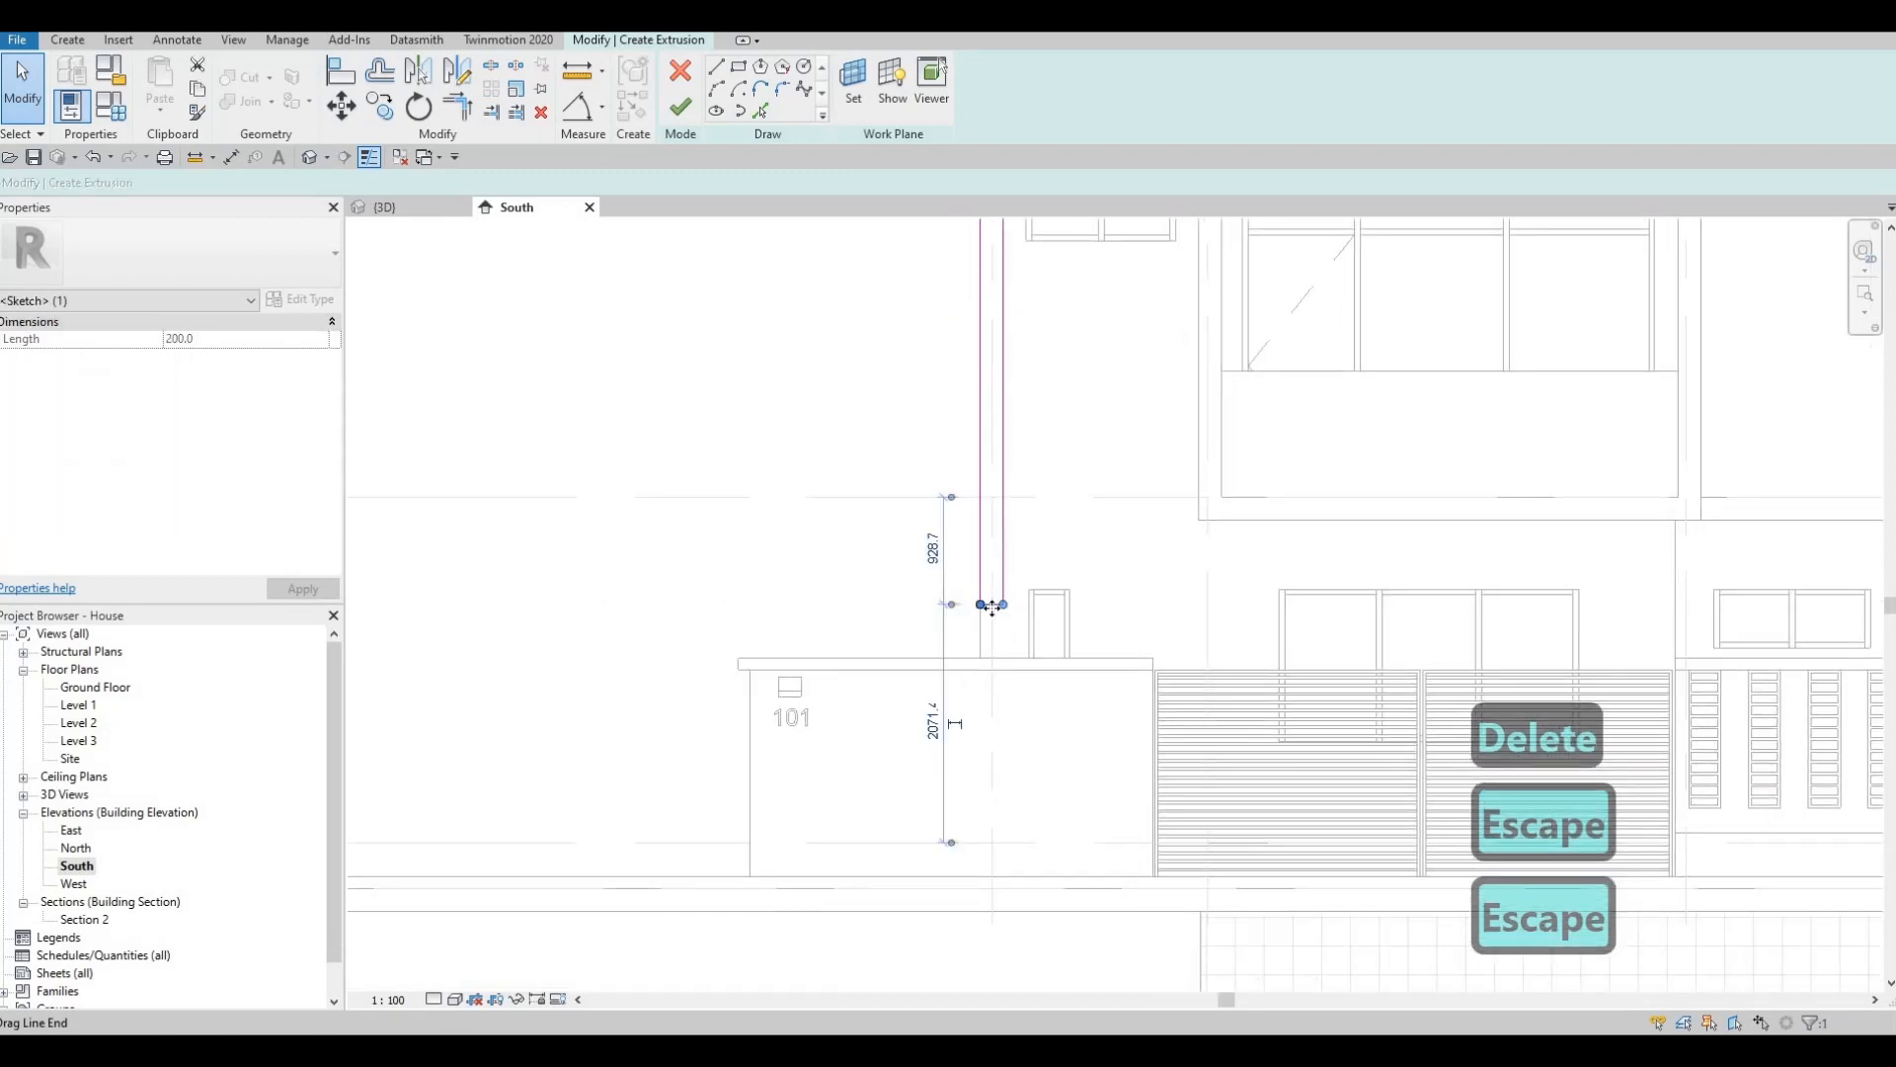
pyautogui.scroll(2, 992, 606)
pyautogui.moveTo(992, 605); pyautogui.dragTo(1000, 899)
pyautogui.moveTo(1037, 633); pyautogui.dragTo(1065, 291, button='middle')
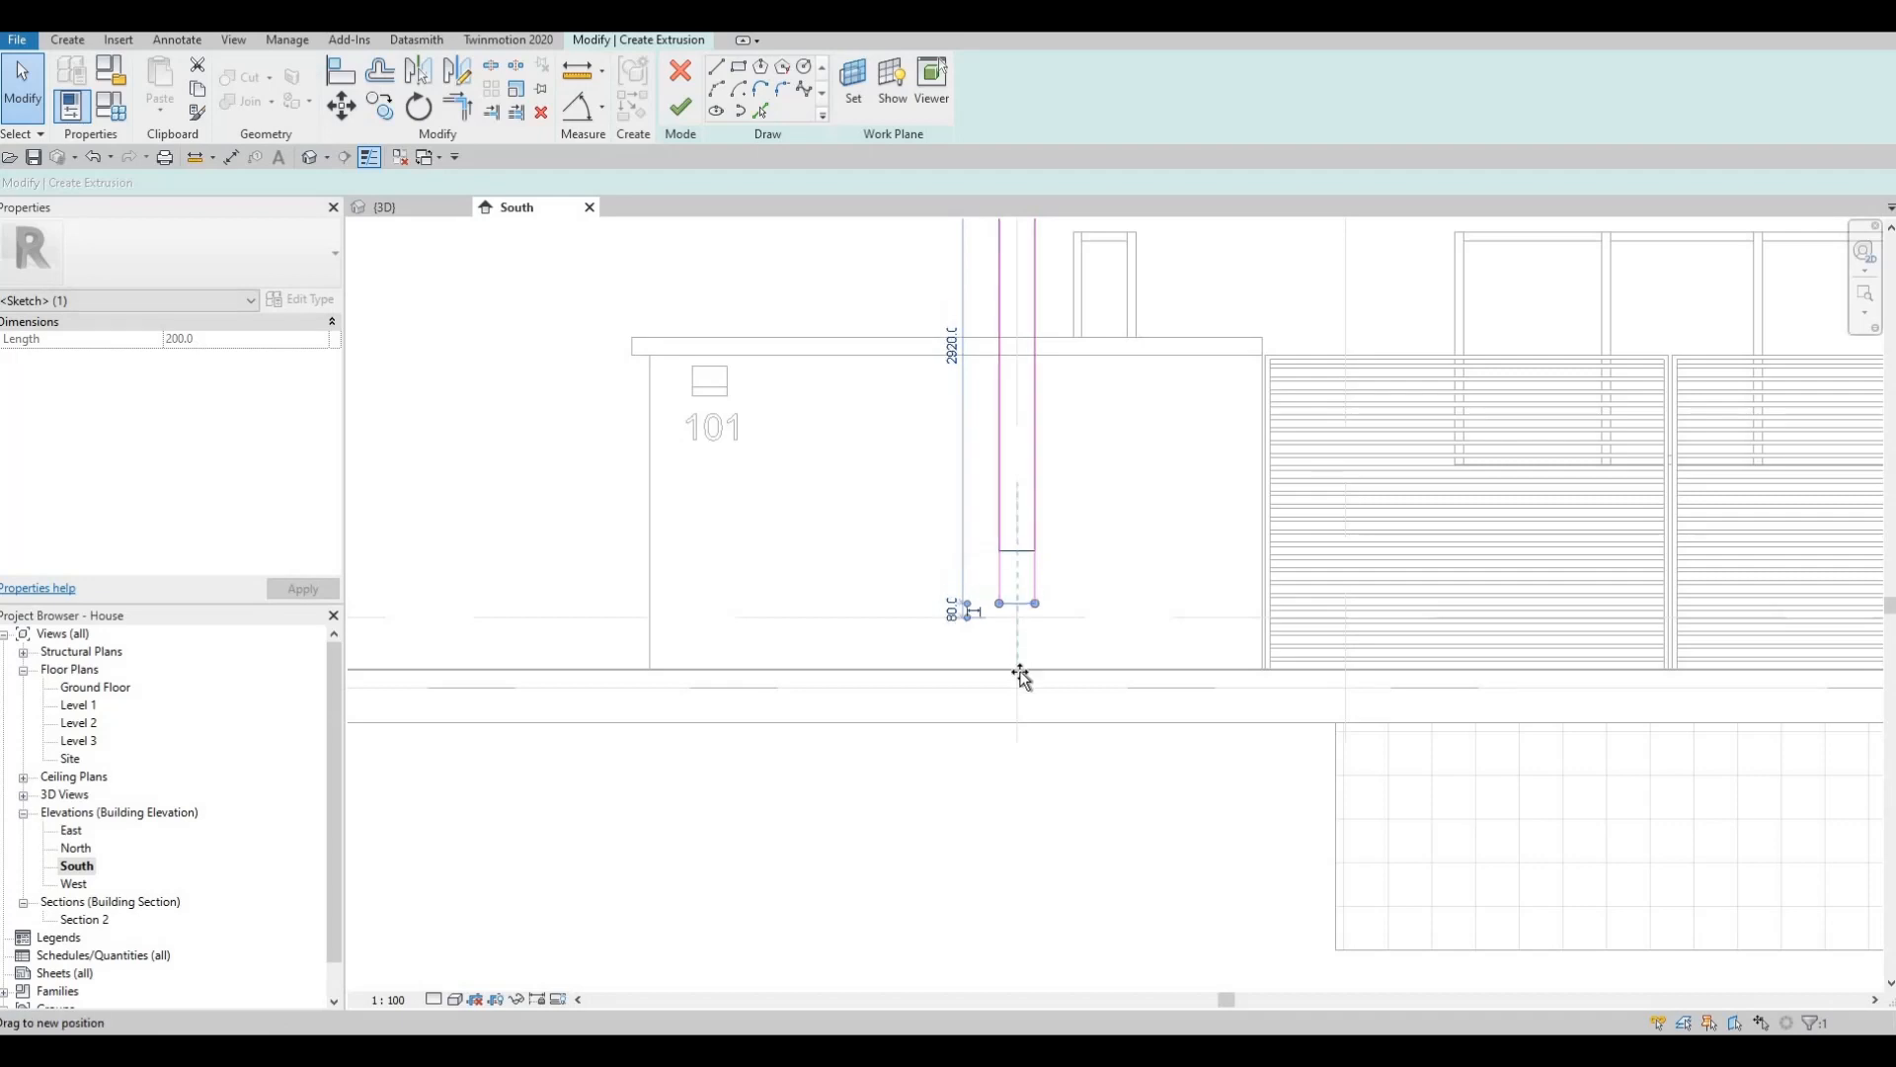
pyautogui.press('Escape')
pyautogui.scroll(-3, 1058, 669)
pyautogui.scroll(1, 998, 846)
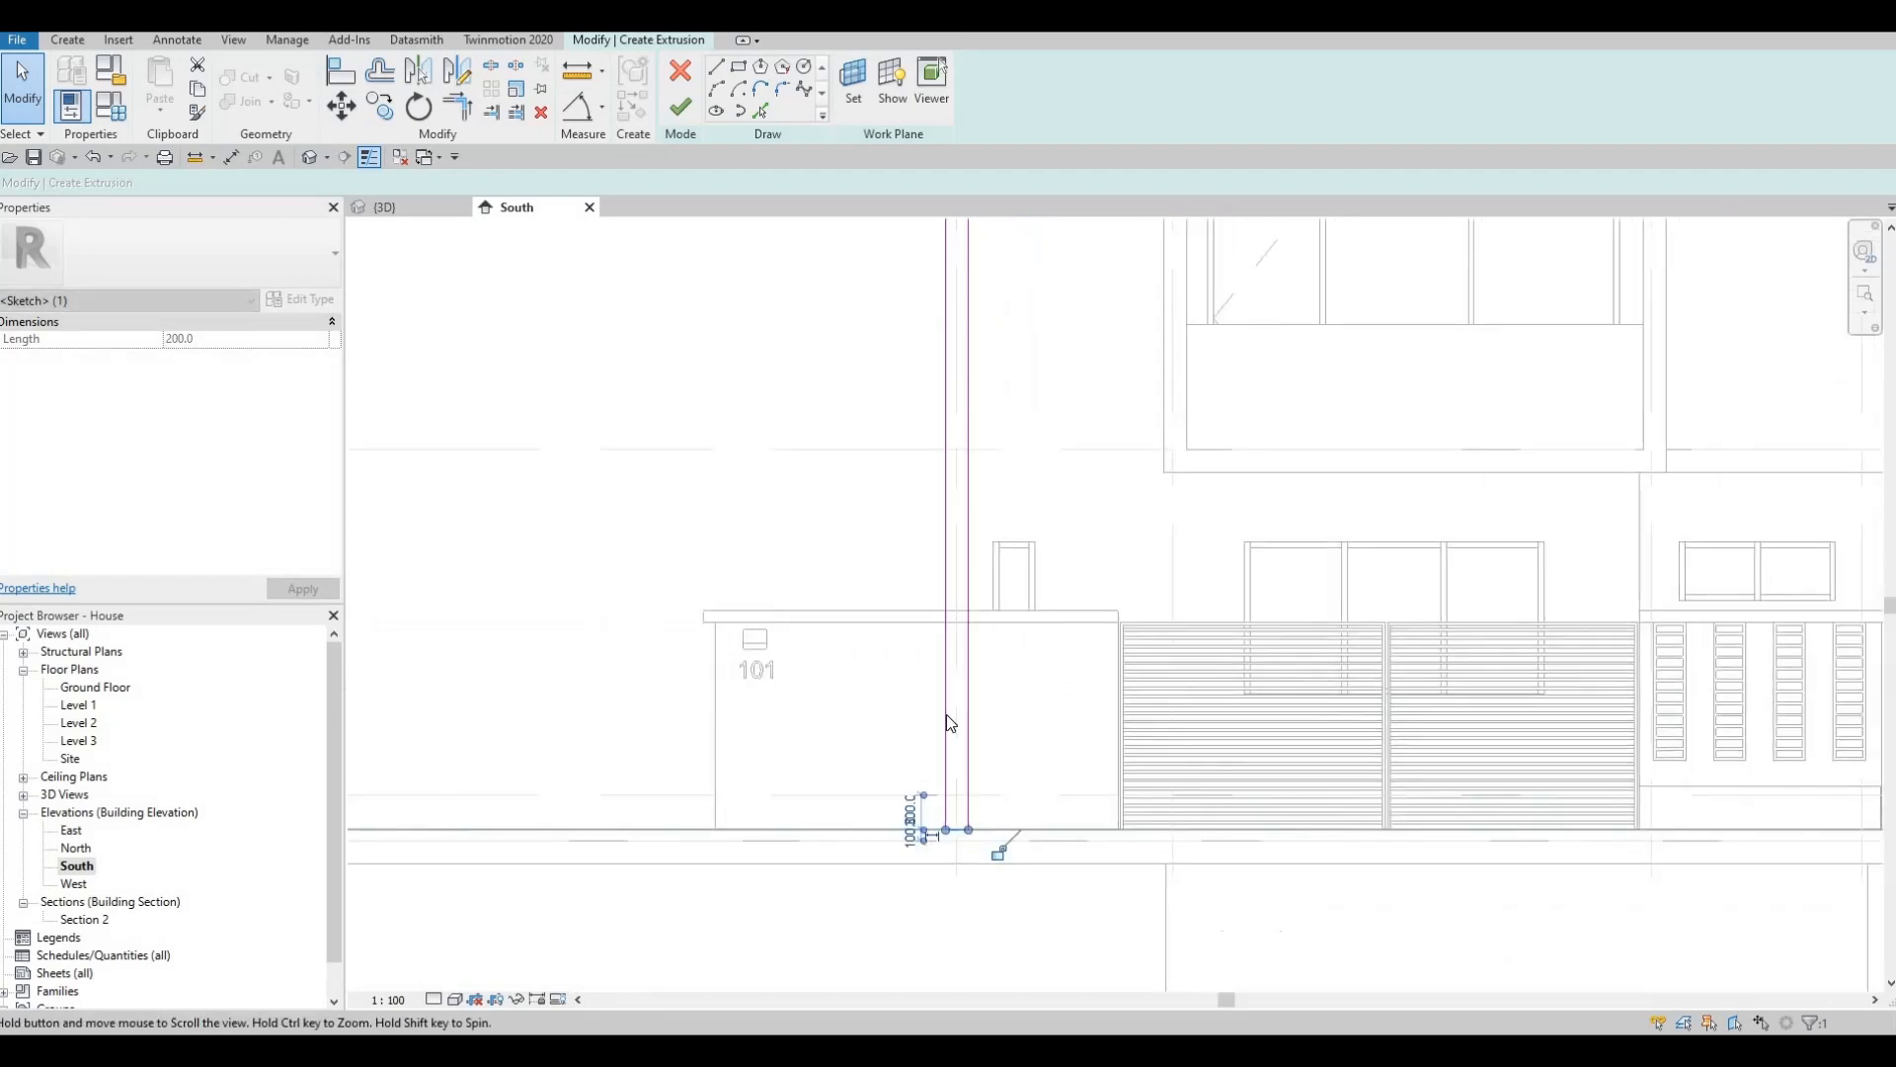
pyautogui.scroll(-1, 766, 353)
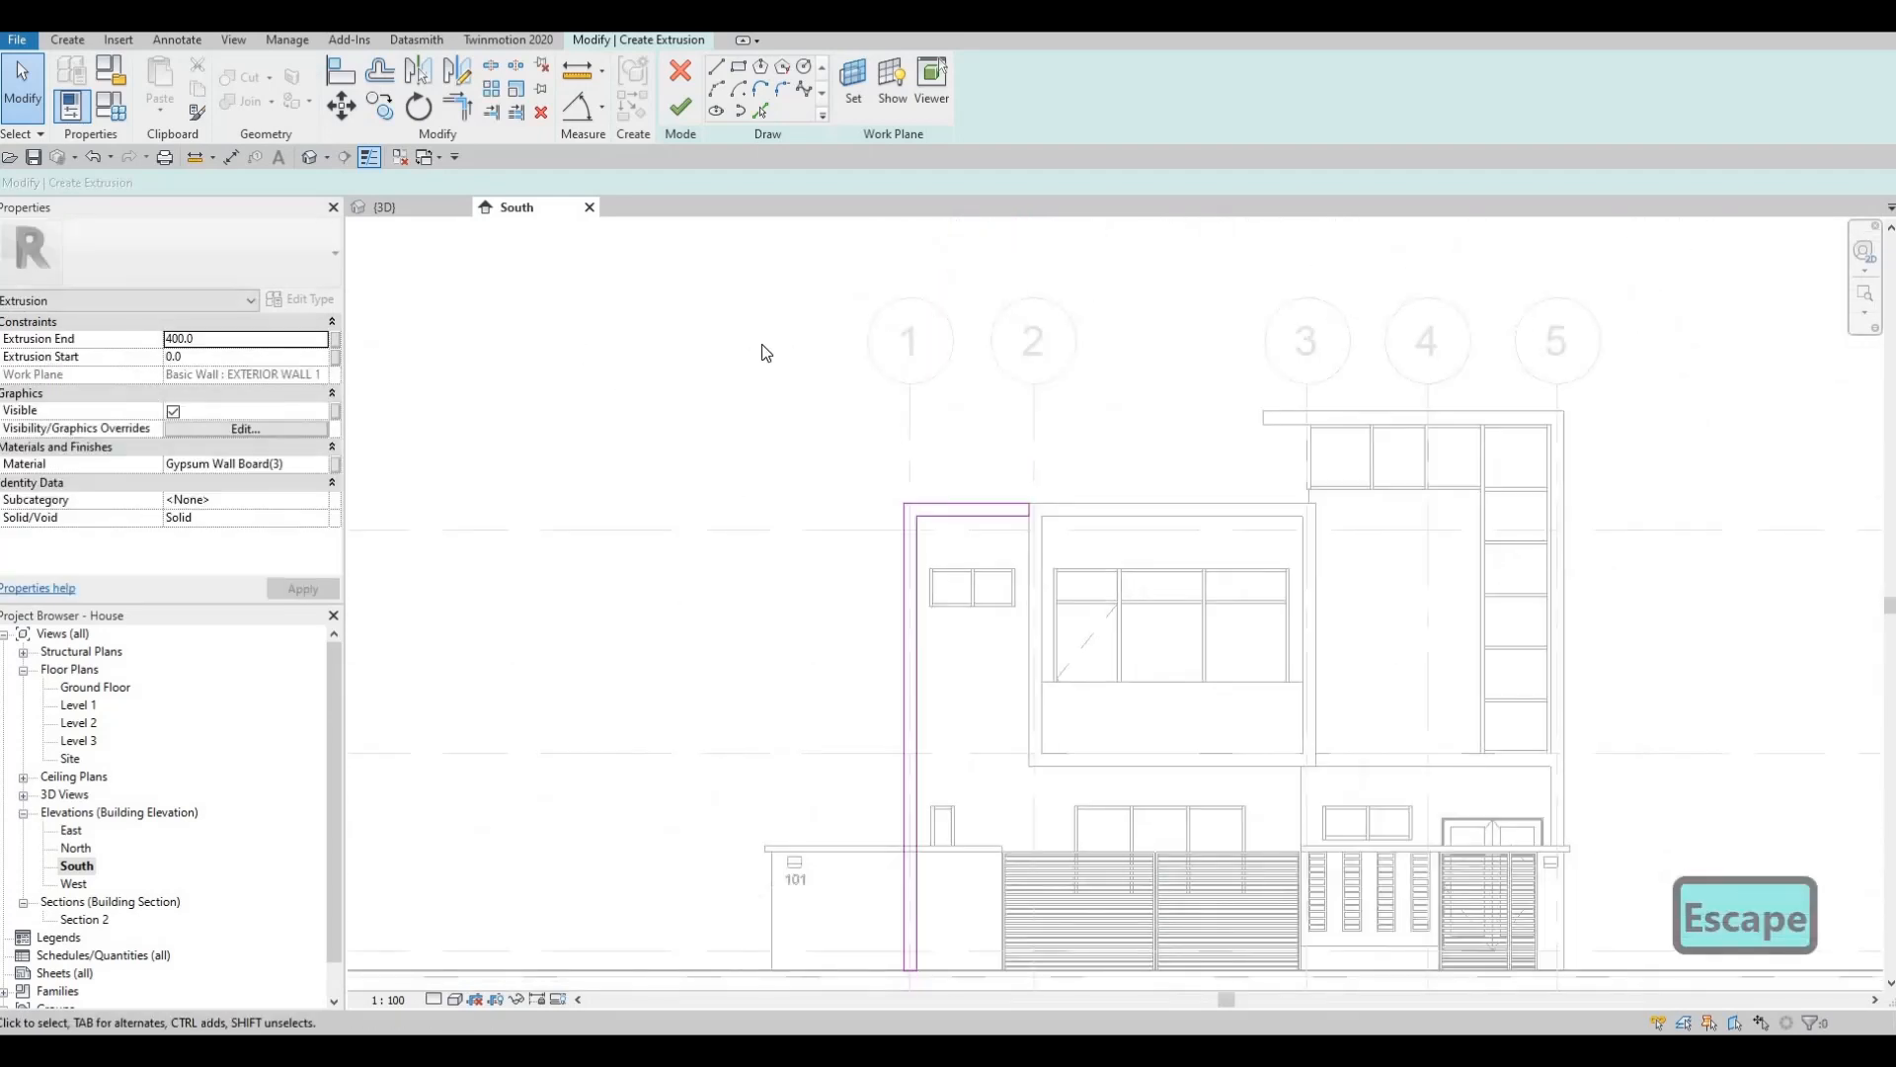
# Finish the L-shaped extrusion sketch and try a depth of 546.7 mm on it in the 3D view.
pyautogui.click(681, 108)
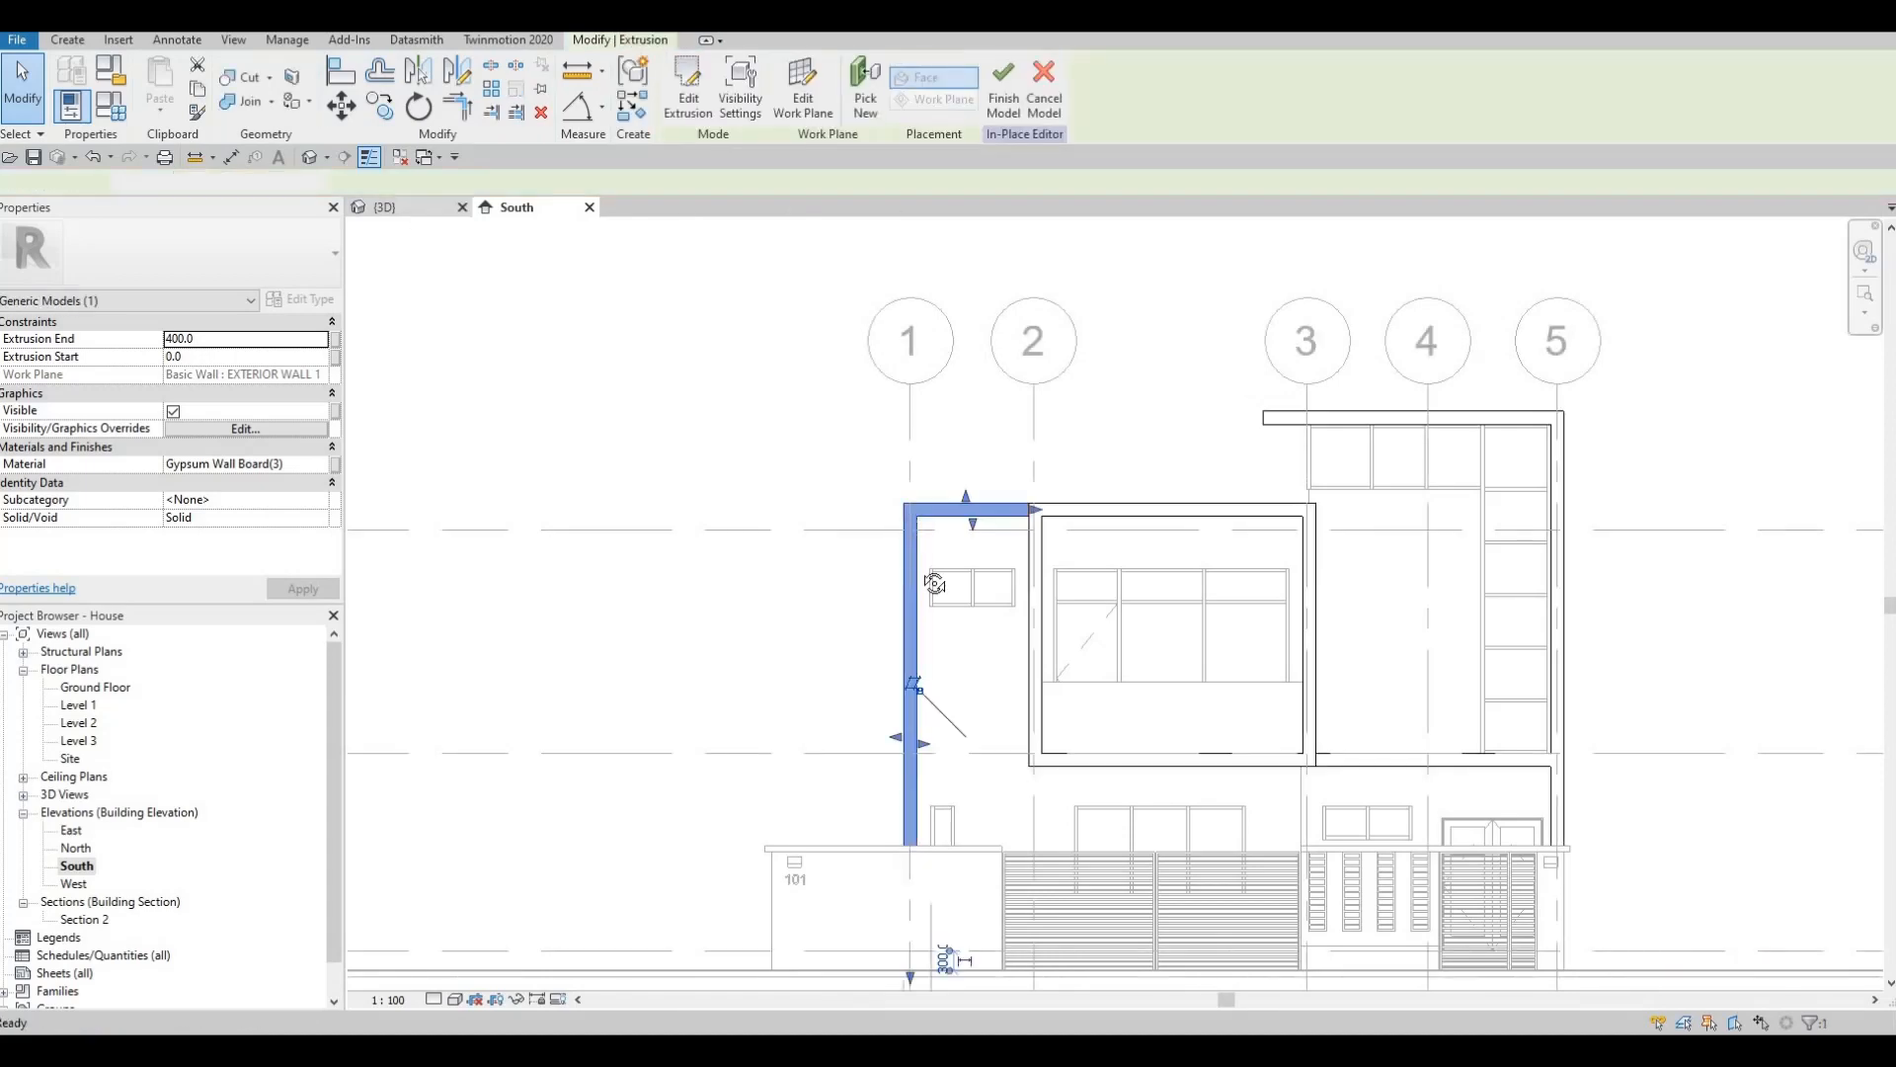
pyautogui.click(384, 206)
pyautogui.keyDown('shift'); pyautogui.moveTo(948, 543); pyautogui.dragTo(982, 531, button='middle'); pyautogui.keyUp('shift')
pyautogui.scroll(5, 983, 531)
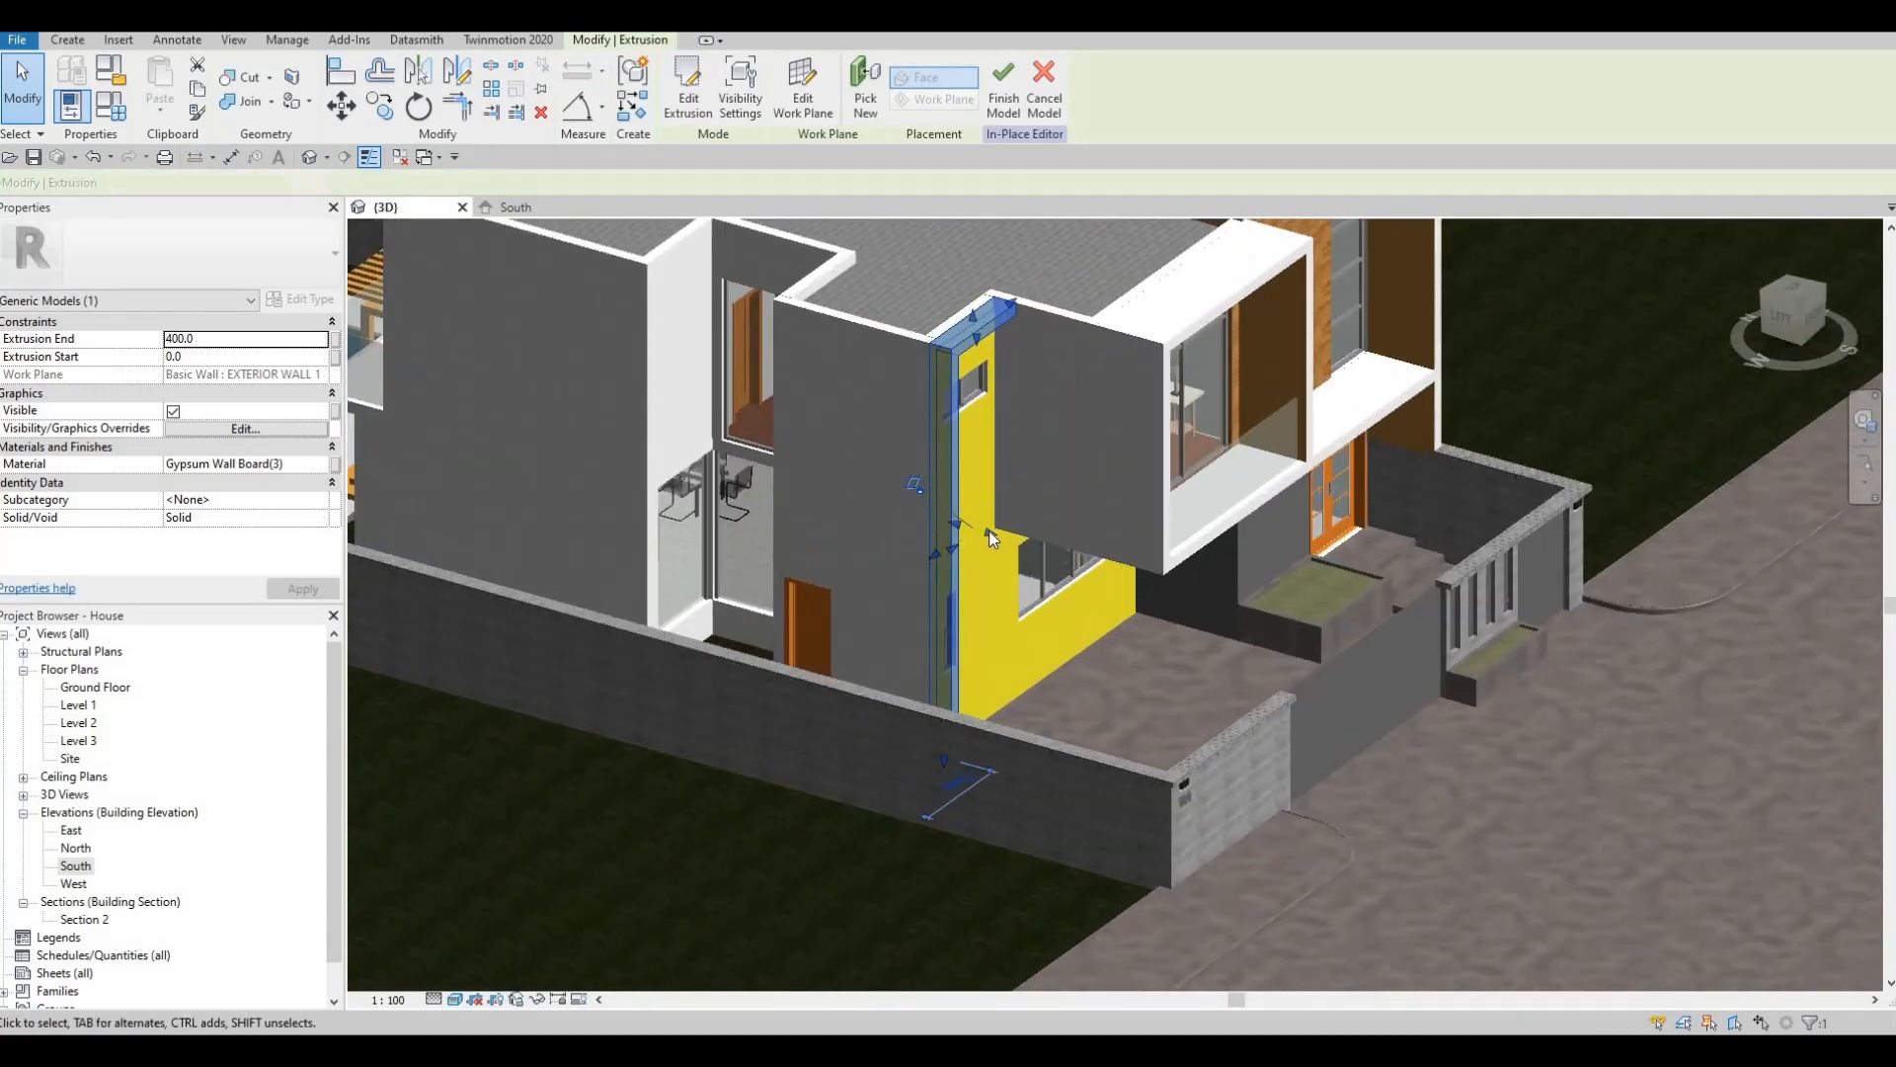
pyautogui.scroll(-2, 1004, 709)
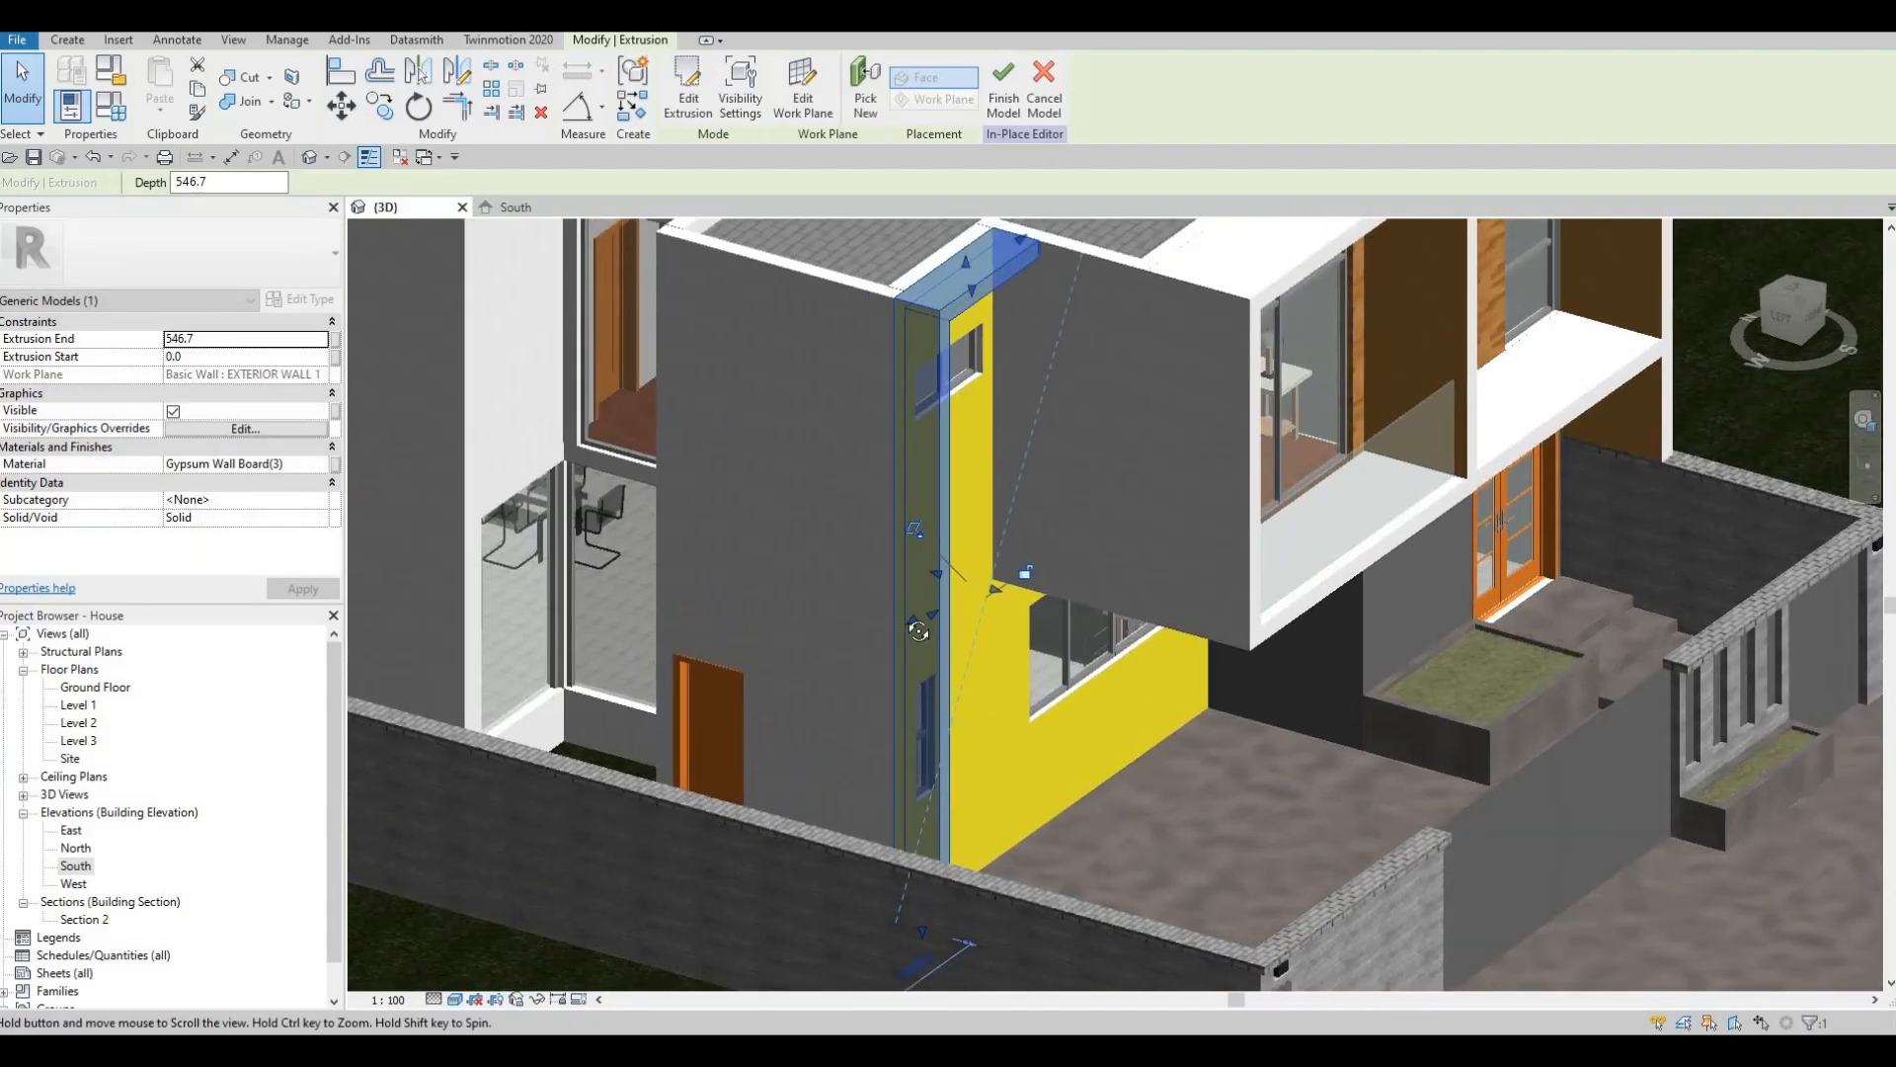
# Undo the last depth change and finish the in-place model.
pyautogui.press('Escape')
pyautogui.press('Escape')
pyautogui.keyDown('shift'); pyautogui.moveTo(1004, 709); pyautogui.dragTo(869, 708, button='middle'); pyautogui.keyUp('shift')
pyautogui.hotkey('ctrl', 'z')
pyautogui.keyDown('shift'); pyautogui.moveTo(747, 723); pyautogui.dragTo(763, 362, button='middle'); pyautogui.keyUp('shift')
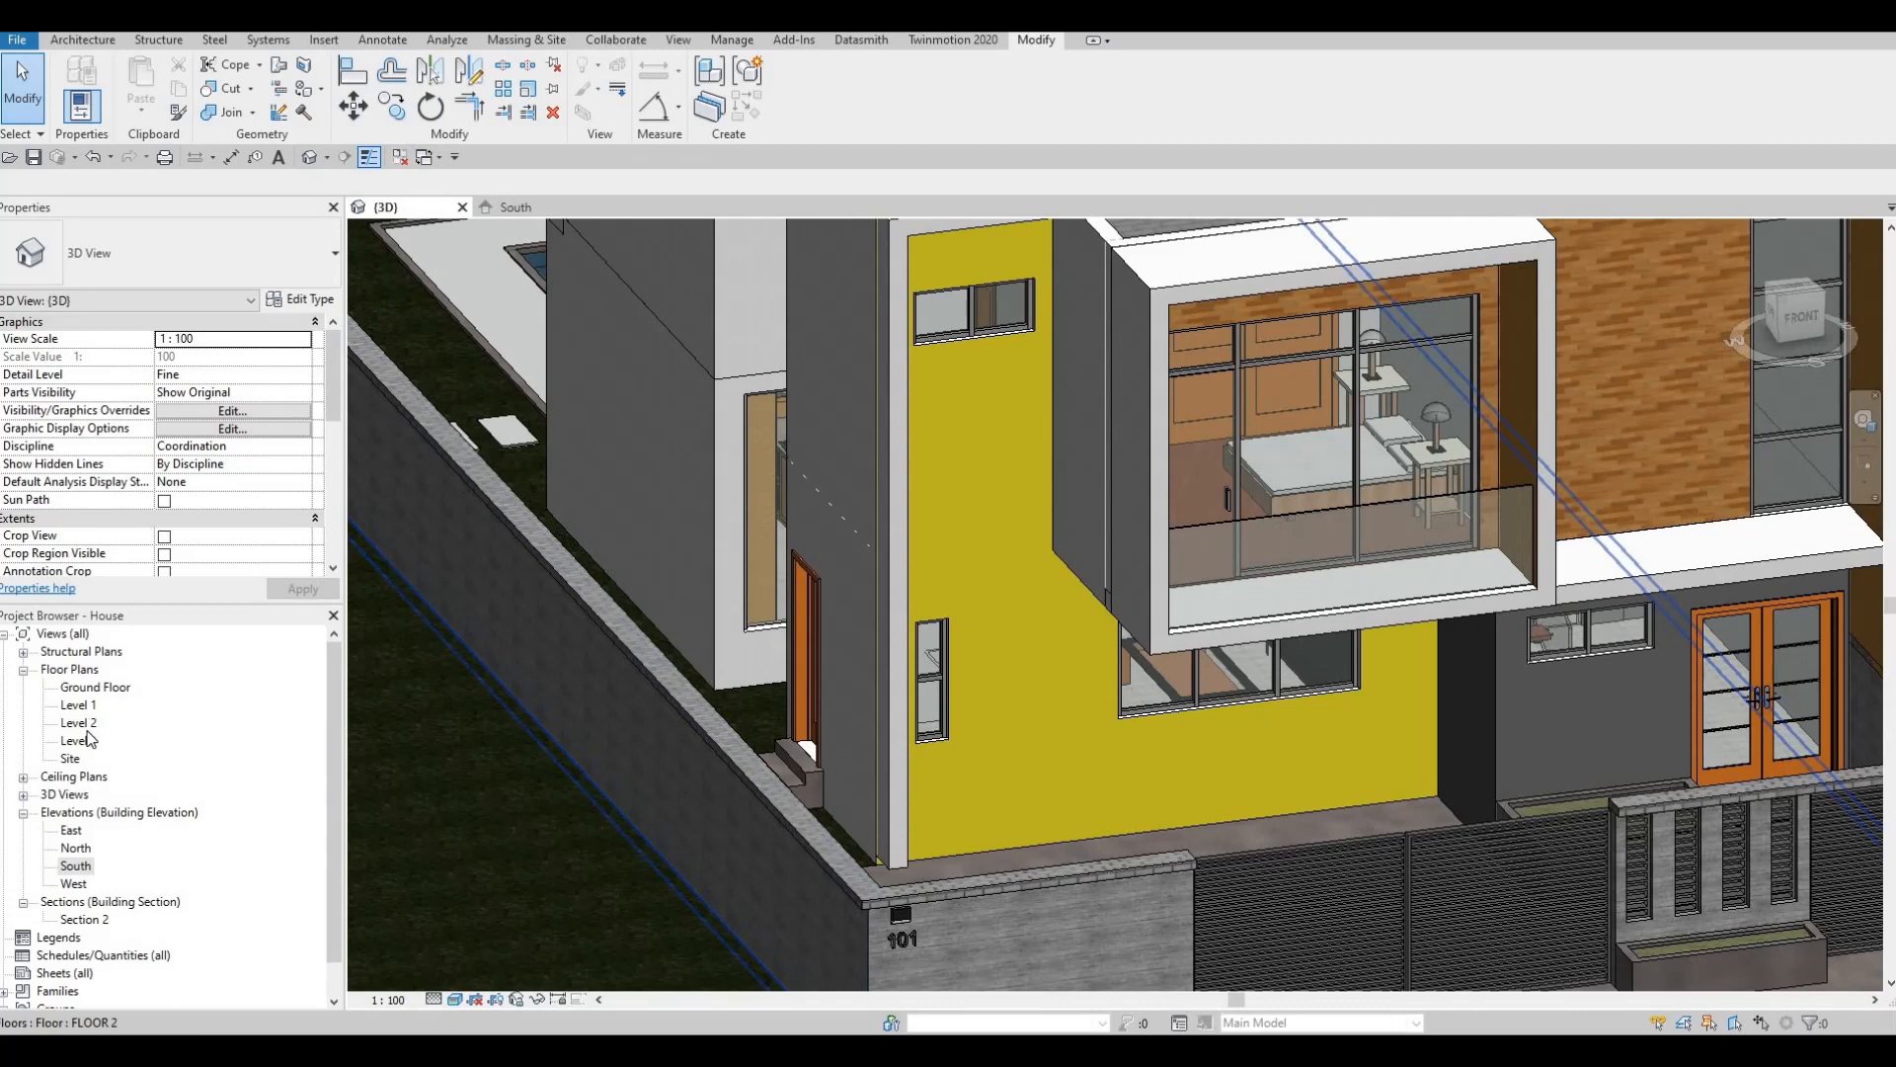
# Check the Level 2 floor plan around the bathroom at grid 1, then return to the 3D view.
pyautogui.doubleClick(87, 723)
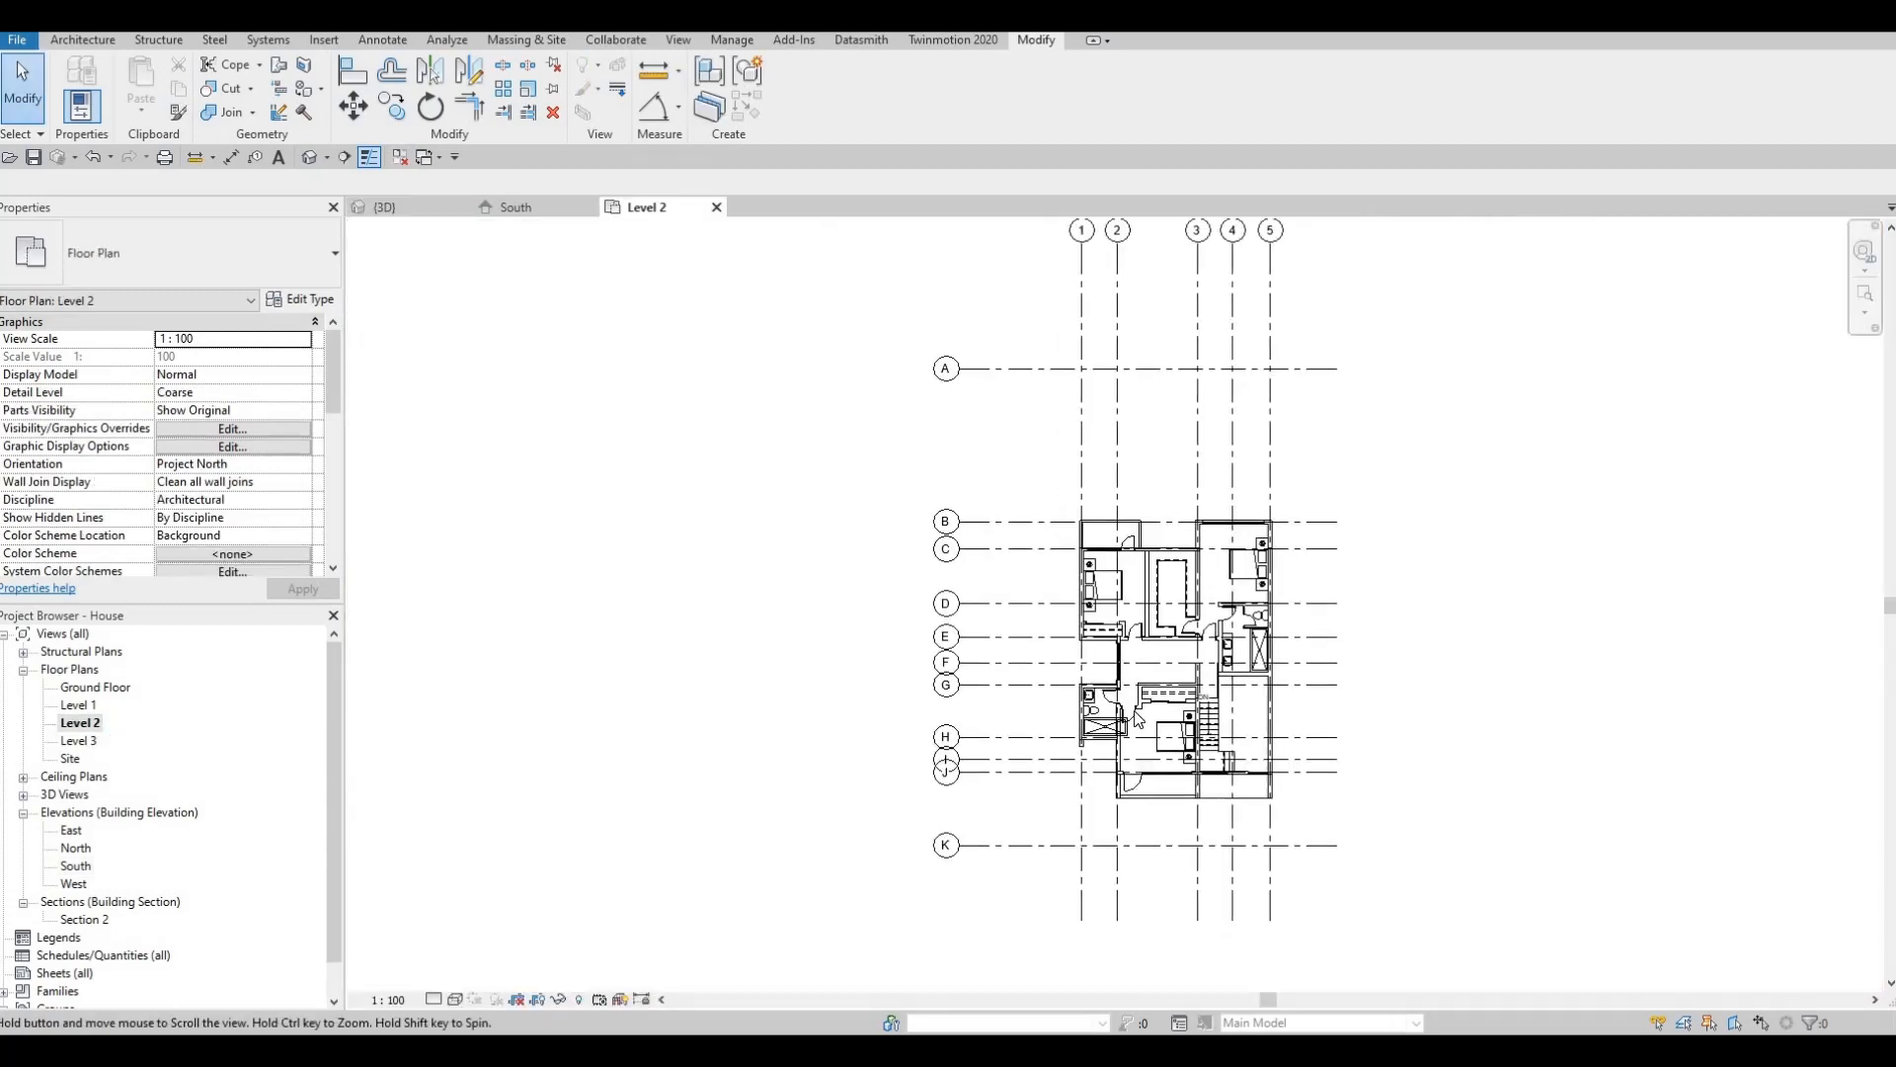
pyautogui.scroll(3, 1163, 638)
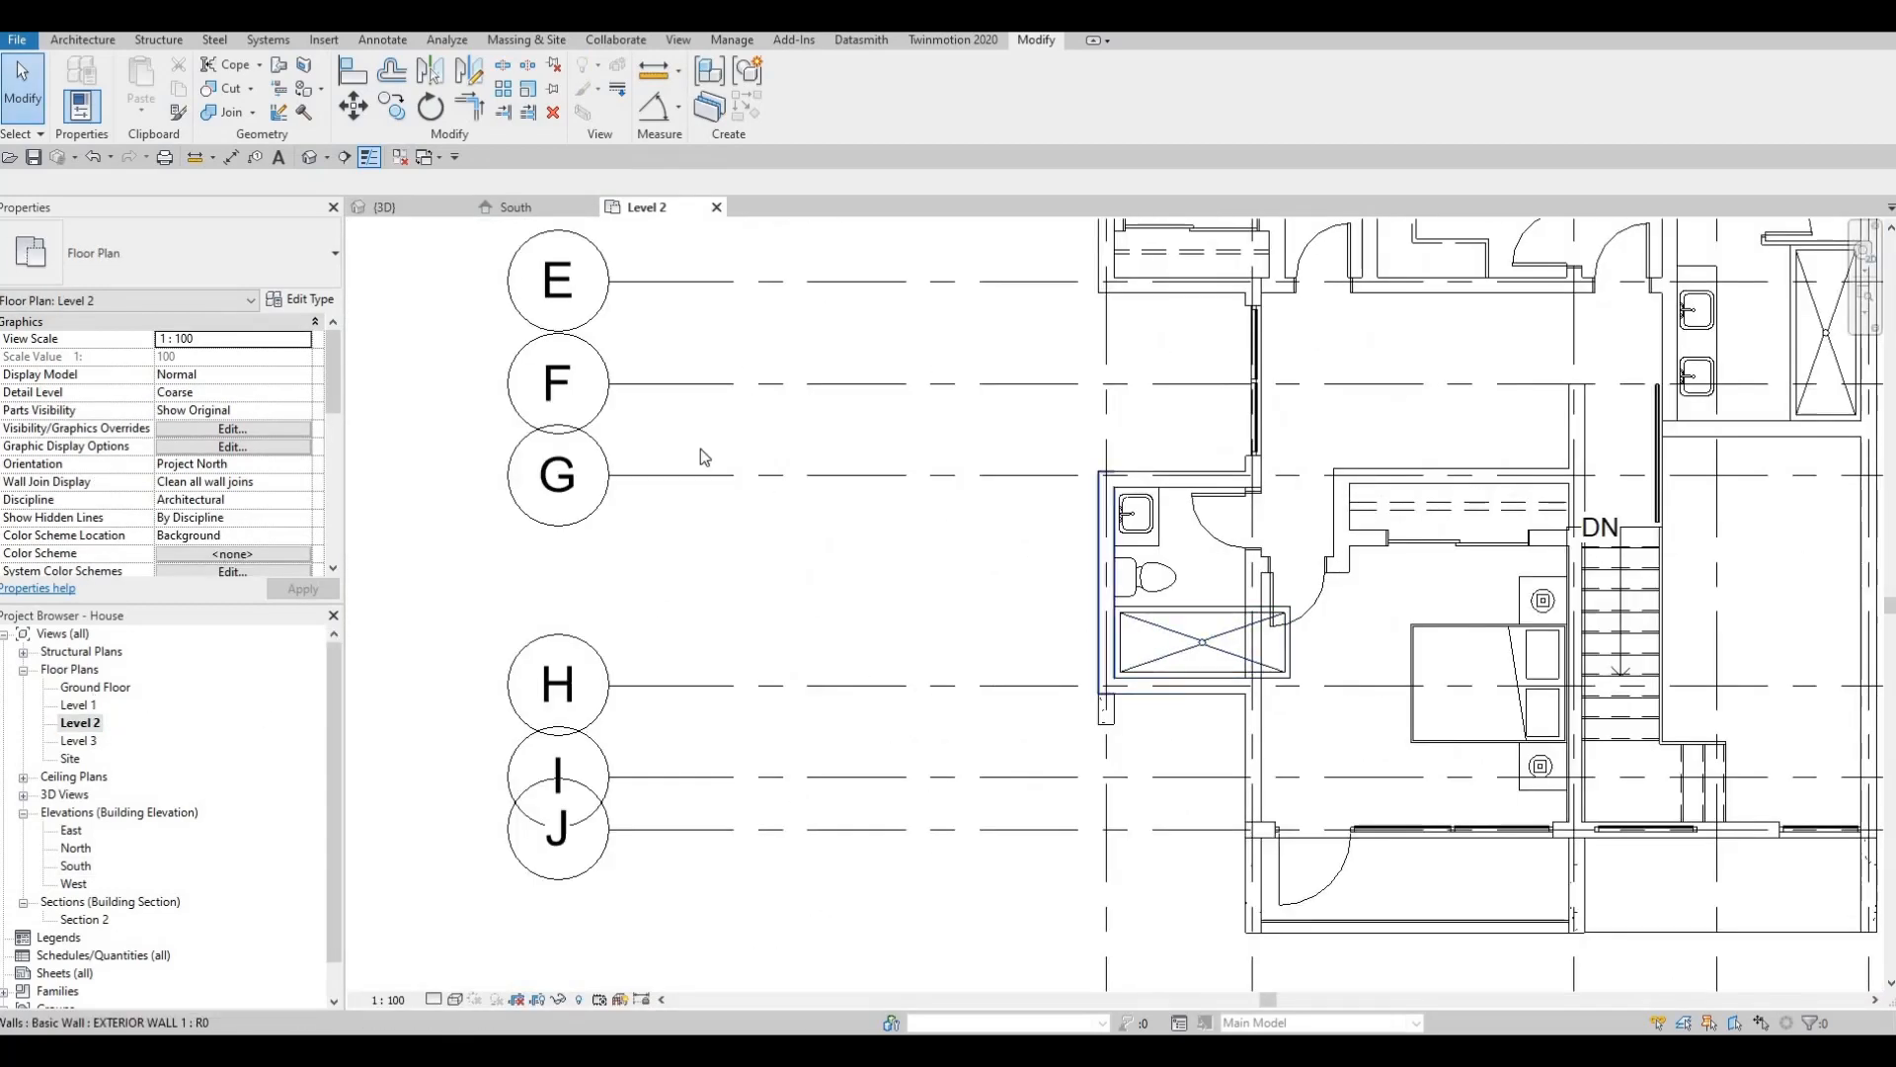
pyautogui.click(384, 208)
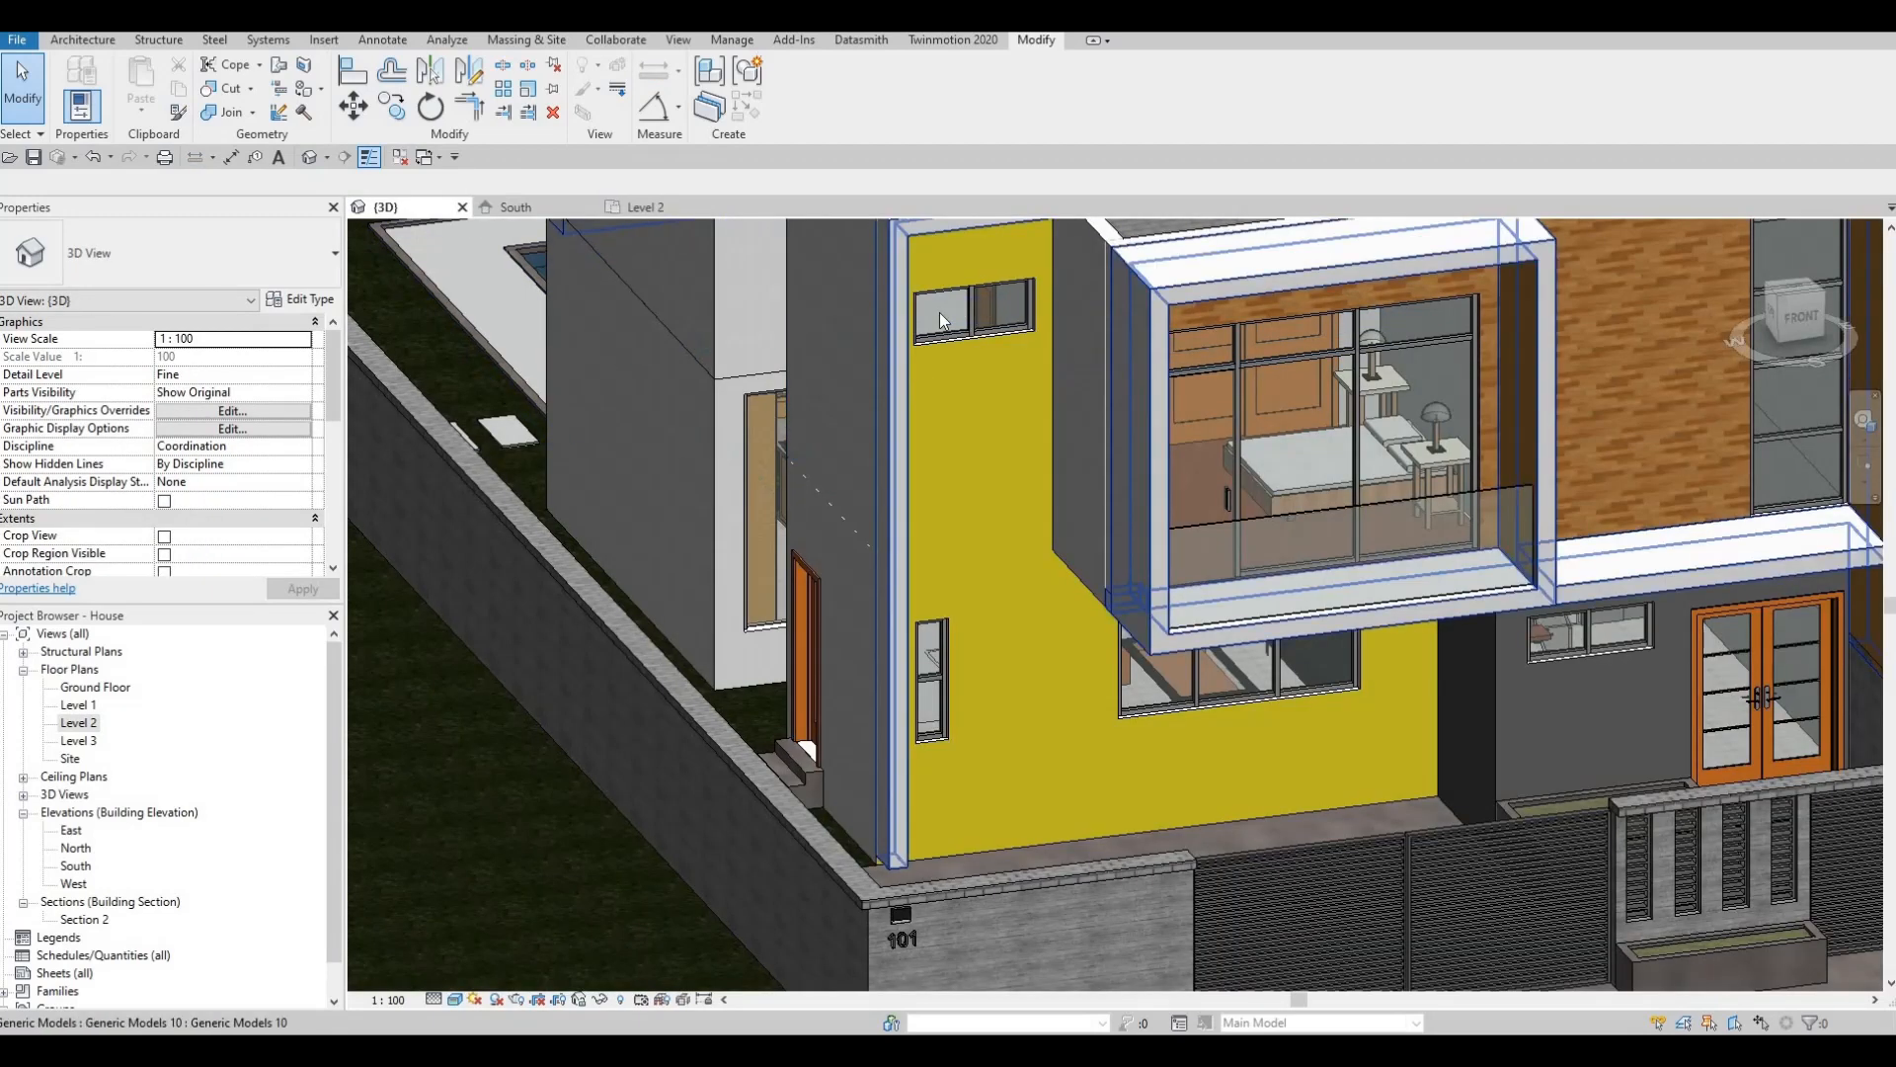
# Create a curtain wall similar to the upper front window, about 1120 mm long, in the Level 2 bathroom's exterior wall on grid 1.
pyautogui.click(942, 319)
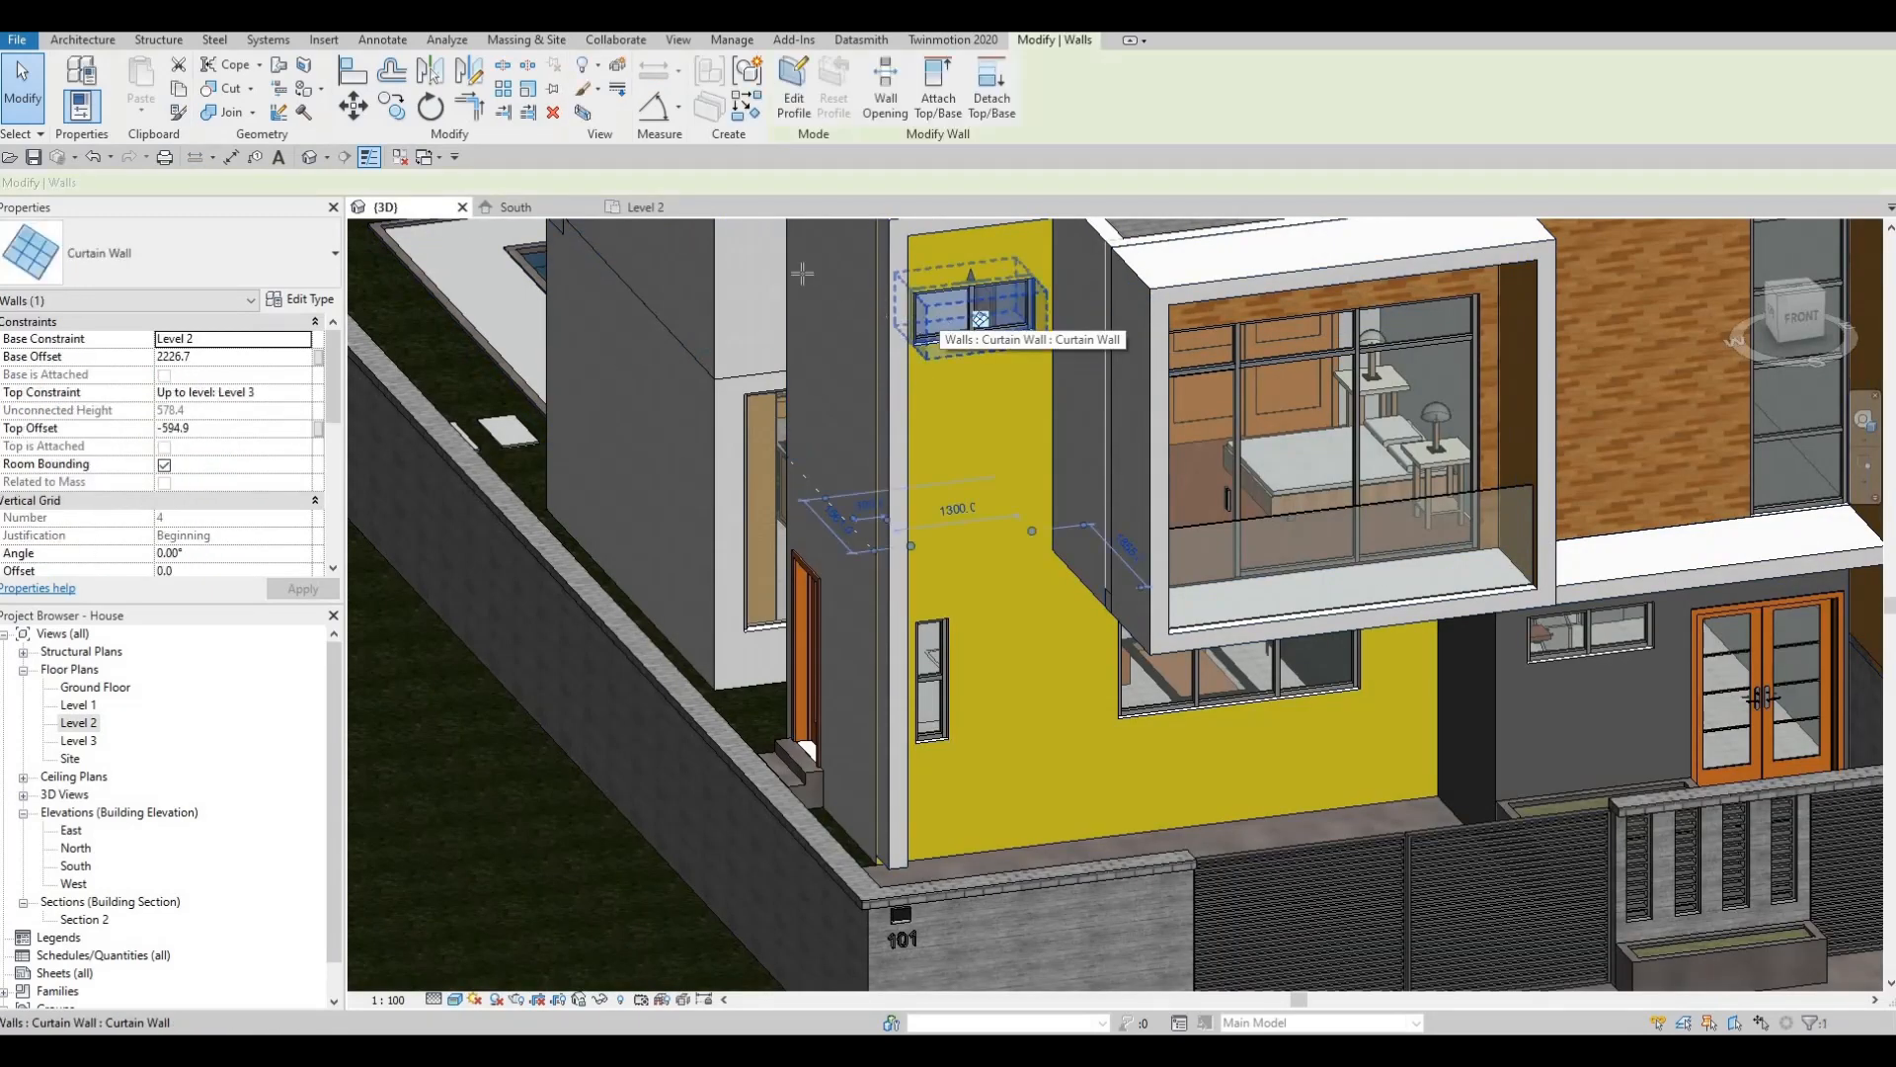
pyautogui.press('c')
pyautogui.press('s')
pyautogui.click(646, 207)
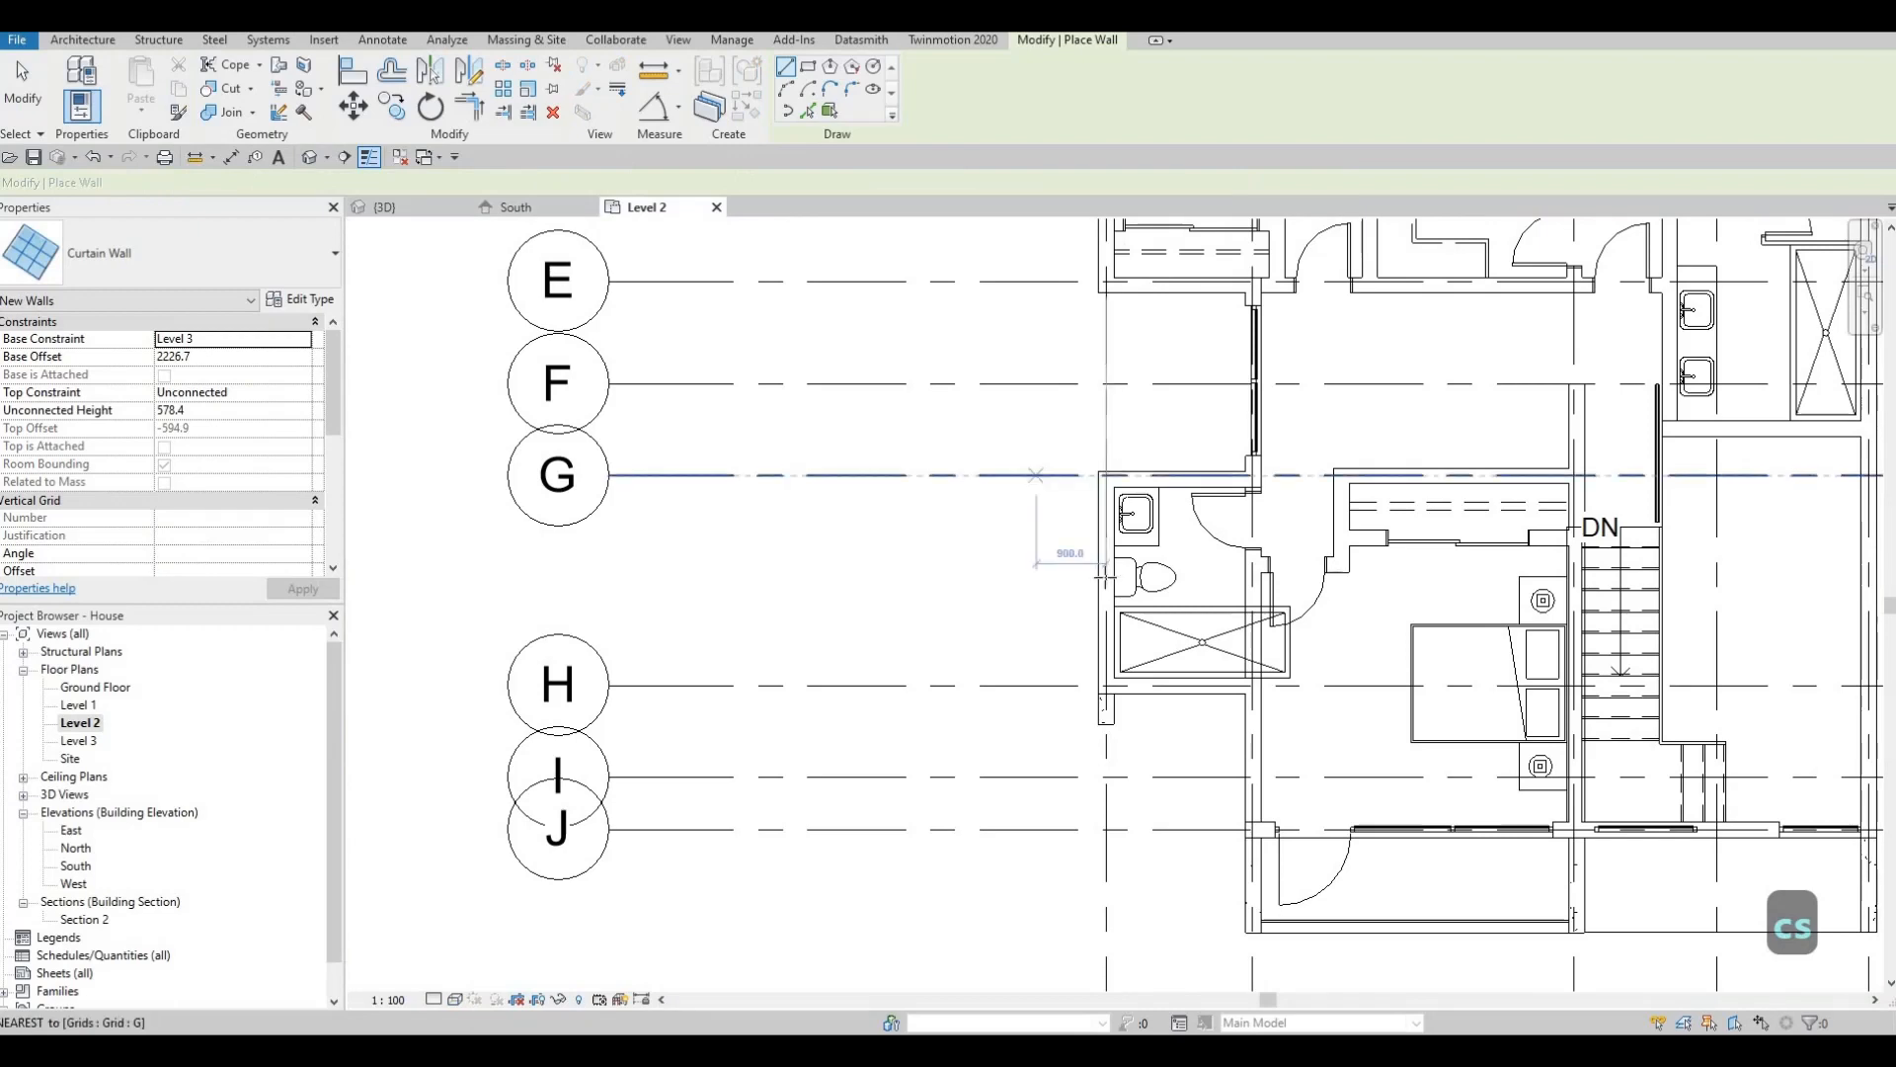
pyautogui.scroll(3, 1107, 571)
pyautogui.scroll(-5, 1103, 558)
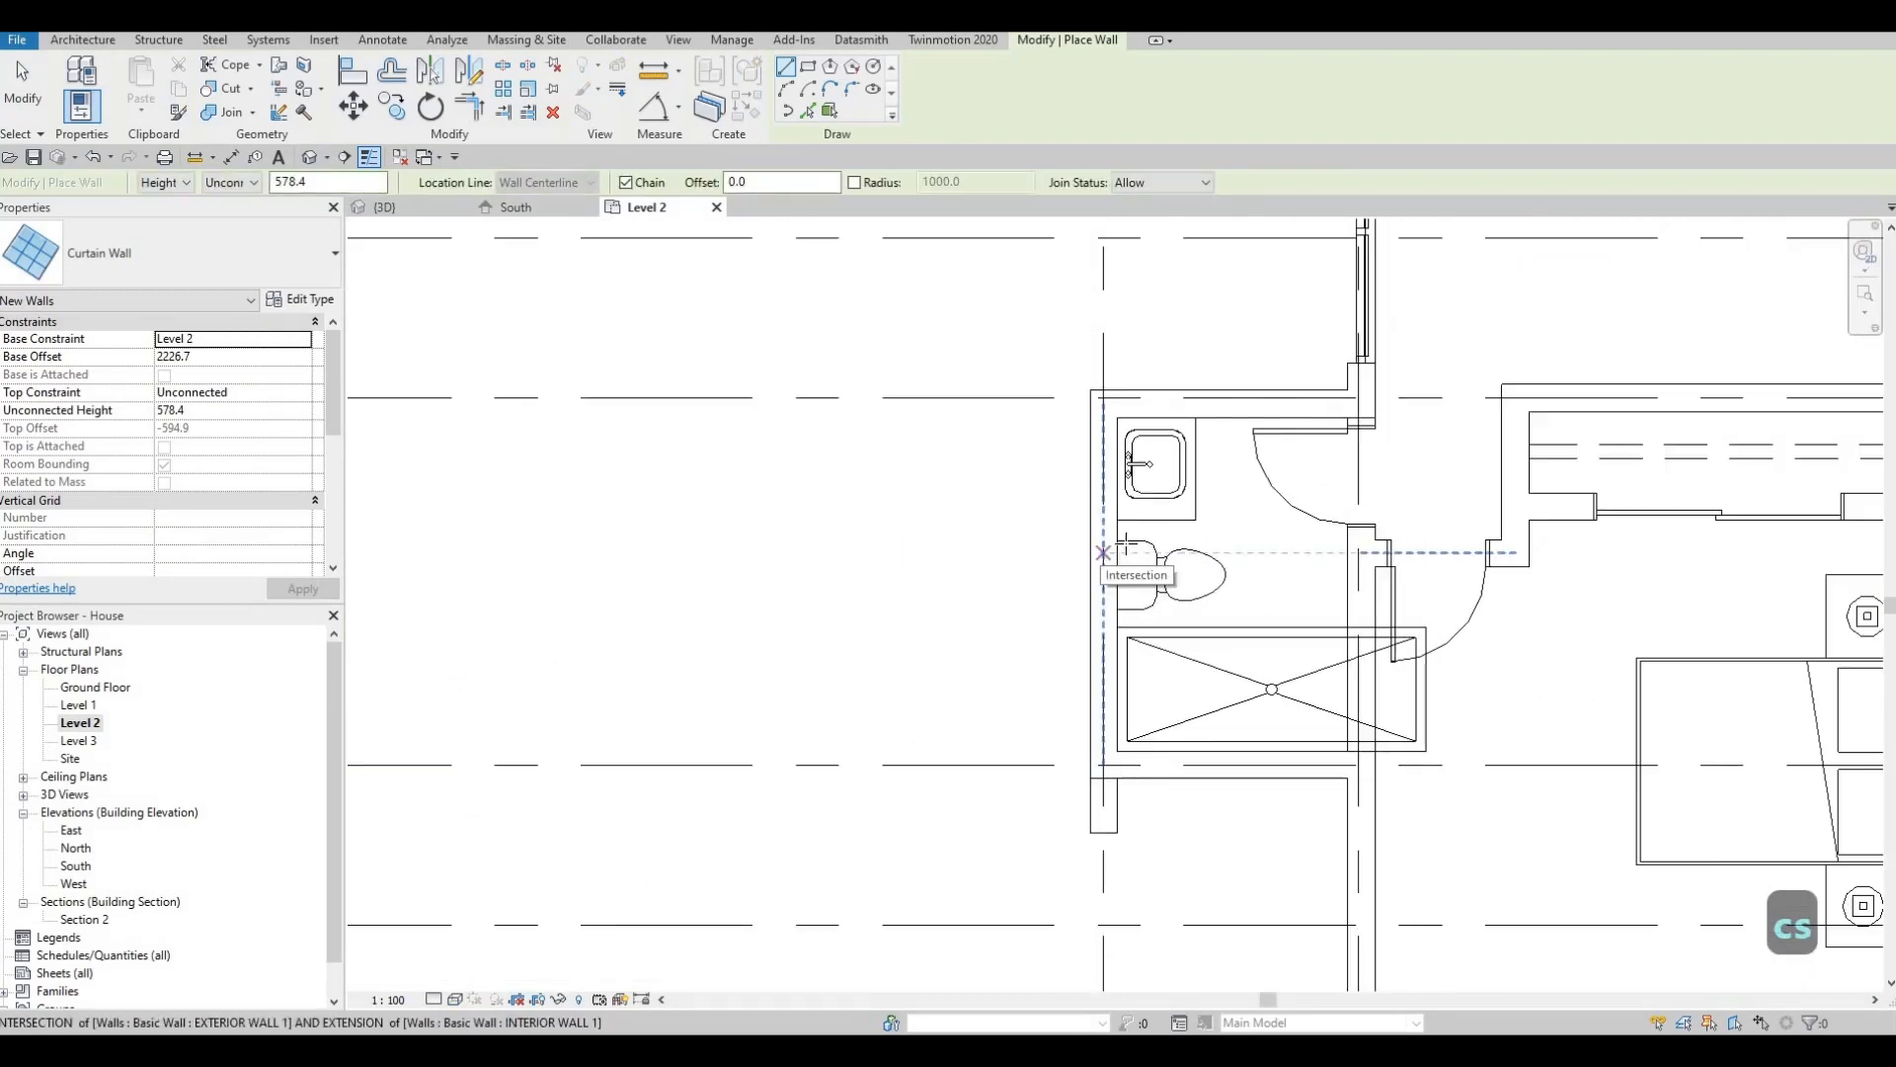
pyautogui.scroll(2, 1082, 538)
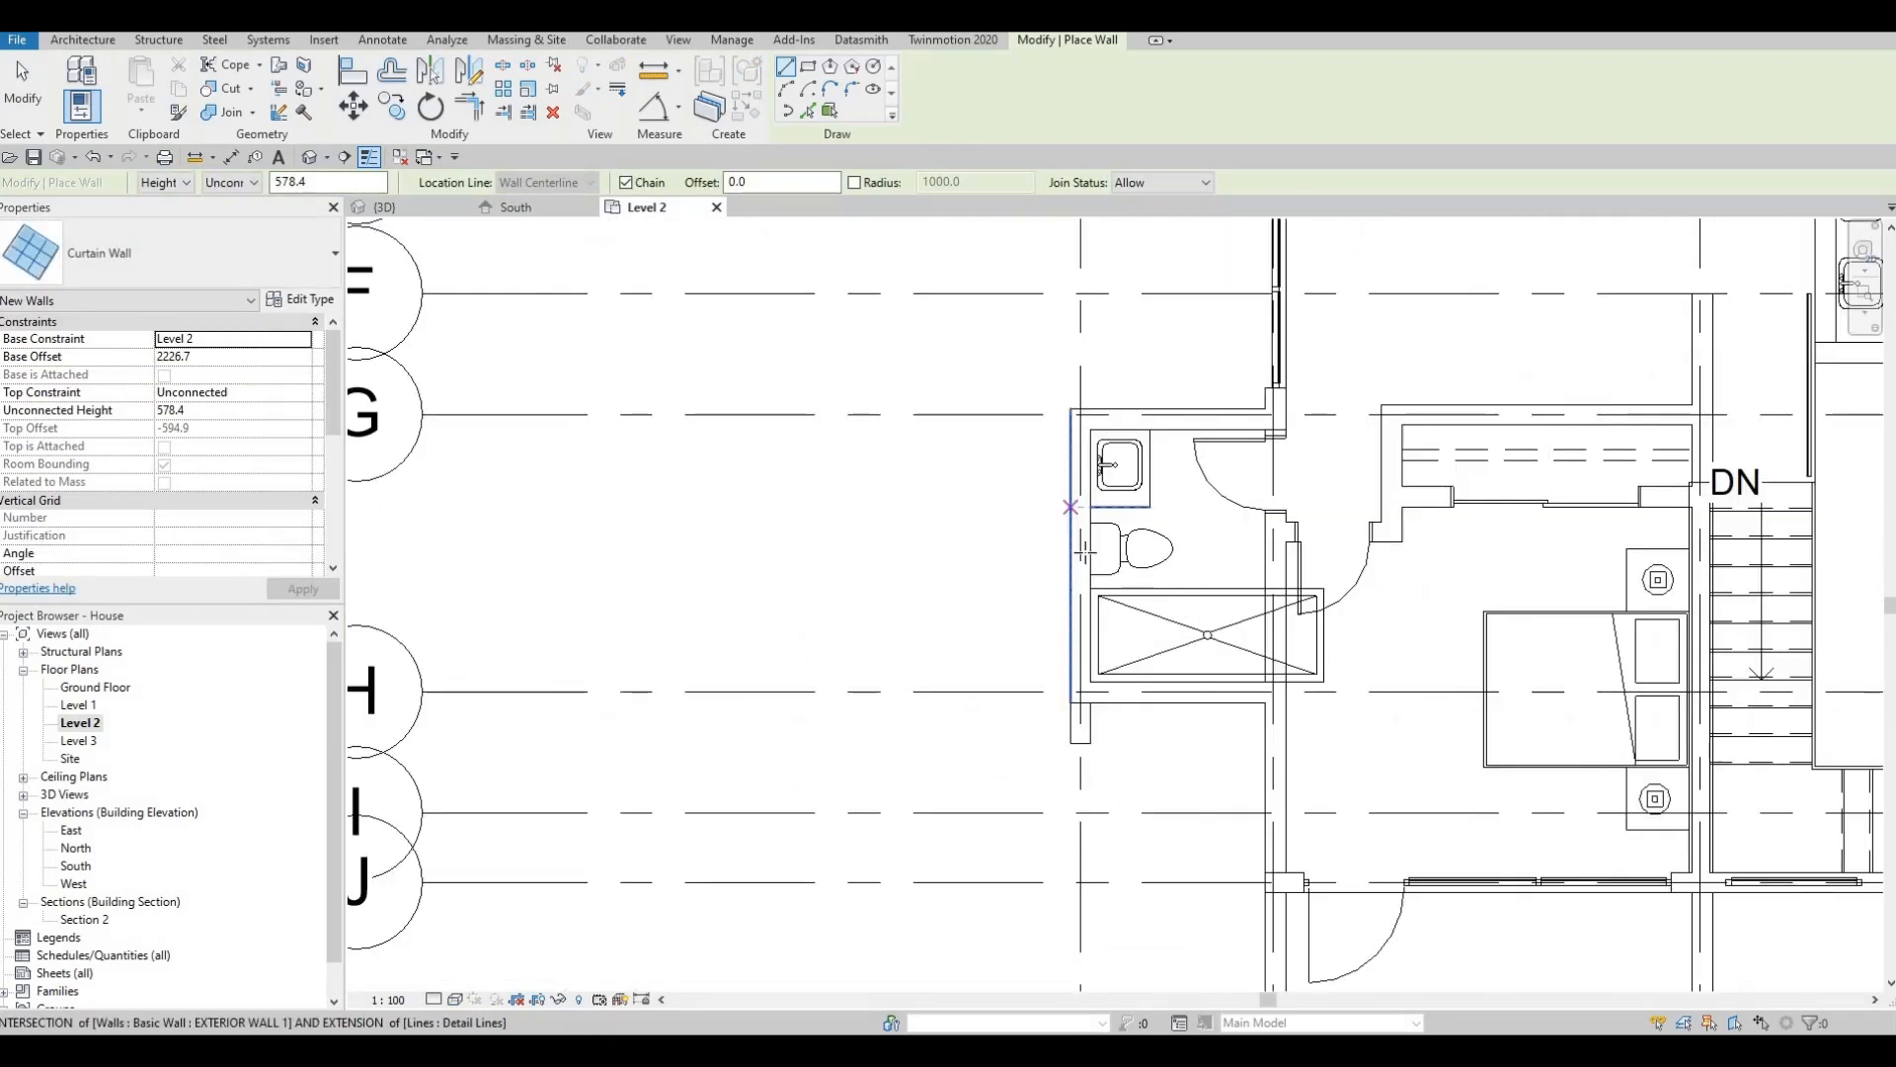
pyautogui.scroll(2, 1077, 600)
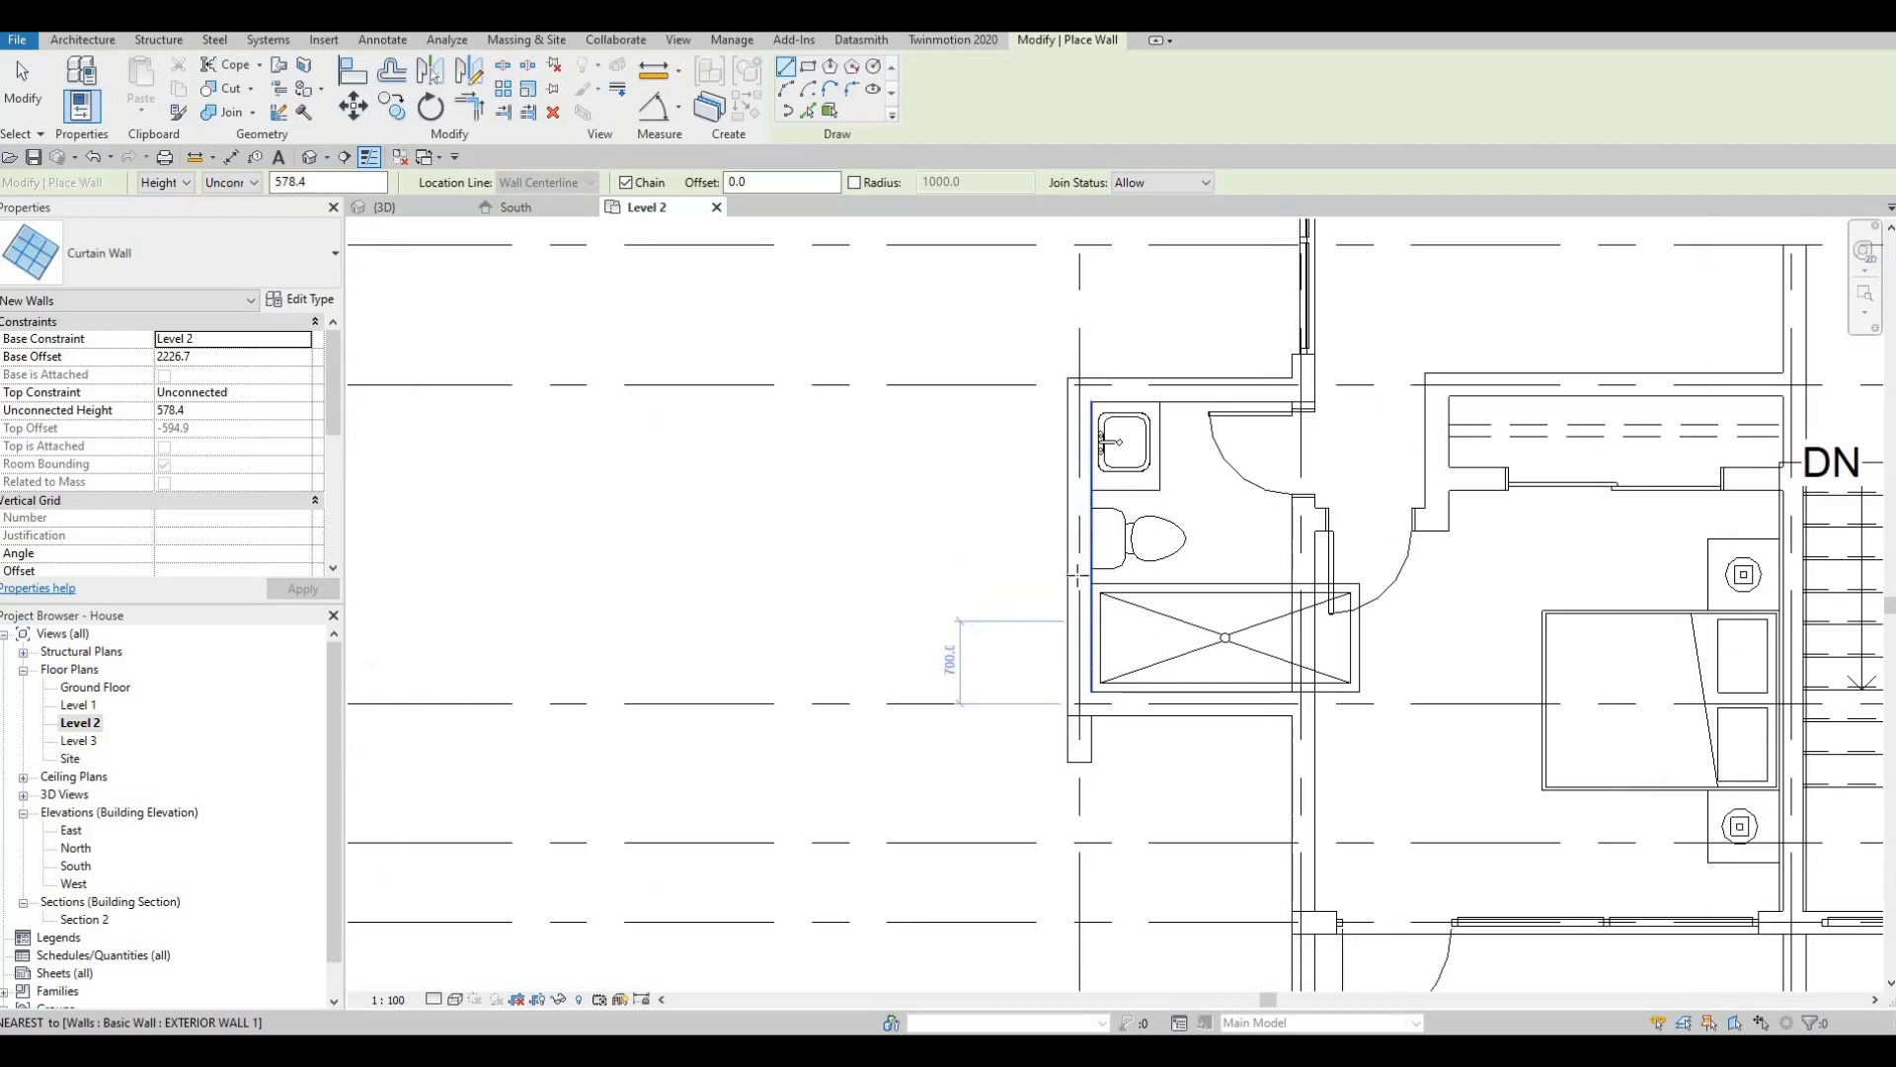
pyautogui.click(1074, 451)
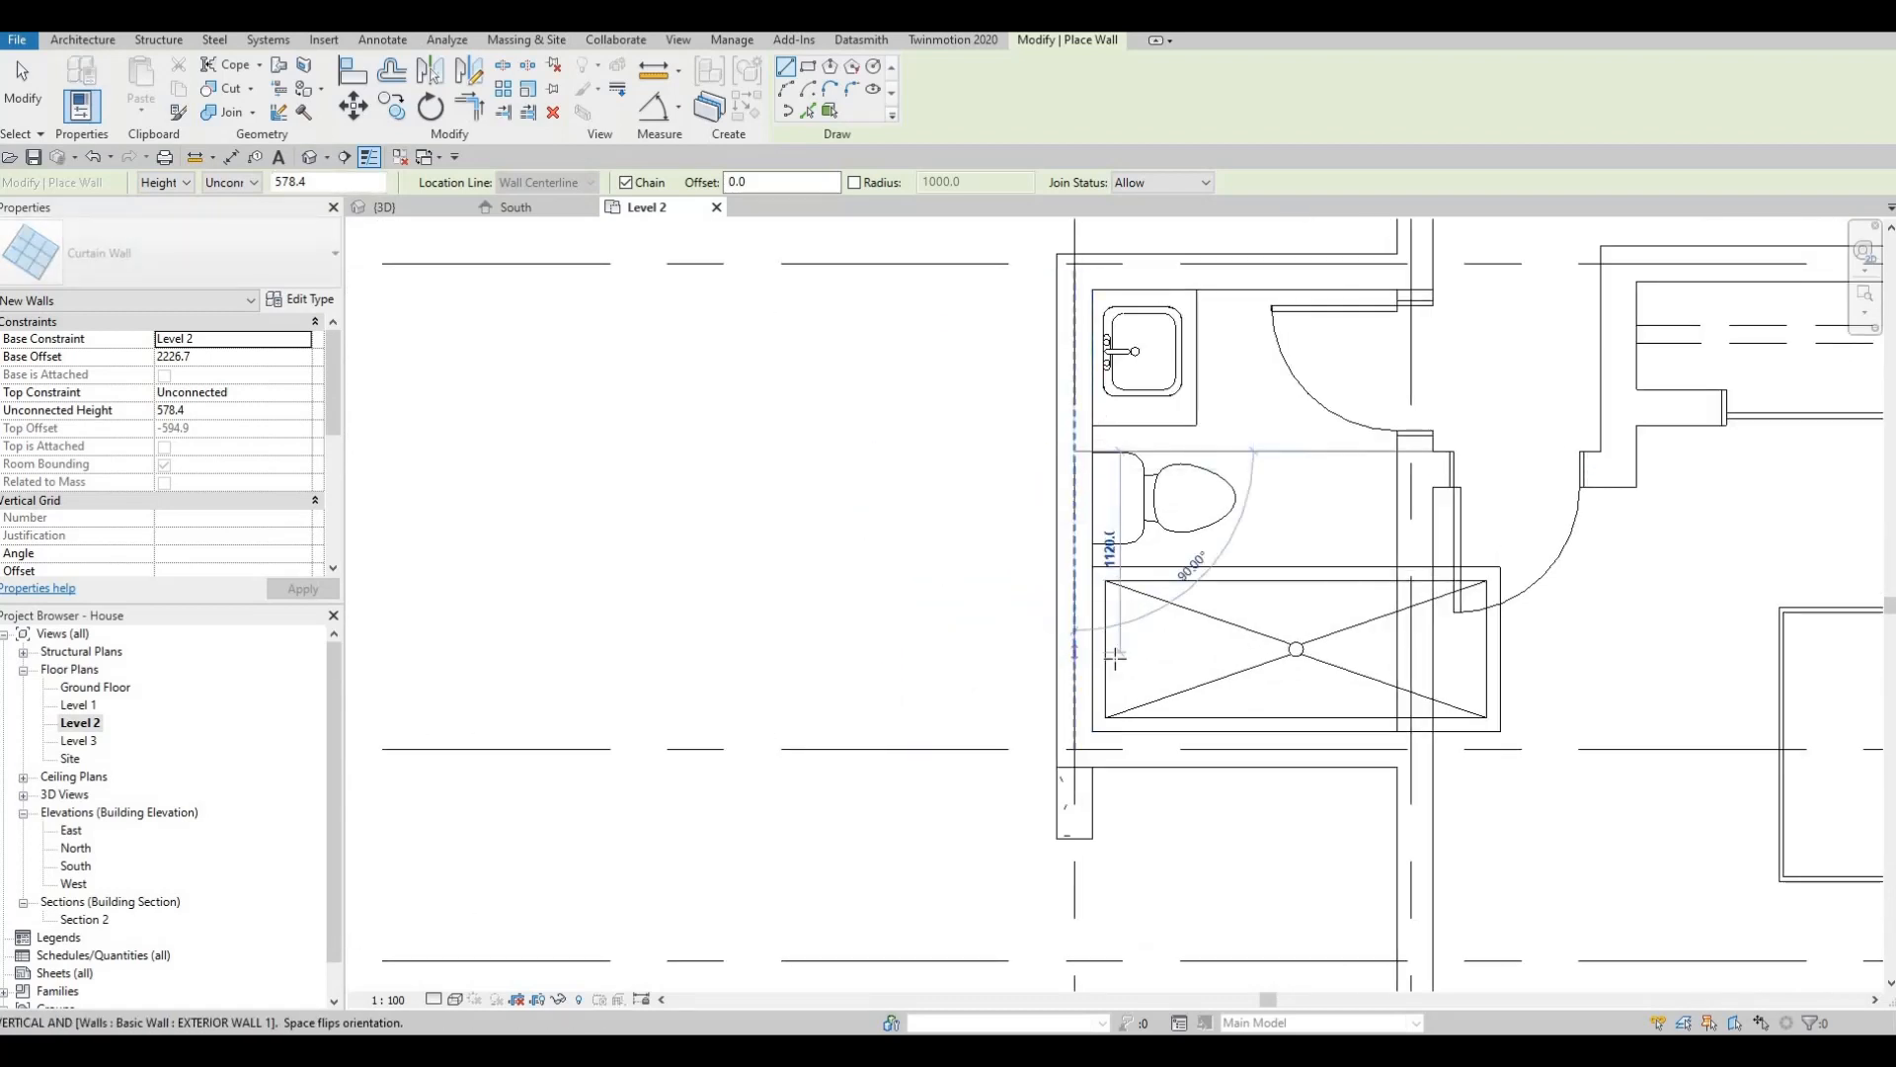
pyautogui.click(1114, 656)
pyautogui.press('Escape')
pyautogui.press('Escape')
pyautogui.press('Escape')
pyautogui.scroll(-1, 589, 566)
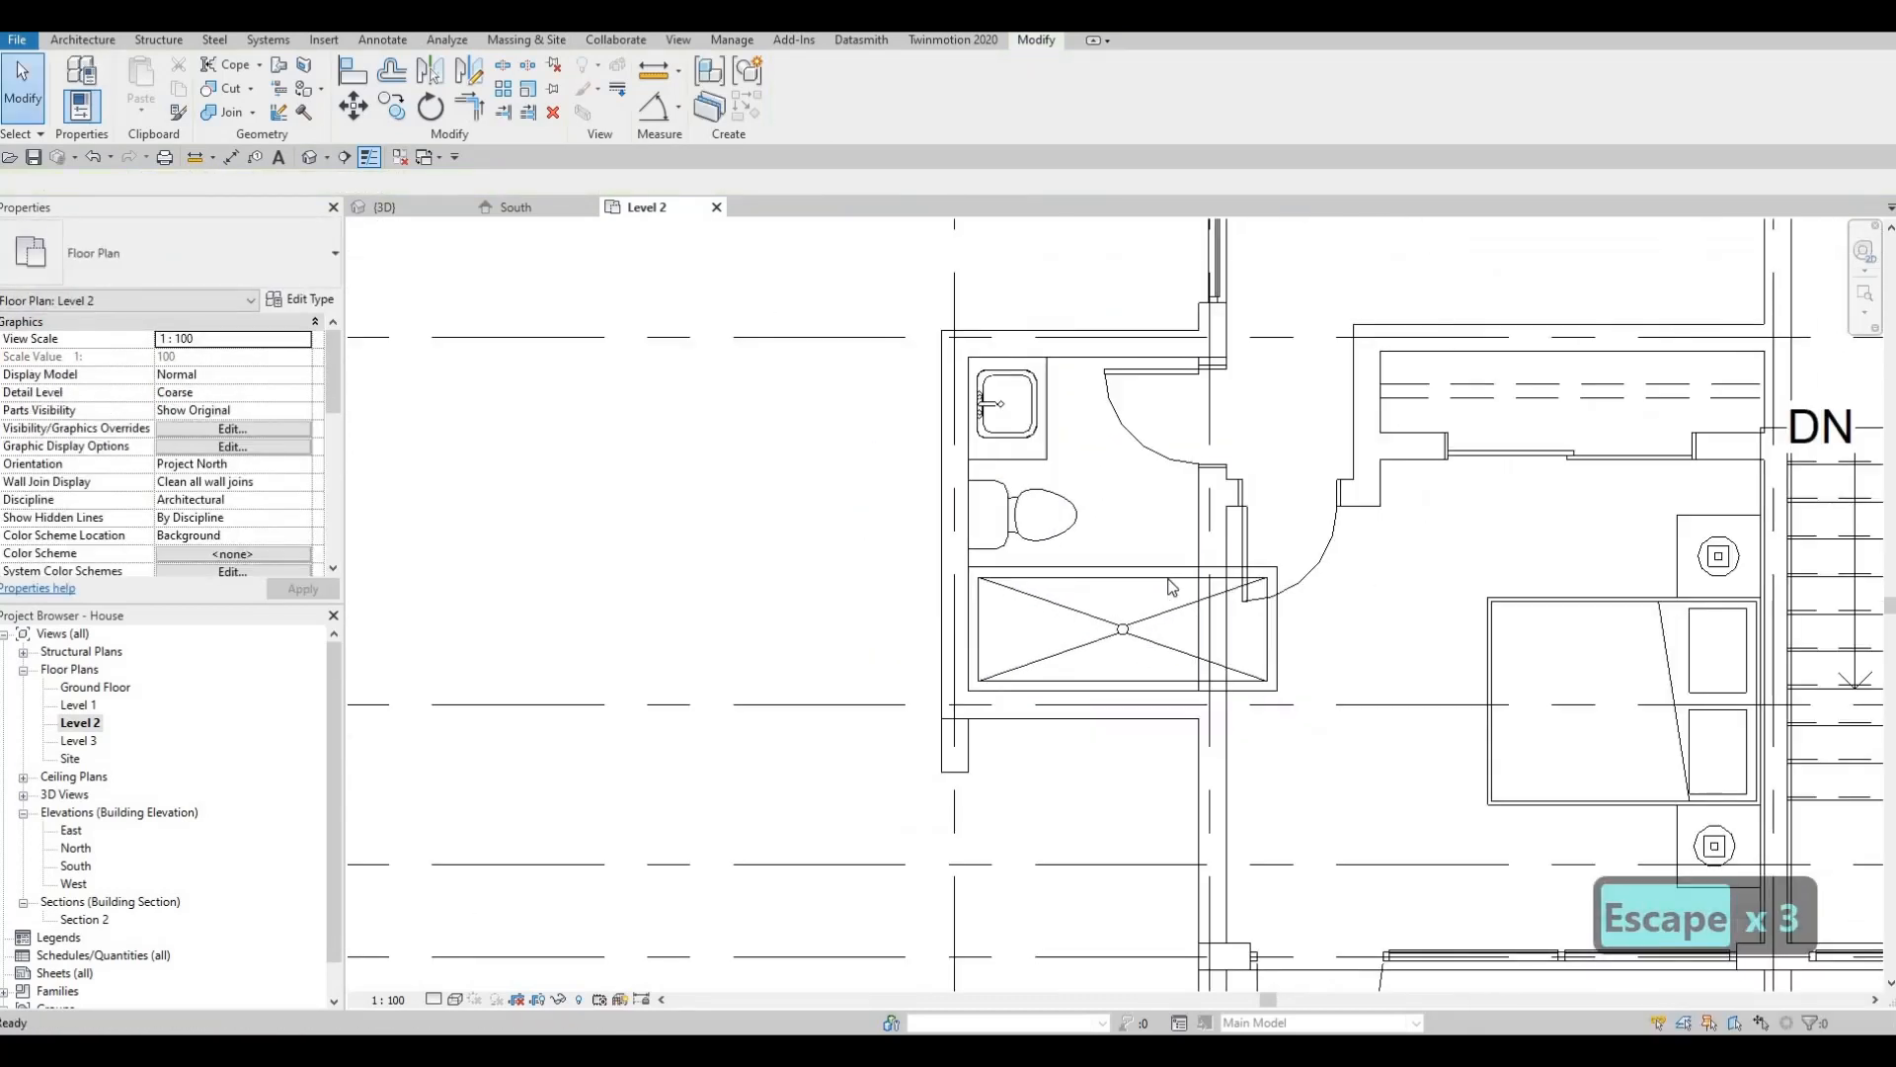
pyautogui.press('Escape')
# Duplicate the Level 2 bathroom's shower stall type as M_Shower Stall-2D 3 and set its width to 1700.
pyautogui.click(1172, 587)
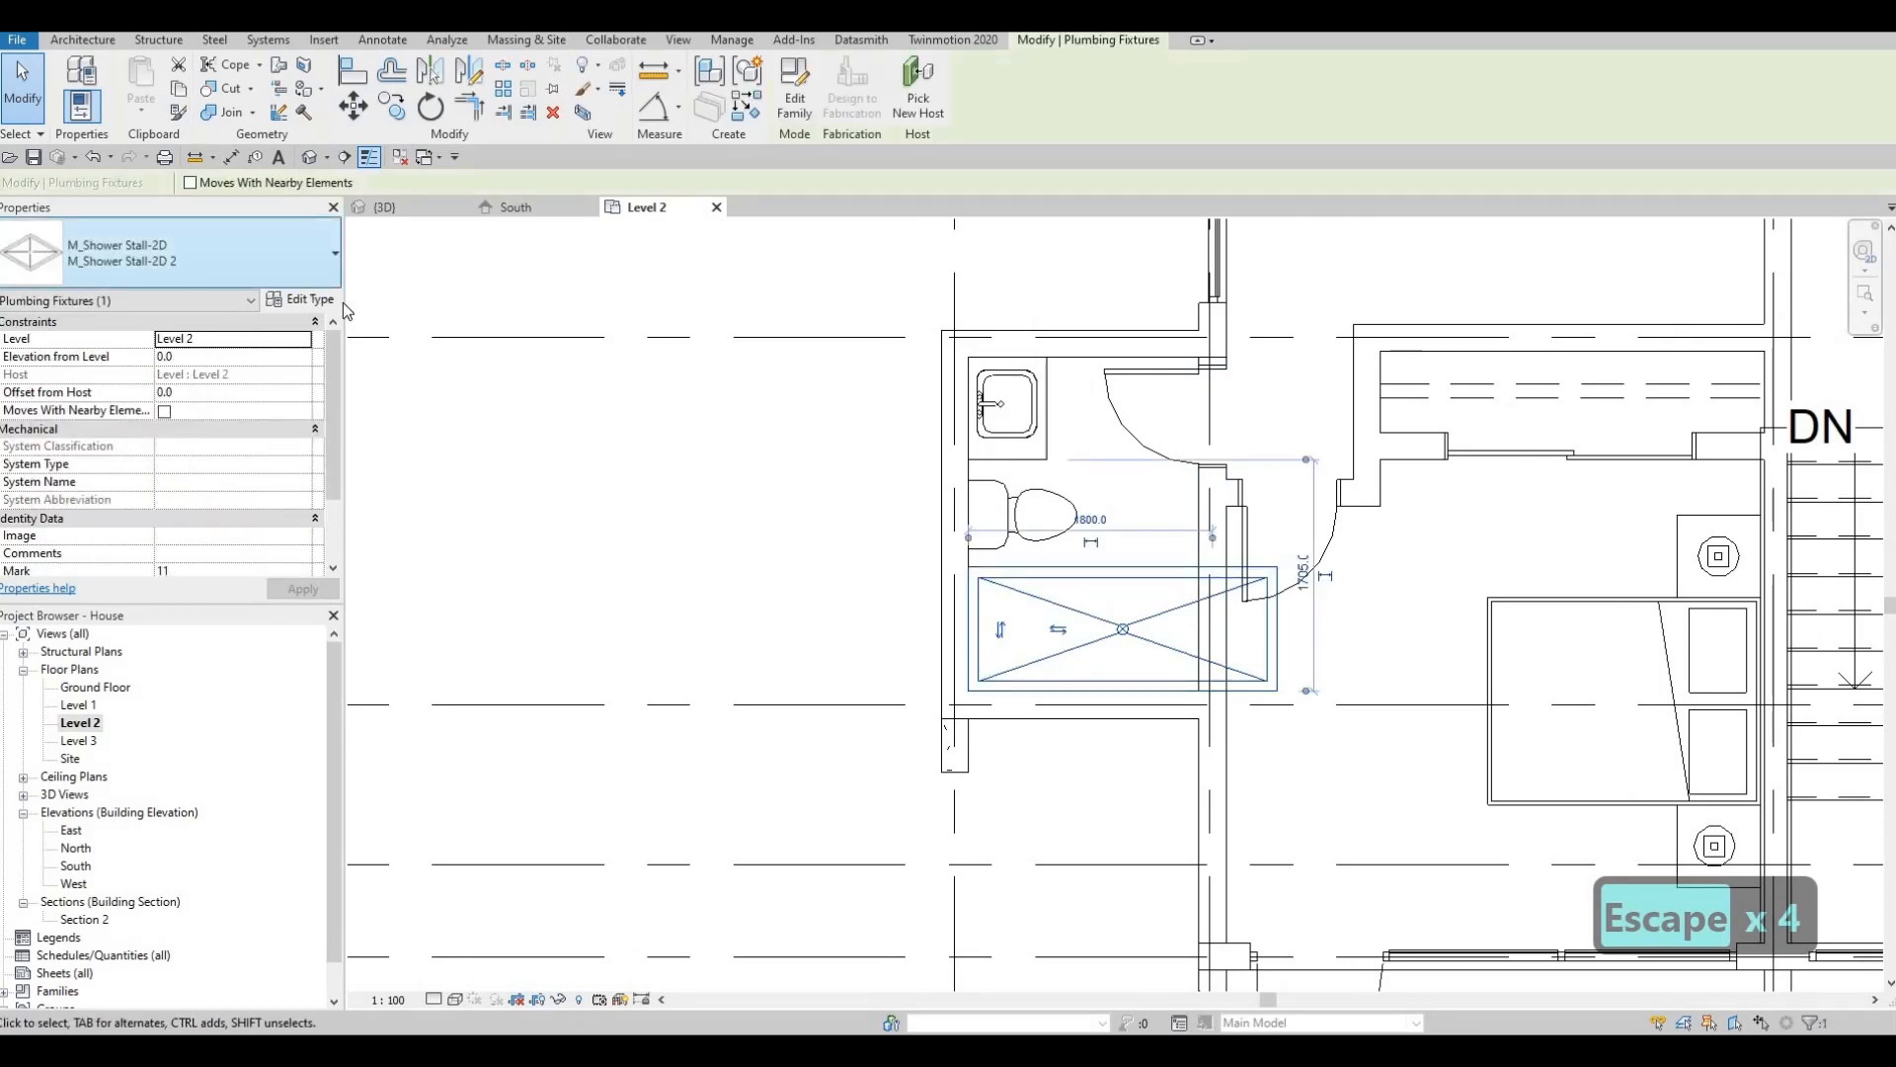
pyautogui.click(301, 299)
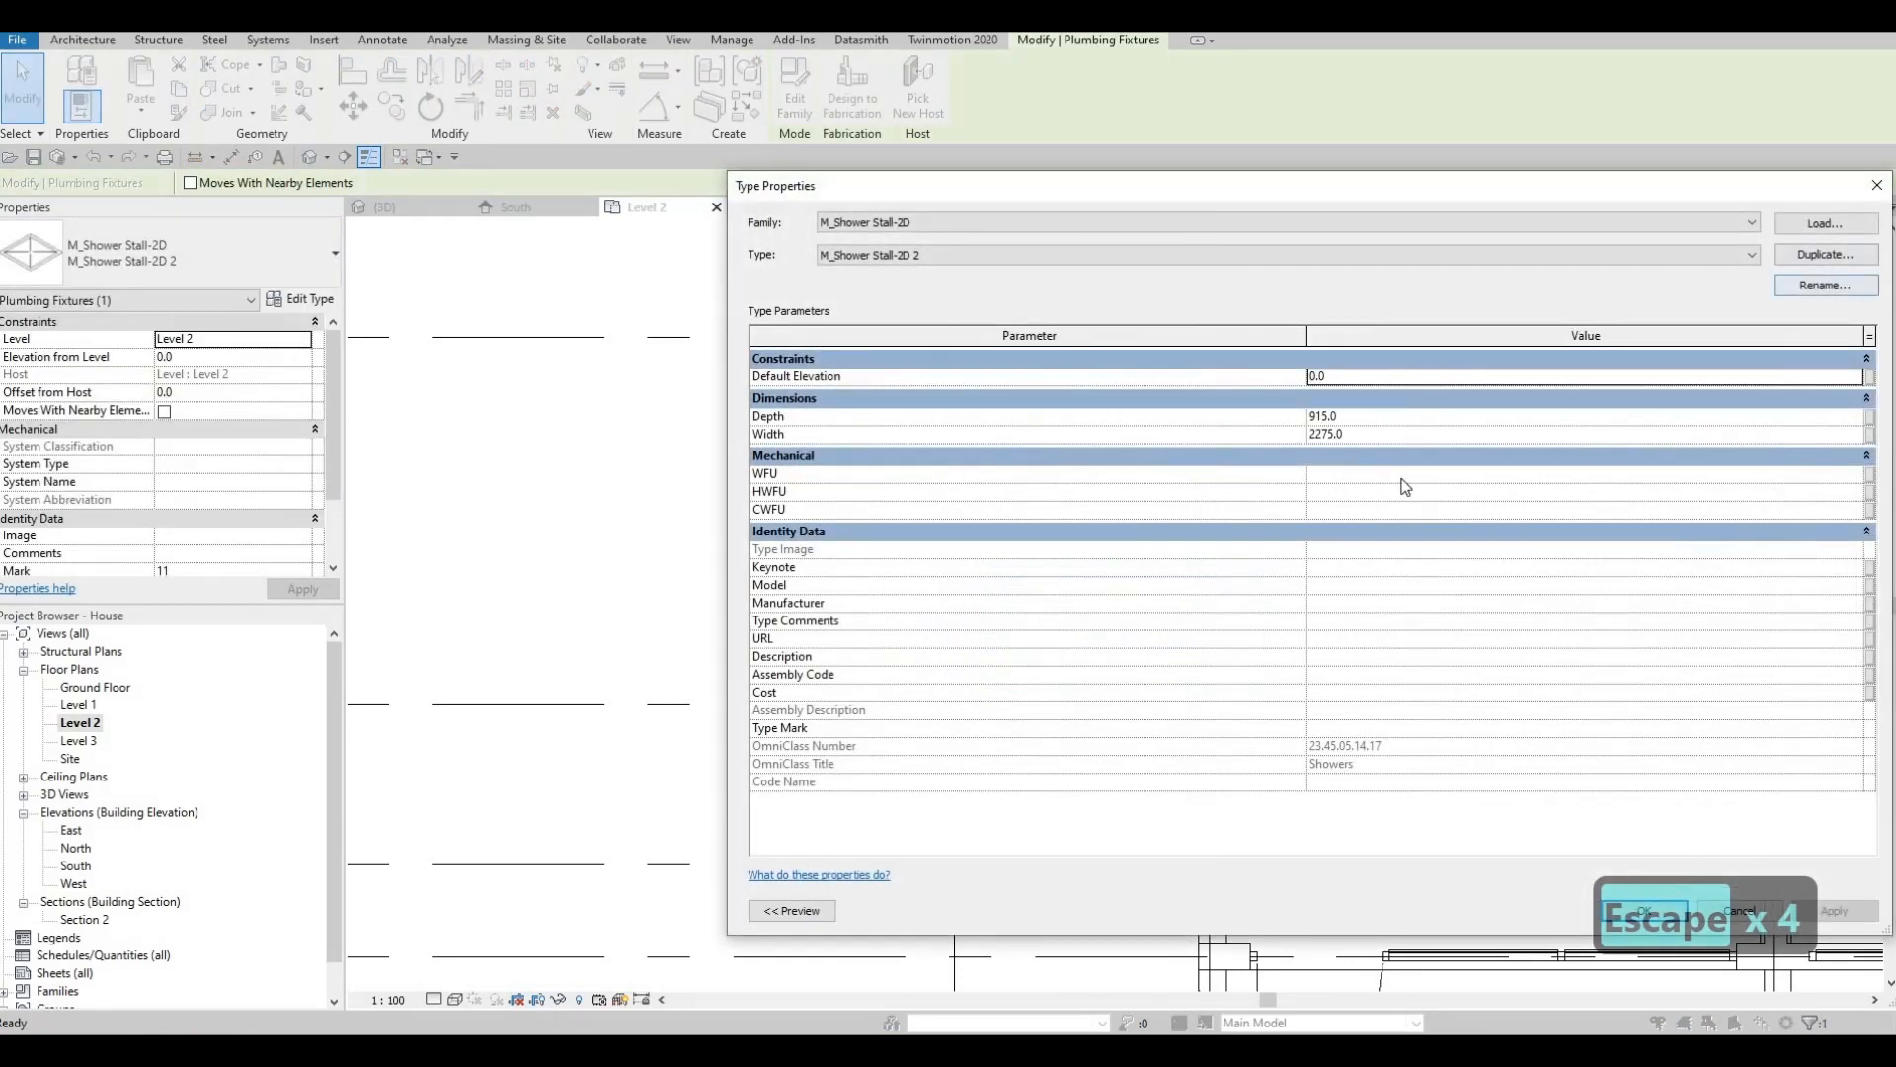
pyautogui.click(1332, 607)
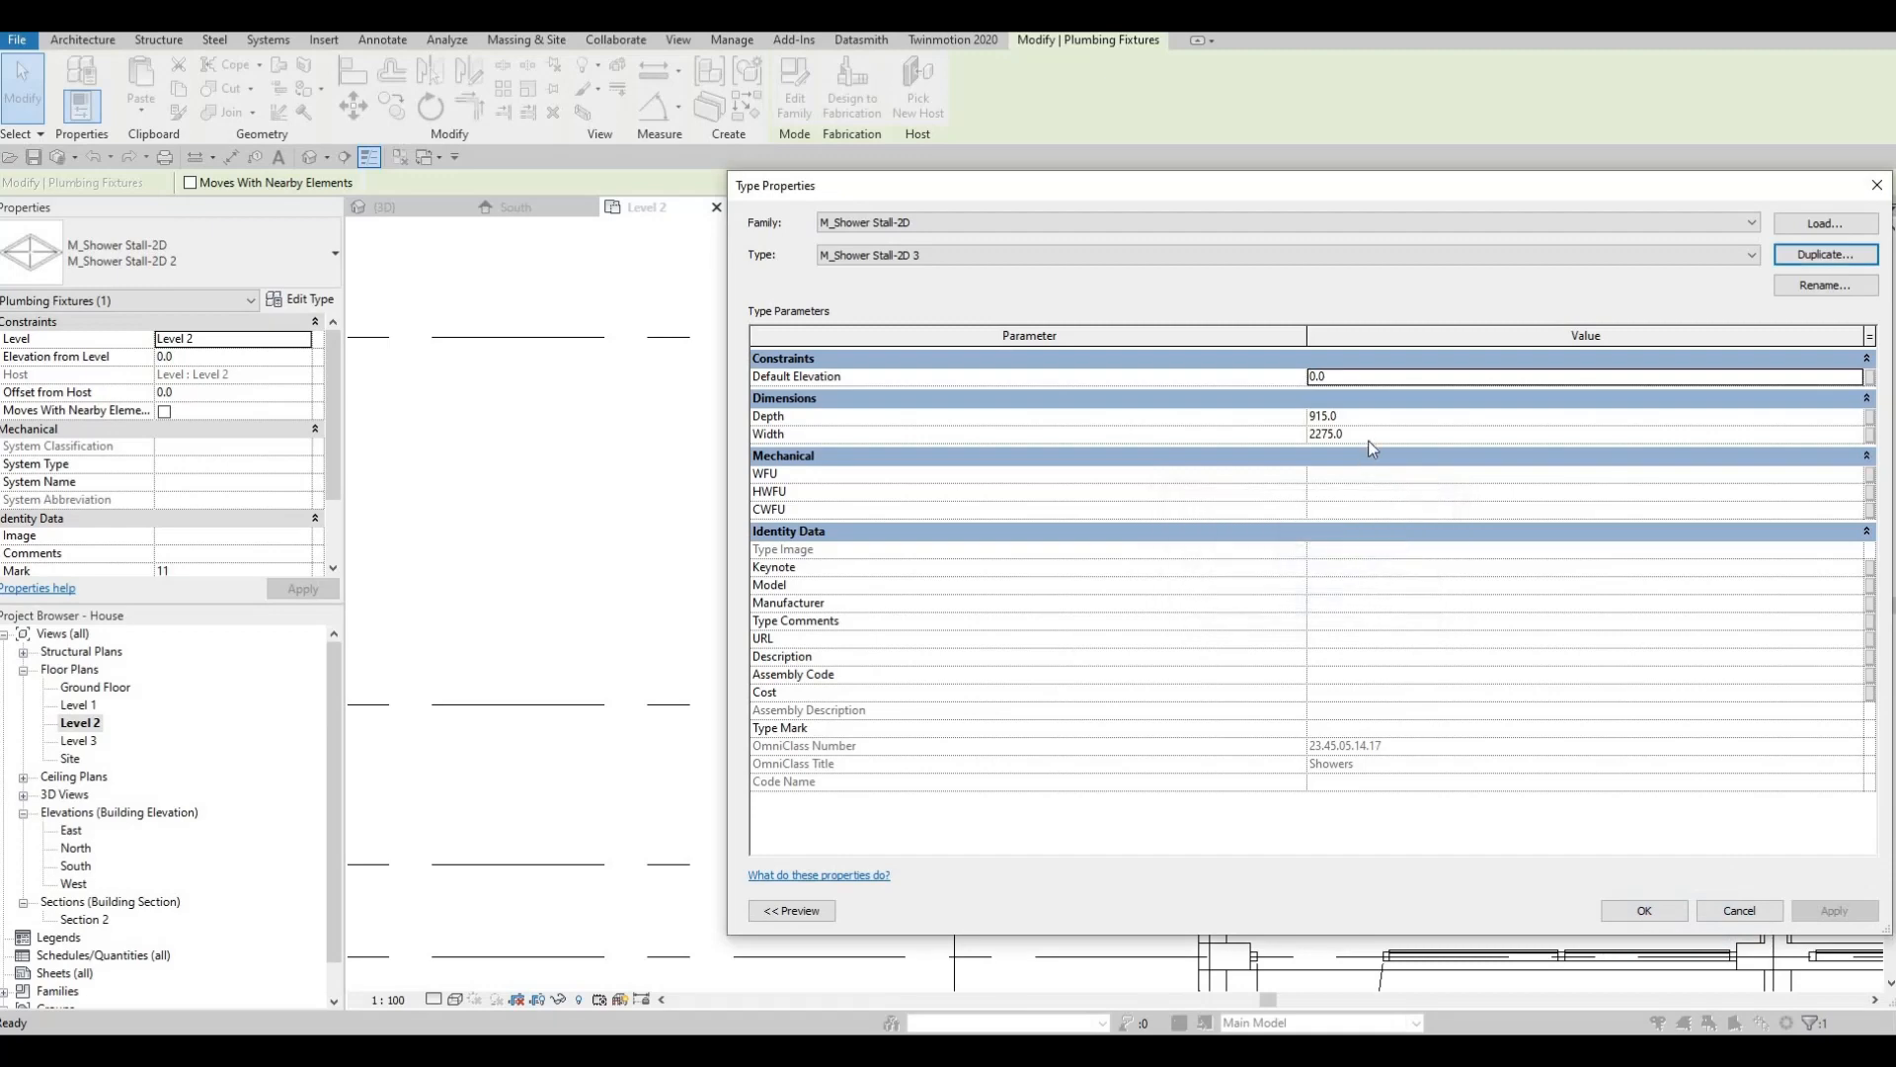
pyautogui.click(1370, 440)
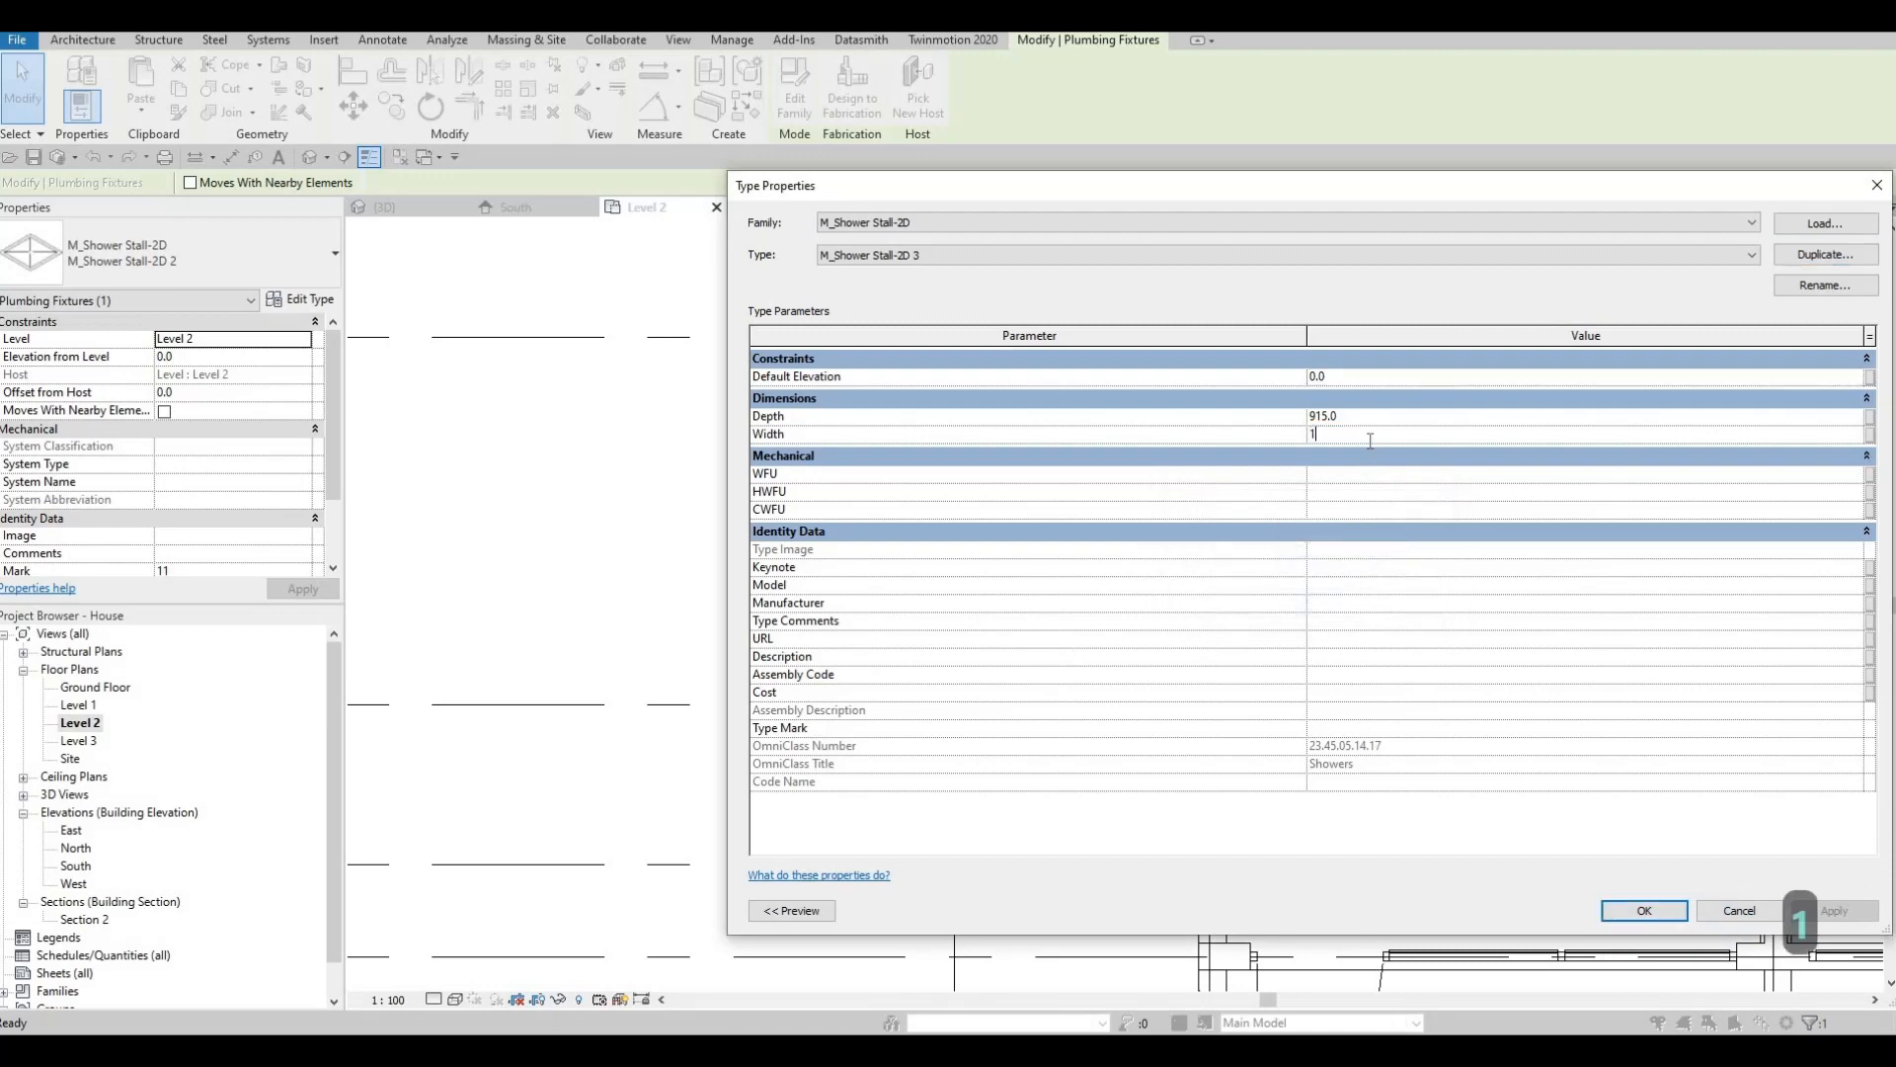
pyautogui.write('1700')
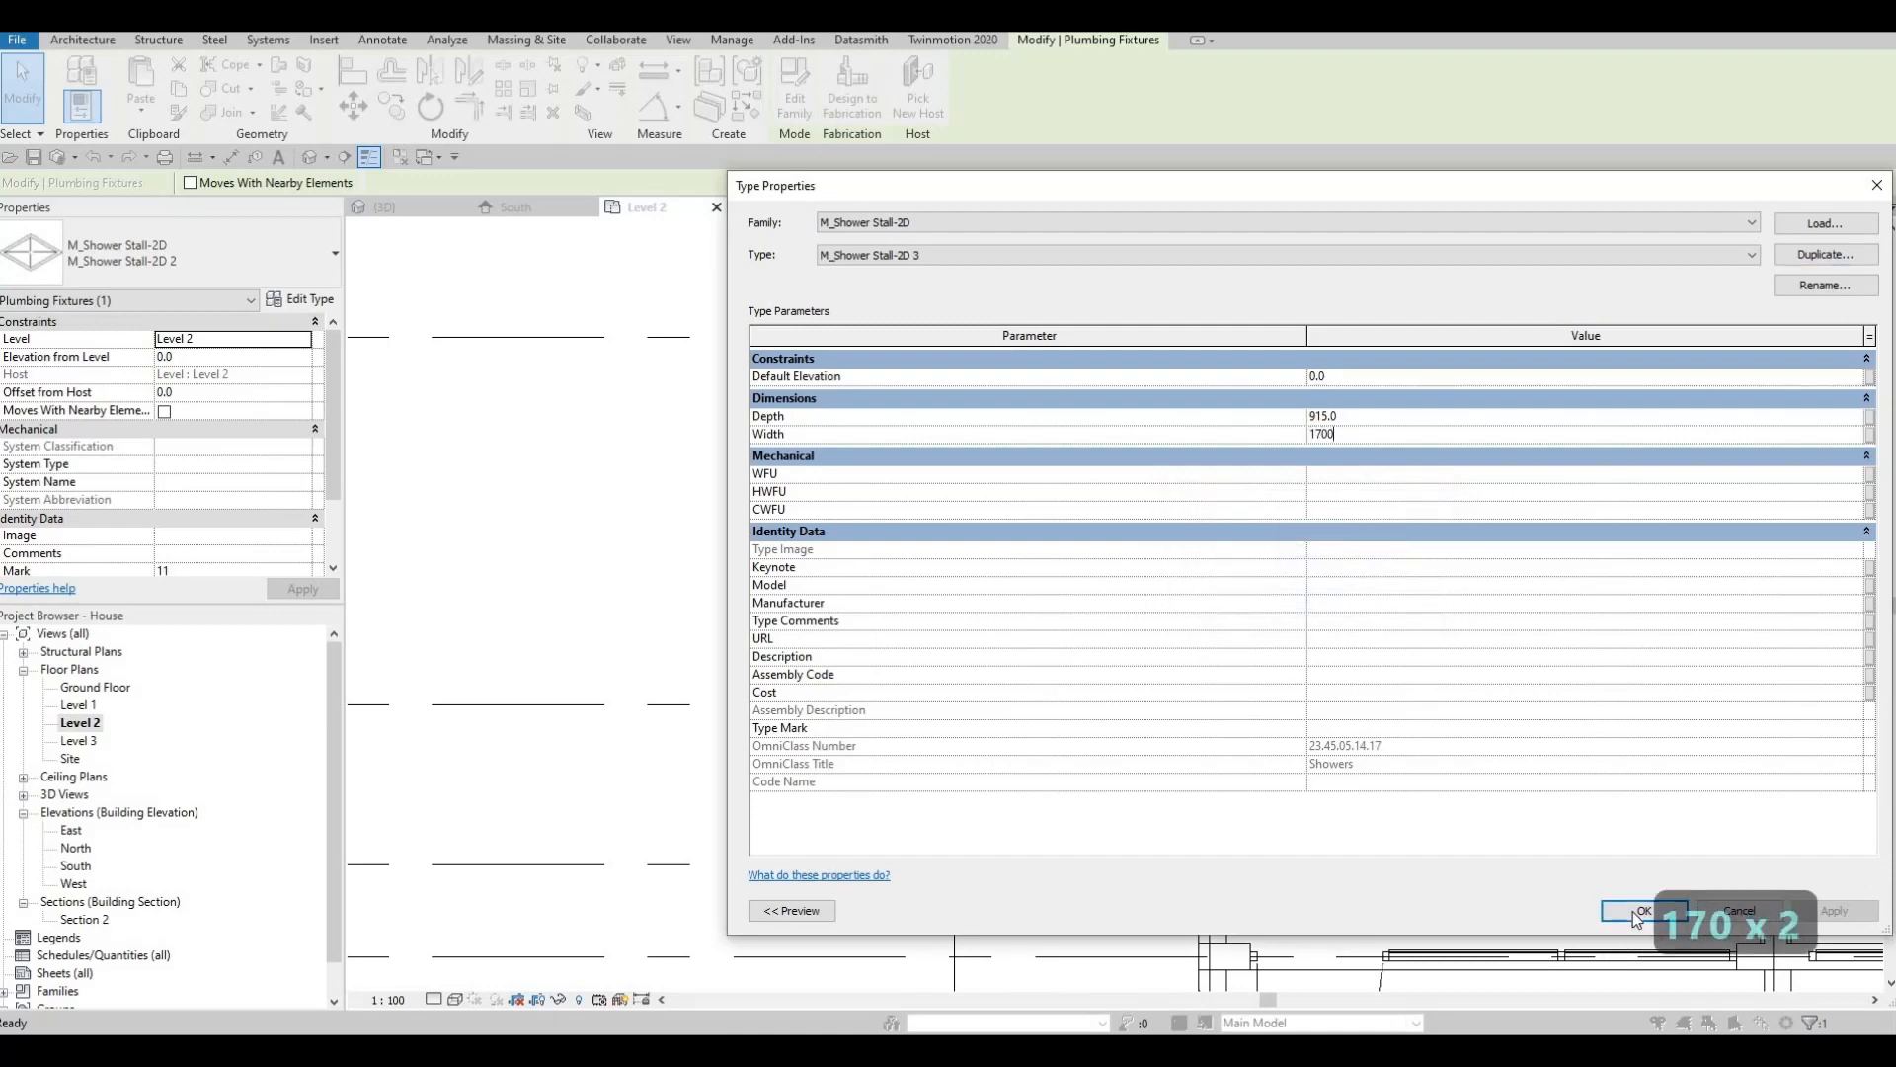
pyautogui.scroll(-2, 1128, 563)
pyautogui.press('Escape')
pyautogui.moveTo(1168, 721); pyautogui.dragTo(1120, 658, button='middle')
pyautogui.scroll(-2, 1120, 658)
pyautogui.moveTo(619, 306); pyautogui.dragTo(601, 333, button='middle')
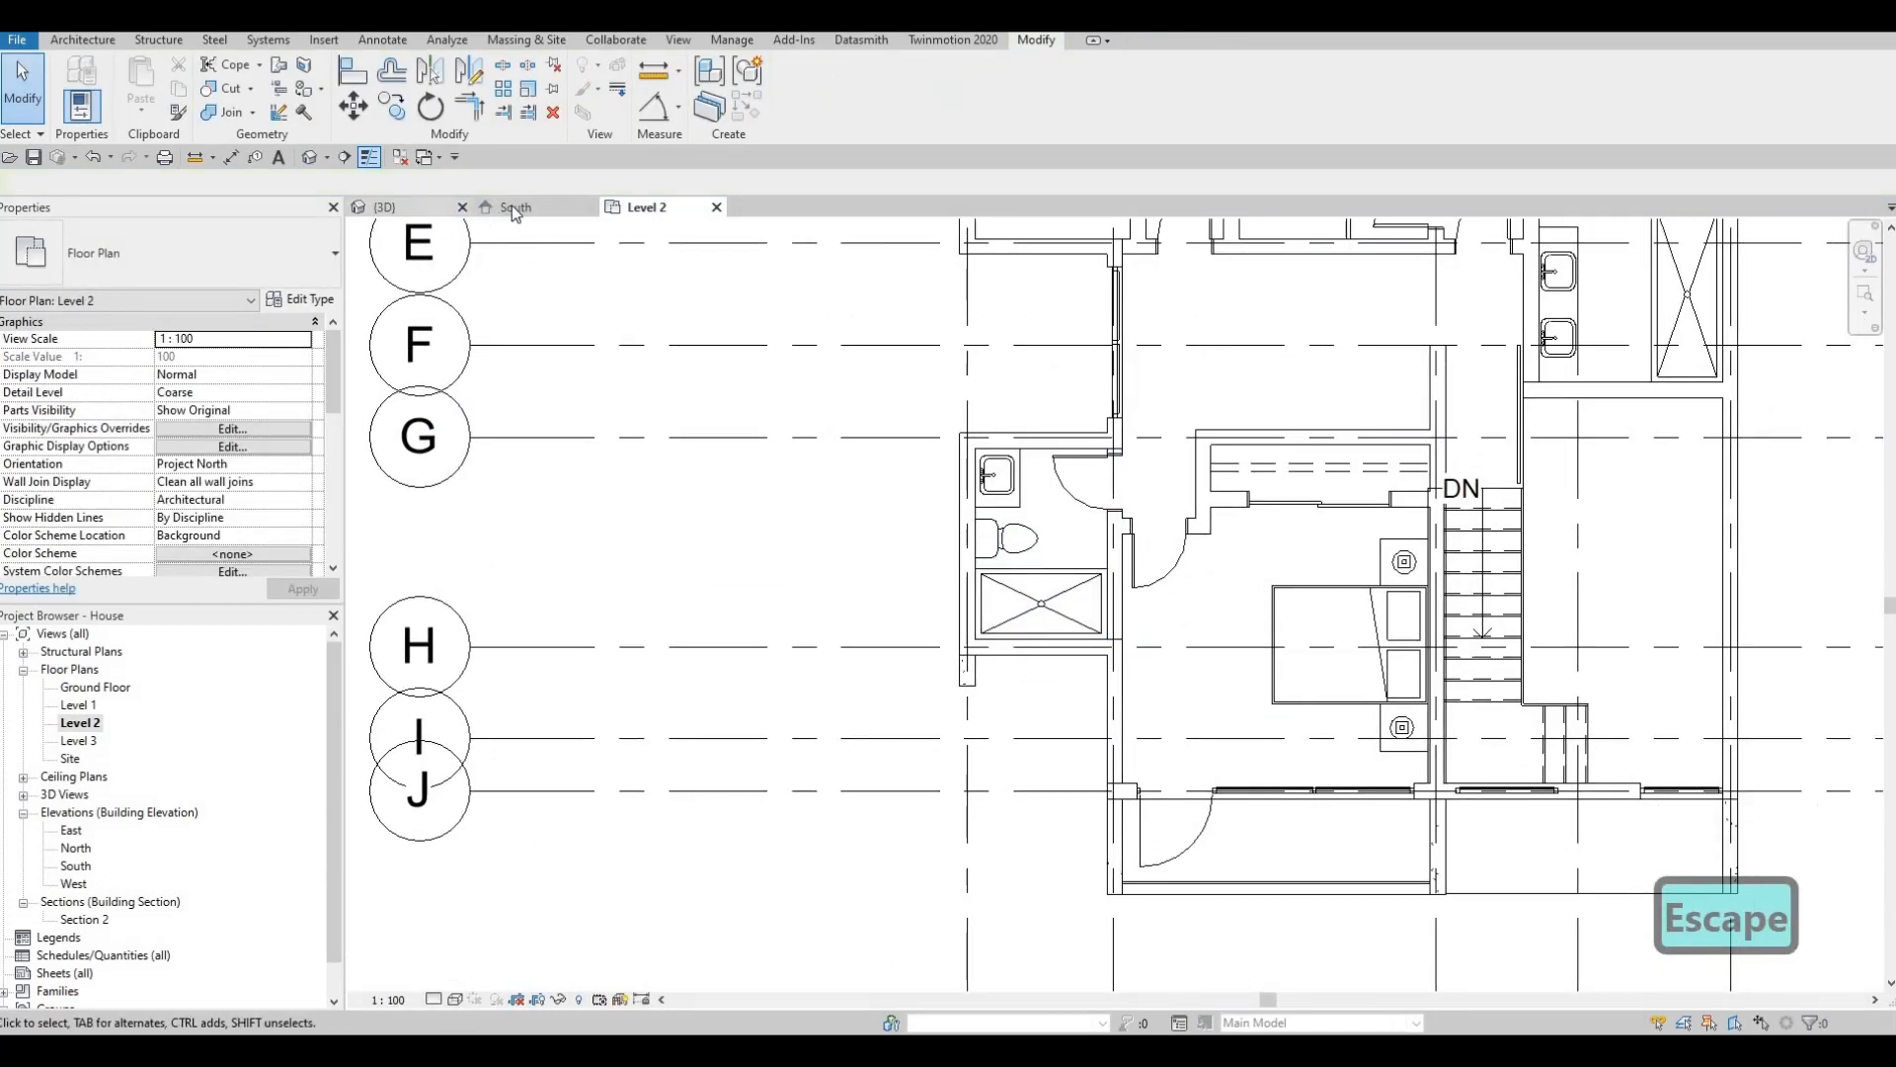
pyautogui.moveTo(1001, 555); pyautogui.dragTo(1034, 541, button='middle')
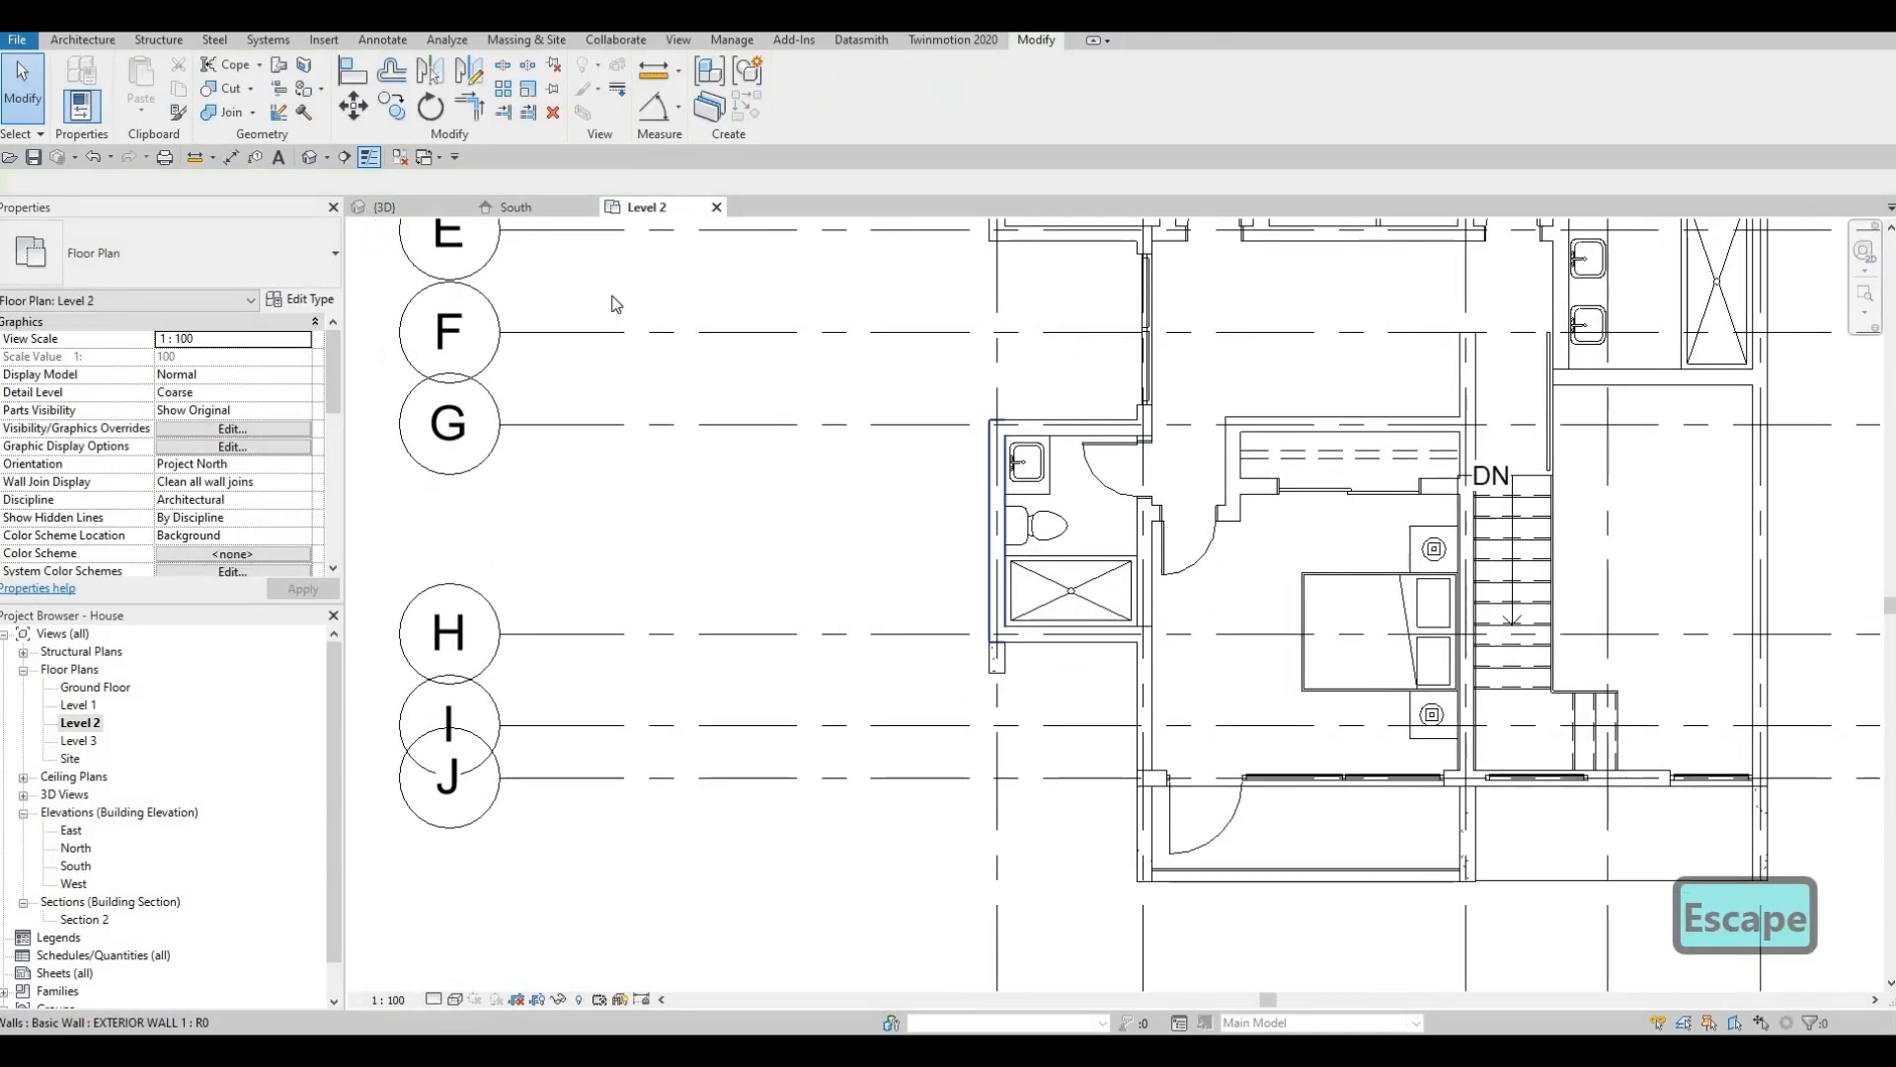
pyautogui.moveTo(611, 294); pyautogui.dragTo(605, 301, button='middle')
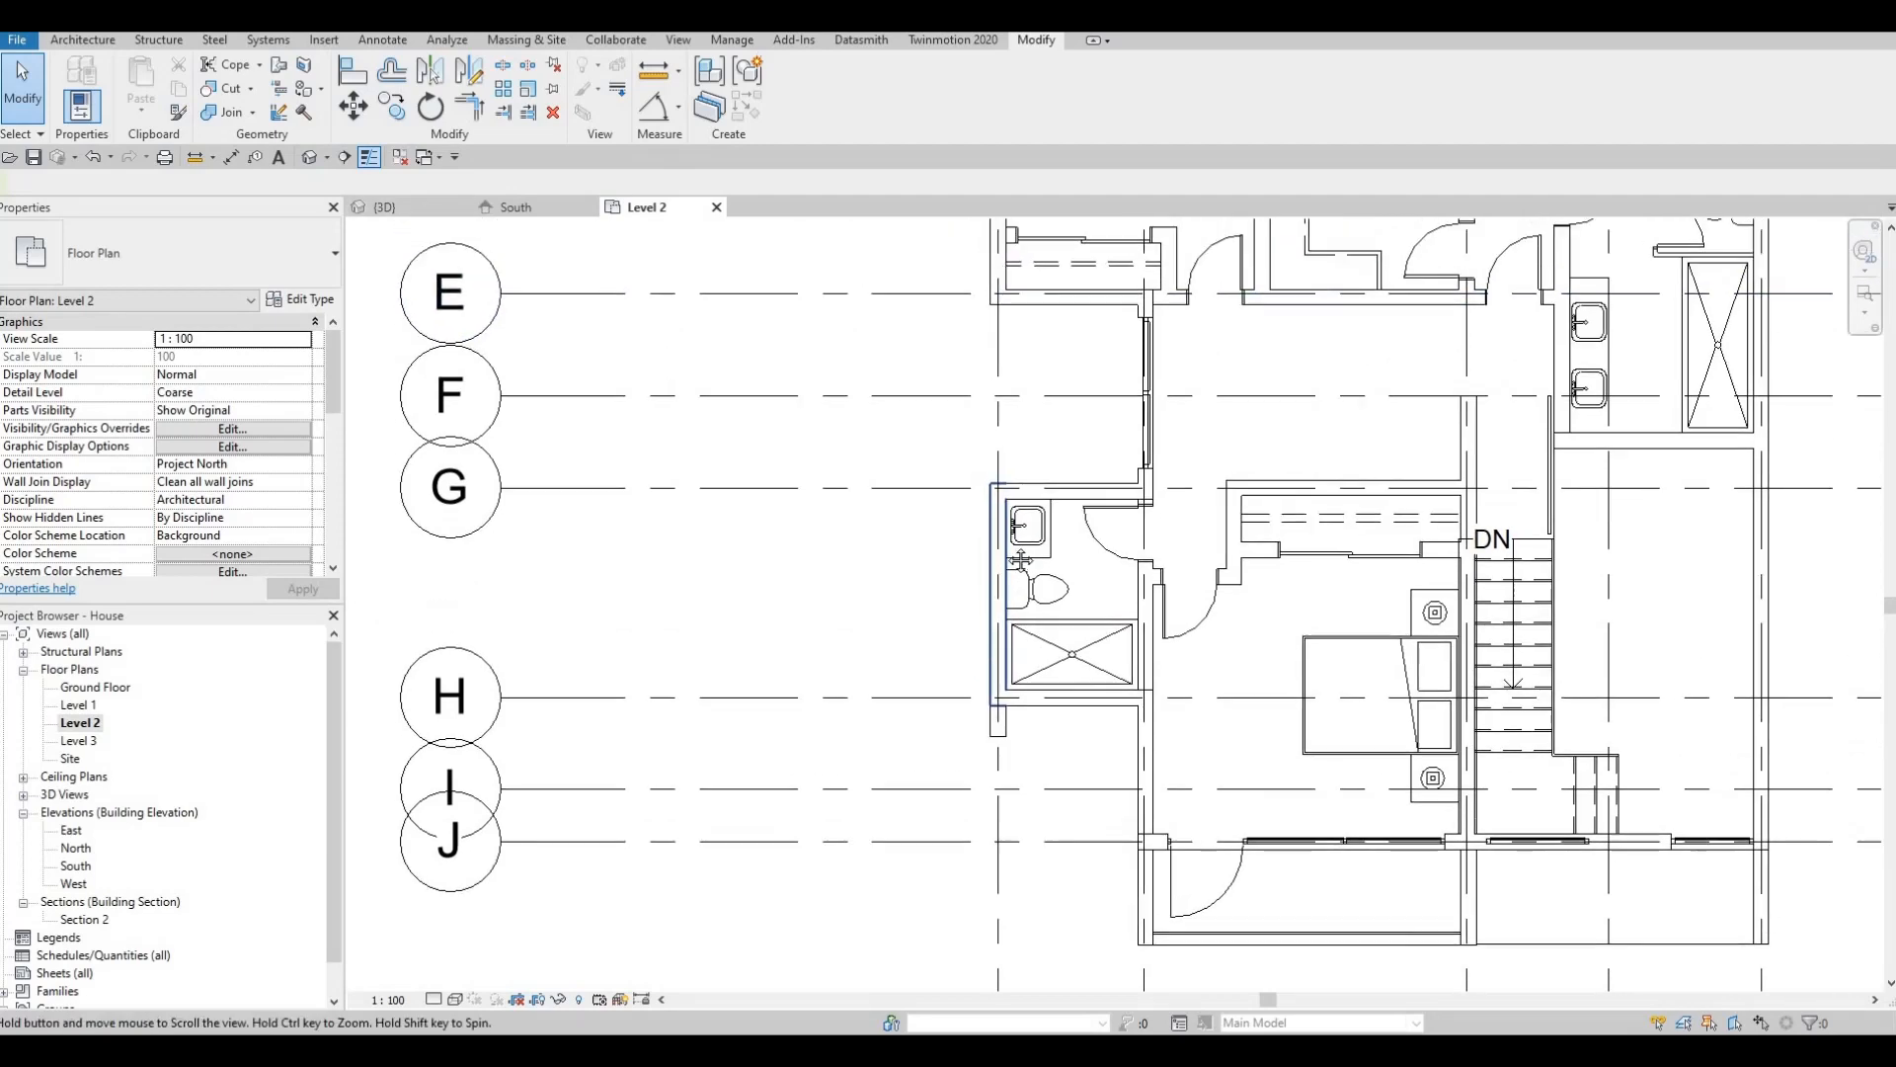
pyautogui.scroll(-3, 1027, 565)
# In the 3D view, cut the bathroom's Level 2 exterior side wall with the new curtain wall.
pyautogui.hotkey('ctrl', 'Tab')
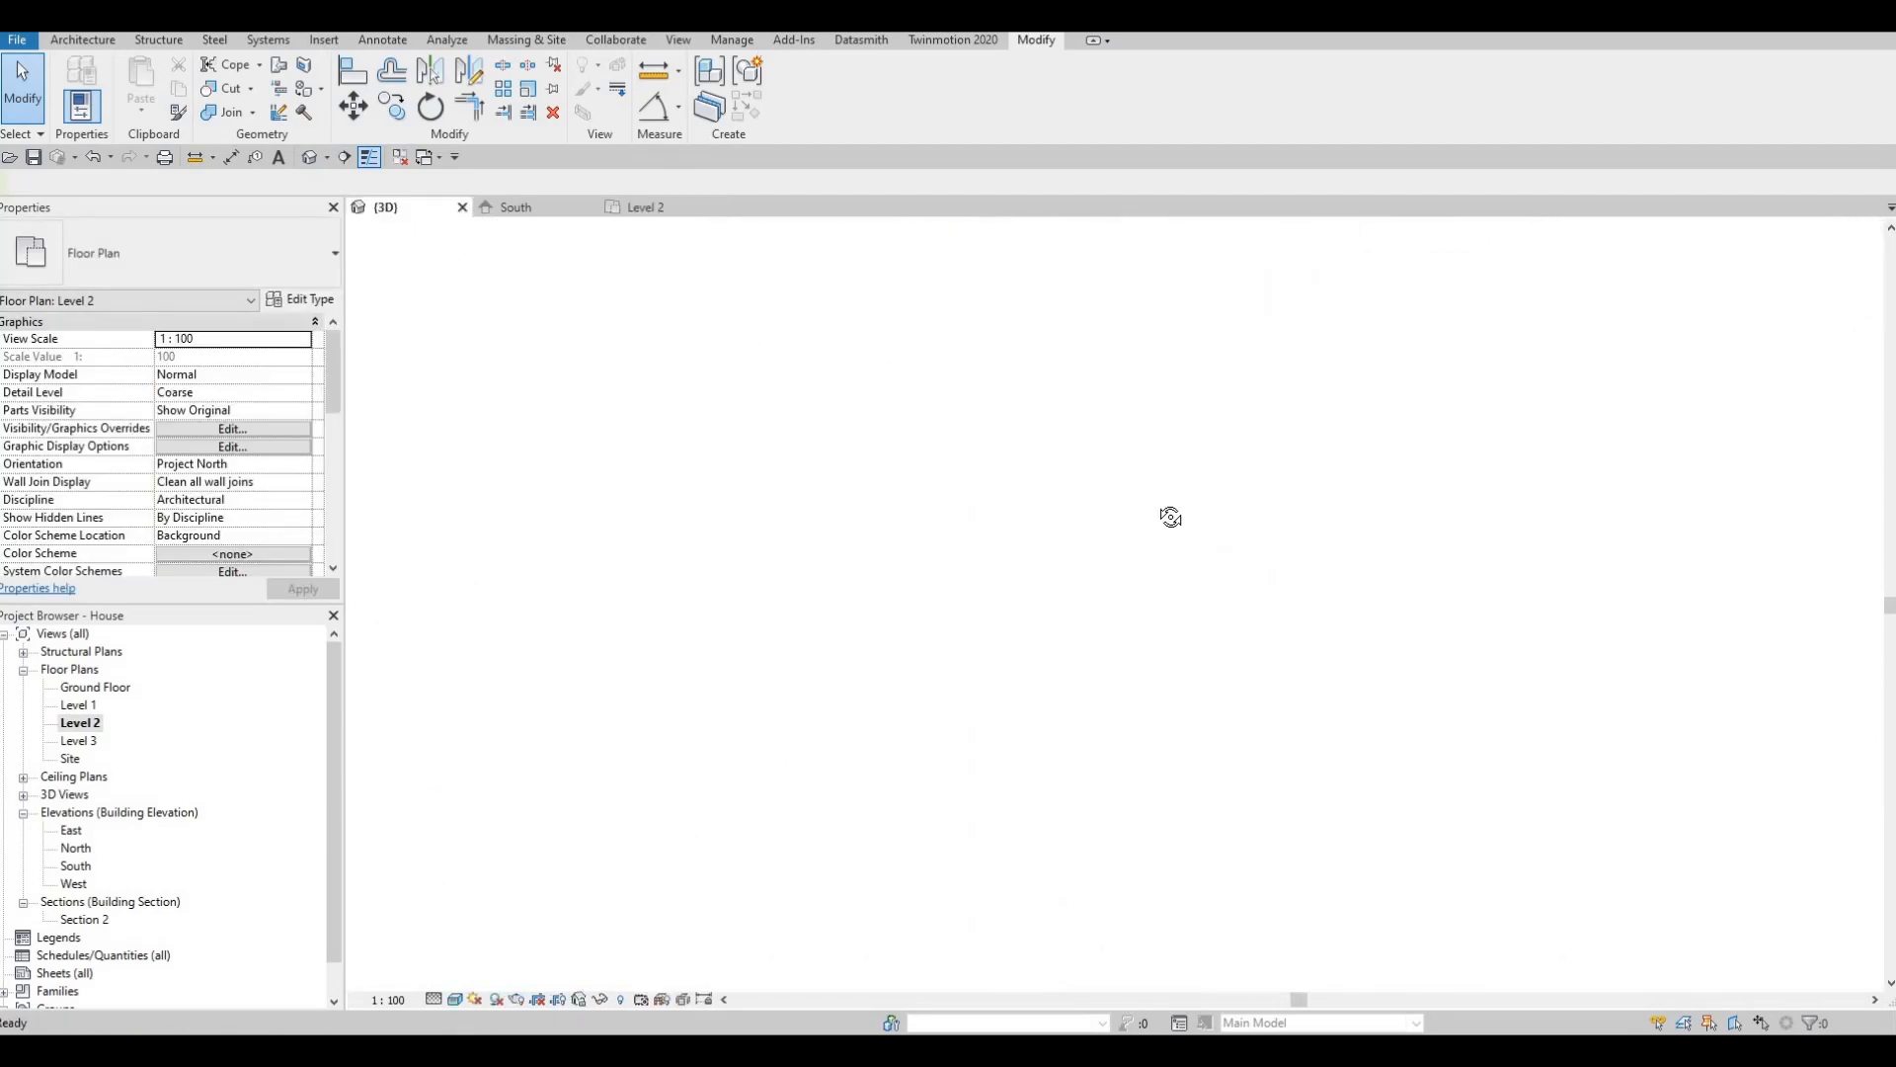
pyautogui.keyDown('shift'); pyautogui.moveTo(1172, 516); pyautogui.dragTo(1303, 538, button='middle'); pyautogui.keyUp('shift')
pyautogui.moveTo(988, 474); pyautogui.dragTo(1135, 555, button='middle')
pyautogui.moveTo(553, 345); pyautogui.dragTo(631, 373, button='middle')
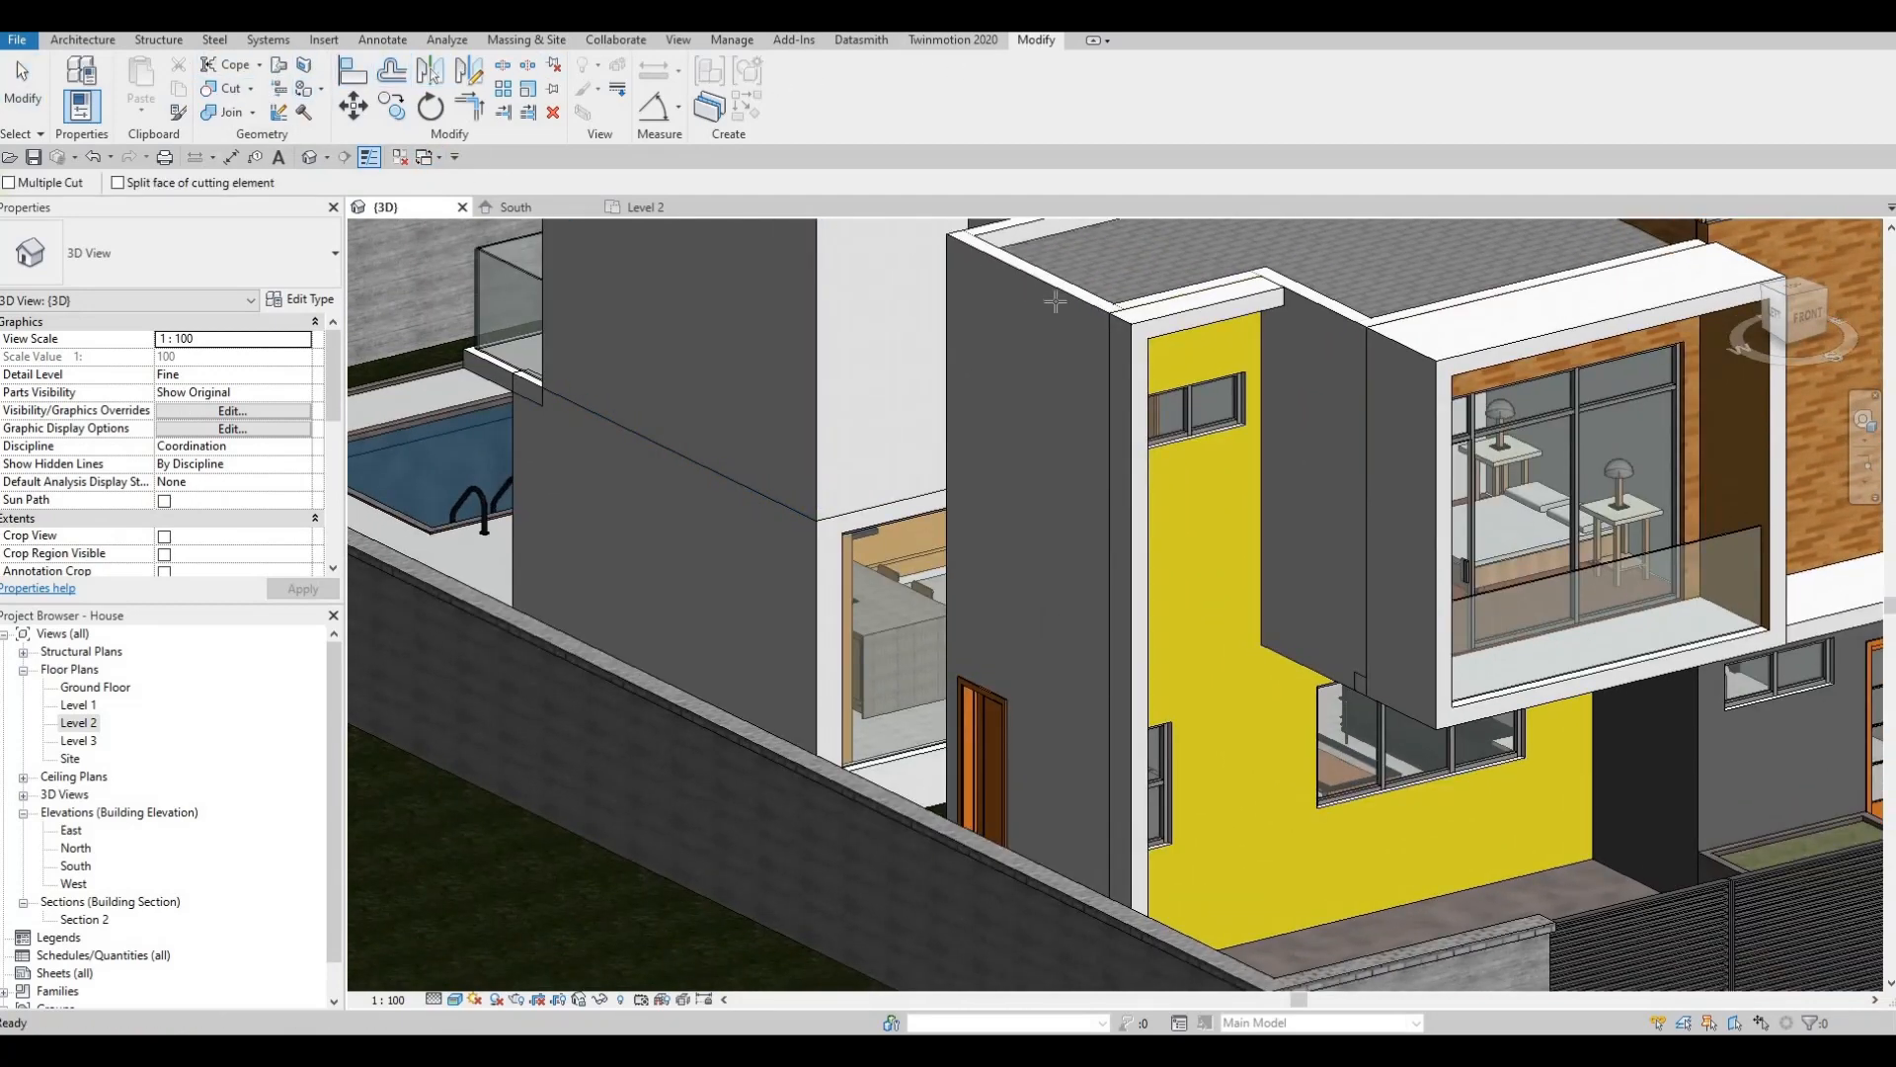
pyautogui.click(1057, 434)
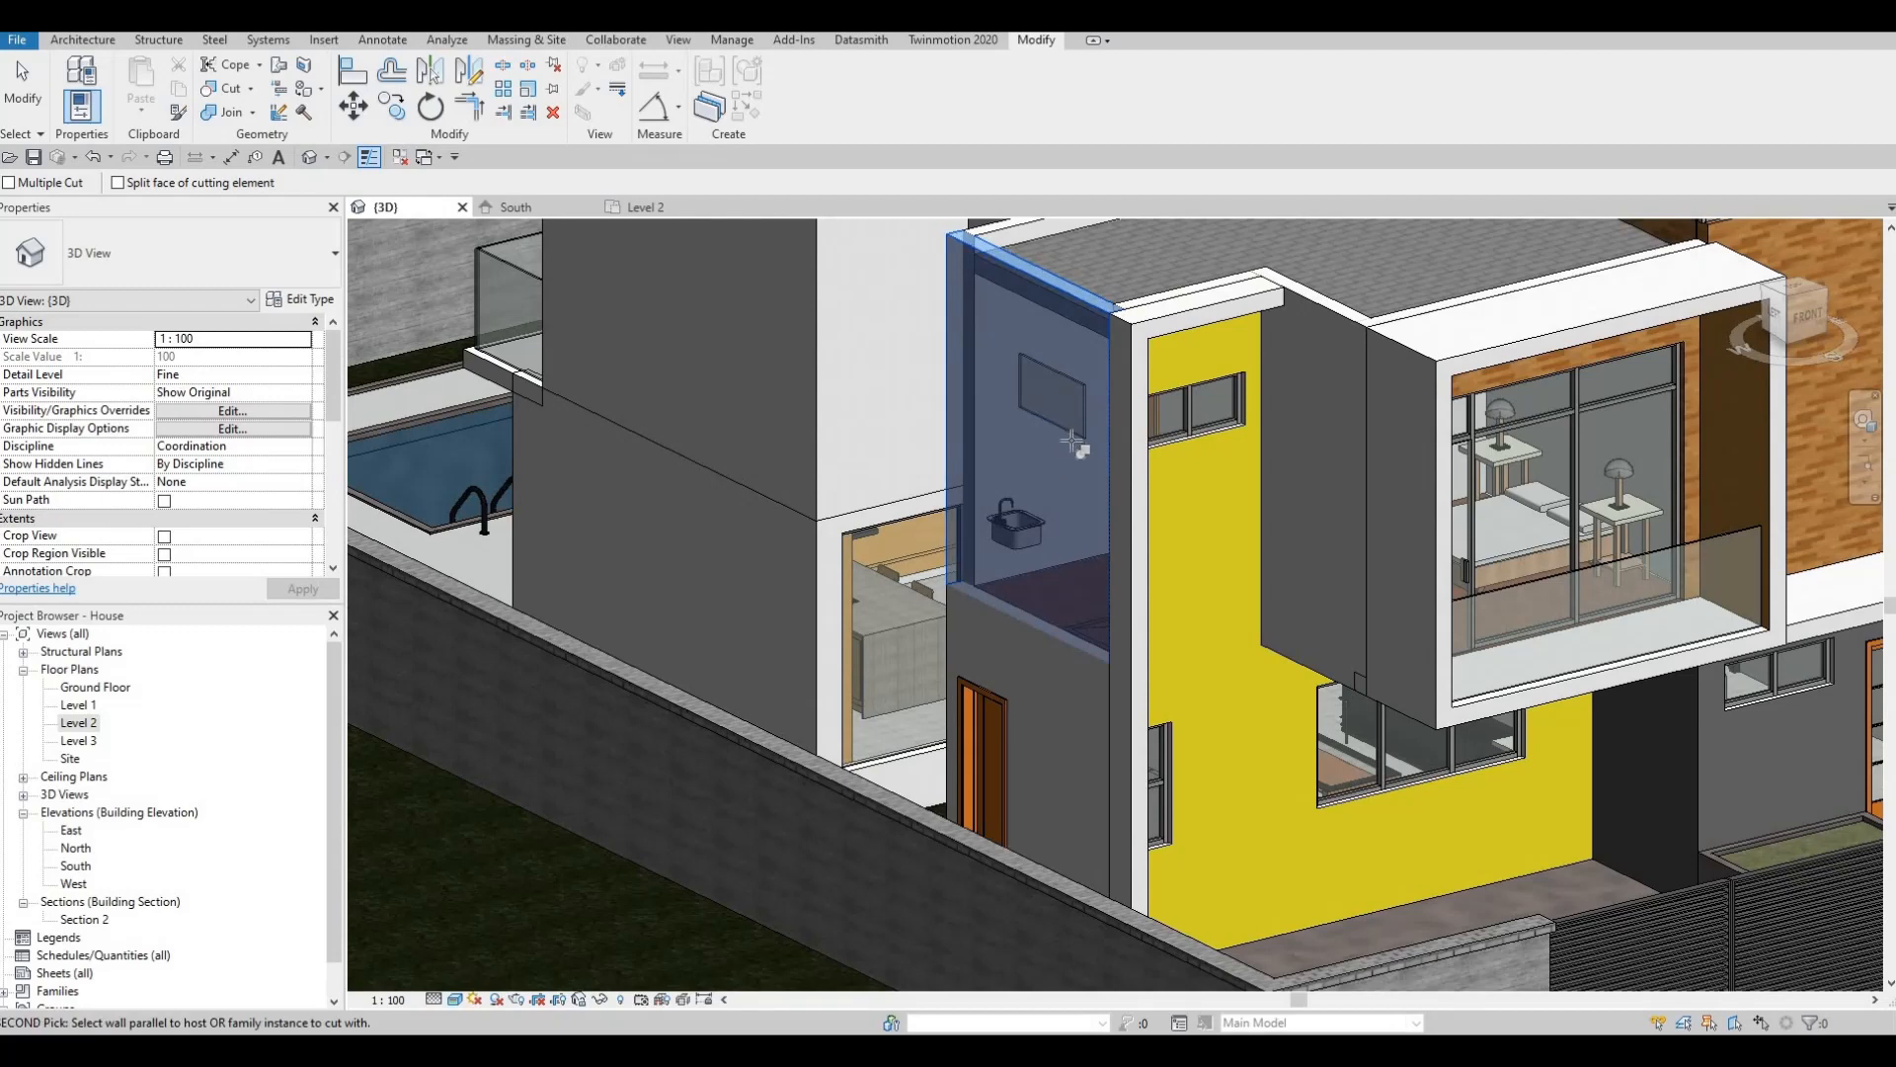
pyautogui.click(1110, 458)
pyautogui.press('Escape')
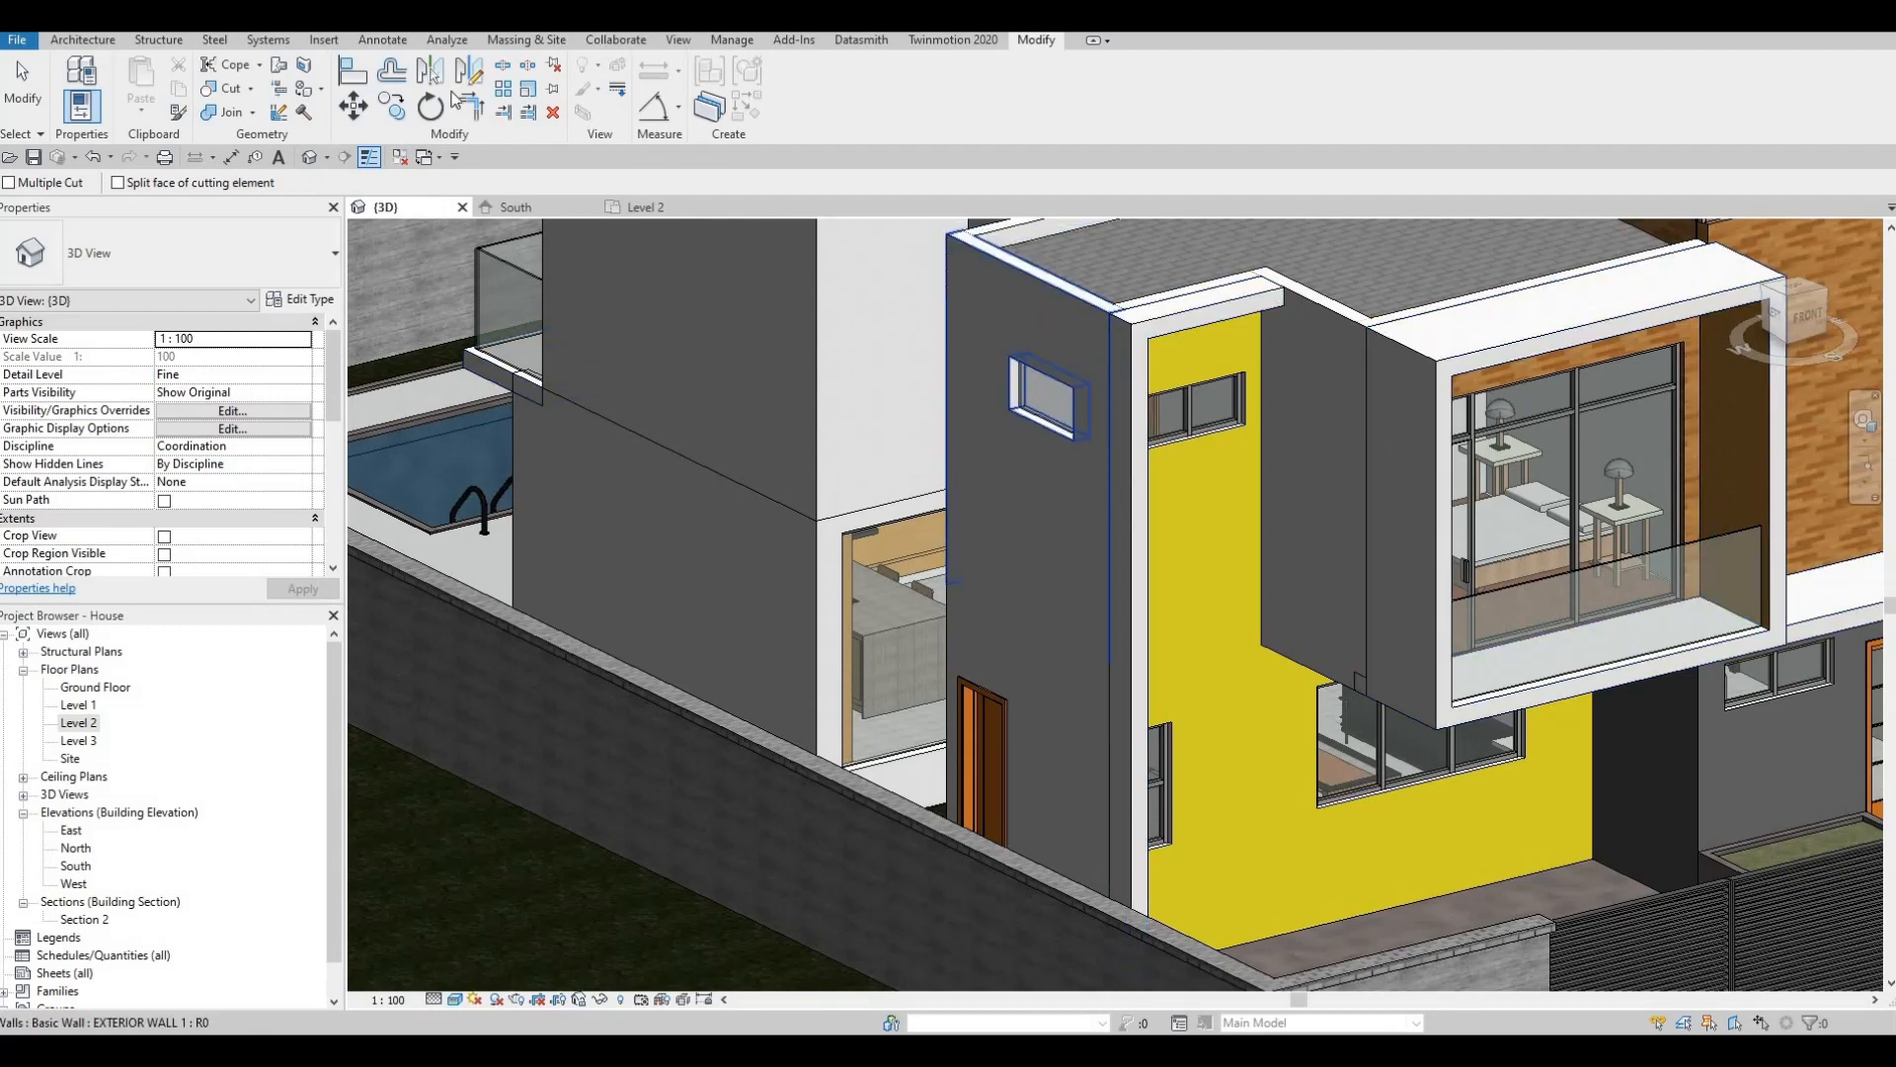
# Divide the new bathroom curtain wall with vertical curtain grid lines.
pyautogui.click(89, 39)
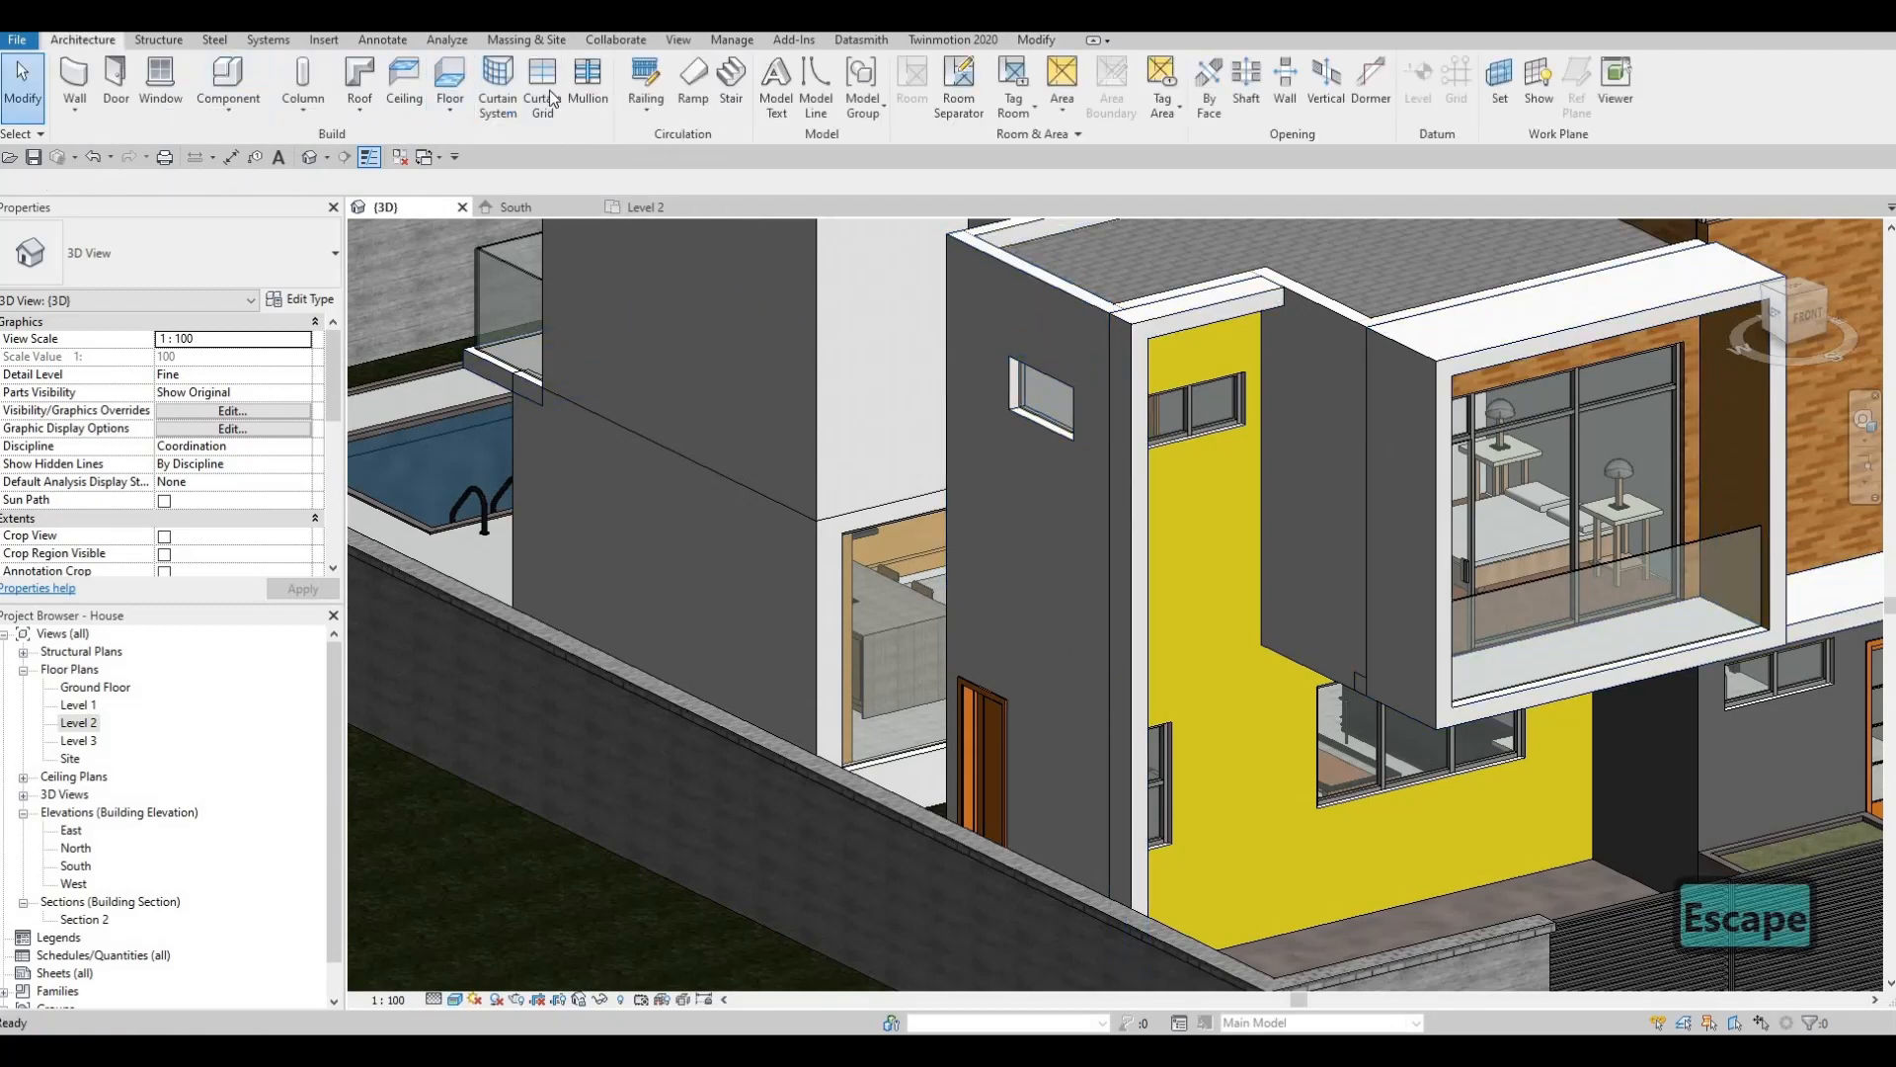
pyautogui.click(542, 87)
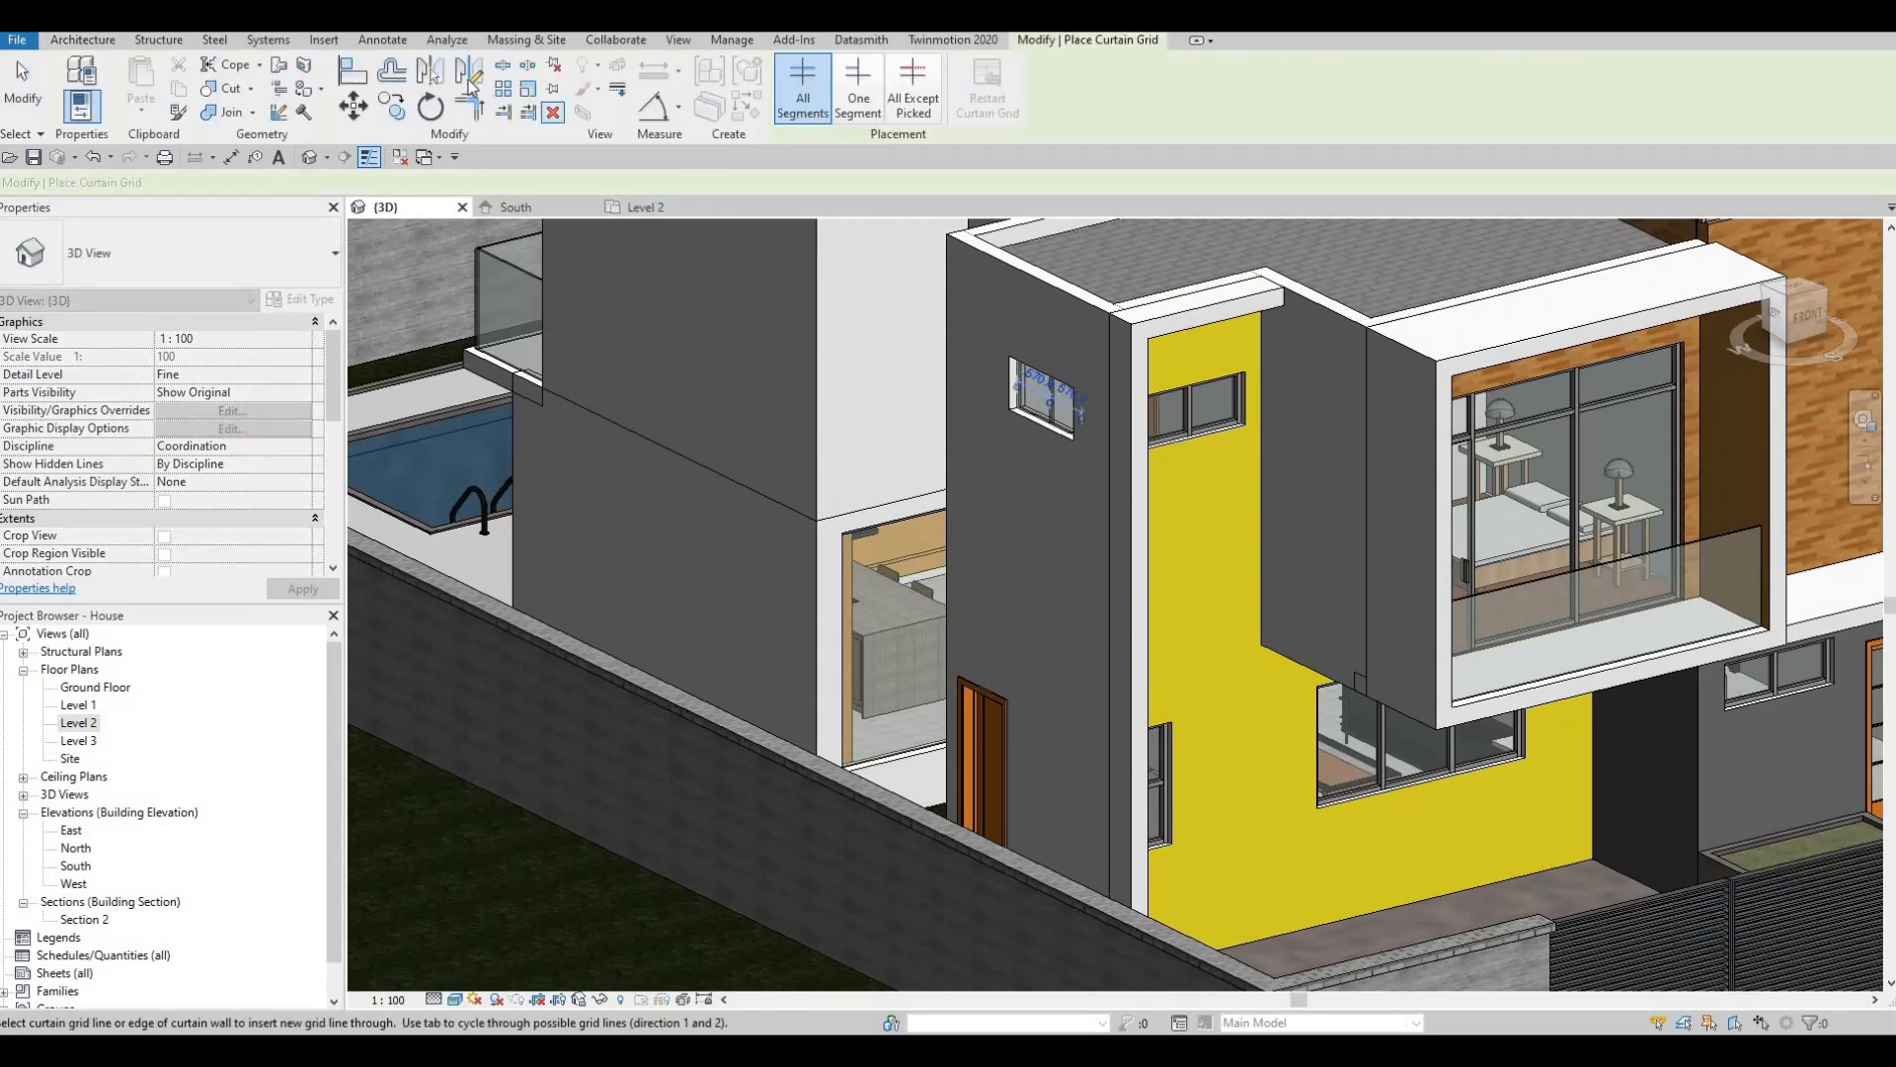
pyautogui.press('Escape')
pyautogui.press('Escape')
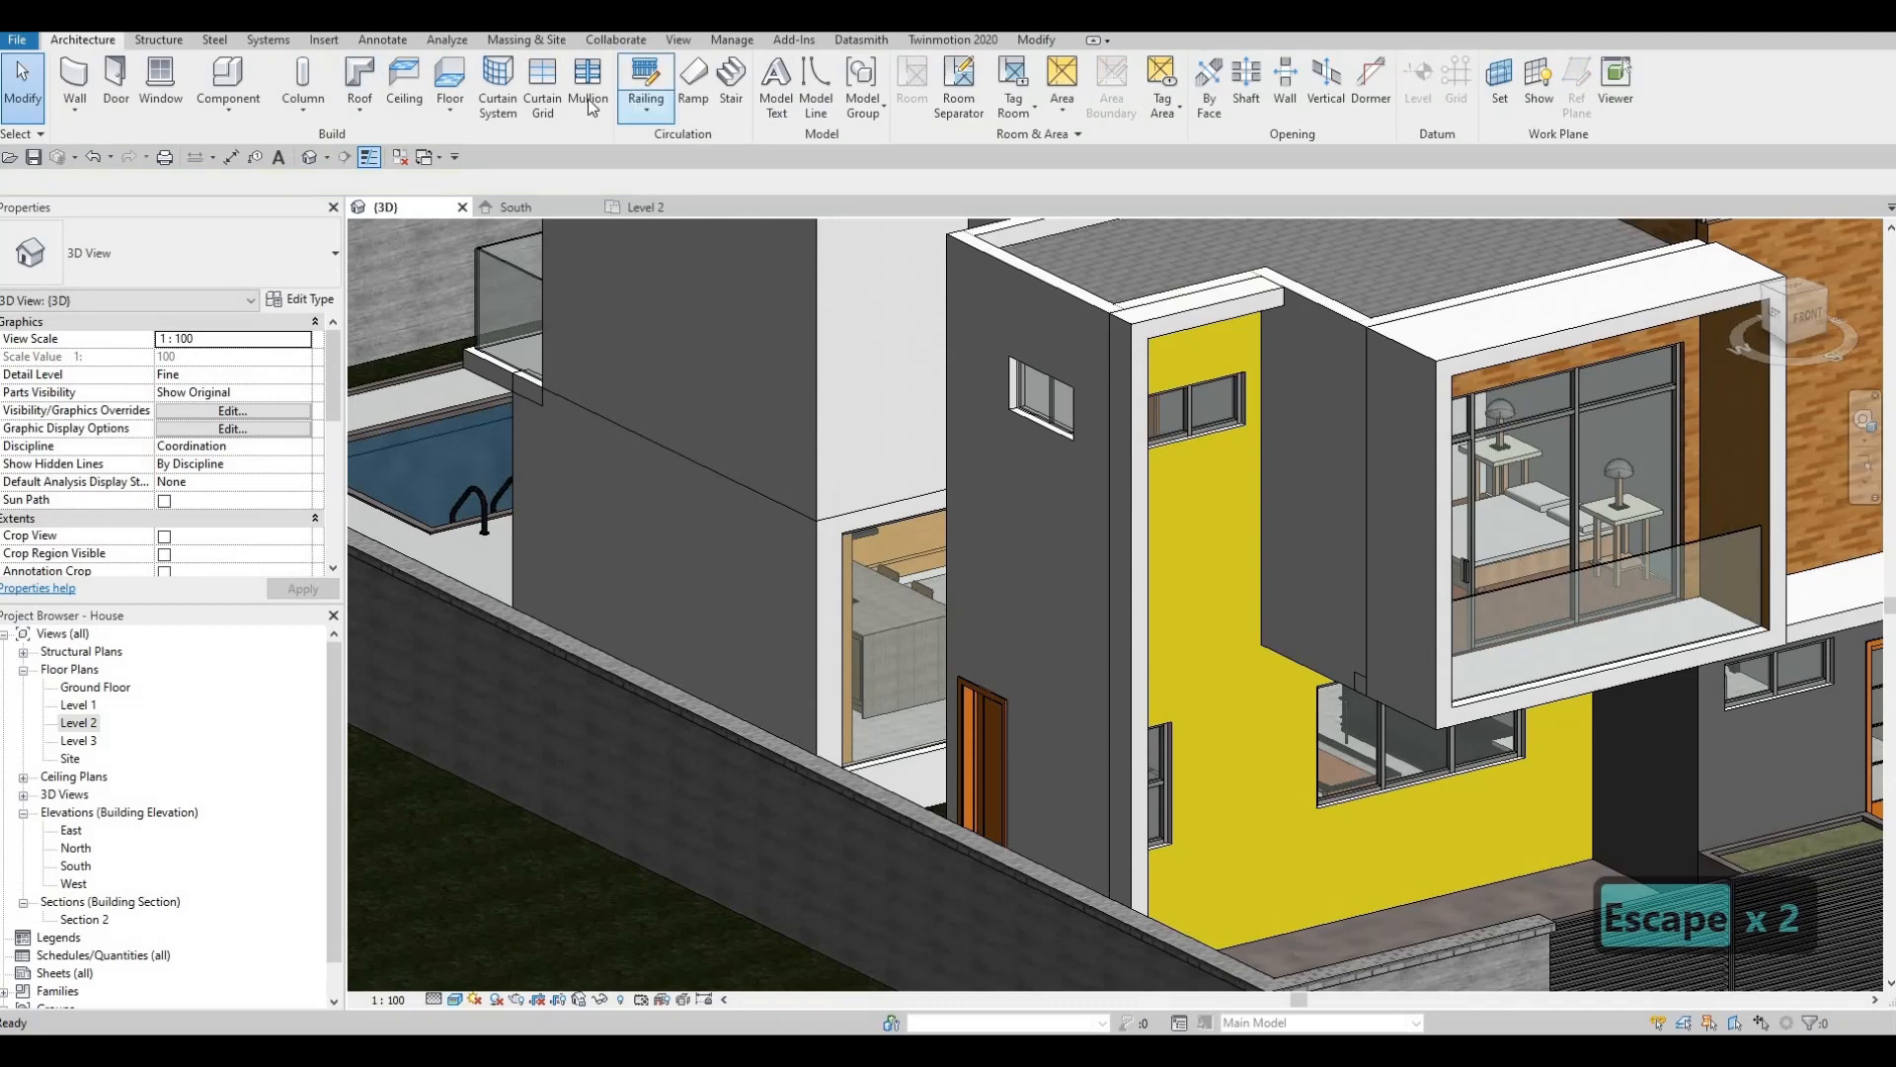
# Place 50mm x 65mm rectangular mullions on all grid lines of the new bathroom window.
pyautogui.click(591, 99)
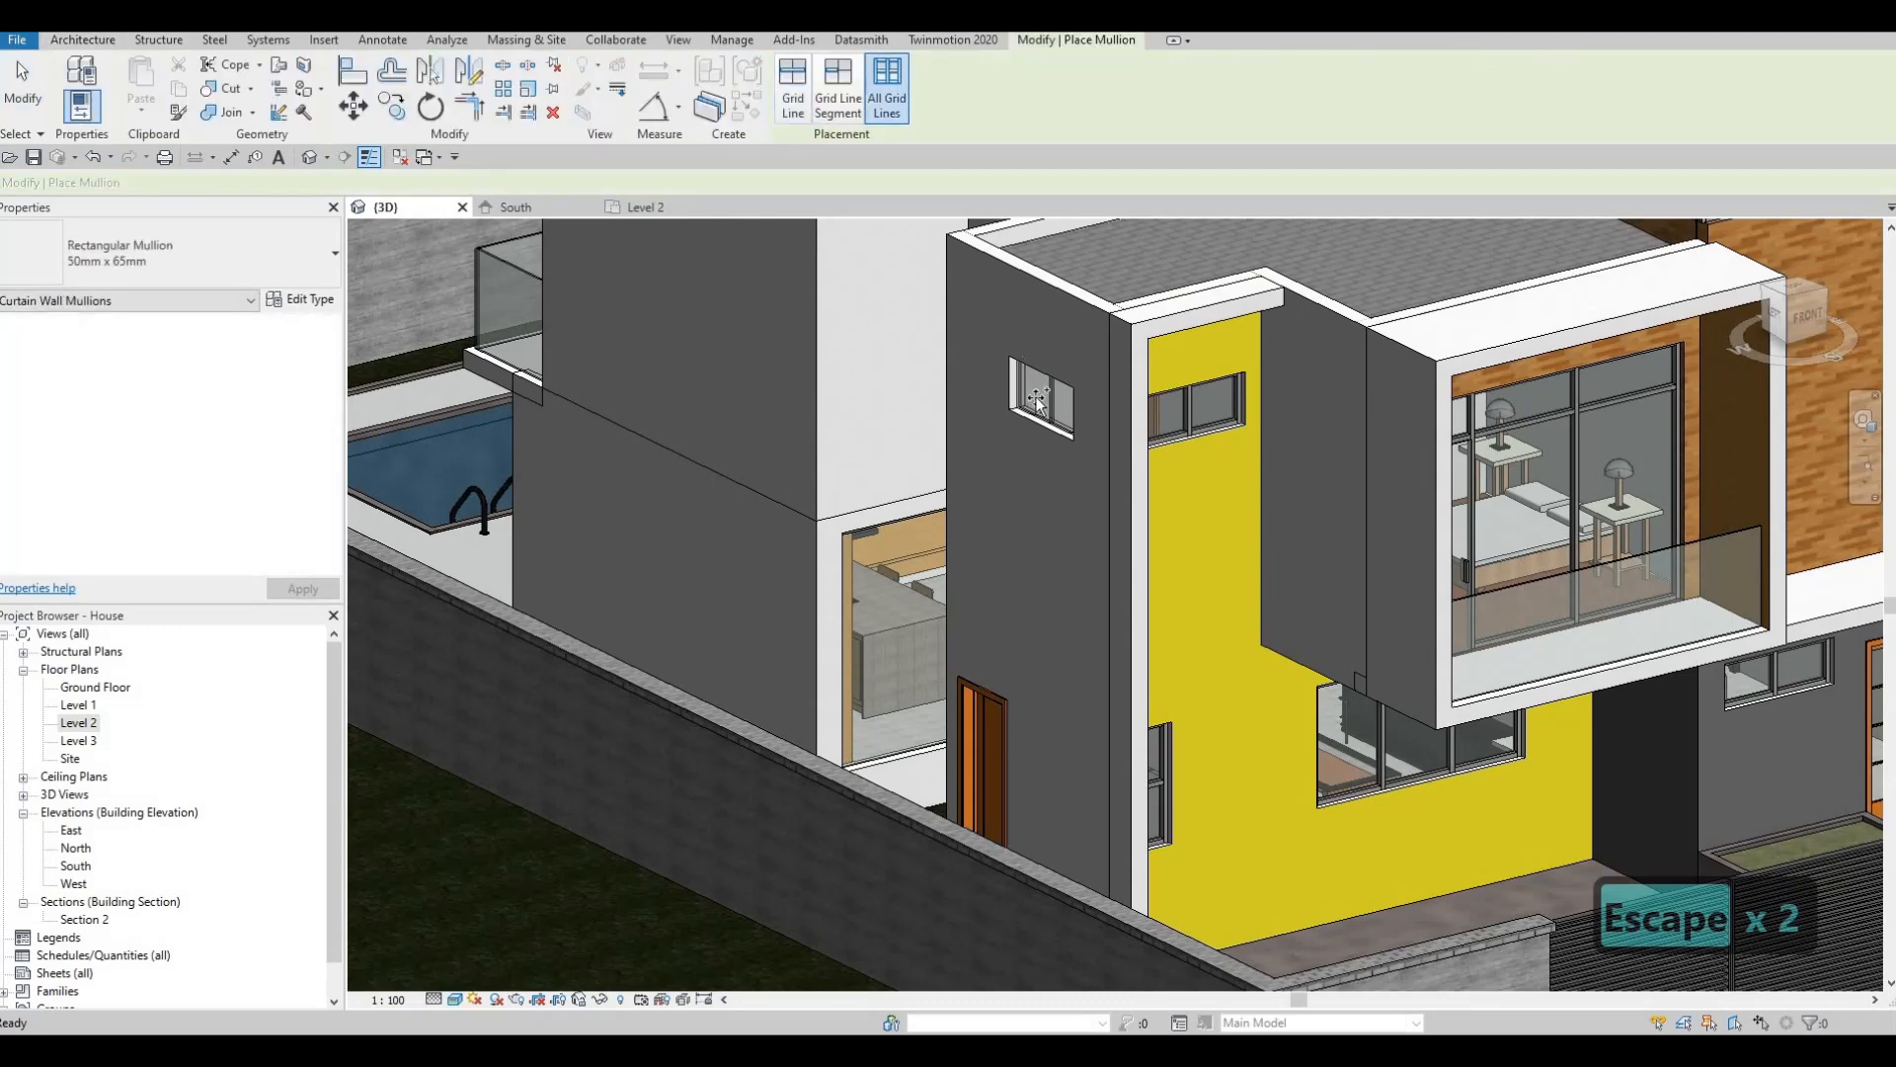
pyautogui.click(1191, 423)
pyautogui.press('Escape')
pyautogui.press('Escape')
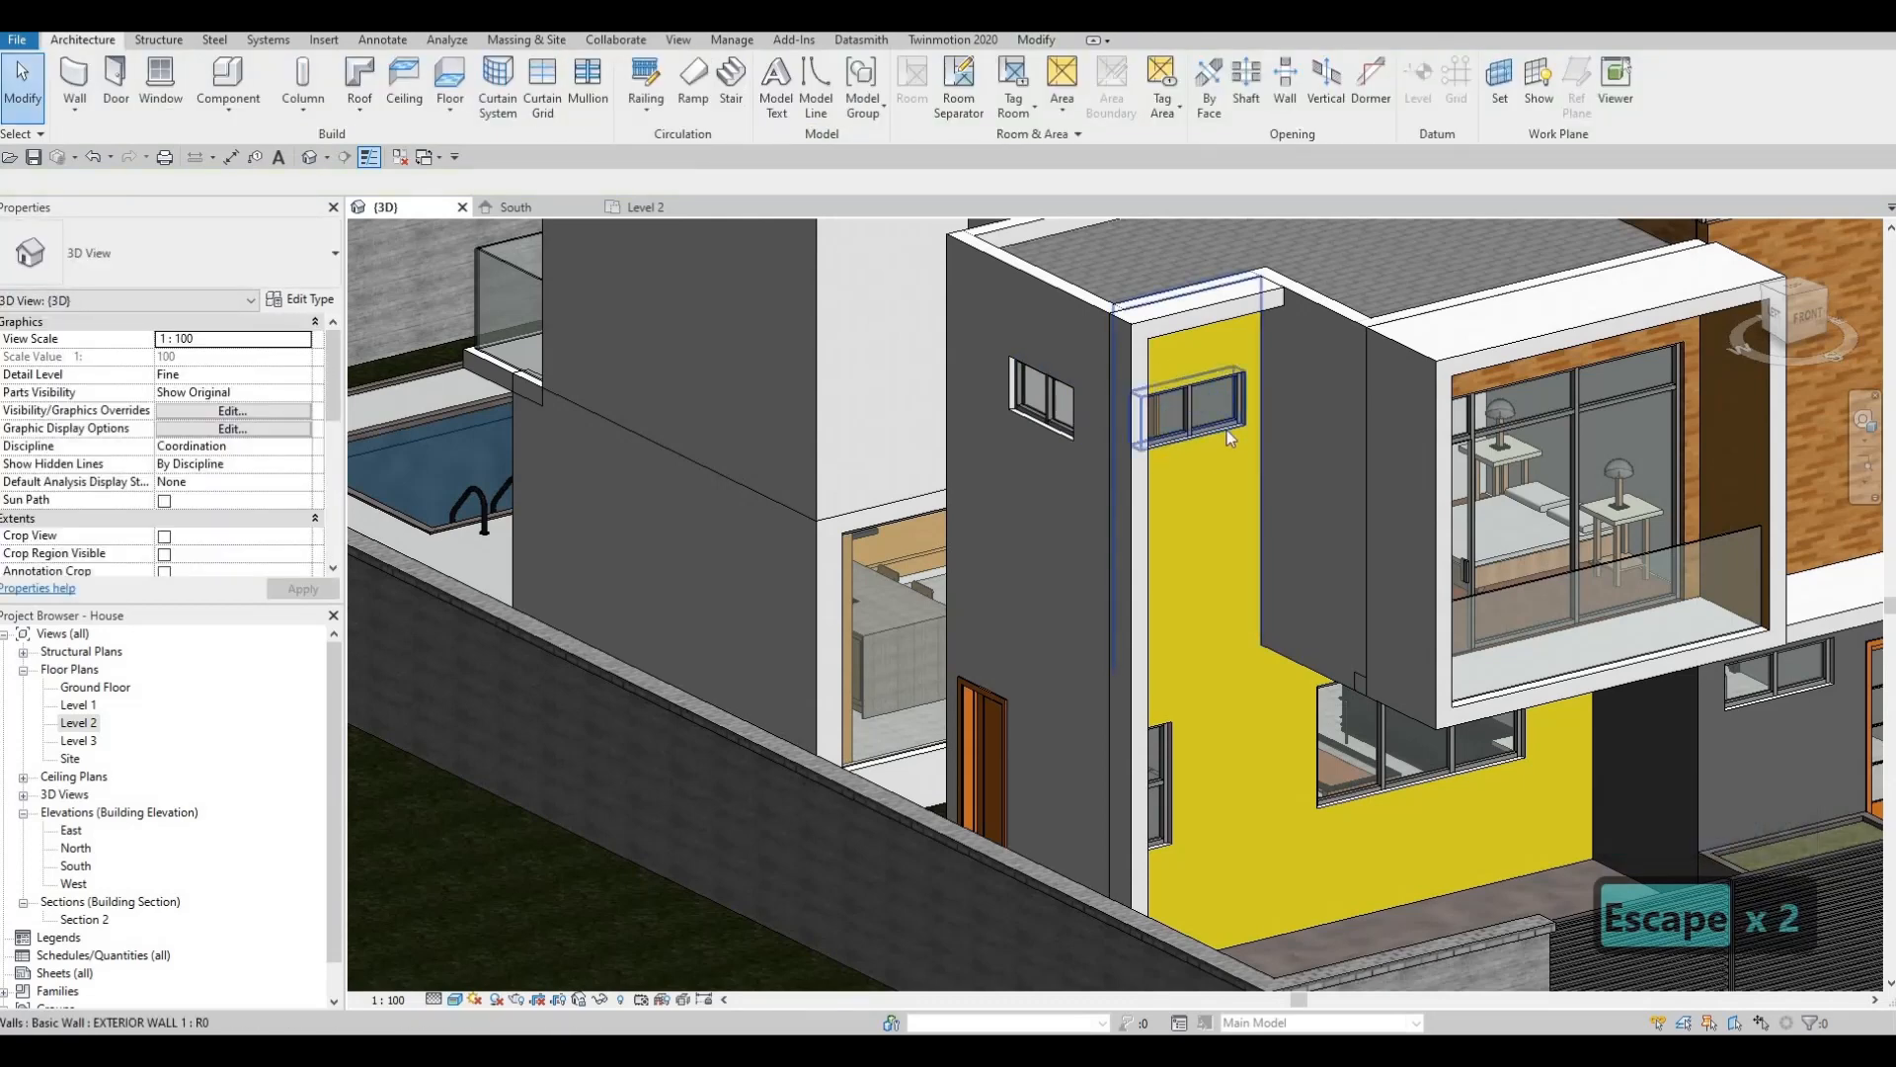
# Delete the Level 2 curtain-wall window from the yellow front wall.
pyautogui.click(1226, 429)
pyautogui.press('Escape')
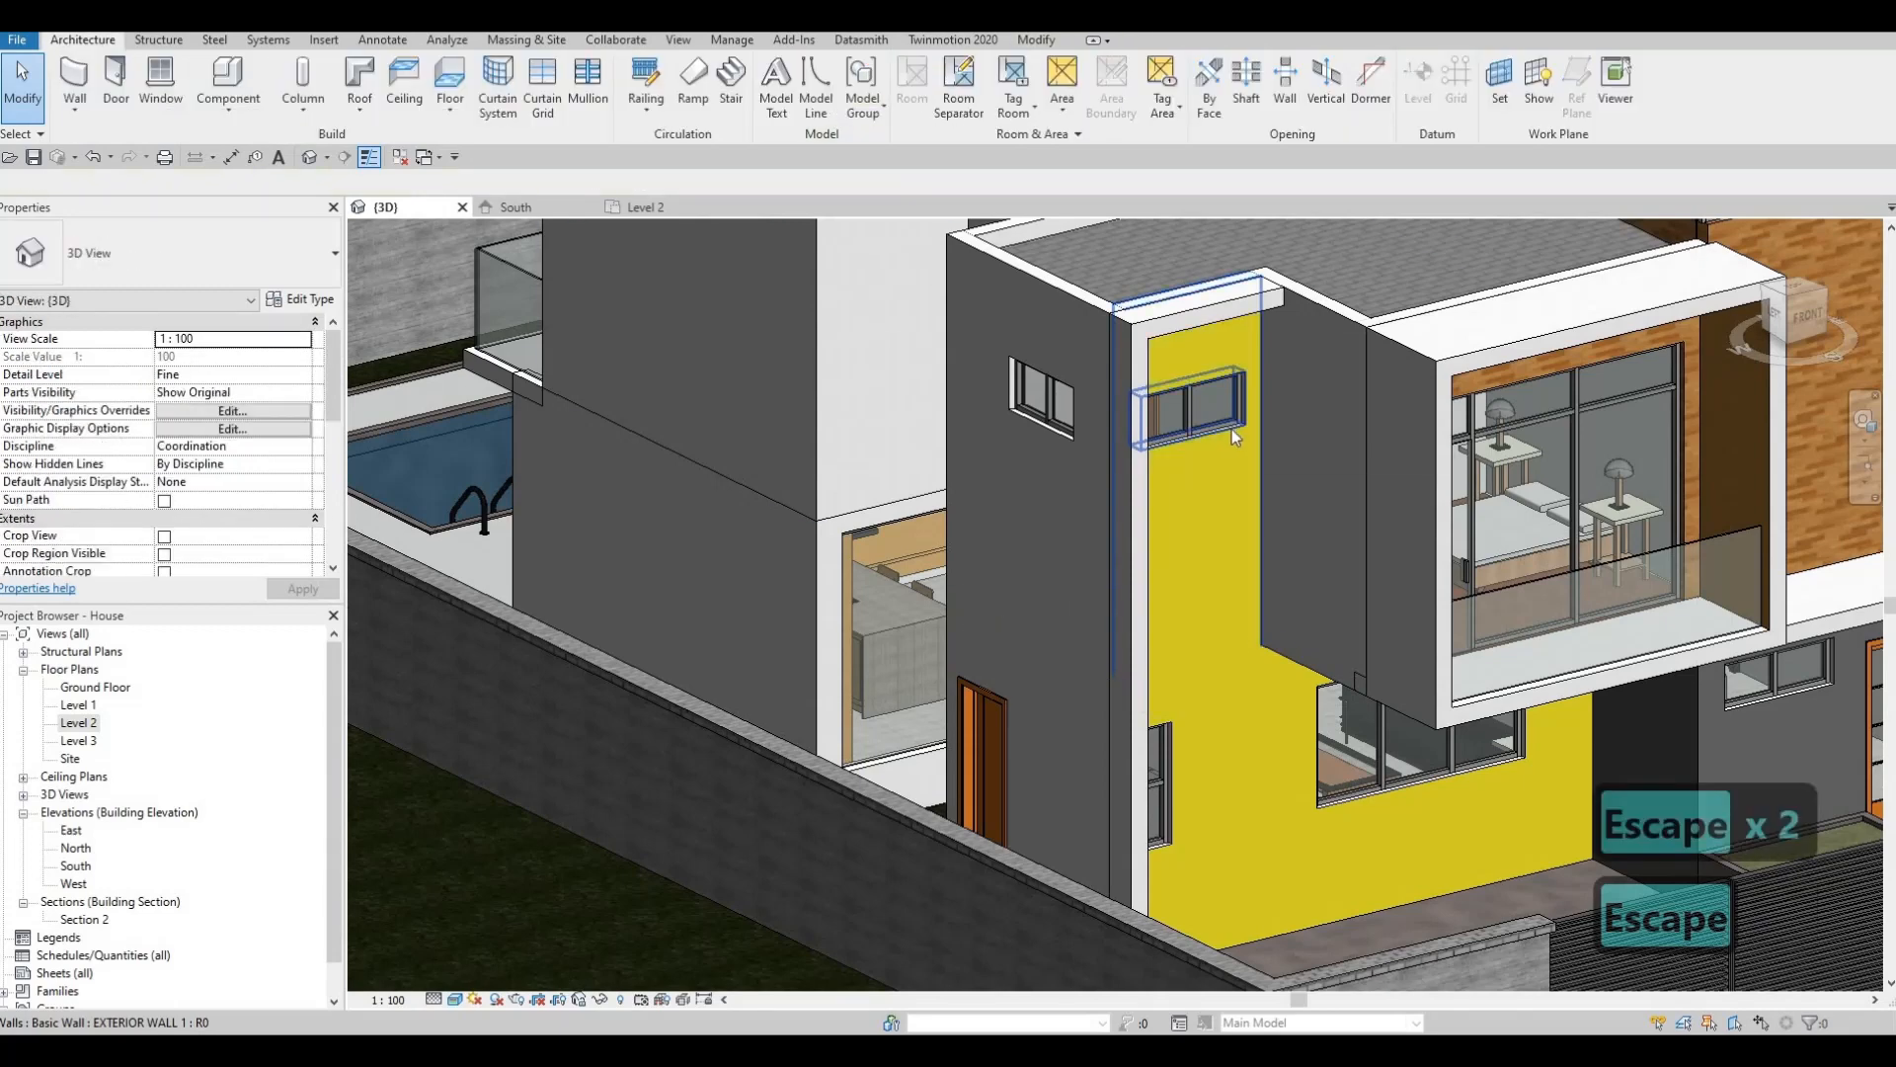
pyautogui.press('Tab')
pyautogui.press('Tab')
pyautogui.press('Tab')
pyautogui.press('Tab')
pyautogui.press('Tab')
pyautogui.press('Tab')
pyautogui.press('Tab')
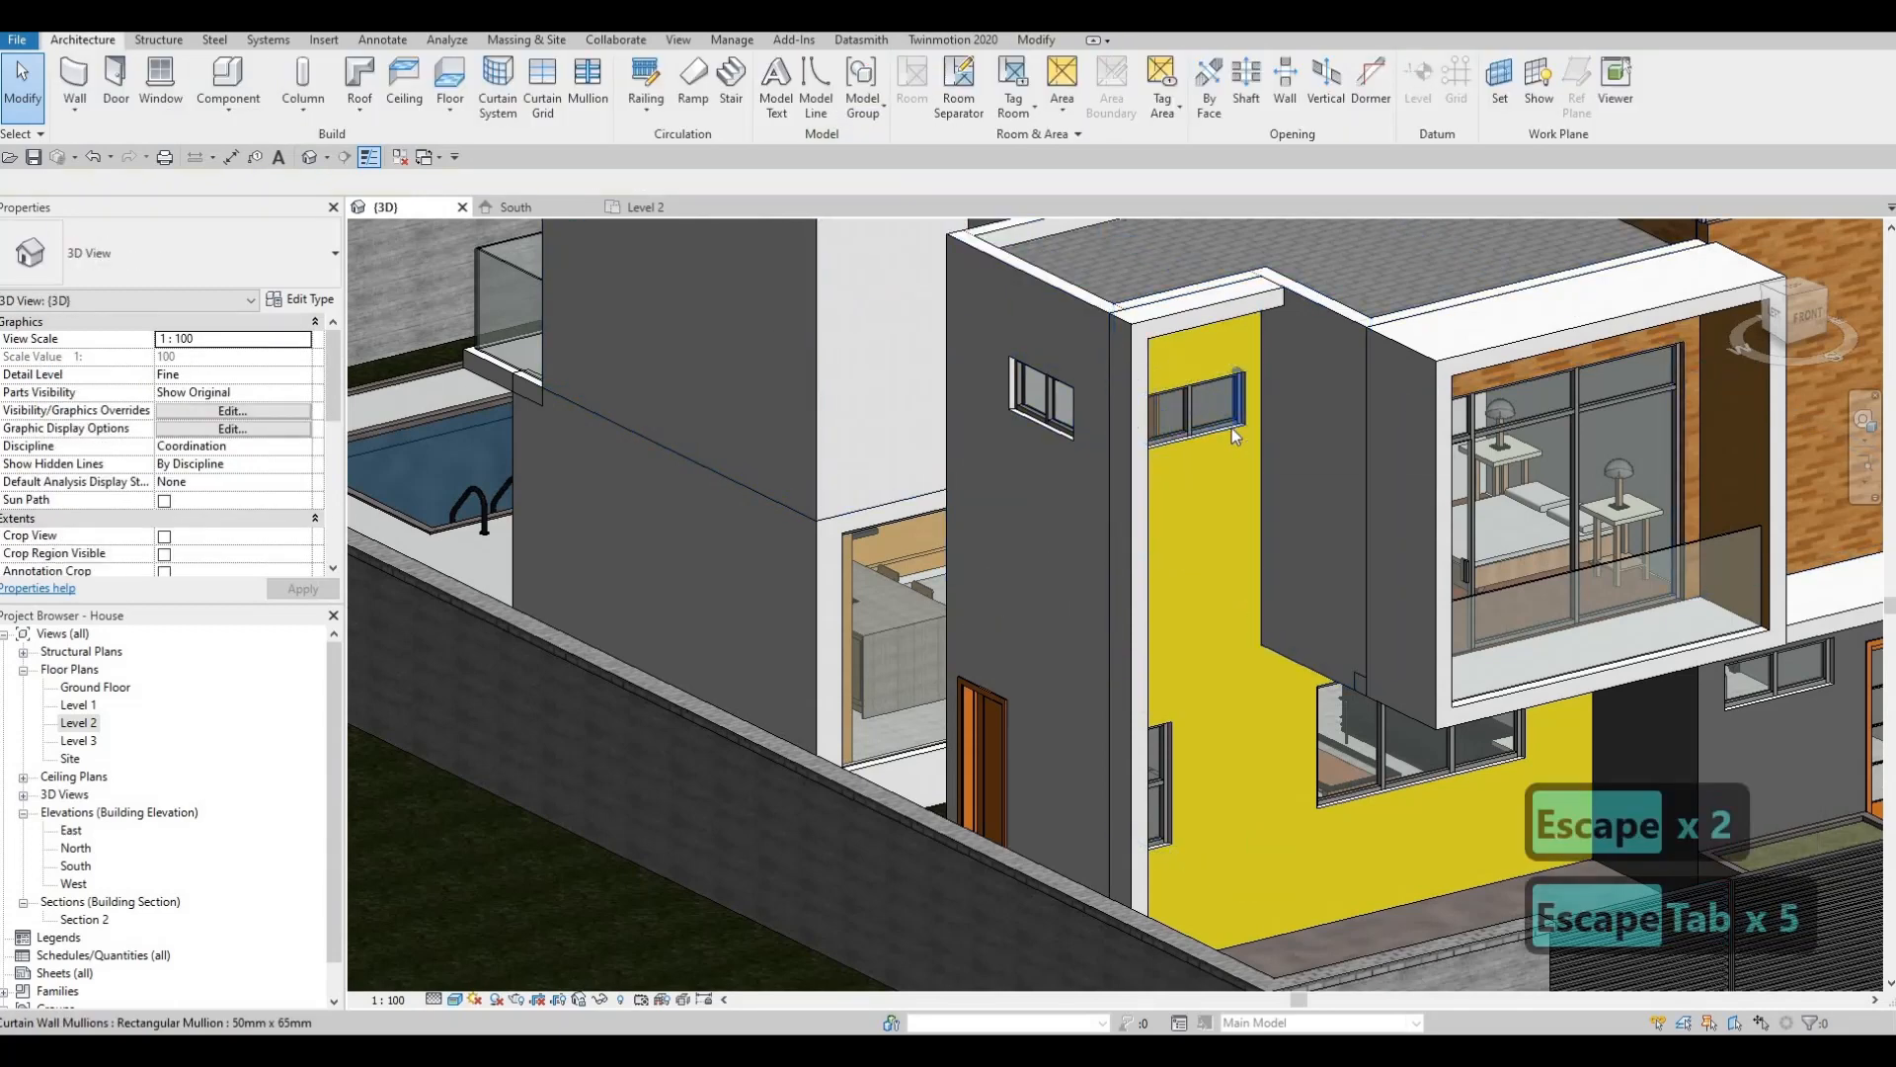
pyautogui.press('Tab')
pyautogui.press('Tab')
pyautogui.press('Tab')
pyautogui.press('Tab')
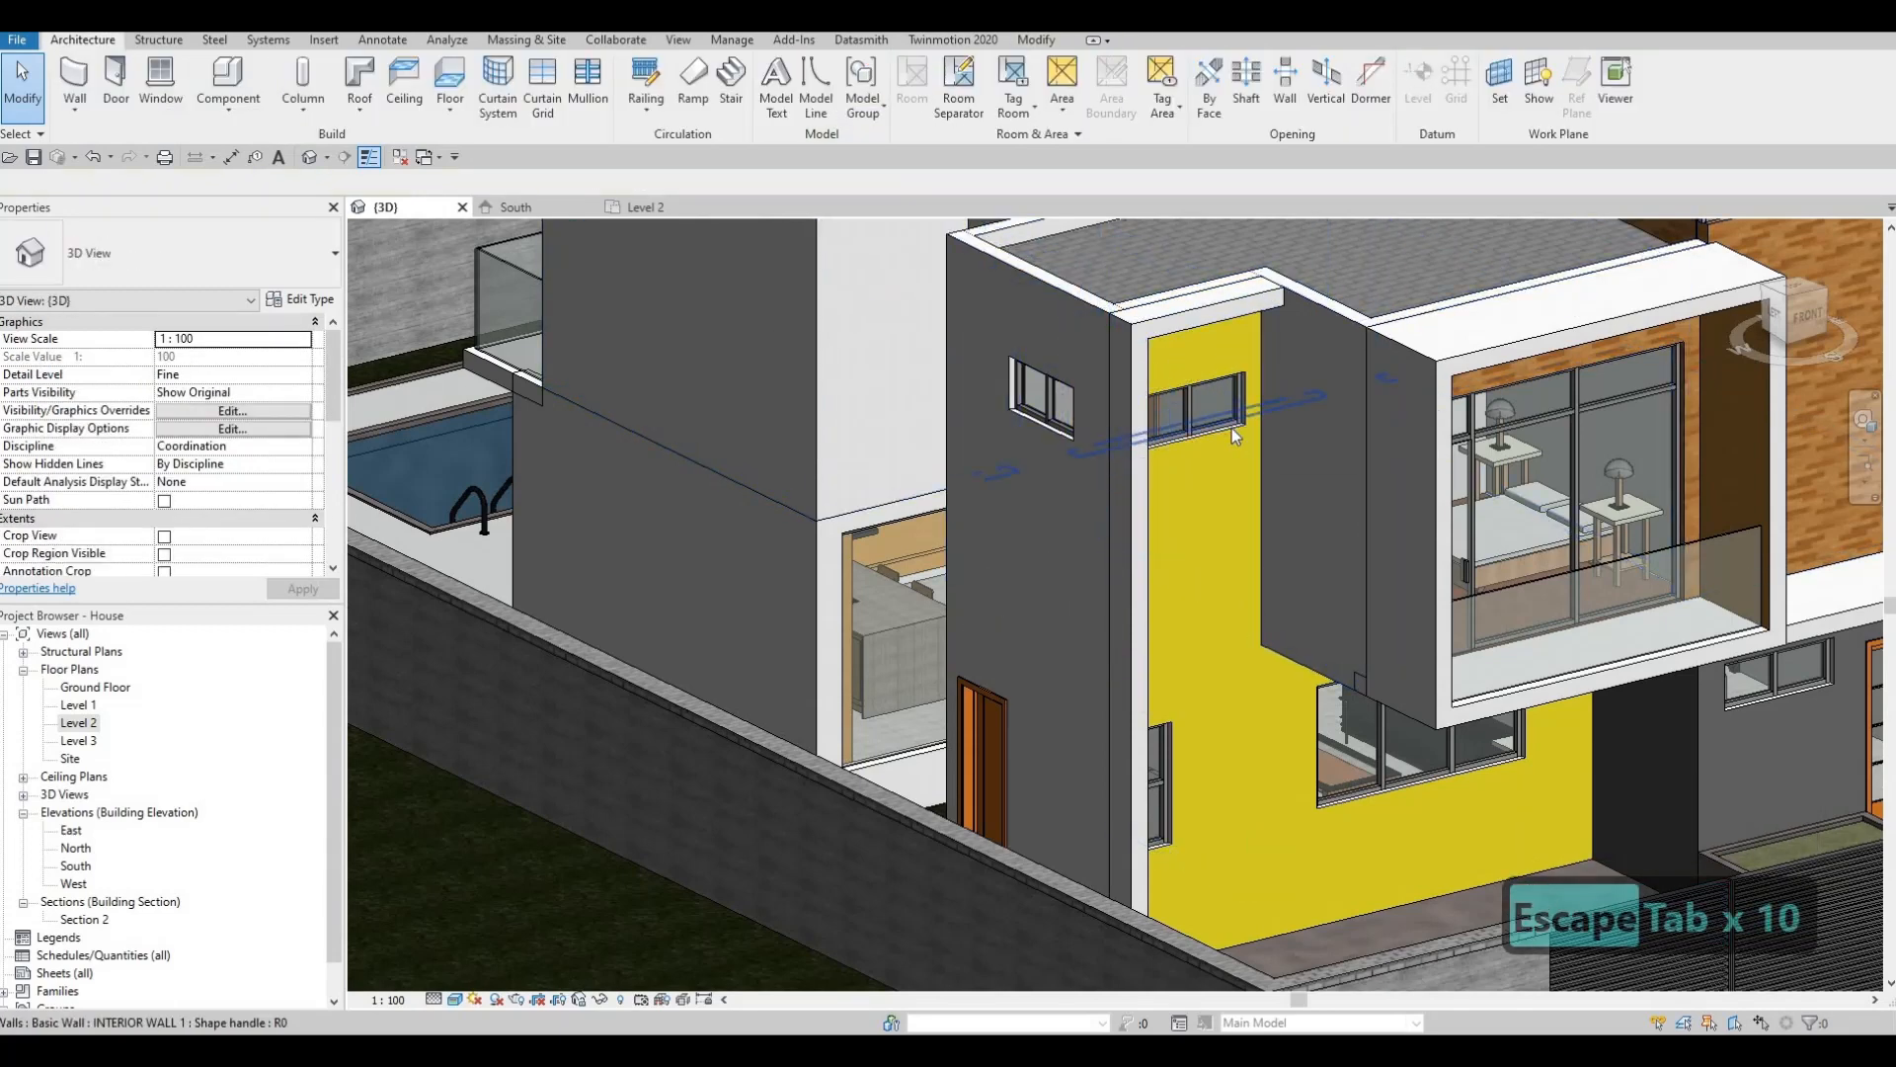
pyautogui.press('Tab')
pyautogui.press('Tab')
pyautogui.press('Tab')
pyautogui.press('Tab')
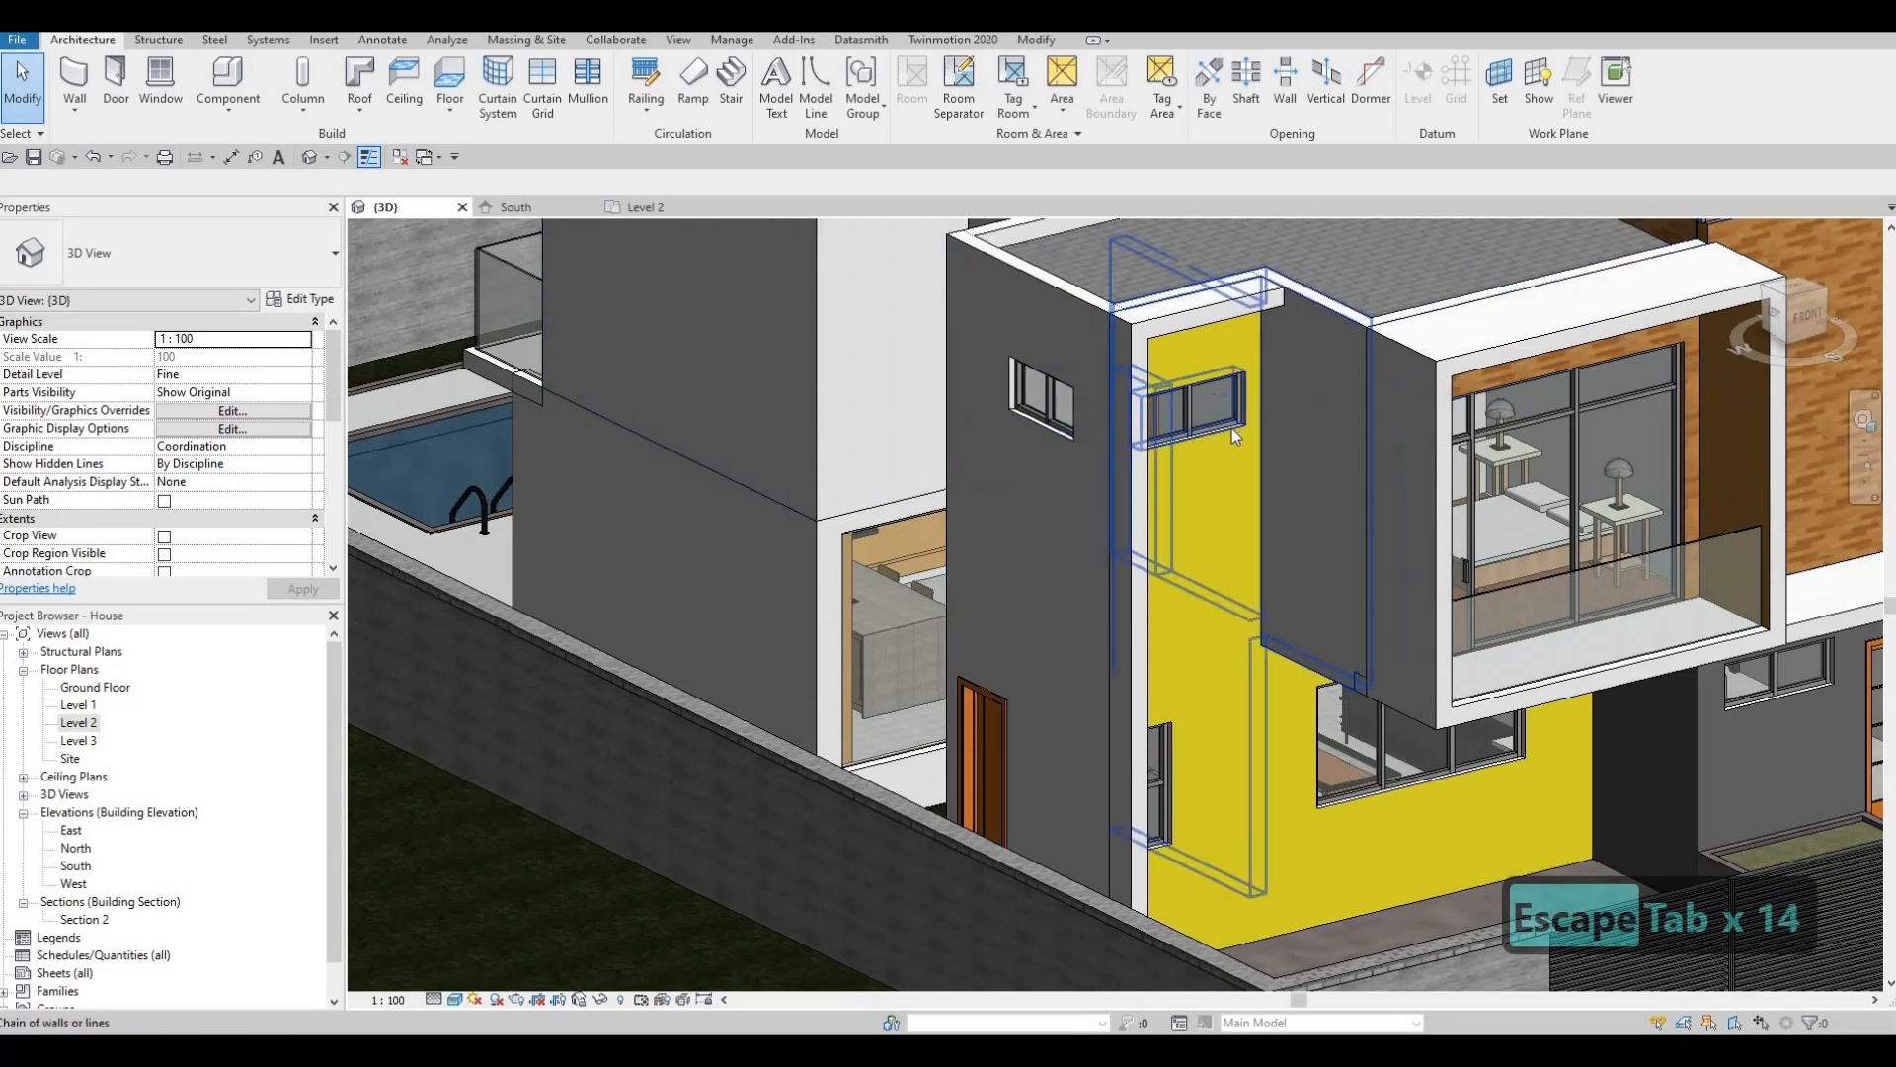
pyautogui.press('Tab')
pyautogui.click(1230, 429)
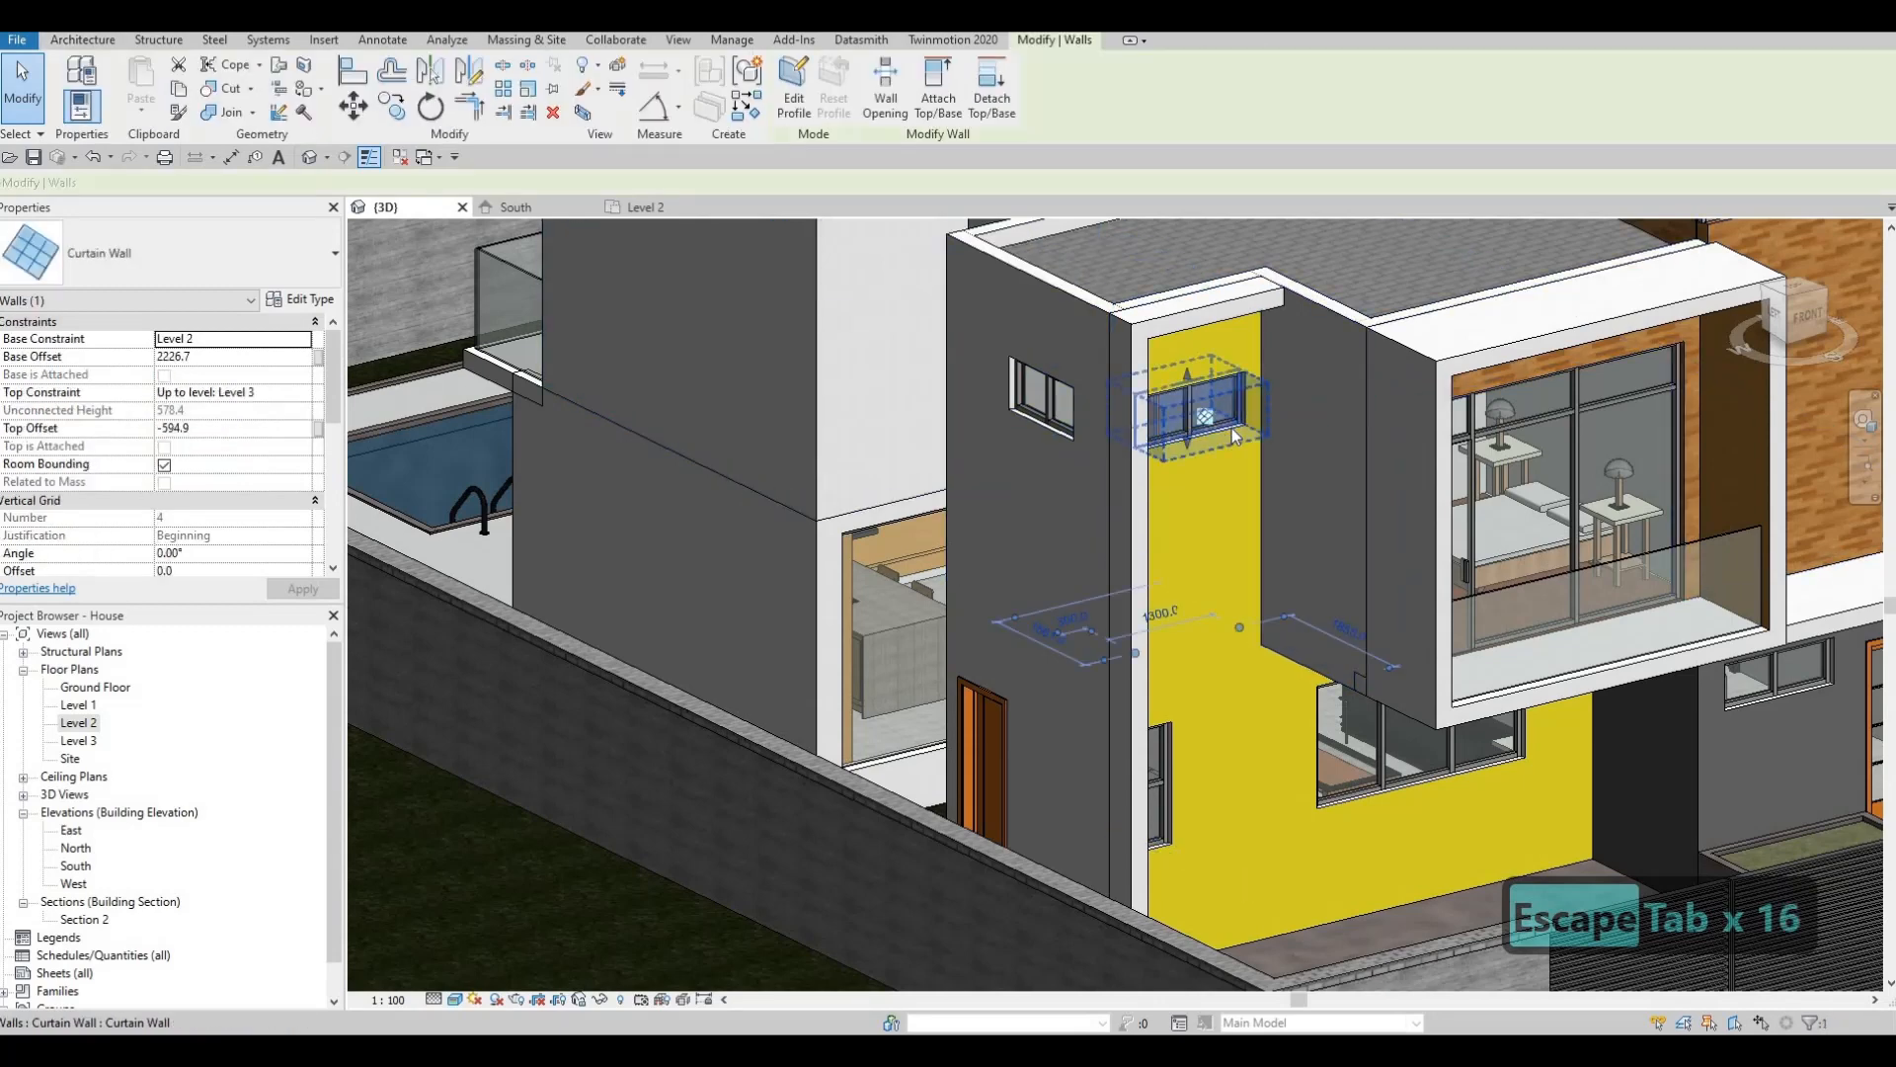
pyautogui.press('Delete')
# Locate the narrow lower window on the yellow front wall and open the Level 1 floor plan around it at grid H.
pyautogui.moveTo(1158, 738); pyautogui.dragTo(1211, 664, button='middle')
pyautogui.press('Escape')
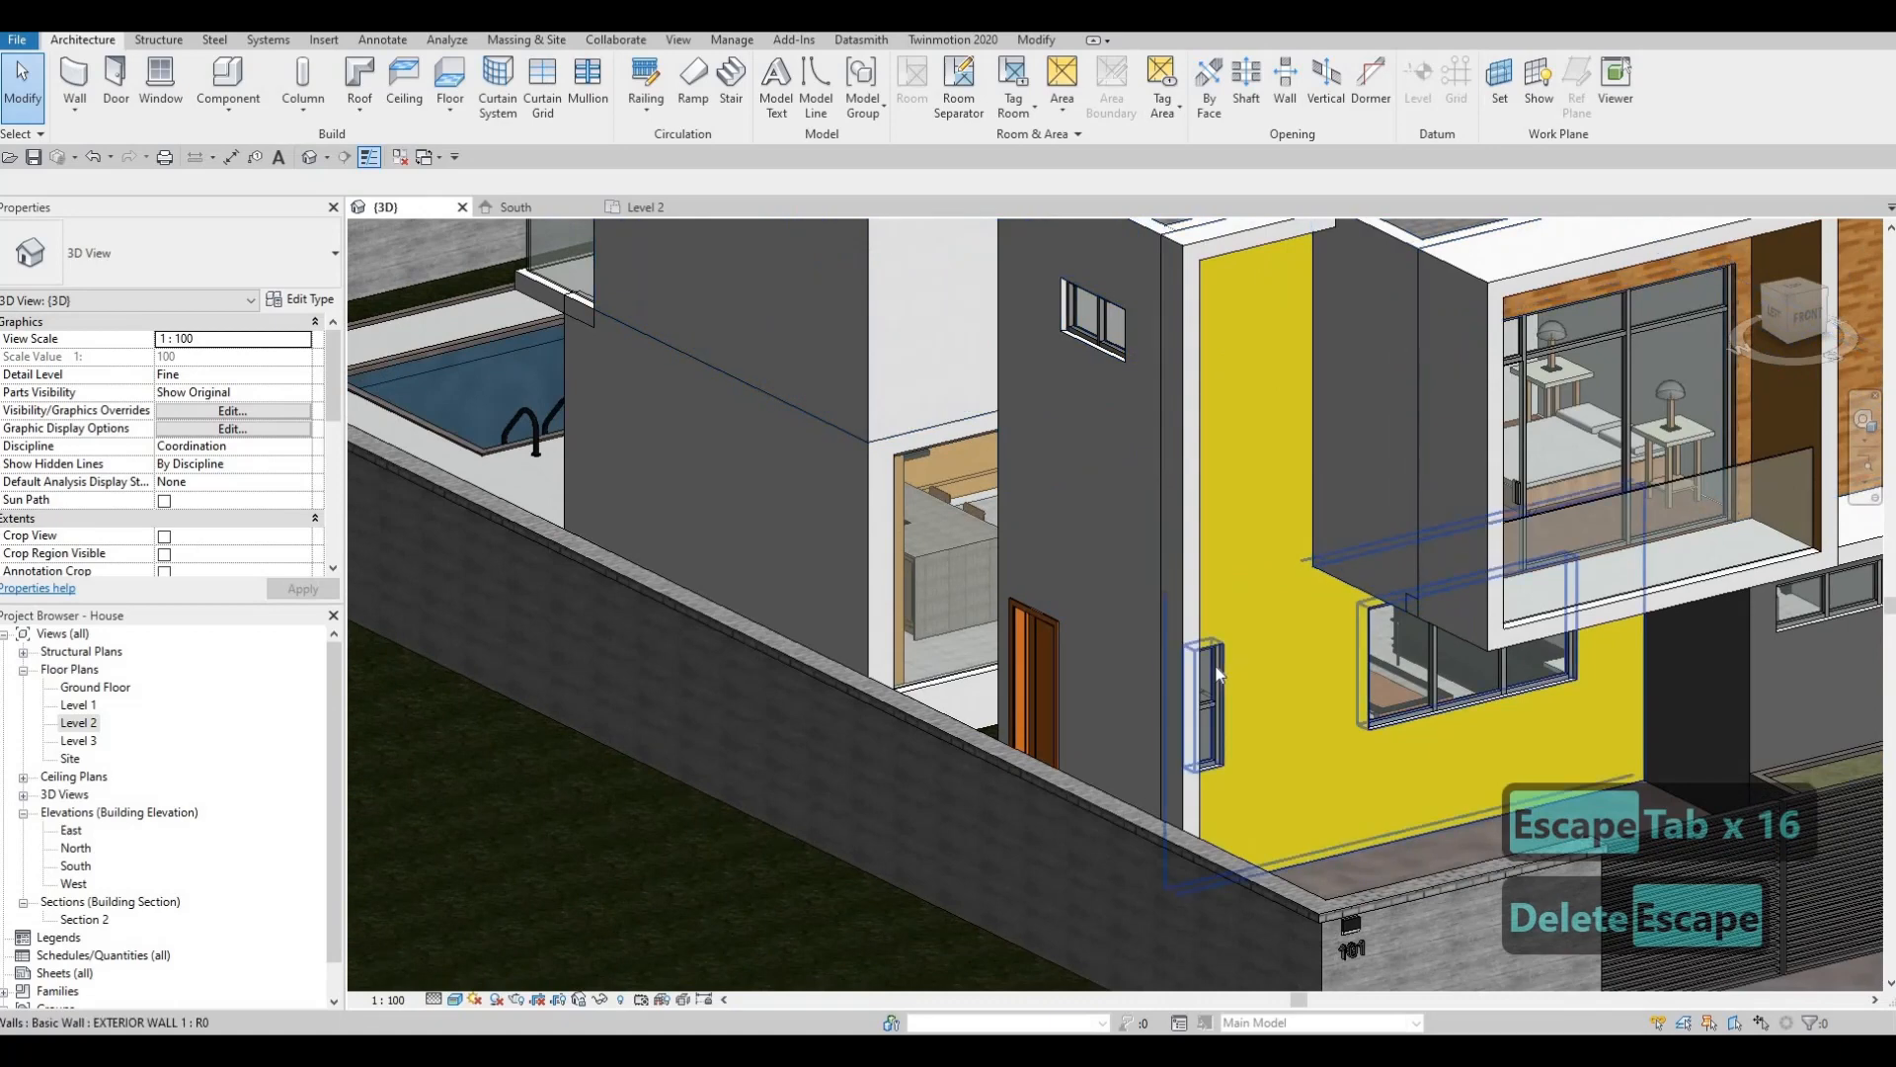
pyautogui.click(1221, 645)
pyautogui.press('c')
pyautogui.press('s')
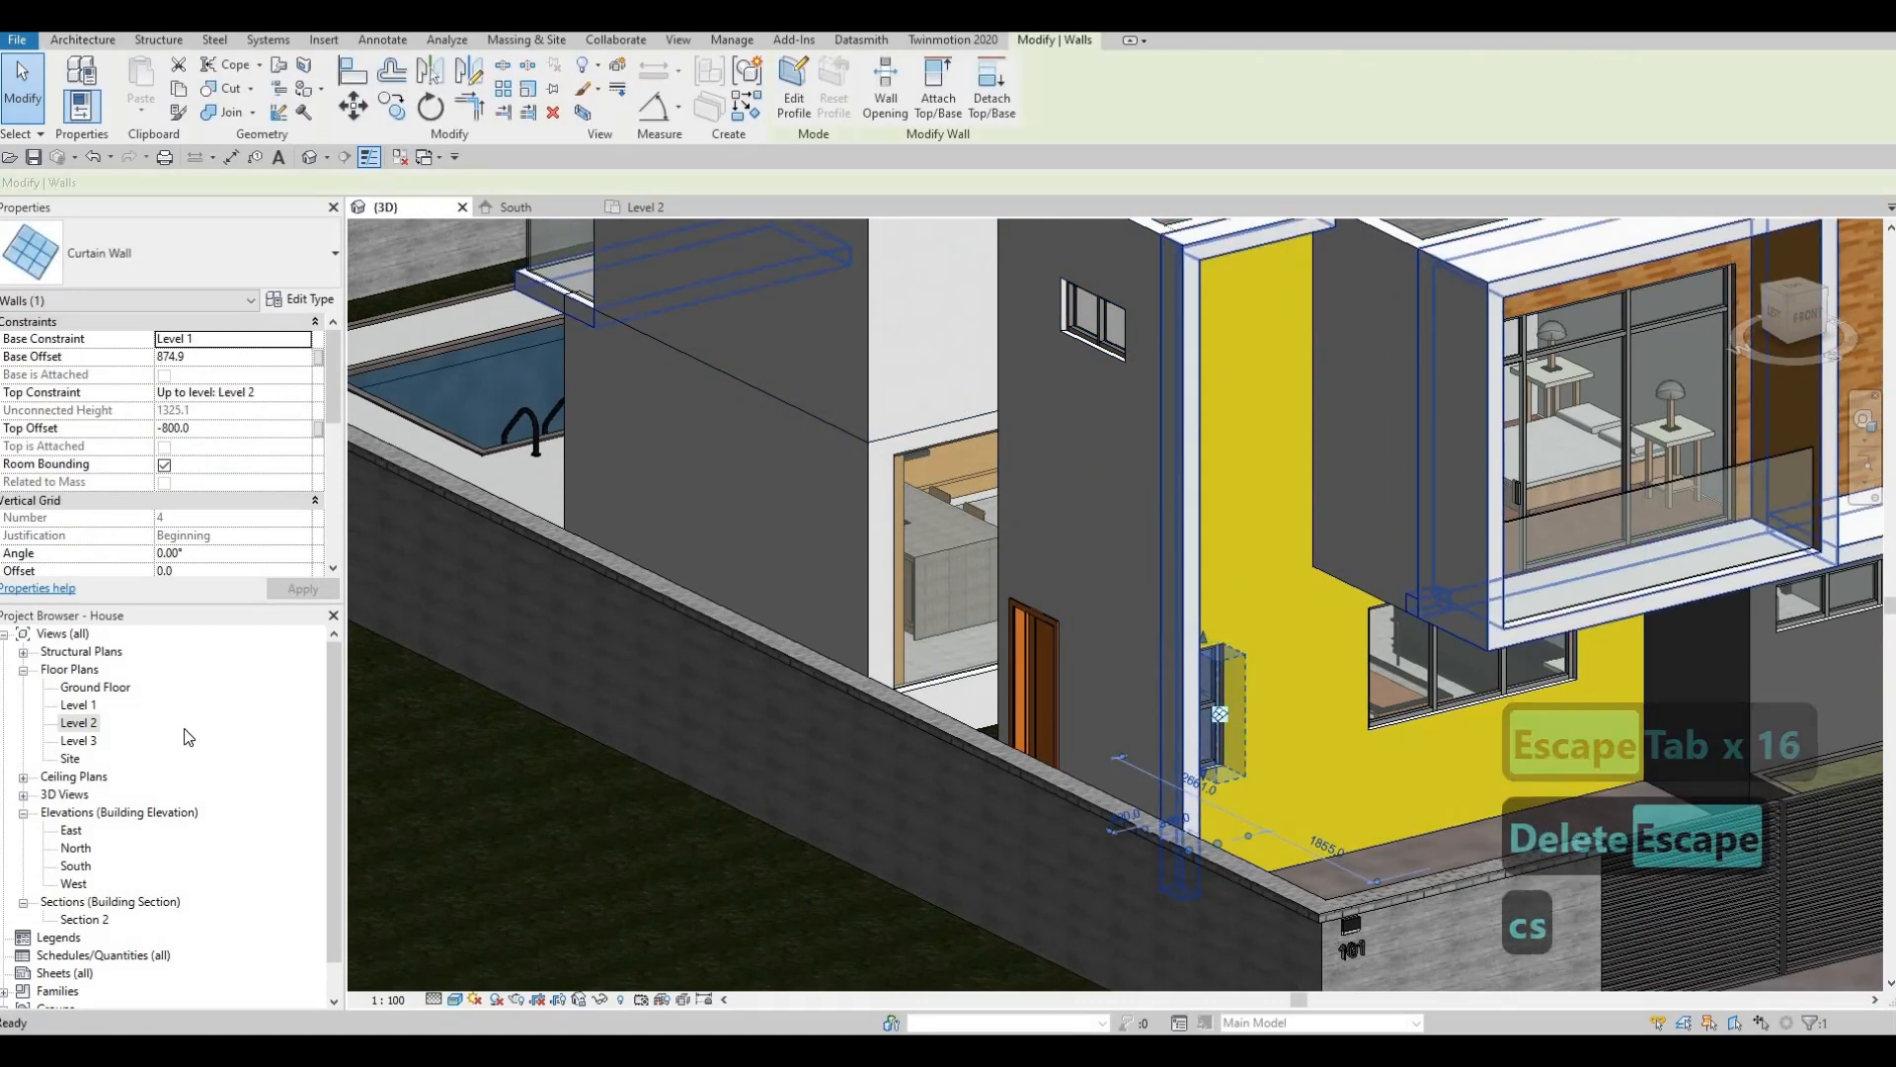
pyautogui.doubleClick(77, 705)
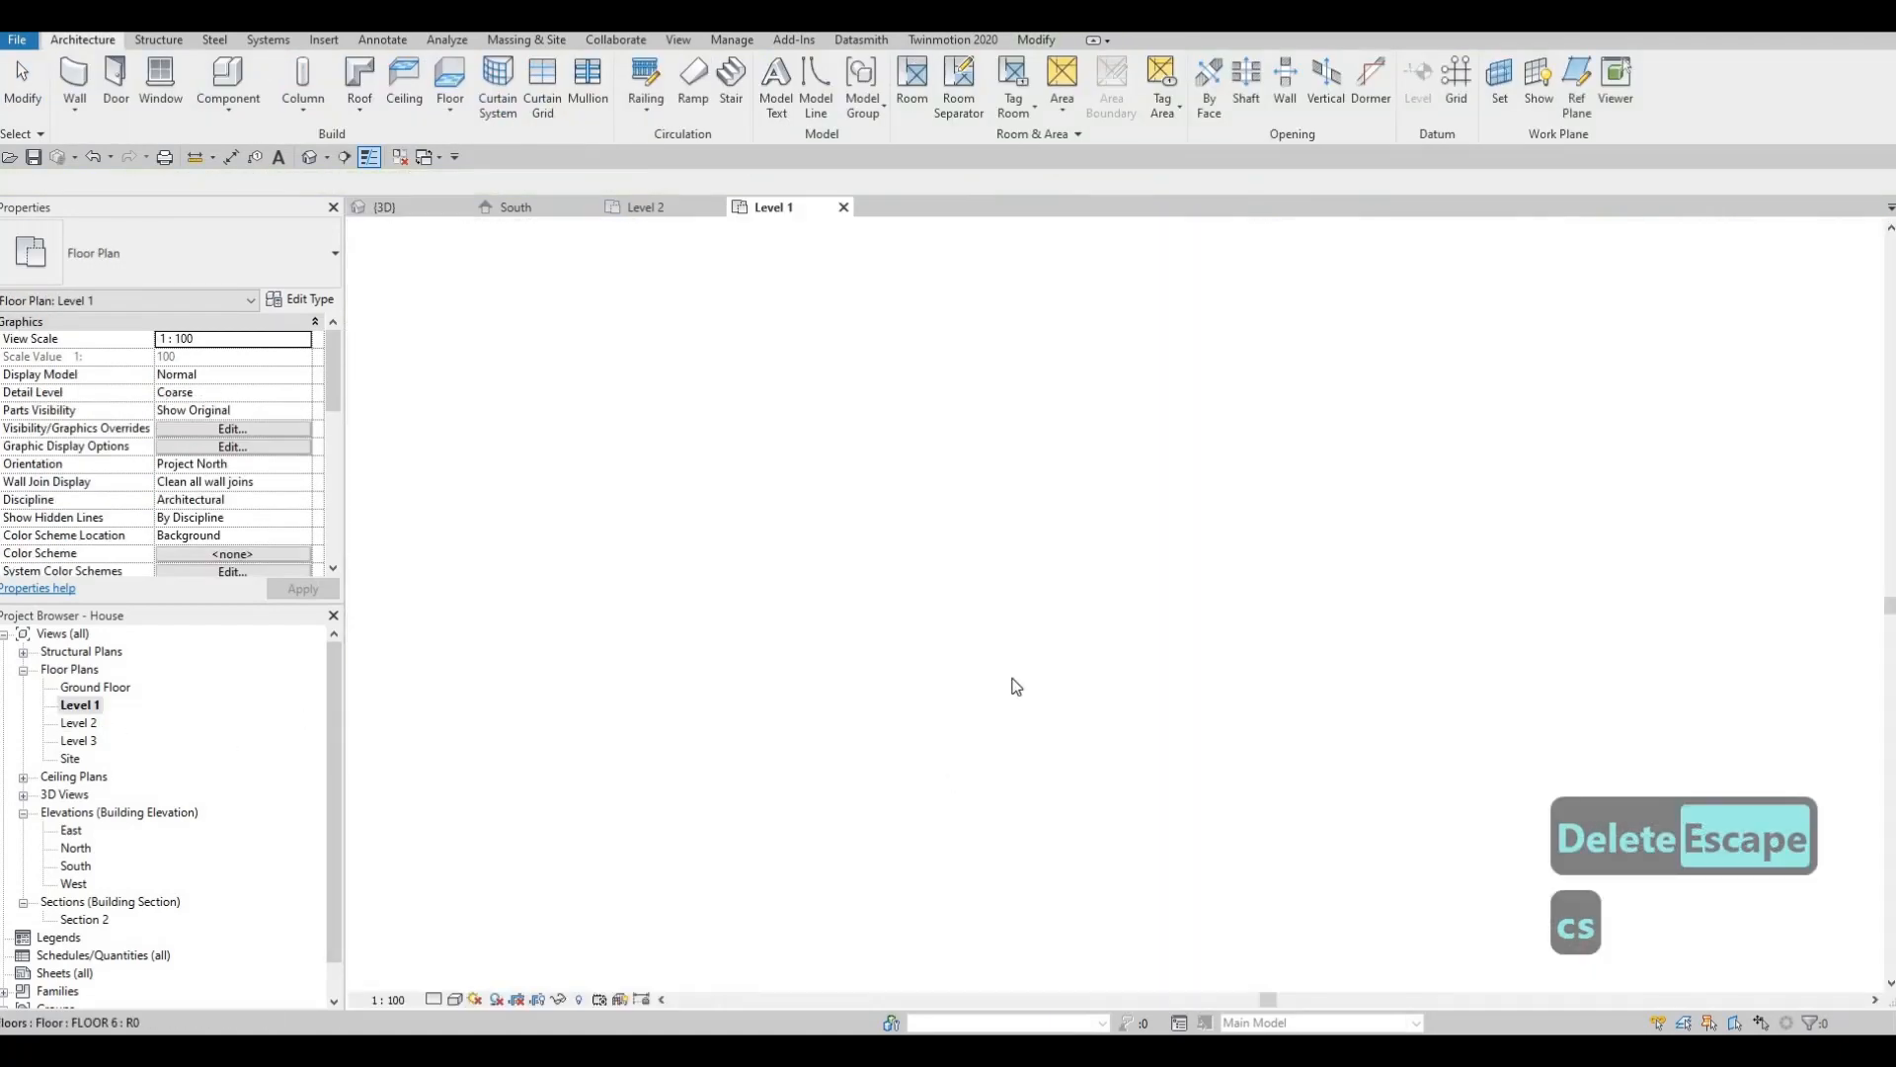
pyautogui.scroll(10, 1103, 574)
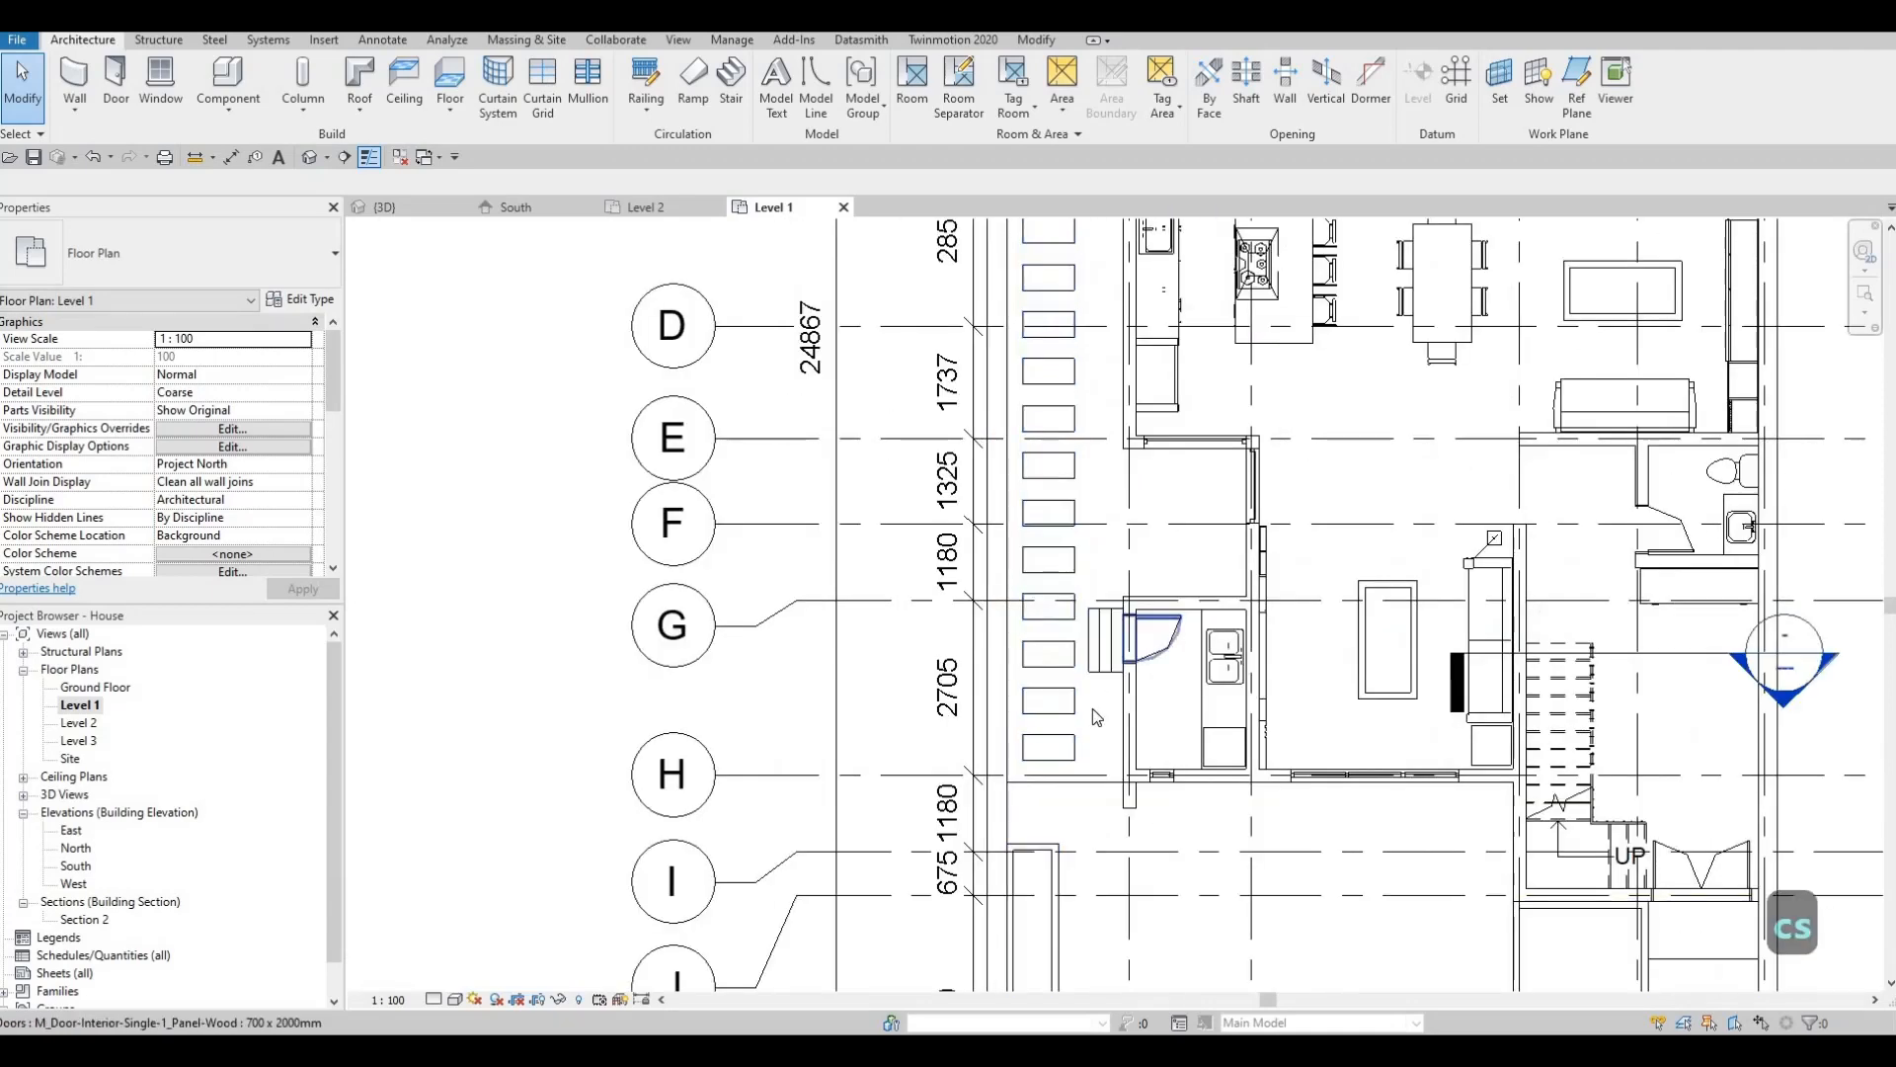
pyautogui.scroll(-3, 1121, 796)
pyautogui.press('Escape')
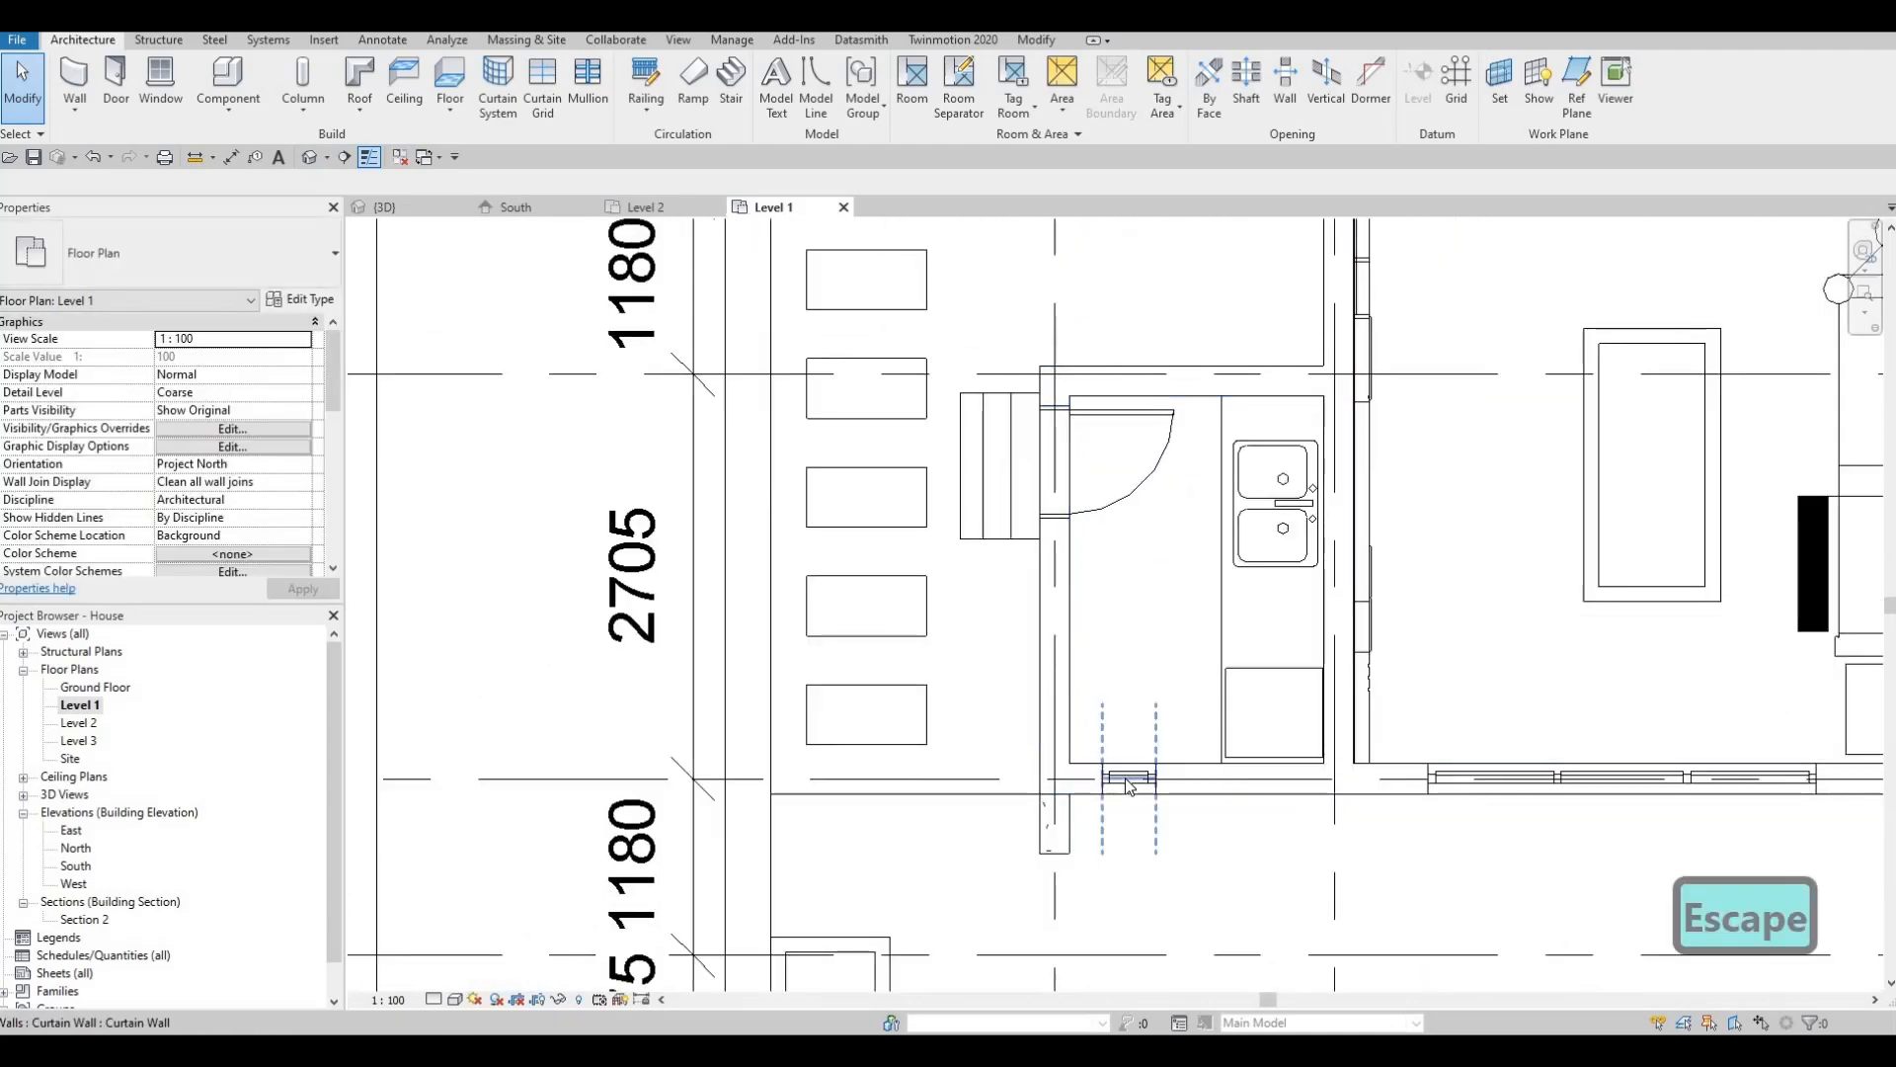
# Create a curtain wall similar to the narrow front window, about 1340 mm long, in the Level 1 sink room's exterior side wall beside the door.
pyautogui.click(1128, 779)
pyautogui.press('c')
pyautogui.press('s')
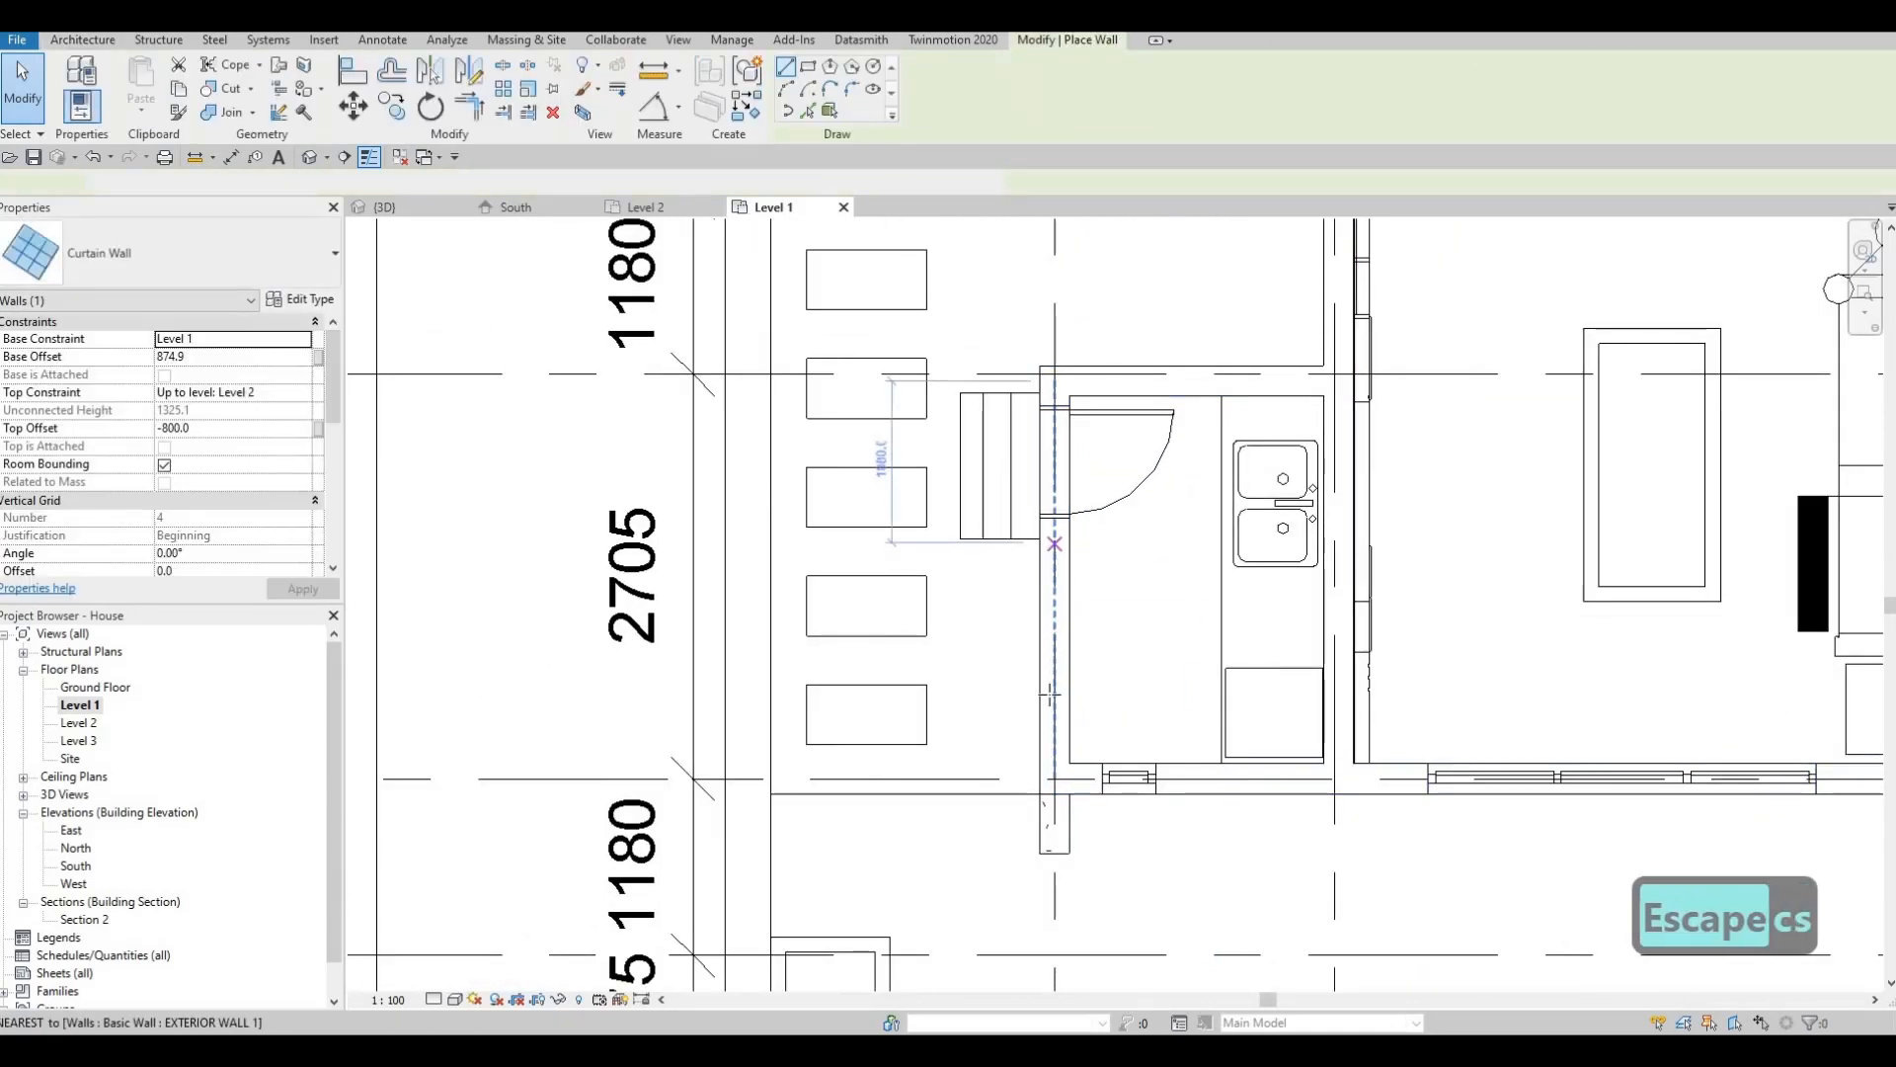
pyautogui.click(1056, 543)
pyautogui.click(1049, 739)
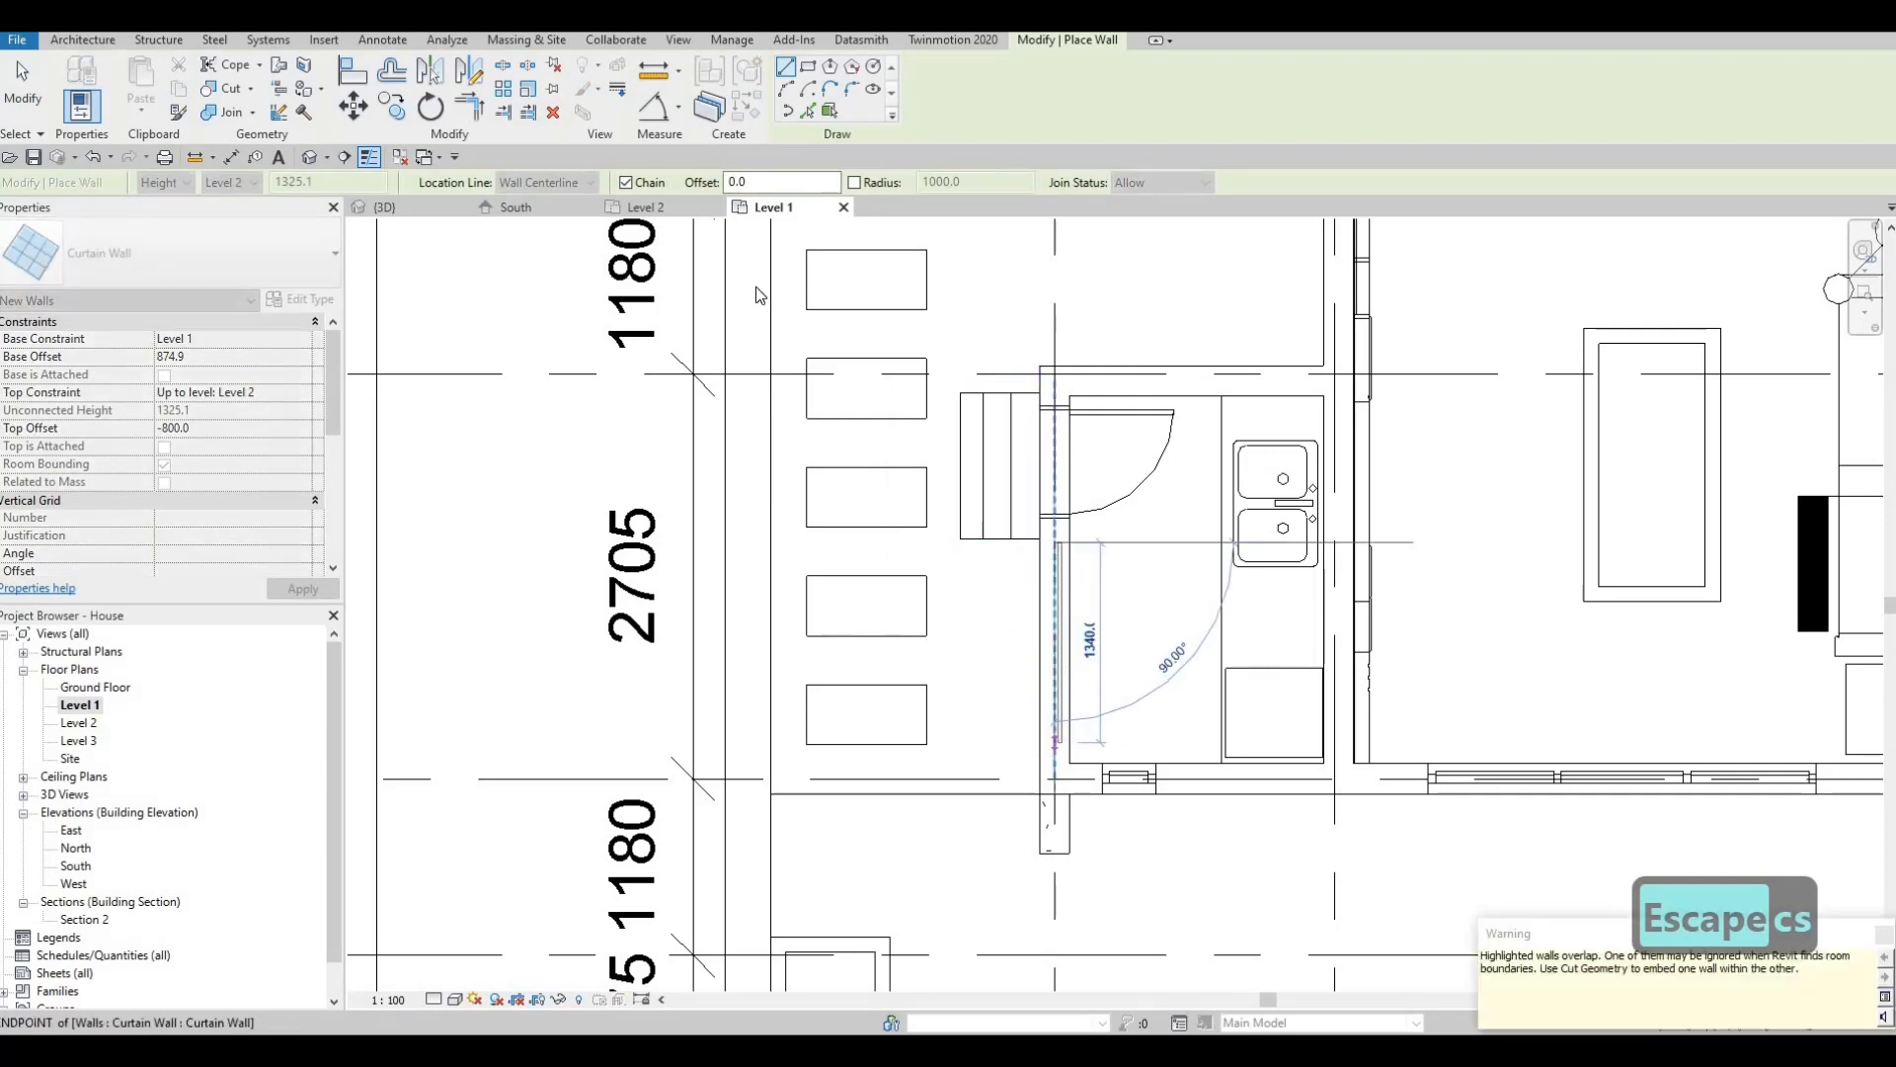
pyautogui.press('Escape')
pyautogui.press('Escape')
# Cut the Level 1 sink room's exterior side wall with the new curtain wall.
pyautogui.click(1037, 41)
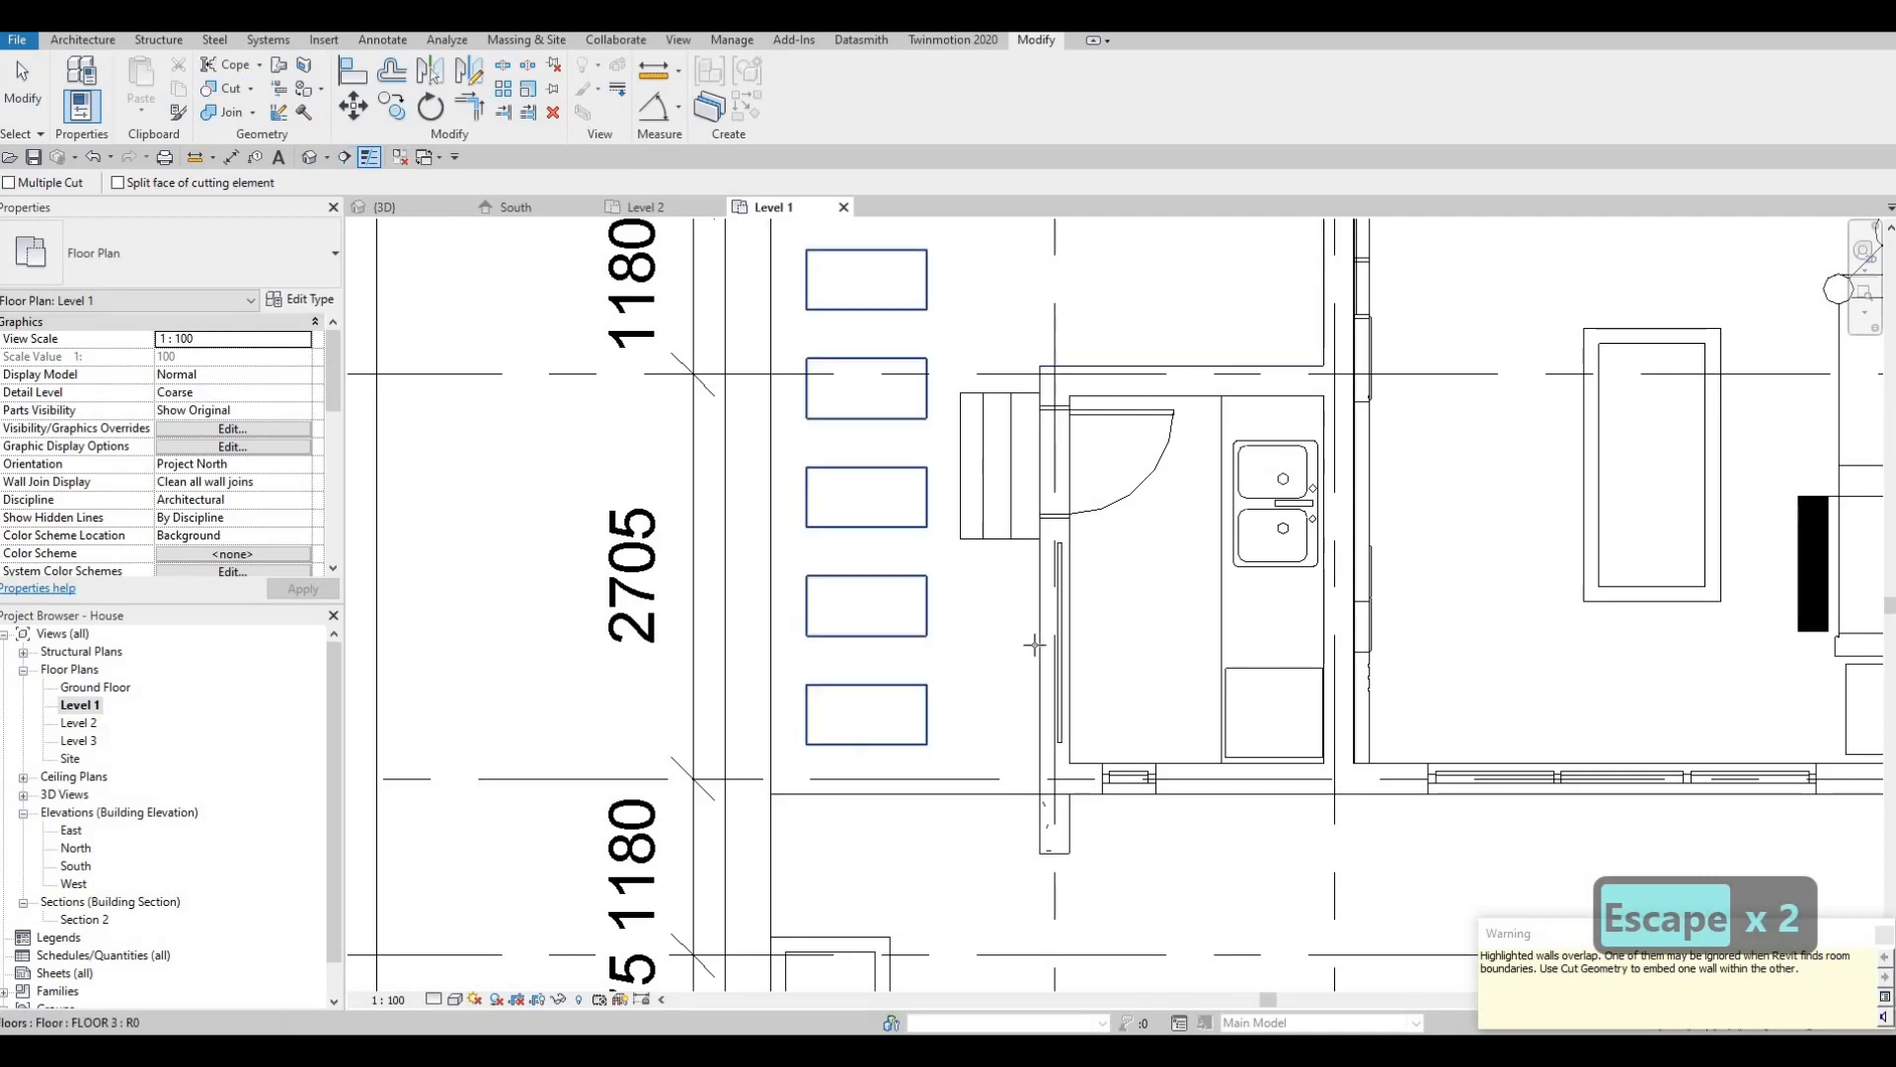
pyautogui.press('Escape')
pyautogui.press('Escape')
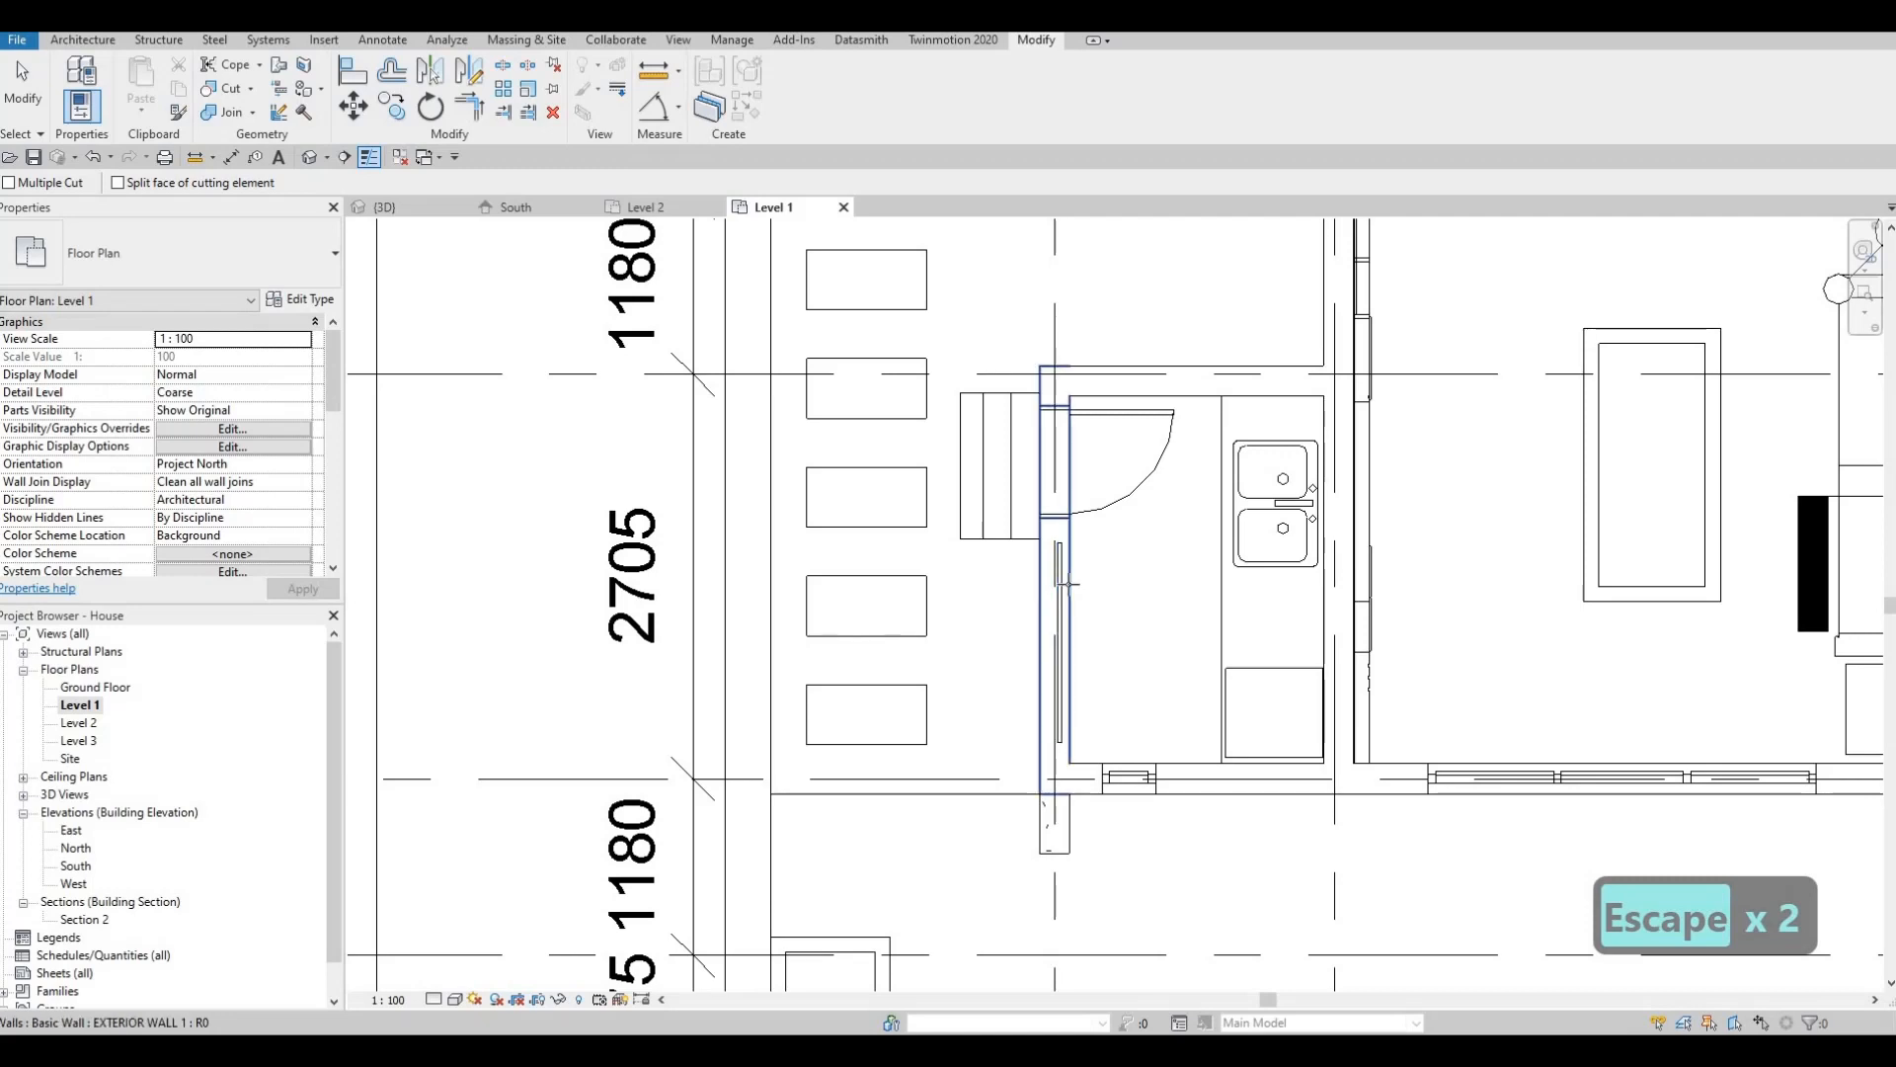
pyautogui.click(1061, 587)
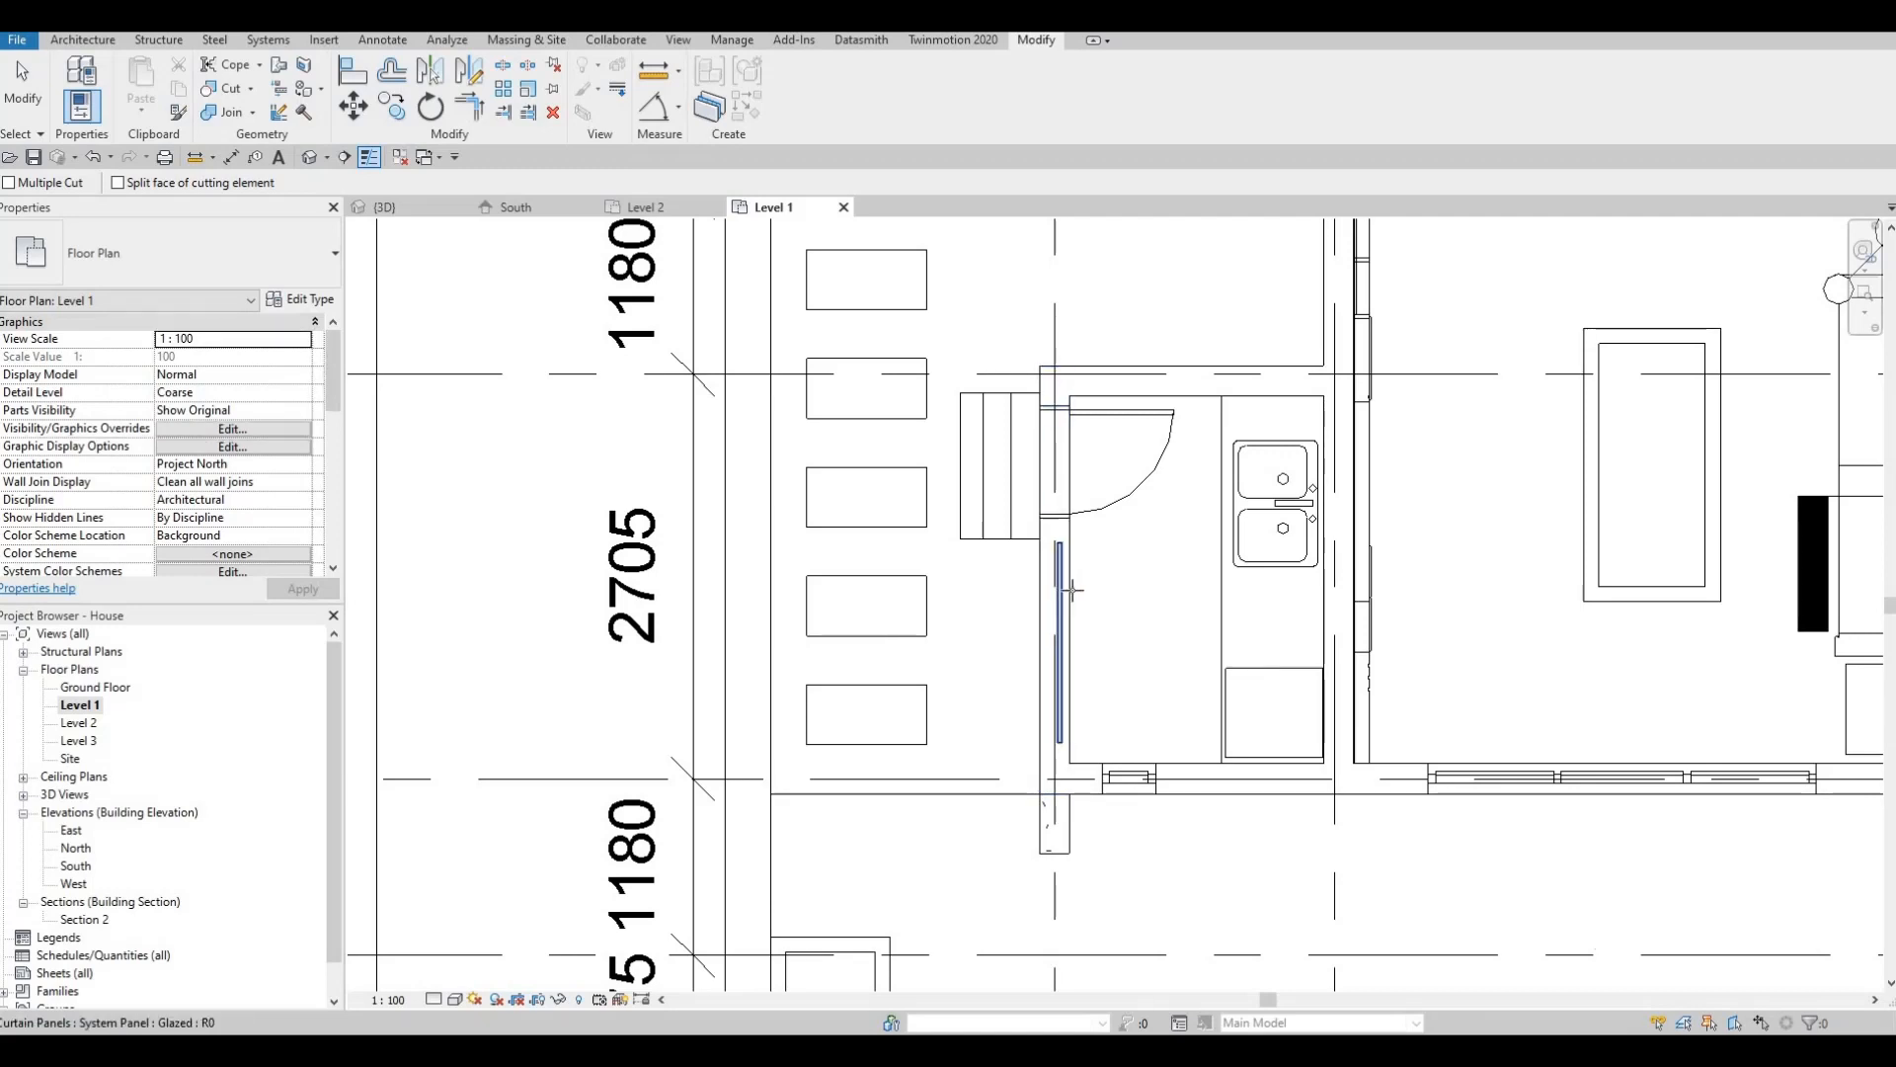
pyautogui.click(1070, 589)
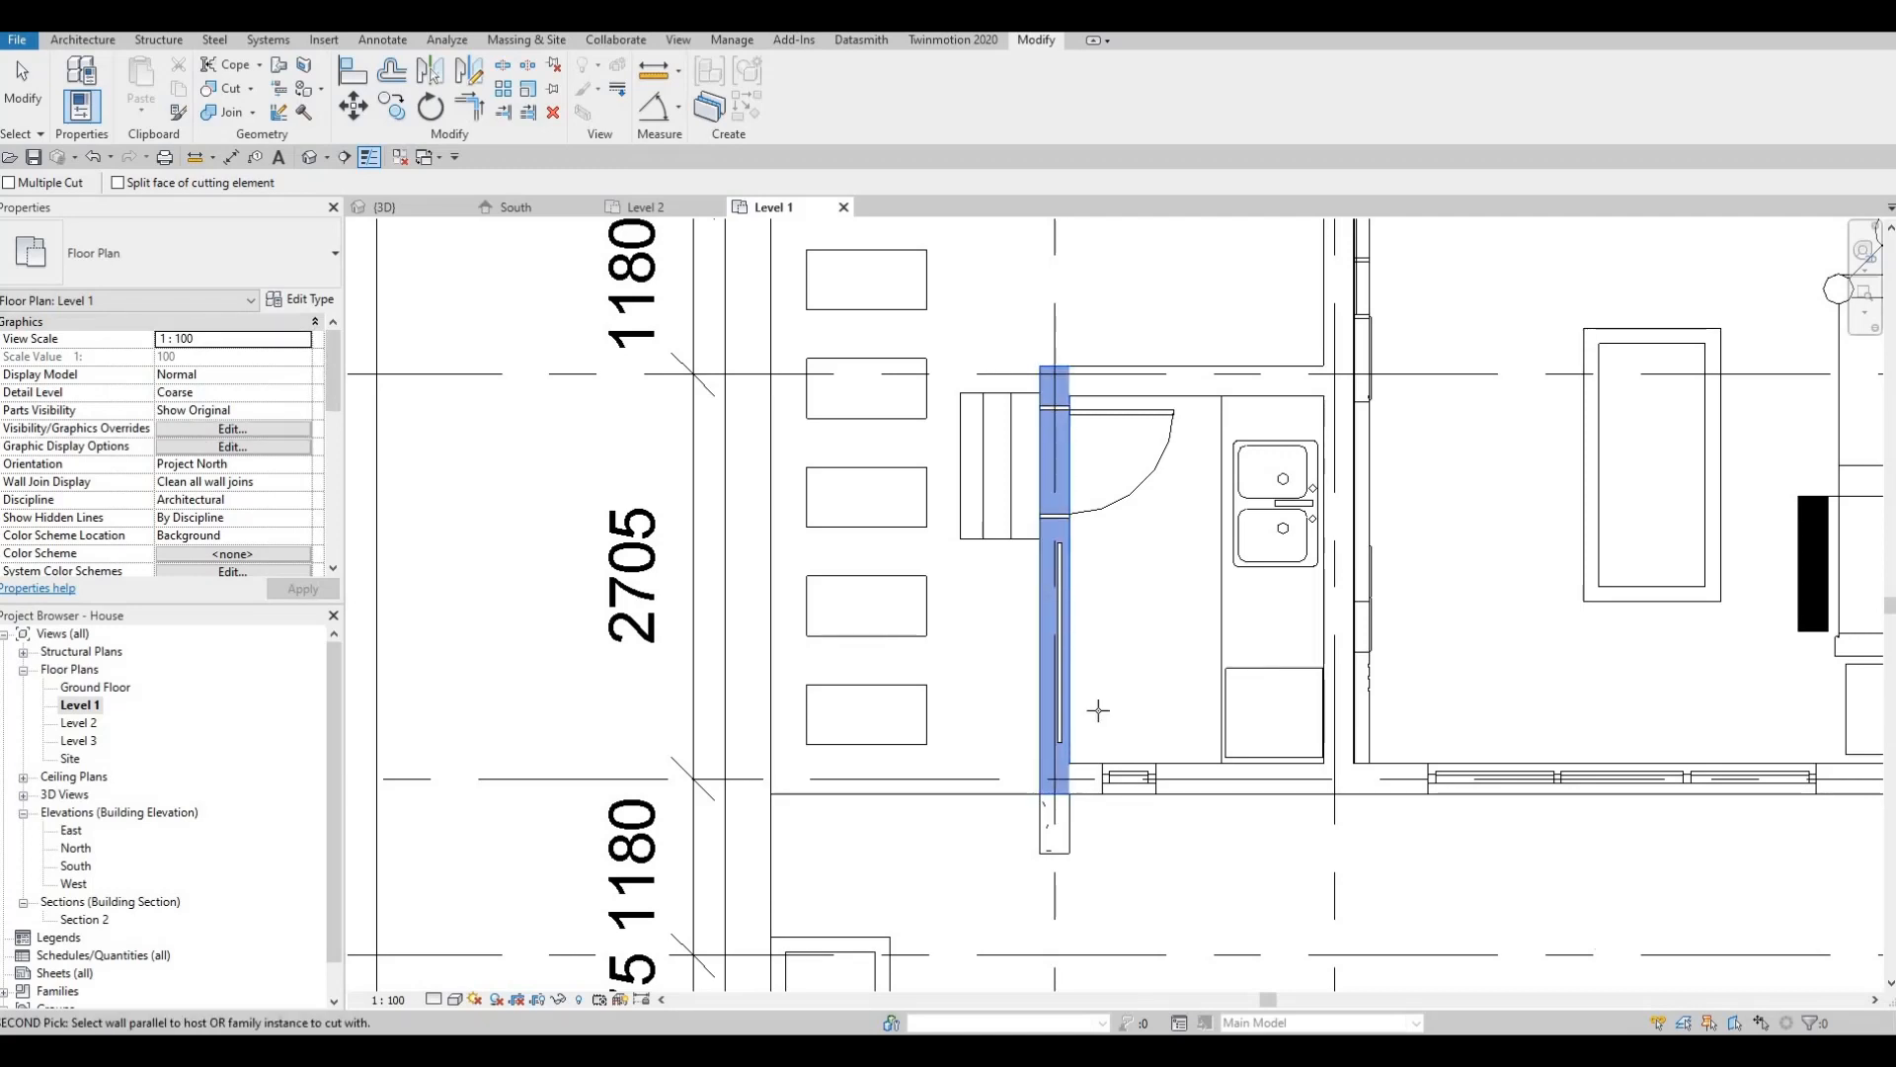
pyautogui.press('Escape')
pyautogui.press('Escape')
# Delete the narrow curtain-wall window from the Level 1 front wall on grid H.
pyautogui.click(1106, 785)
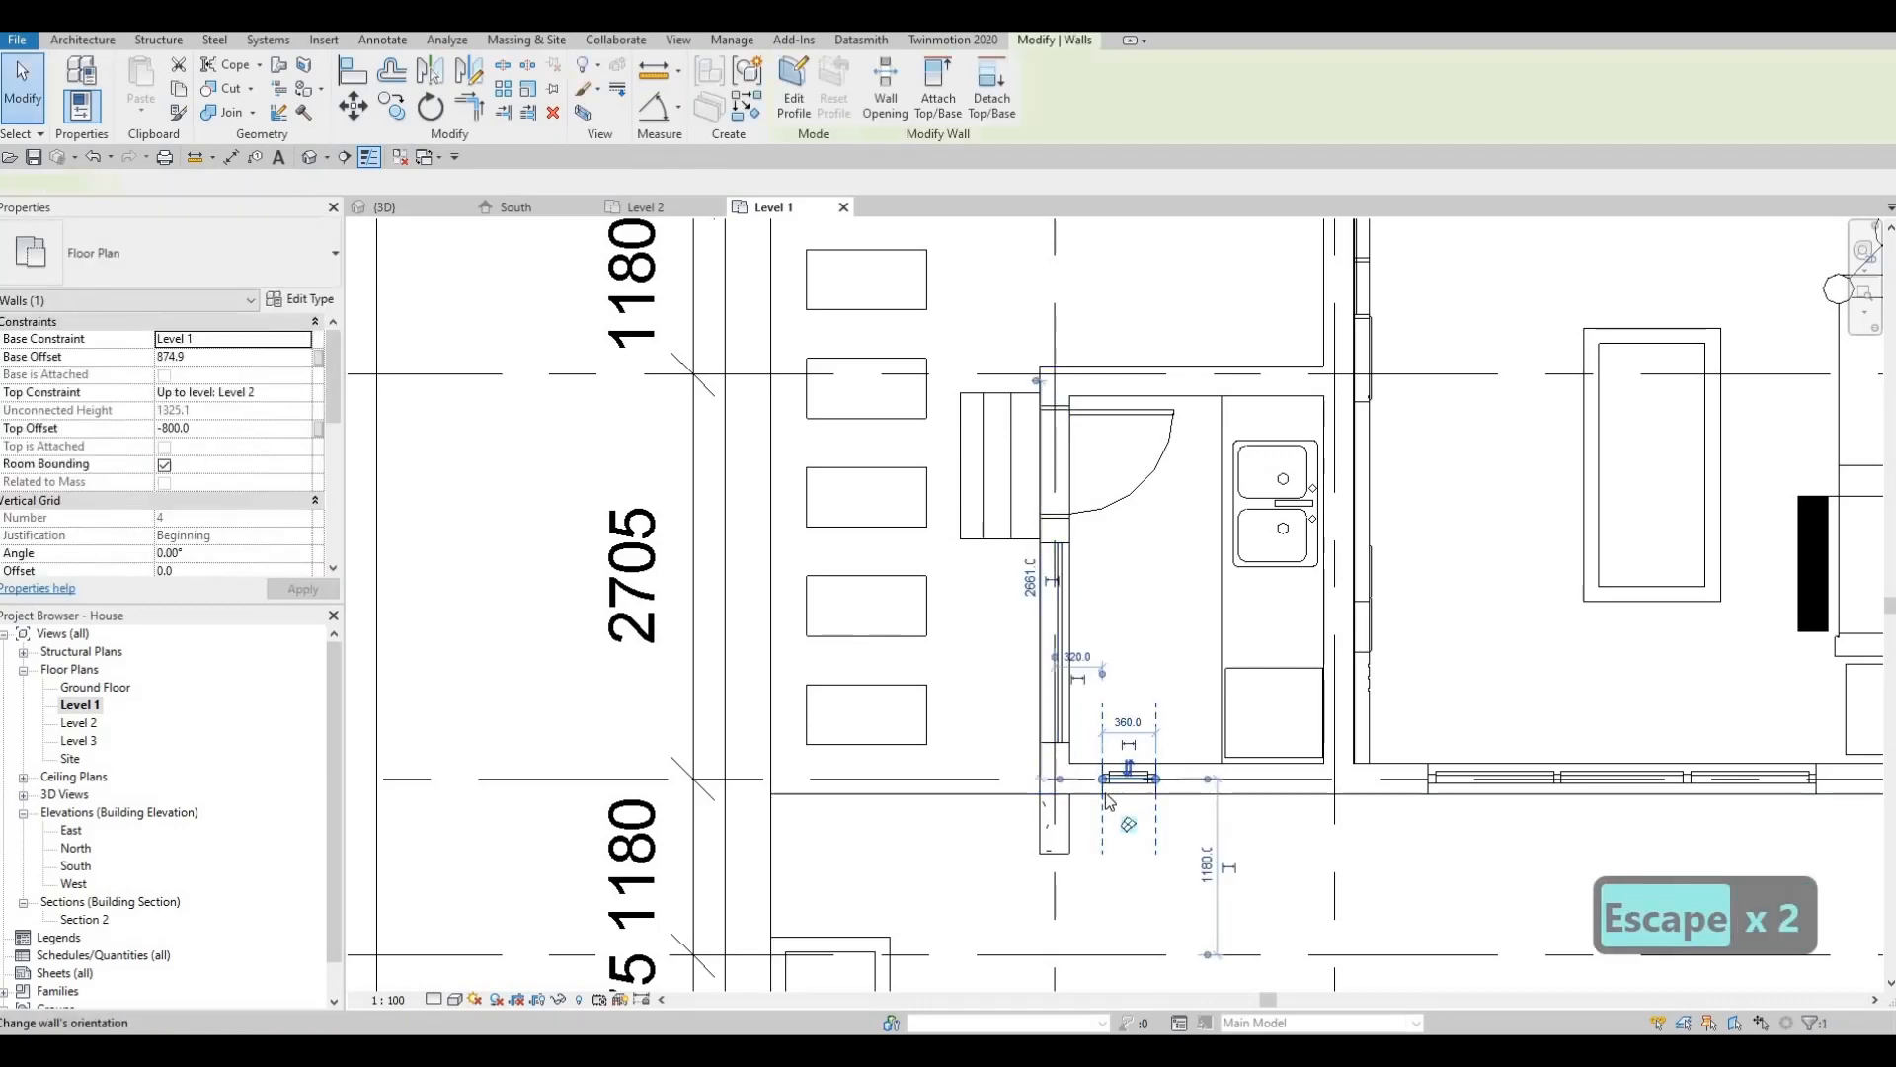
pyautogui.press('Delete')
pyautogui.click(230, 156)
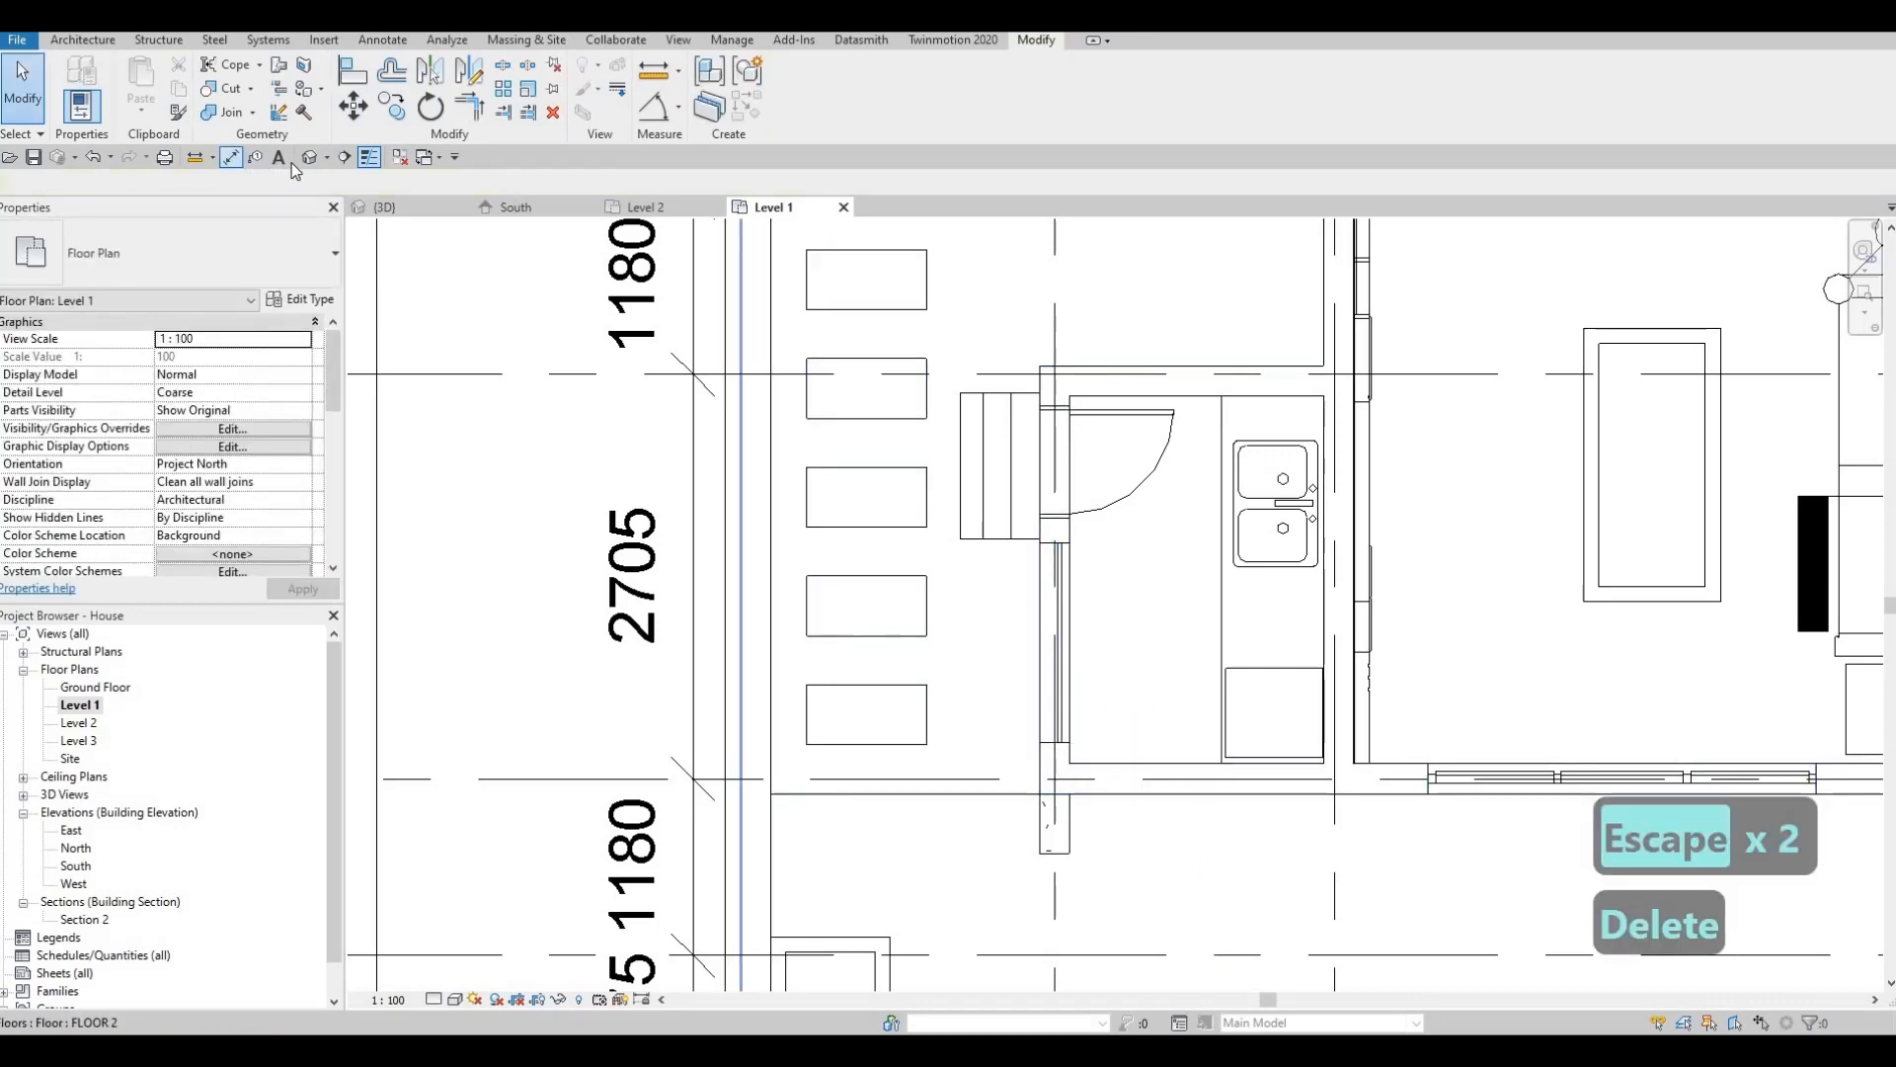
# Divide the new sink room curtain wall through its panel midpoint in the 3D view and add 50mm x 65mm rectangular mullions to all grid lines.
pyautogui.click(385, 207)
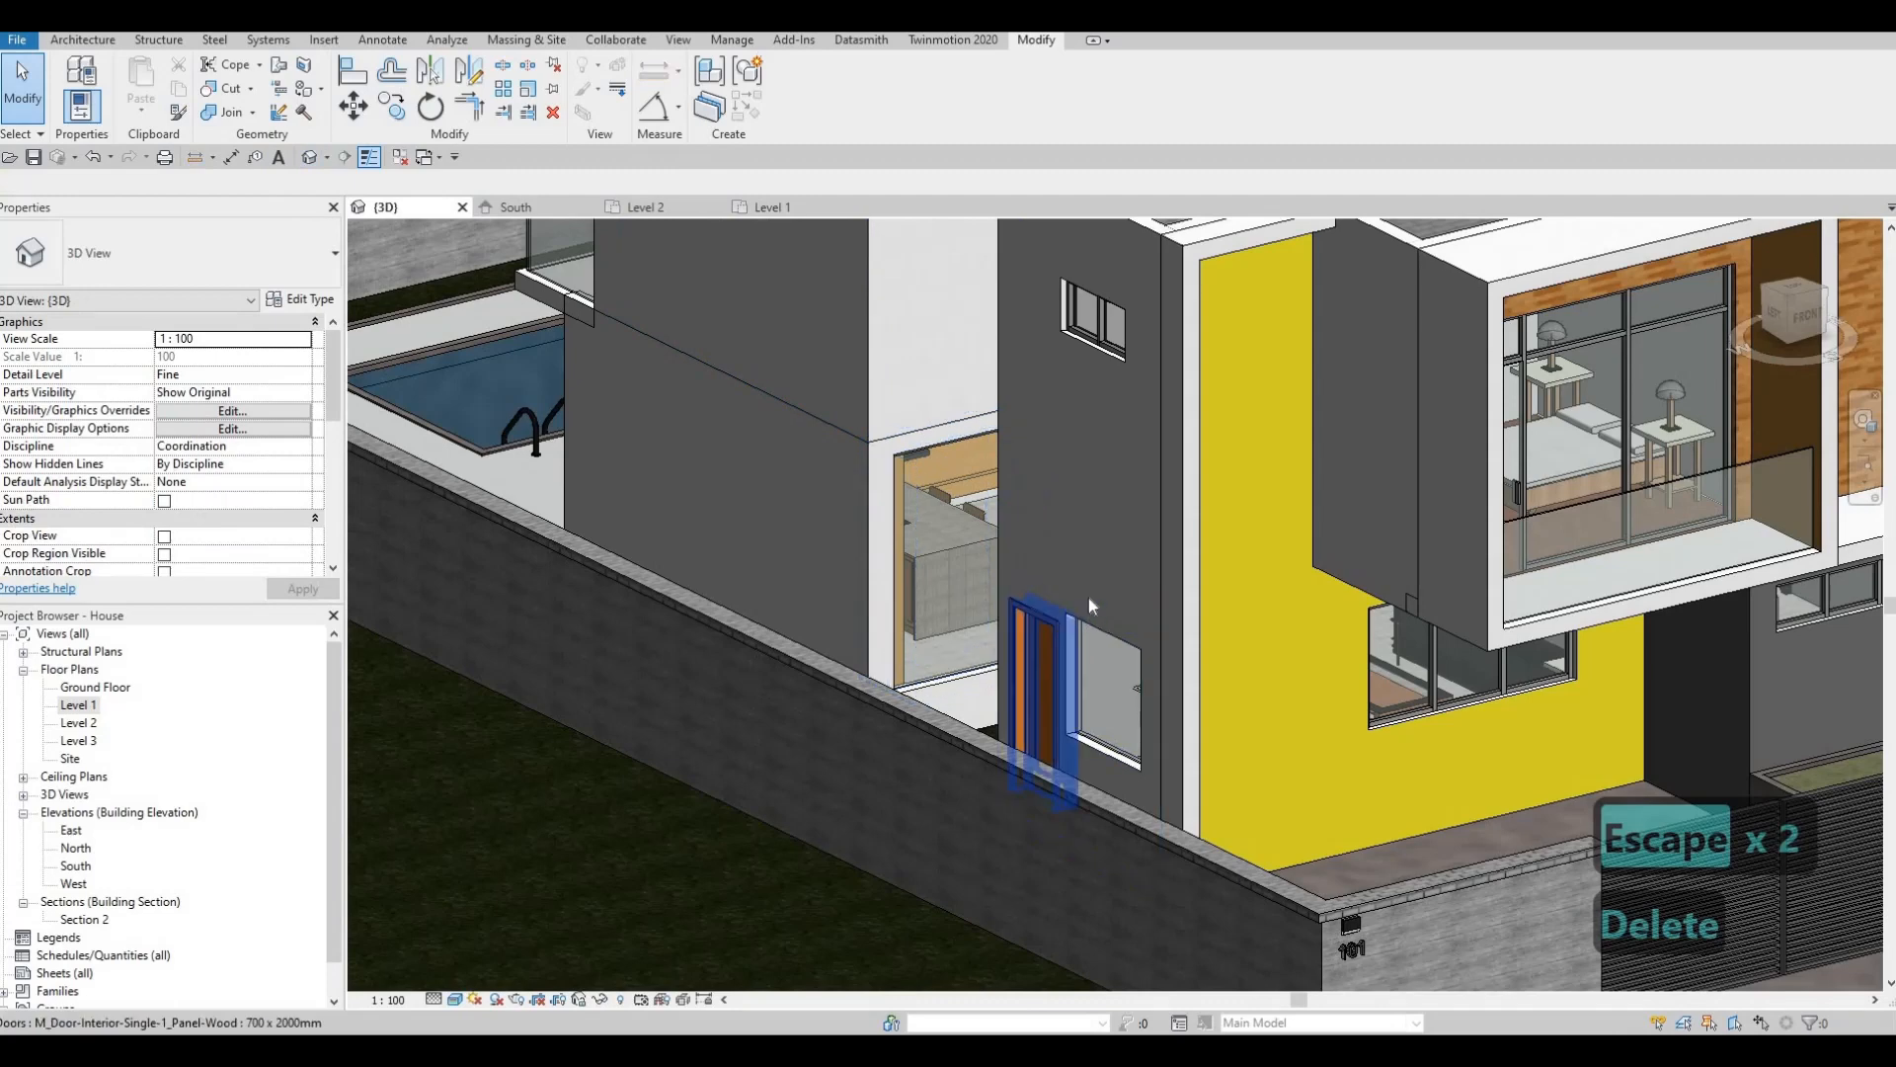
pyautogui.keyDown('shift'); pyautogui.moveTo(1088, 596); pyautogui.dragTo(1154, 555, button='middle'); pyautogui.keyUp('shift')
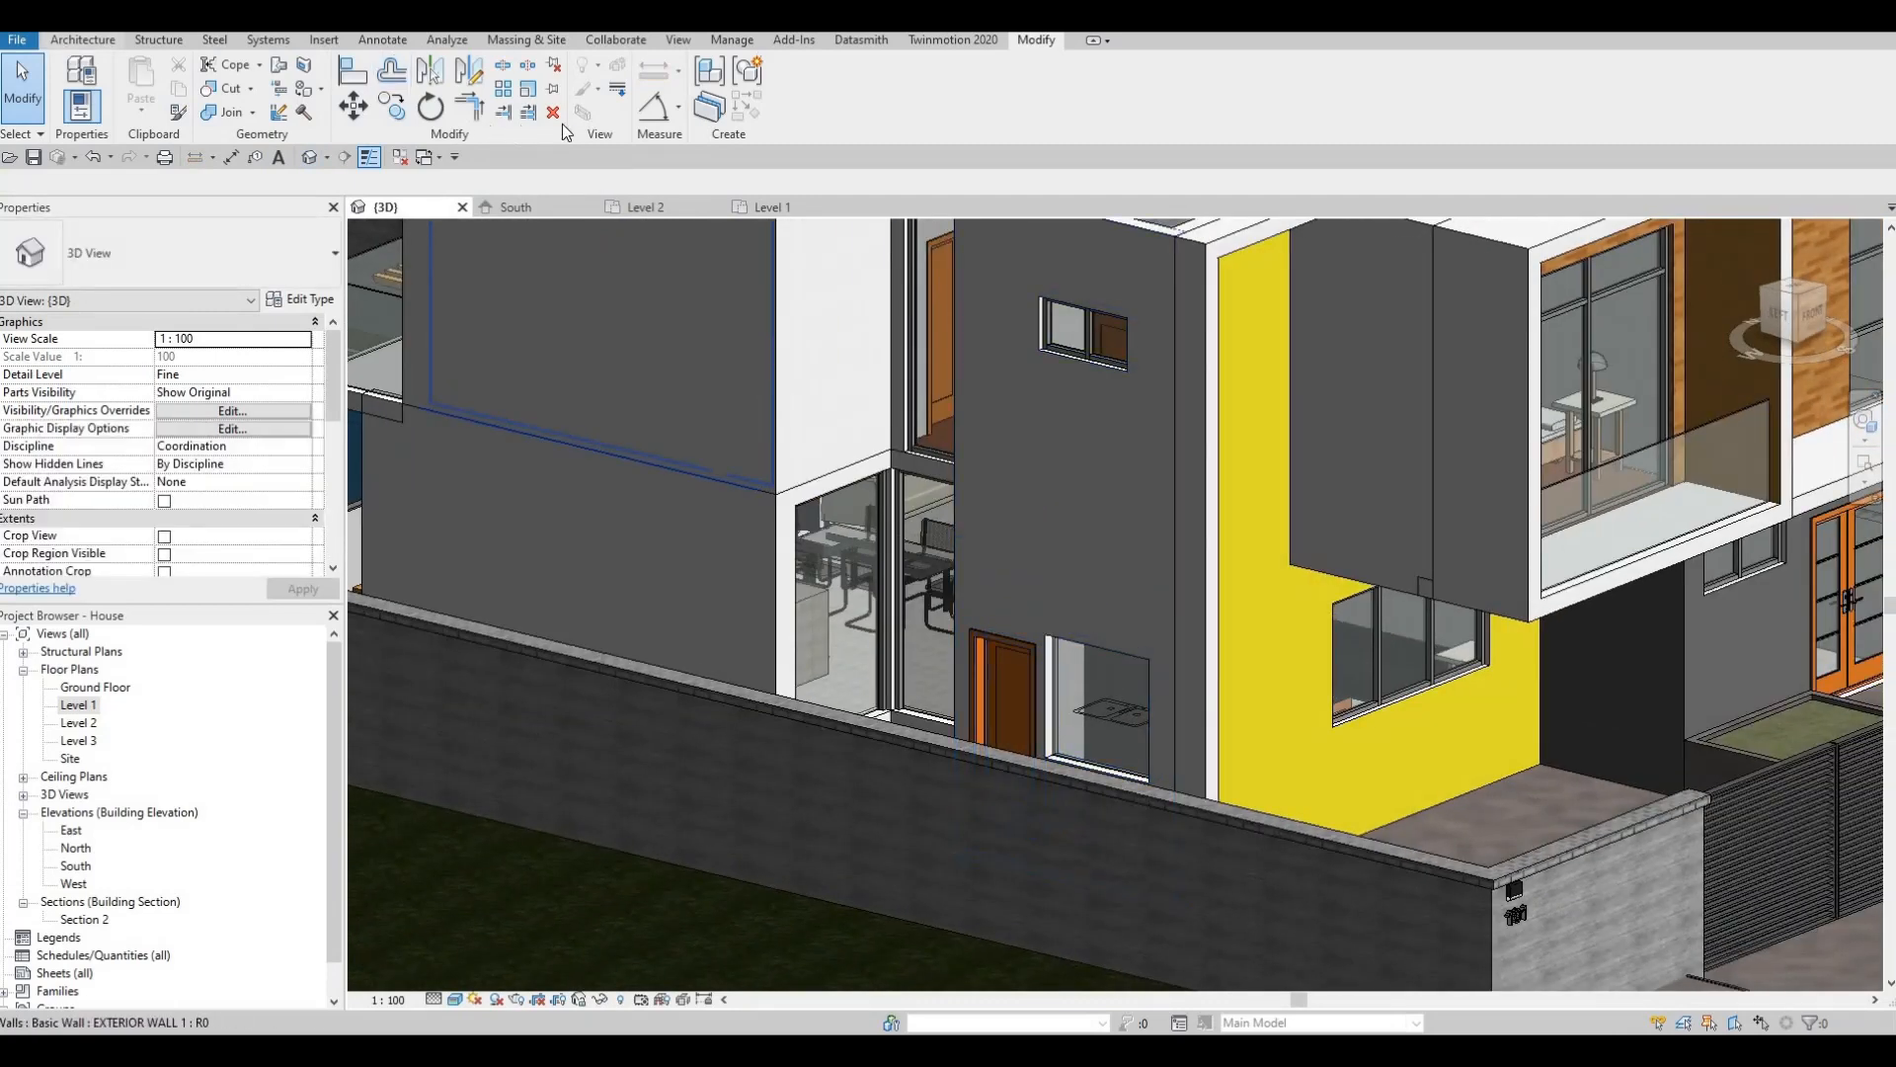
pyautogui.click(83, 40)
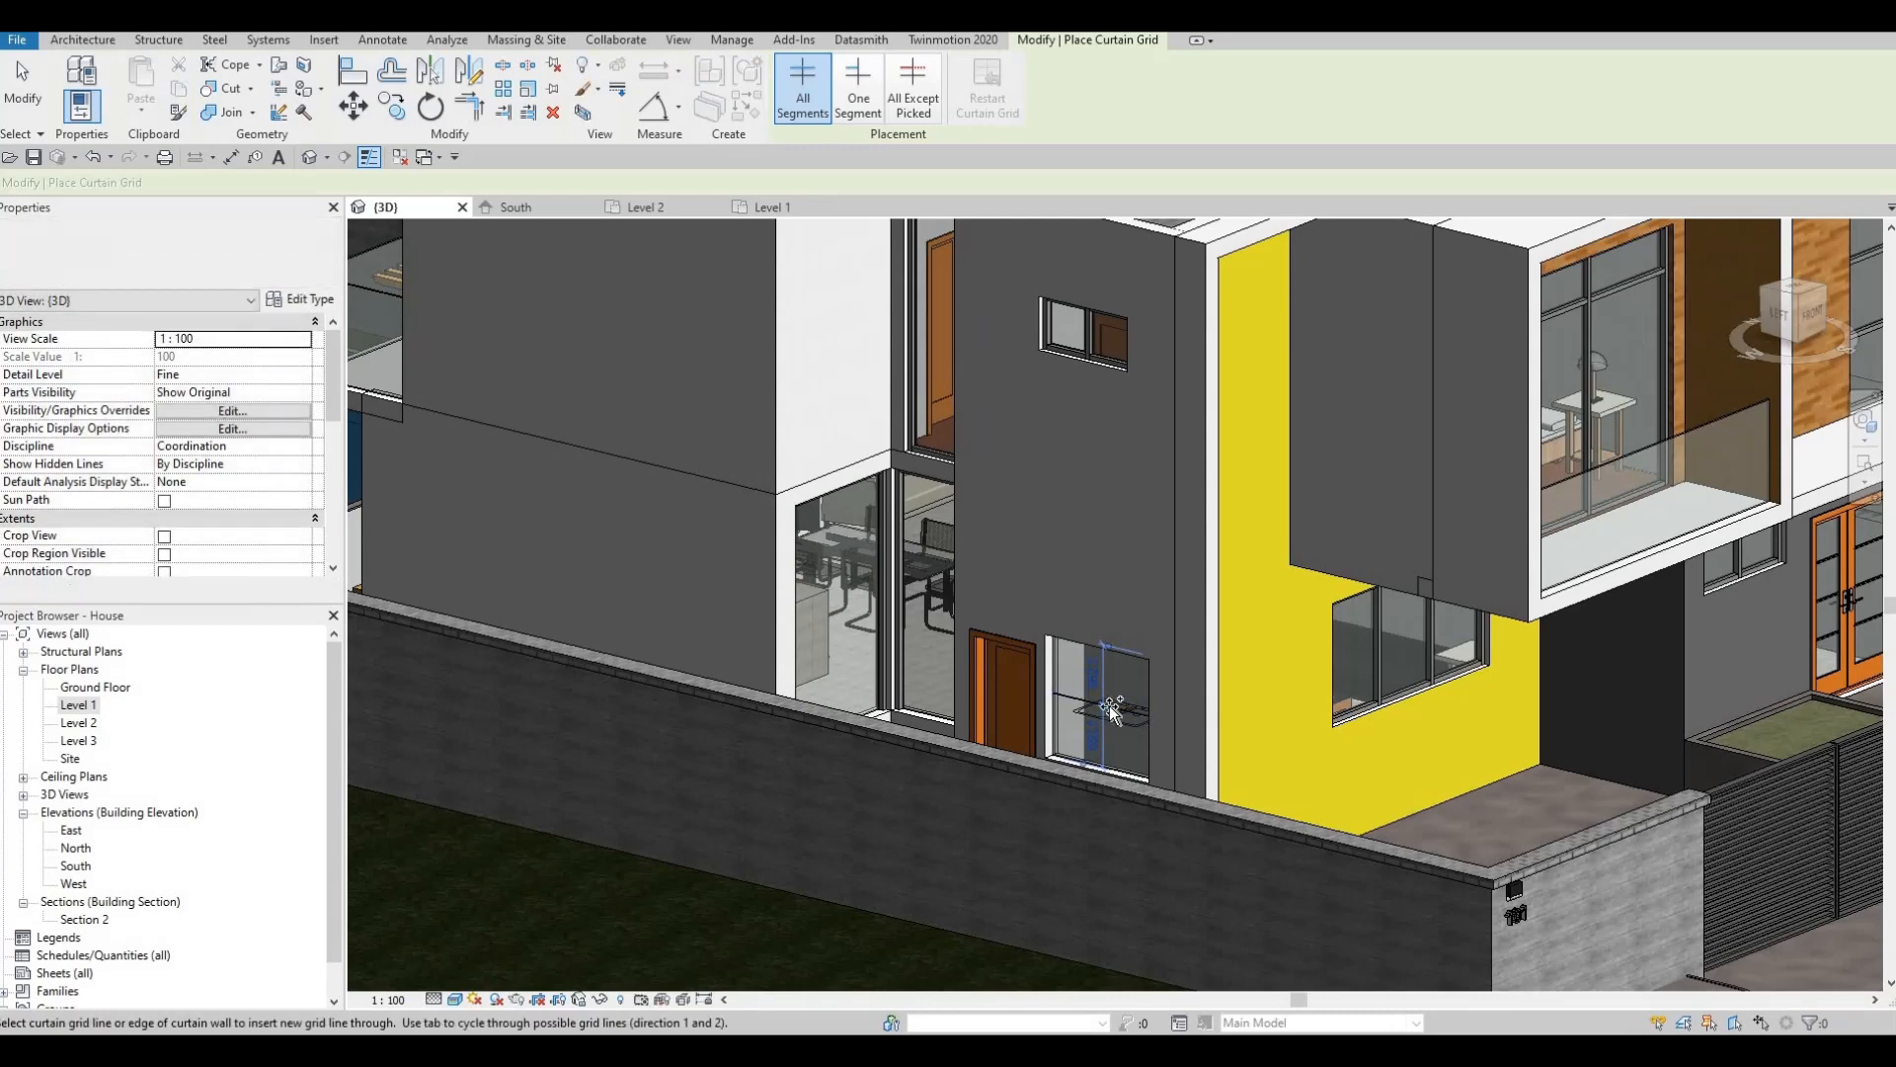
pyautogui.moveTo(1100, 785); pyautogui.dragTo(1100, 565, button='middle')
pyautogui.scroll(2, 1103, 517)
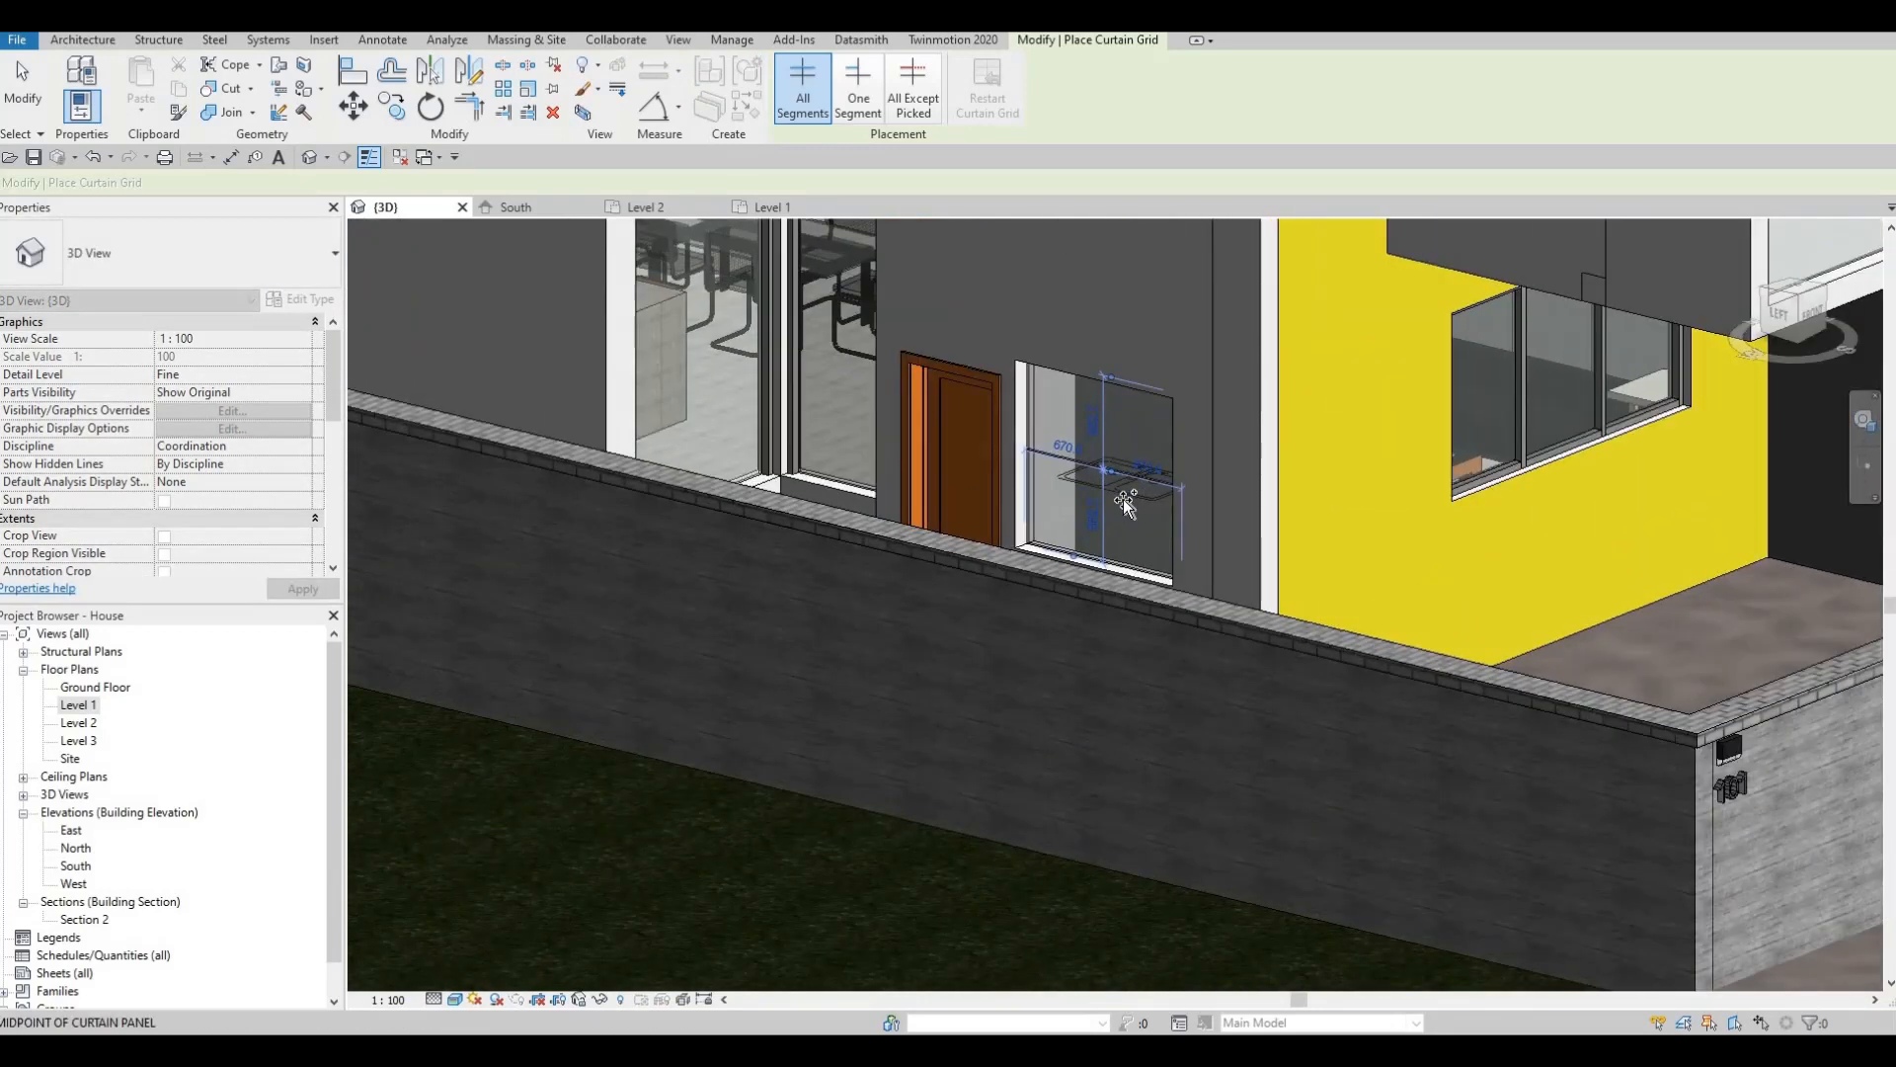
pyautogui.press('Escape')
pyautogui.press('Escape')
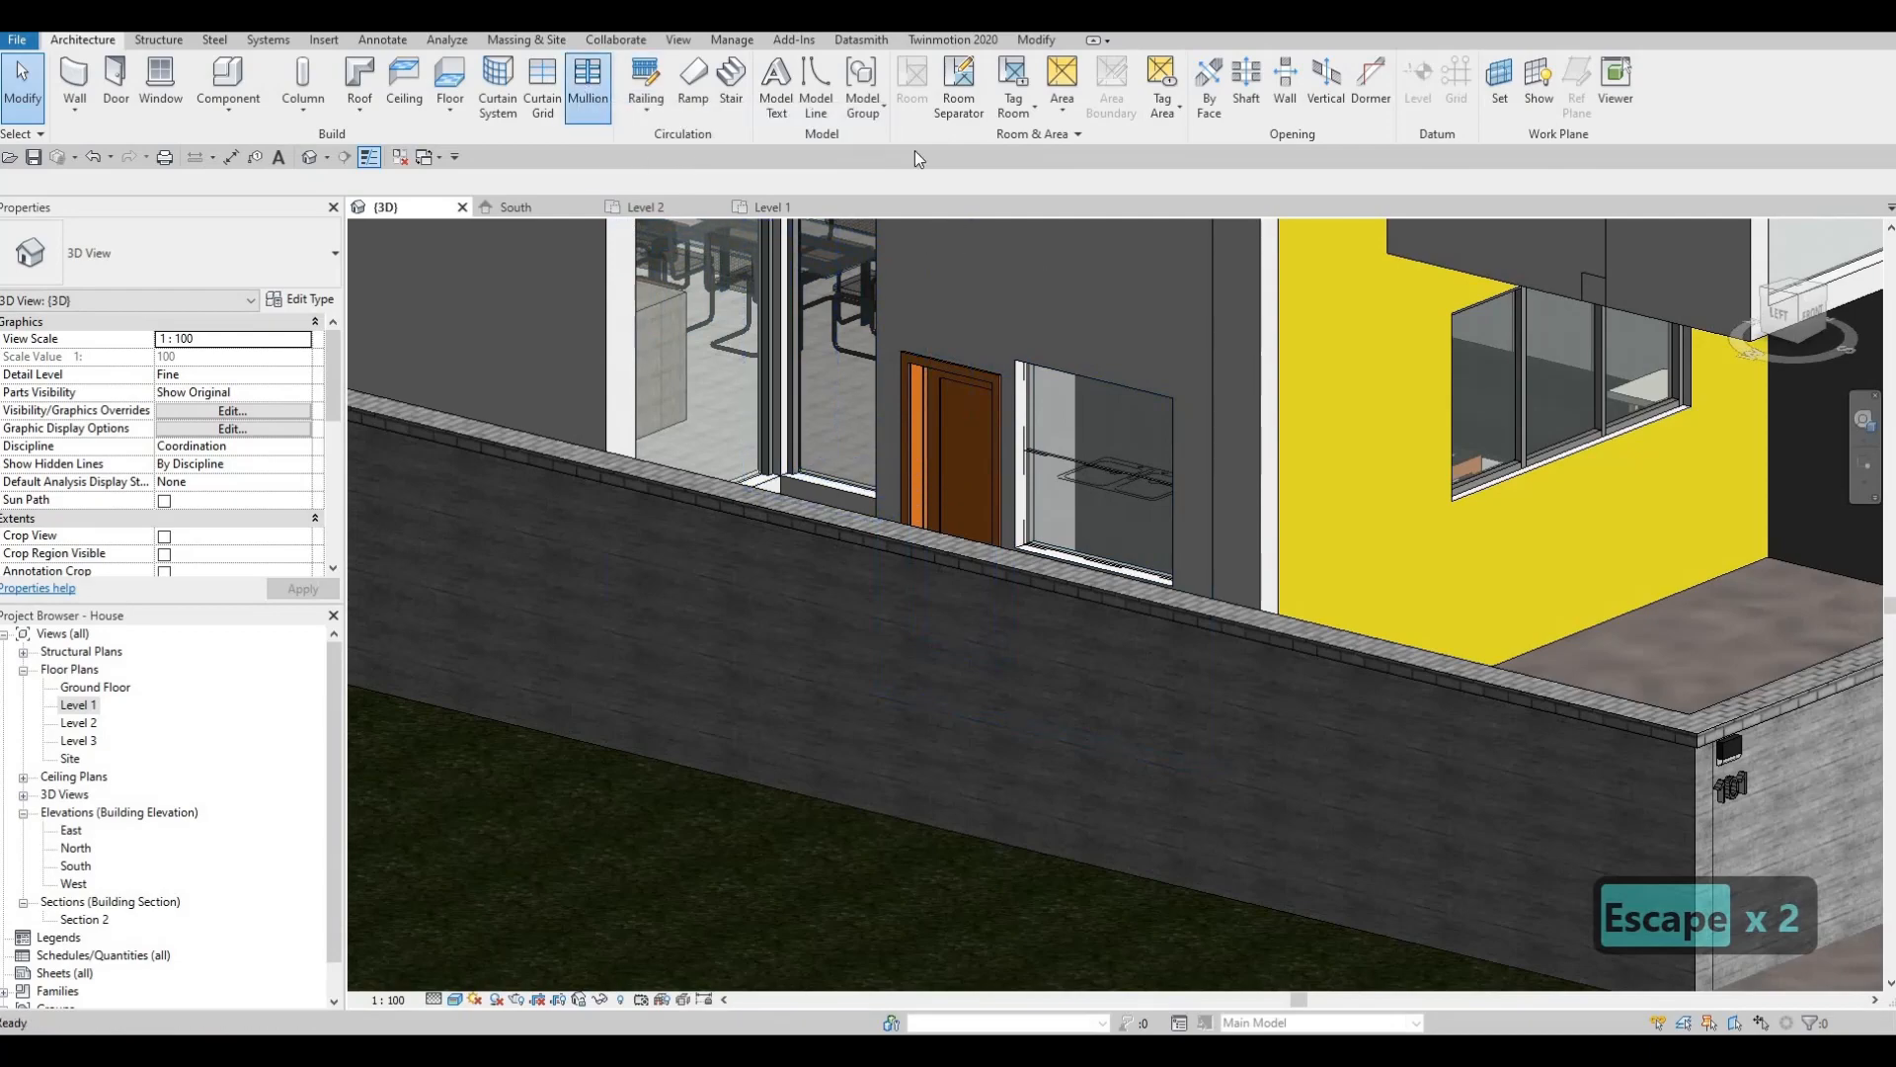
pyautogui.click(588, 96)
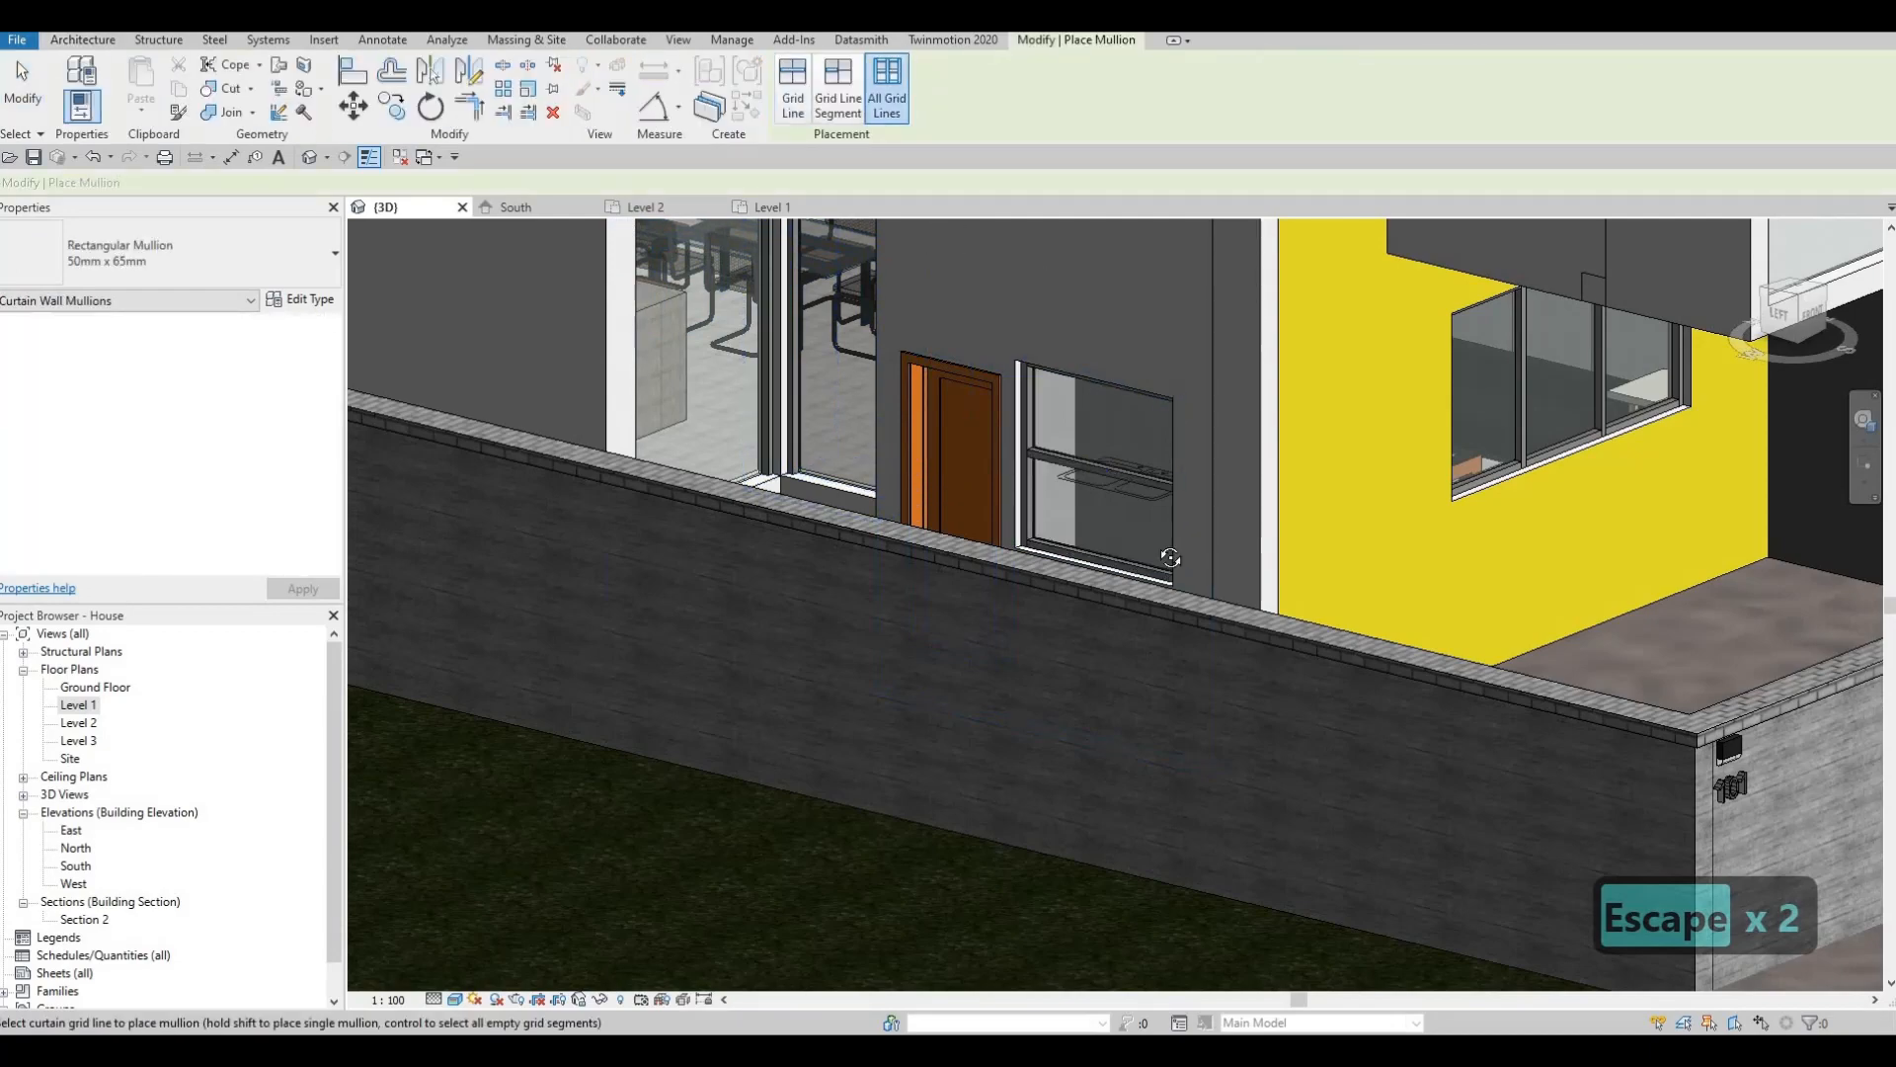
pyautogui.press('Escape')
pyautogui.keyDown('shift'); pyautogui.moveTo(1083, 417); pyautogui.dragTo(860, 565, button='middle'); pyautogui.keyUp('shift')
pyautogui.click(84, 111)
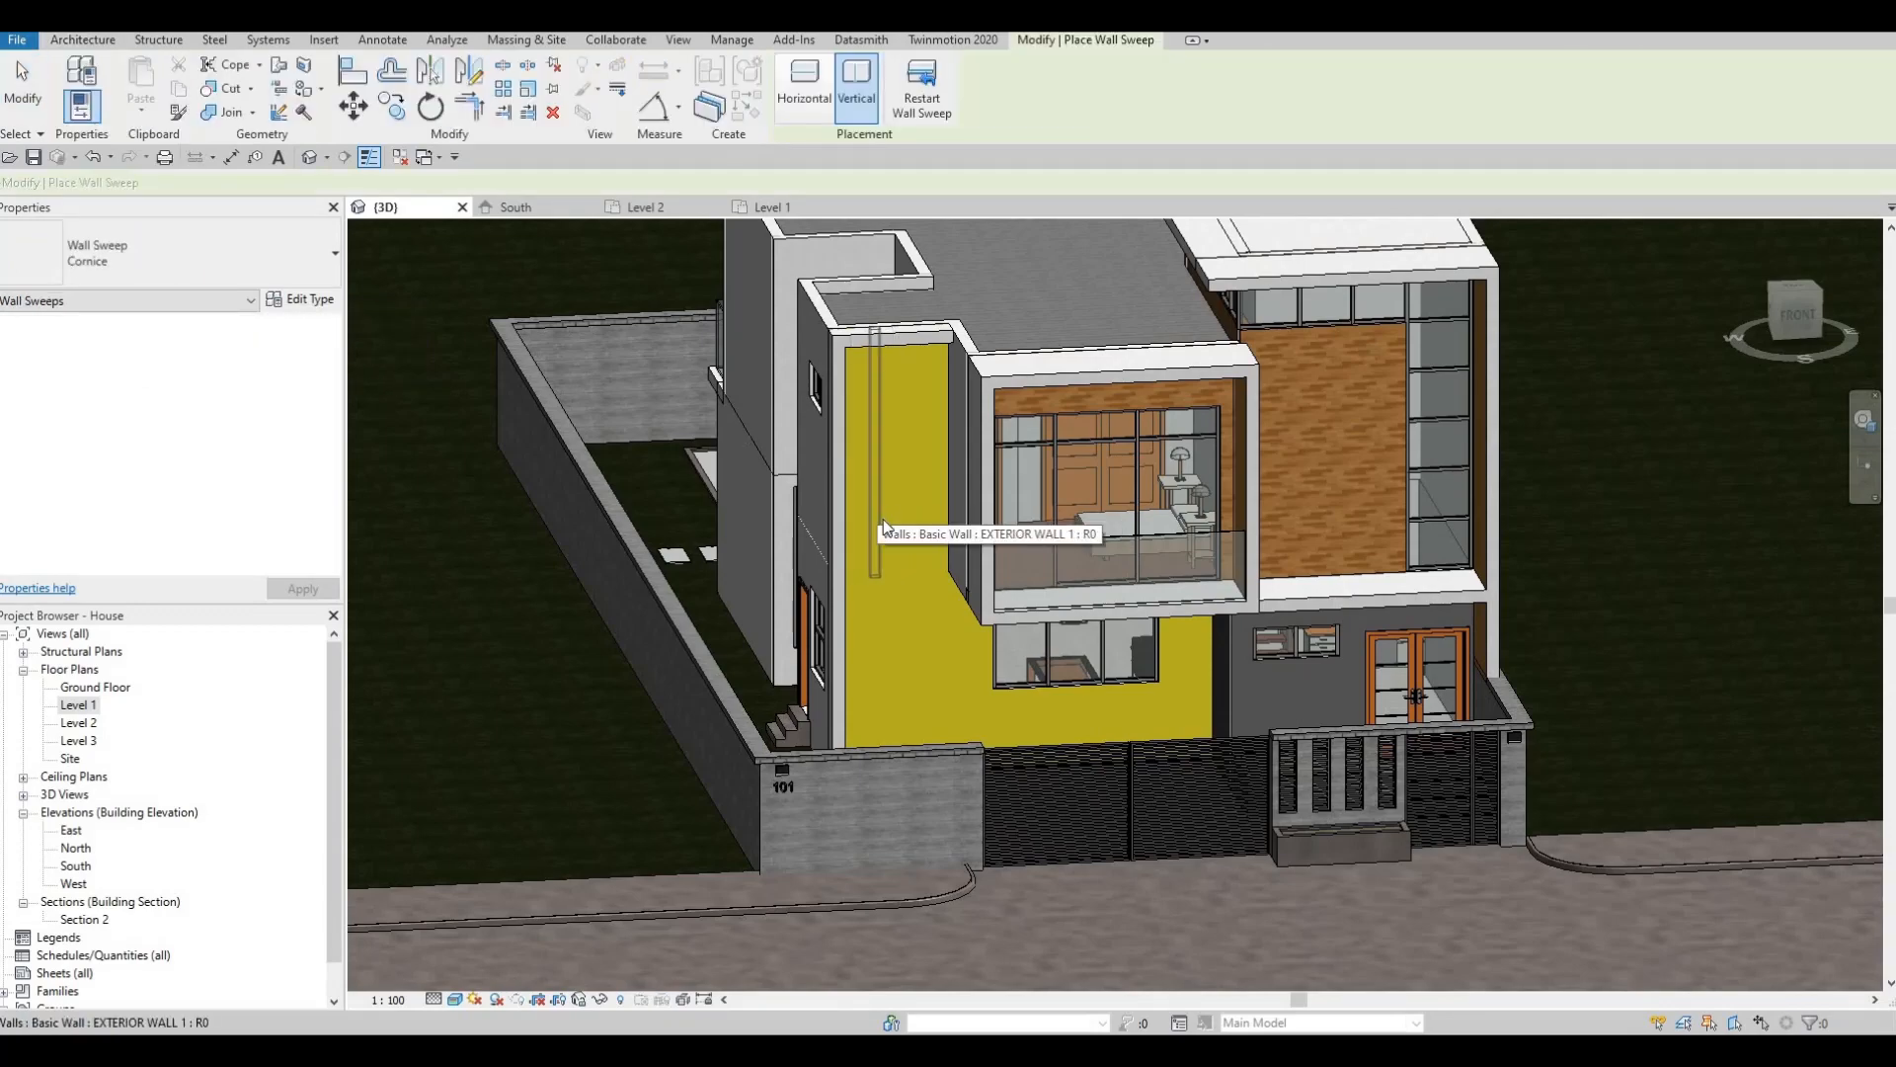
pyautogui.keyDown('shift'); pyautogui.moveTo(889, 592); pyautogui.dragTo(939, 659, button='middle'); pyautogui.keyUp('shift')
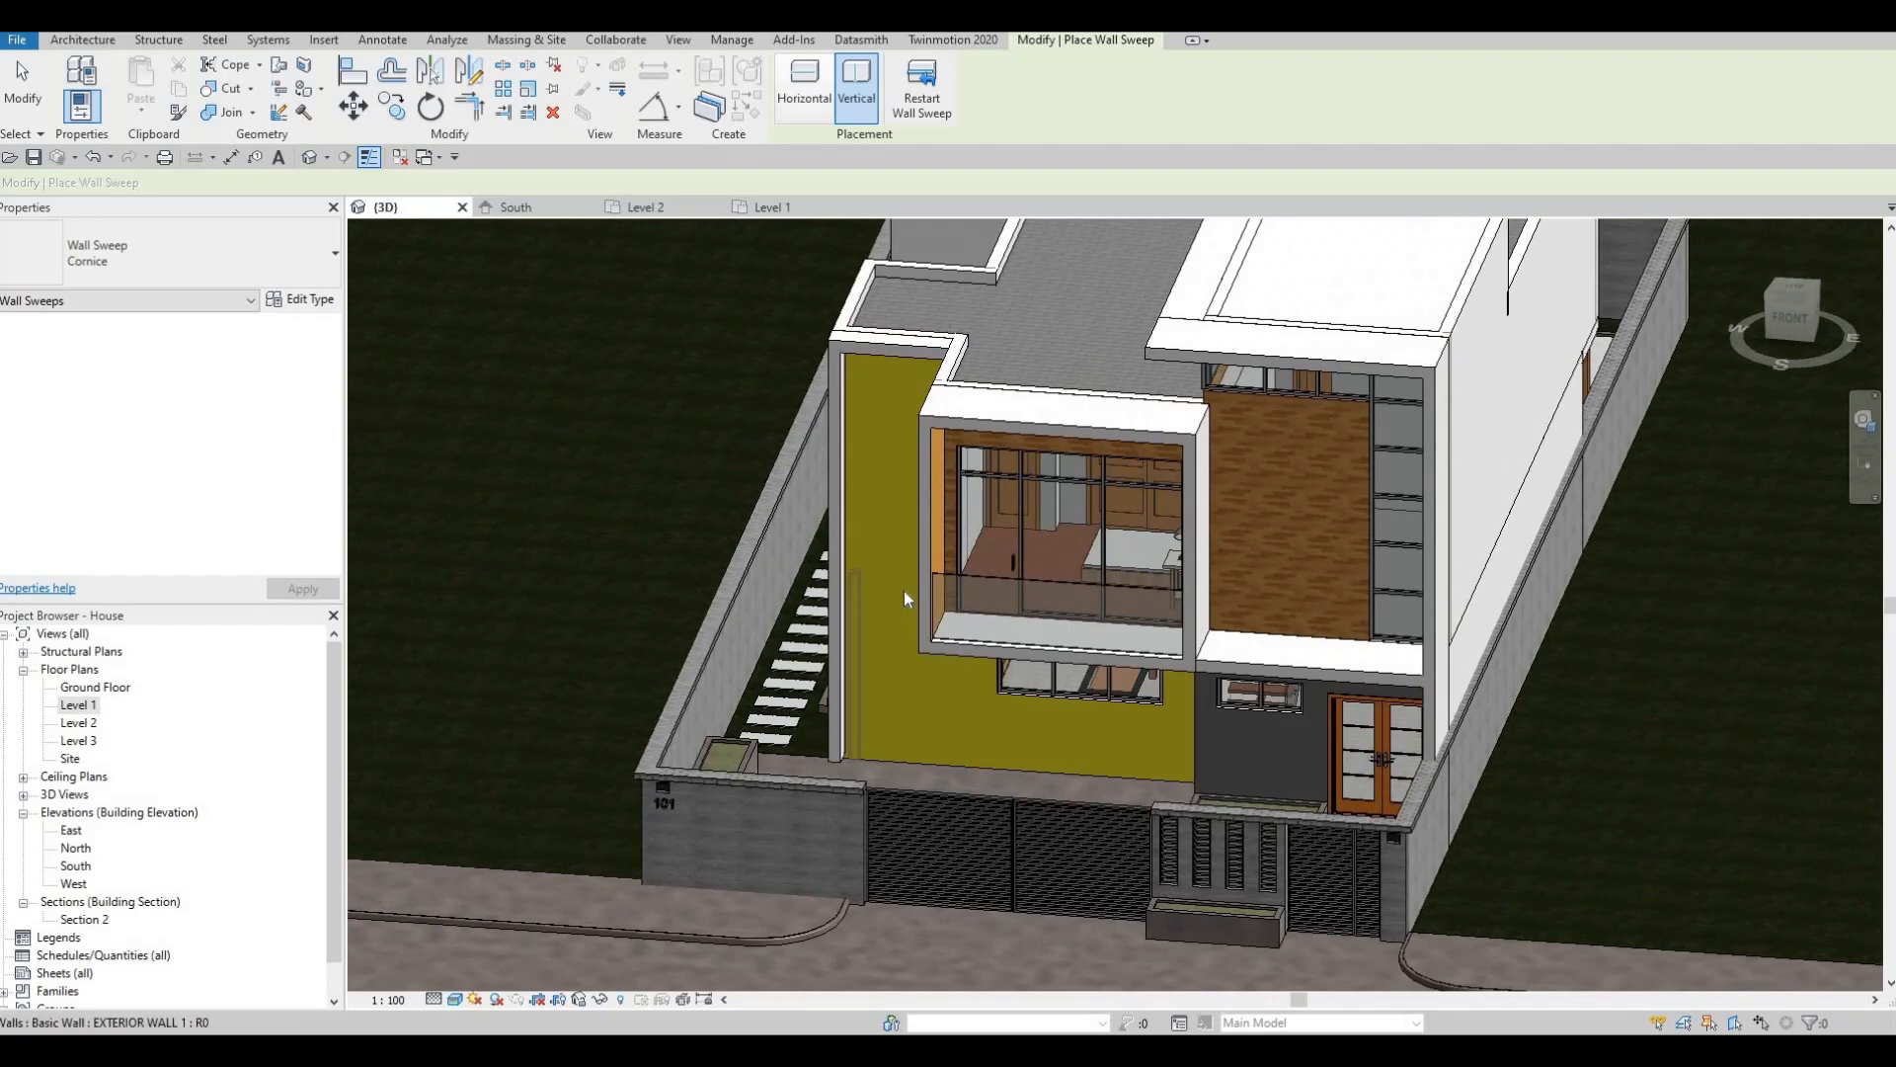
pyautogui.keyDown('shift'); pyautogui.moveTo(904, 591); pyautogui.dragTo(920, 590, button='middle'); pyautogui.keyUp('shift')
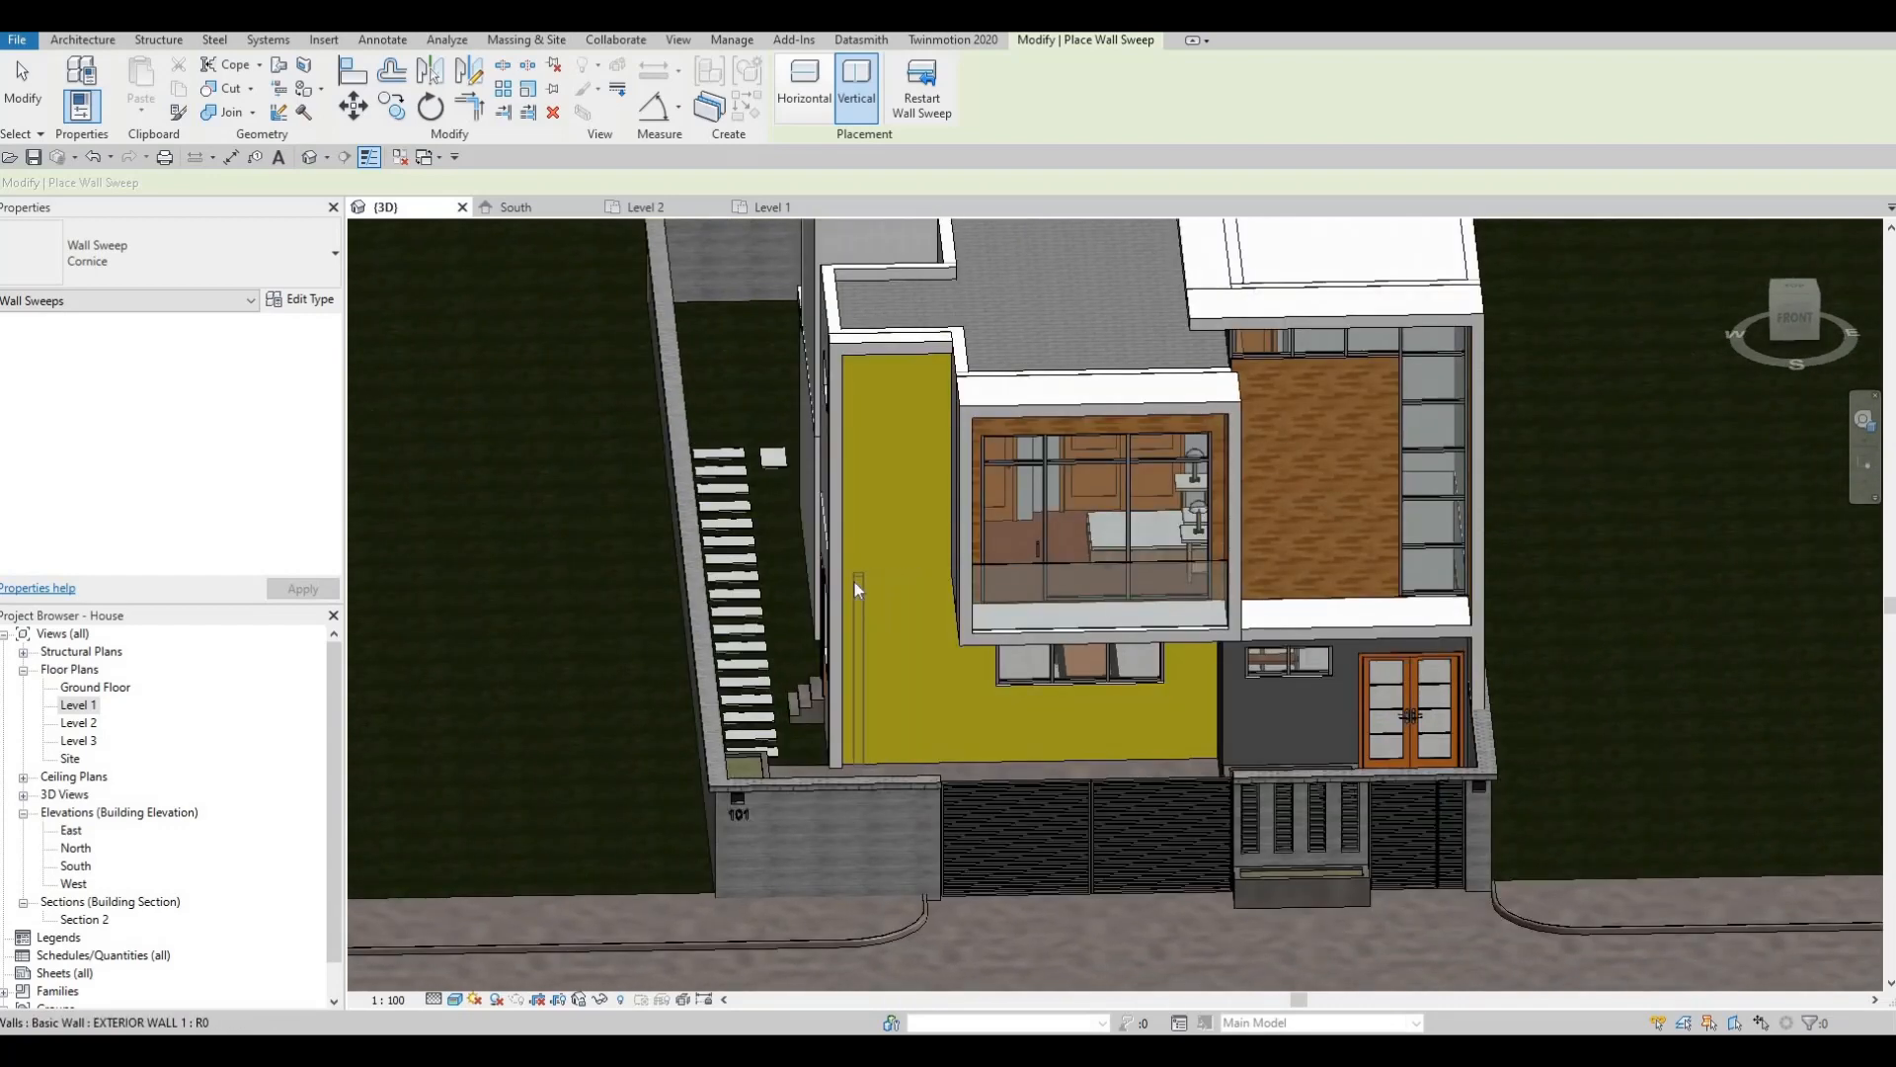
pyautogui.press('Escape')
pyautogui.press('Escape')
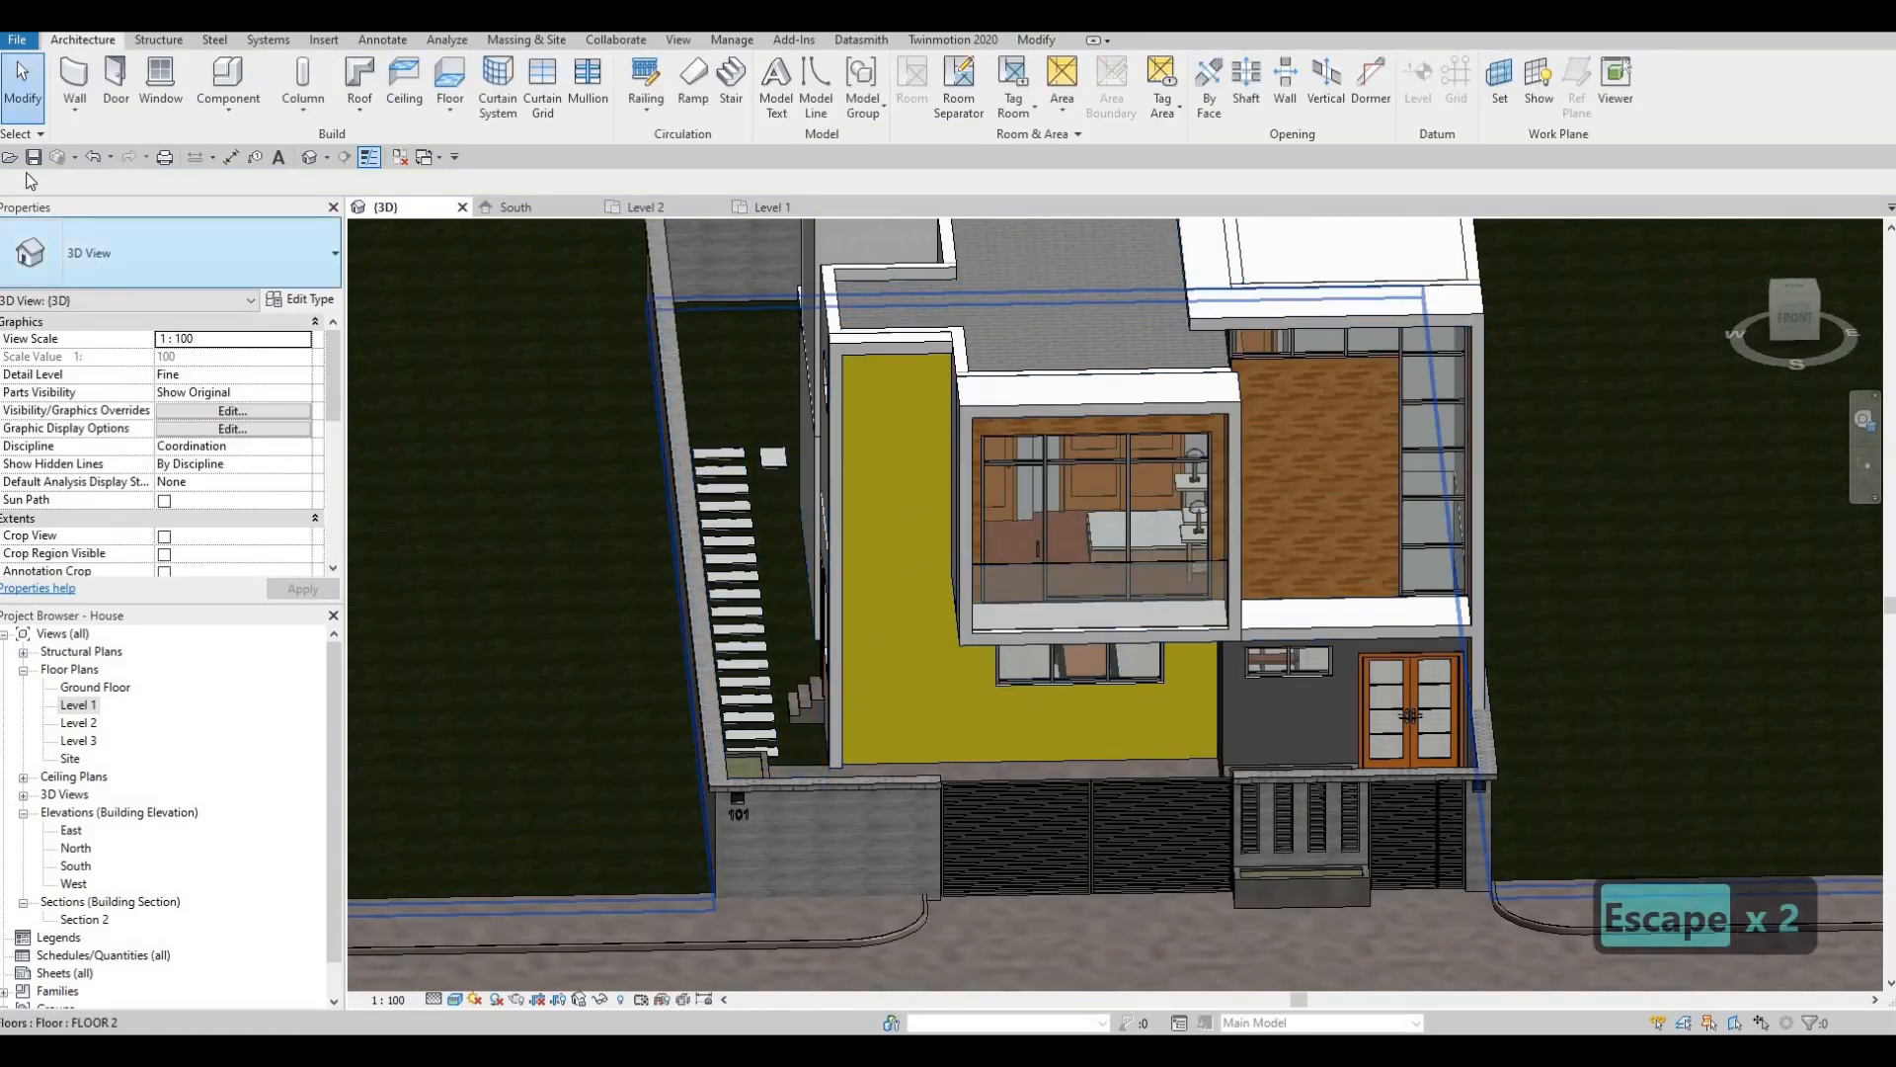
# Create a new family from the Metric Profile template.
pyautogui.click(16, 40)
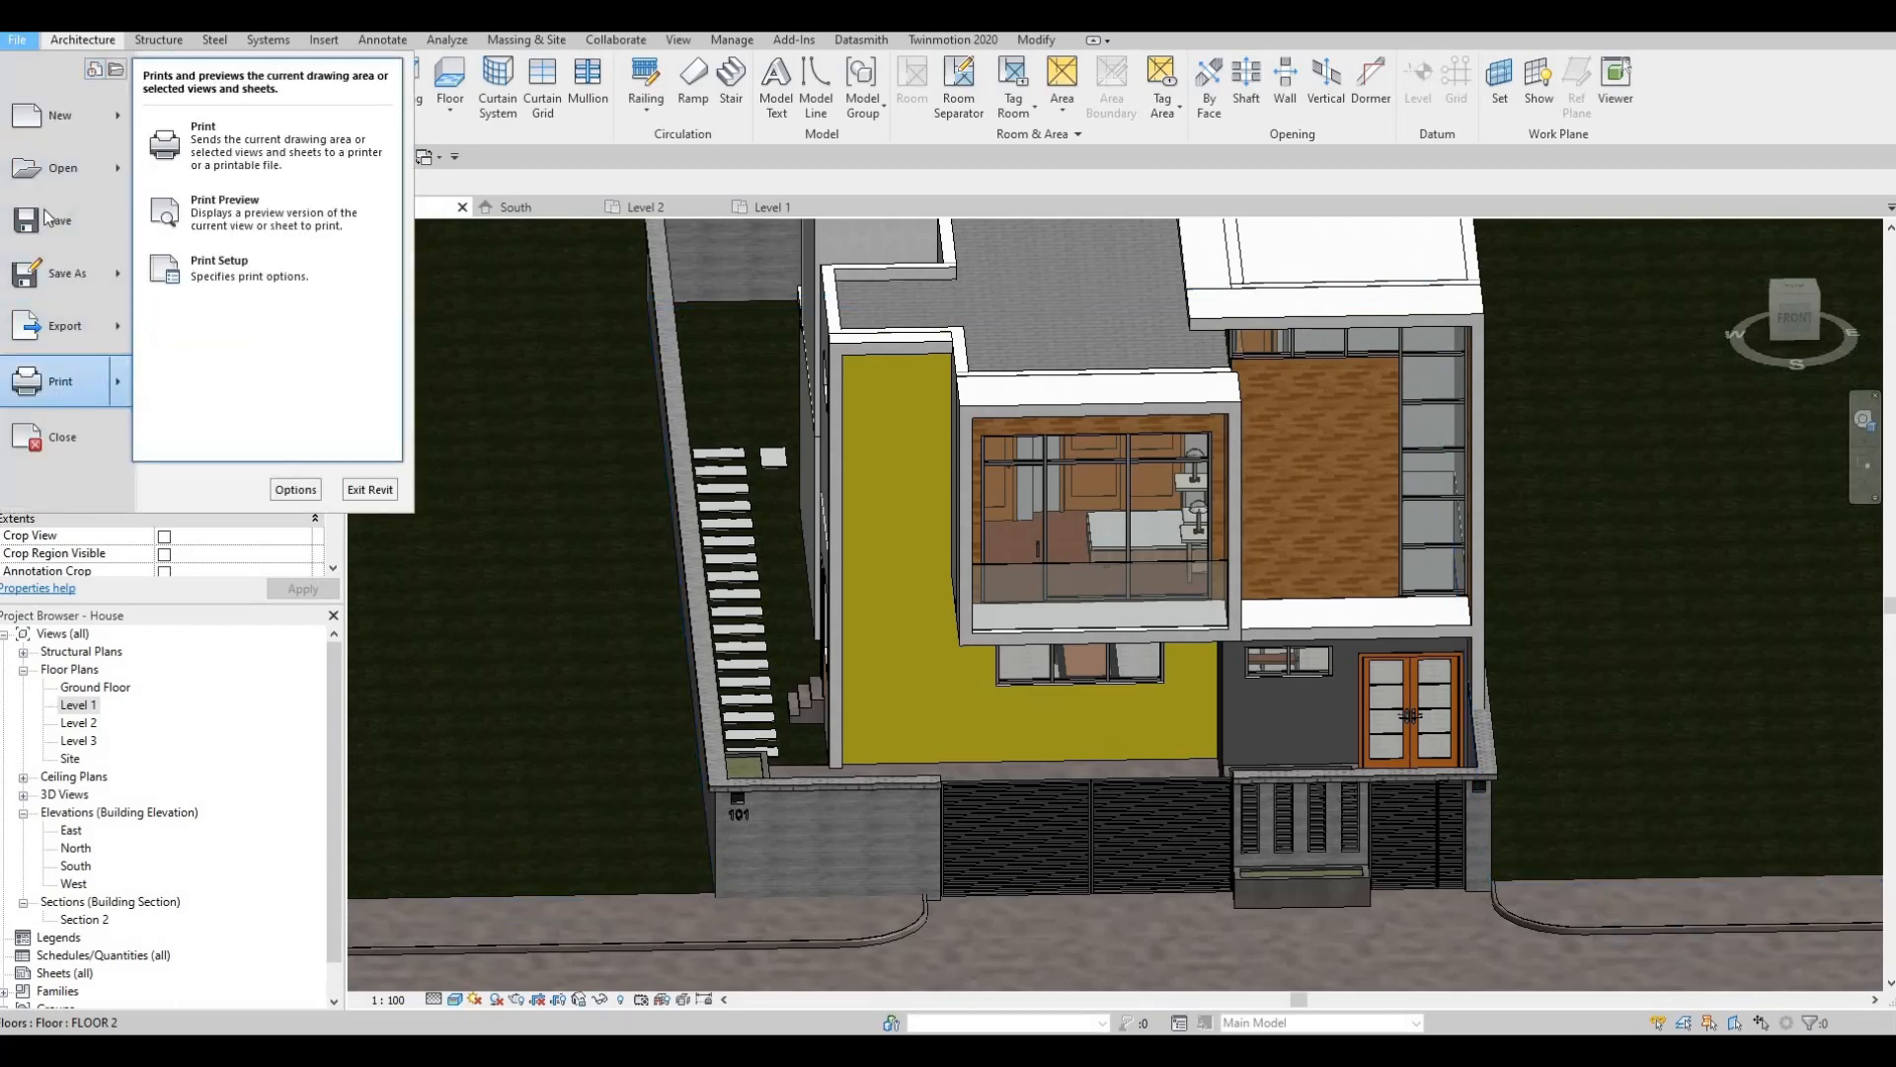
pyautogui.moveTo(61, 116)
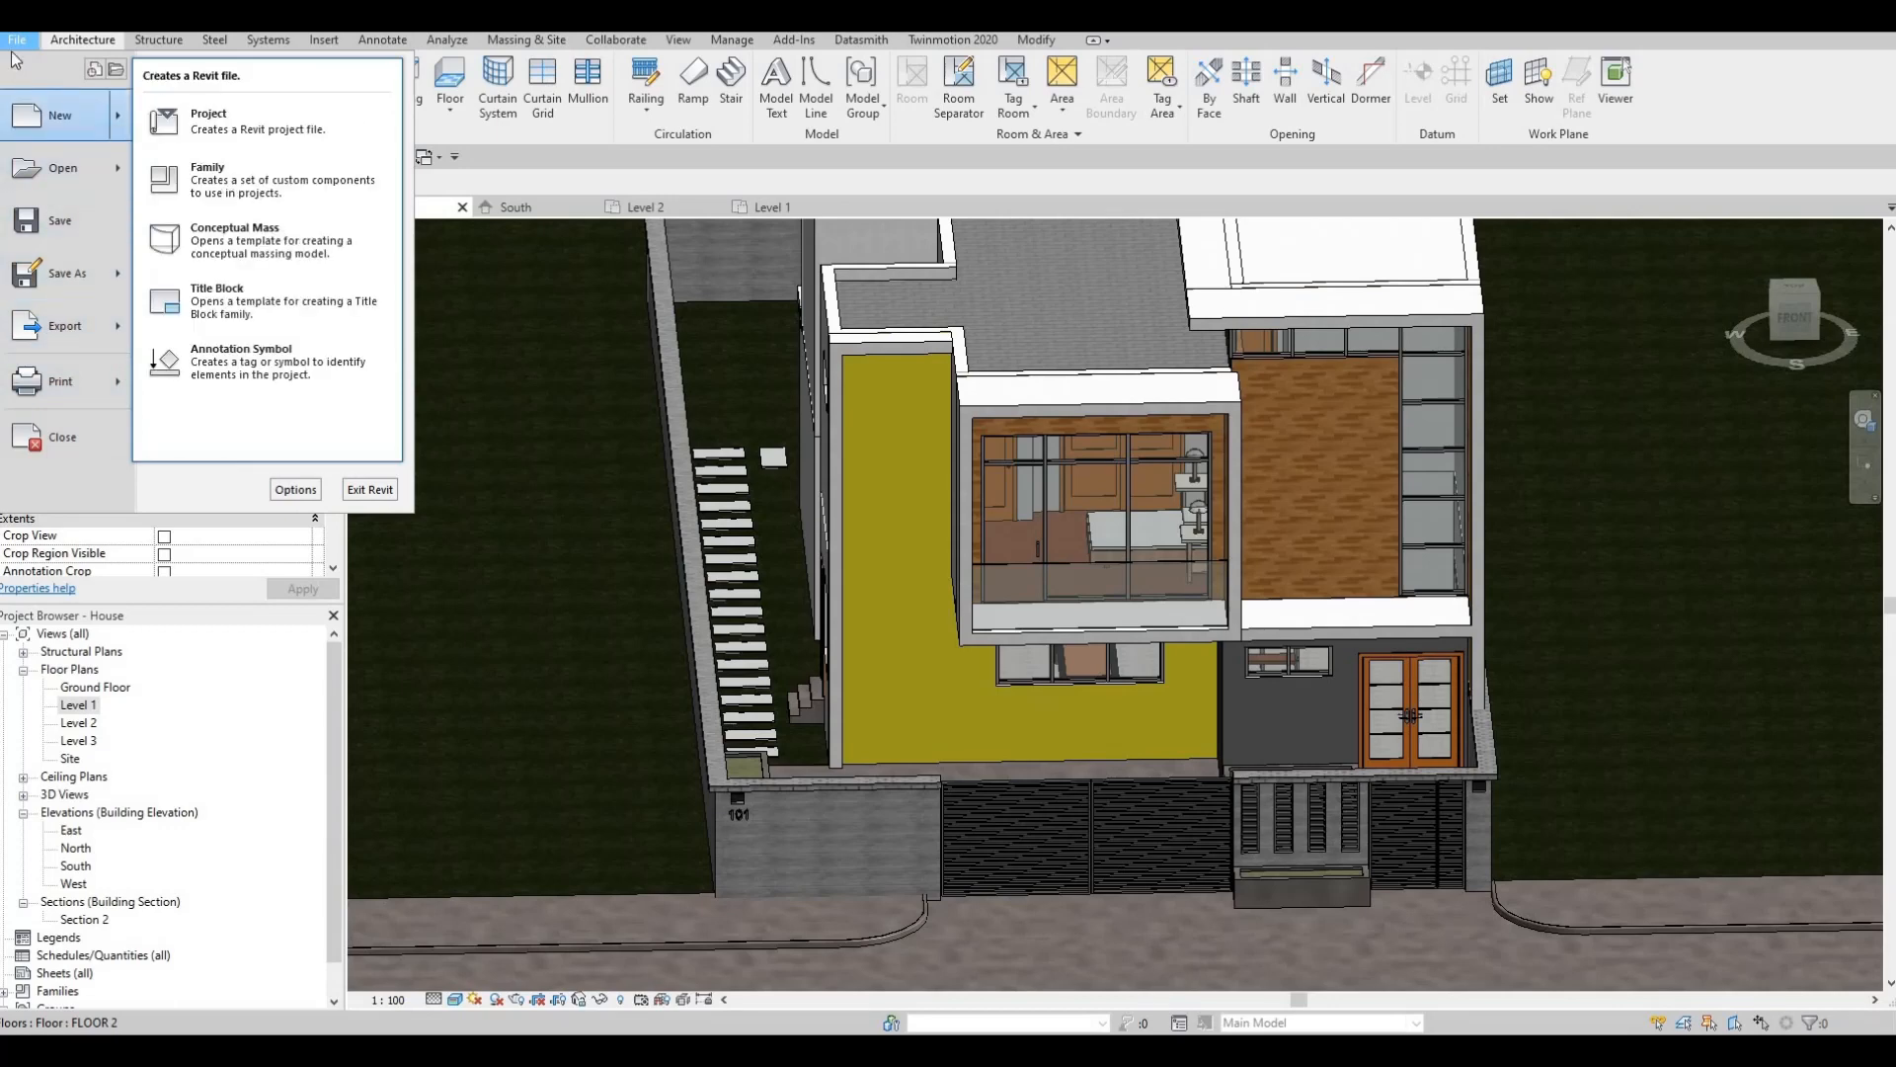
pyautogui.click(17, 40)
pyautogui.click(17, 39)
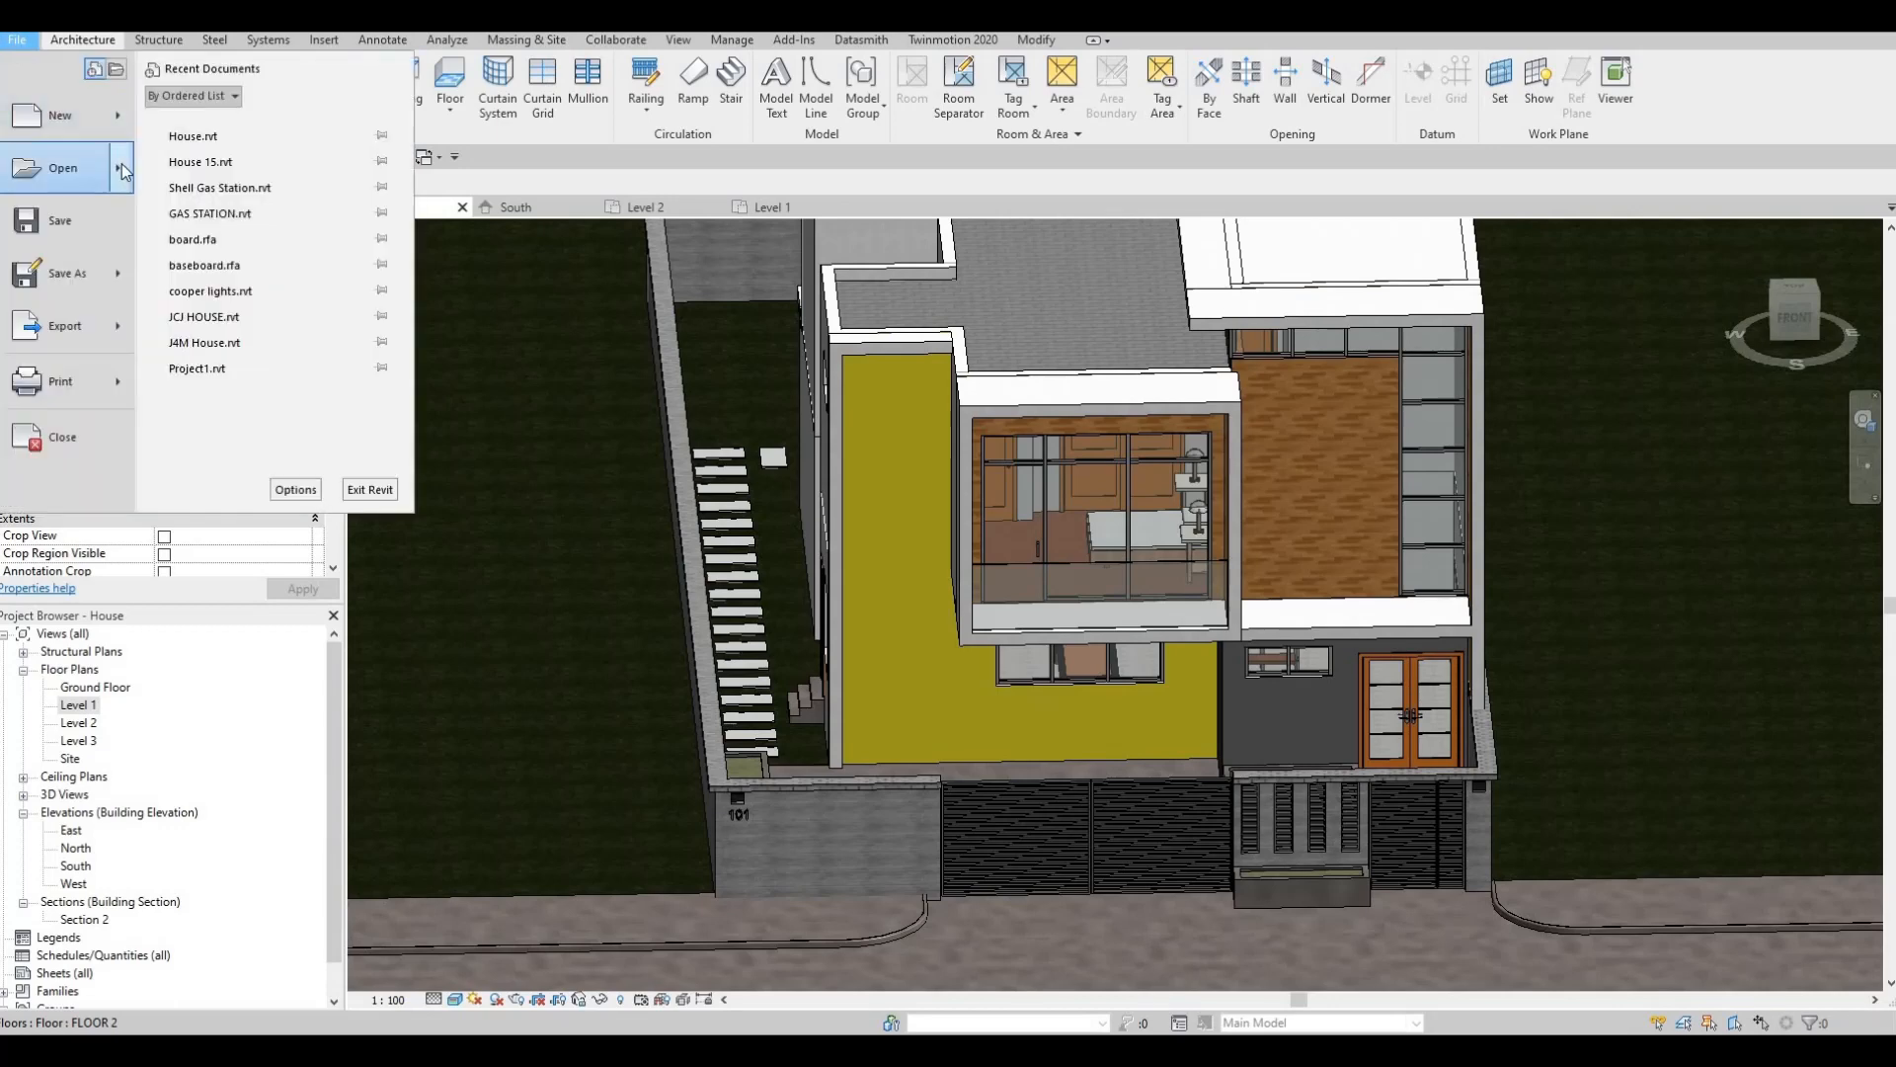
pyautogui.moveTo(124, 172)
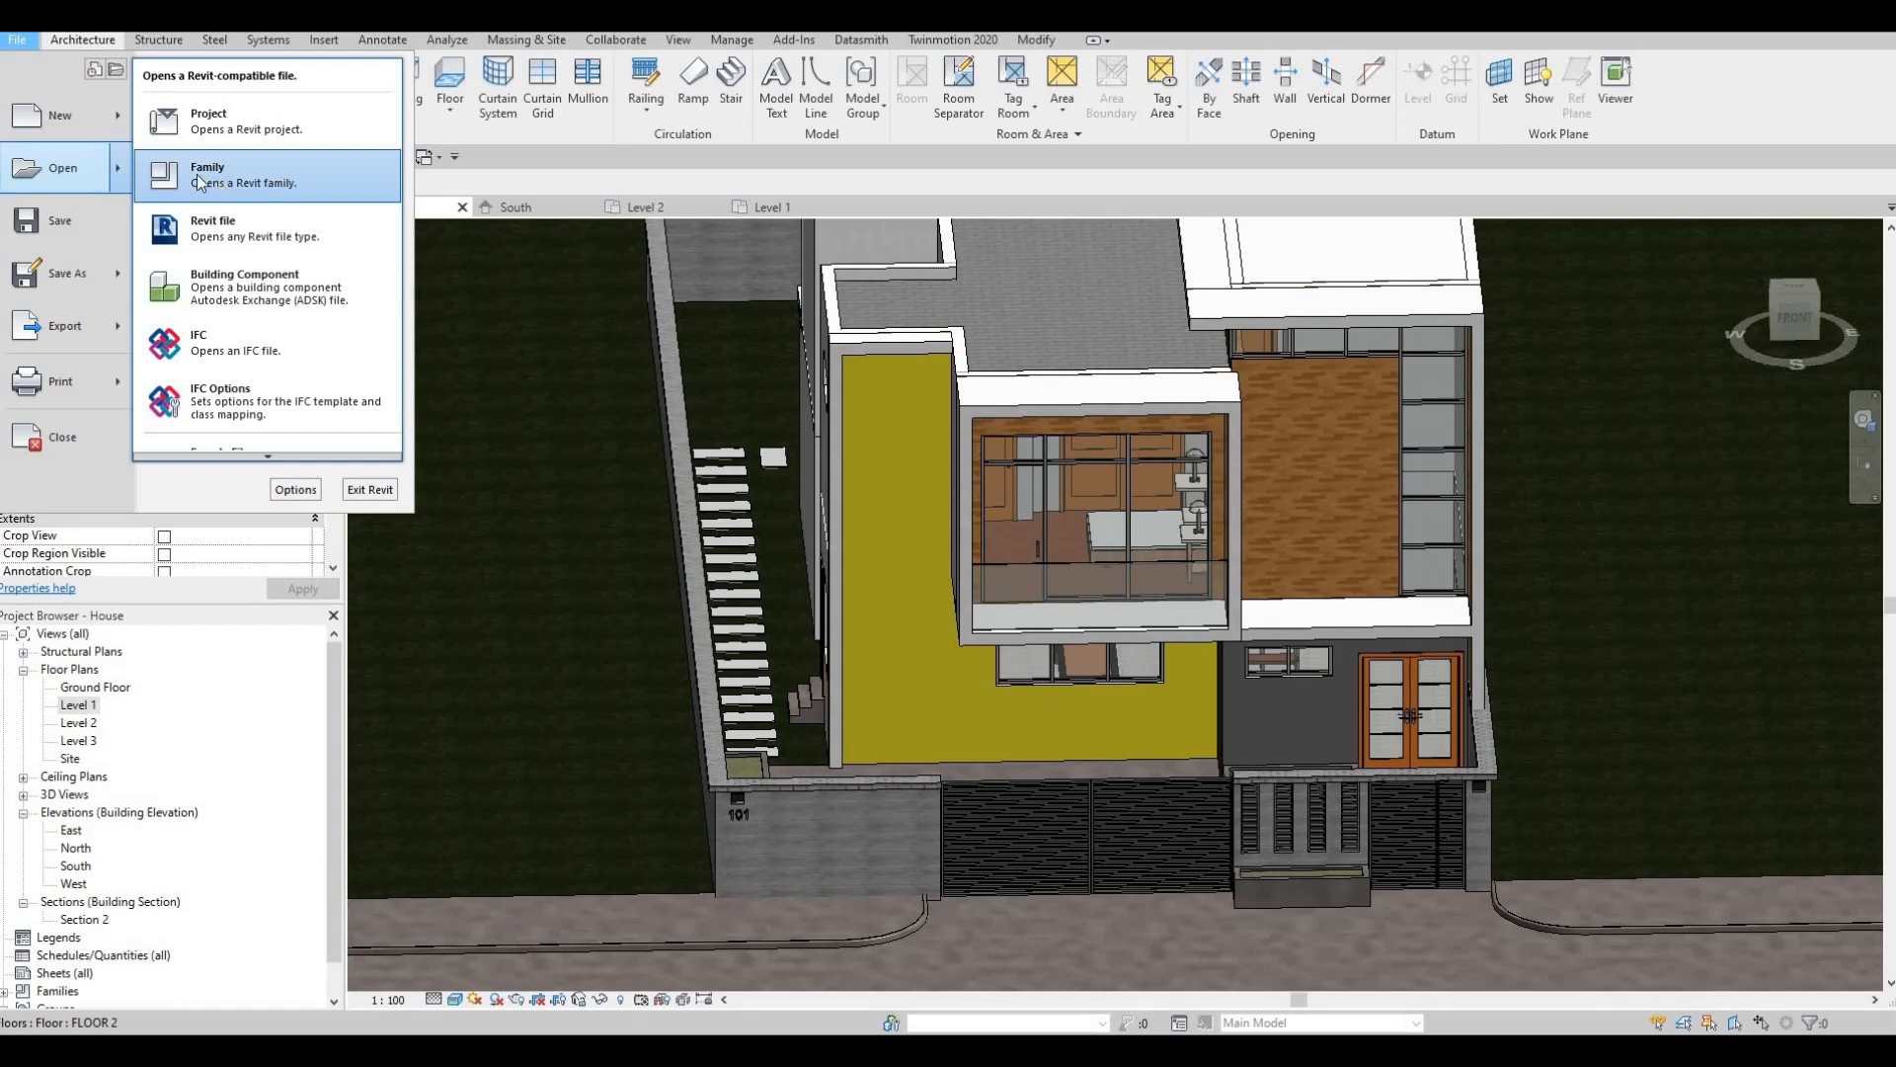
pyautogui.moveTo(112, 127)
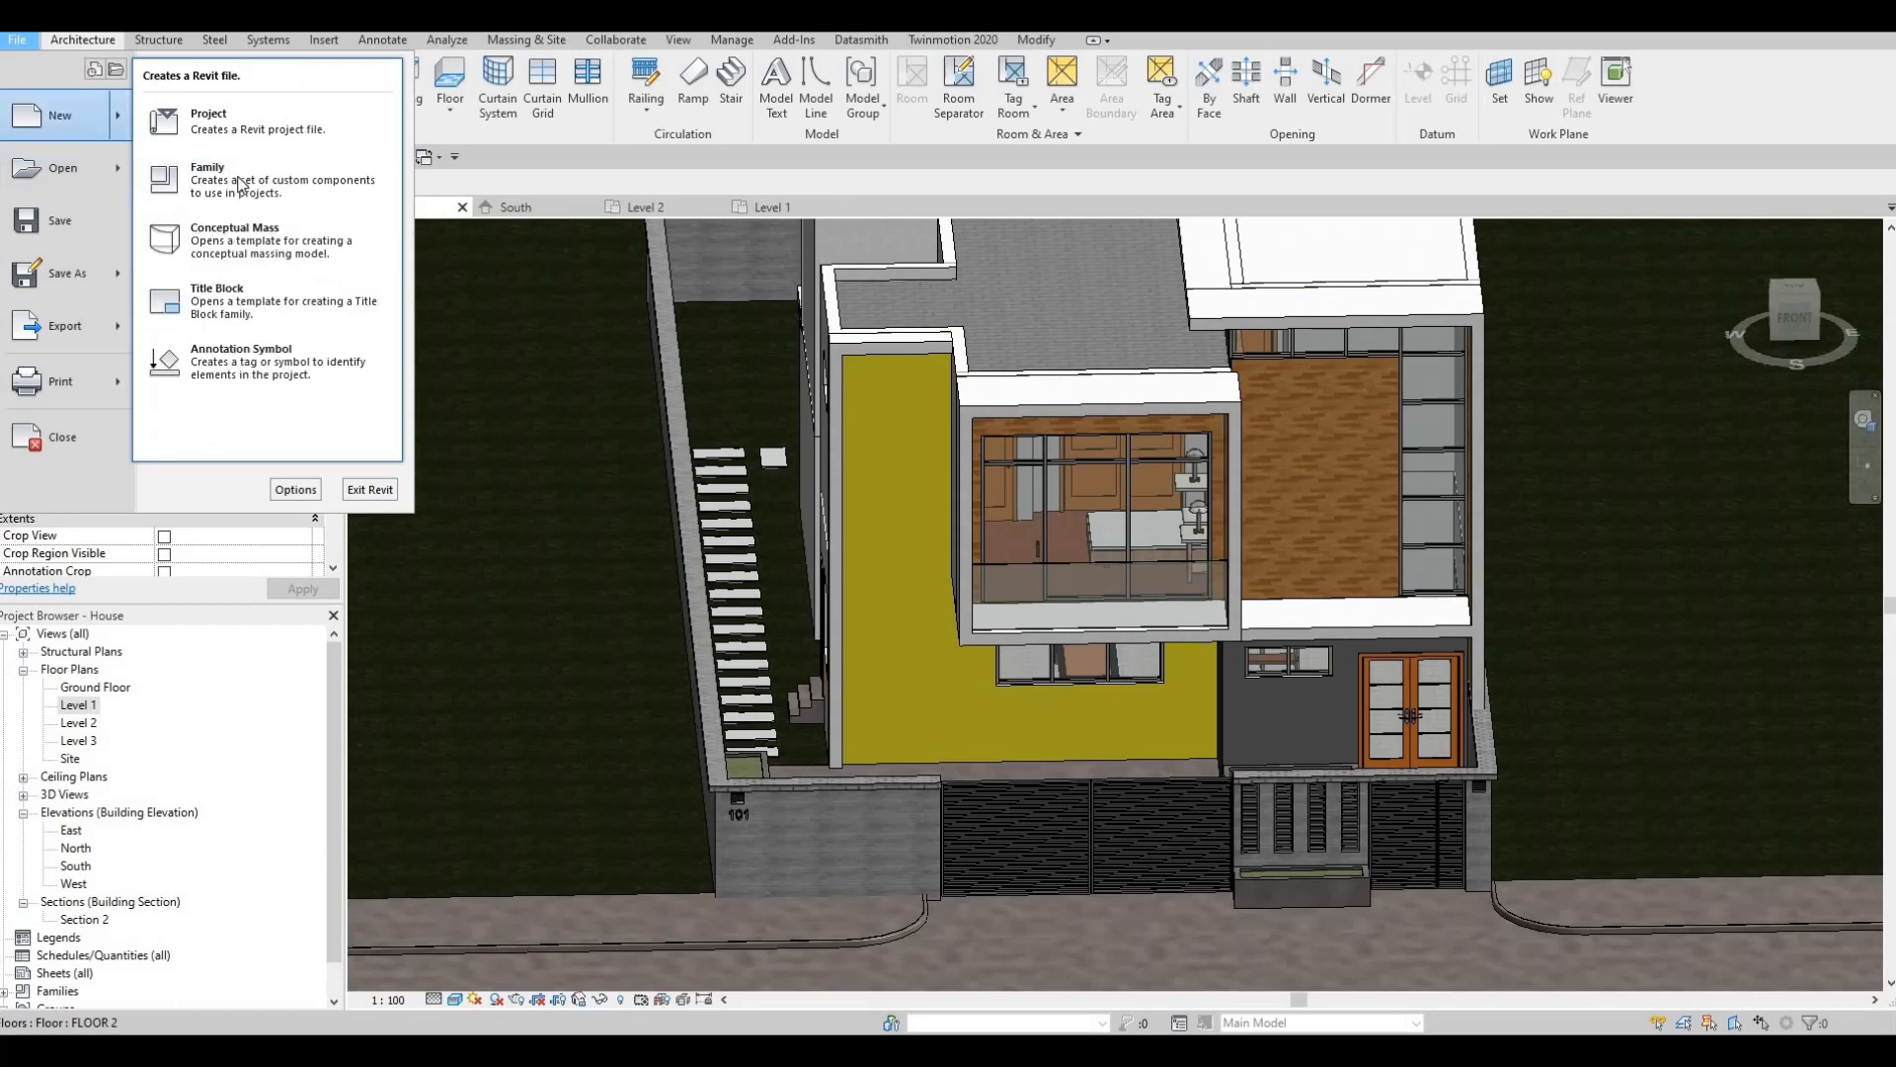
pyautogui.click(235, 176)
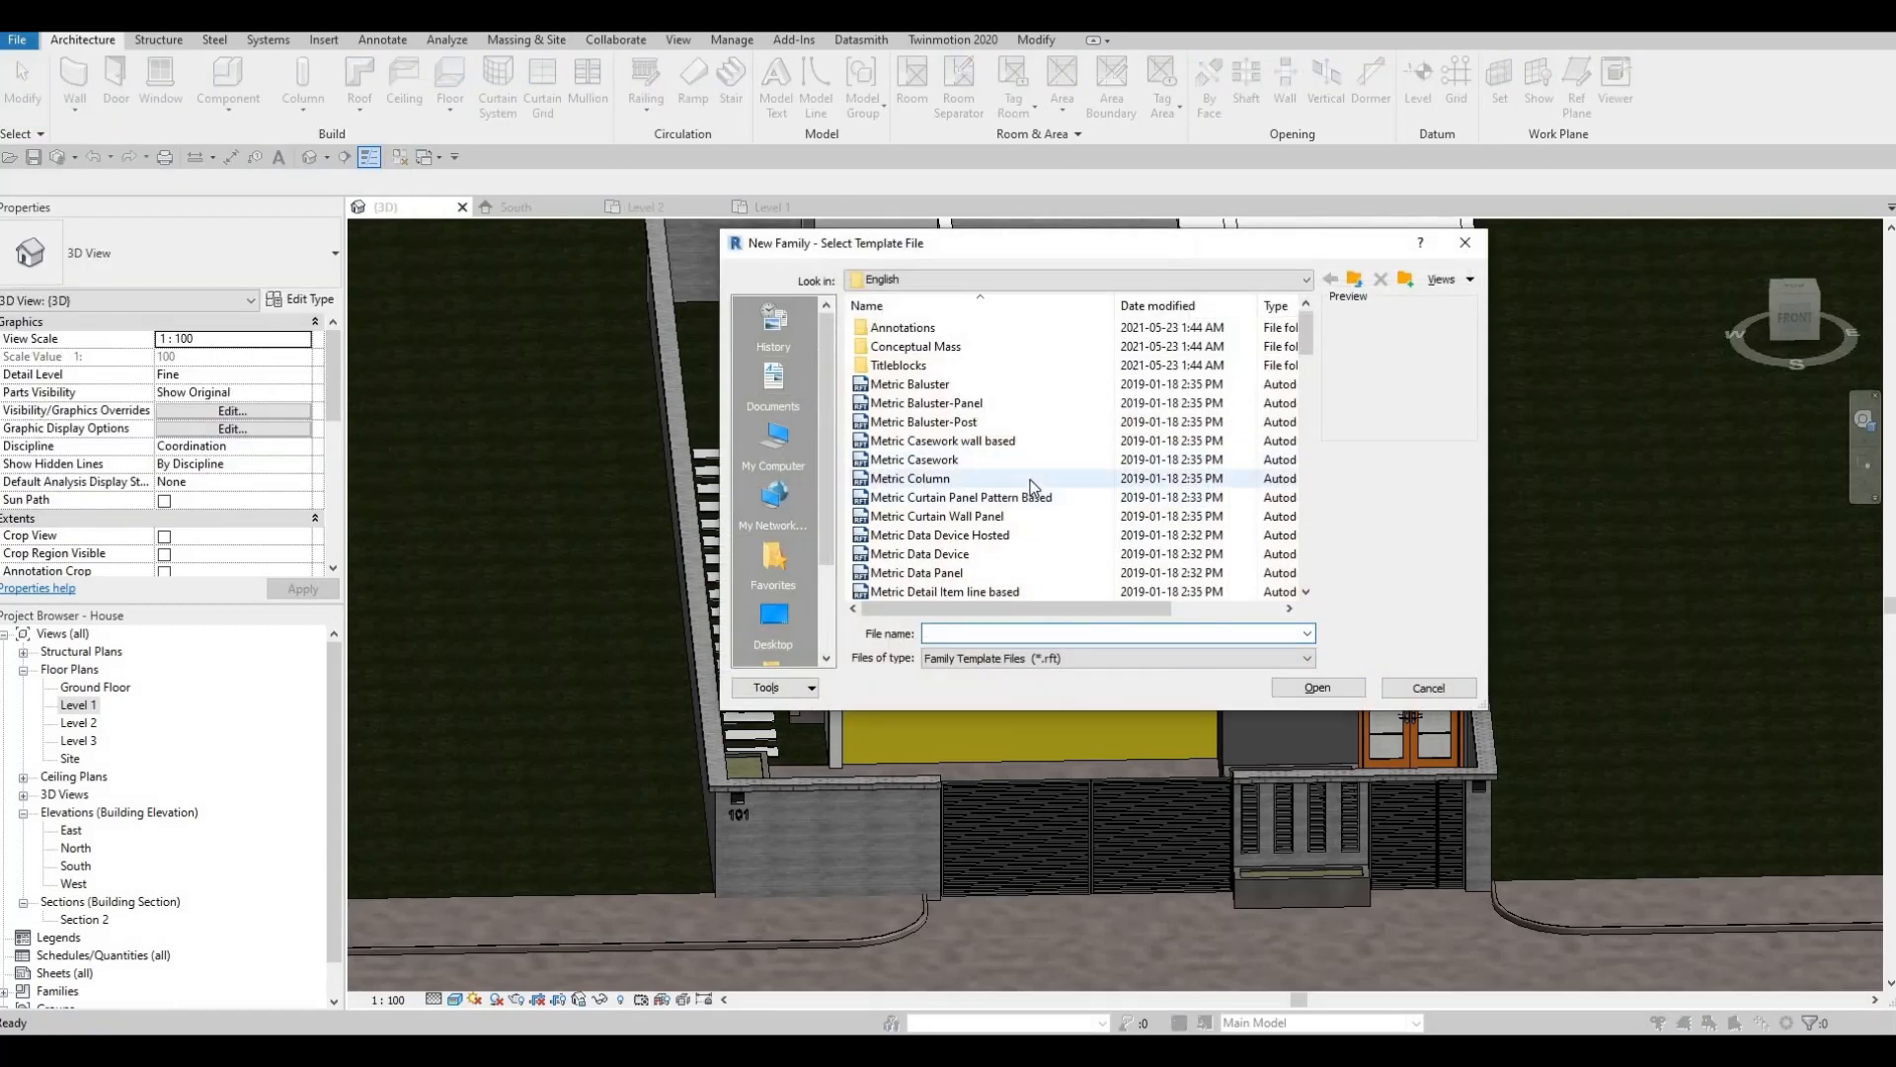
pyautogui.scroll(-6, 1029, 480)
pyautogui.scroll(-2, 1032, 486)
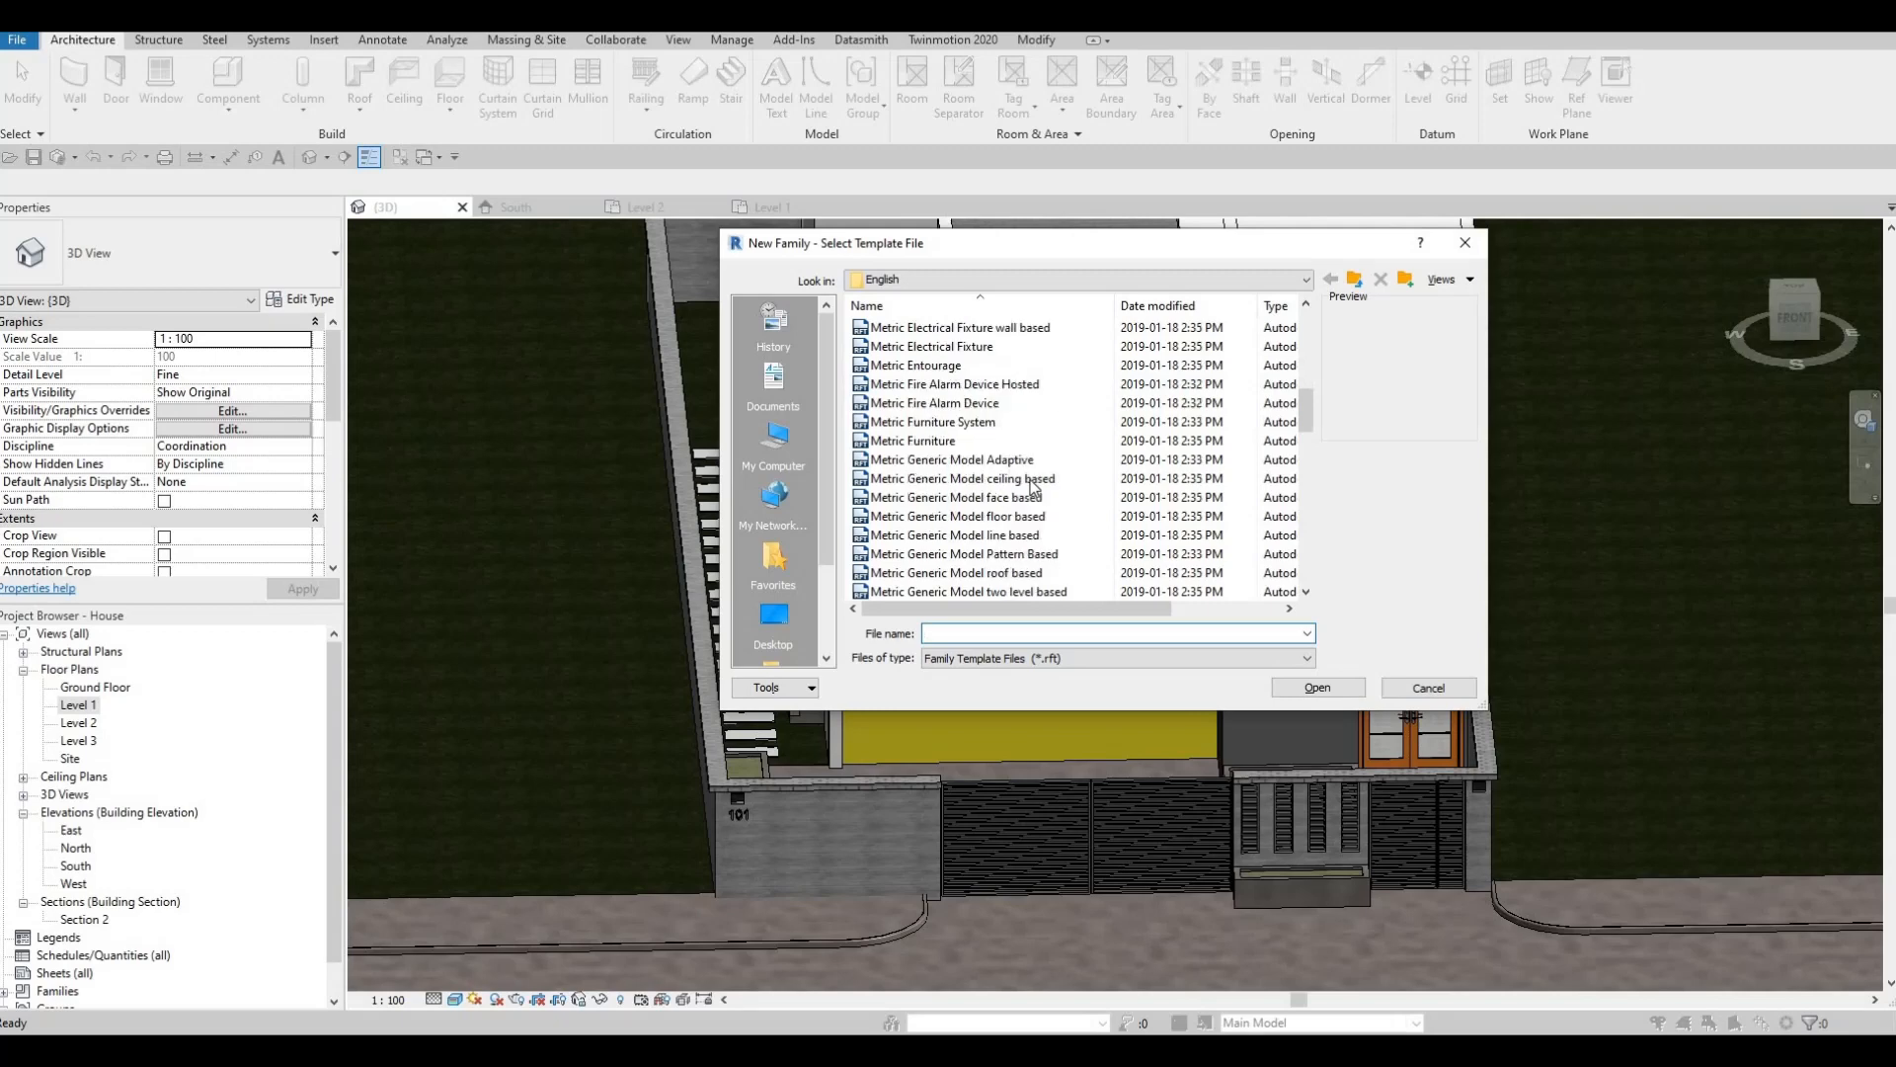
pyautogui.scroll(7, 1032, 486)
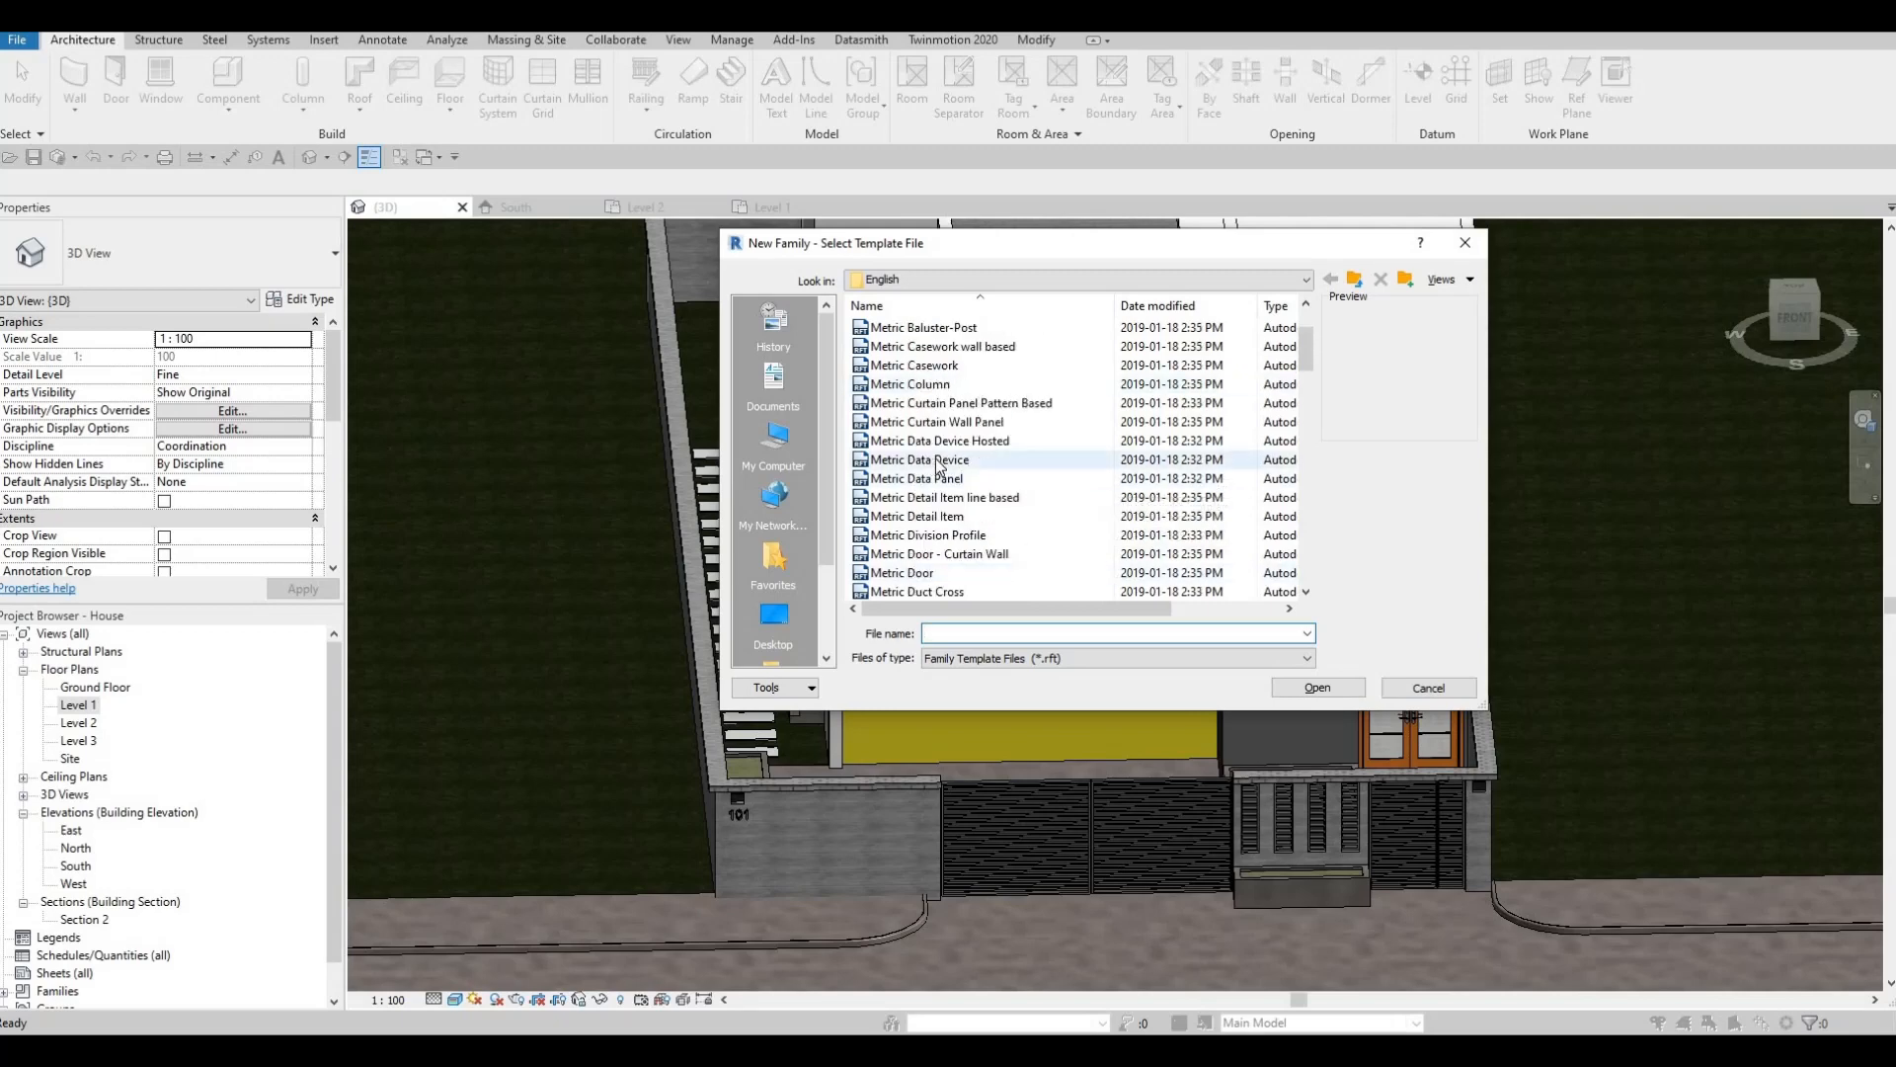
pyautogui.scroll(-7, 943, 494)
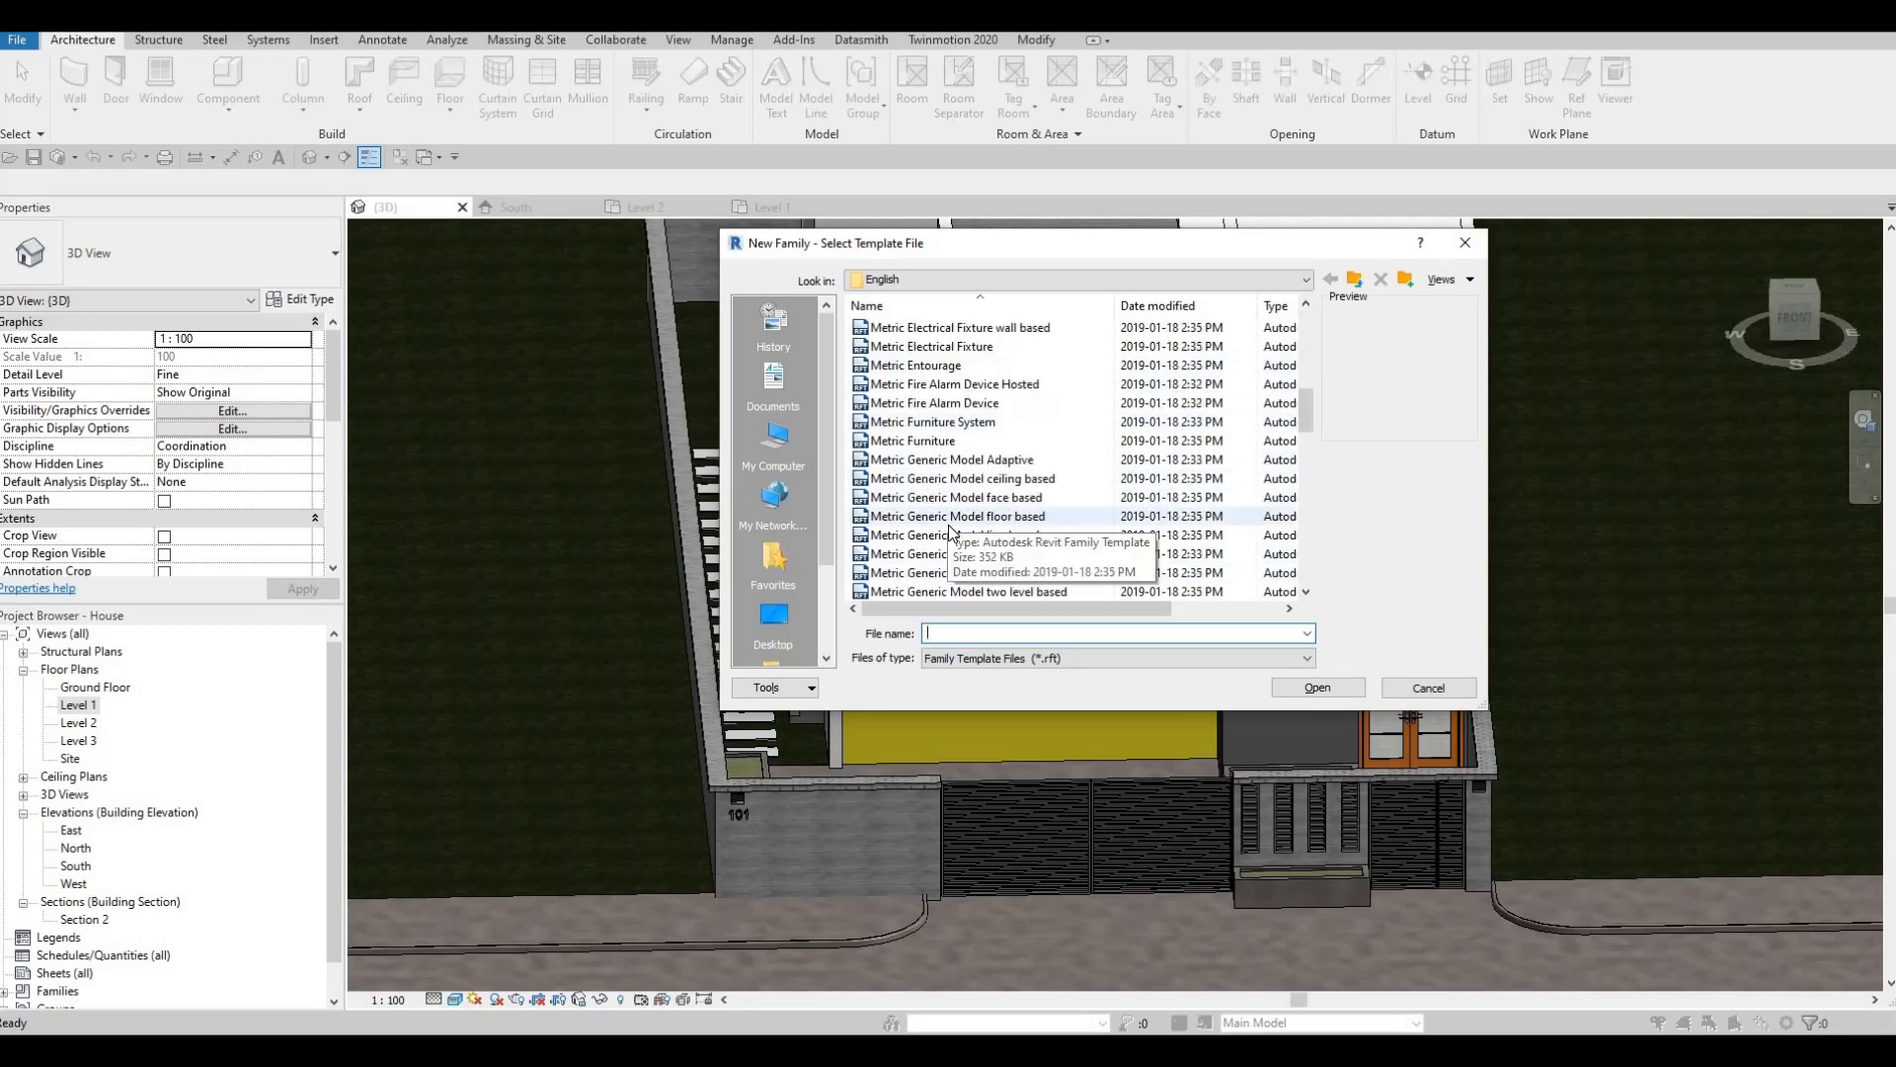
pyautogui.scroll(-3, 948, 532)
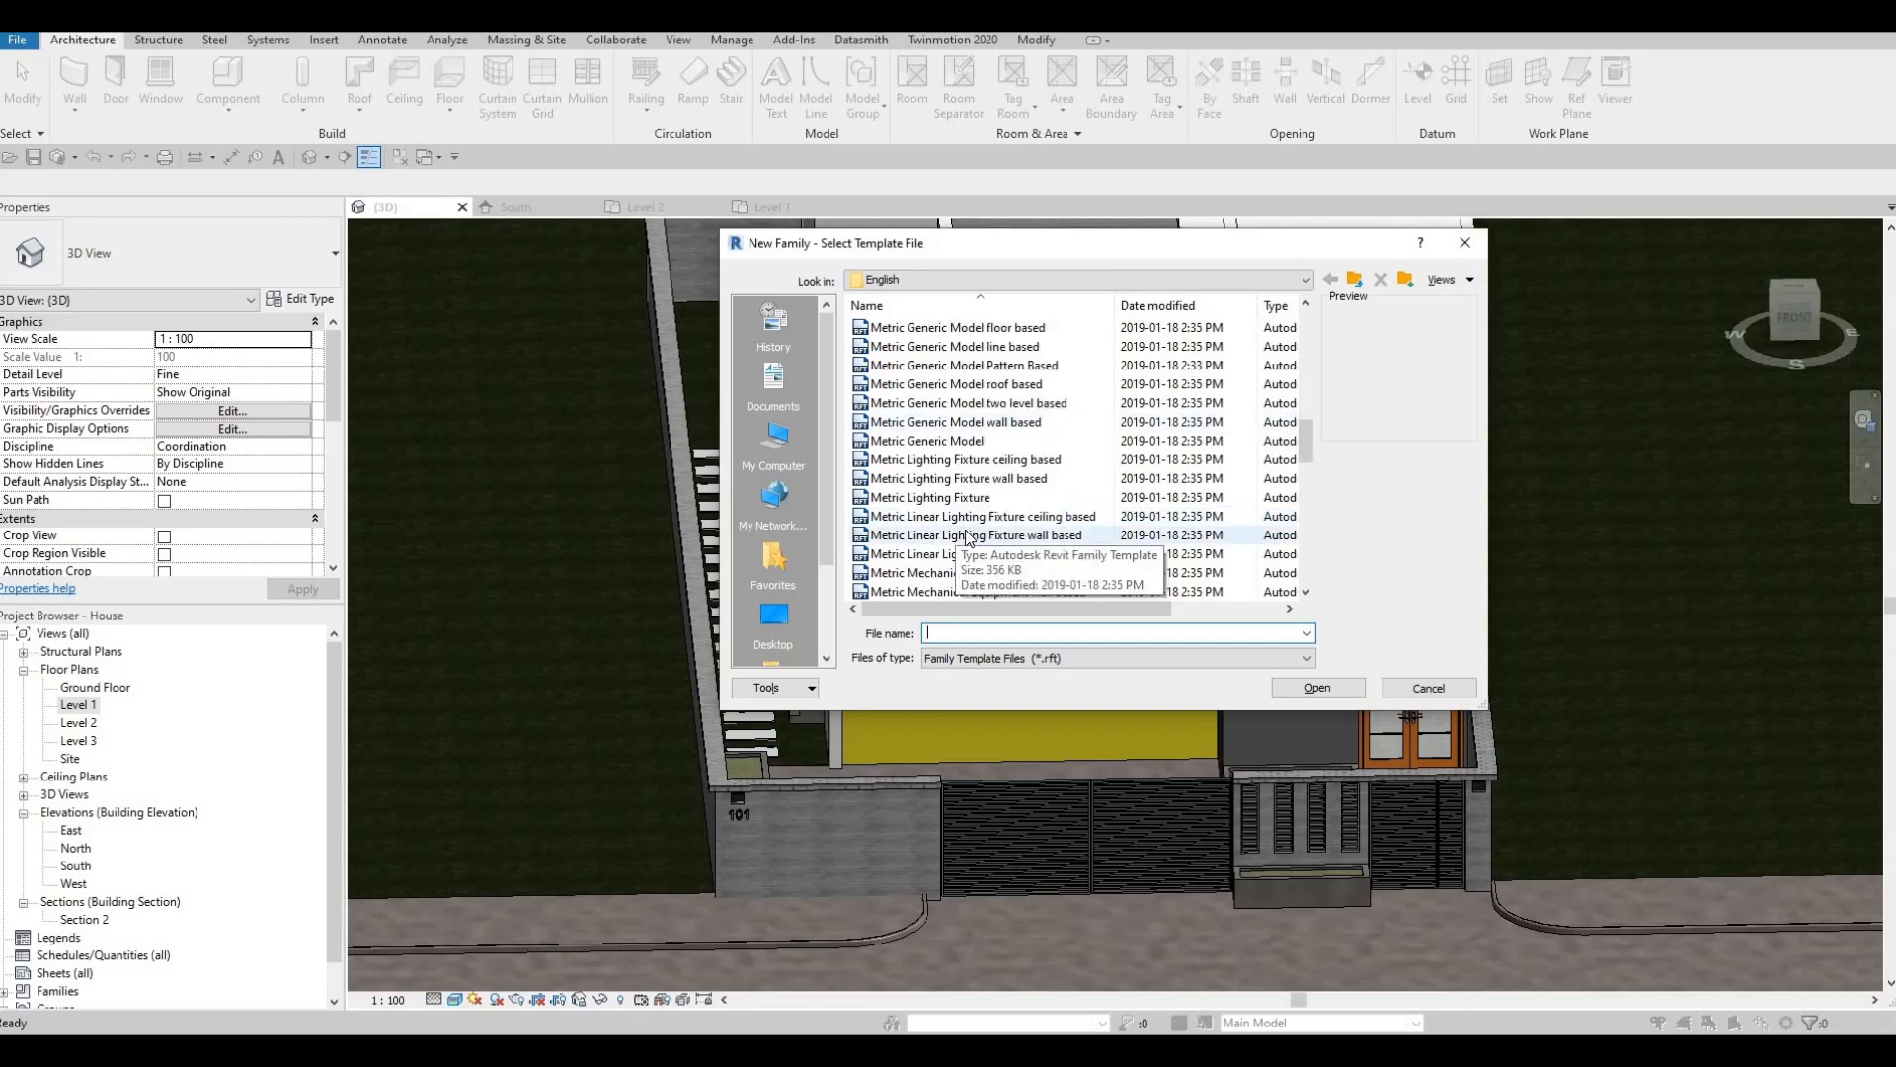
pyautogui.scroll(-2, 983, 541)
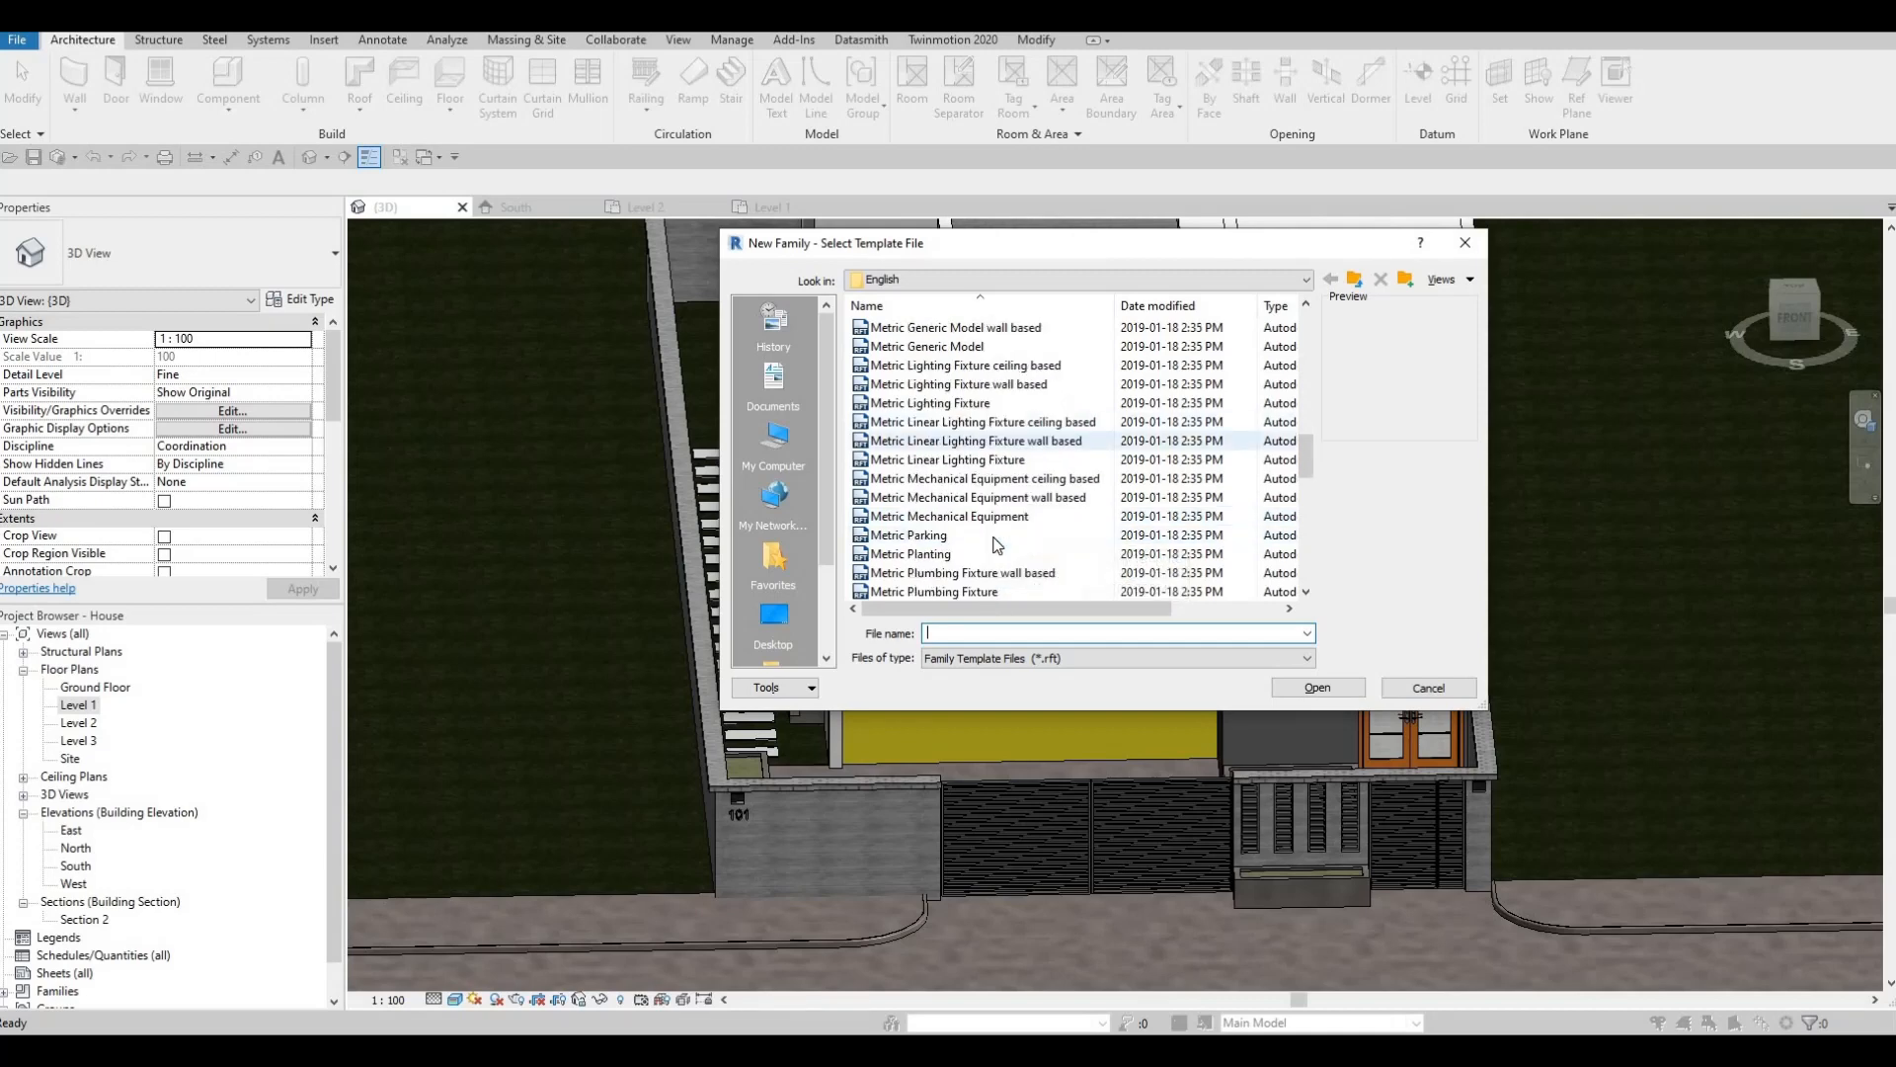
pyautogui.scroll(-2, 996, 544)
pyautogui.click(946, 518)
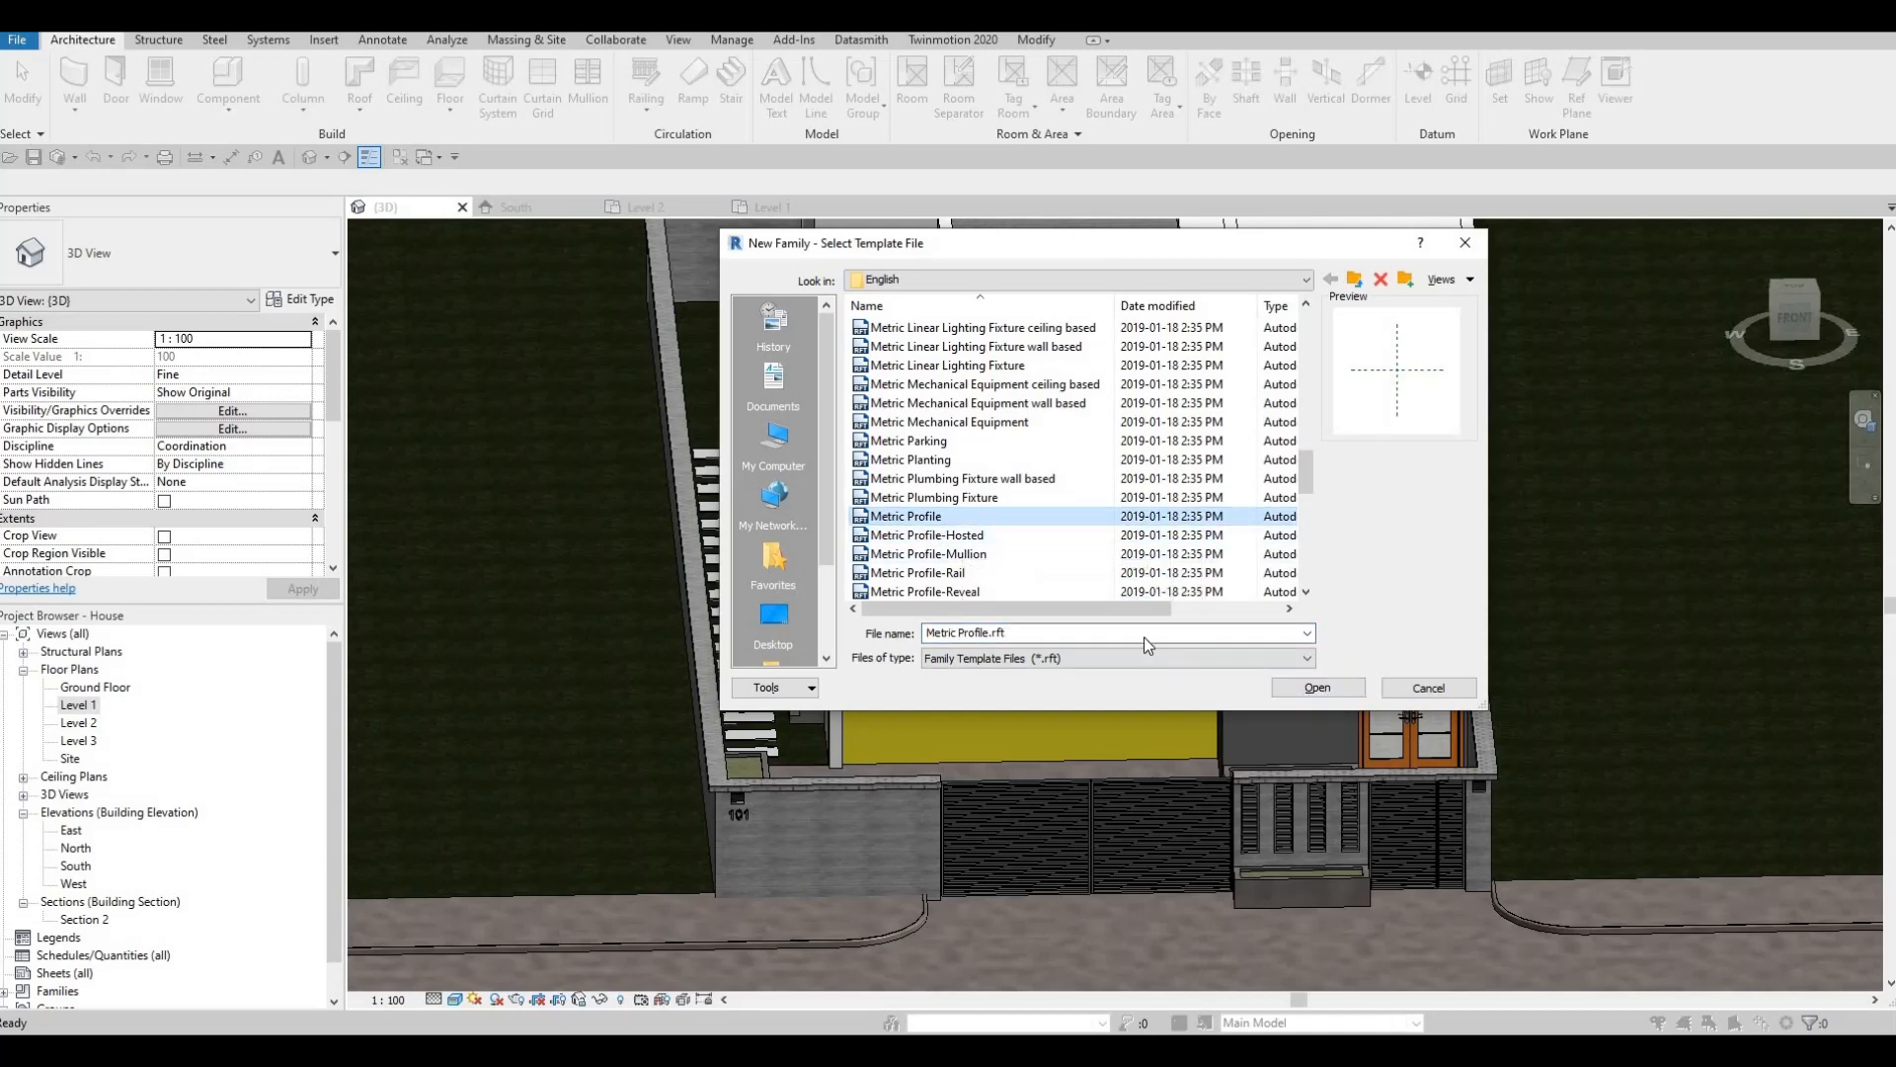
pyautogui.press('Return')
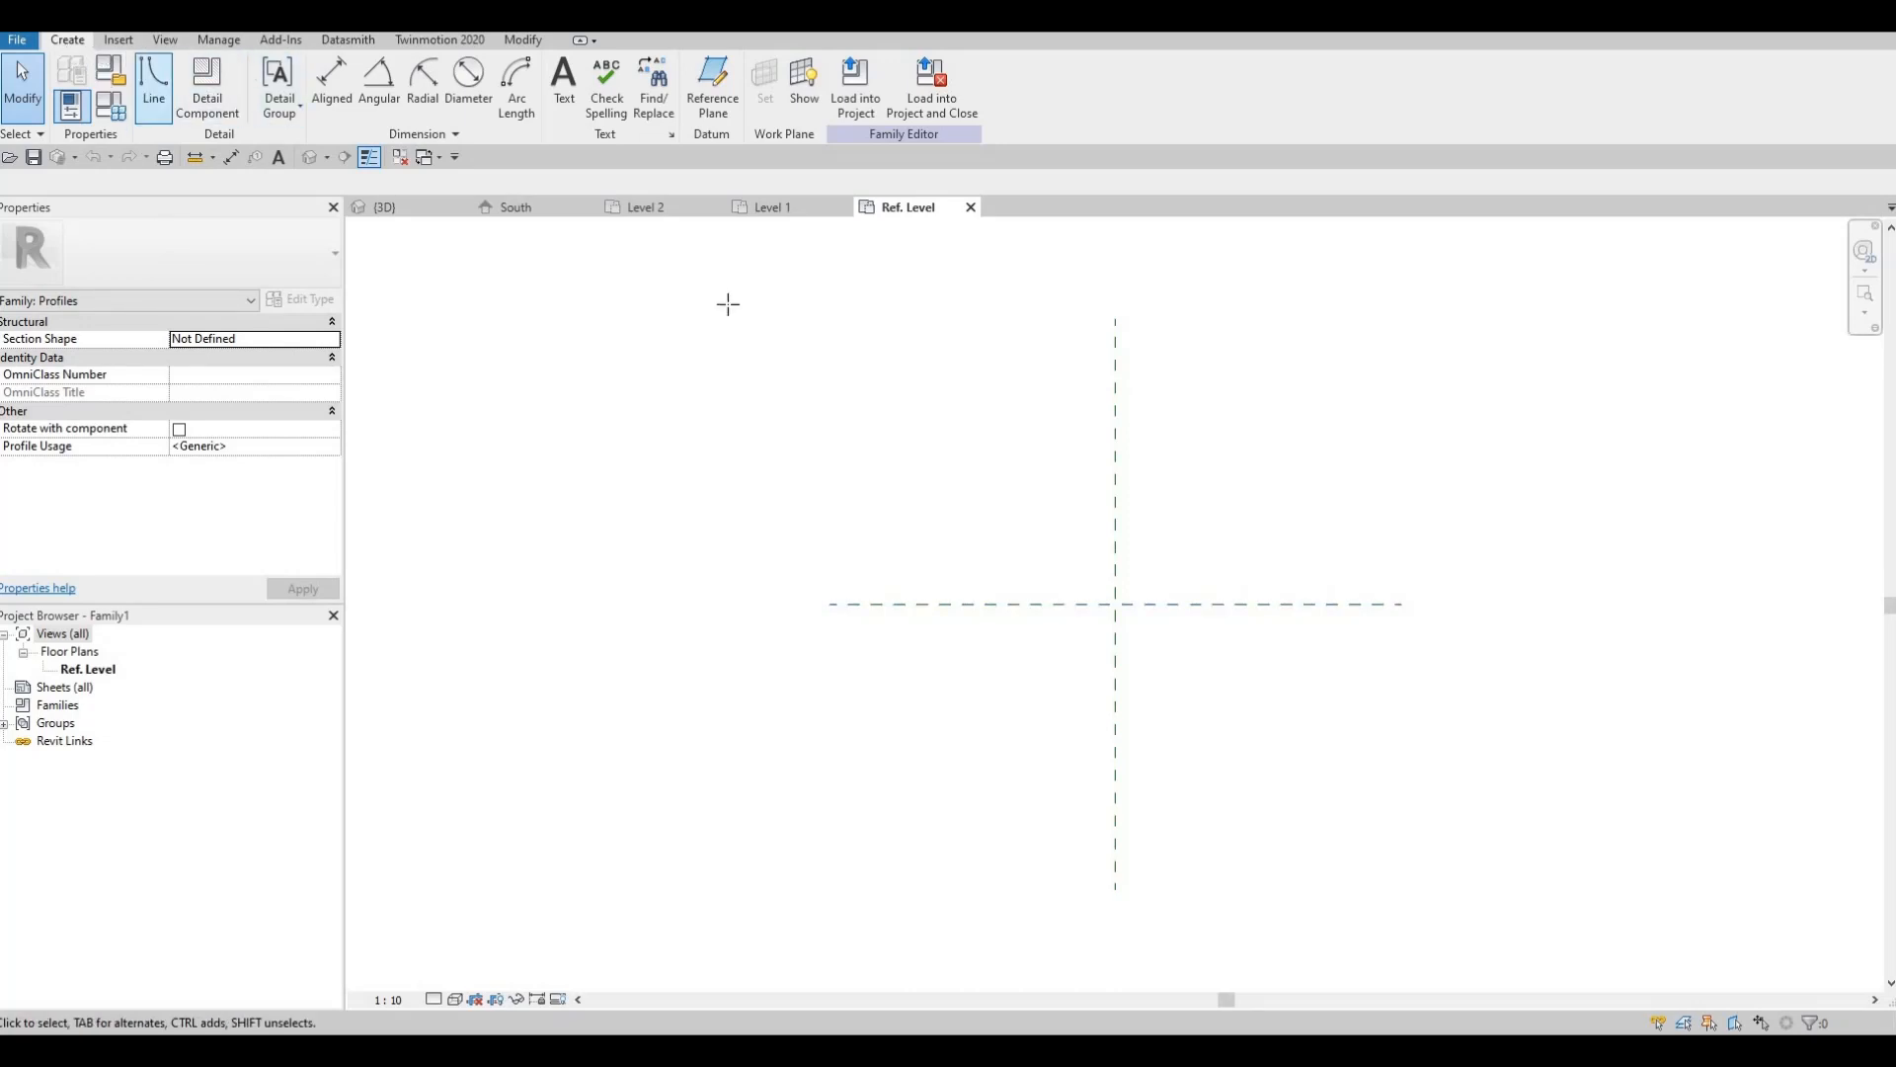
# Draw a 50 by 30 mm rectangle in the upper-left quadrant, with one corner at the intersection of the reference planes.
pyautogui.press('l')
pyautogui.press('i')
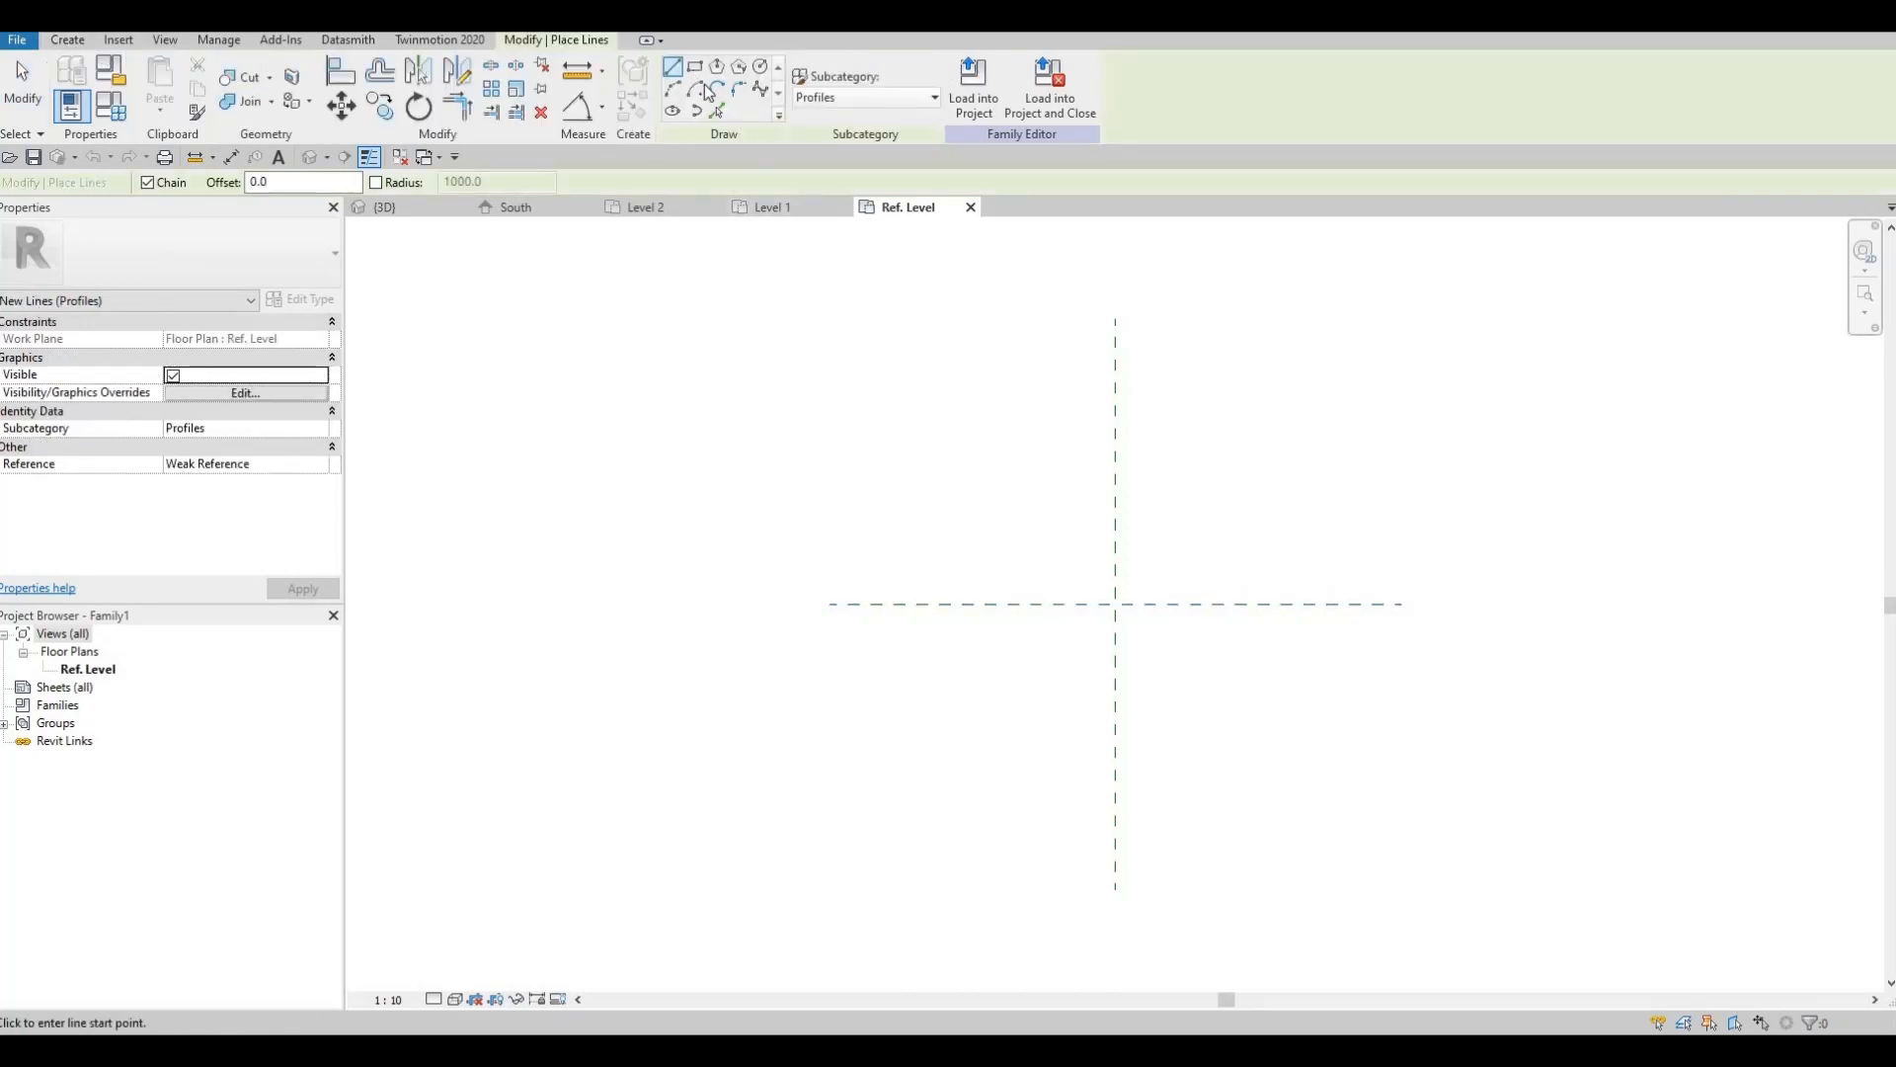
pyautogui.press('r')
pyautogui.press('c')
pyautogui.scroll(2, 1136, 652)
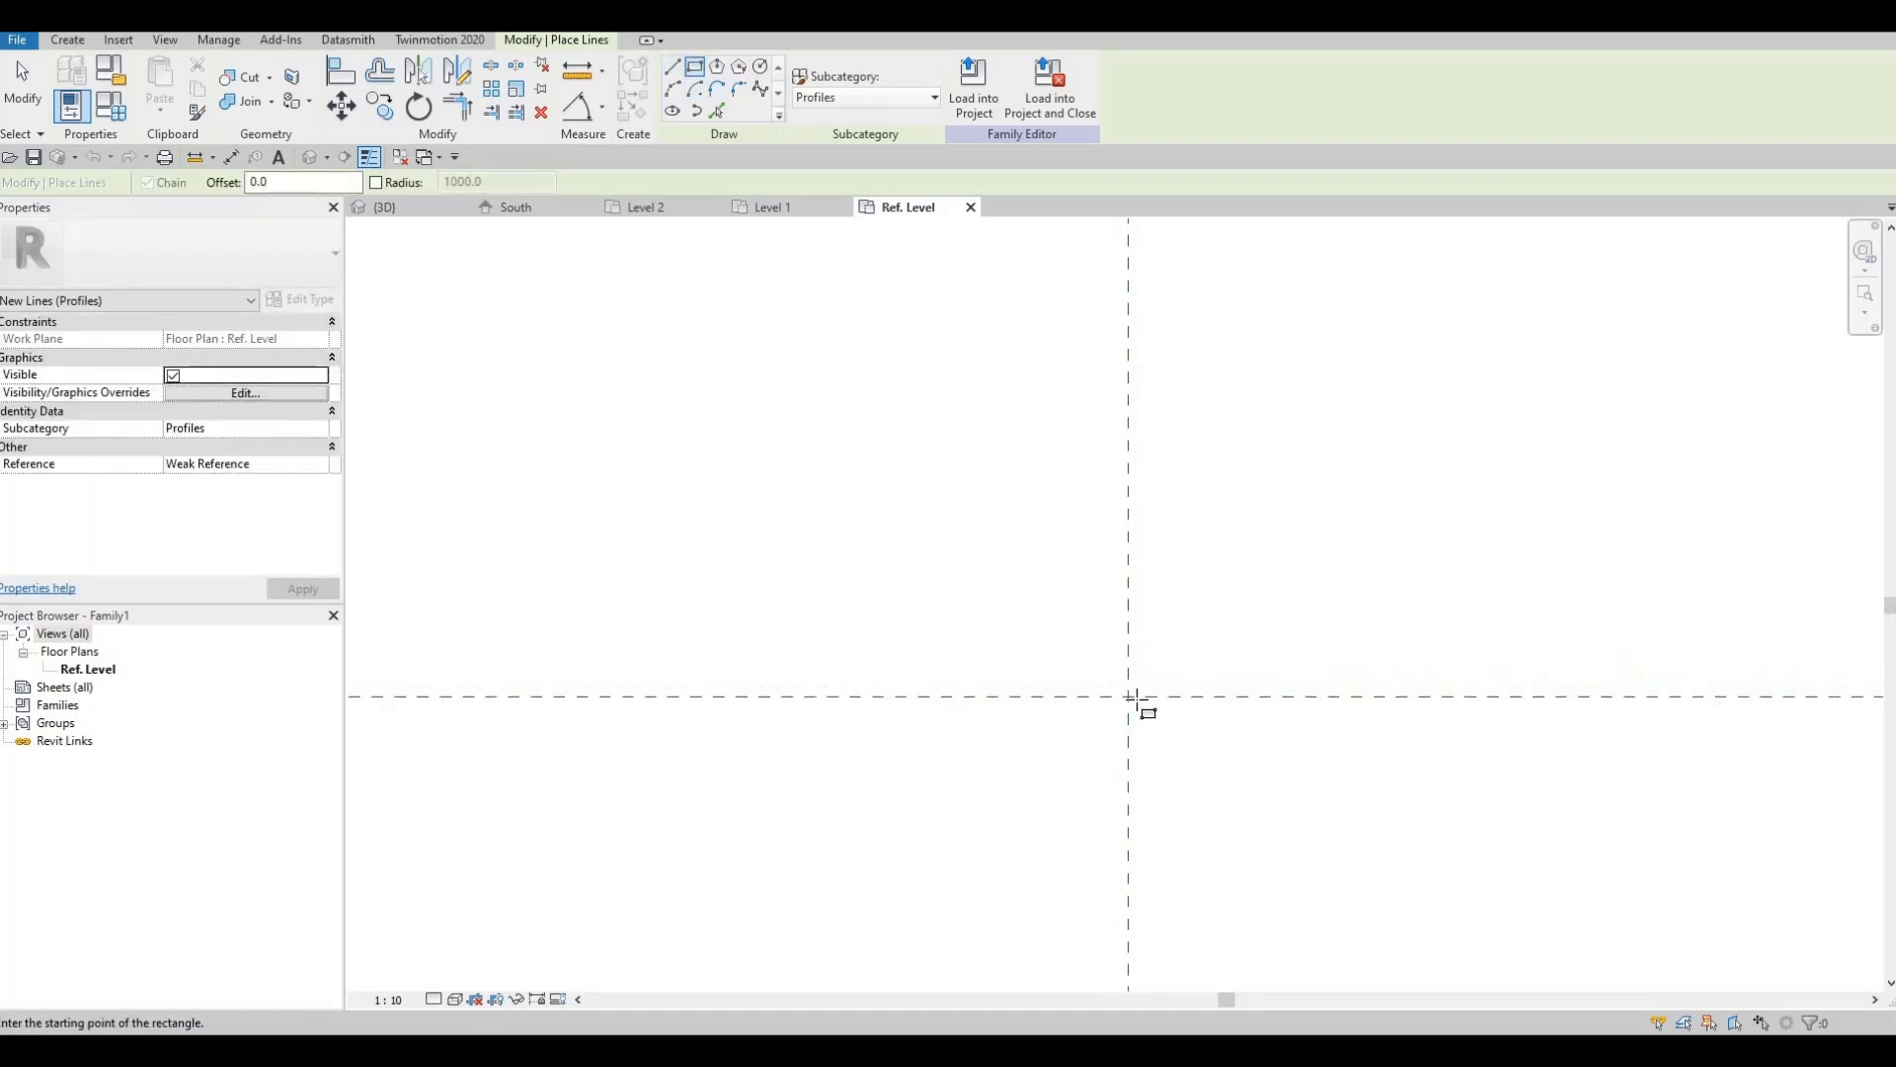
pyautogui.click(1131, 697)
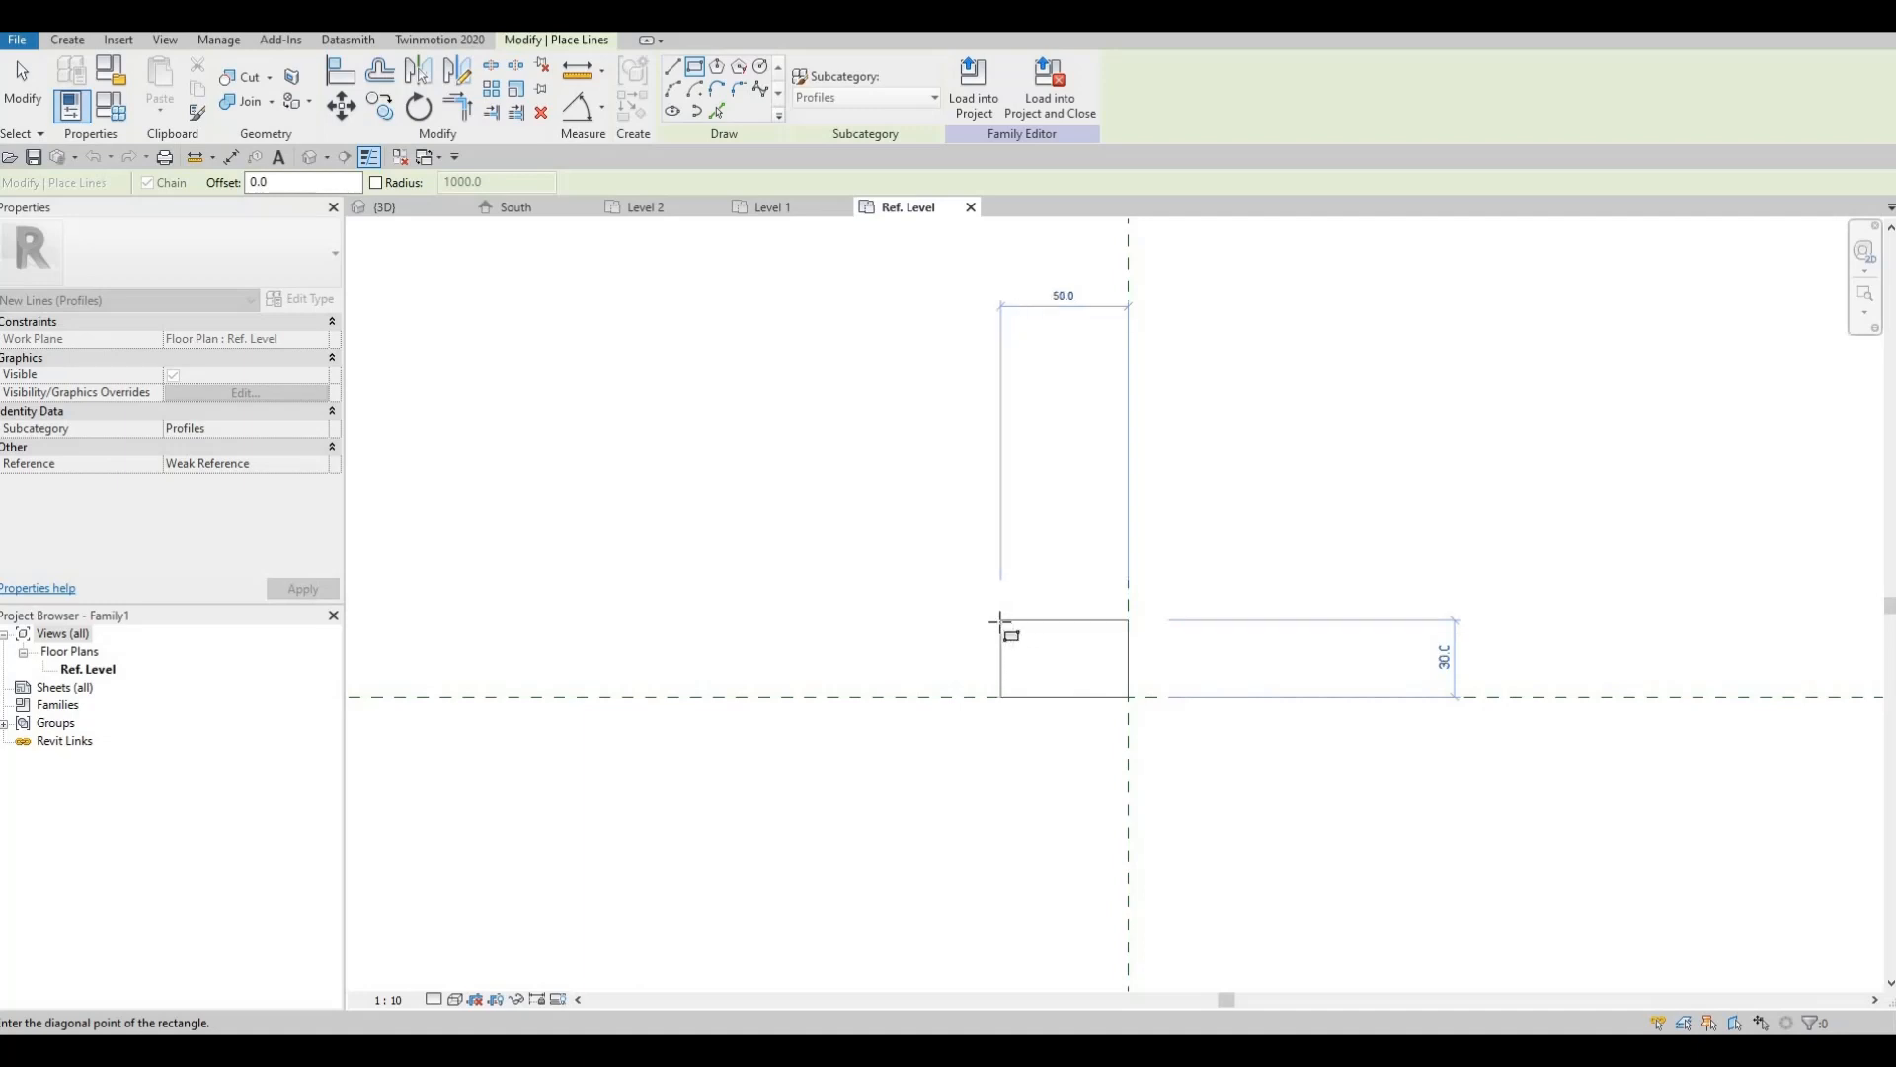
pyautogui.click(999, 622)
pyautogui.press('Escape')
pyautogui.press('Escape')
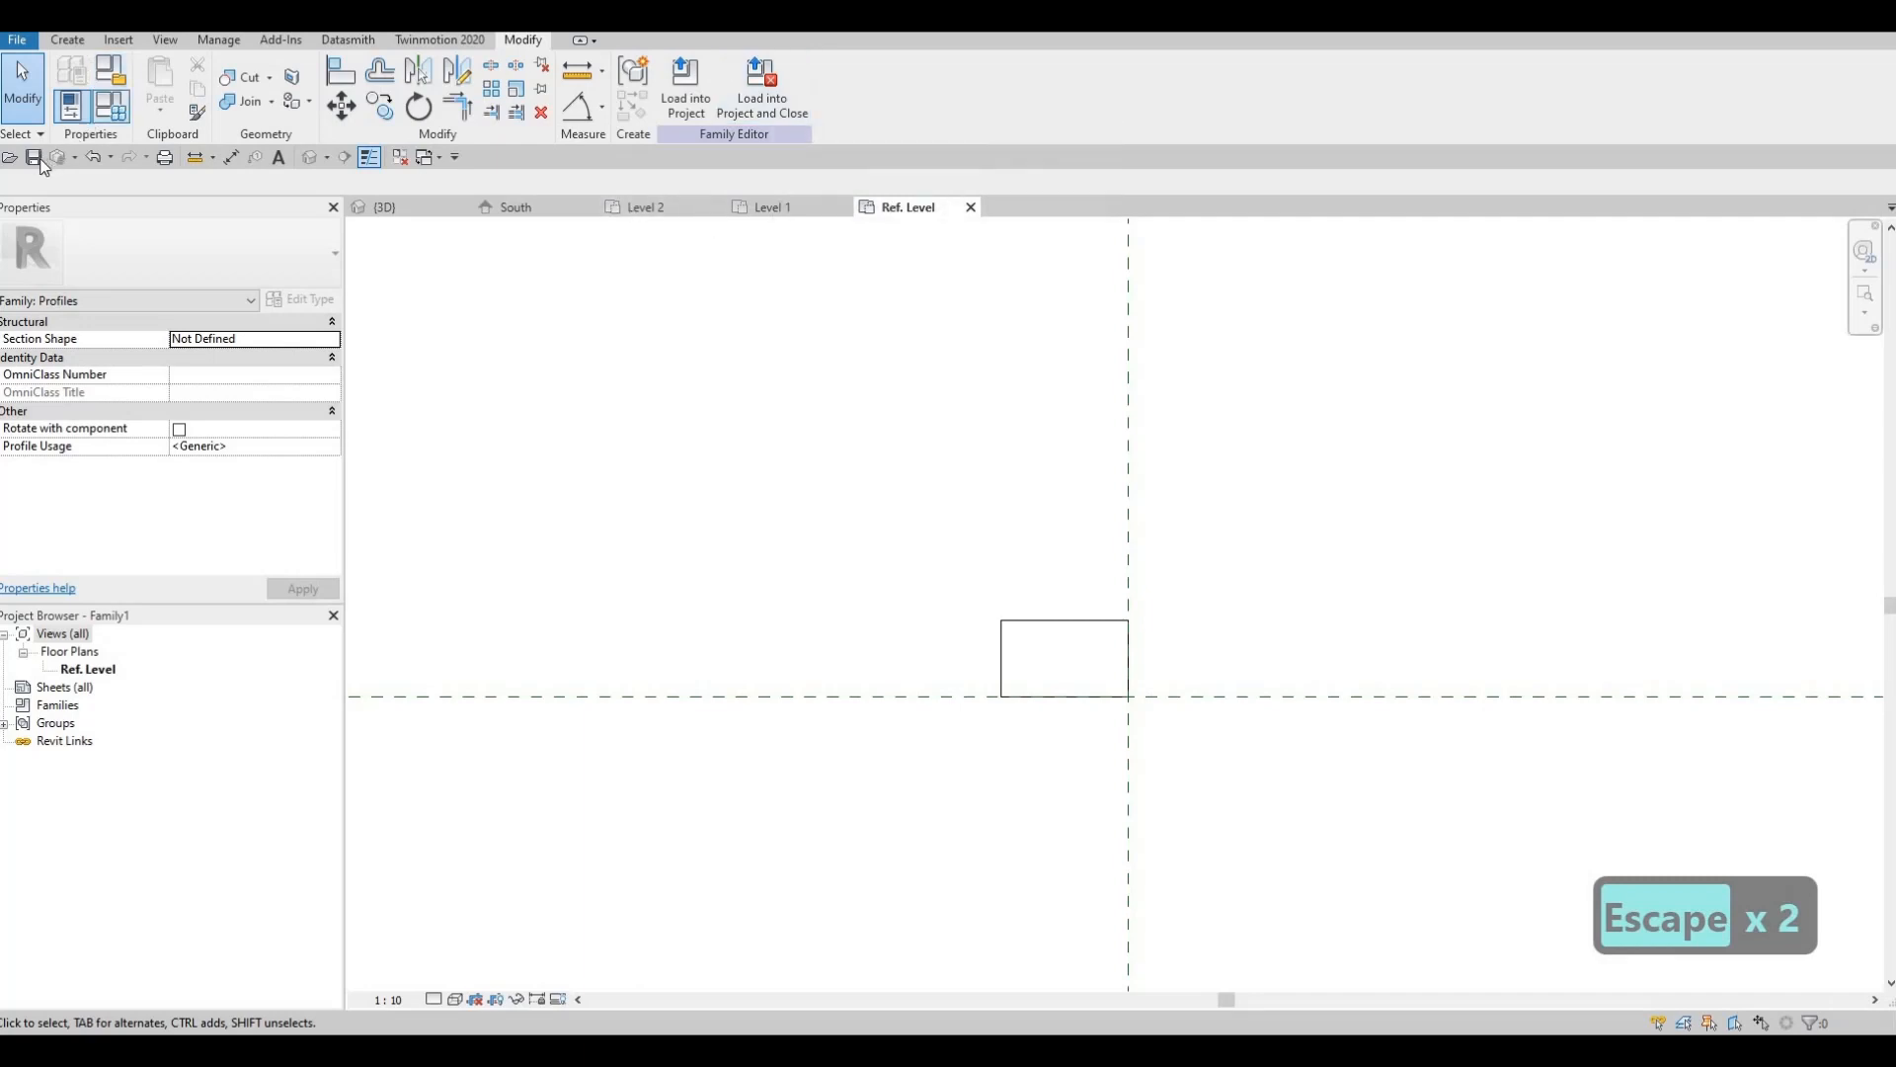
# Save the profile family on the Desktop as "profile wall", then load it into the house project and close the family.
pyautogui.hotkey('ctrl', 's')
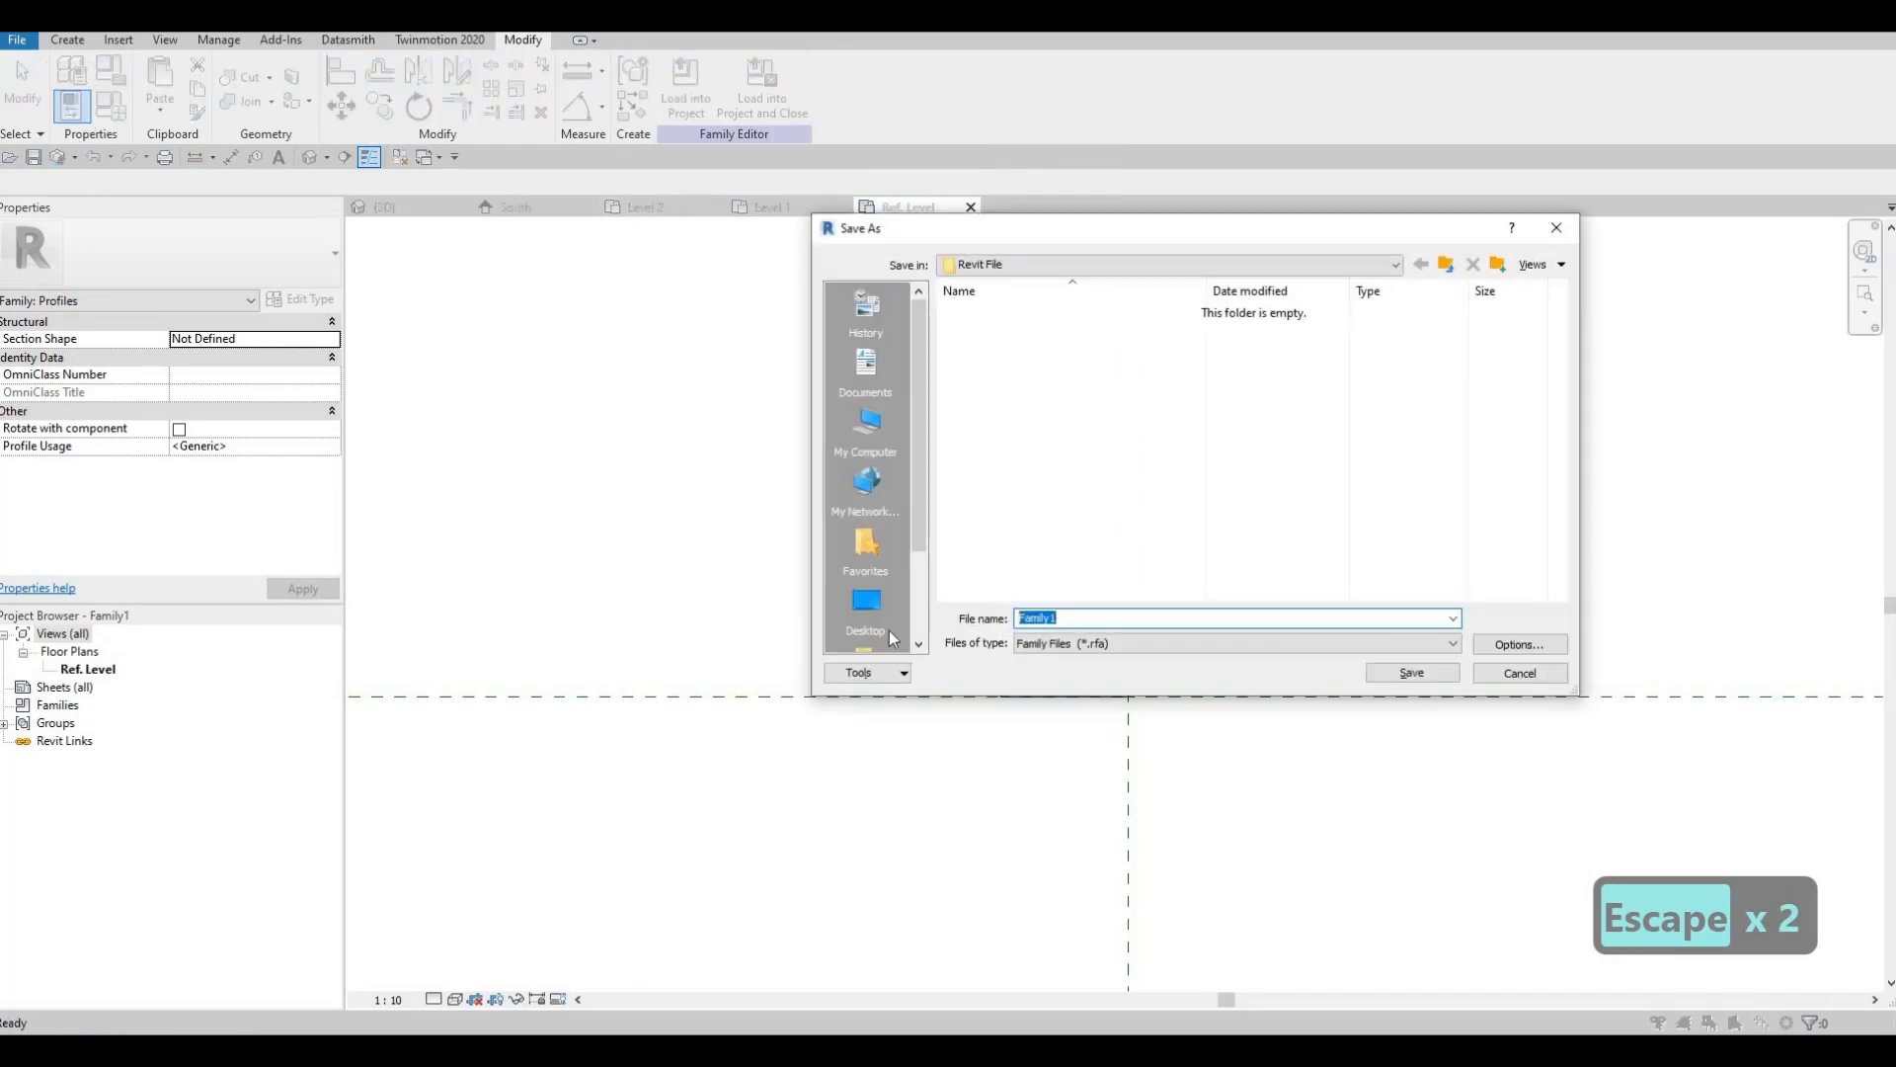
pyautogui.doubleClick(1082, 622)
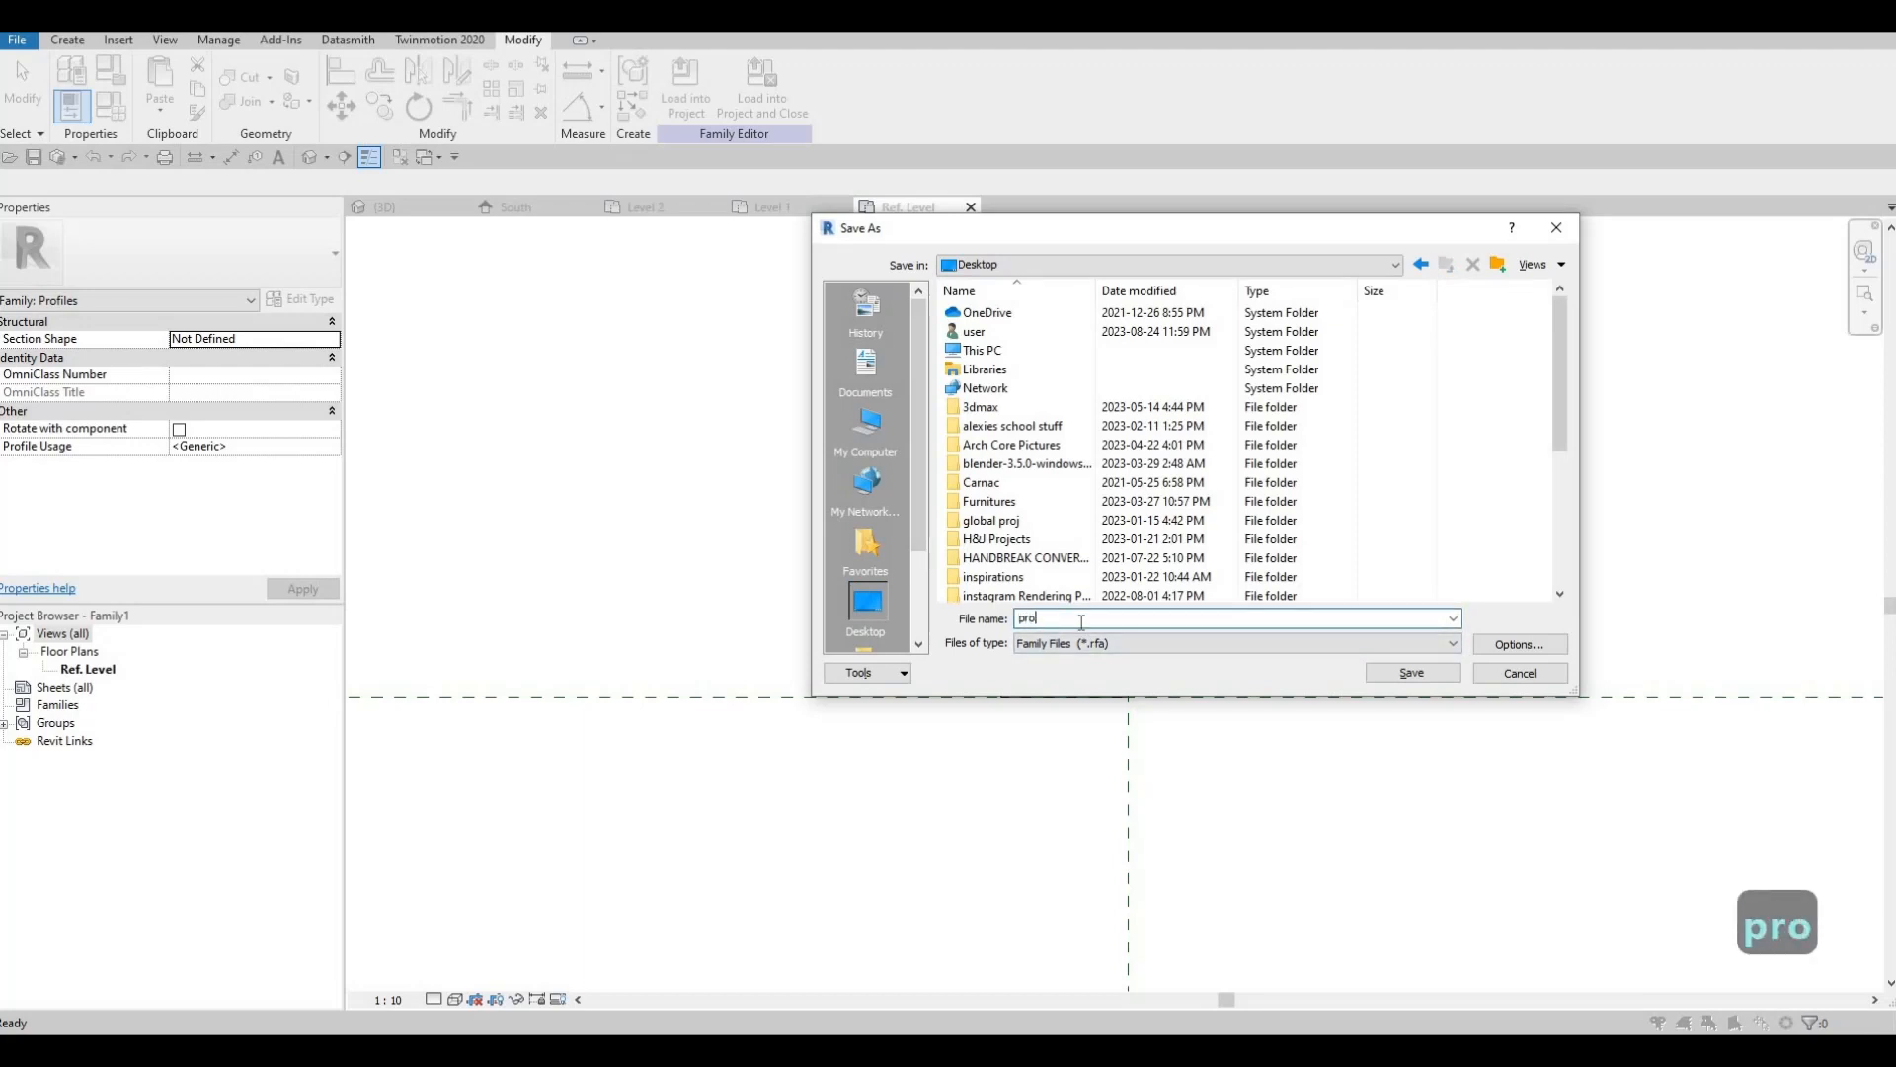
pyautogui.write('profile')
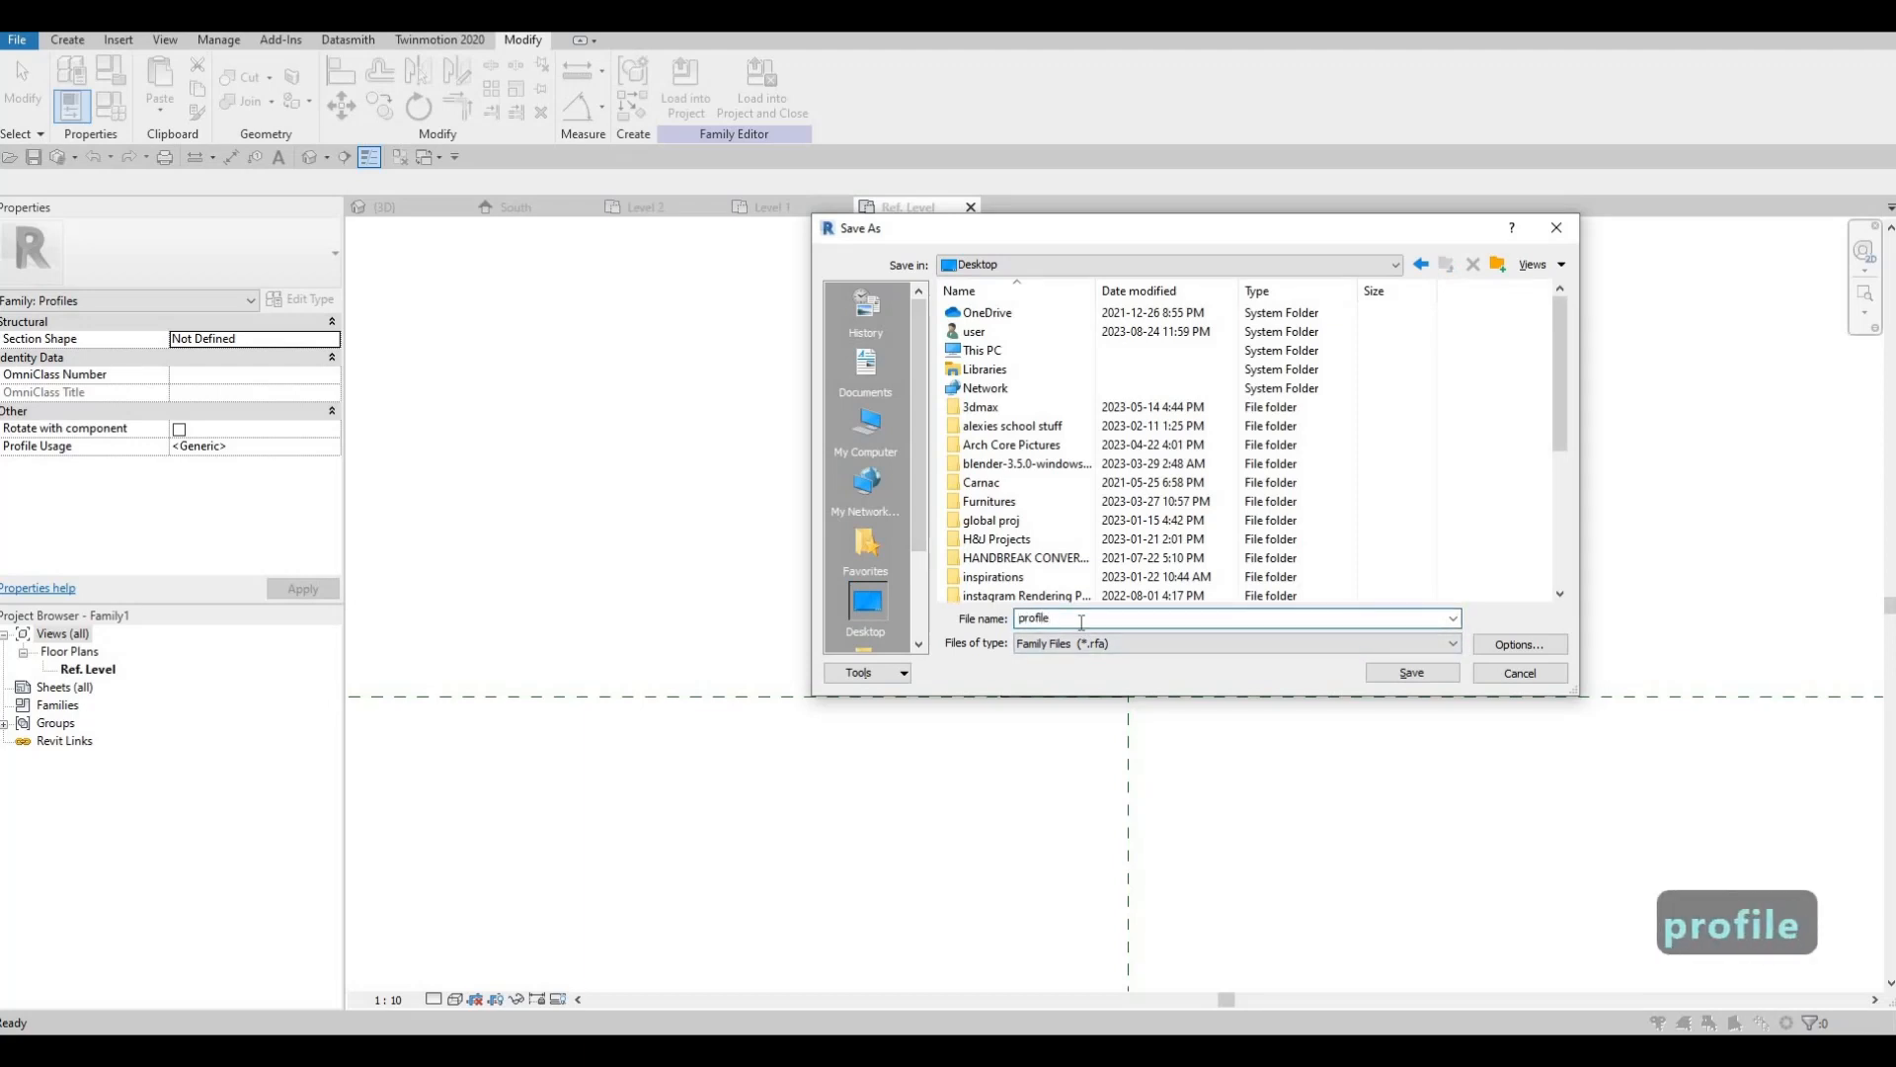
pyautogui.write(' wall')
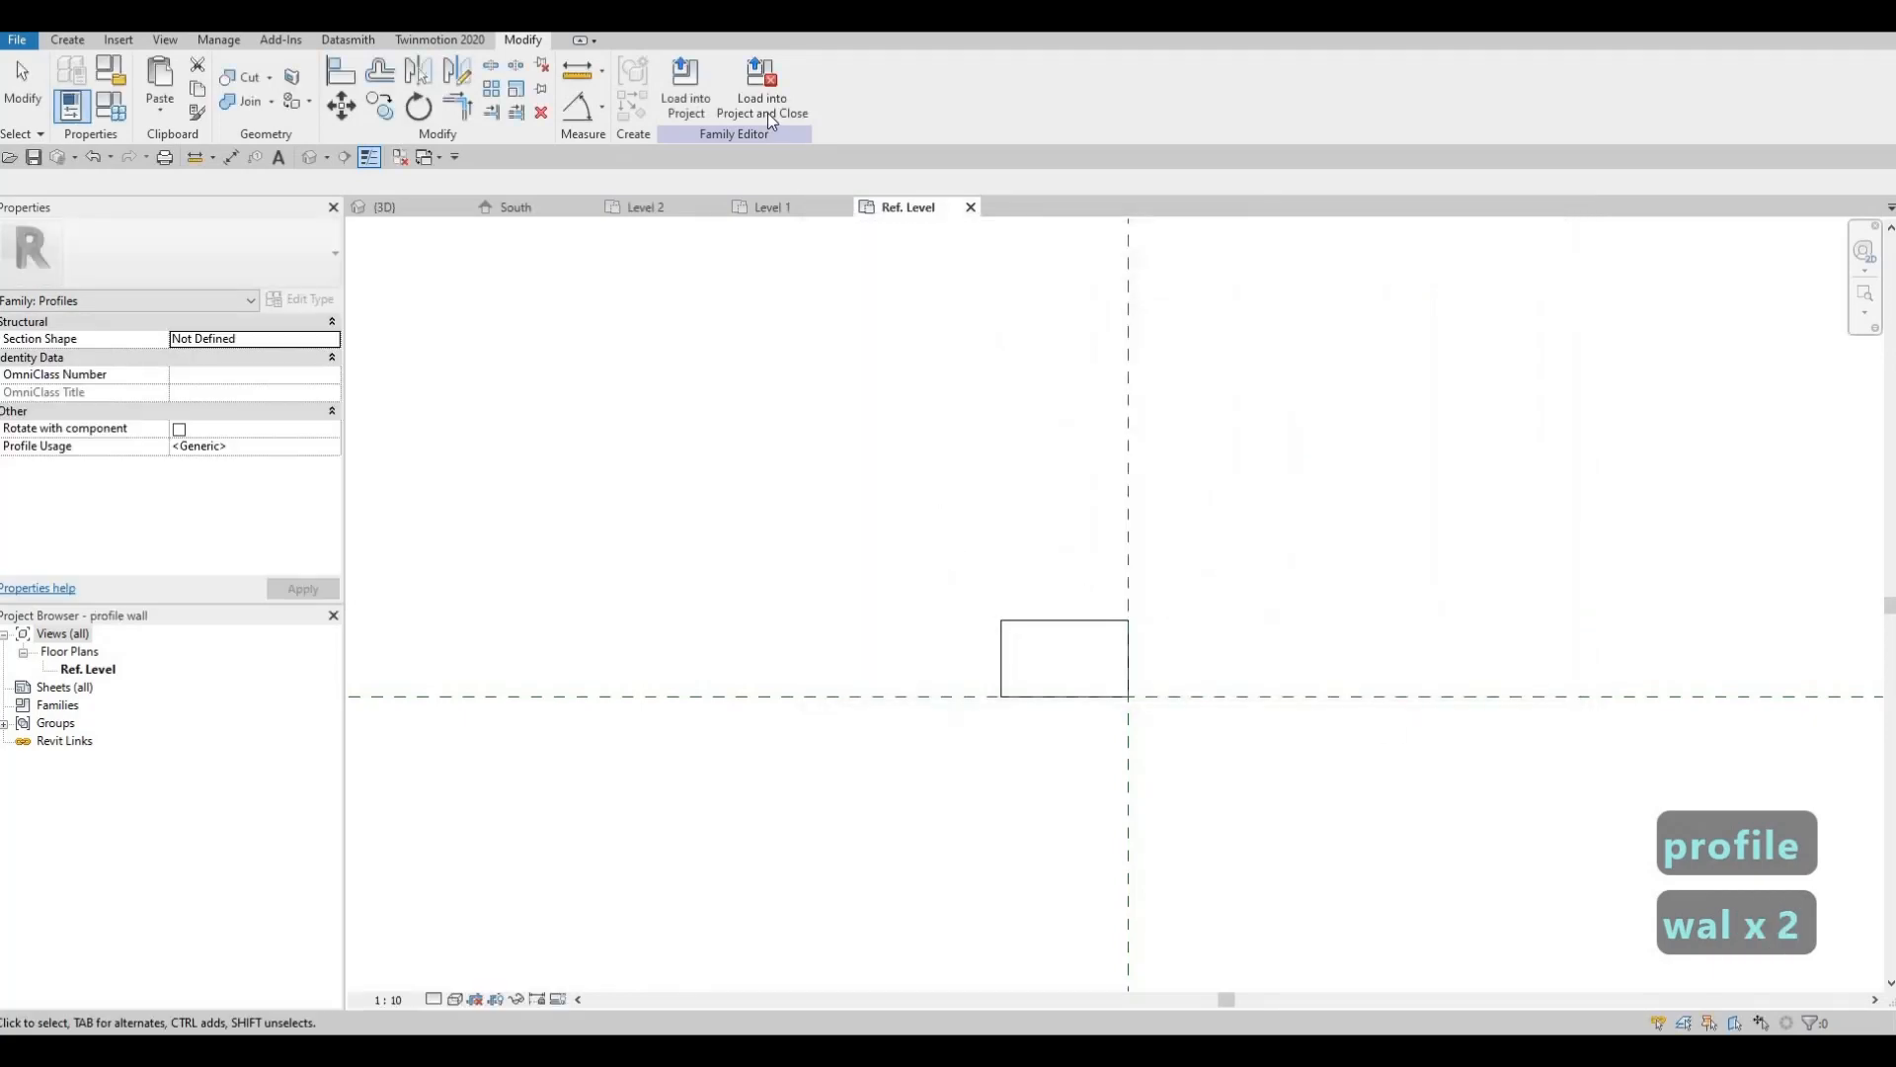
pyautogui.click(767, 112)
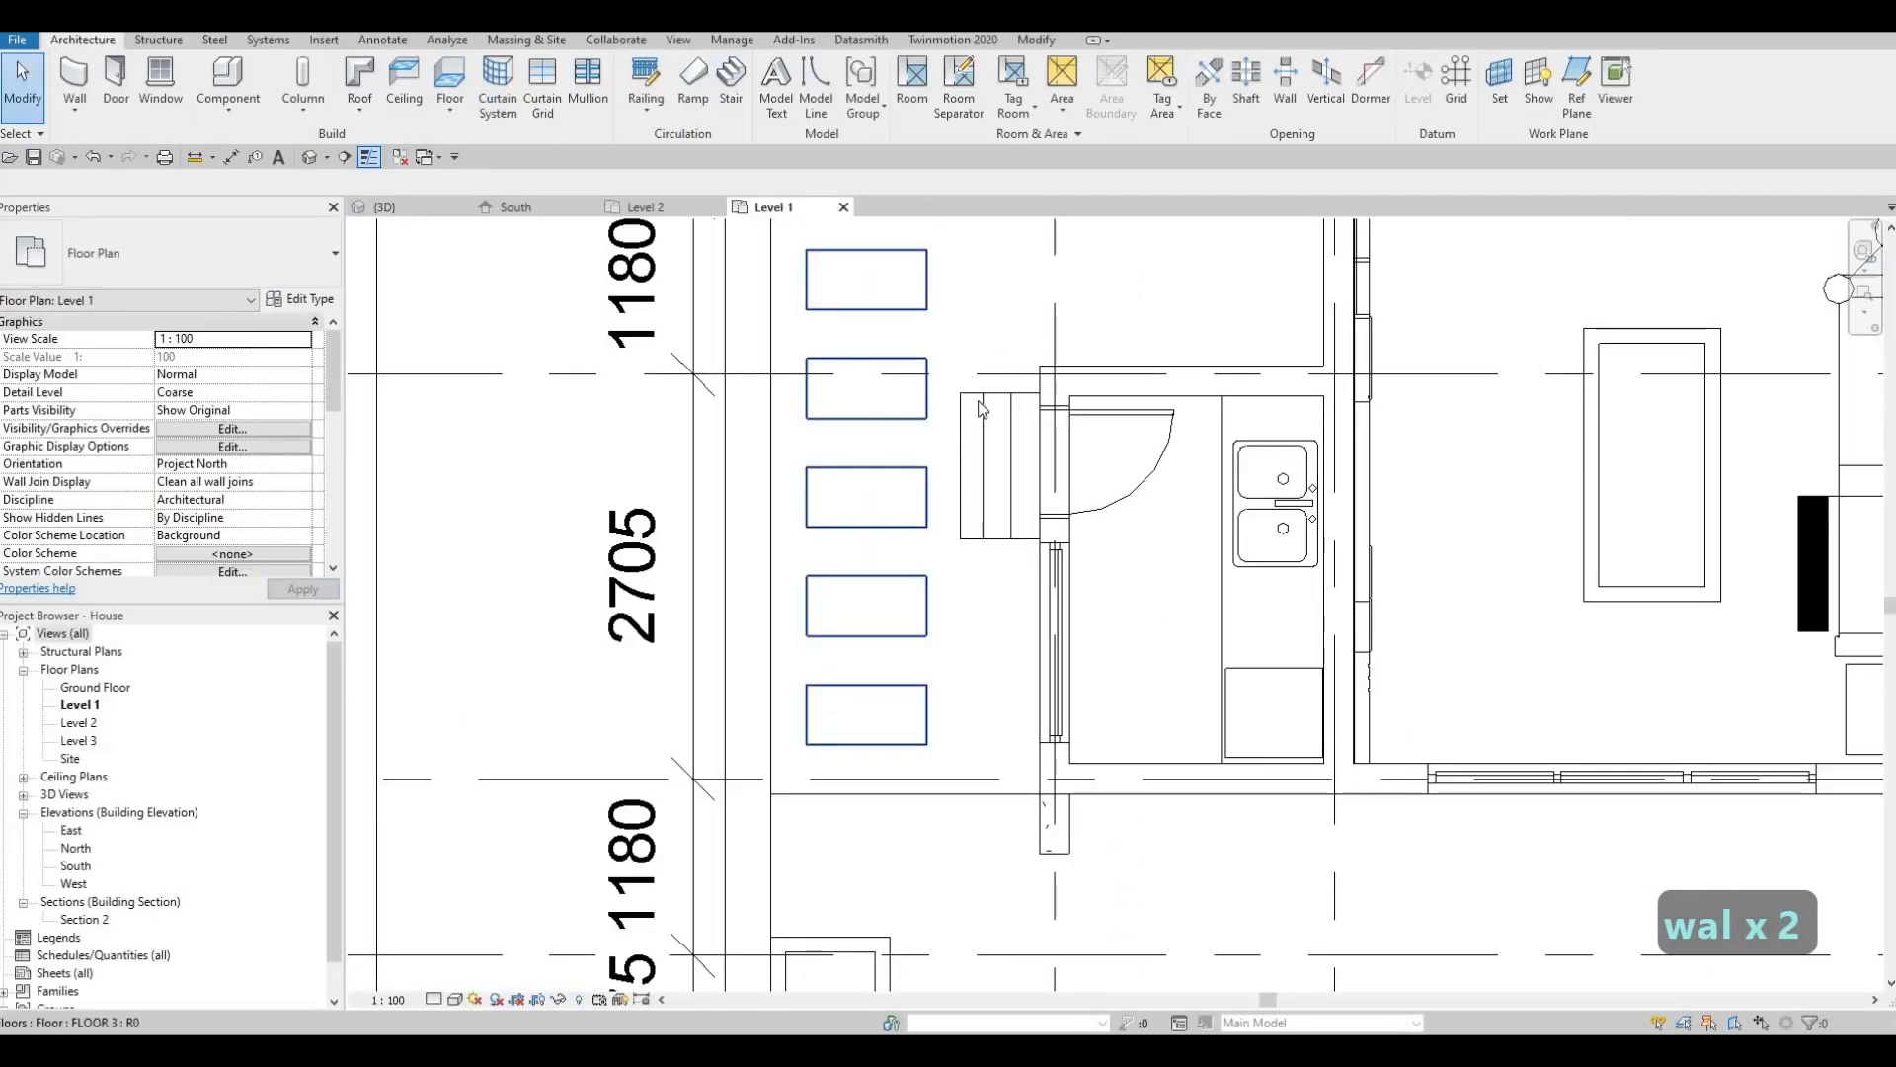
pyautogui.click(76, 114)
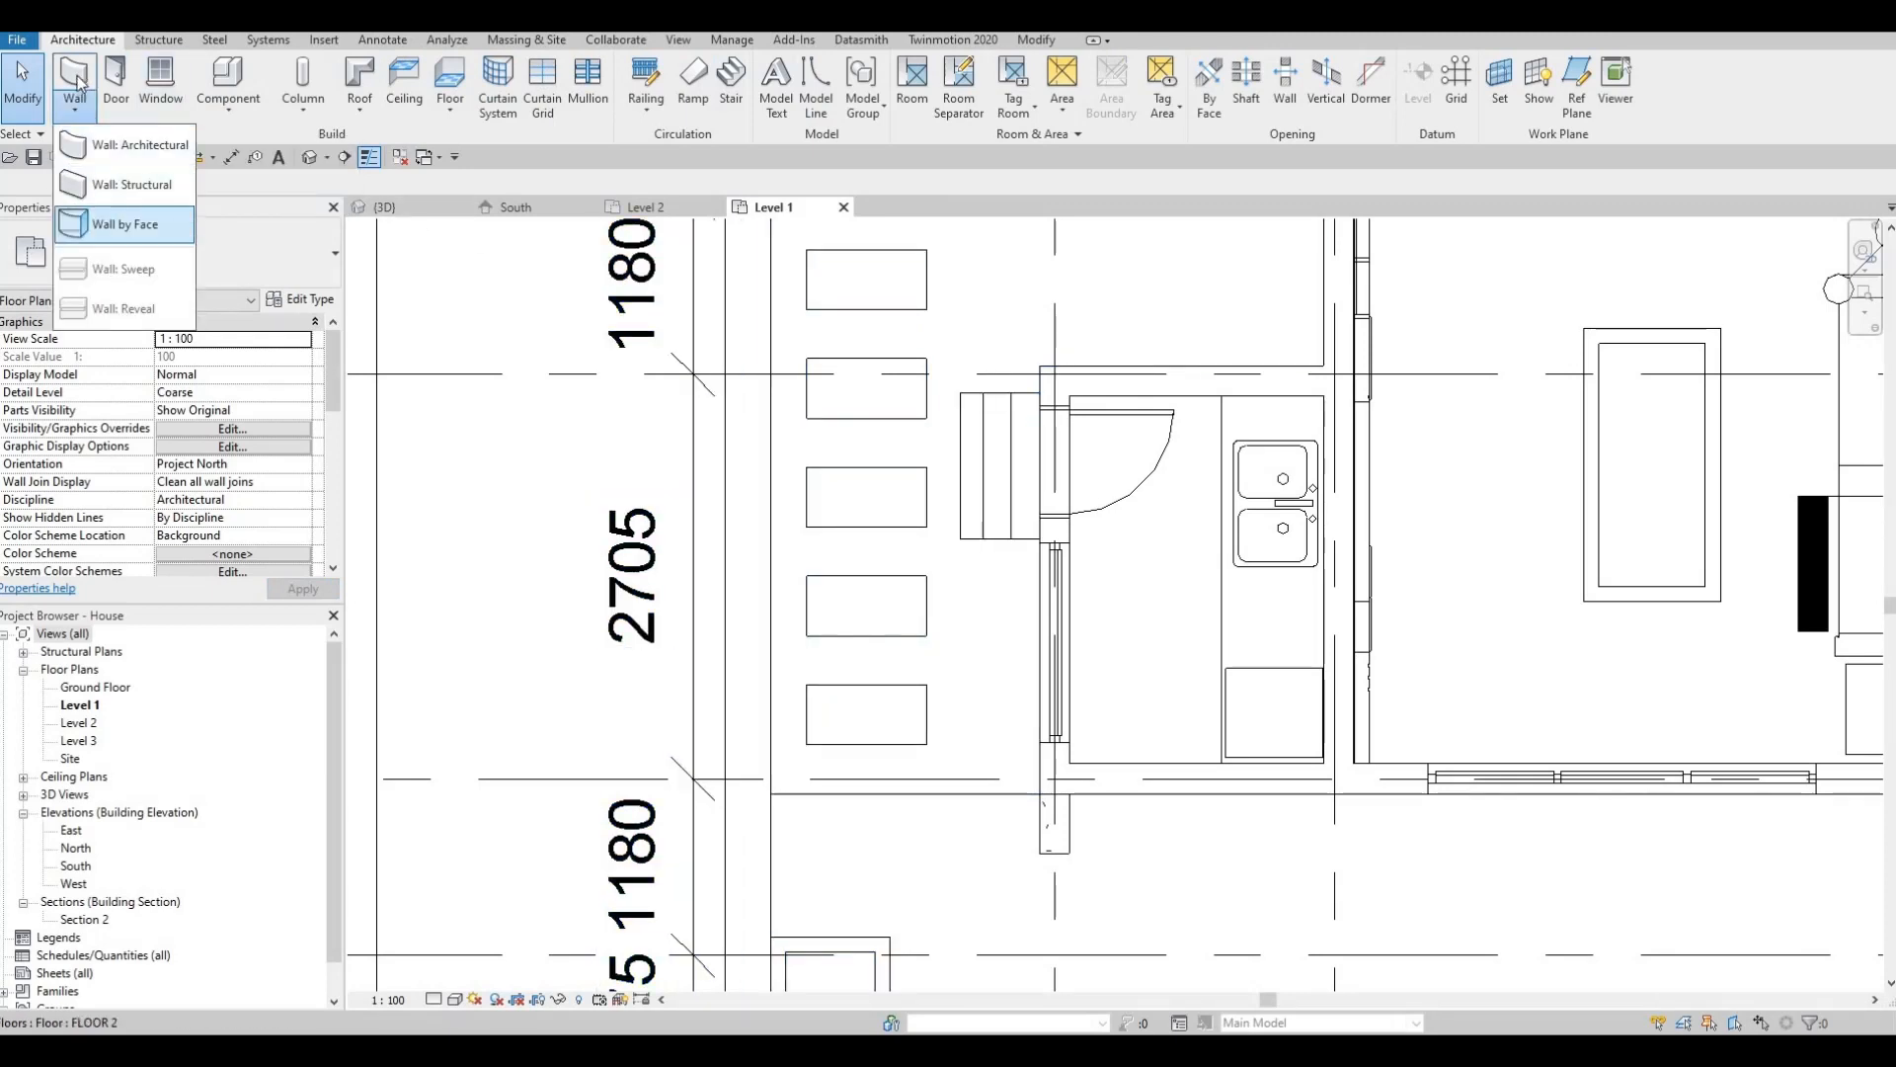
pyautogui.click(116, 141)
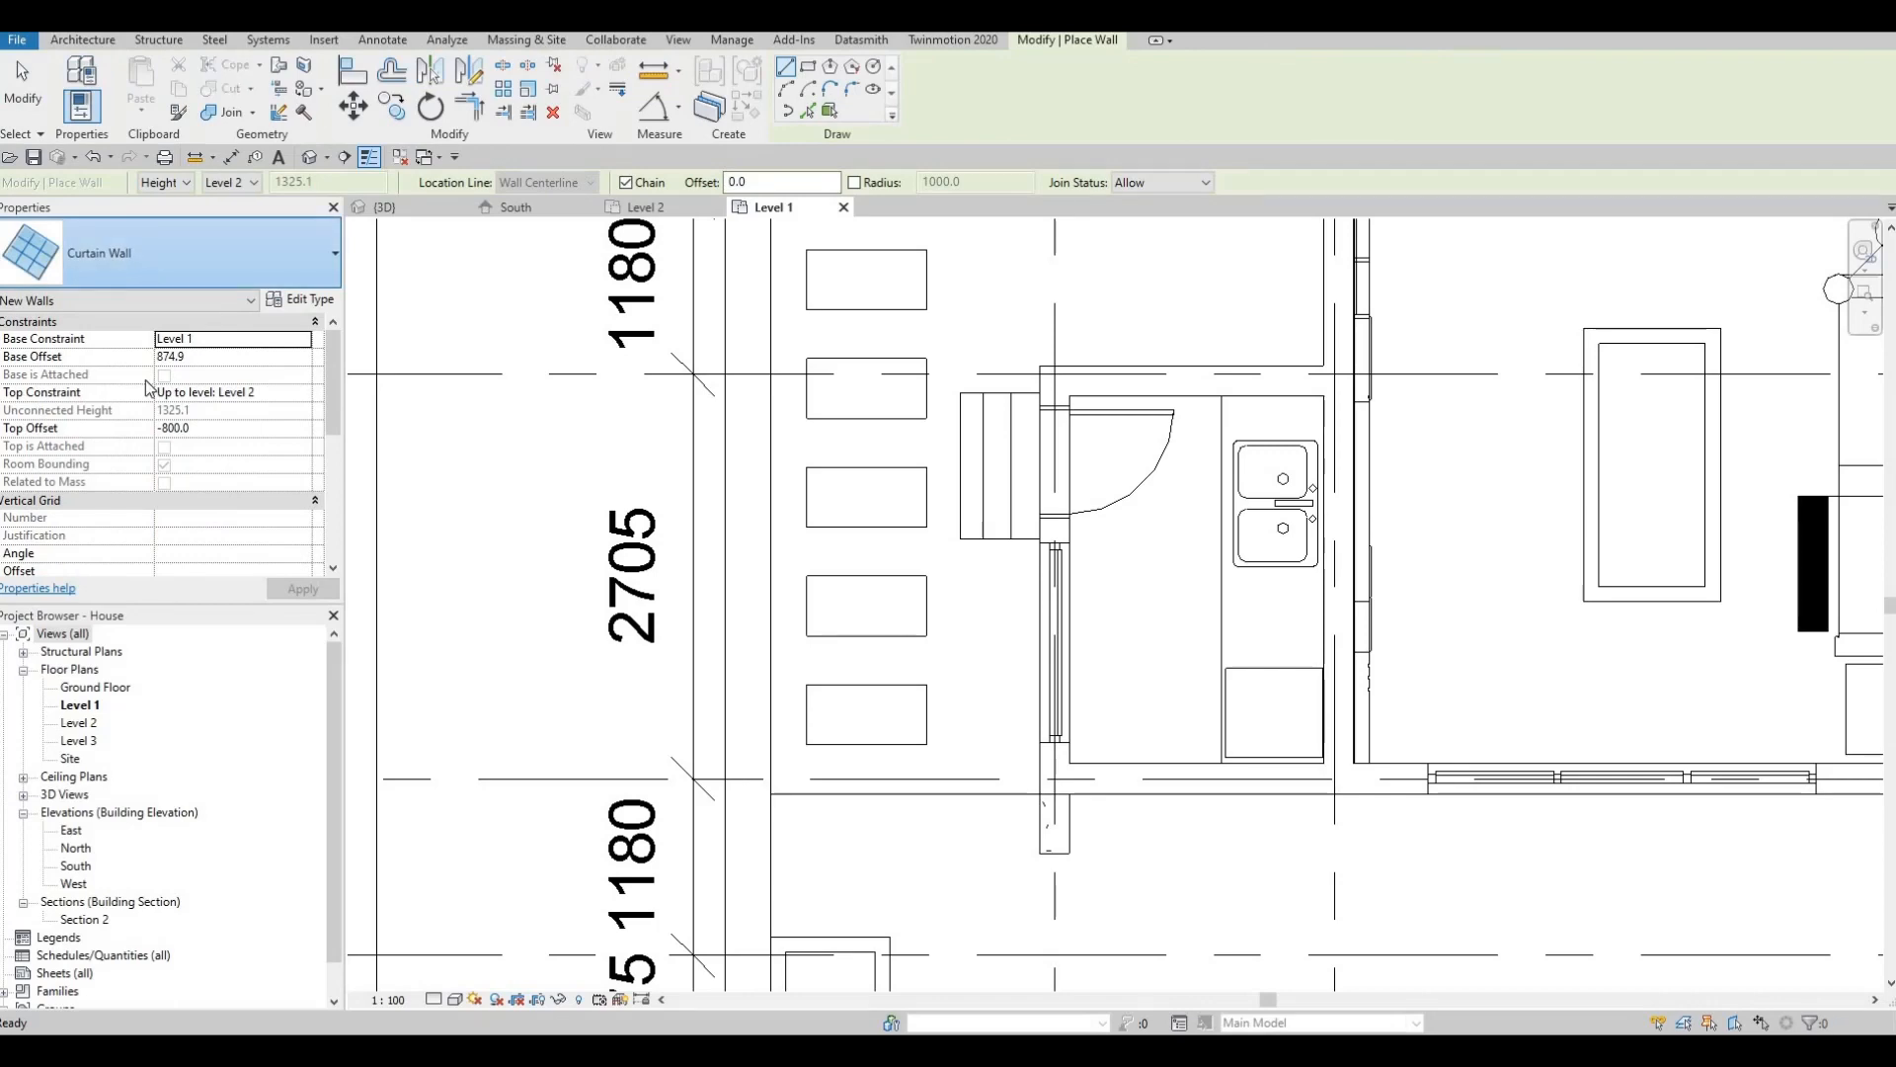
pyautogui.click(160, 259)
pyautogui.press('Escape')
pyautogui.press('Escape')
pyautogui.press('Escape')
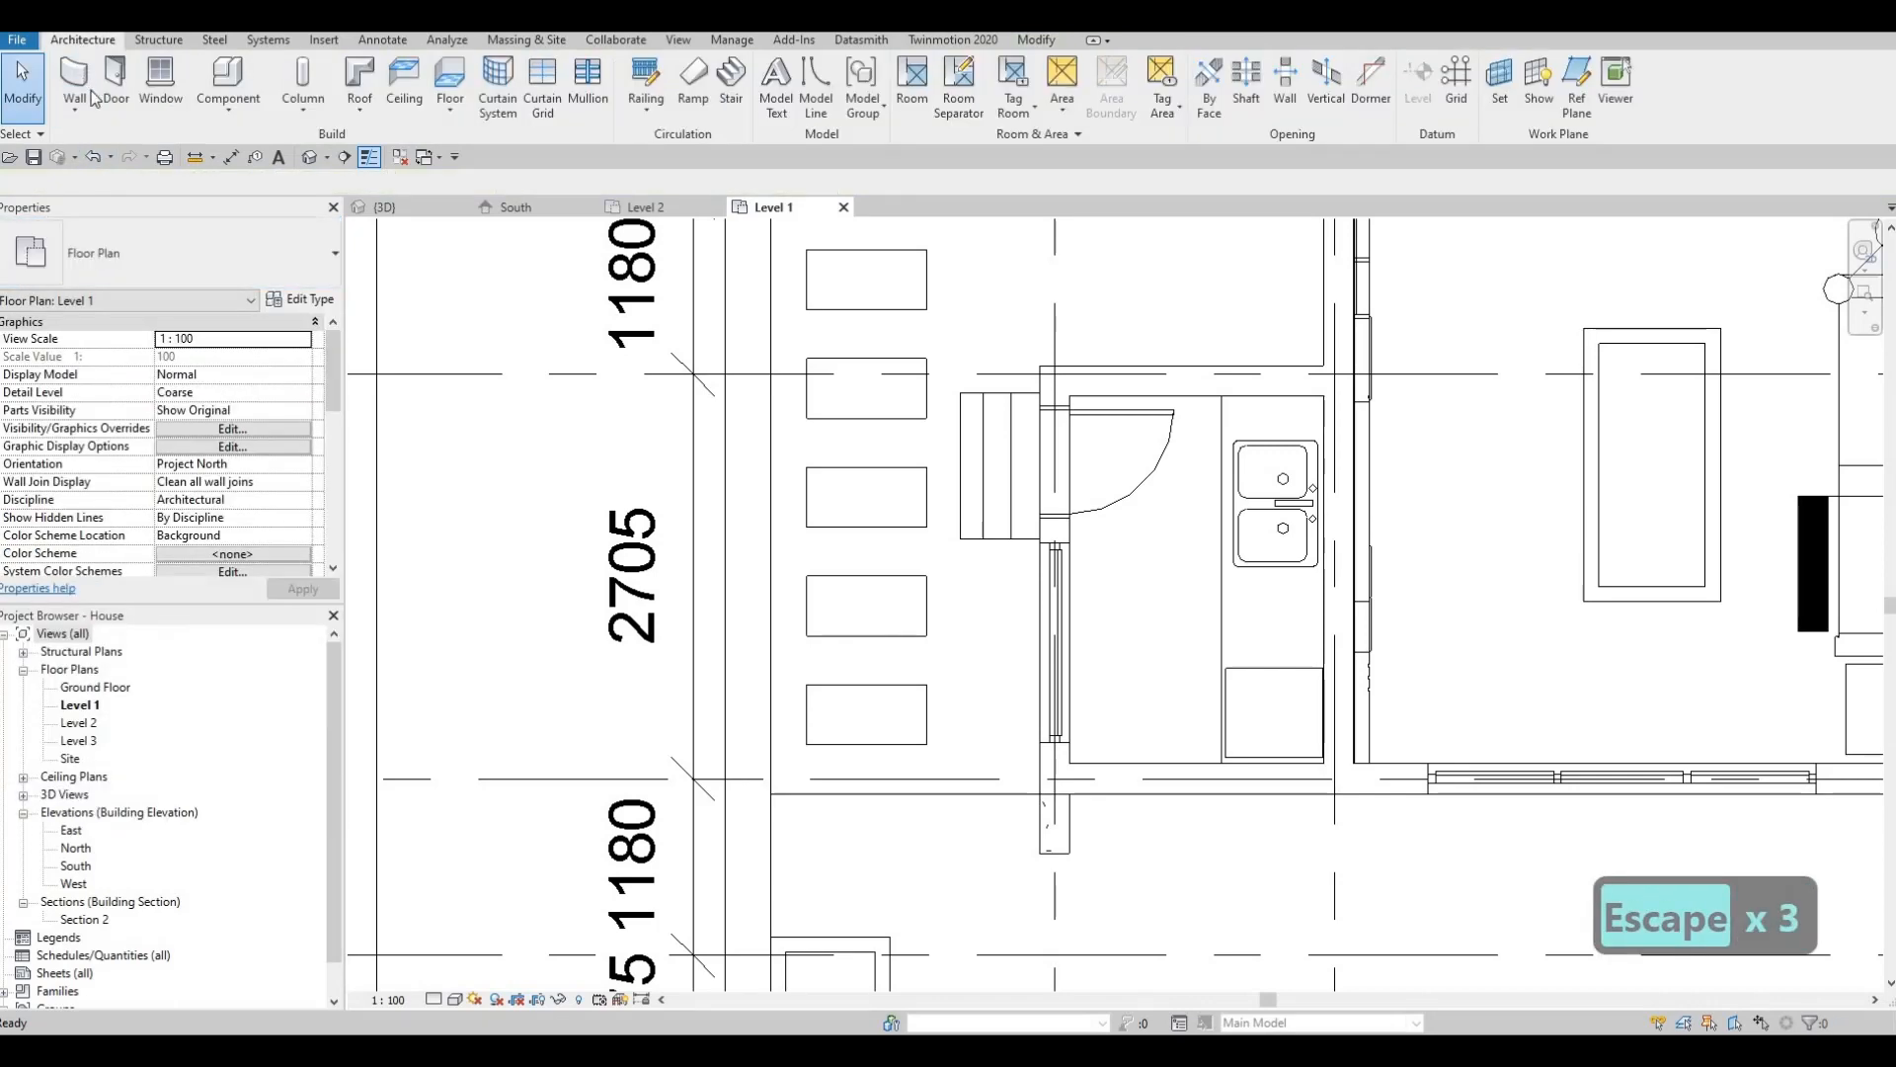
pyautogui.click(77, 94)
pyautogui.press('Escape')
pyautogui.click(75, 113)
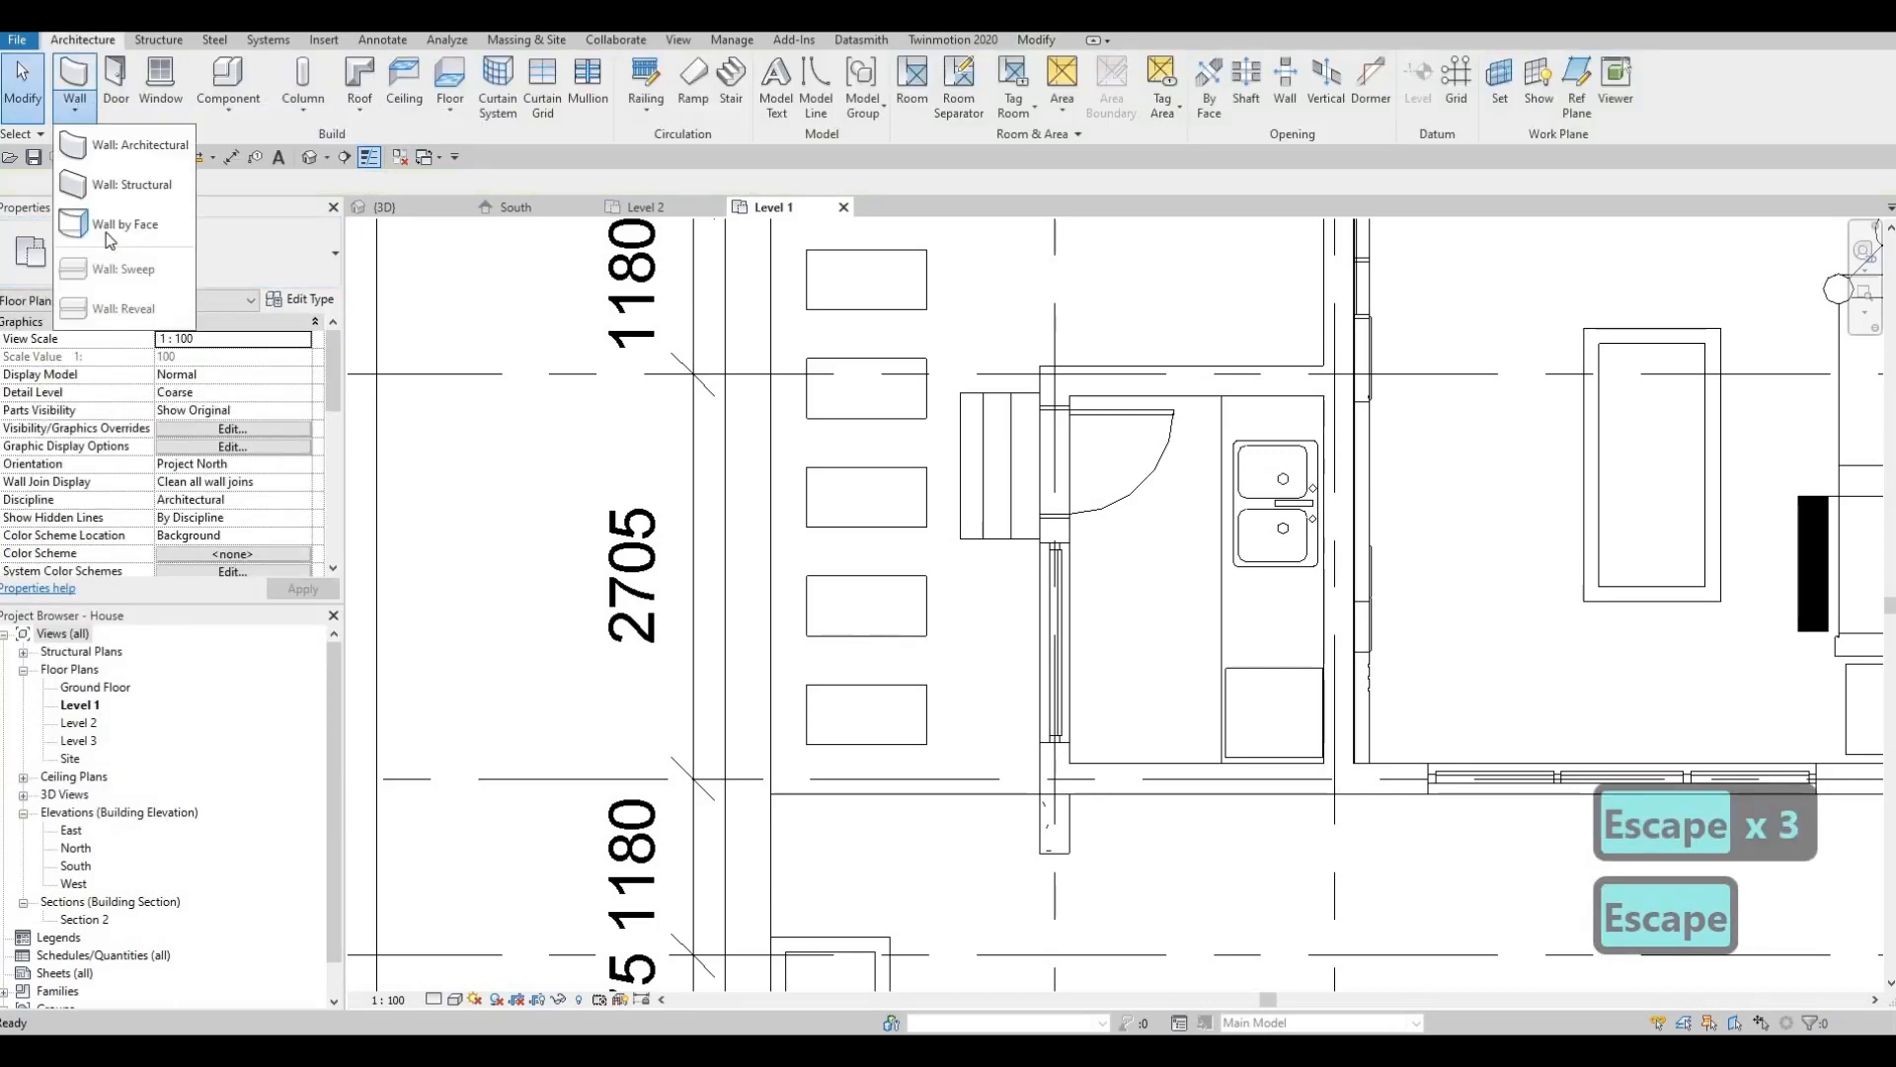
pyautogui.press('Escape')
pyautogui.press('Escape')
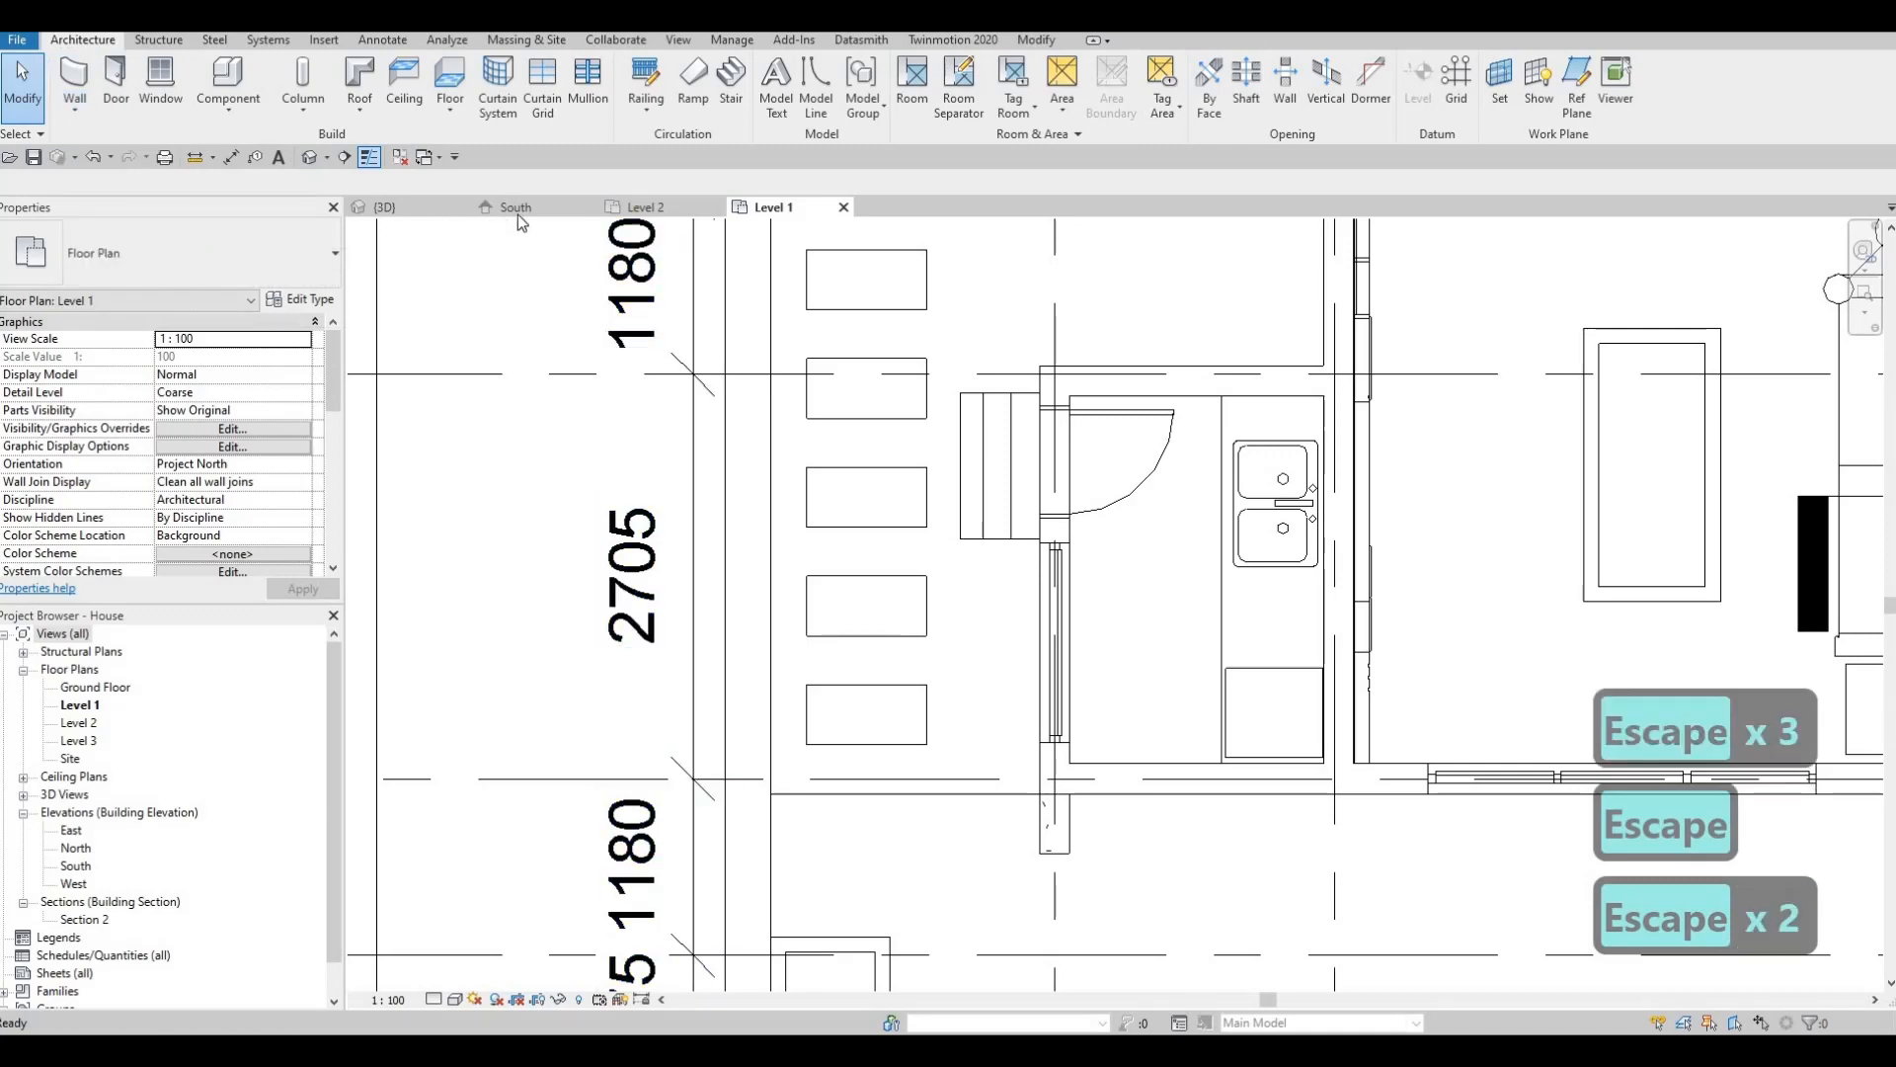
# Start a vertical wall sweep in the South elevation and duplicate the Cornice type as "wall profile".
pyautogui.click(515, 208)
pyautogui.moveTo(910, 365); pyautogui.dragTo(854, 287, button='middle')
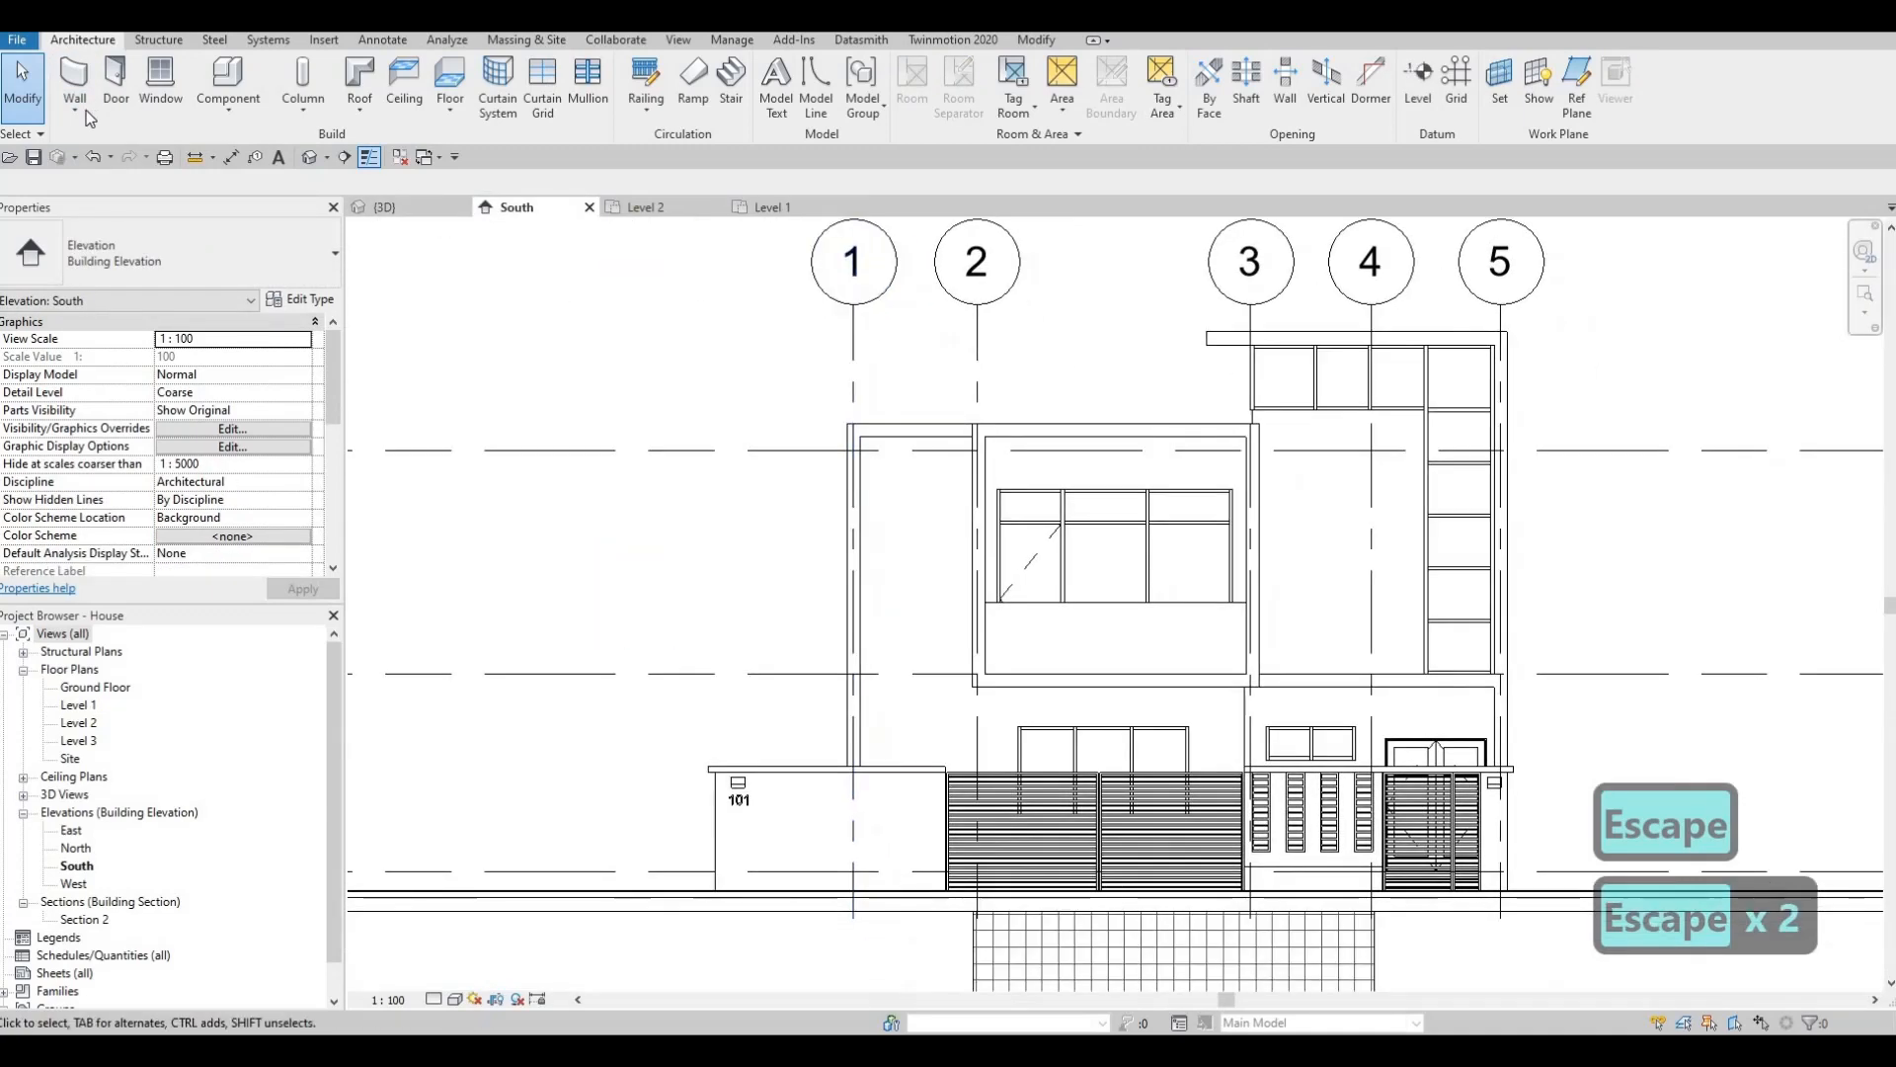
pyautogui.click(75, 111)
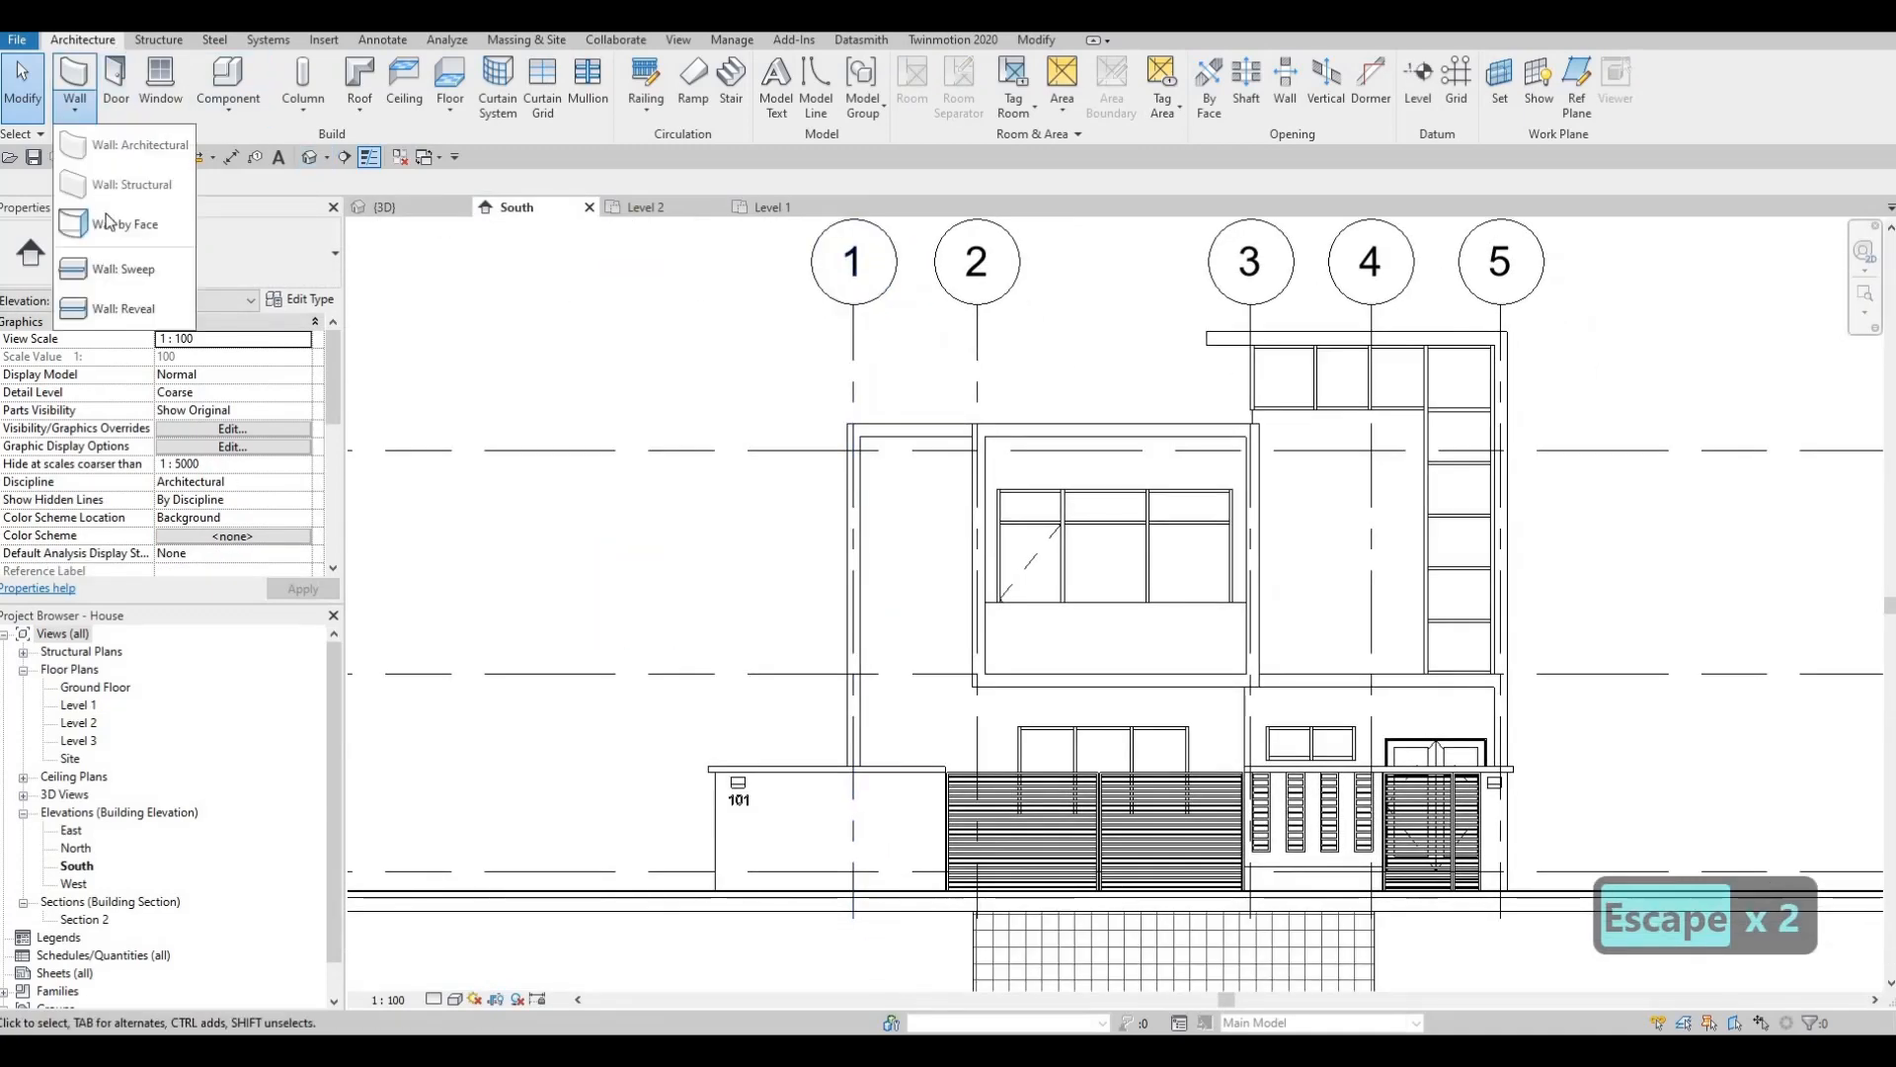
pyautogui.click(117, 270)
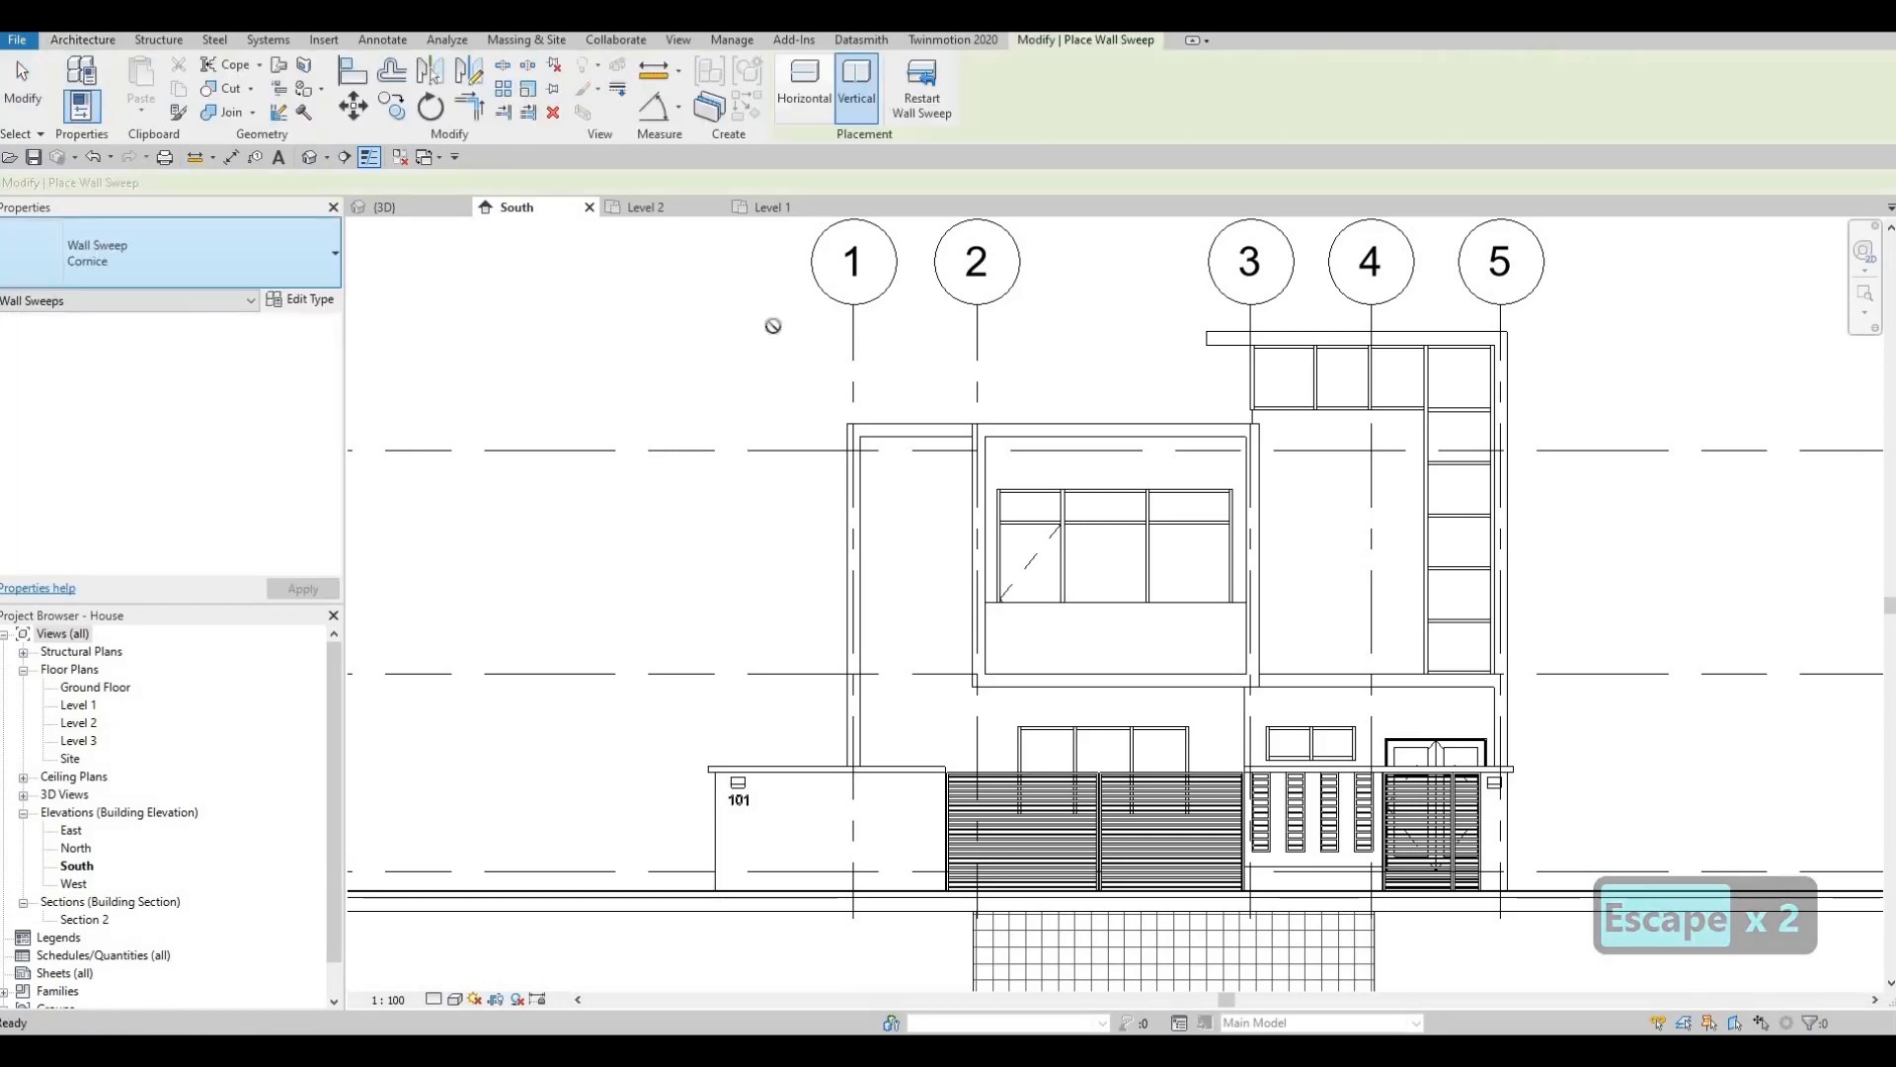
pyautogui.click(239, 271)
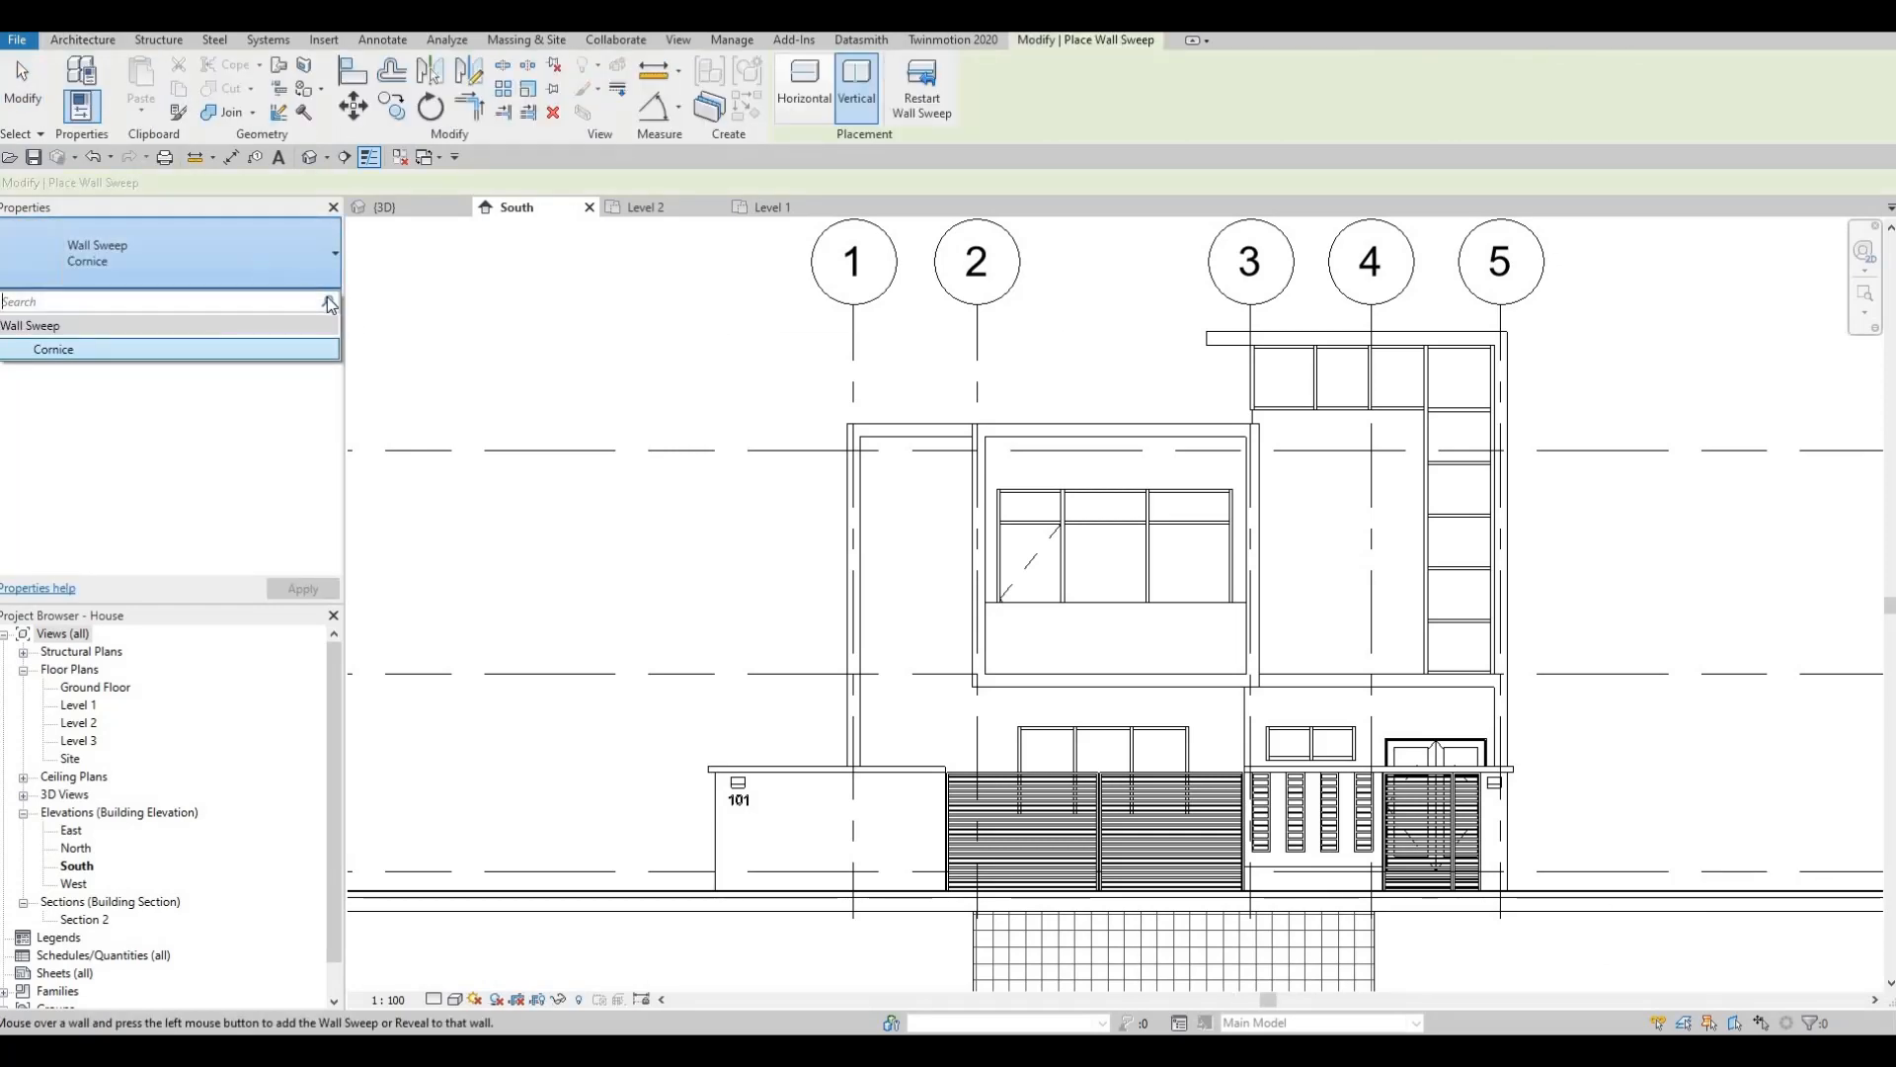
pyautogui.click(261, 268)
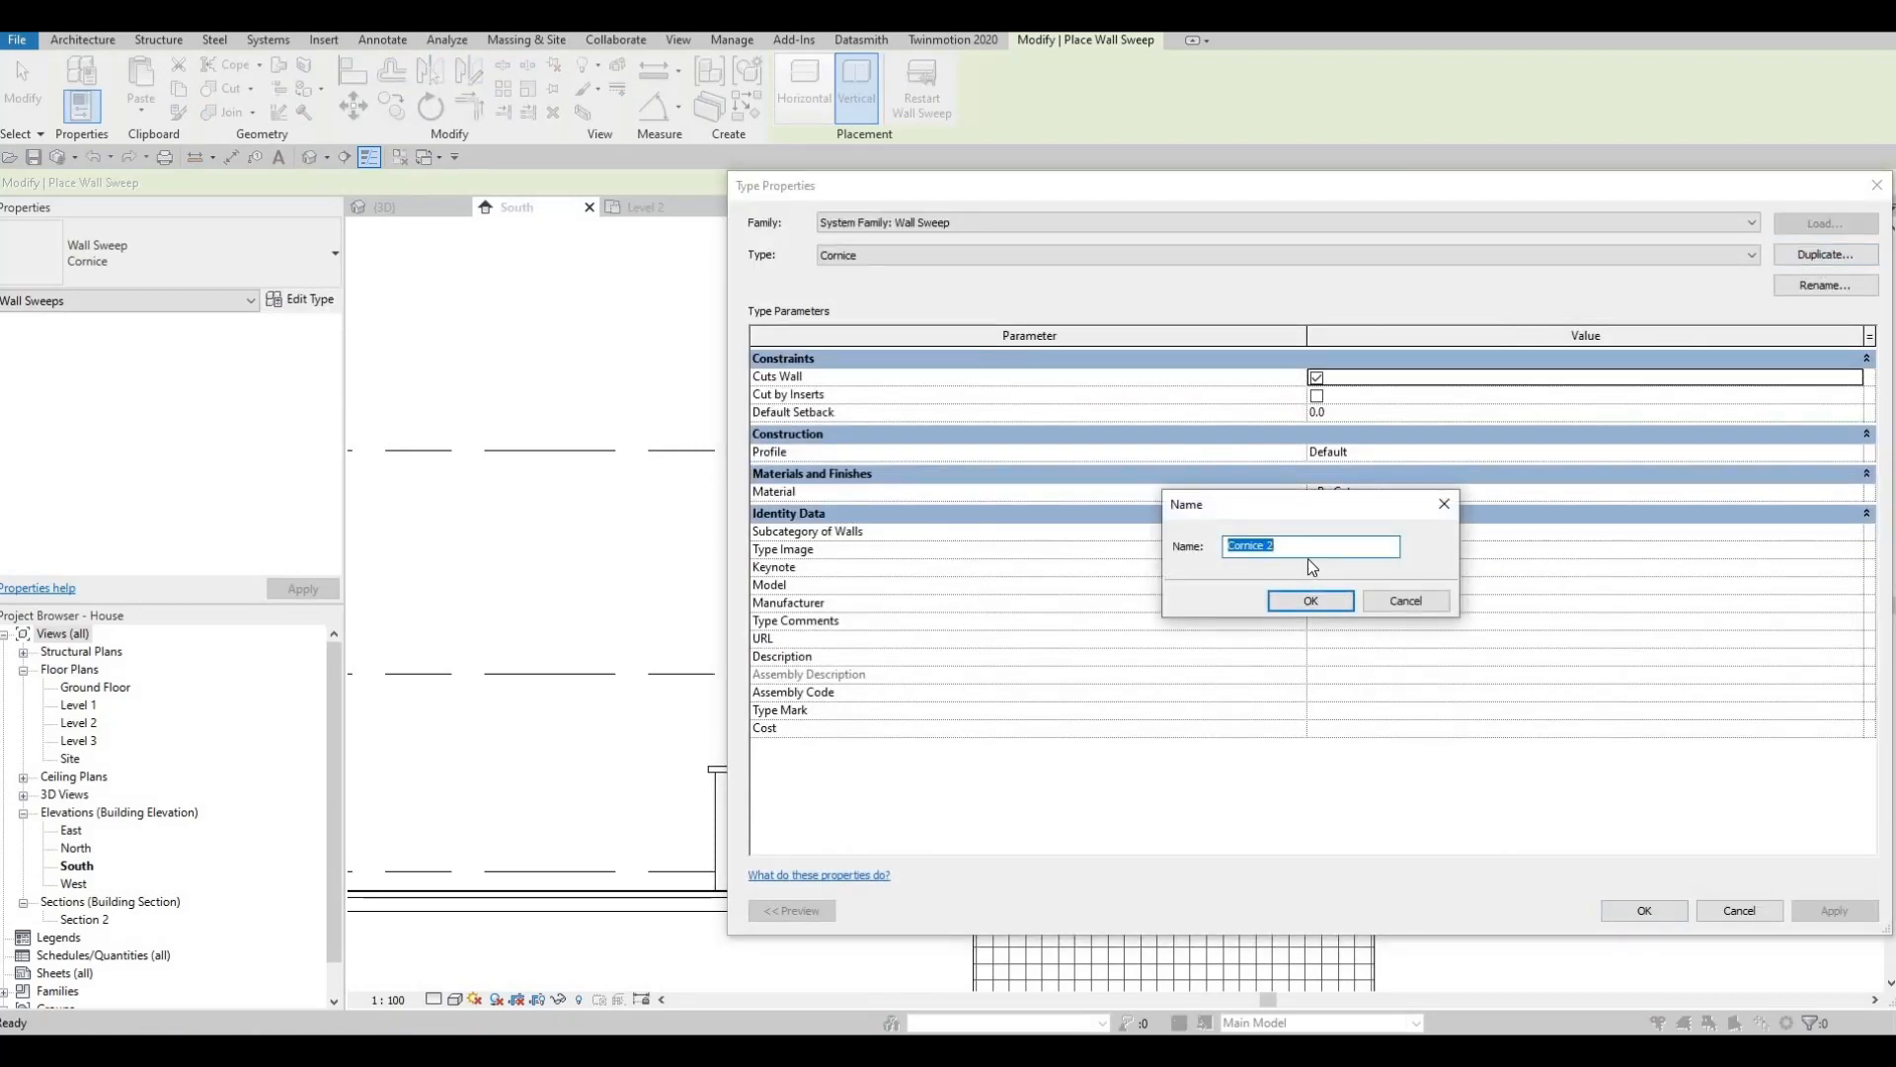
pyautogui.write('wal')
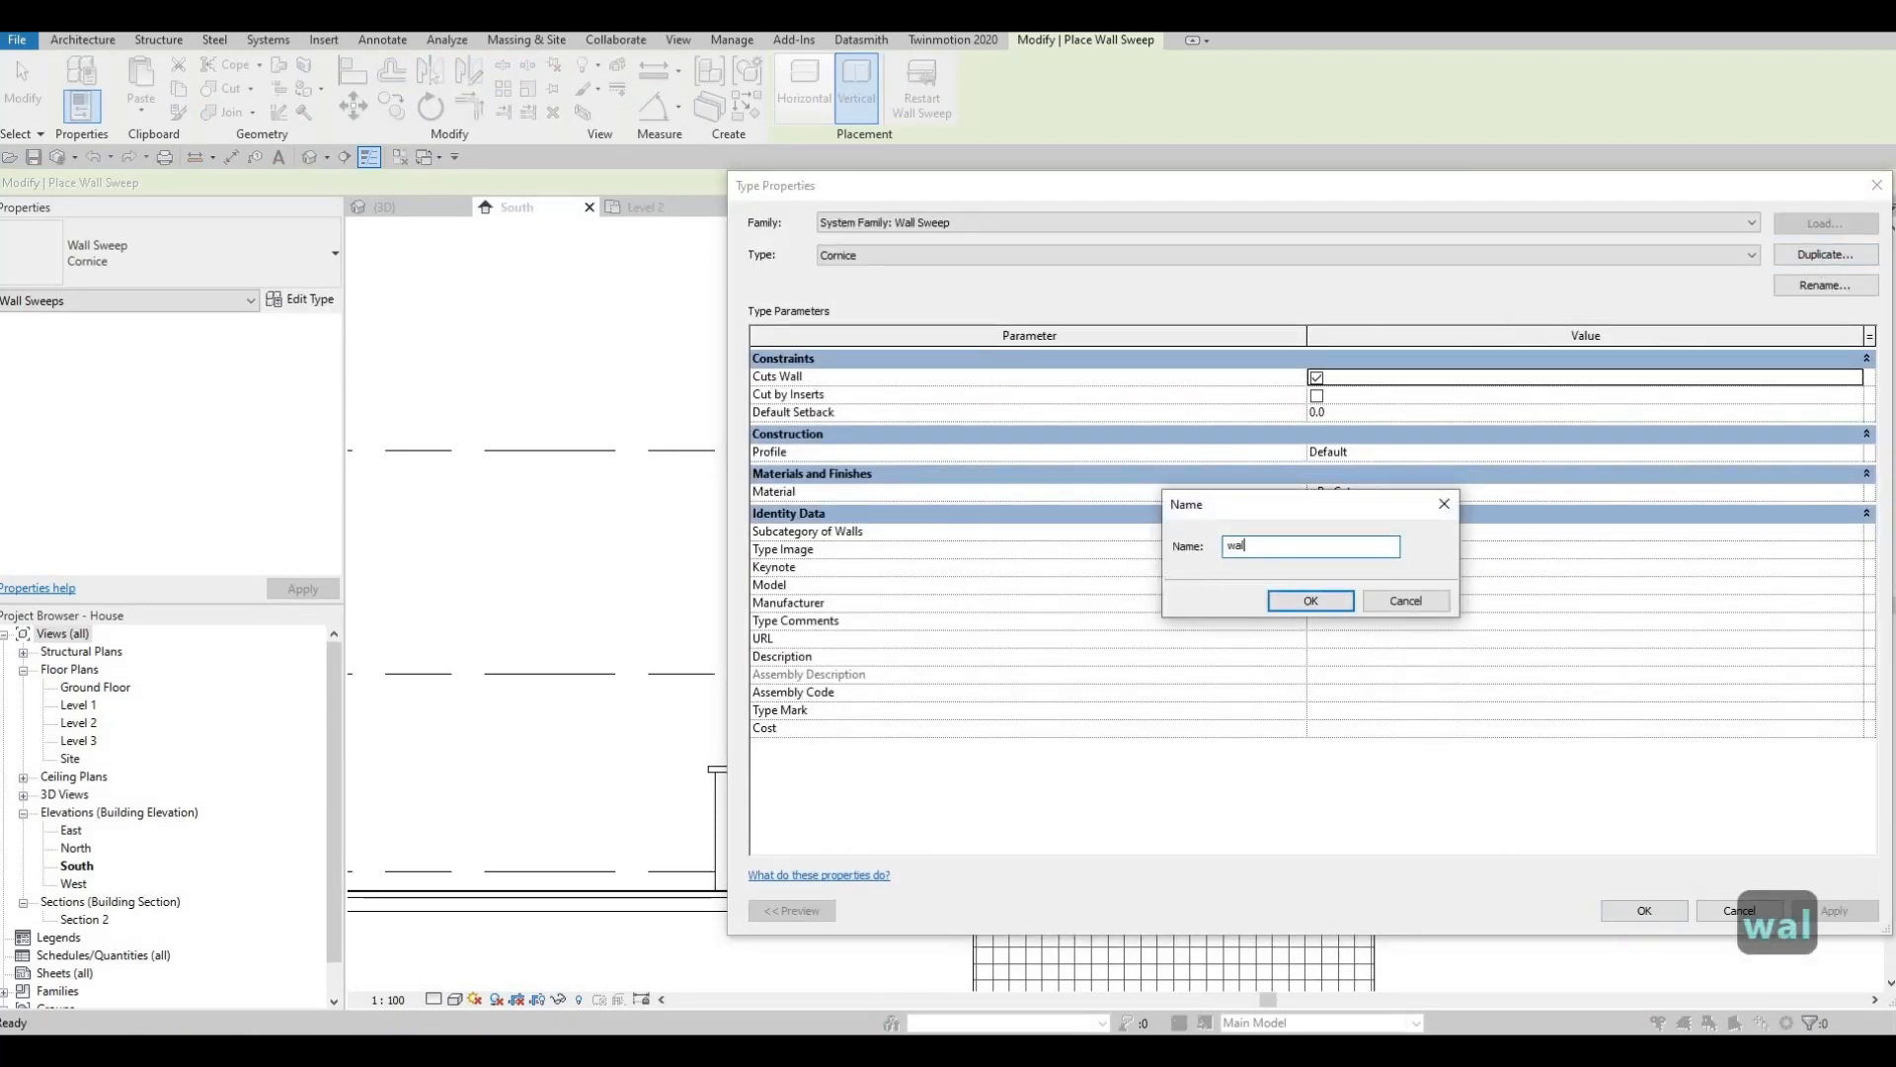
pyautogui.write('l')
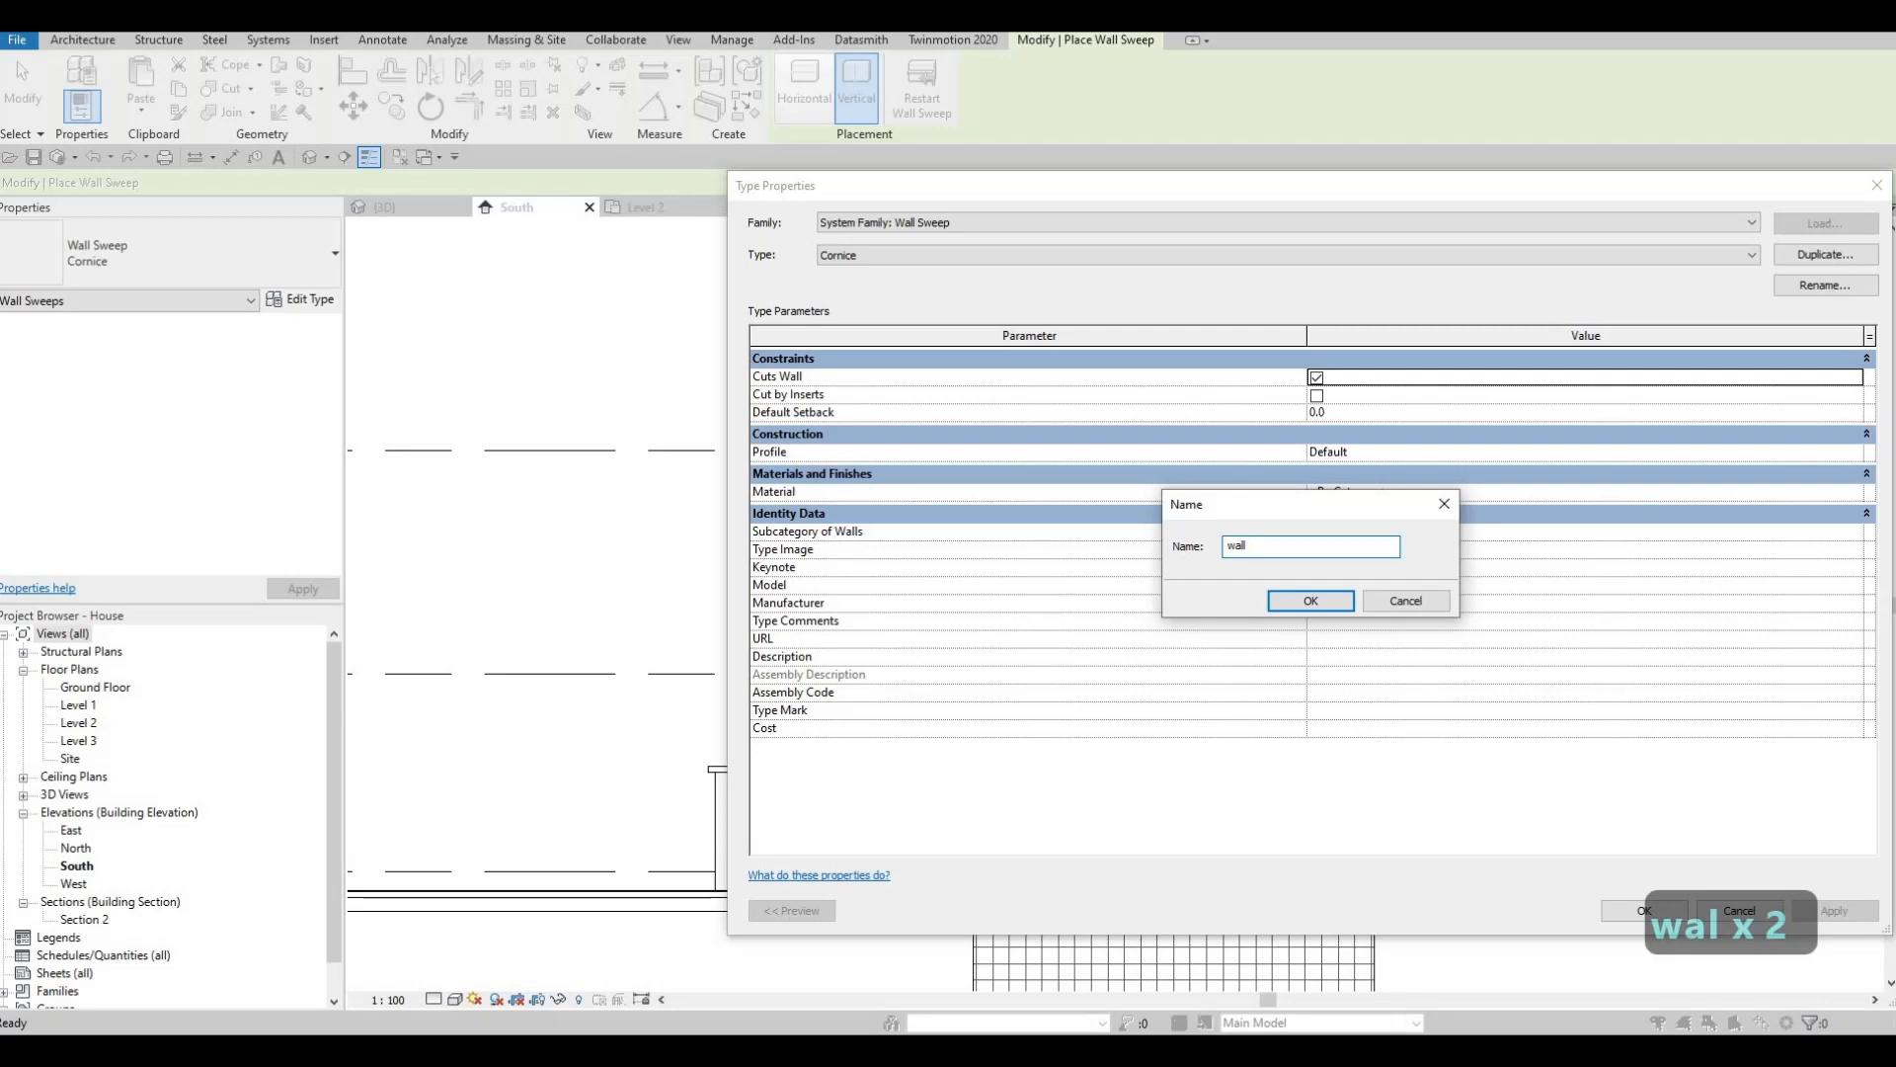
pyautogui.write(' profile')
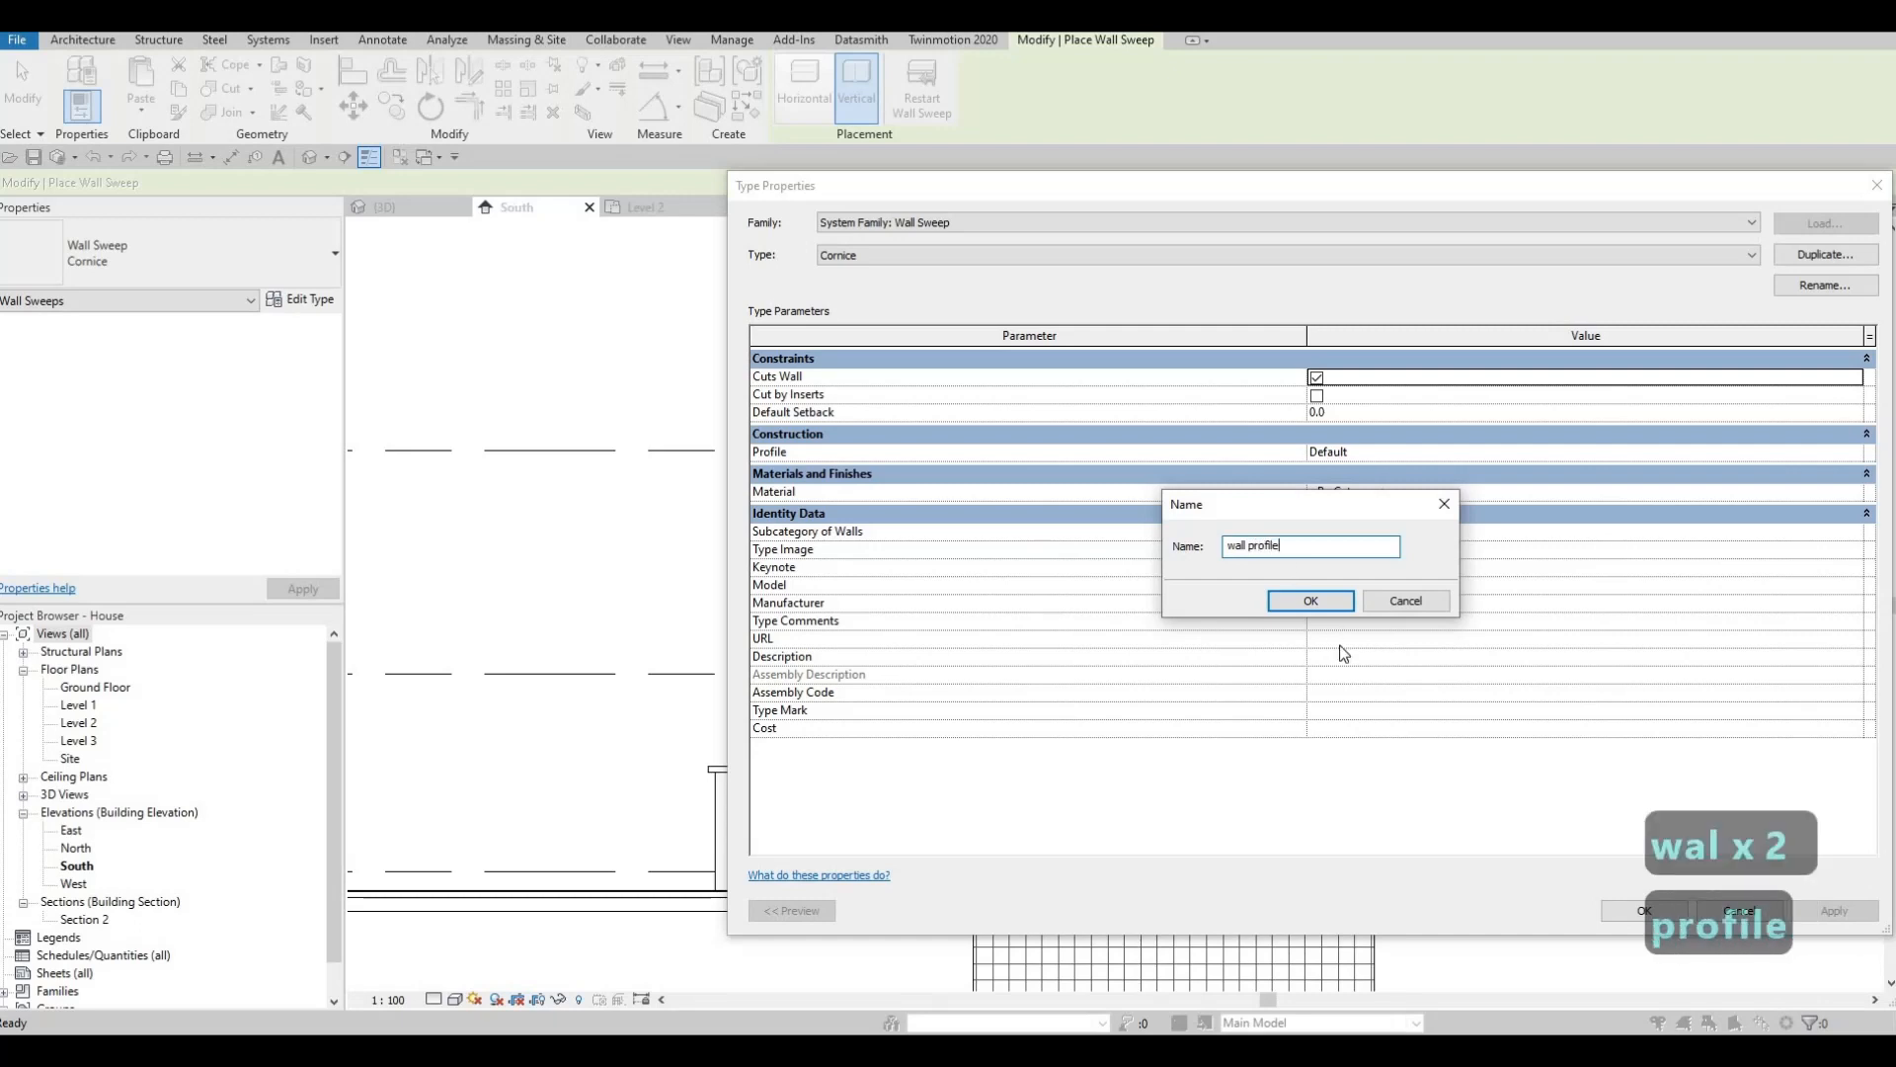
pyautogui.click(1310, 596)
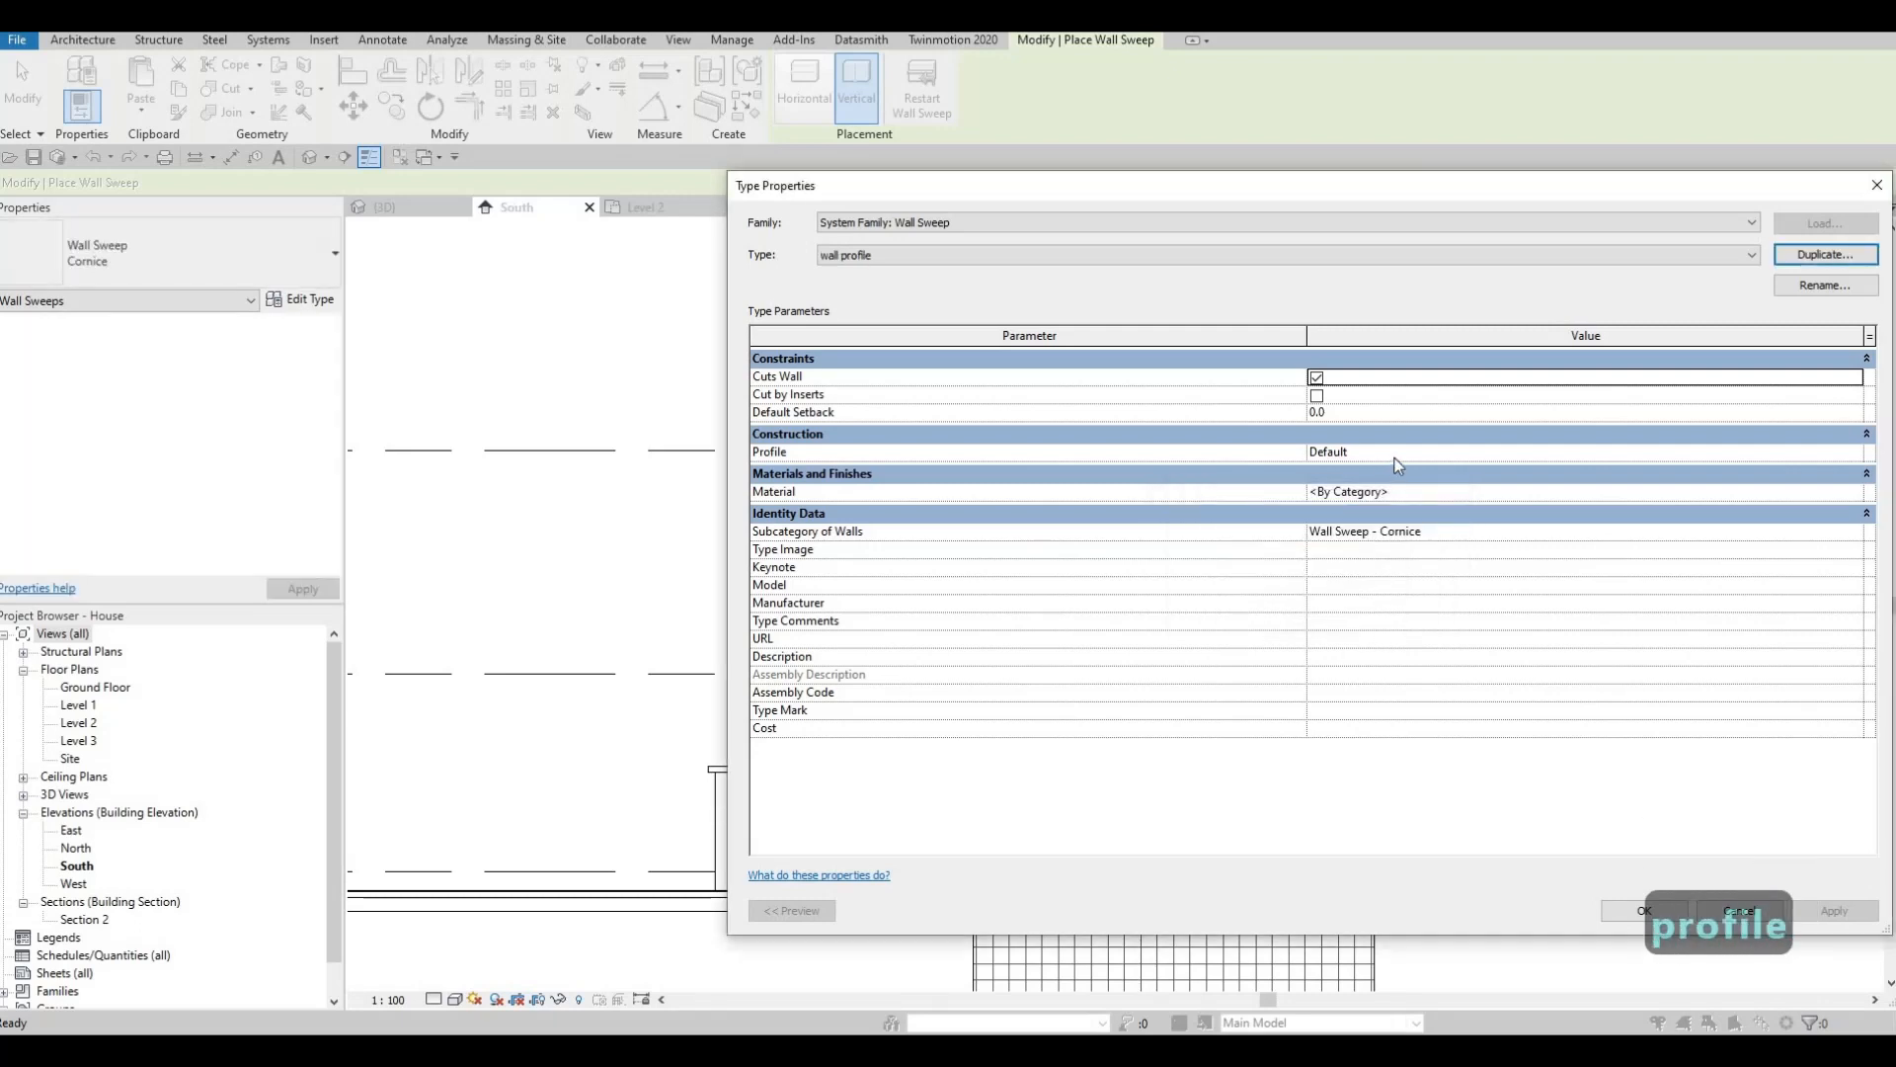
# Set the "wall profile" sweep type's profile to "profile wall : profile wall".
pyautogui.click(1808, 468)
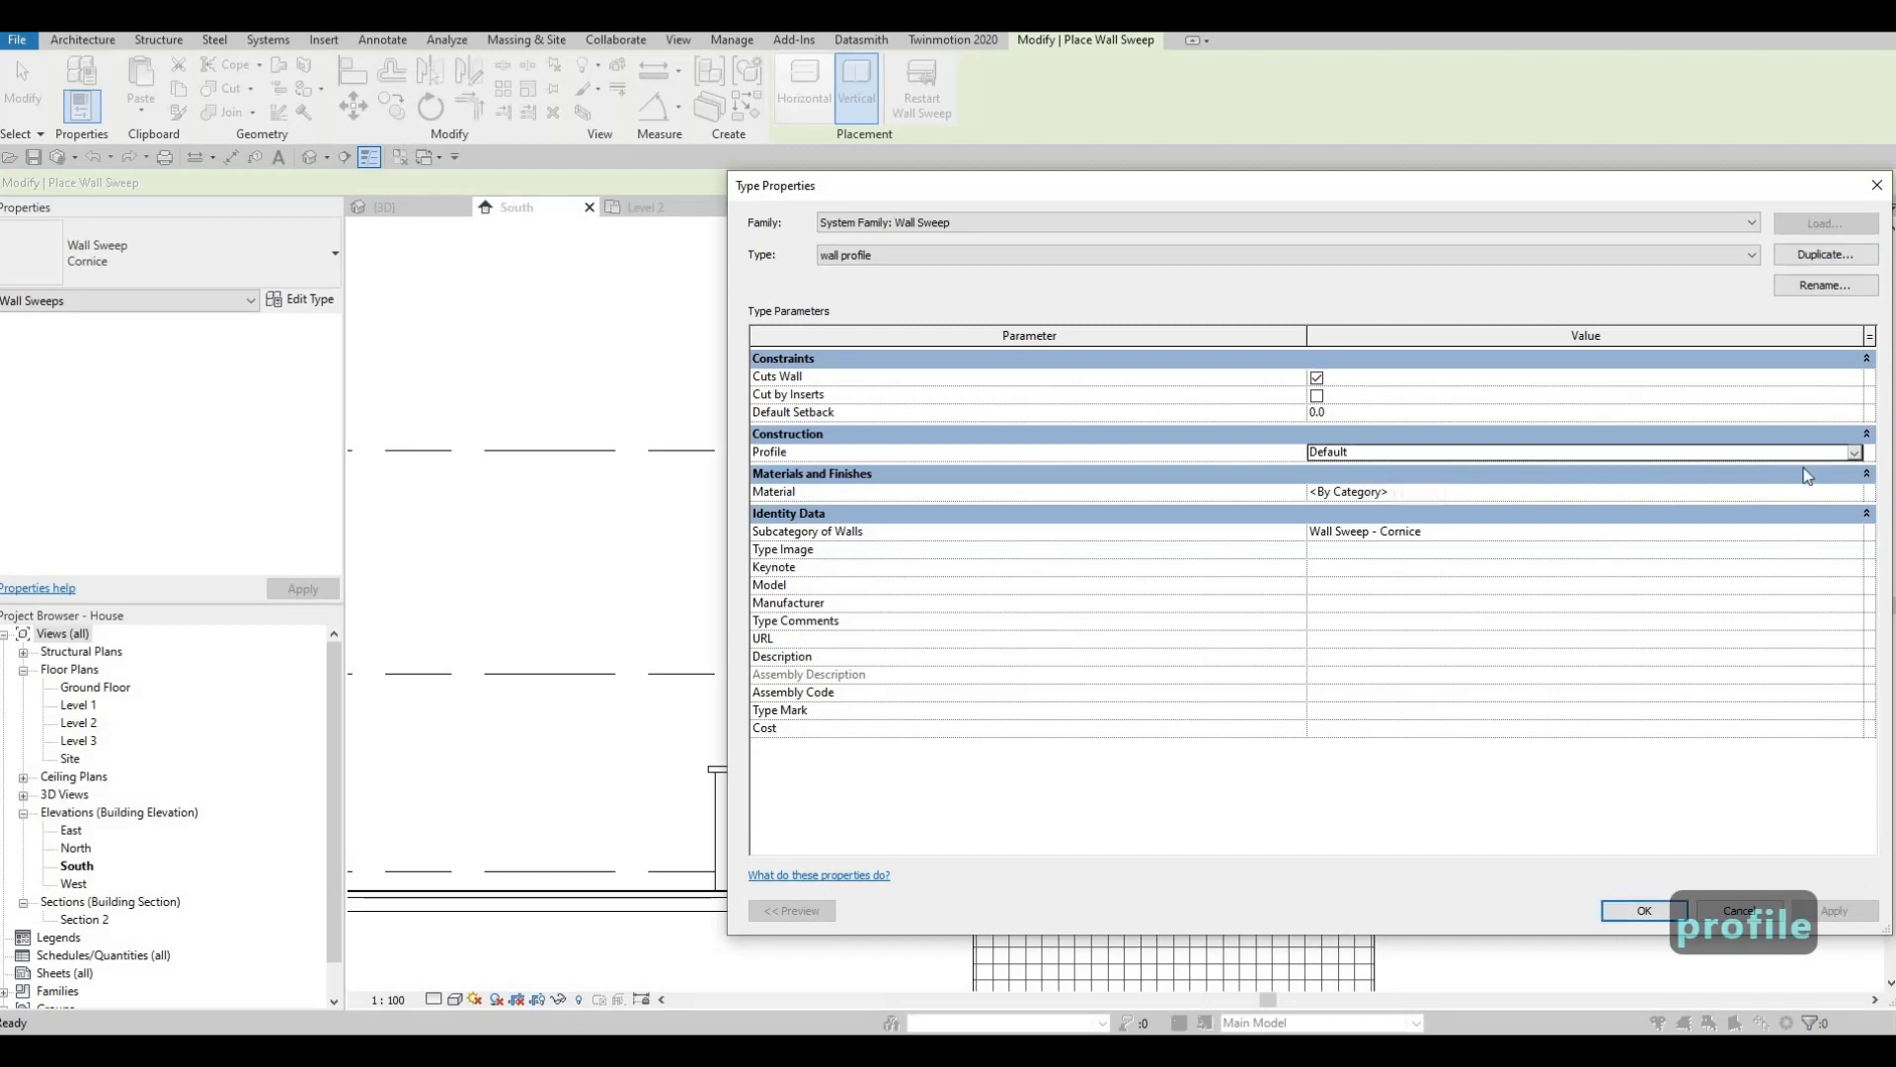
pyautogui.click(1856, 454)
pyautogui.scroll(-3, 1445, 546)
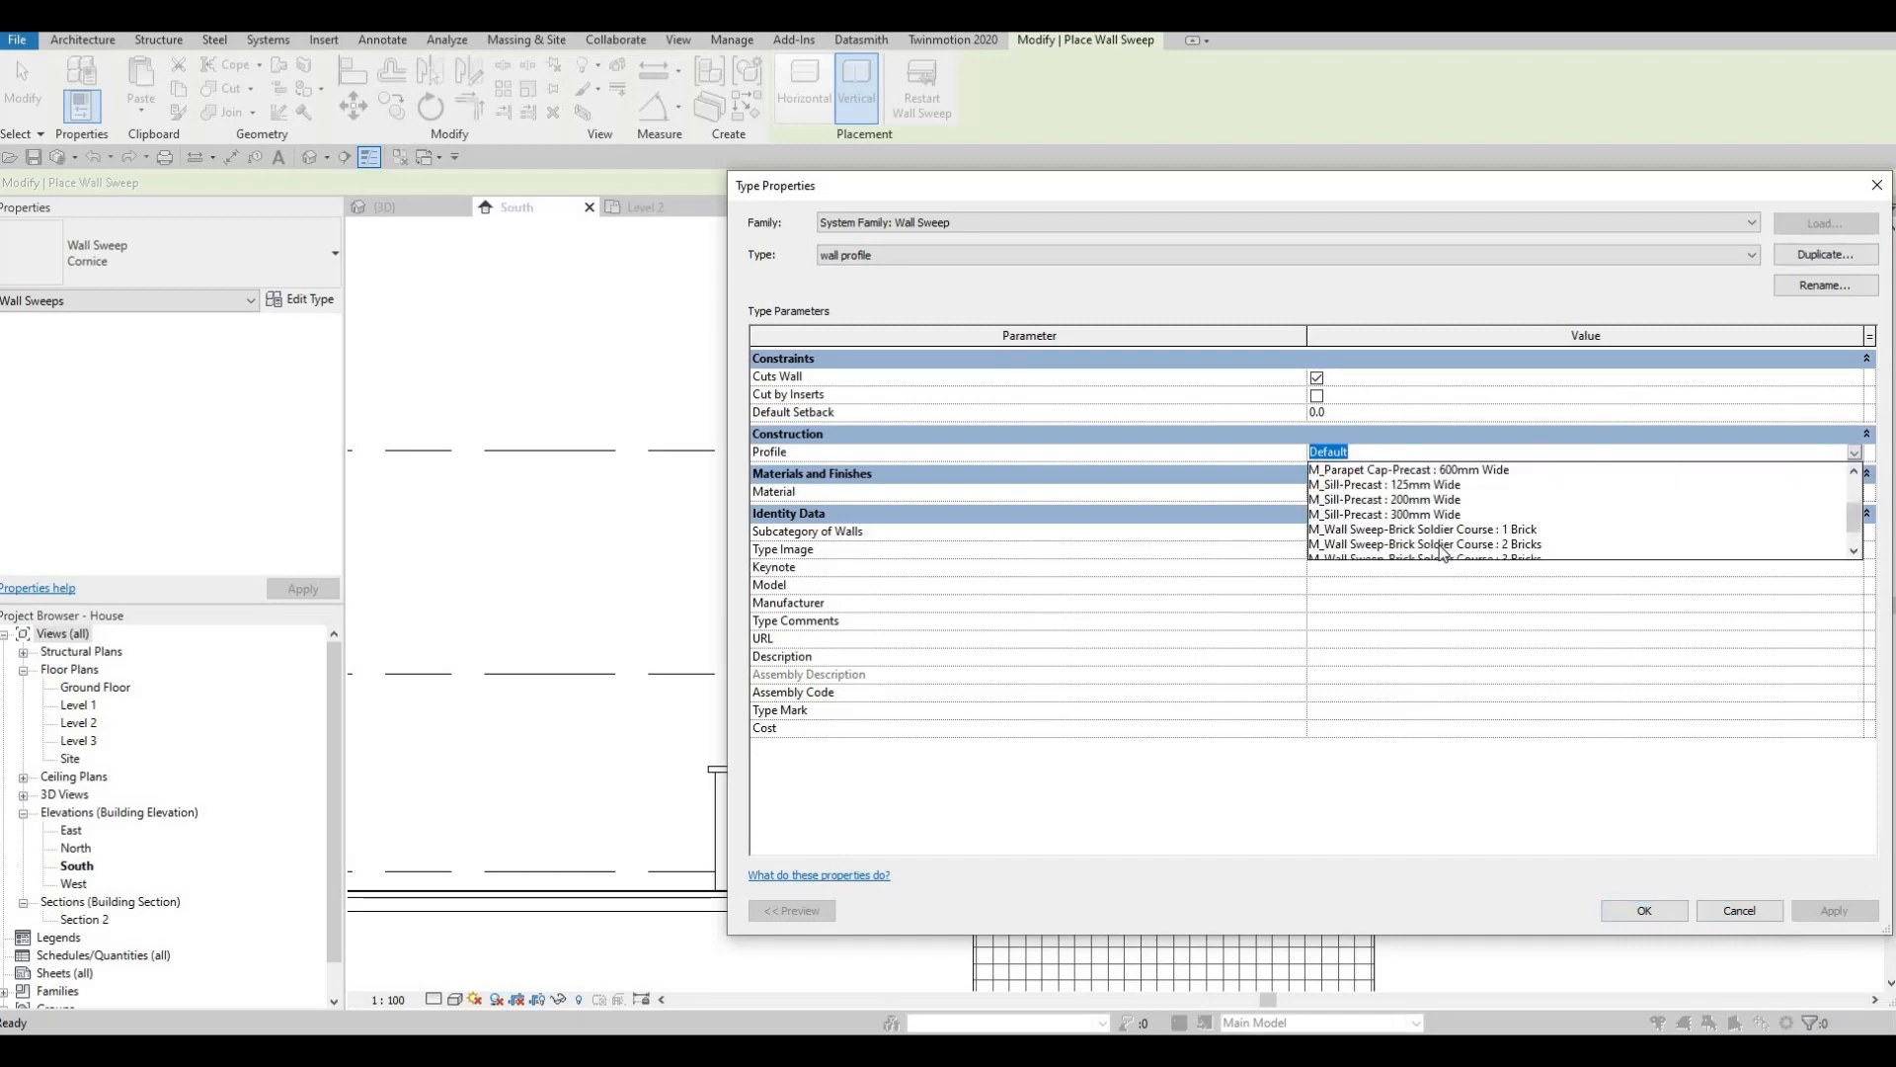
pyautogui.click(1408, 546)
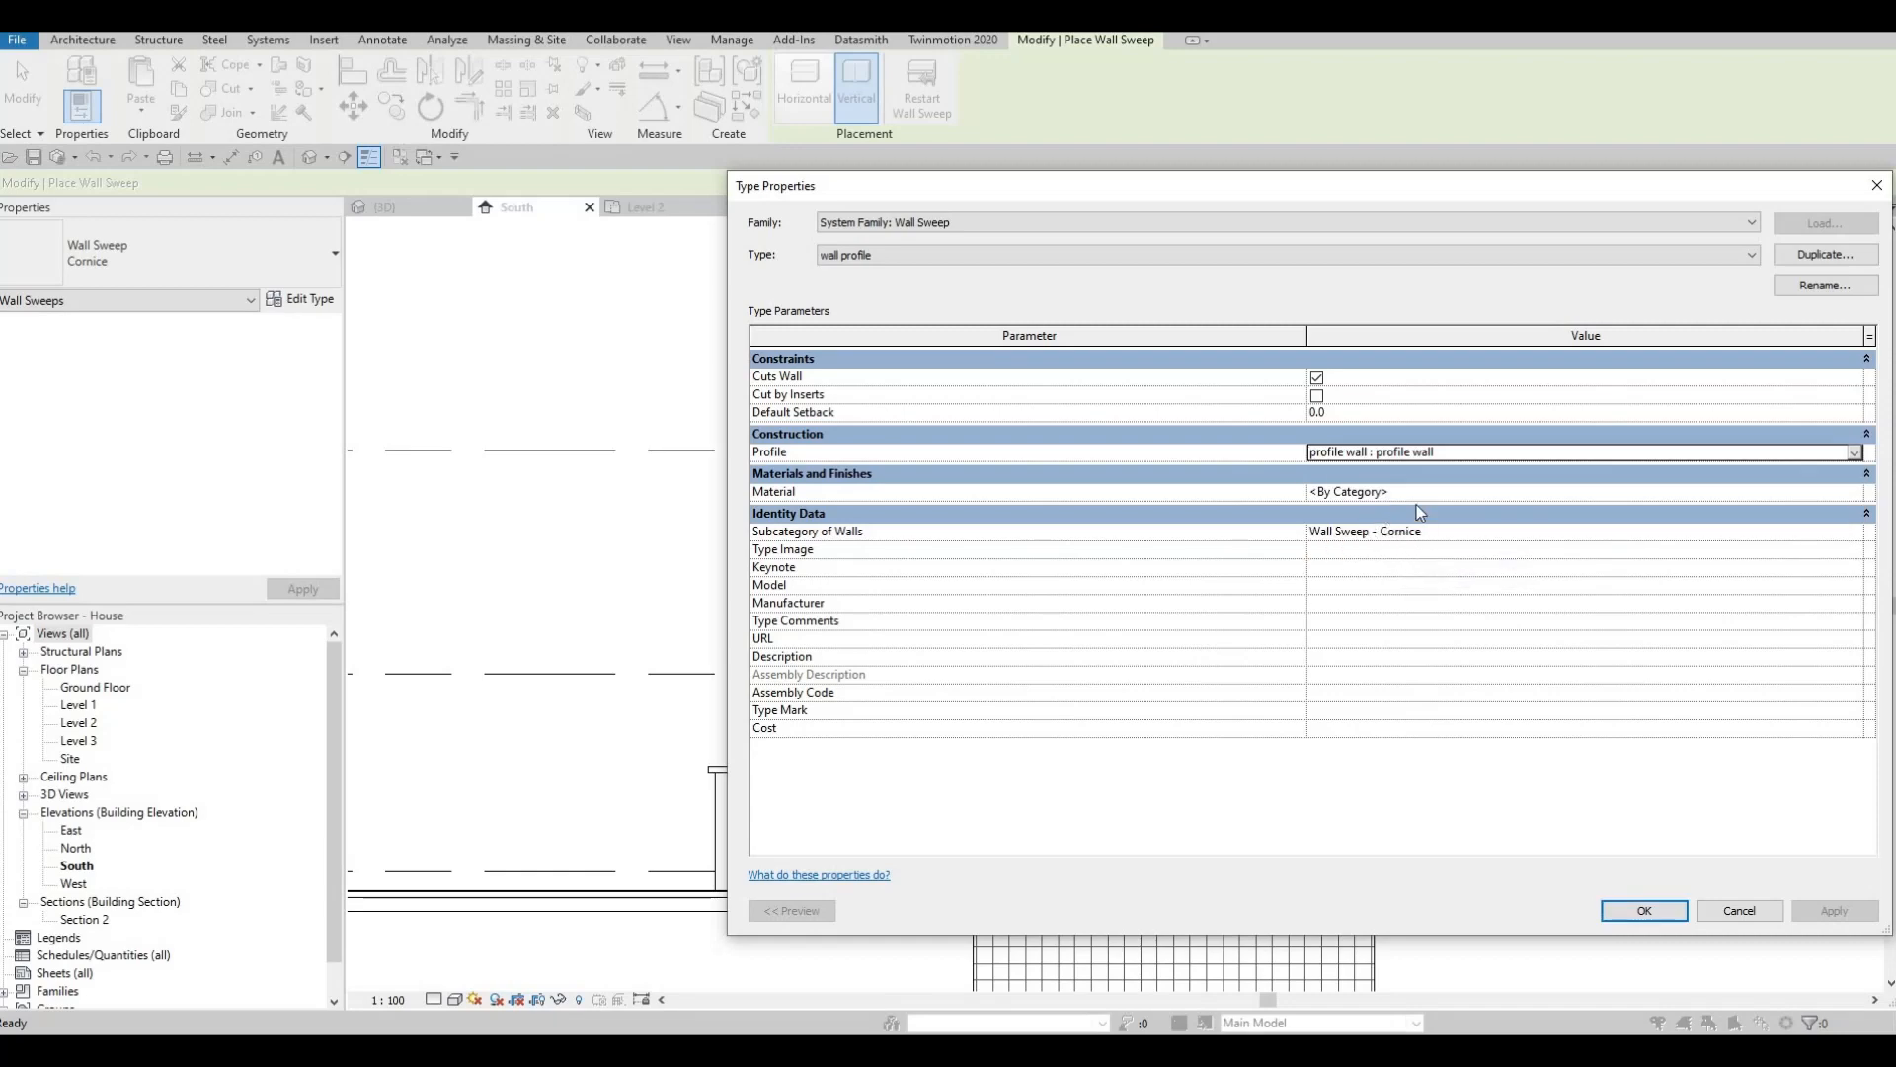
# Assign the Parking Stripe material to the "wall profile" sweep type and apply the type settings.
pyautogui.click(1440, 492)
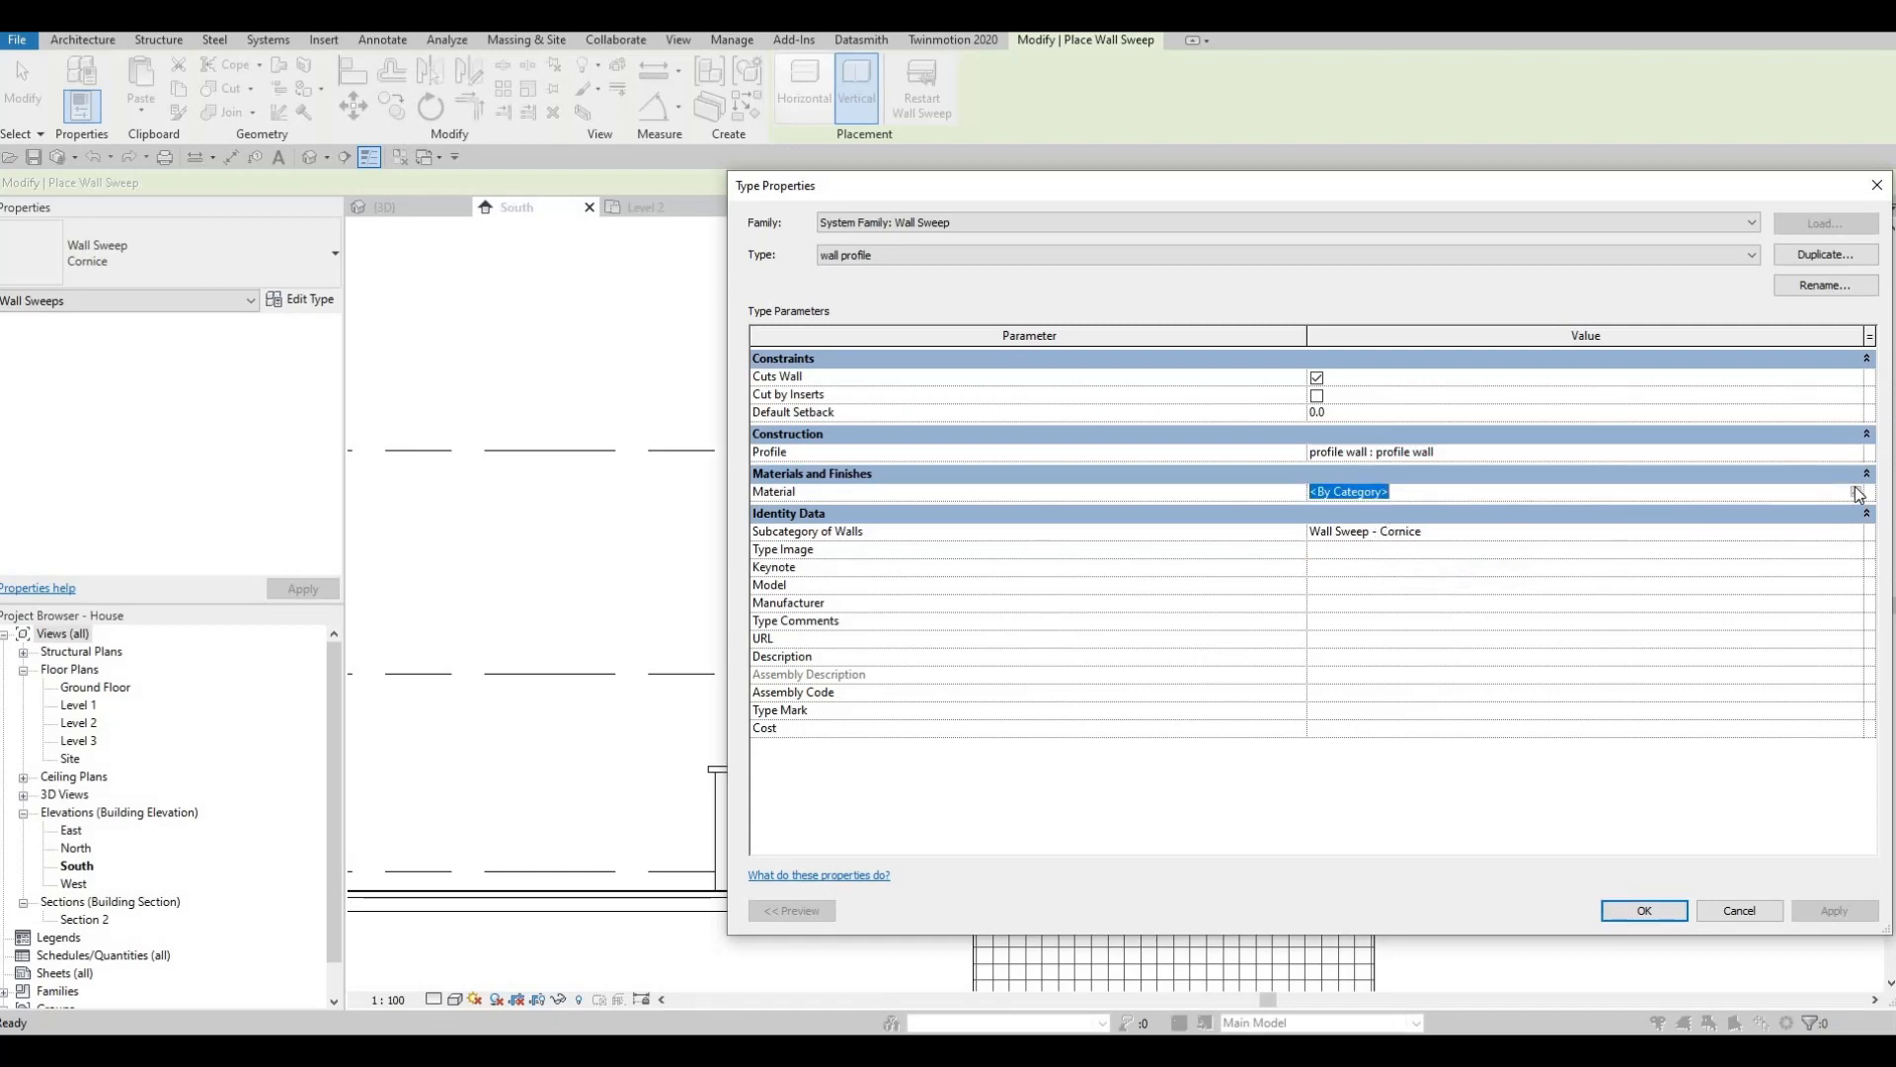
pyautogui.click(1856, 491)
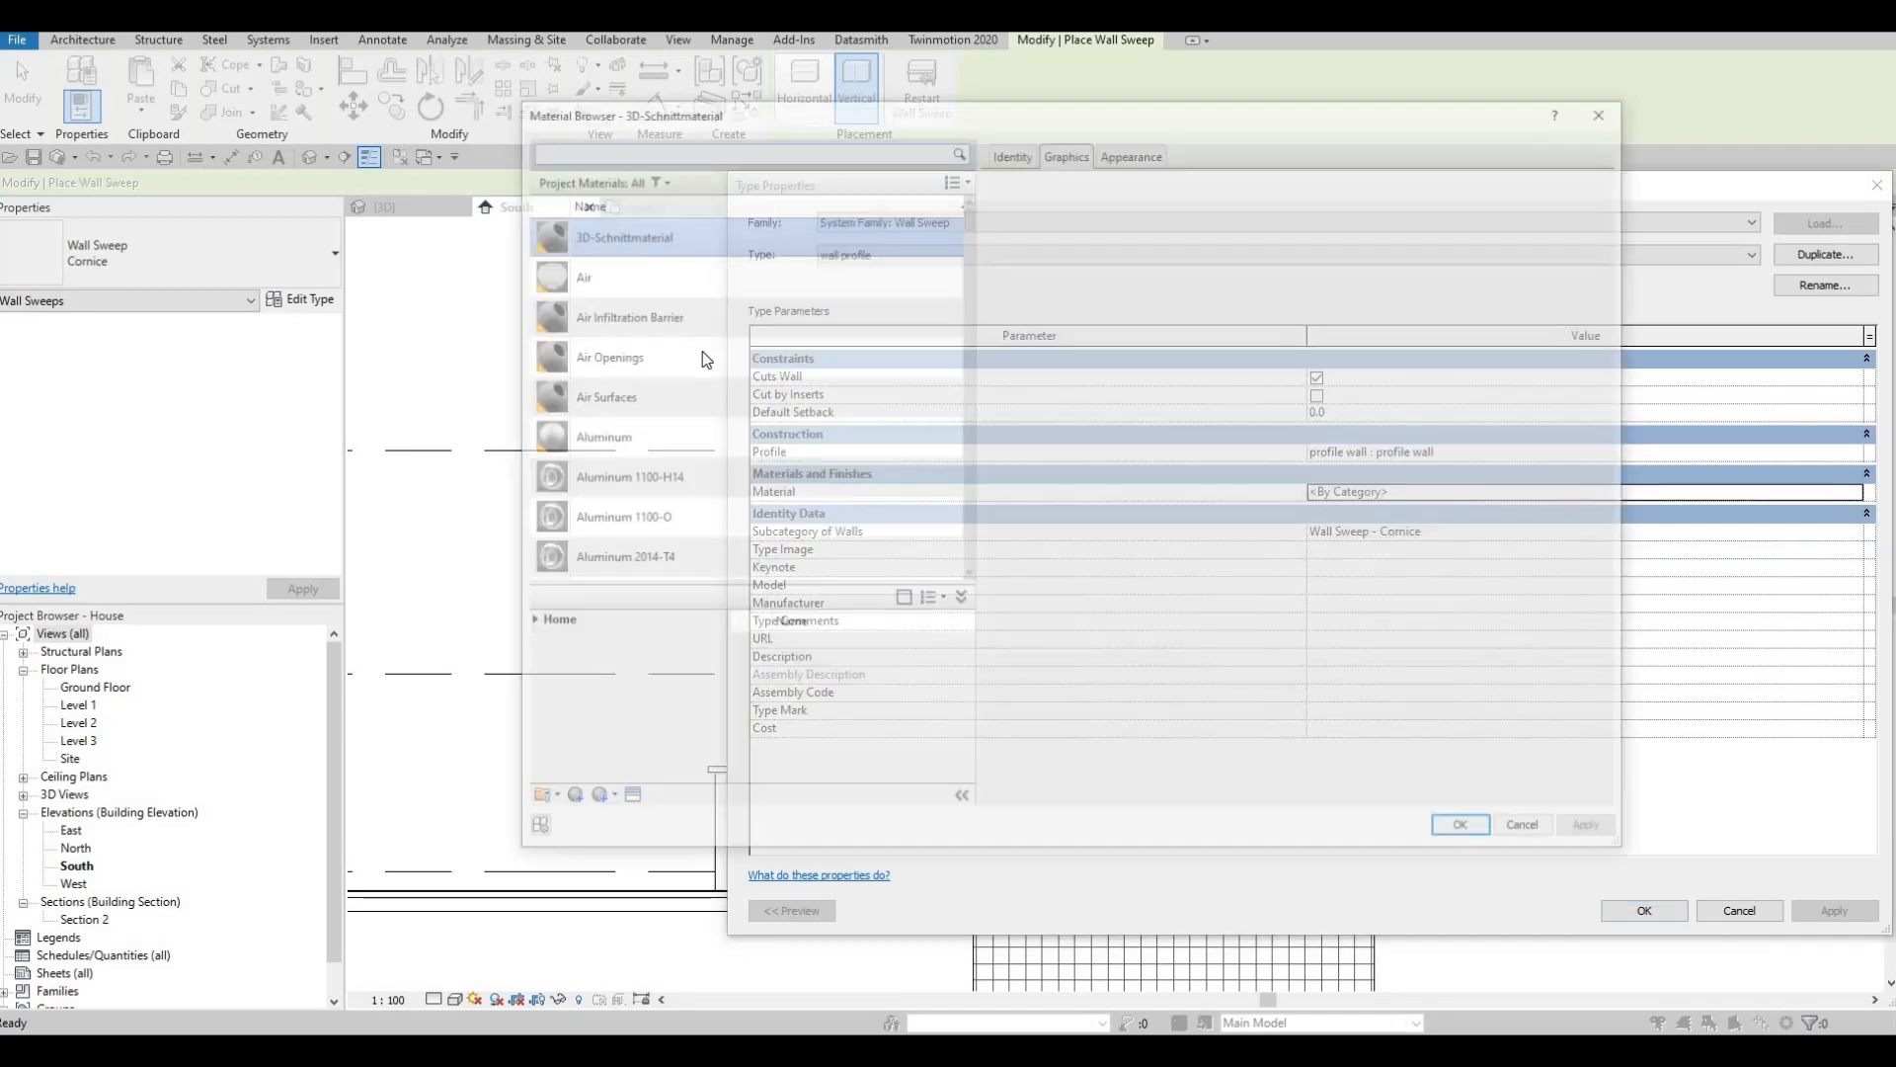
pyautogui.scroll(-10, 715, 395)
pyautogui.scroll(-15, 714, 419)
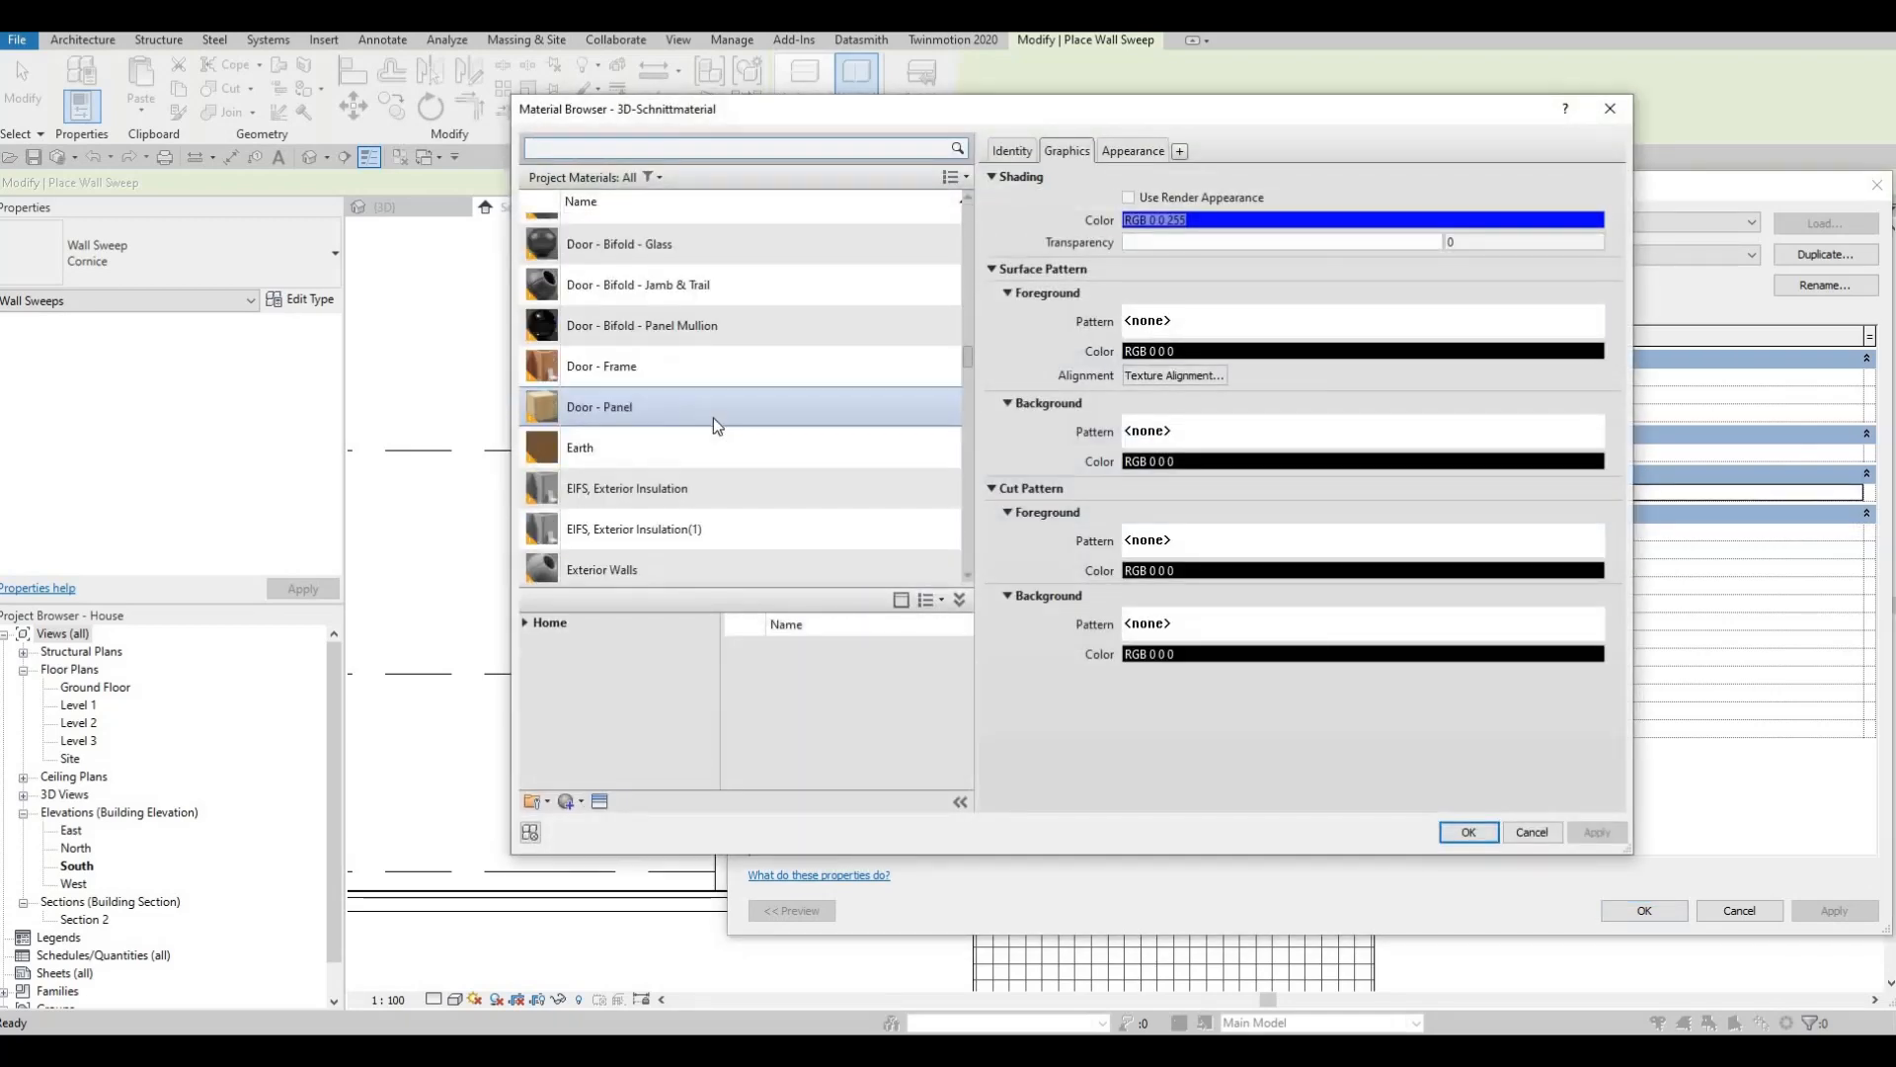
pyautogui.scroll(-5, 714, 418)
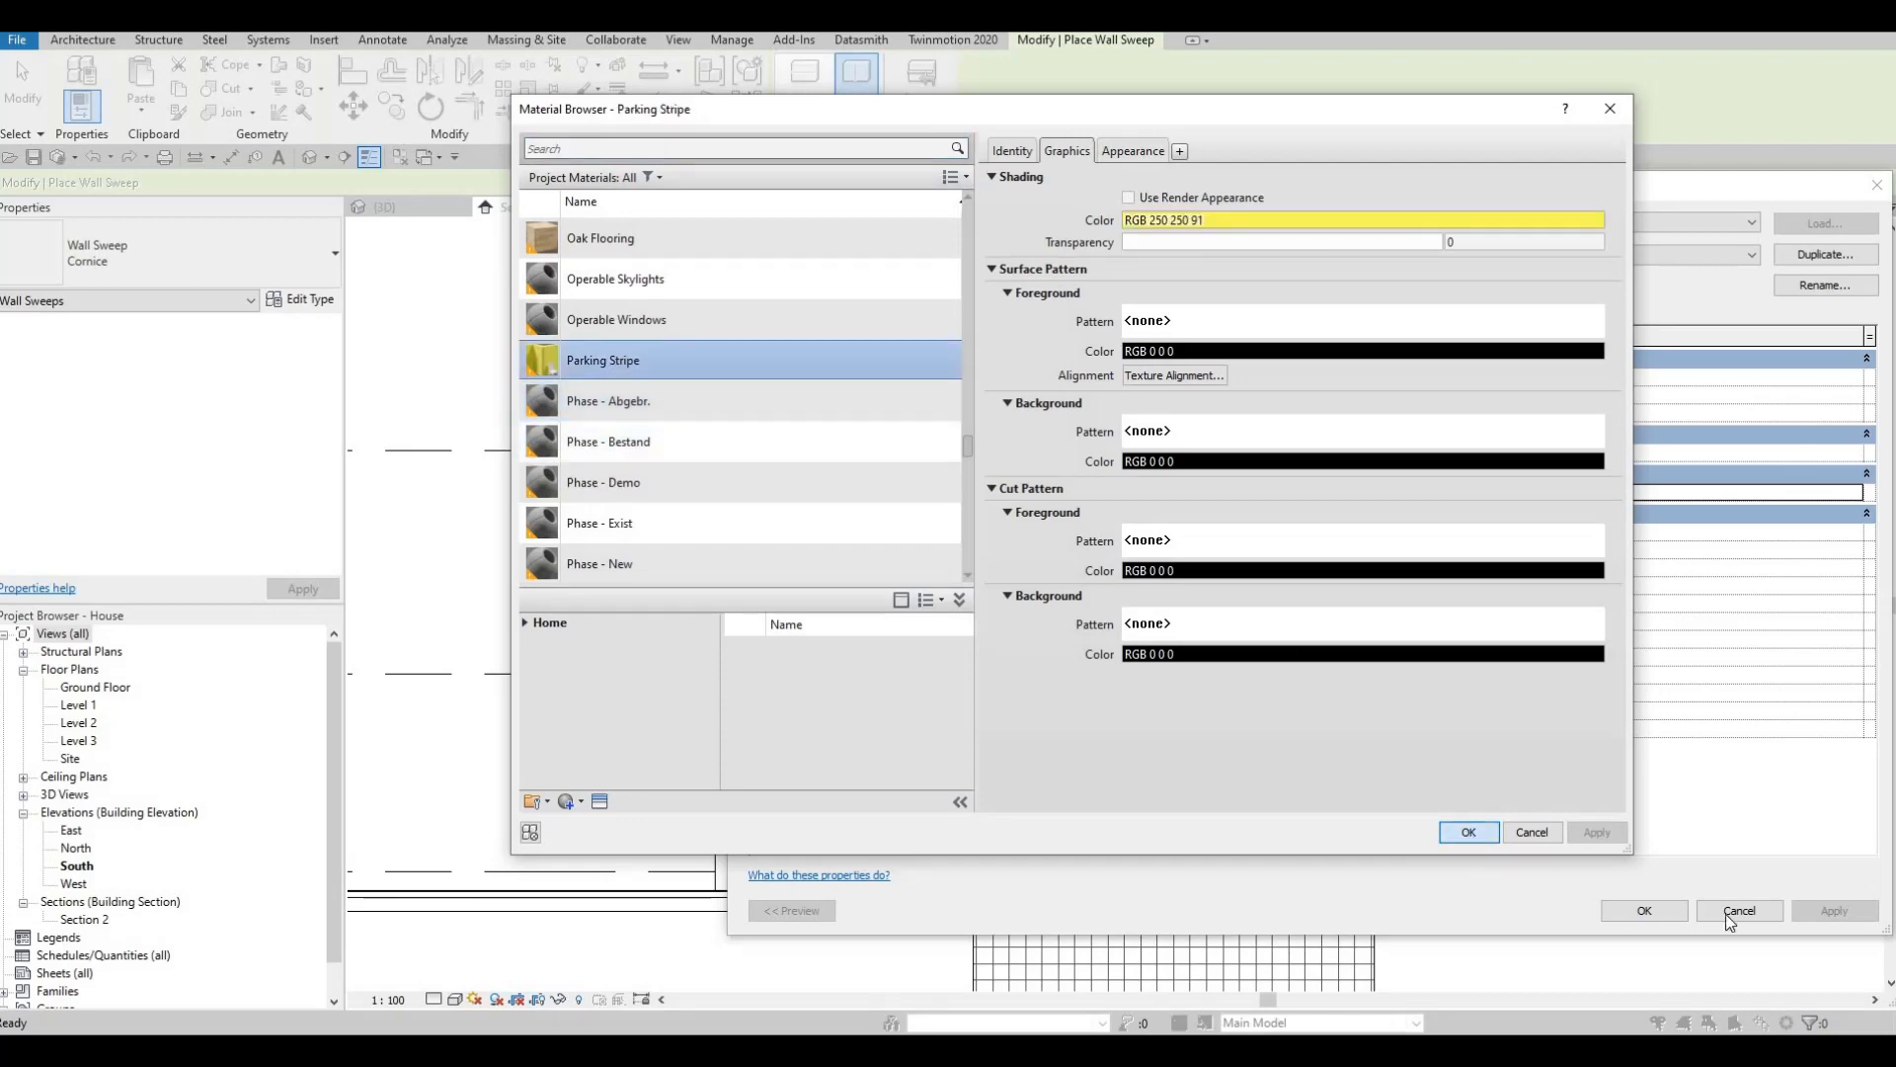
pyautogui.press('Return')
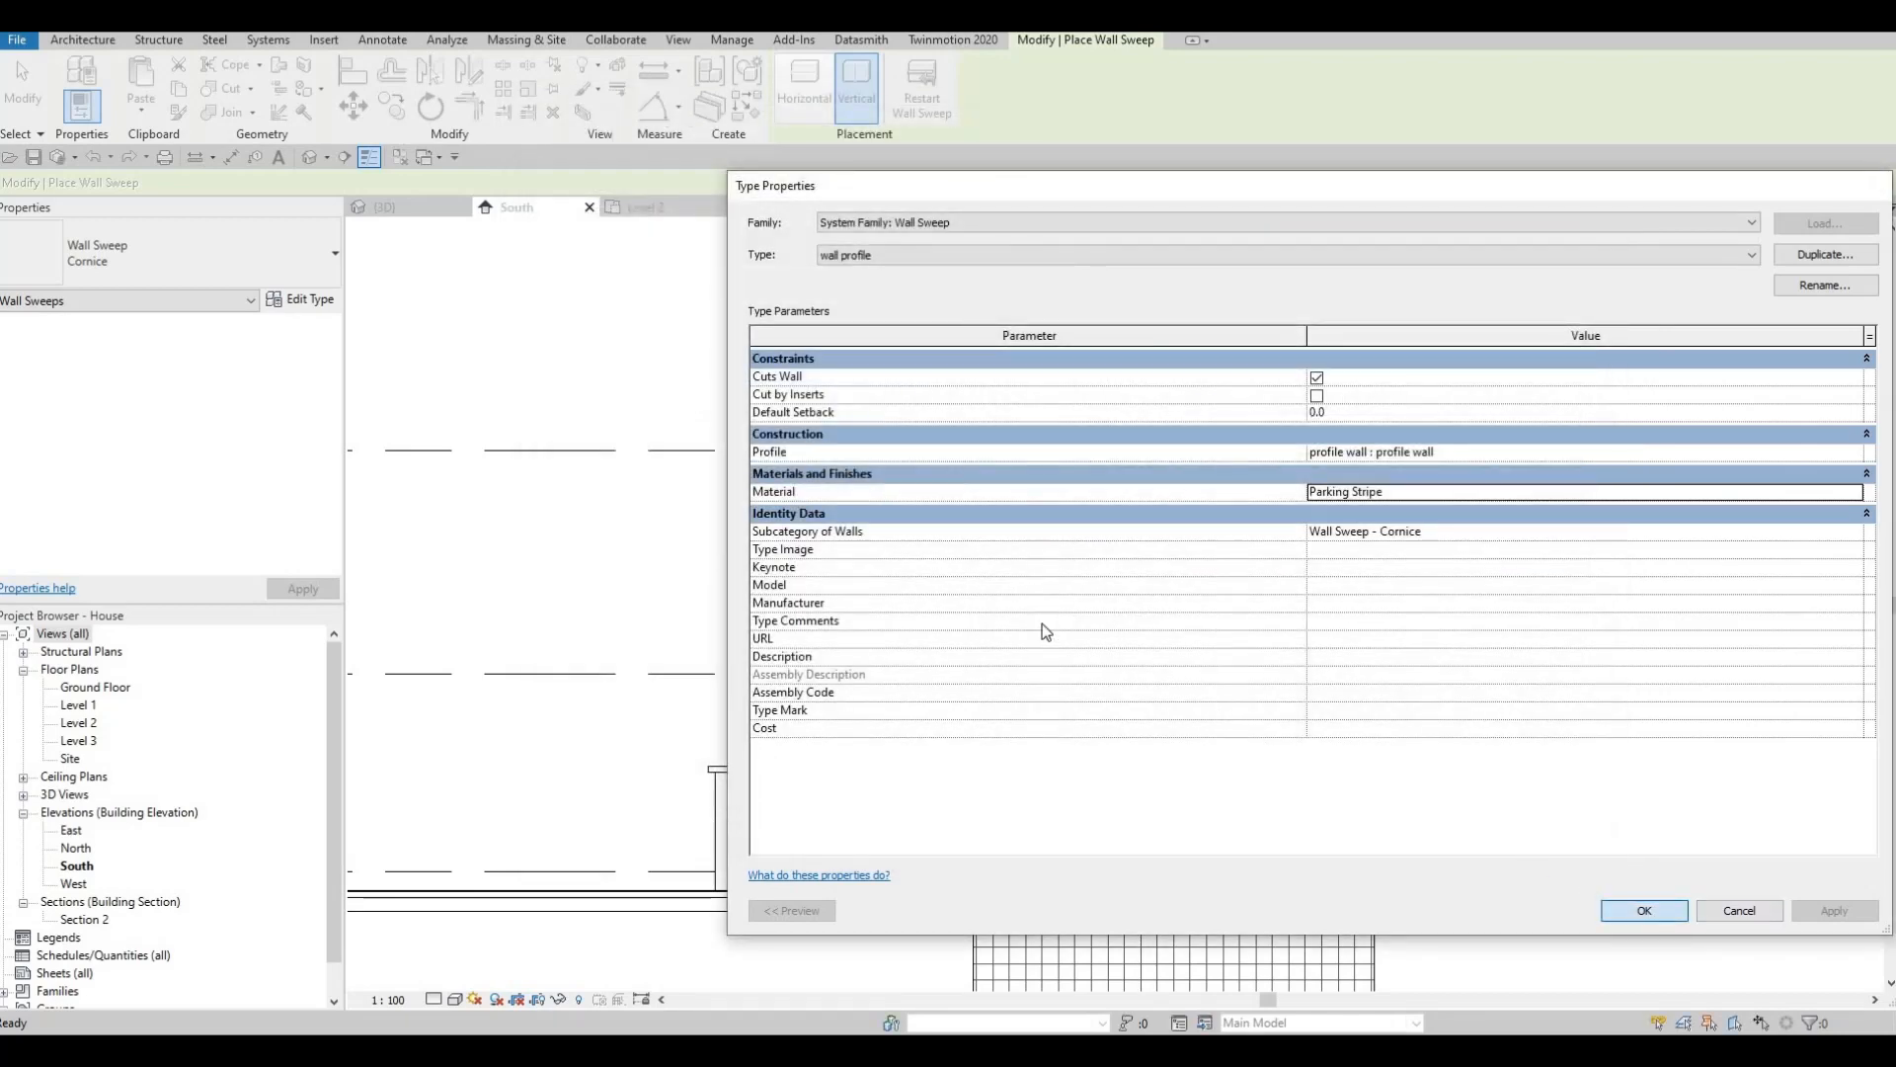
pyautogui.press('Return')
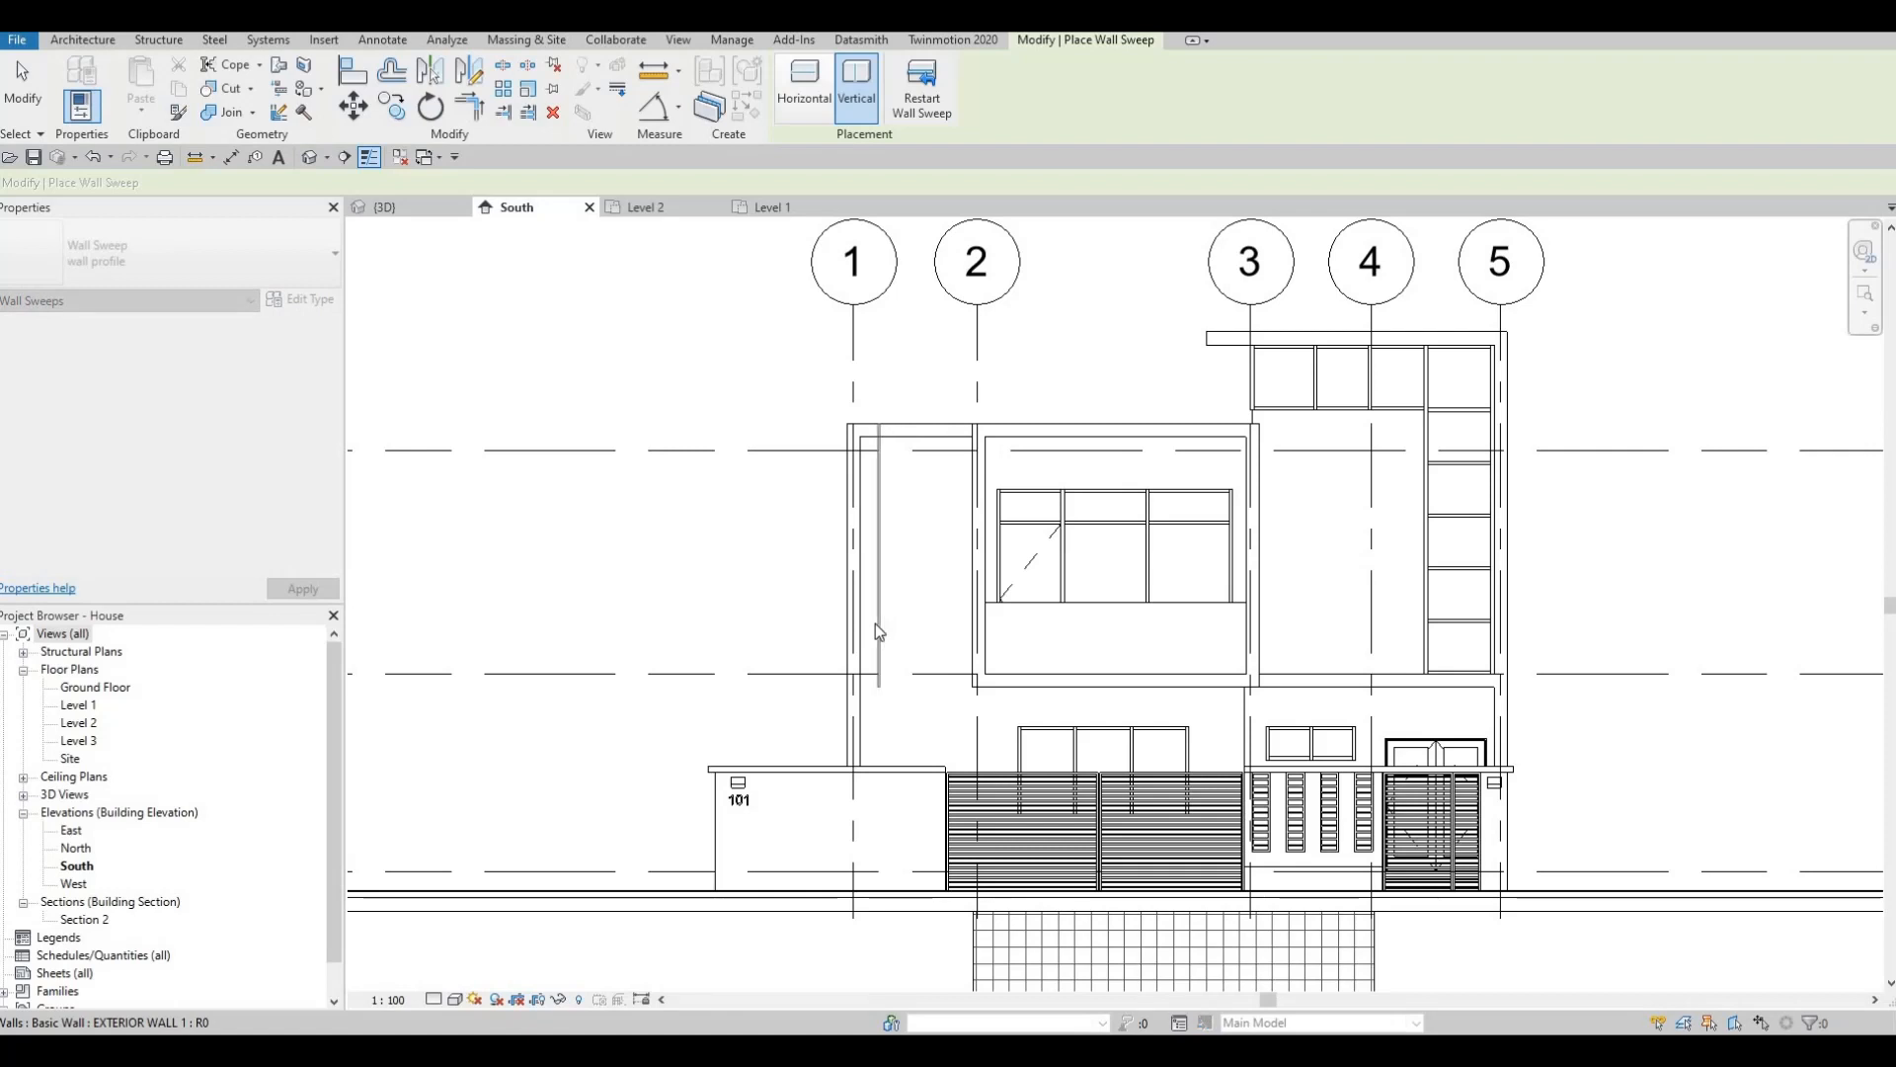
# Place one vertical wall sweep on the upper exterior wall between grids 1 and 2, close to grid 1.
pyautogui.click(875, 624)
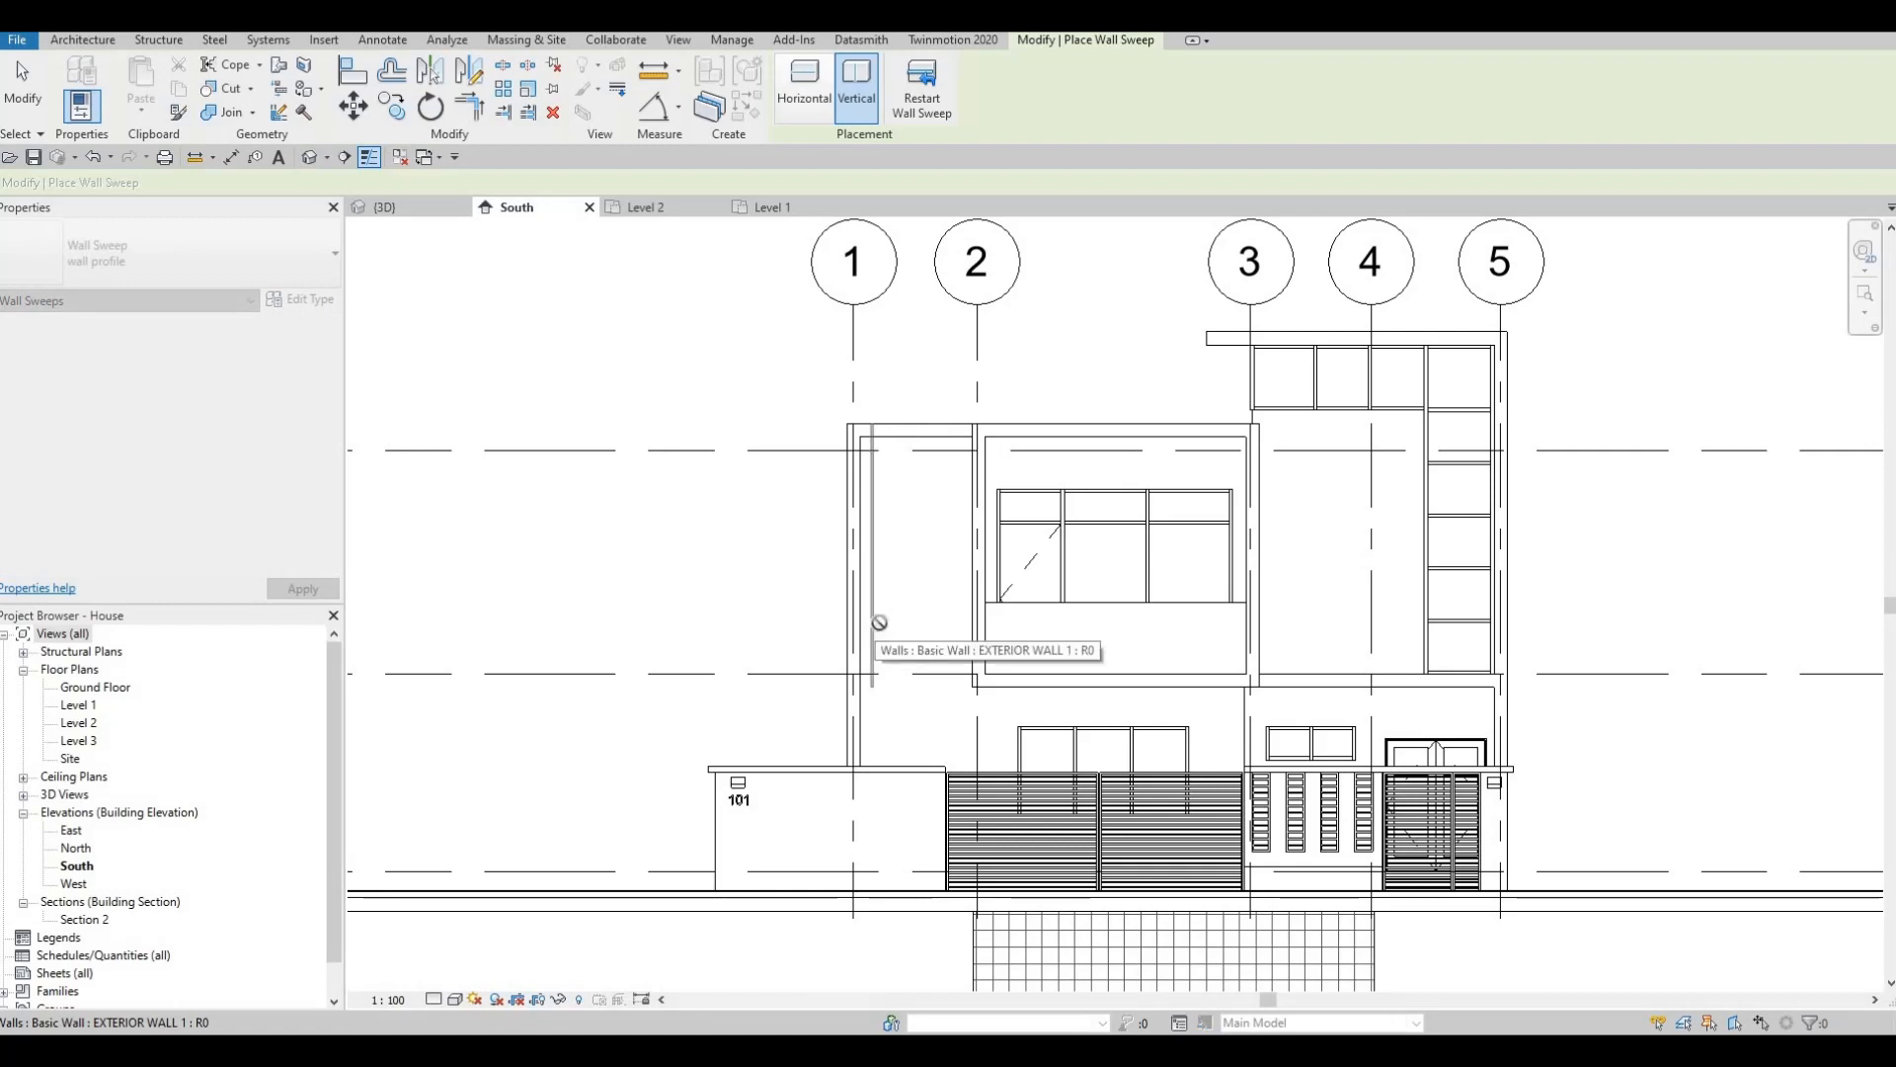
pyautogui.press('Escape')
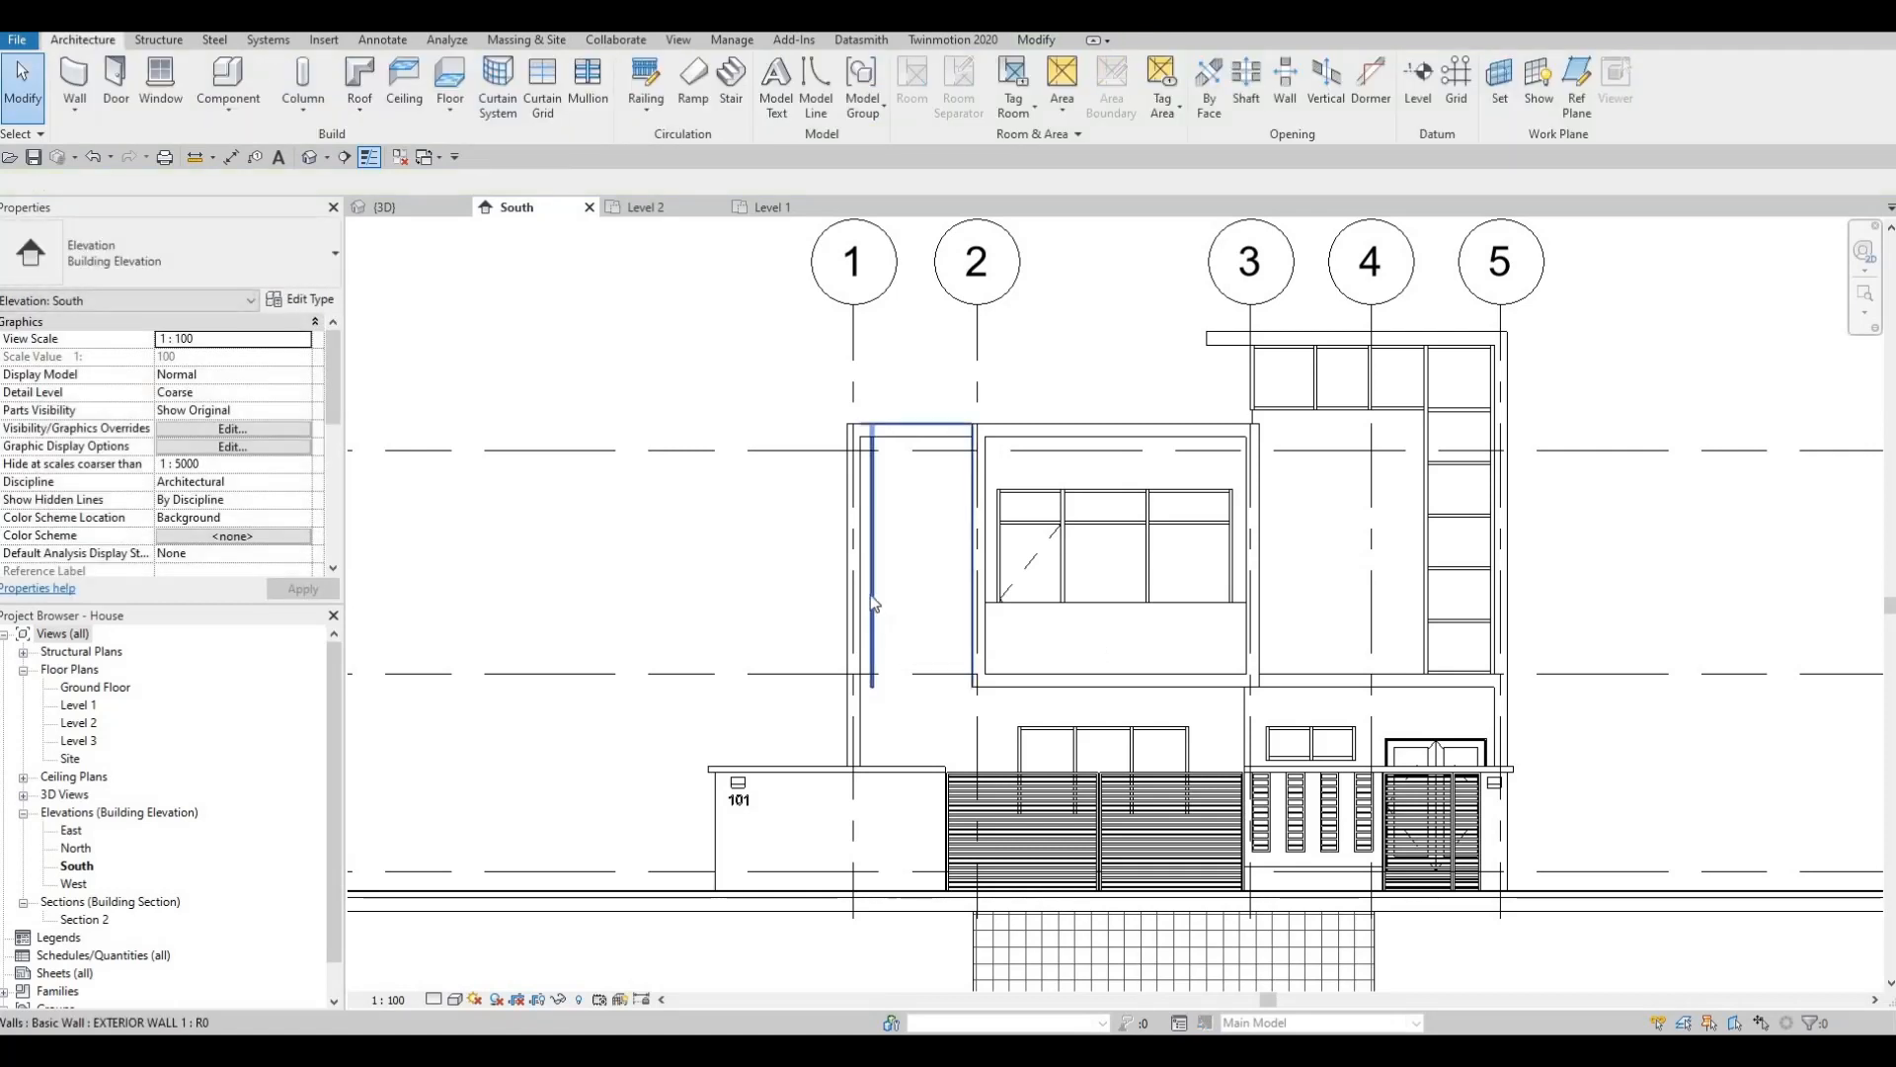
pyautogui.scroll(2, 875, 494)
pyautogui.scroll(2, 879, 401)
pyautogui.press('Escape')
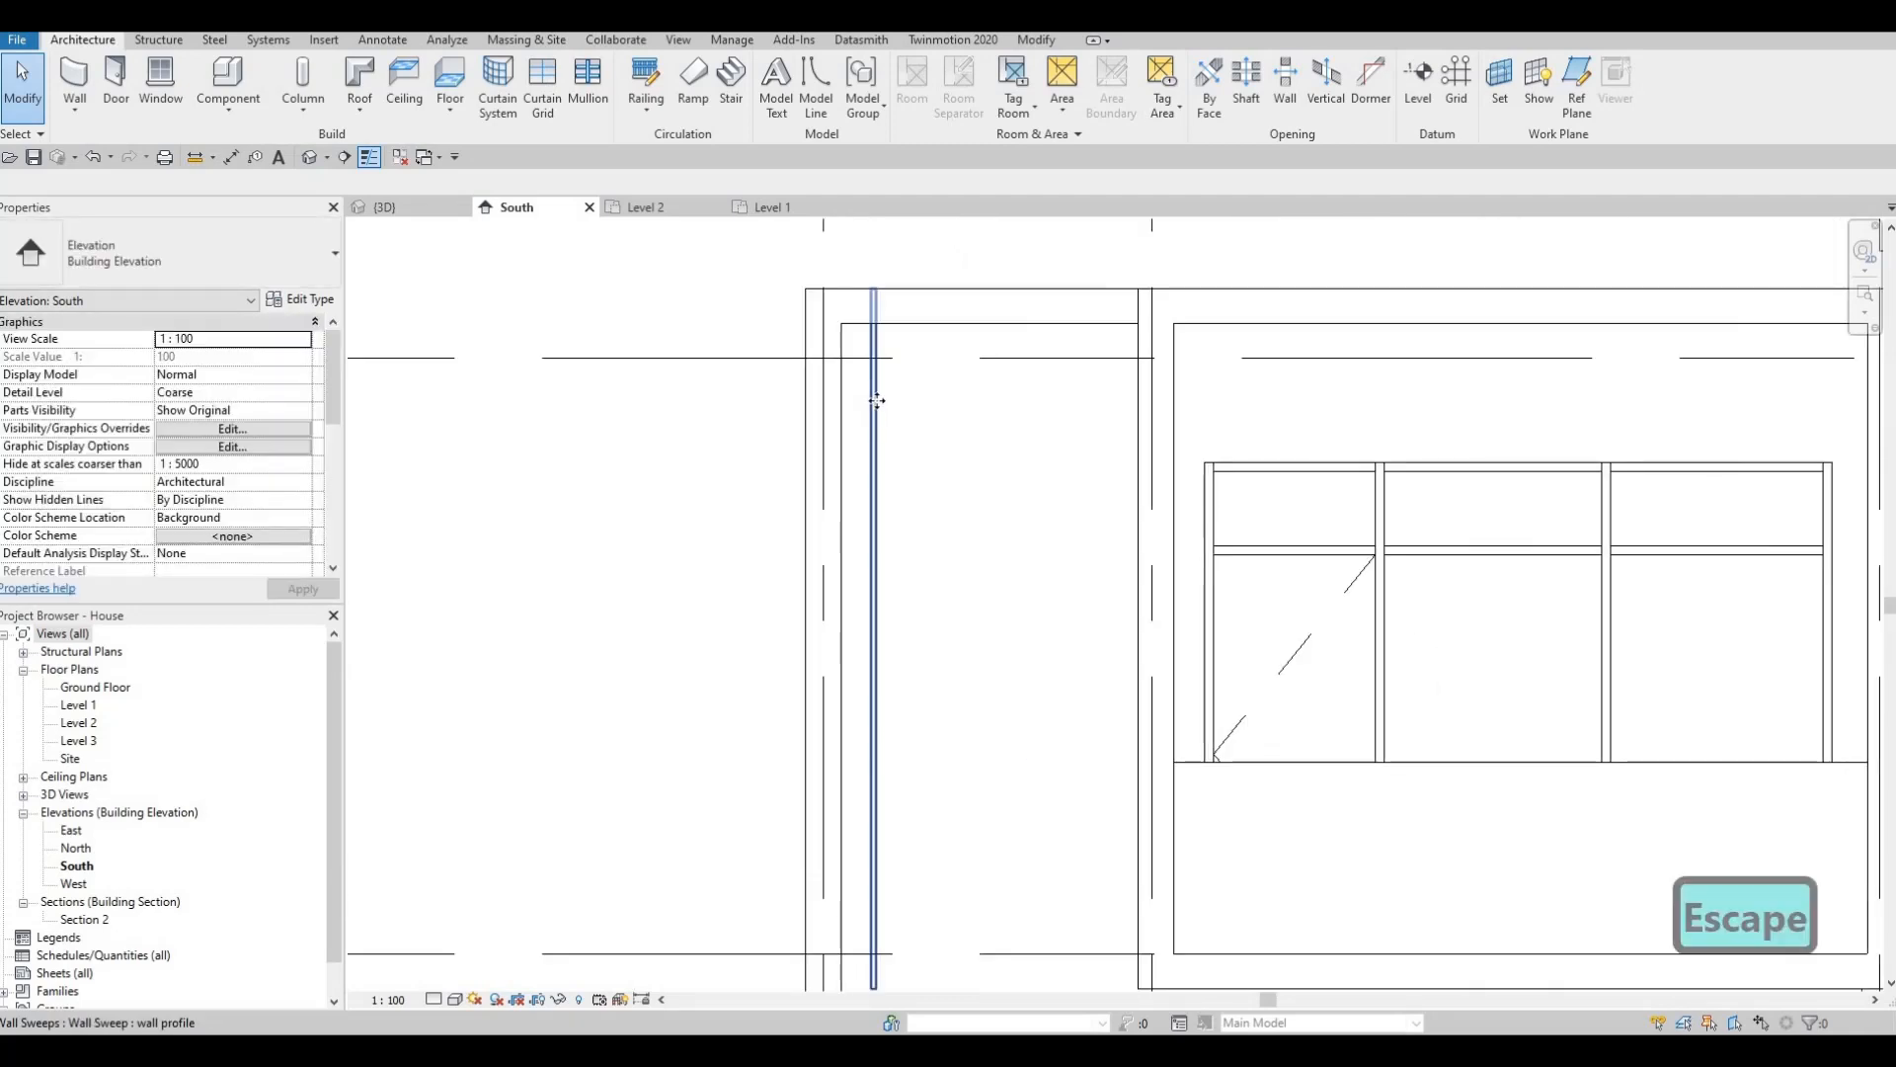
# Stretch the sweep's lower end down to the ground line, making it about 7095 mm long.
pyautogui.click(877, 399)
pyautogui.moveTo(877, 724); pyautogui.dragTo(900, 440, button='middle')
pyautogui.moveTo(895, 431); pyautogui.dragTo(910, 551)
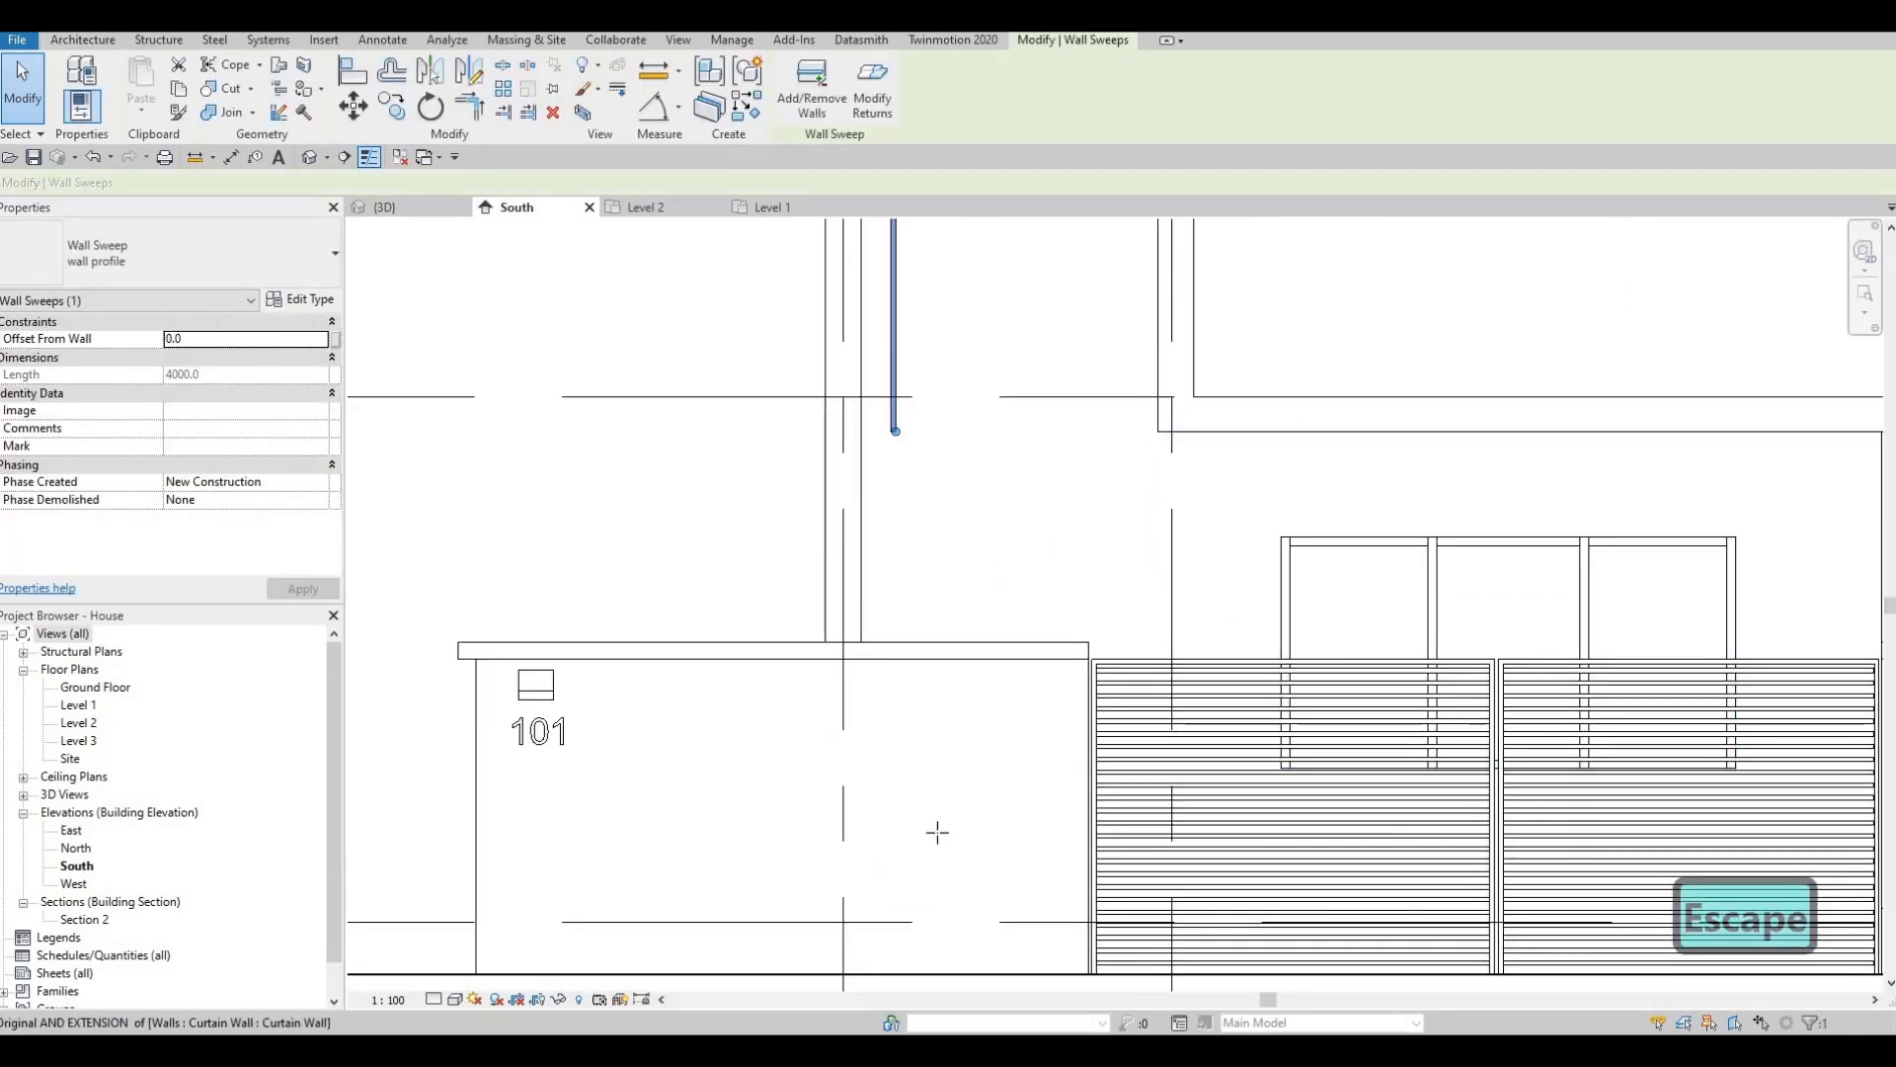
pyautogui.moveTo(937, 832); pyautogui.dragTo(929, 966)
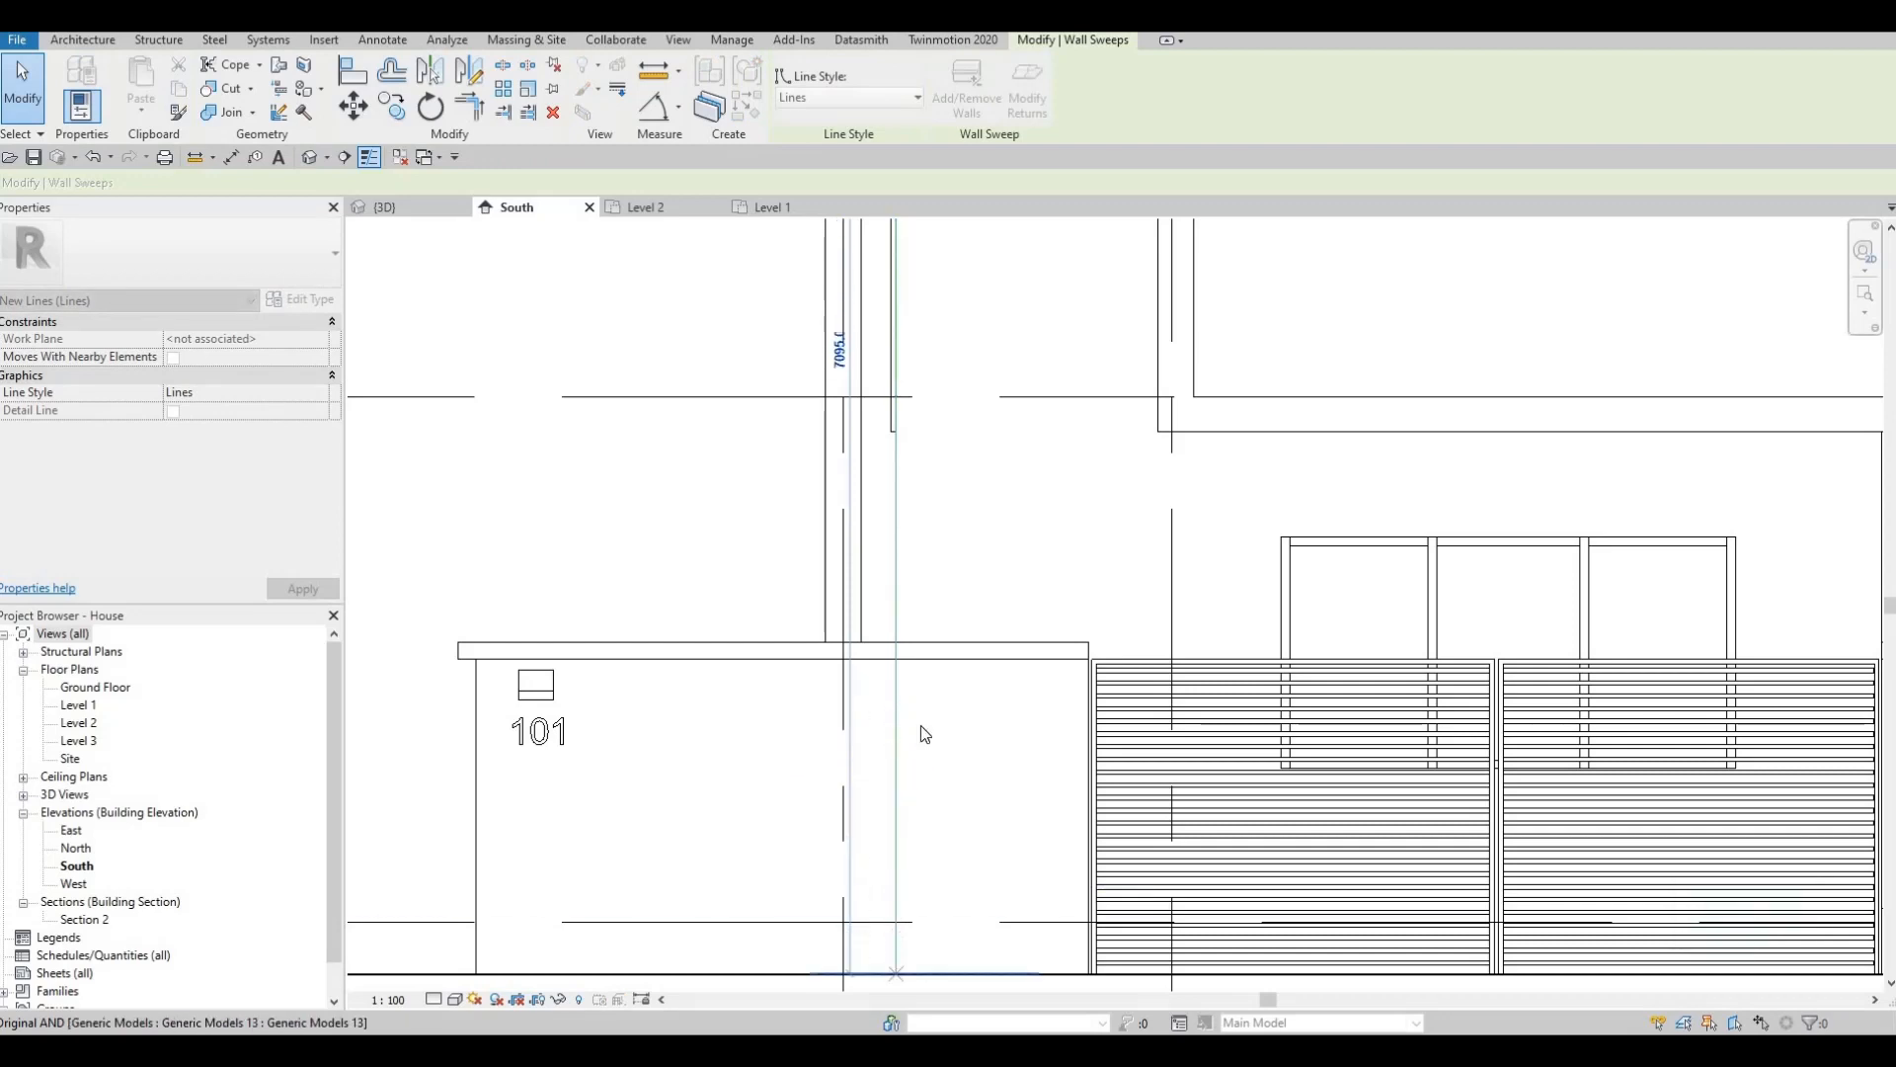
pyautogui.press('Escape')
pyautogui.moveTo(928, 577); pyautogui.dragTo(962, 683, button='middle')
pyautogui.press('Escape')
pyautogui.scroll(-1, 955, 611)
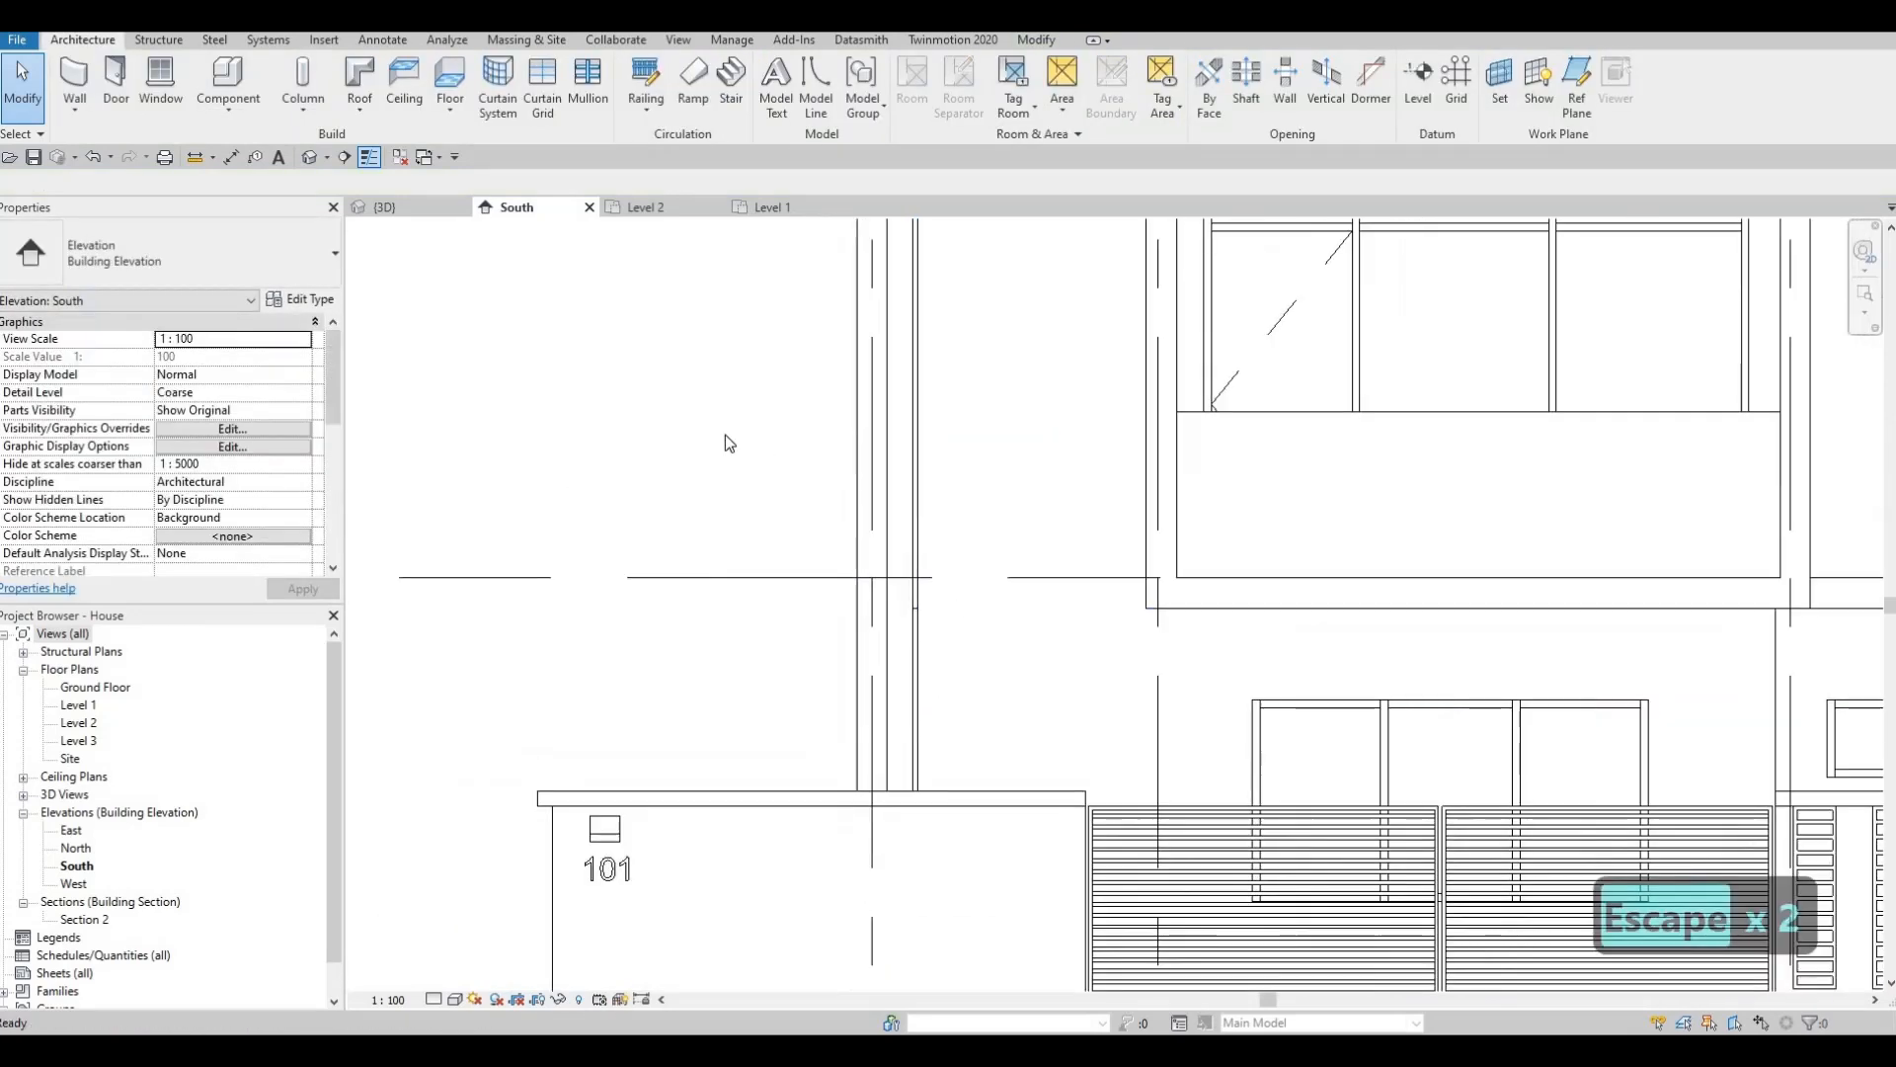
pyautogui.press('Escape')
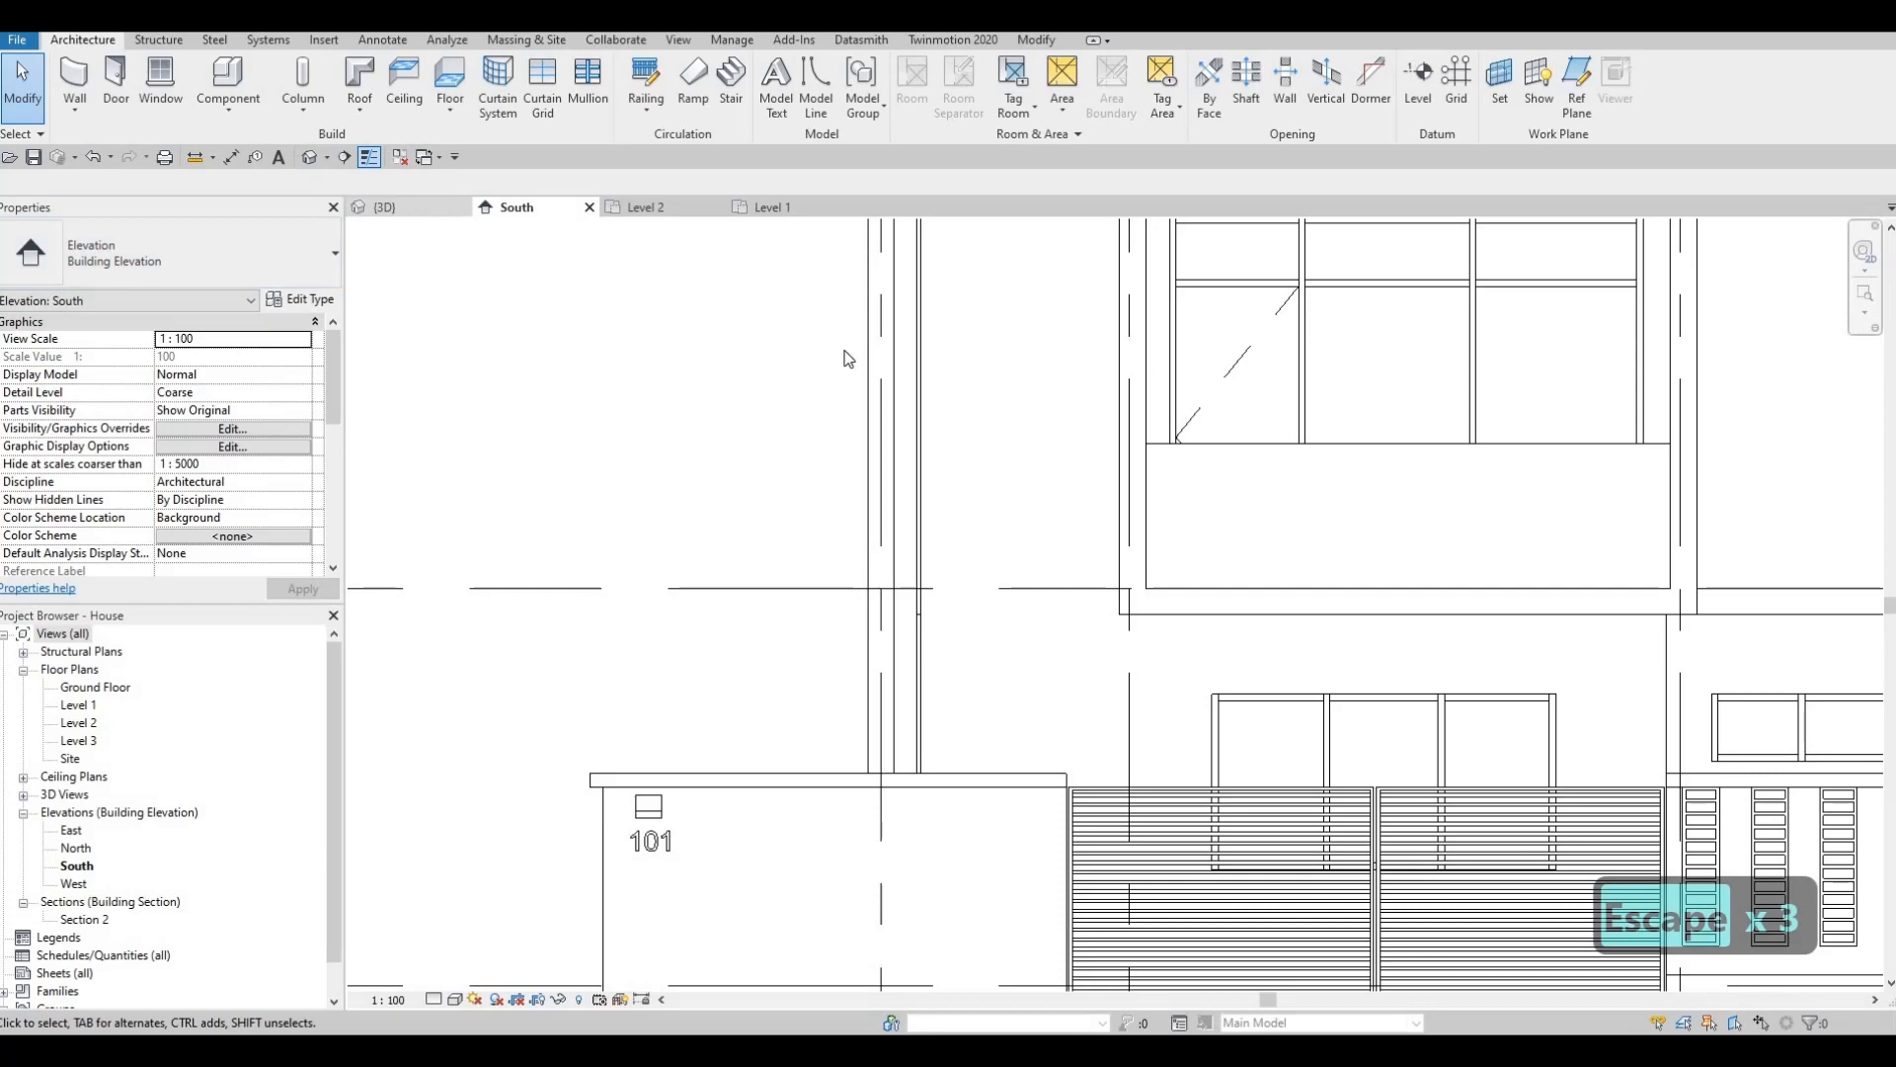
# Inspect the sweep's top in 3D, then shorten its upper end in the South elevation to the frame's underside, about 6895 mm long.
pyautogui.hotkey('ctrl', 'Tab')
pyautogui.scroll(3, 860, 369)
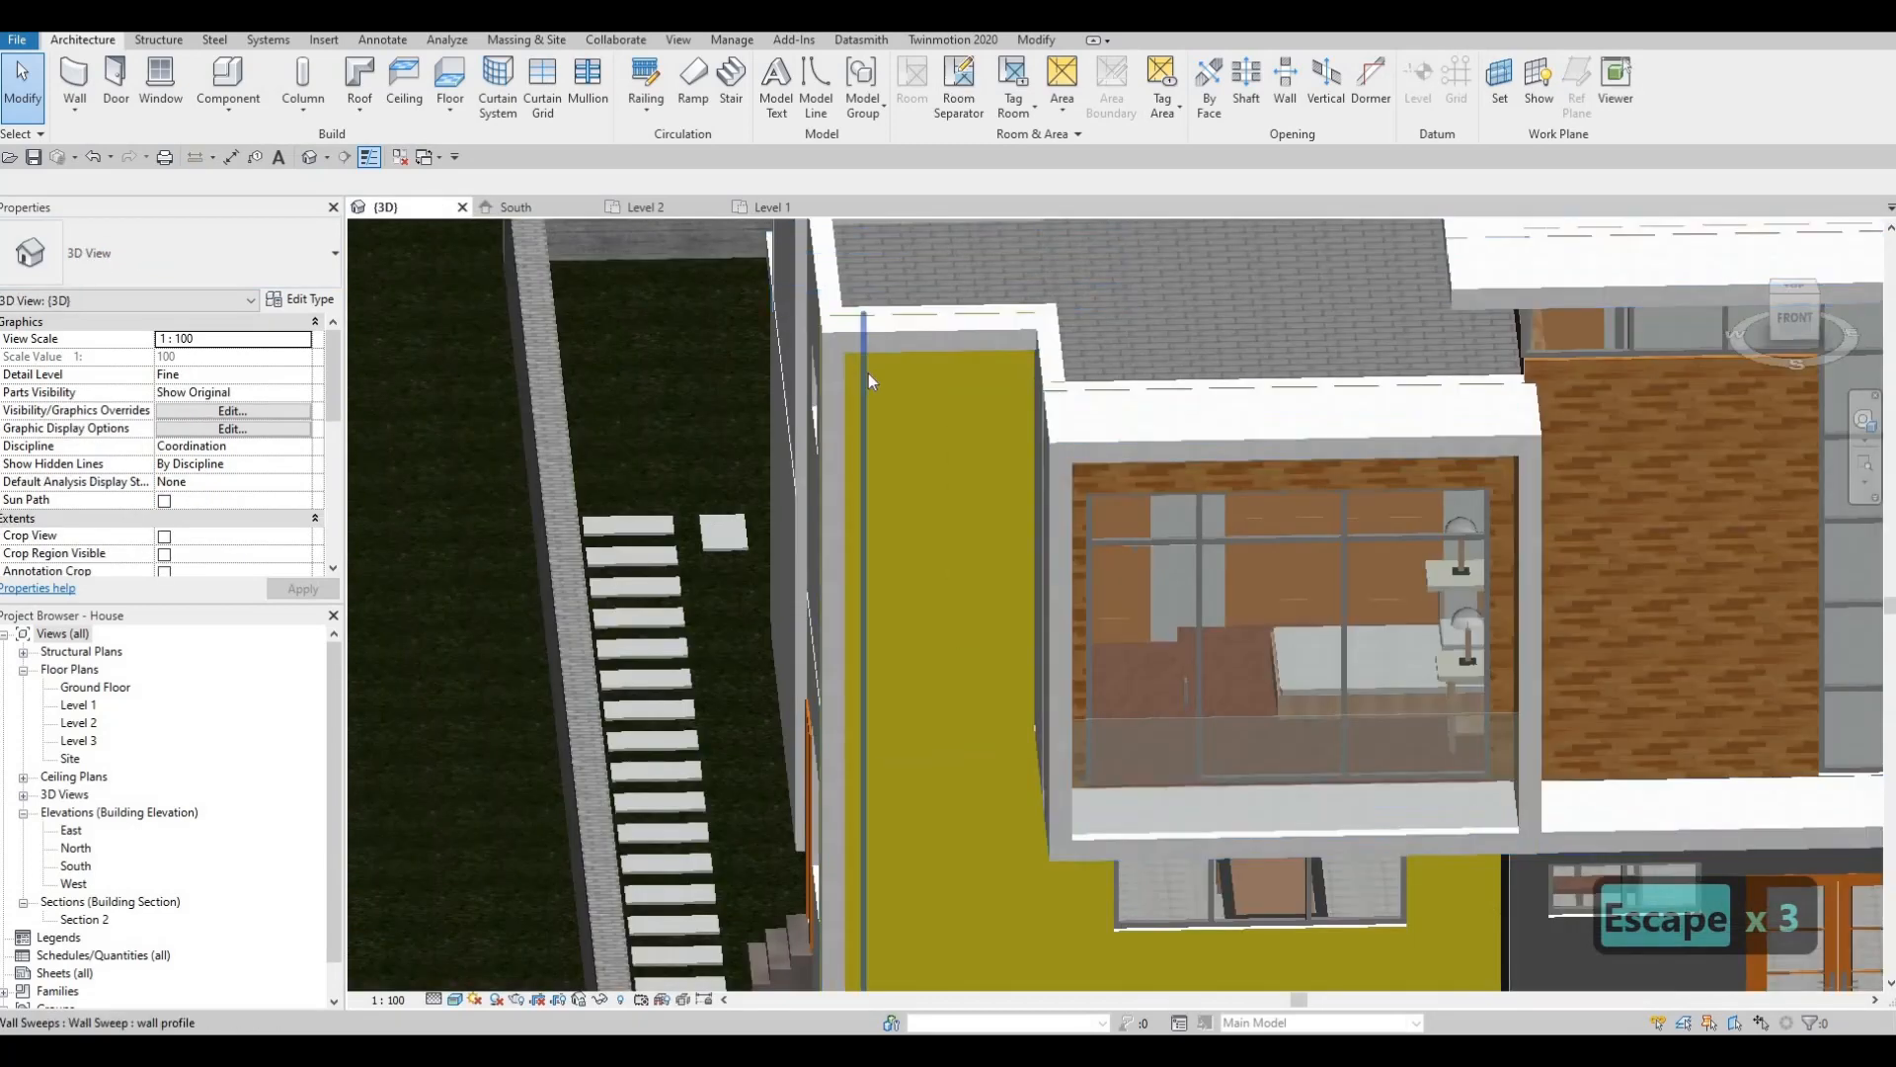
pyautogui.scroll(1, 868, 374)
pyautogui.click(868, 375)
pyautogui.scroll(2, 869, 326)
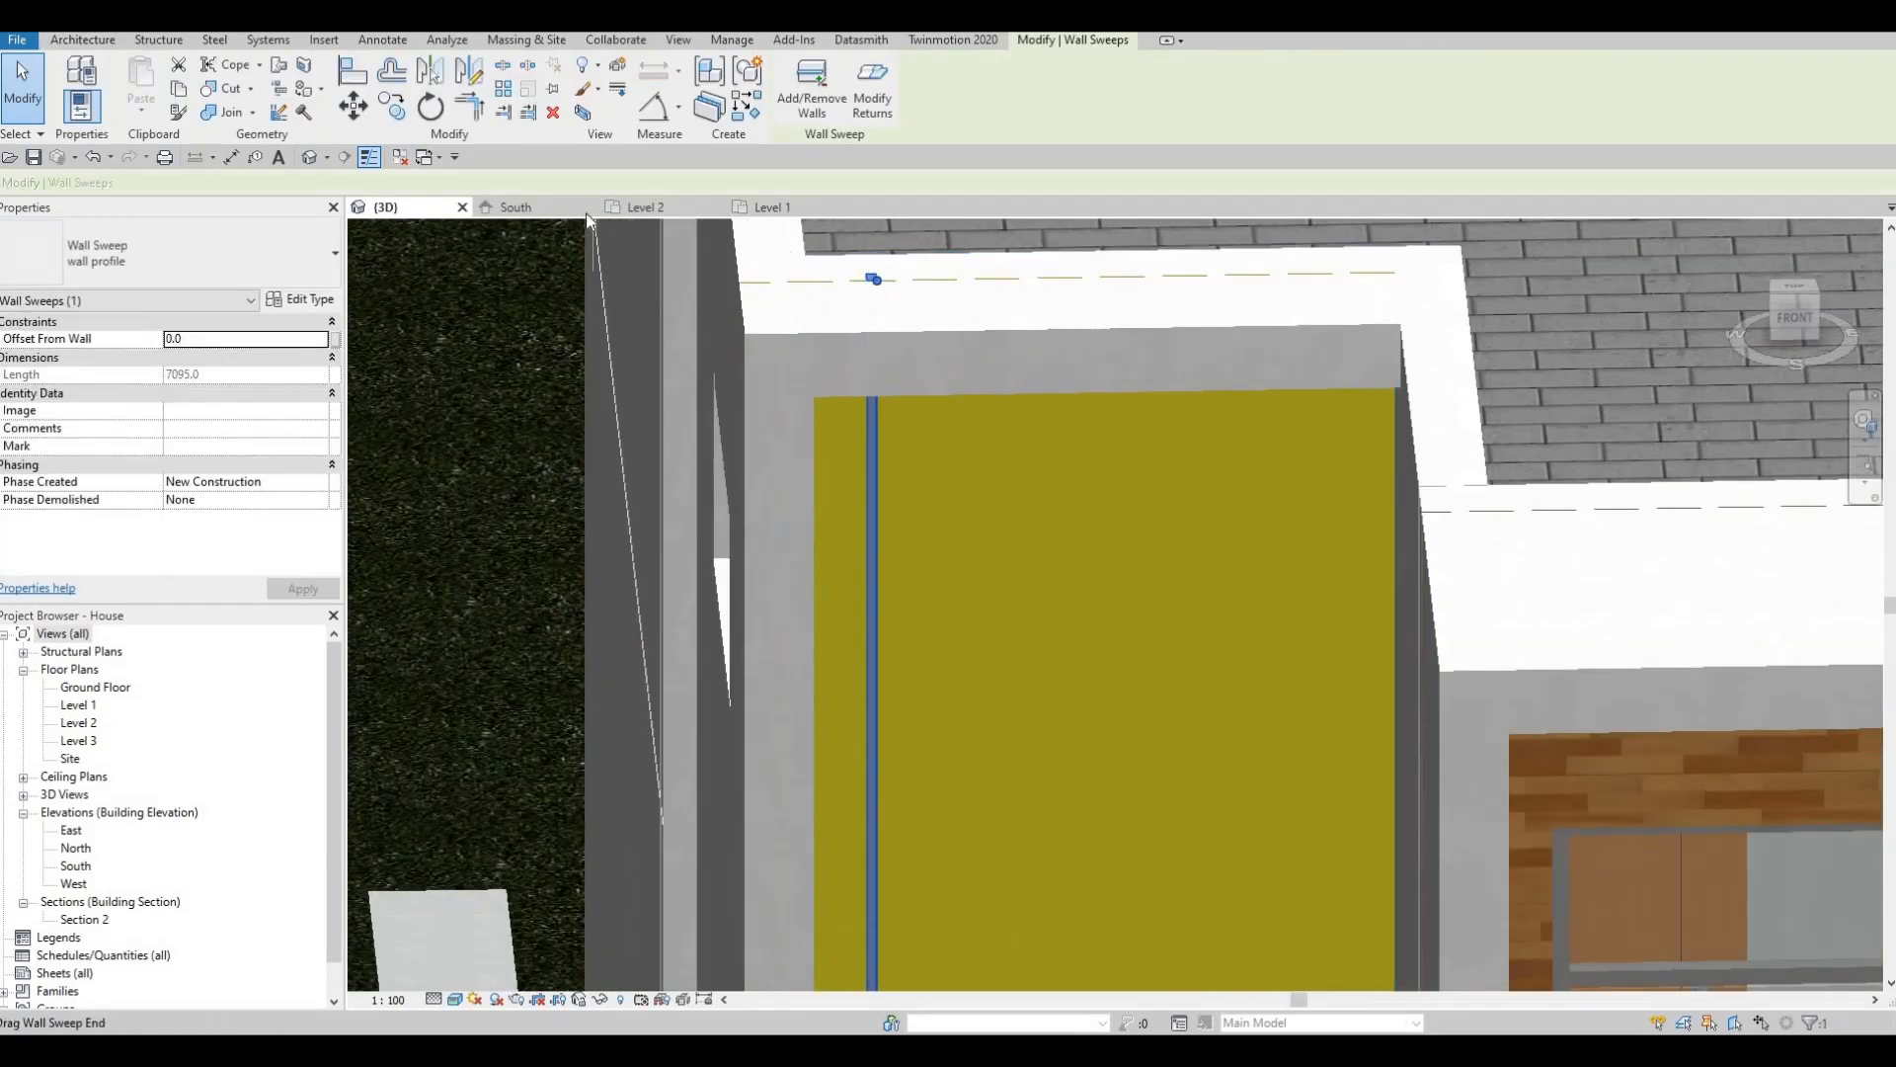
pyautogui.click(536, 207)
pyautogui.scroll(3, 965, 436)
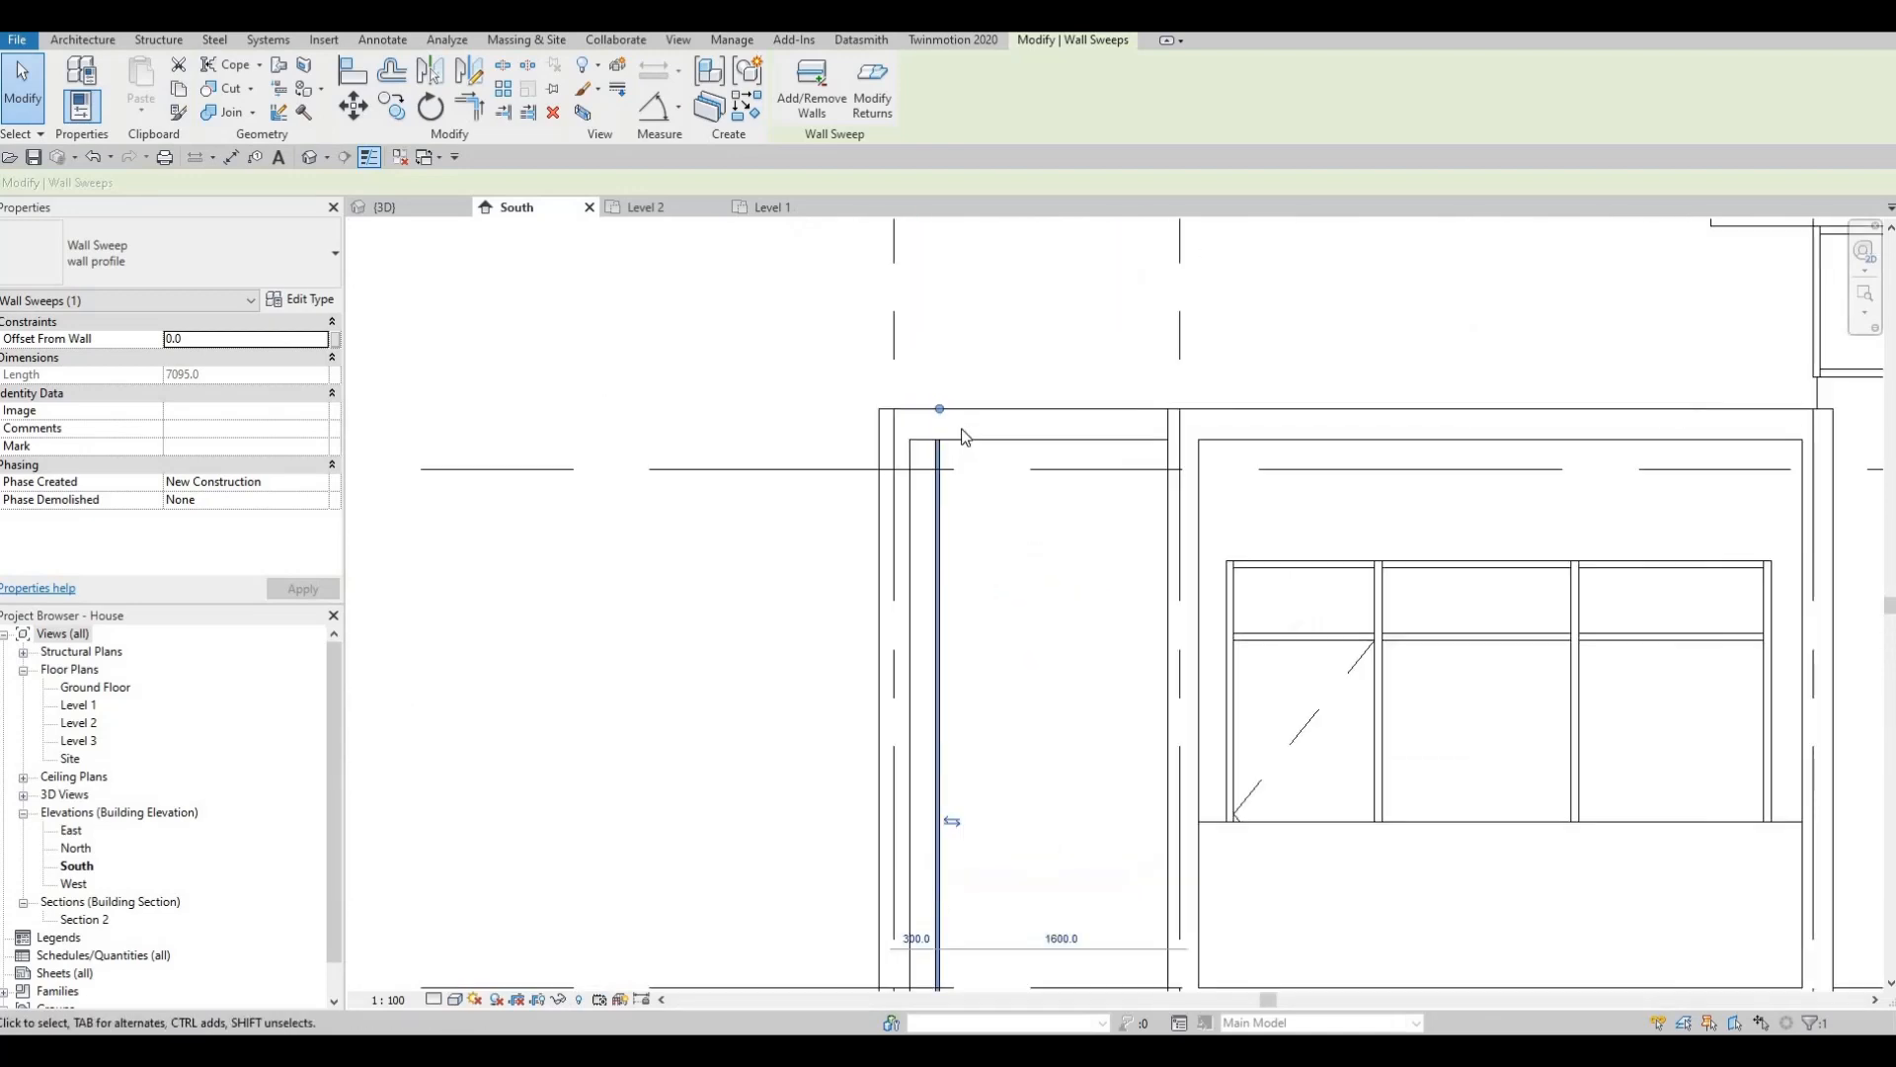
pyautogui.scroll(2, 965, 437)
pyautogui.moveTo(959, 468); pyautogui.dragTo(957, 529)
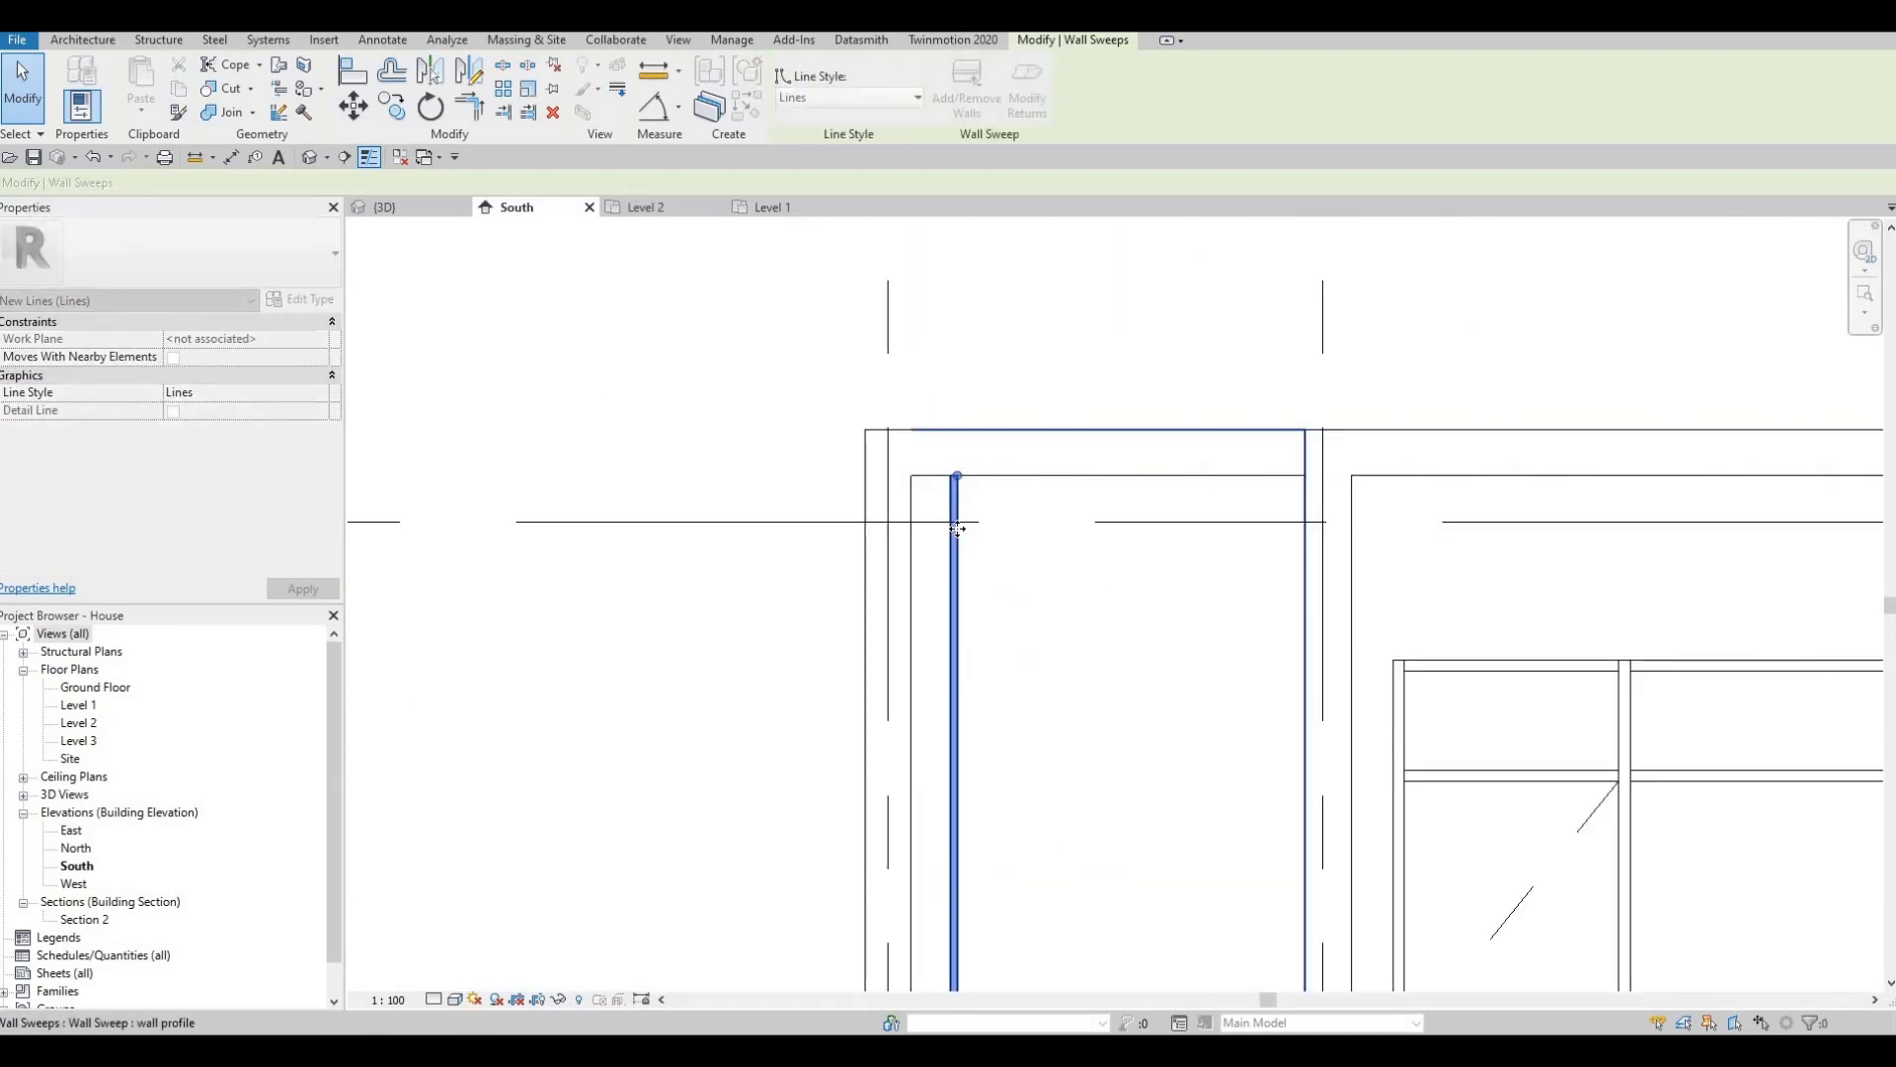
# Nudge the vertical sweep five increments toward the frame's side post at grid 1.
pyautogui.press('Left')
pyautogui.press('Left')
pyautogui.press('Left')
pyautogui.press('Left')
pyautogui.press('Left')
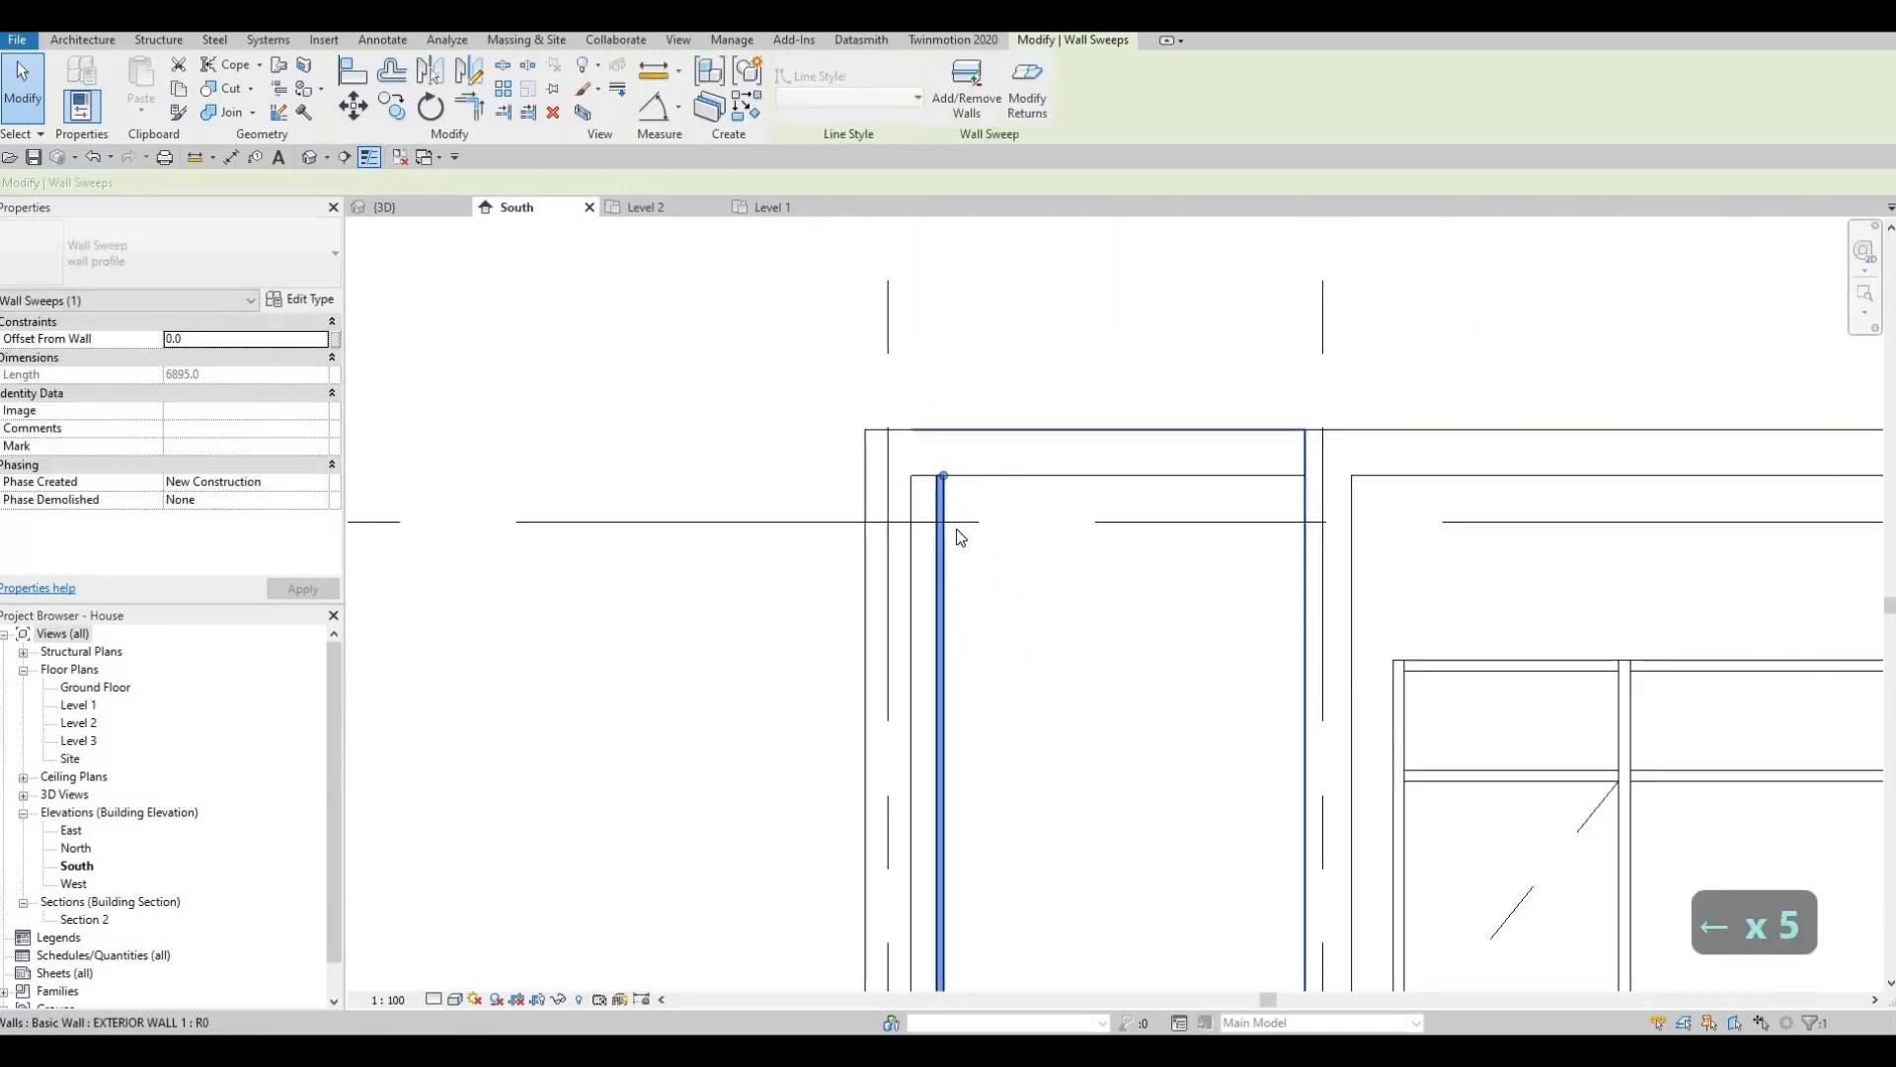
pyautogui.press('Escape')
pyautogui.press('Escape')
pyautogui.scroll(1, 920, 494)
pyautogui.scroll(1, 920, 494)
pyautogui.click(920, 494)
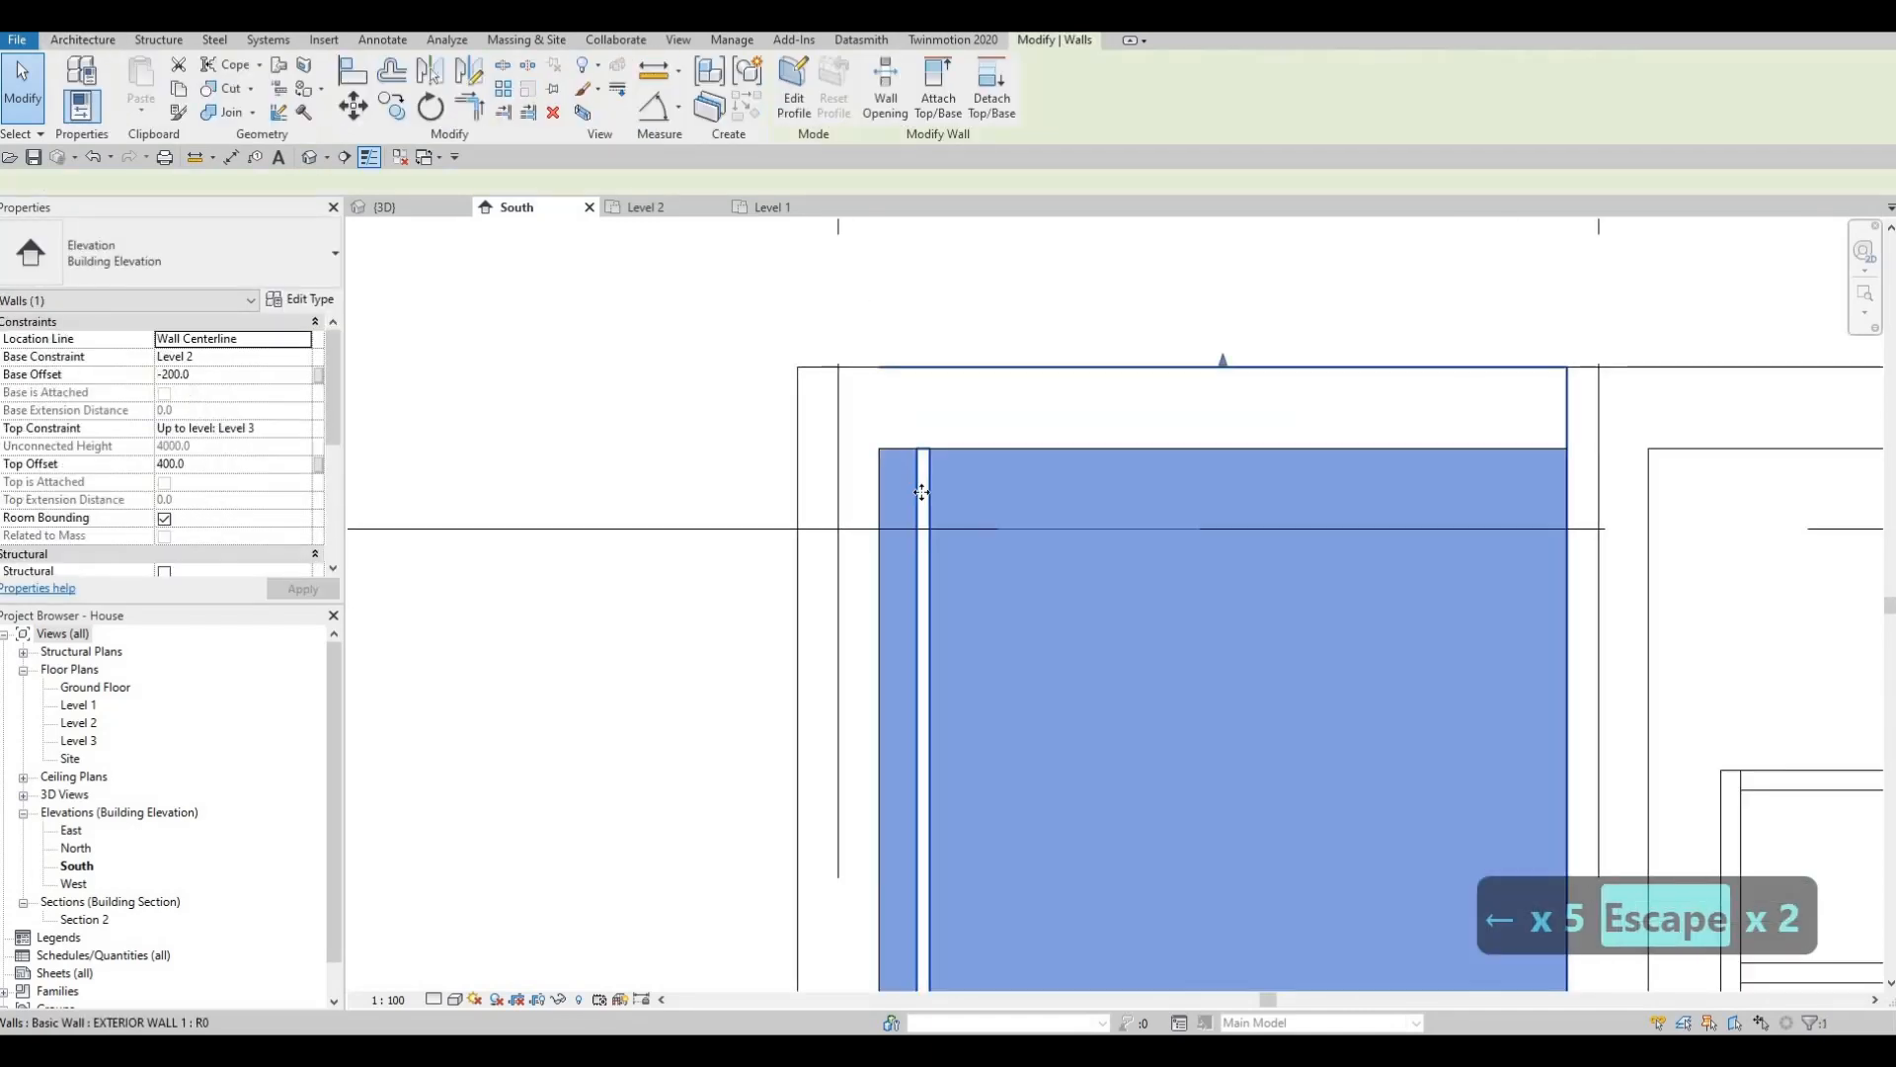
pyautogui.press('Escape')
pyautogui.press('Tab')
pyautogui.press('Tab')
pyautogui.click(927, 490)
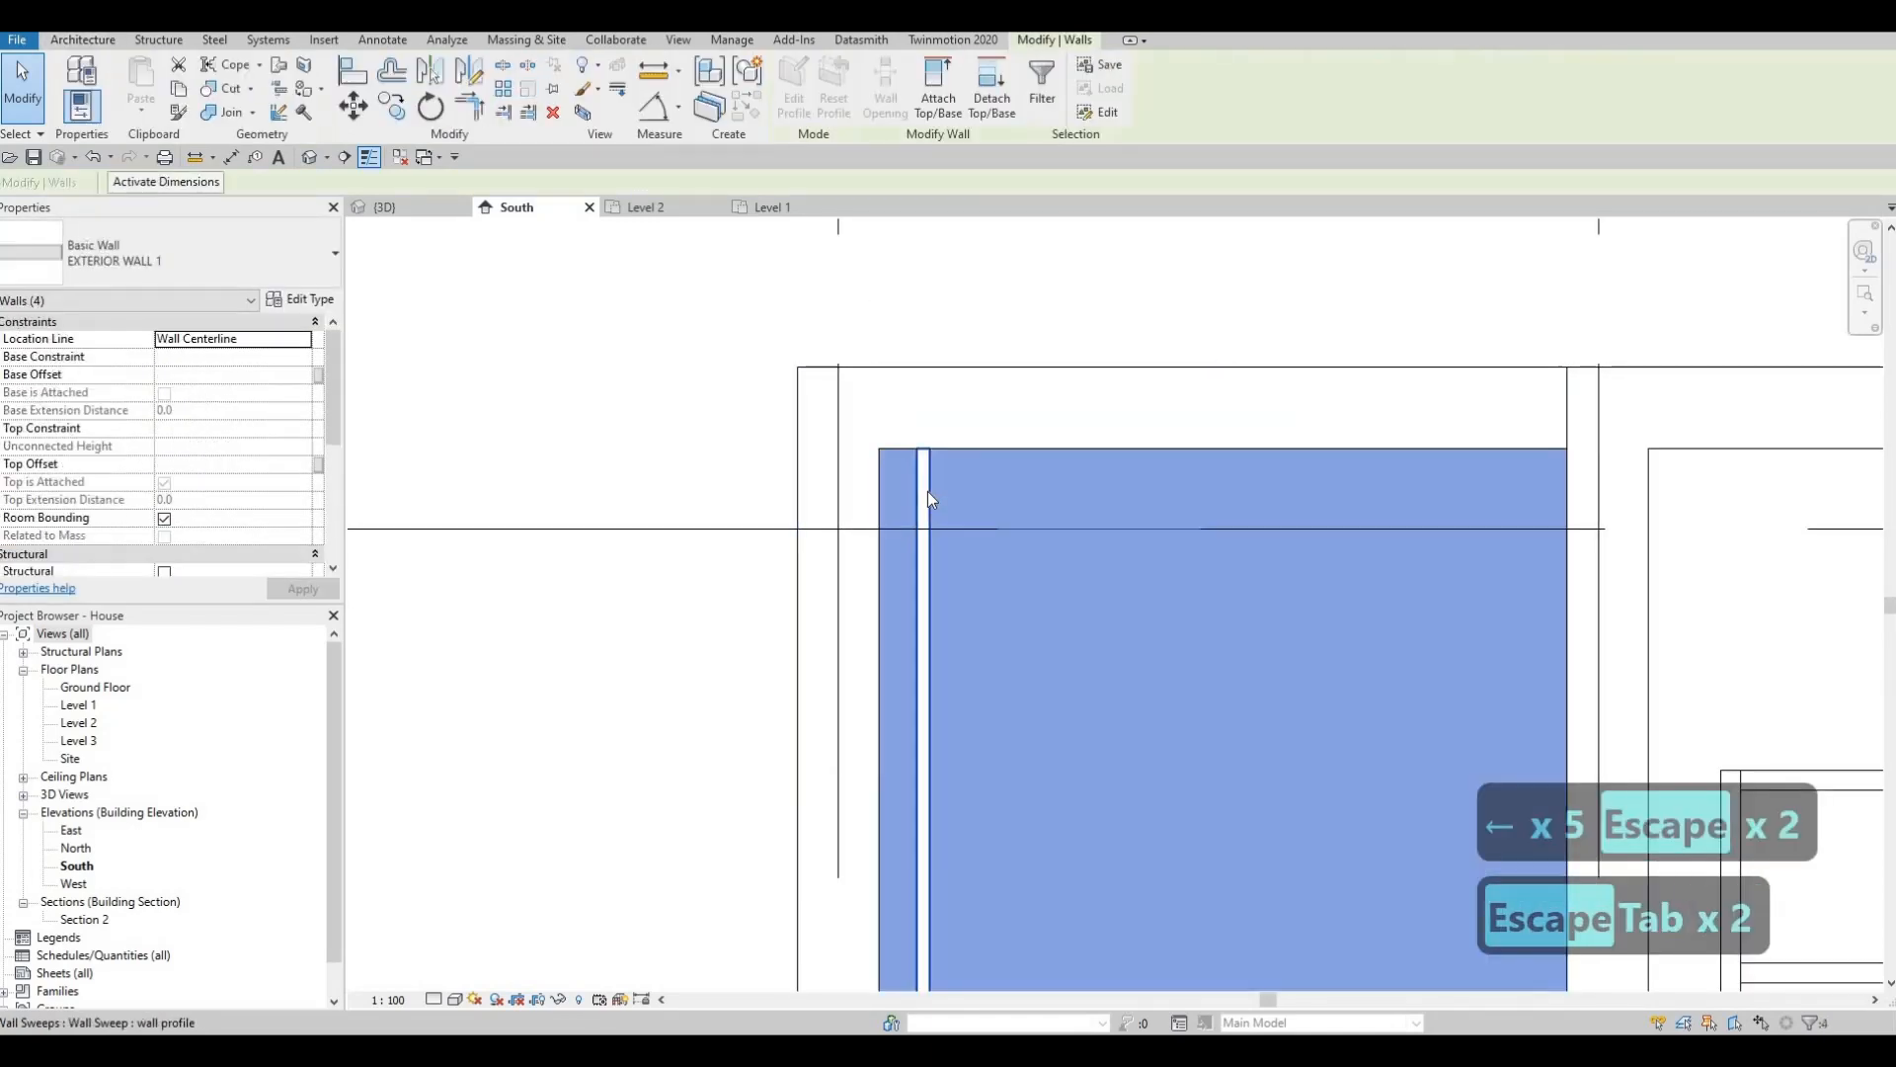
pyautogui.press('Escape')
pyautogui.press('Escape')
# Copy the vertical wall sweep repeatedly toward grid 2, placing five copies at 125 mm spacing along the frame's underside.
pyautogui.click(928, 490)
pyautogui.press('c')
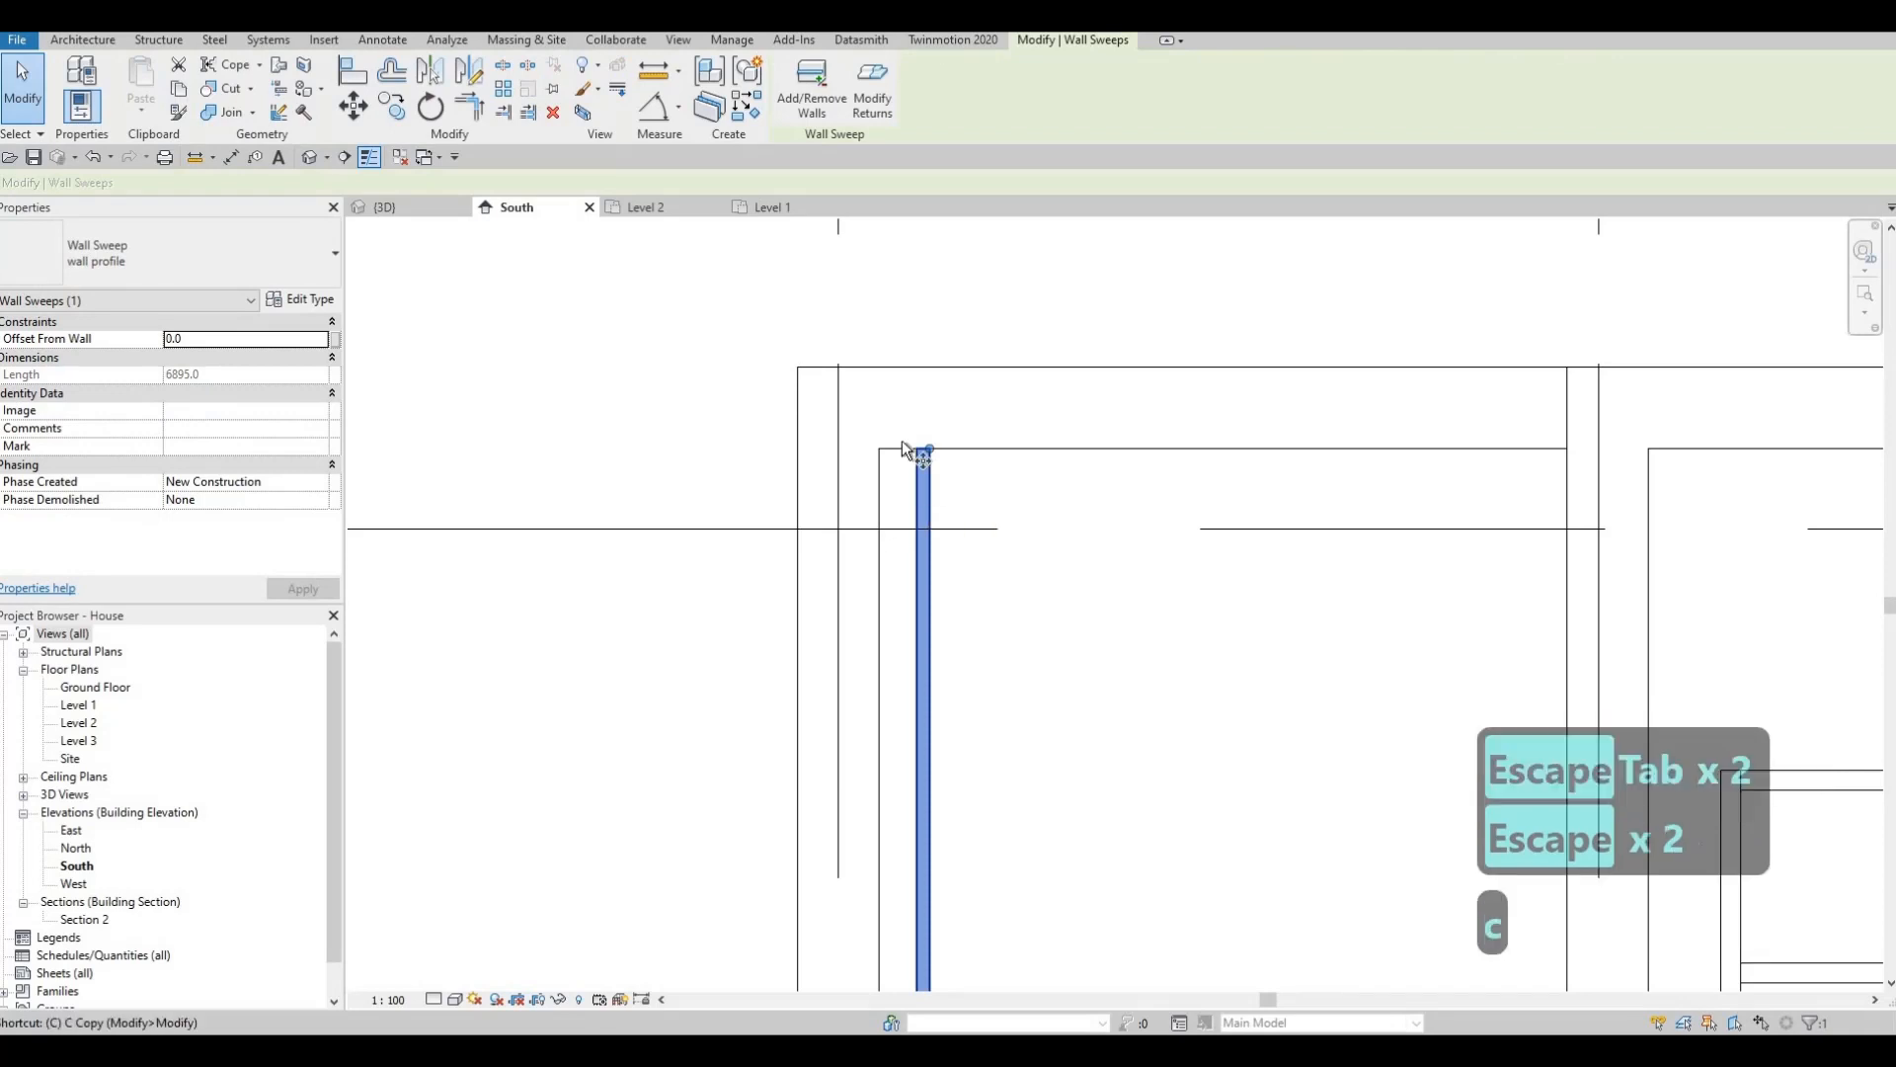
pyautogui.press('o')
pyautogui.click(882, 450)
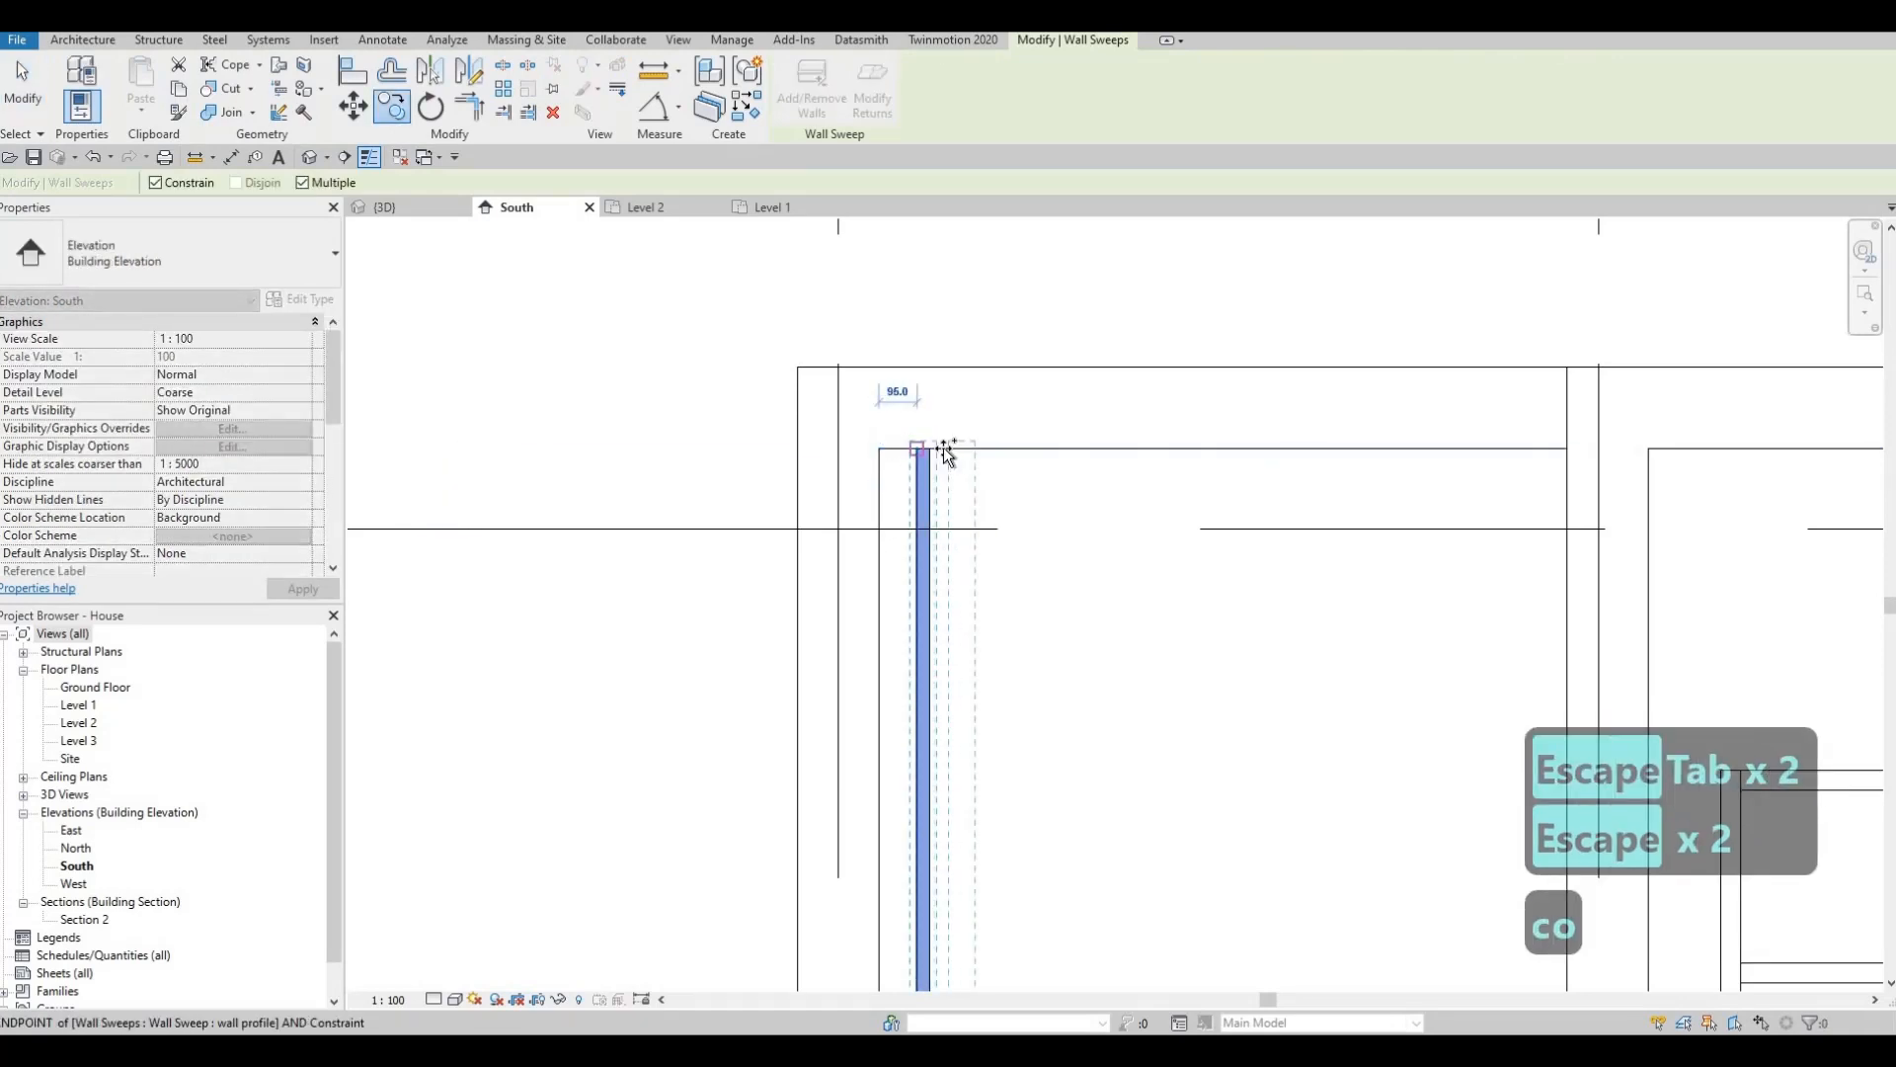
pyautogui.click(978, 450)
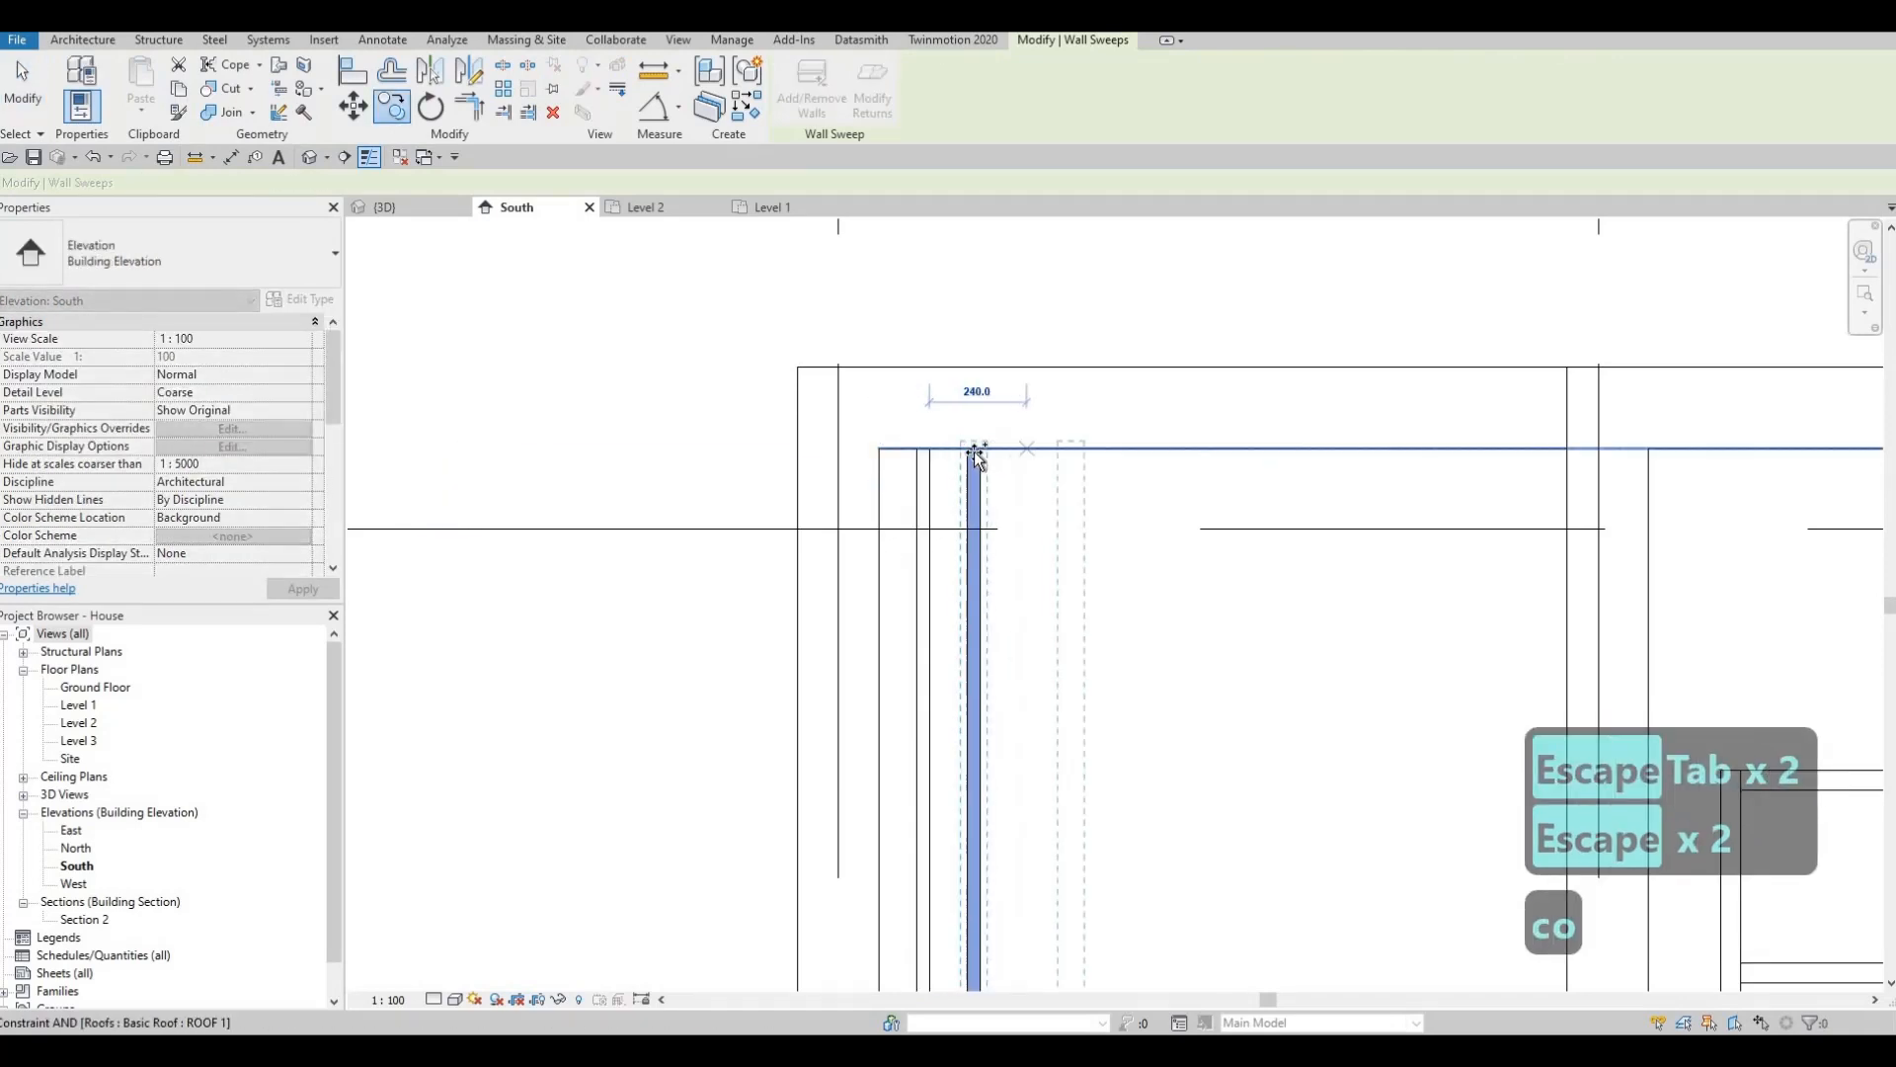
pyautogui.click(1047, 459)
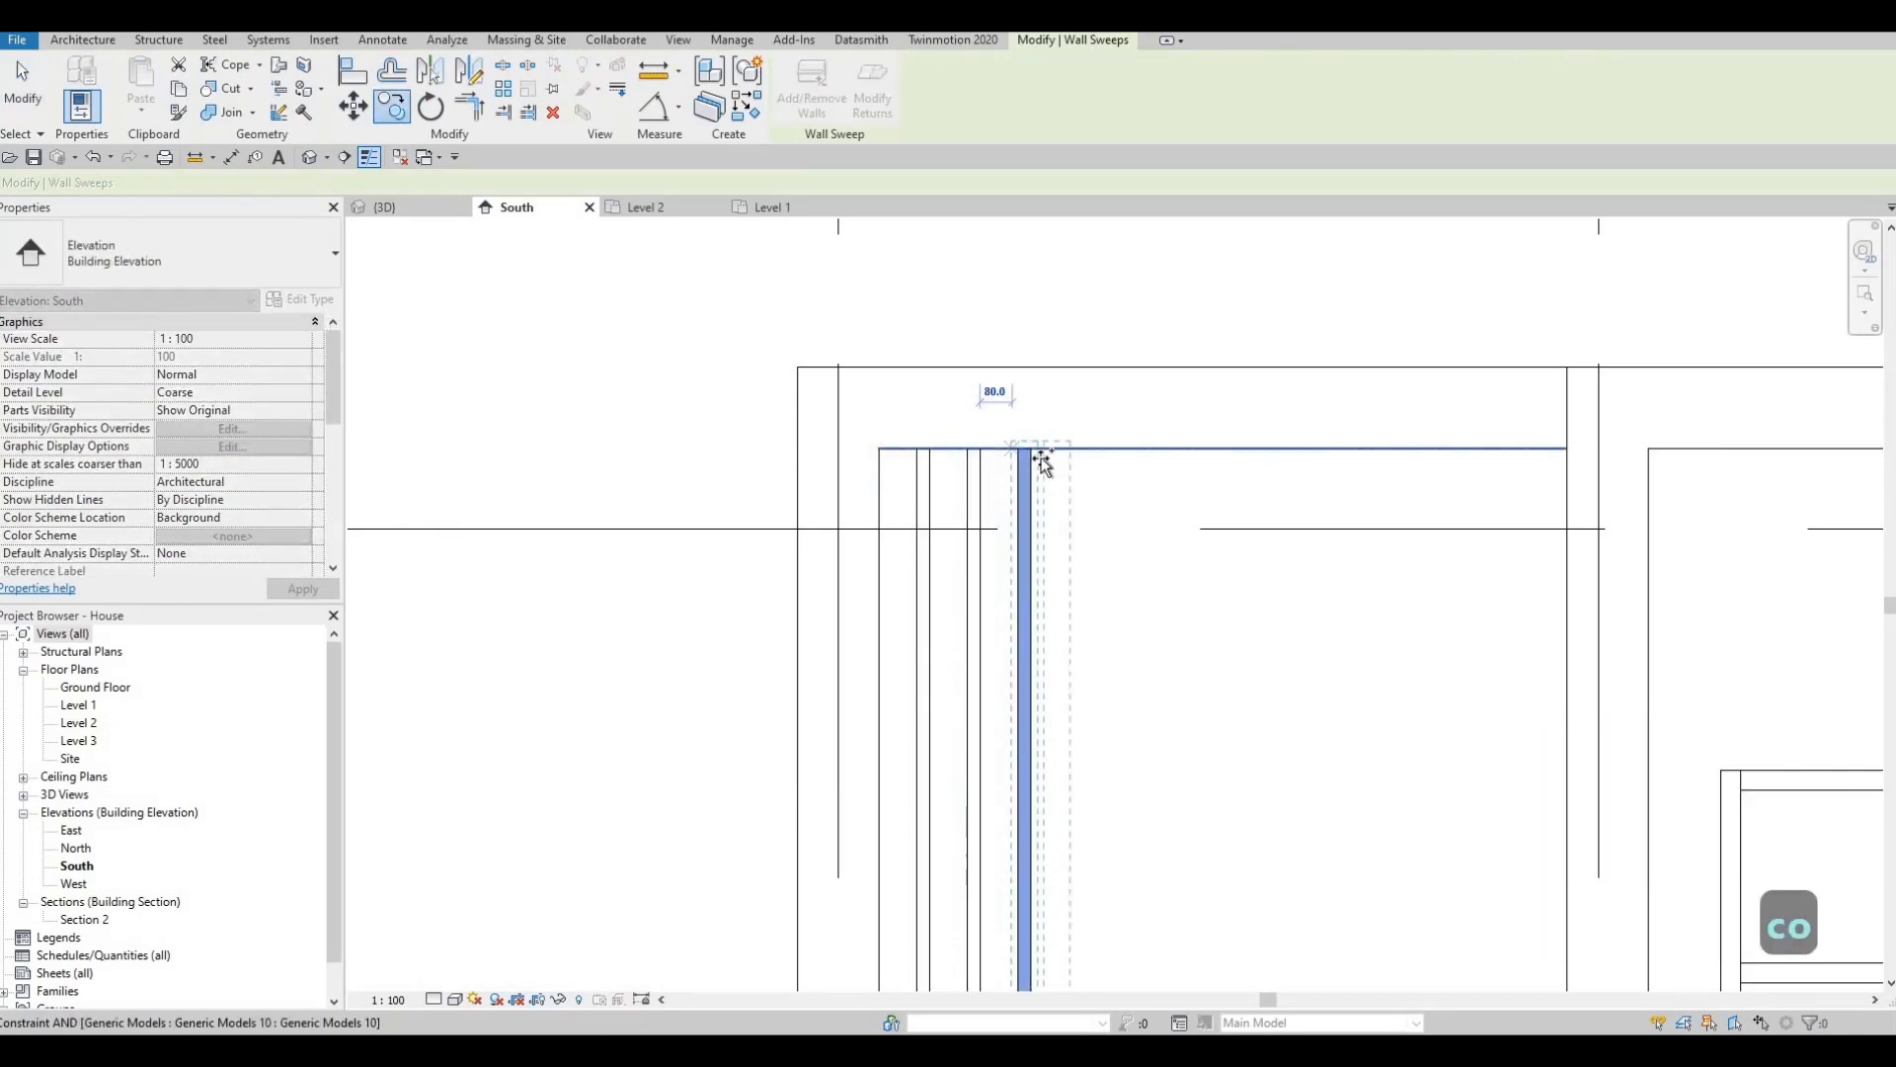
pyautogui.click(1110, 458)
pyautogui.click(1132, 452)
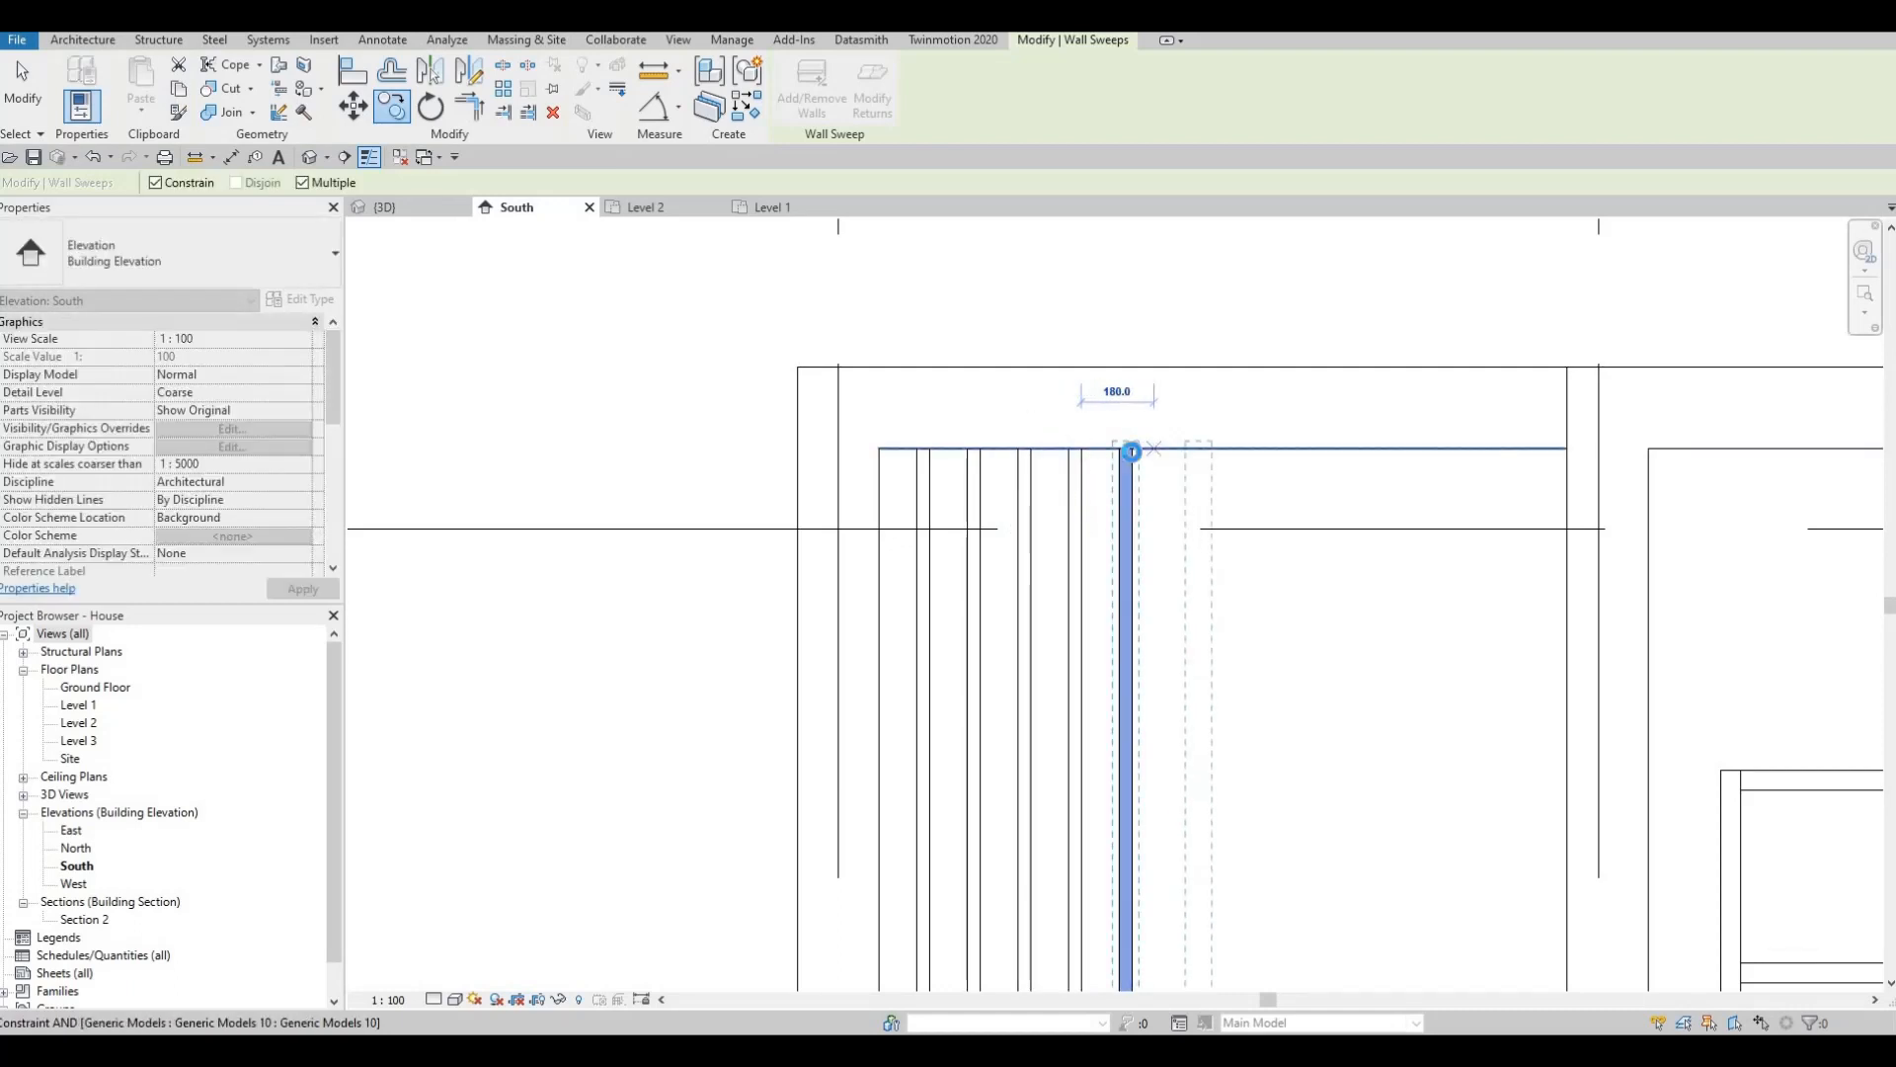
pyautogui.click(1189, 453)
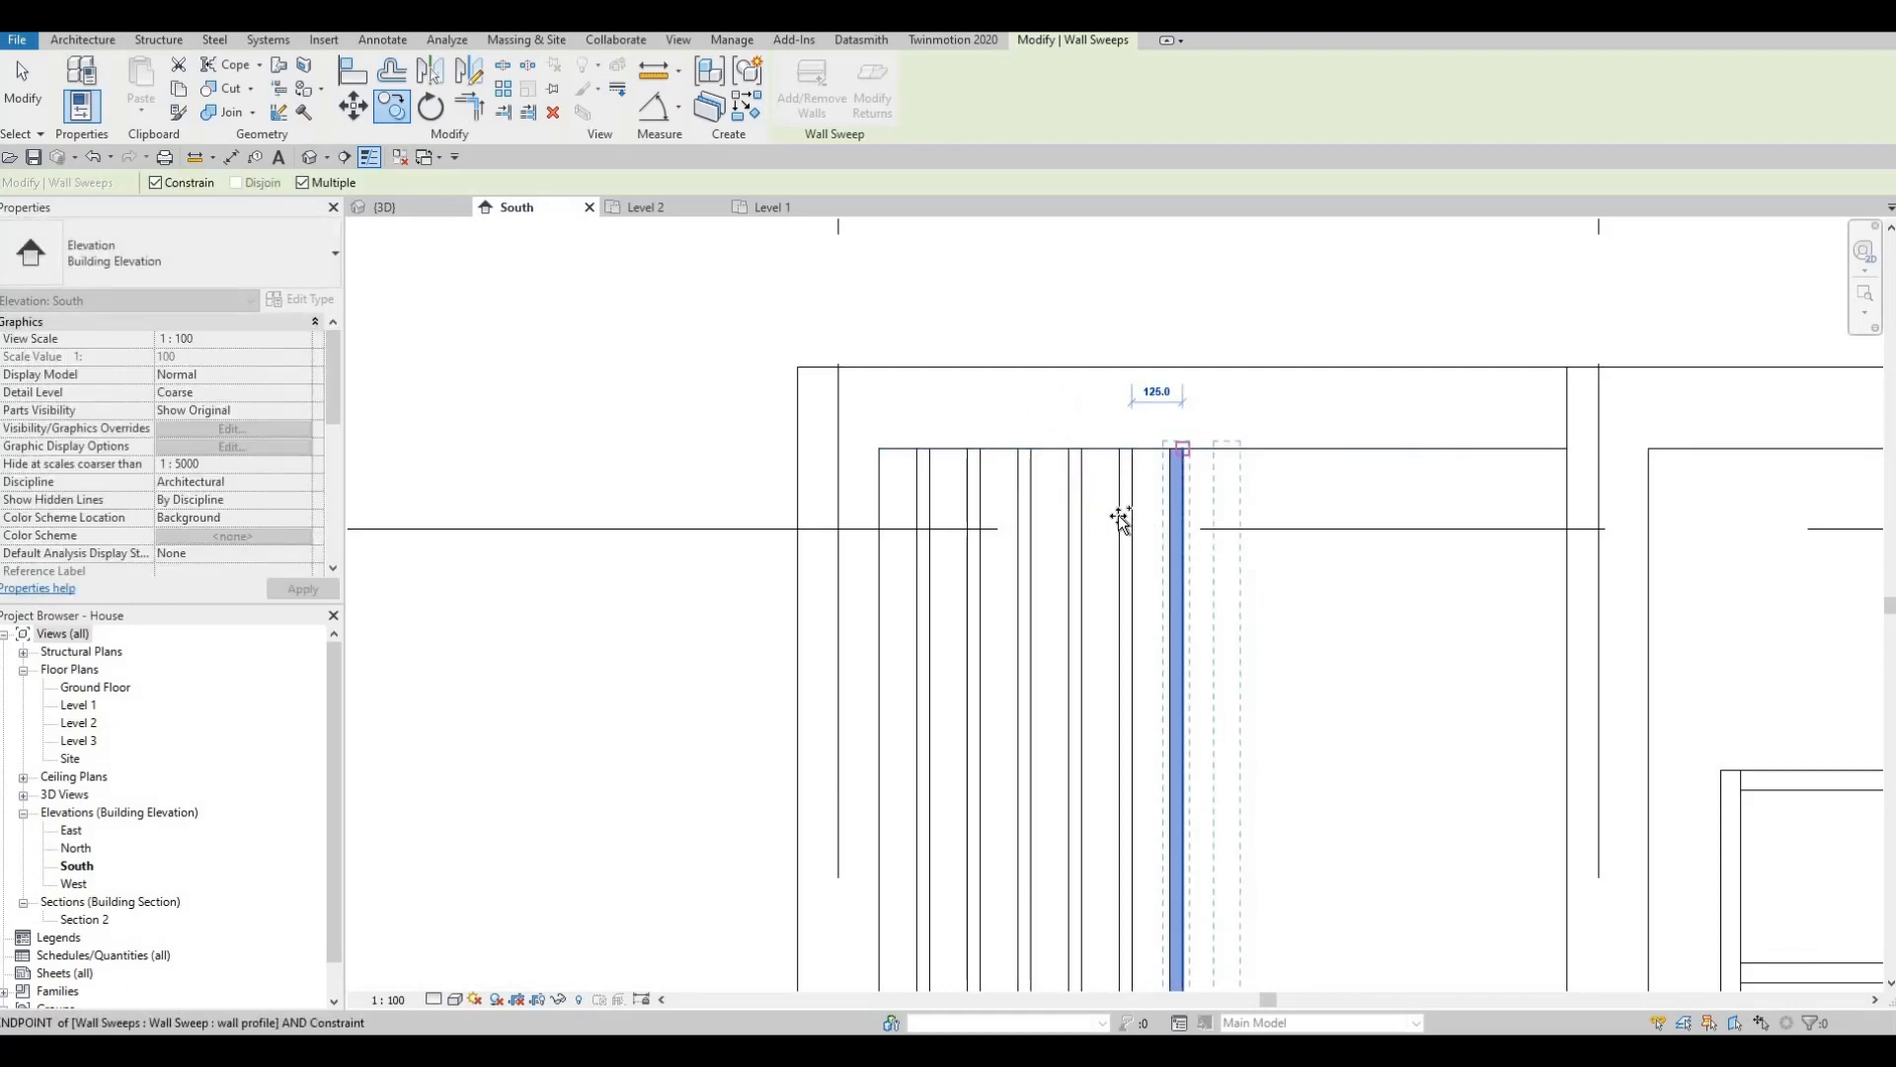
# Place three more sweep copies toward grid 2 at the same 125 mm spacing and finish copying.
pyautogui.scroll(-5, 1113, 453)
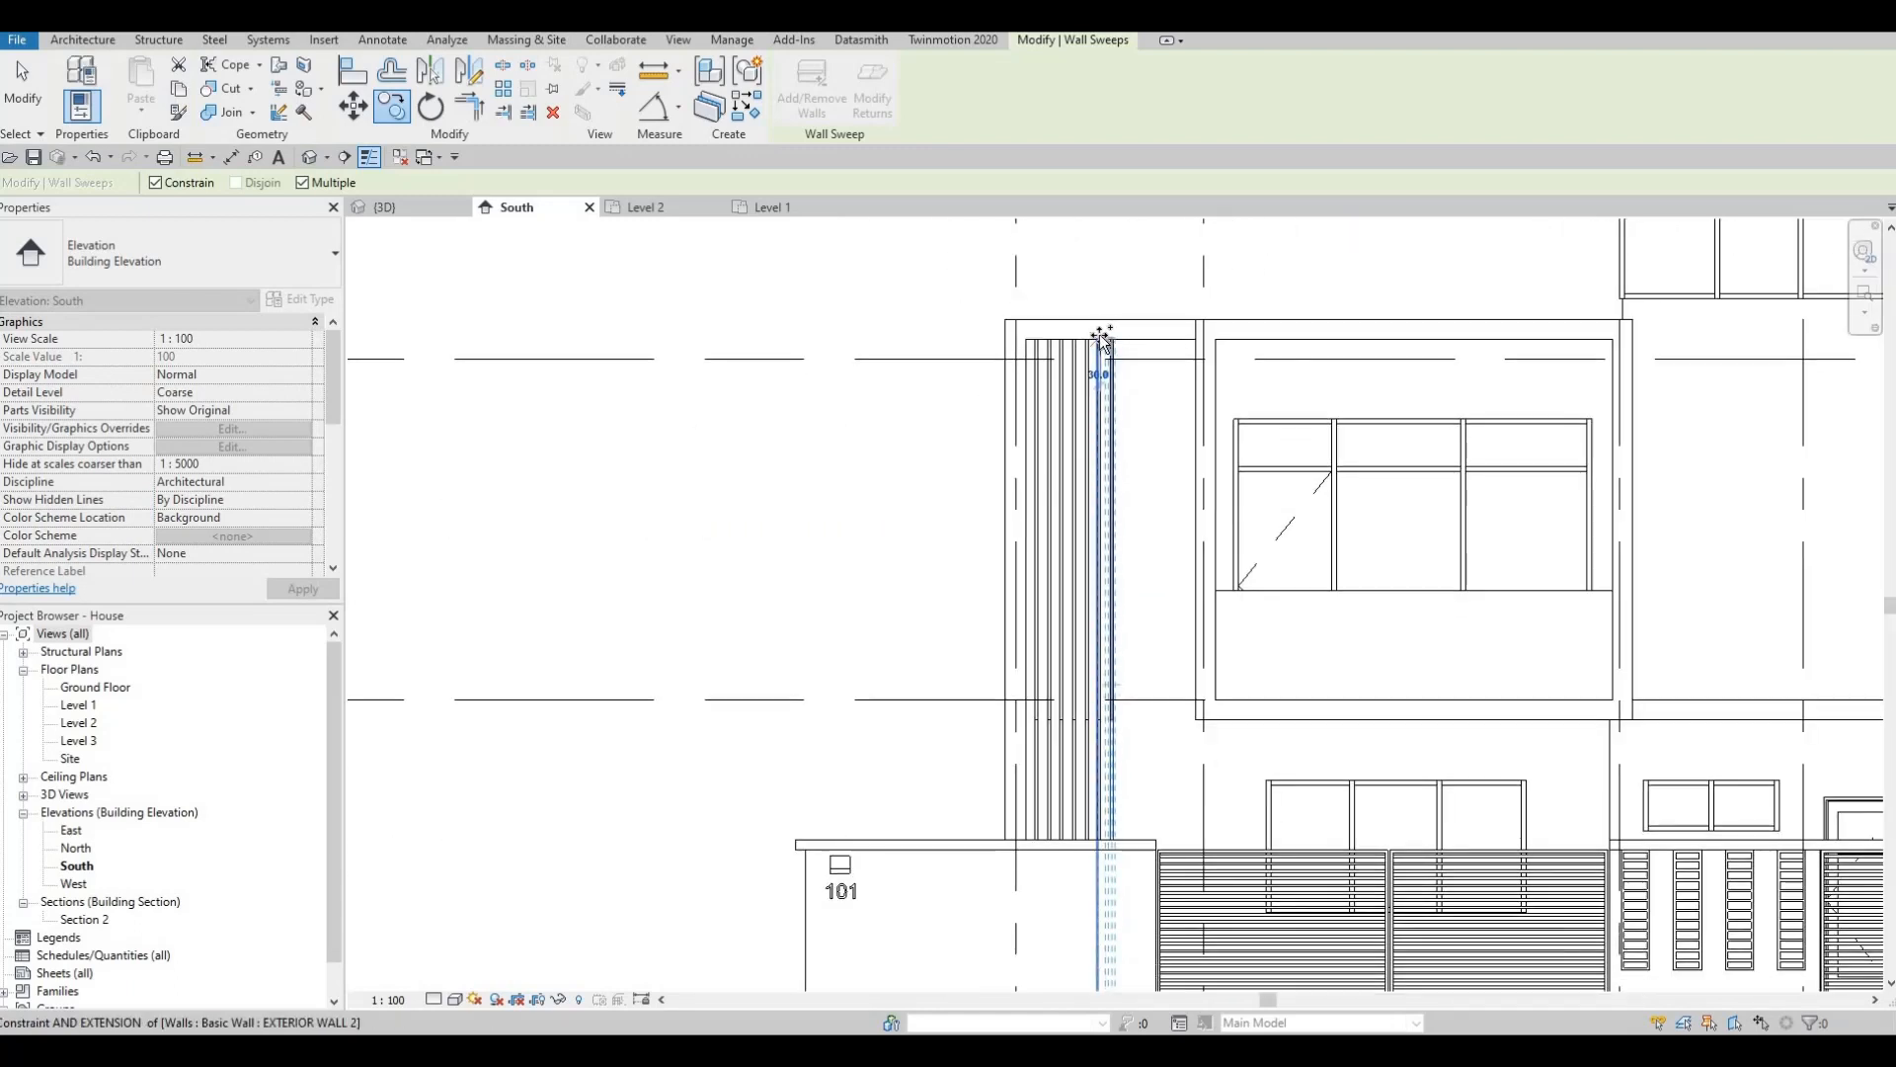
pyautogui.scroll(5, 1102, 337)
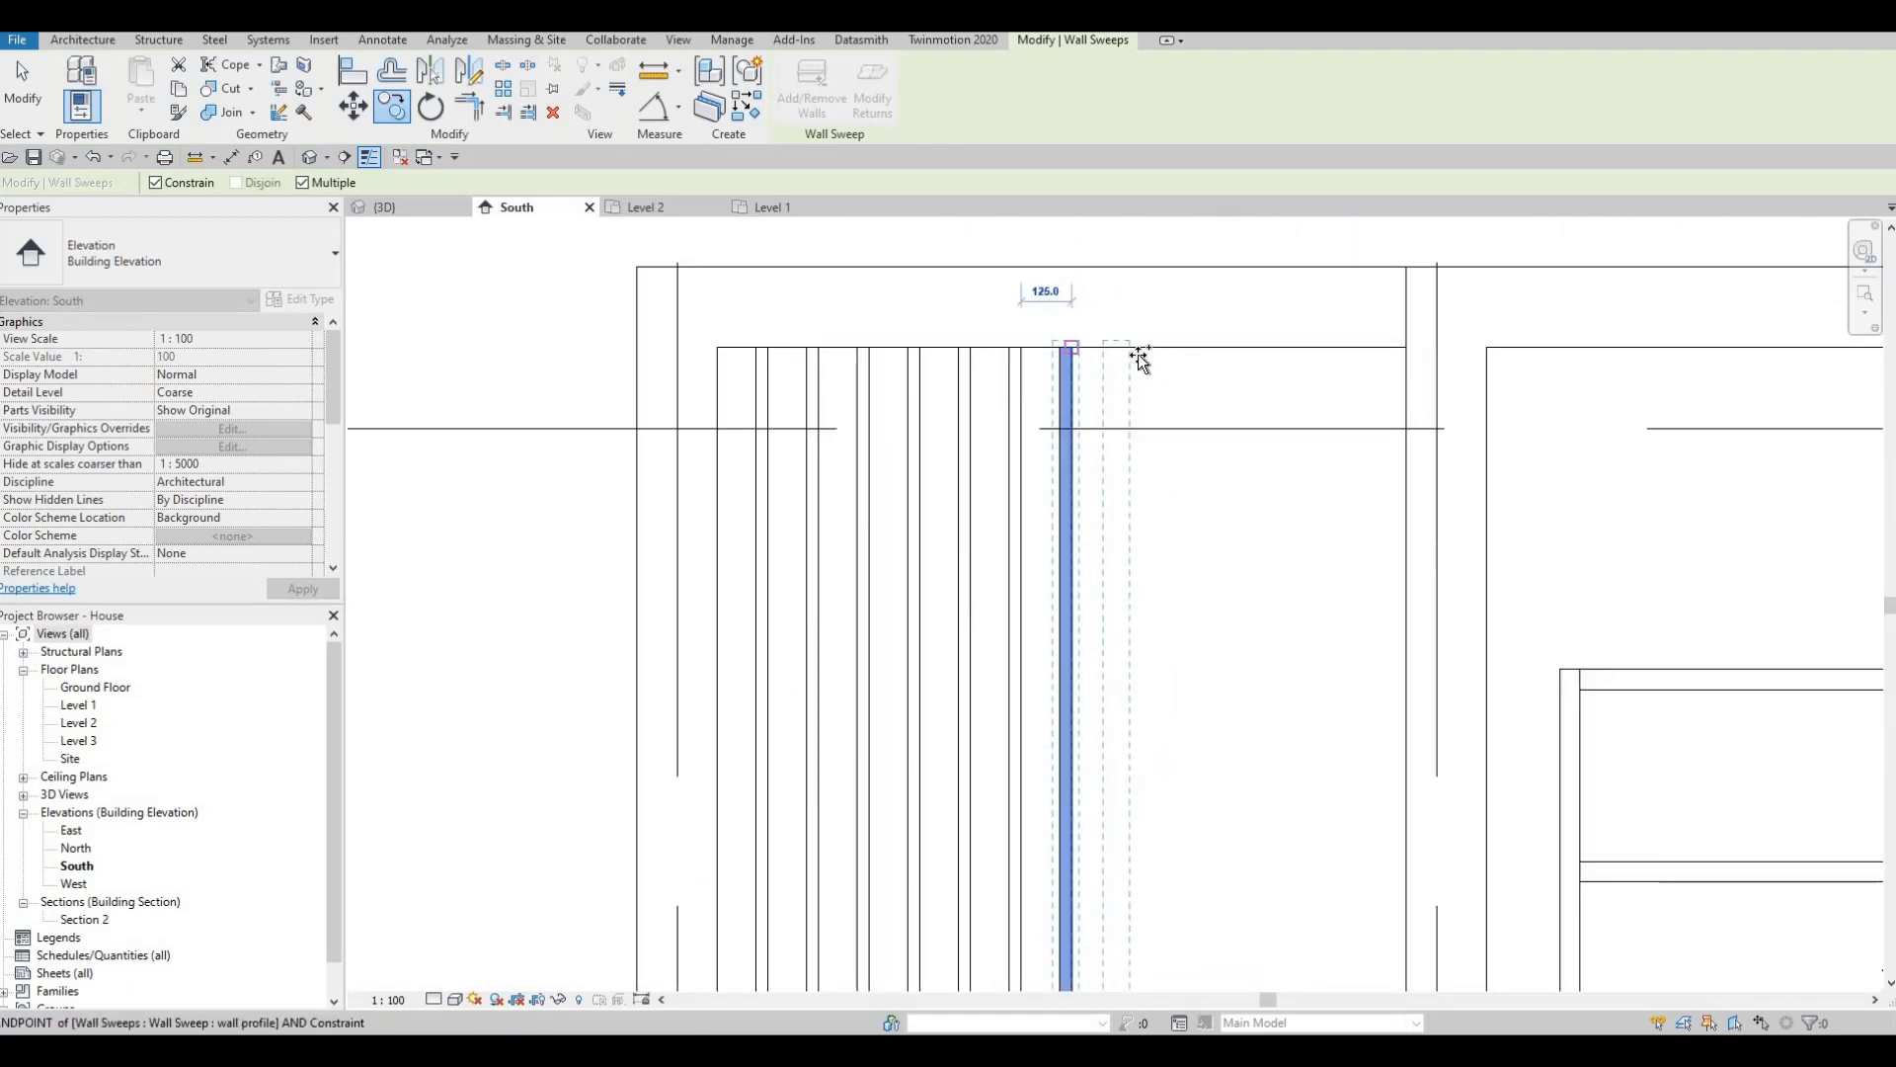
pyautogui.click(1074, 349)
pyautogui.click(1123, 349)
pyautogui.scroll(-3, 996, 612)
pyautogui.moveTo(998, 637); pyautogui.dragTo(1022, 546, button='middle')
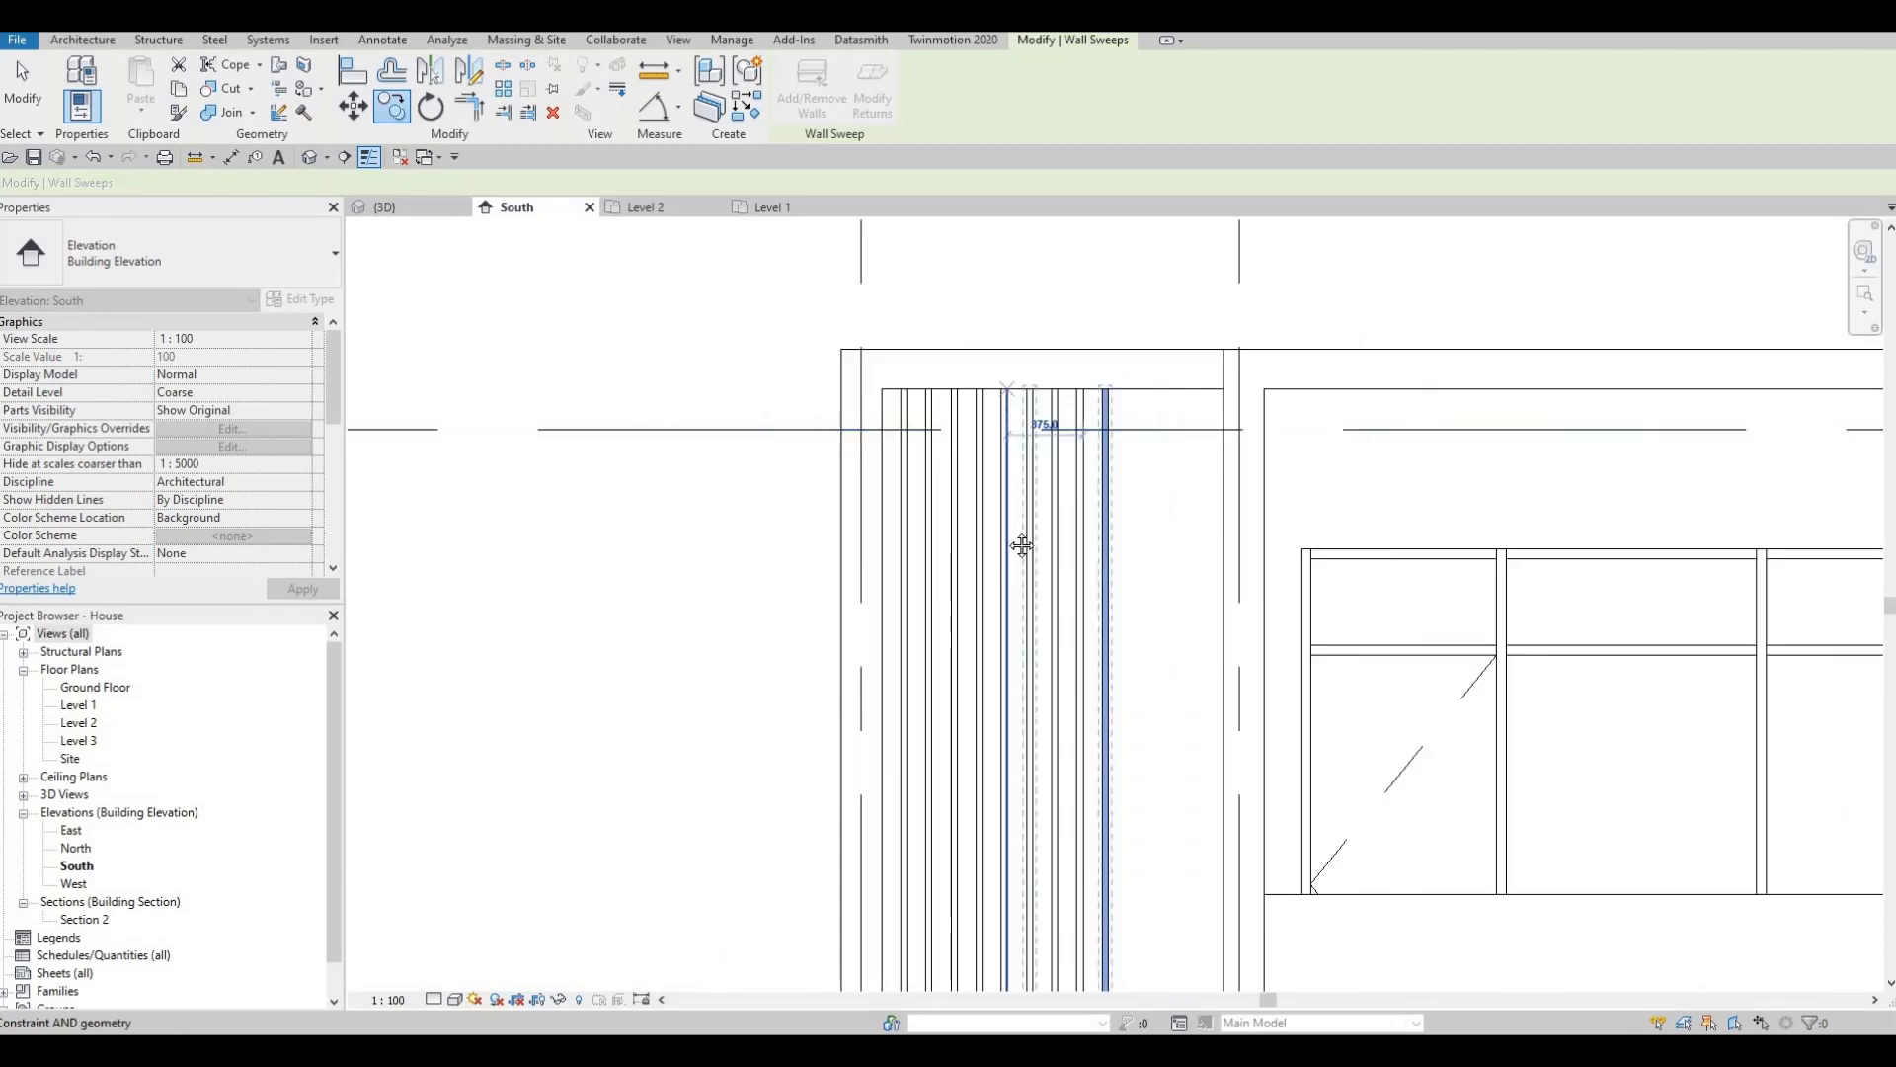
pyautogui.scroll(-2, 1023, 545)
pyautogui.press('Escape')
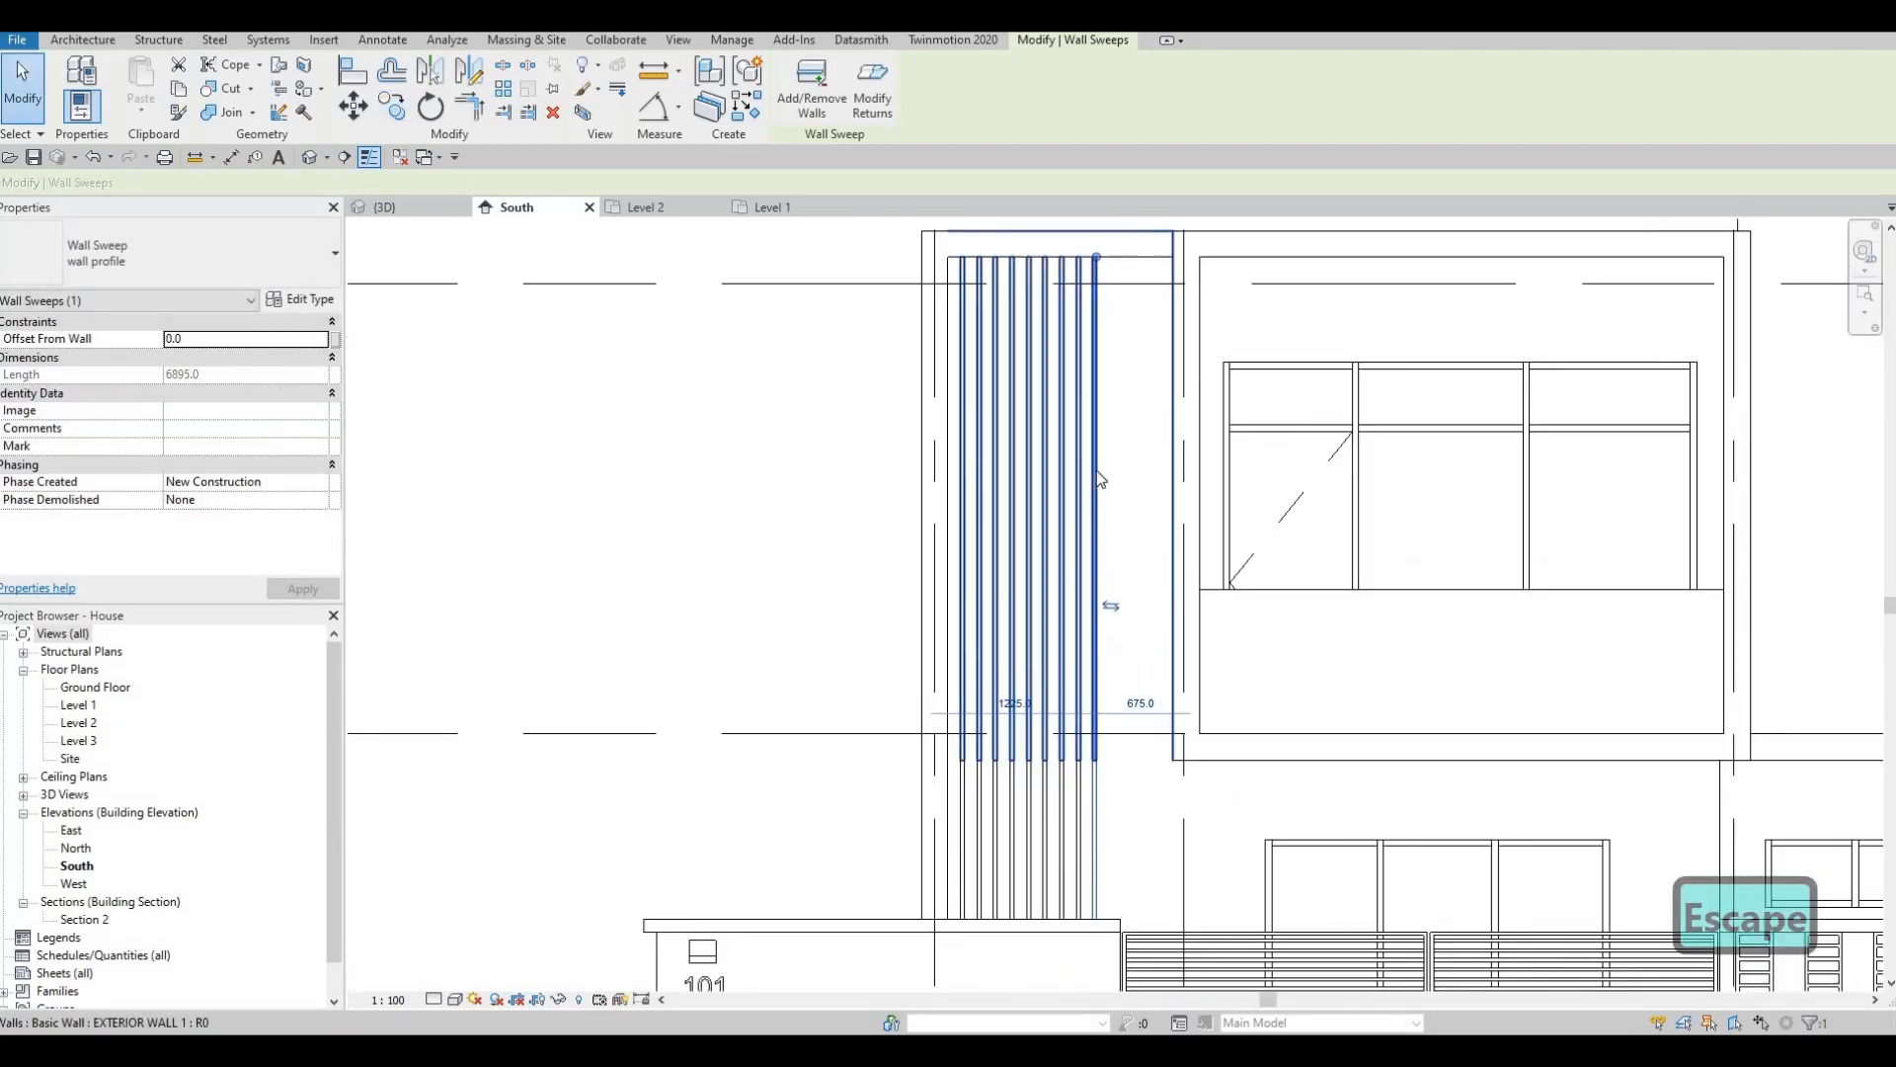
pyautogui.press('Escape')
pyautogui.press('Escape')
pyautogui.press('Escape')
# Delete the two wall sweeps closest to grid 2 in the South elevation.
pyautogui.scroll(1, 1102, 479)
pyautogui.click(1090, 475)
pyautogui.press('Delete')
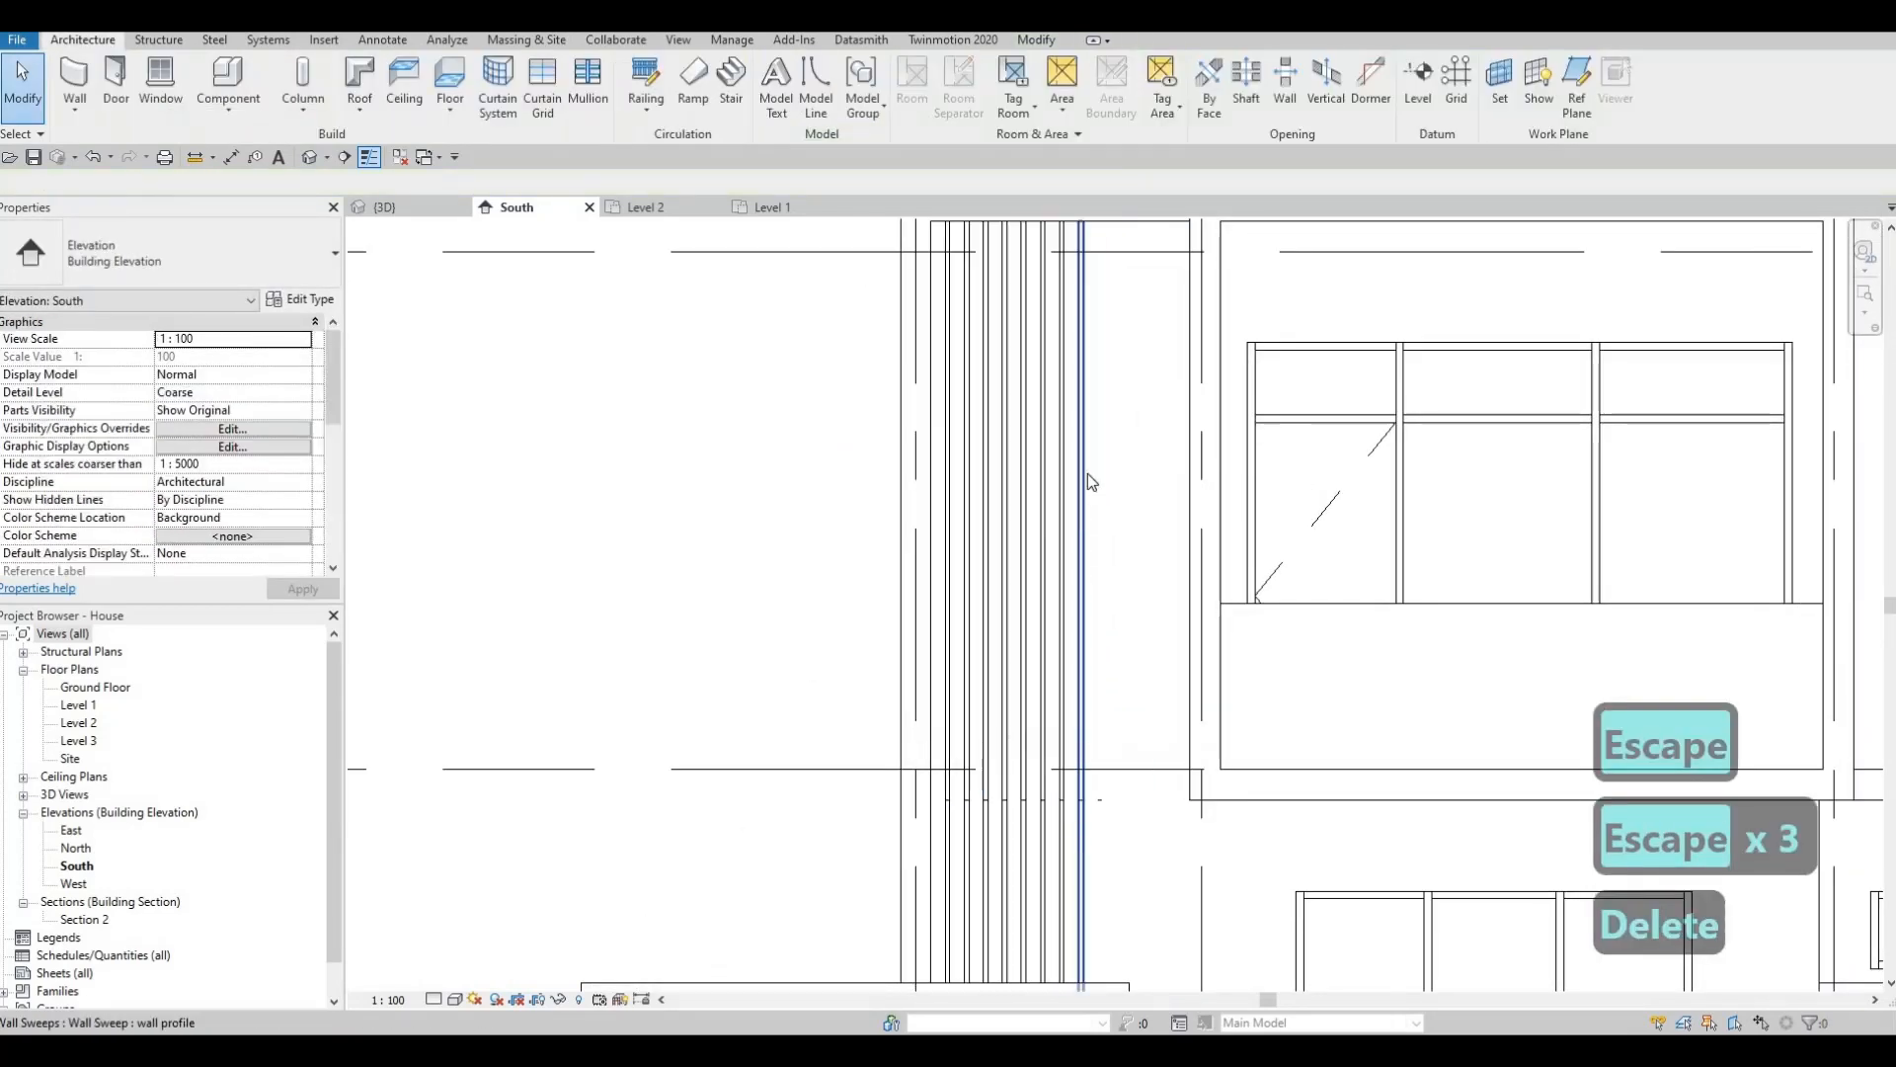
pyautogui.click(956, 484)
pyautogui.press('Delete')
pyautogui.scroll(-2, 1088, 606)
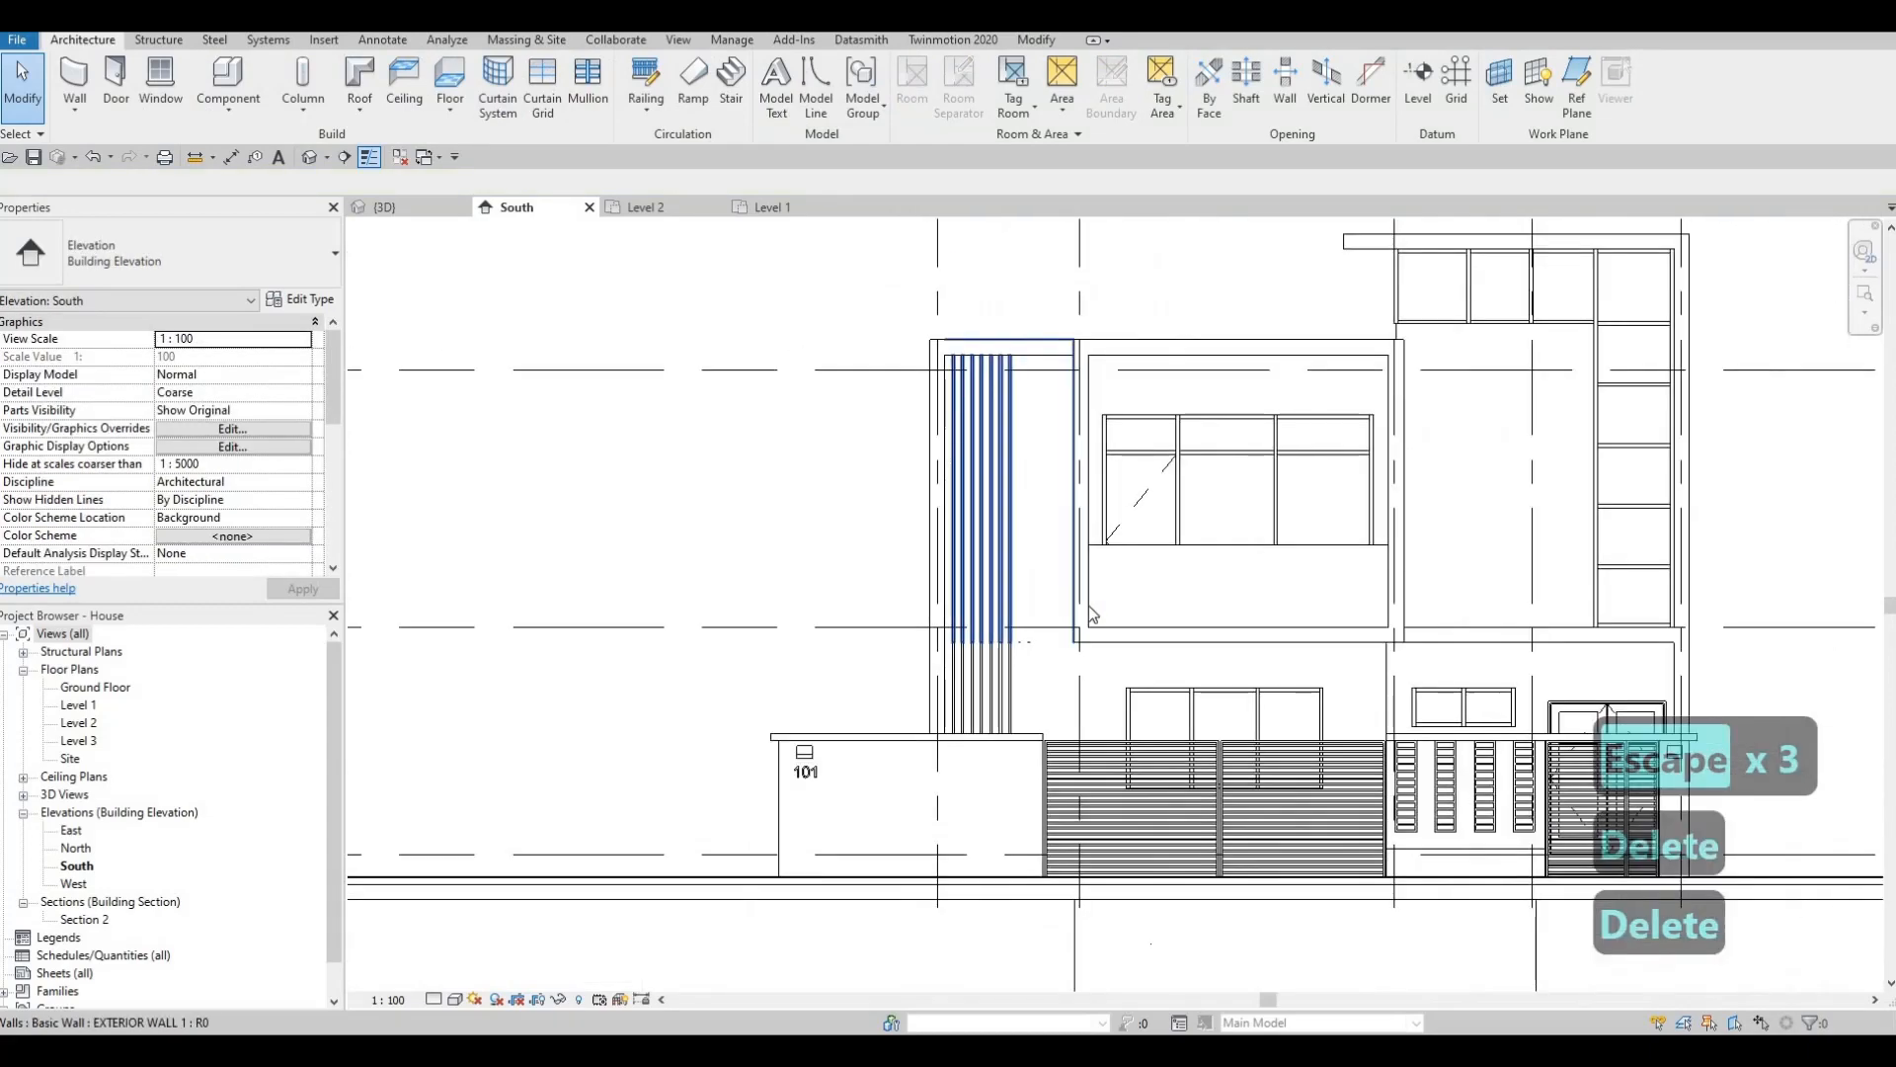
pyautogui.moveTo(1088, 607); pyautogui.dragTo(1086, 540, button='middle')
pyautogui.press('Escape')
pyautogui.press('Escape')
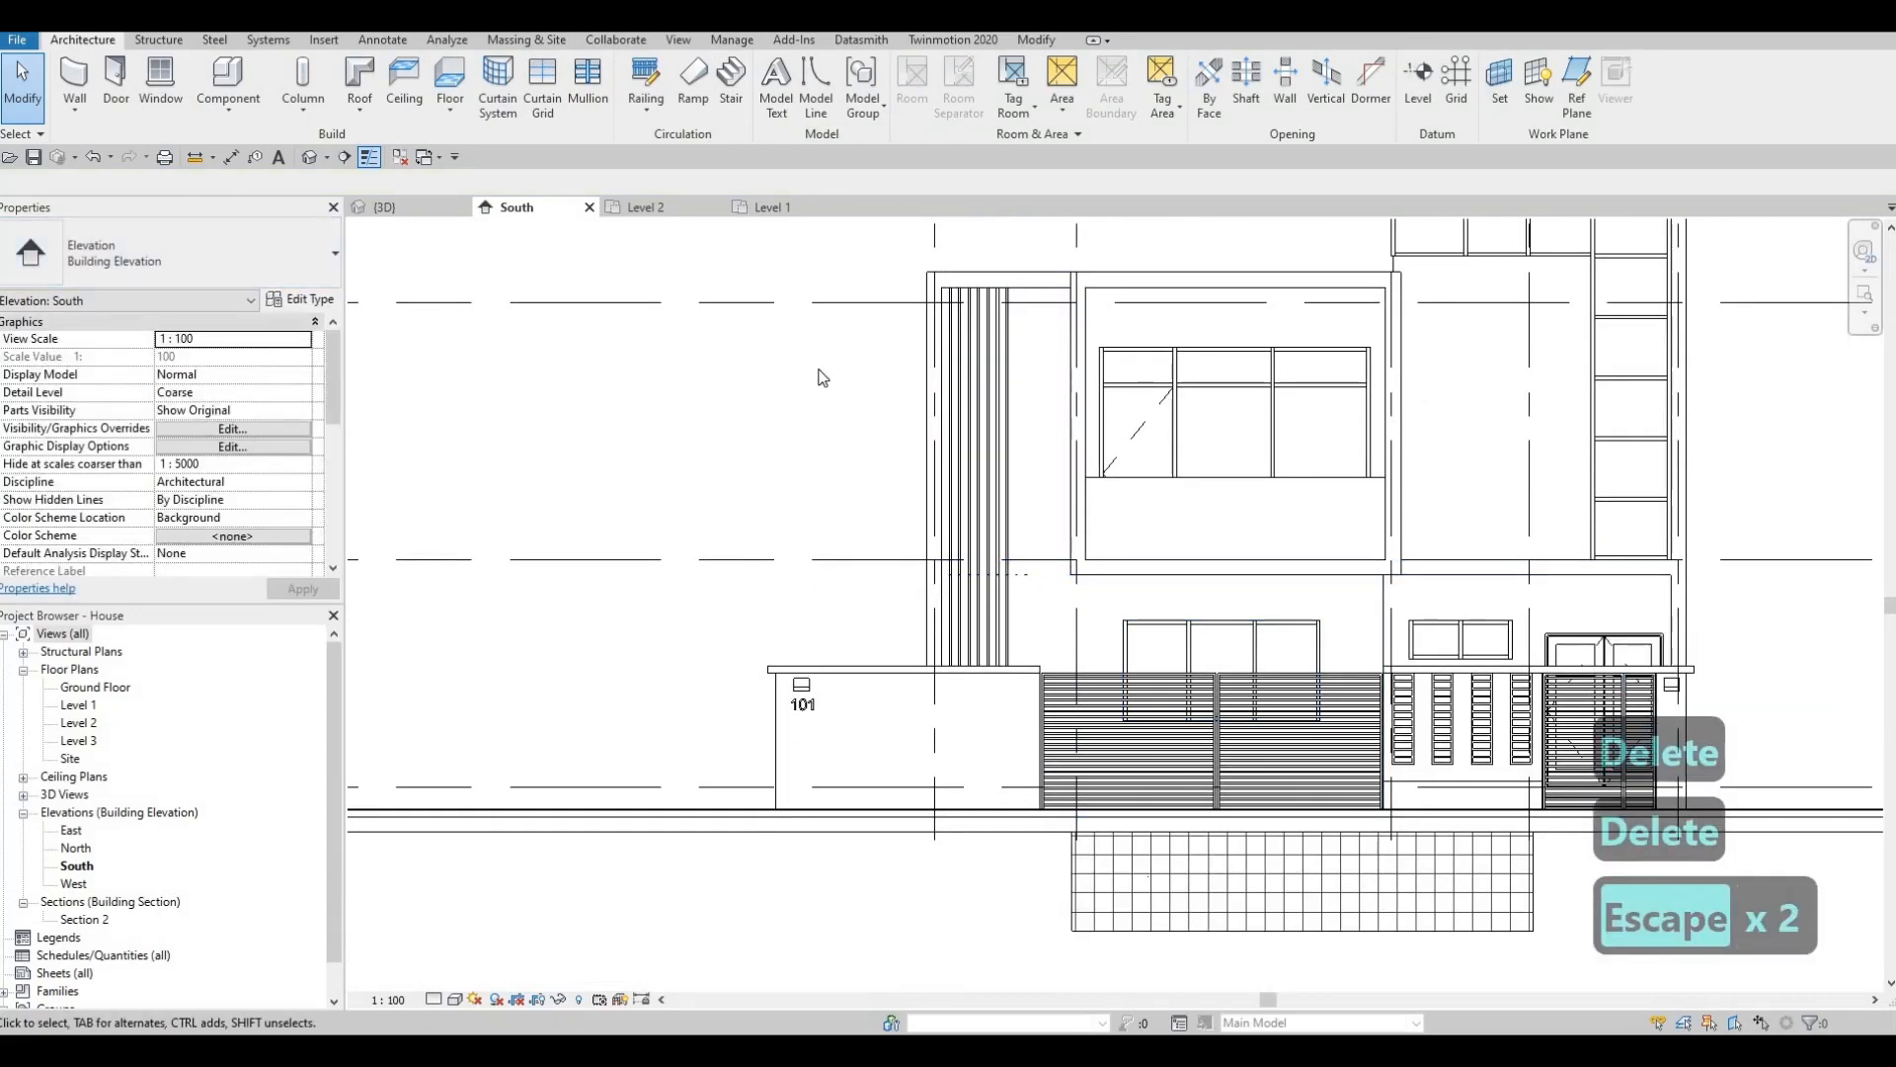
# Inspect the sweeps in the 3D view, try flipping the one closest to grid 2, and undo the flip.
pyautogui.click(386, 207)
pyautogui.keyDown('shift'); pyautogui.moveTo(962, 644); pyautogui.dragTo(933, 773, button='middle'); pyautogui.keyUp('shift')
pyautogui.scroll(5, 941, 762)
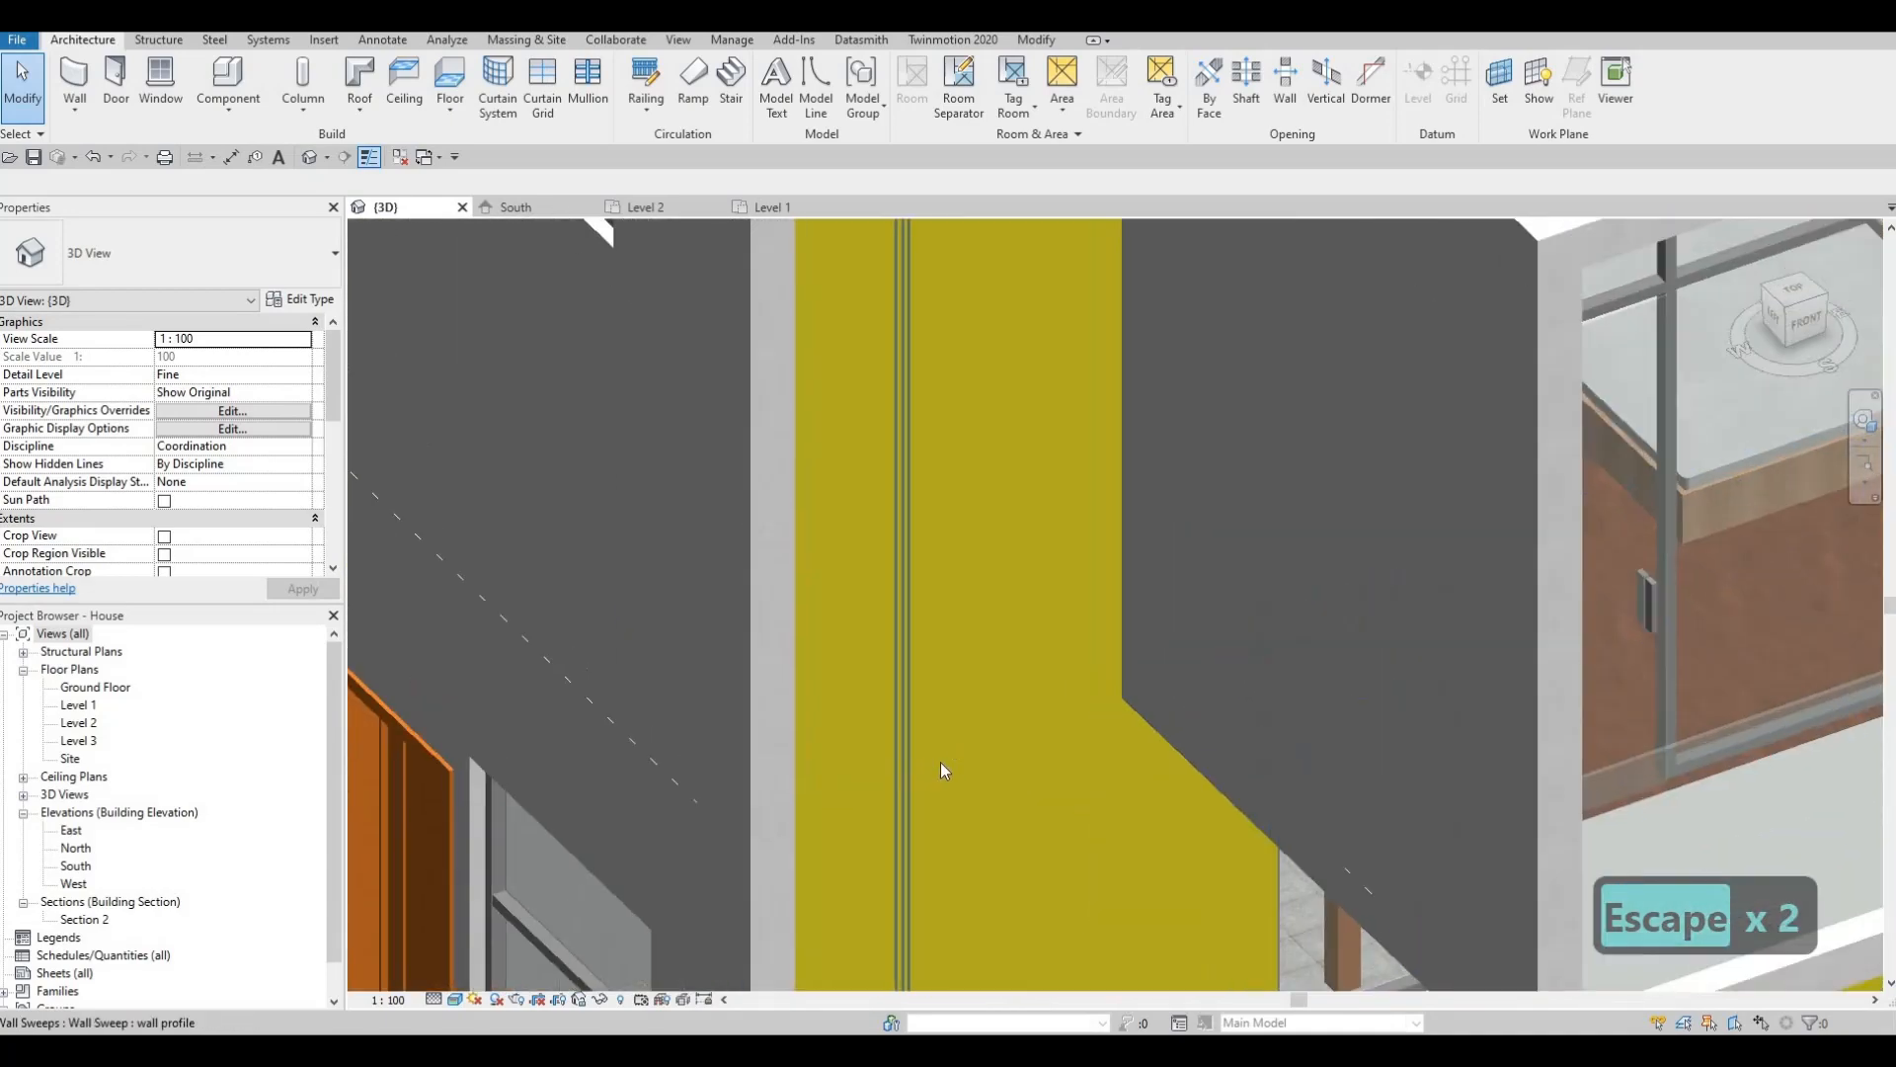
pyautogui.click(941, 762)
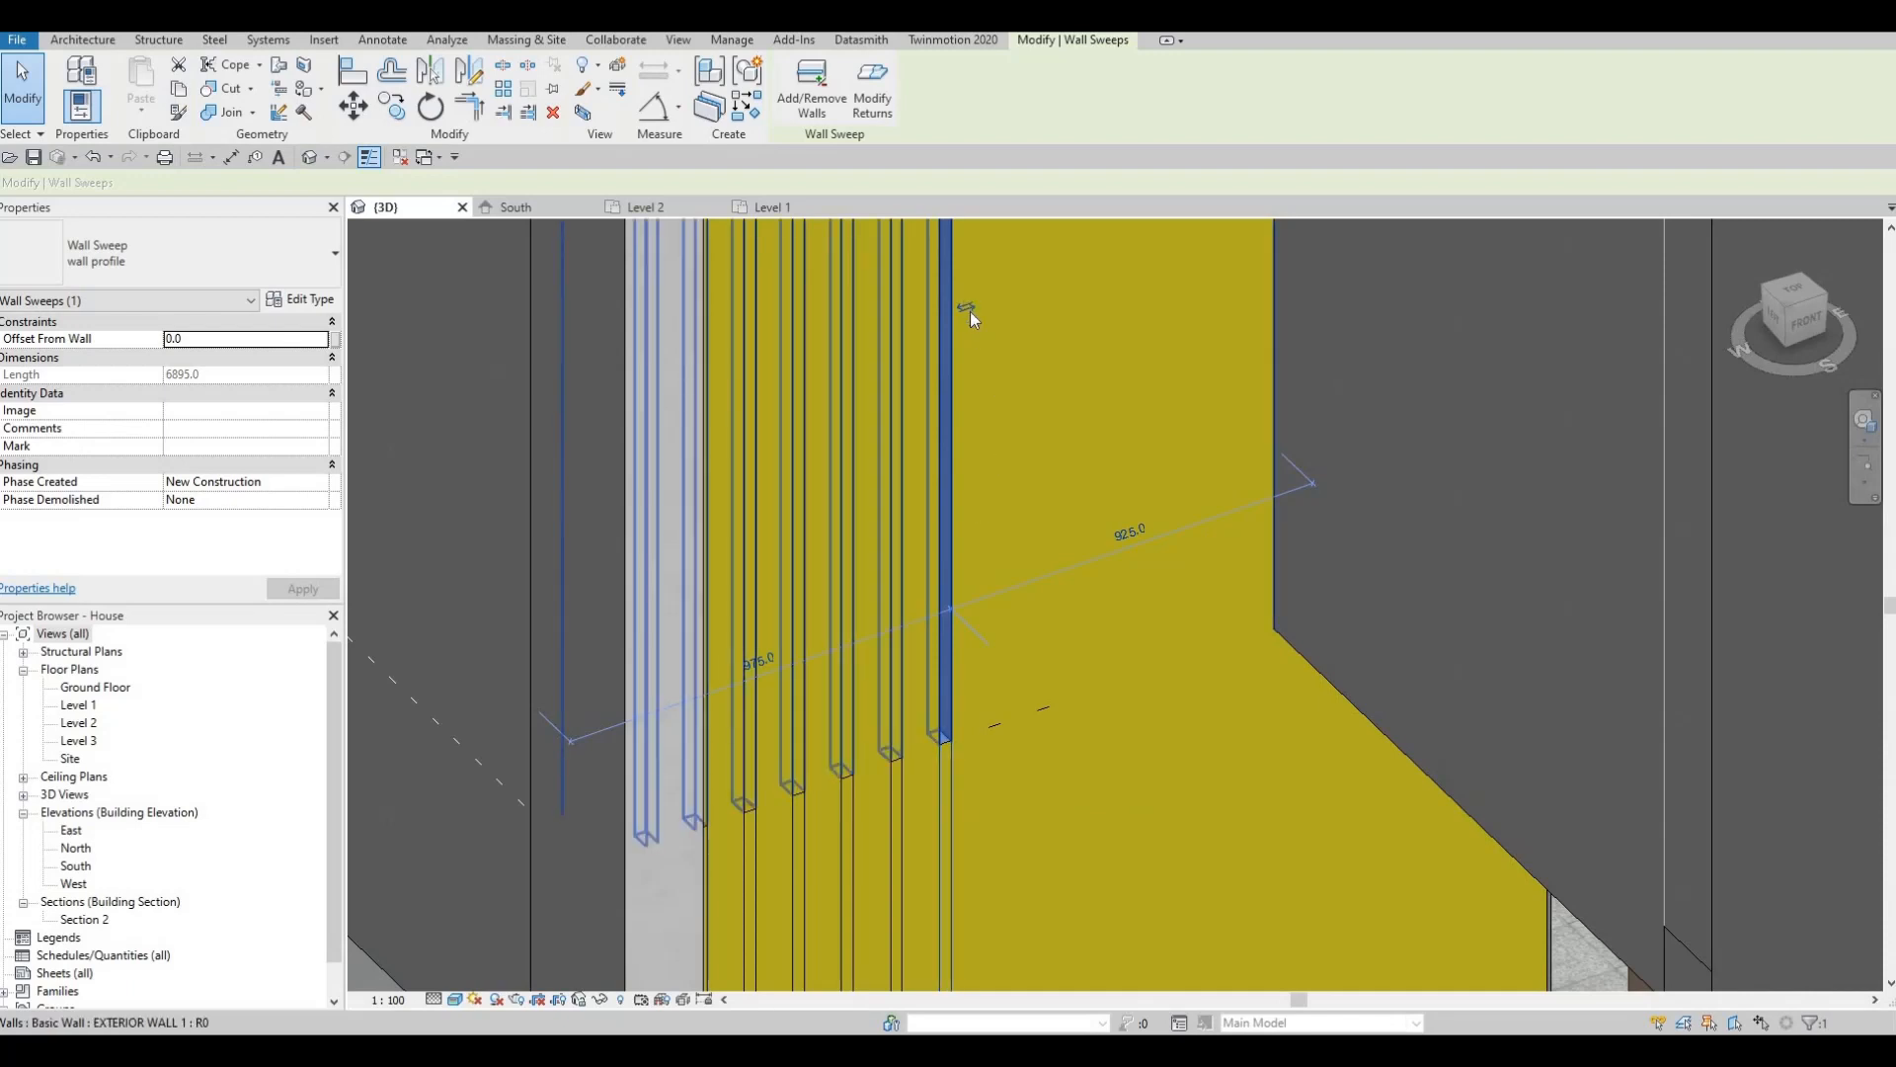
pyautogui.moveTo(970, 311); pyautogui.dragTo(980, 387)
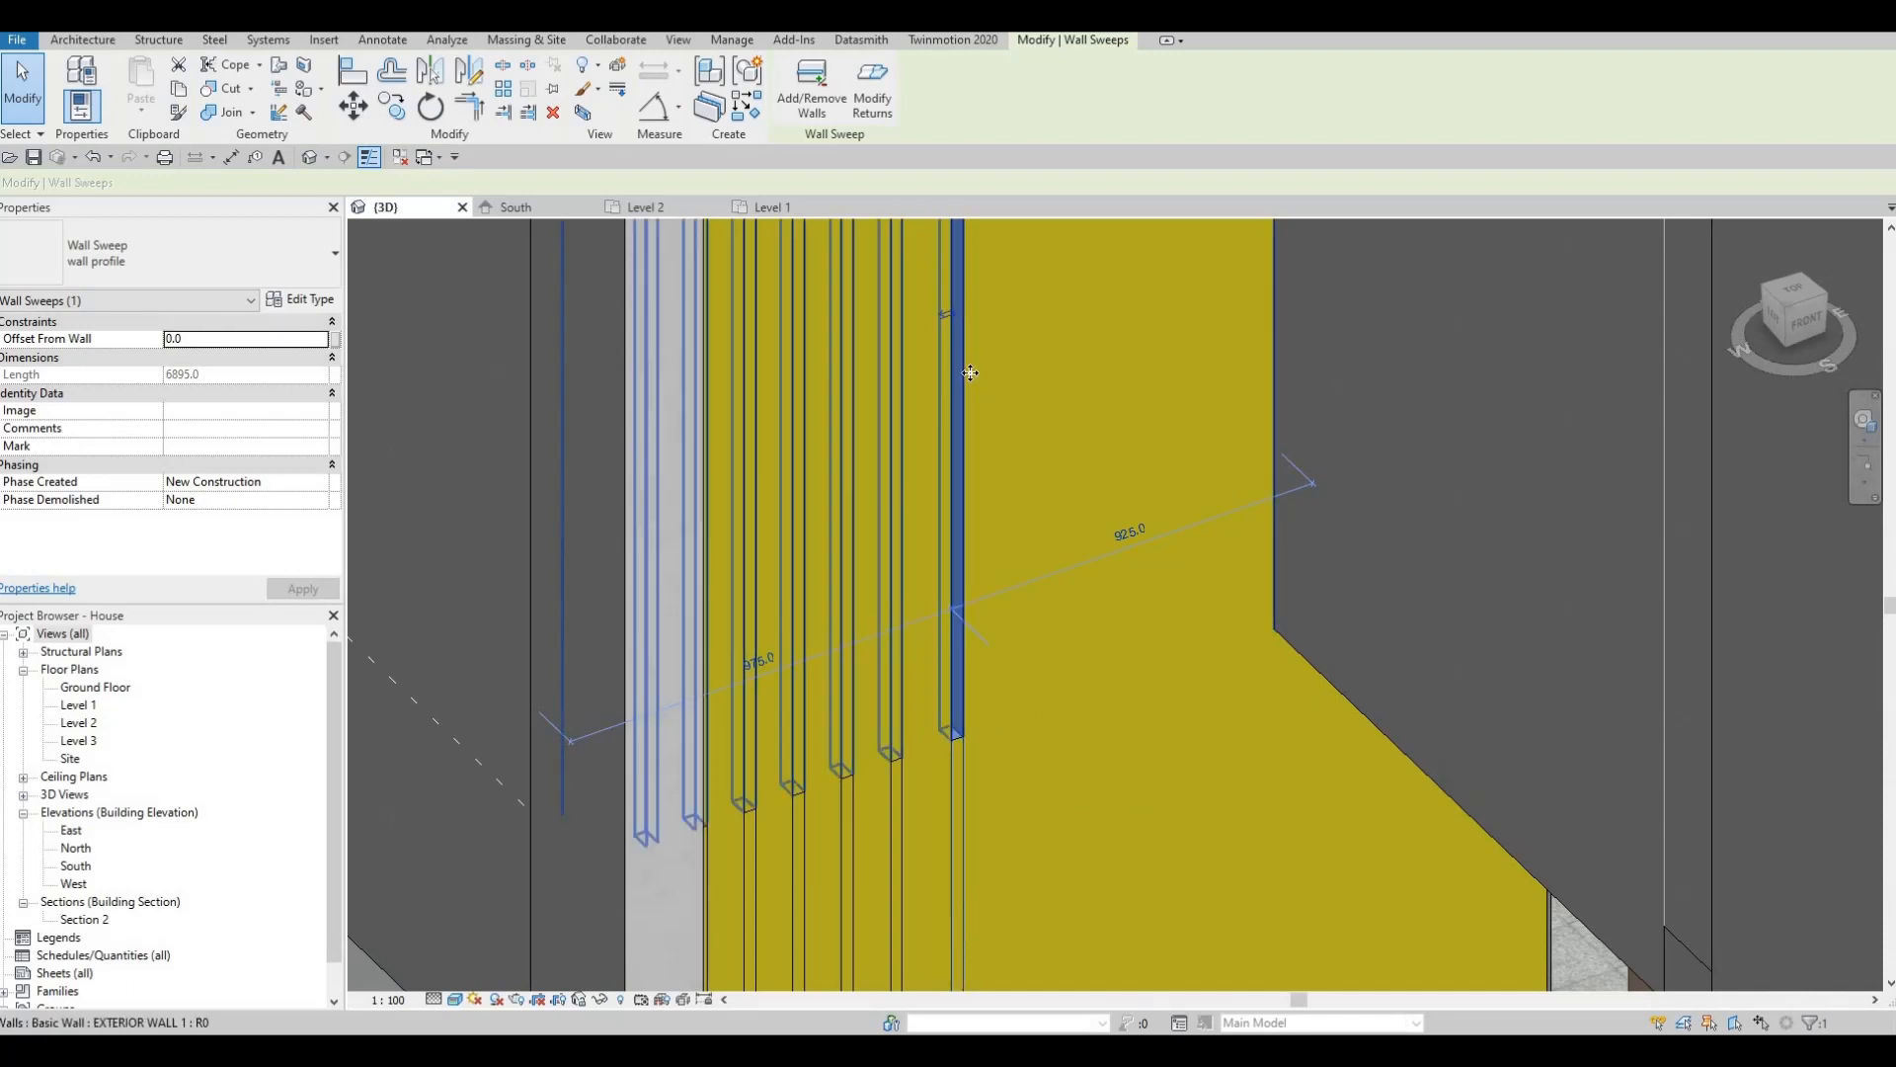
pyautogui.hotkey('ctrl', 'z')
pyautogui.hotkey('ctrl', 'z')
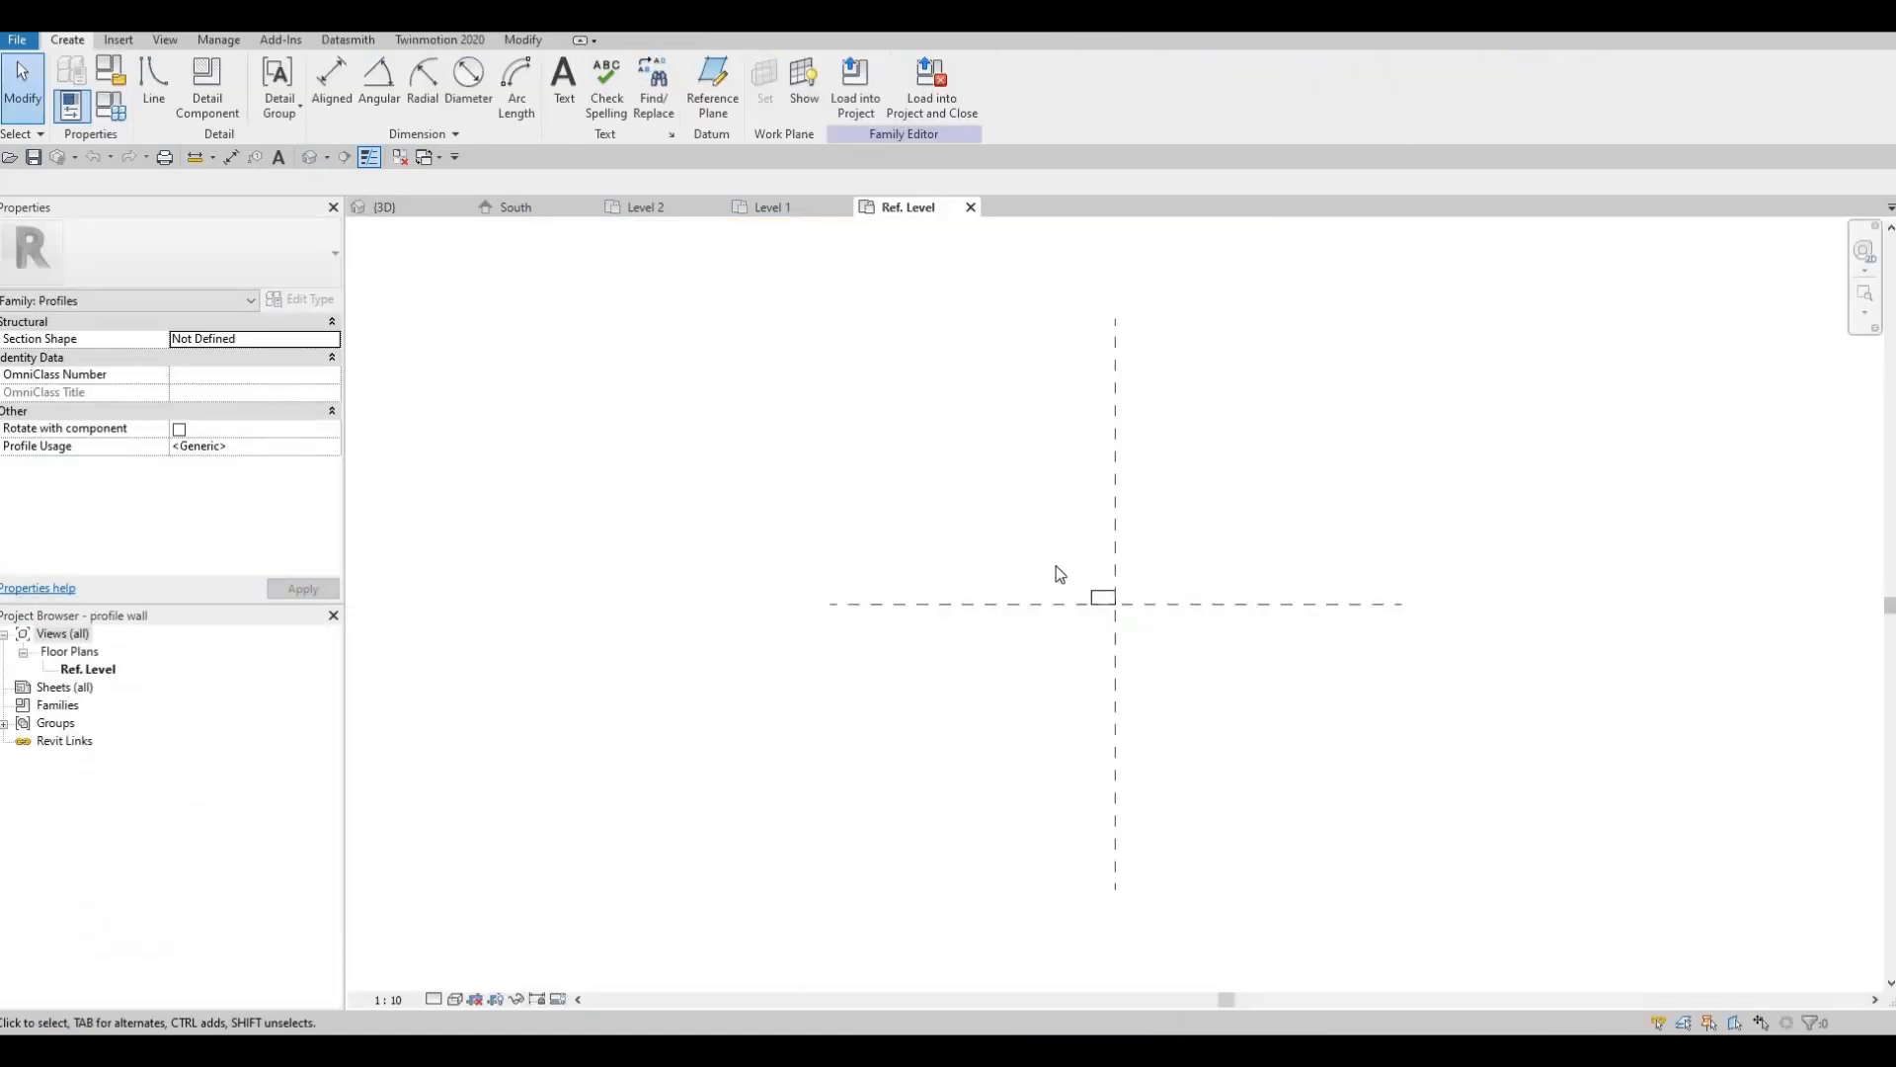
# In the profile wall family, move the whole profile rectangle directly below the horizontal reference plane.
pyautogui.moveTo(1008, 543); pyautogui.dragTo(1114, 632)
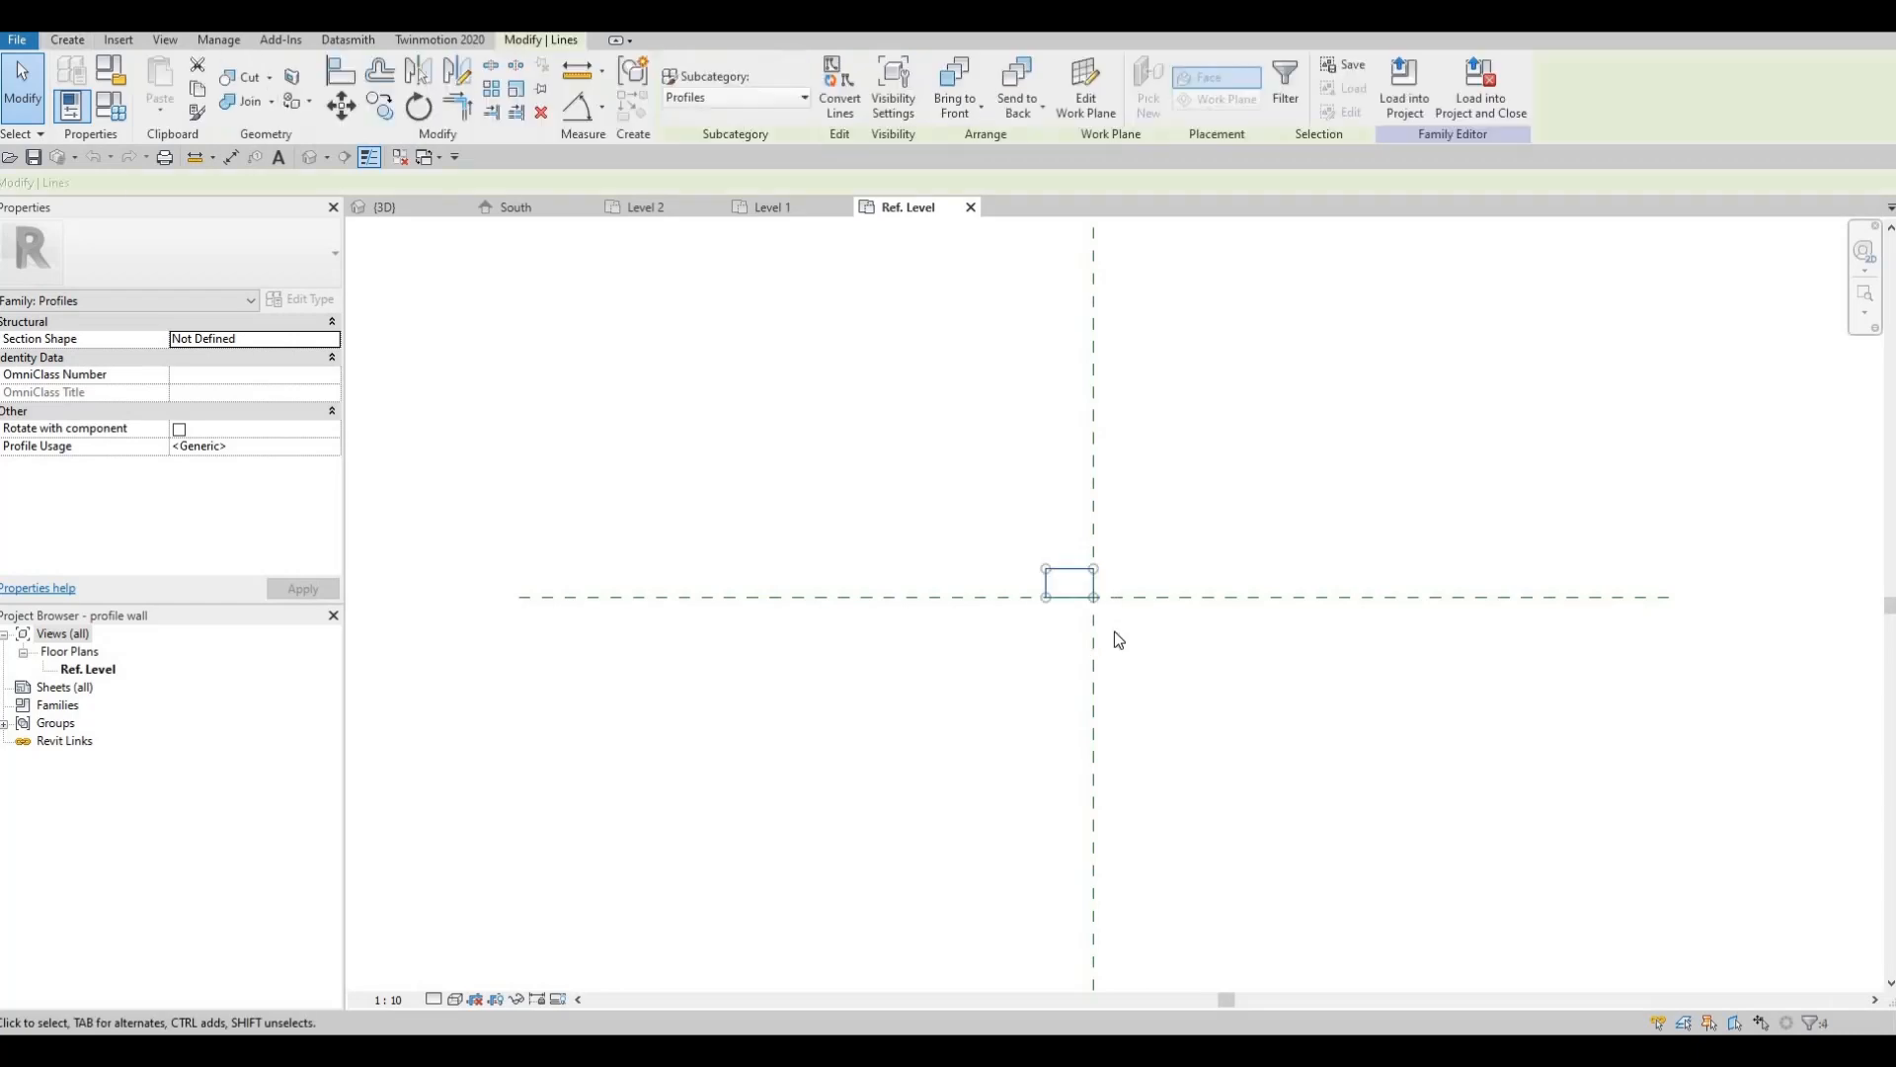
pyautogui.press('m')
pyautogui.press('v')
pyautogui.scroll(2, 1088, 573)
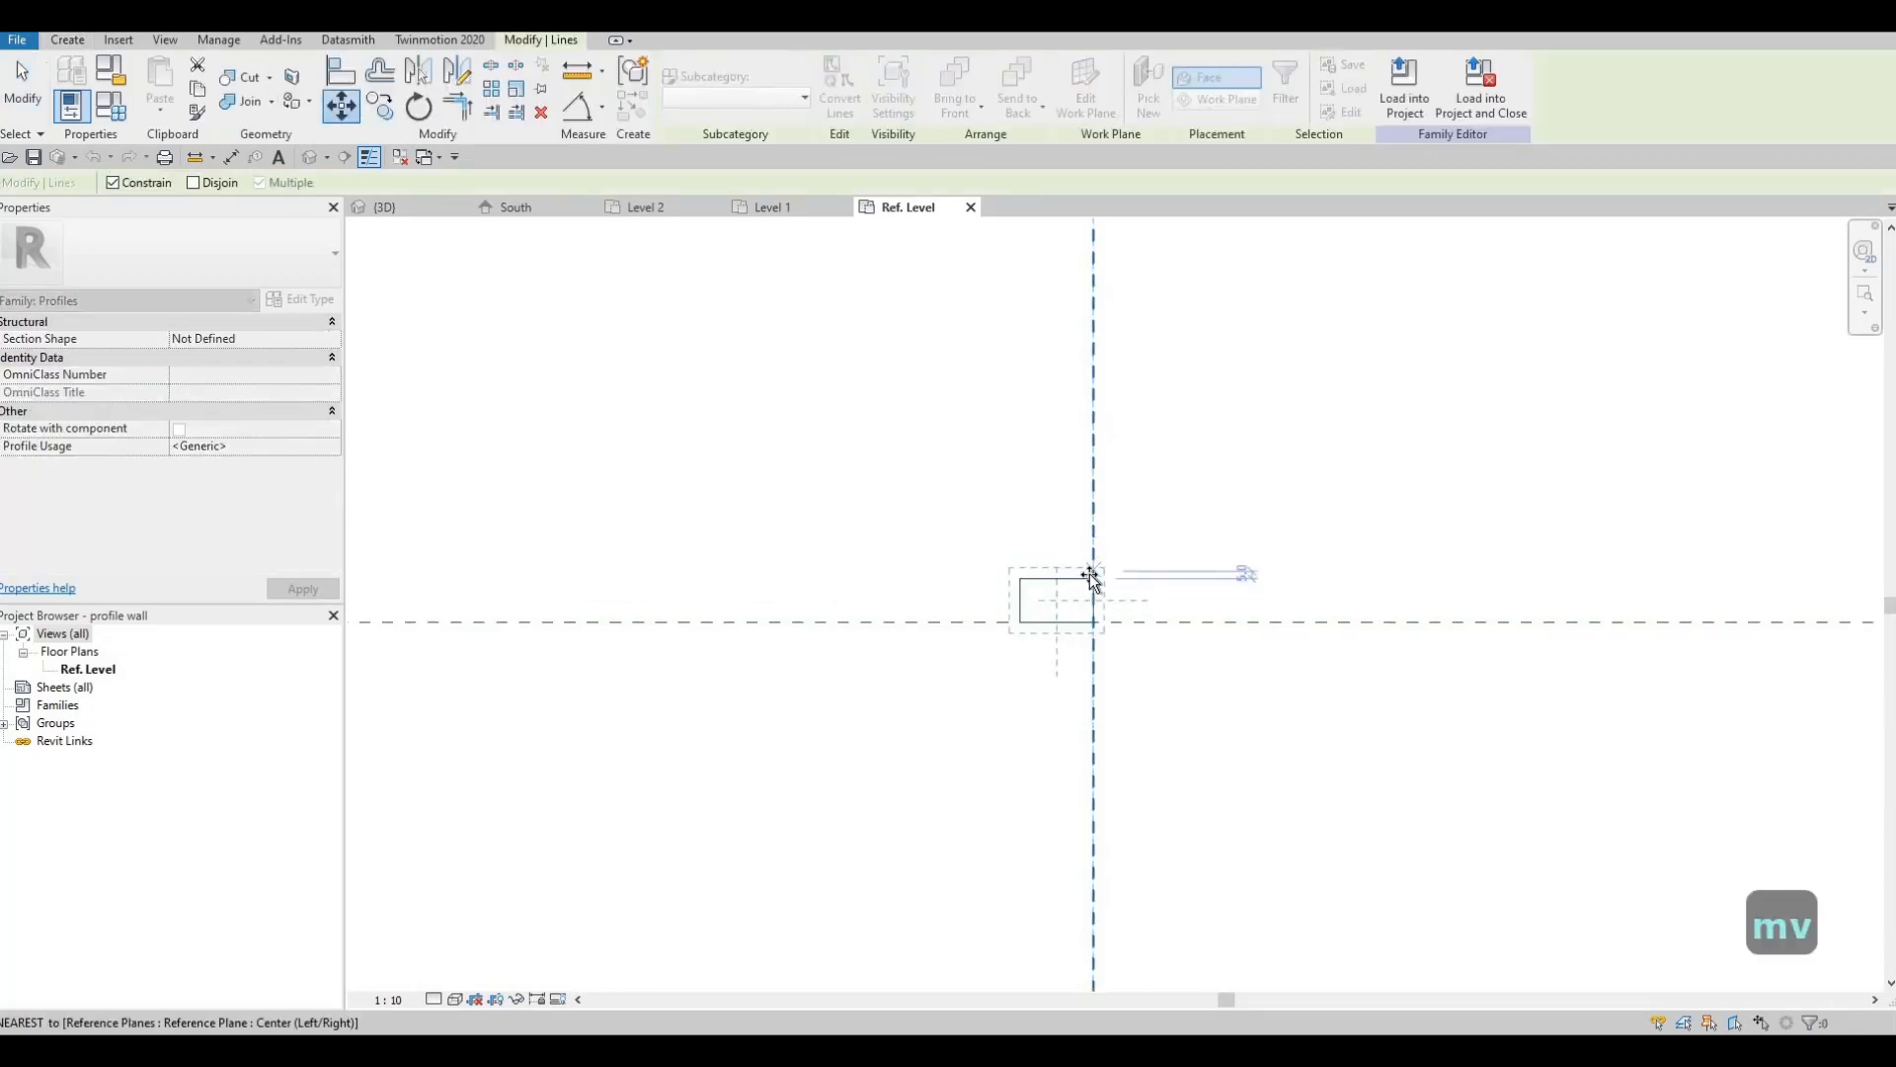
pyautogui.click(1088, 614)
pyautogui.press('Escape')
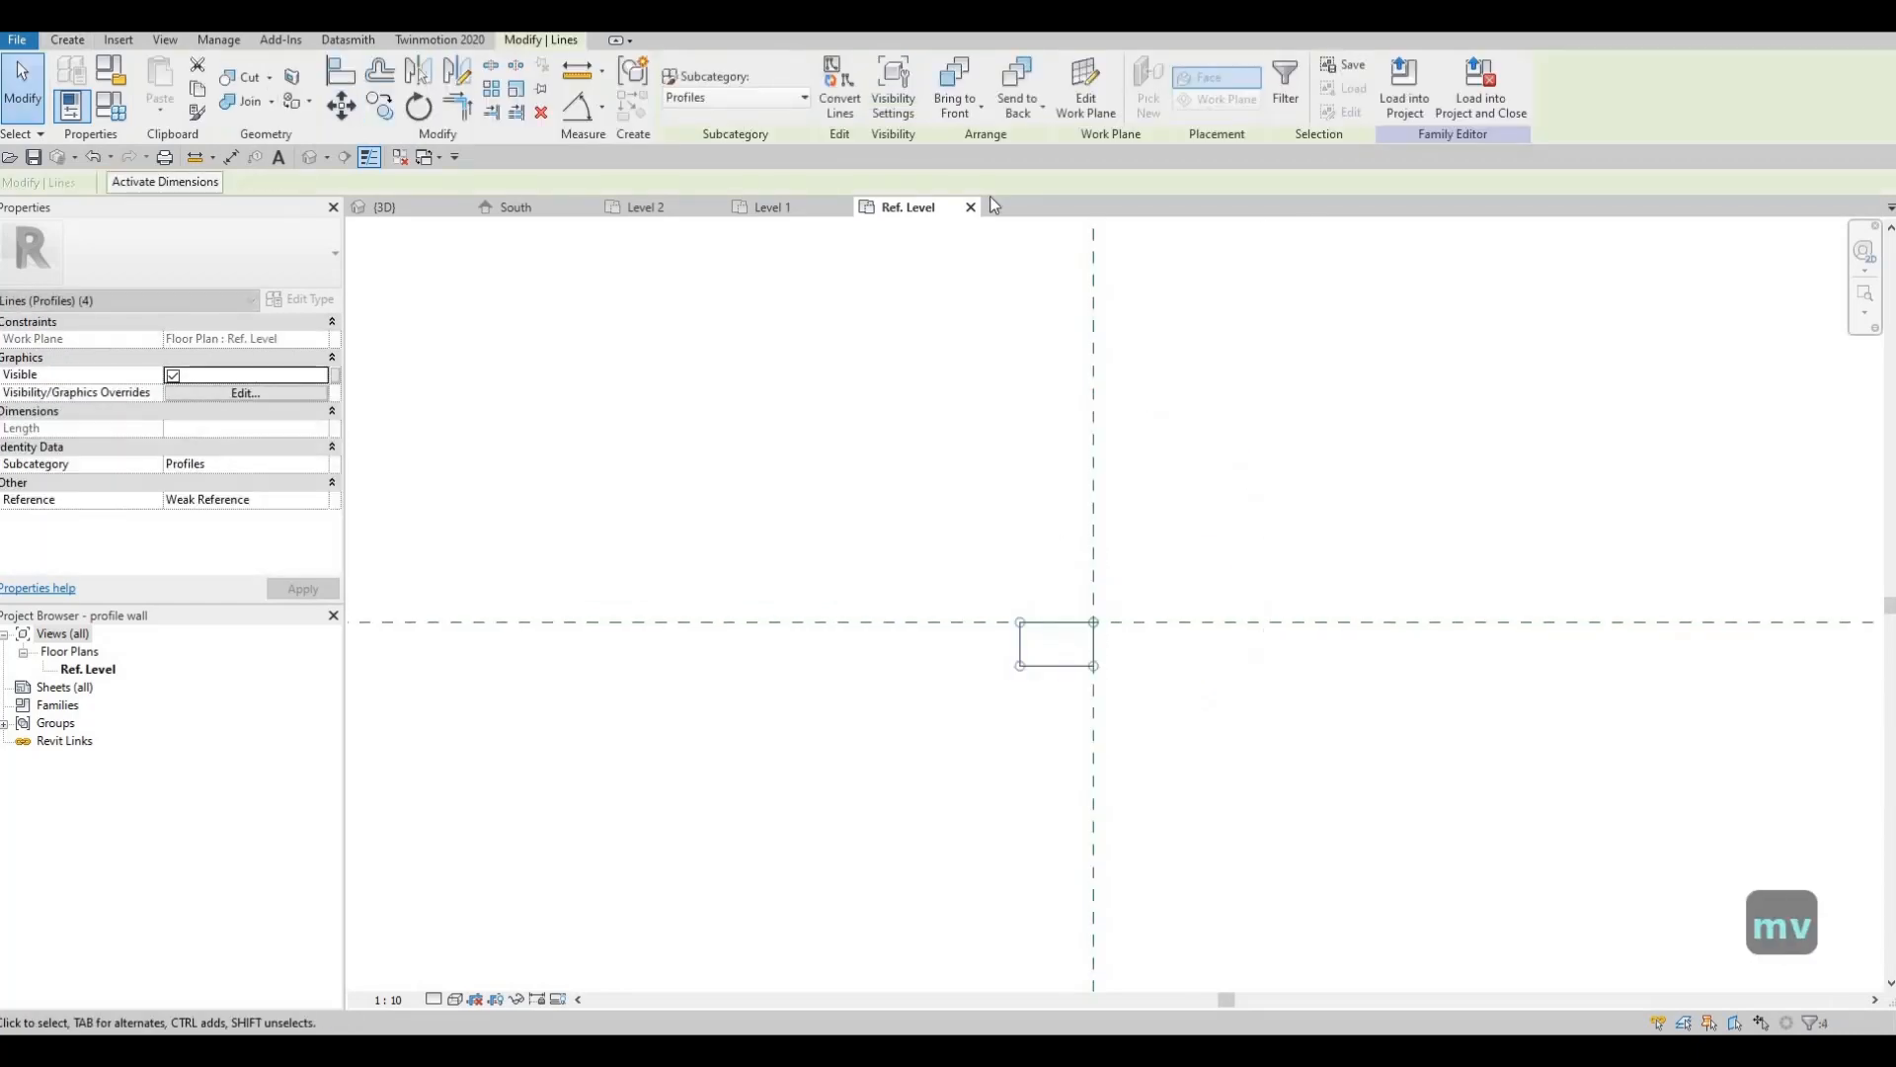
pyautogui.press('Escape')
# Save and load the profile wall family into the project, overwriting the existing version, and check the sweeps in the Level 1 plan.
pyautogui.click(764, 97)
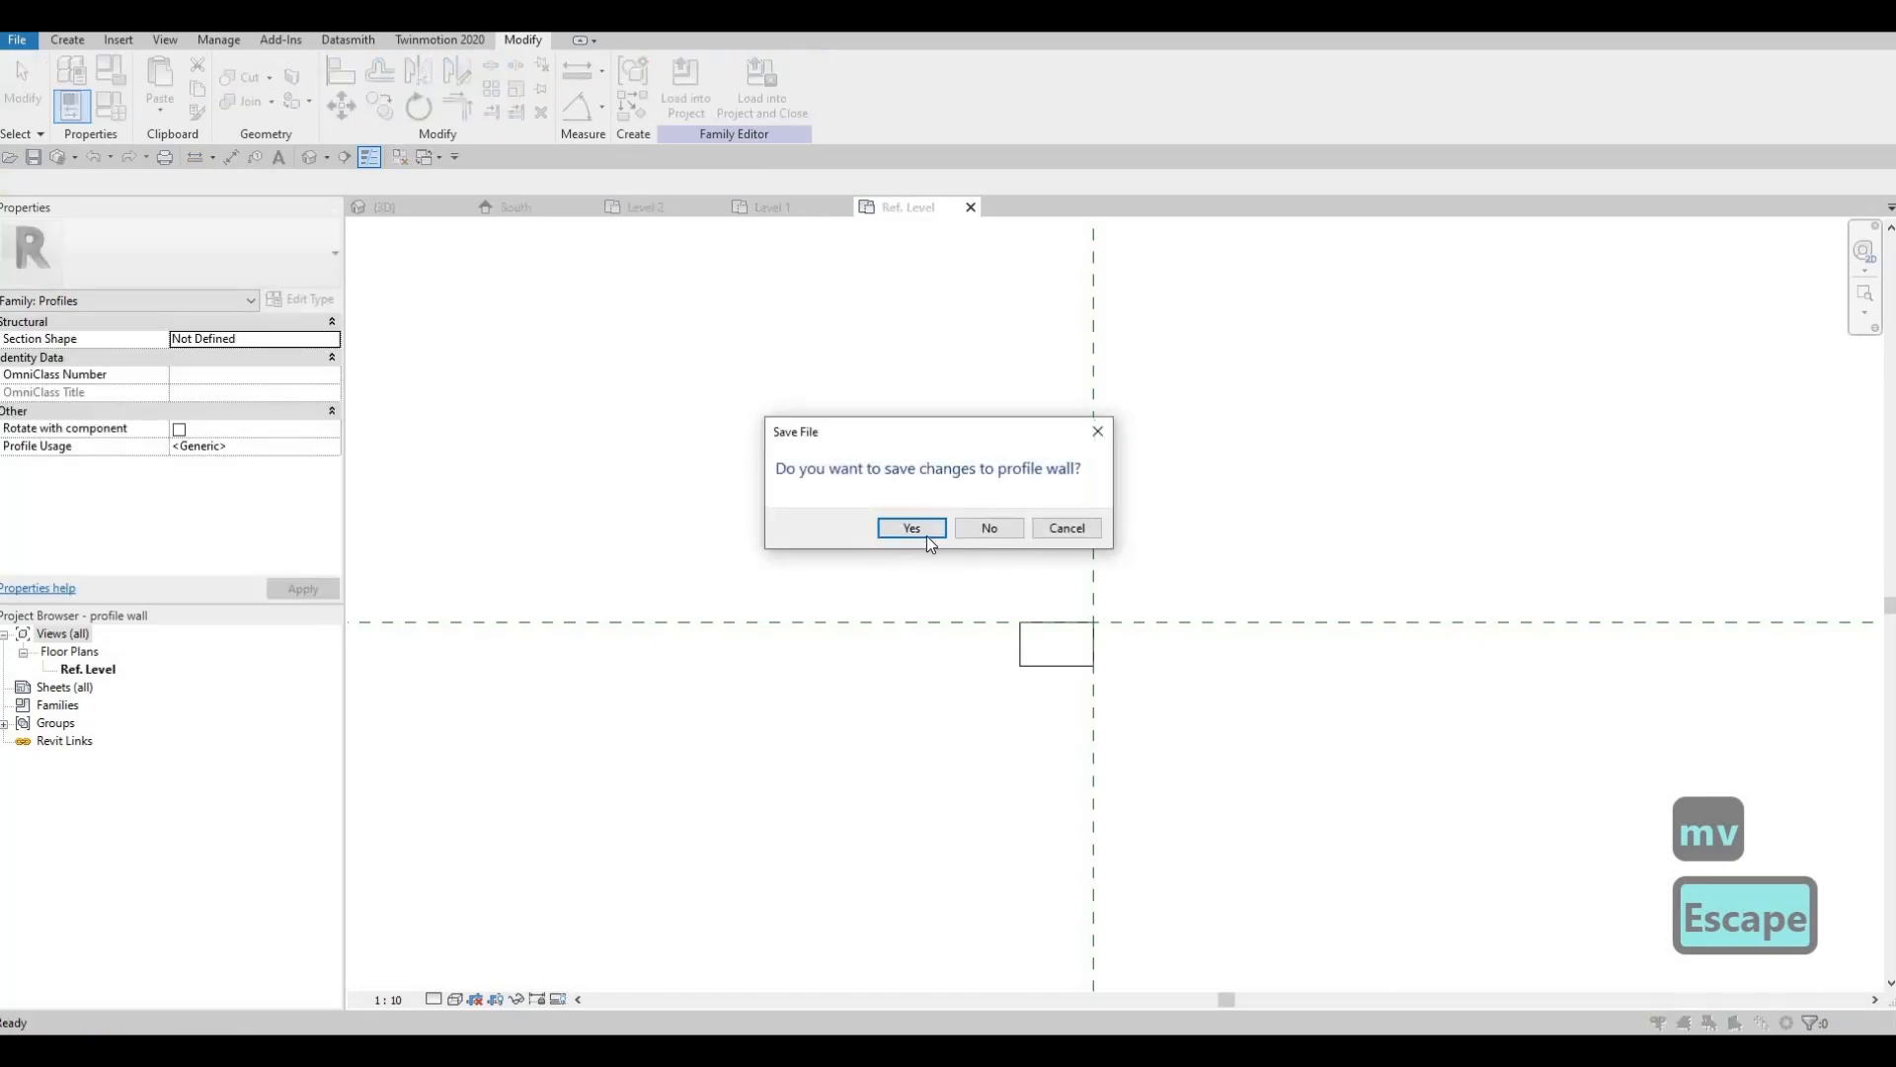
pyautogui.click(926, 535)
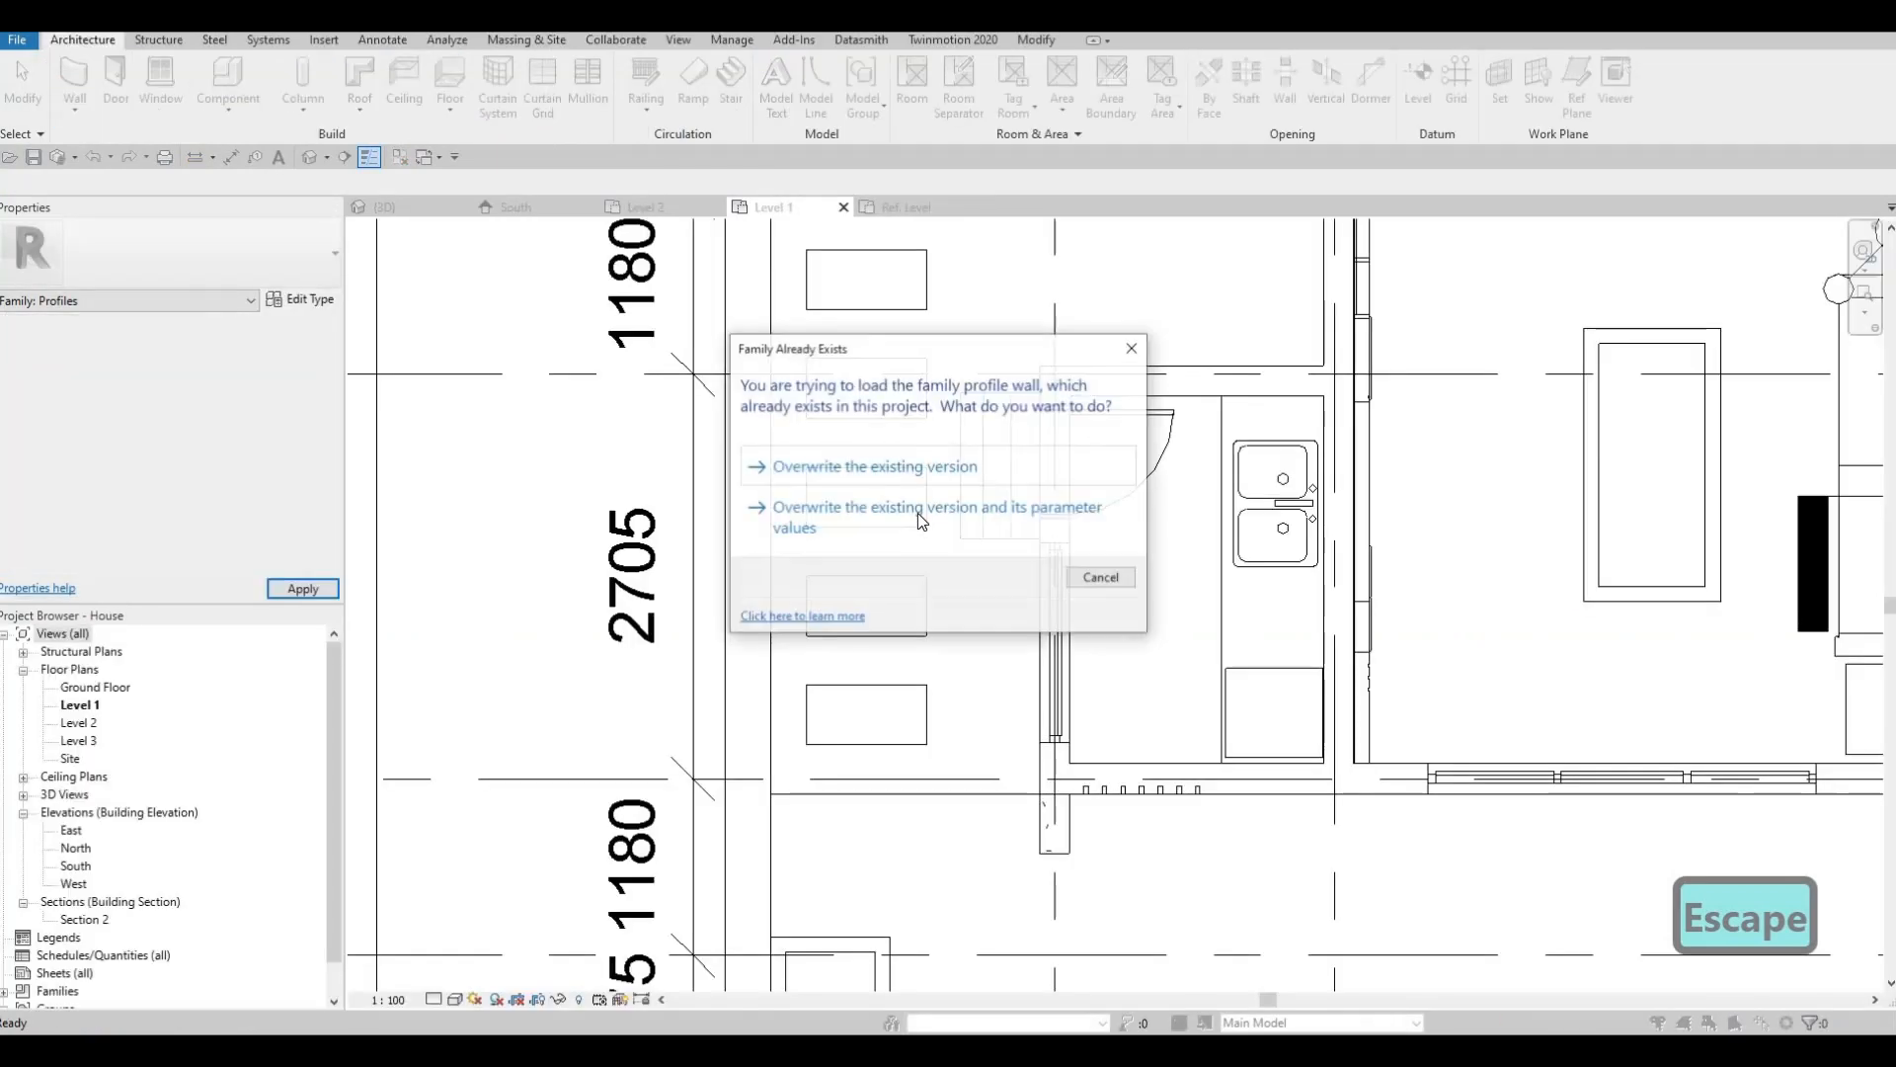
pyautogui.click(812, 472)
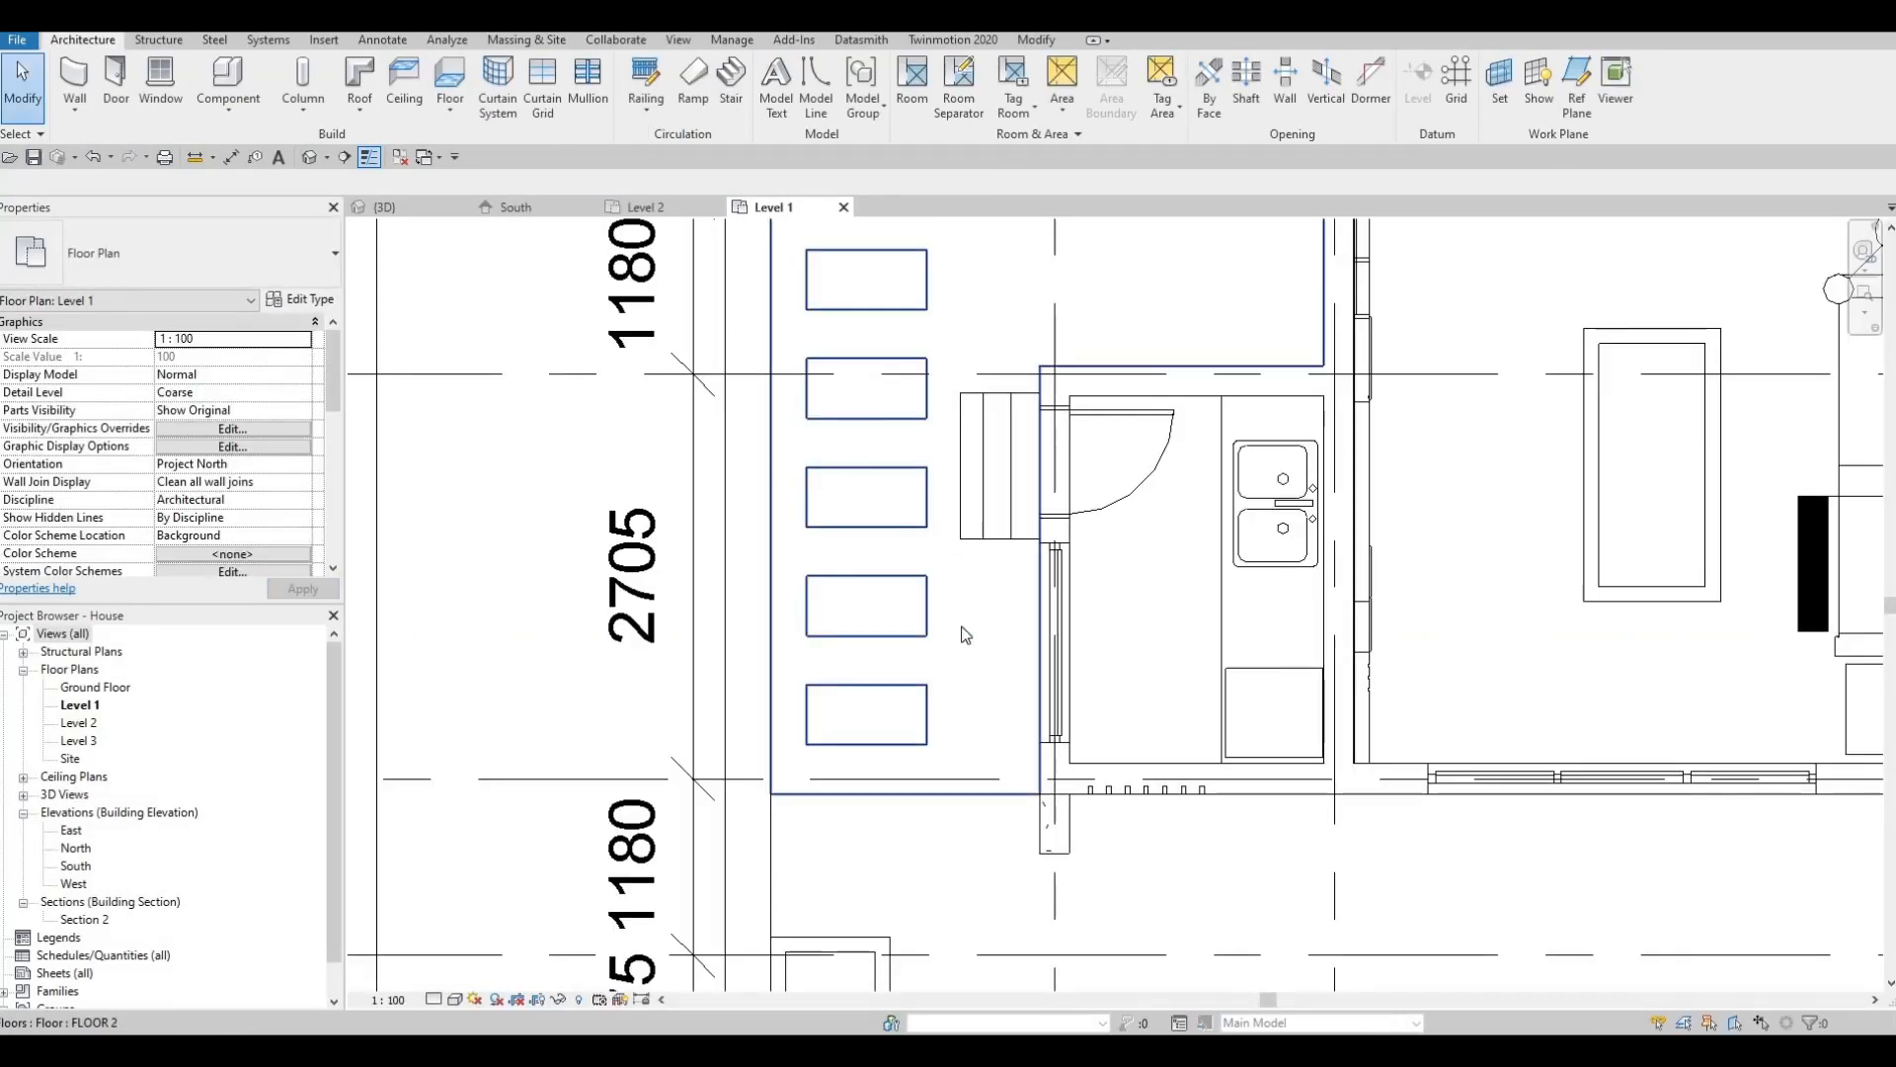
pyautogui.scroll(4, 1197, 795)
pyautogui.click(1210, 777)
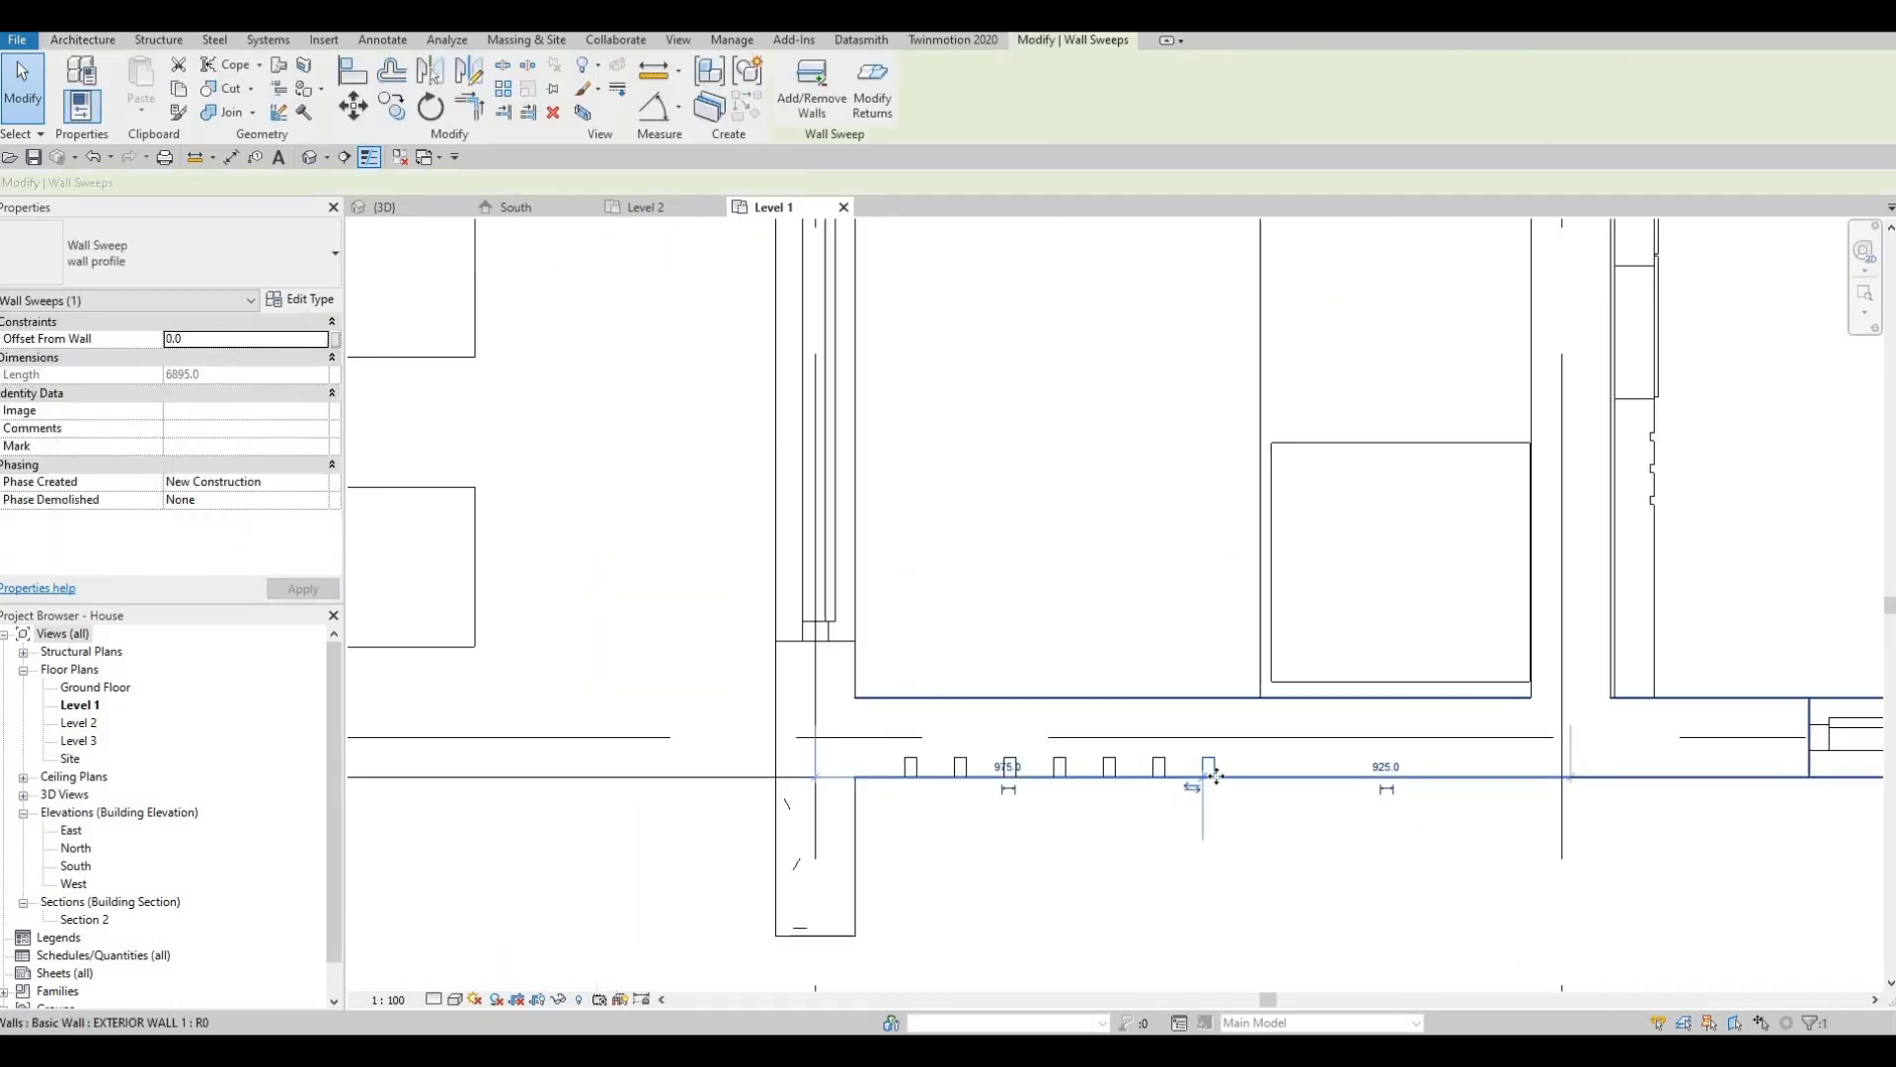
pyautogui.scroll(2, 1215, 771)
pyautogui.press('Escape')
pyautogui.press('Escape')
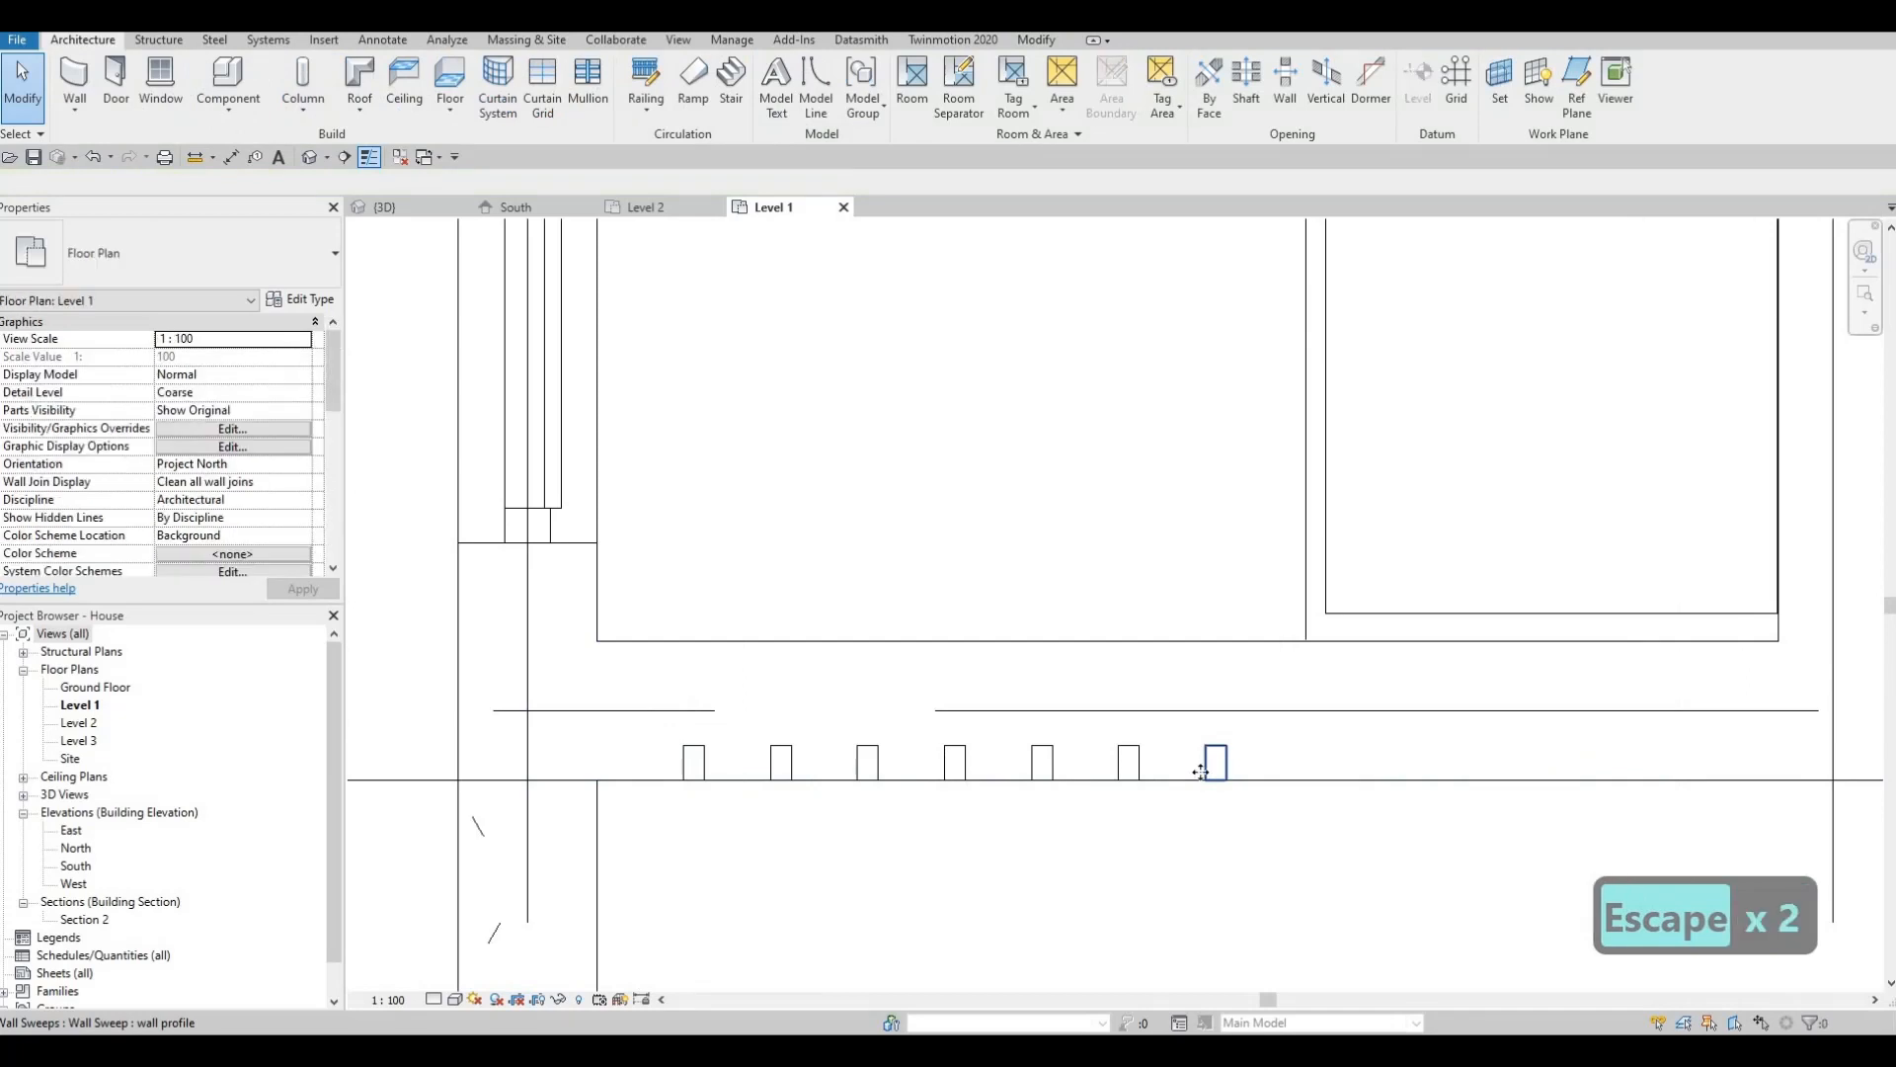
# Move the profile rectangle in the profile wall family to the opposite side of the vertical reference plane, centered on the horizontal one.
pyautogui.click(1213, 767)
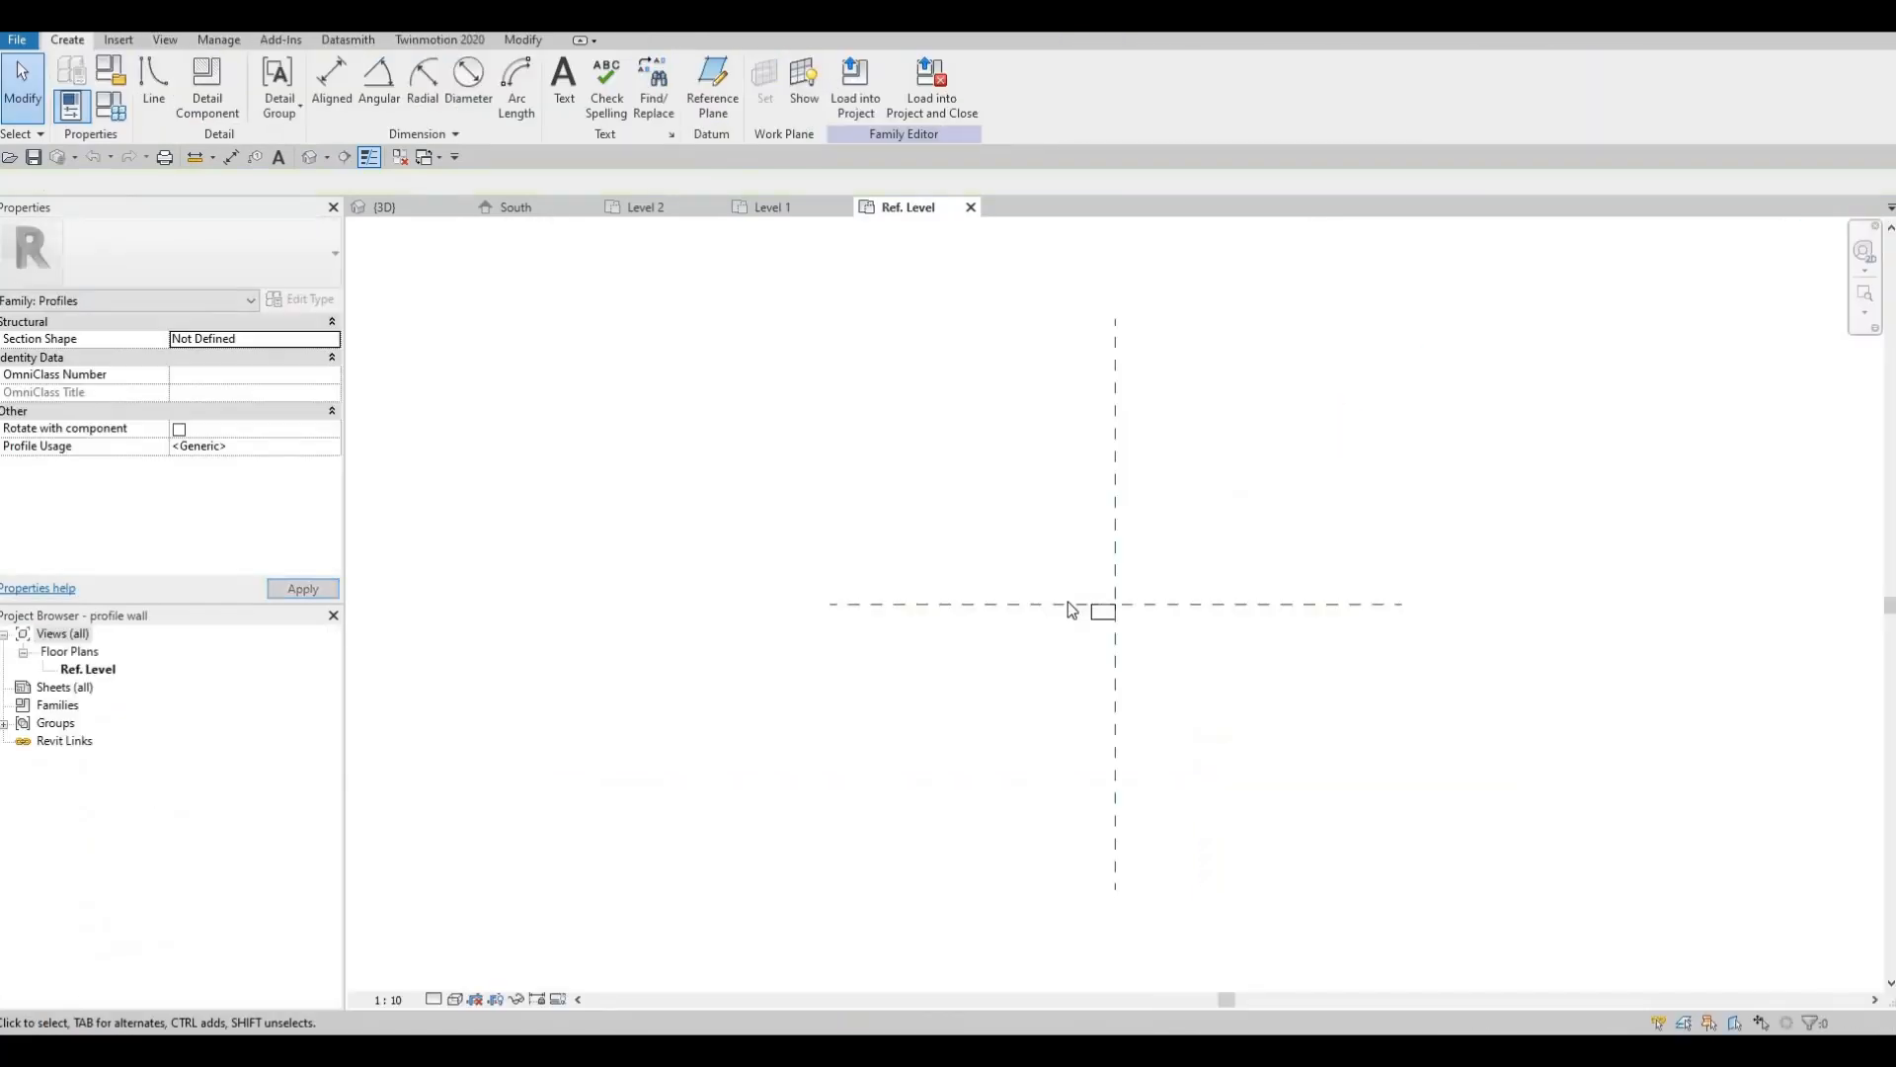
pyautogui.scroll(1, 1207, 700)
pyautogui.moveTo(1206, 700); pyautogui.dragTo(1050, 602)
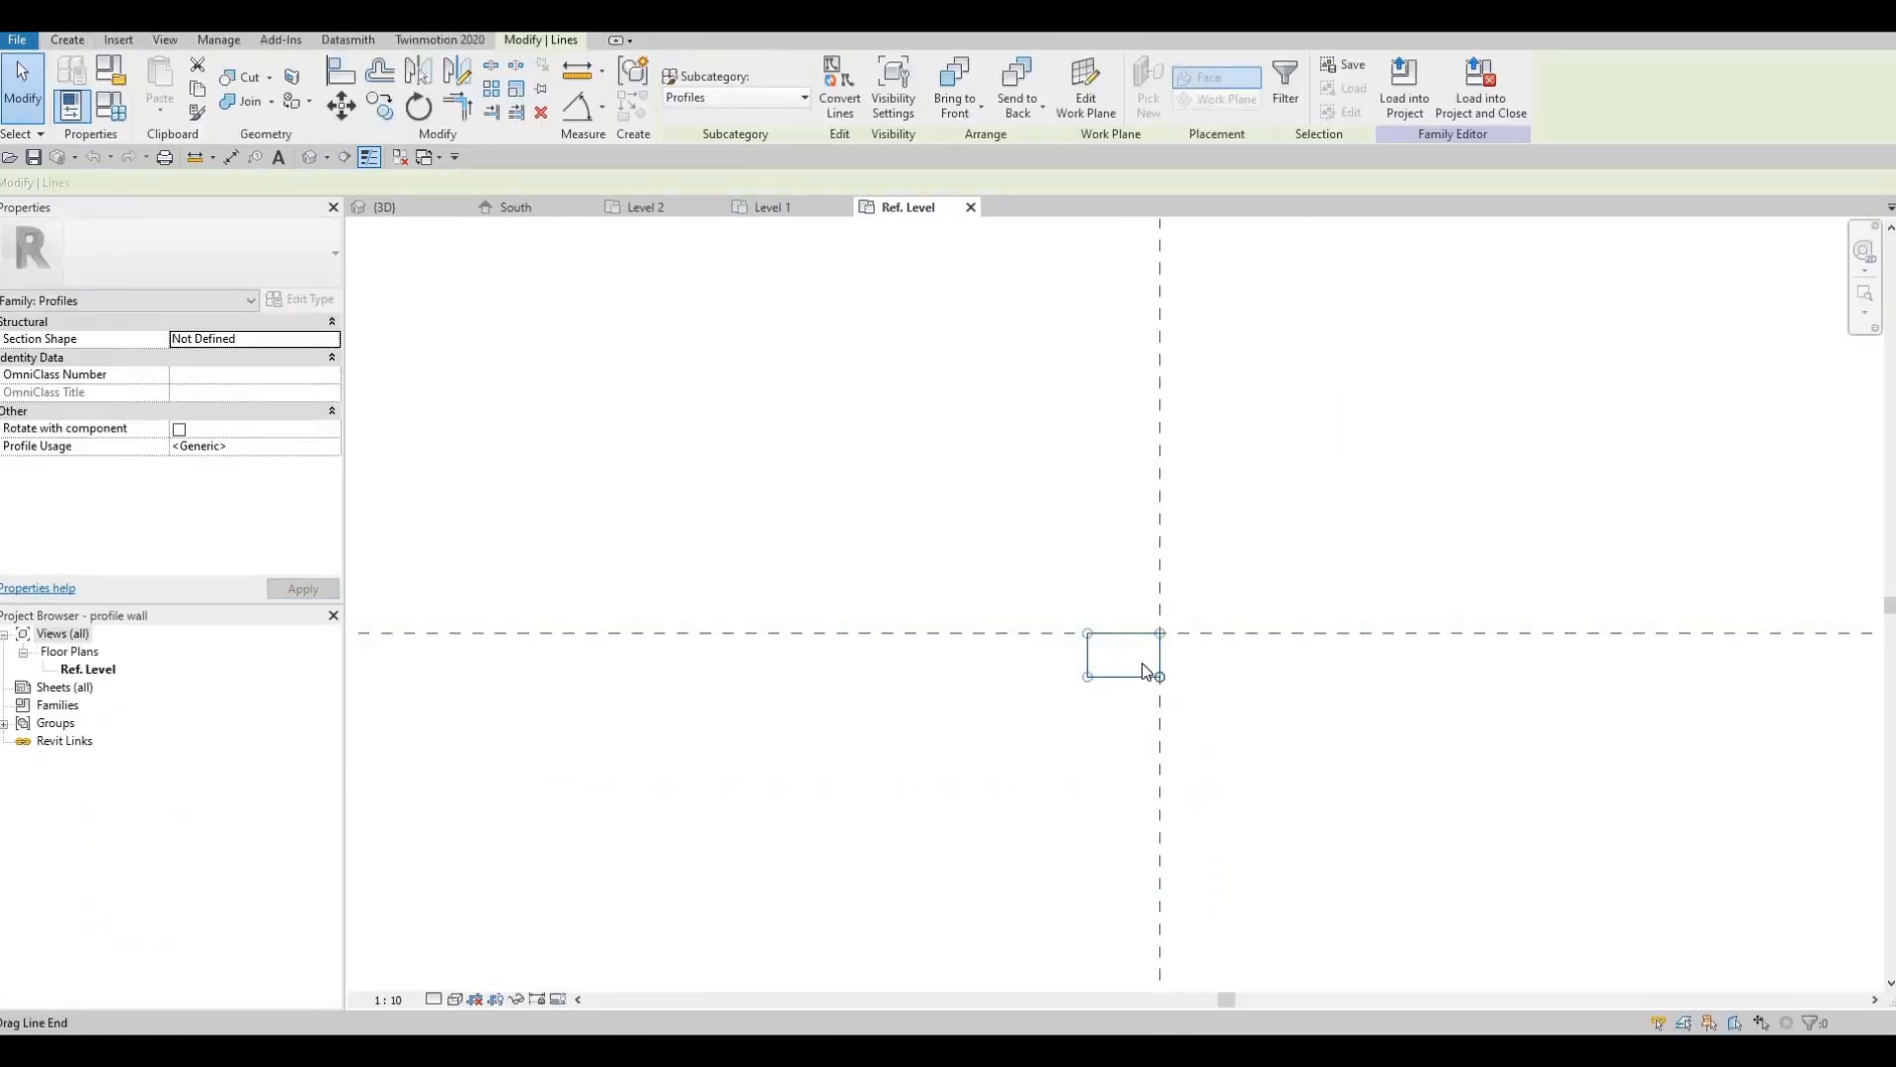
pyautogui.press('m')
pyautogui.press('v')
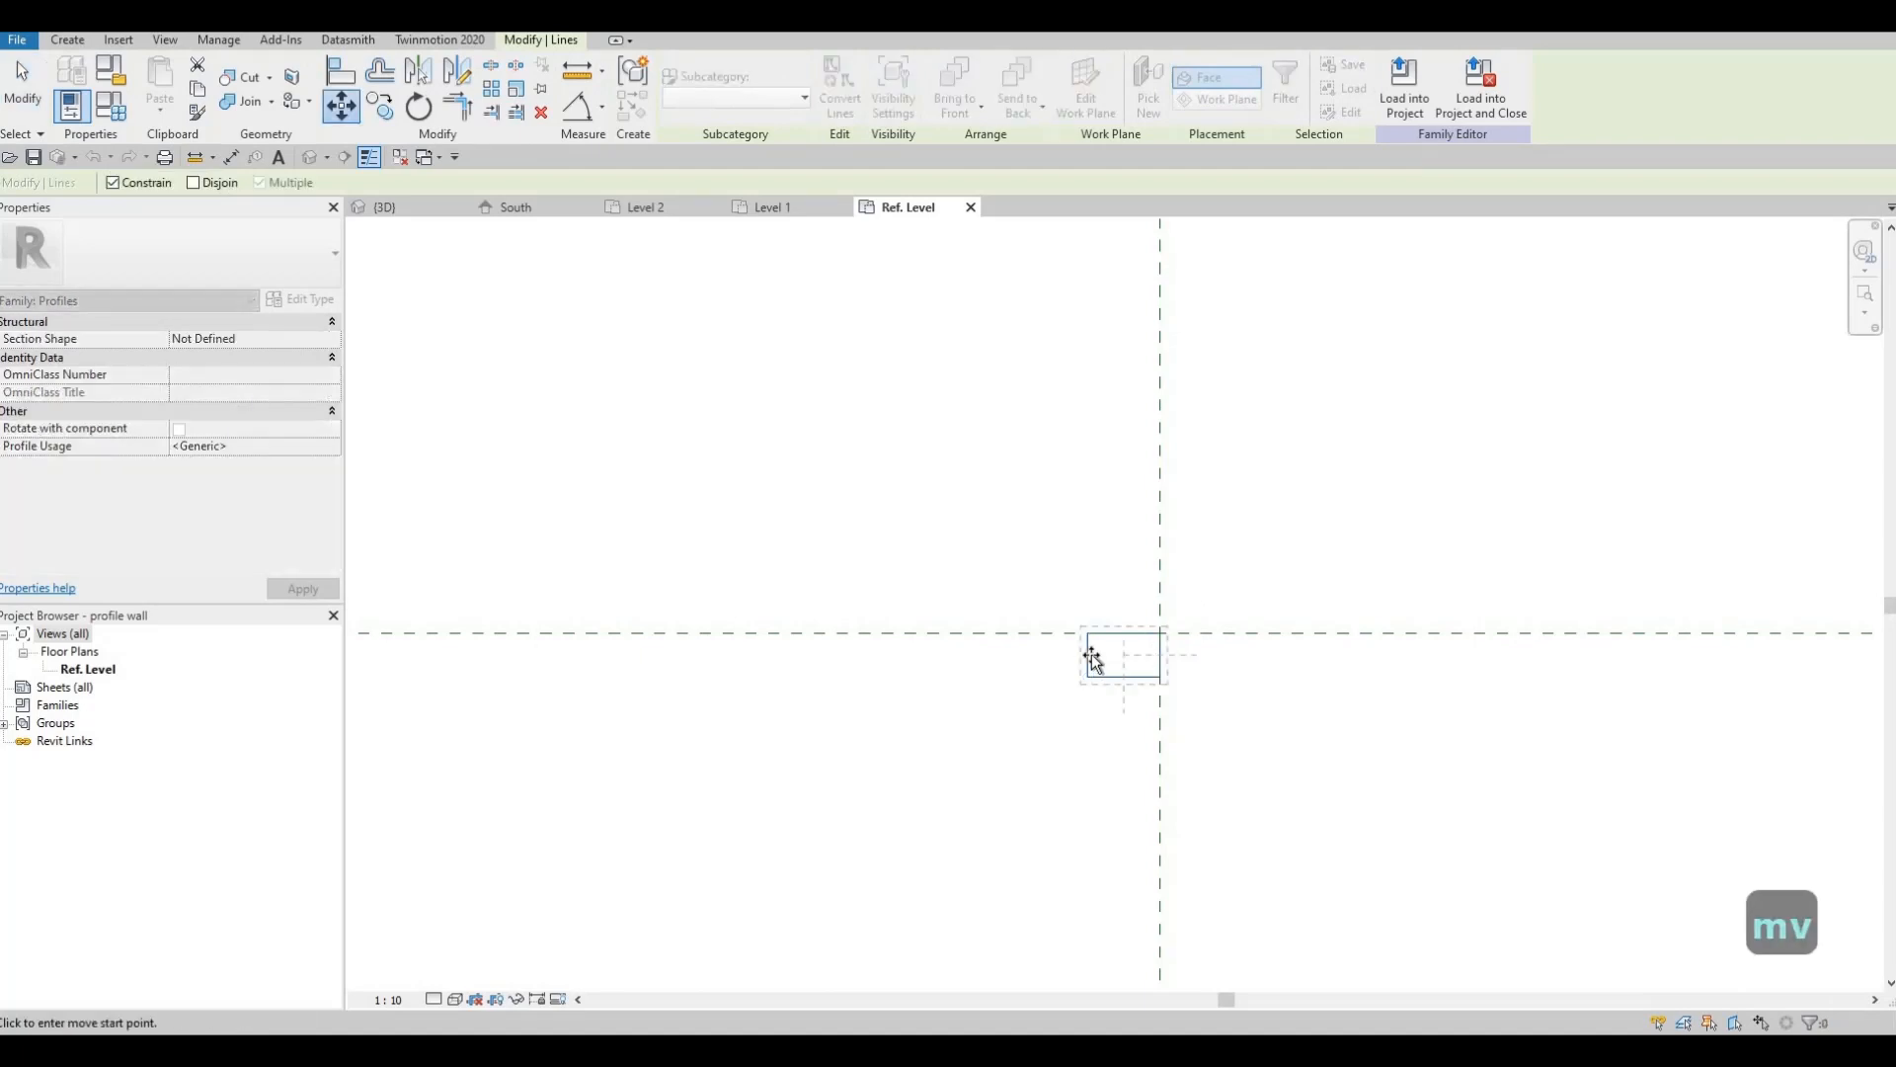
pyautogui.click(1186, 654)
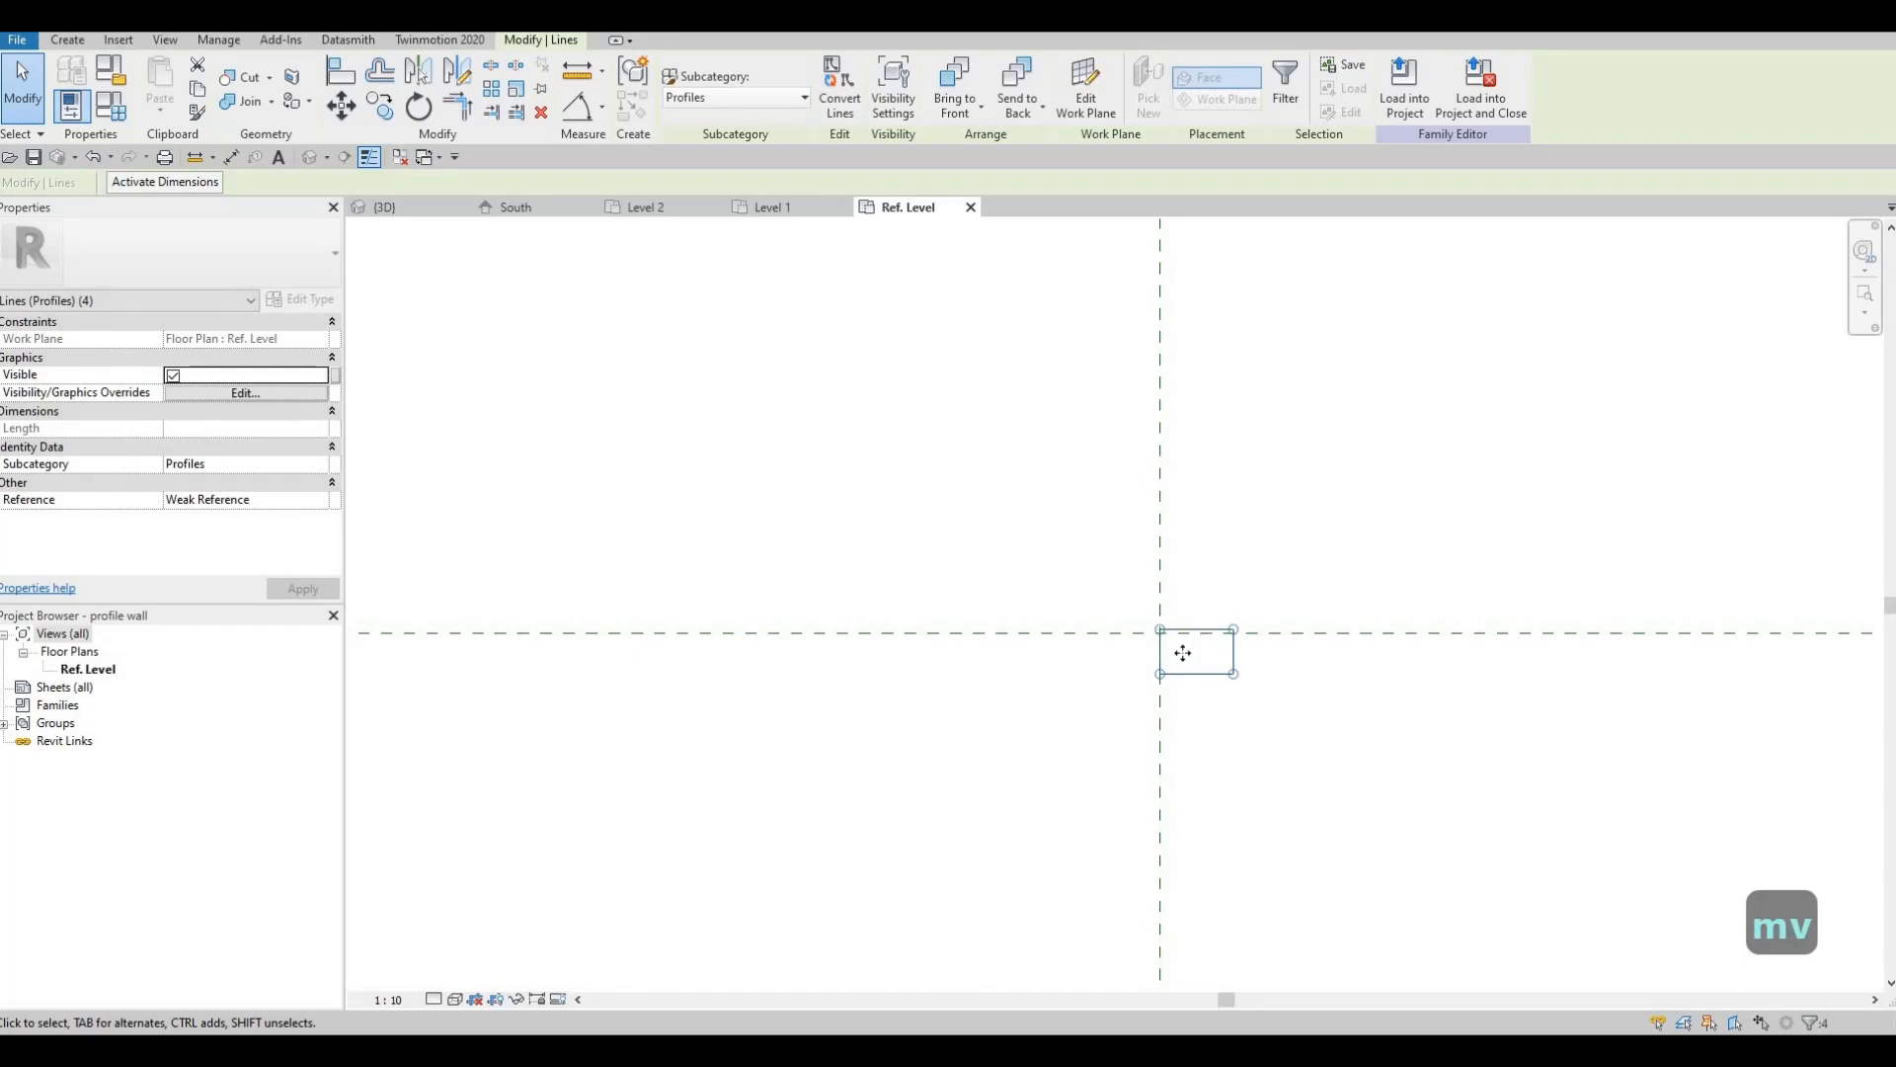
pyautogui.press('Up')
pyautogui.press('Up')
pyautogui.press('Up')
pyautogui.press('Up')
pyautogui.press('Up')
pyautogui.press('Up')
pyautogui.press('Down')
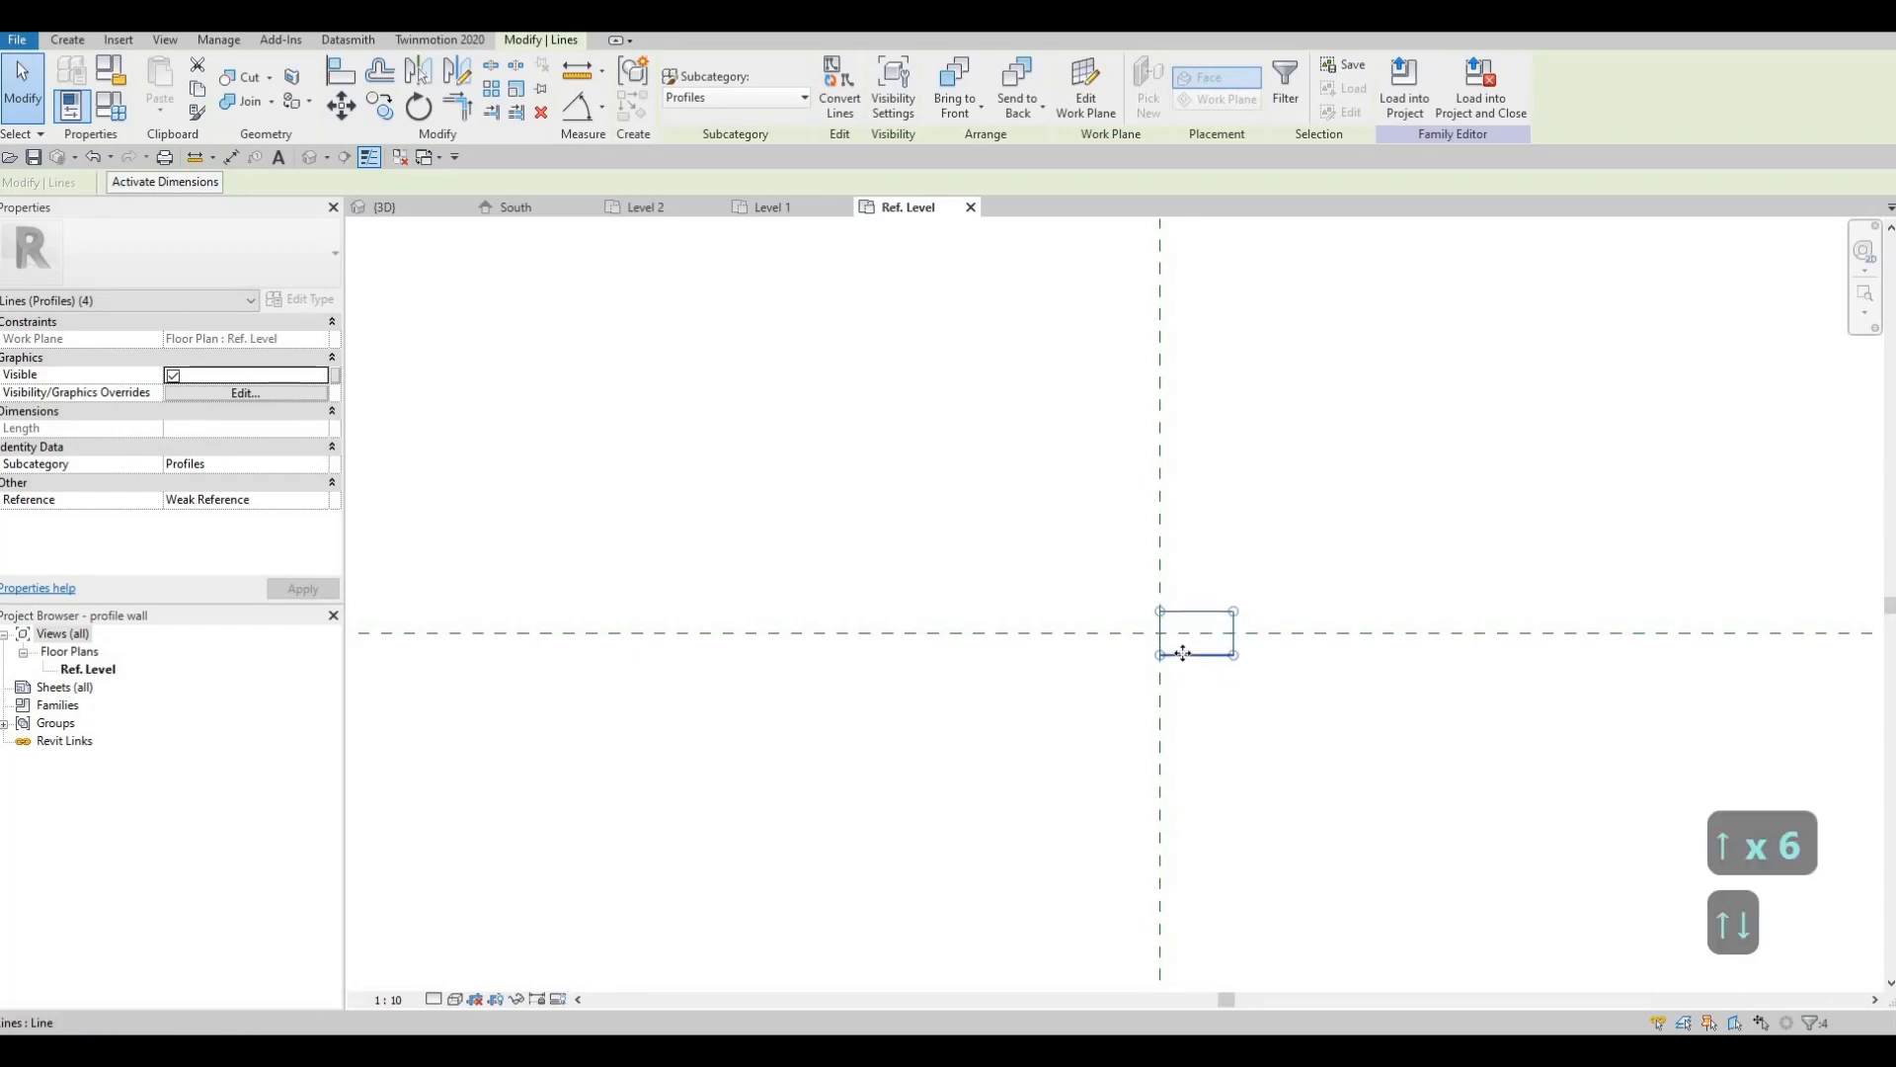
# Load the edited profile wall family into the project, overwriting the existing version, and close the family.
pyautogui.click(1475, 96)
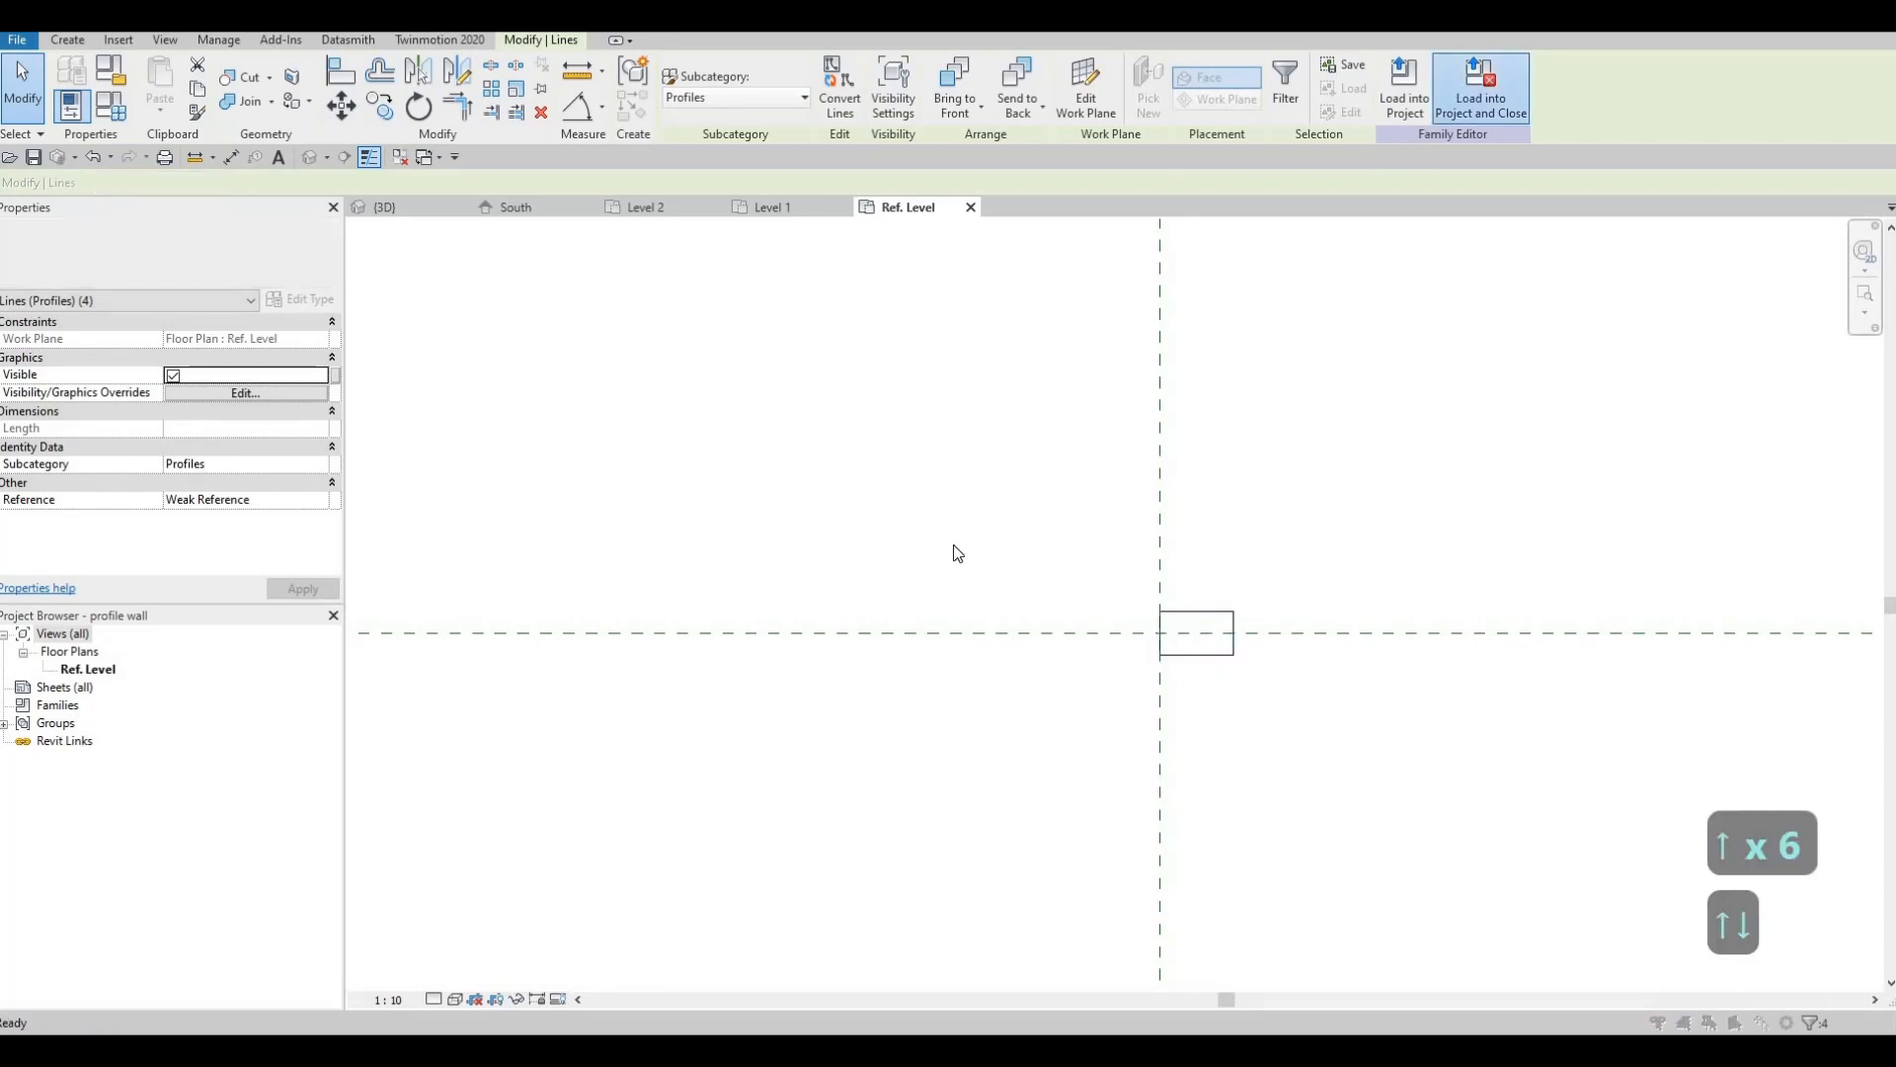
pyautogui.click(1059, 532)
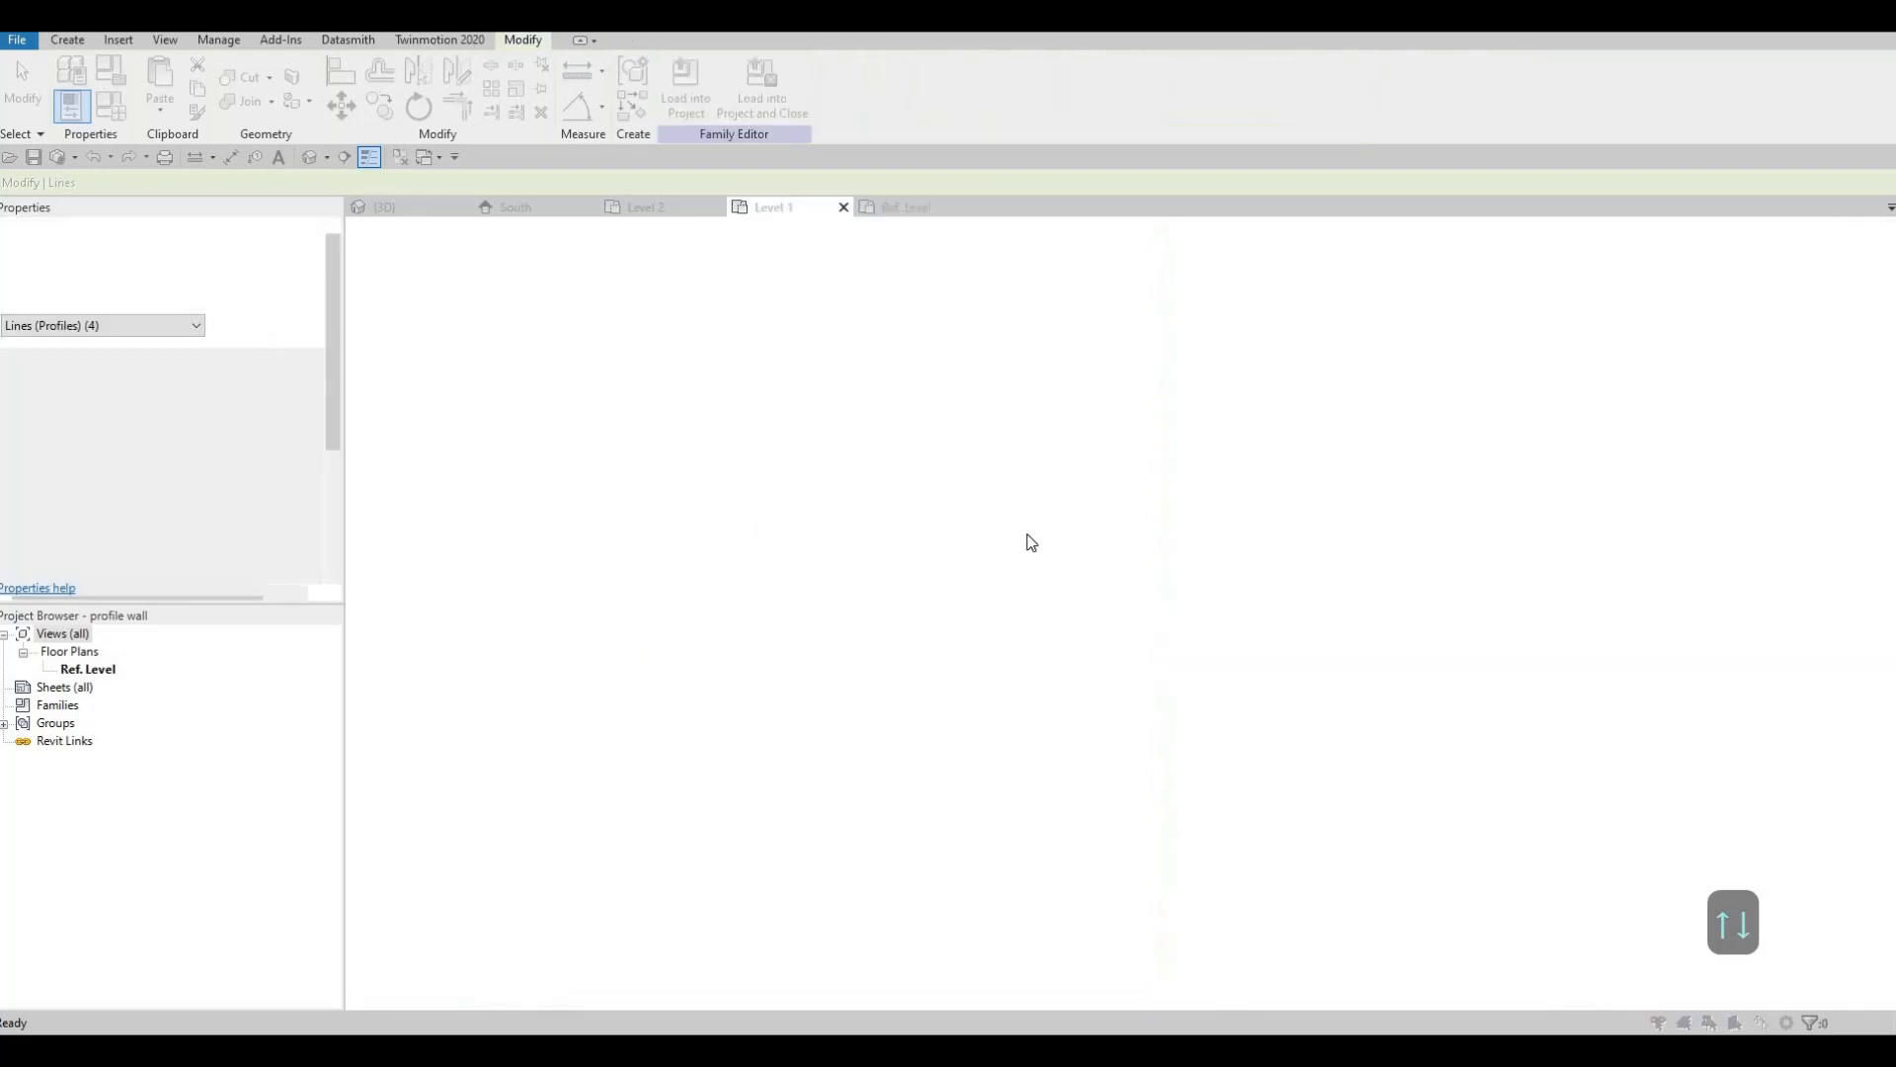
pyautogui.click(973, 518)
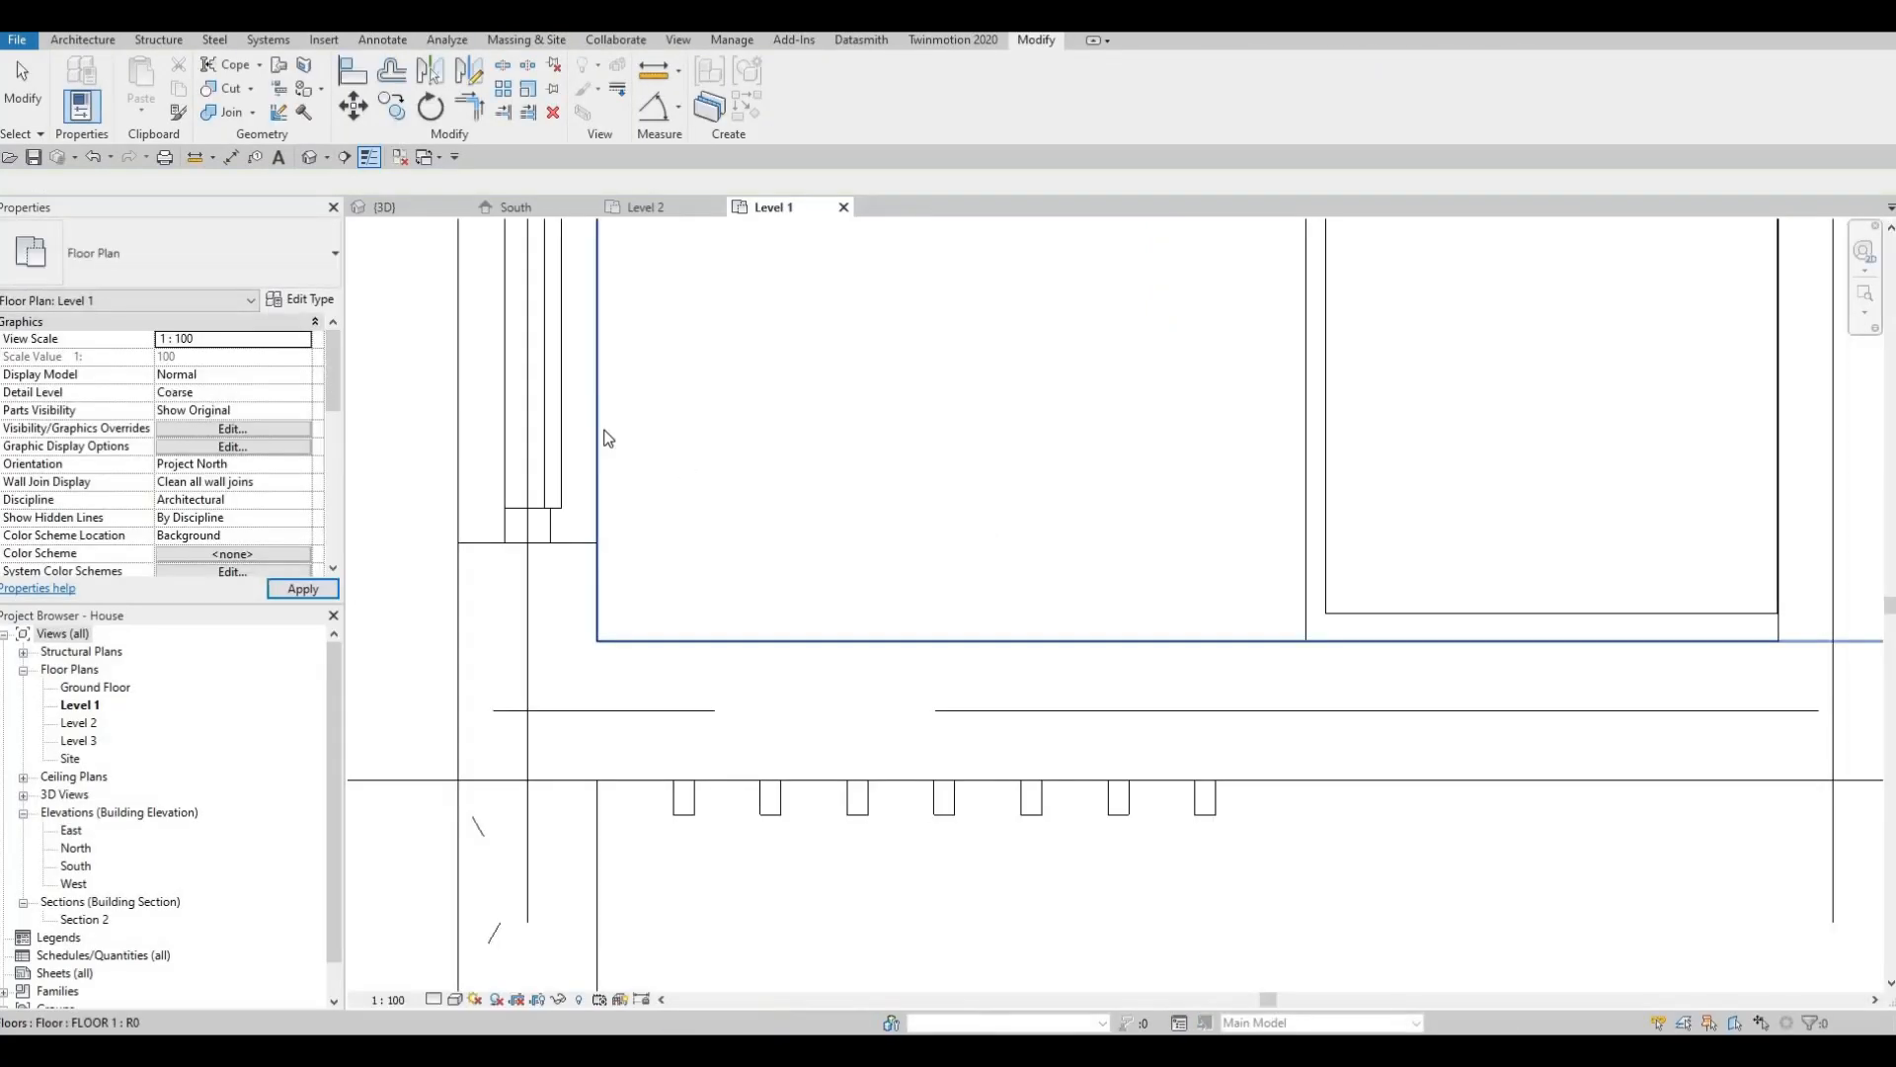
# In the 3D view, align the bottom end of the wall sweep nearest the corner column with the floor at the yellow wall's base.
pyautogui.hotkey('ctrl', 'Tab')
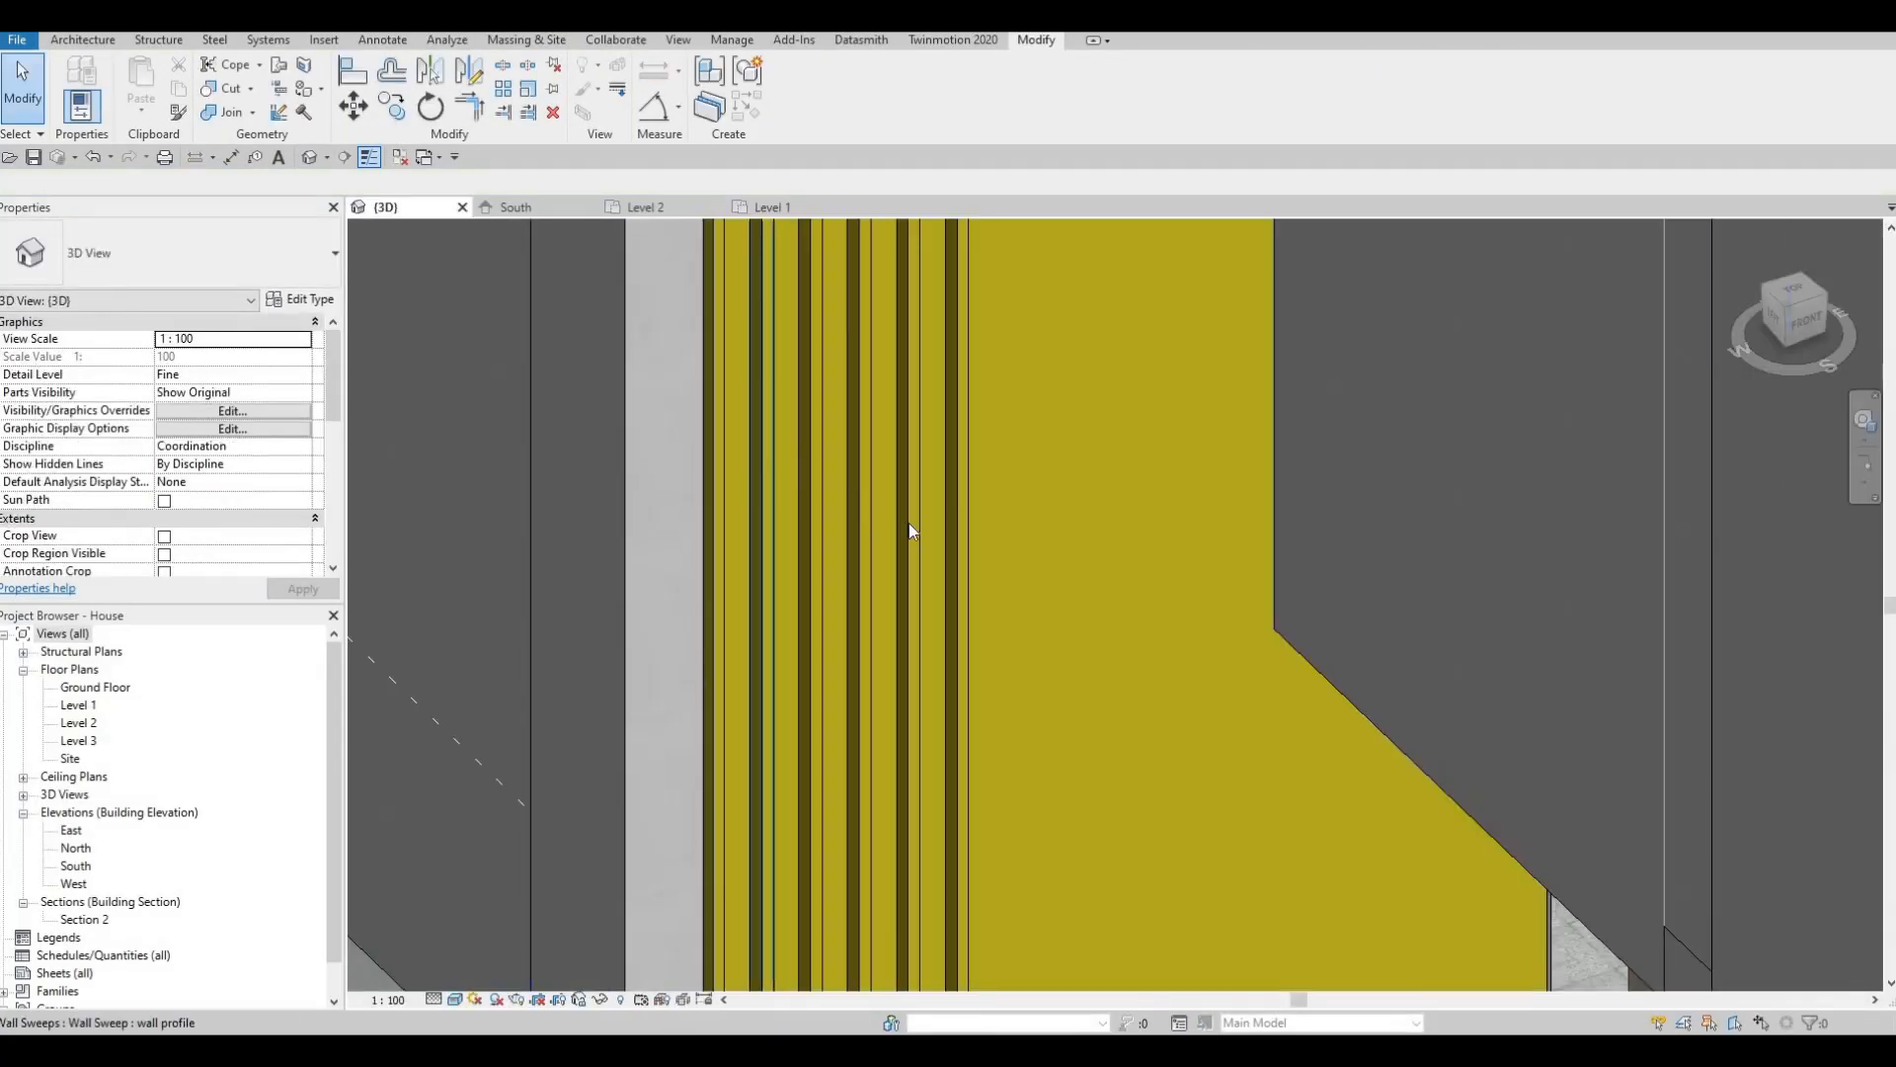
pyautogui.scroll(-3, 711, 513)
pyautogui.keyDown('shift'); pyautogui.moveTo(699, 519); pyautogui.dragTo(782, 756, button='middle'); pyautogui.keyUp('shift')
pyautogui.press('Escape')
pyautogui.scroll(6, 795, 731)
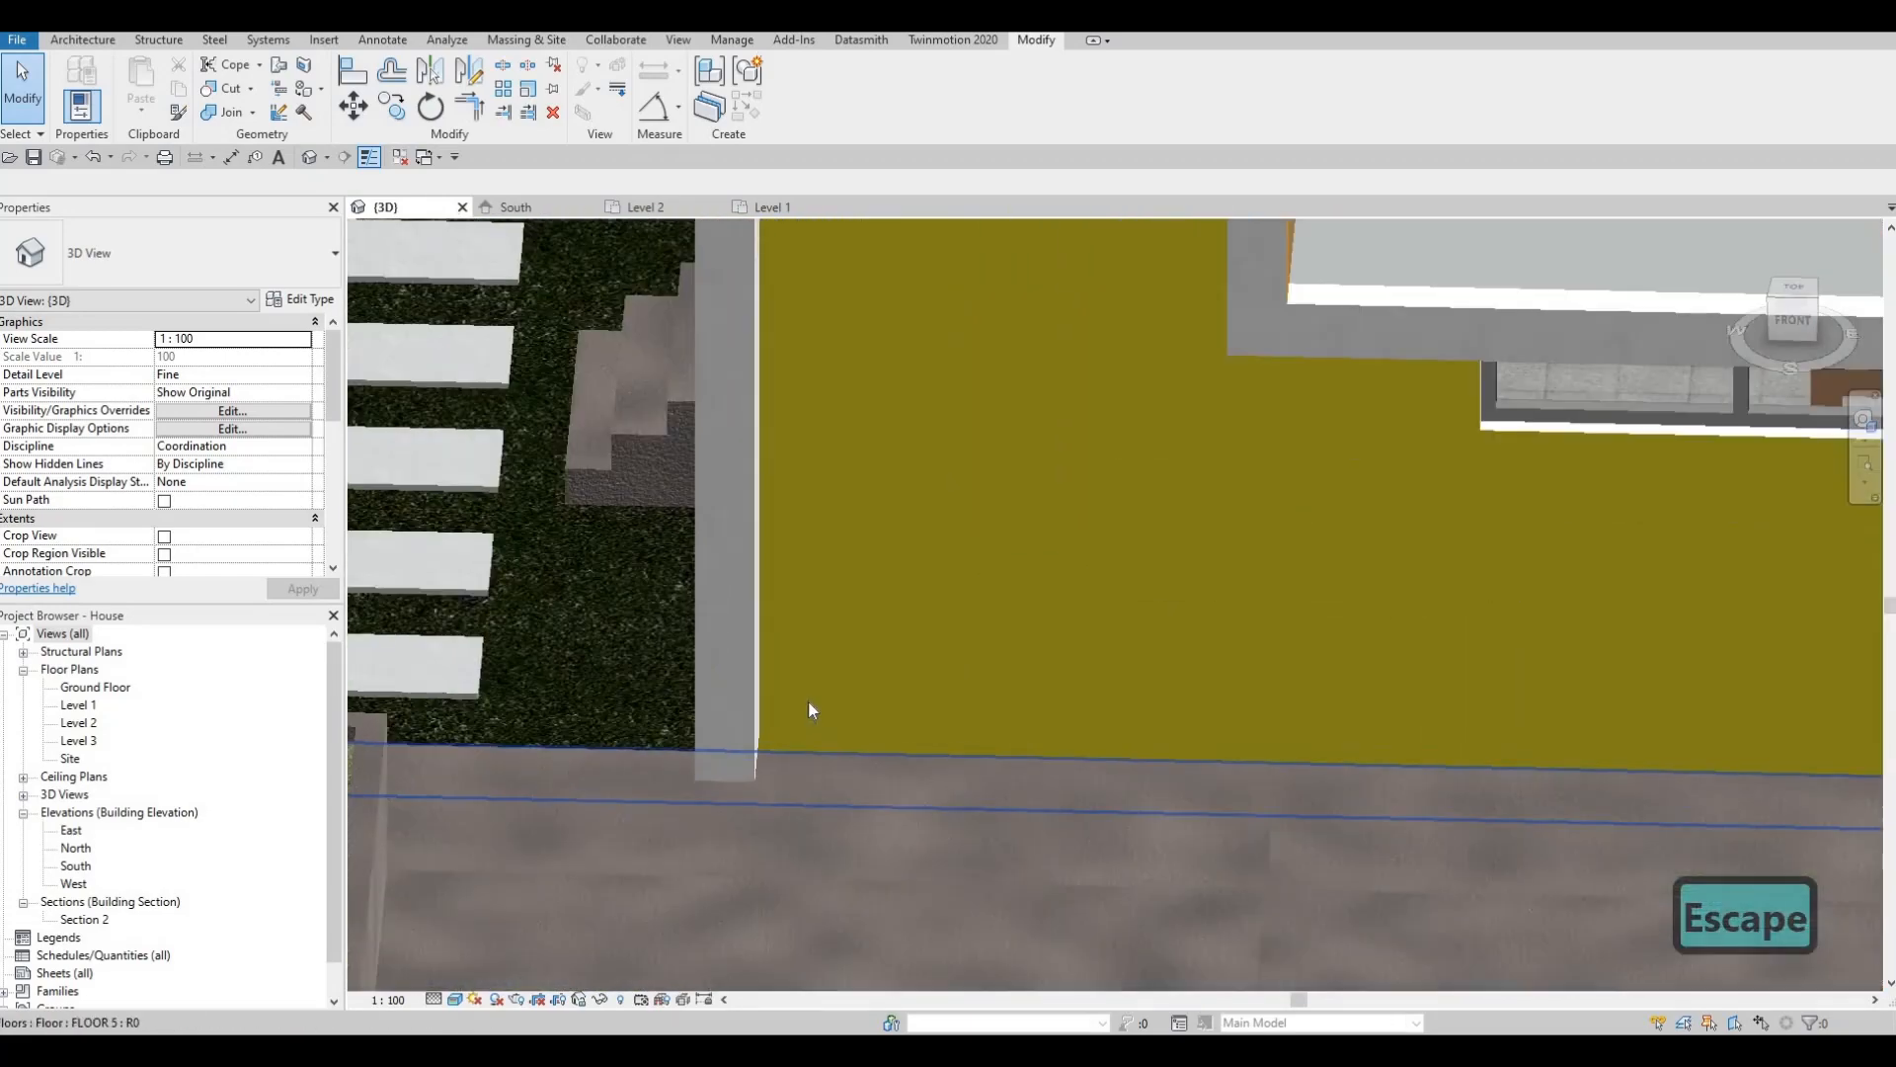
pyautogui.click(808, 691)
pyautogui.keyDown('shift'); pyautogui.moveTo(854, 705); pyautogui.dragTo(897, 744, button='middle'); pyautogui.keyUp('shift')
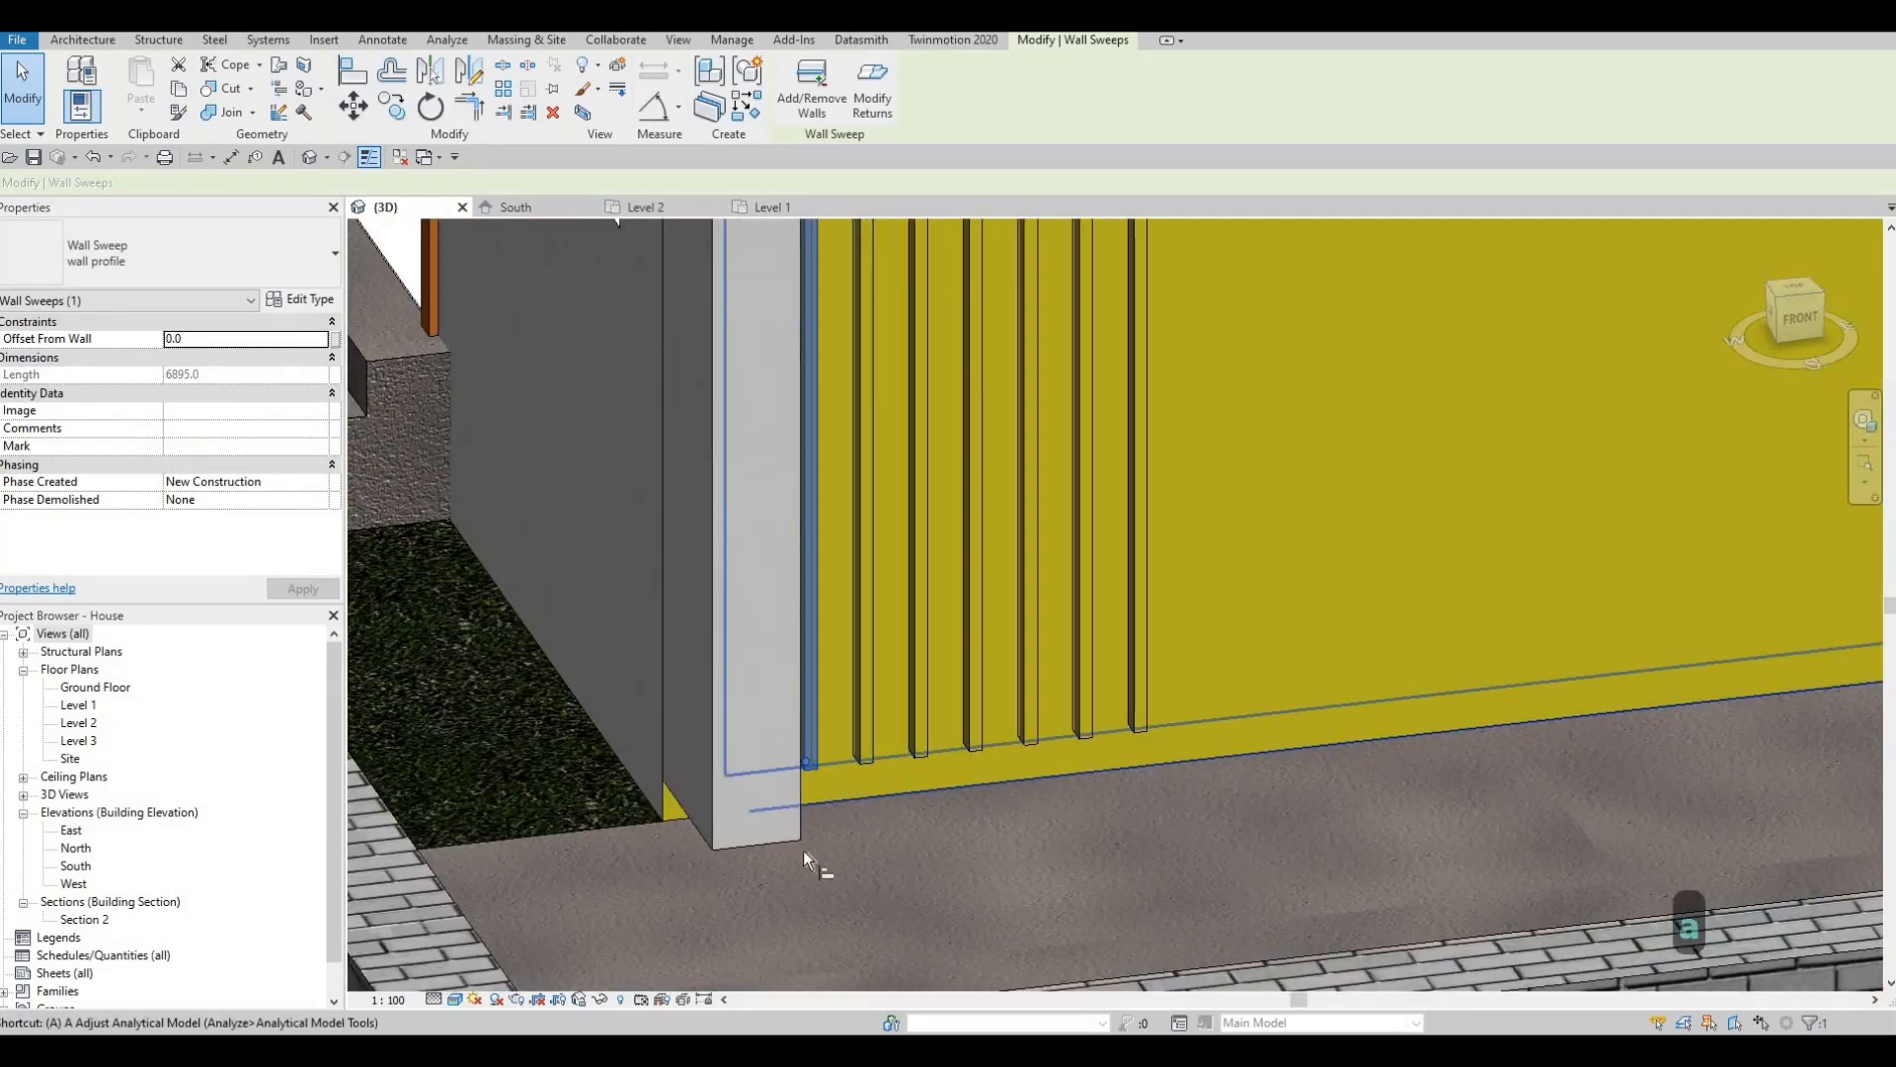
pyautogui.press('a')
pyautogui.press('l')
pyautogui.click(827, 800)
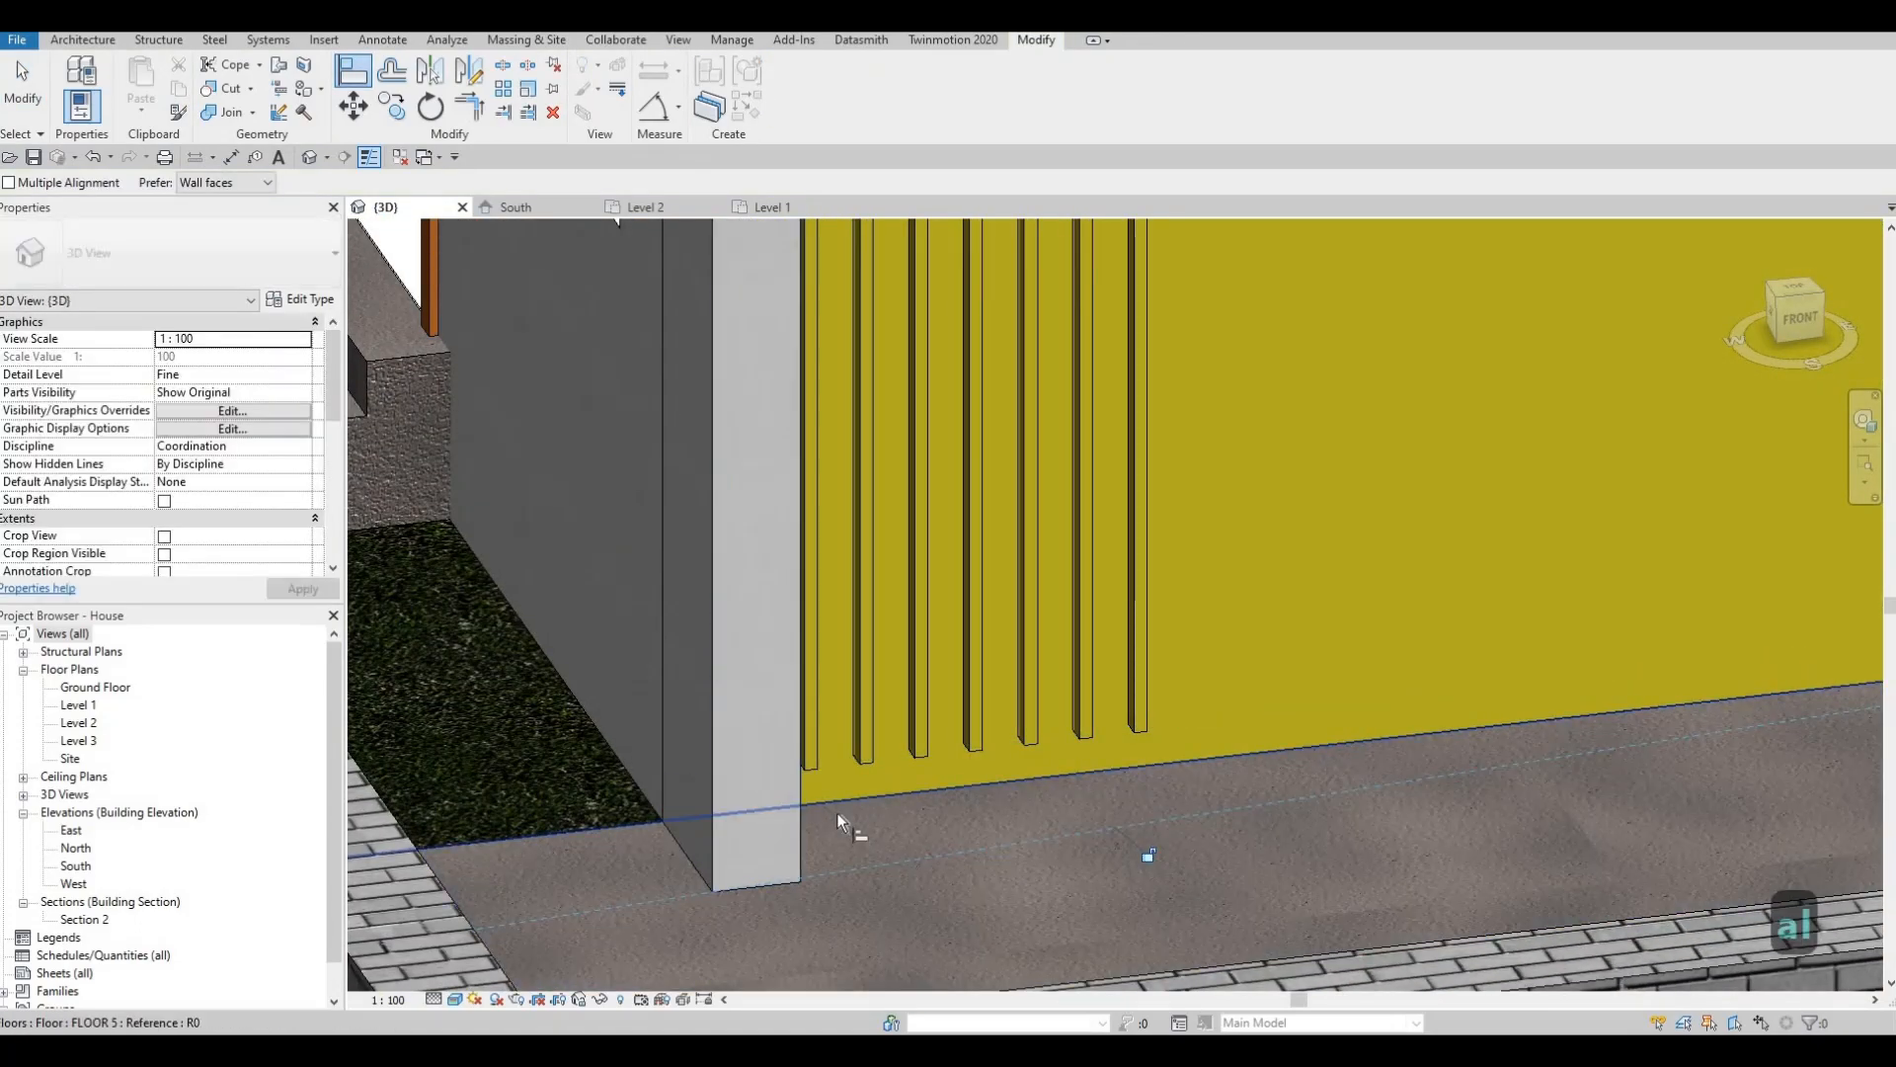
pyautogui.click(860, 768)
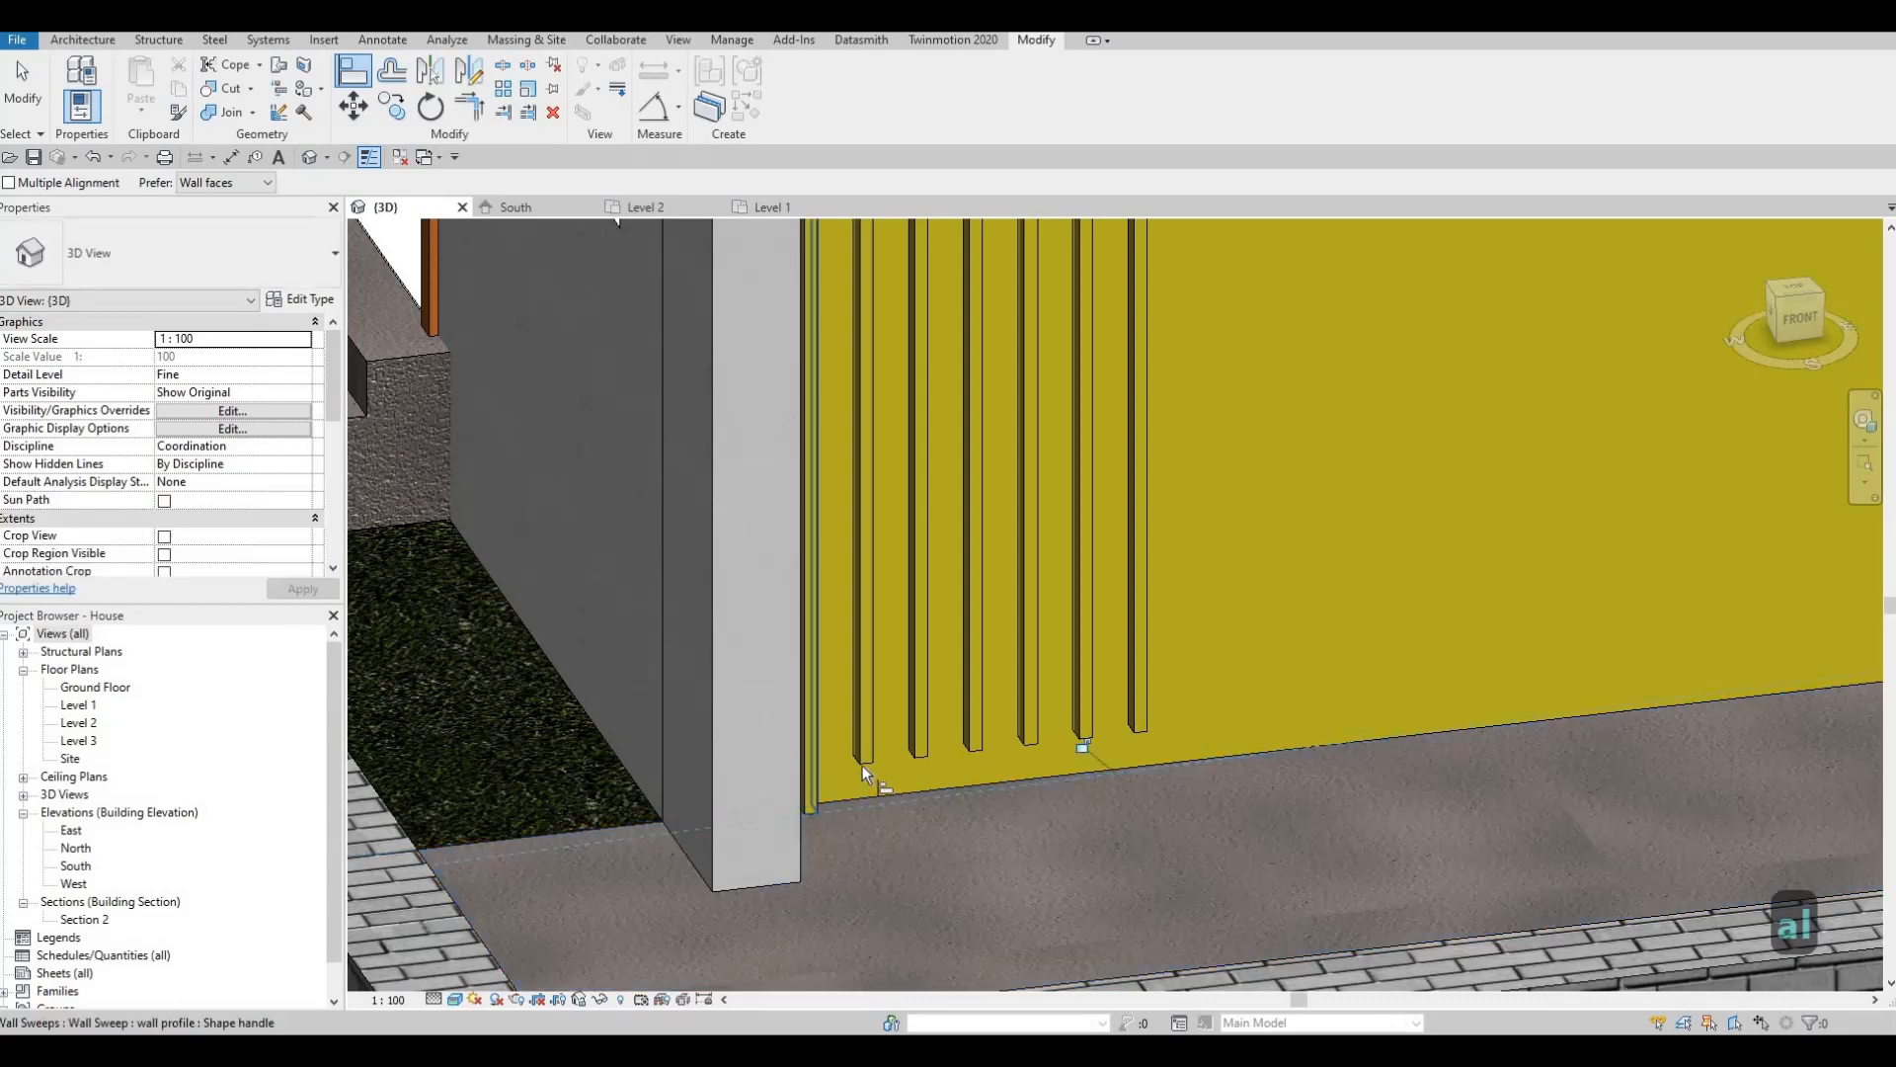
pyautogui.press('Escape')
pyautogui.press('Escape')
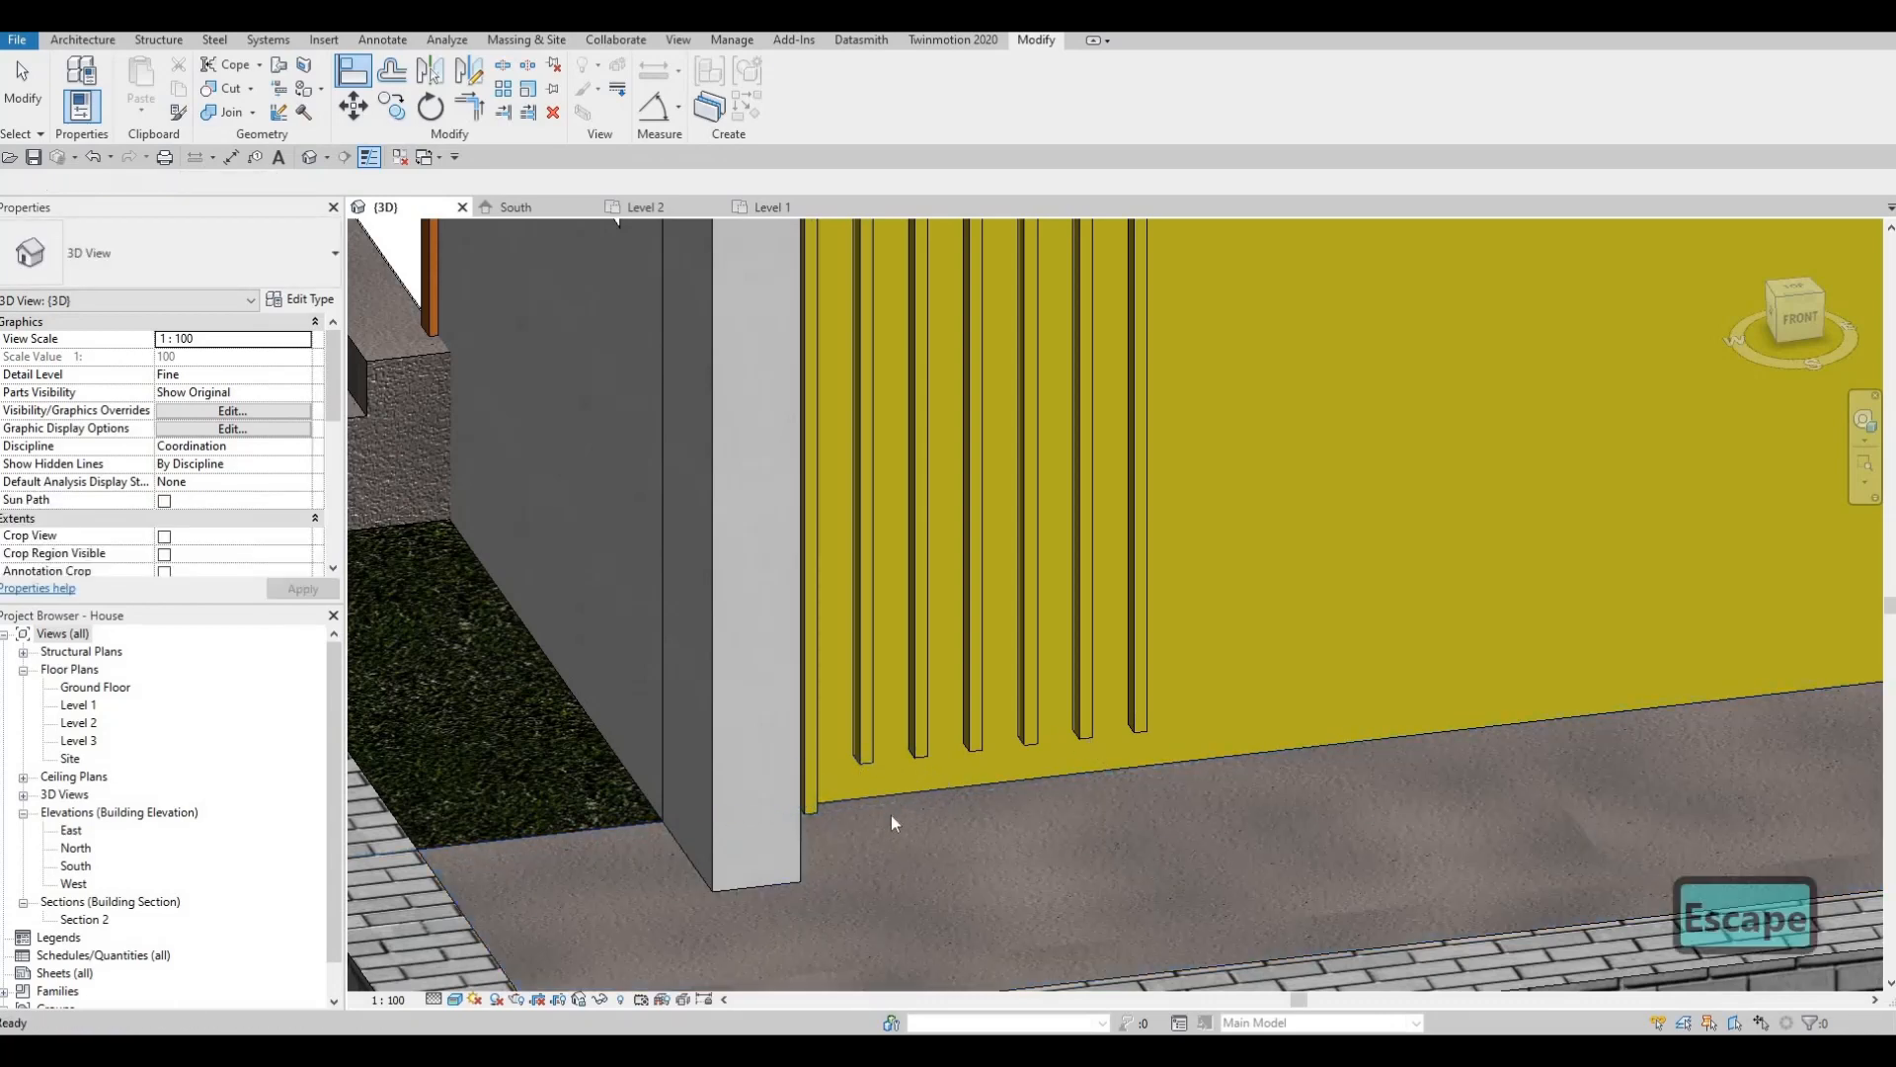
# Align the bottom ends of the second and third wall sweeps from the corner column with the floor.
pyautogui.press('a')
pyautogui.press('l')
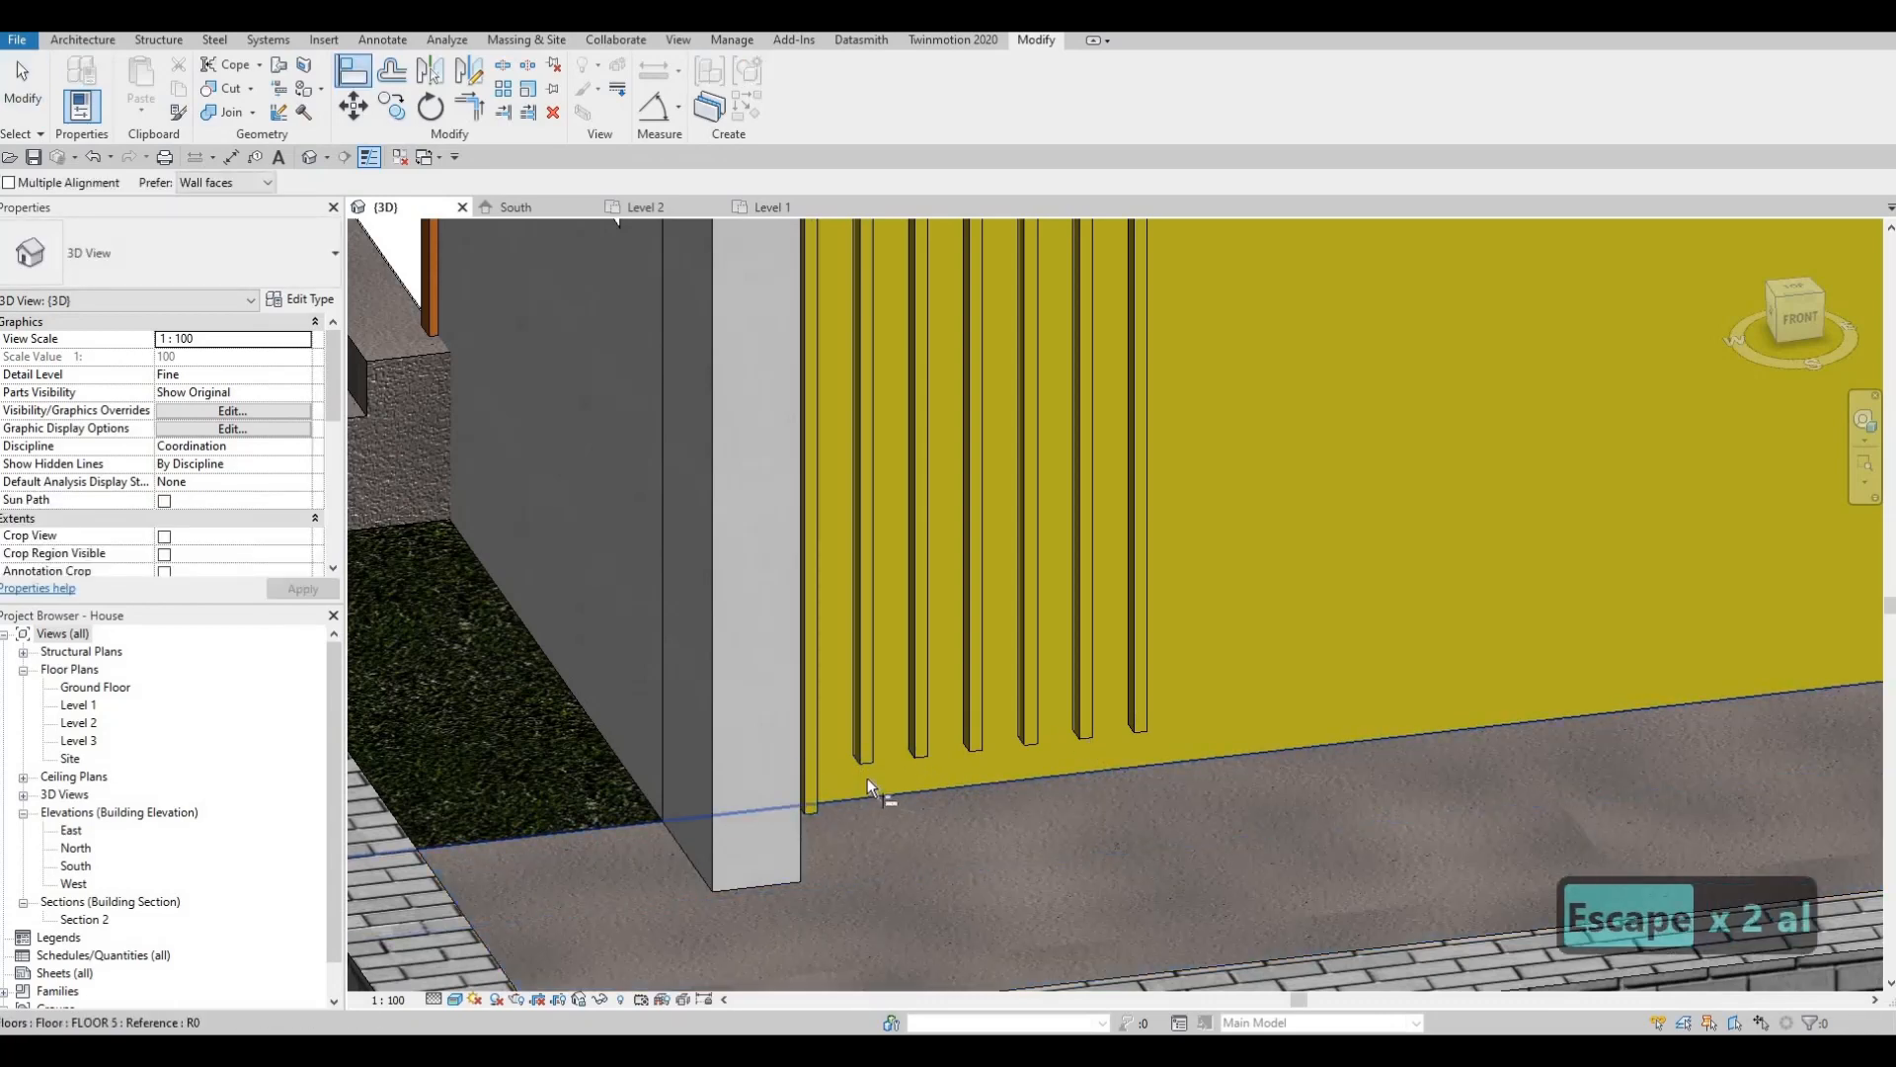
pyautogui.click(867, 773)
pyautogui.click(916, 814)
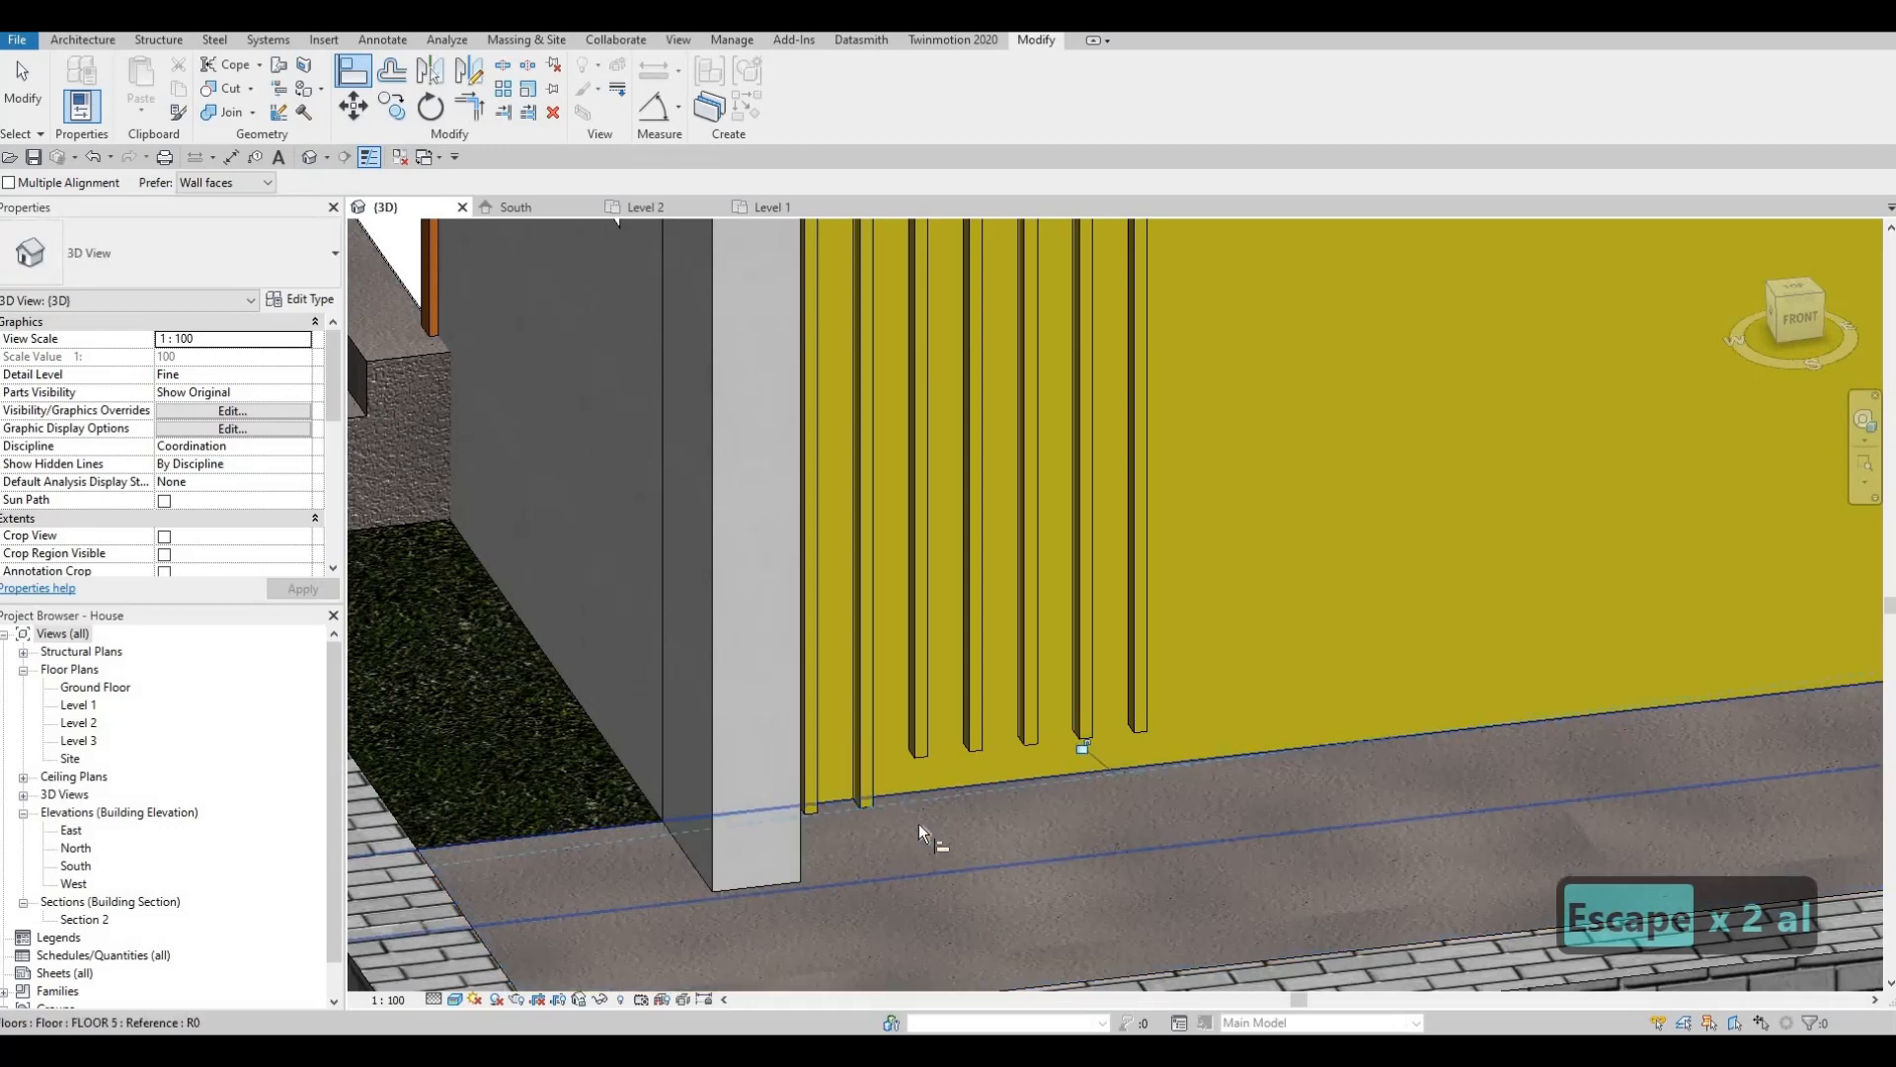
pyautogui.press('Escape')
pyautogui.press('a')
pyautogui.press('l')
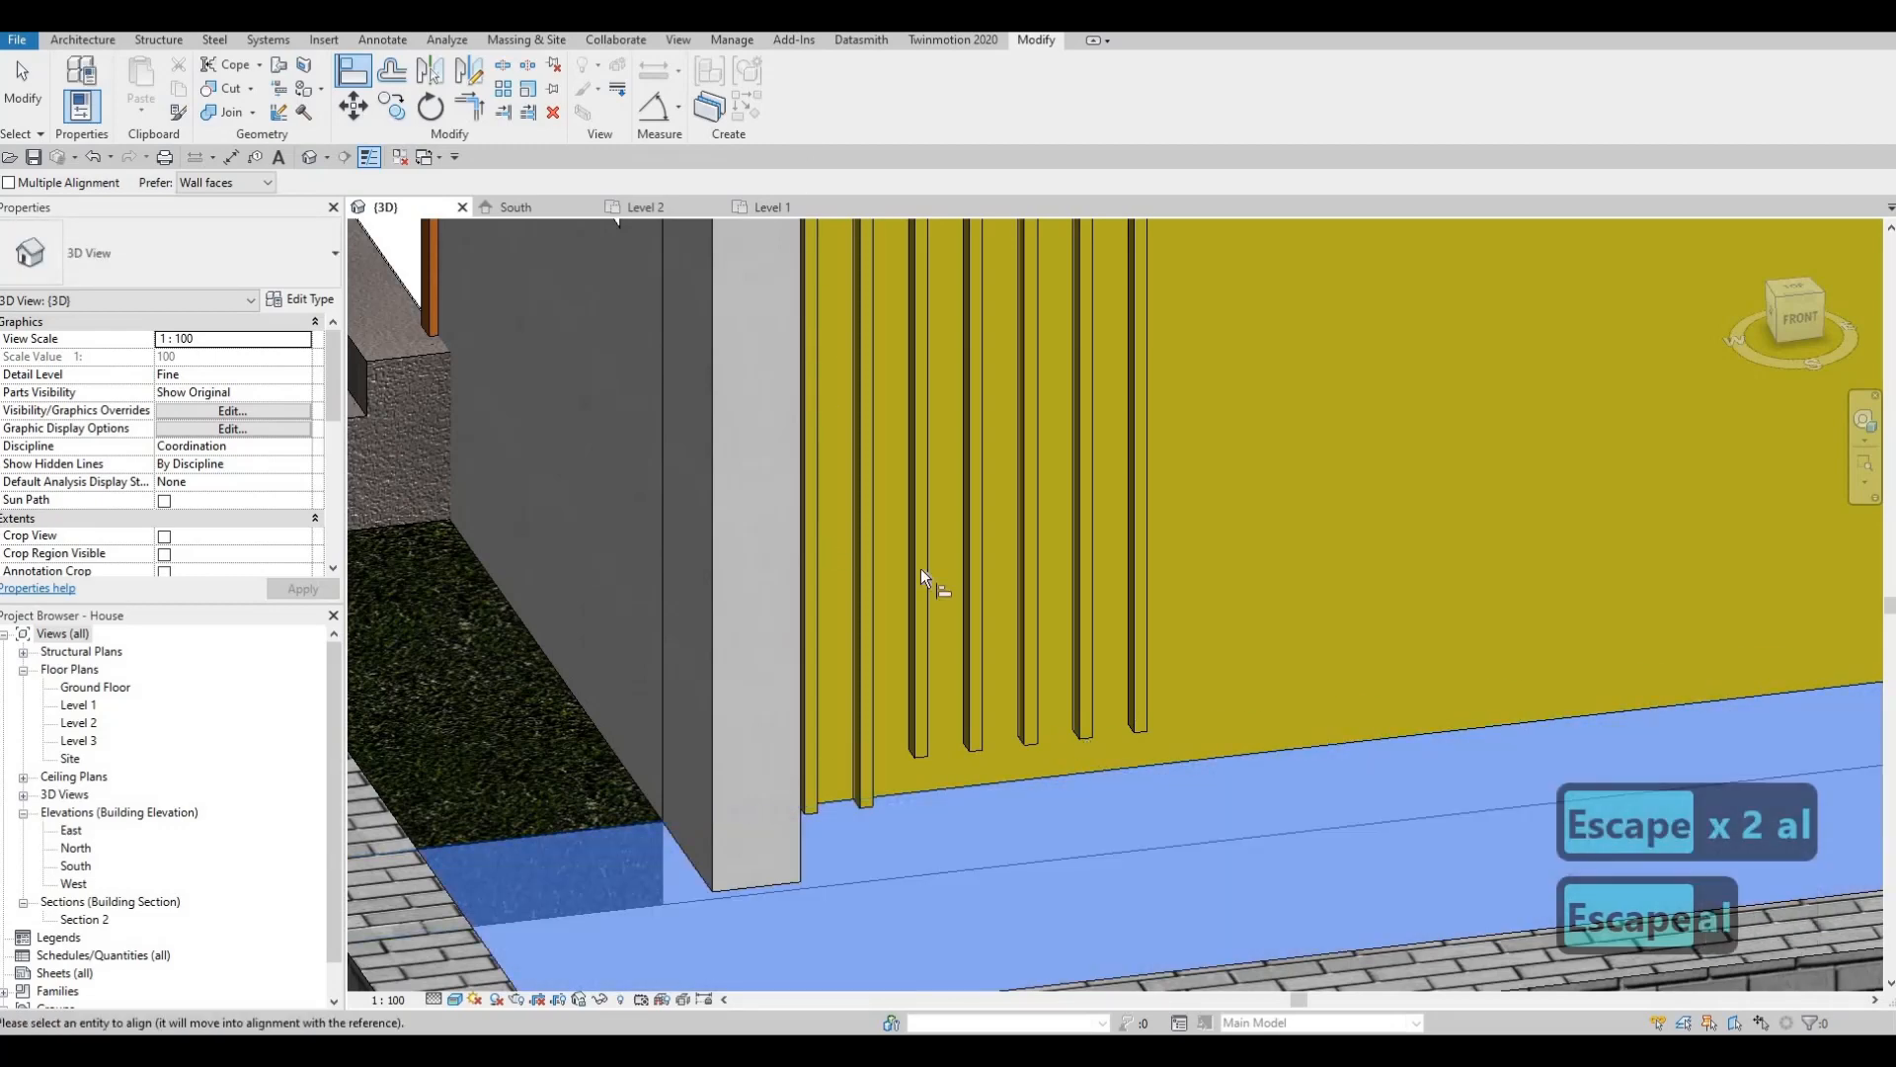
pyautogui.click(921, 757)
pyautogui.press('Escape')
pyautogui.press('Escape')
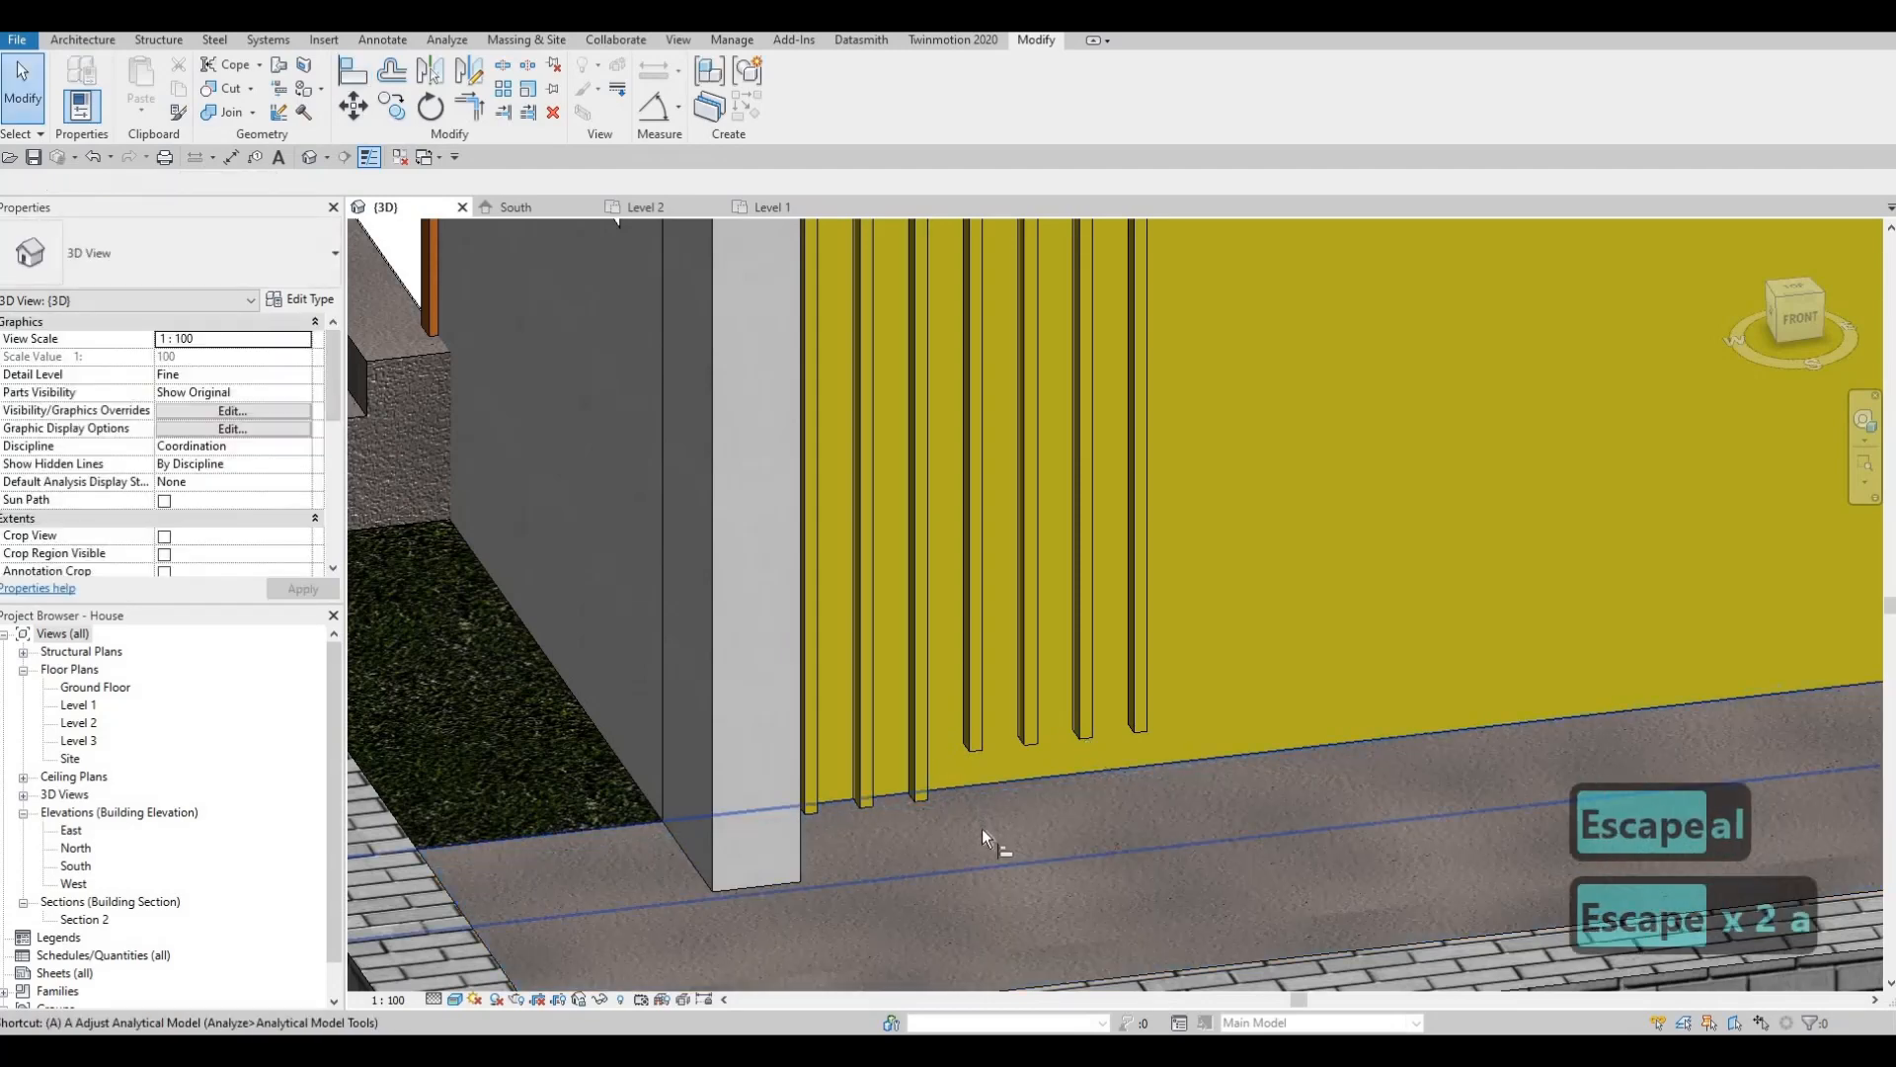
# Align the bottom end of the fourth wall sweep from the corner column with the floor.
pyautogui.press('a')
pyautogui.press('l')
pyautogui.click(975, 757)
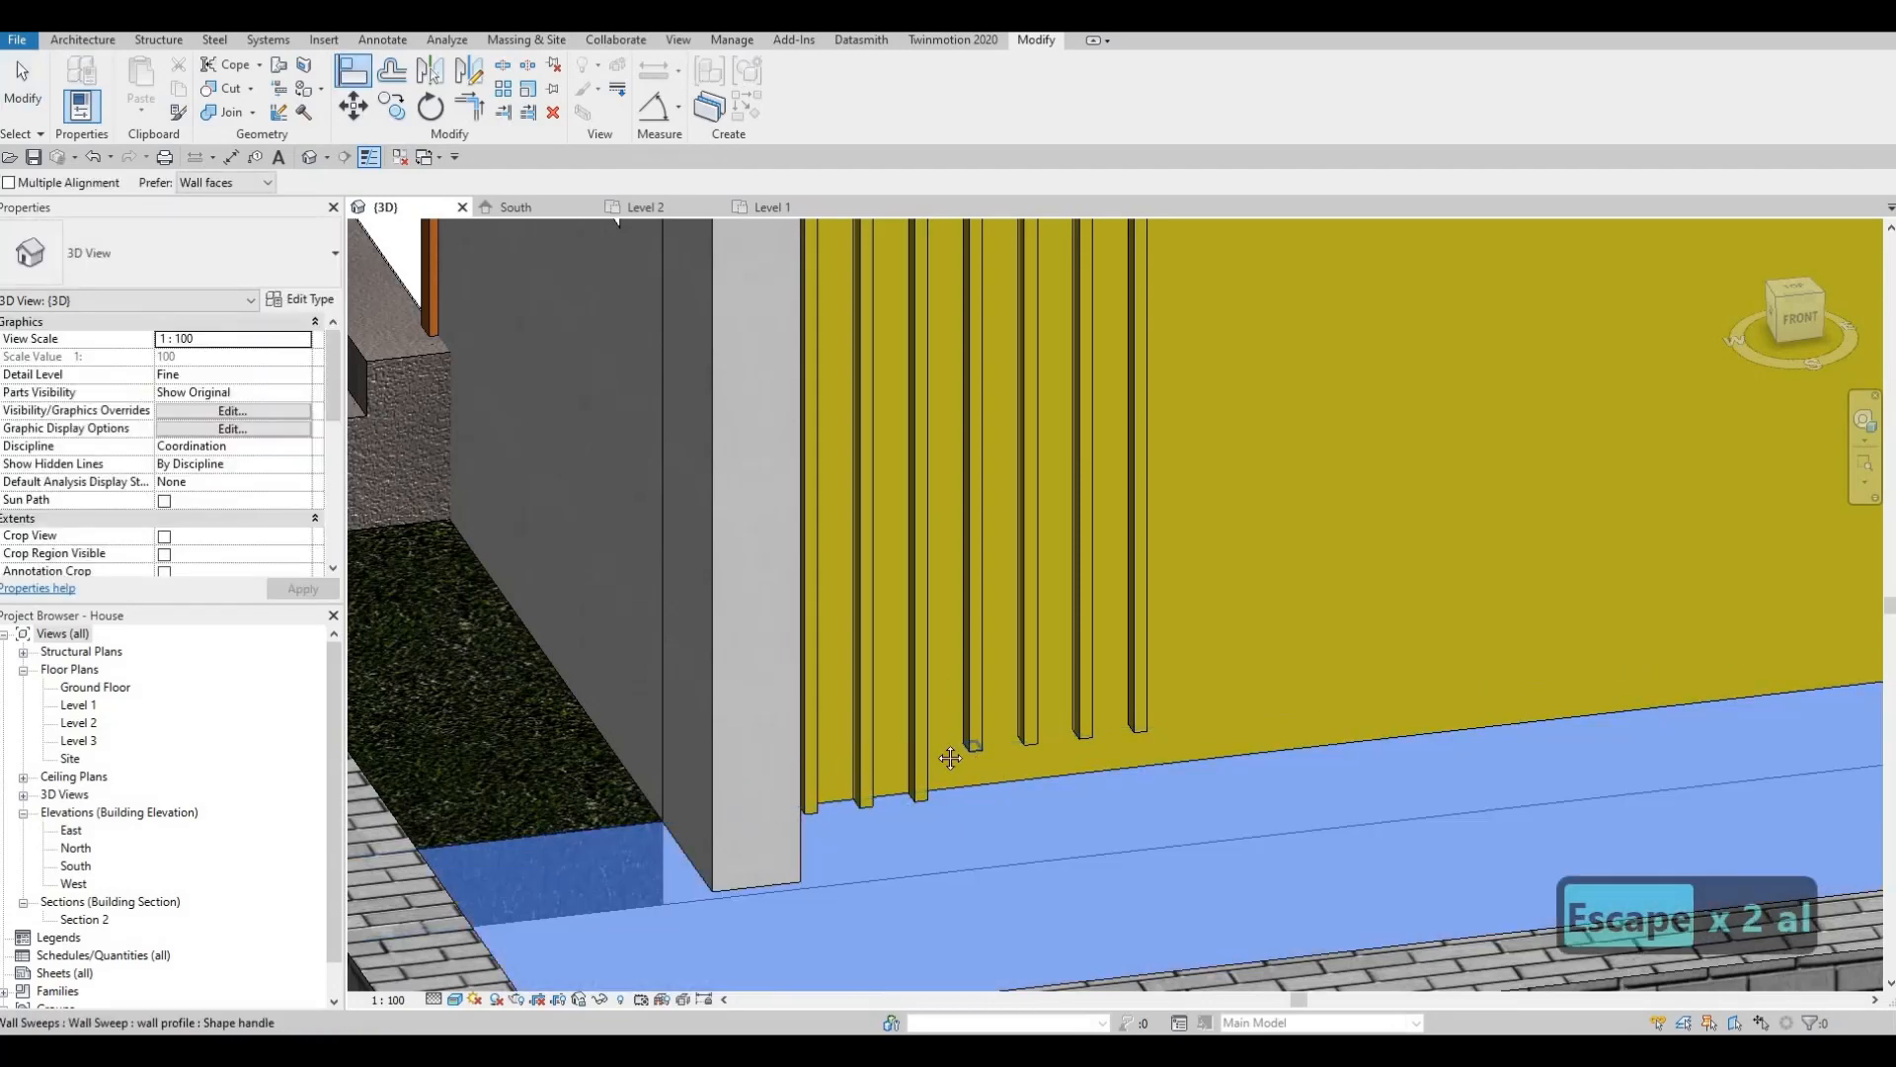
pyautogui.click(973, 735)
# Examine the vertical sweeps along the yellow wall's full height, including their top ends under the facade frame.
pyautogui.moveTo(910, 659); pyautogui.dragTo(903, 816, button='middle')
pyautogui.scroll(-5, 919, 812)
pyautogui.moveTo(928, 494); pyautogui.dragTo(919, 684, button='middle')
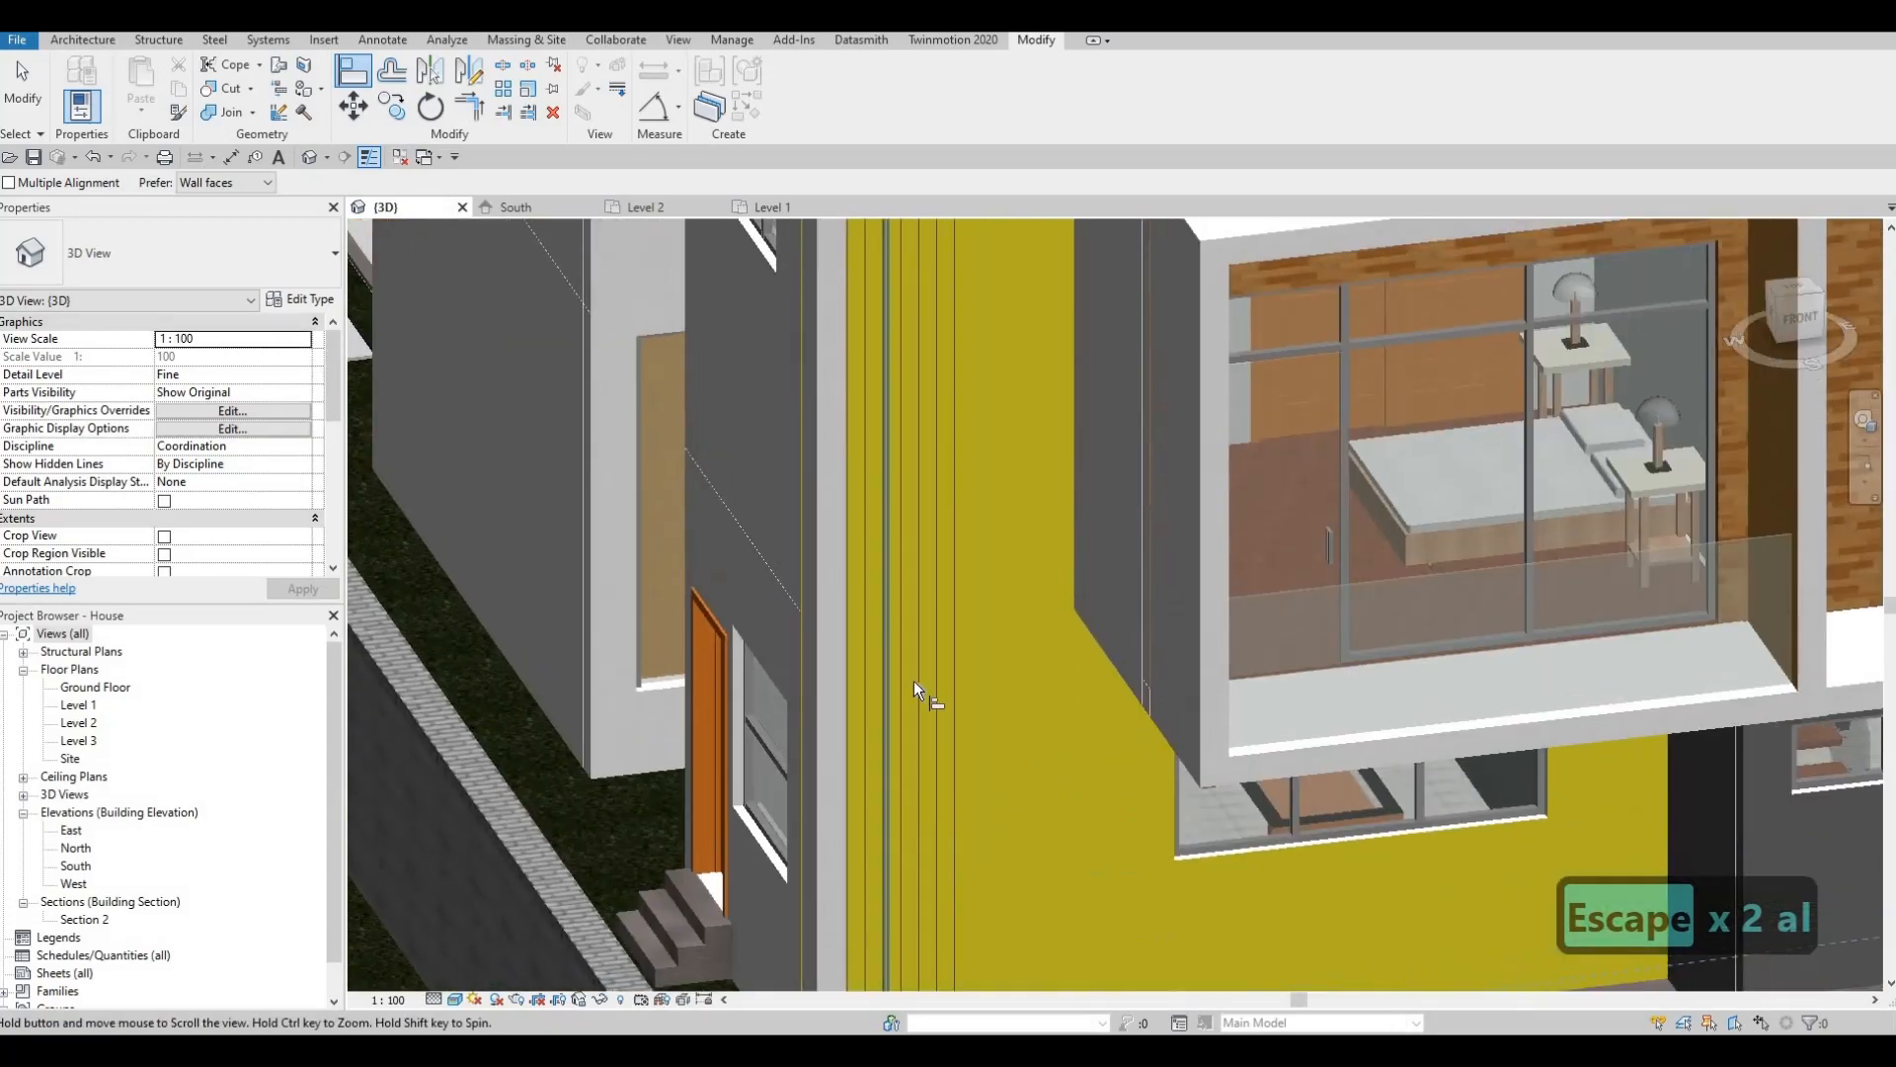
pyautogui.moveTo(911, 325); pyautogui.dragTo(894, 538, button='middle')
pyautogui.keyDown('shift'); pyautogui.moveTo(869, 467); pyautogui.dragTo(721, 378, button='middle'); pyautogui.keyUp('shift')
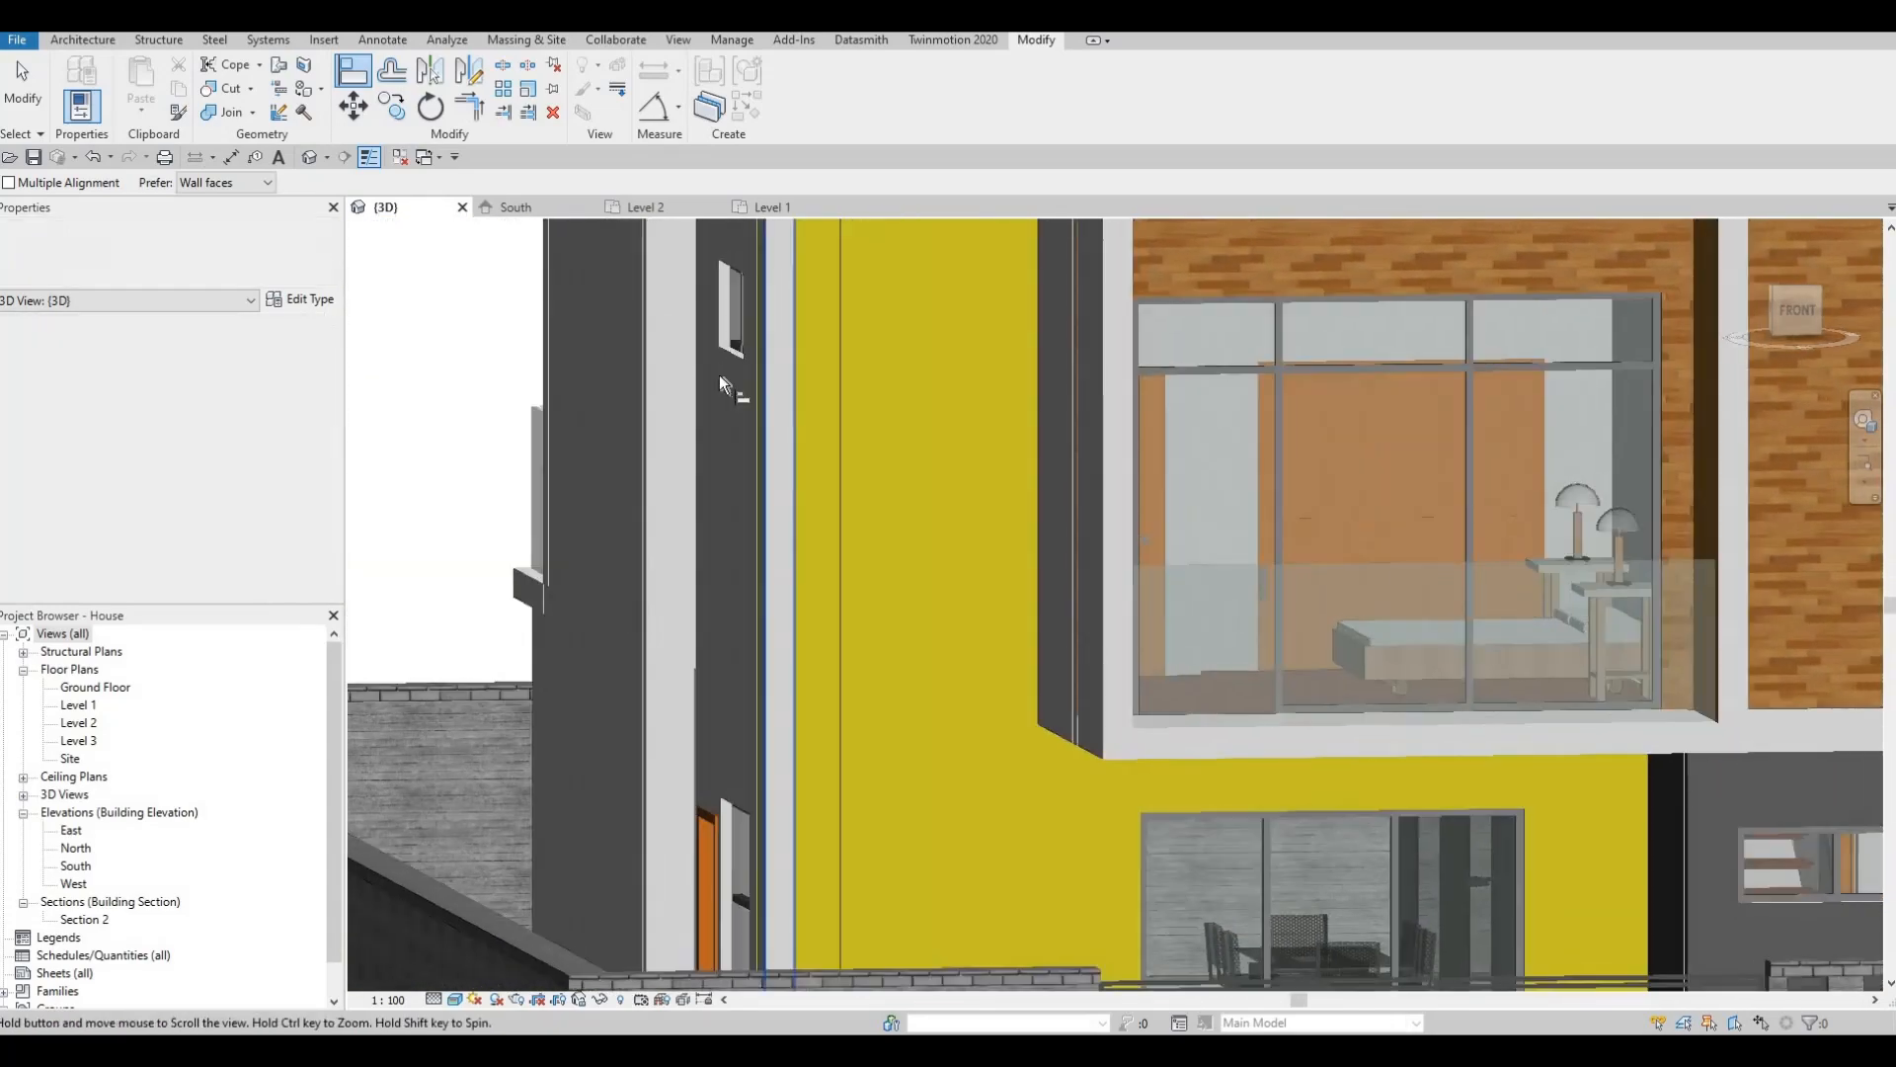
pyautogui.keyDown('shift'); pyautogui.moveTo(858, 390); pyautogui.dragTo(788, 376, button='middle'); pyautogui.keyUp('shift')
pyautogui.moveTo(791, 229); pyautogui.dragTo(992, 772, button='middle')
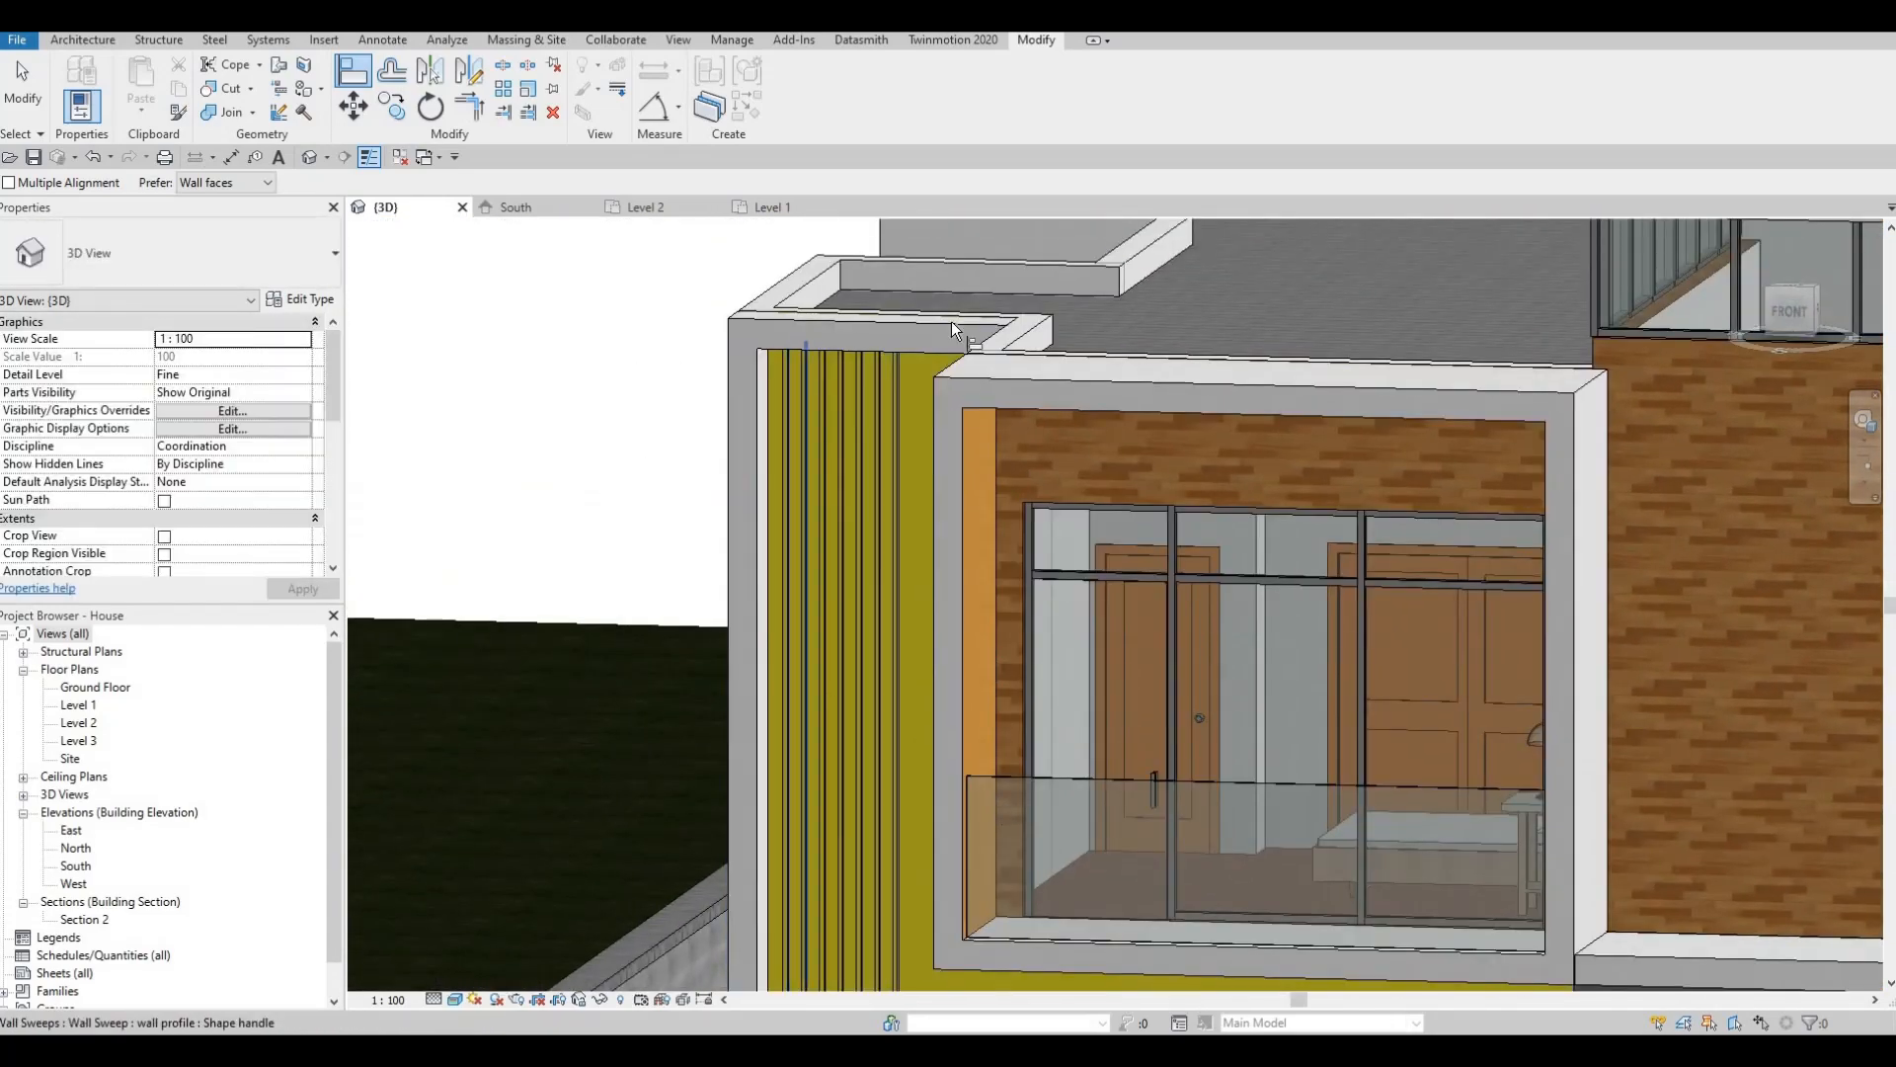
pyautogui.keyDown('shift'); pyautogui.moveTo(952, 323); pyautogui.dragTo(1097, 287, button='middle'); pyautogui.keyUp('shift')
pyautogui.moveTo(923, 834); pyautogui.dragTo(923, 582, button='middle')
pyautogui.scroll(5, 956, 834)
pyautogui.keyDown('shift'); pyautogui.moveTo(991, 730); pyautogui.dragTo(958, 538, button='middle'); pyautogui.keyUp('shift')
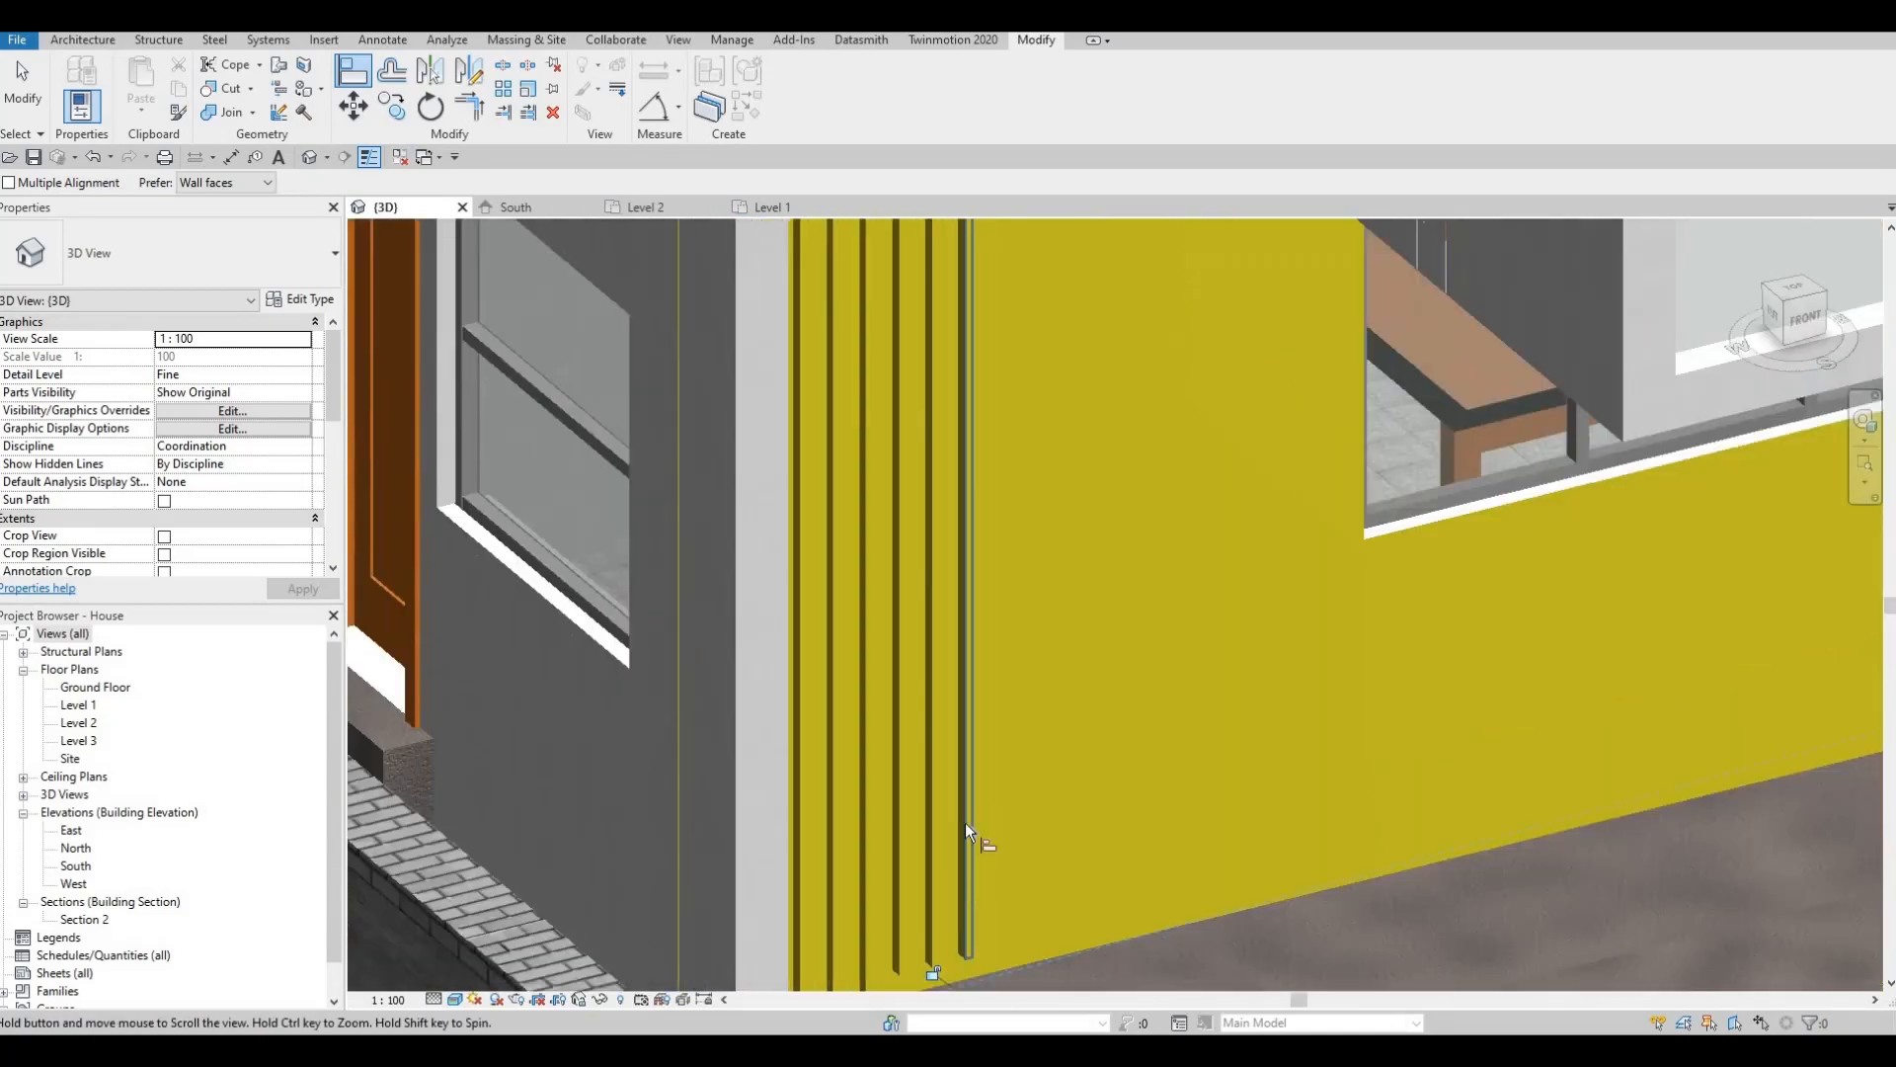
# Align the bottom end of the fifth wall sweep from the corner column with the floor.
pyautogui.keyDown('shift'); pyautogui.moveTo(964, 821); pyautogui.dragTo(998, 855, button='middle'); pyautogui.keyUp('shift')
pyautogui.press('Escape')
pyautogui.press('Escape')
pyautogui.press('a')
pyautogui.press('l')
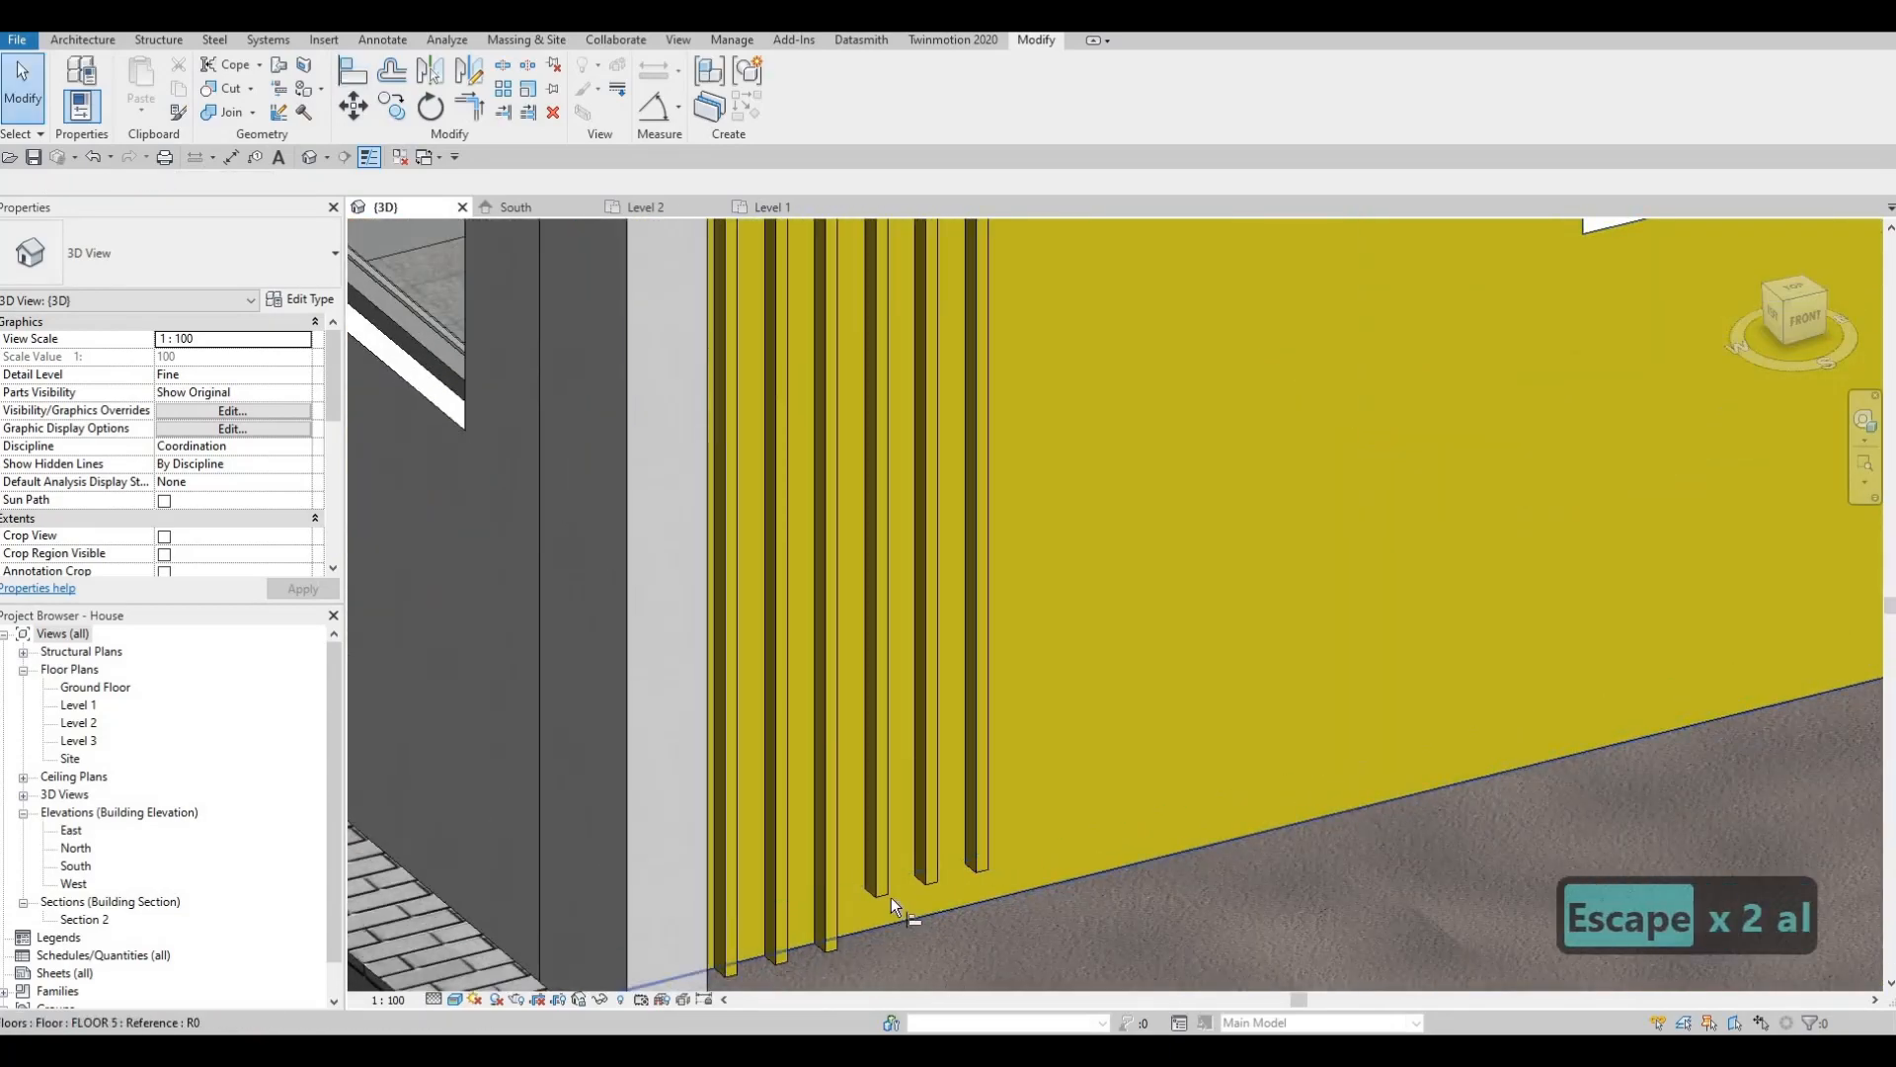
pyautogui.click(891, 897)
pyautogui.click(885, 892)
pyautogui.press('Escape')
pyautogui.press('Escape')
# Align the bottom end of the sixth wall sweep from the corner column with the floor.
pyautogui.press('a')
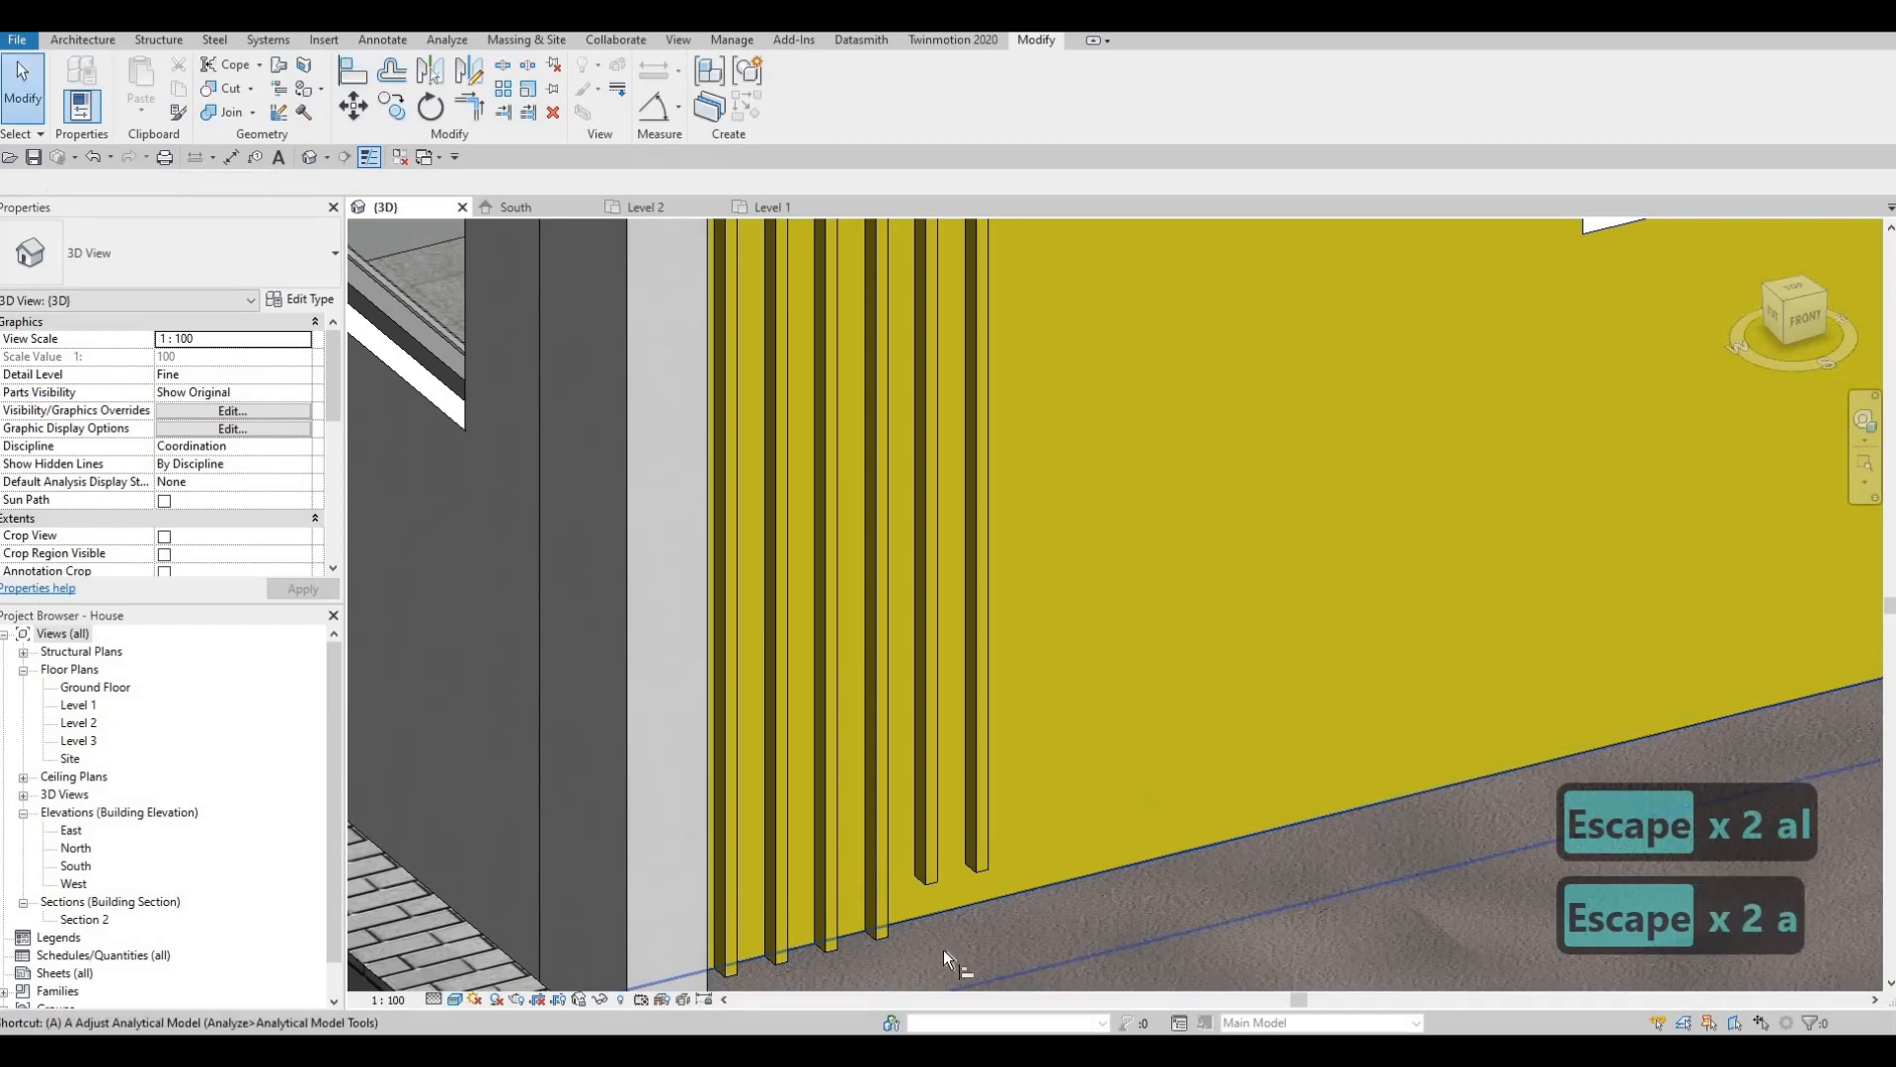
pyautogui.press('l')
pyautogui.click(938, 901)
pyautogui.click(930, 885)
pyautogui.press('Escape')
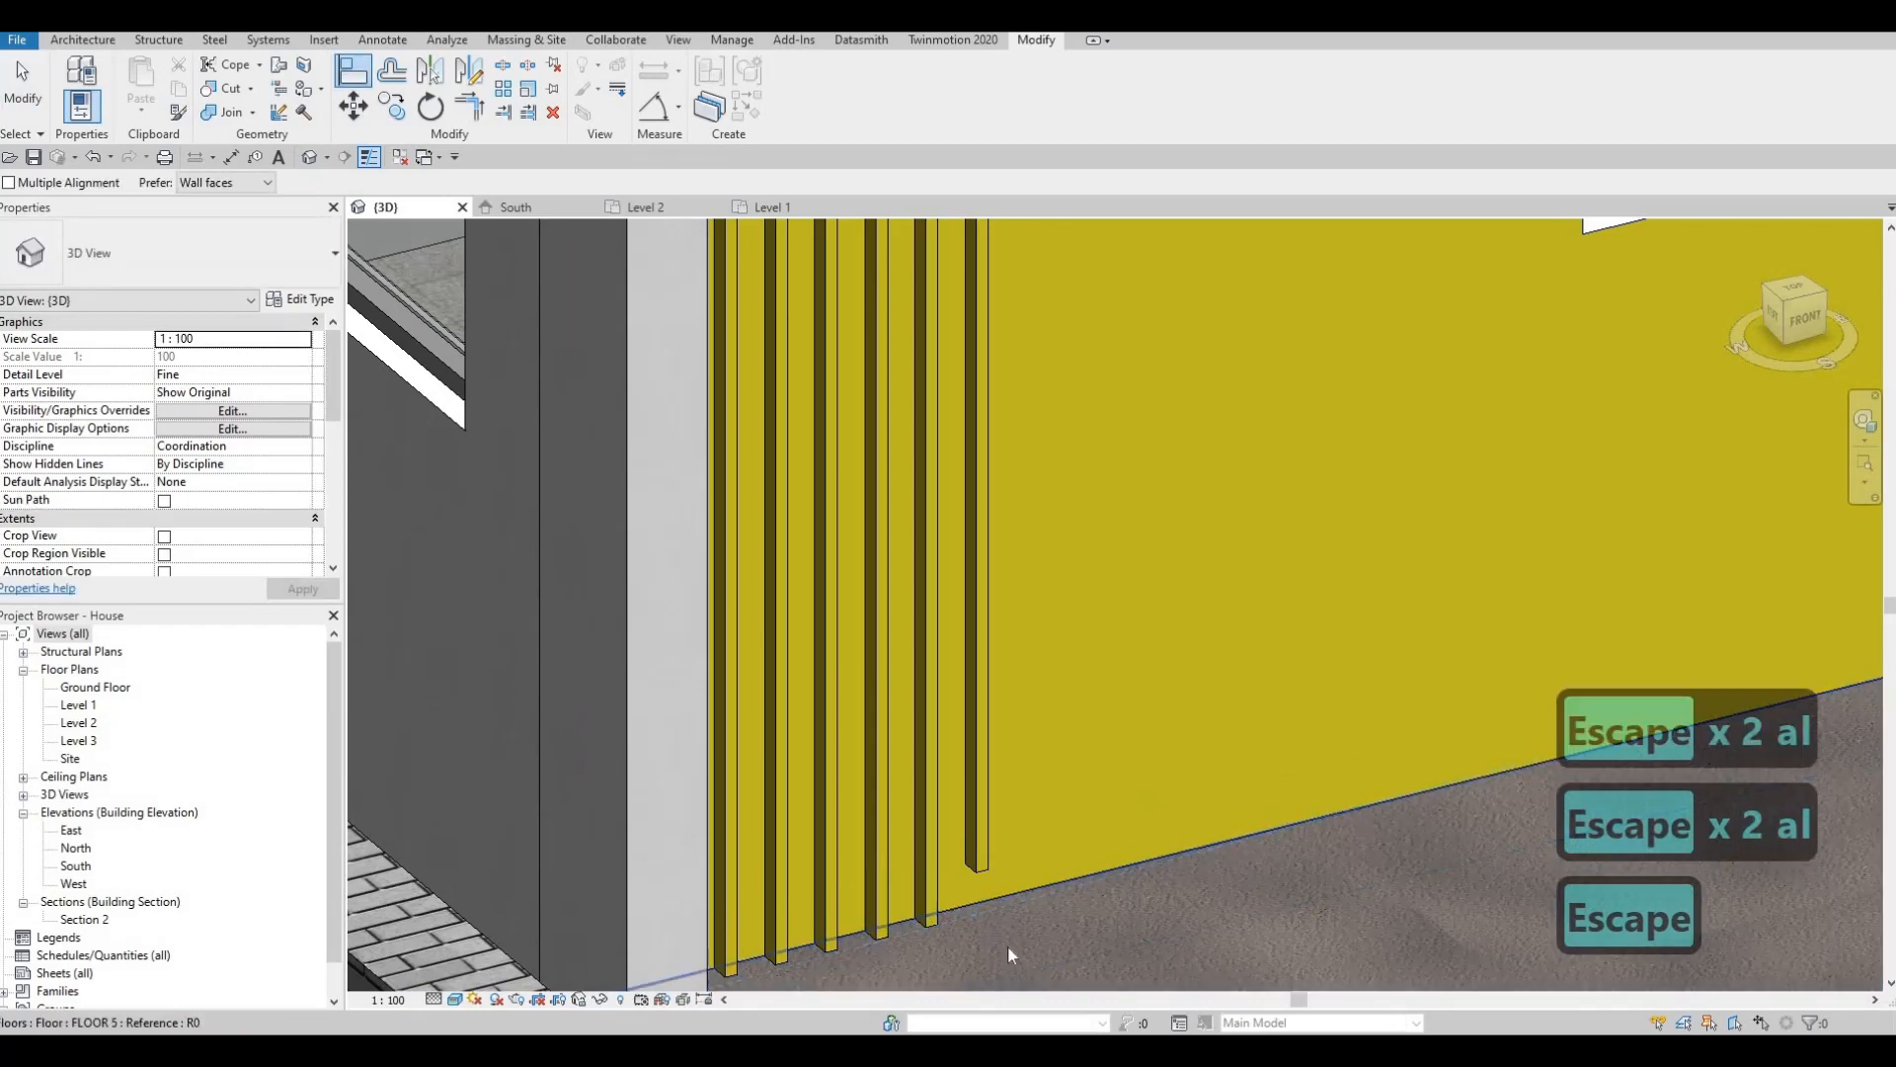
pyautogui.press('Escape')
# Align the bottom end of the seventh, outermost wall sweep with the floor and review the whole front facade.
pyautogui.press('a')
pyautogui.press('l')
pyautogui.click(996, 901)
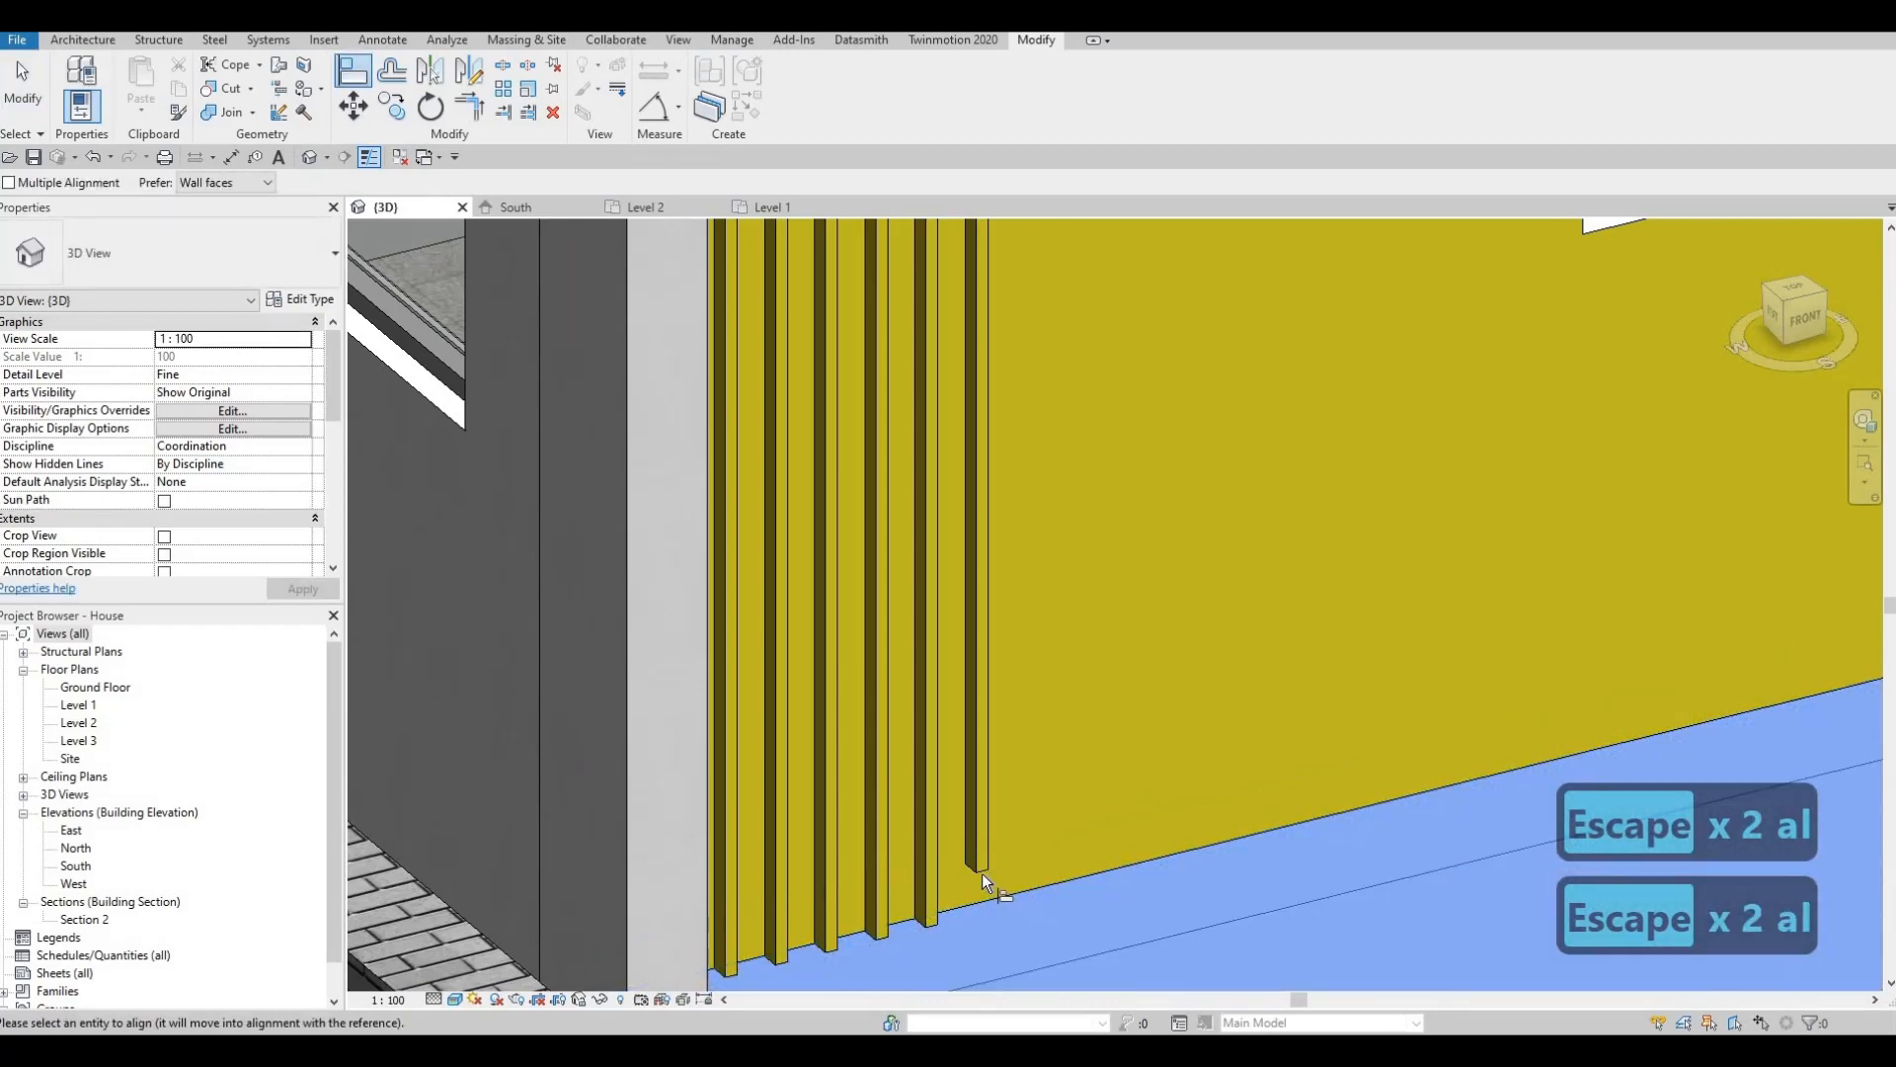
pyautogui.click(982, 873)
pyautogui.scroll(-5, 901, 745)
pyautogui.press('Escape')
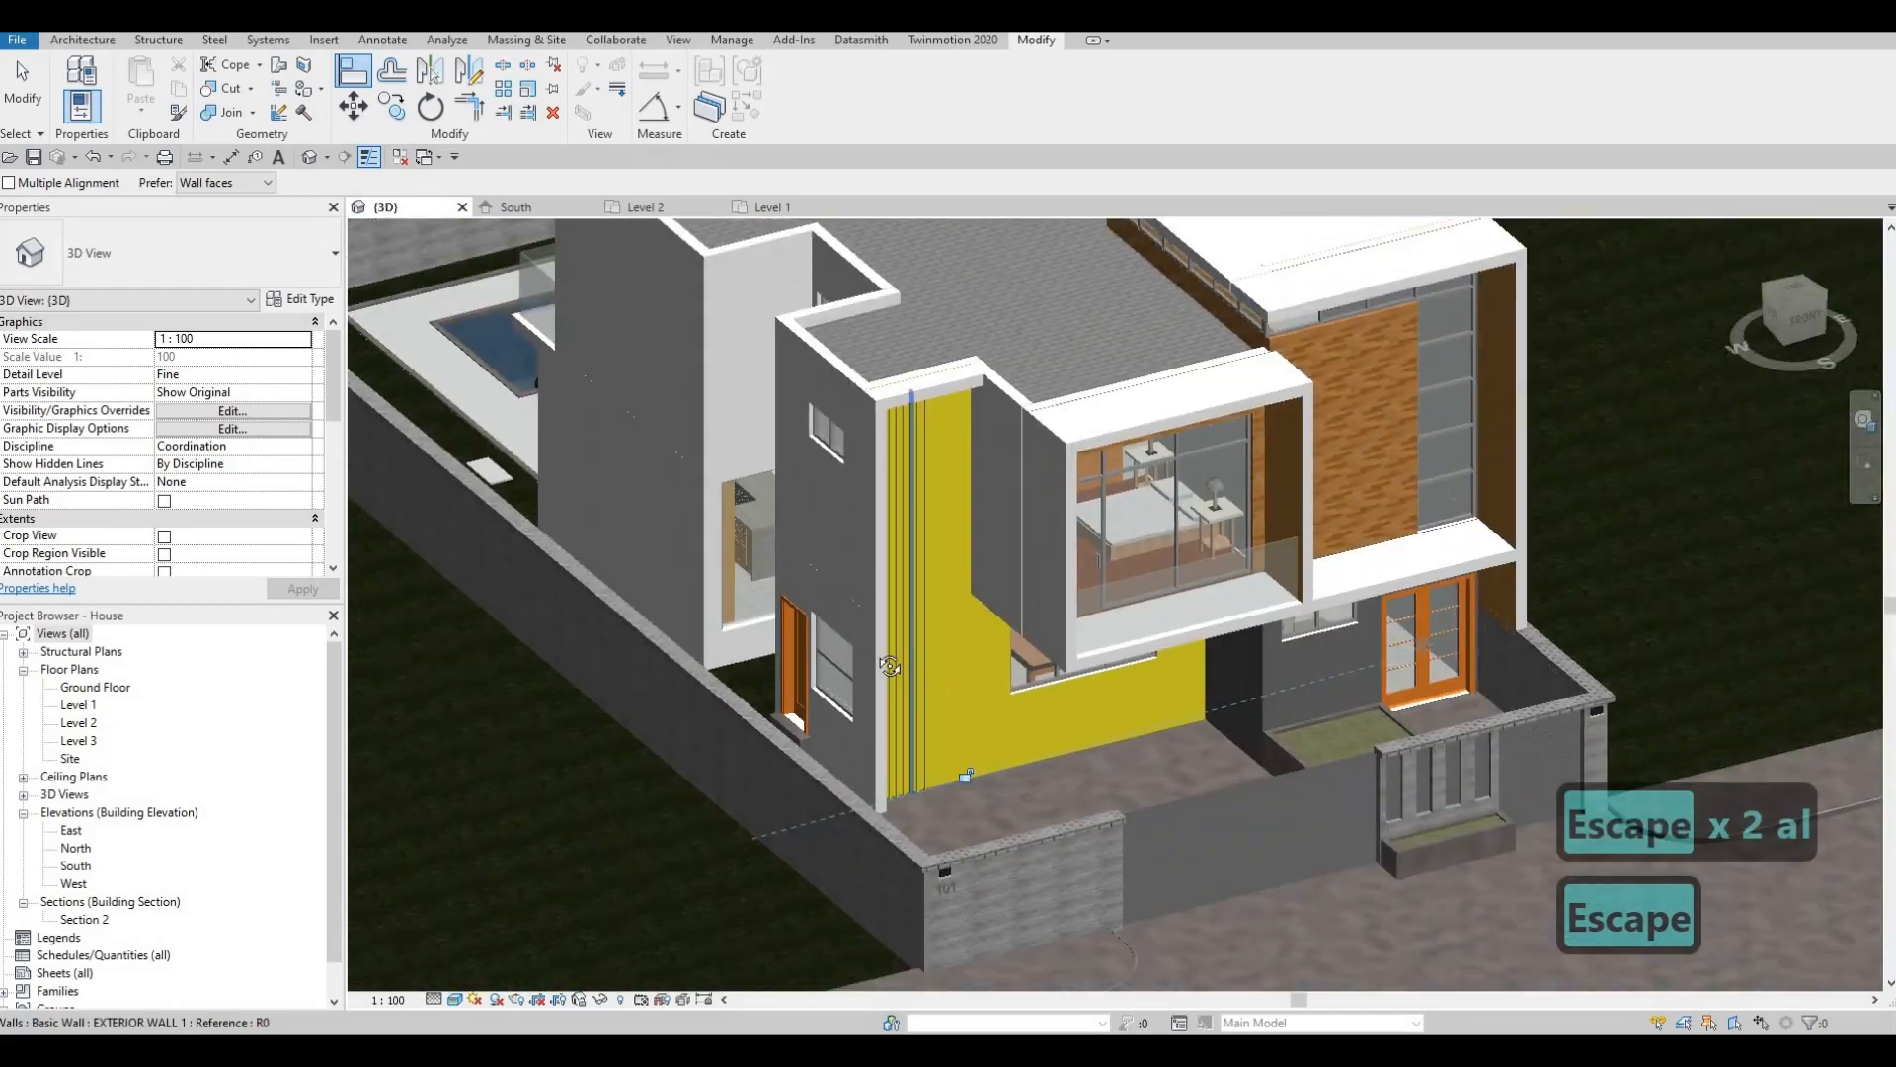
pyautogui.keyDown('shift'); pyautogui.moveTo(890, 666); pyautogui.dragTo(1088, 687, button='middle'); pyautogui.keyUp('shift')
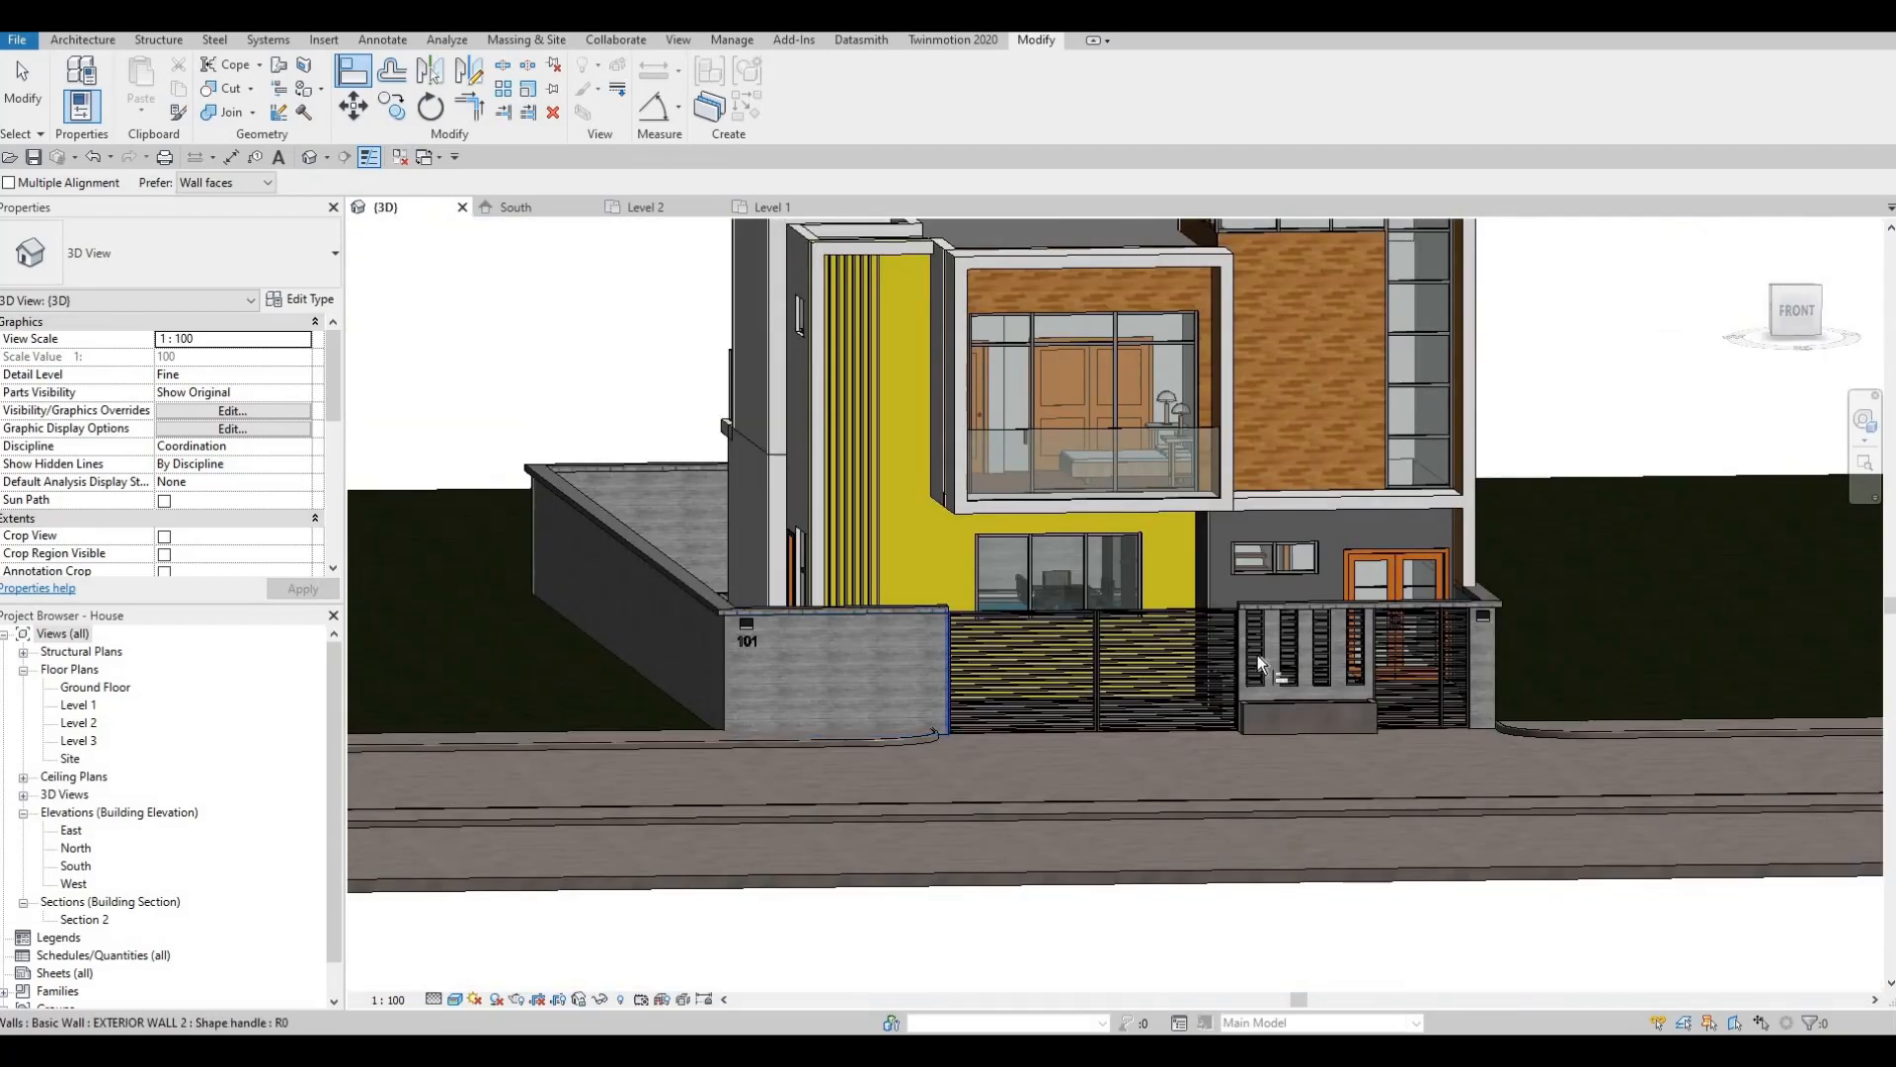
pyautogui.press('Escape')
pyautogui.press('Escape')
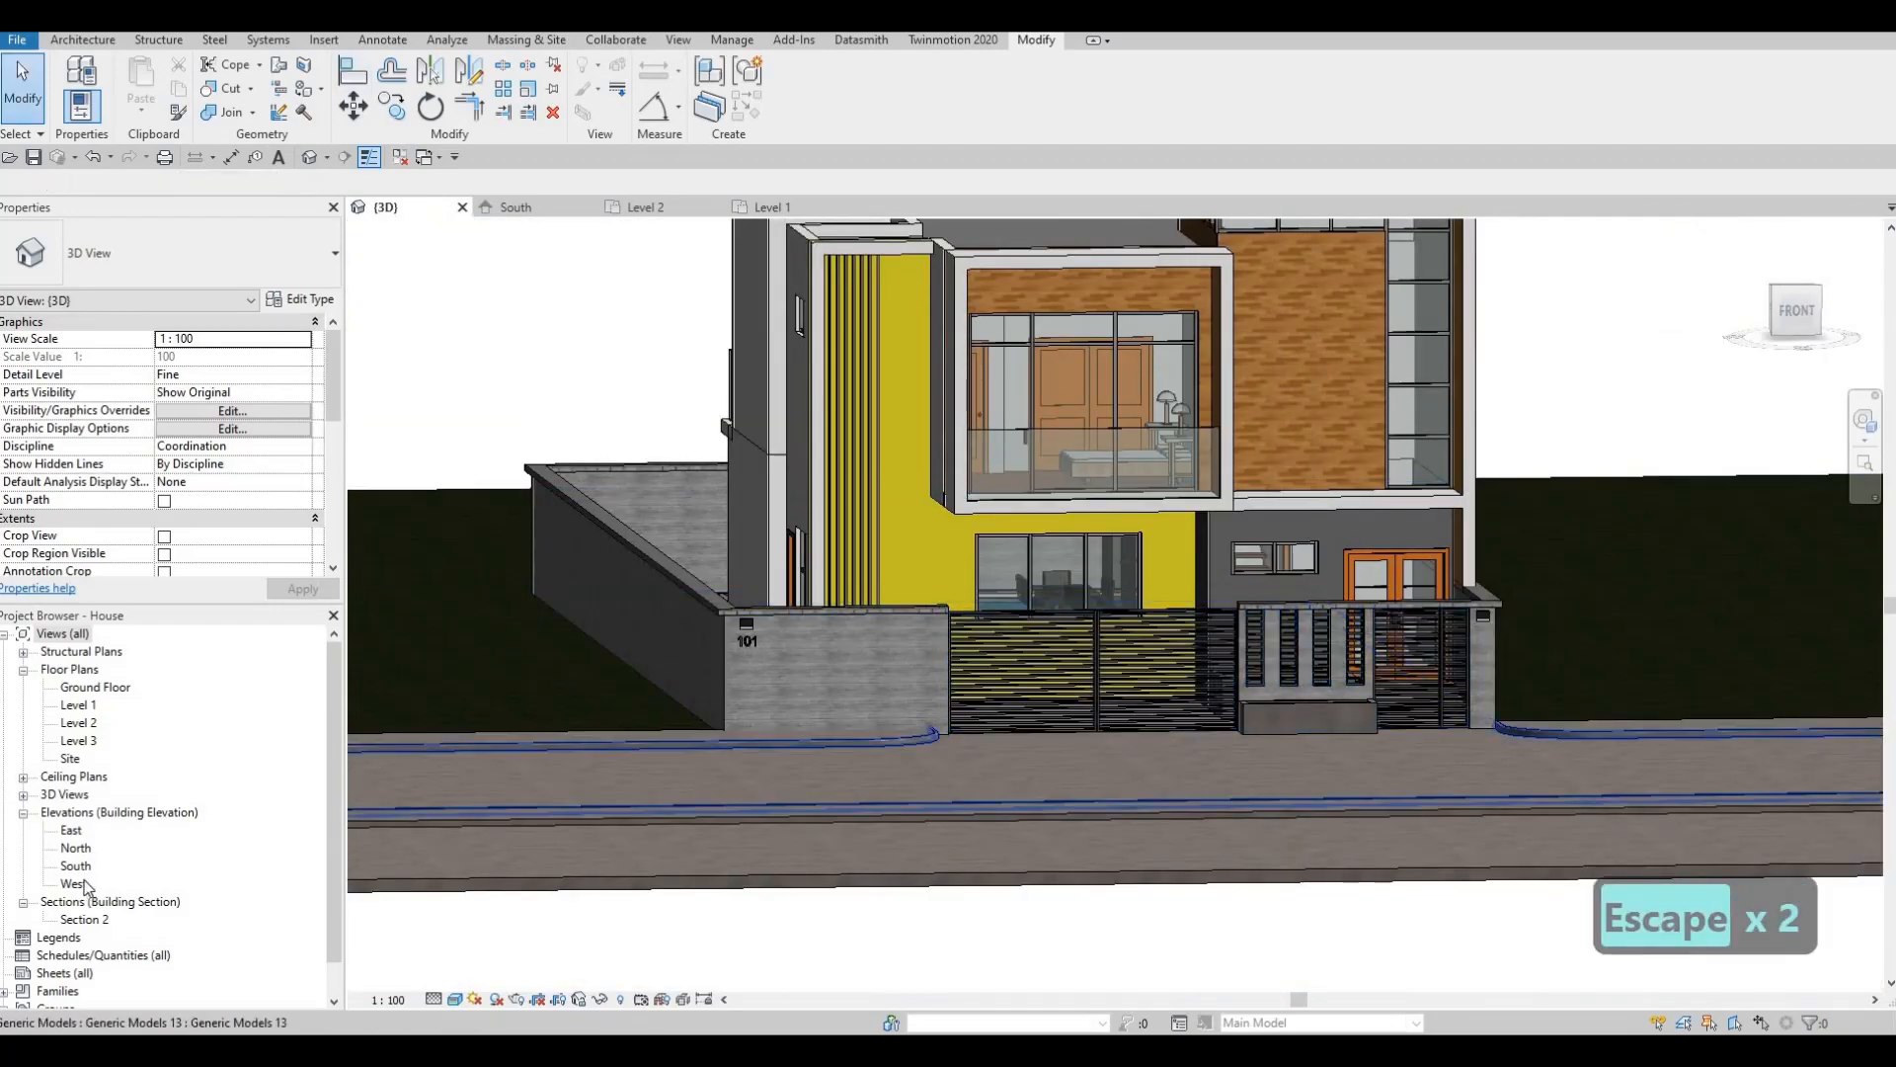
# Try to cut a wall opening in the front fence wall carrying the number 101 in the South elevation.
pyautogui.click(516, 207)
pyautogui.moveTo(1008, 721); pyautogui.dragTo(1048, 577, button='middle')
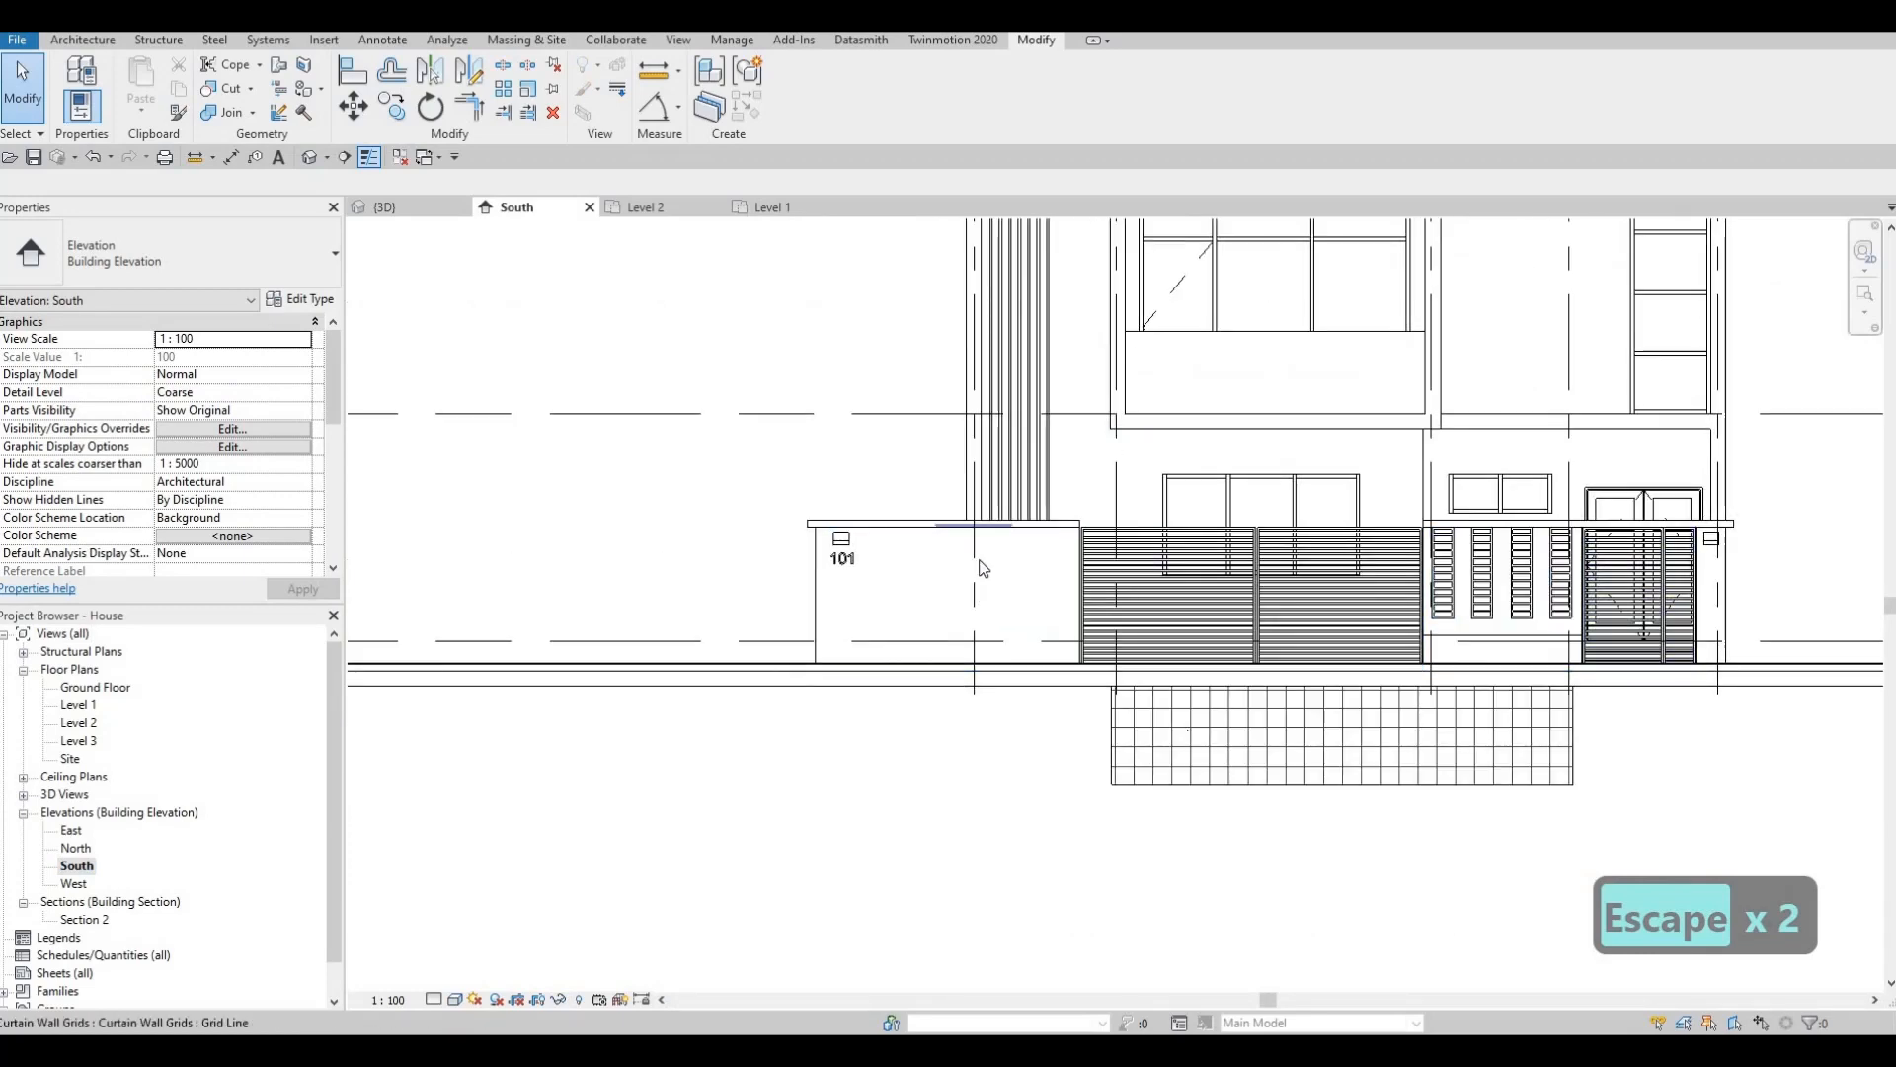
pyautogui.click(985, 592)
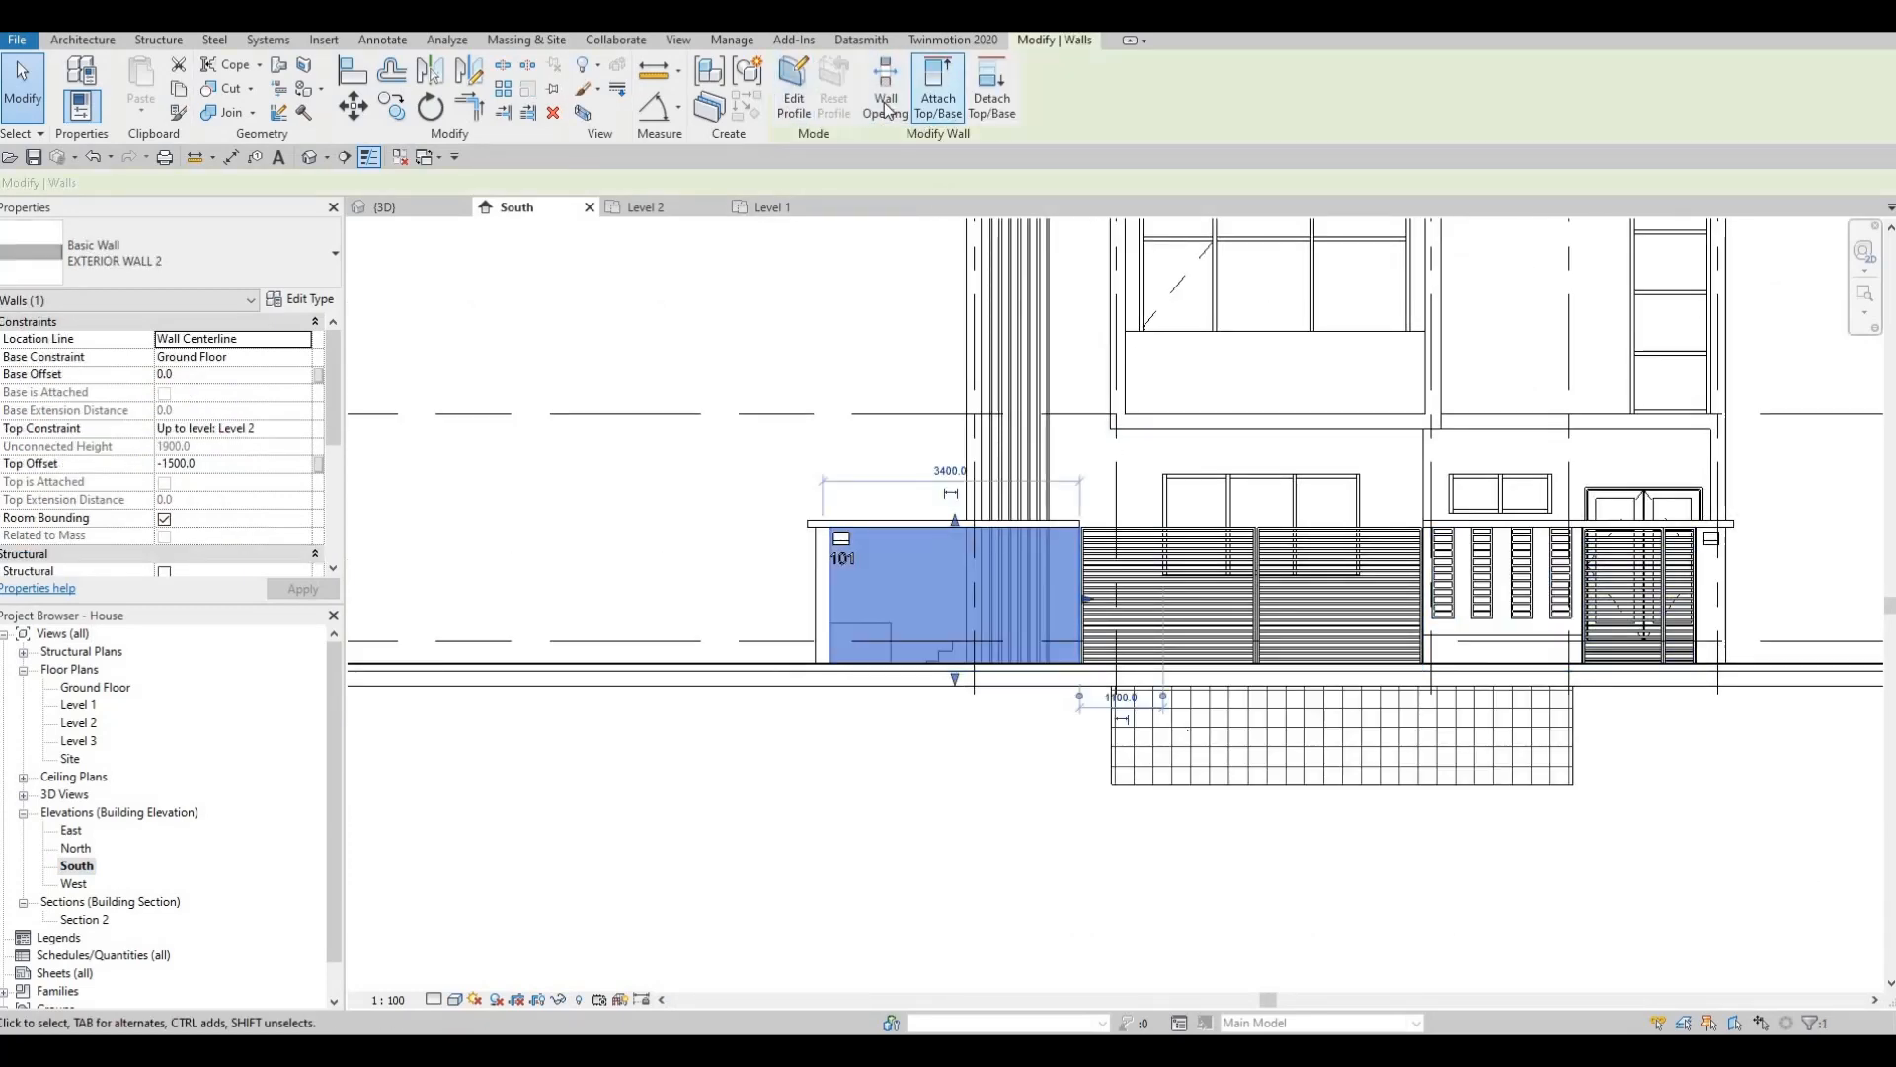
pyautogui.click(886, 99)
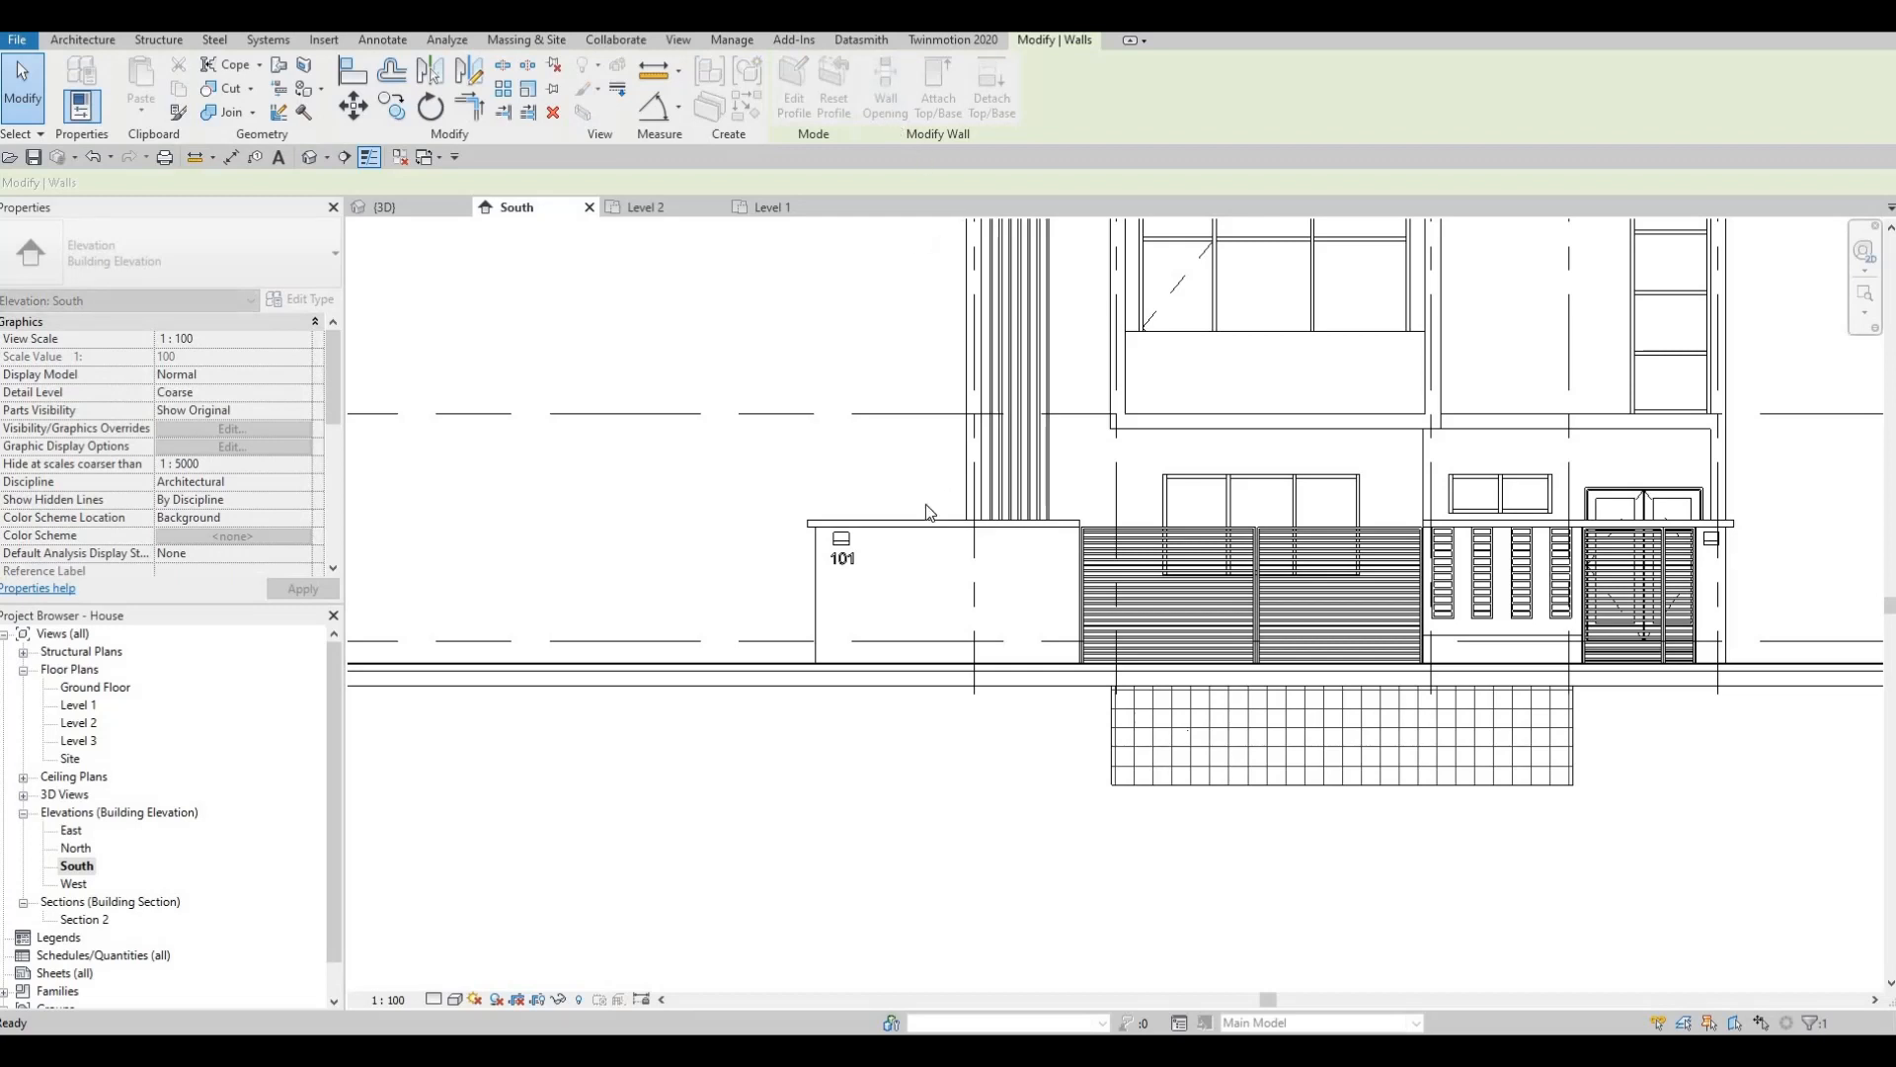
pyautogui.press('Escape')
pyautogui.press('Escape')
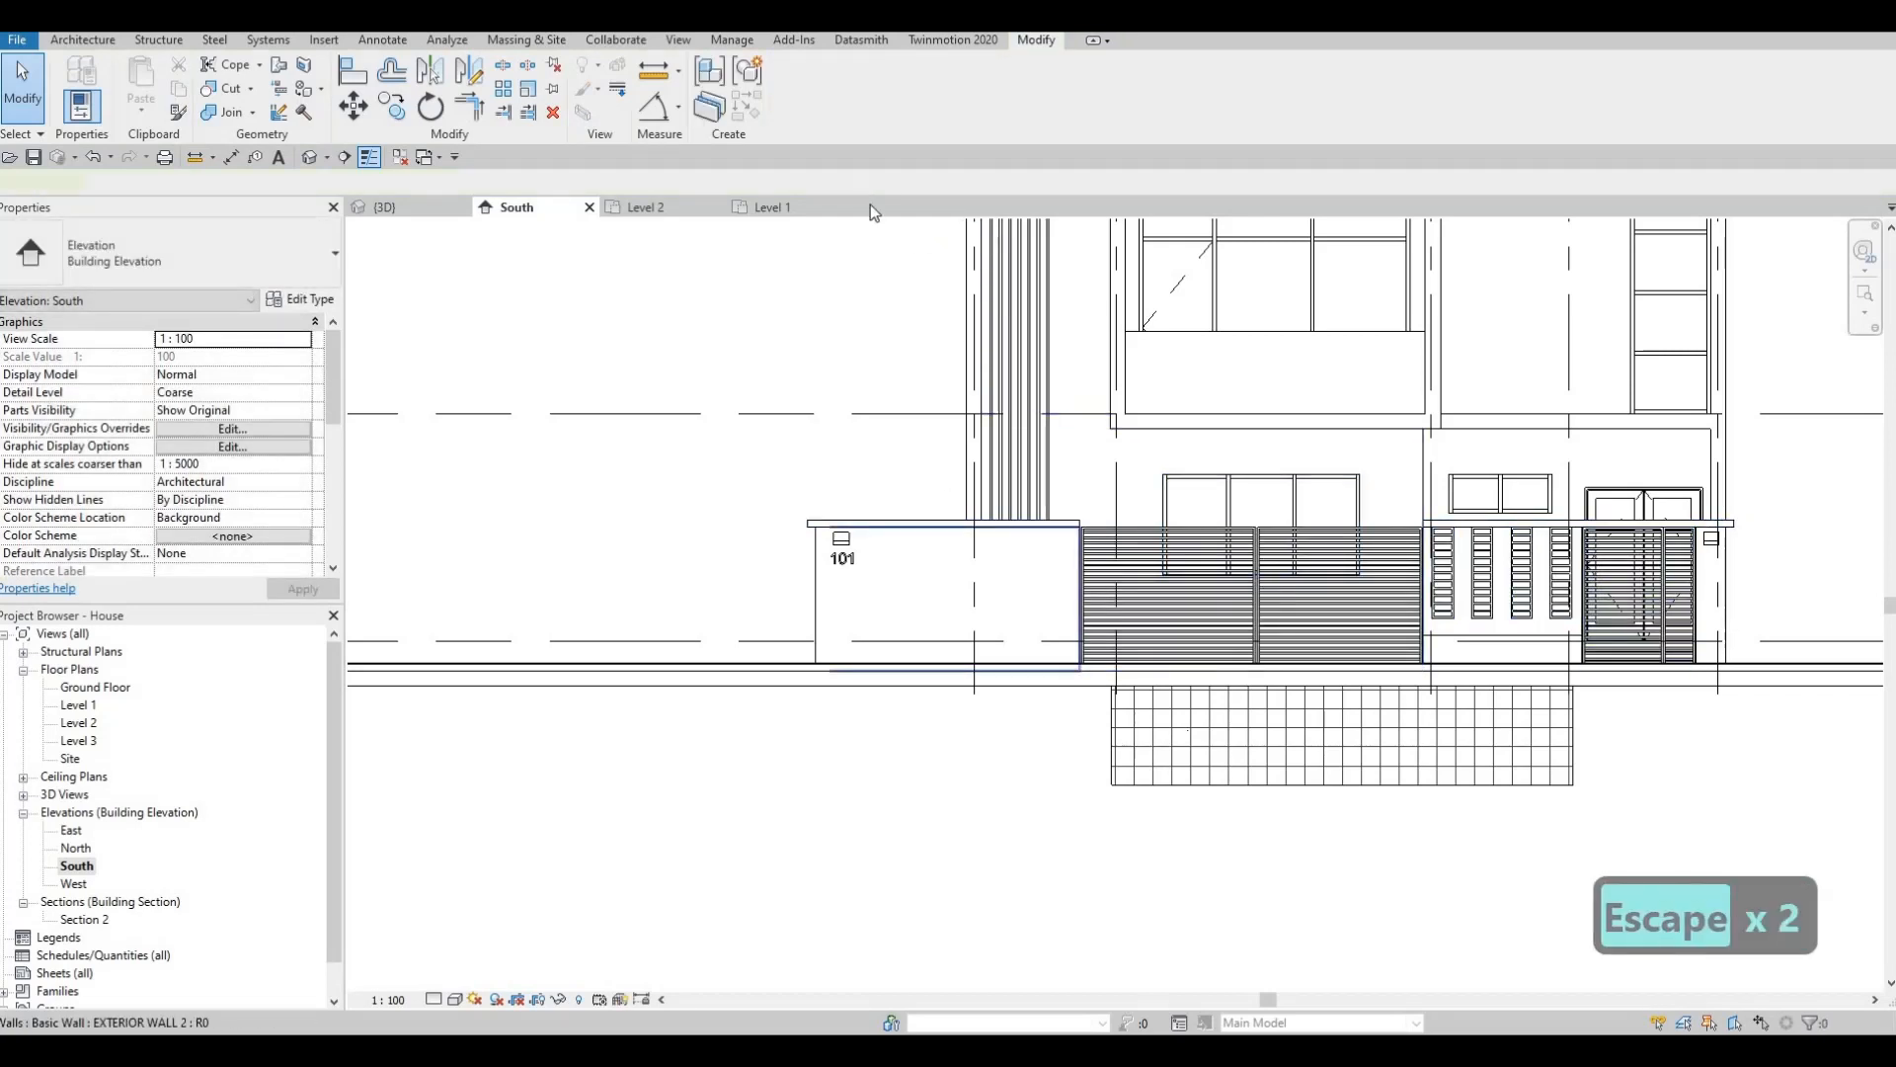
pyautogui.press('Escape')
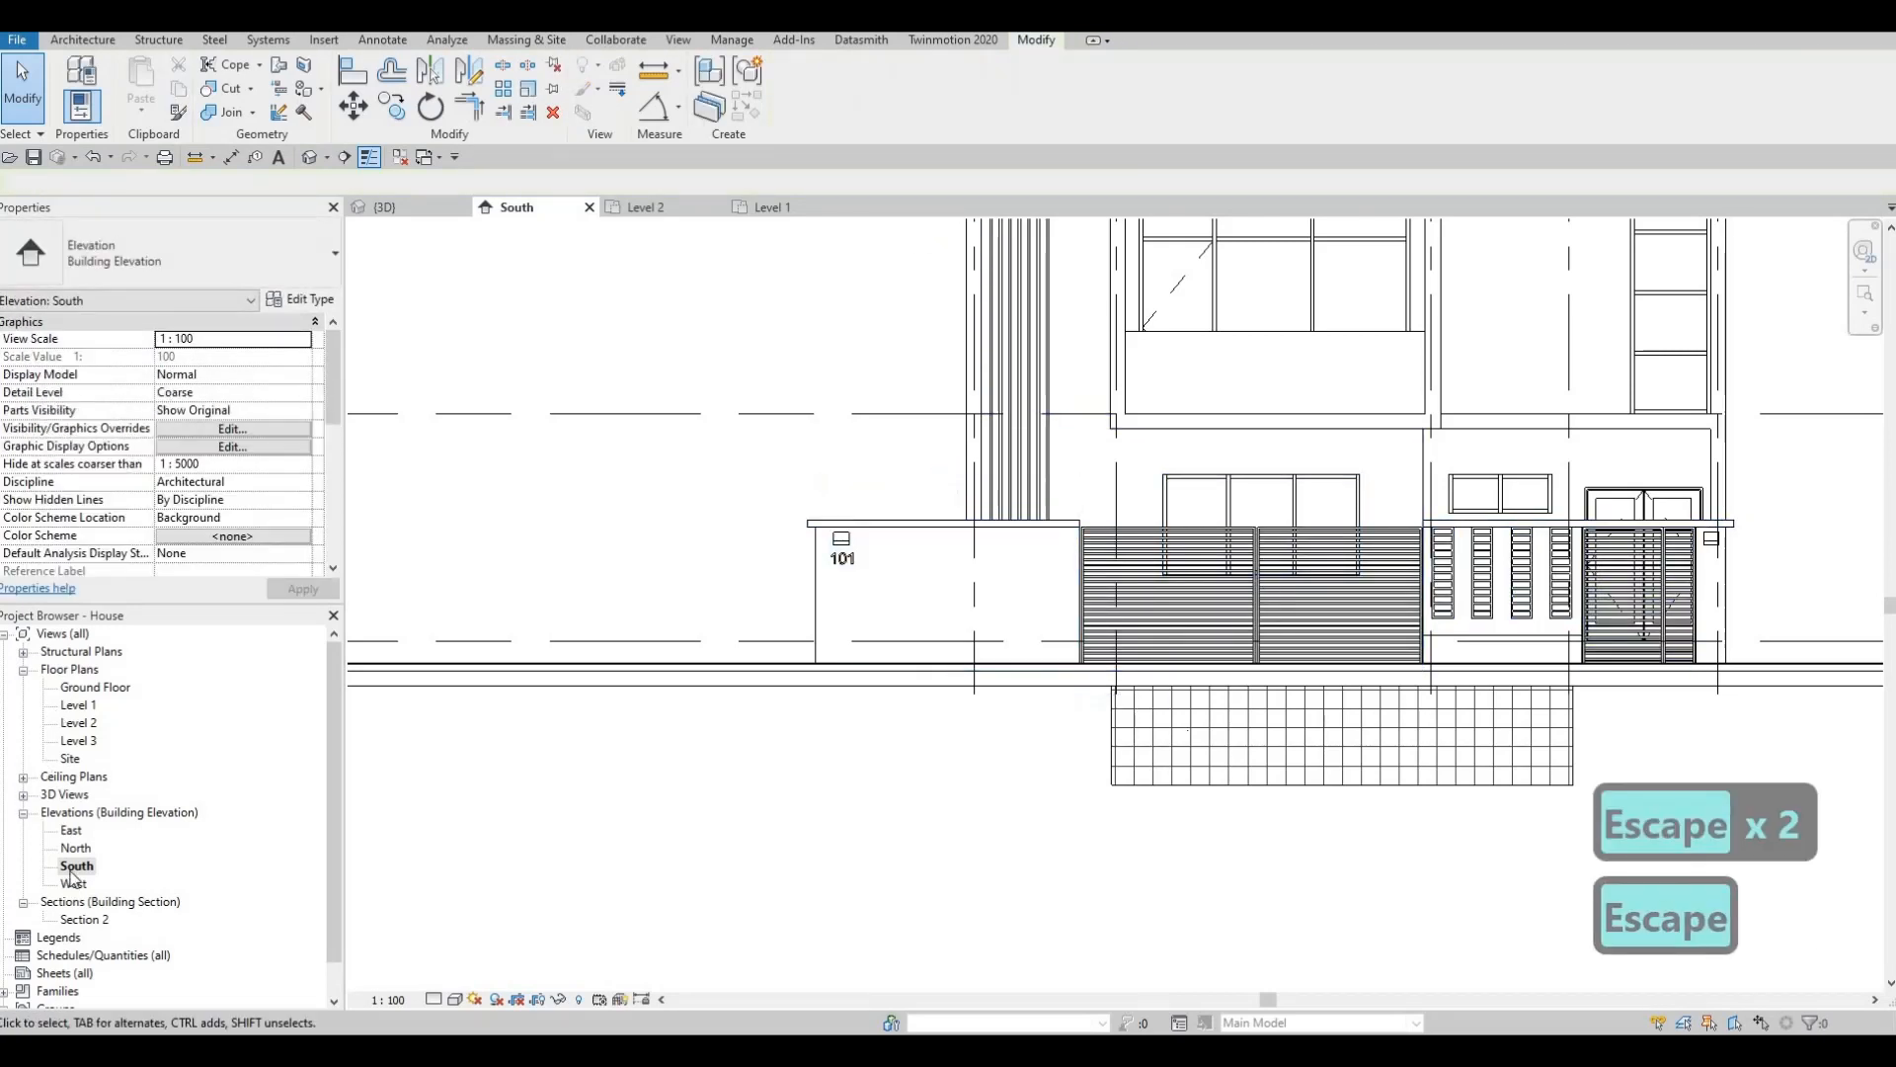
# Try to edit the wall join at the front fence's corner on grid K in the Ground Floor and Level 1 plans.
pyautogui.doubleClick(96, 686)
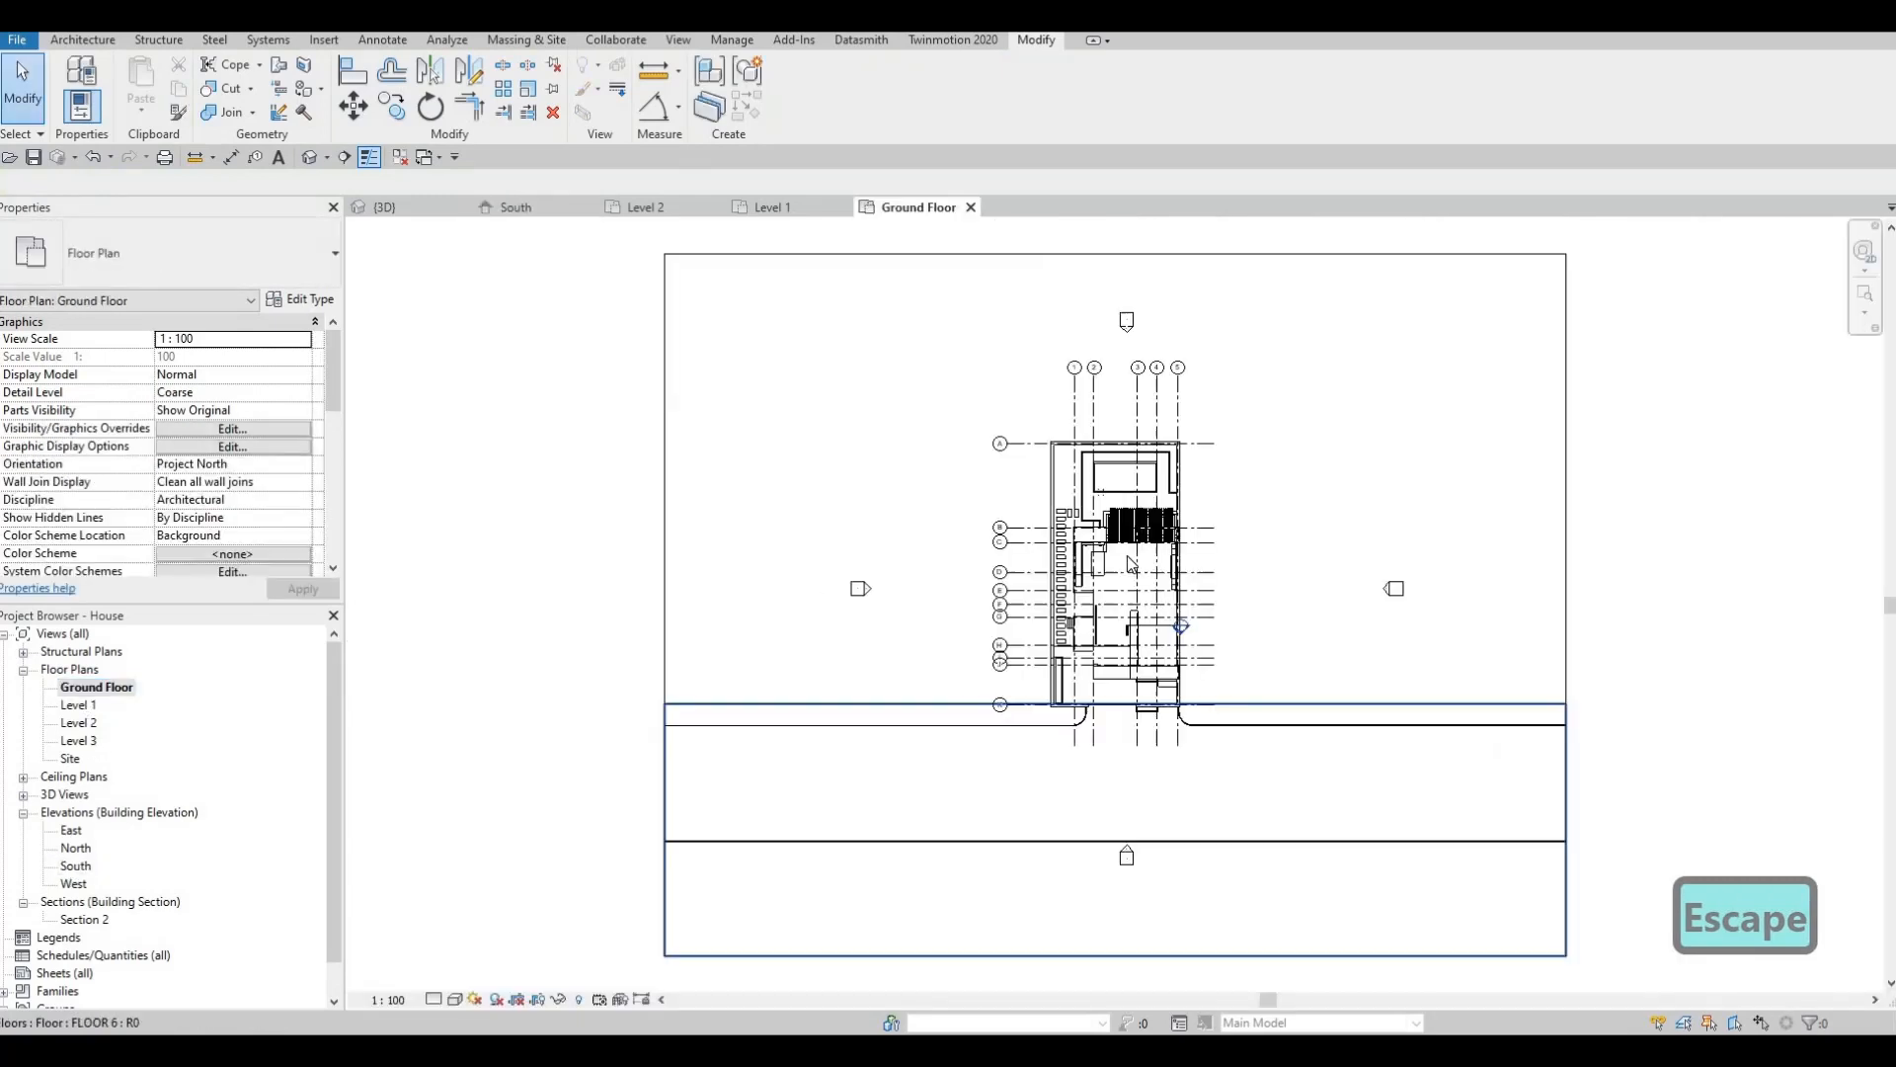
pyautogui.scroll(4, 1154, 629)
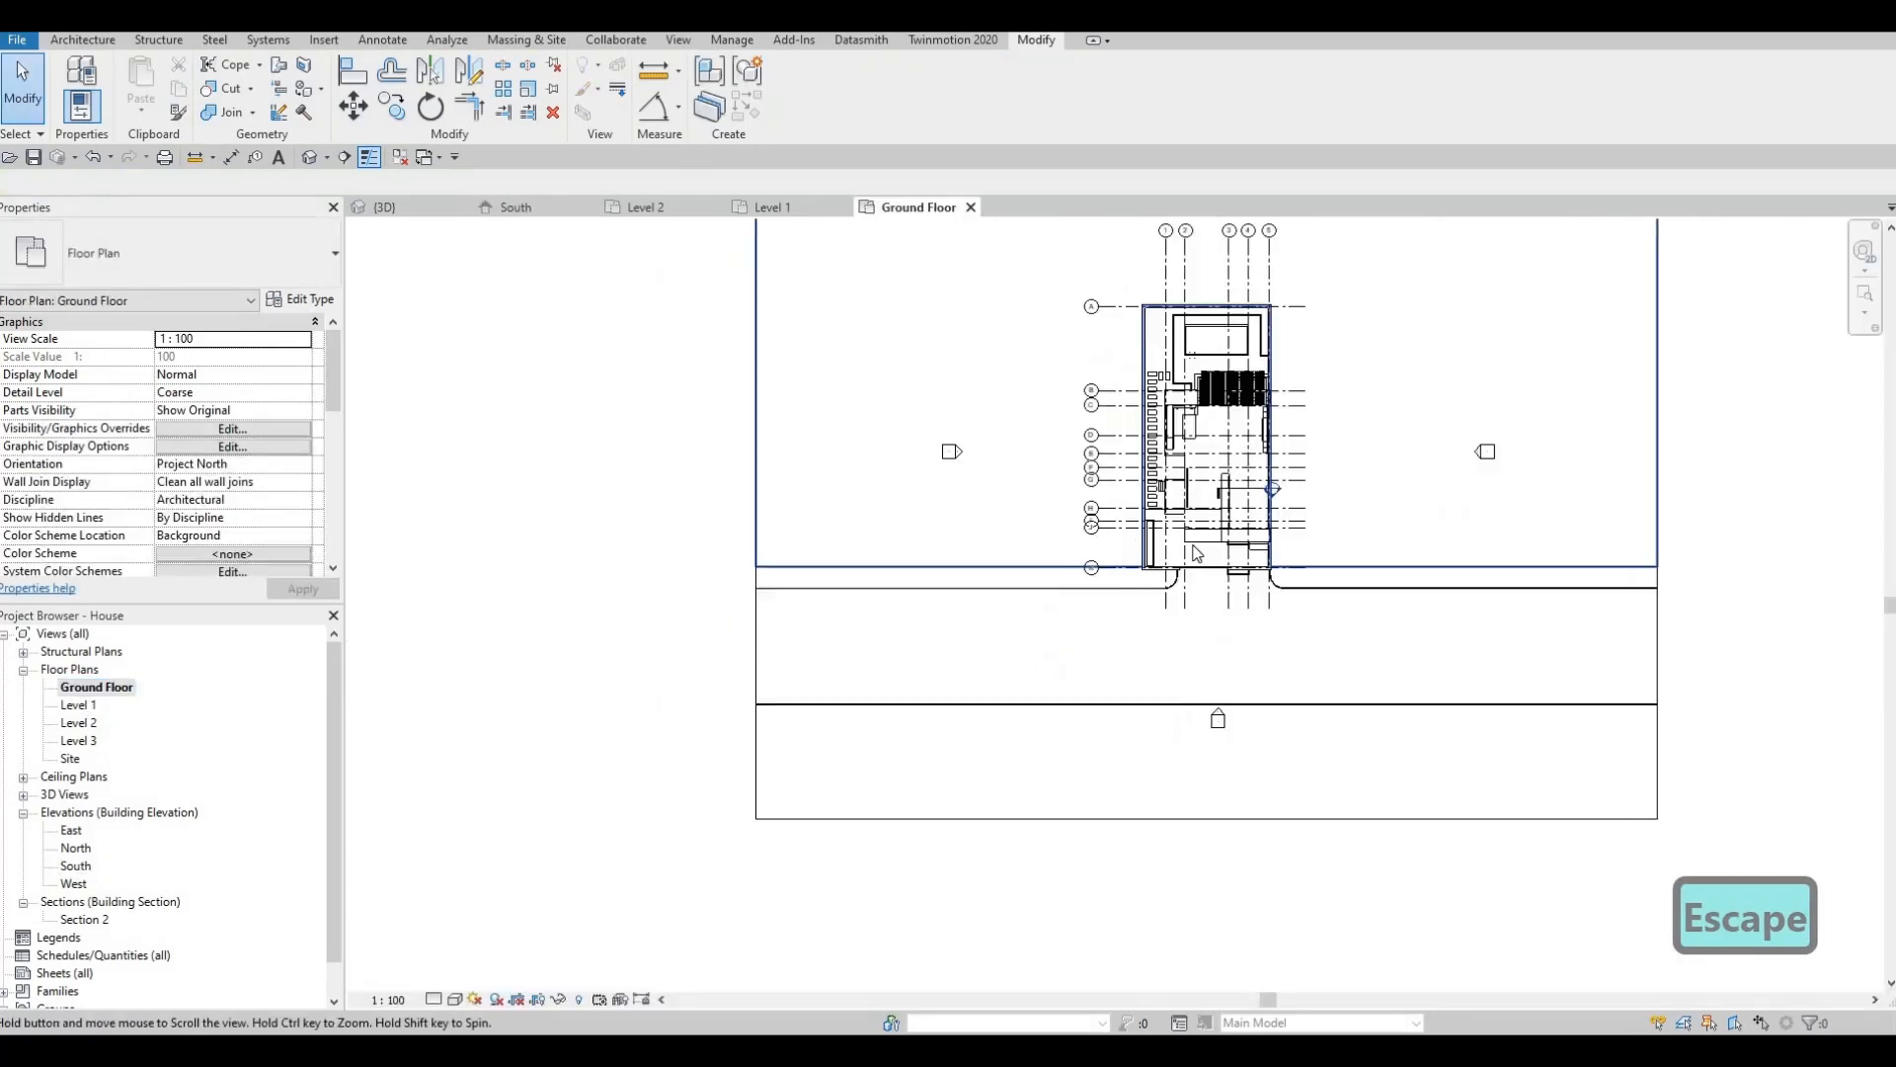
pyautogui.scroll(4, 1153, 629)
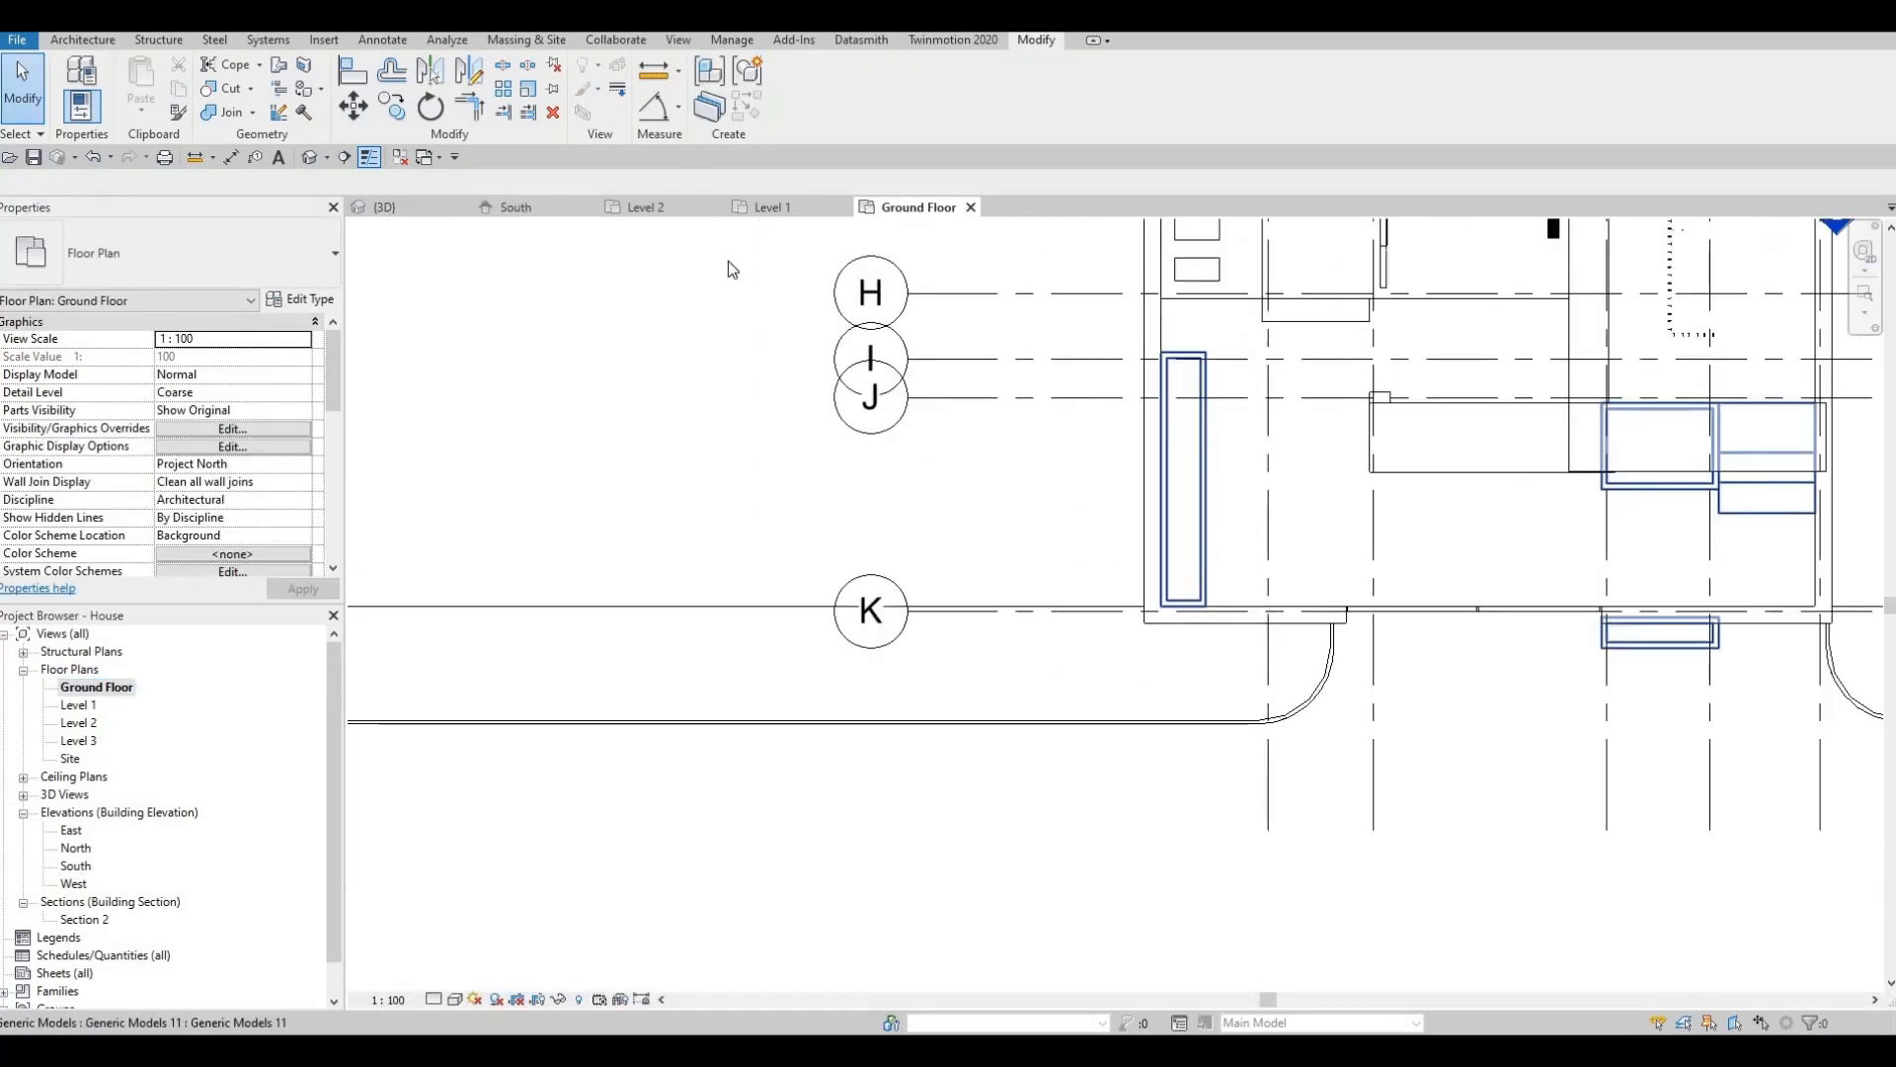
pyautogui.click(276, 114)
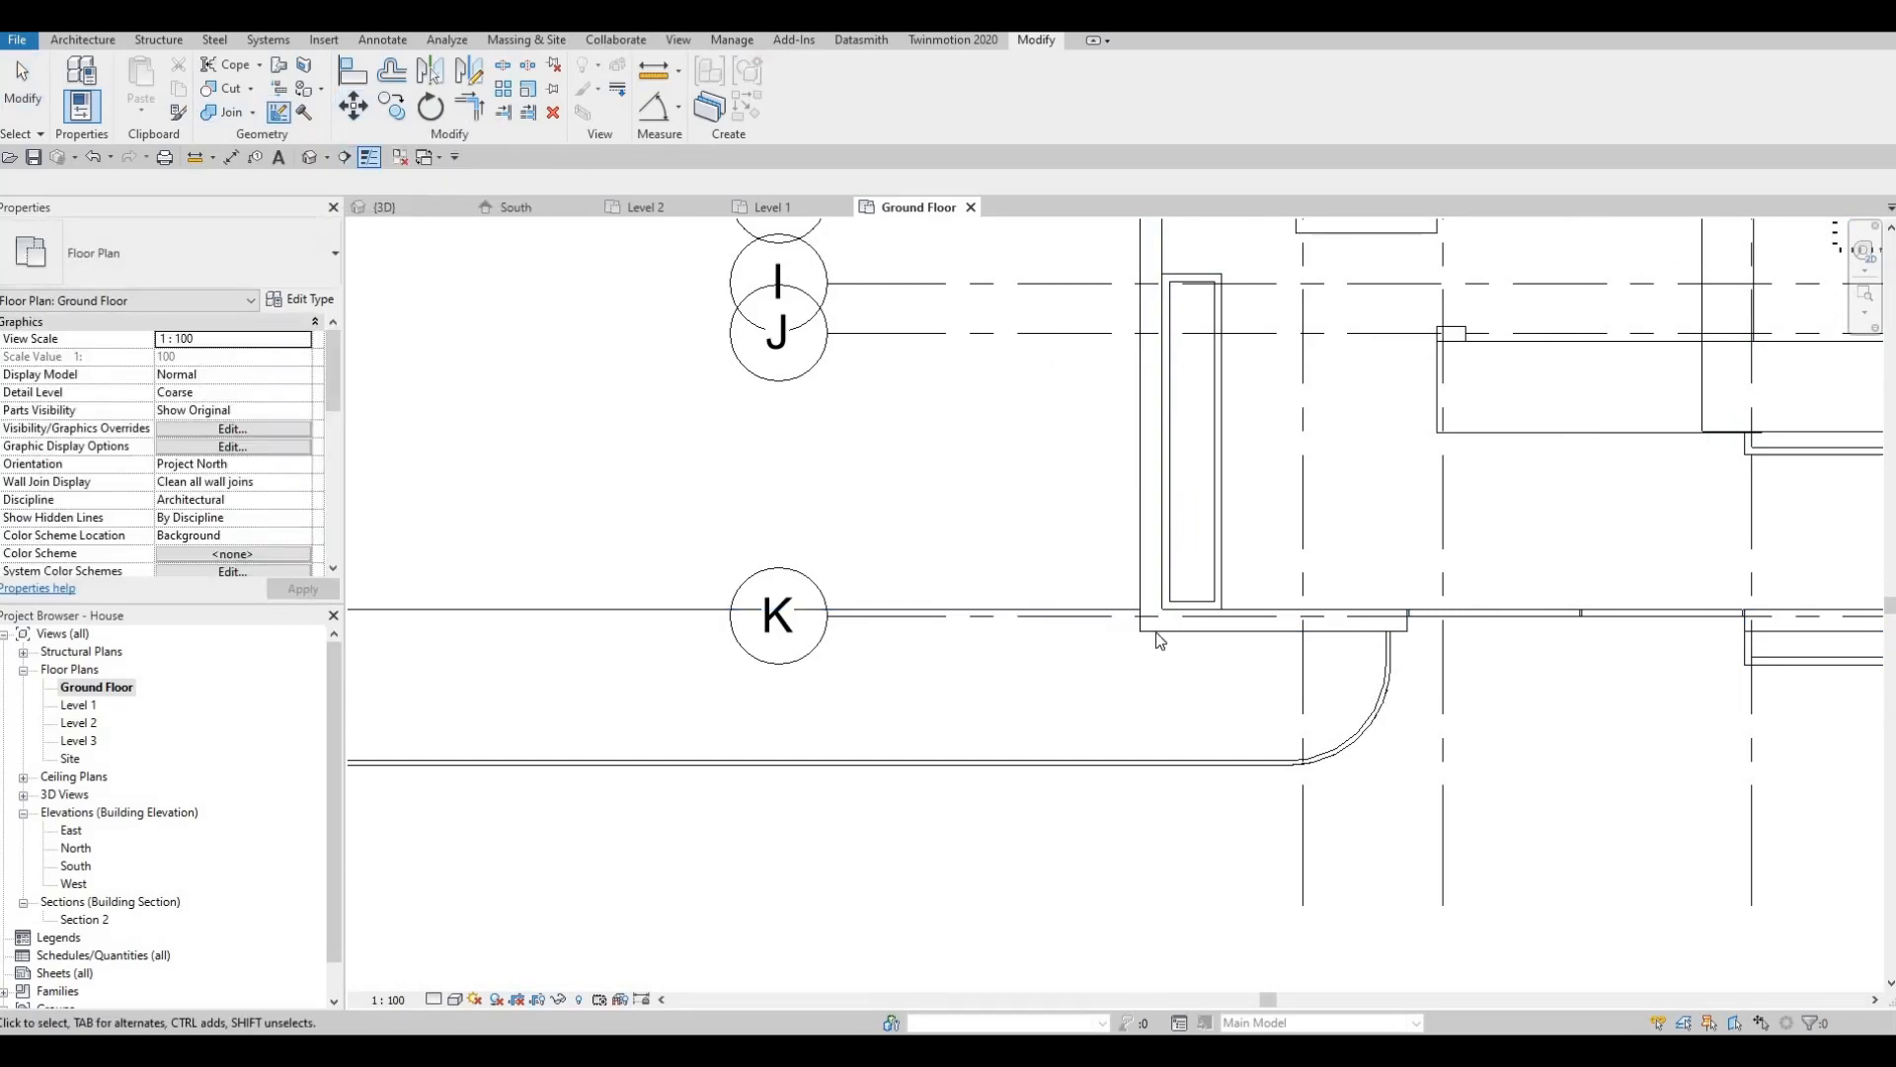
pyautogui.doubleClick(97, 704)
pyautogui.scroll(-5, 785, 506)
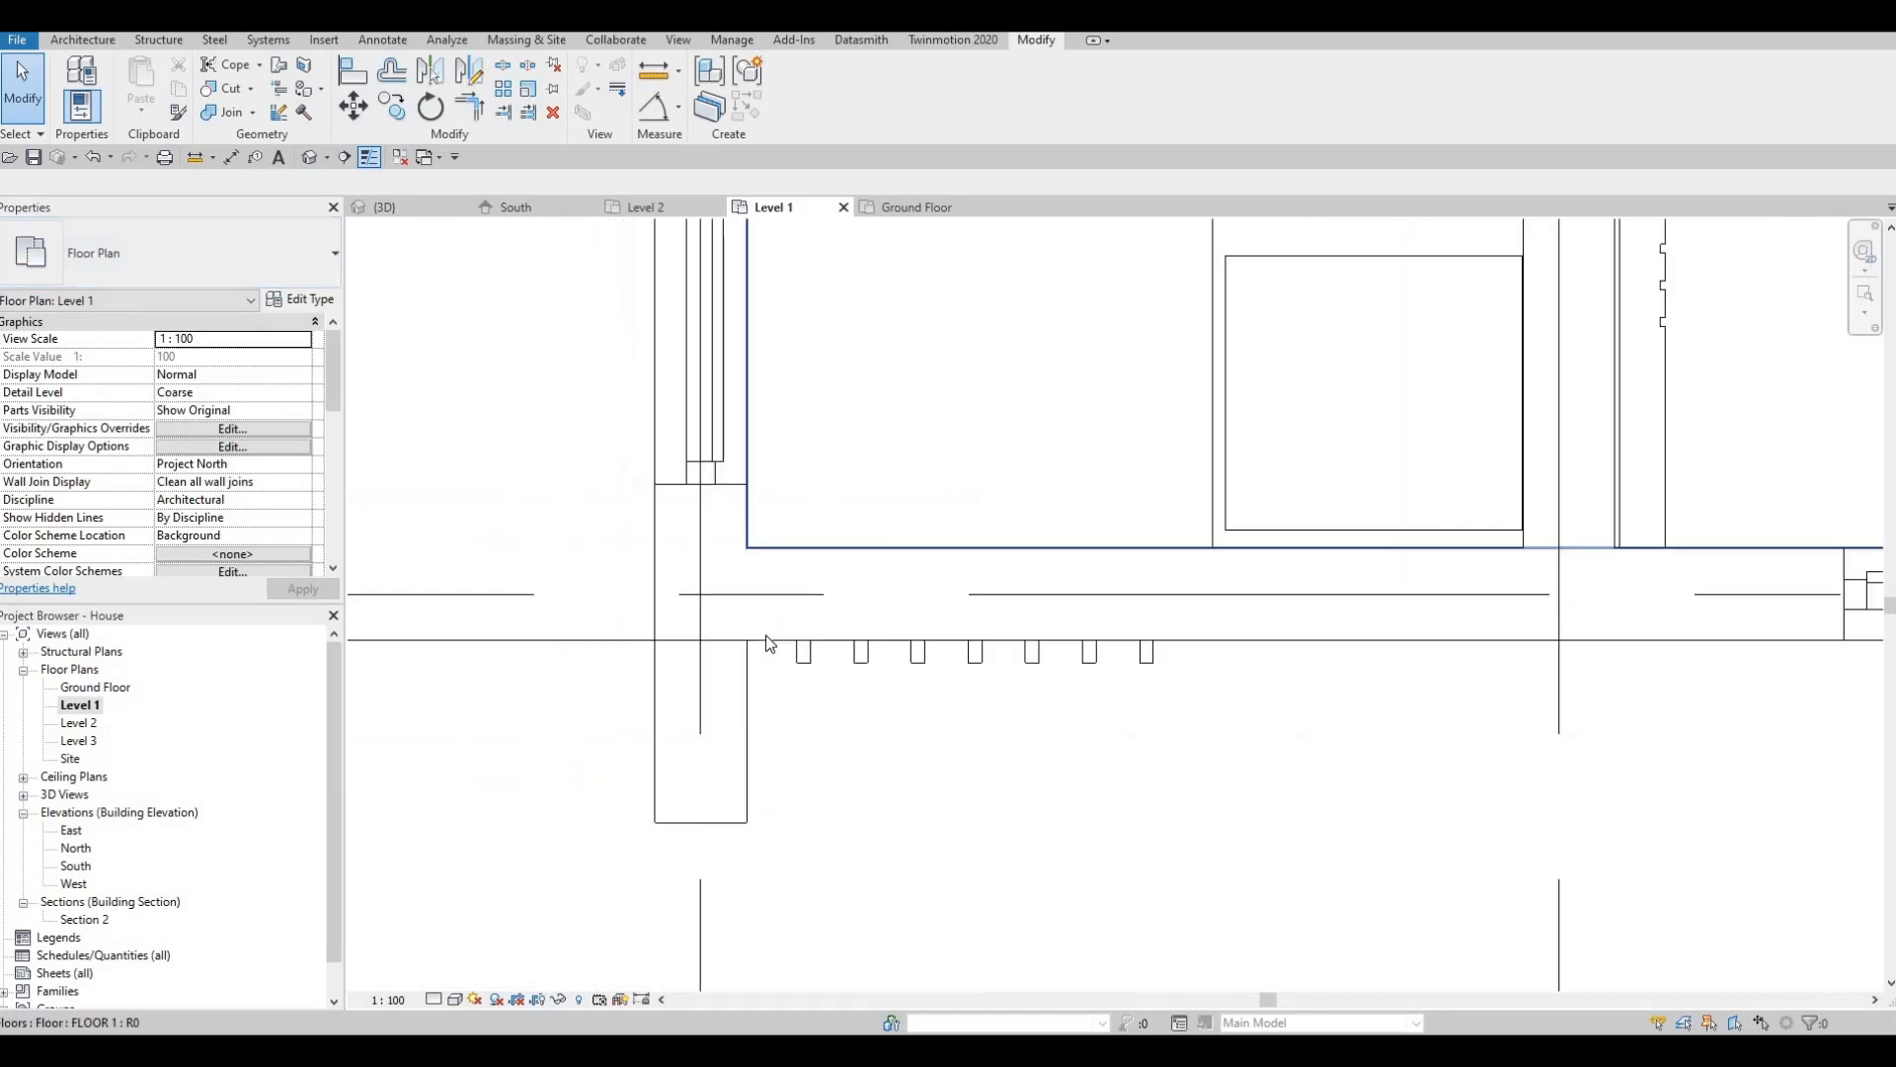
pyautogui.moveTo(347, 790); pyautogui.dragTo(504, 356, button='middle')
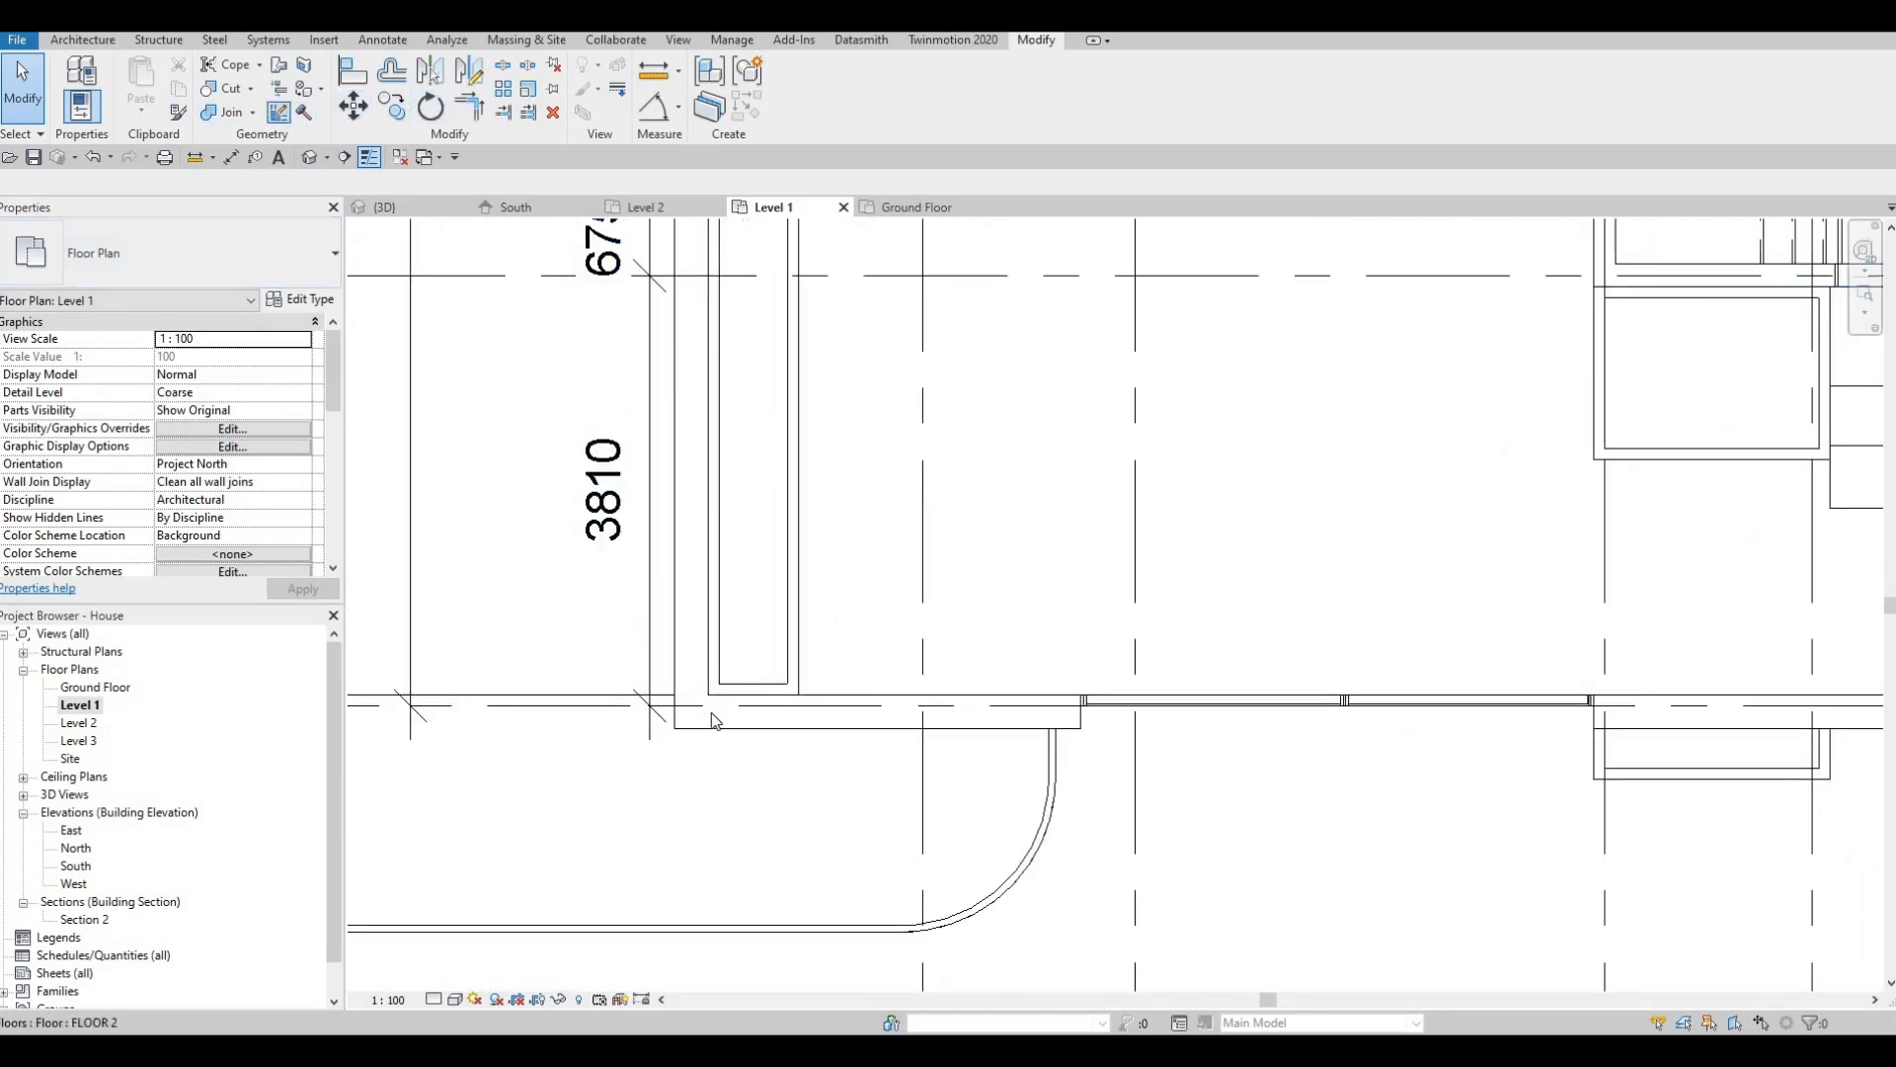
pyautogui.moveTo(817, 642); pyautogui.dragTo(937, 561, button='middle')
pyautogui.press('Escape')
pyautogui.click(857, 645)
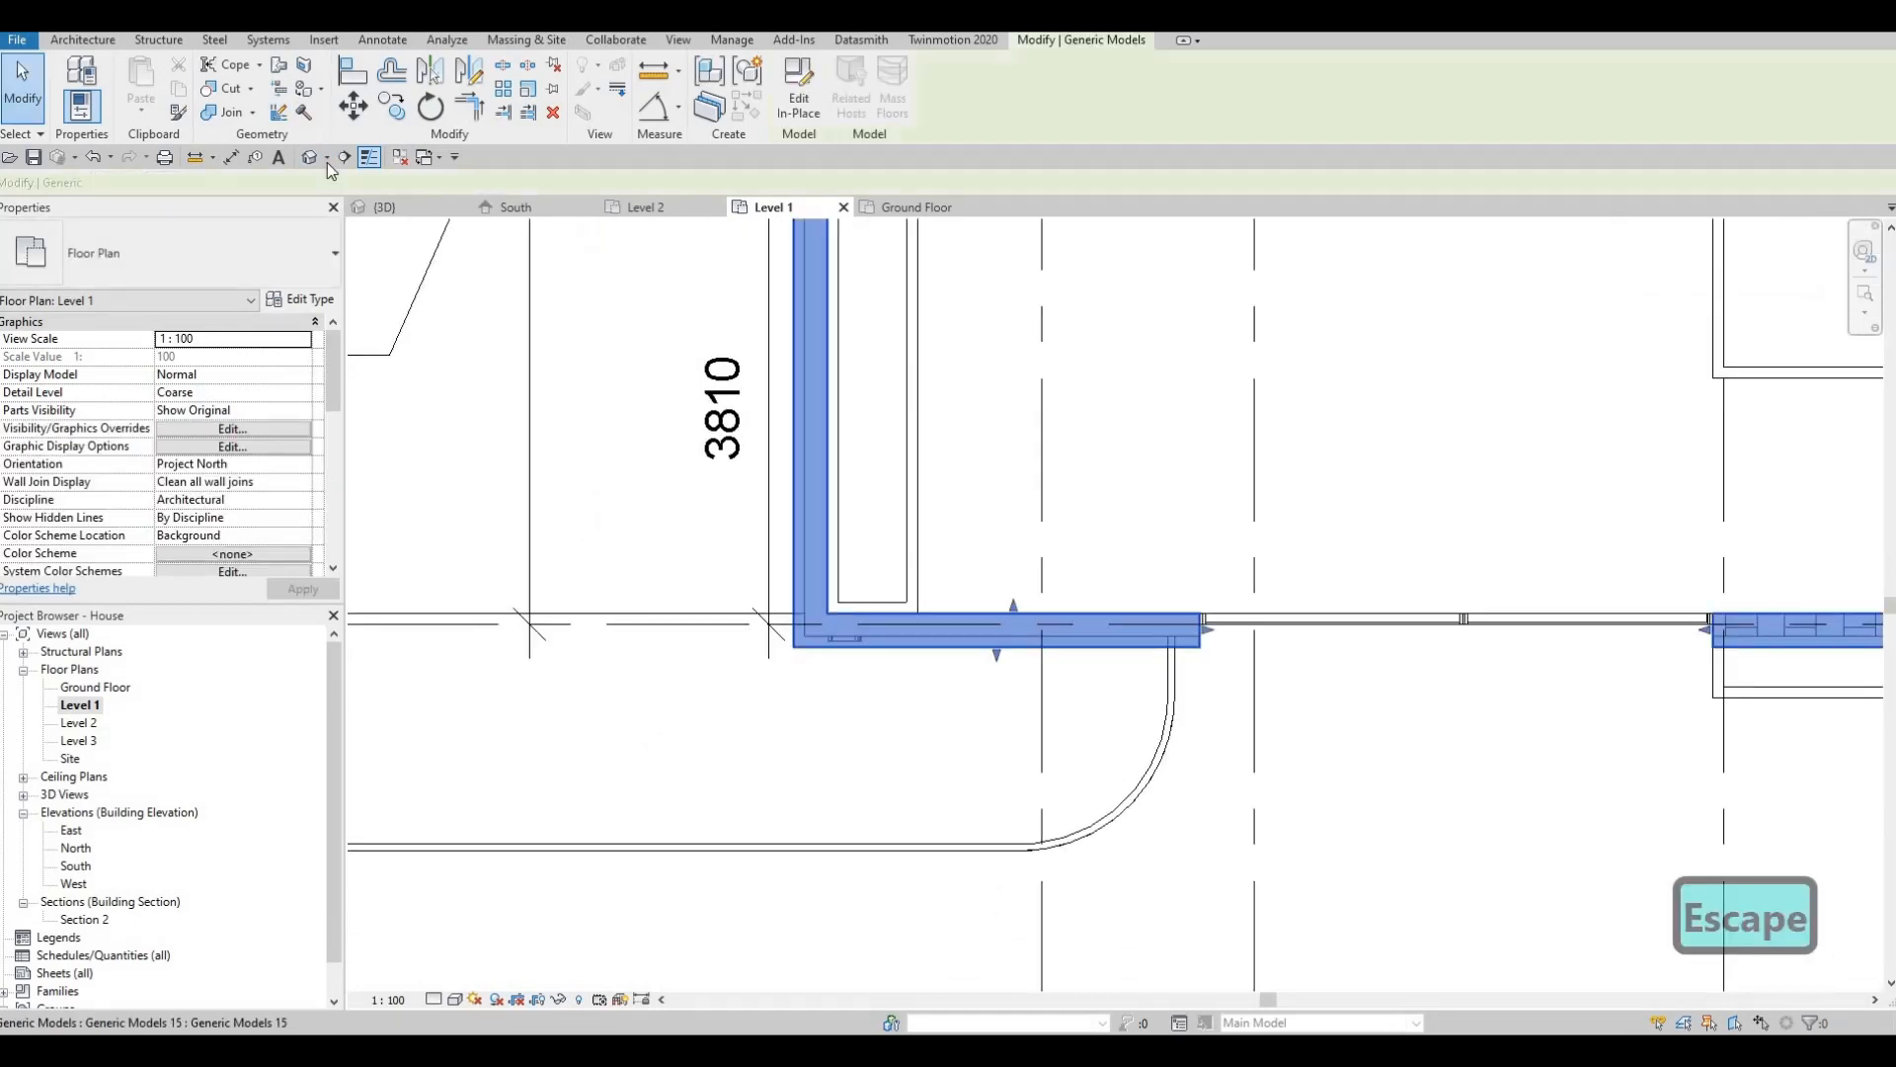
pyautogui.press('Escape')
pyautogui.press('Escape')
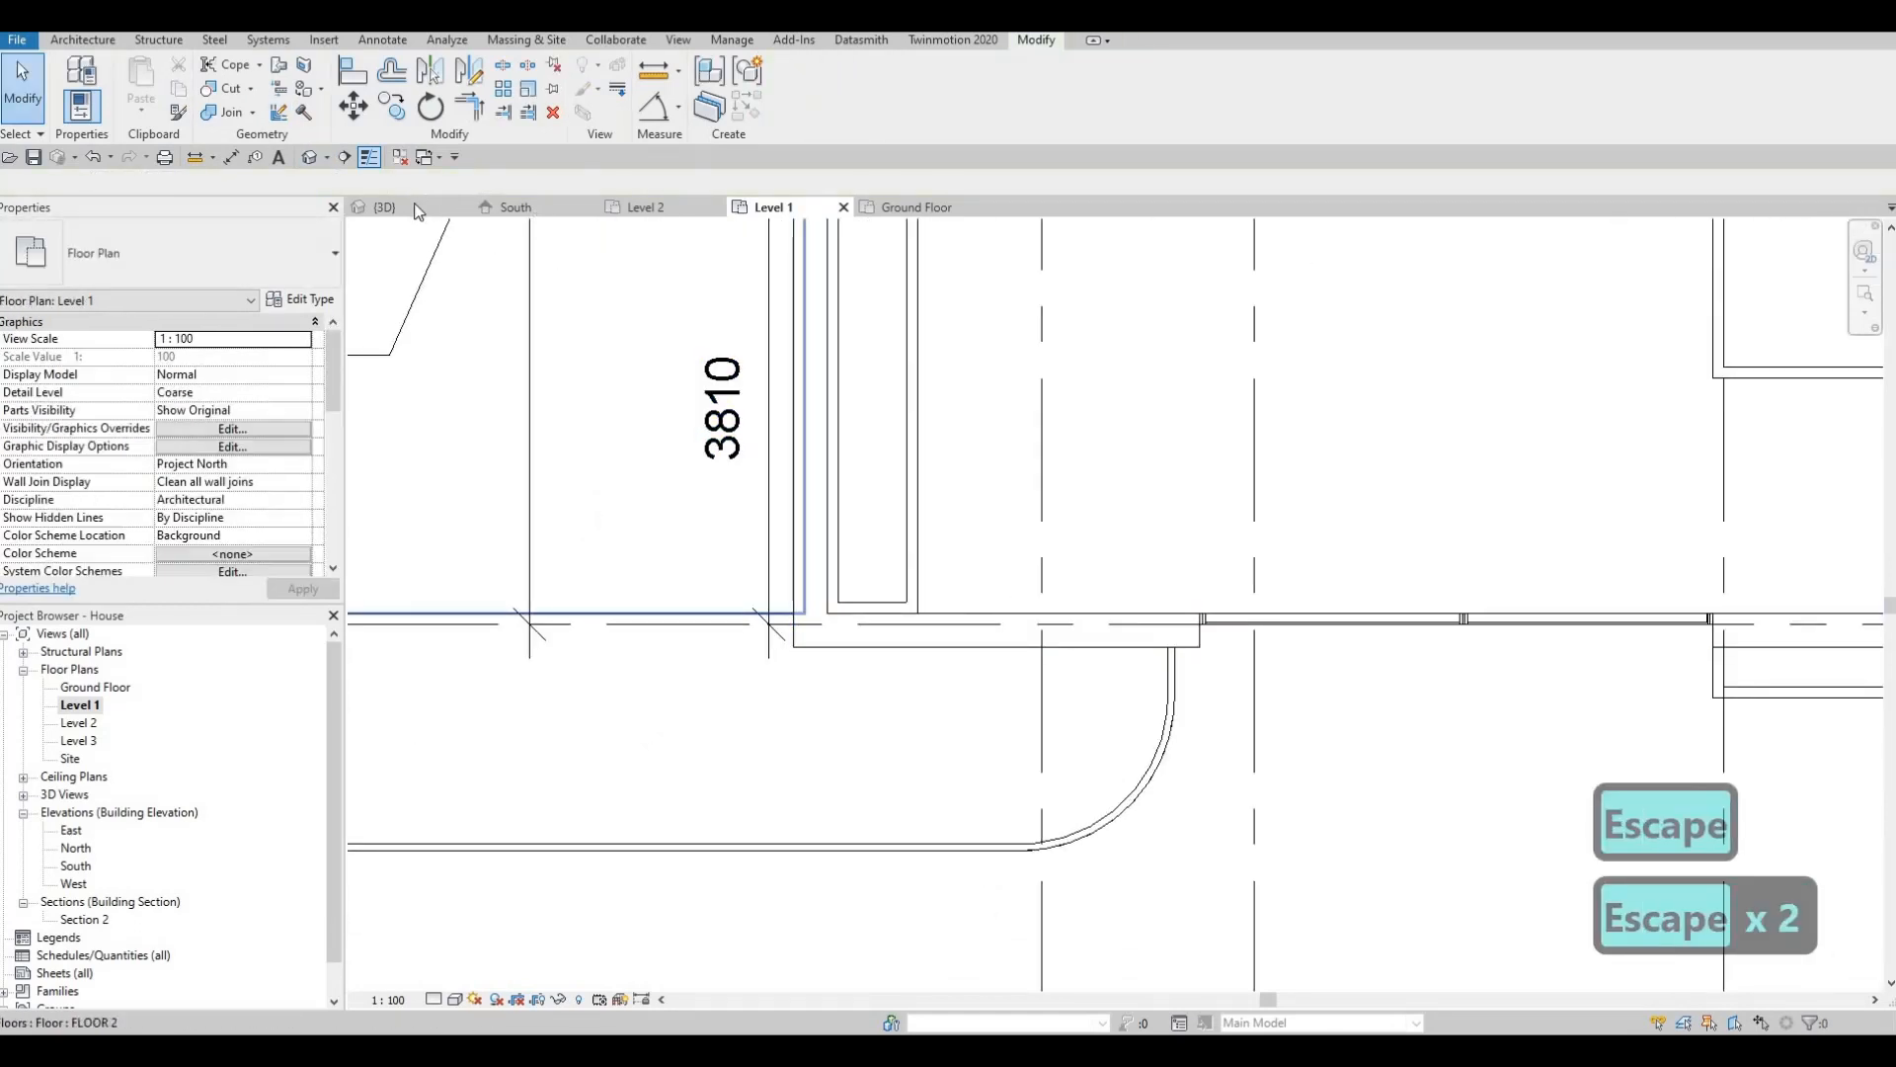
# Try hiding the fence's generic model coping in the Ground Floor plan, and undo the hiding.
pyautogui.click(889, 207)
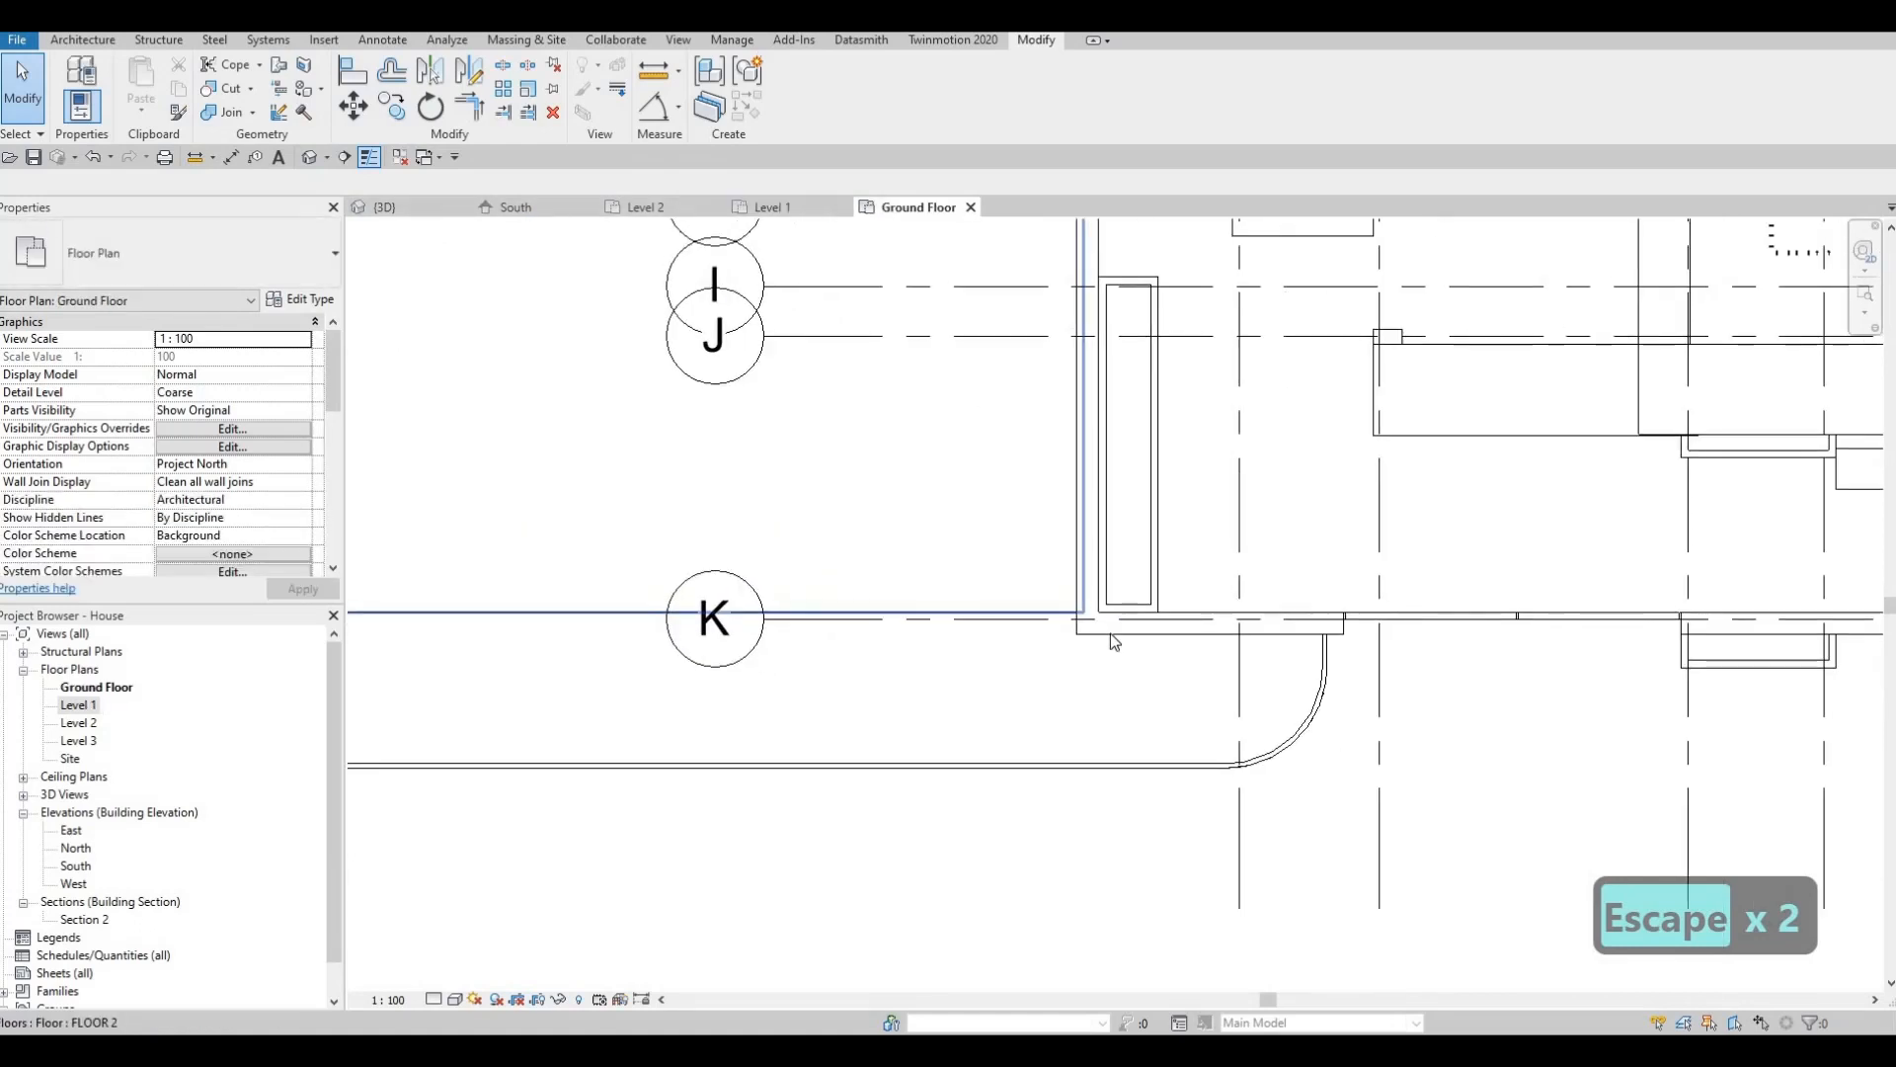
pyautogui.click(1116, 635)
pyautogui.rightClick(1120, 636)
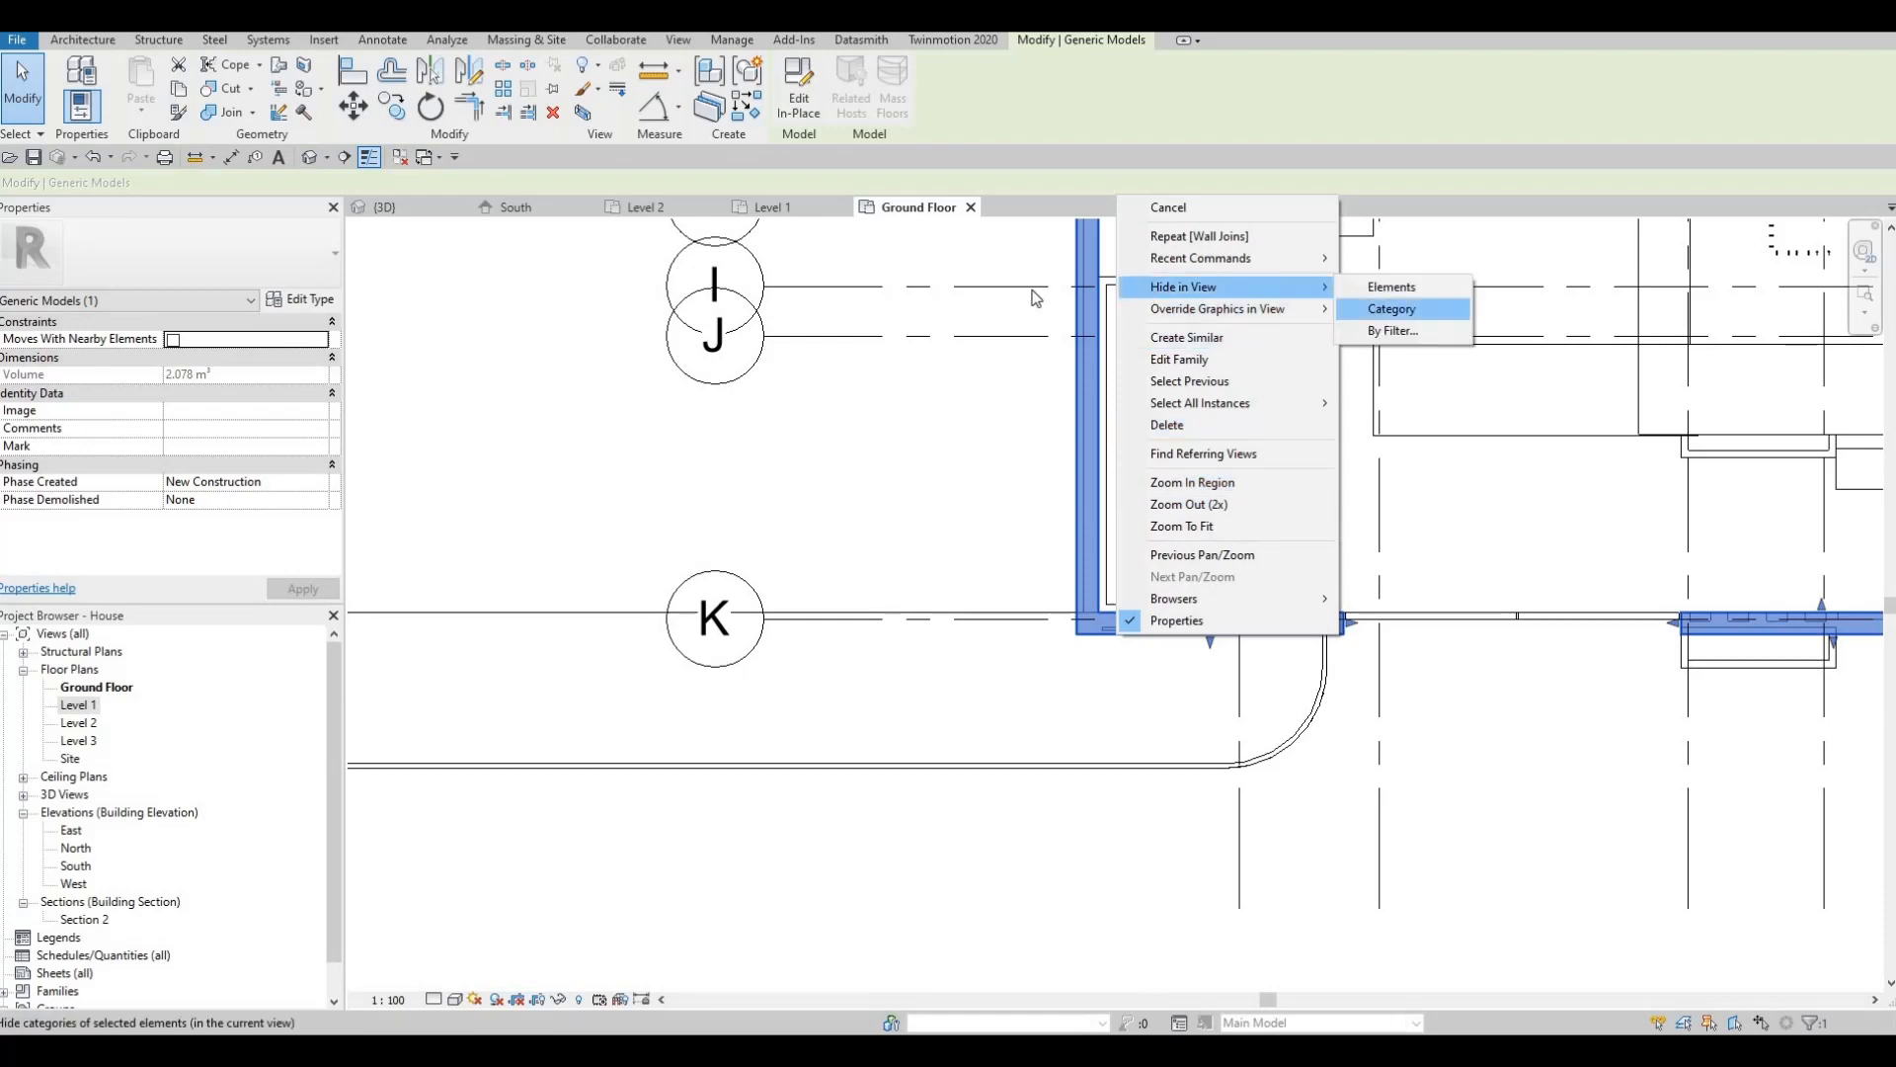
pyautogui.click(1397, 305)
pyautogui.scroll(2, 1118, 646)
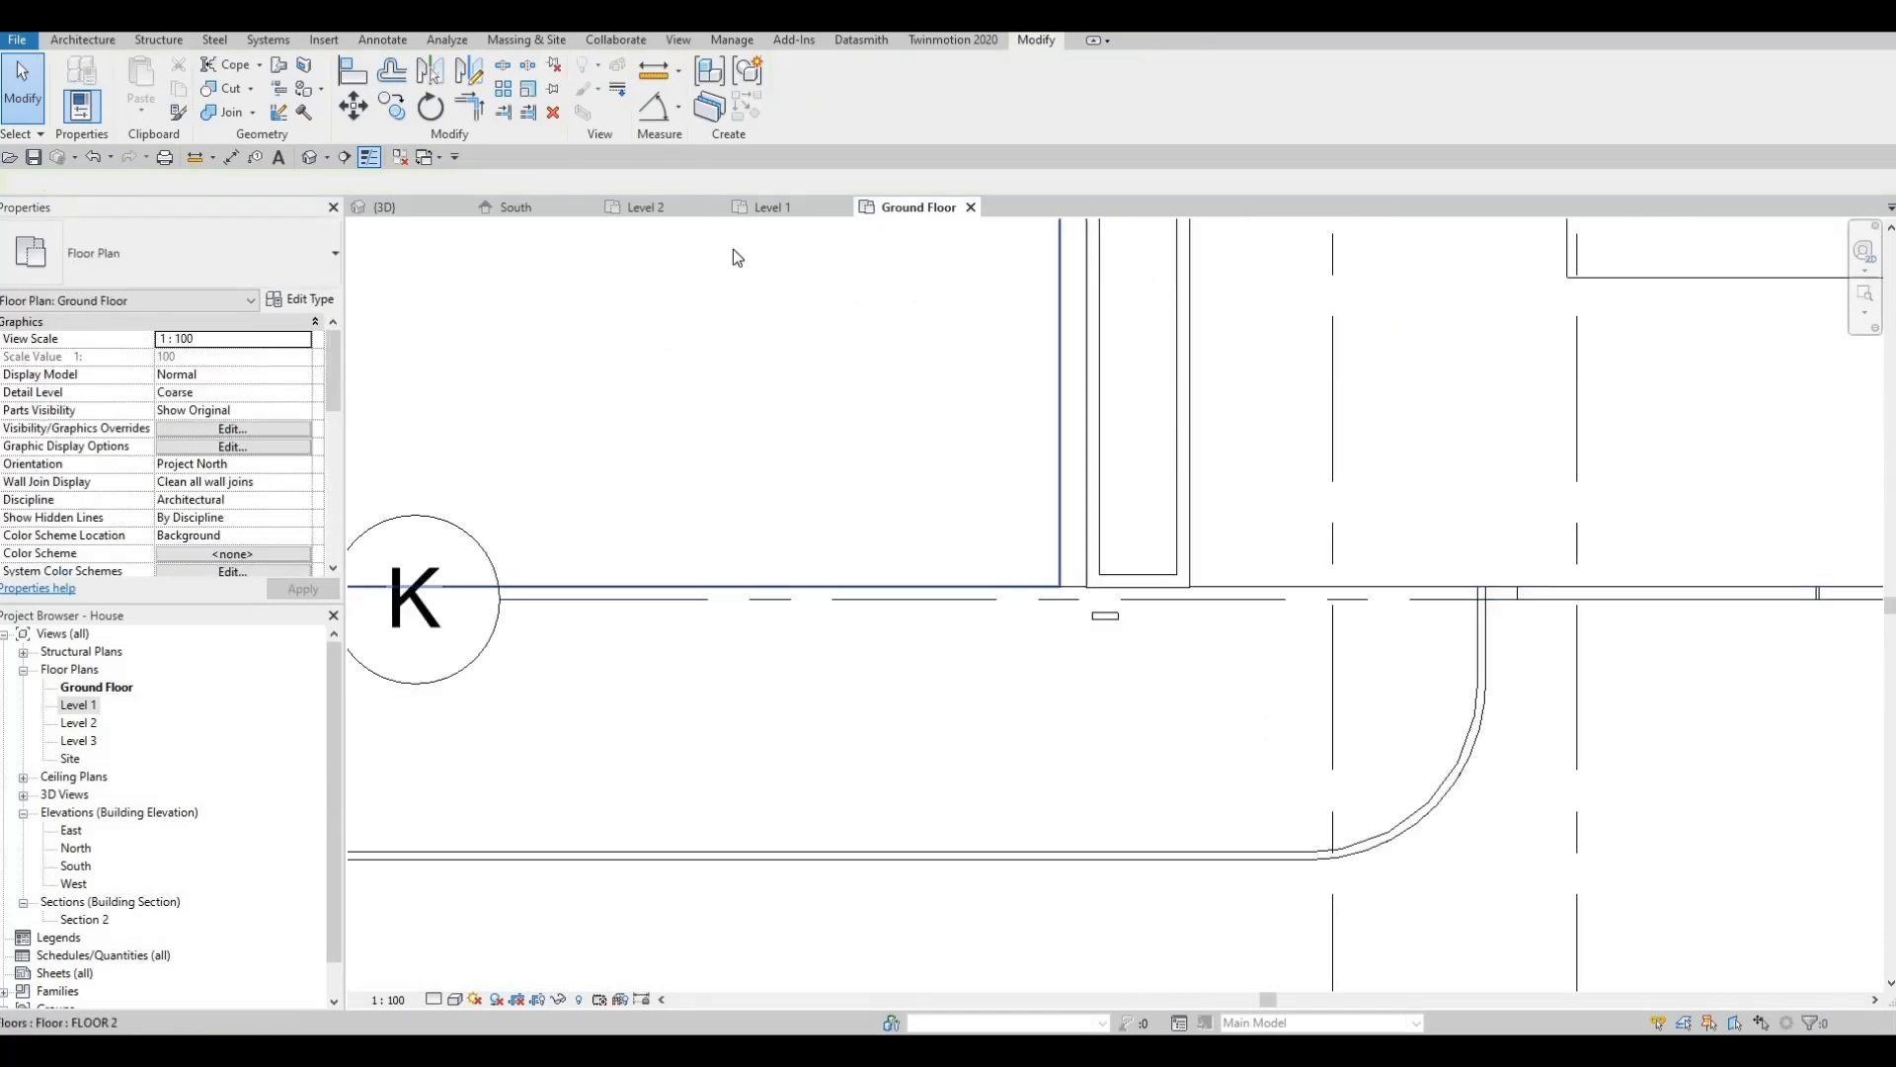
pyautogui.hotkey('ctrl', 'z')
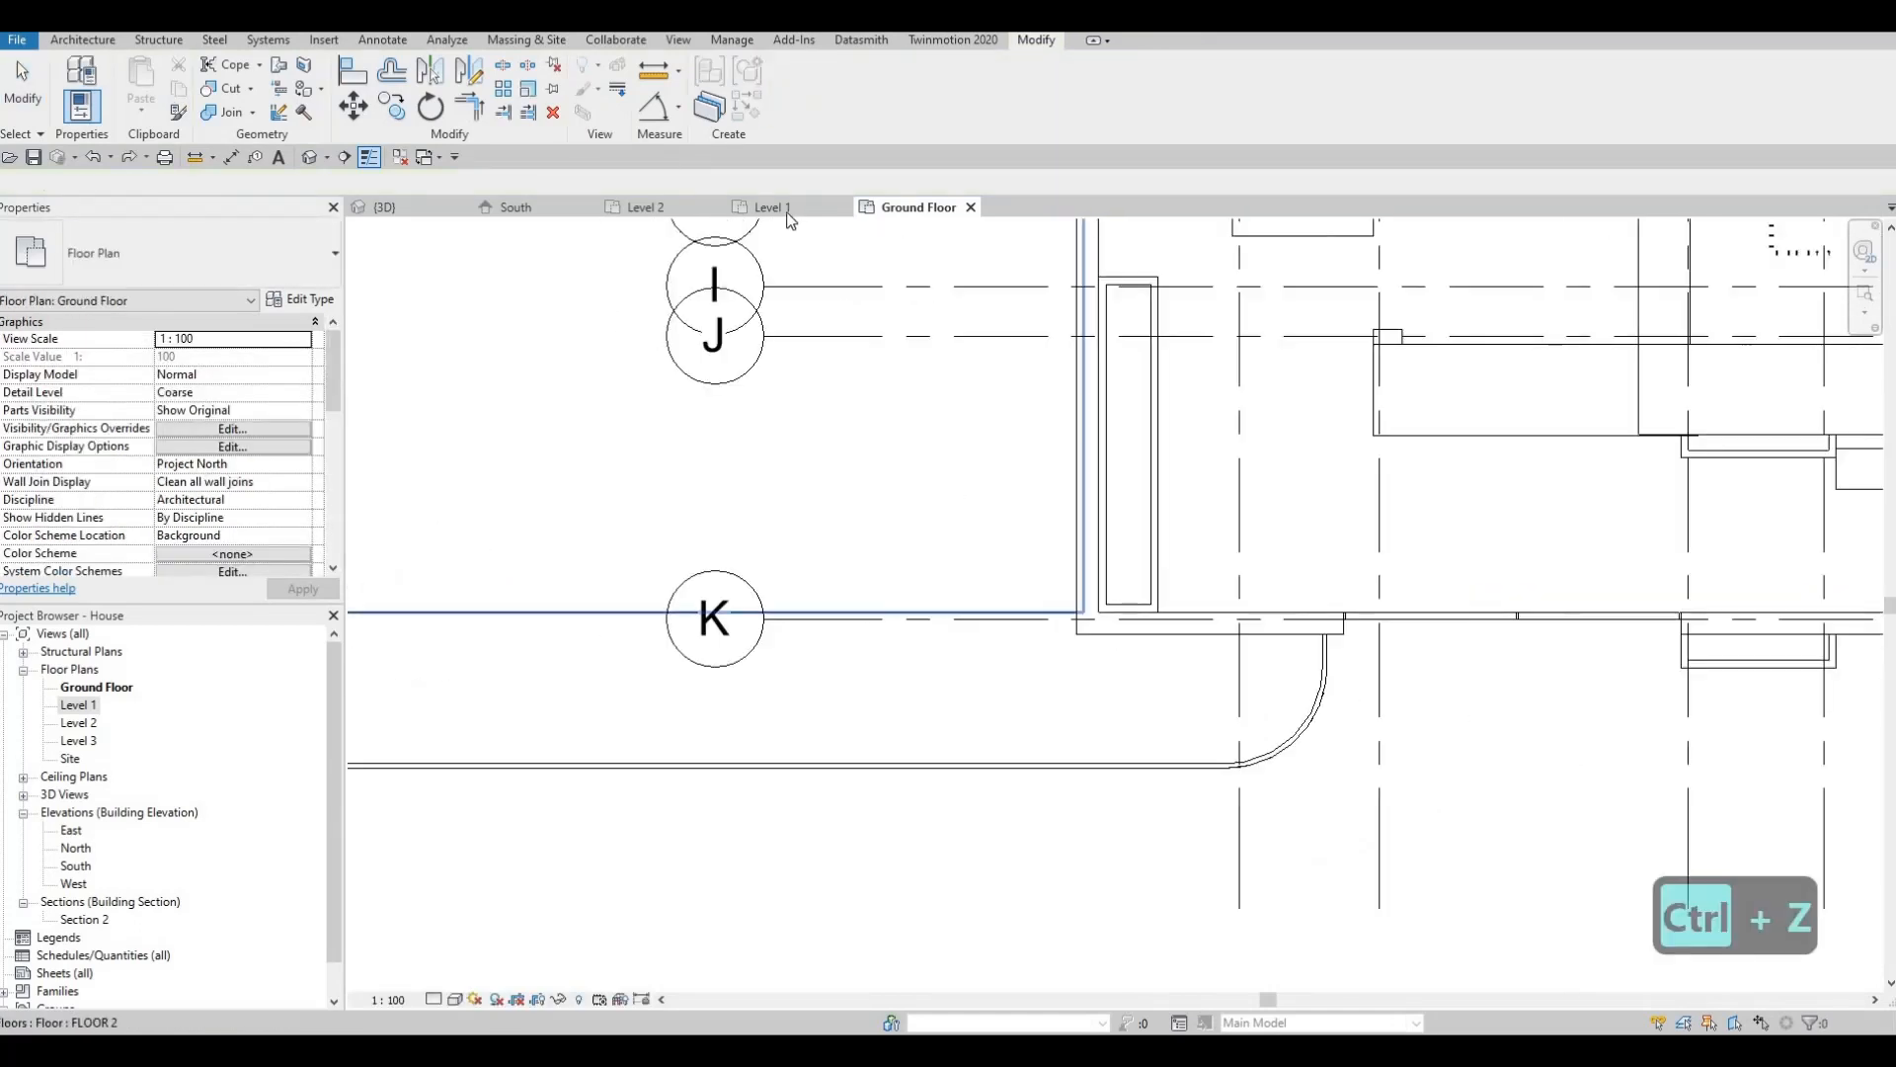
# Hide the generic model coping element above the front fence wall in the Level 1 plan.
pyautogui.click(785, 210)
pyautogui.click(808, 646)
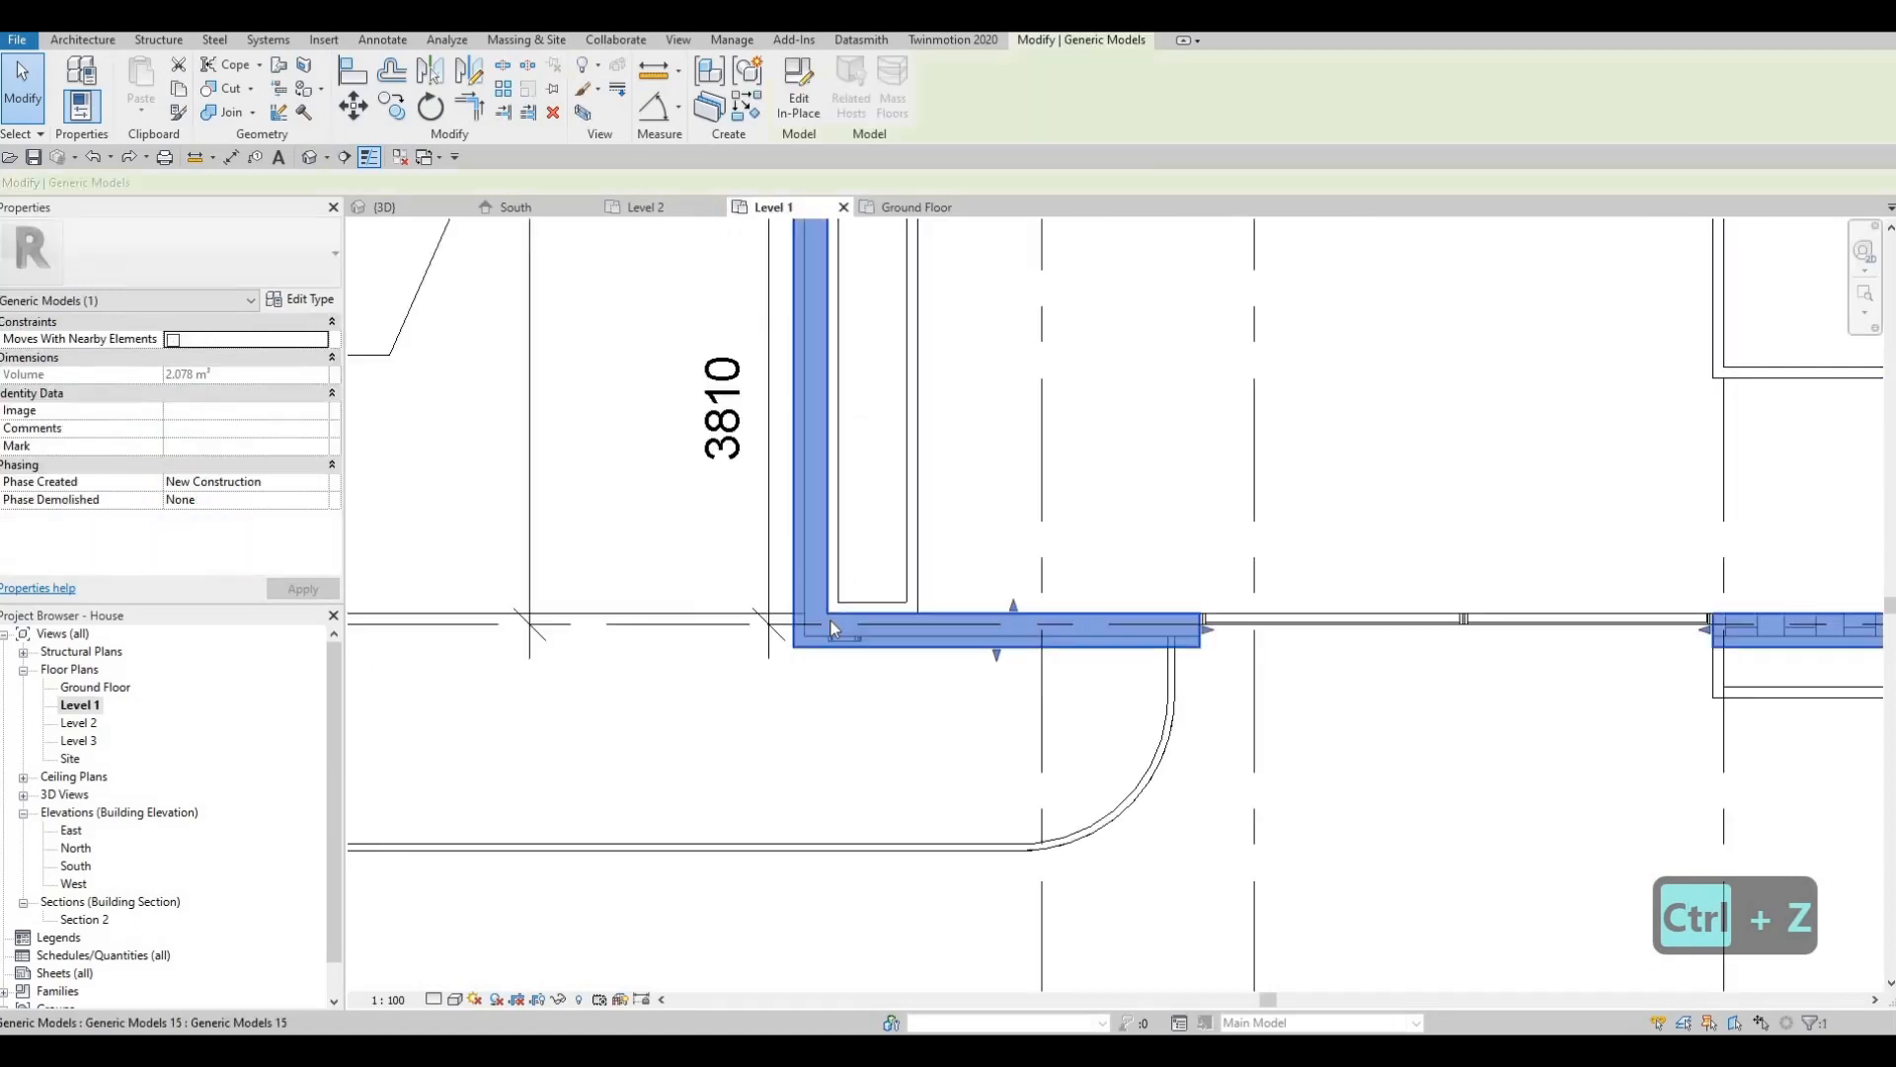
pyautogui.rightClick(808, 644)
pyautogui.moveTo(973, 293)
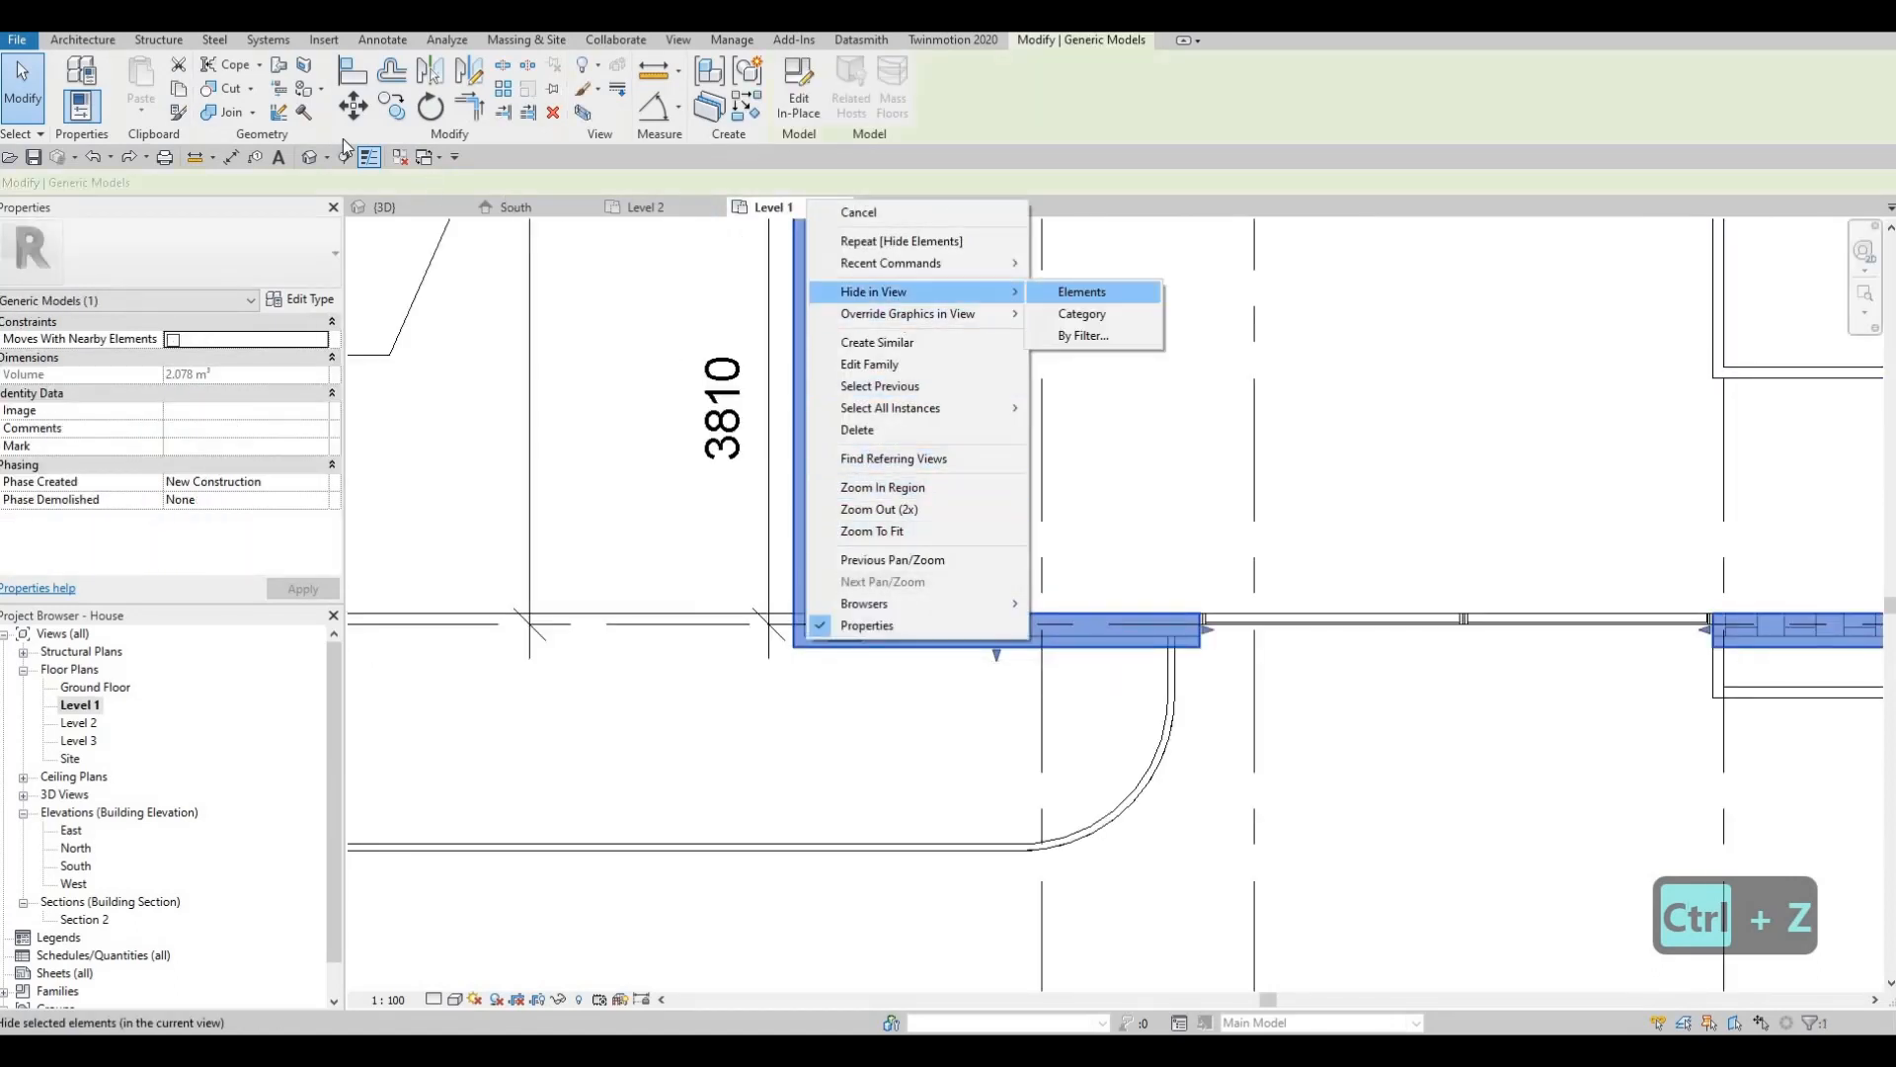
pyautogui.click(1087, 288)
# Switch the wall join at the front fence's corner on grid K to the next Butt configuration.
pyautogui.press('w')
pyautogui.press('j')
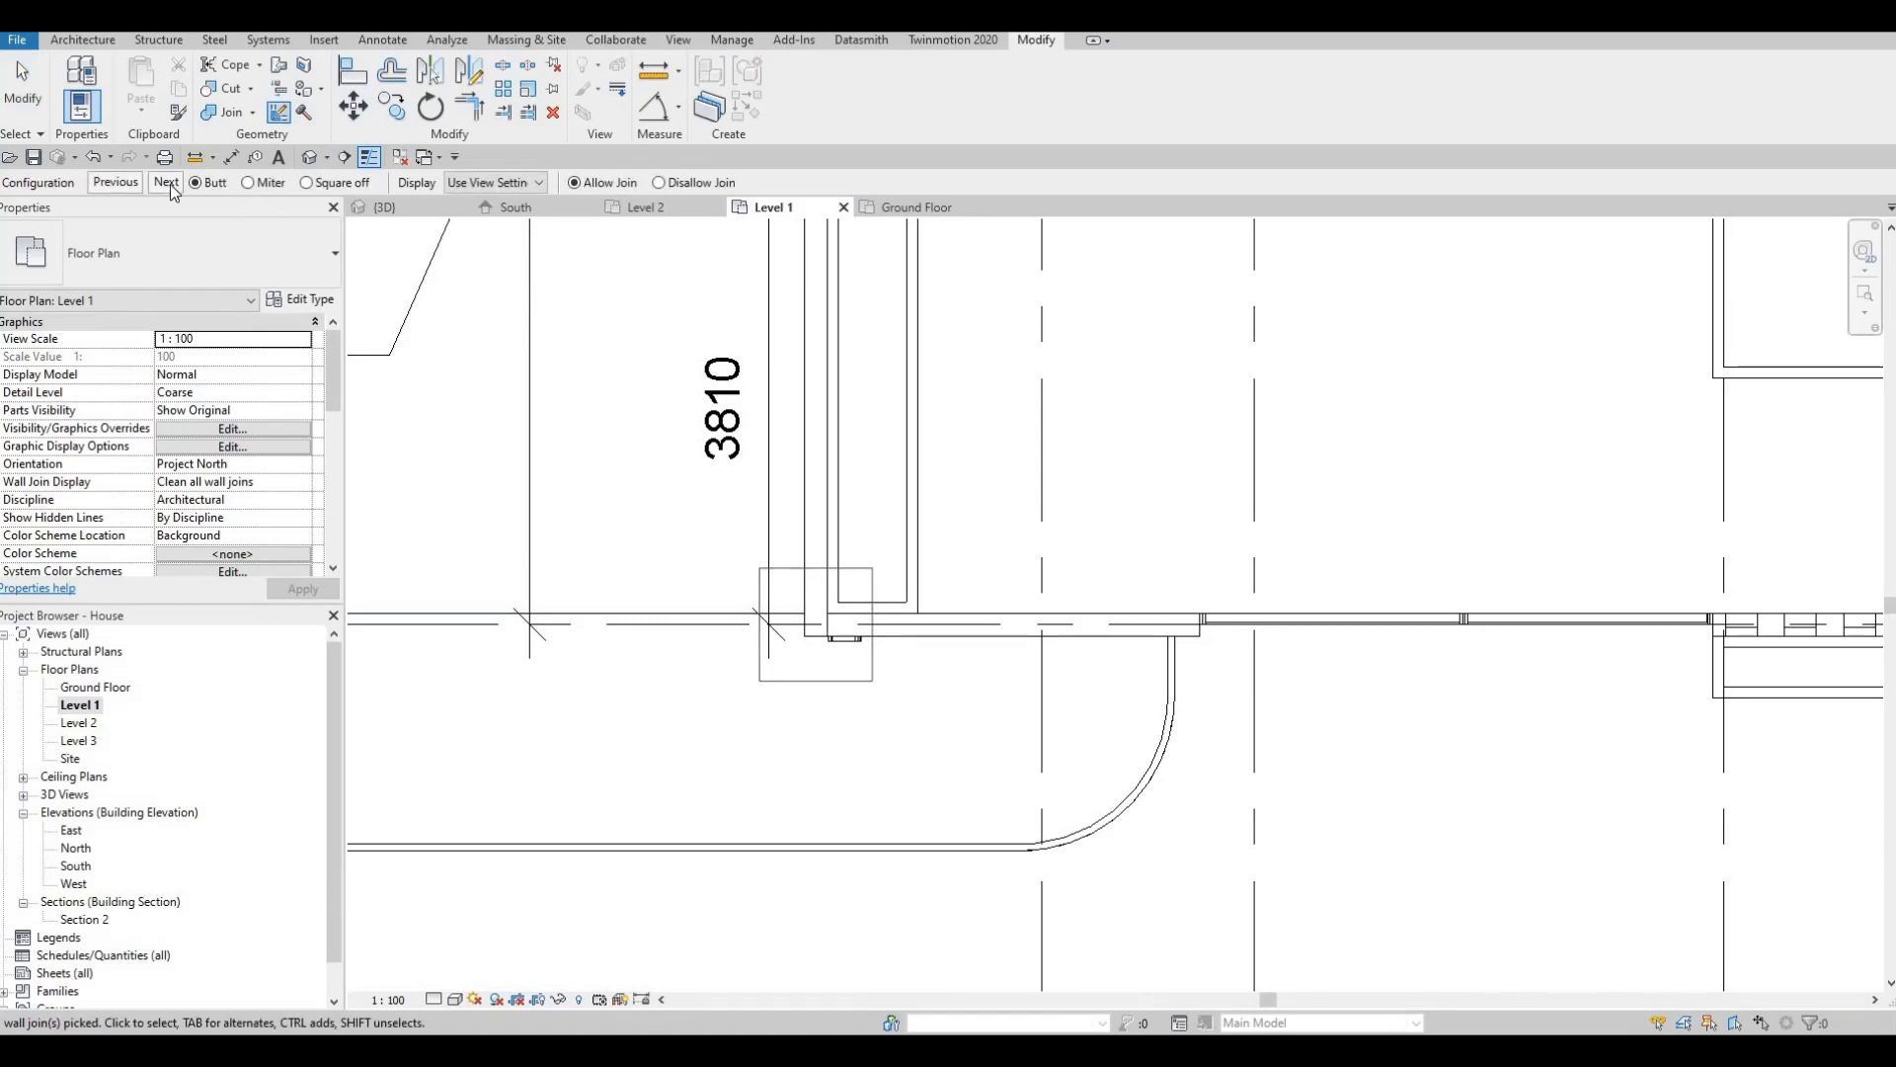
pyautogui.click(166, 183)
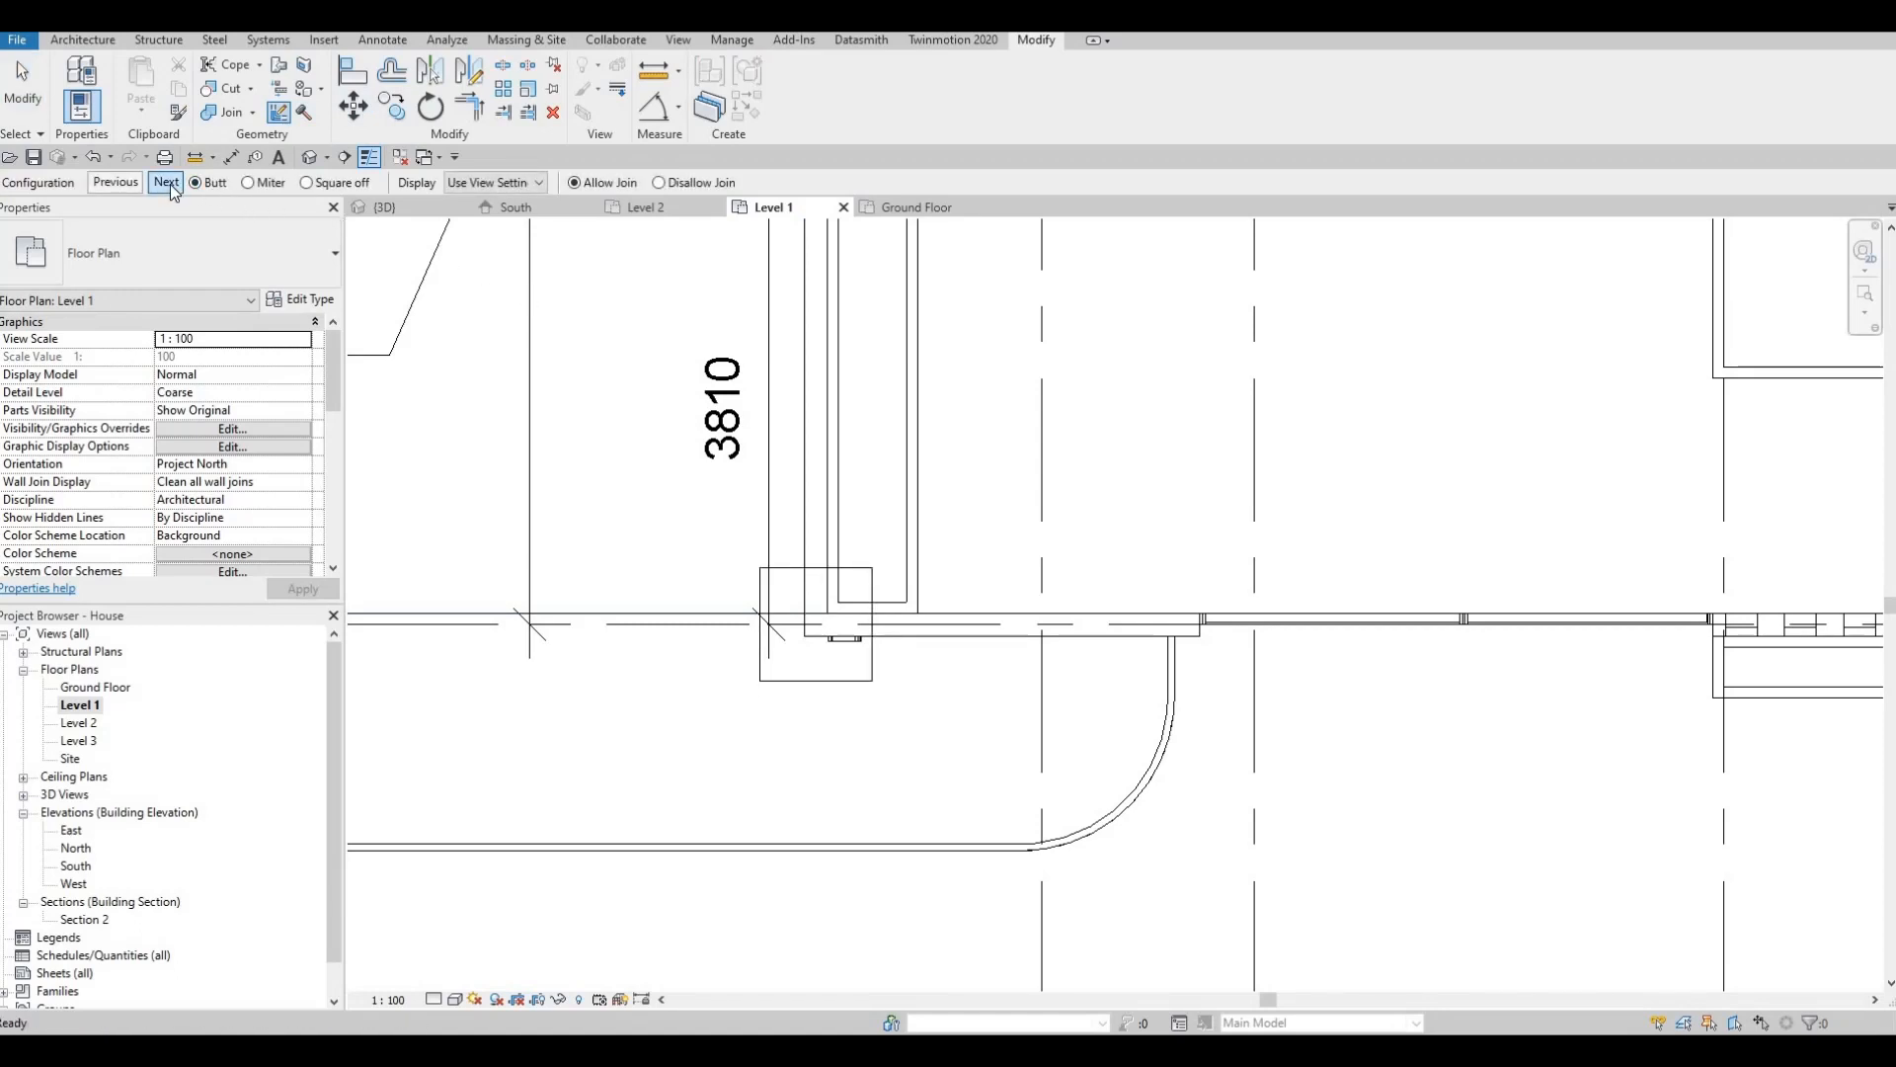
pyautogui.press('Escape')
pyautogui.press('Escape')
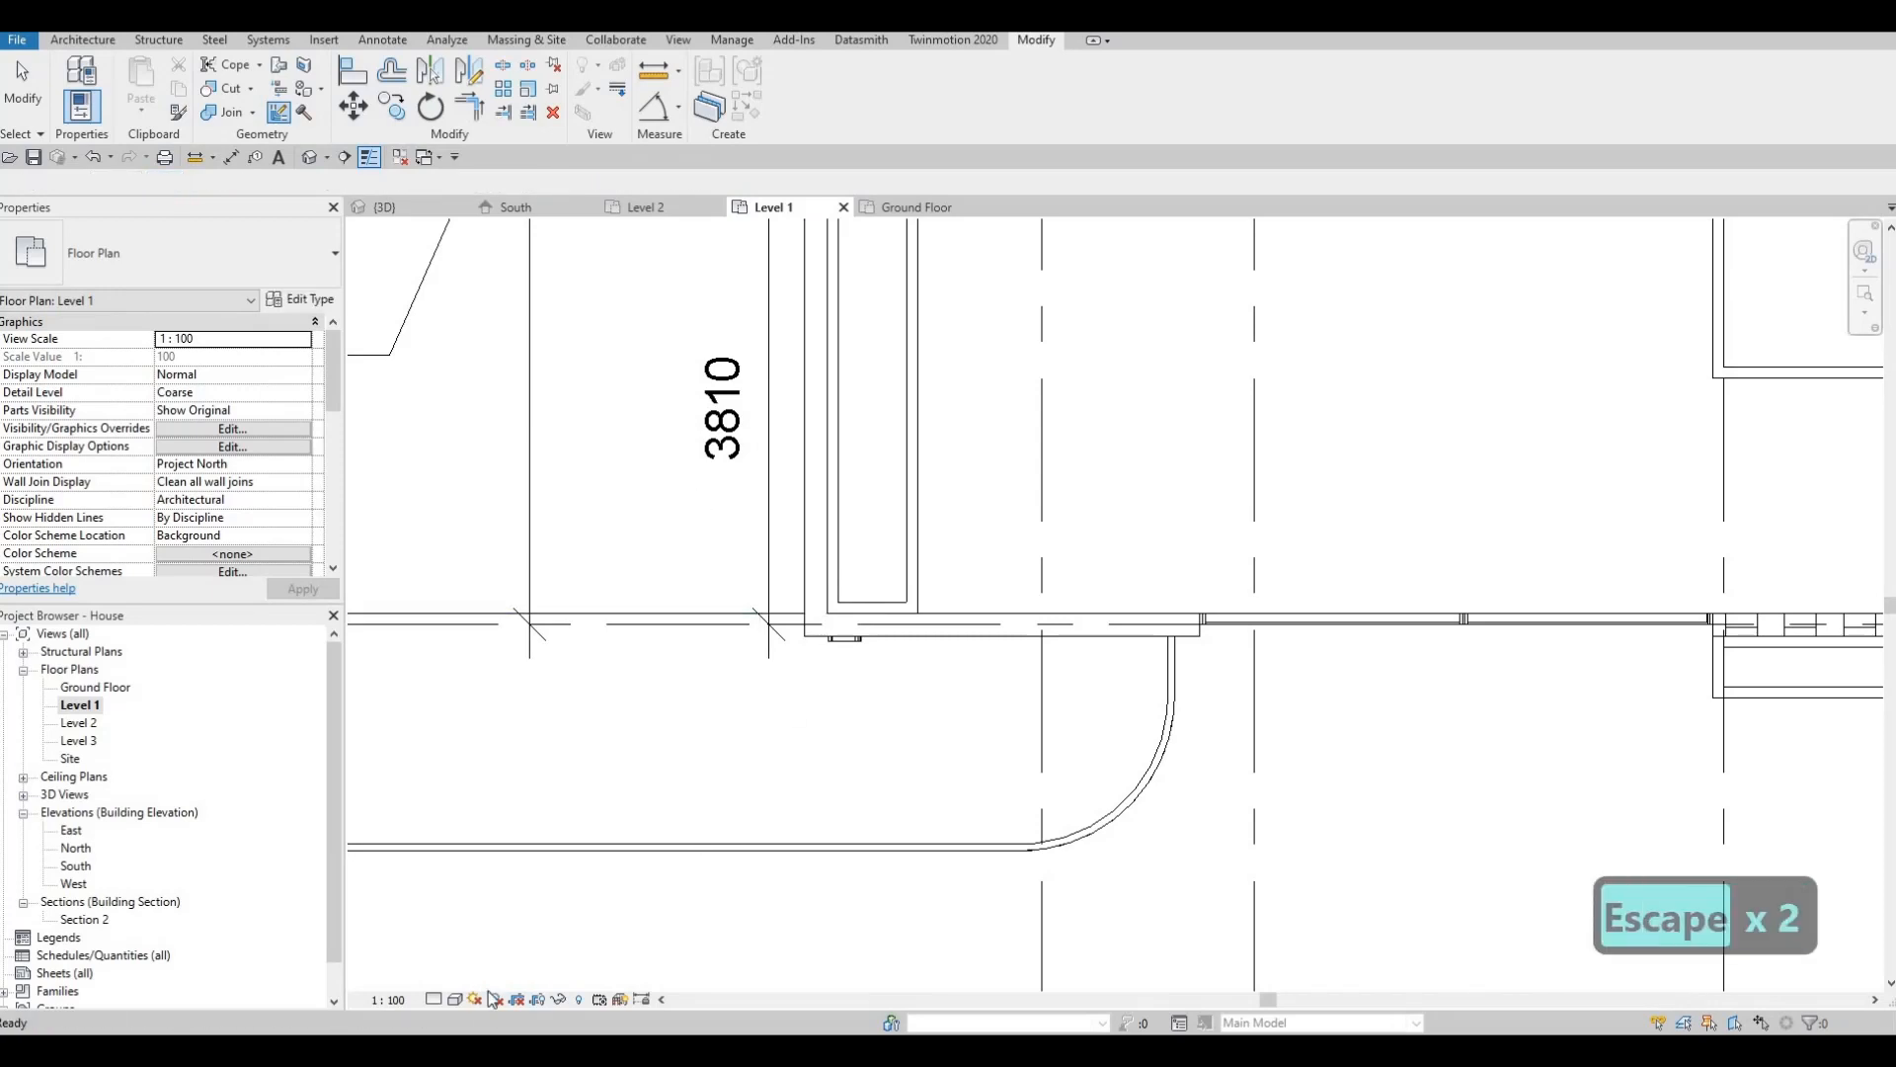
pyautogui.press('Escape')
# Reveal the hidden elements in the Level 1 plan and unhide the fence's generic model coping.
pyautogui.click(579, 999)
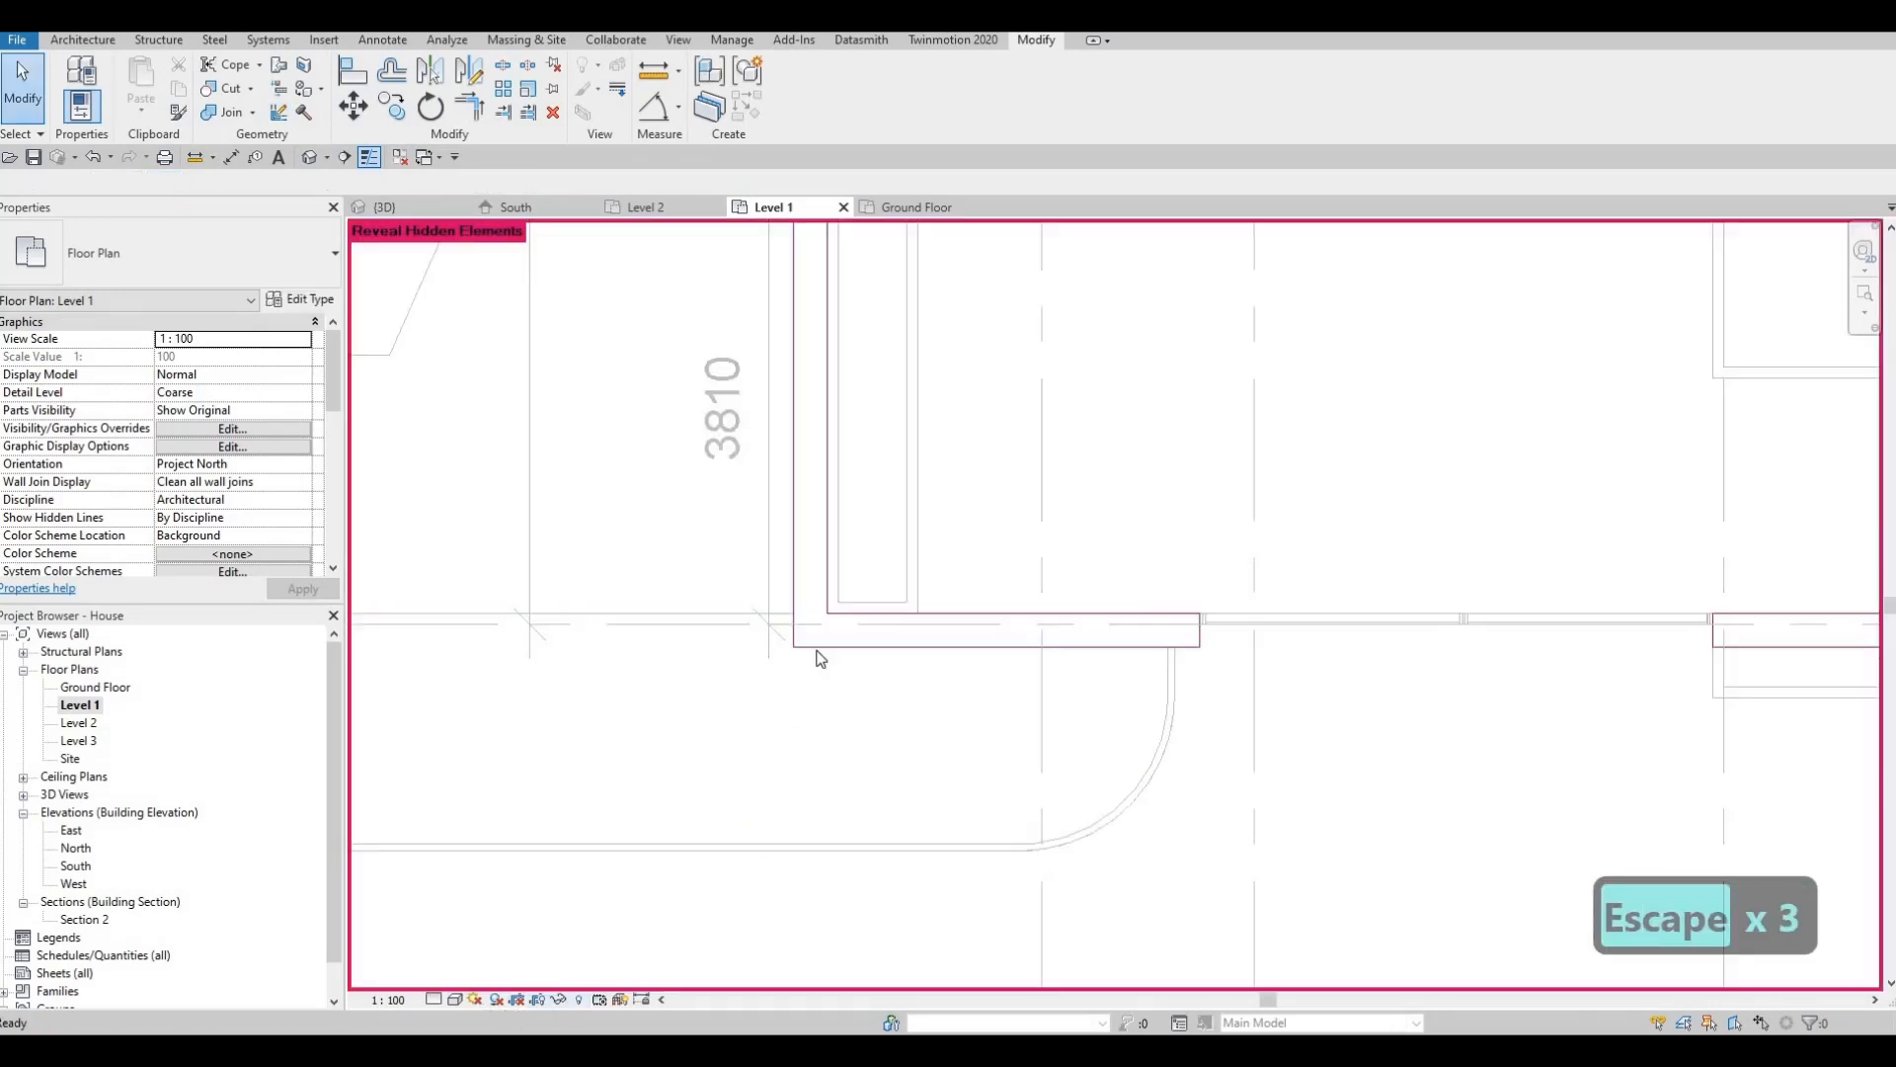
pyautogui.click(792, 379)
pyautogui.click(939, 98)
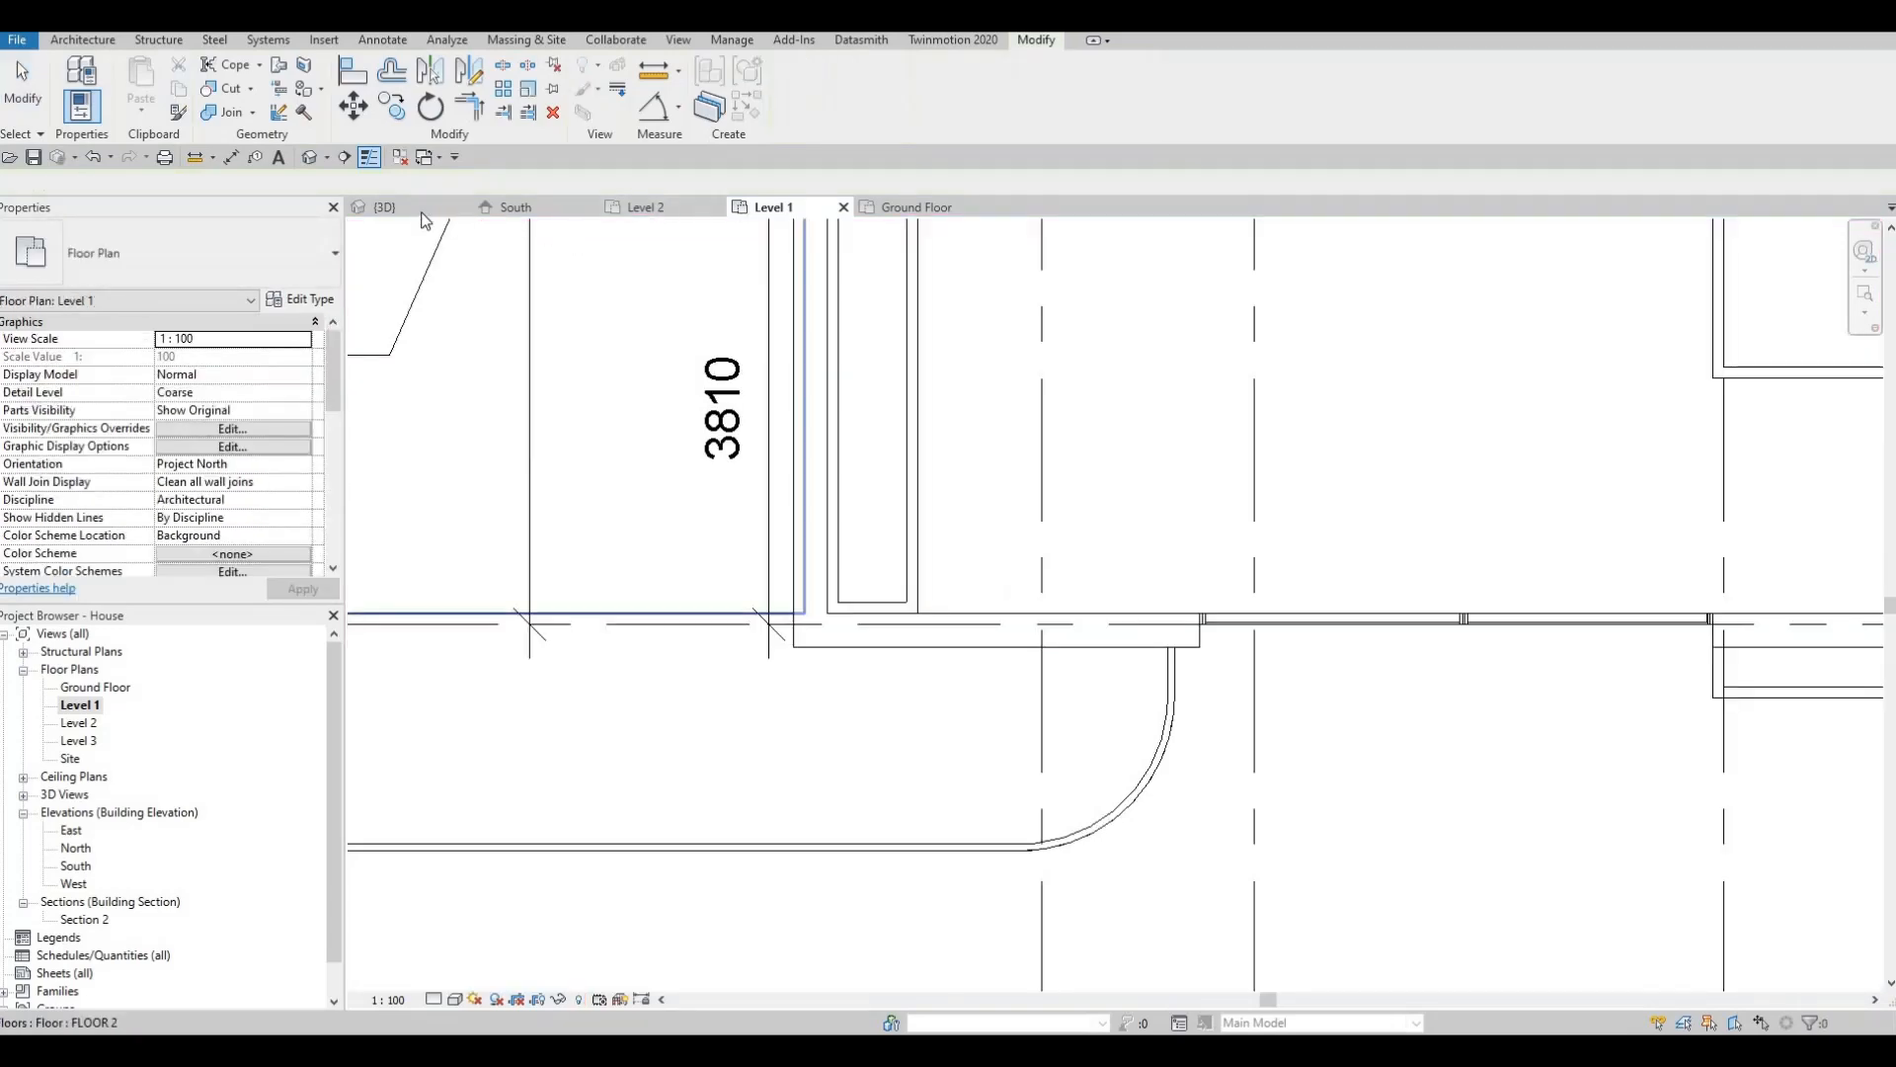
# Start a Wall Opening on the EXTERIOR WALL 2 fence wall beneath the number 101 in the South elevation.
pyautogui.moveTo(884, 731); pyautogui.dragTo(434, 478, button='middle')
pyautogui.click(506, 207)
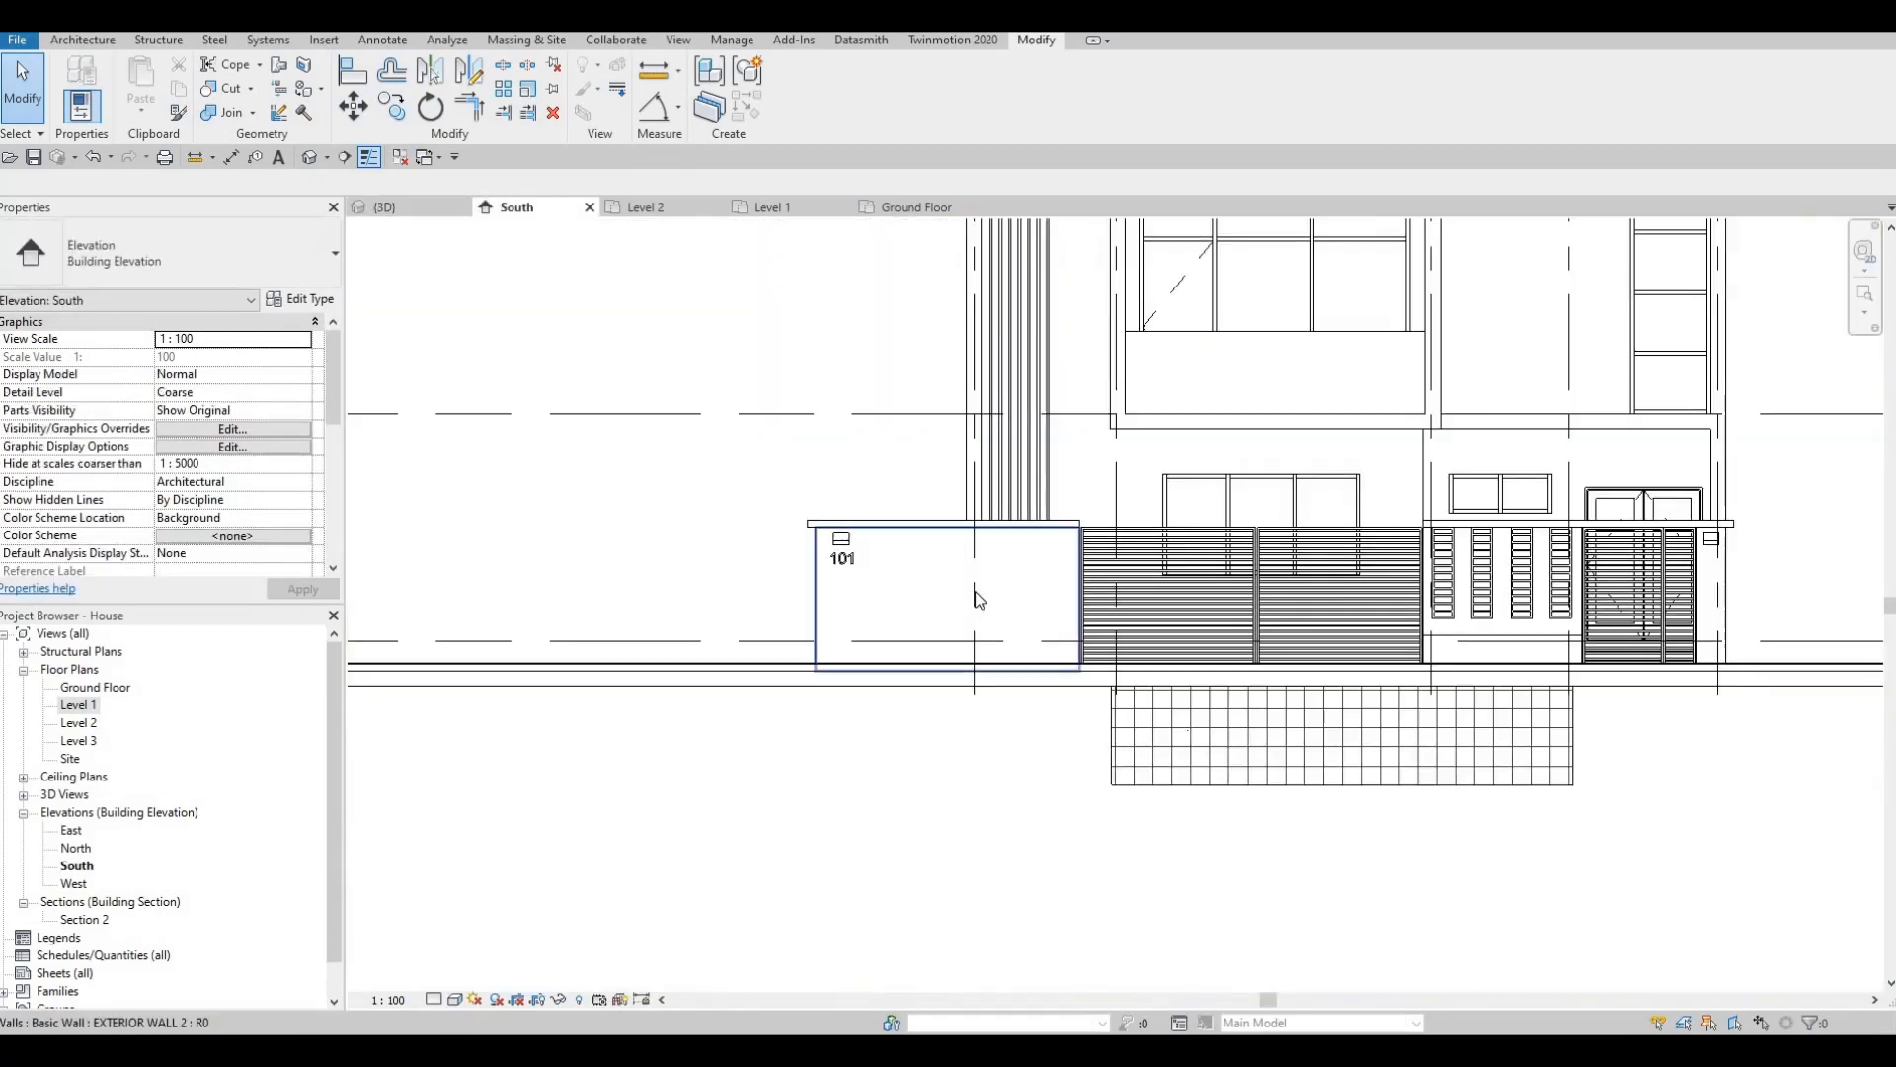
pyautogui.moveTo(981, 609); pyautogui.dragTo(977, 598, button='middle')
pyautogui.click(978, 599)
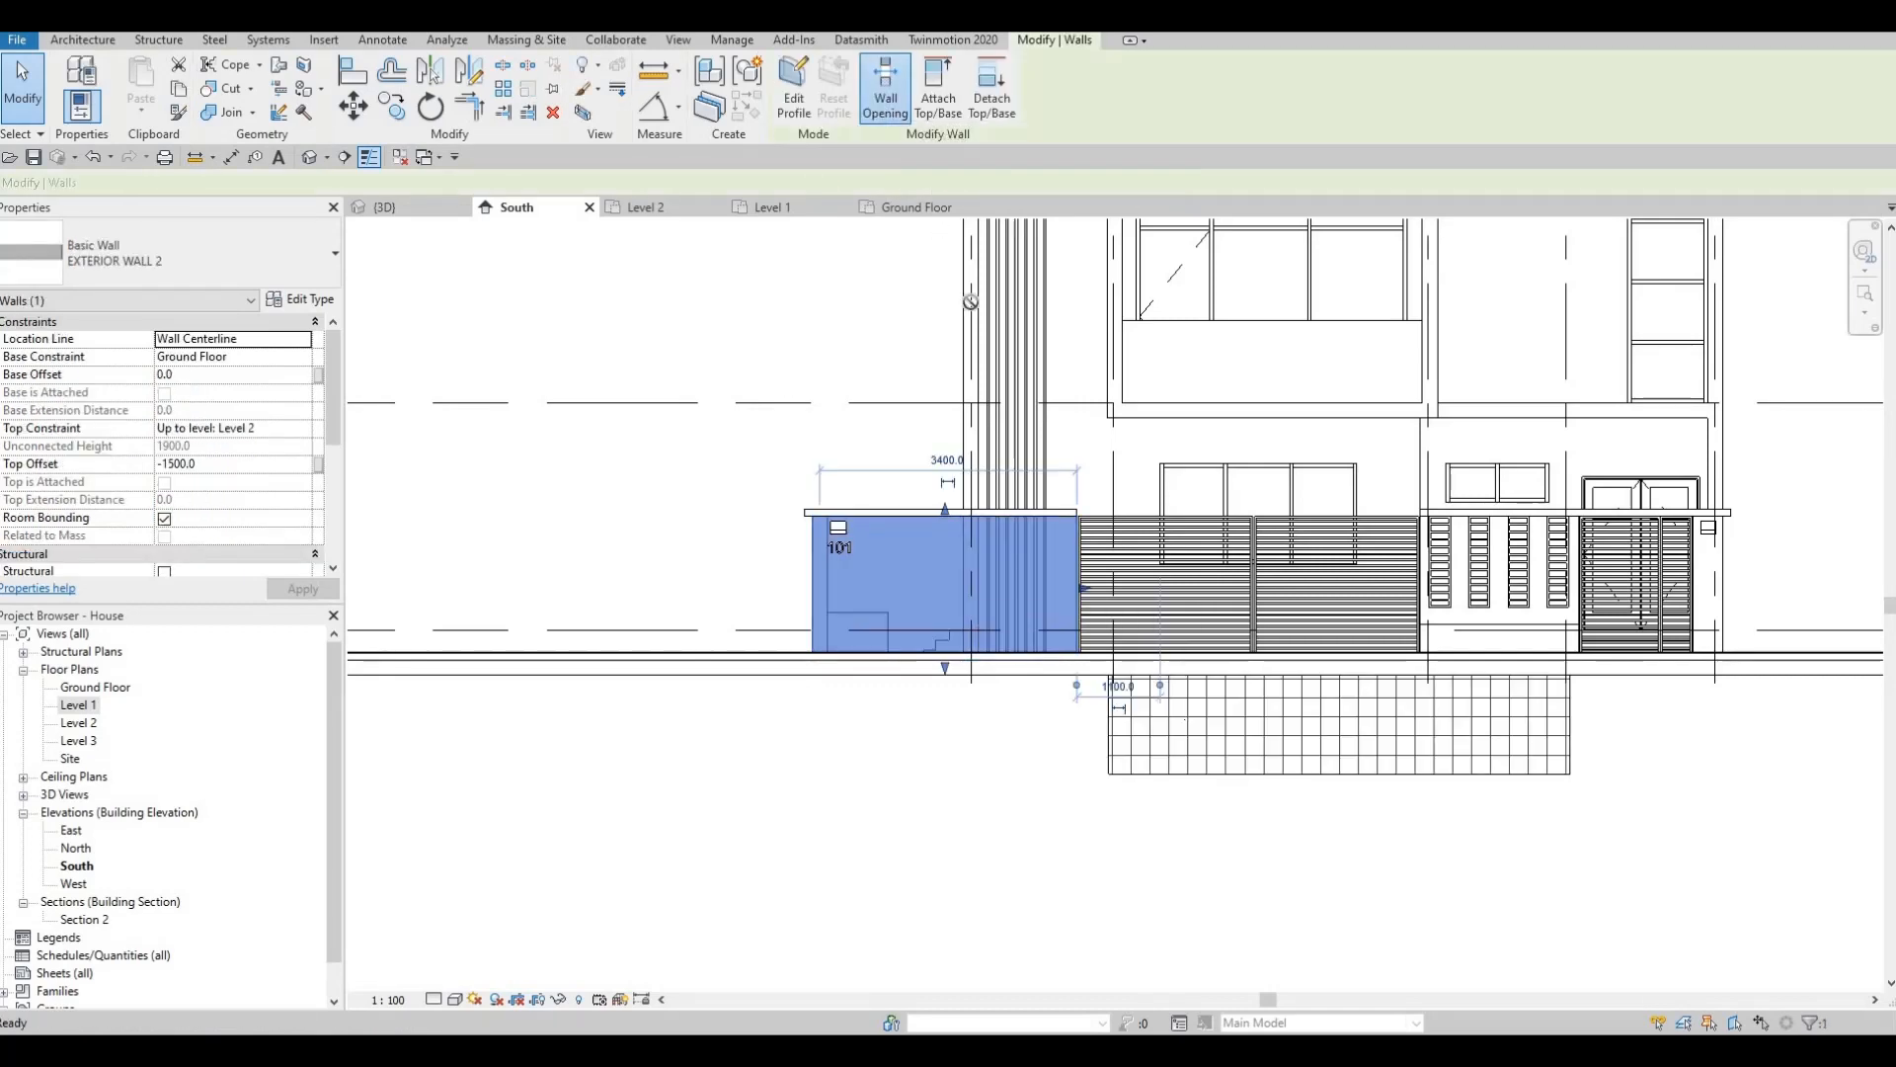
# Open the profile of the wall marked 101 for editing and trace rectangles around the first two louvre panels beside the gate.
pyautogui.press('Escape')
pyautogui.press('Escape')
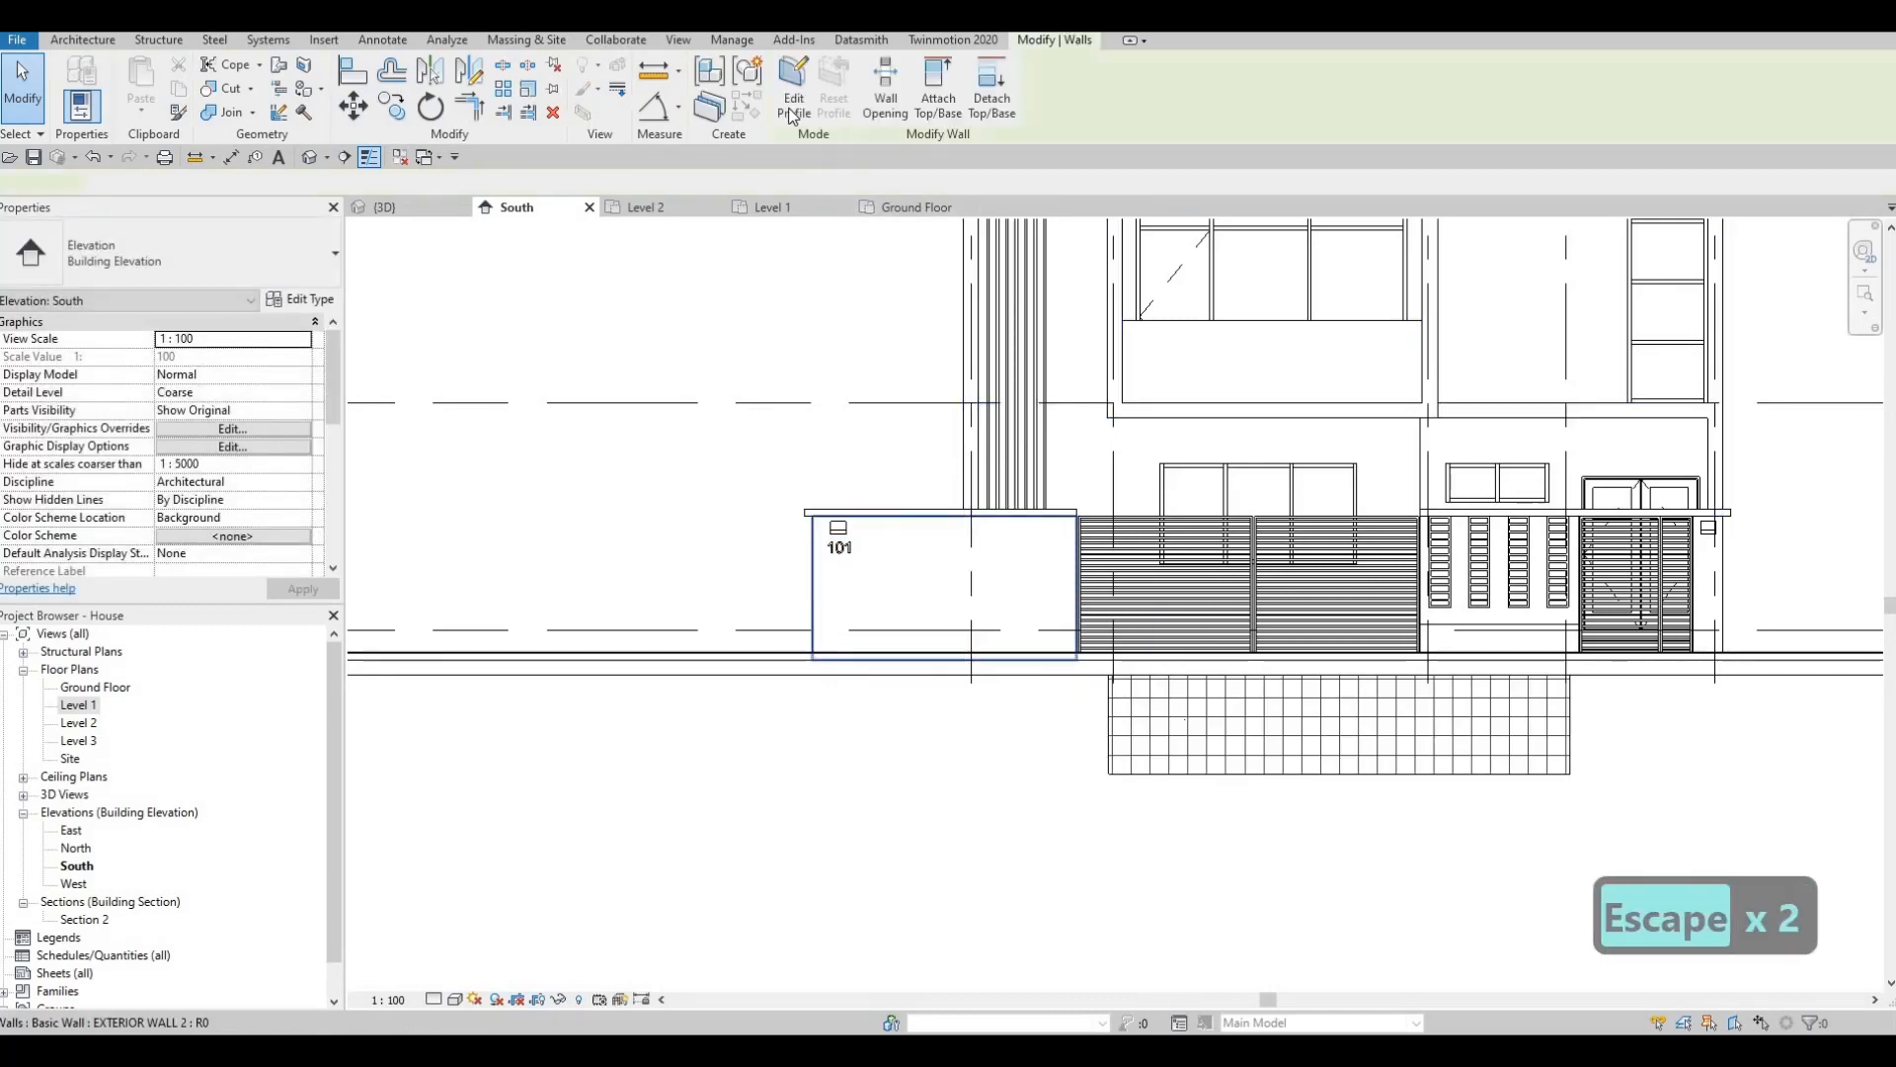
pyautogui.click(794, 101)
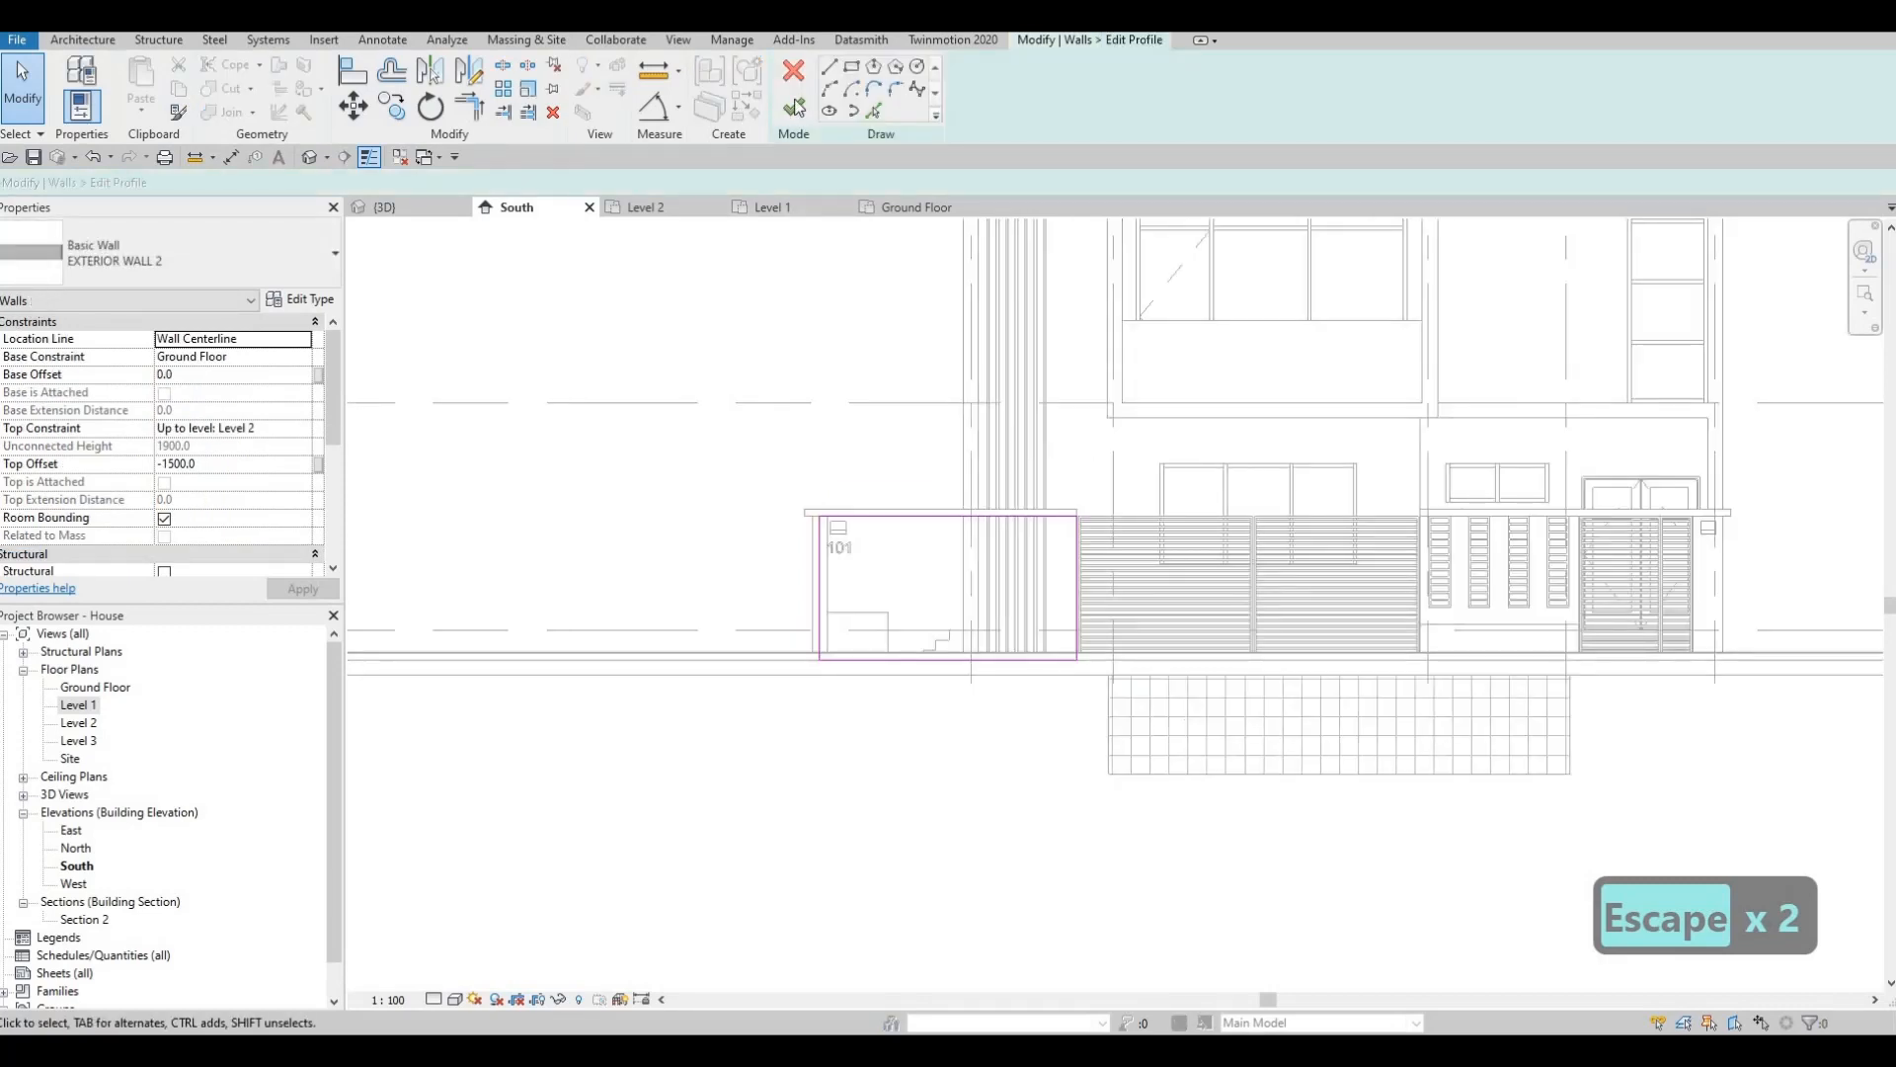
pyautogui.scroll(5, 1469, 508)
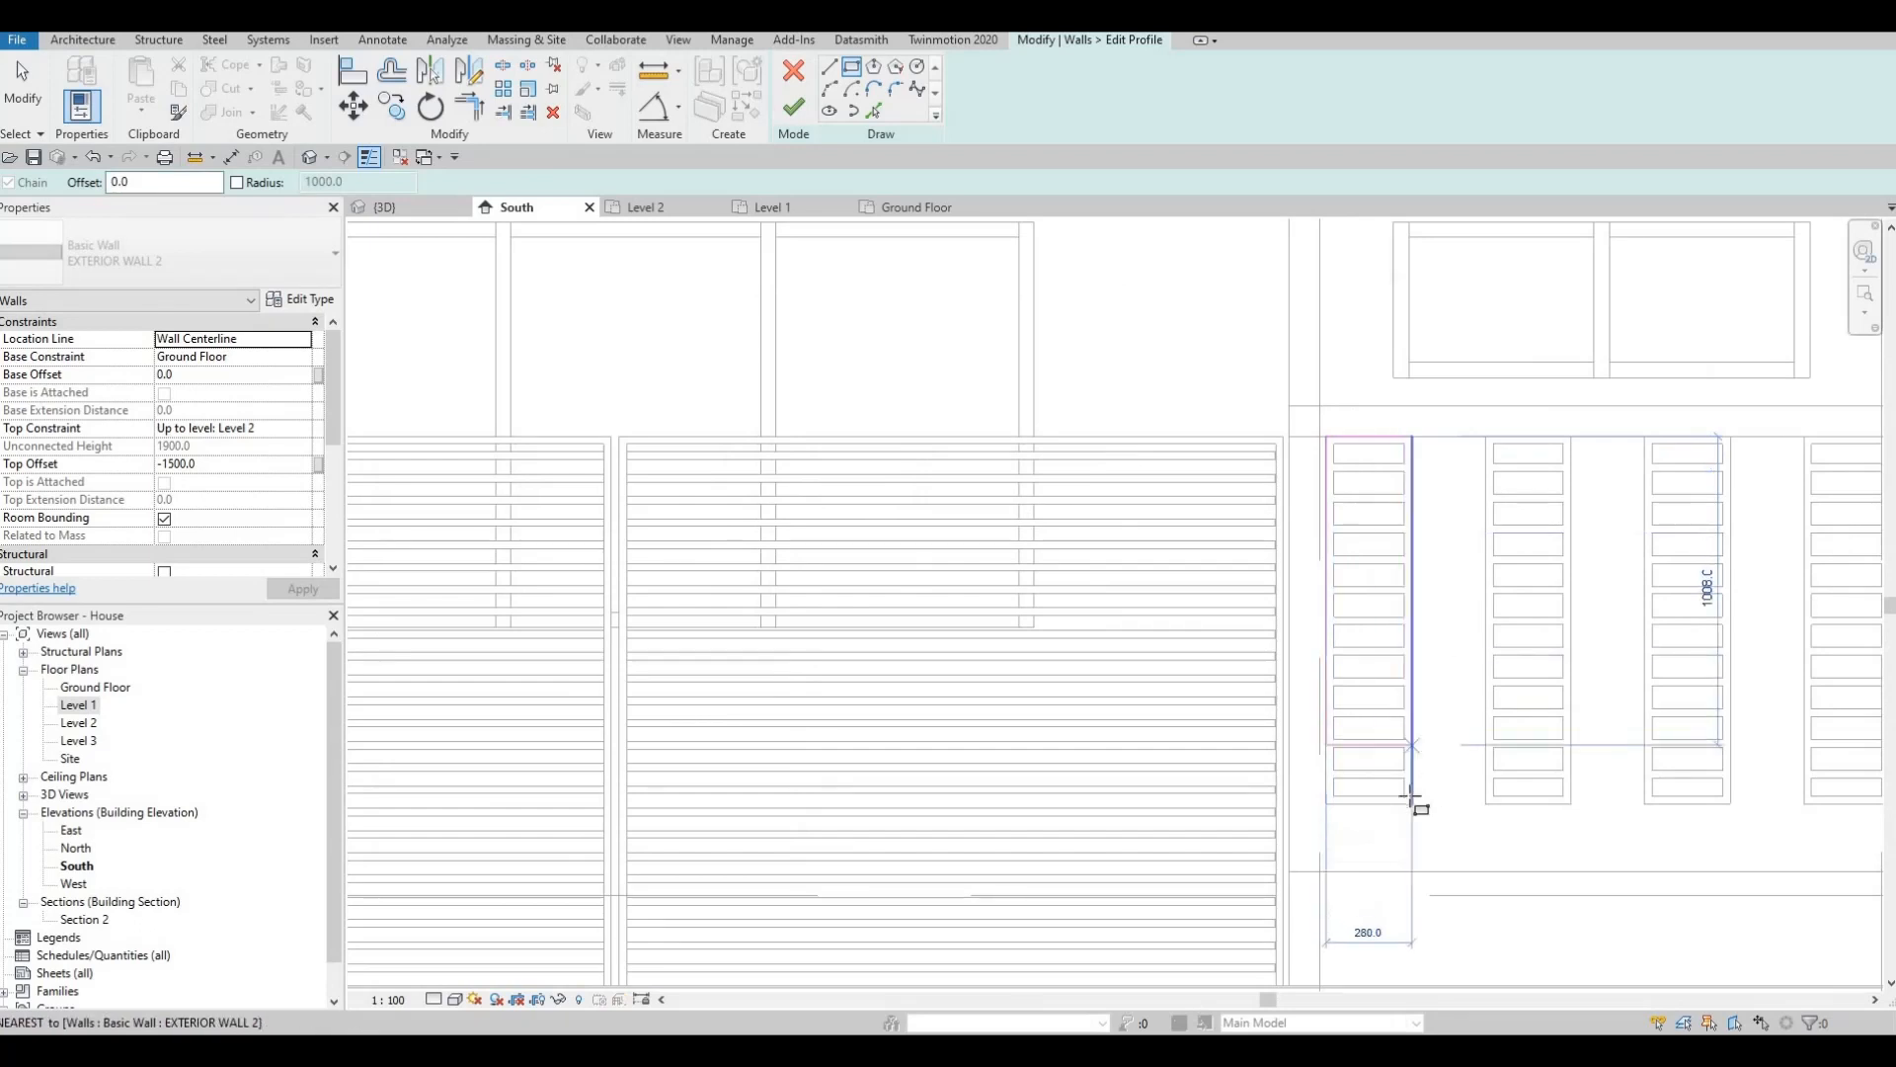
pyautogui.click(1422, 796)
pyautogui.press('Escape')
pyautogui.click(1485, 437)
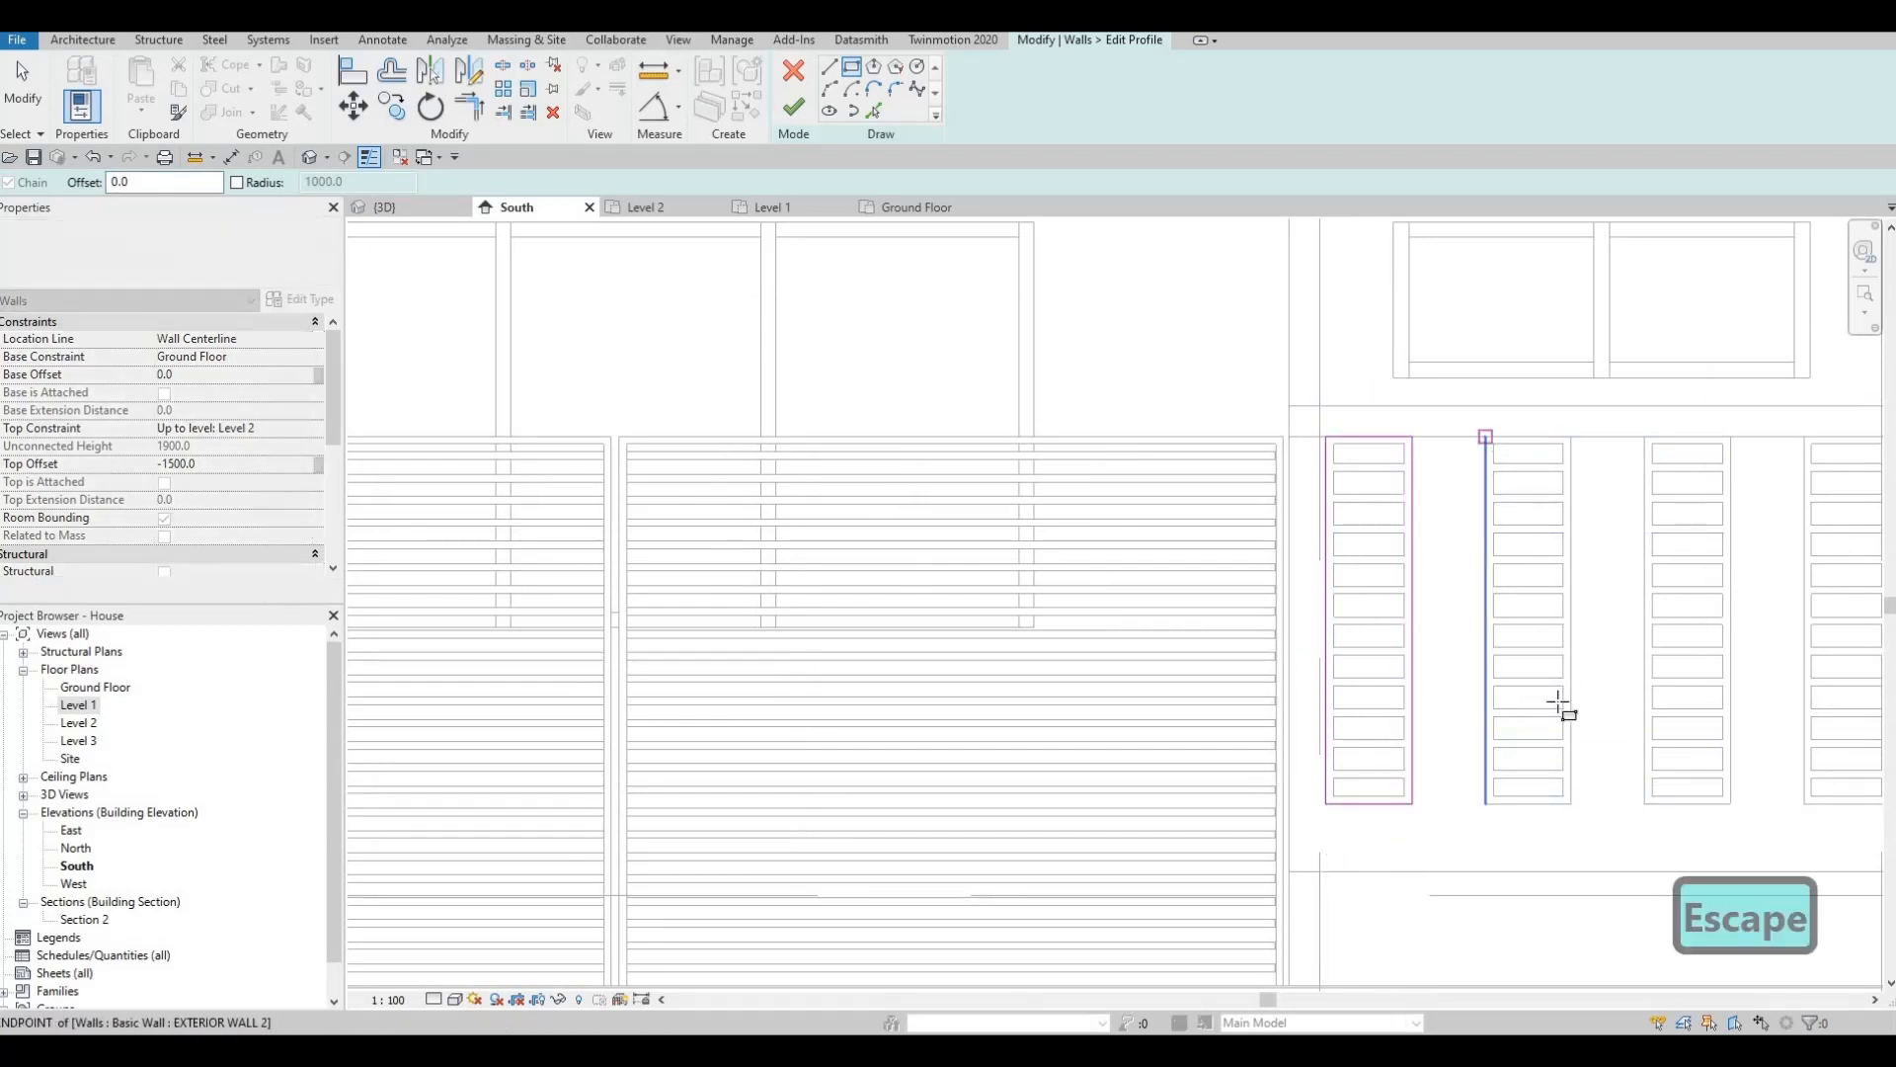
pyautogui.click(1571, 804)
# Trace profile rectangles around the third and fourth louvre panels between the two gates.
pyautogui.moveTo(1652, 676); pyautogui.dragTo(1262, 559, button='middle')
pyautogui.press('Escape')
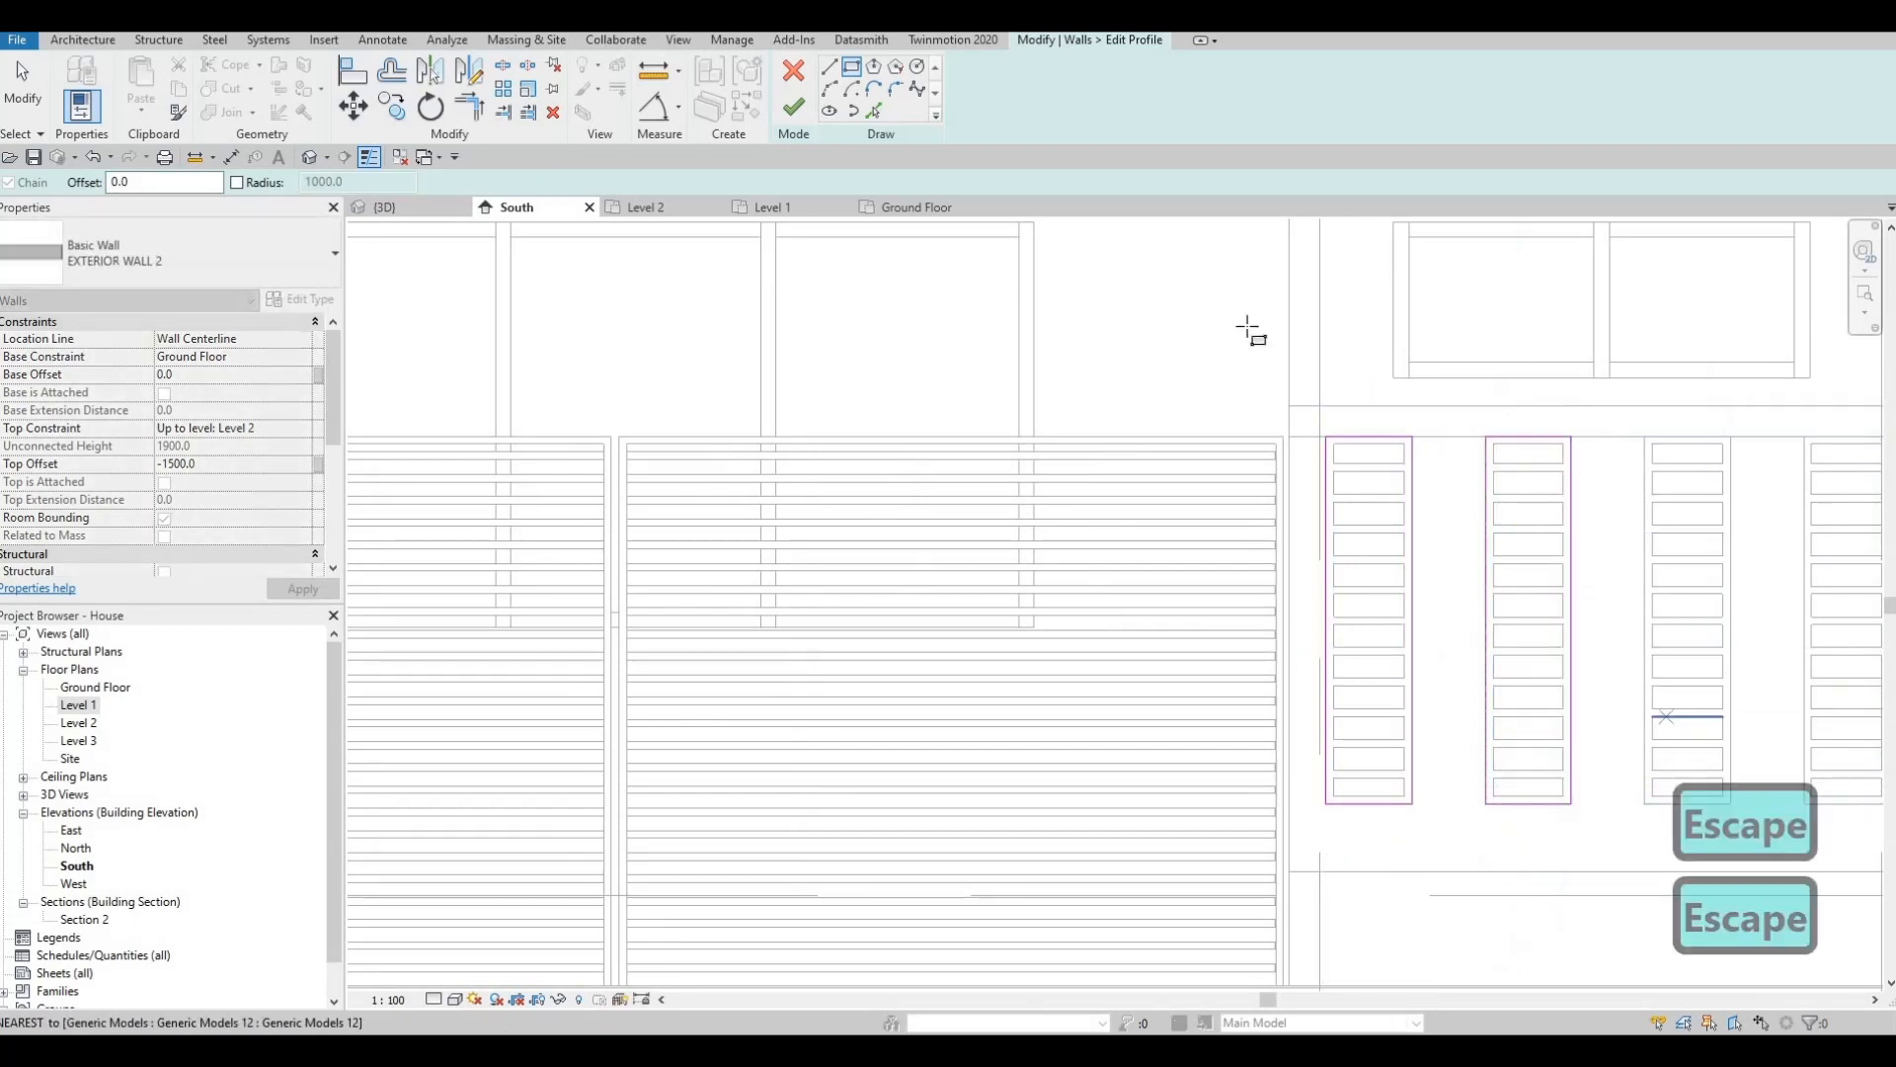
pyautogui.click(1253, 318)
pyautogui.click(1339, 686)
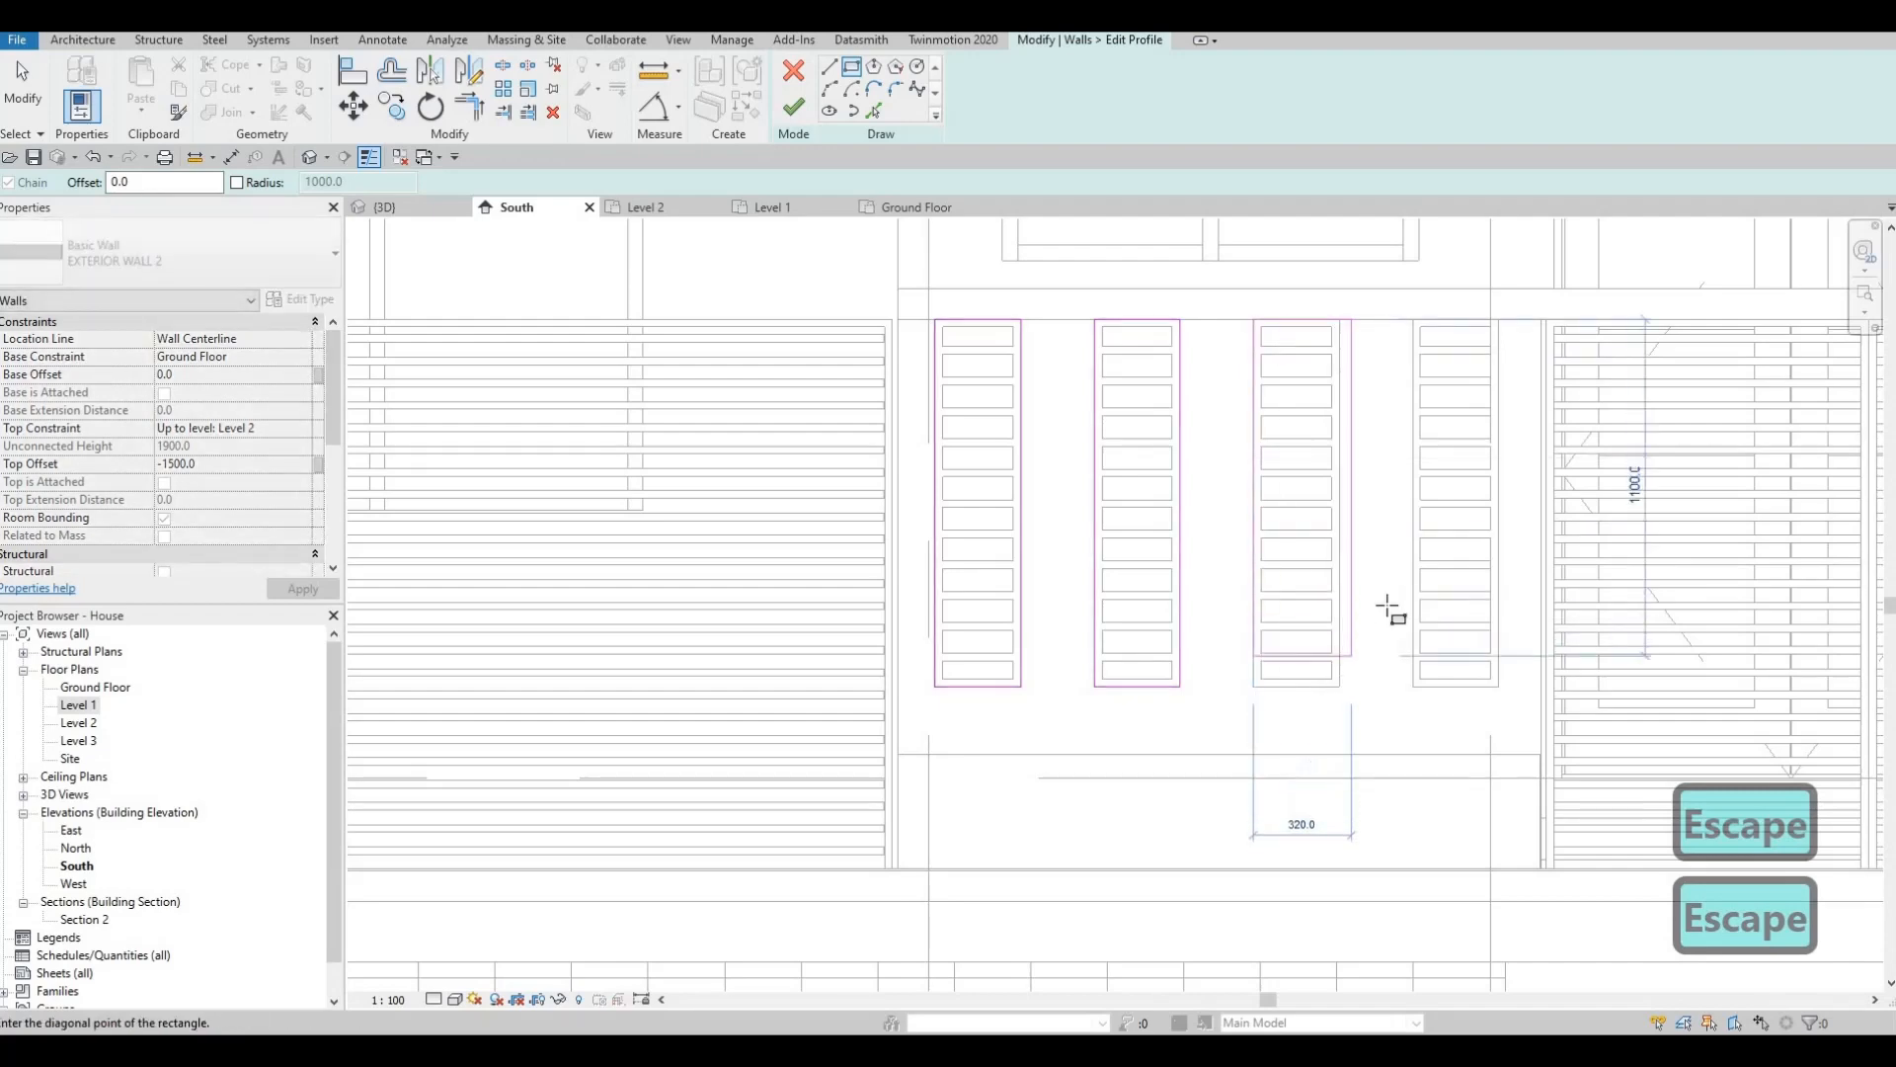
pyautogui.press('Escape')
pyautogui.click(1412, 318)
pyautogui.click(1498, 686)
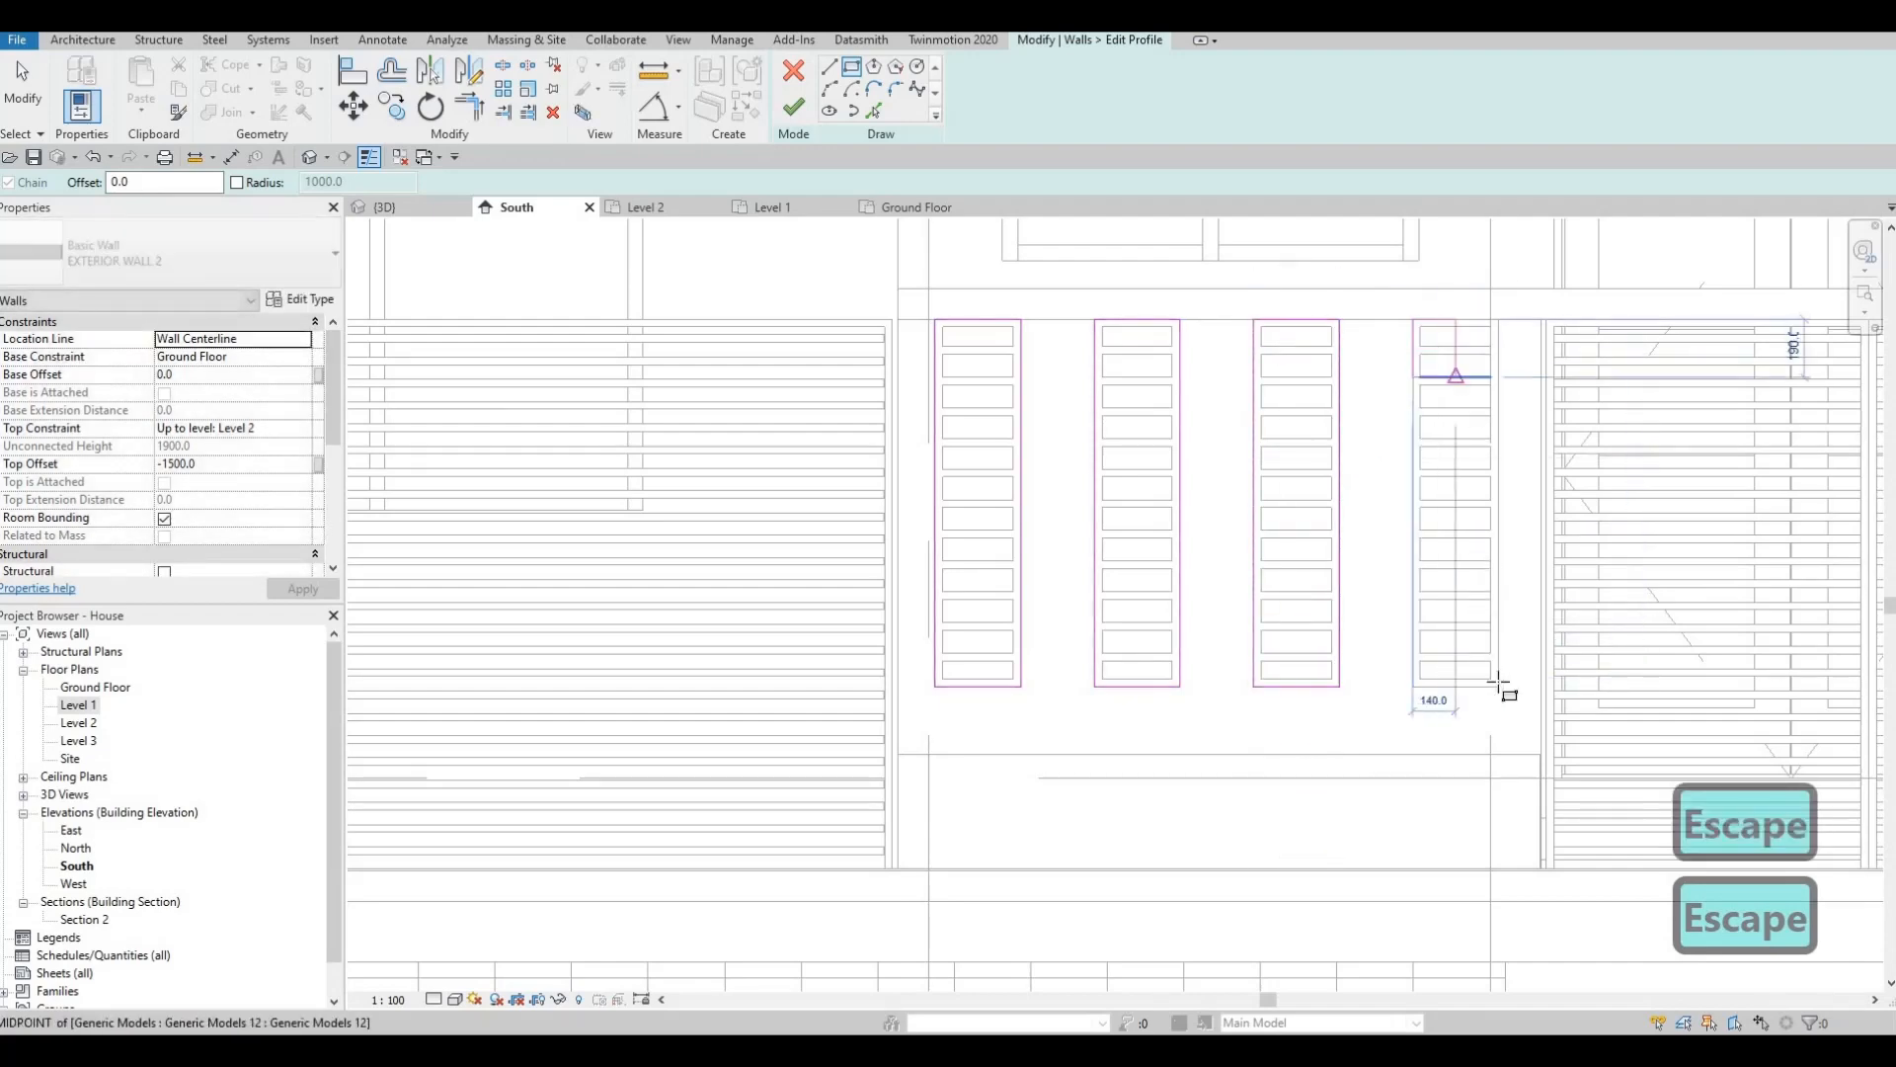
pyautogui.press('Escape')
pyautogui.press('Escape')
# Copy the four traced rectangles onto the wall marked 101, against its top edge near the main gate.
pyautogui.scroll(-3, 1003, 356)
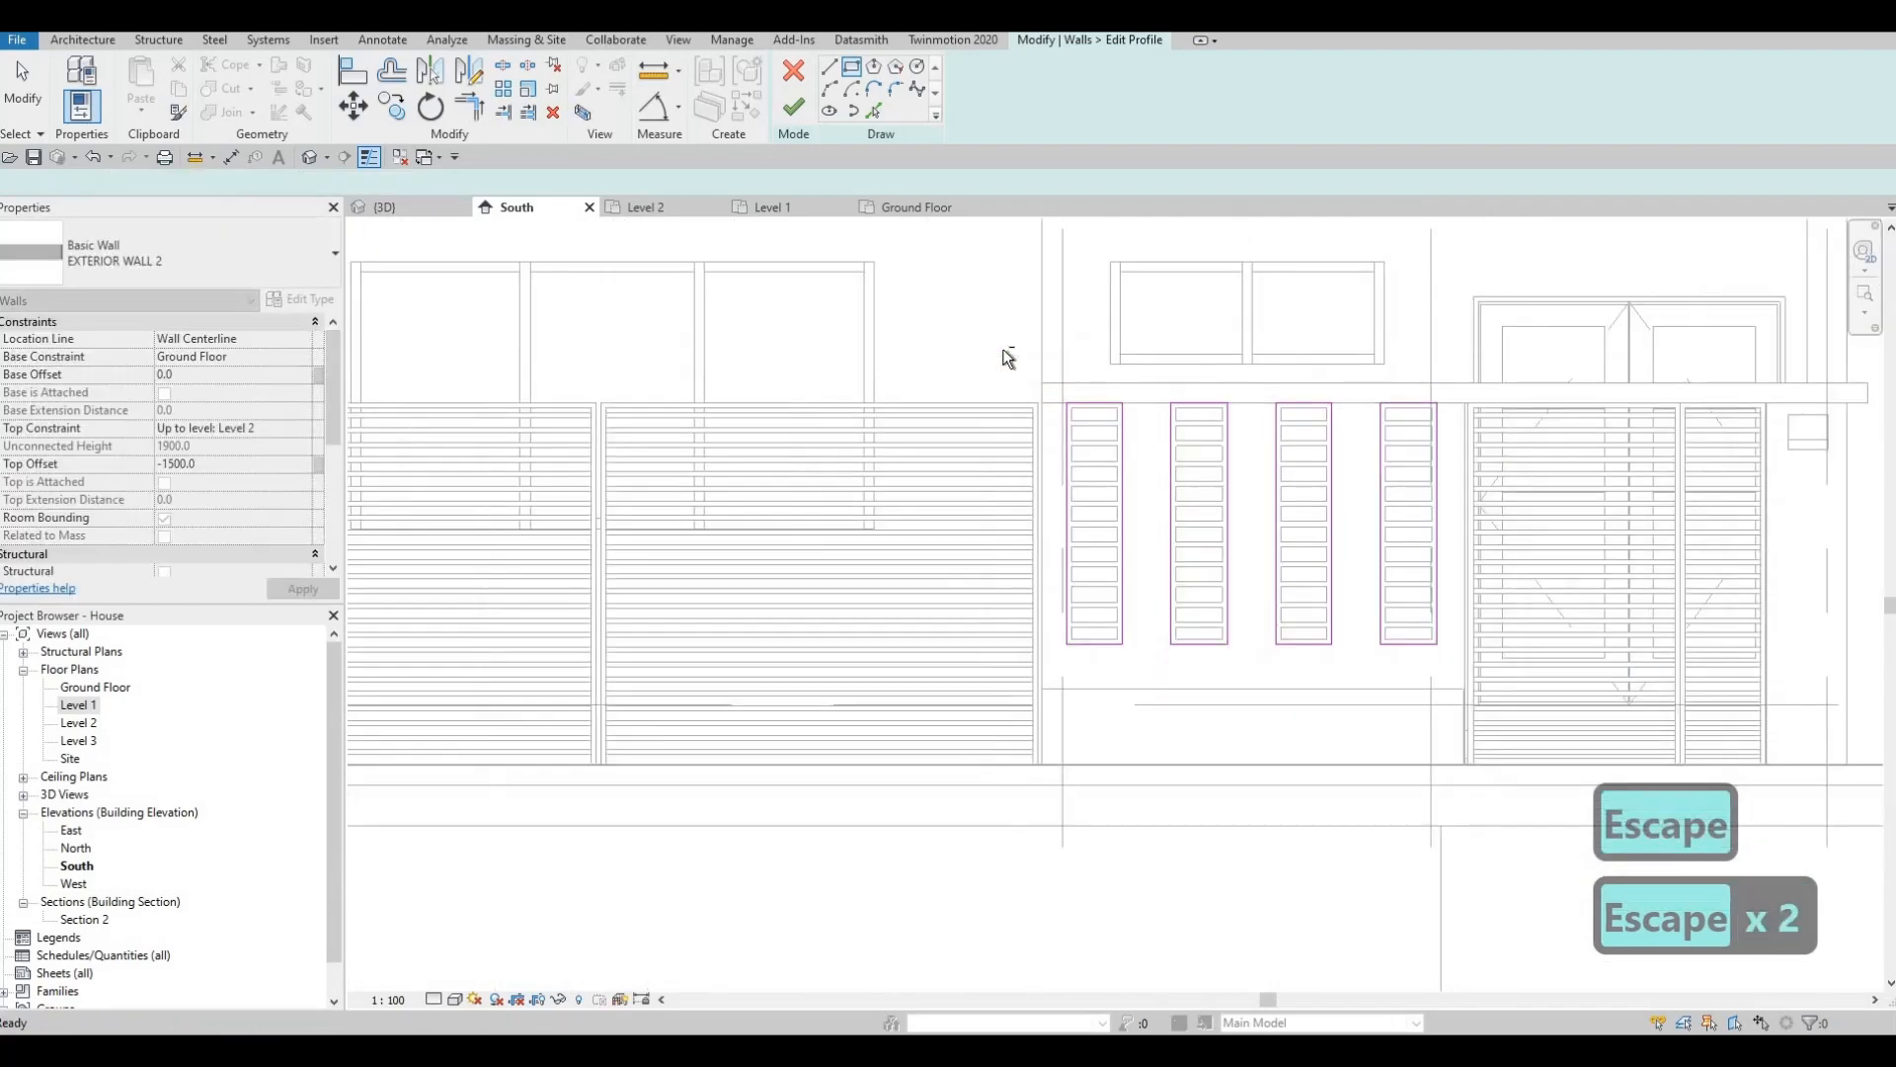
pyautogui.moveTo(1001, 348)
pyautogui.mouseDown()
pyautogui.moveTo(1446, 698)
pyautogui.moveTo(1430, 658)
pyautogui.mouseUp()
pyautogui.press('c')
pyautogui.press('o')
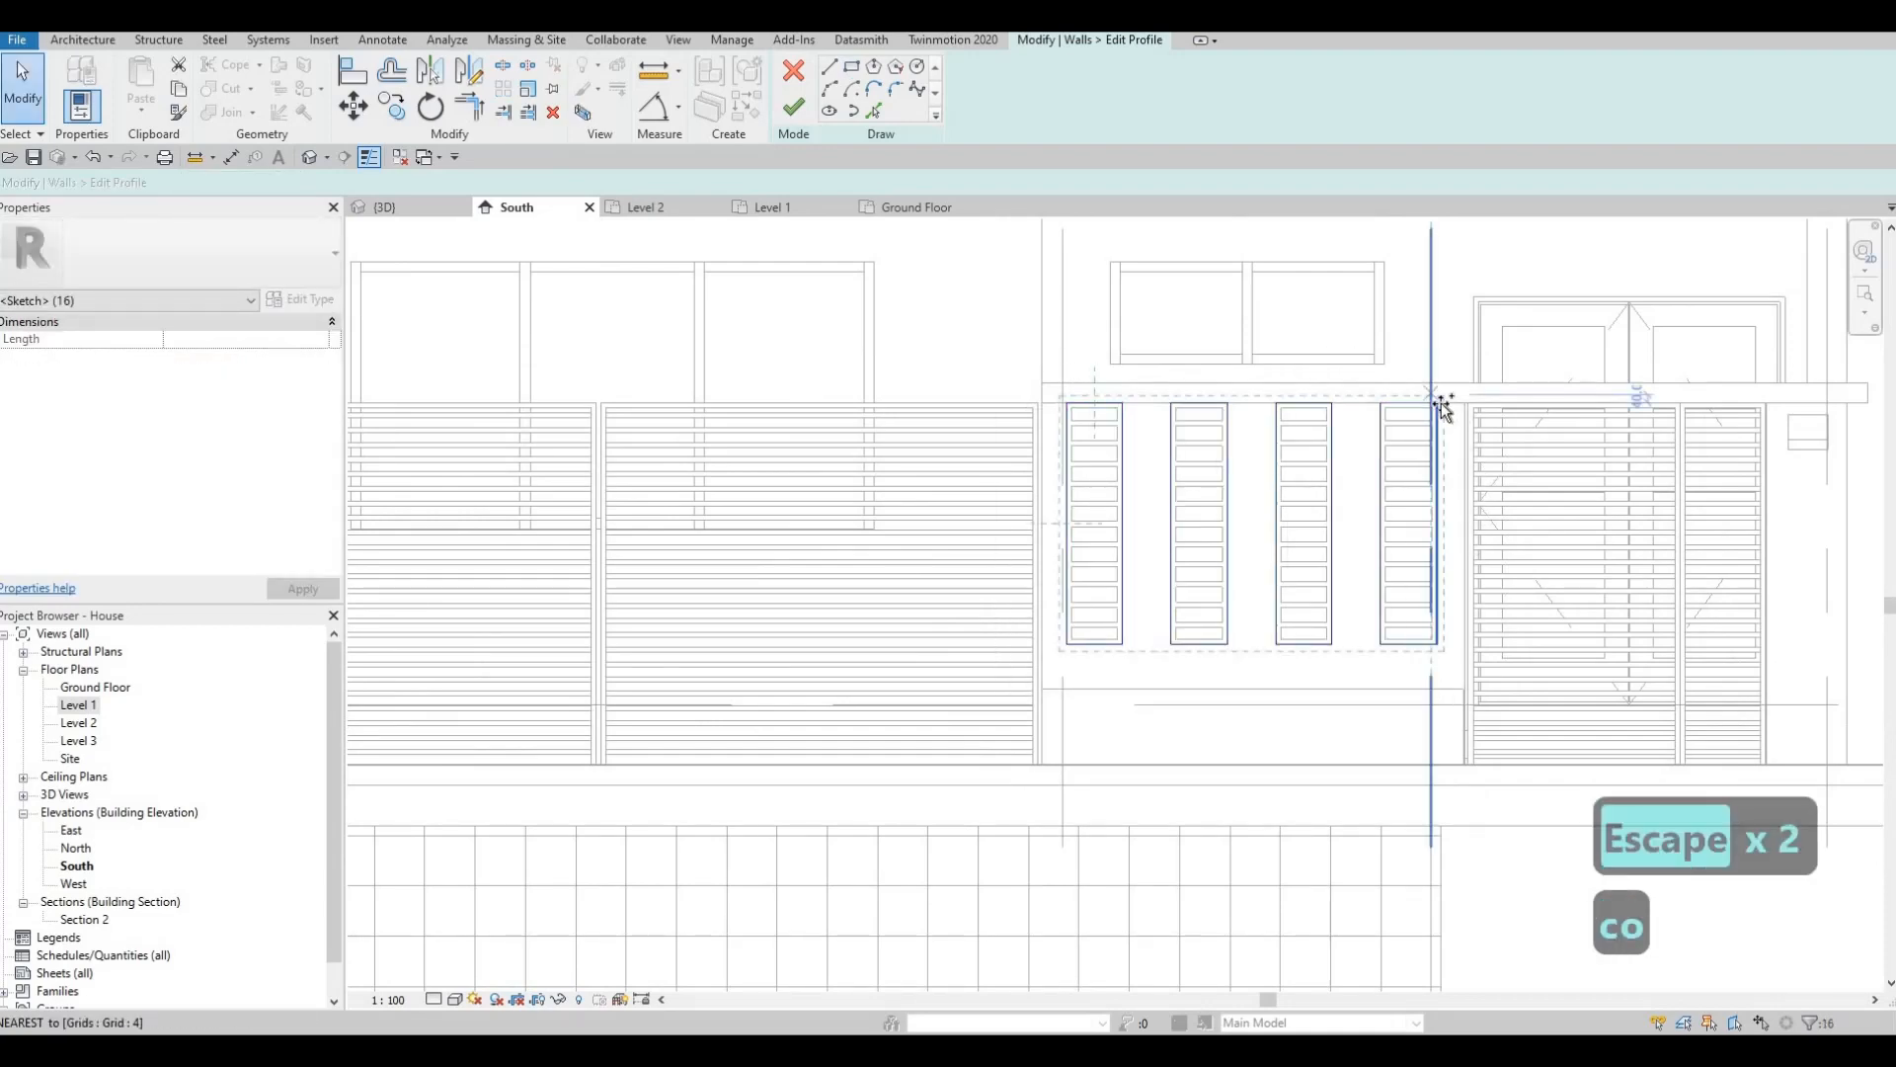
pyautogui.click(1438, 402)
pyautogui.moveTo(642, 420); pyautogui.dragTo(1293, 440, button='middle')
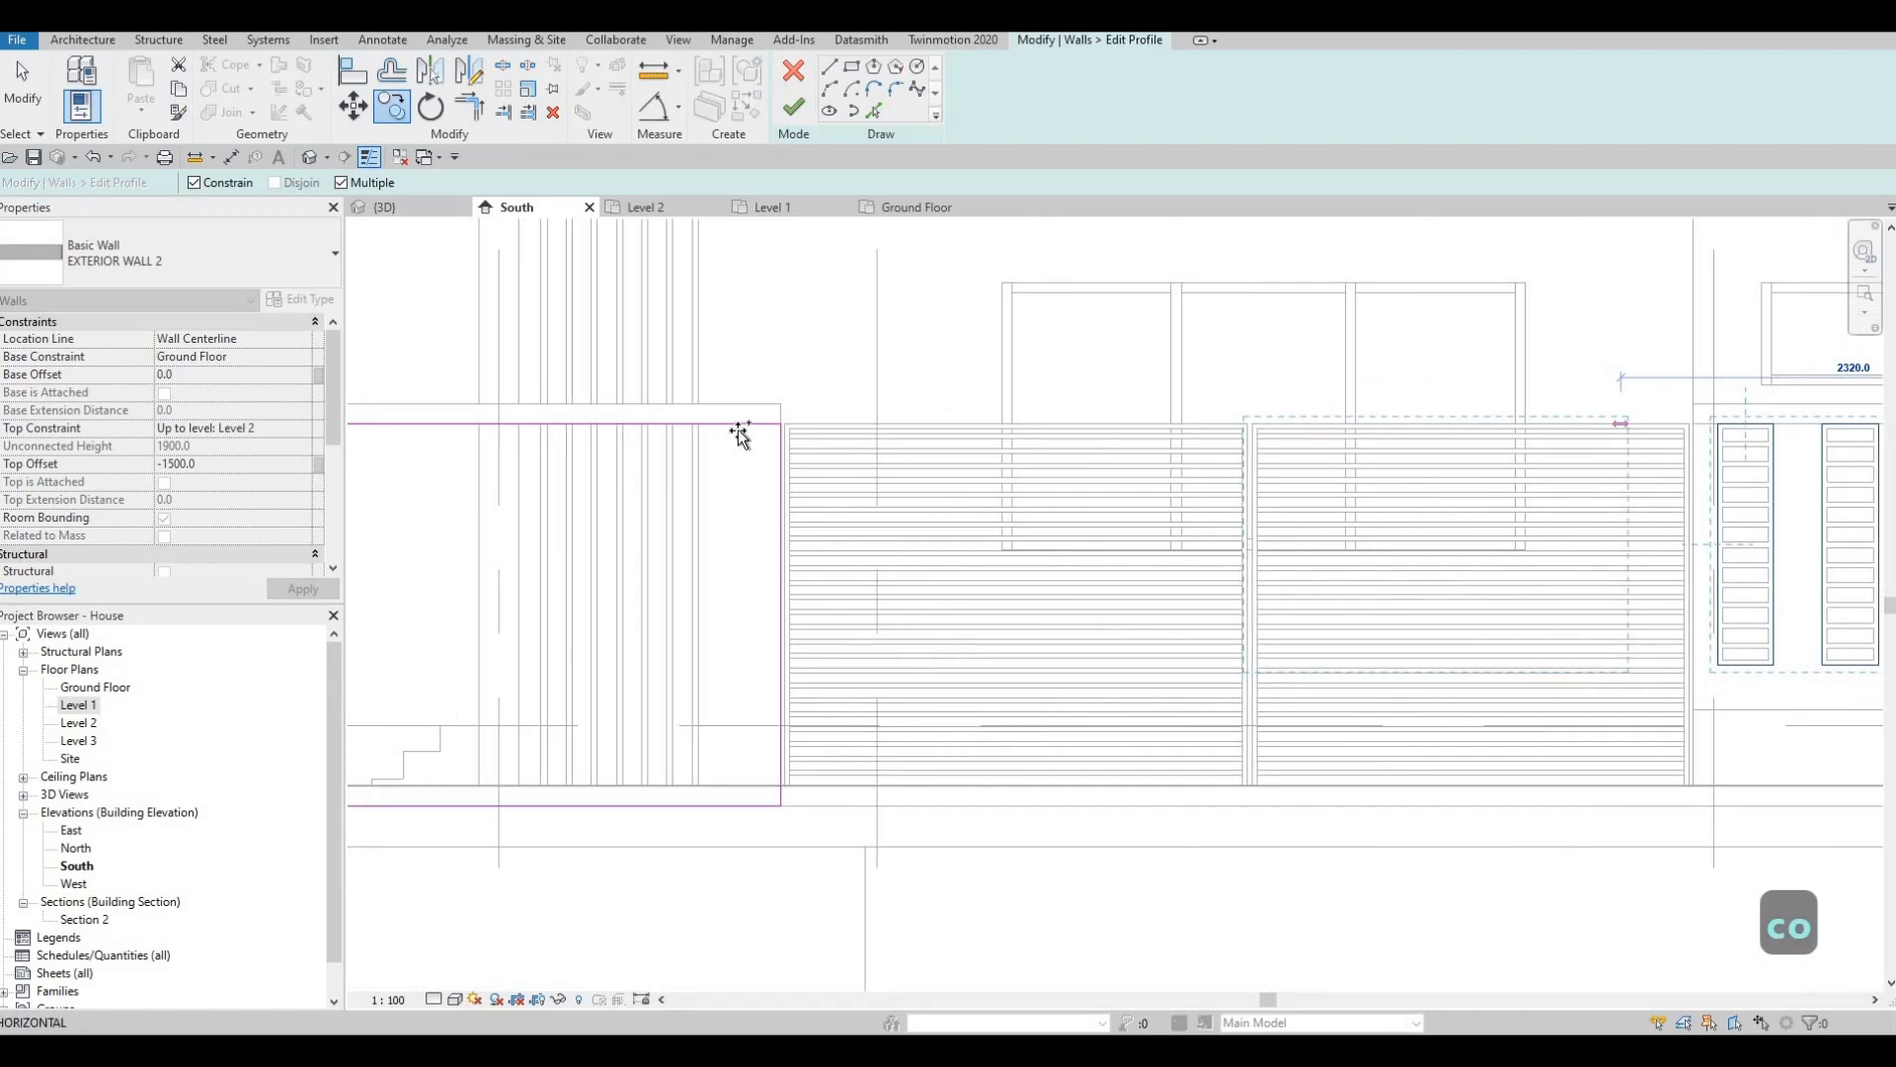
pyautogui.moveTo(757, 445); pyautogui.dragTo(998, 511, button='middle')
pyautogui.click(735, 424)
pyautogui.moveTo(1261, 543); pyautogui.dragTo(1040, 493, button='middle')
pyautogui.scroll(-2, 1040, 493)
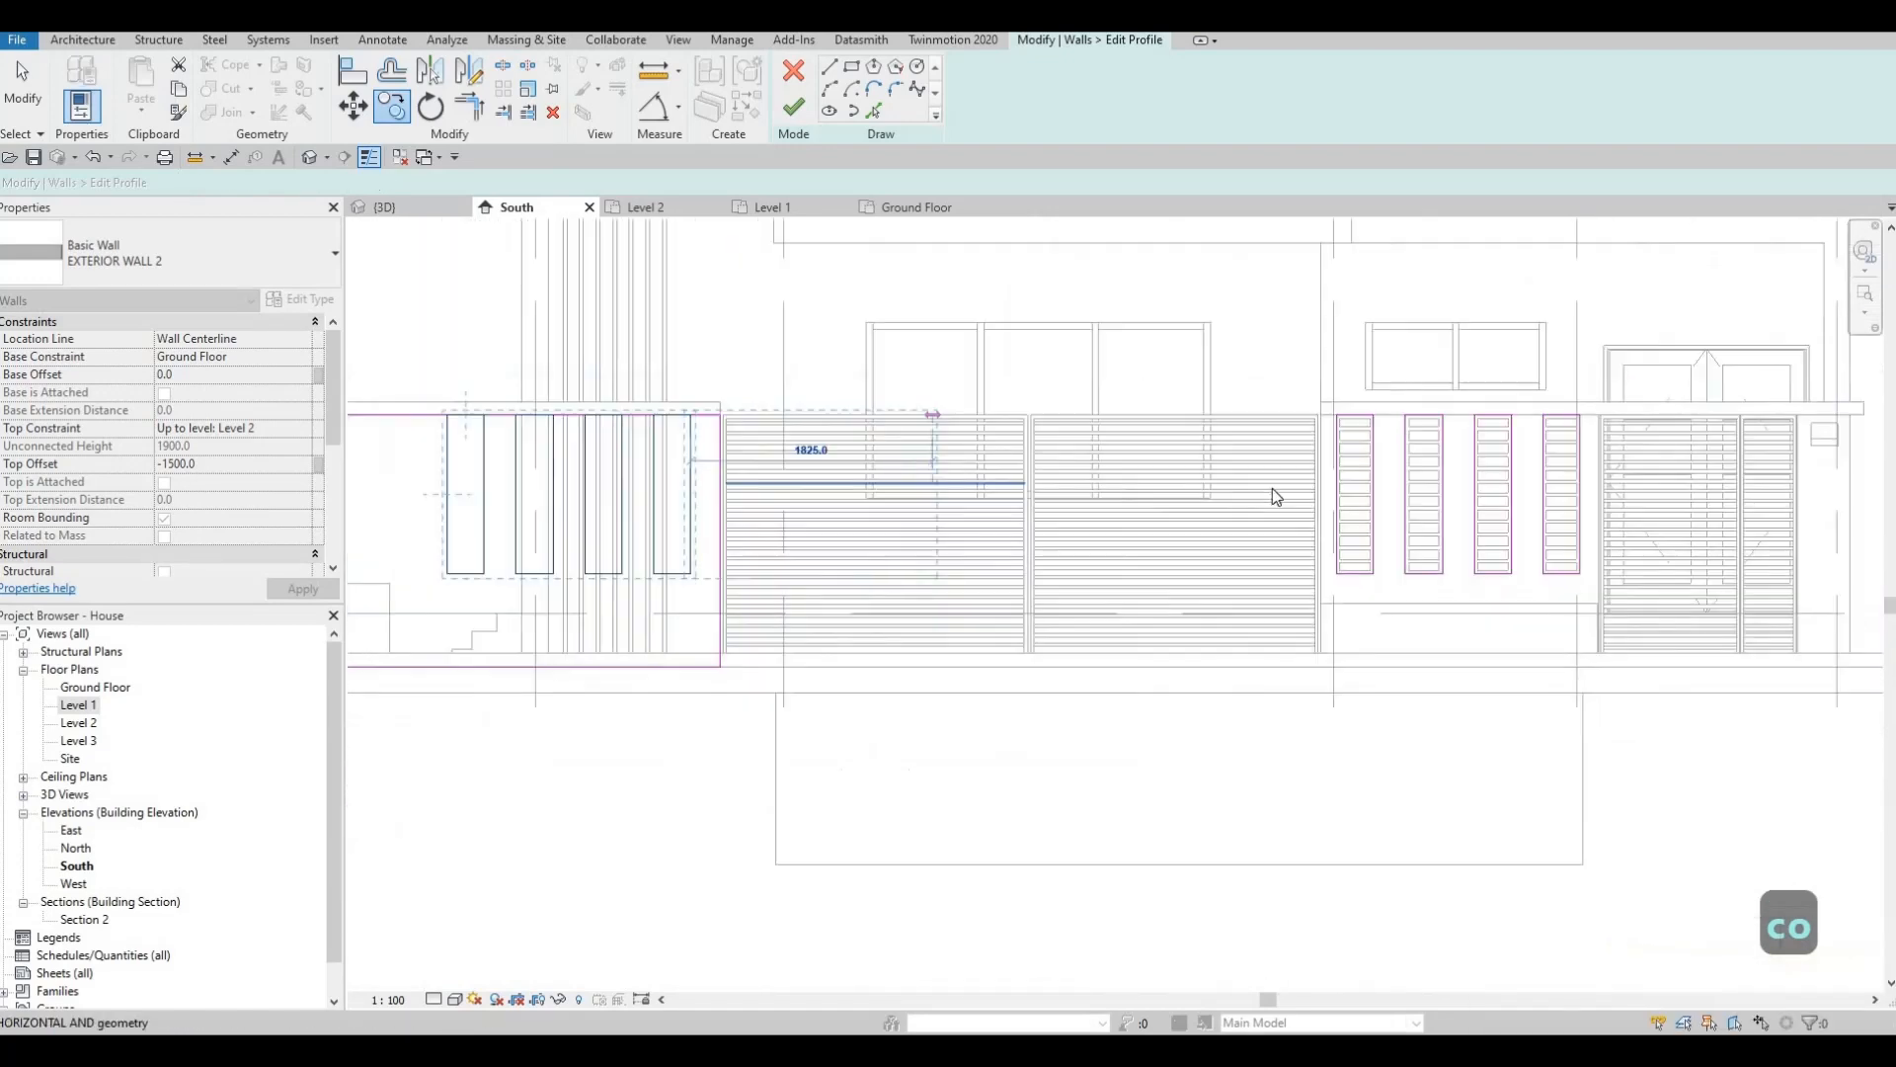
pyautogui.moveTo(1274, 495); pyautogui.dragTo(1159, 504, button='middle')
pyautogui.press('Escape')
pyautogui.press('Escape')
pyautogui.press('Escape')
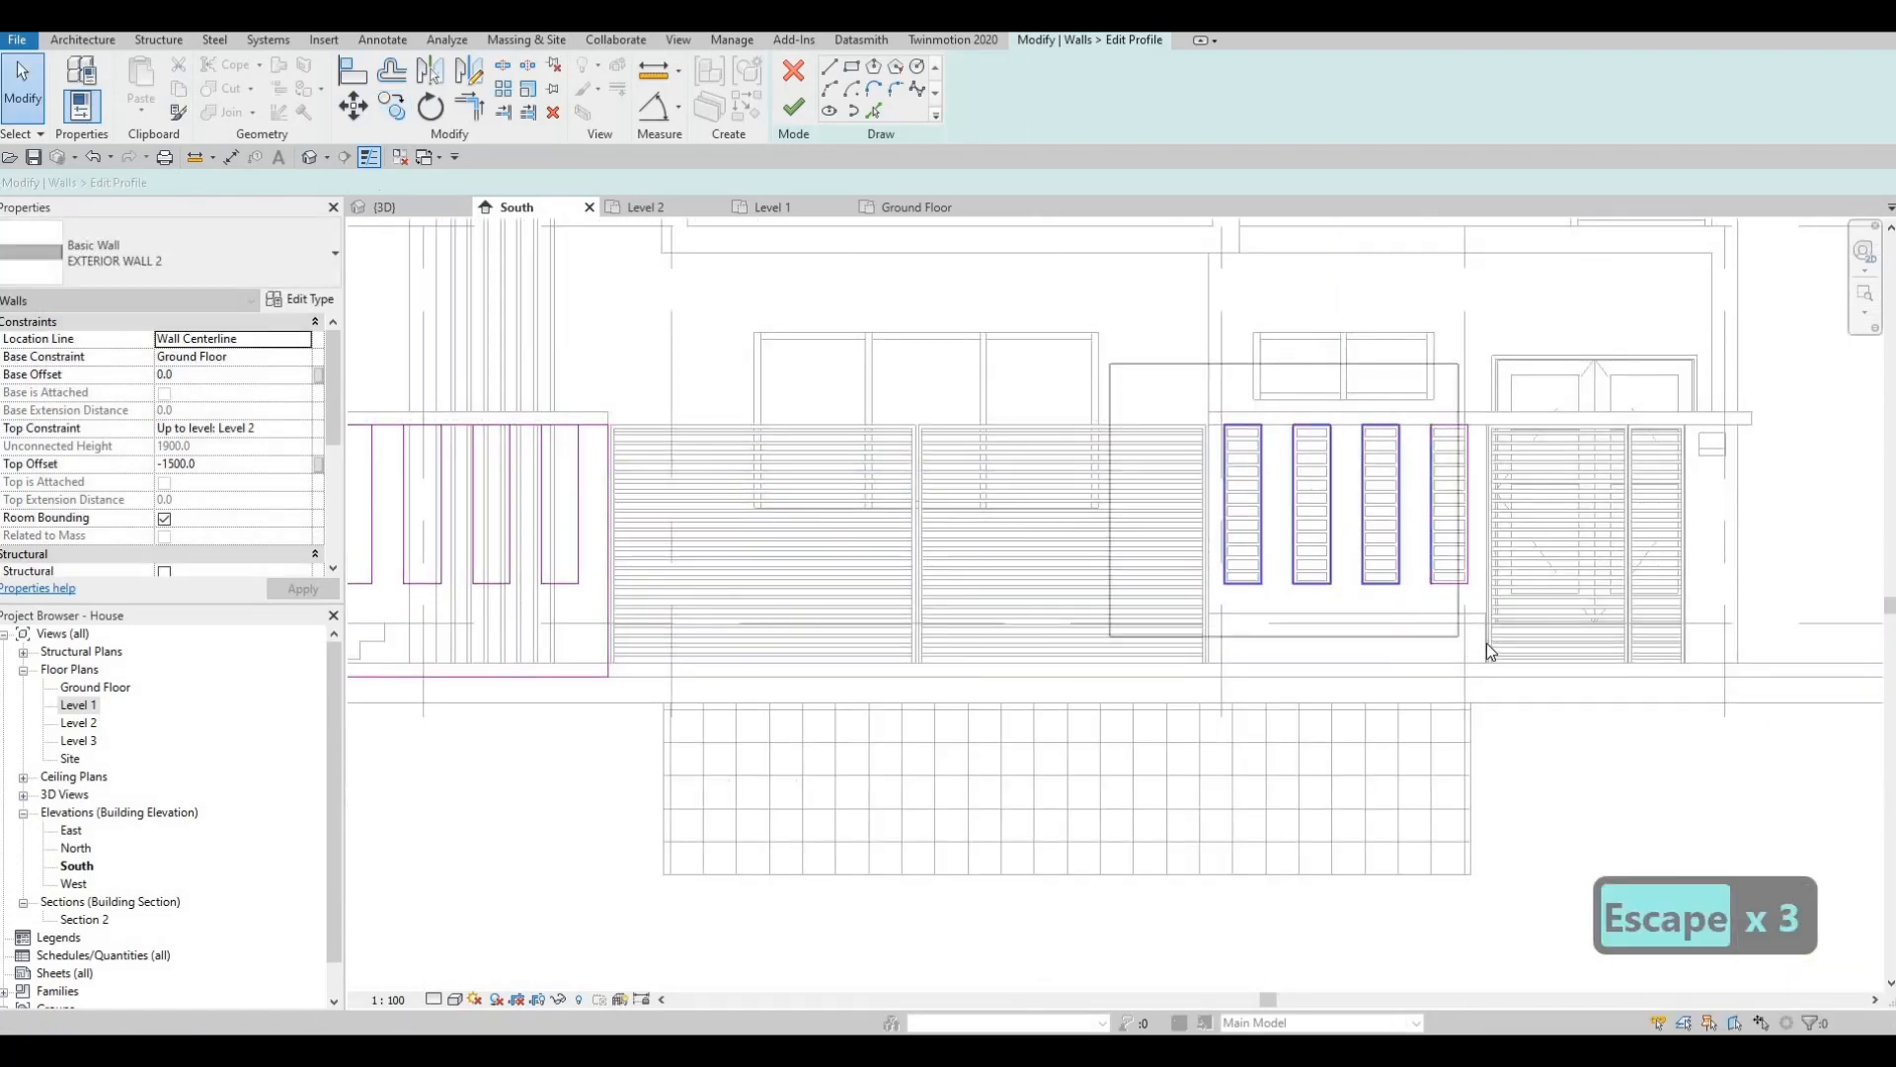
# Delete the four original rectangles over the louvre panels and the top edges of the four copied rectangles.
pyautogui.press('Delete')
pyautogui.moveTo(901, 436); pyautogui.dragTo(1419, 455, button='middle')
pyautogui.scroll(-1, 1420, 455)
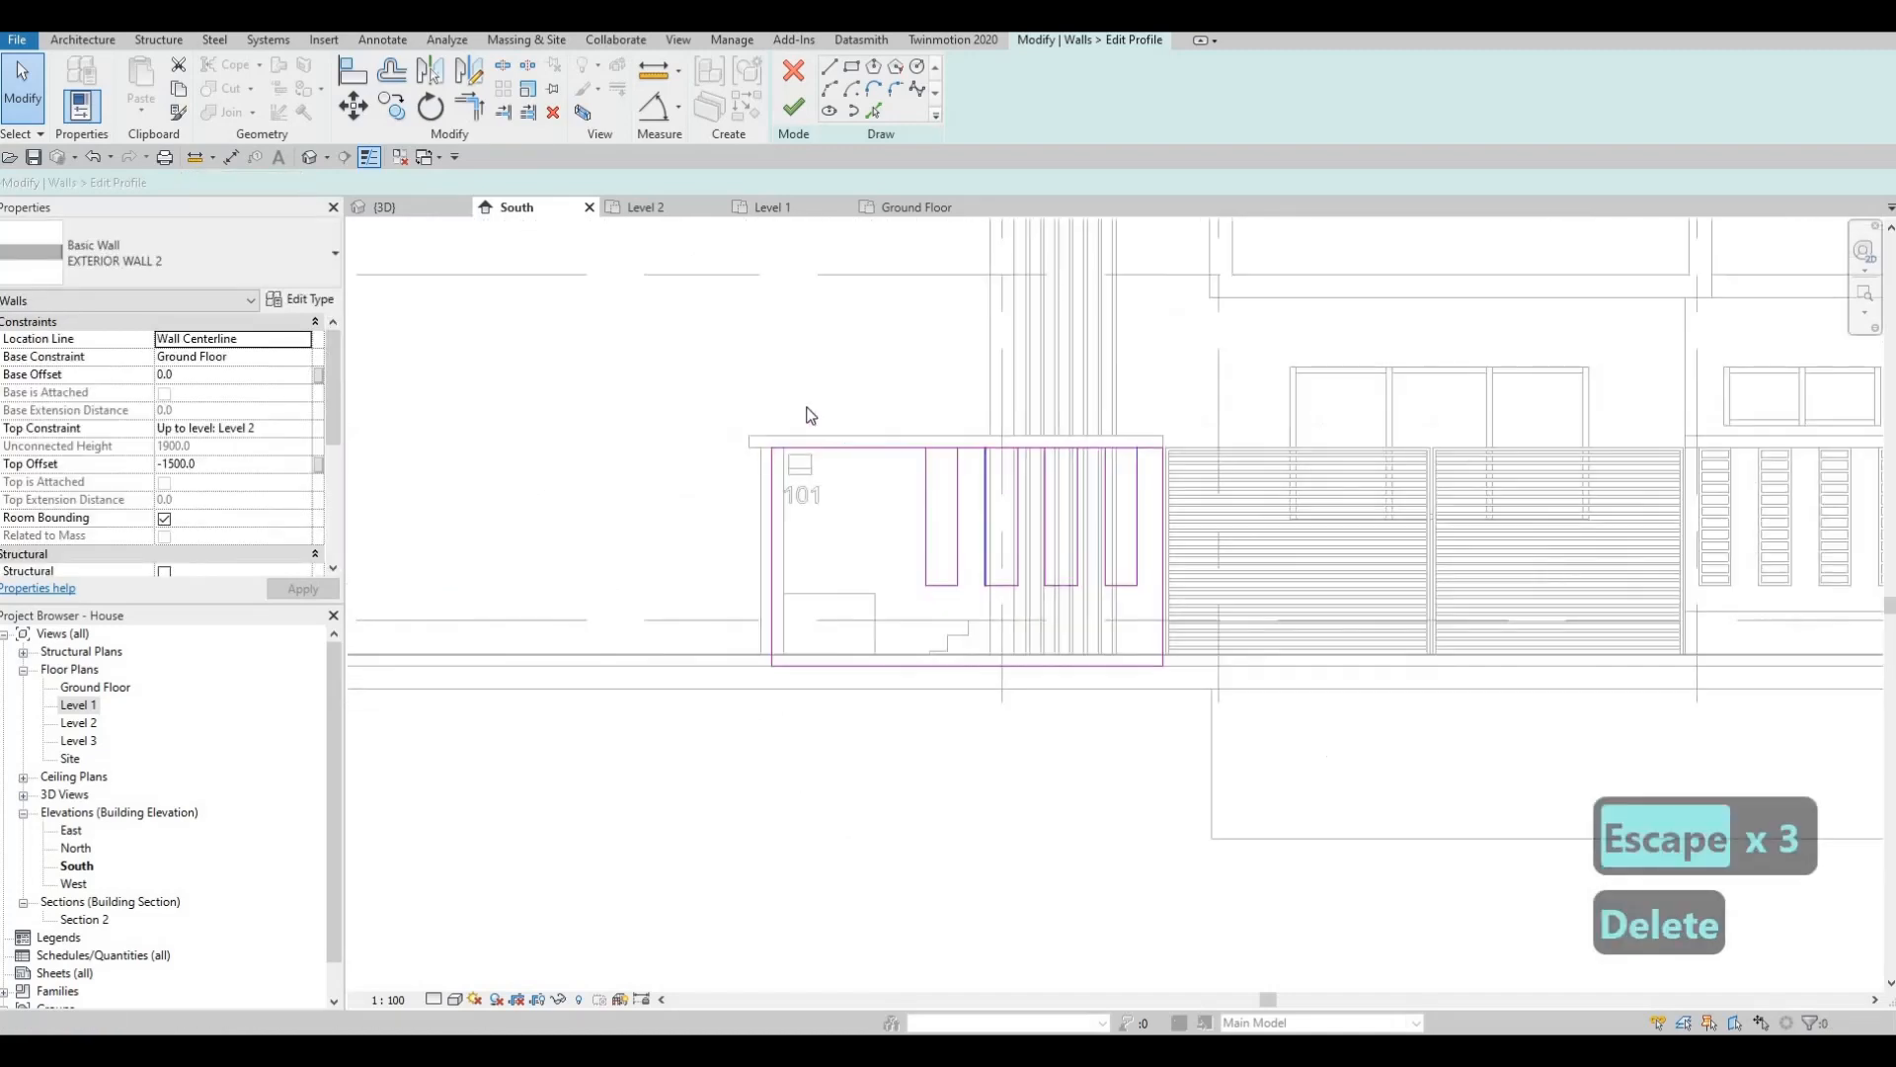
pyautogui.scroll(3, 982, 413)
pyautogui.press('Escape')
pyautogui.press('Escape')
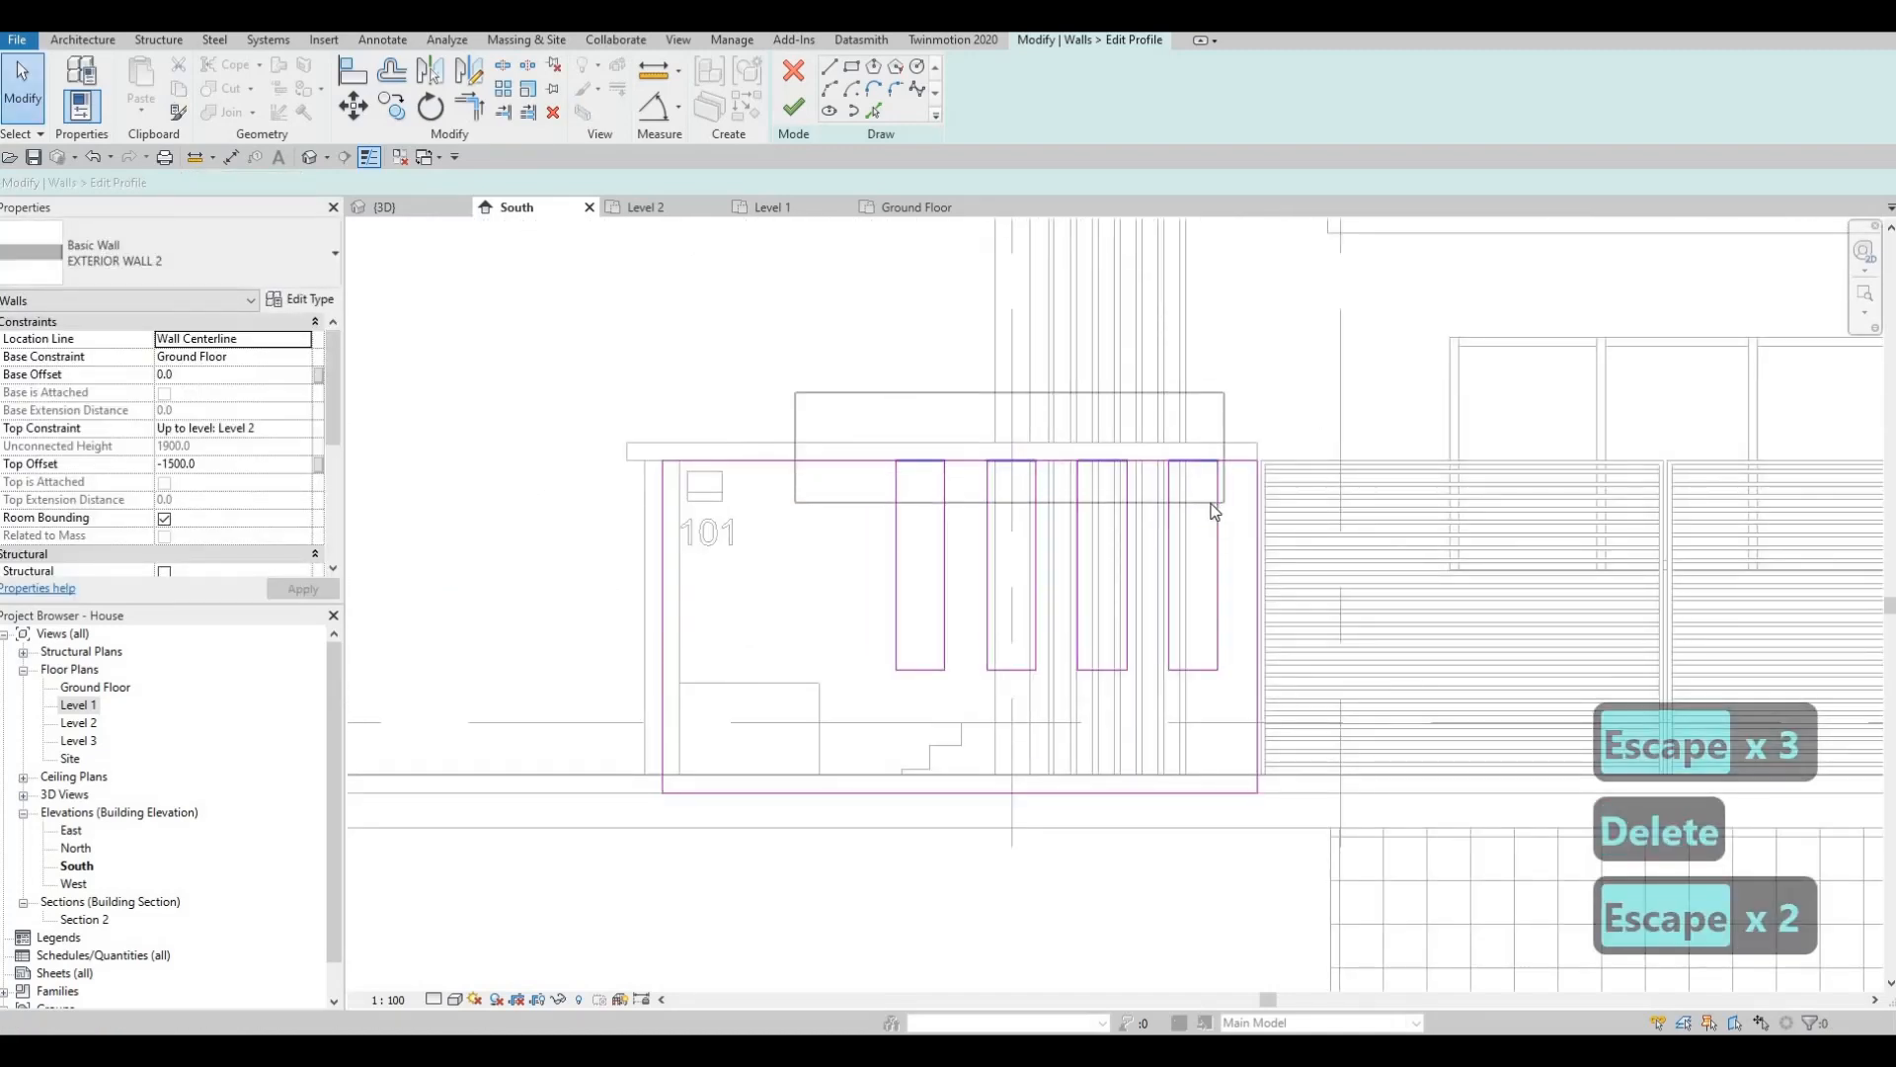
pyautogui.click(1213, 510)
pyautogui.press('Delete')
# Split the top line of the wall marked 101's profile at the sides of the copied slots.
pyautogui.press('s')
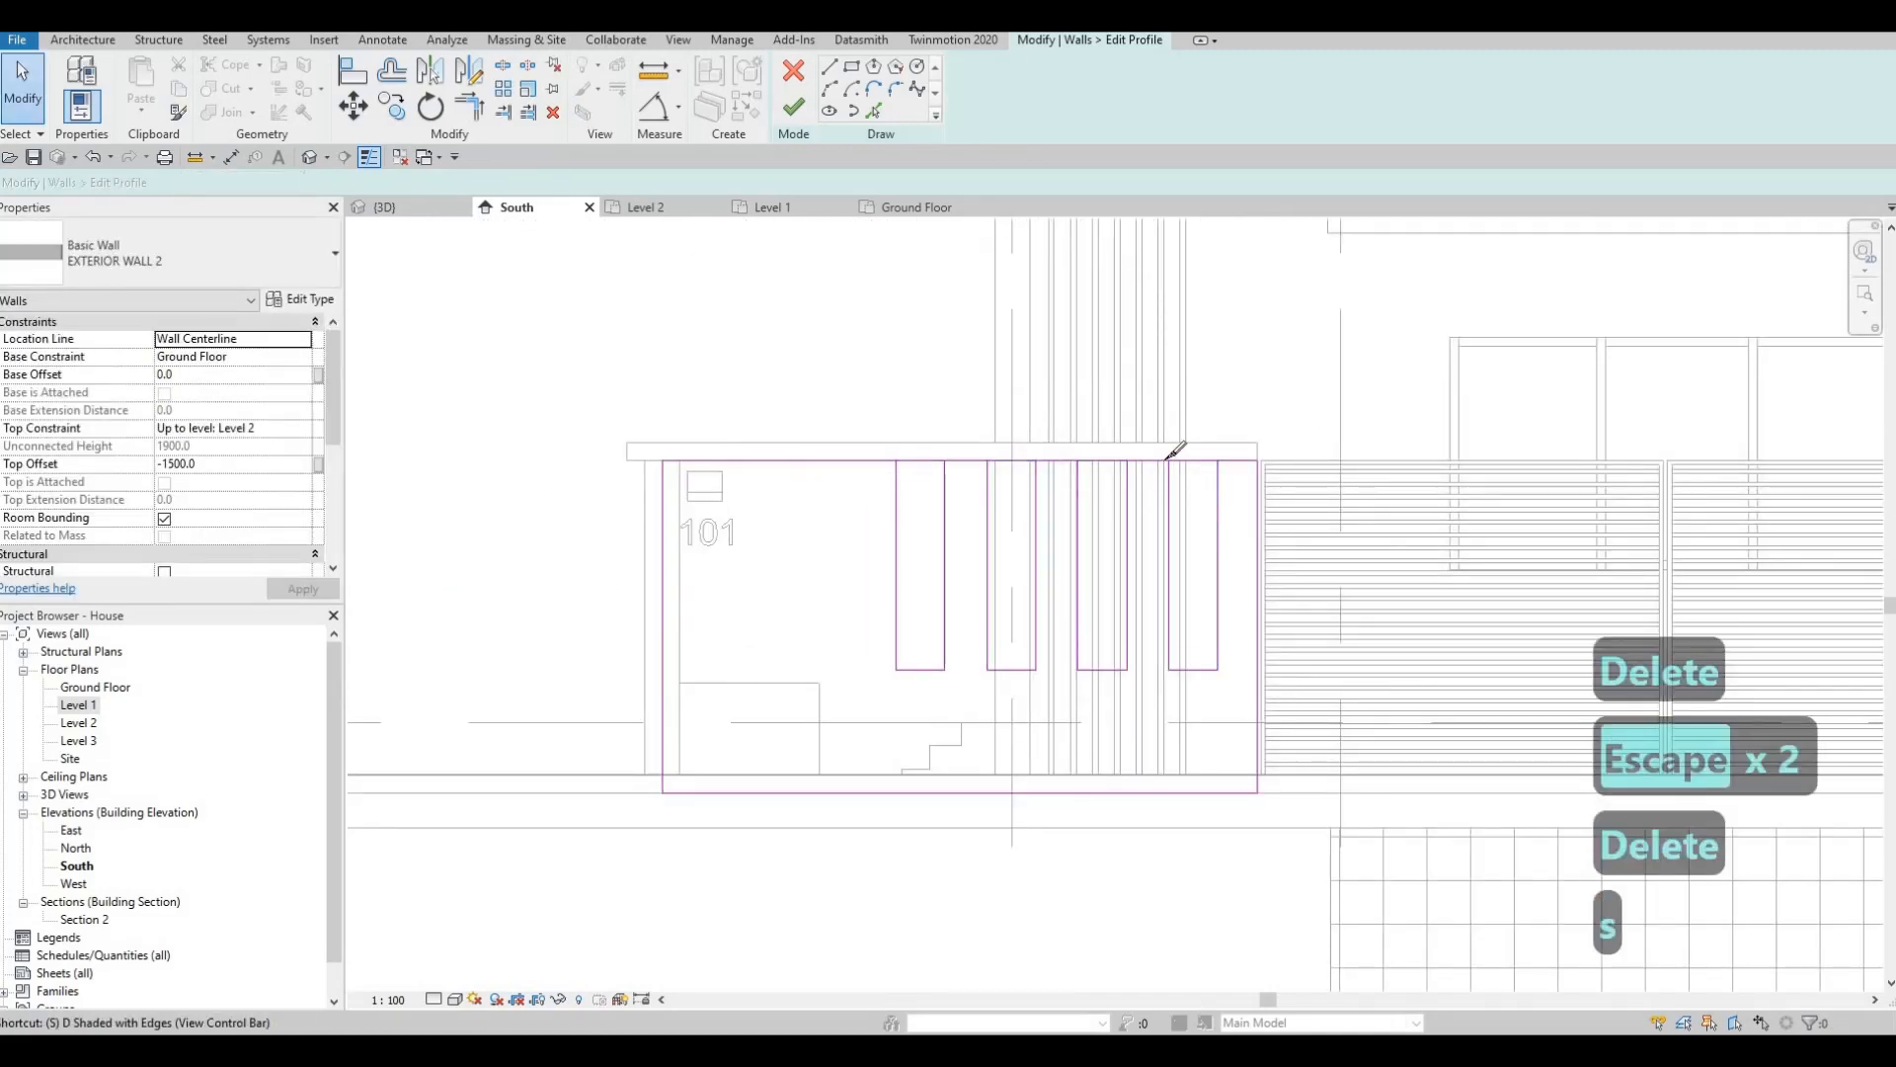
pyautogui.press('l')
pyautogui.click(1079, 460)
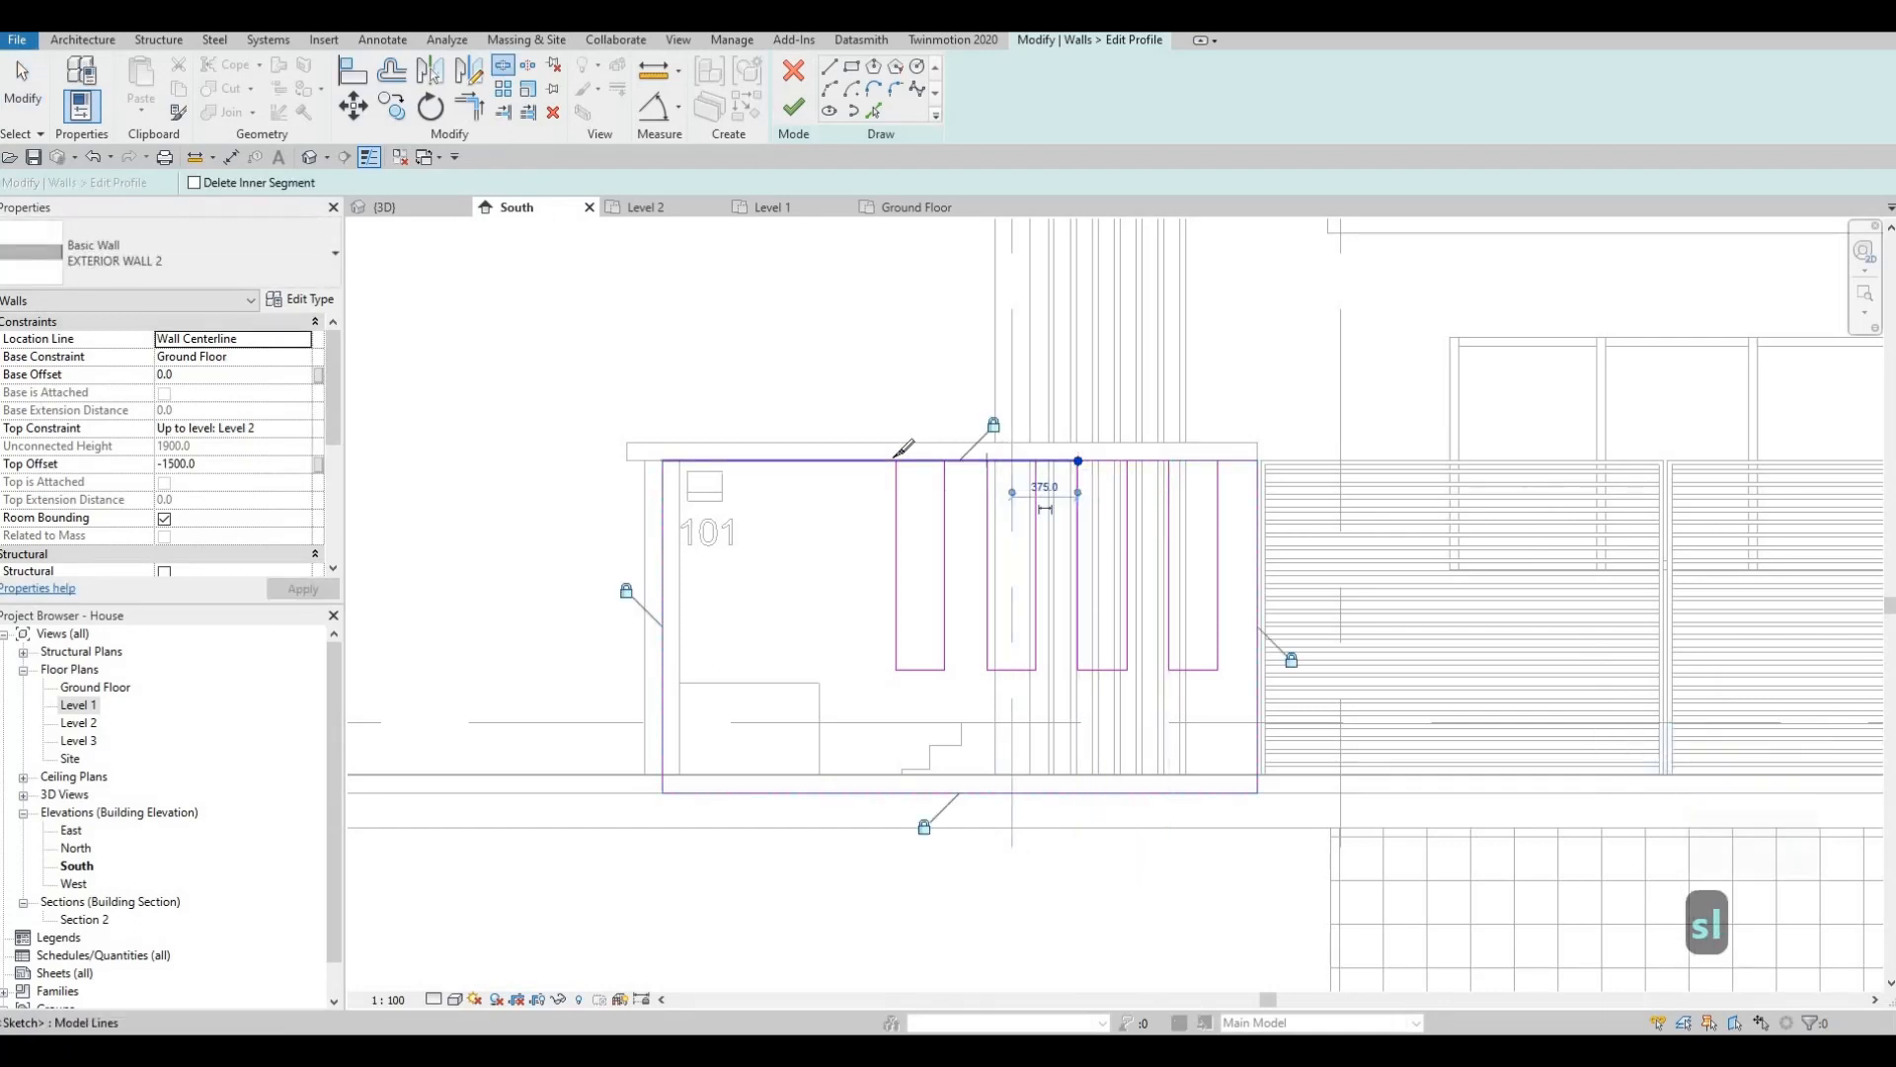
pyautogui.click(987, 460)
pyautogui.press('Escape')
pyautogui.press('Escape')
pyautogui.press('Escape')
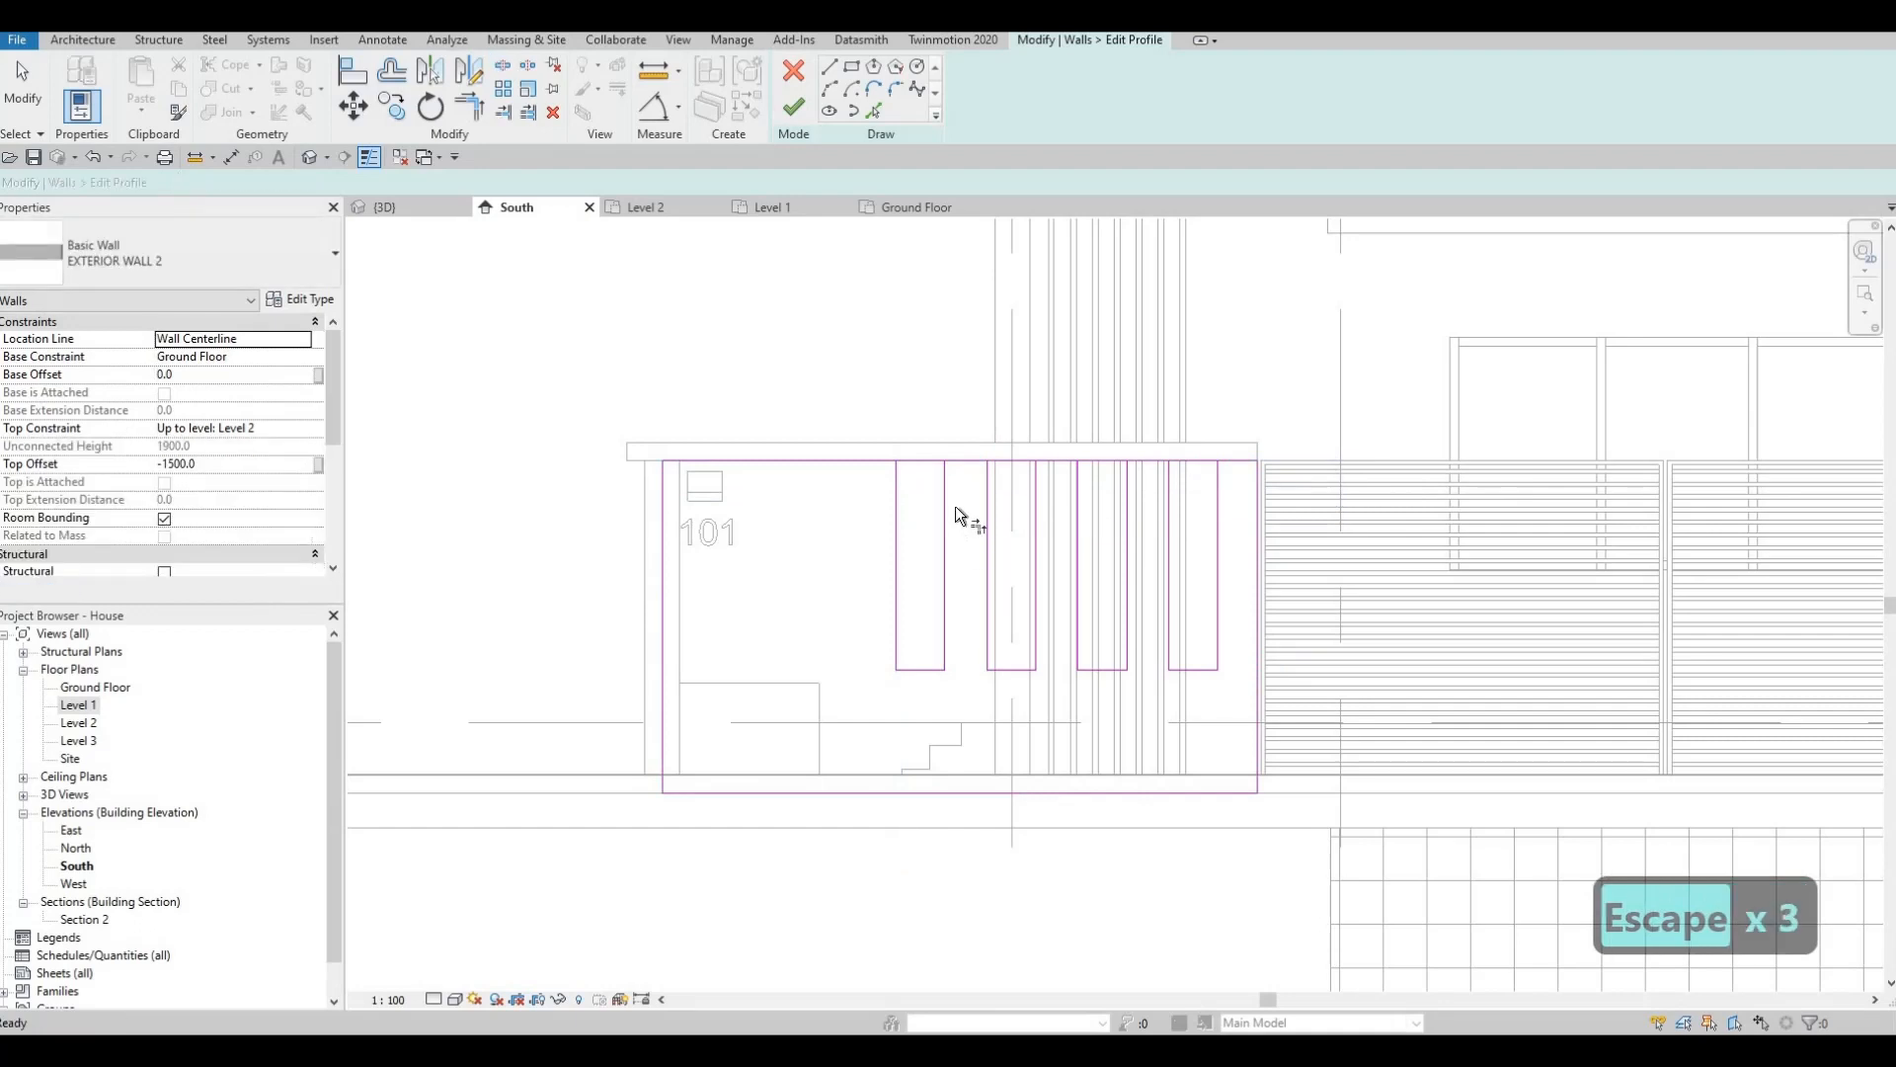
# Trim the slot sides and the top profile line to corners so the four slots form one closed wall outline.
pyautogui.press('t')
pyautogui.press('r')
pyautogui.click(945, 484)
pyautogui.click(960, 461)
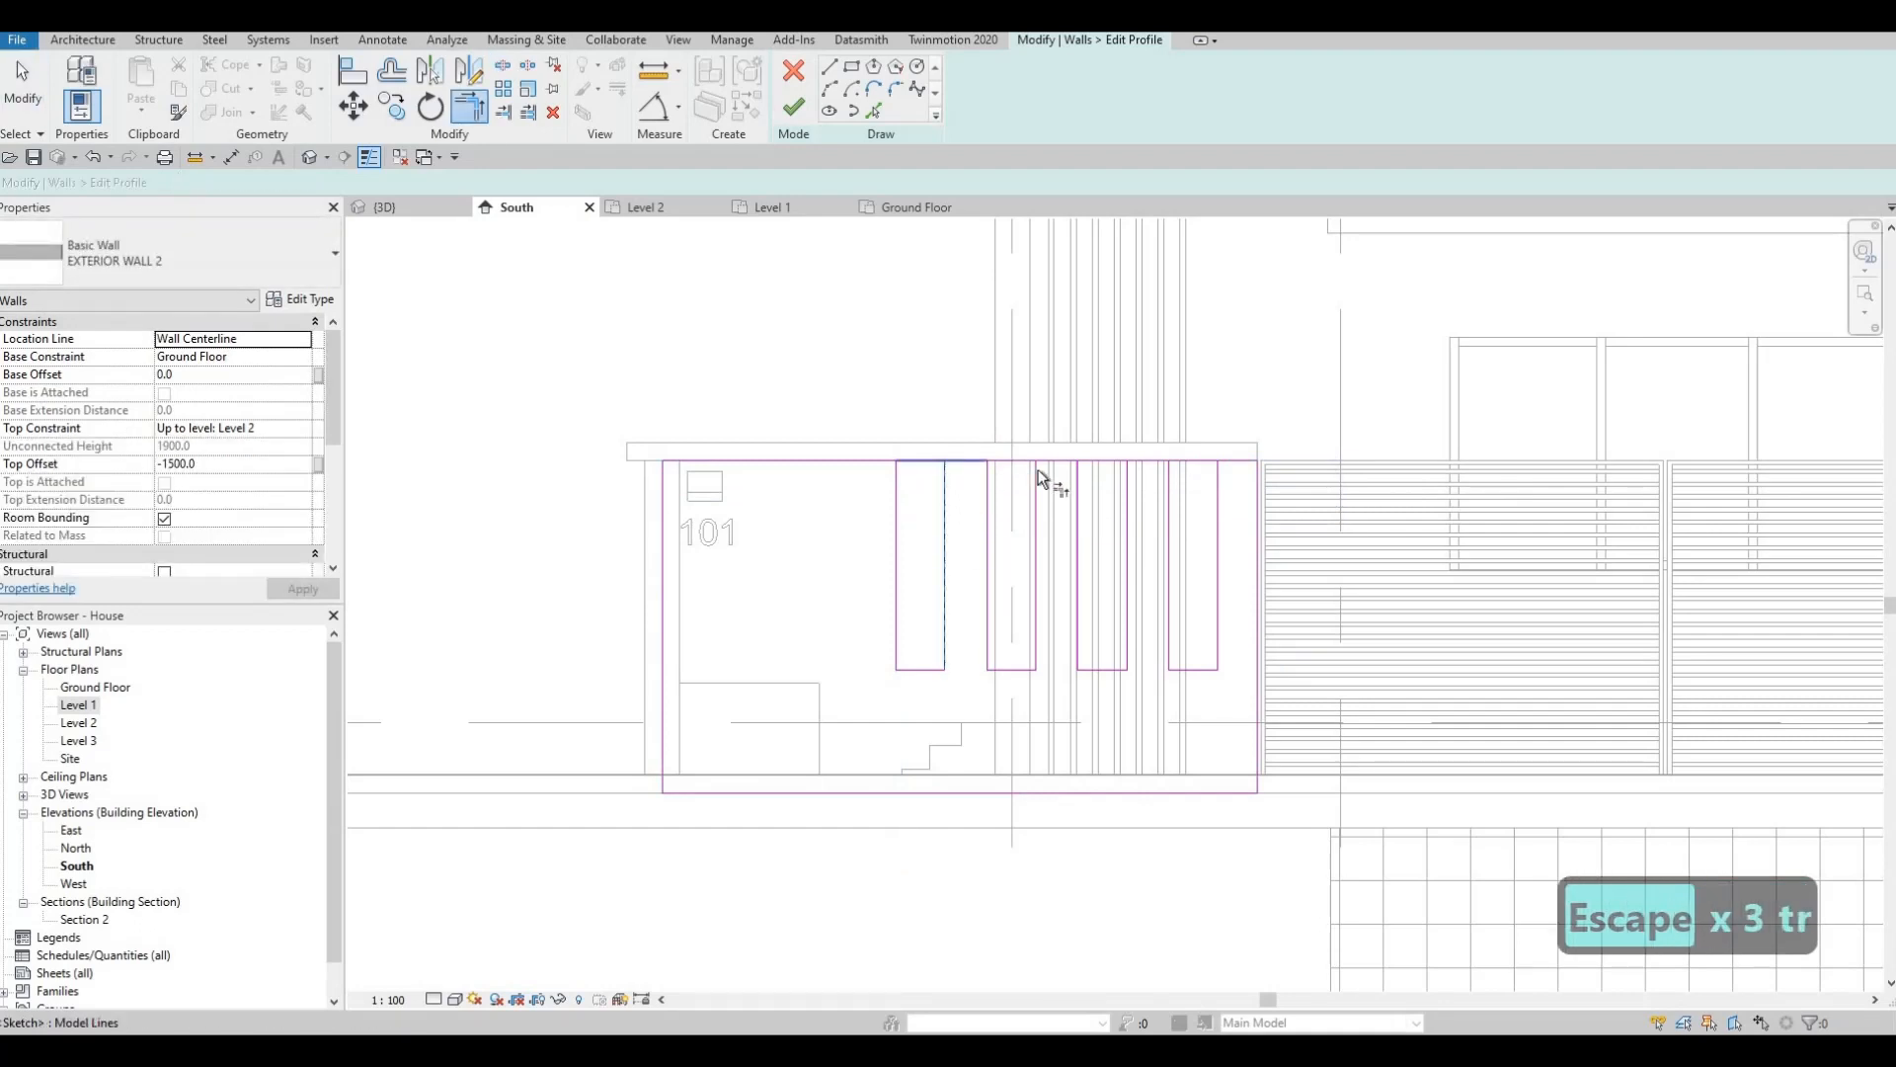
pyautogui.click(1037, 471)
pyautogui.click(1059, 463)
pyautogui.click(1235, 461)
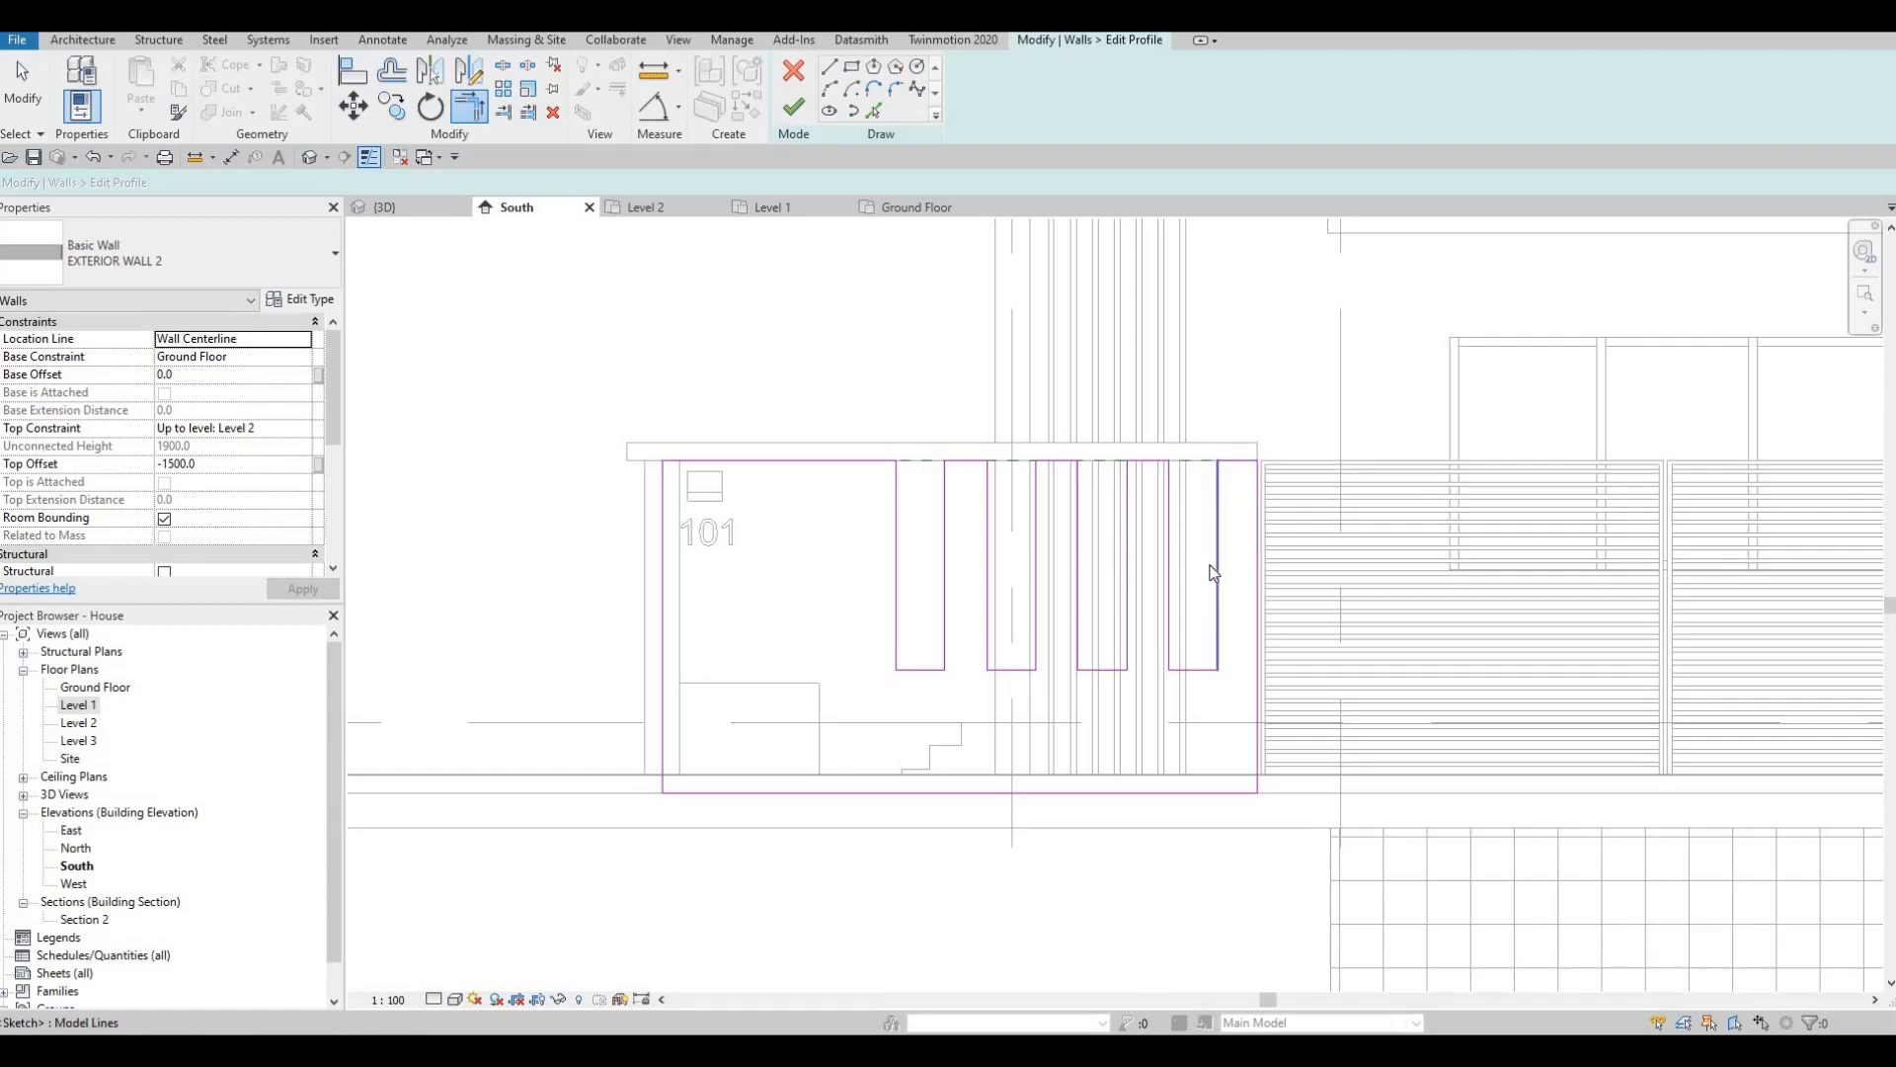
pyautogui.scroll(-2, 1027, 602)
pyautogui.moveTo(1027, 603); pyautogui.dragTo(1130, 567, button='middle')
pyautogui.press('Escape')
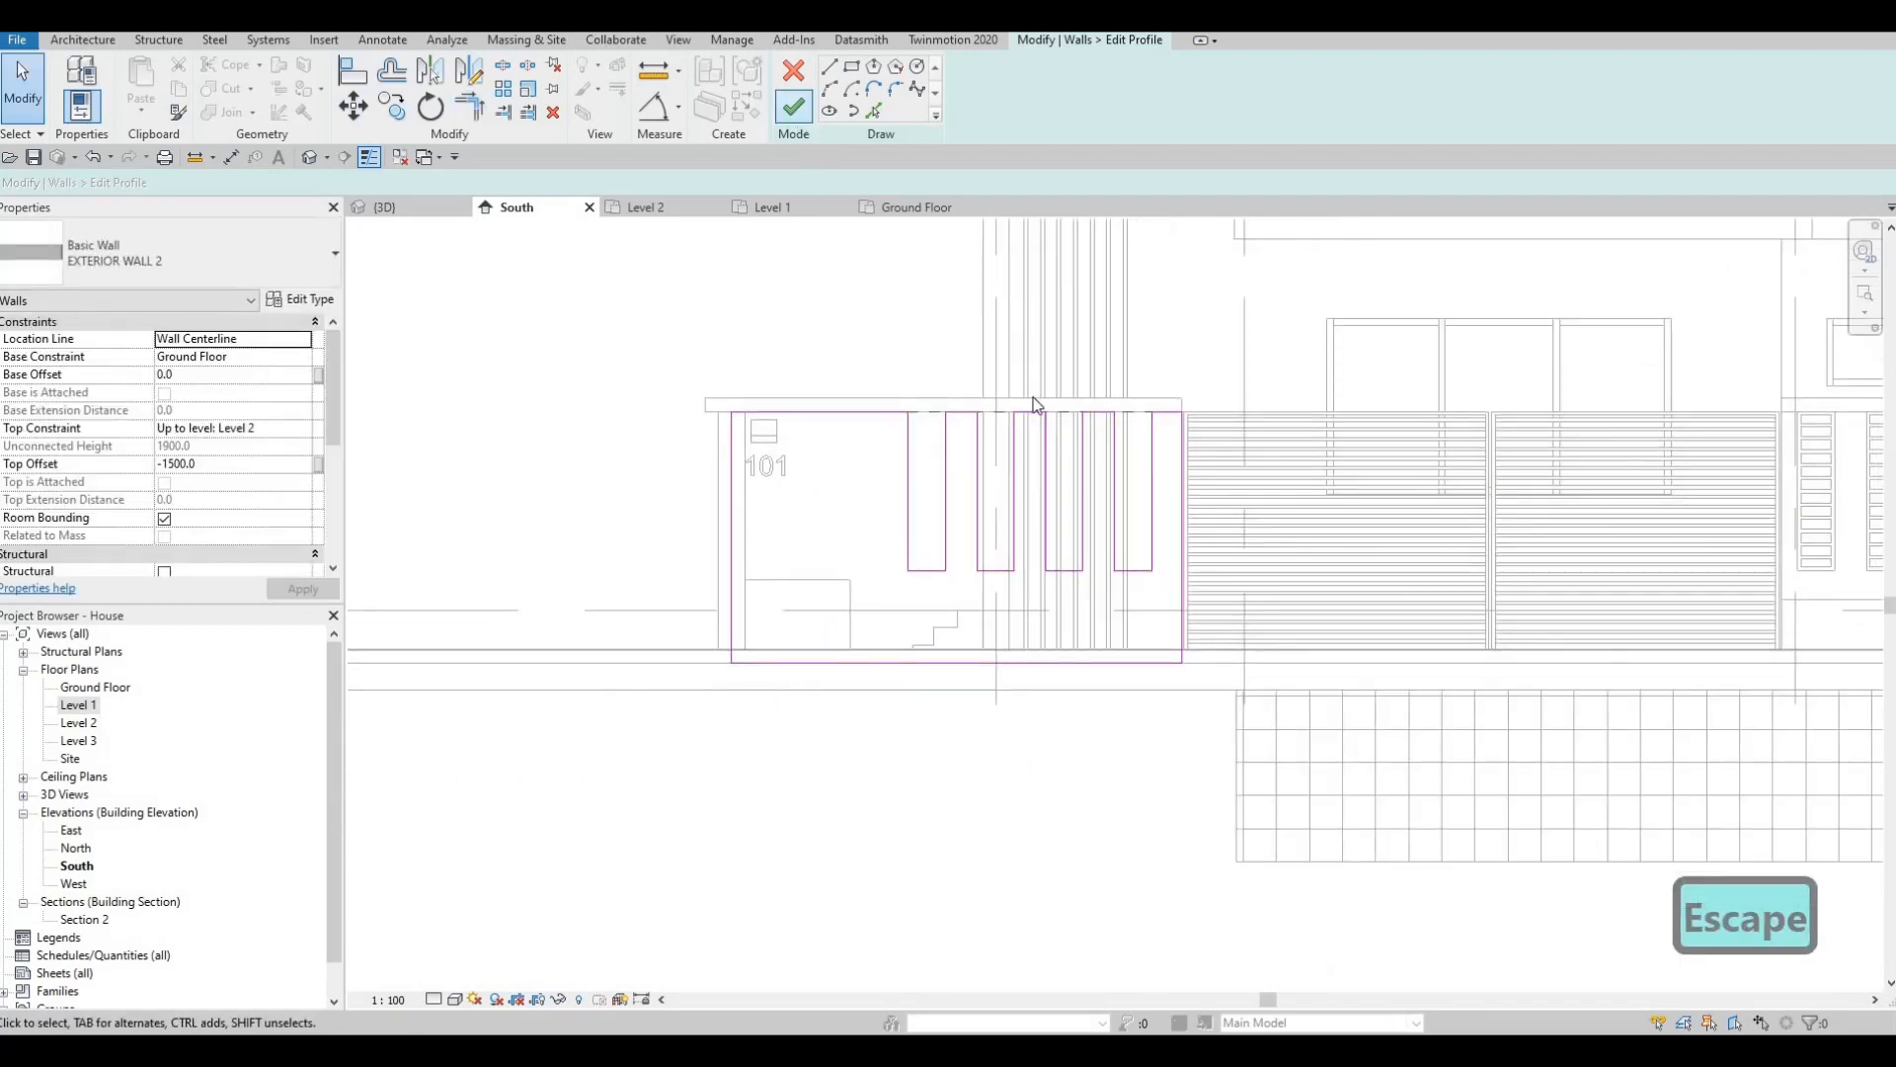
# Finish the profile edit of the wall marked 101.
pyautogui.moveTo(1282, 521); pyautogui.dragTo(1049, 529, button='middle')
pyautogui.scroll(-2, 1049, 529)
pyautogui.press('Escape')
pyautogui.press('Escape')
pyautogui.press('Escape')
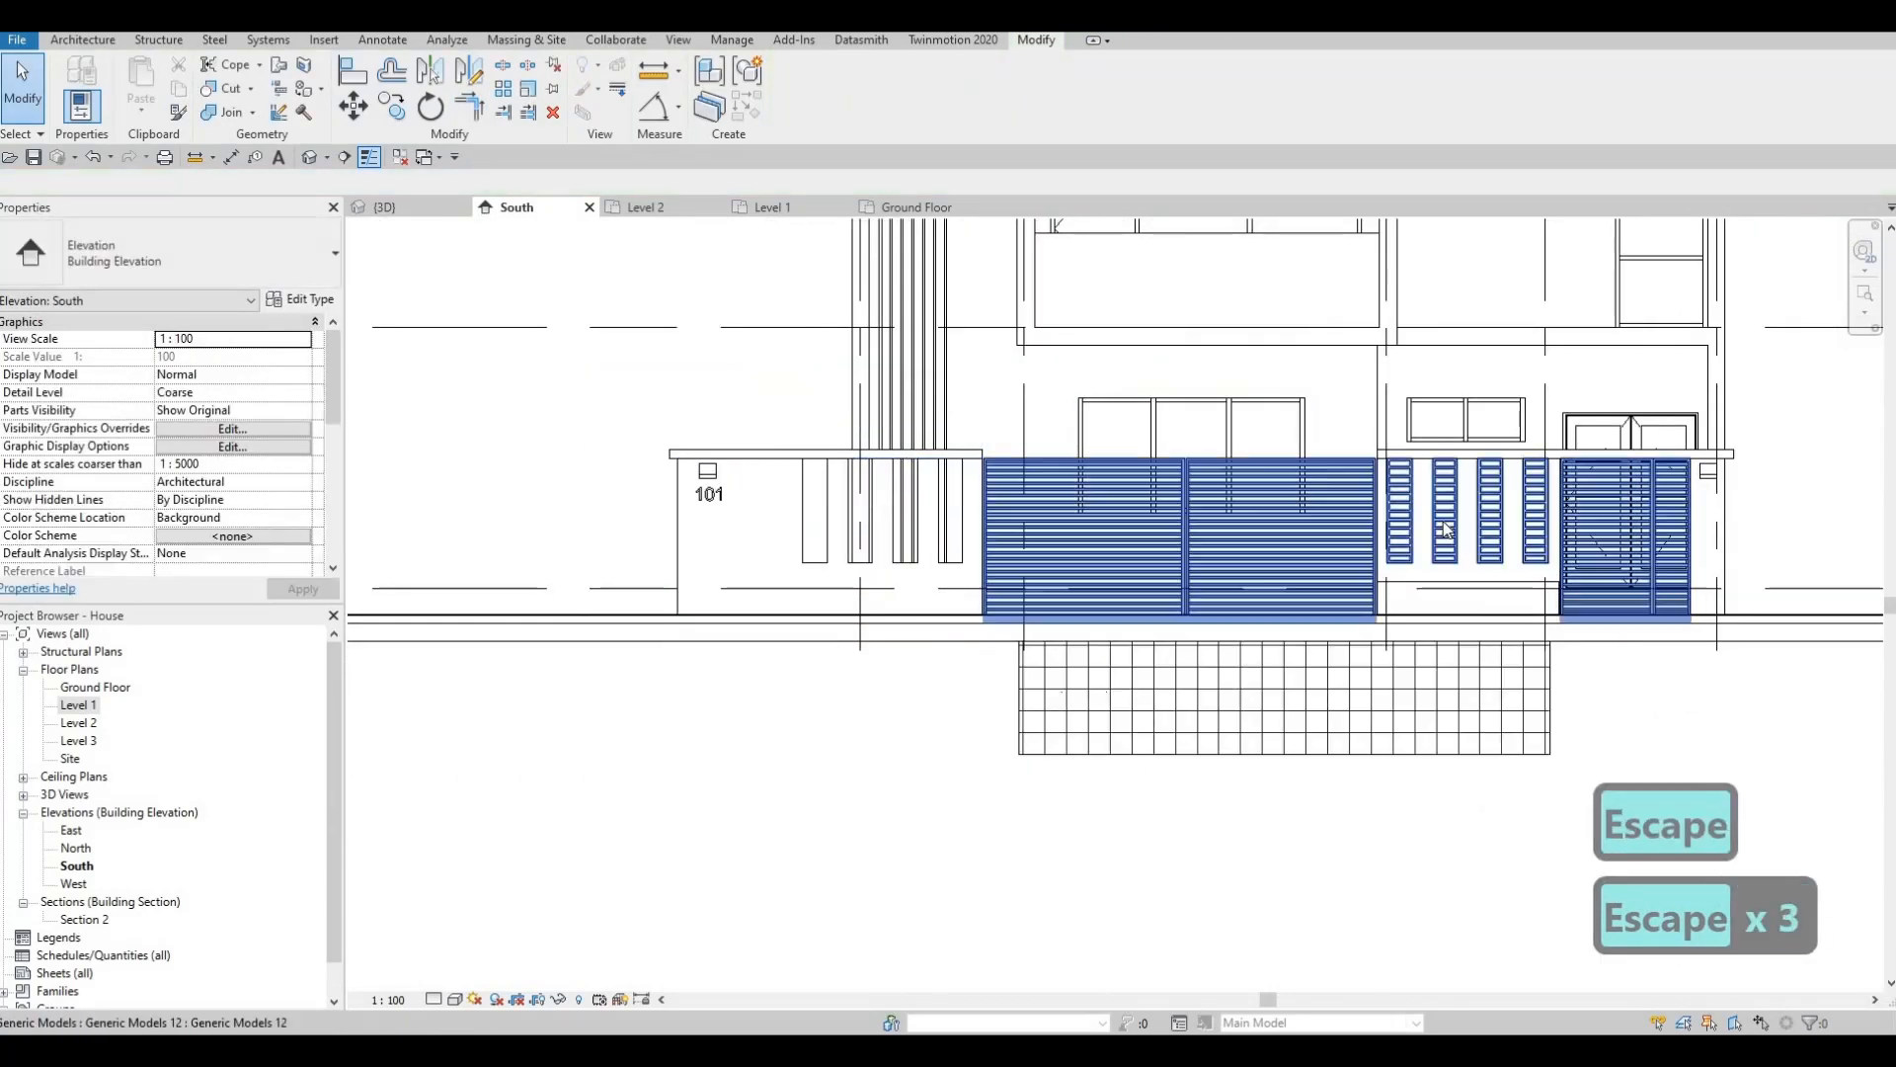
# Open the generic model of the gates and louvre panels for in-place editing.
pyautogui.click(1445, 530)
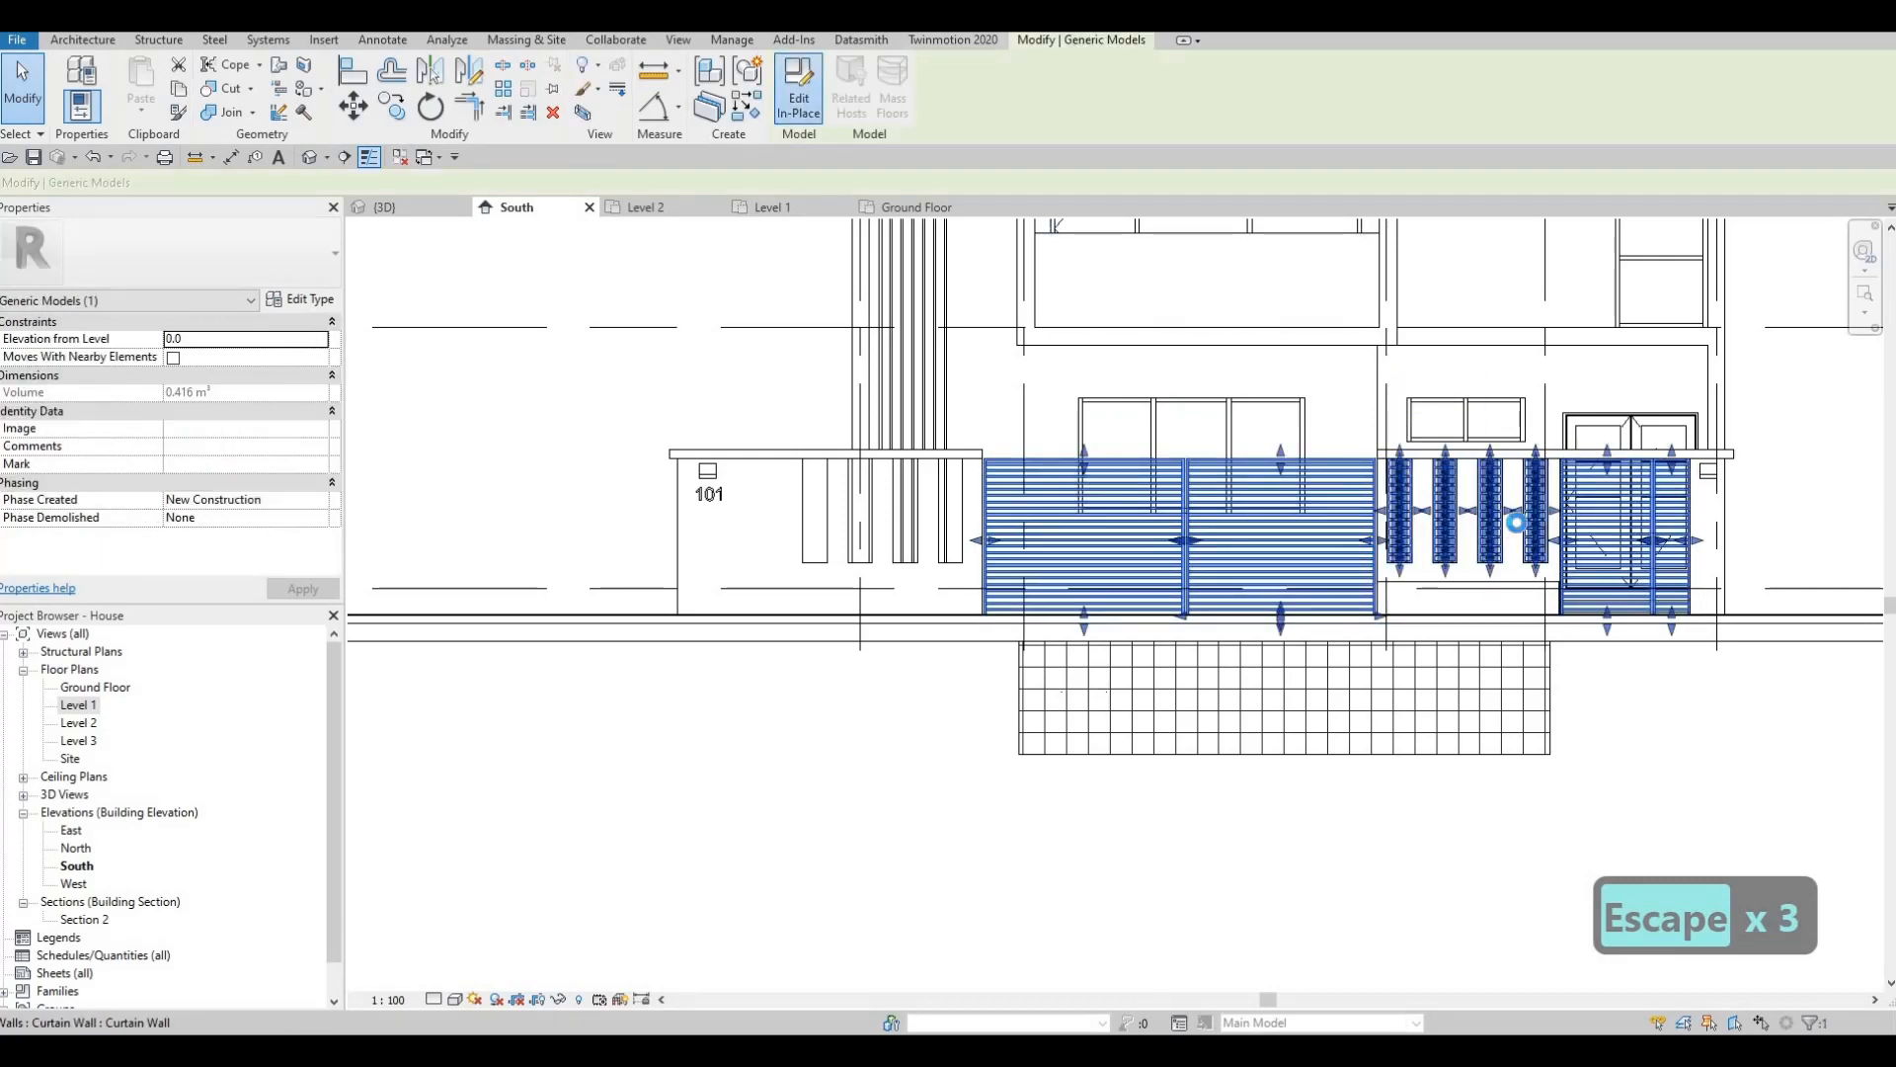
pyautogui.doubleClick(1426, 492)
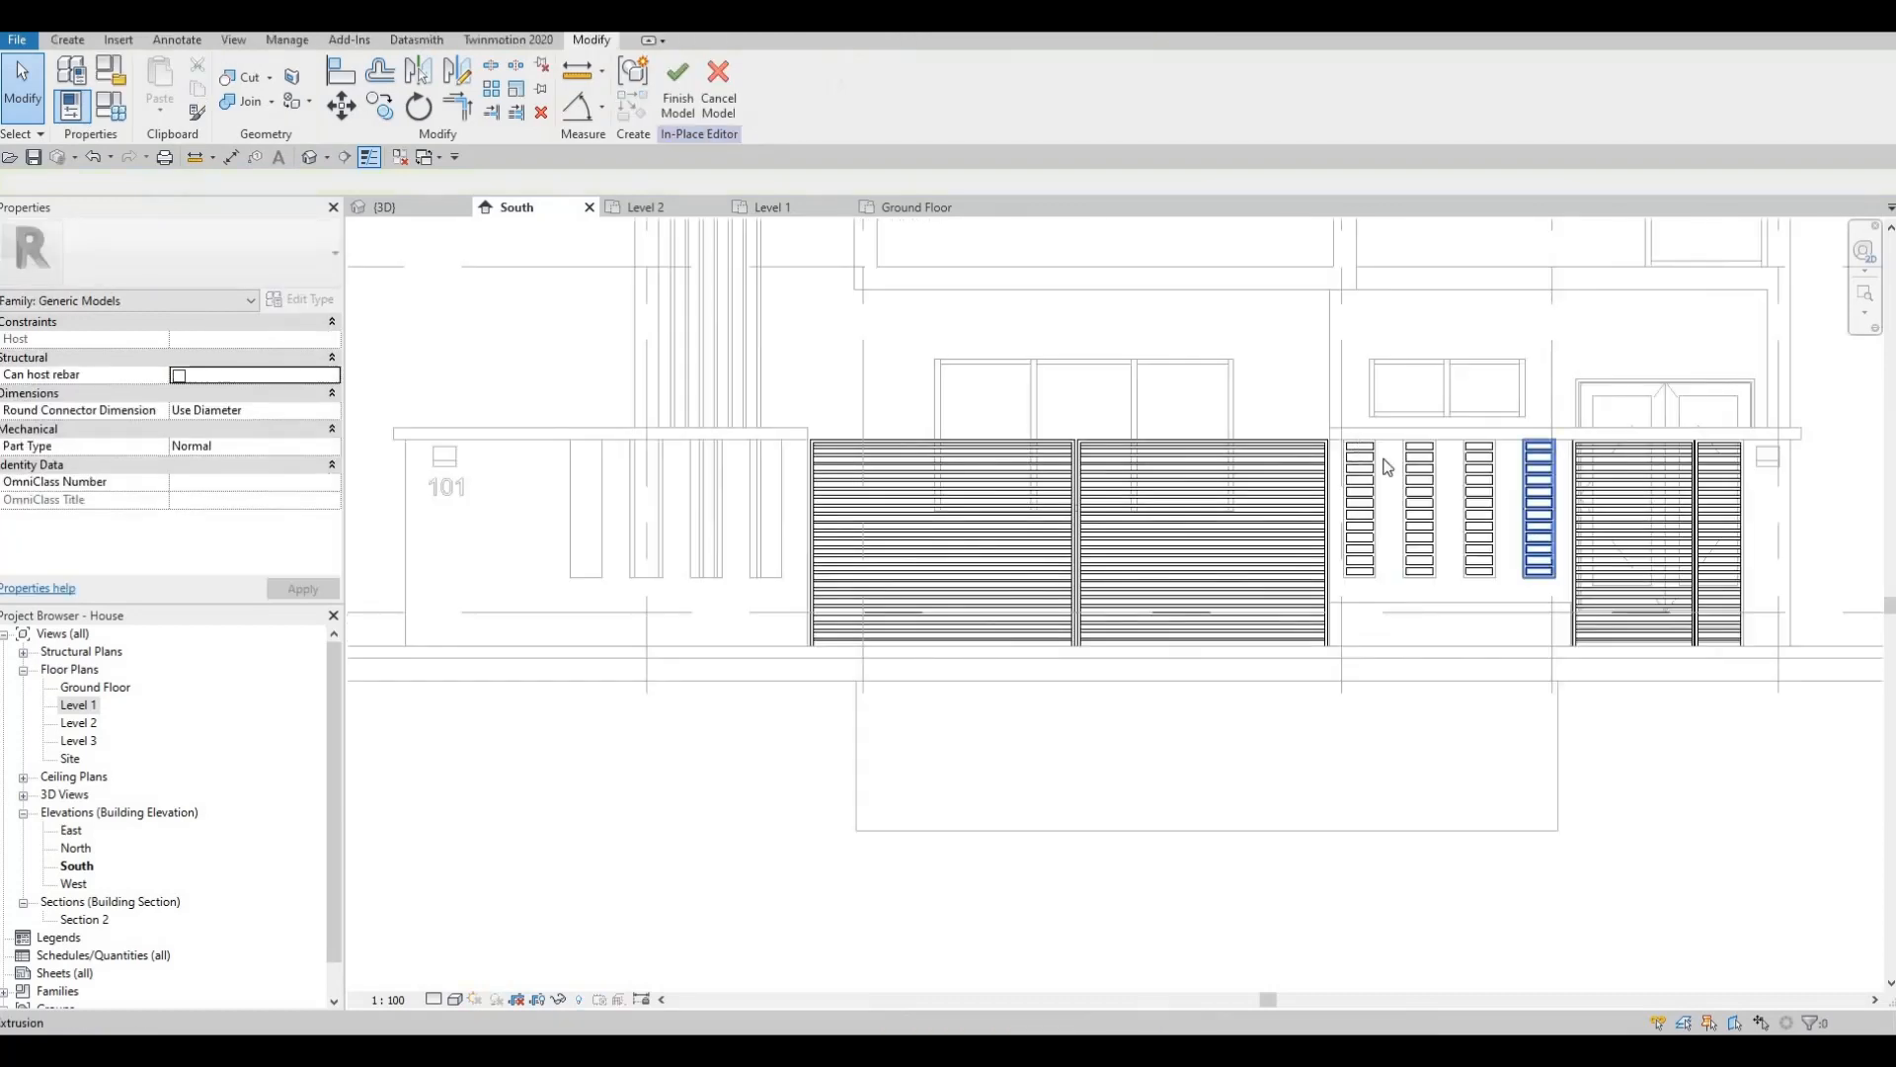
pyautogui.scroll(3, 1338, 415)
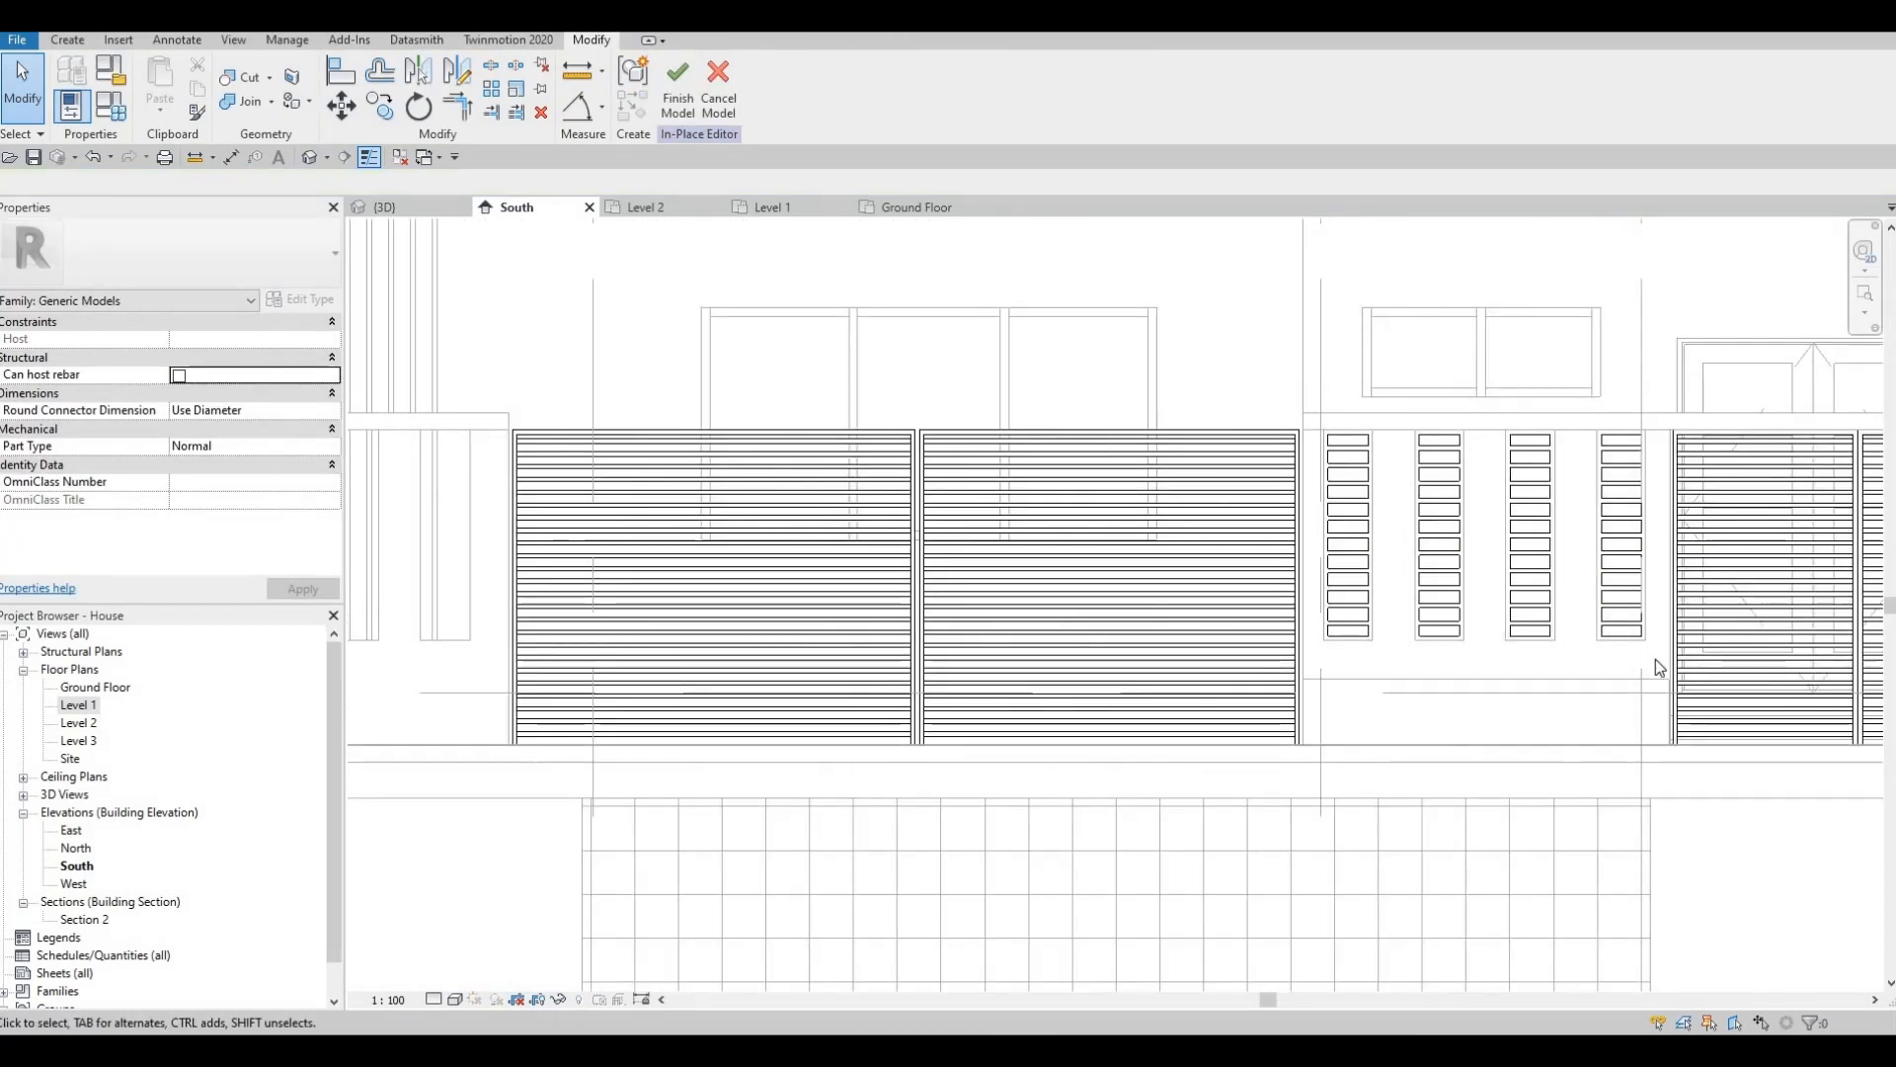
# Copy the four louvre panels into the matching slots of the wall marked 101 and finish the in-place model.
pyautogui.moveTo(1660, 669); pyautogui.dragTo(1591, 643)
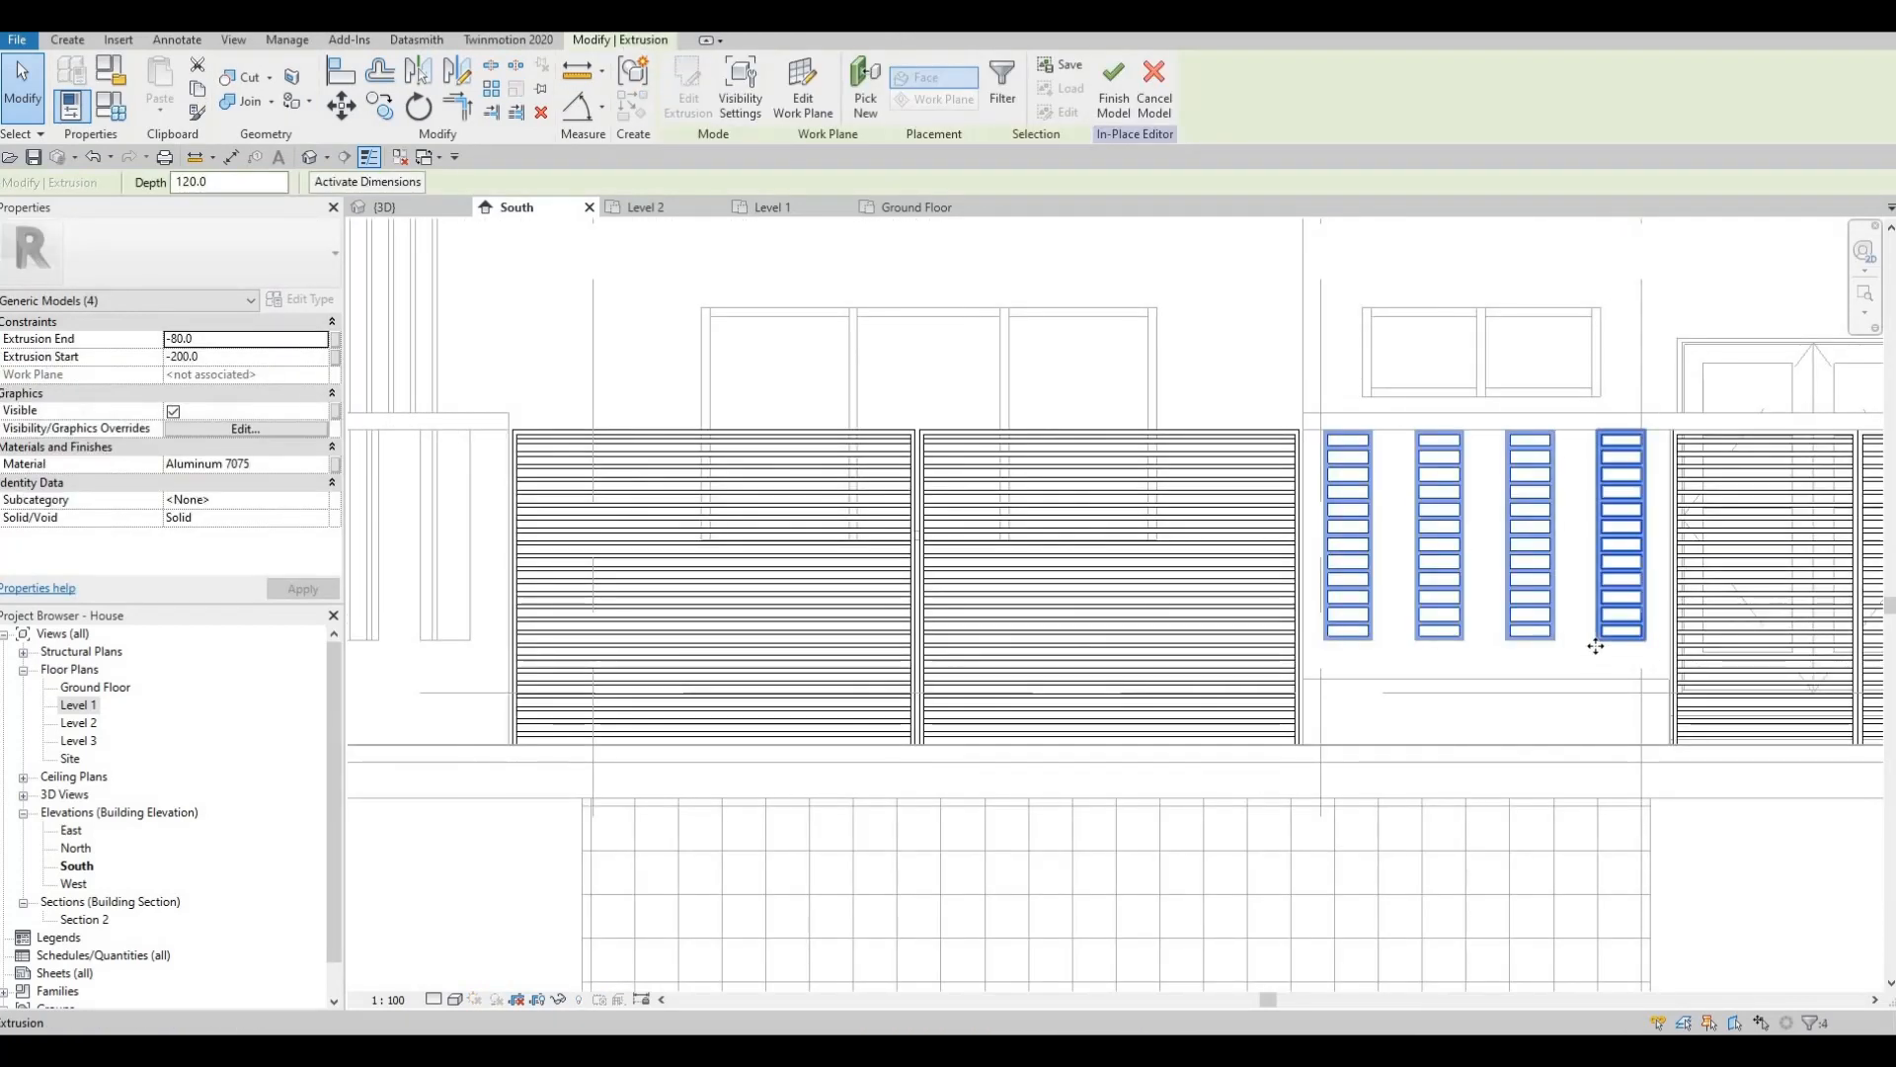
pyautogui.press('o')
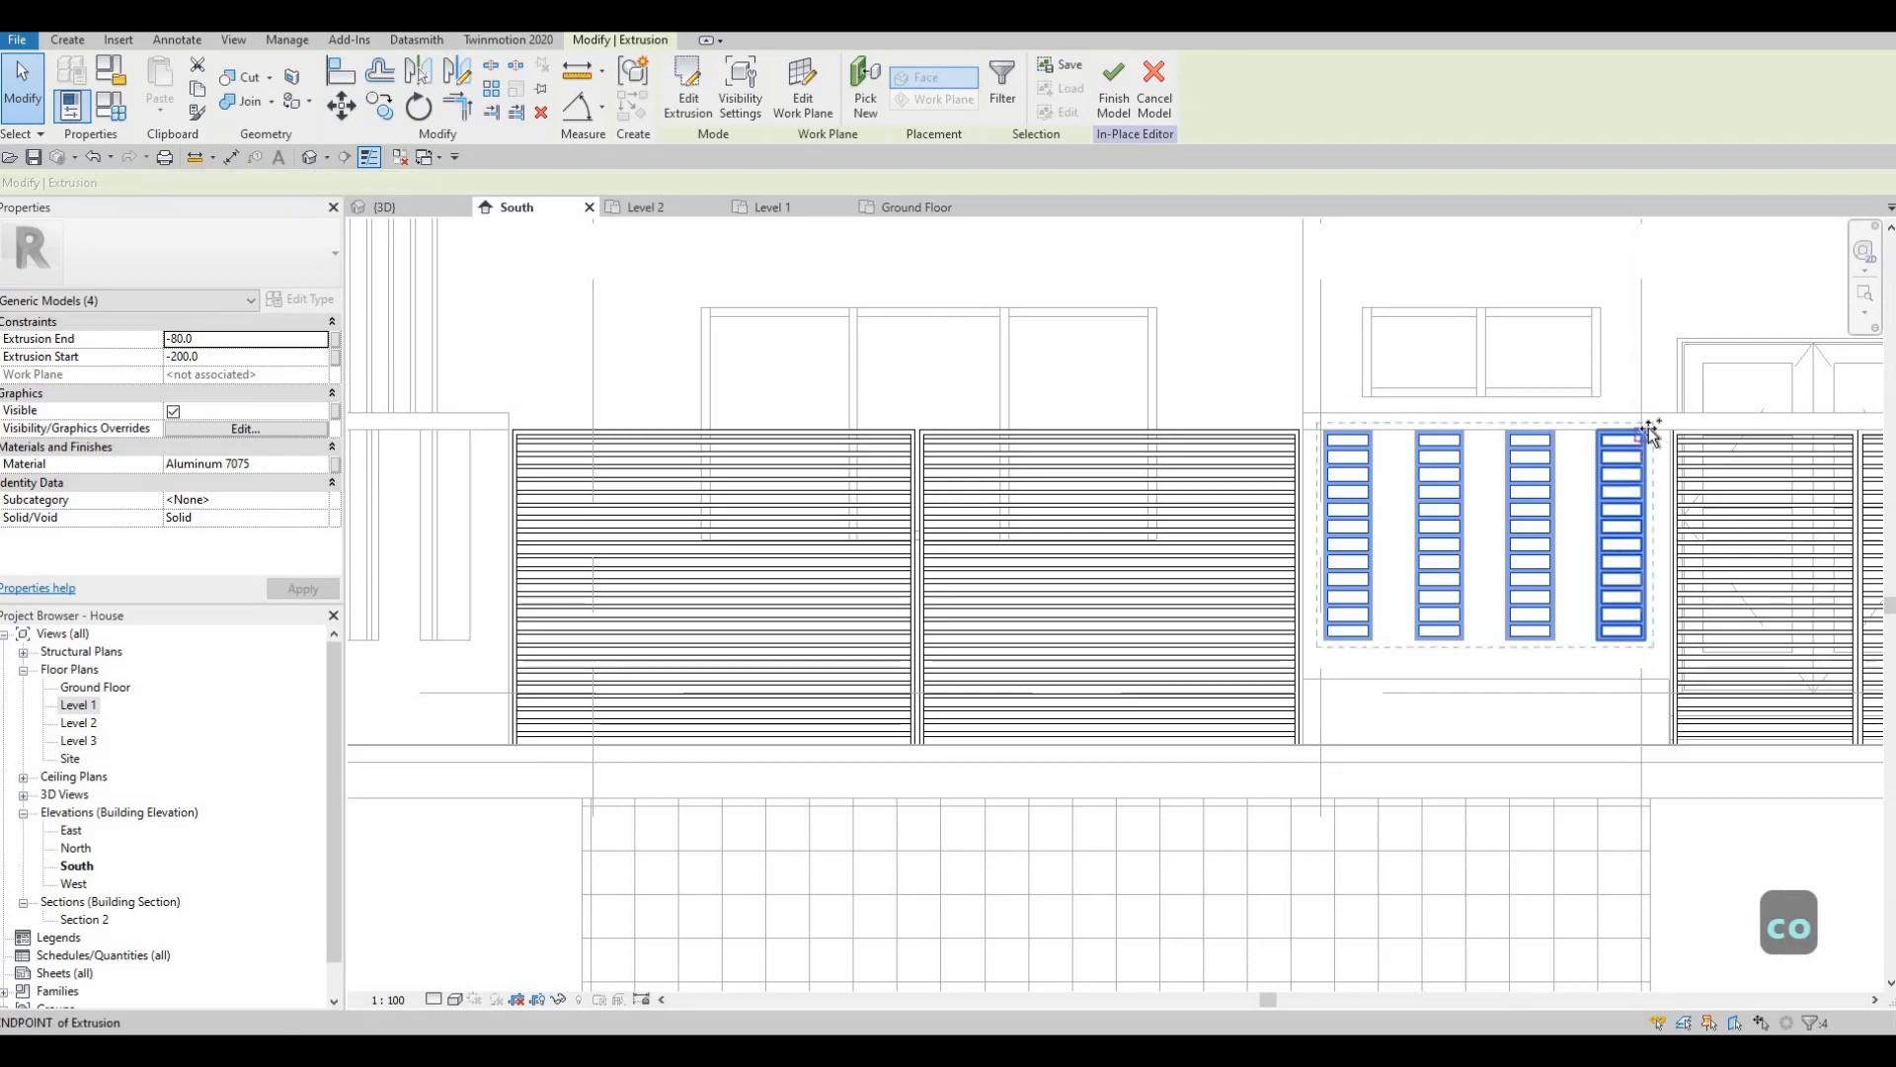
pyautogui.click(1651, 432)
pyautogui.moveTo(462, 428); pyautogui.dragTo(1055, 504, button='middle')
pyautogui.click(1055, 508)
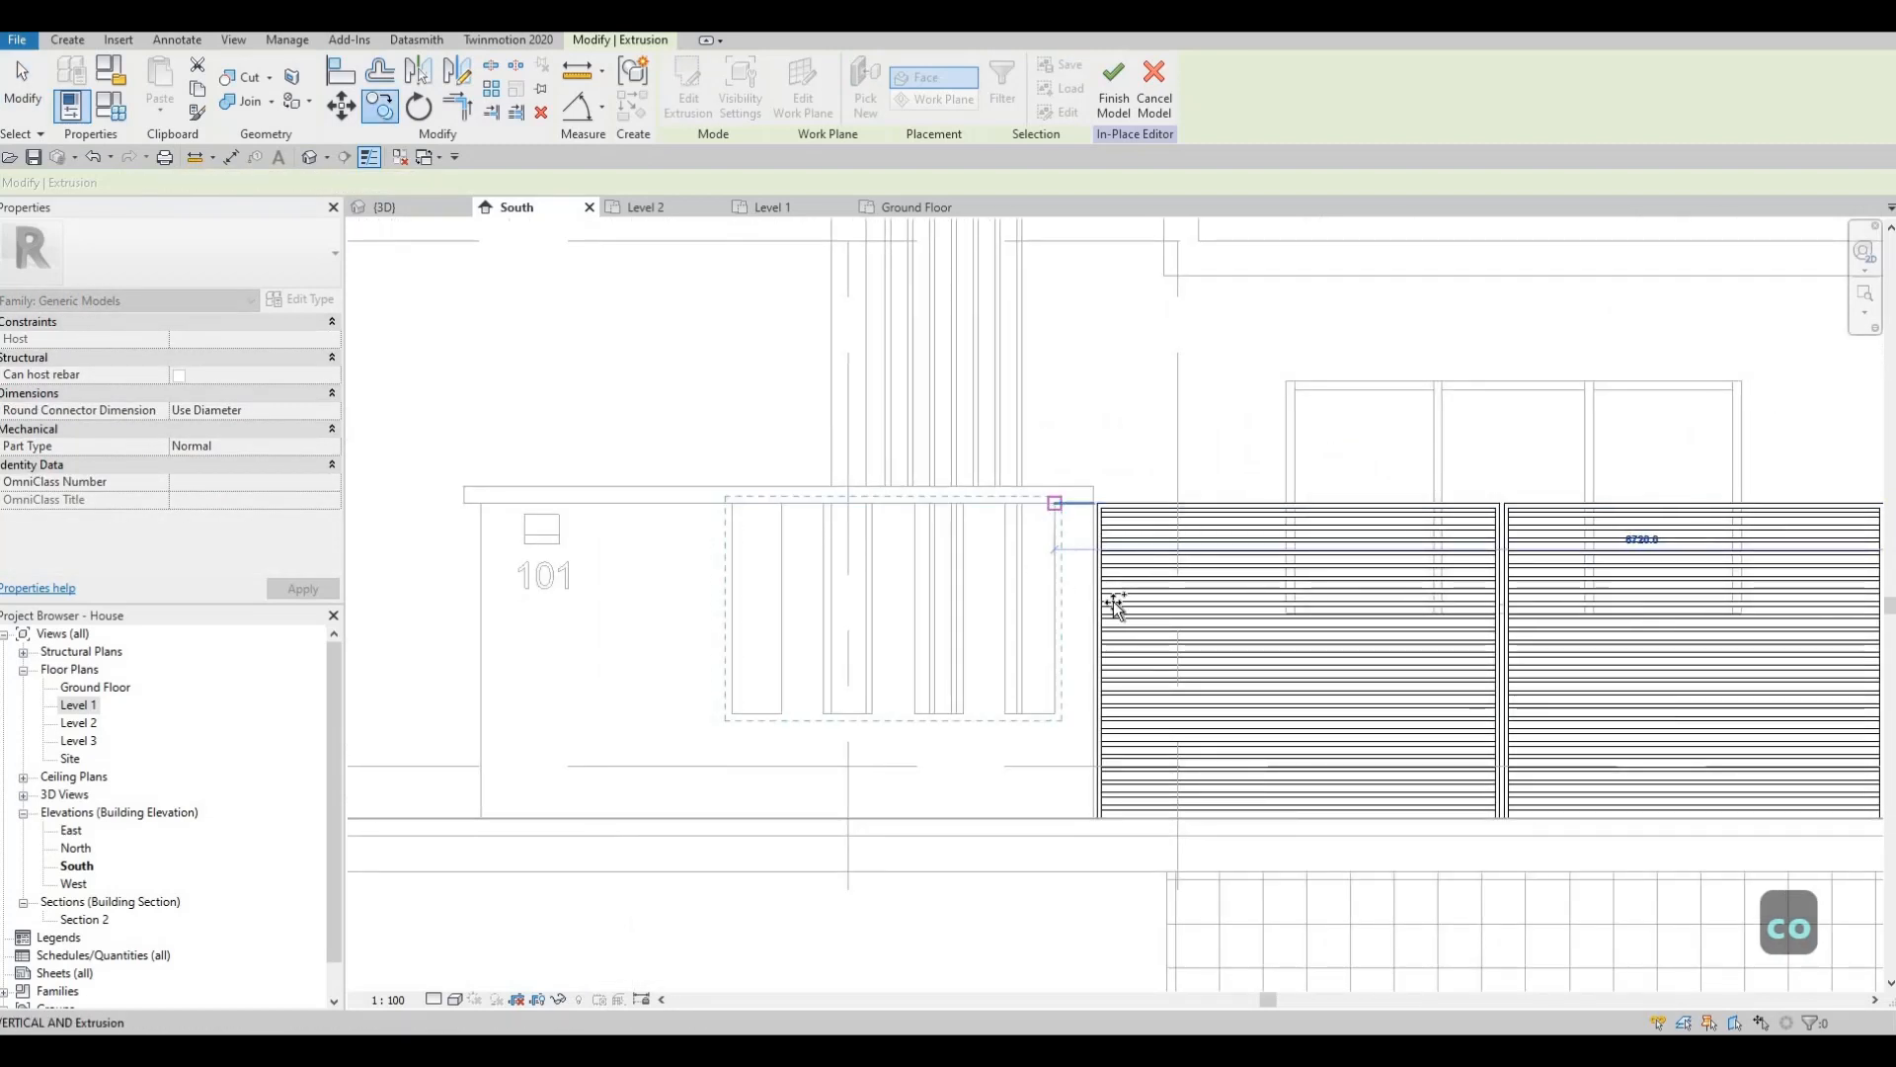
pyautogui.scroll(-3, 1111, 603)
pyautogui.press('Escape')
pyautogui.press('Escape')
pyautogui.moveTo(1057, 296); pyautogui.dragTo(883, 245, button='middle')
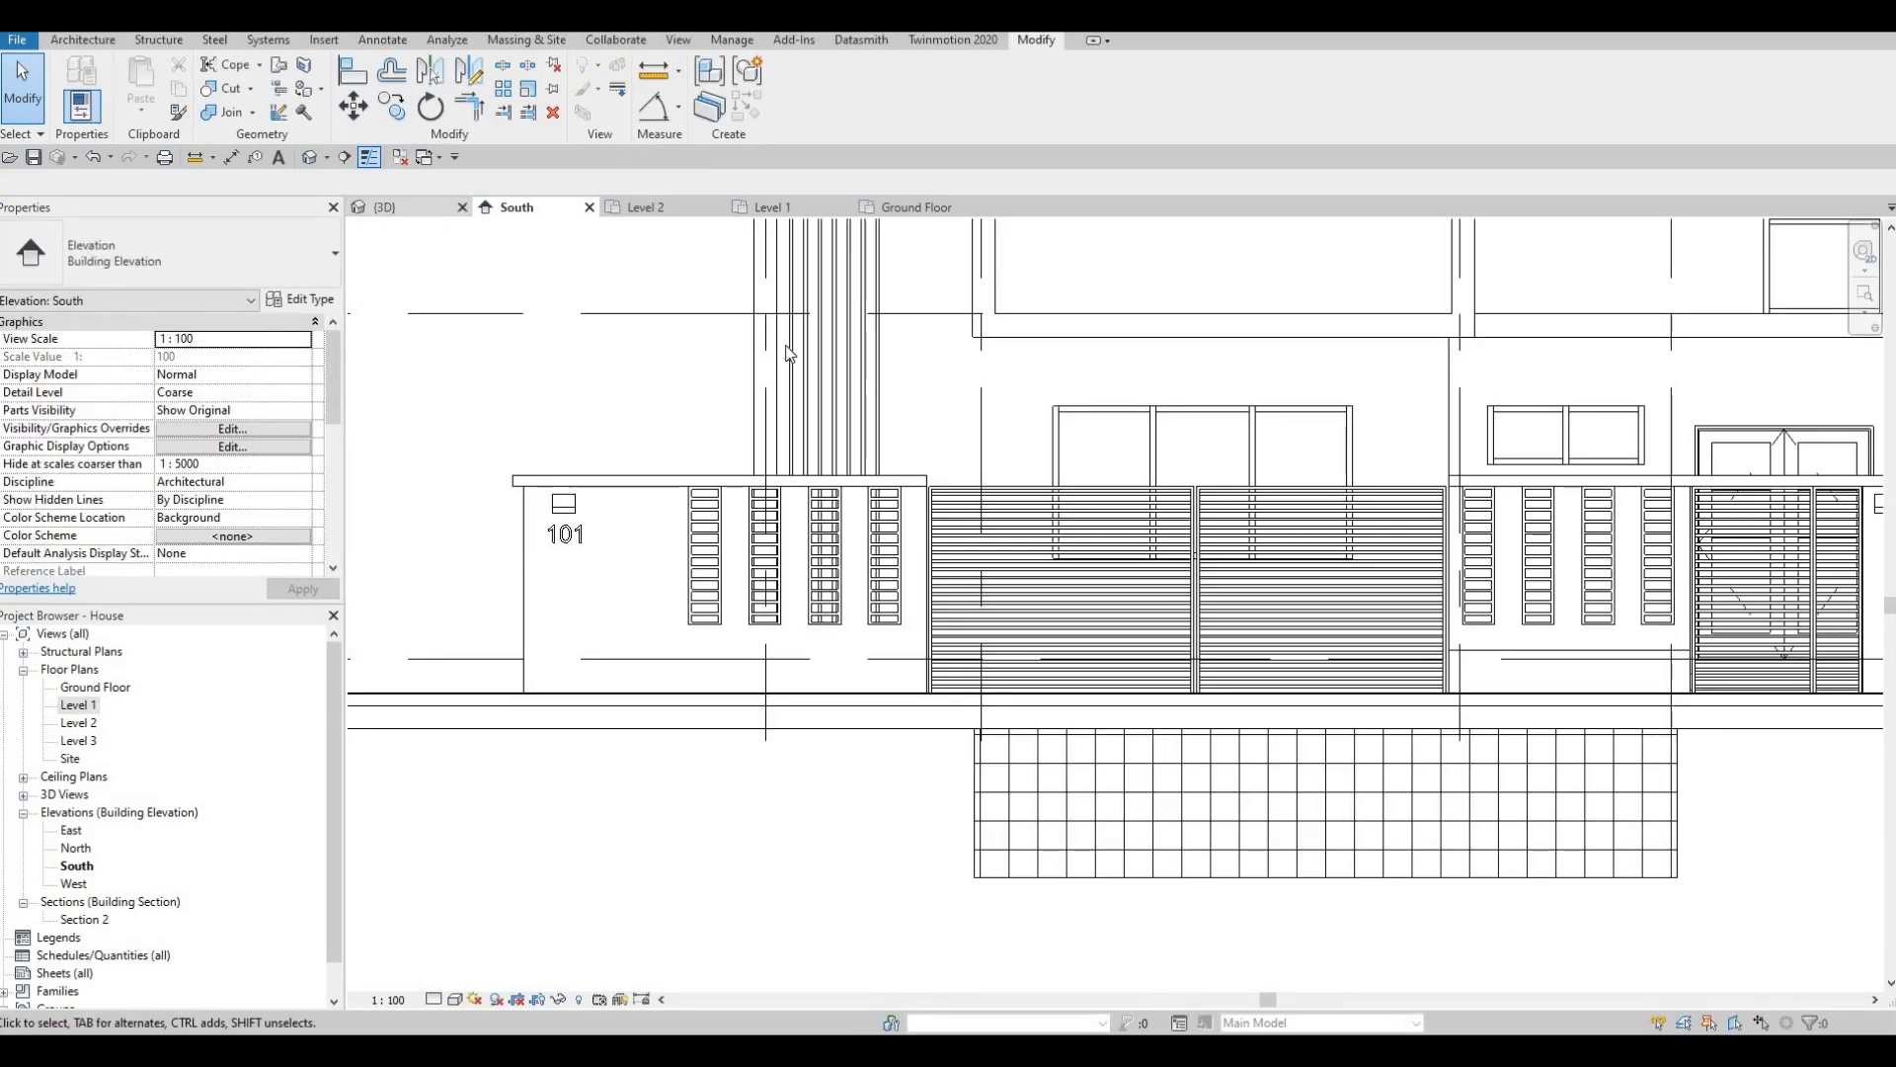
# Open the 3D view and examine the louvred slots, gates and coping along the front fence.
pyautogui.click(412, 209)
pyautogui.keyDown('shift'); pyautogui.moveTo(1039, 570); pyautogui.dragTo(993, 595, button='middle'); pyautogui.keyUp('shift')
pyautogui.scroll(3, 1225, 571)
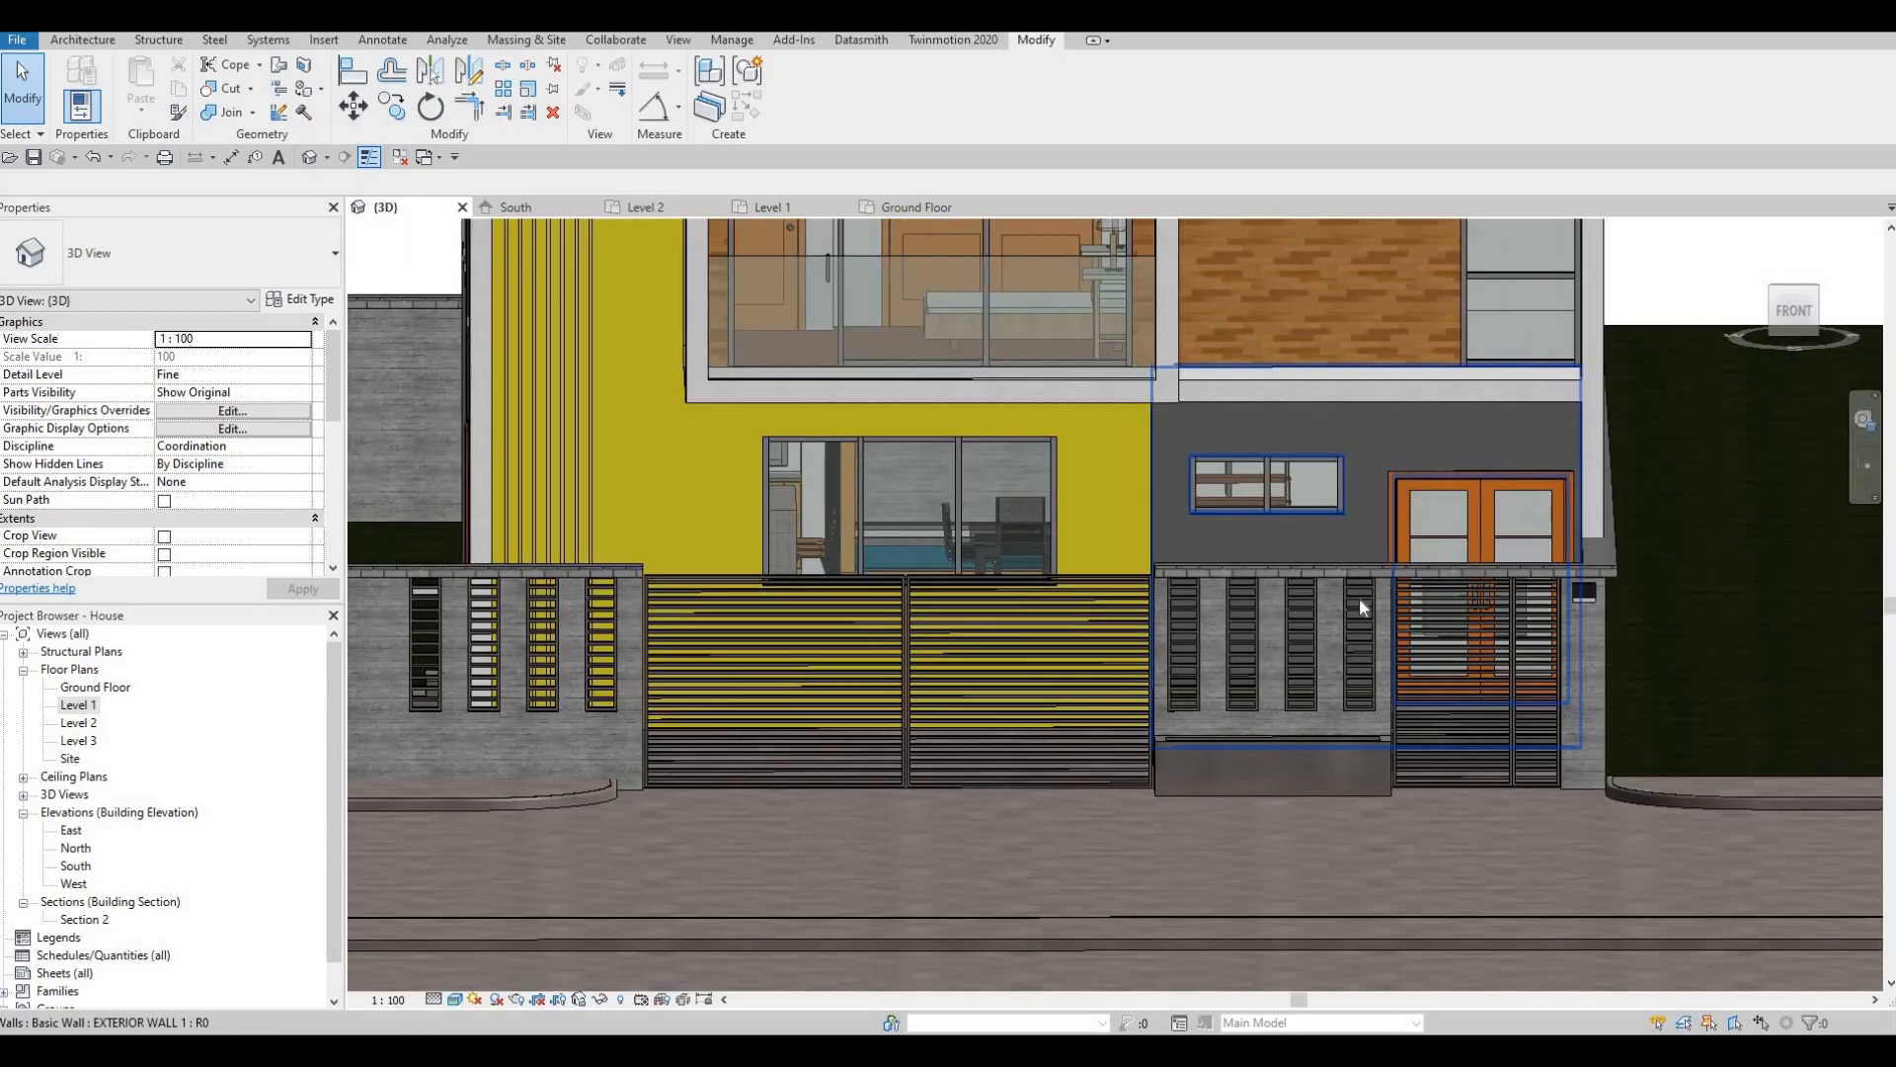
pyautogui.keyDown('shift'); pyautogui.moveTo(1360, 601); pyautogui.dragTo(1288, 588, button='middle'); pyautogui.keyUp('shift')
pyautogui.scroll(2, 1288, 588)
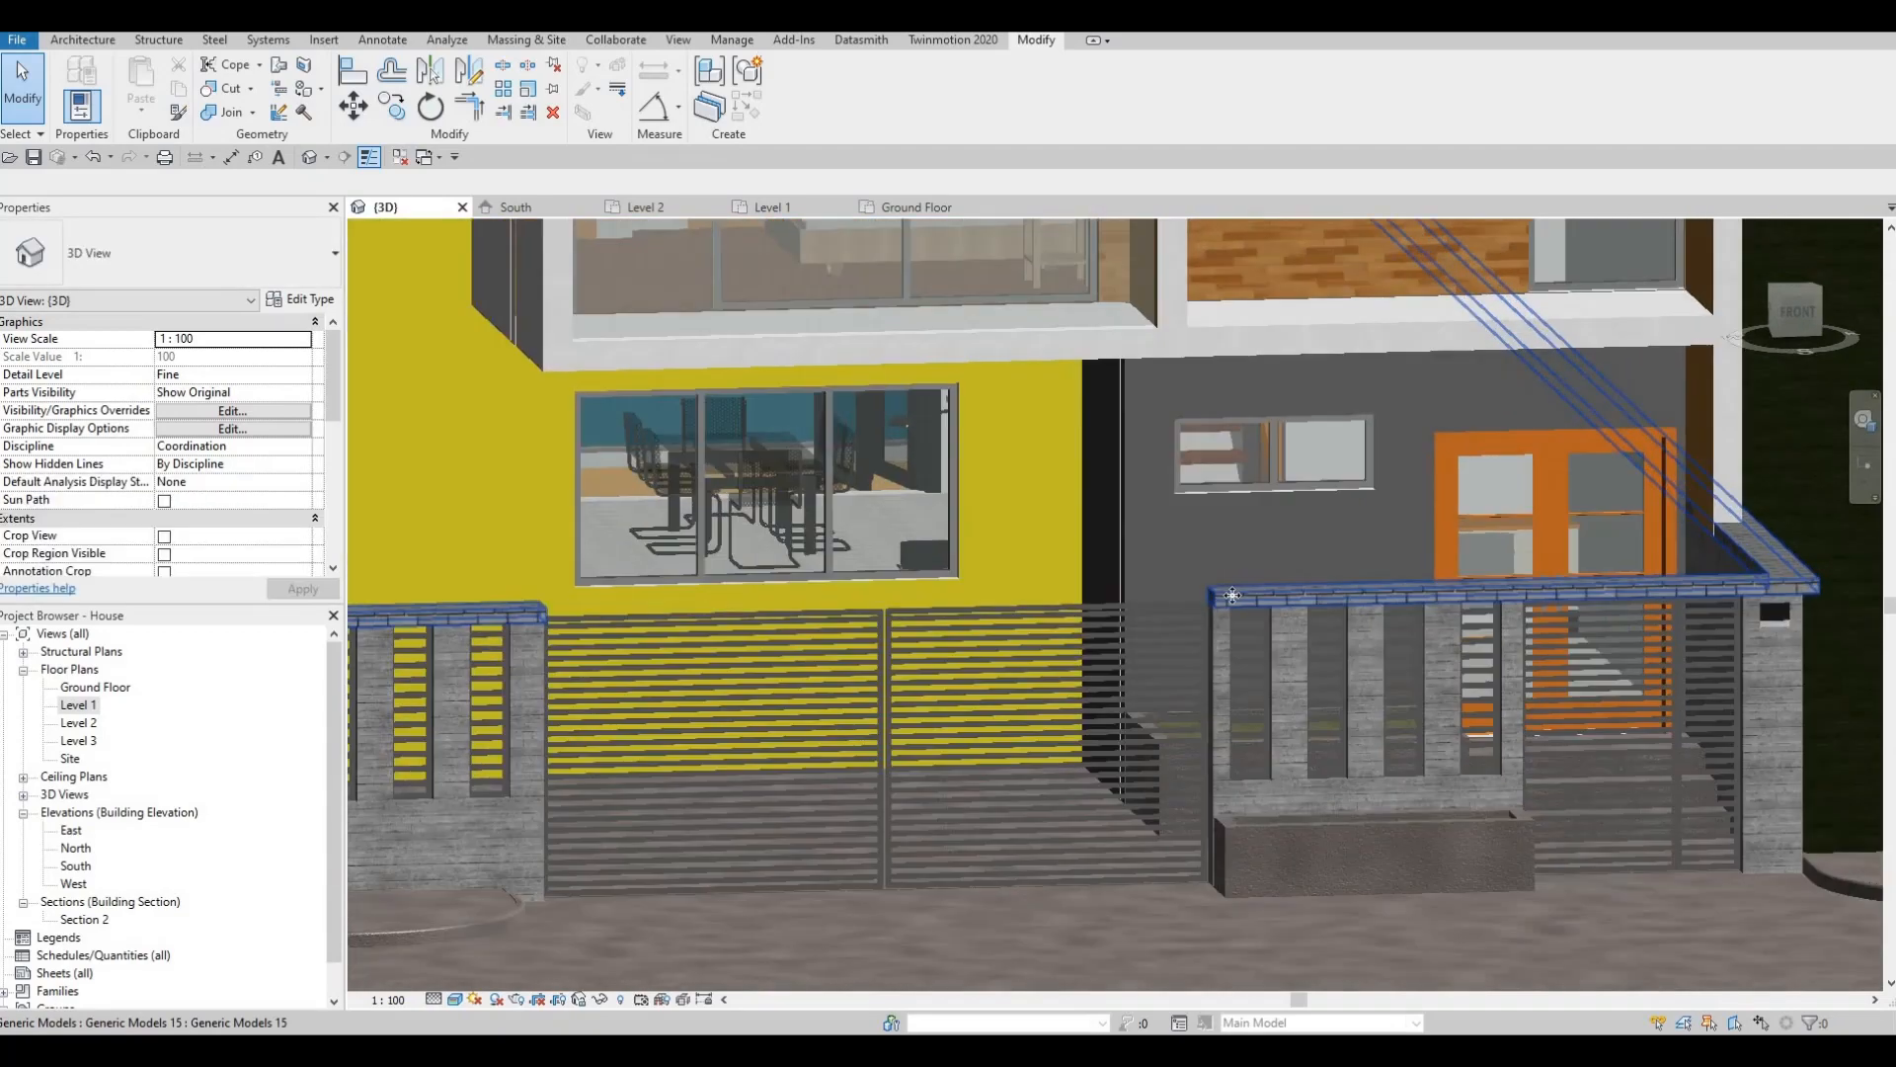
pyautogui.click(1288, 595)
pyautogui.moveTo(1484, 608); pyautogui.dragTo(1524, 635)
pyautogui.press('Escape')
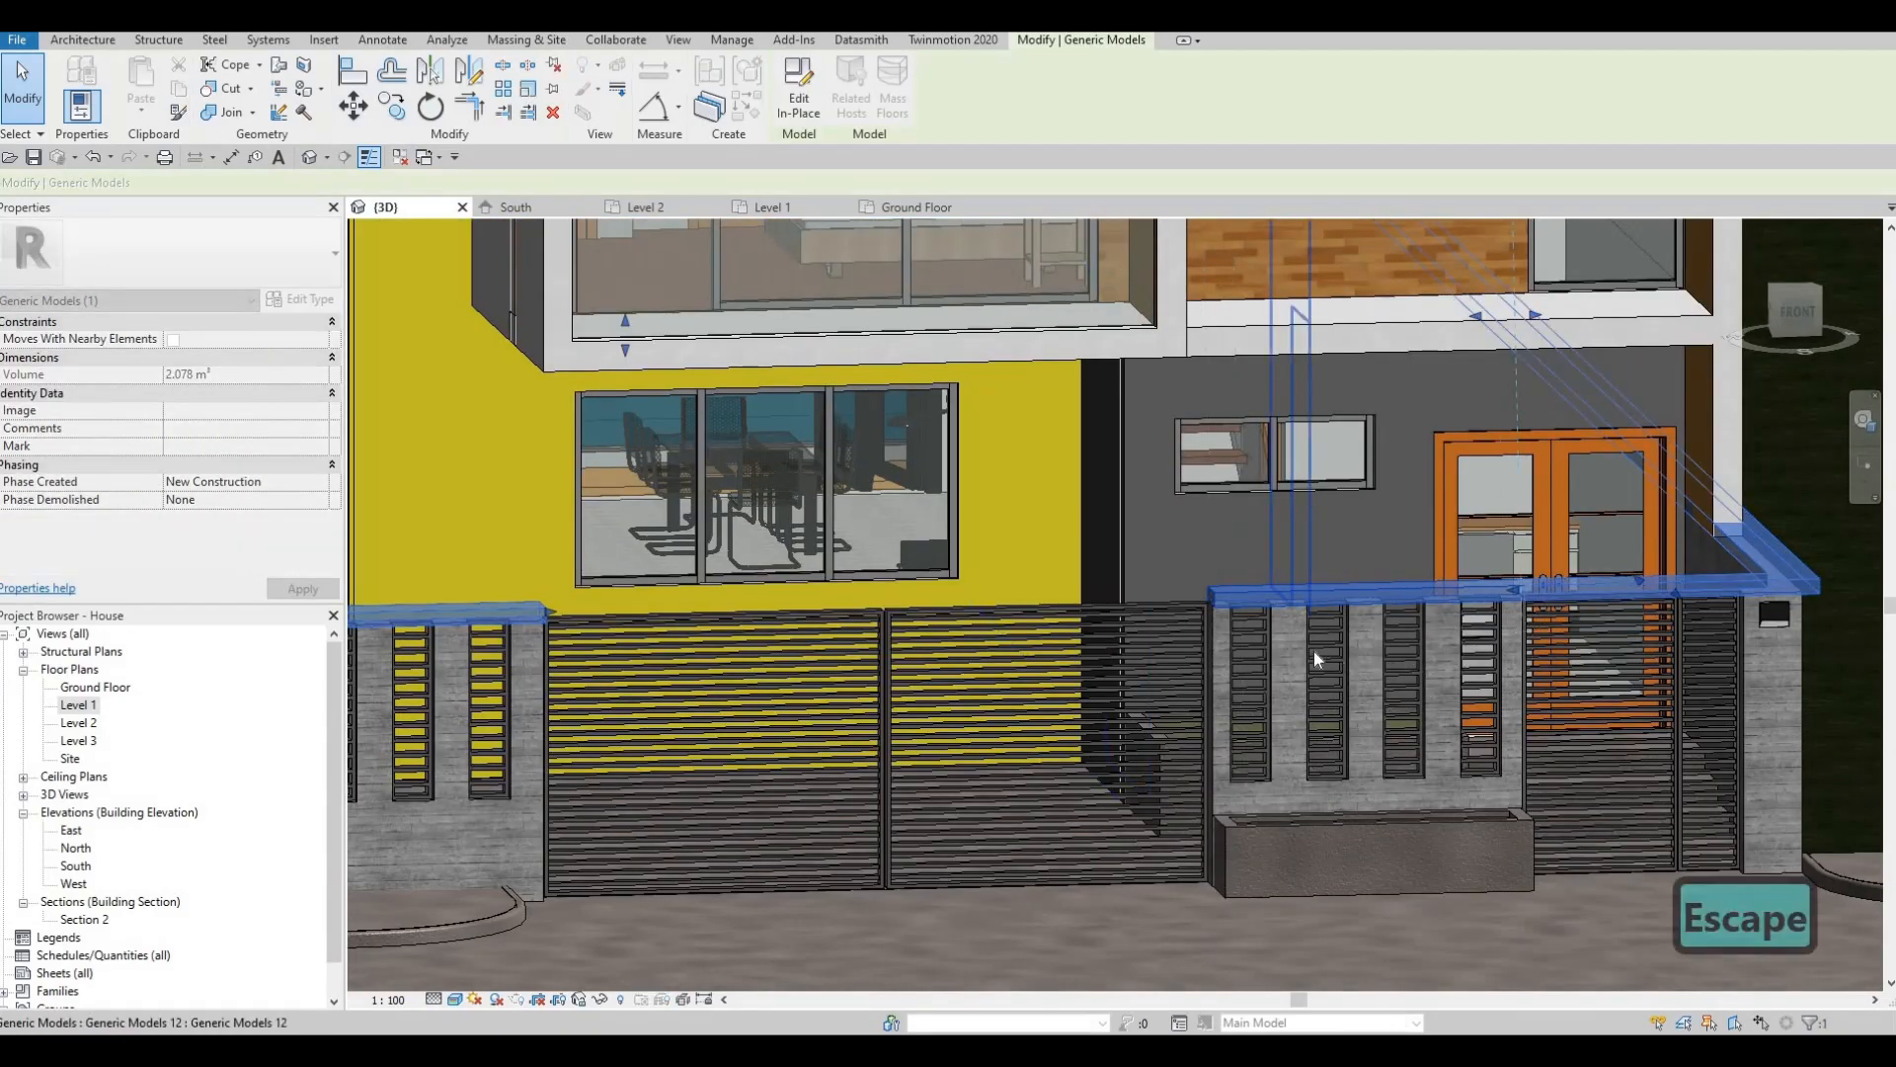
pyautogui.moveTo(681, 632); pyautogui.dragTo(1027, 607, button='middle')
pyautogui.scroll(-1, 991, 599)
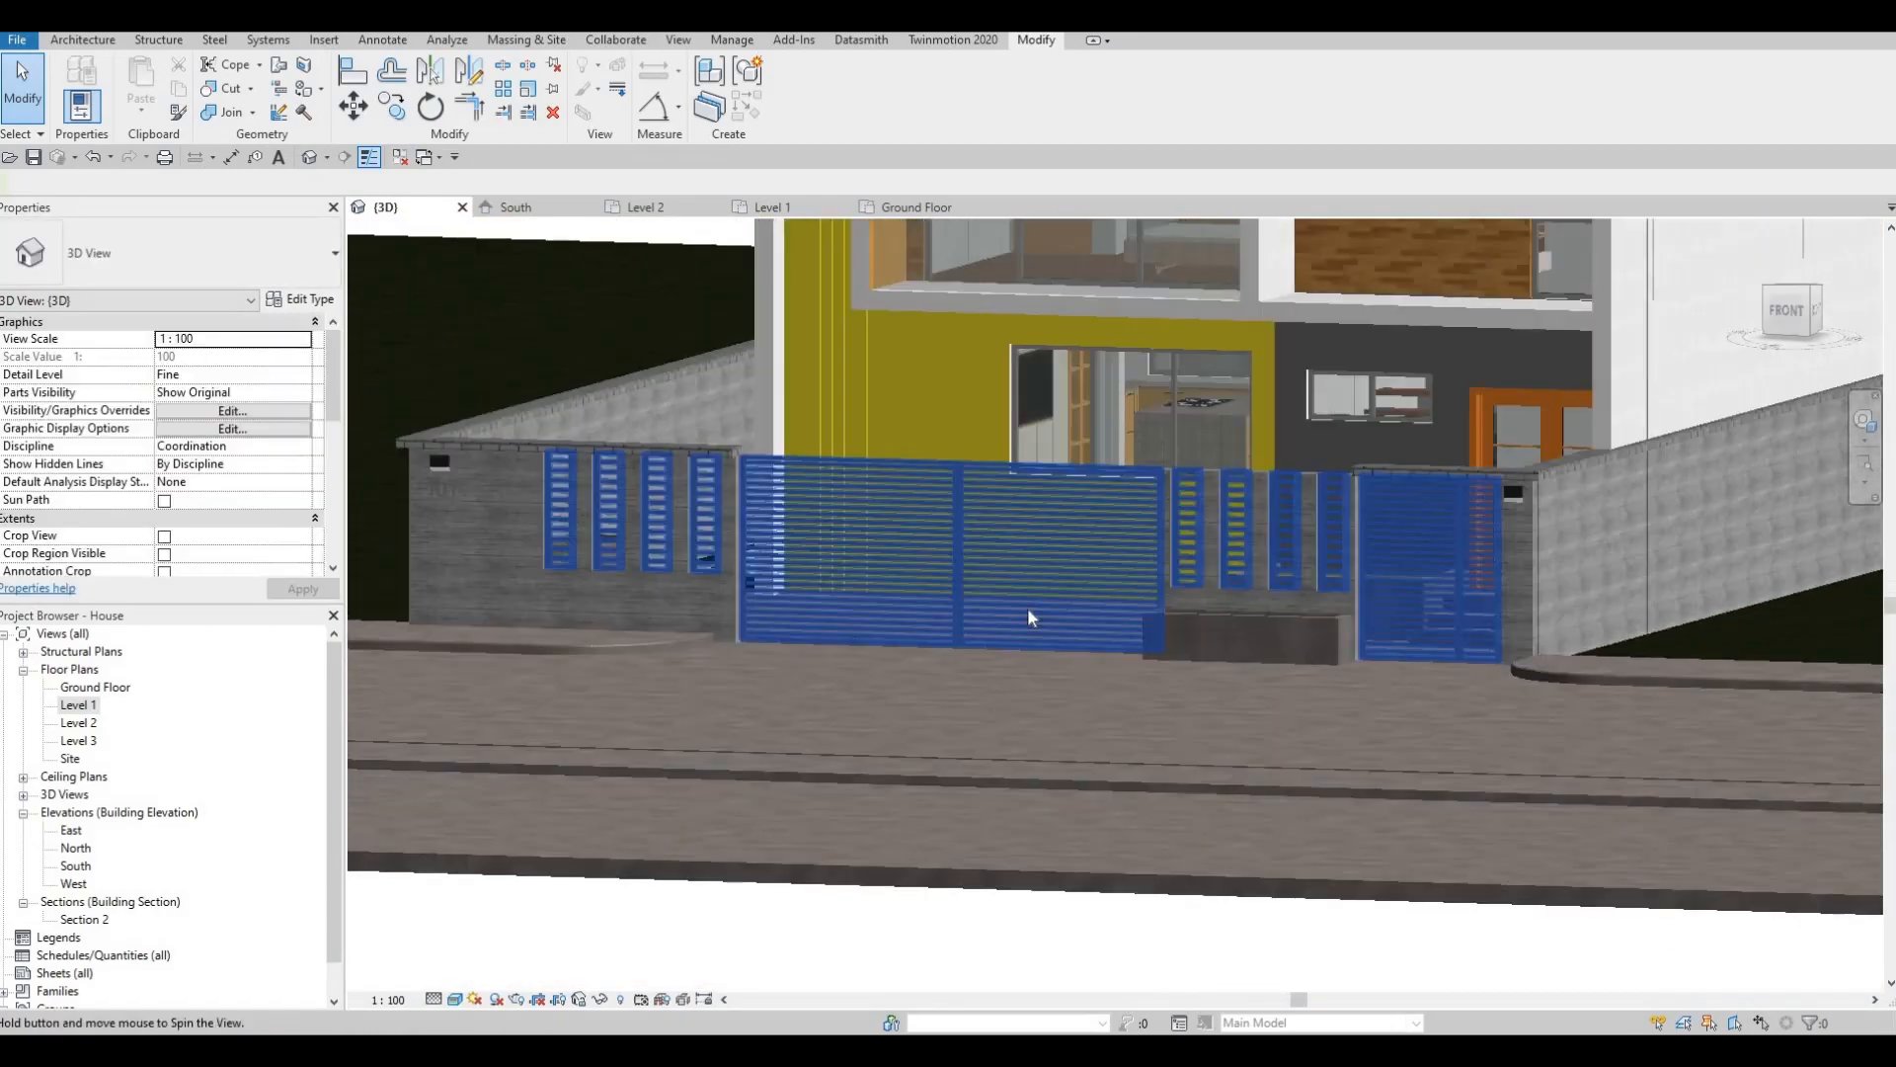
# Undo the most recent edits.
pyautogui.scroll(1, 1027, 609)
pyautogui.hotkey('ctrl', 'z')
pyautogui.hotkey('ctrl', 'z')
pyautogui.hotkey('ctrl', 'z')
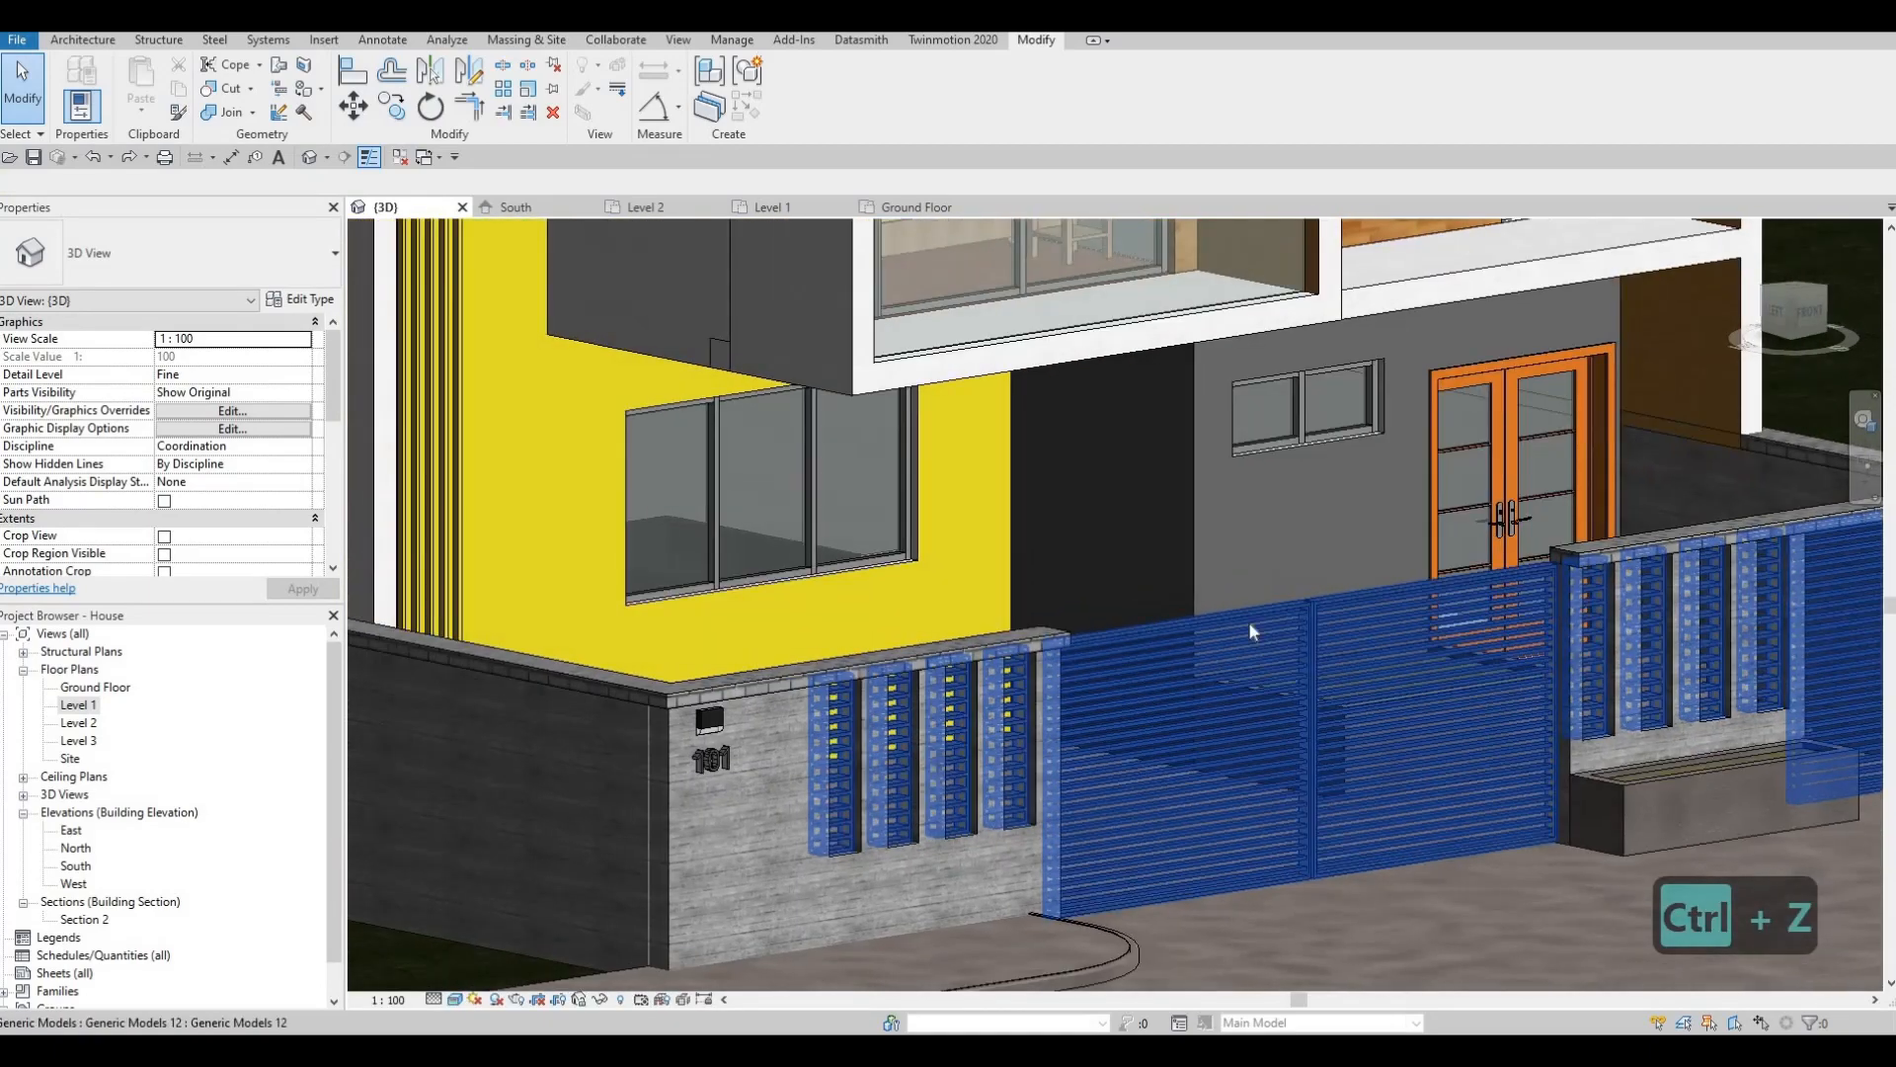
pyautogui.moveTo(1250, 623); pyautogui.dragTo(1231, 625, button='middle')
pyautogui.scroll(-4, 1233, 625)
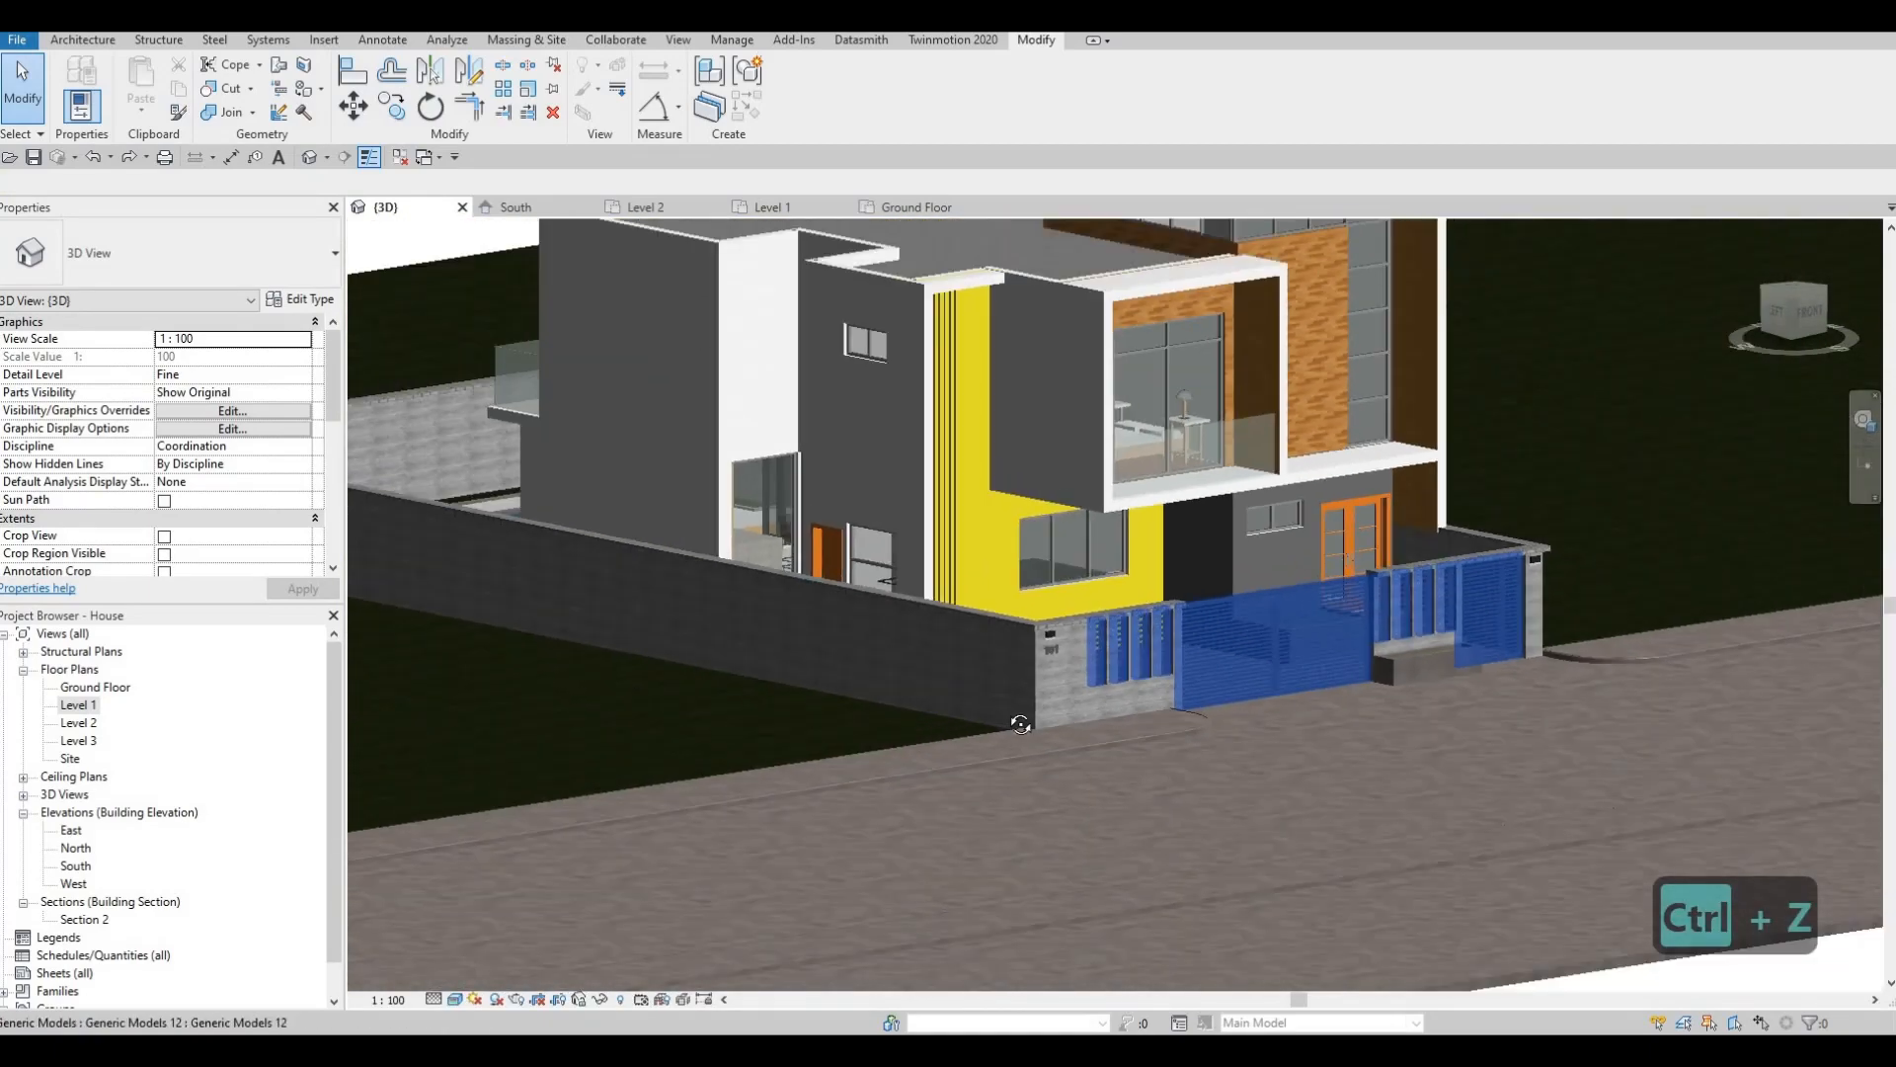
pyautogui.keyDown('shift'); pyautogui.moveTo(1012, 716); pyautogui.dragTo(1213, 589, button='middle'); pyautogui.keyUp('shift')
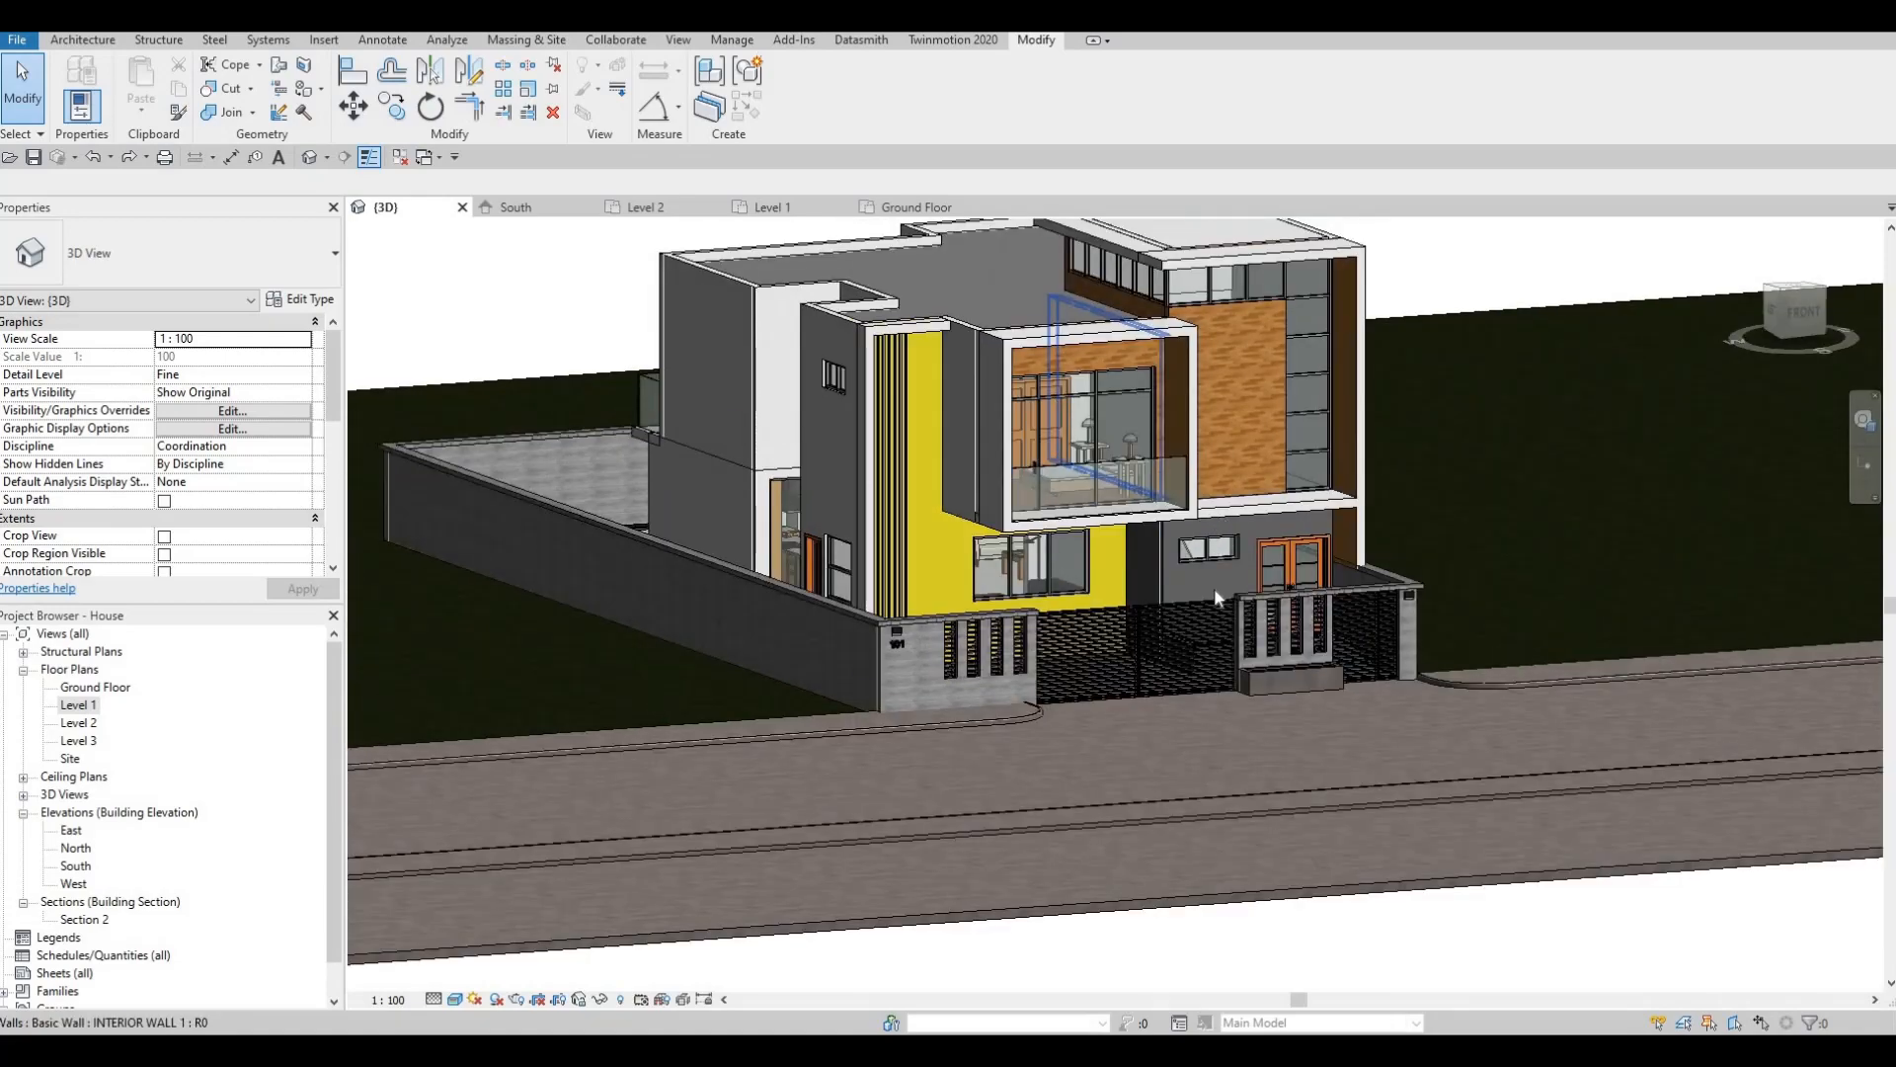
pyautogui.scroll(-1, 1215, 593)
pyautogui.keyDown('shift'); pyautogui.moveTo(1062, 499); pyautogui.dragTo(1129, 610, button='middle'); pyautogui.keyUp('shift')
pyautogui.scroll(1, 1197, 635)
pyautogui.scroll(3, 1175, 640)
pyautogui.scroll(3, 1129, 610)
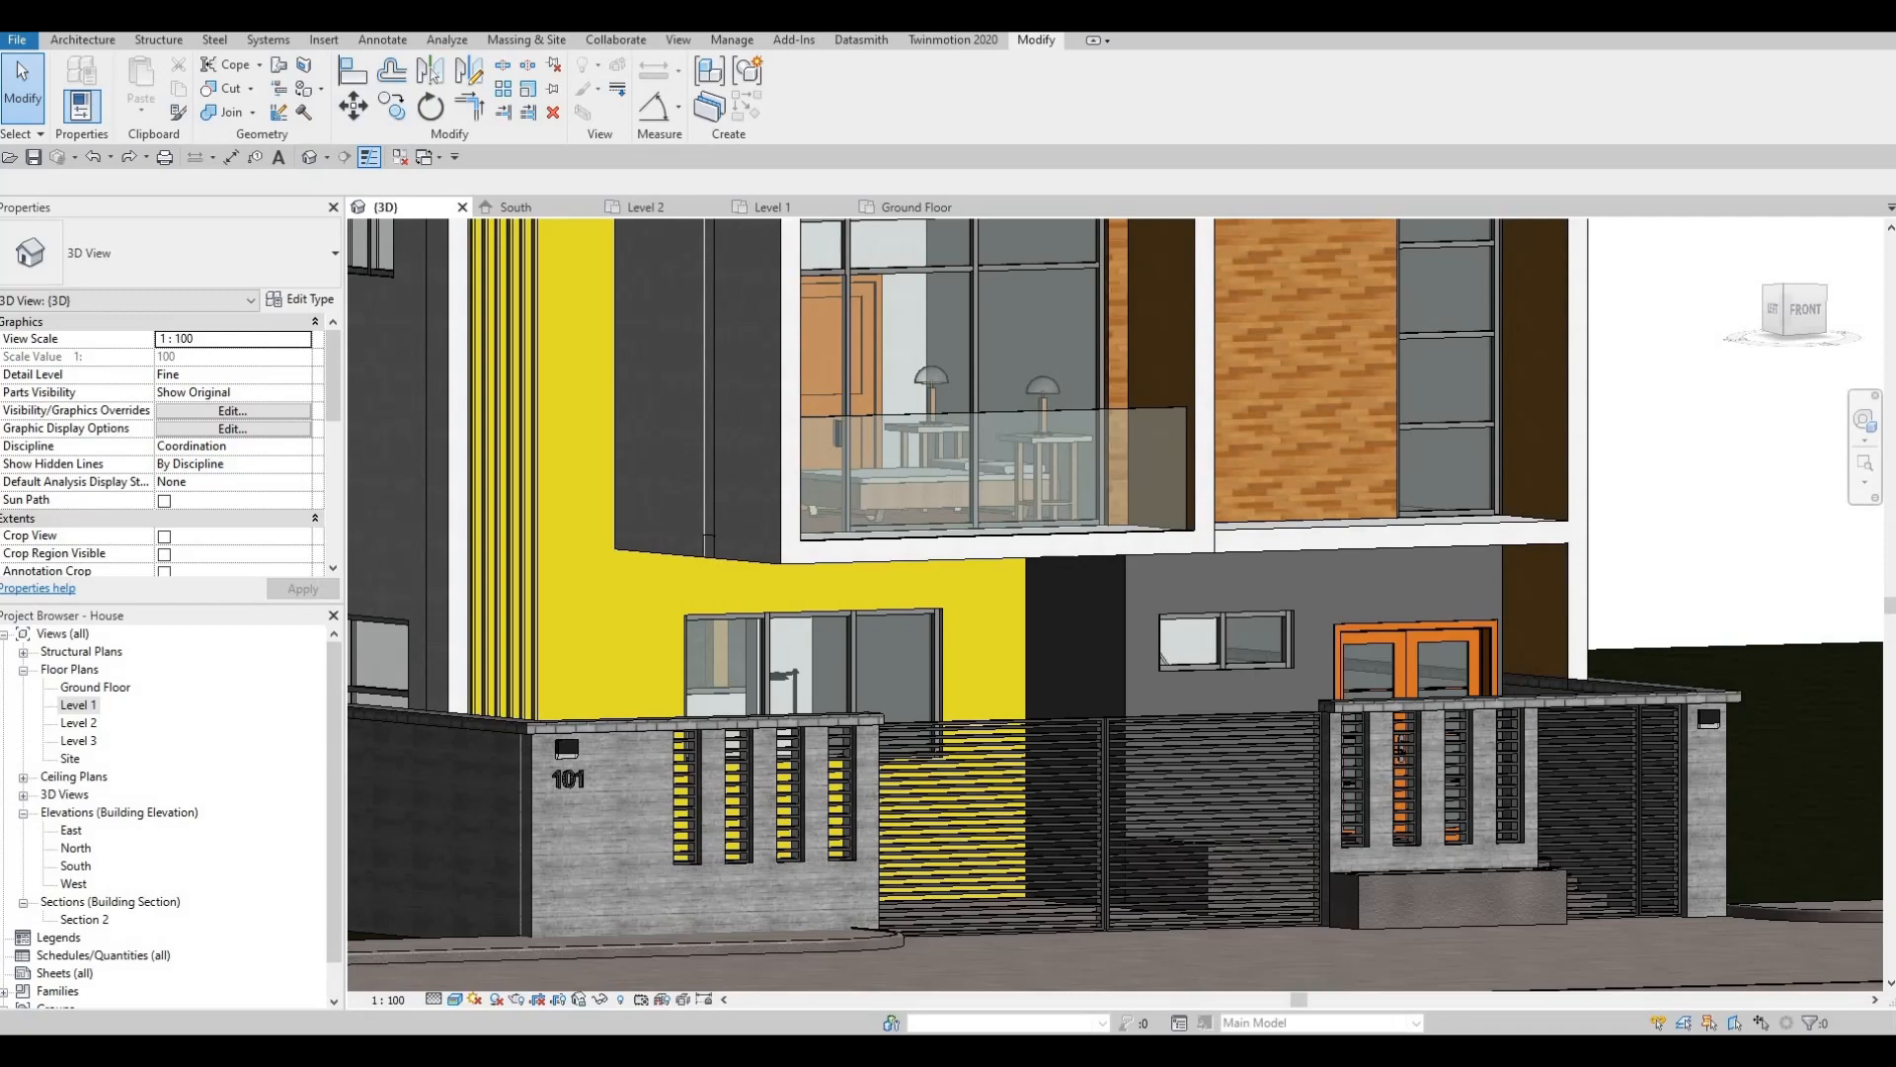
# Switch to the All Extra Families folder in Google Drive and download the pot light face base square.rfa family.
pyautogui.moveTo(1895, 83); pyautogui.dragTo(1037, 34)
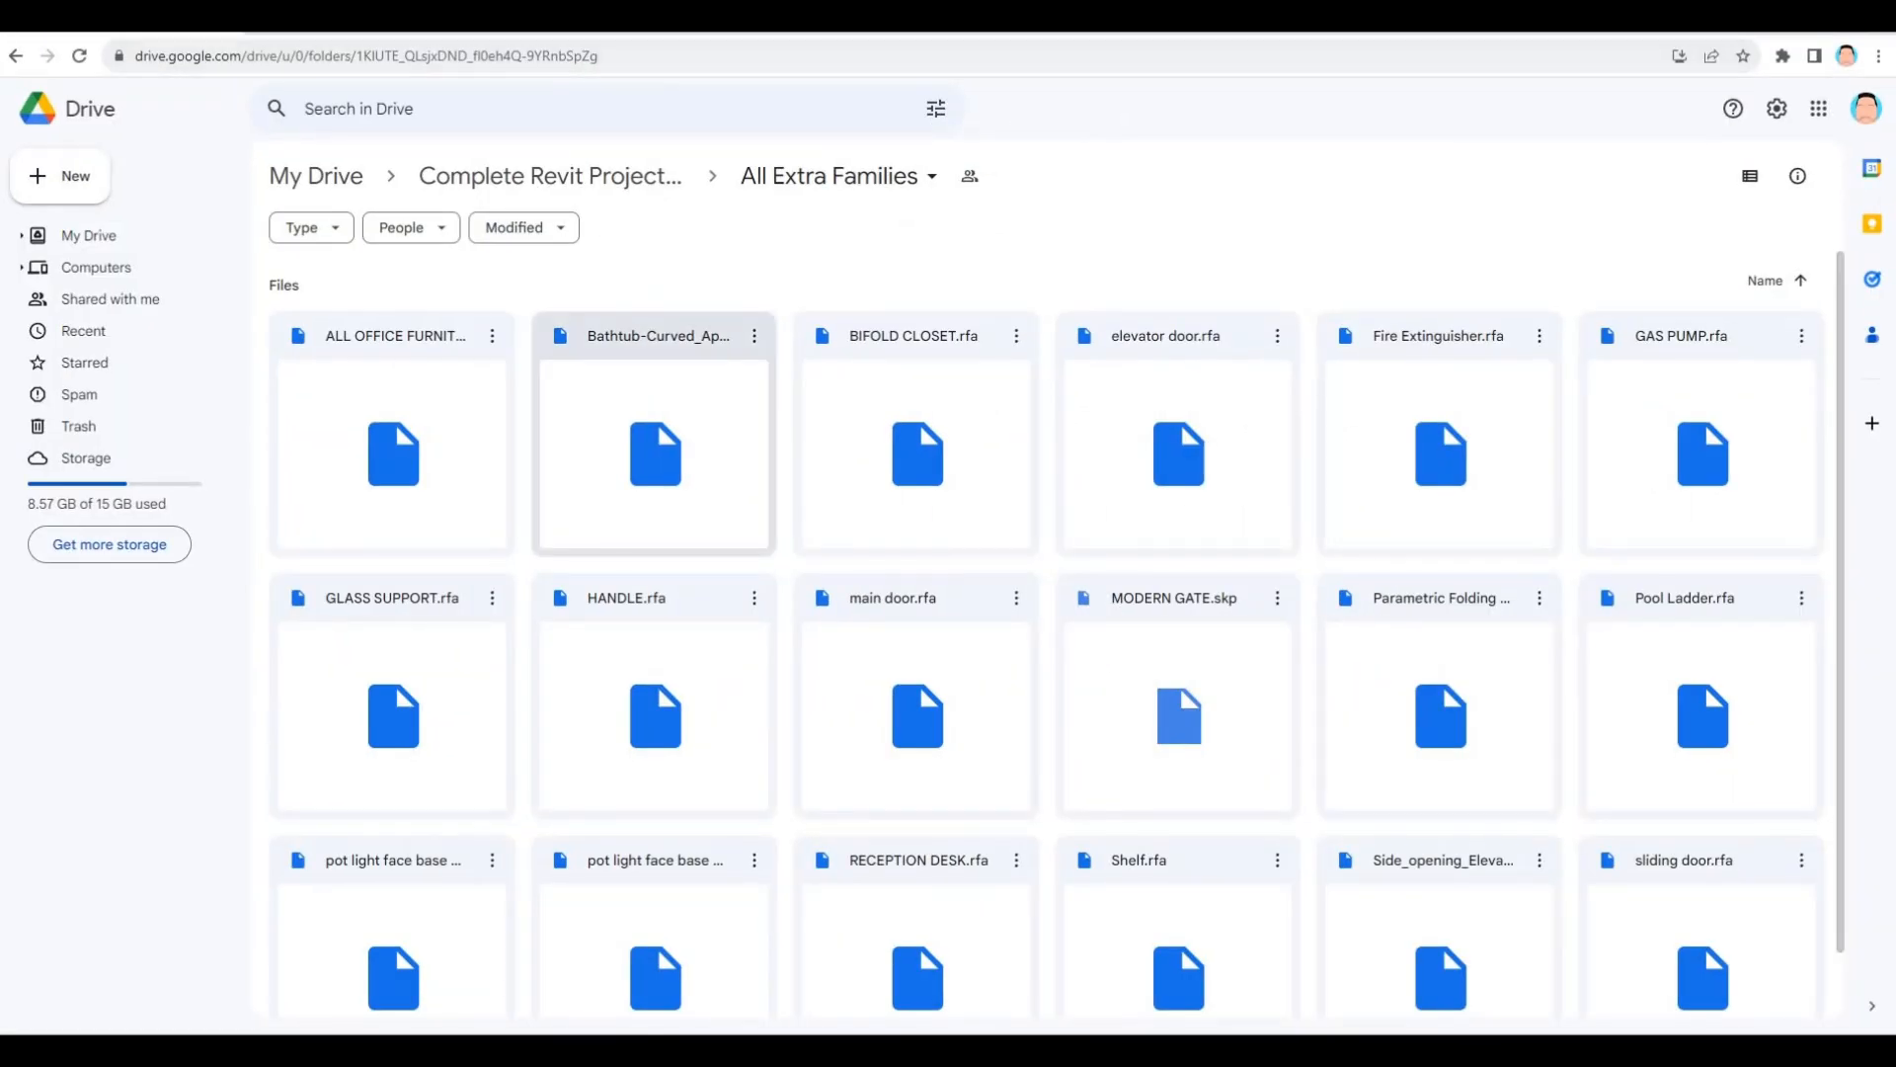
pyautogui.scroll(-1, 652, 672)
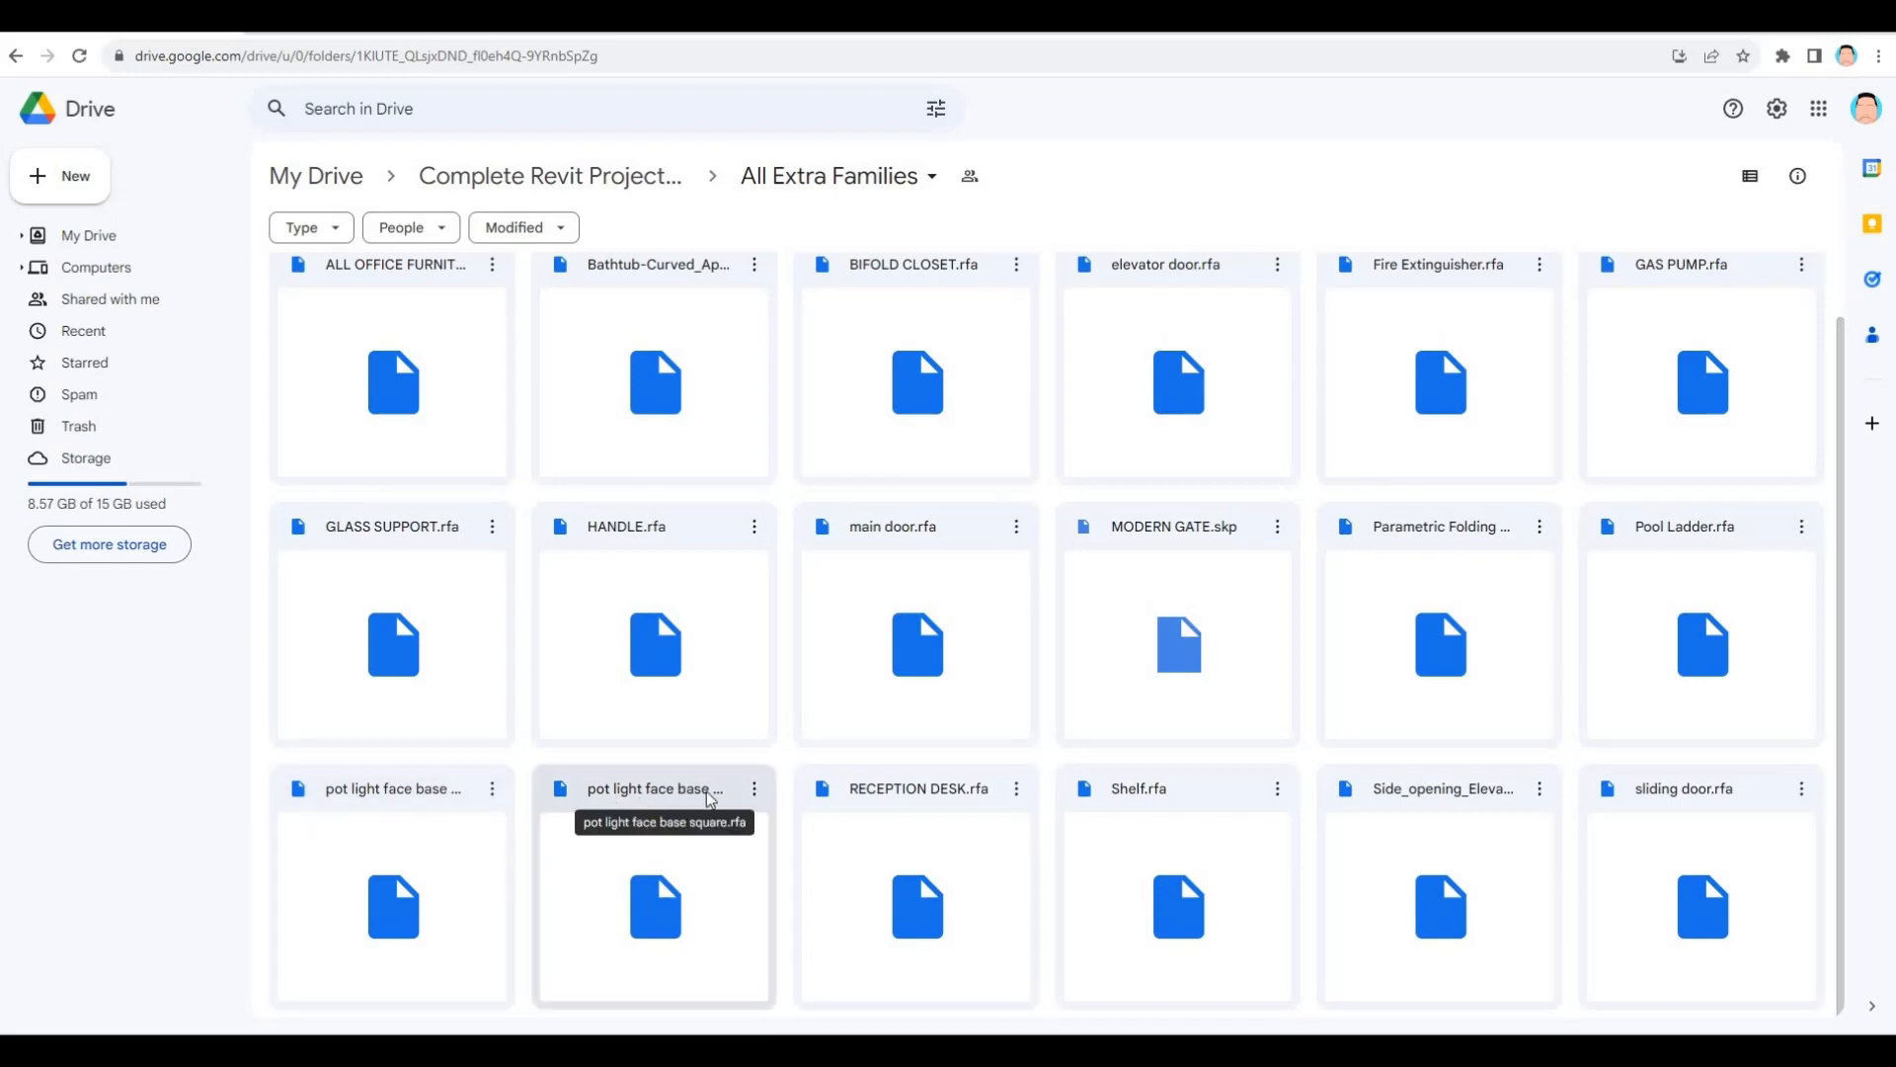
pyautogui.click(754, 788)
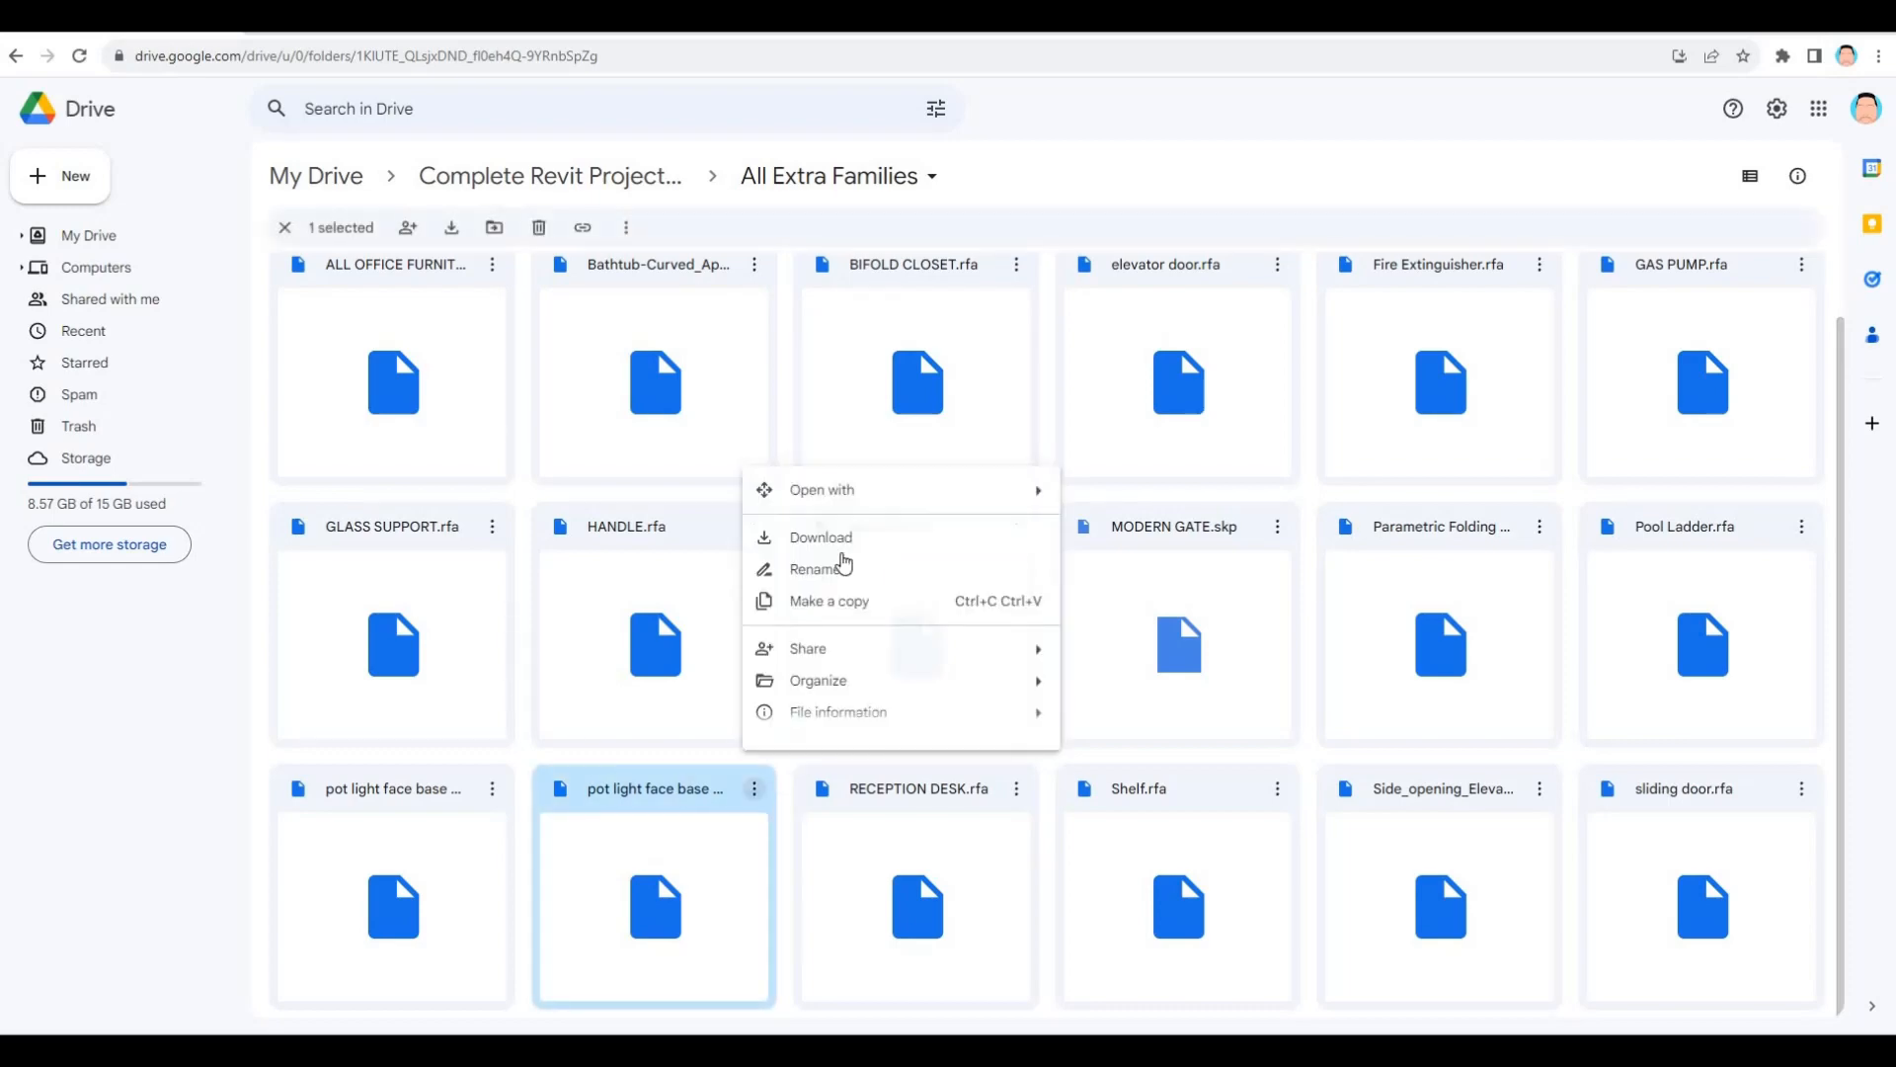
pyautogui.click(832, 542)
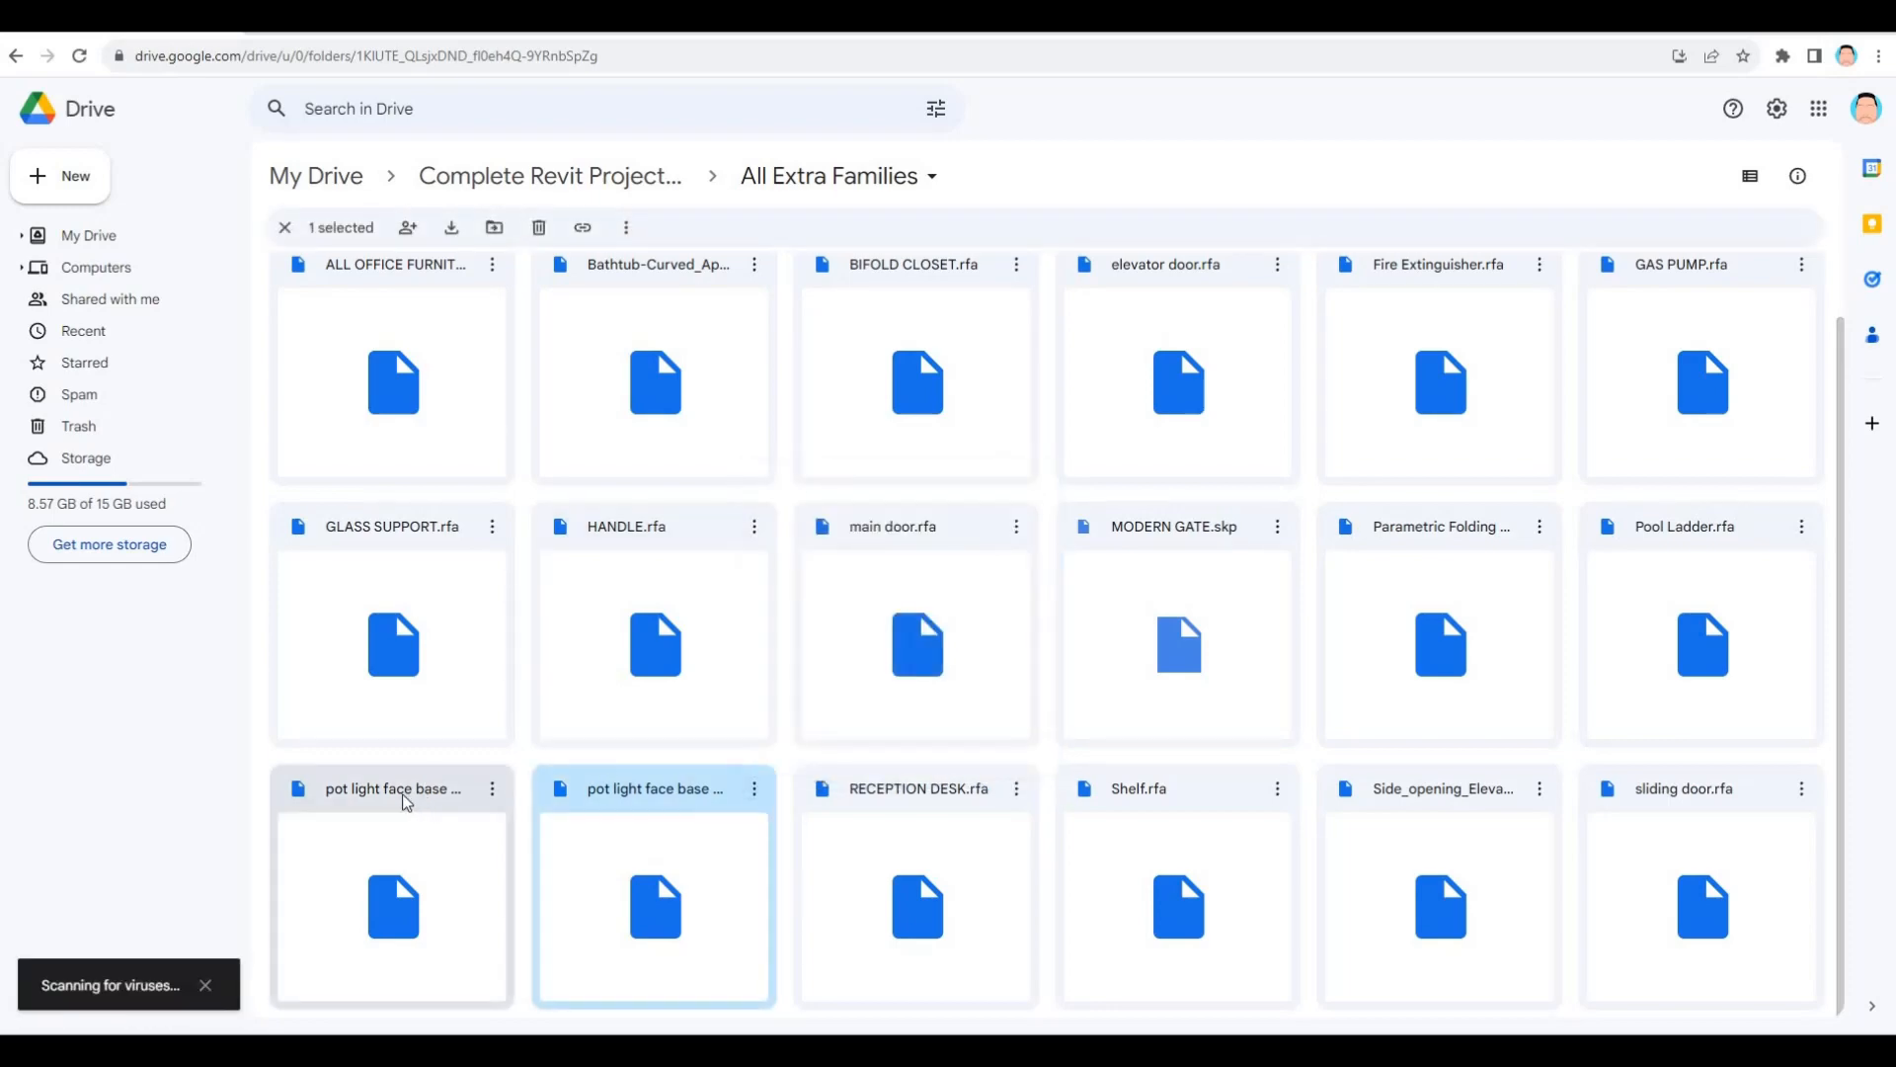
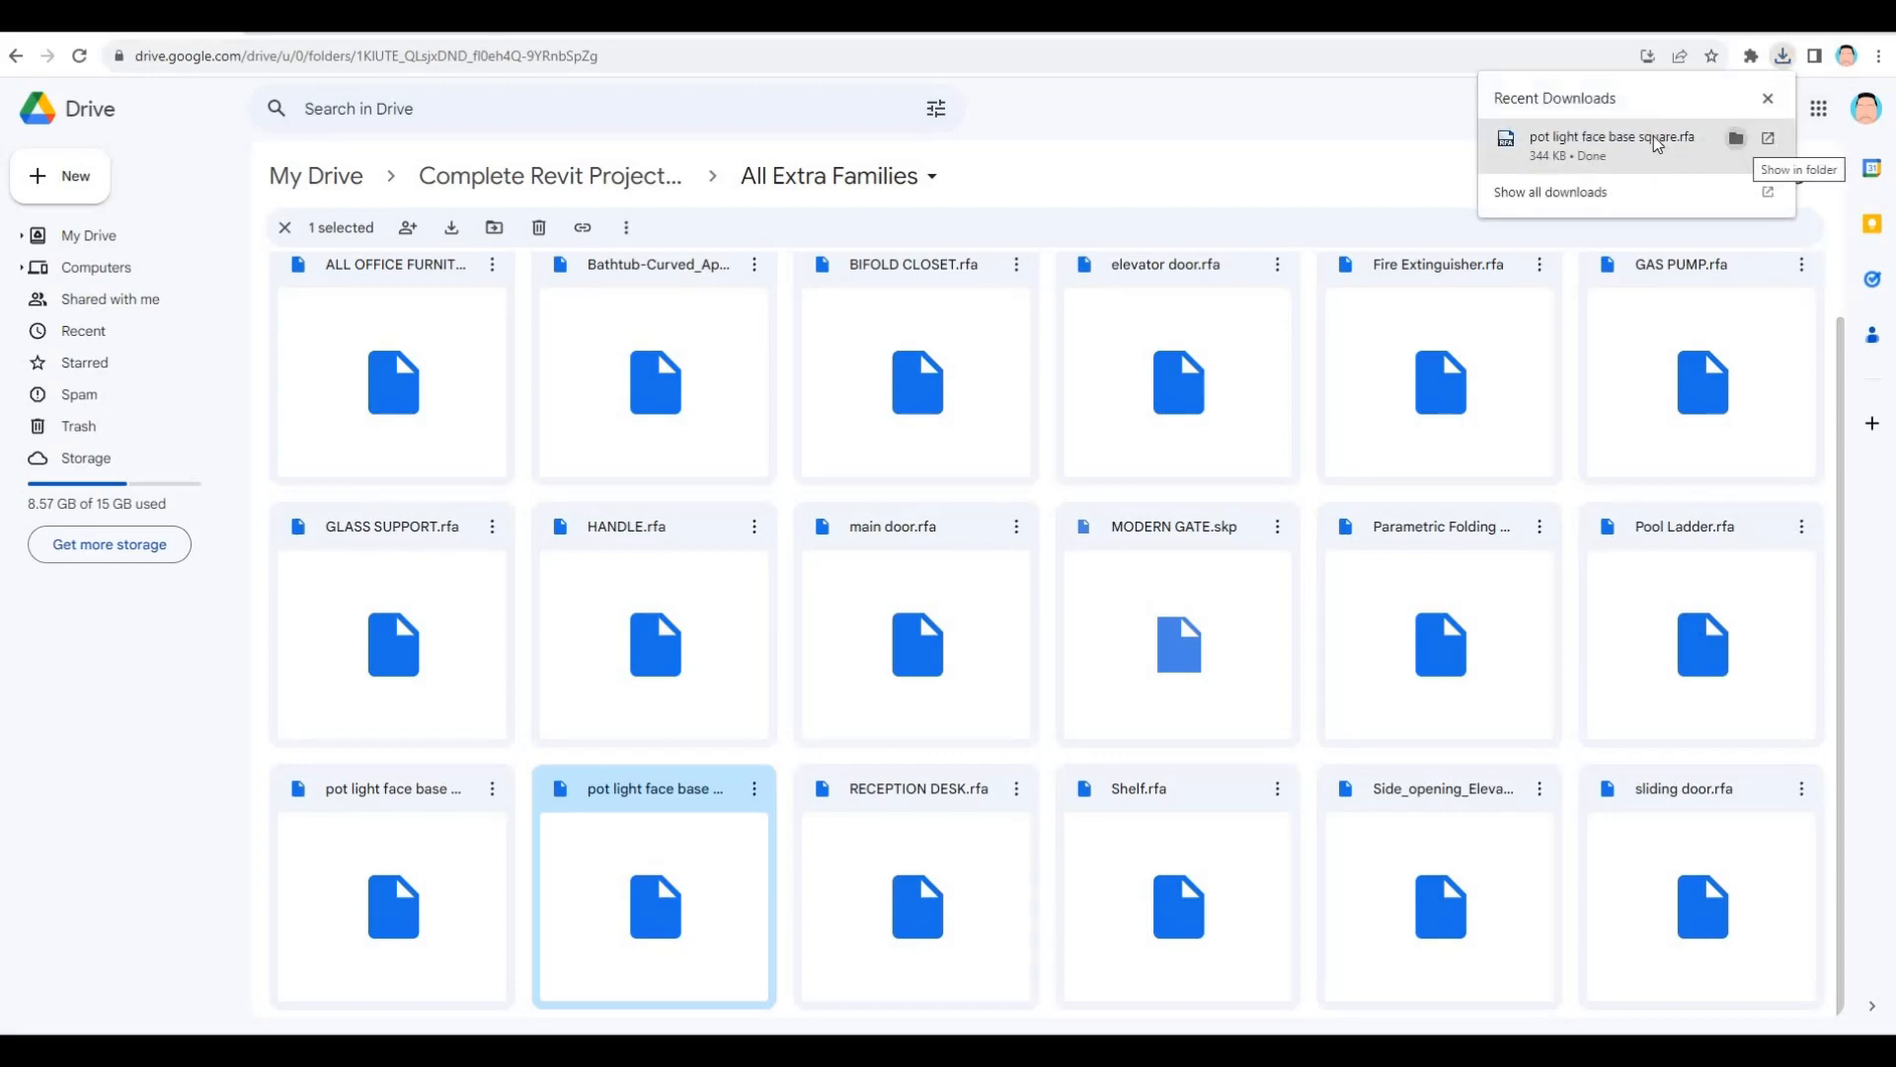
# Show the downloaded pot light face base square family in its folder and load it into the Revit house project for placement.
pyautogui.click(1737, 137)
pyautogui.click(1778, 15)
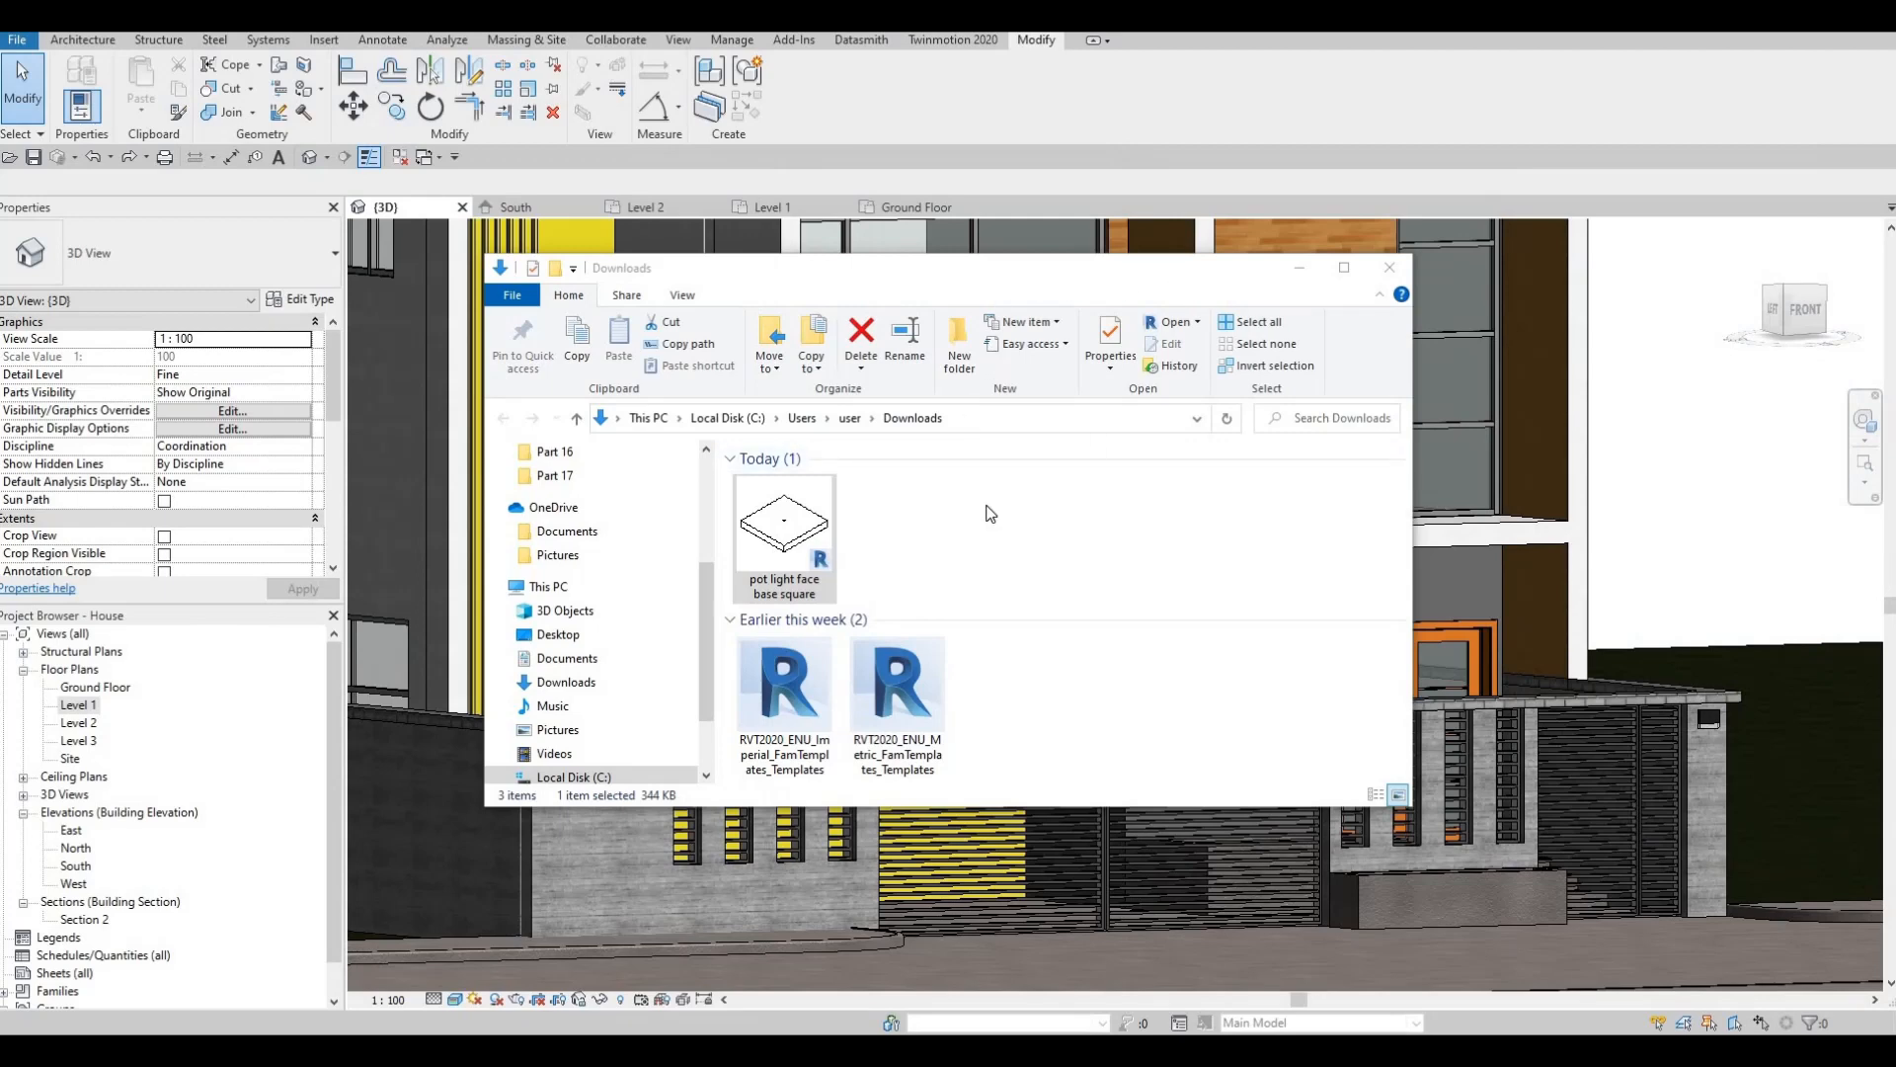
pyautogui.moveTo(973, 268); pyautogui.dragTo(1171, 285)
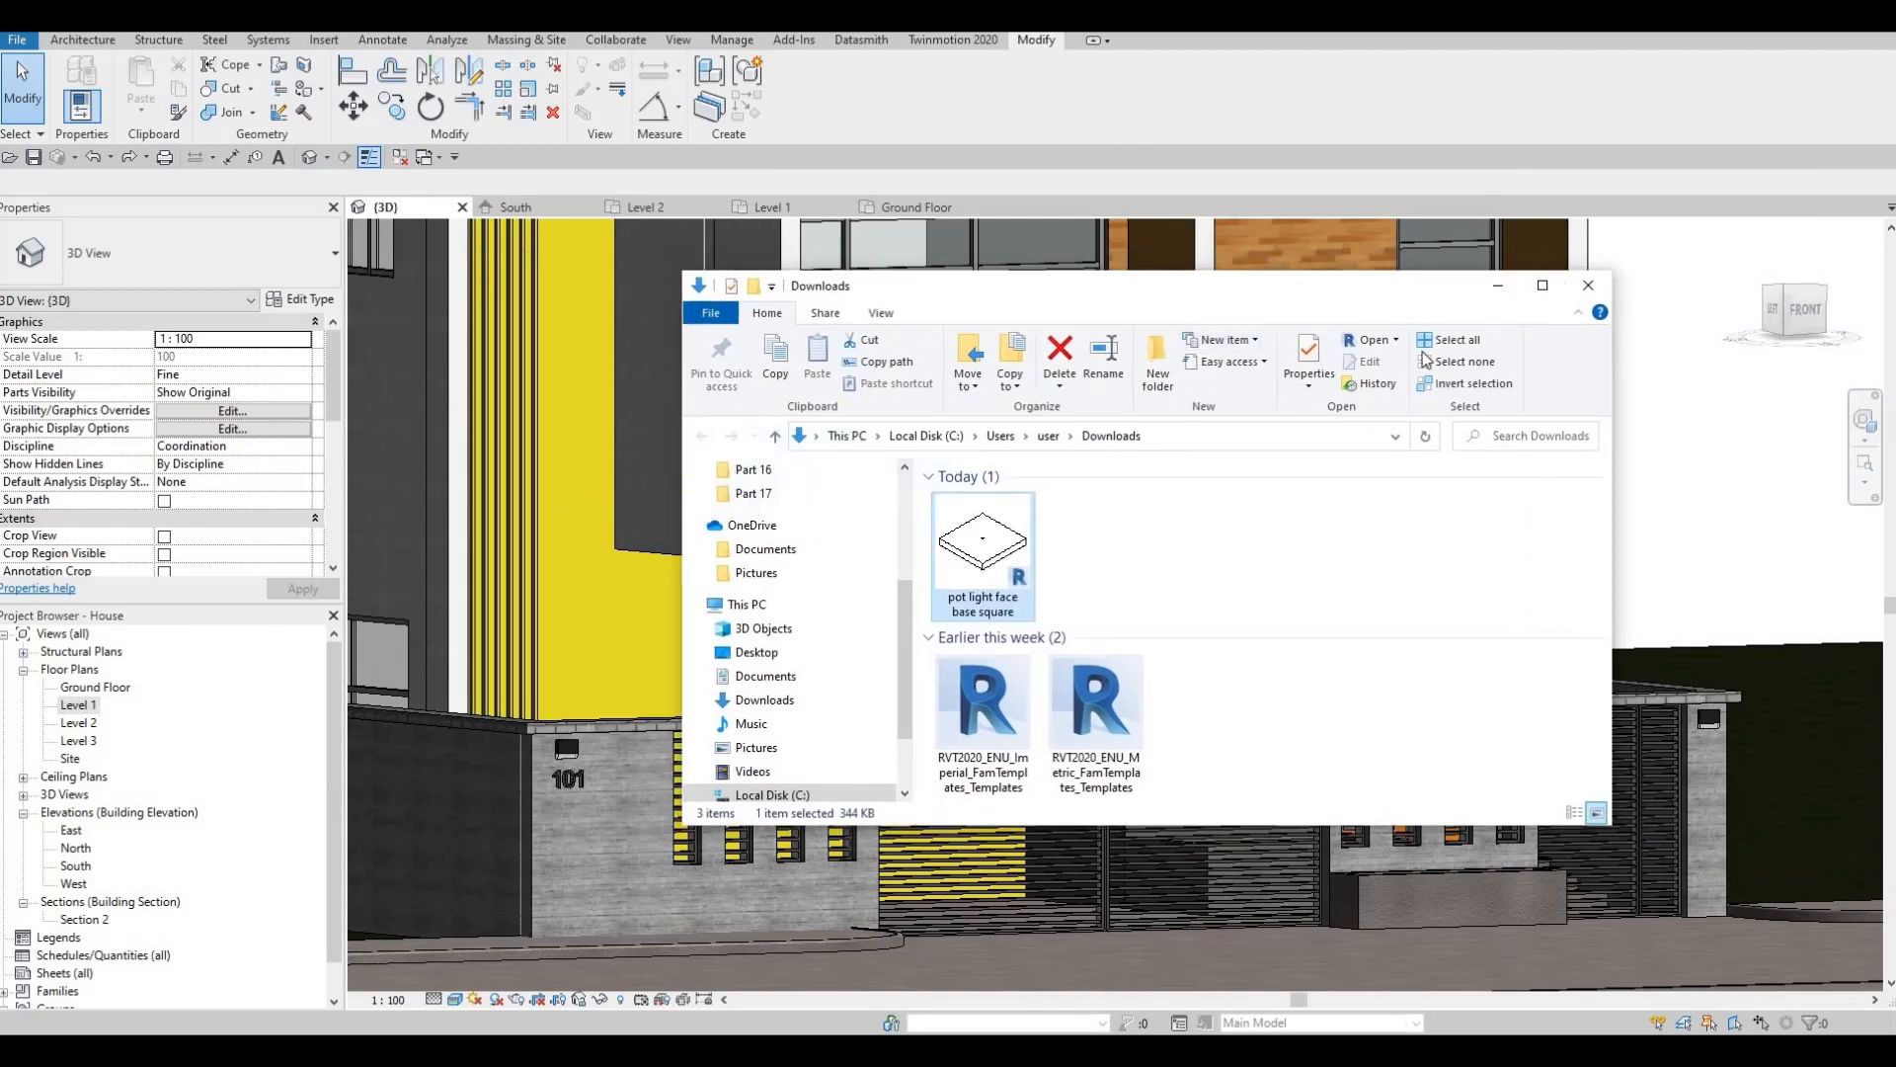
pyautogui.click(1495, 288)
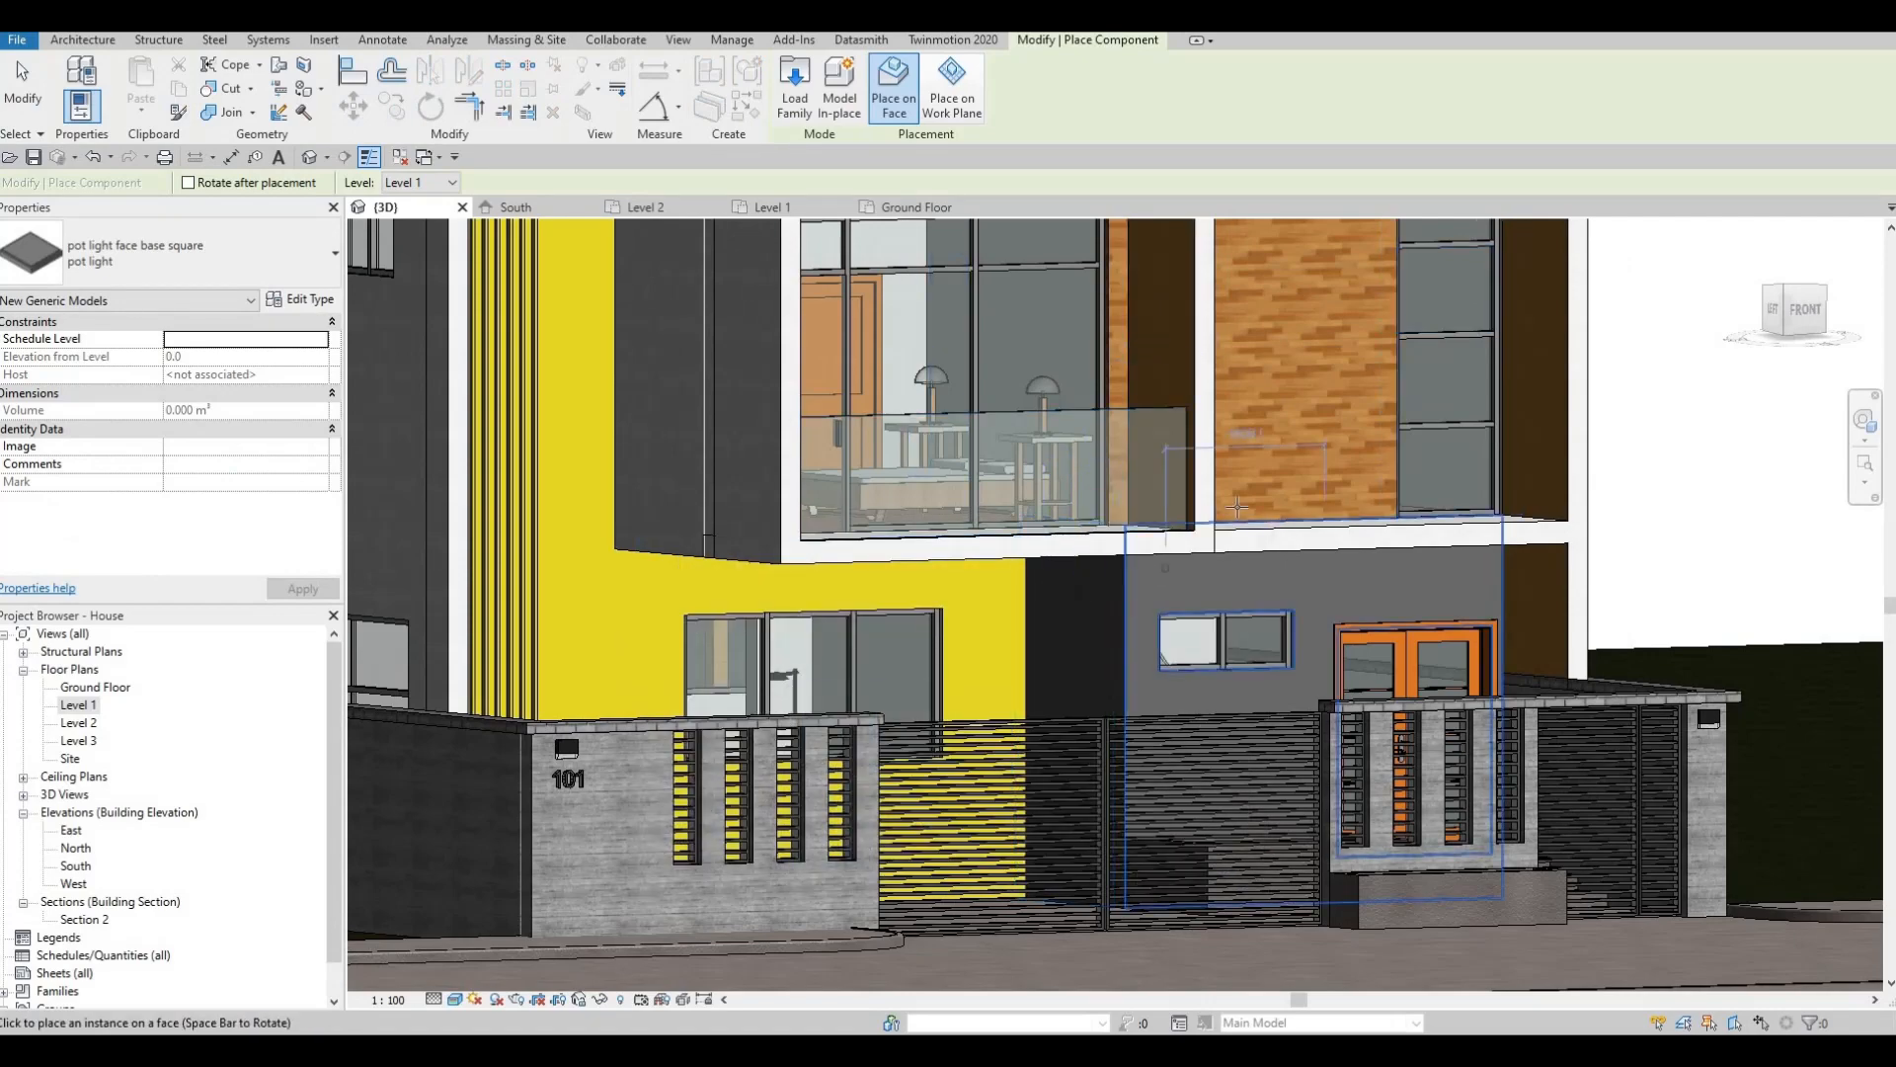
# Place face-based pot lights on the underside of the front roof overhang, above the top-floor windows at both ends.
pyautogui.moveTo(1239, 580); pyautogui.dragTo(1208, 928, button='middle')
pyautogui.keyDown('shift'); pyautogui.moveTo(1353, 416); pyautogui.dragTo(1459, 325, button='middle'); pyautogui.keyUp('shift')
pyautogui.scroll(6, 1459, 325)
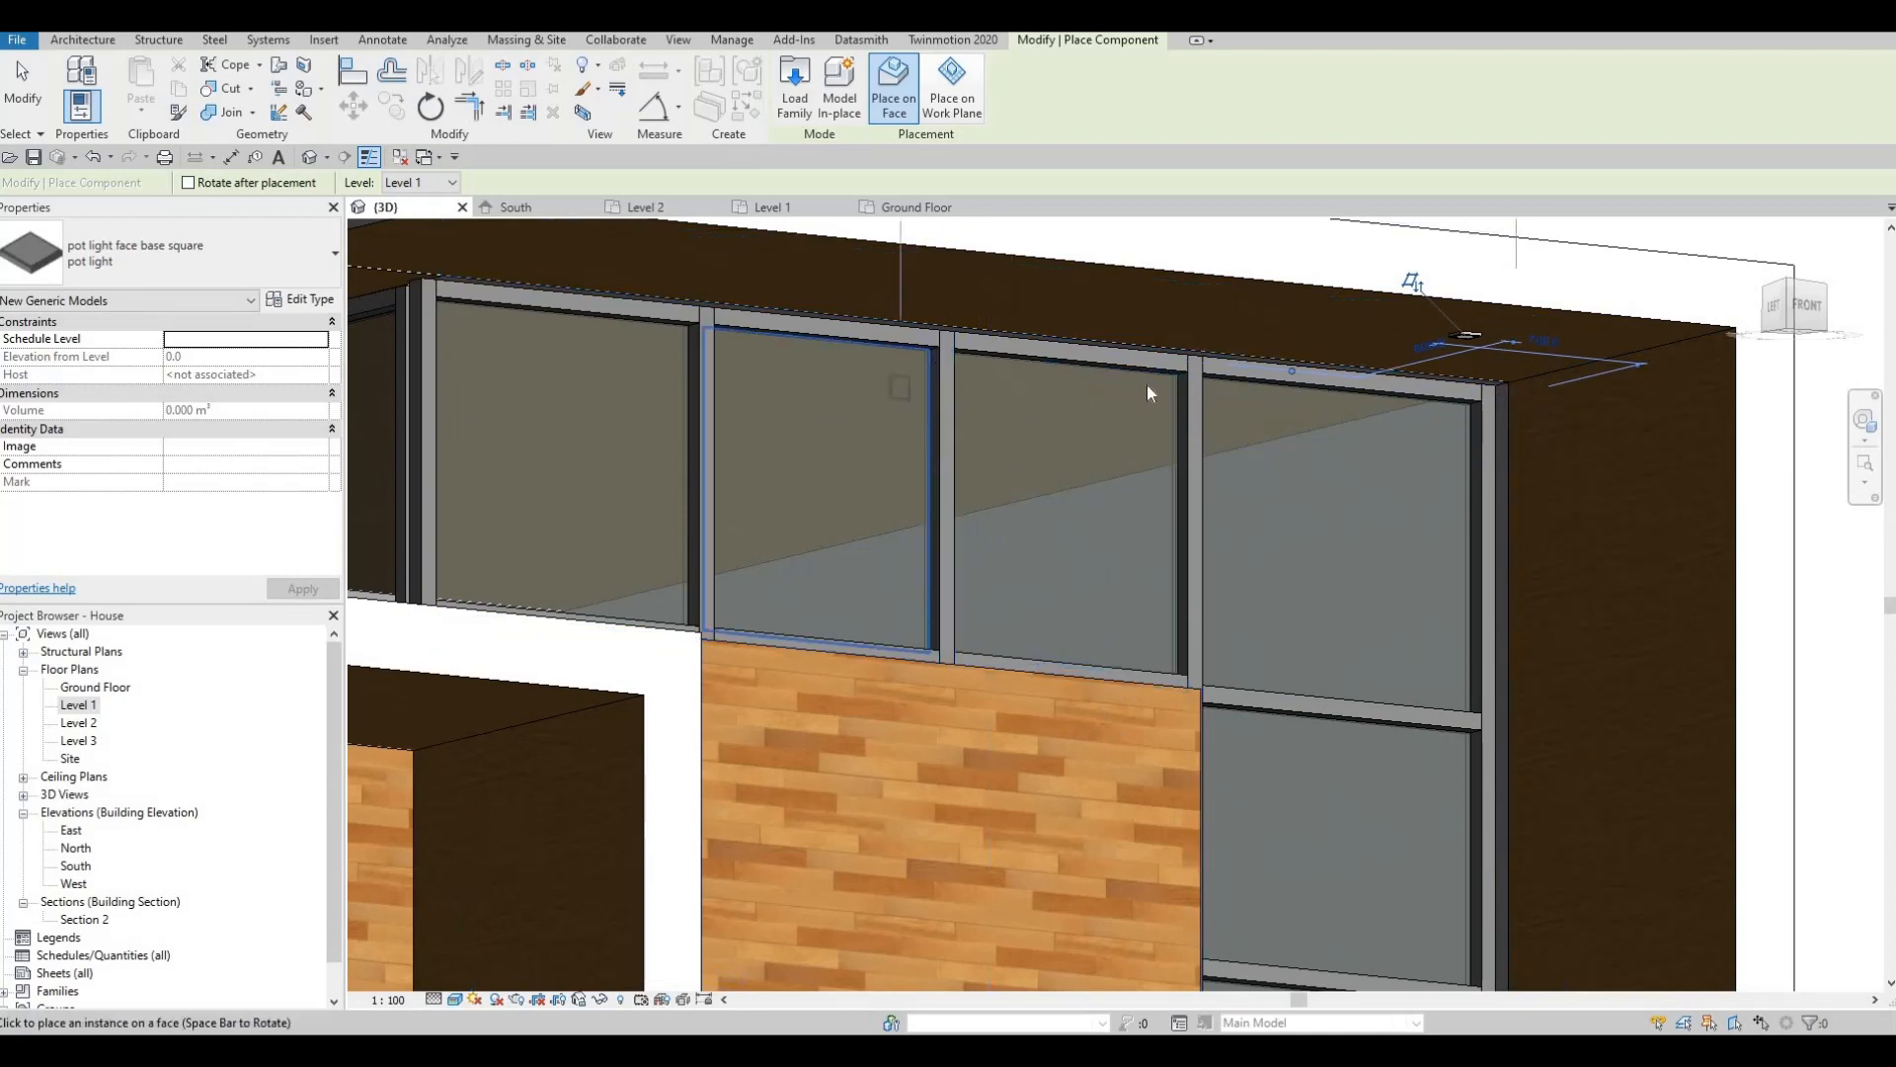
pyautogui.moveTo(959, 314); pyautogui.dragTo(1225, 314, button='middle')
pyautogui.scroll(-2, 1225, 314)
pyautogui.scroll(3, 934, 285)
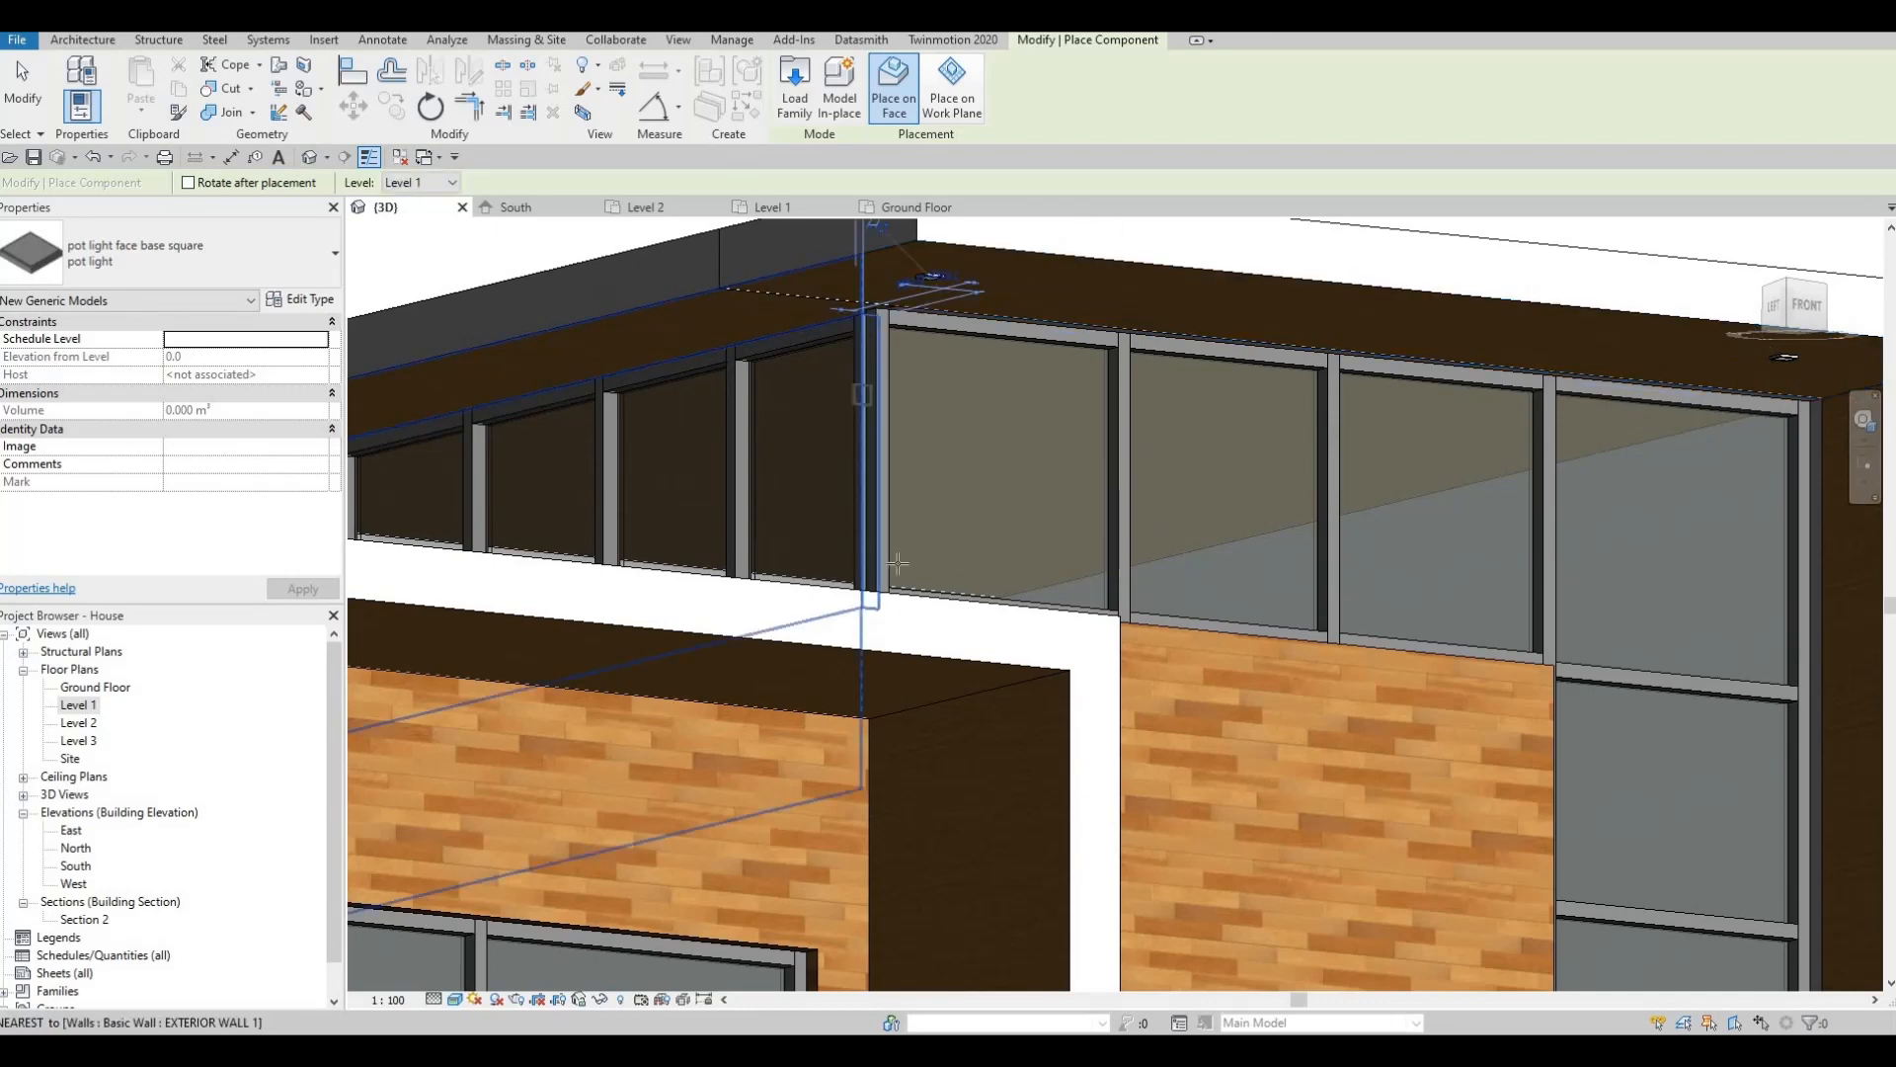
# Place face-based pot lights on the ceiling of the framed balcony and on the underside of the balcony floor.
pyautogui.scroll(-2, 898, 564)
pyautogui.moveTo(875, 579); pyautogui.dragTo(1010, 441, button='middle')
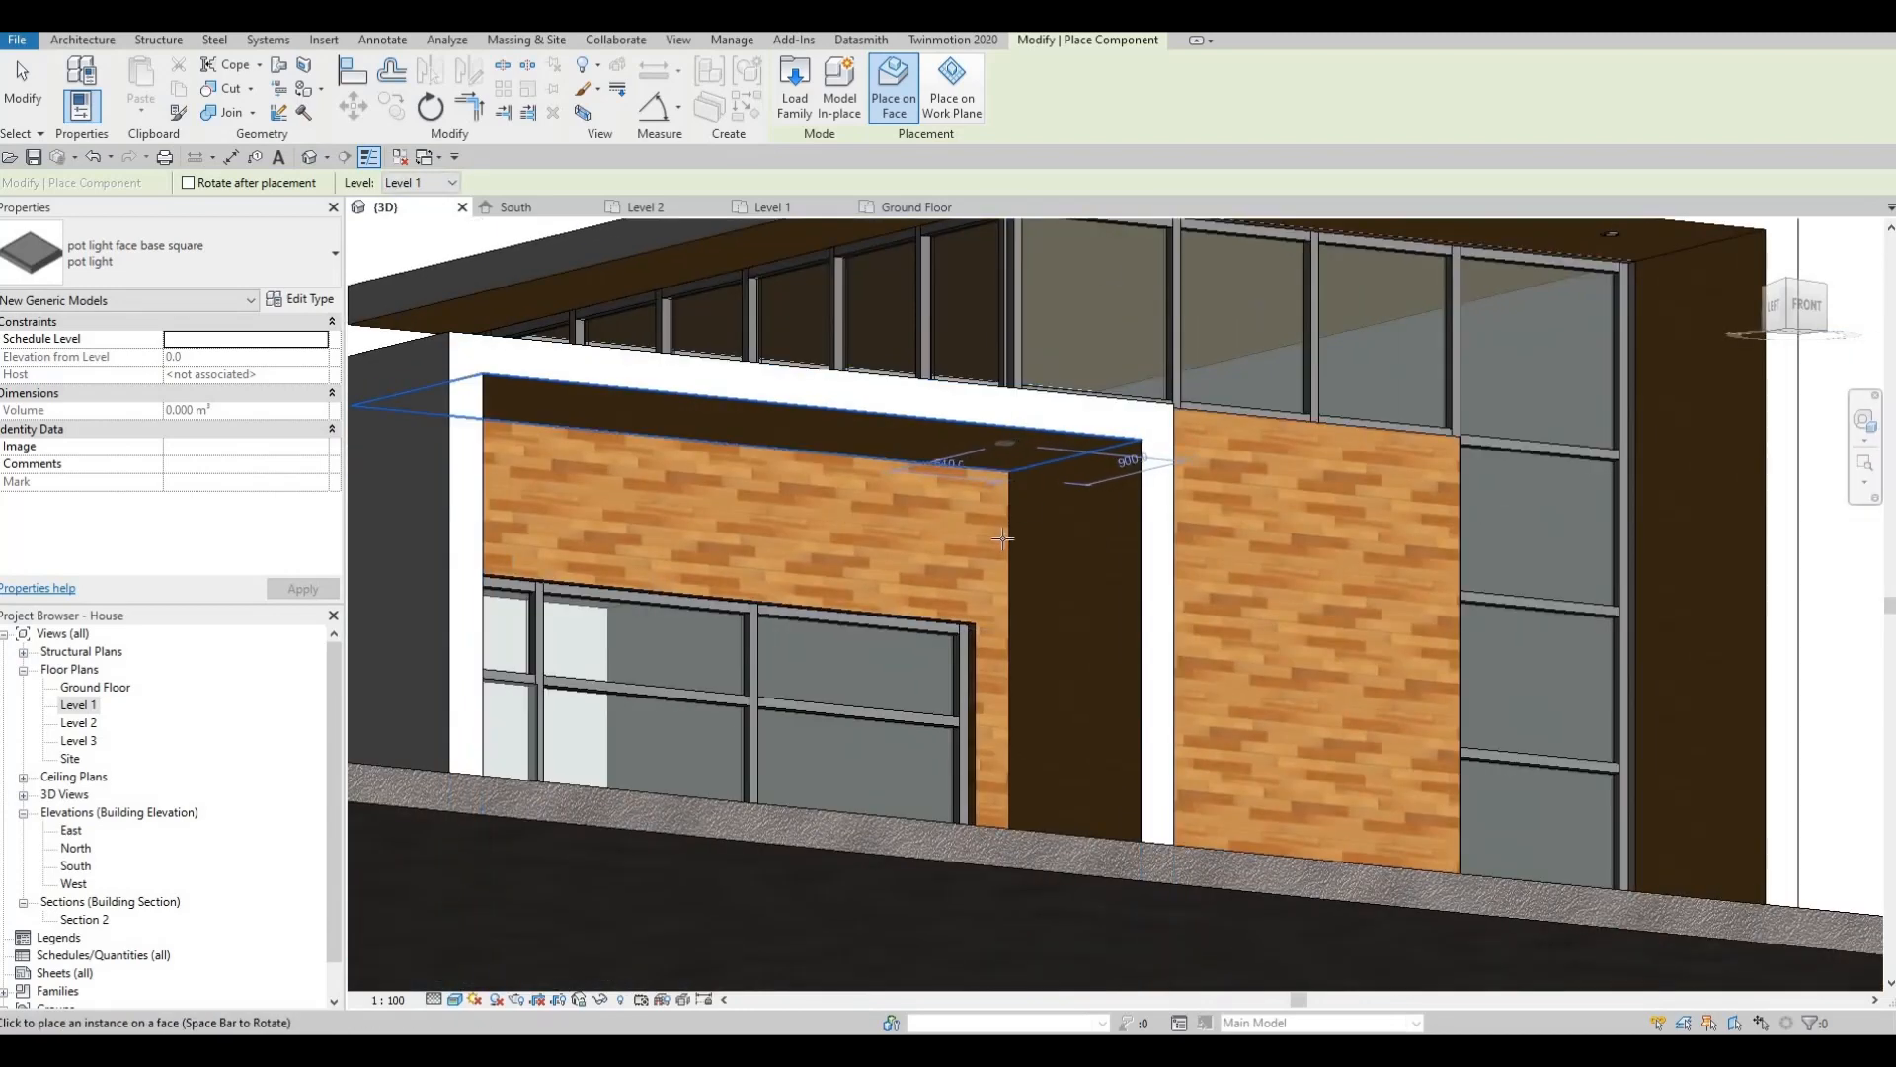
pyautogui.moveTo(1013, 755); pyautogui.dragTo(1092, 396, button='middle')
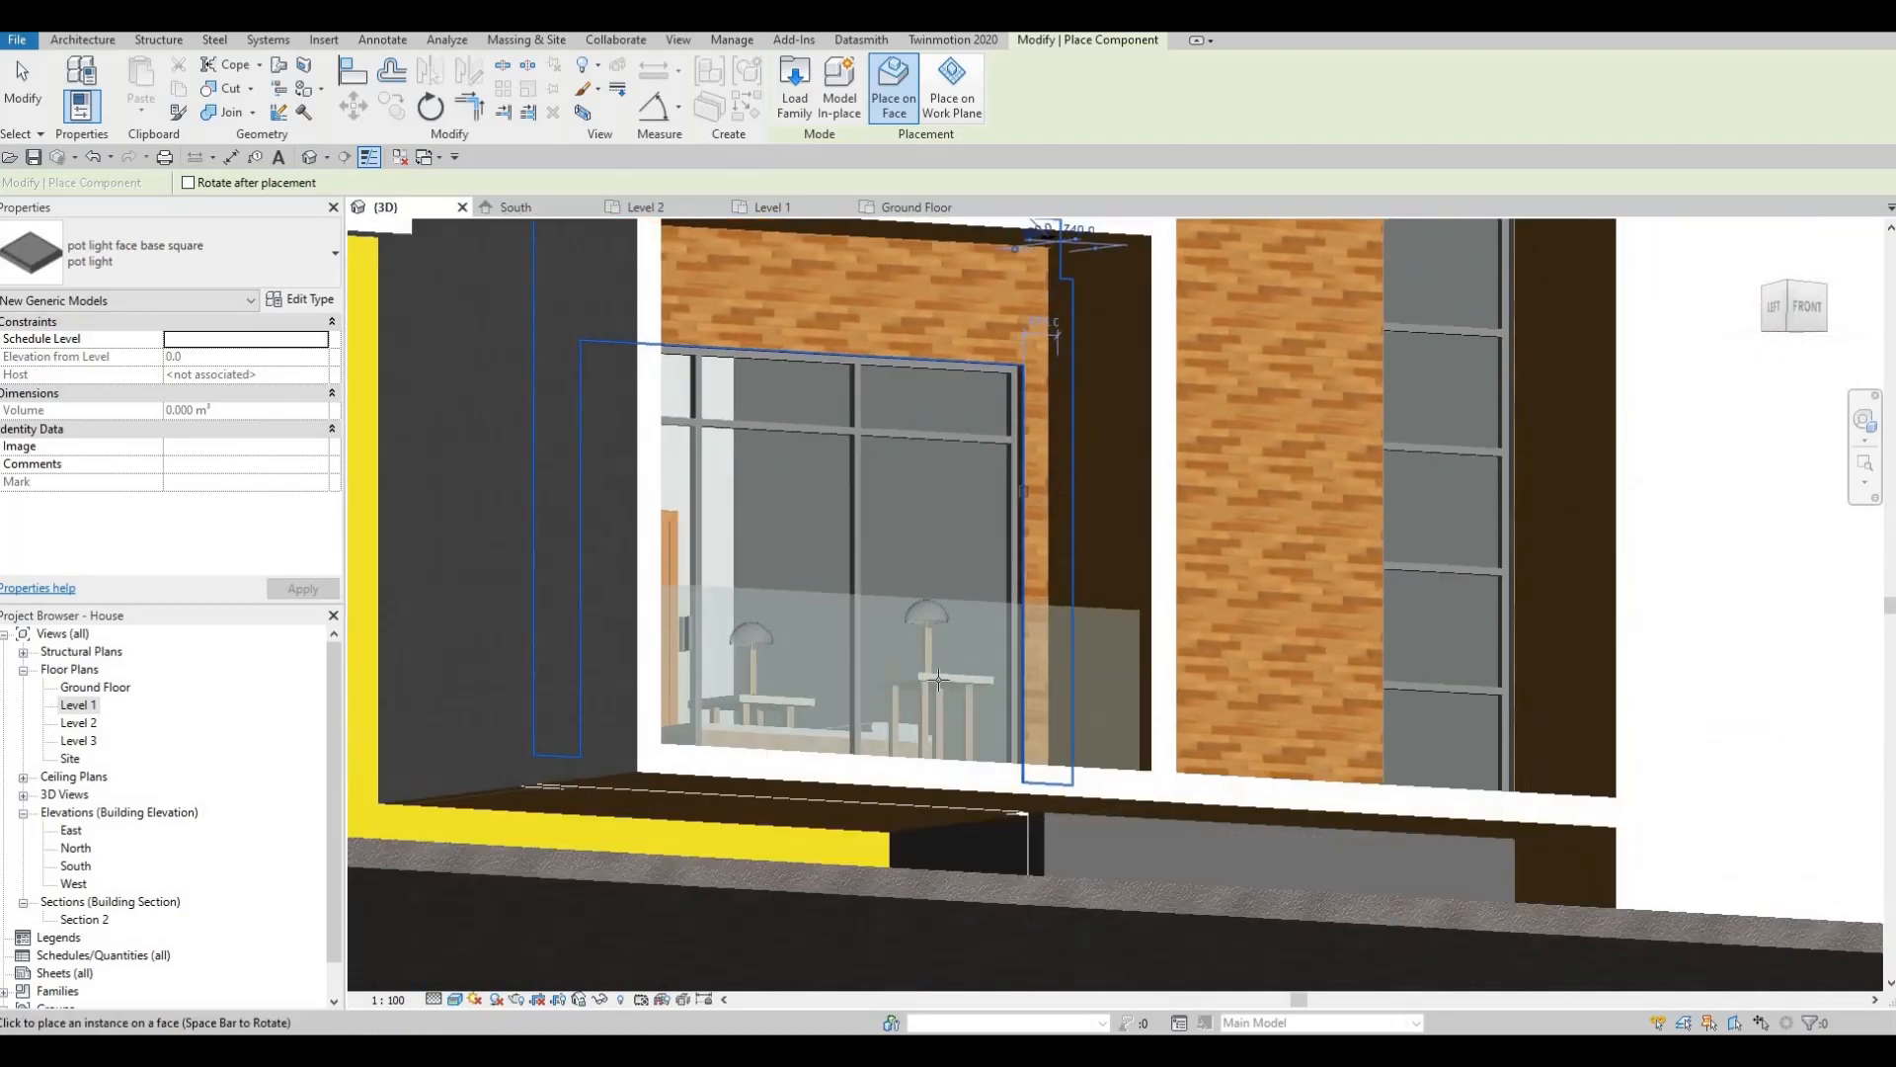
pyautogui.moveTo(741, 817); pyautogui.dragTo(770, 685, button='middle')
pyautogui.scroll(5, 641, 646)
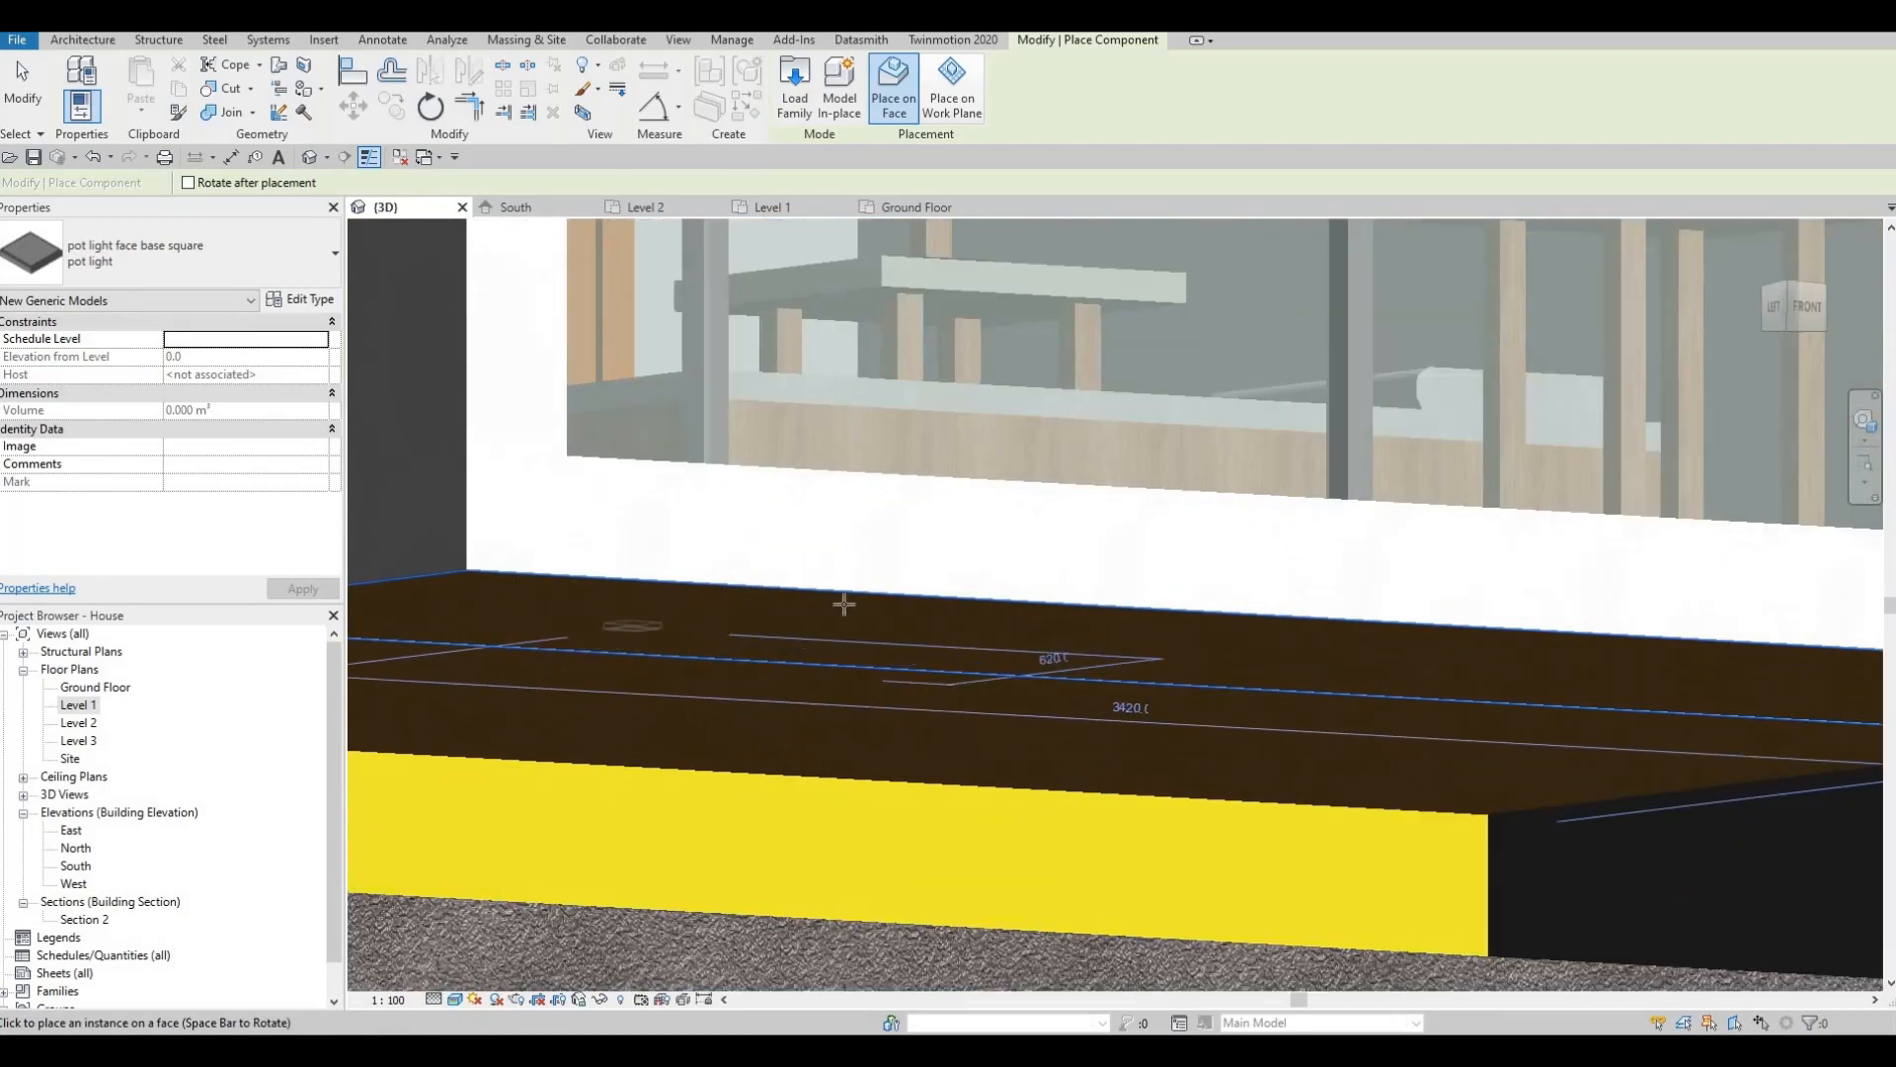
pyautogui.click(862, 603)
# Place a pot light on the underside of the white frame above the yellow slatted wall and end the placement.
pyautogui.scroll(-4, 1264, 649)
pyautogui.moveTo(1511, 647); pyautogui.dragTo(1132, 776, button='middle')
pyautogui.scroll(-2, 1183, 634)
pyautogui.scroll(-2, 1082, 682)
pyautogui.moveTo(758, 326); pyautogui.dragTo(932, 420, button='middle')
pyautogui.scroll(6, 877, 468)
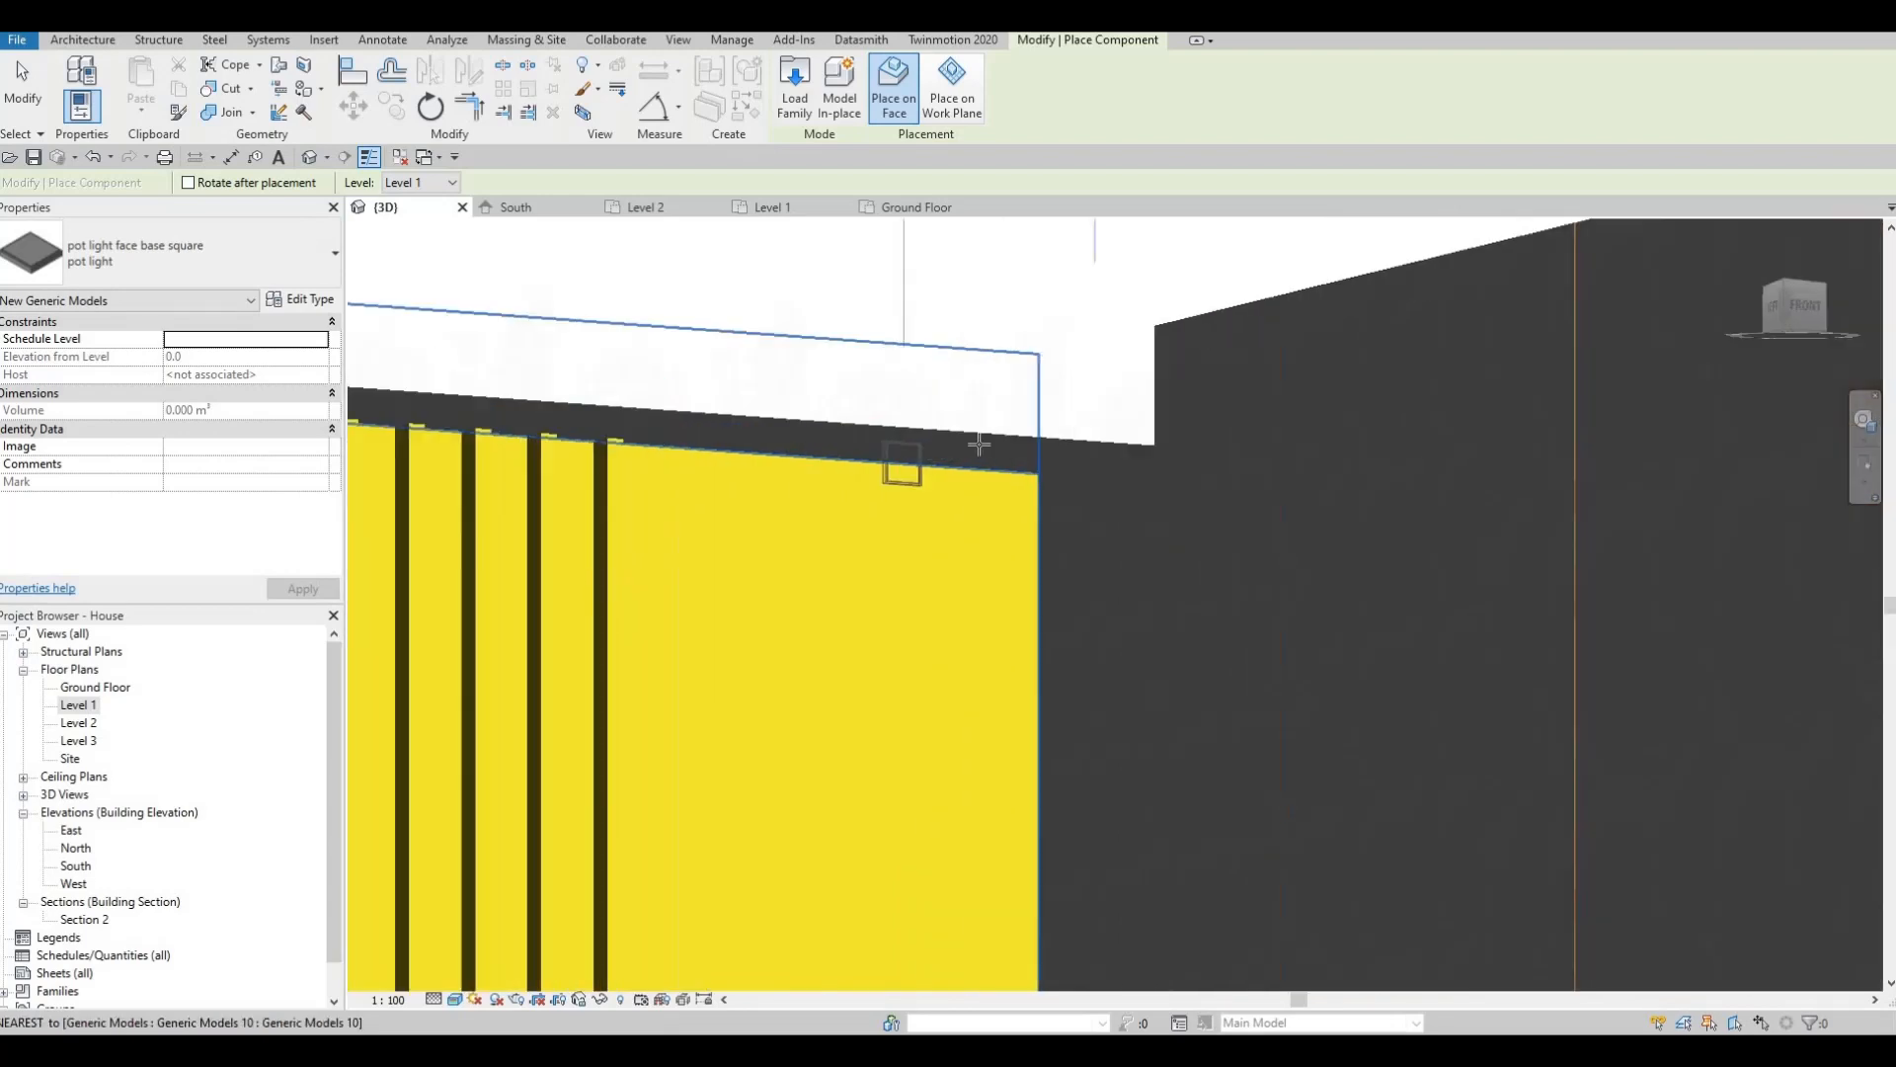
pyautogui.scroll(-8, 968, 458)
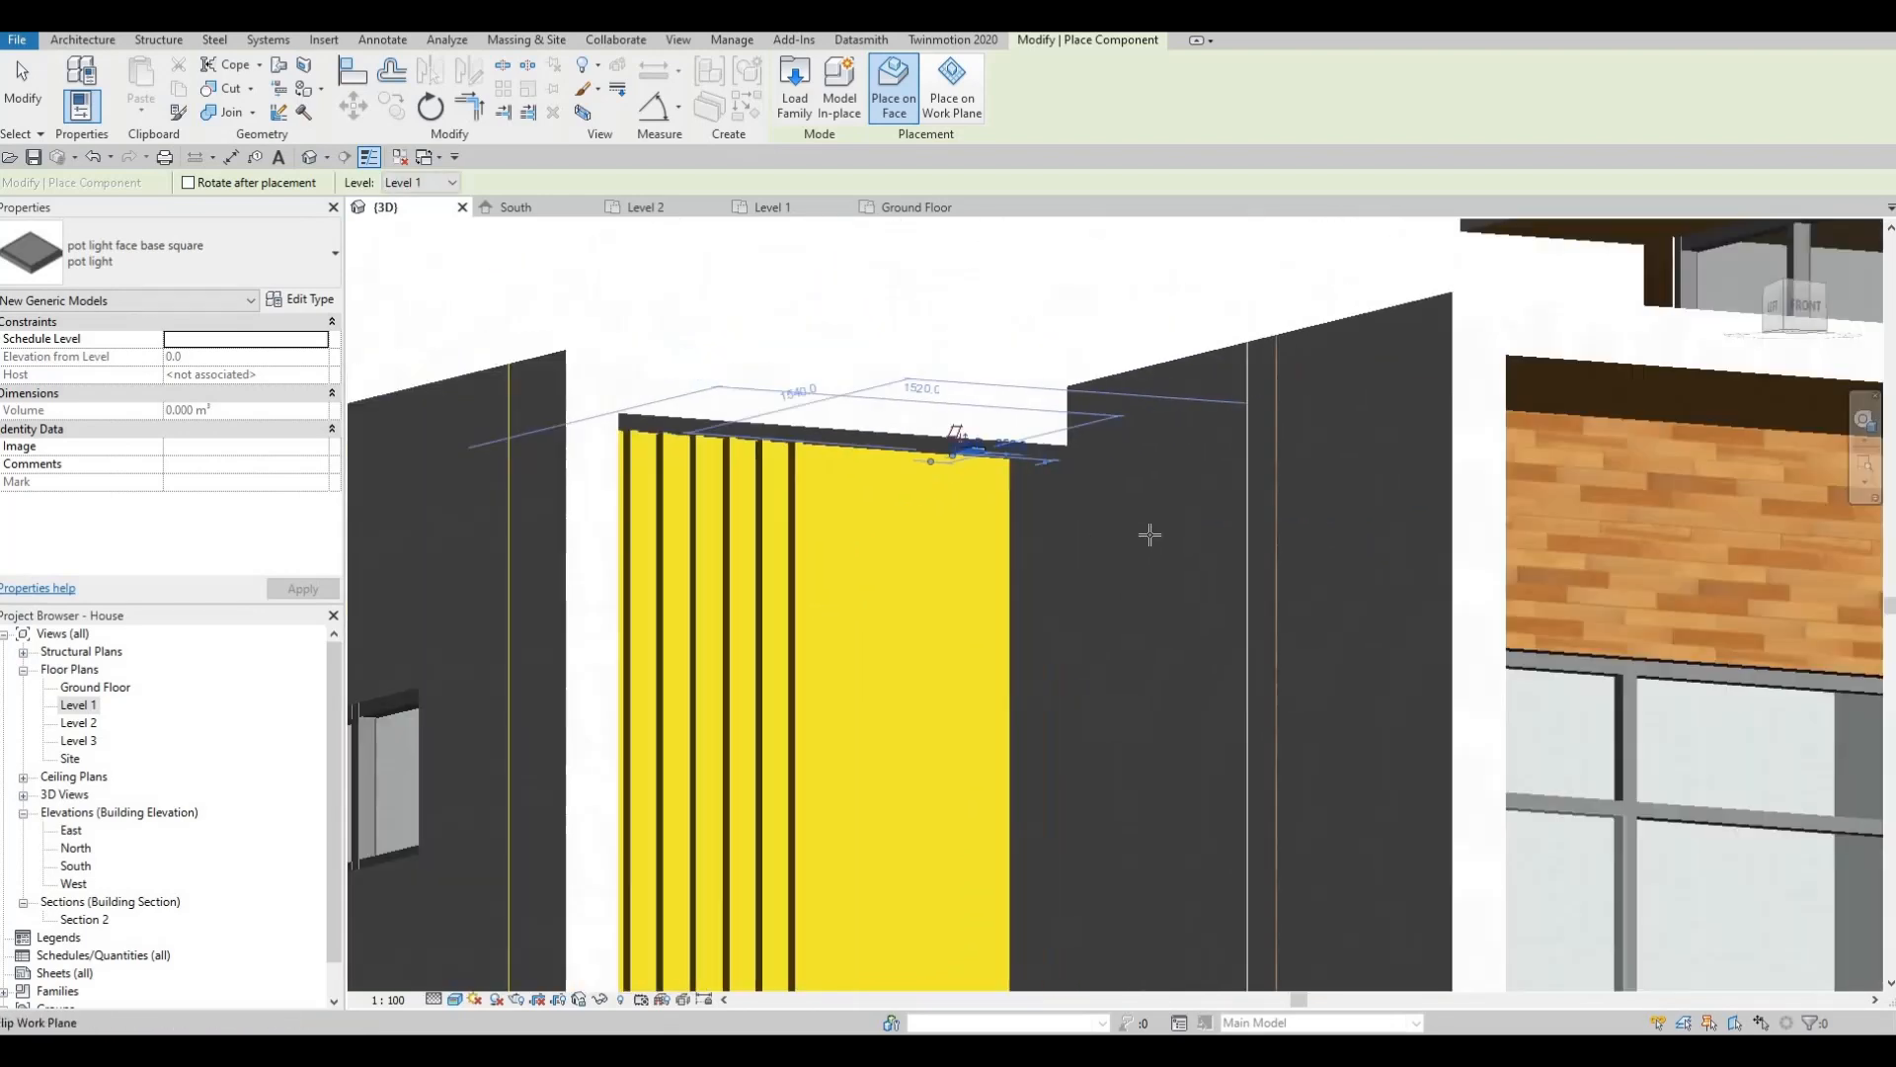
pyautogui.scroll(6, 976, 488)
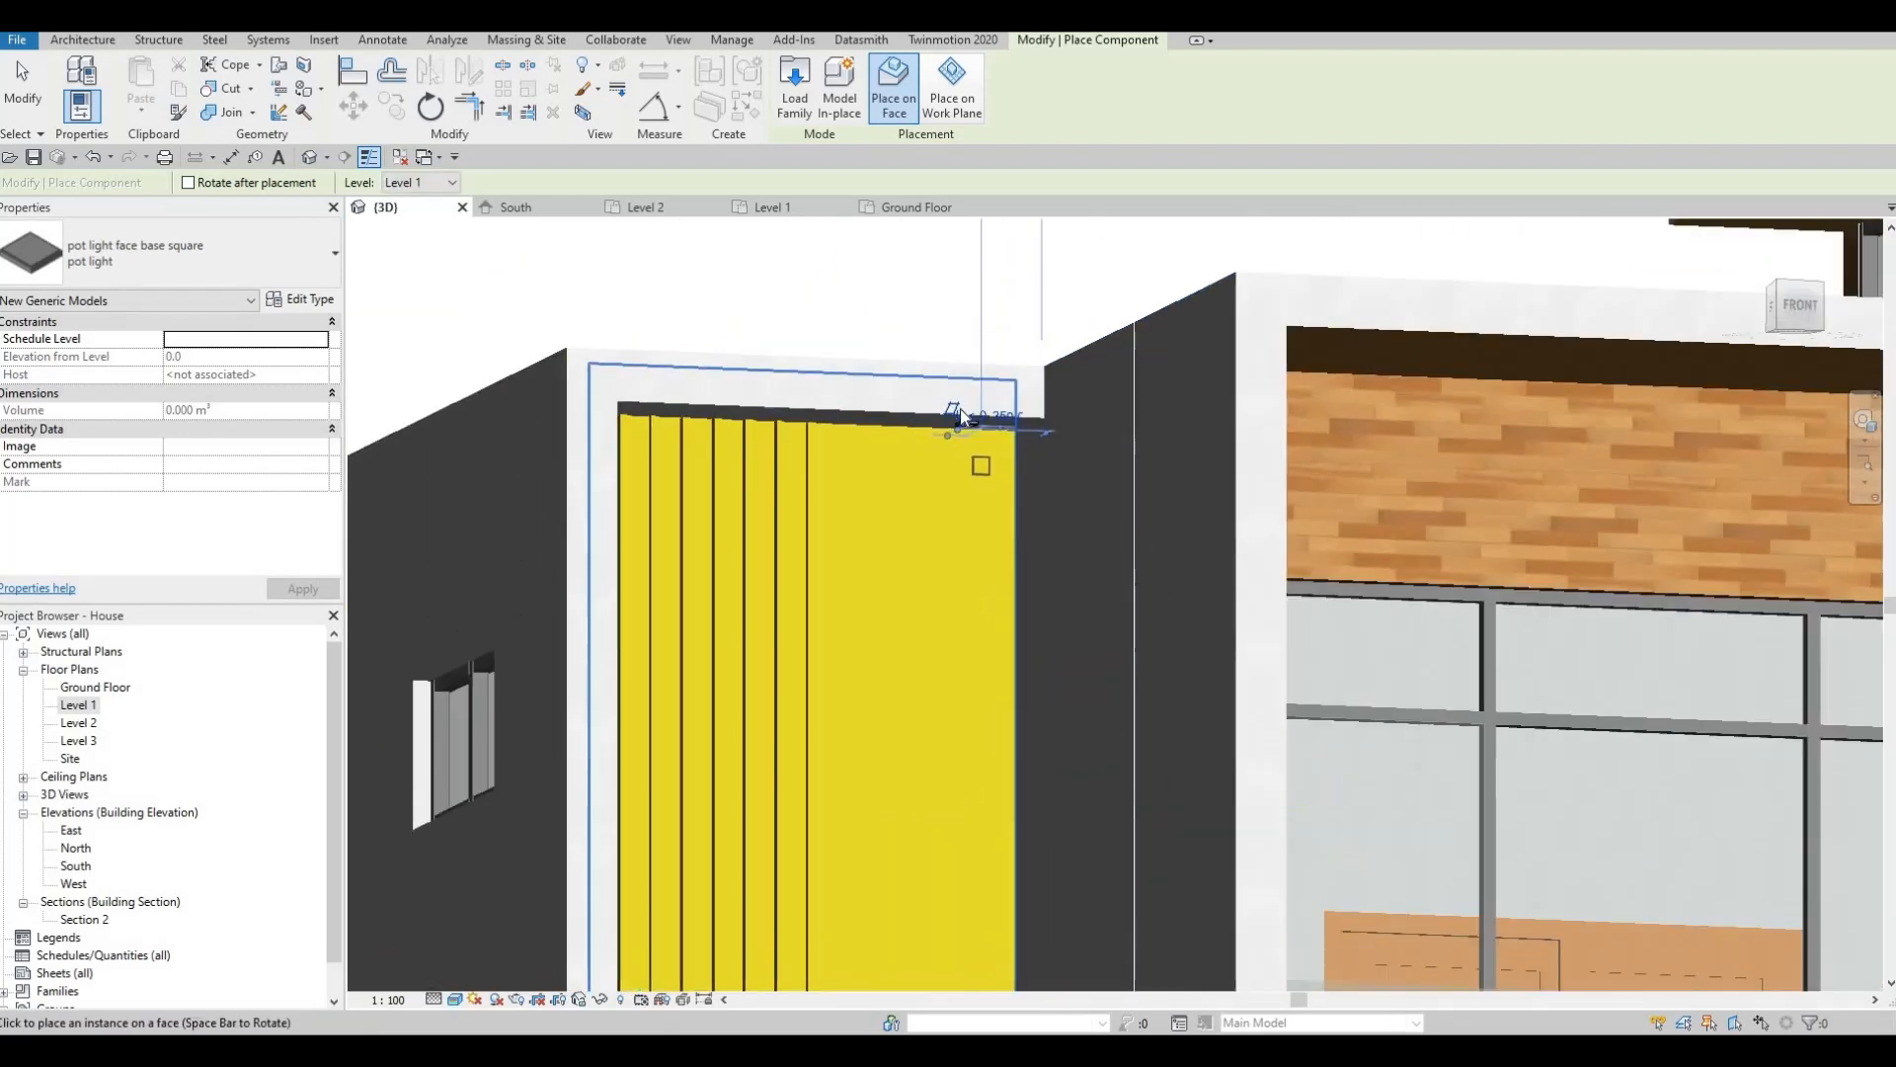
pyautogui.press('Escape')
pyautogui.press('Escape')
pyautogui.press('Escape')
# Open the white frame around the yellow wall and balcony for in-place editing.
pyautogui.scroll(-6, 1111, 468)
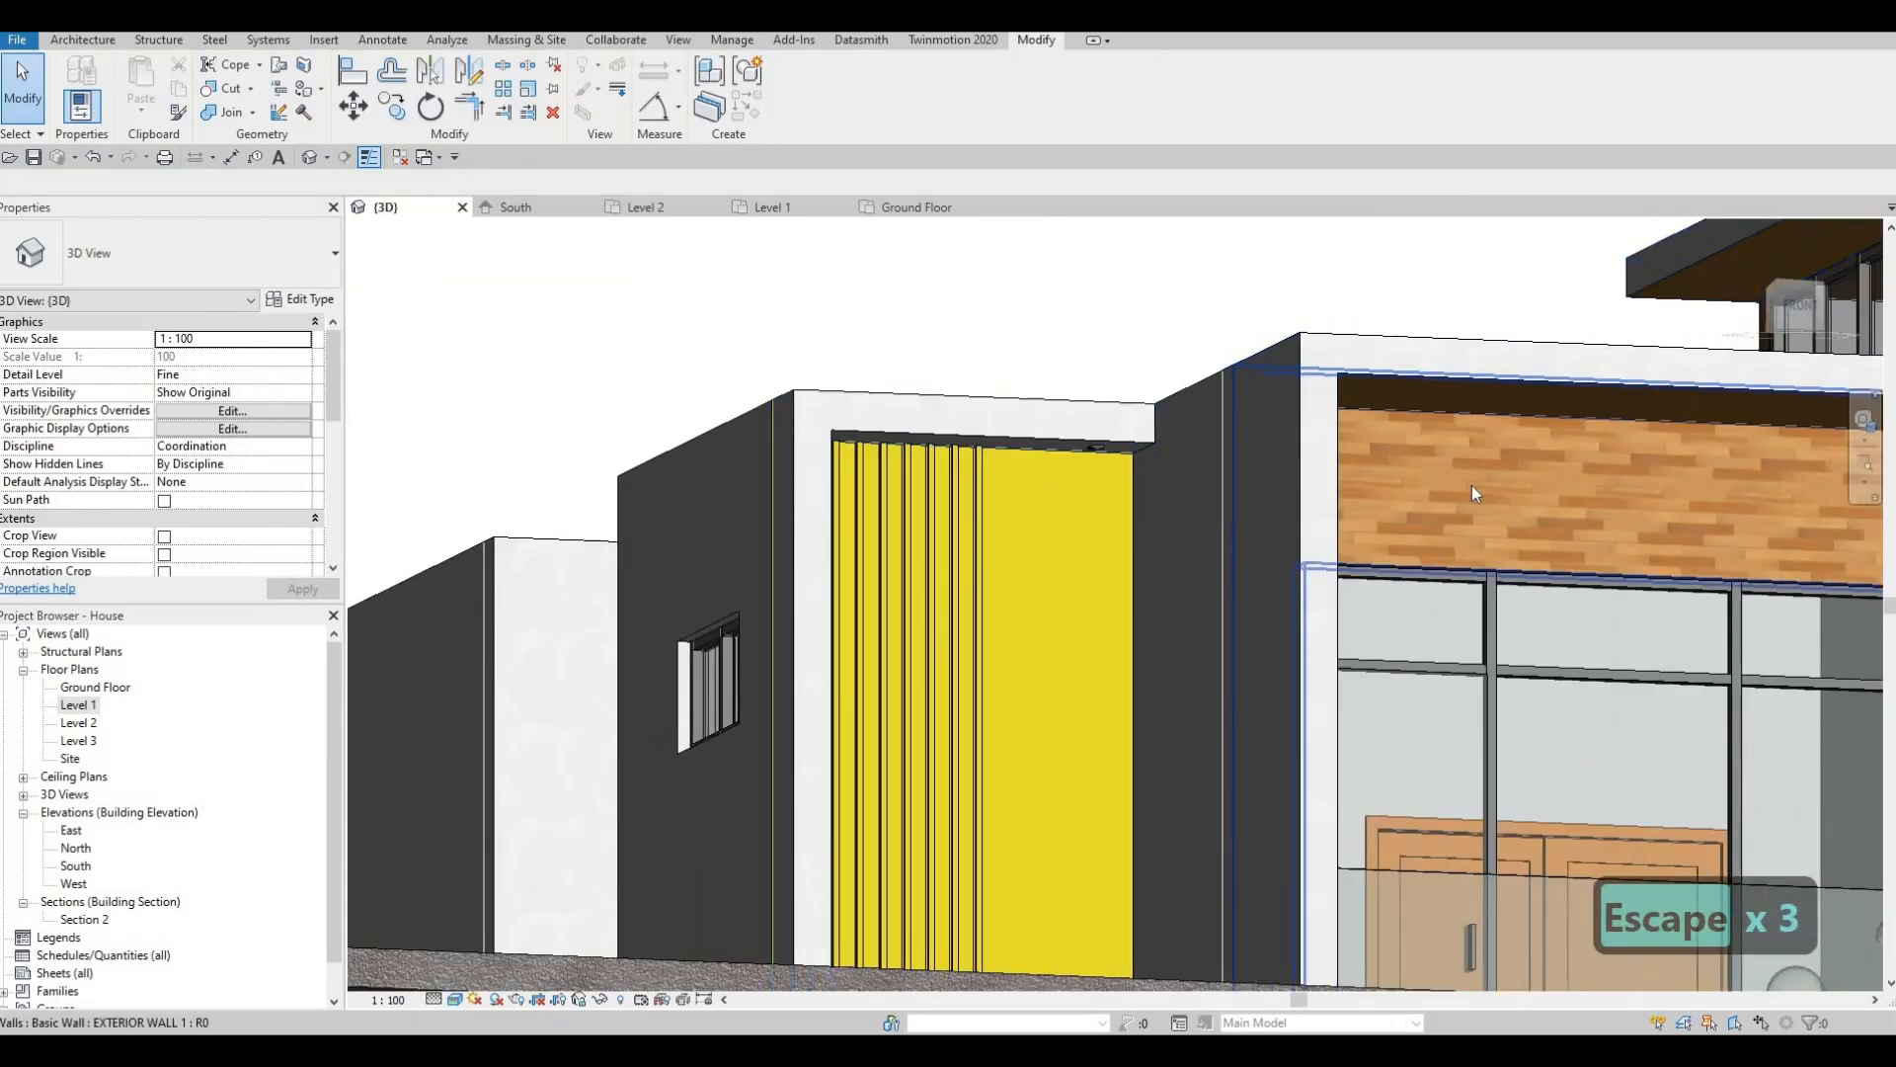
pyautogui.click(1472, 489)
pyautogui.press('Escape')
pyautogui.press('Escape')
pyautogui.click(1069, 422)
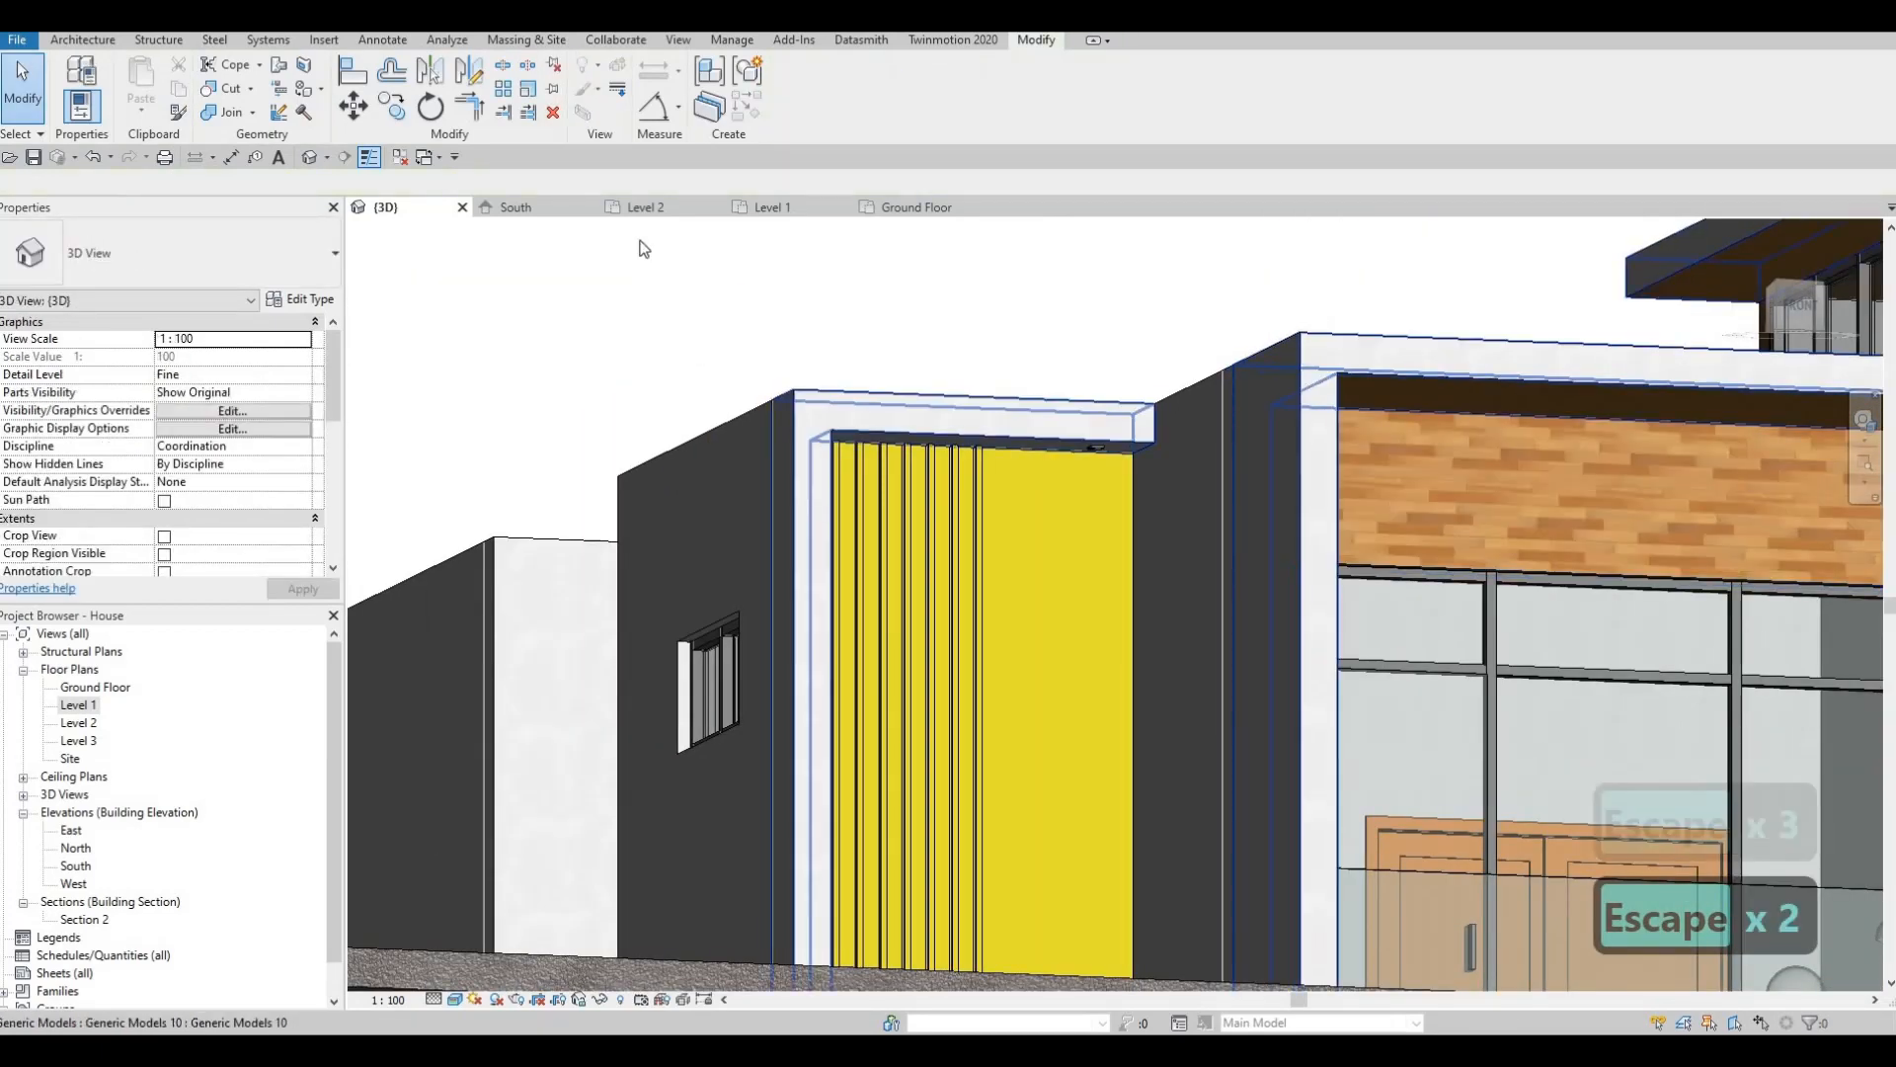
pyautogui.click(798, 91)
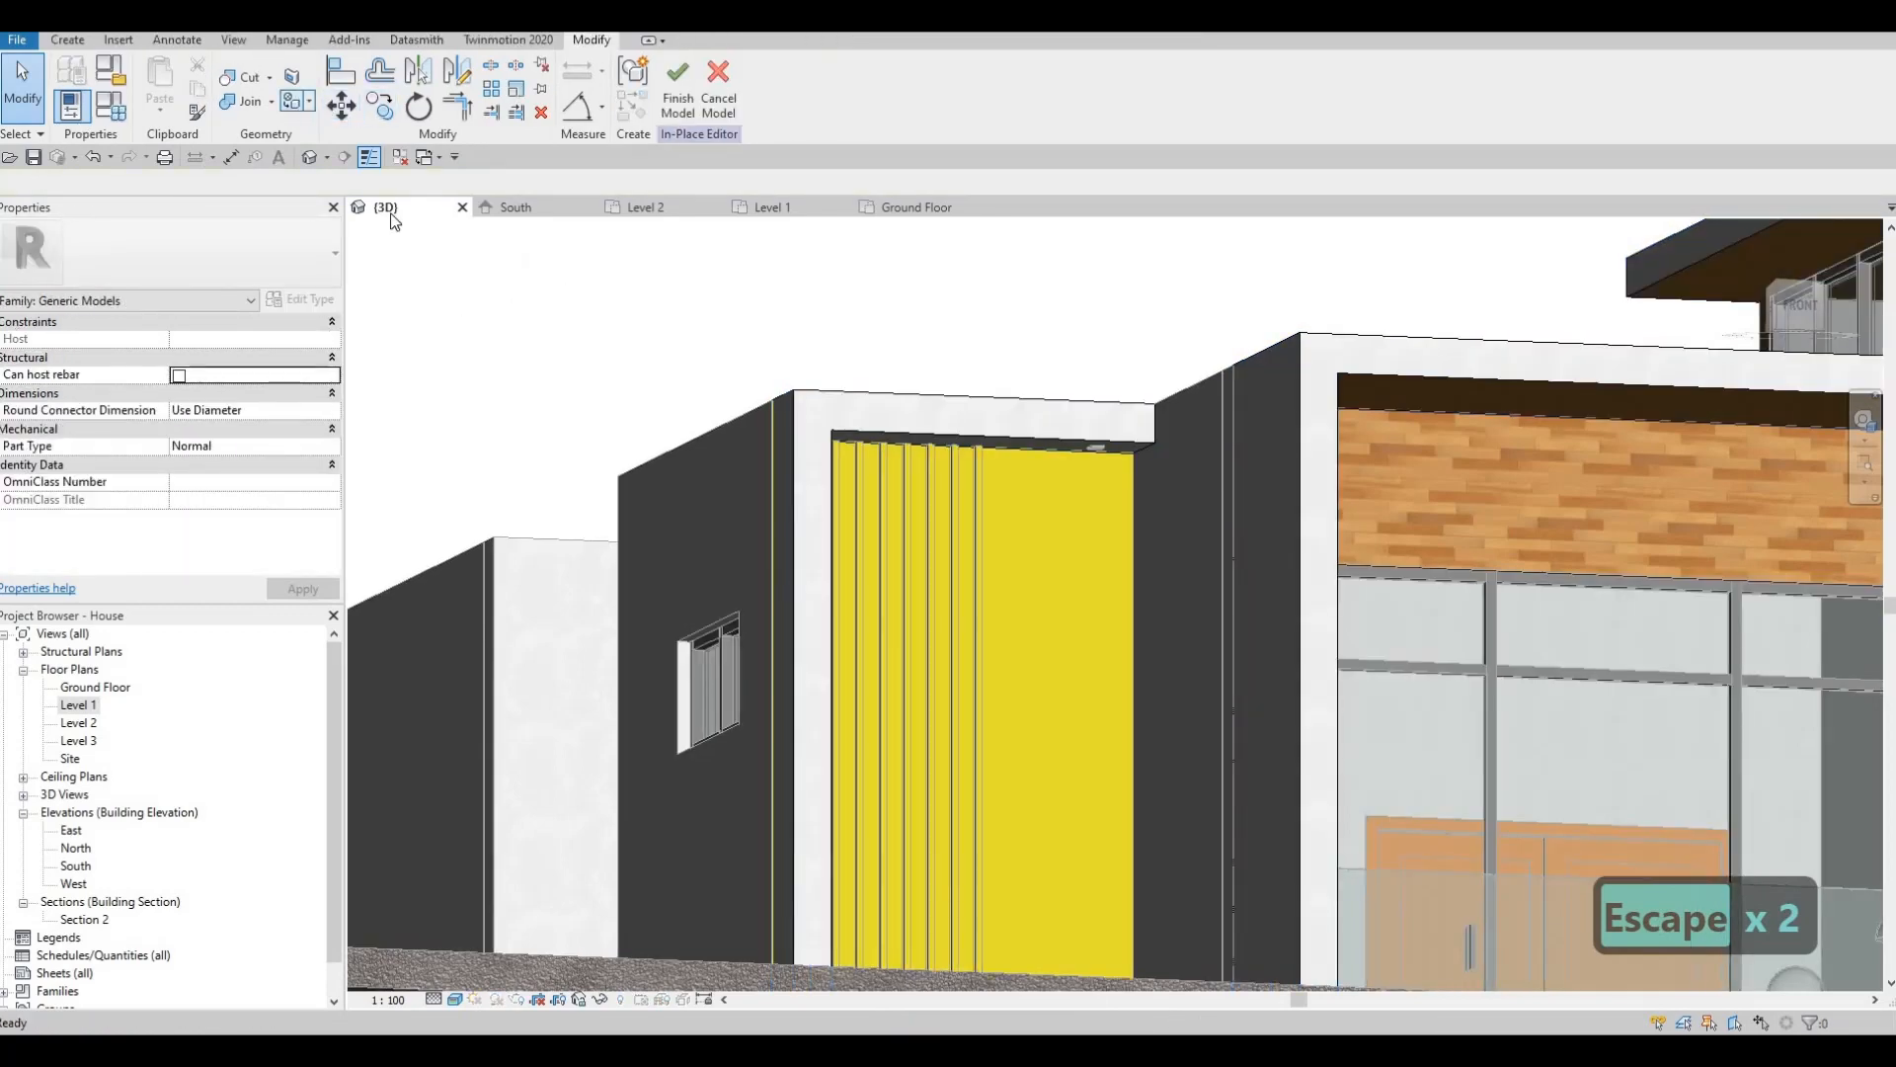
# Try to paint the inner faces of the white frame around the yellow wall with the Oak Flooring material.
pyautogui.click(291, 99)
pyautogui.scroll(-5, 452, 643)
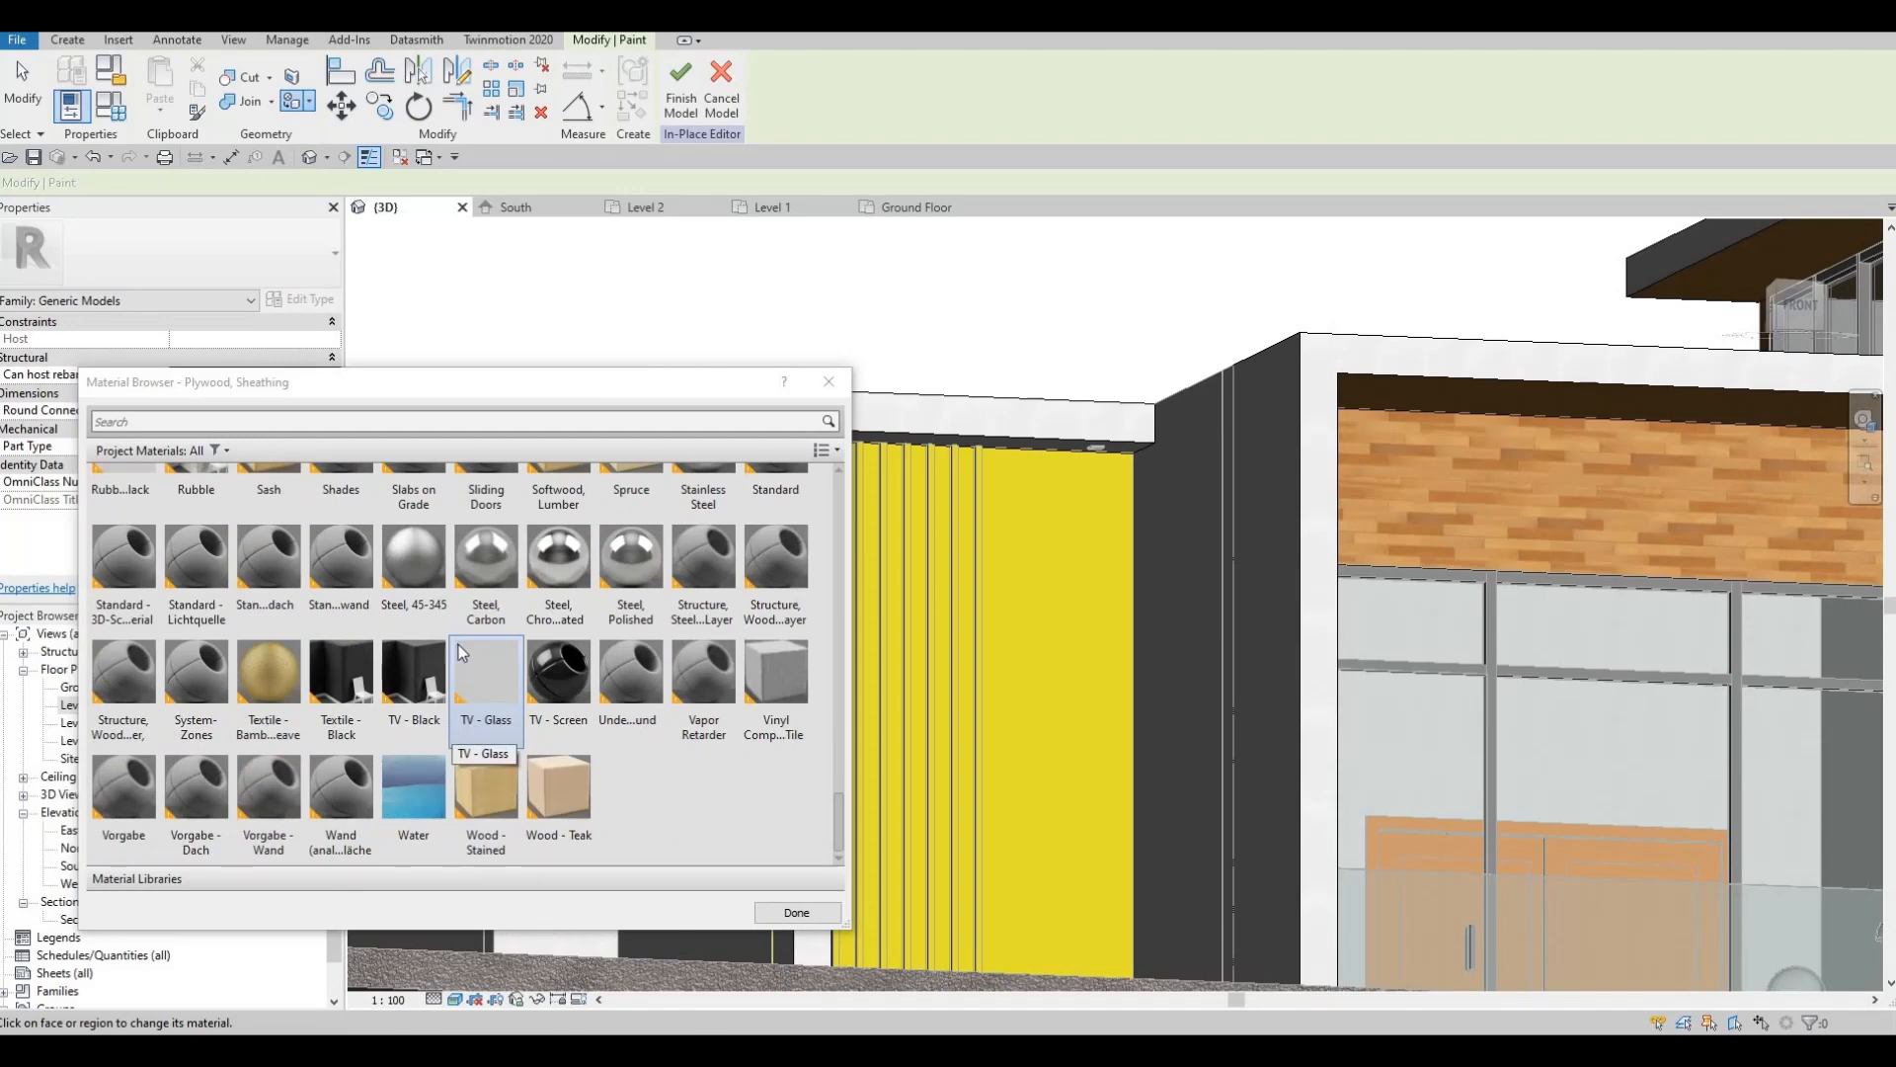
pyautogui.scroll(5, 458, 644)
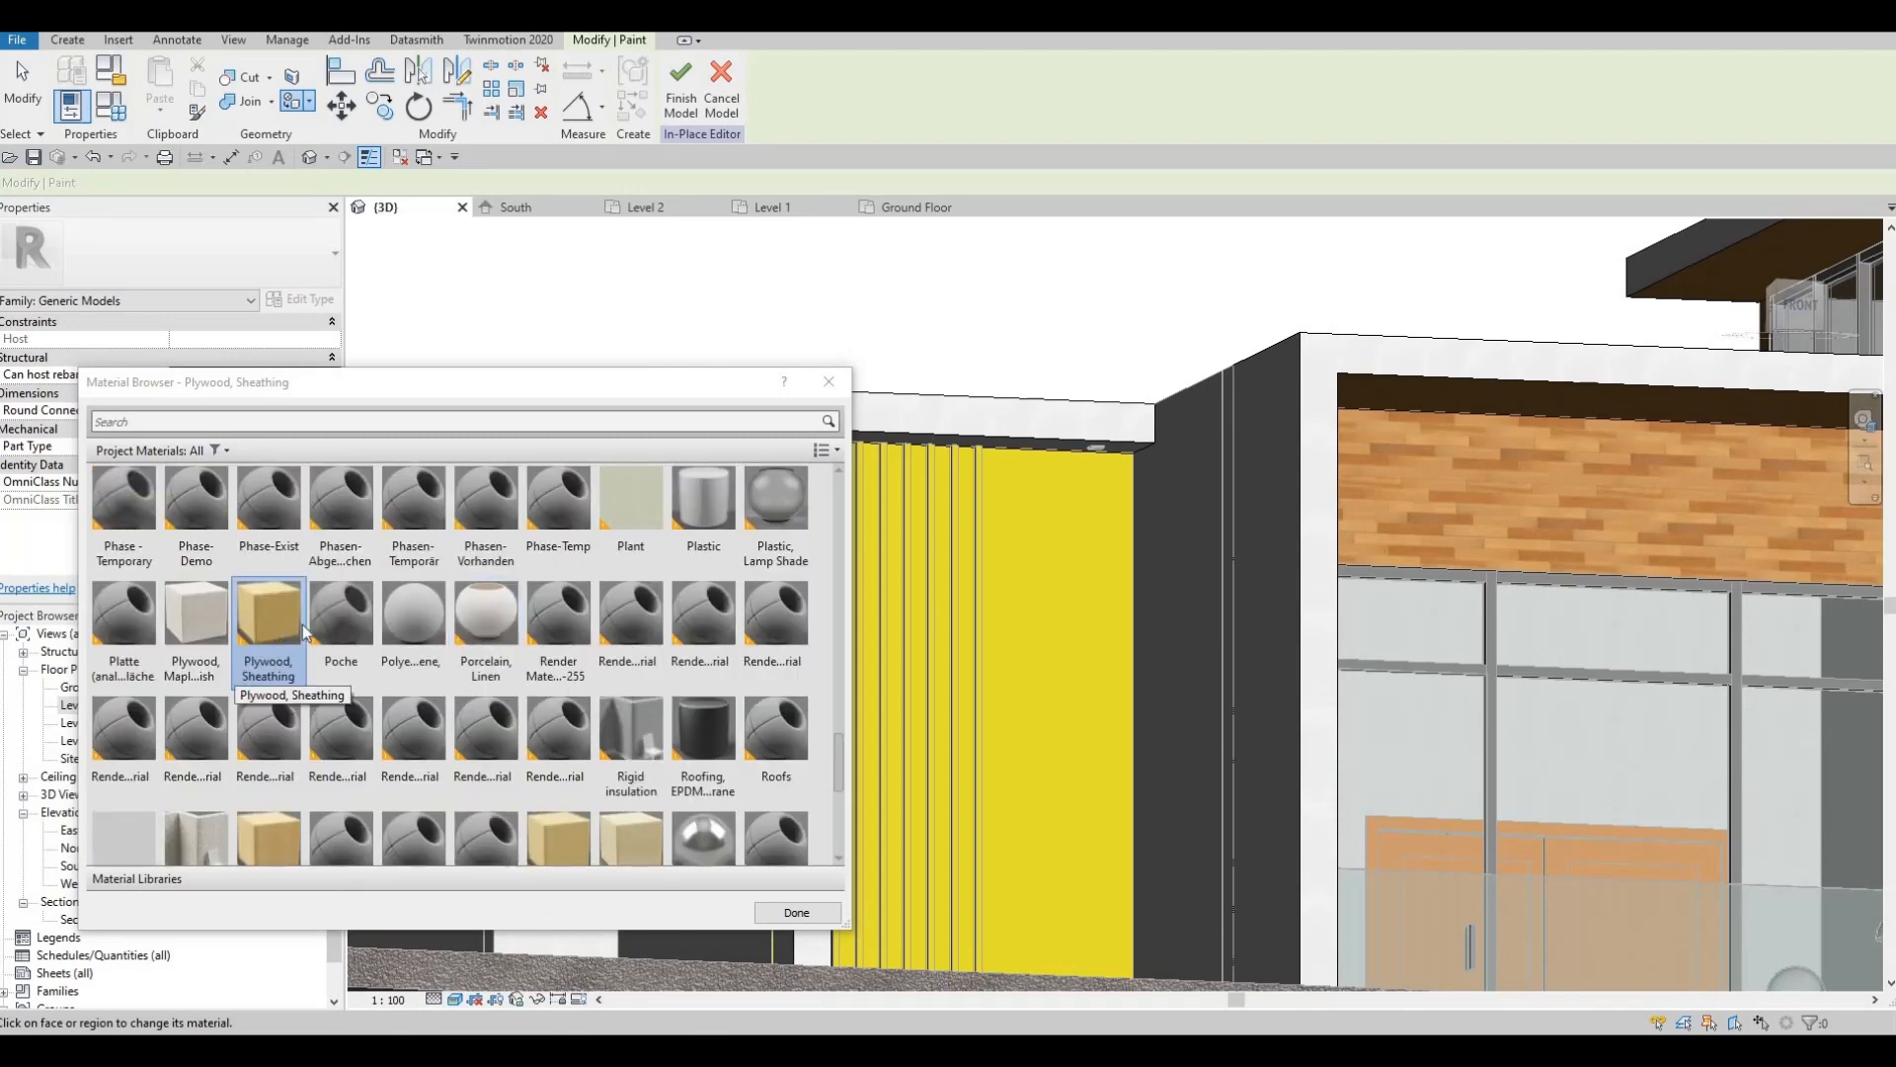
pyautogui.scroll(-5, 425, 741)
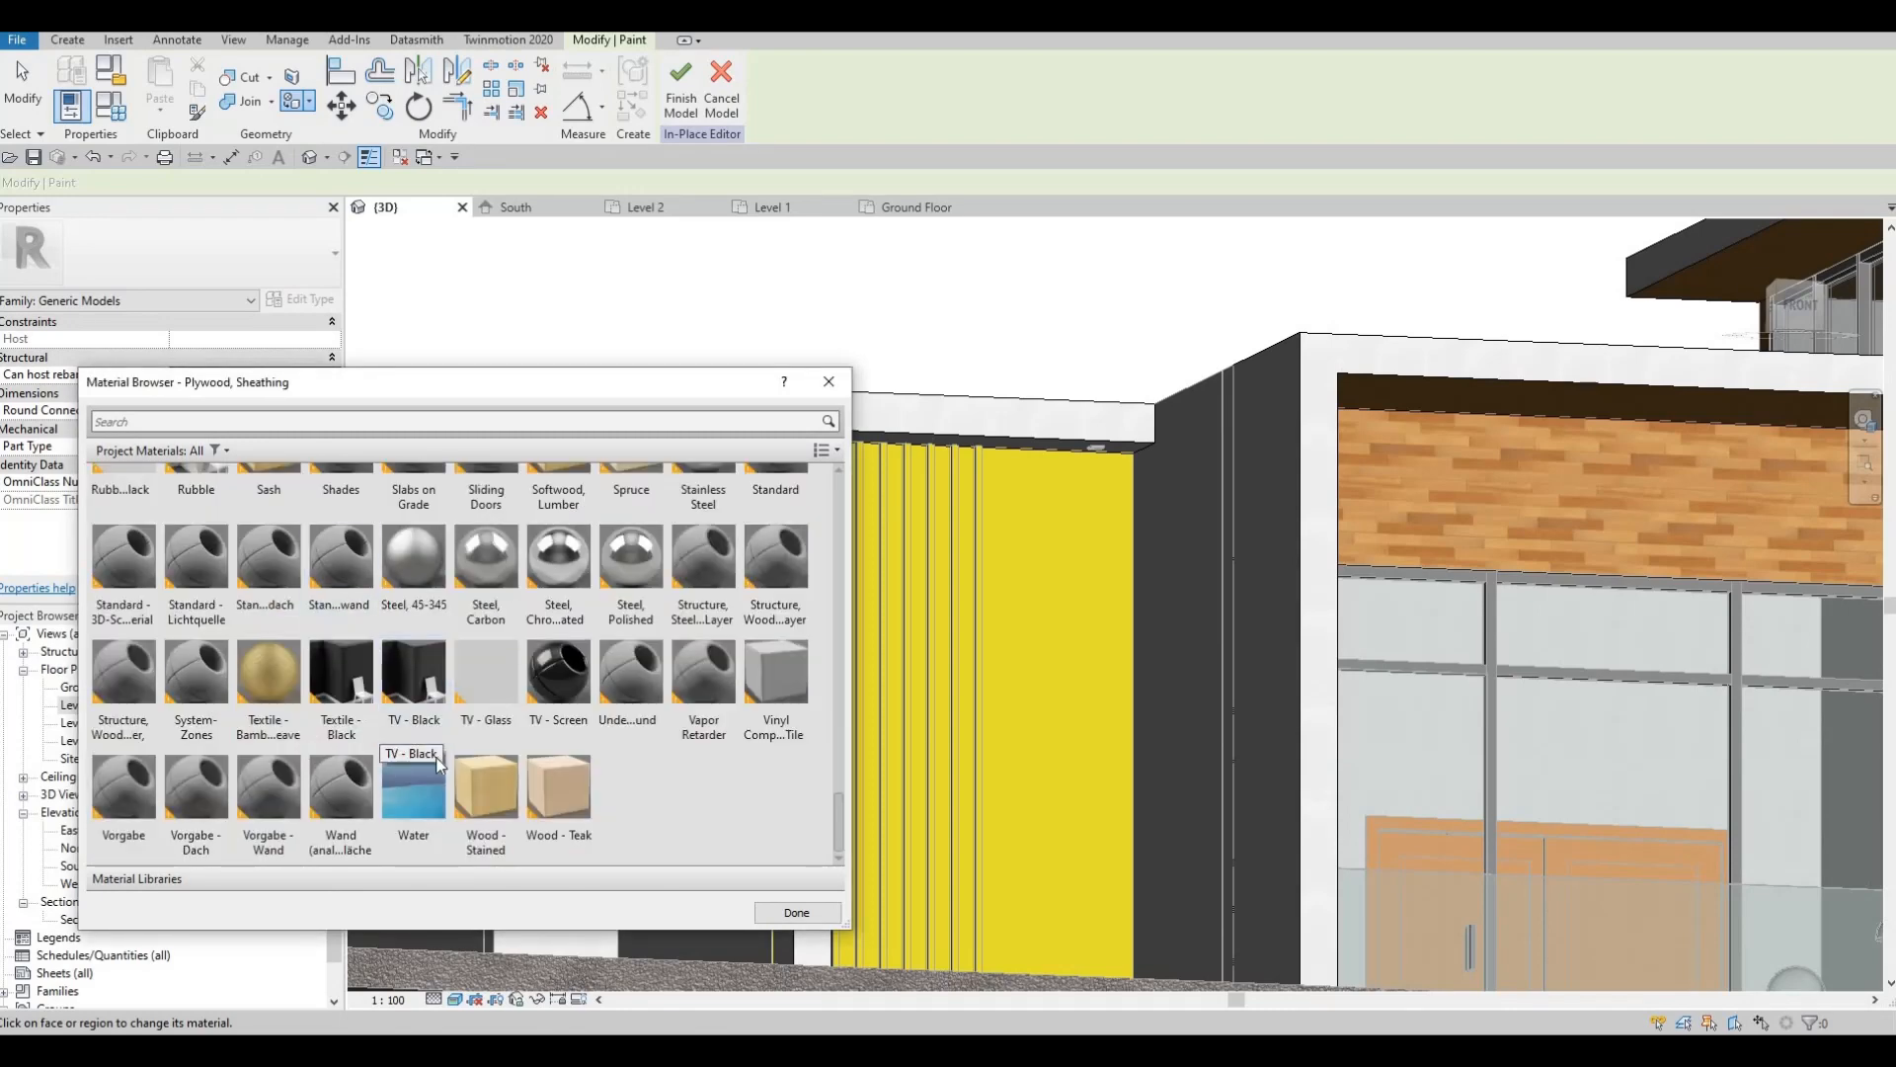
pyautogui.scroll(8, 437, 764)
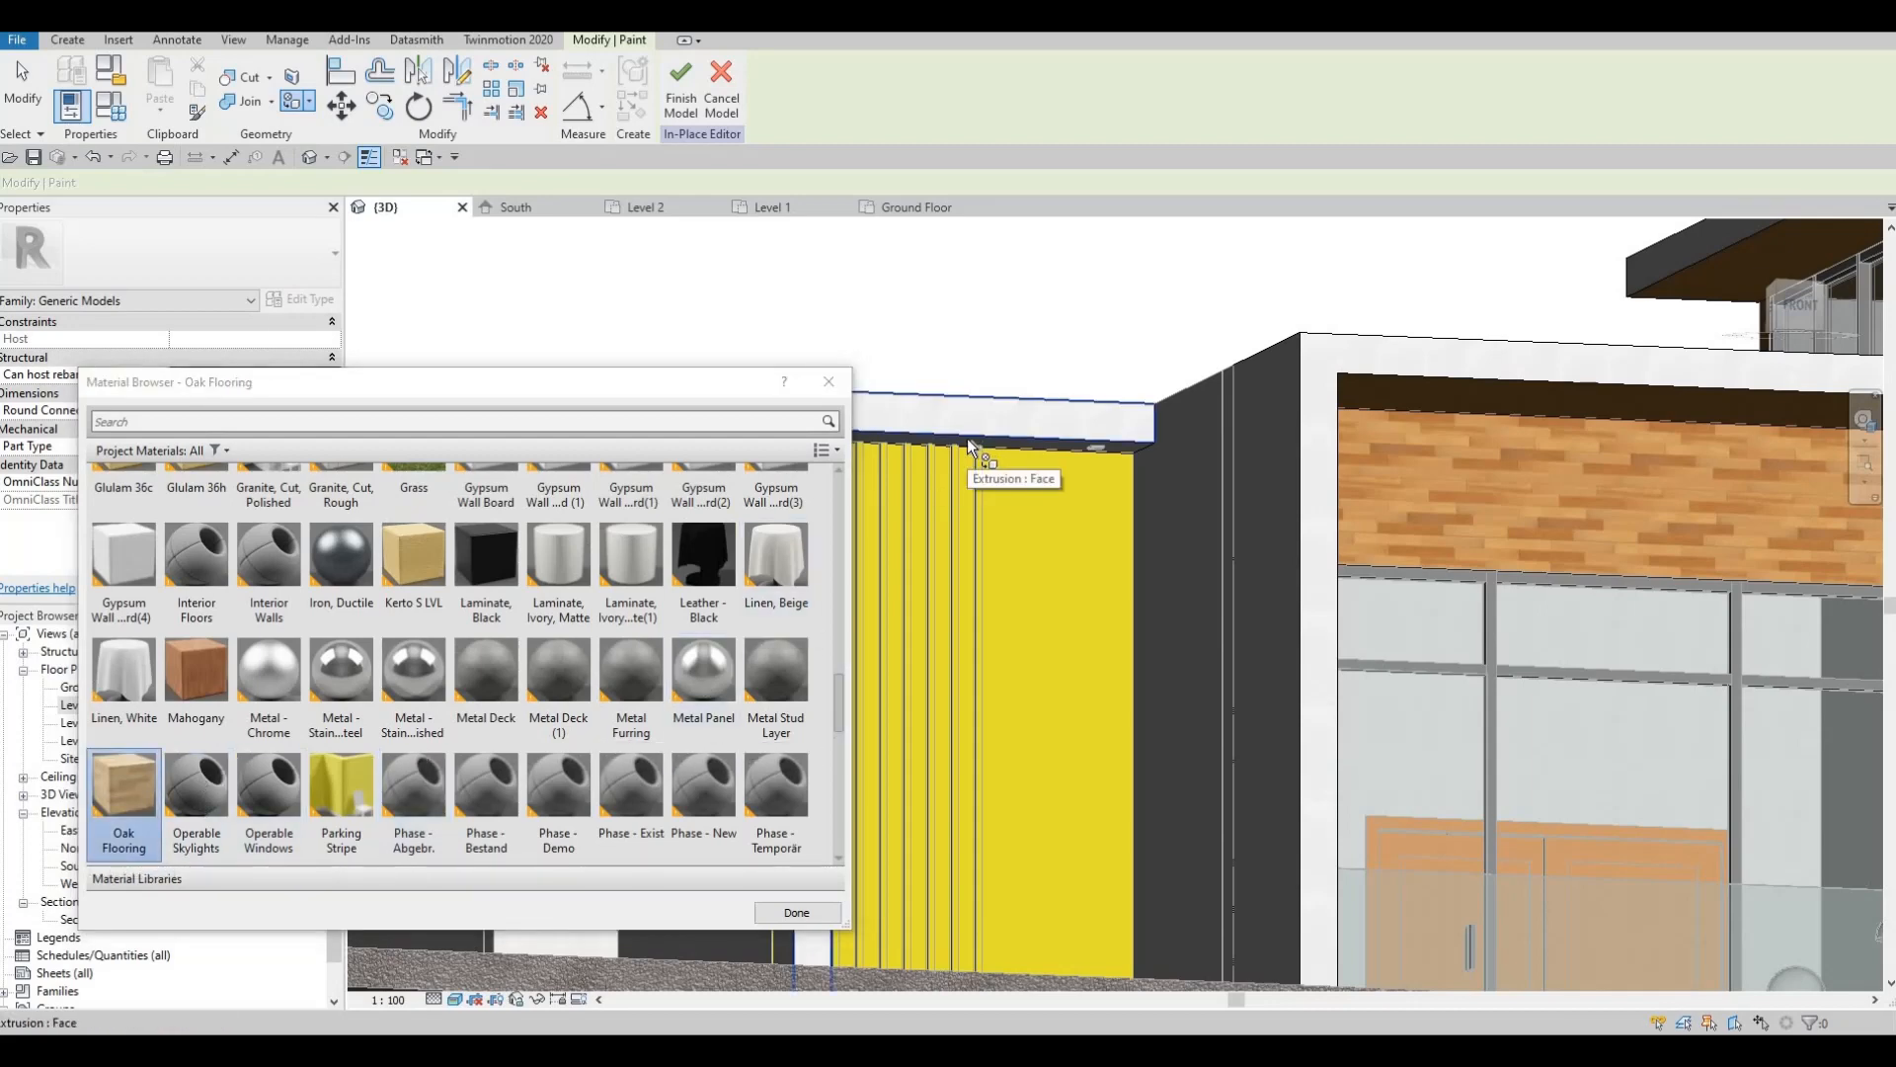
pyautogui.press('Tab')
pyautogui.keyDown('shift'); pyautogui.moveTo(819, 500); pyautogui.dragTo(1189, 484, button='middle'); pyautogui.keyUp('shift')
pyautogui.scroll(1, 1176, 489)
pyautogui.press('Tab')
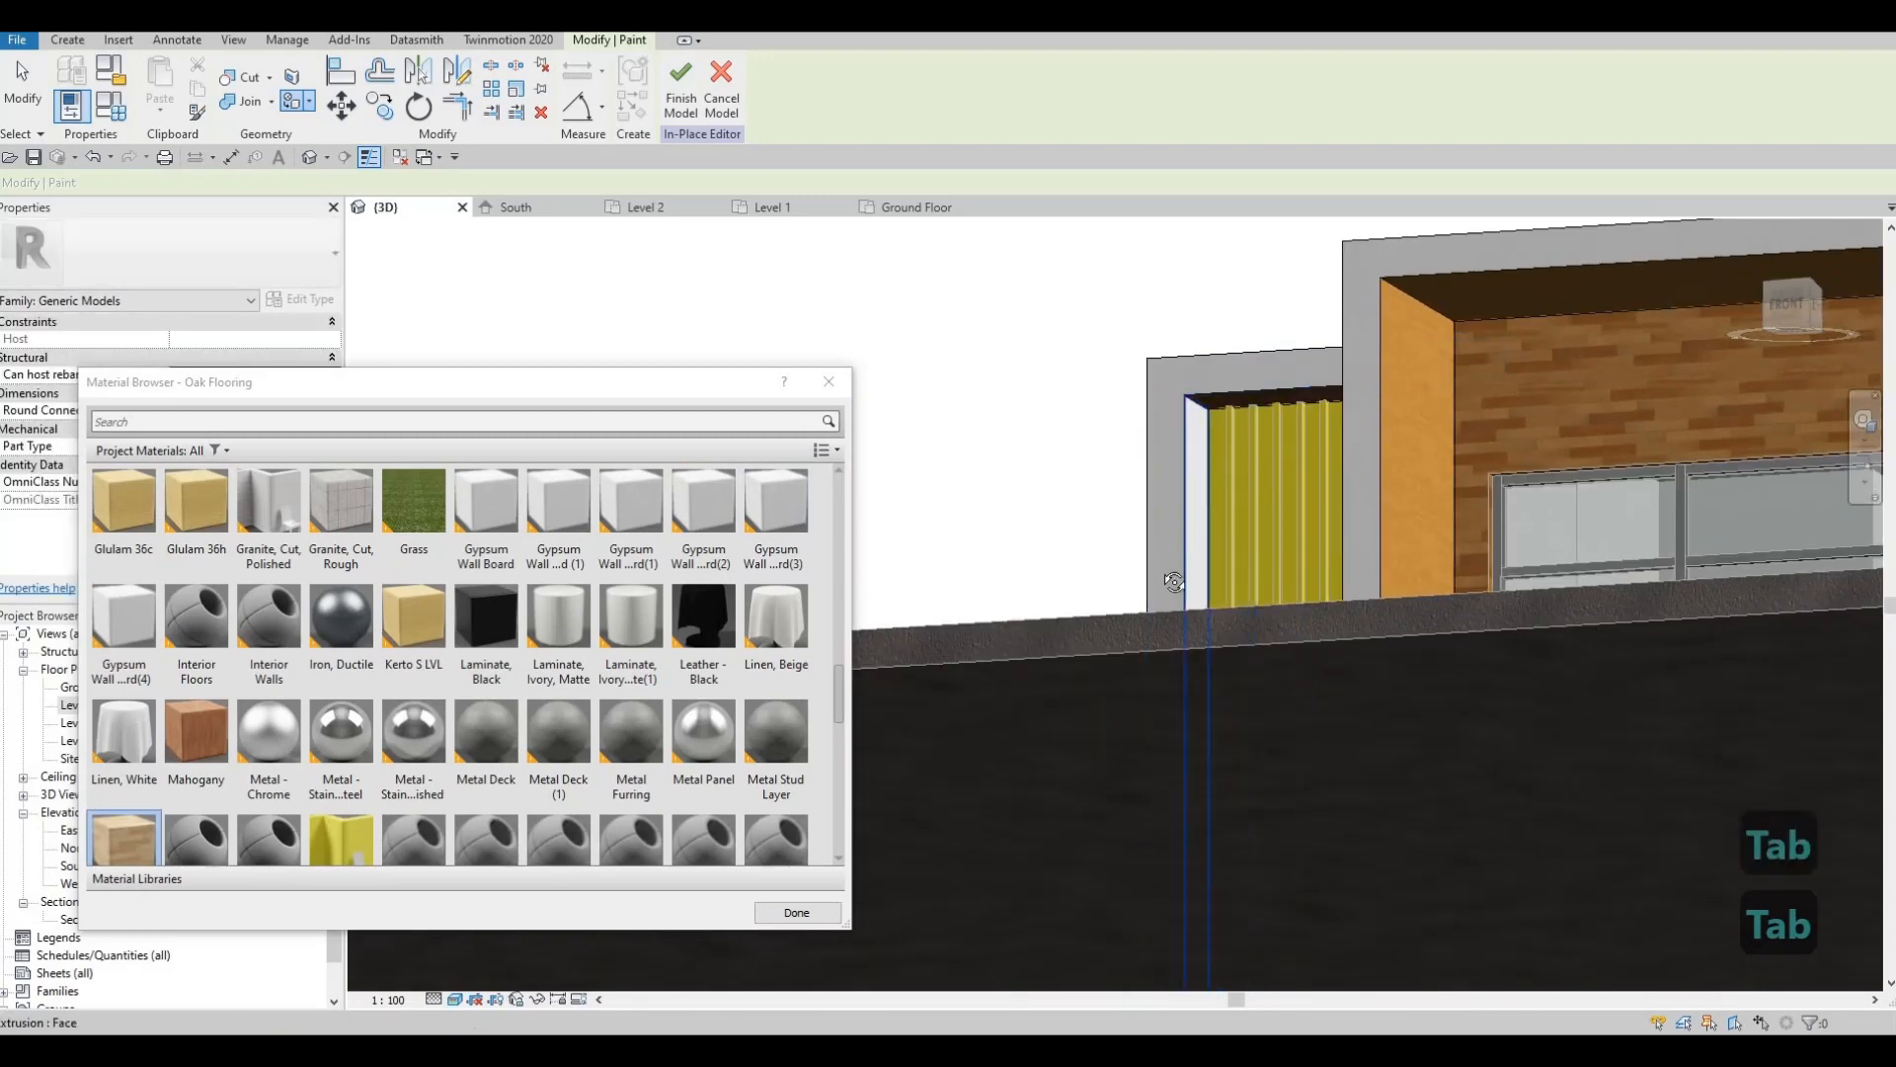
pyautogui.keyDown('shift'); pyautogui.moveTo(1146, 656); pyautogui.dragTo(1028, 464, button='middle'); pyautogui.keyUp('shift')
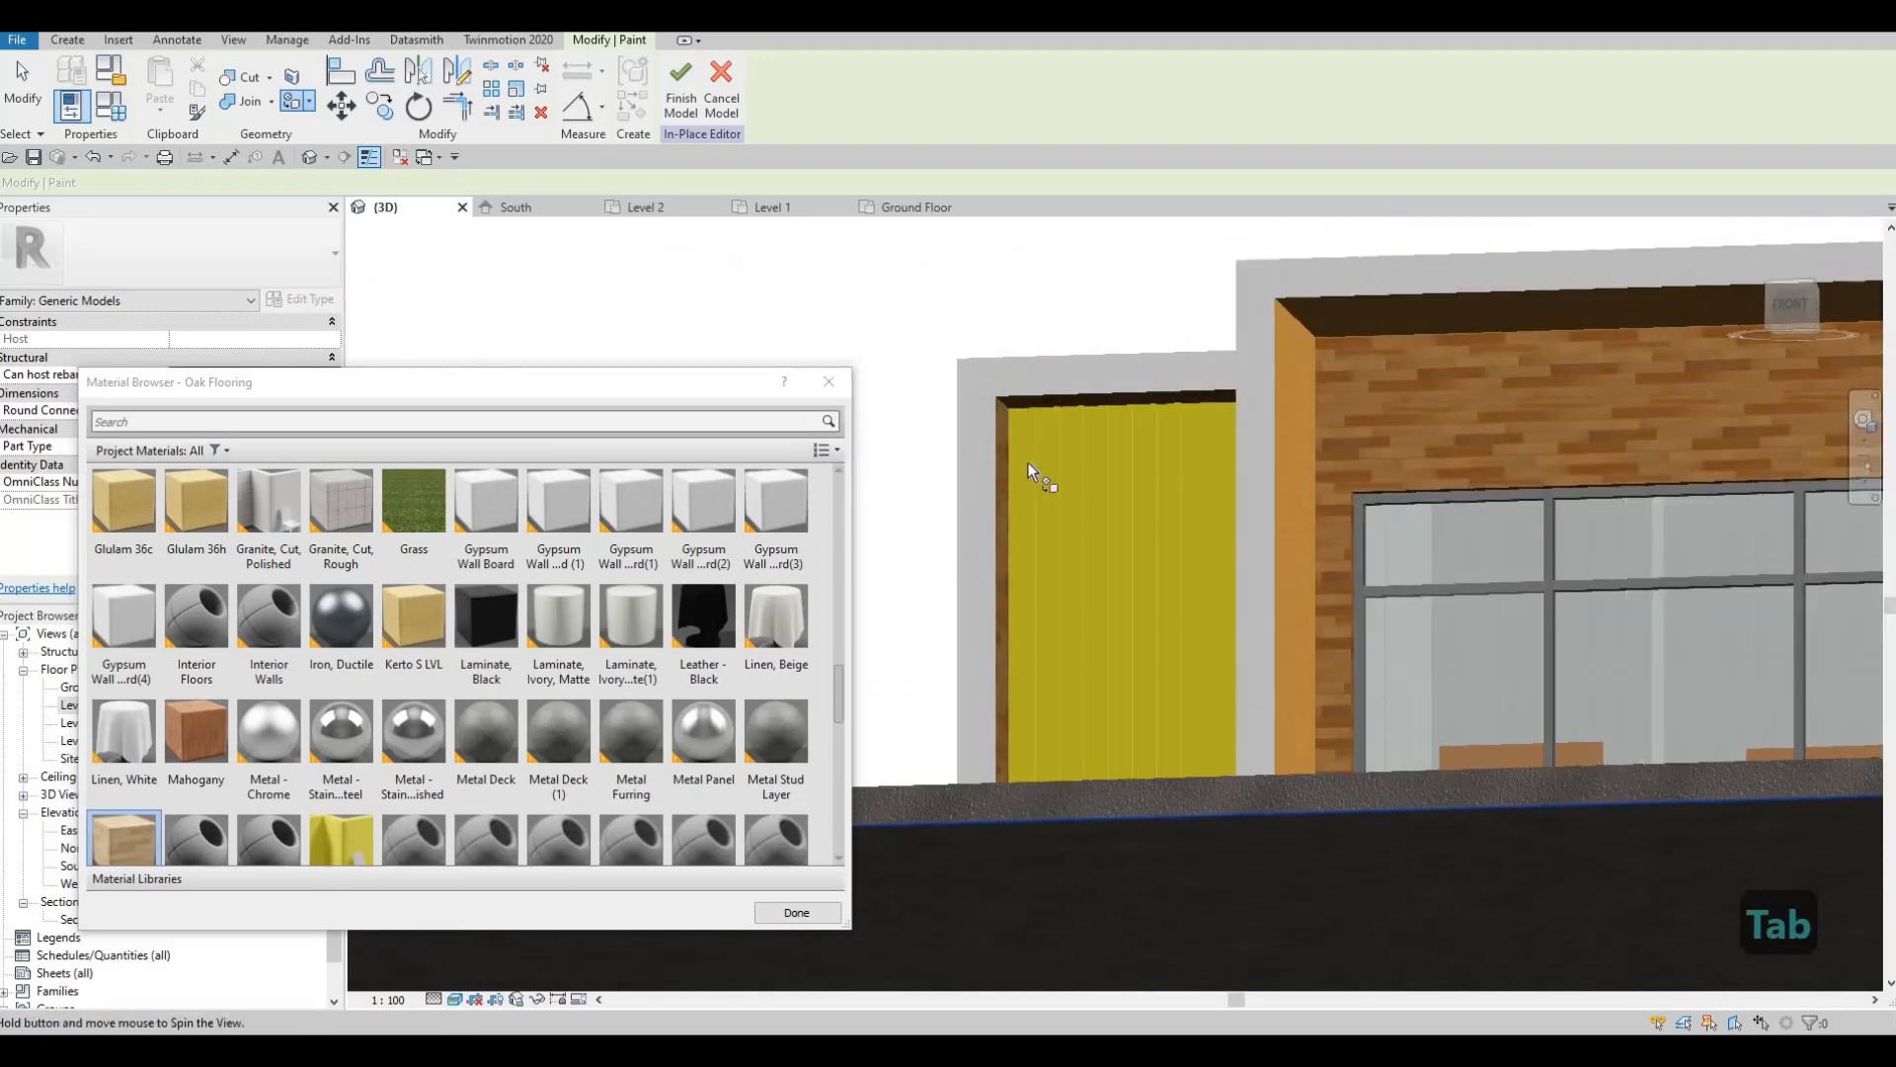
pyautogui.scroll(2, 1025, 465)
# Undo the Oak Flooring paint on the frame's inner faces.
pyautogui.hotkey('ctrl', 'z')
pyautogui.scroll(-2, 1083, 484)
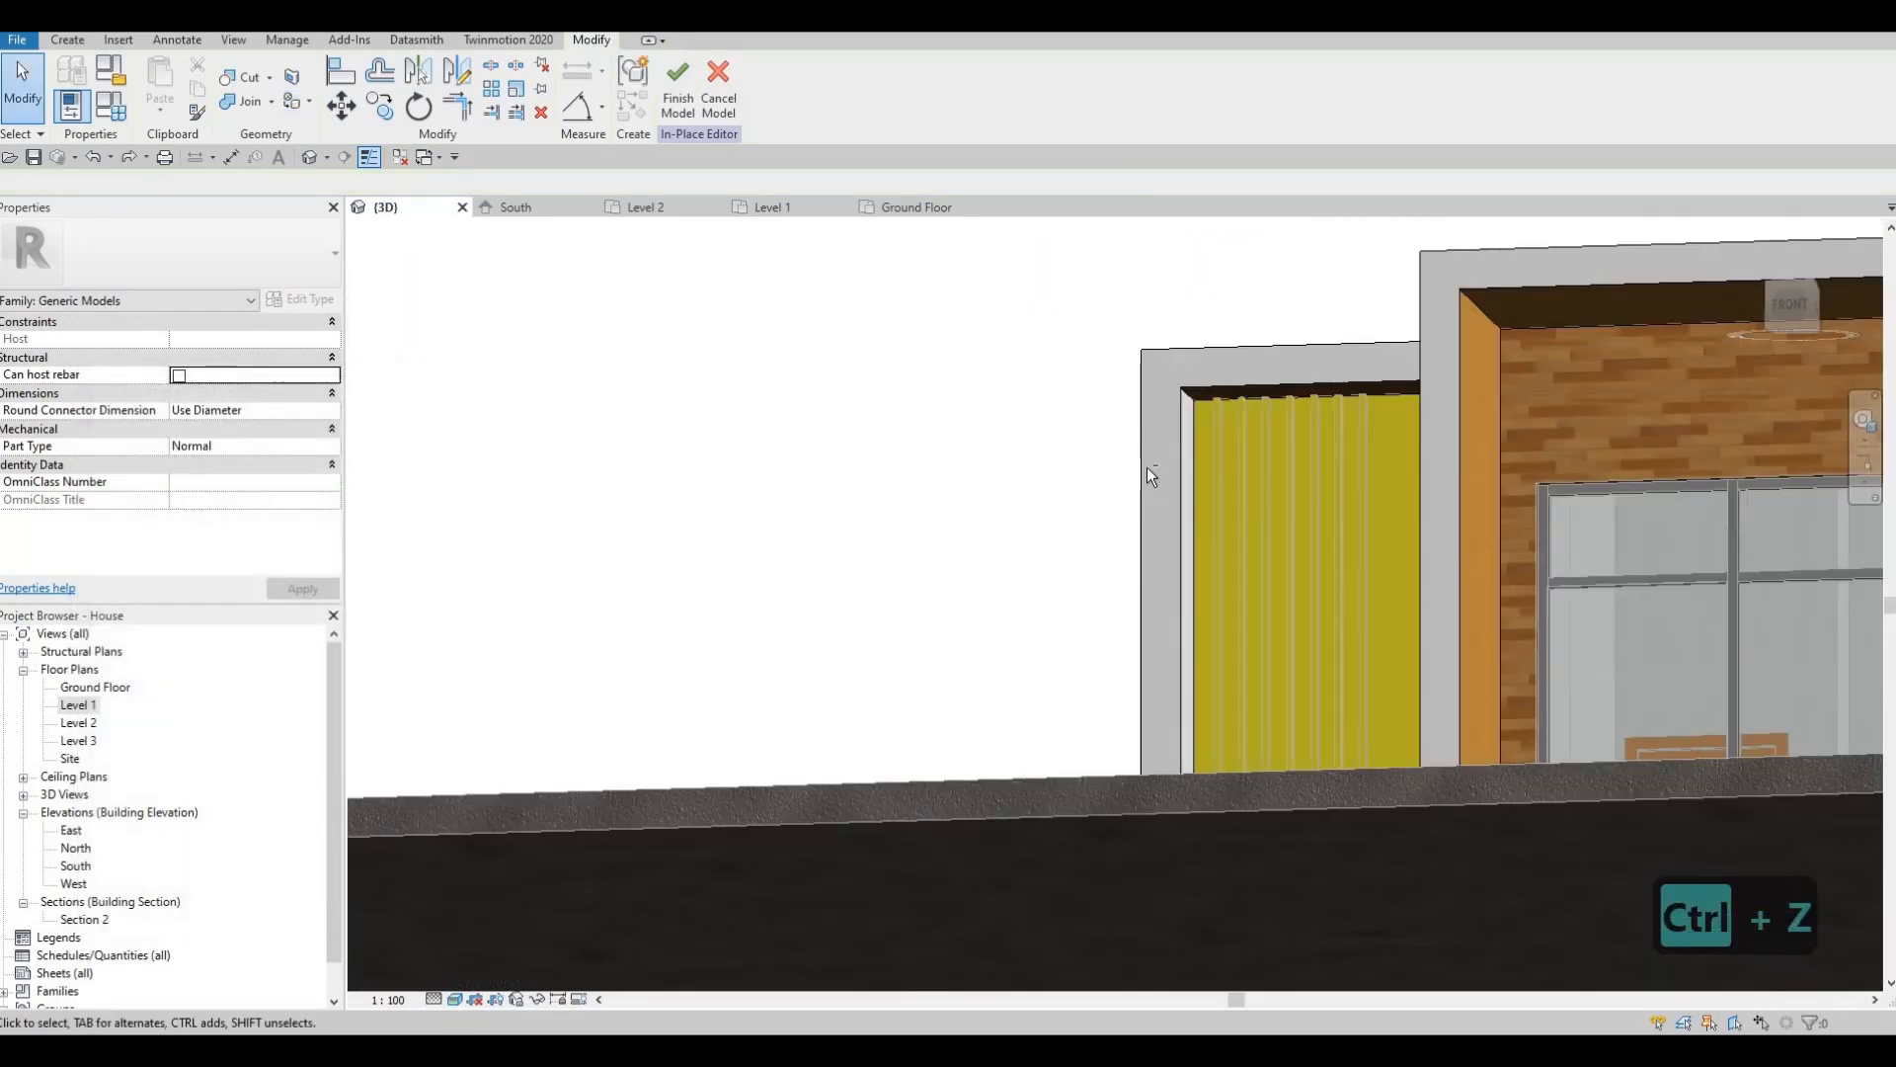
pyautogui.keyDown('shift'); pyautogui.moveTo(1203, 428); pyautogui.dragTo(1299, 434, button='middle'); pyautogui.keyUp('shift')
pyautogui.hotkey('ctrl', 'z')
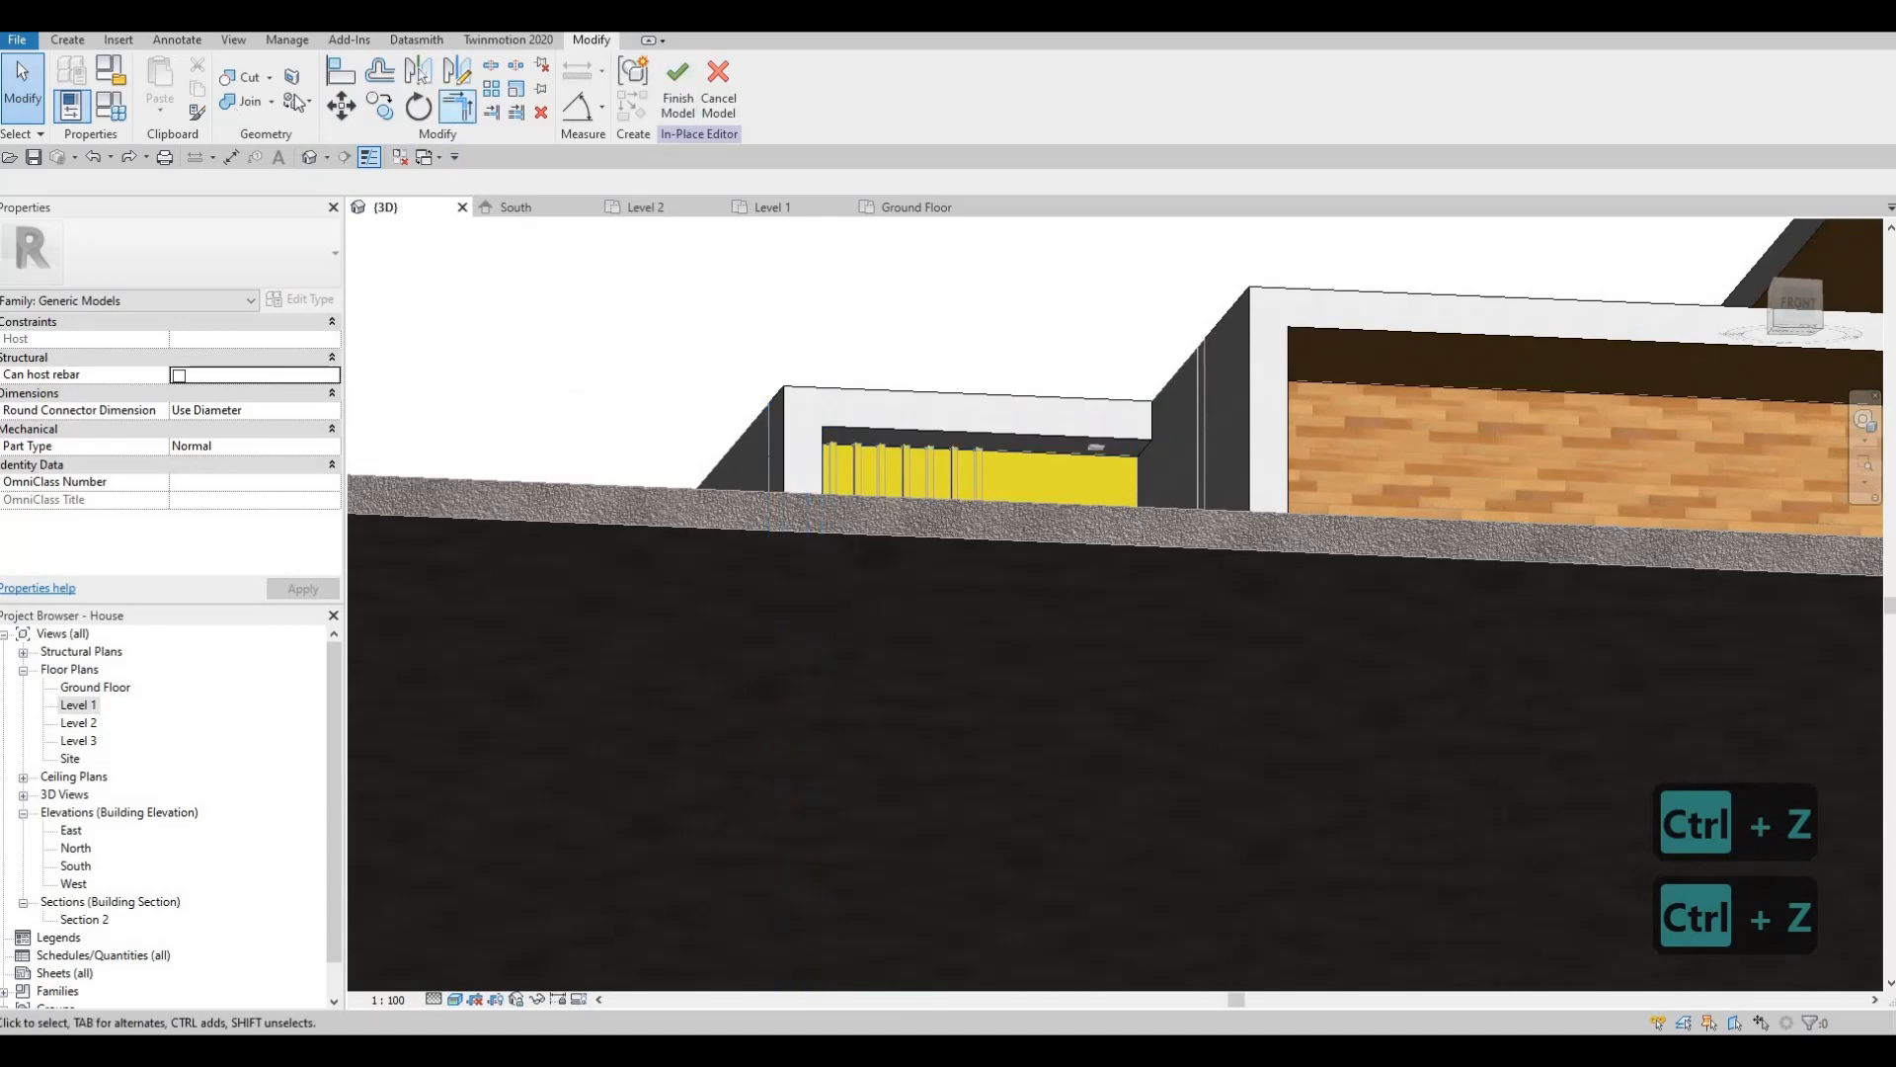
# Paint the underside and inner side face of the frame around the yellow wall with the Plywood, Sheathing material.
pyautogui.press('p')
pyautogui.press('t')
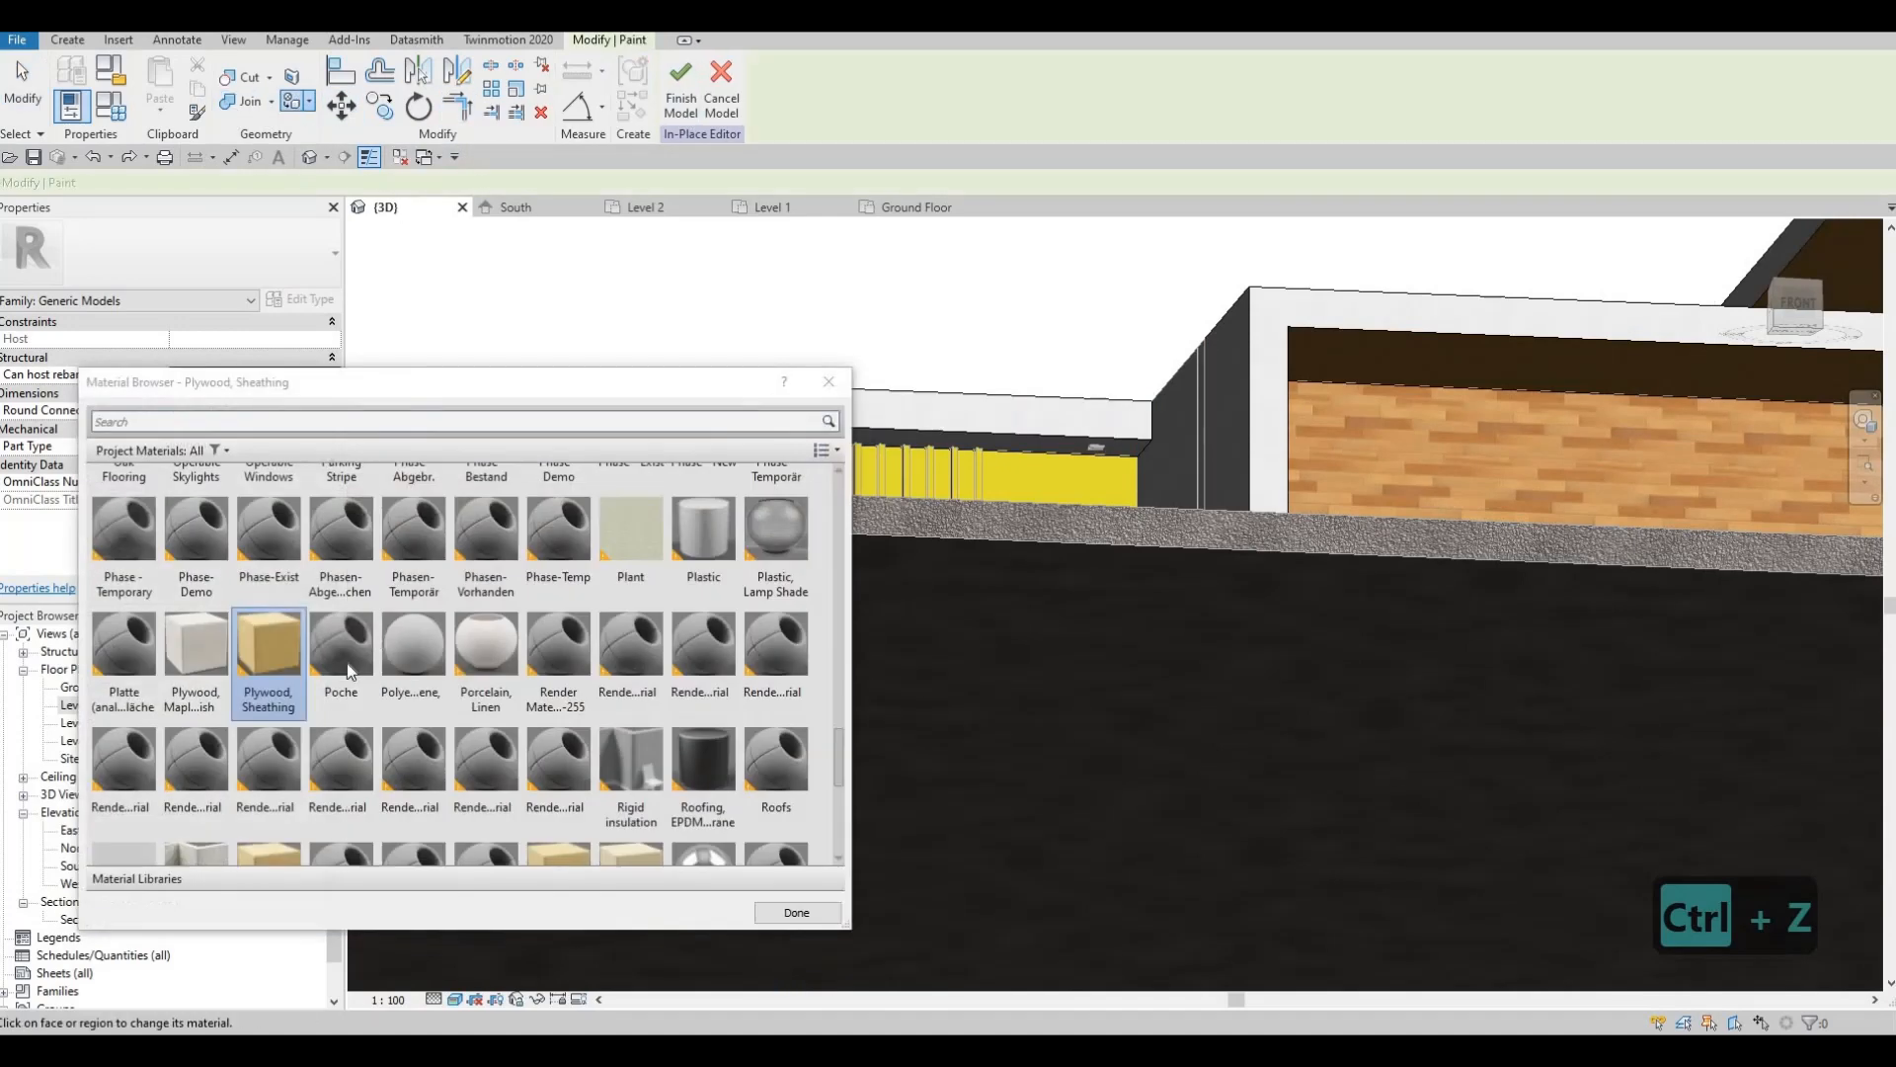
pyautogui.scroll(-5, 347, 662)
pyautogui.scroll(3, 271, 682)
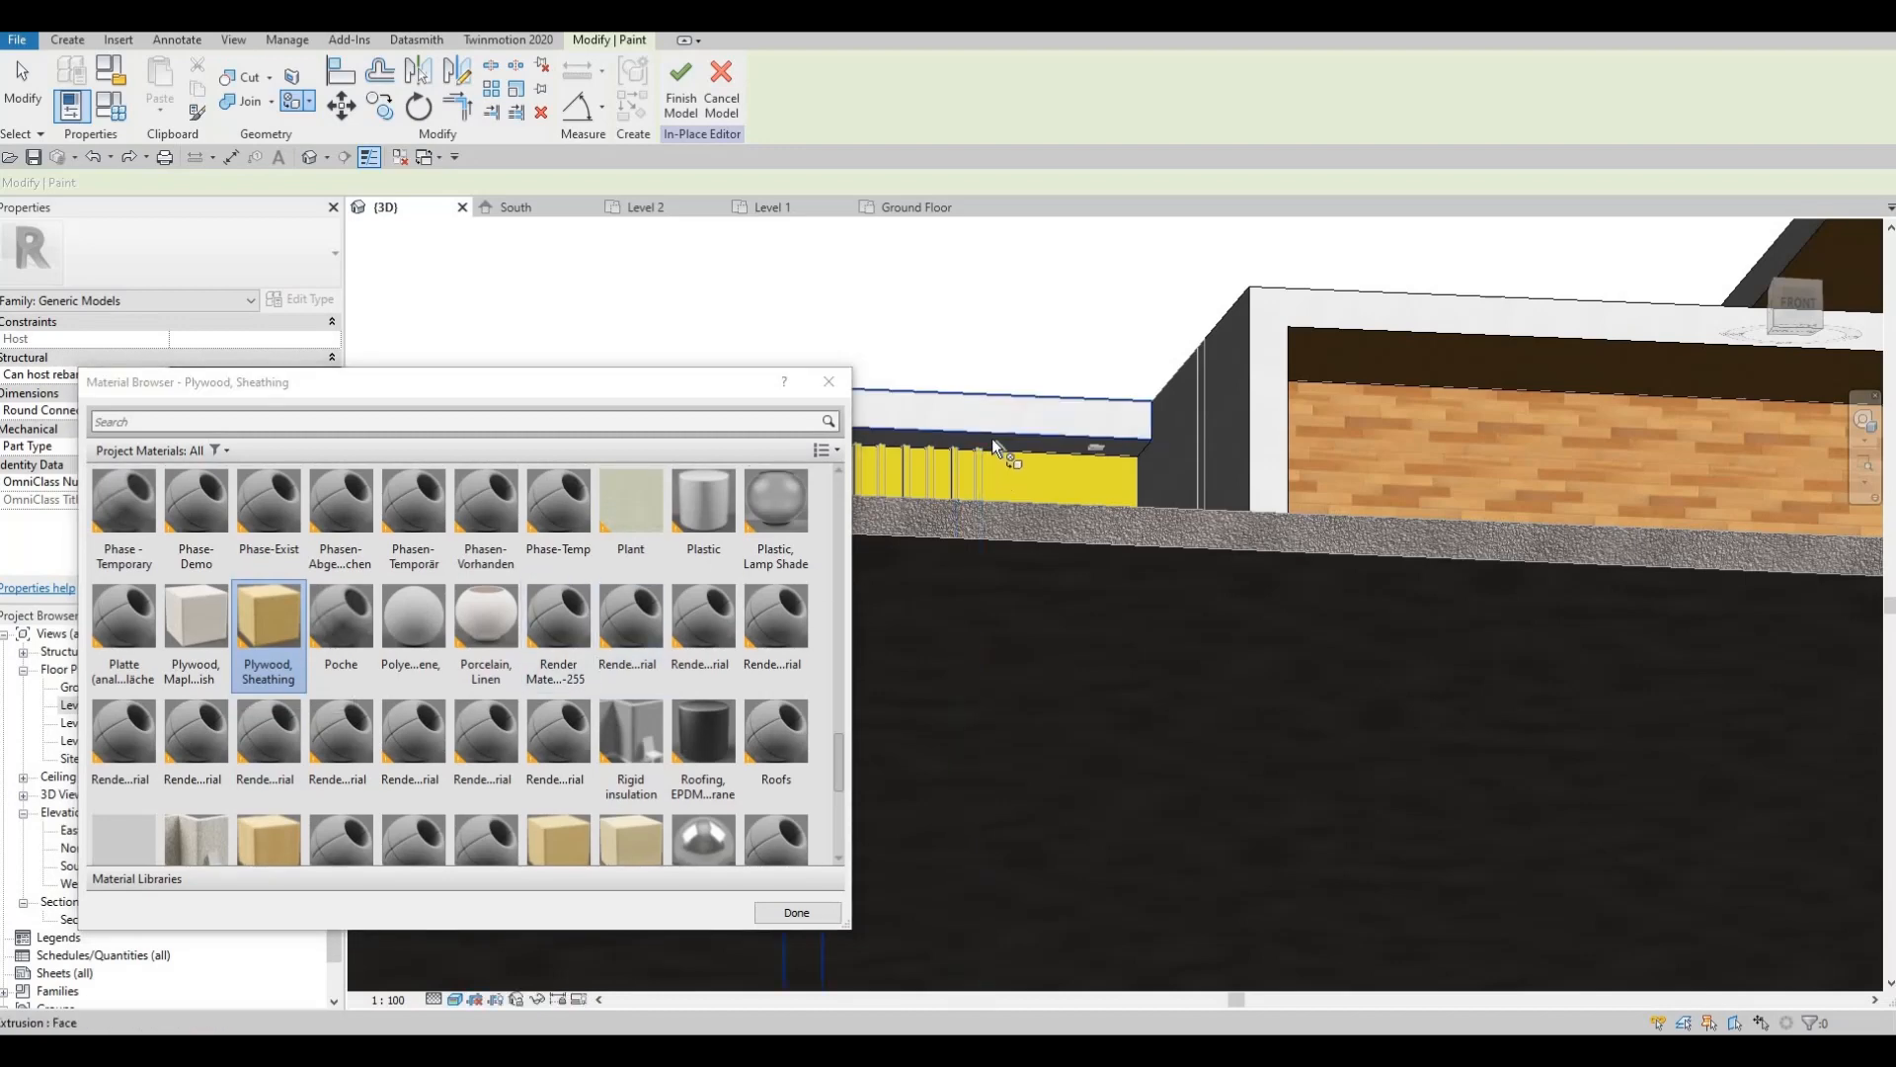
pyautogui.press('Tab')
pyautogui.click(1053, 448)
pyautogui.keyDown('shift'); pyautogui.moveTo(1053, 447); pyautogui.dragTo(1181, 507, button='middle'); pyautogui.keyUp('shift')
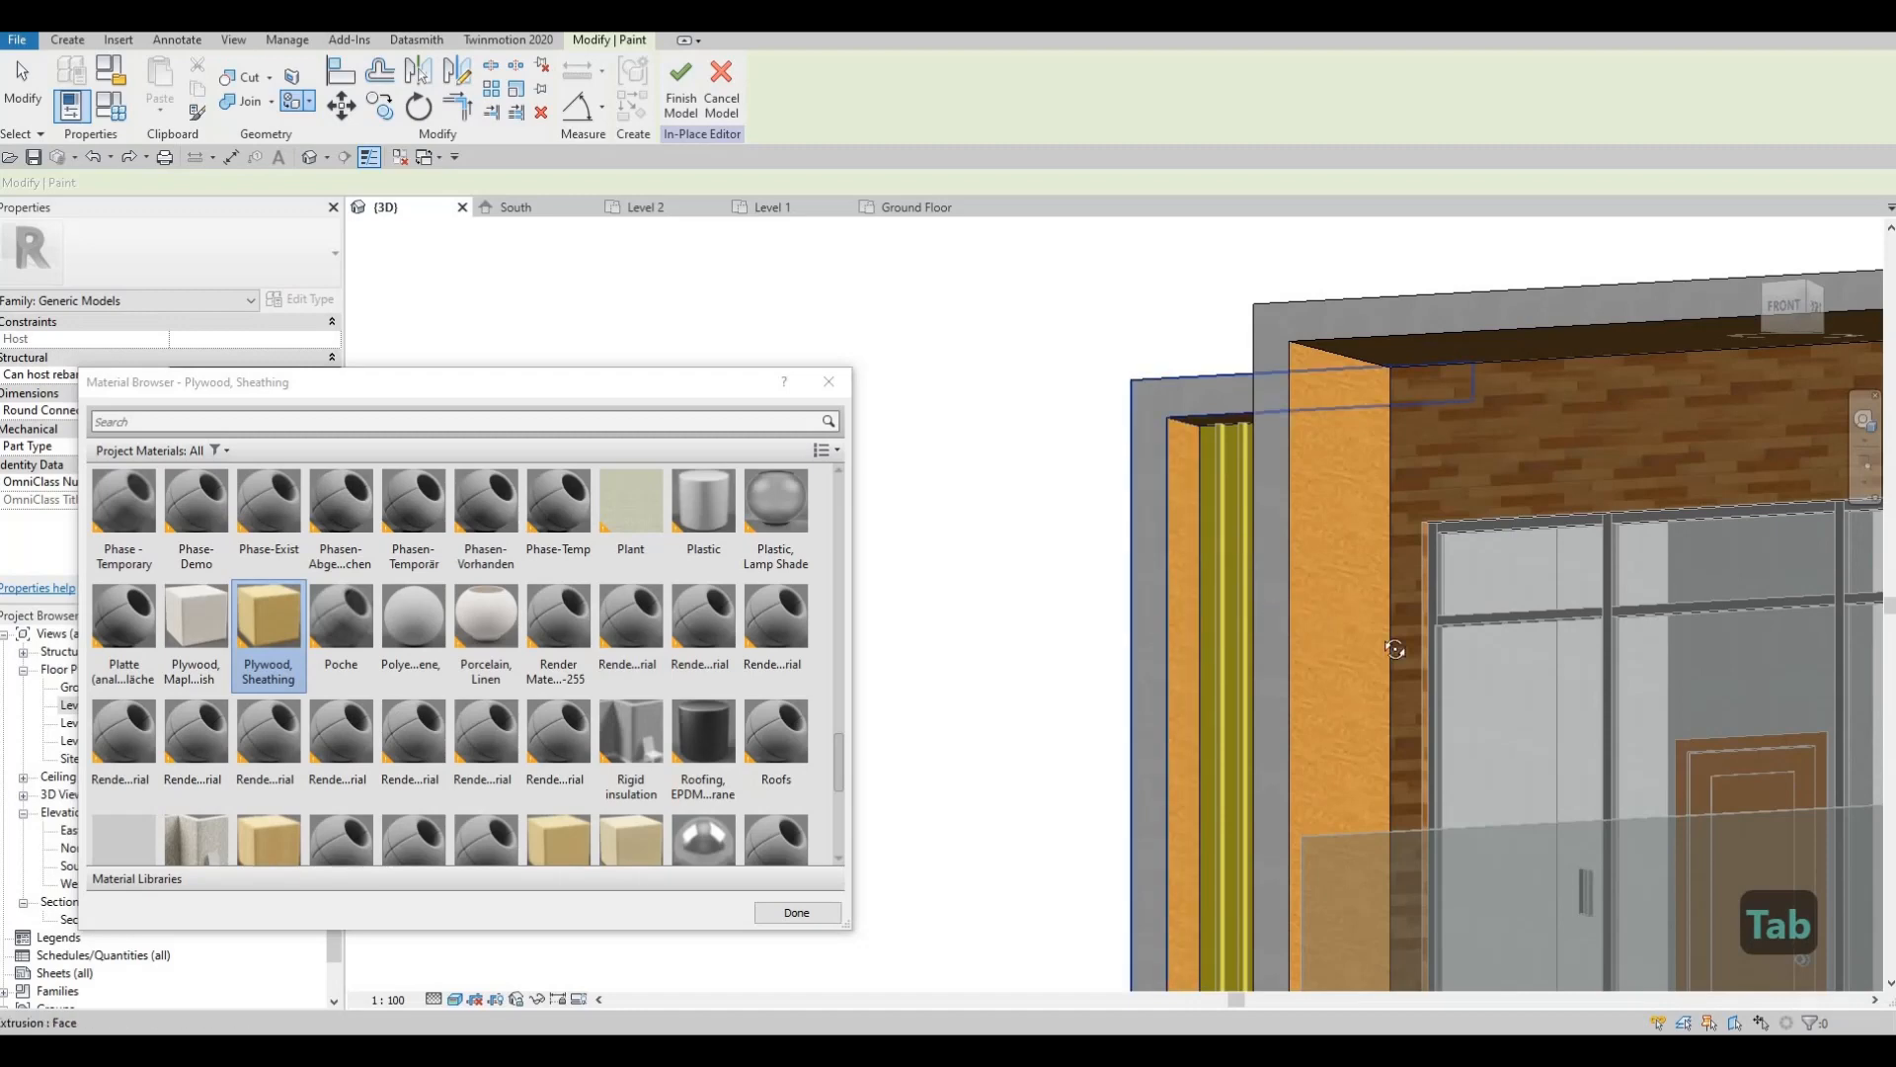
pyautogui.scroll(-5, 1395, 649)
pyautogui.keyDown('shift'); pyautogui.moveTo(1633, 604); pyautogui.dragTo(1491, 494, button='middle'); pyautogui.keyUp('shift')
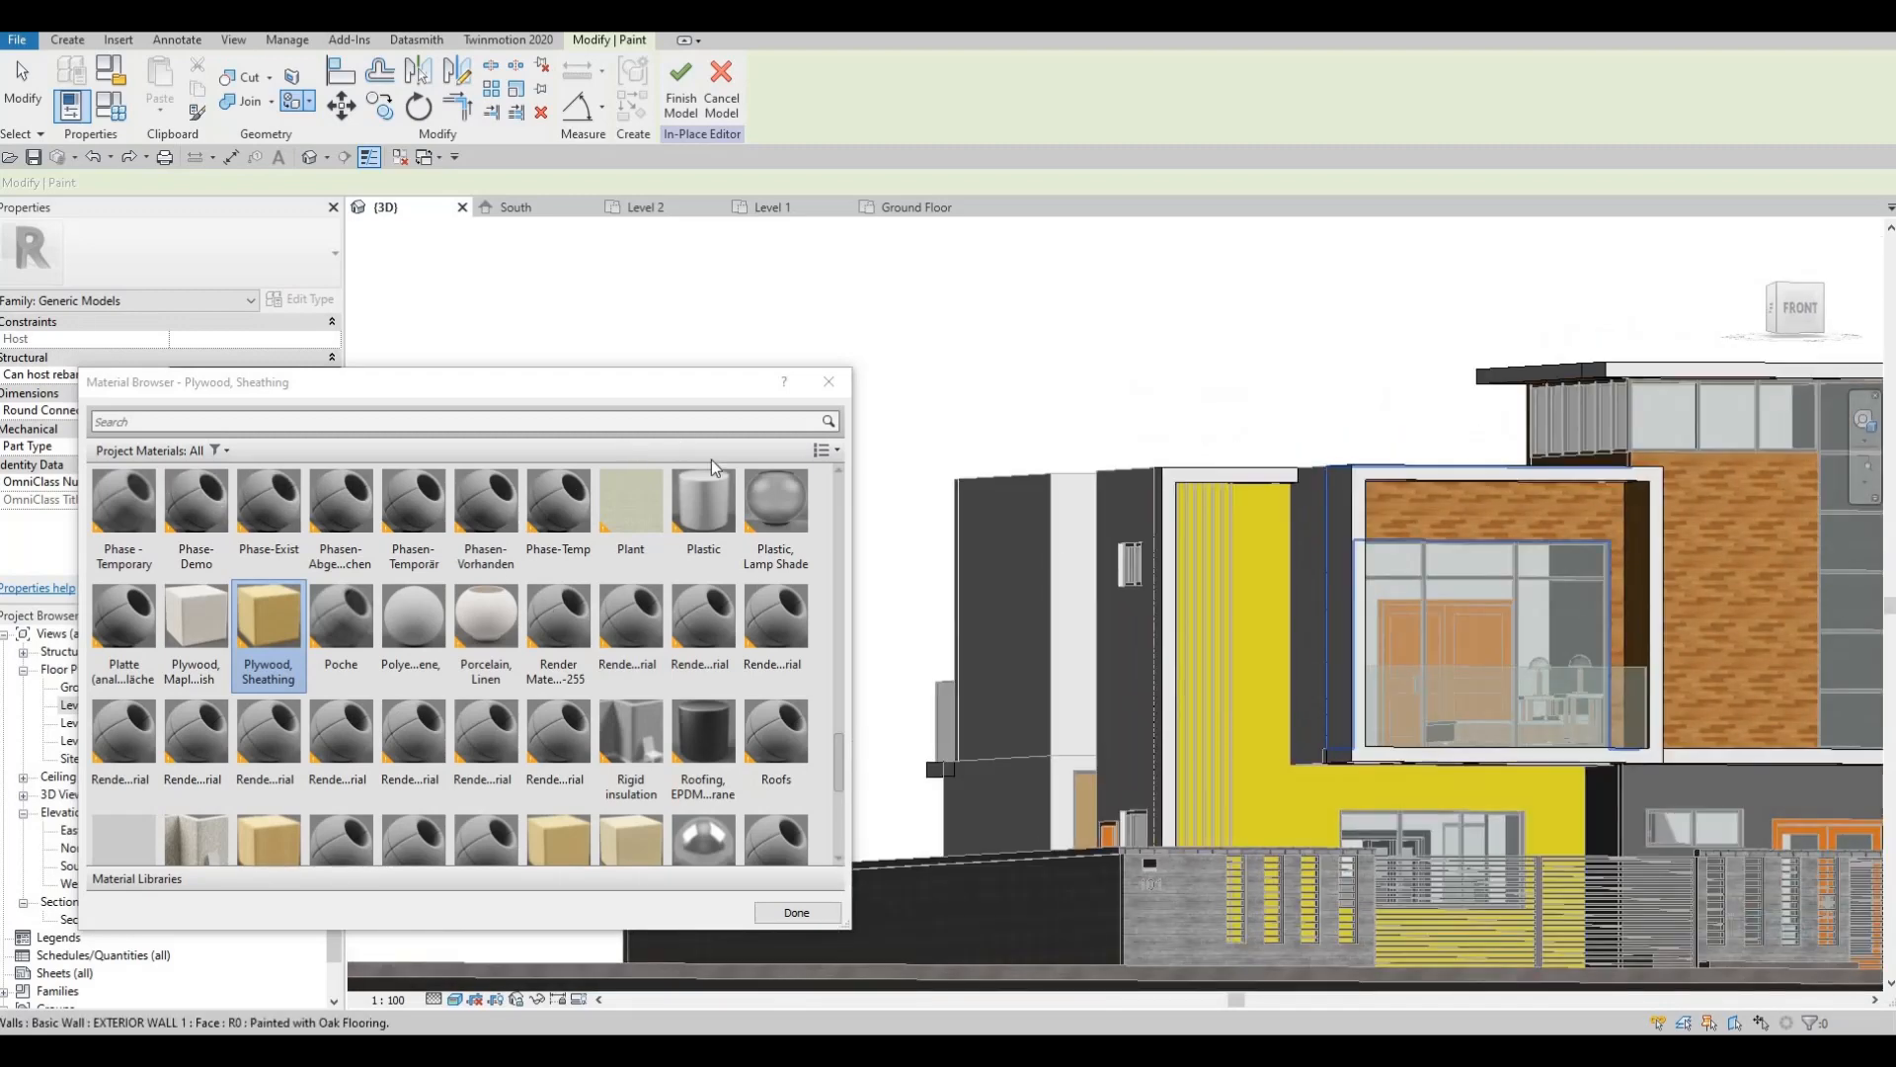
pyautogui.click(829, 381)
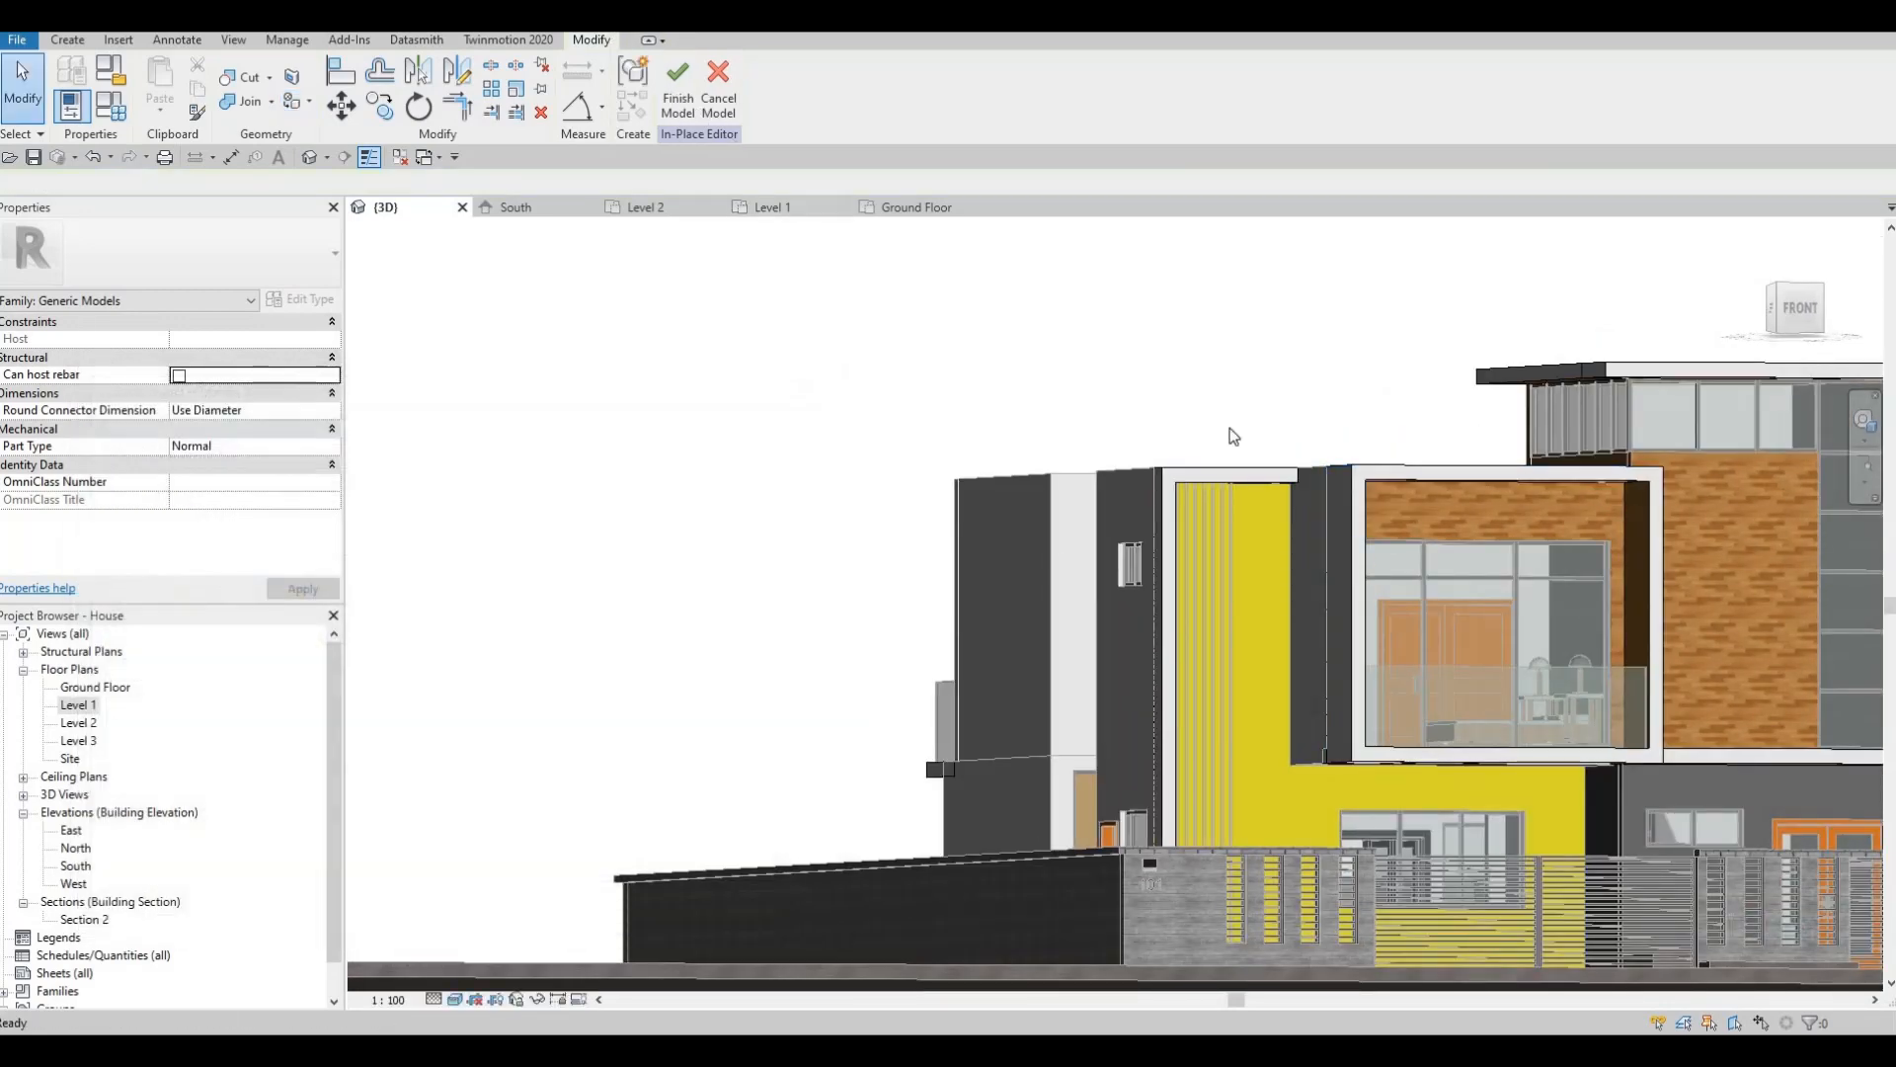
# Finish the in-place model of the white facade frame.
pyautogui.keyDown('shift'); pyautogui.moveTo(1168, 568); pyautogui.dragTo(1248, 473, button='middle'); pyautogui.keyUp('shift')
pyautogui.scroll(3, 1217, 478)
pyautogui.scroll(3, 1091, 682)
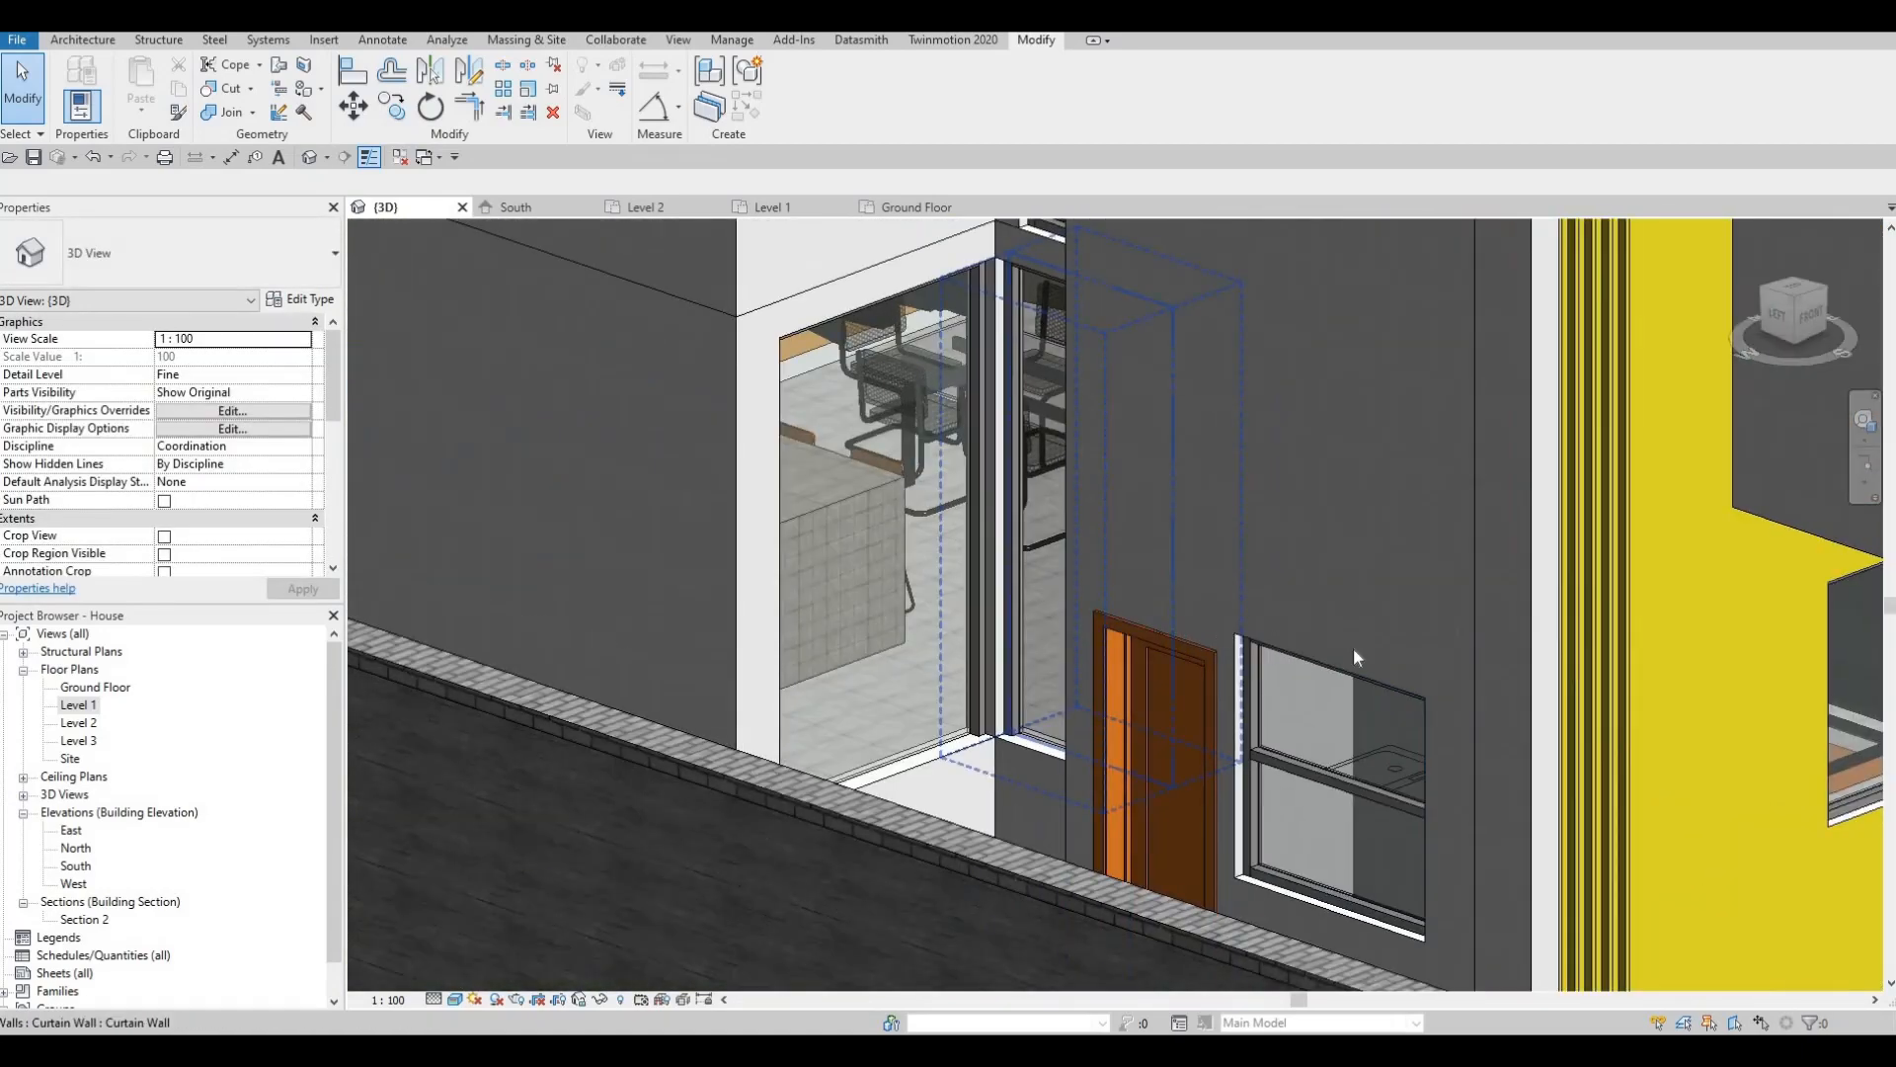
pyautogui.keyDown('shift'); pyautogui.moveTo(1354, 648); pyautogui.dragTo(1222, 641, button='middle'); pyautogui.keyUp('shift')
pyautogui.scroll(-1, 1223, 640)
pyautogui.moveTo(1314, 682); pyautogui.dragTo(1302, 719, button='middle')
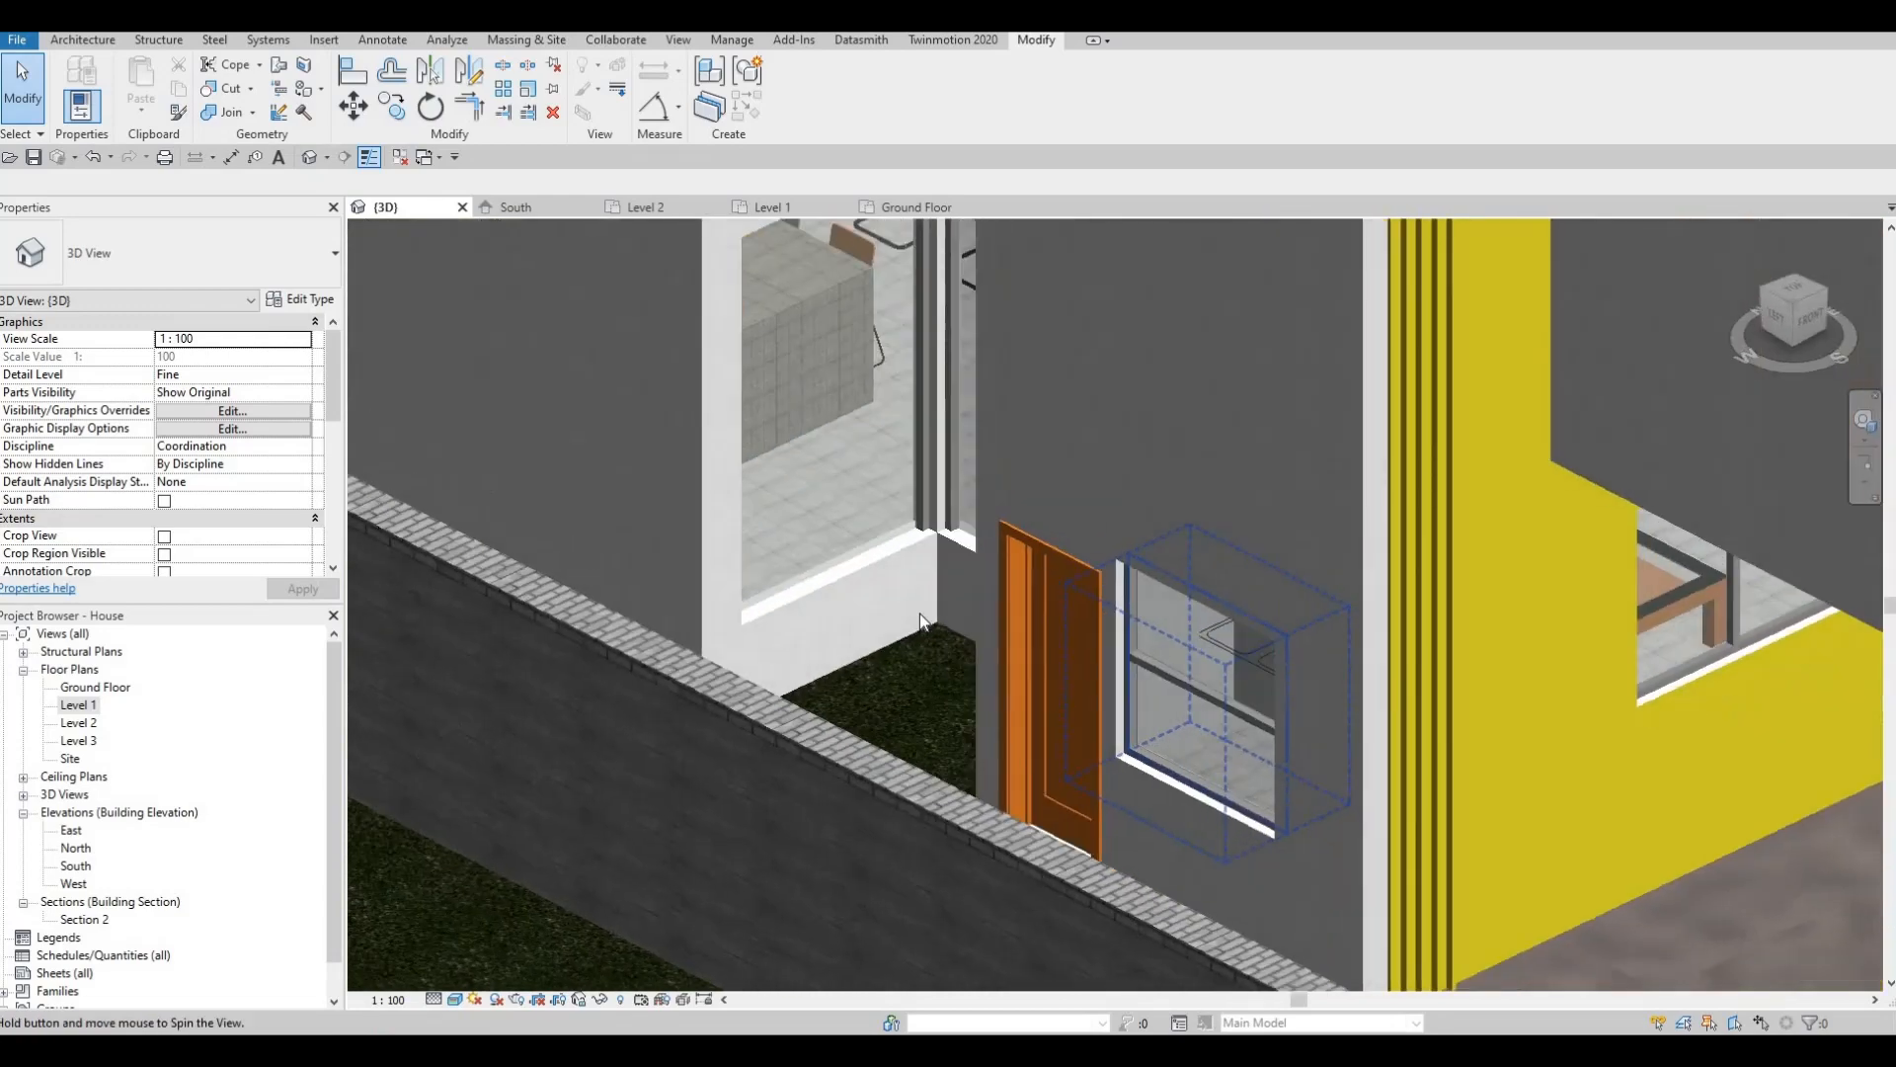
# Place a 50mm x 65mm rectangular mullion along the bottom edge of the side window above the grass strip.
pyautogui.scroll(5, 882, 557)
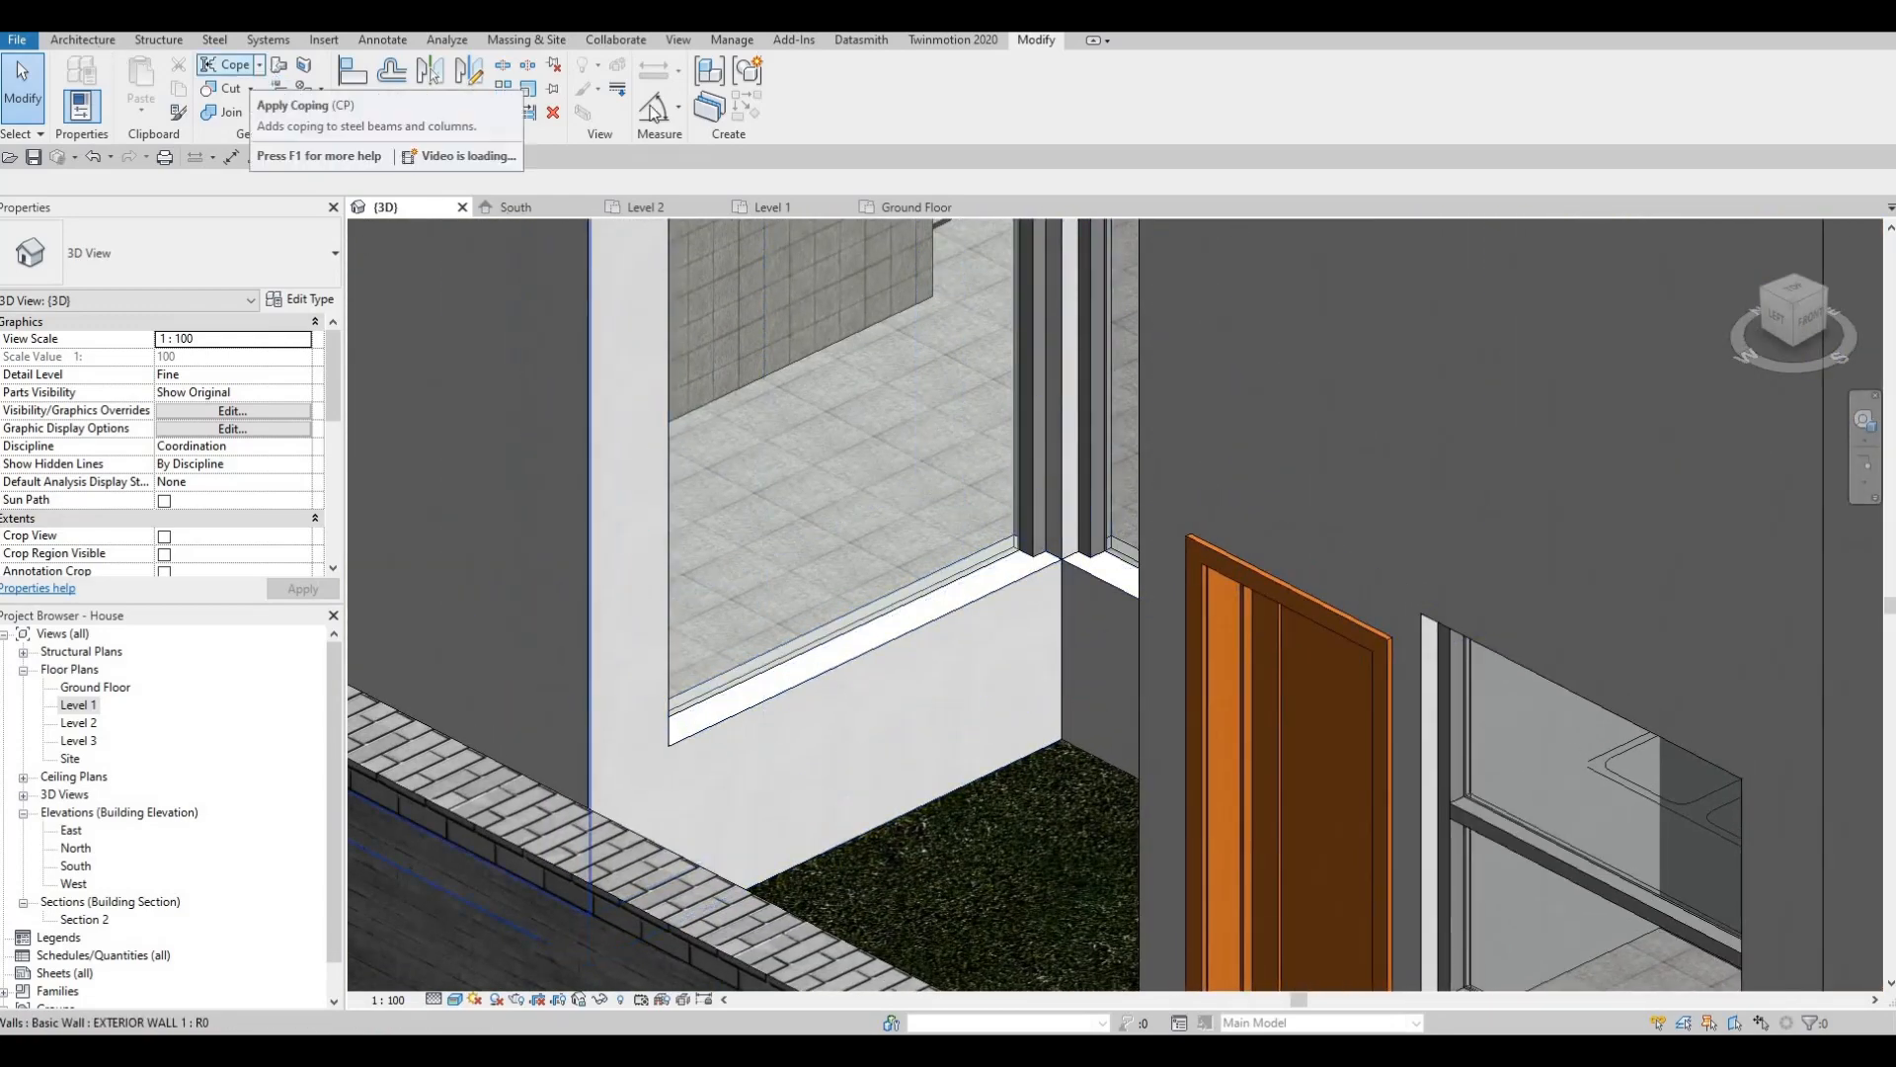
pyautogui.click(91, 41)
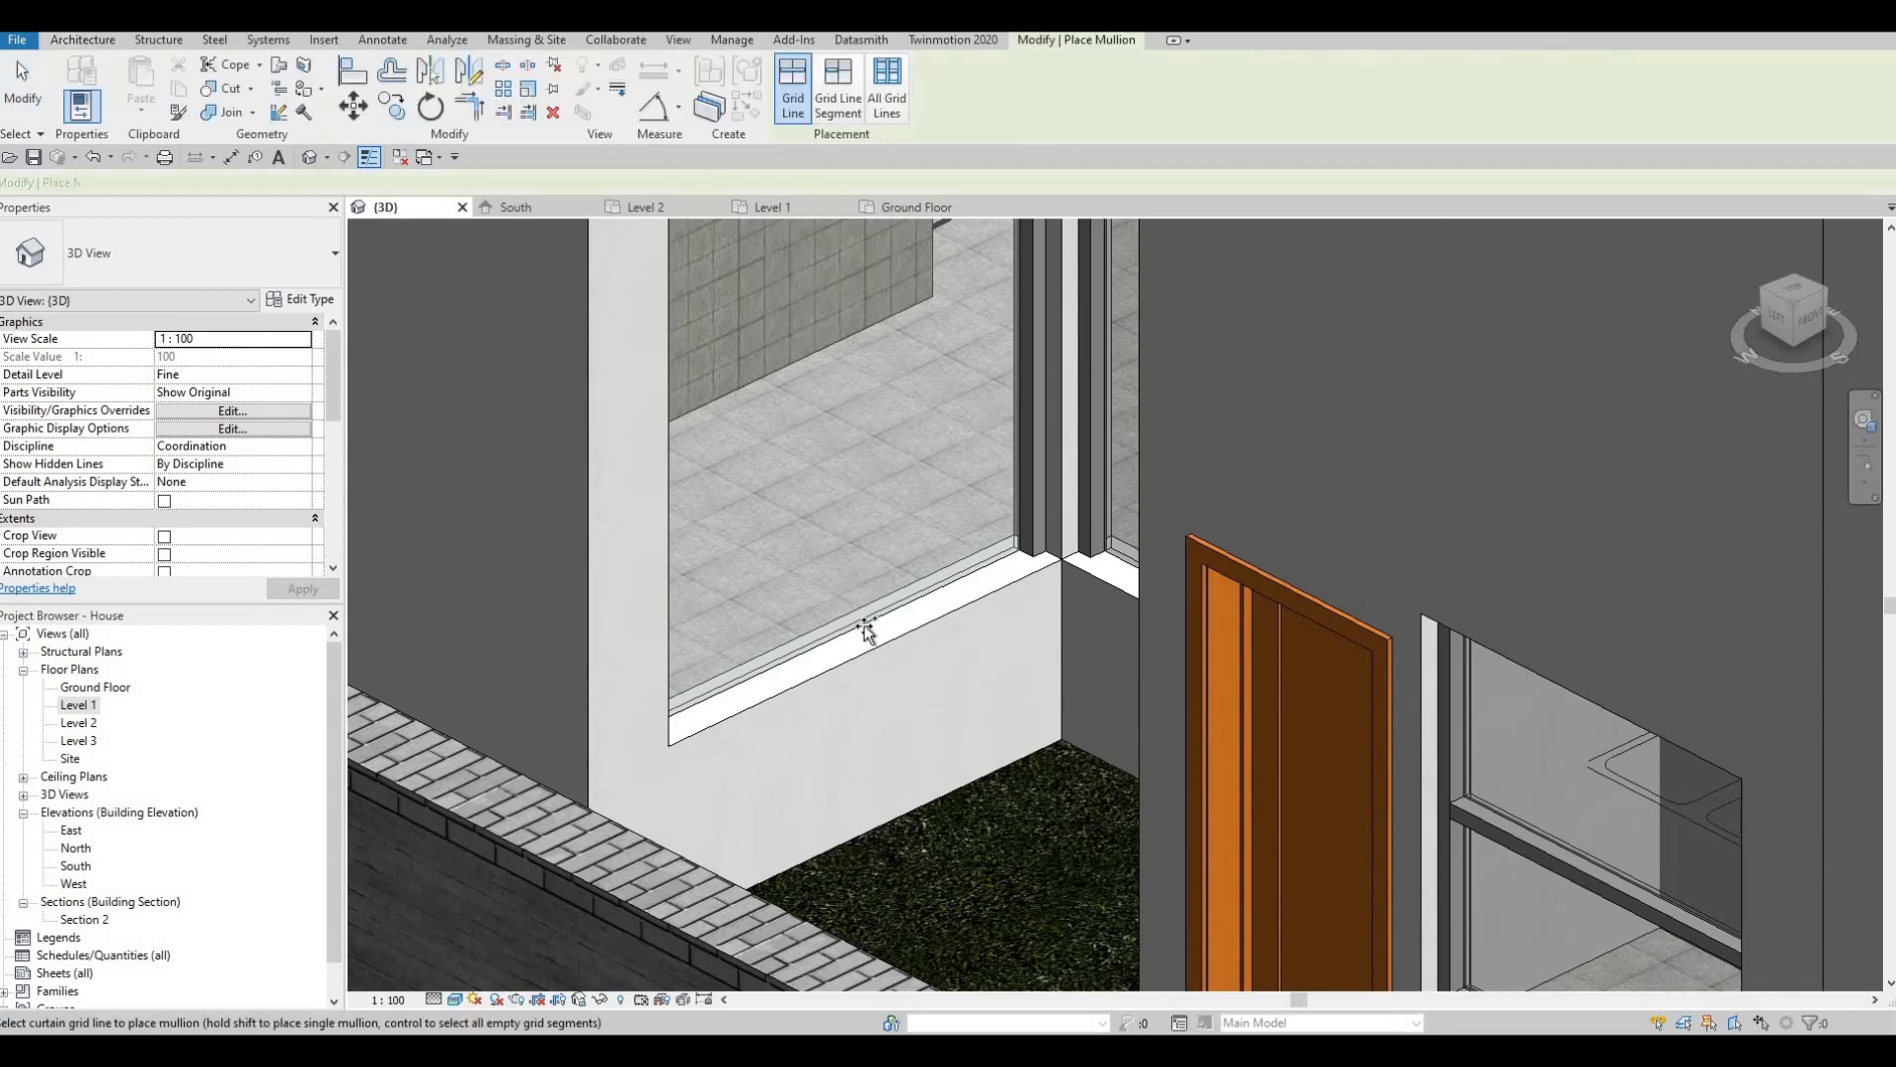
pyautogui.keyDown('shift'); pyautogui.moveTo(981, 615); pyautogui.dragTo(846, 668, button='middle'); pyautogui.keyUp('shift')
pyautogui.click(901, 646)
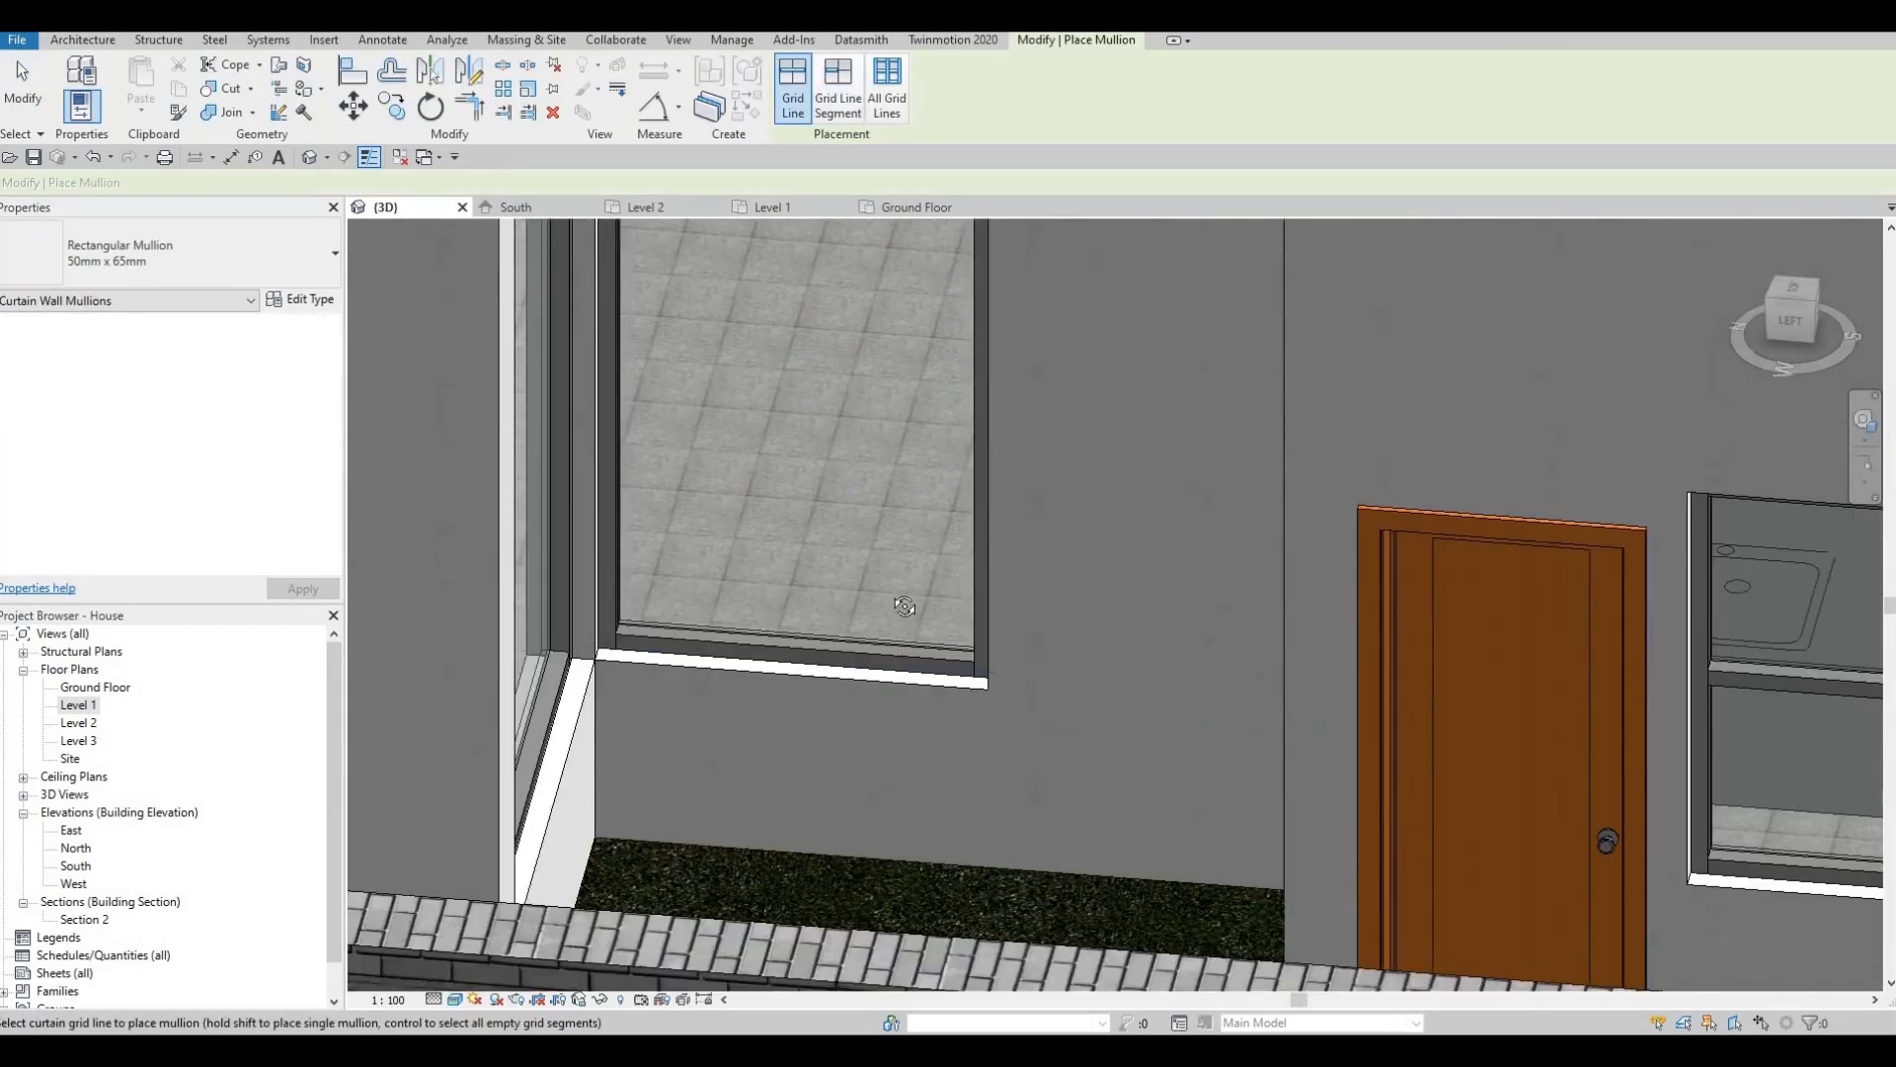
pyautogui.keyDown('shift'); pyautogui.moveTo(891, 549); pyautogui.dragTo(731, 495, button='middle'); pyautogui.keyUp('shift')
pyautogui.scroll(-5, 857, 522)
pyautogui.keyDown('shift'); pyautogui.moveTo(577, 441); pyautogui.dragTo(840, 568, button='middle'); pyautogui.keyUp('shift')
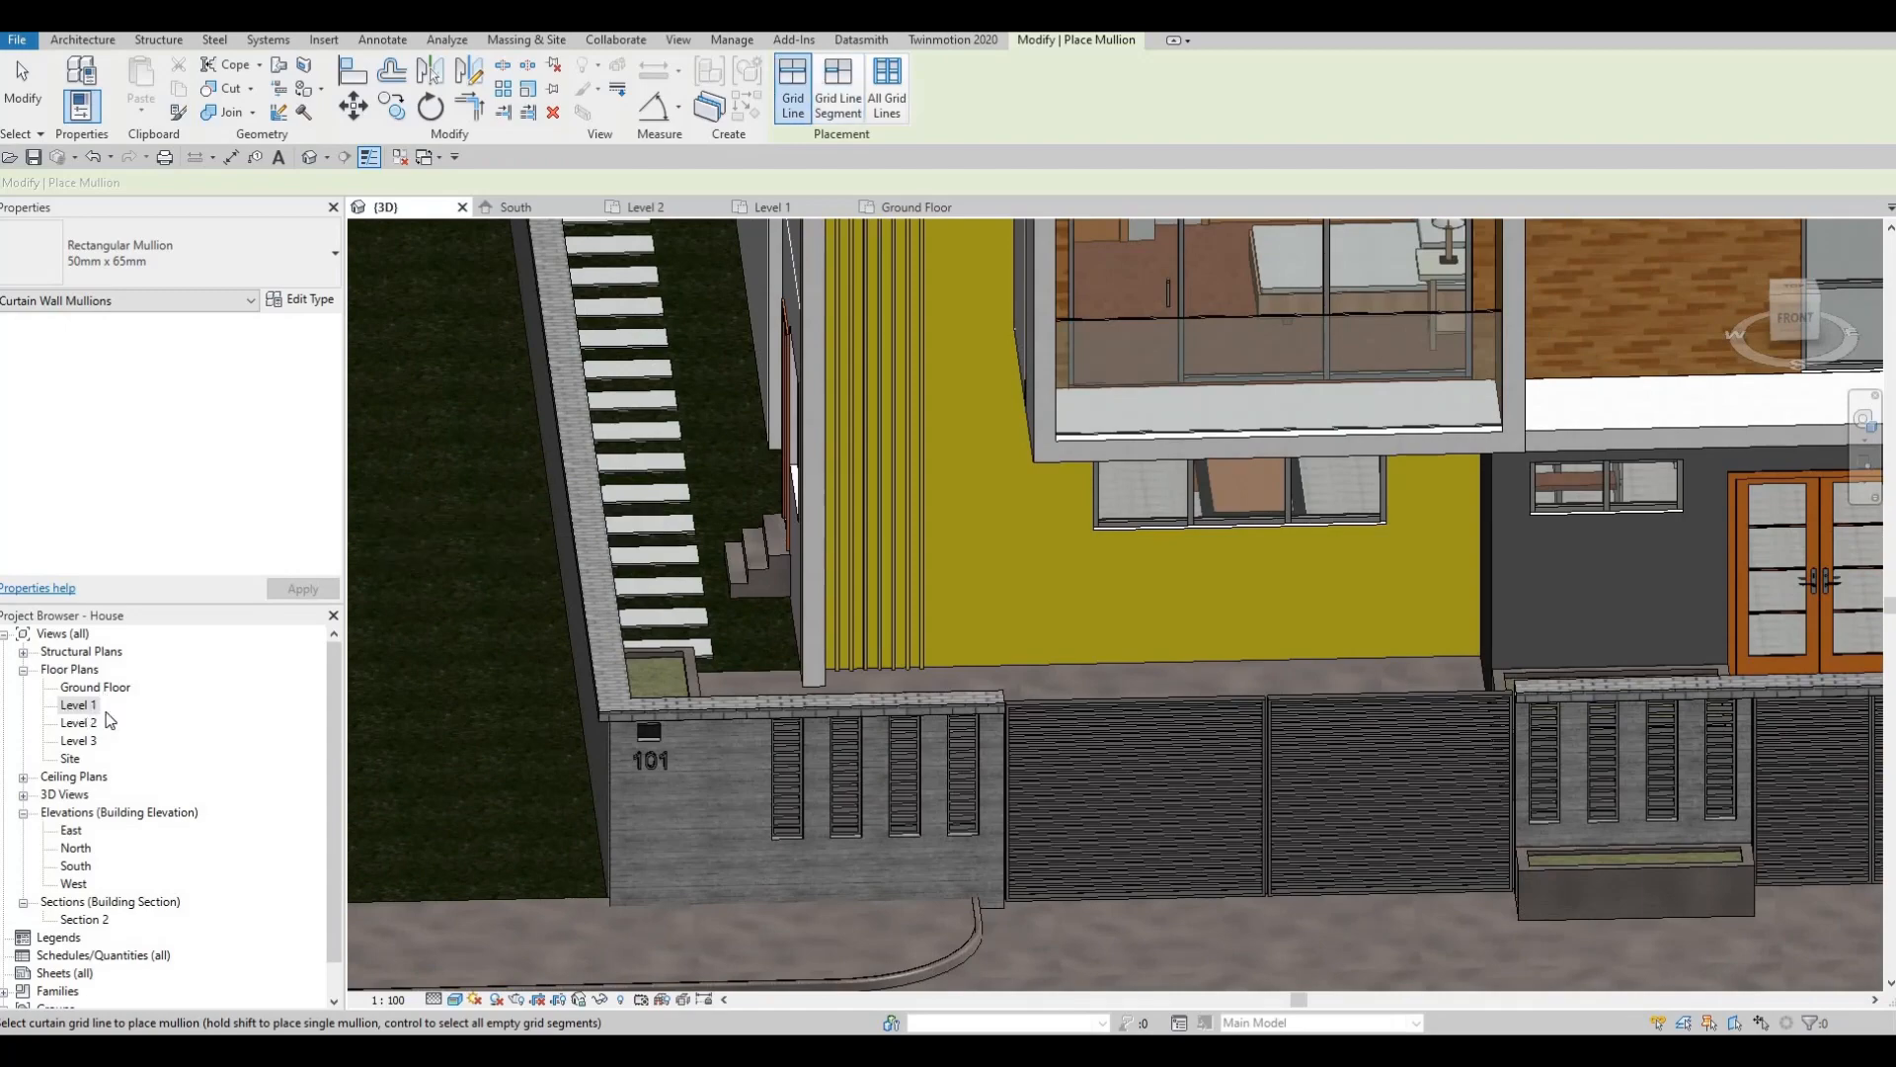
pyautogui.keyDown('shift'); pyautogui.moveTo(1073, 705); pyautogui.dragTo(1213, 782, button='middle'); pyautogui.keyUp('shift')
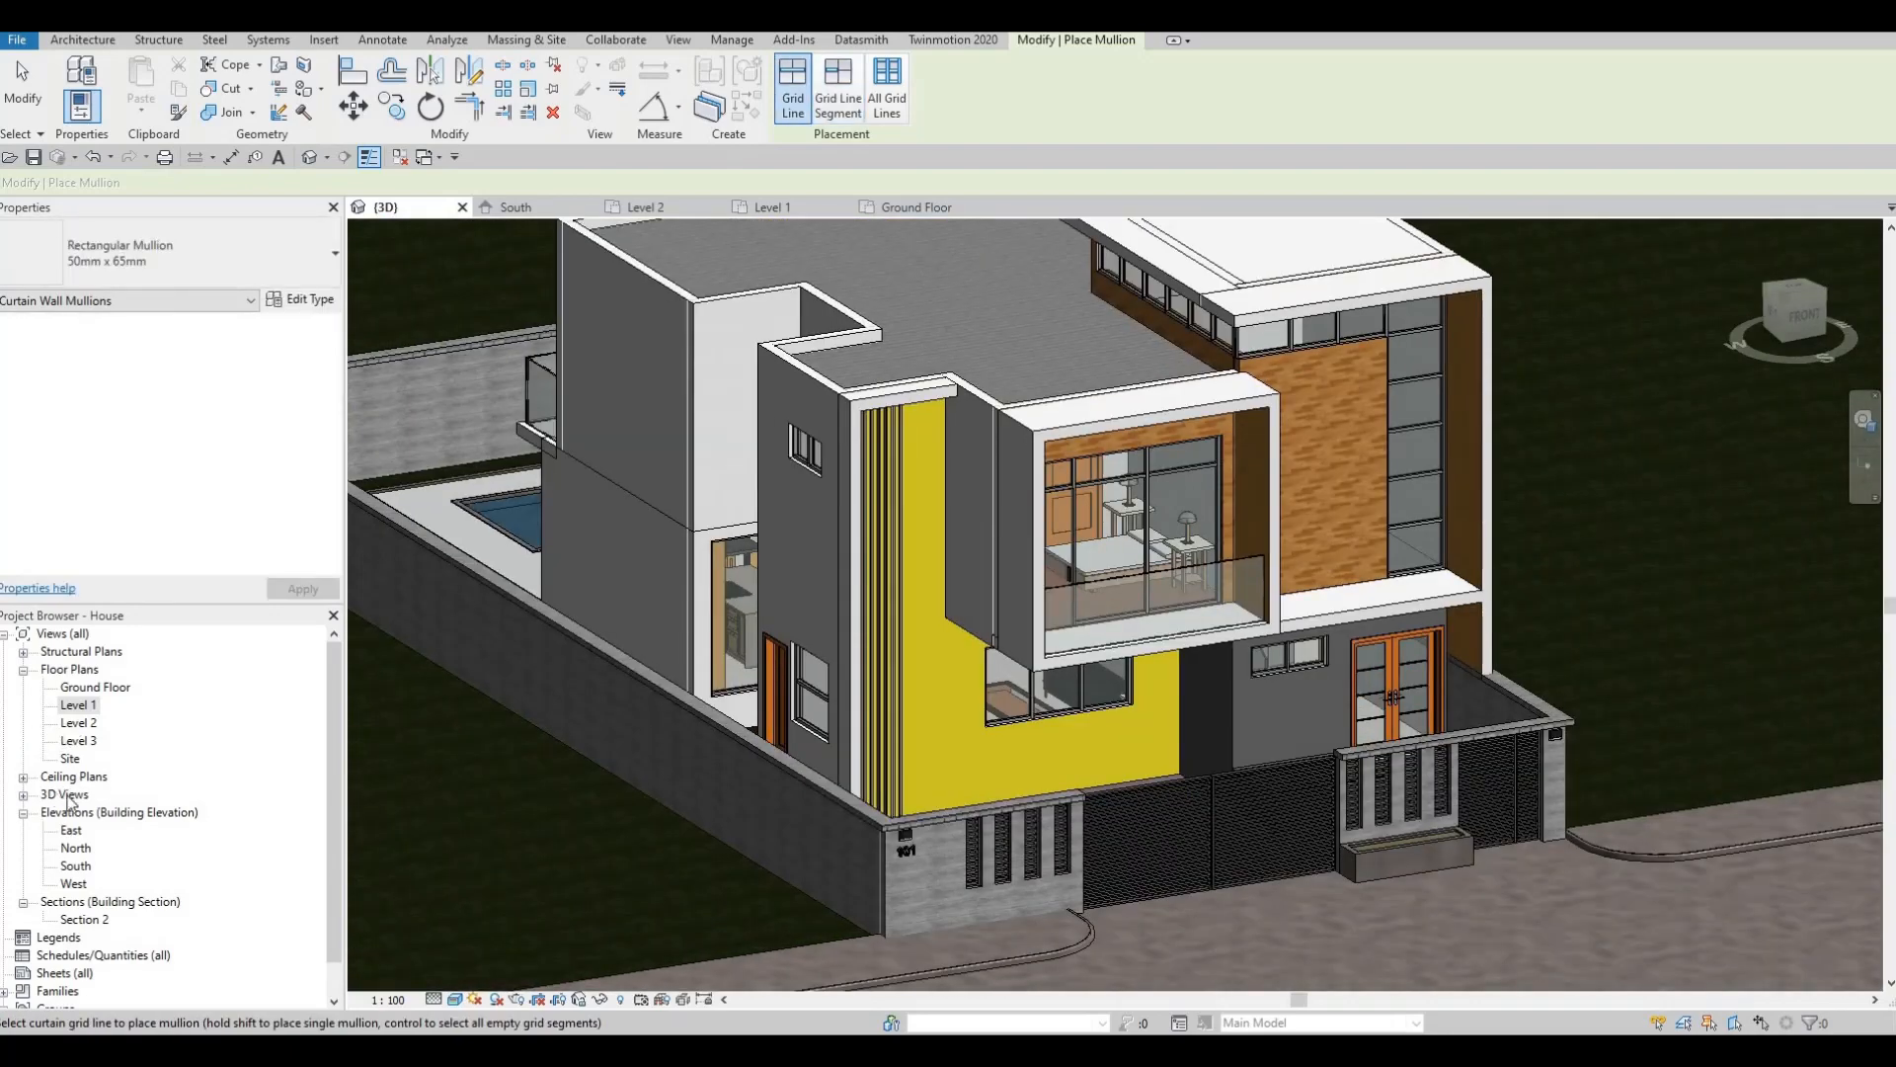
pyautogui.press('Escape')
# Open the Level 1 ceiling plan at the front overhangs.
pyautogui.doubleClick(70, 777)
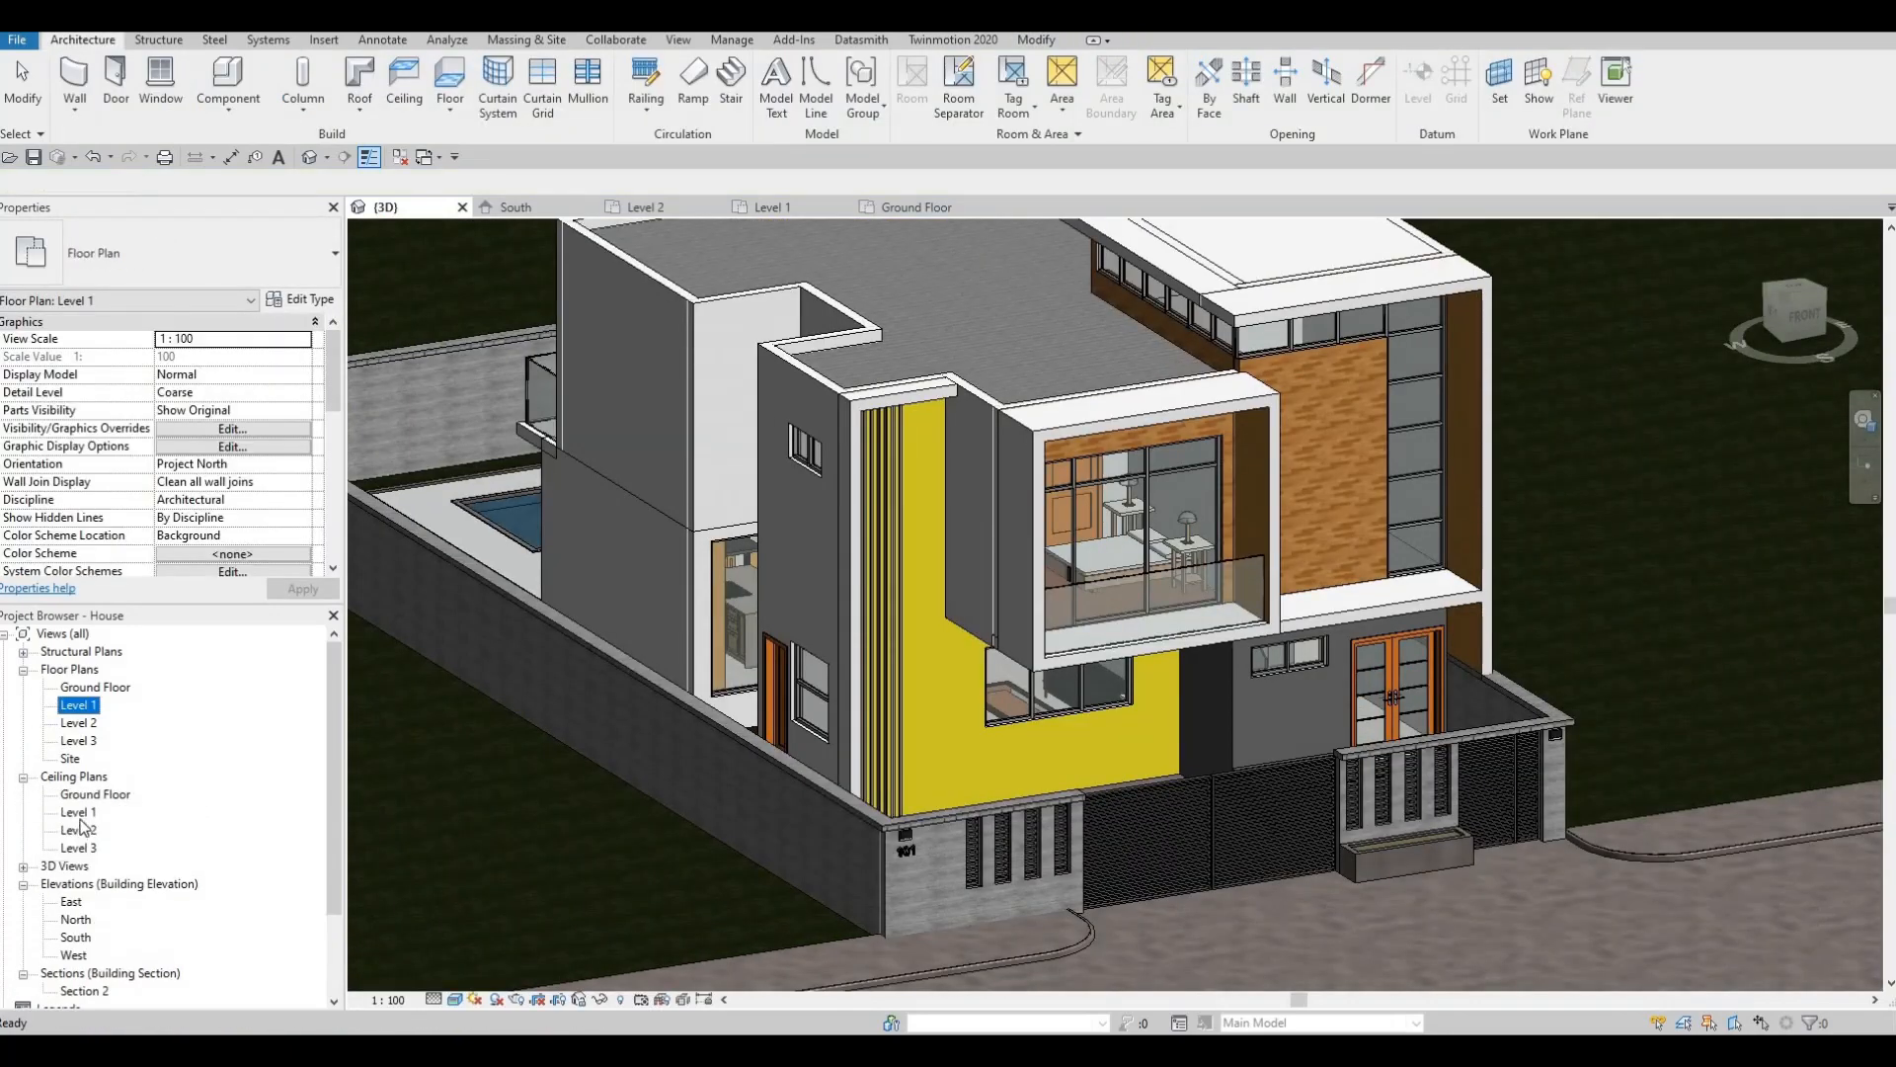
pyautogui.doubleClick(79, 812)
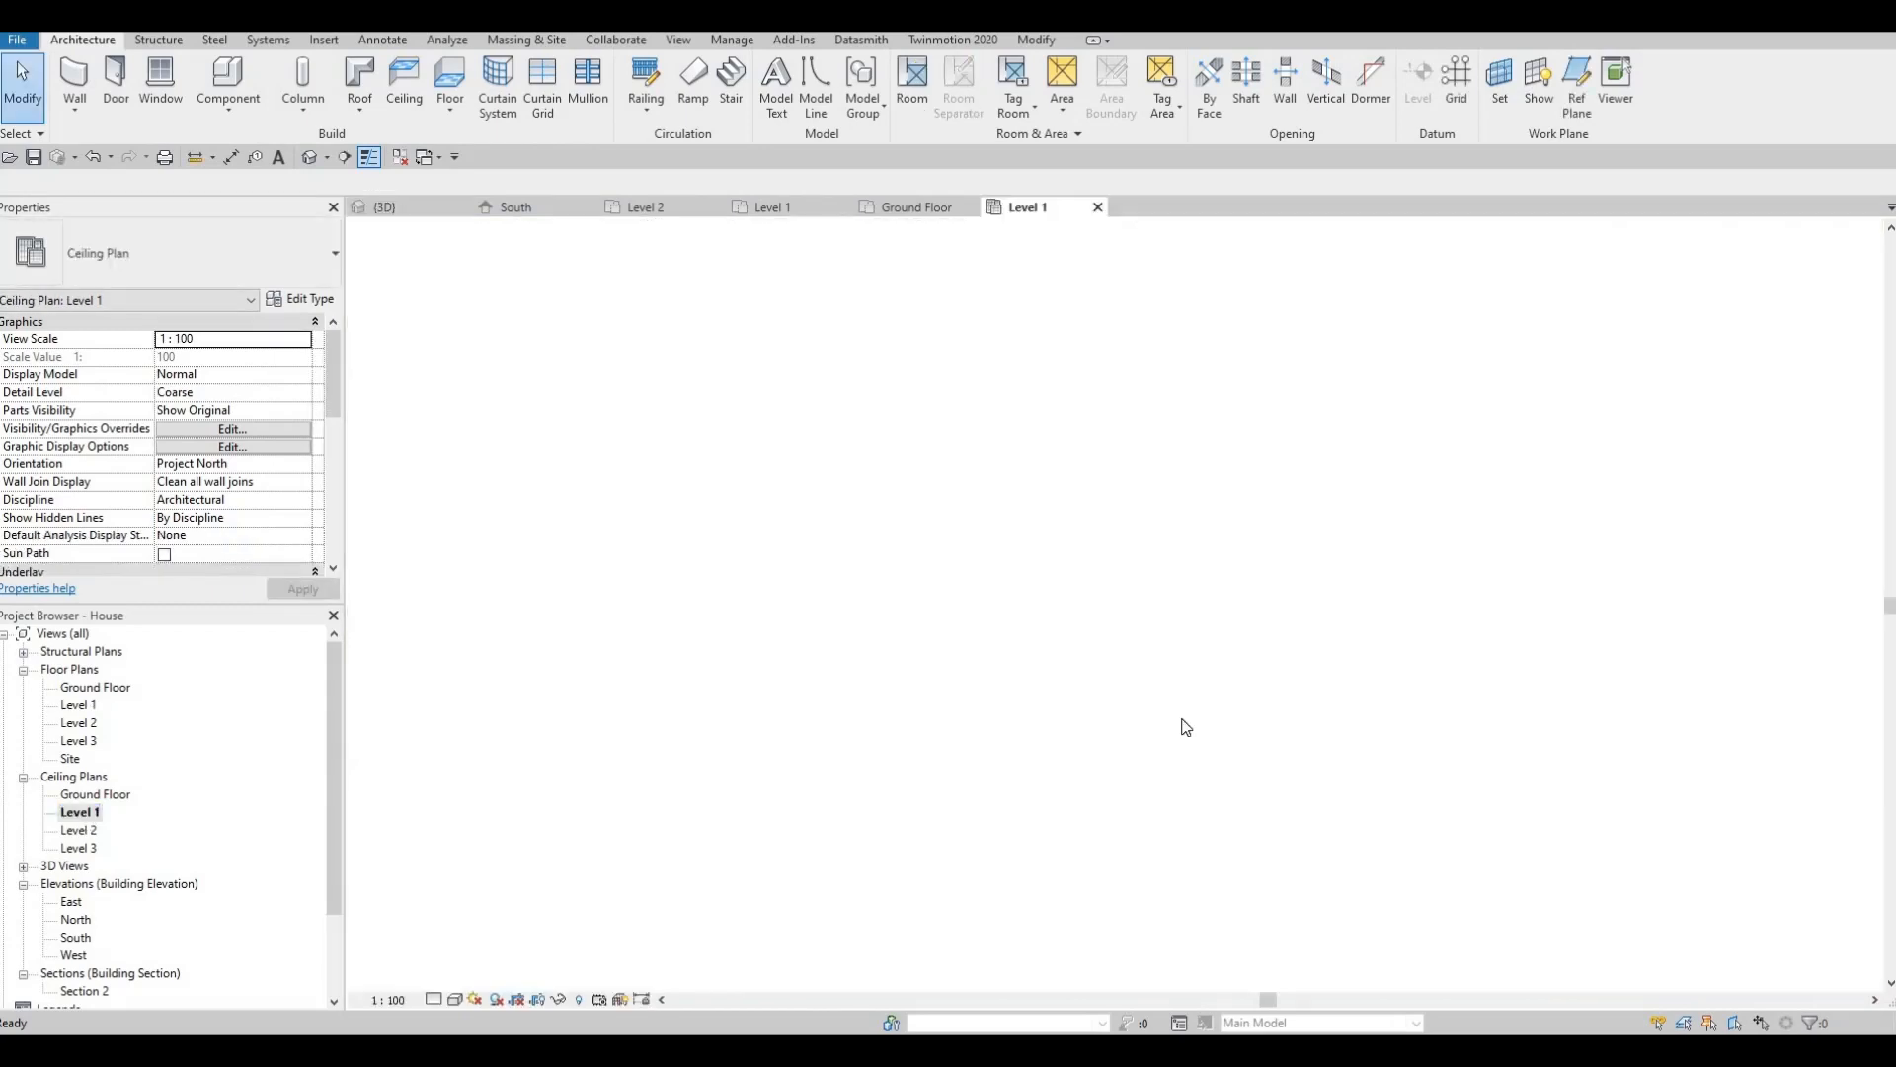
pyautogui.scroll(5, 946, 707)
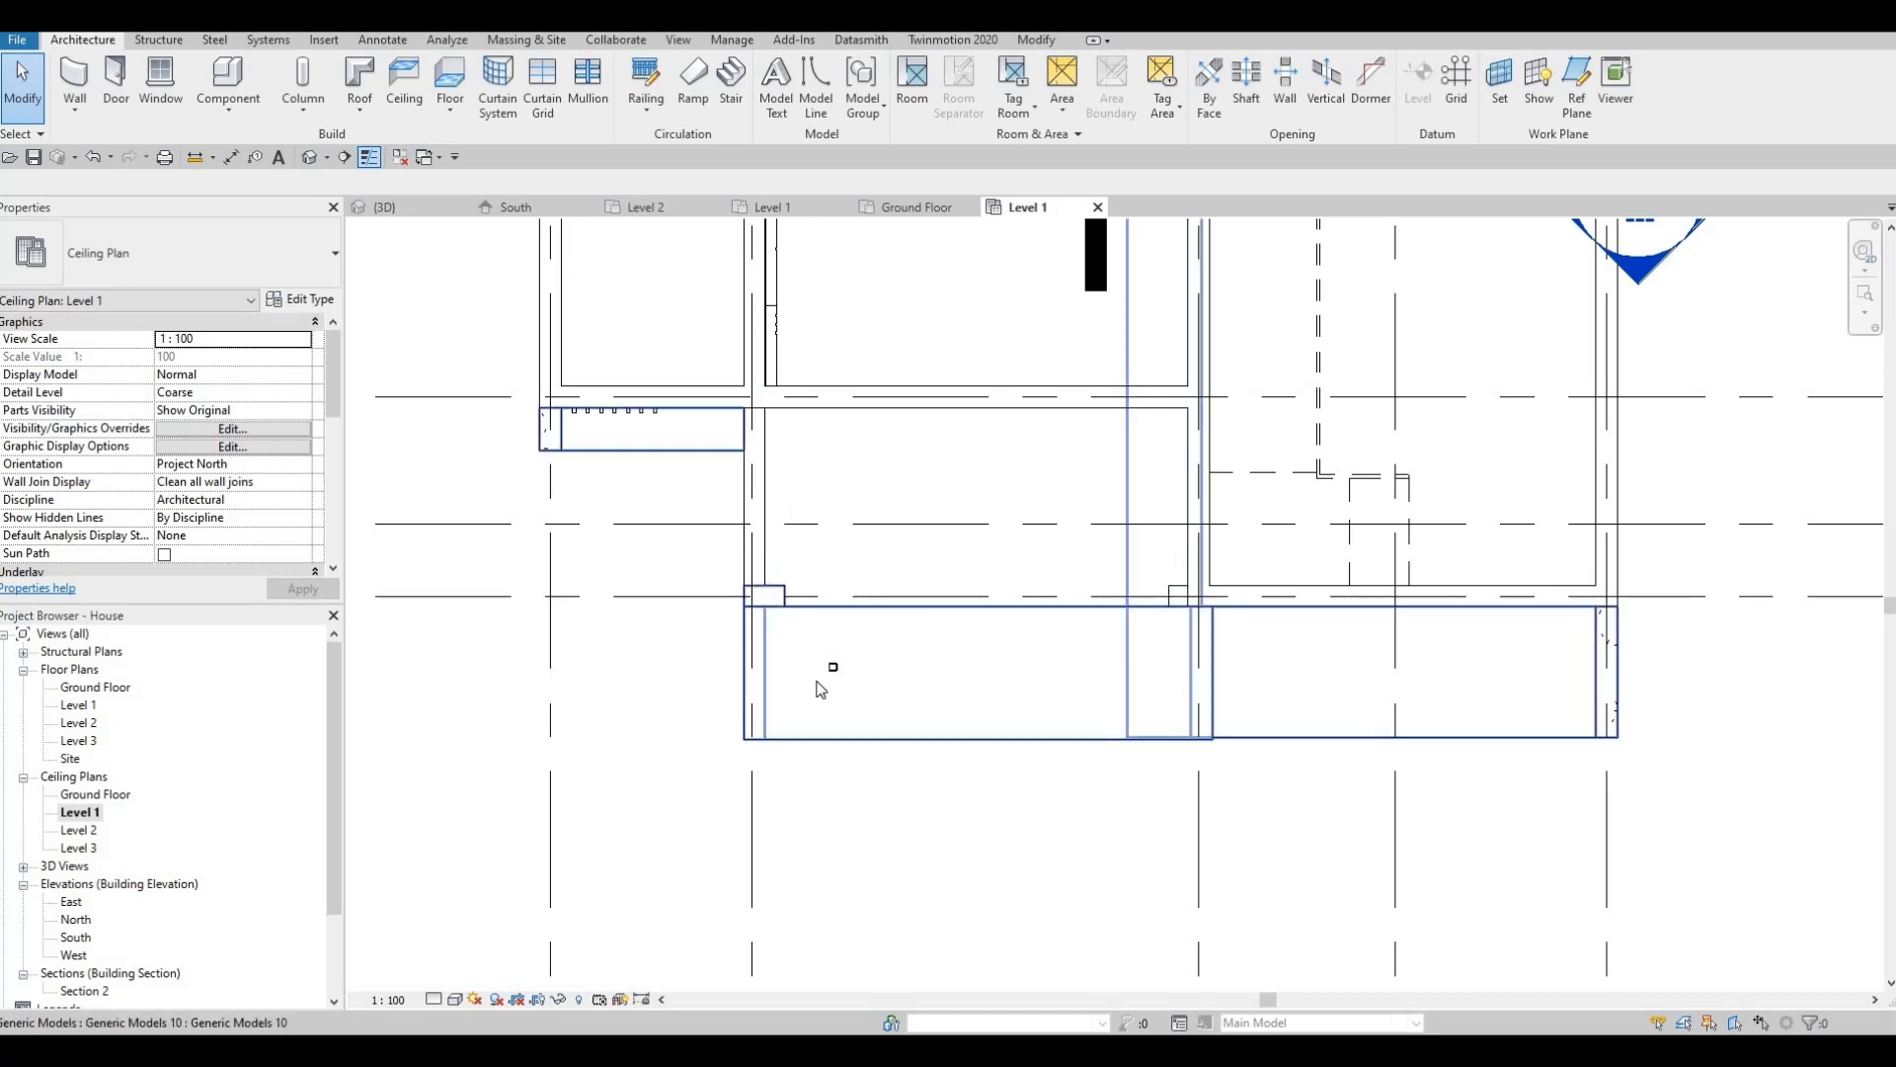
pyautogui.moveTo(837, 652); pyautogui.dragTo(808, 632, button='middle')
pyautogui.scroll(2, 808, 632)
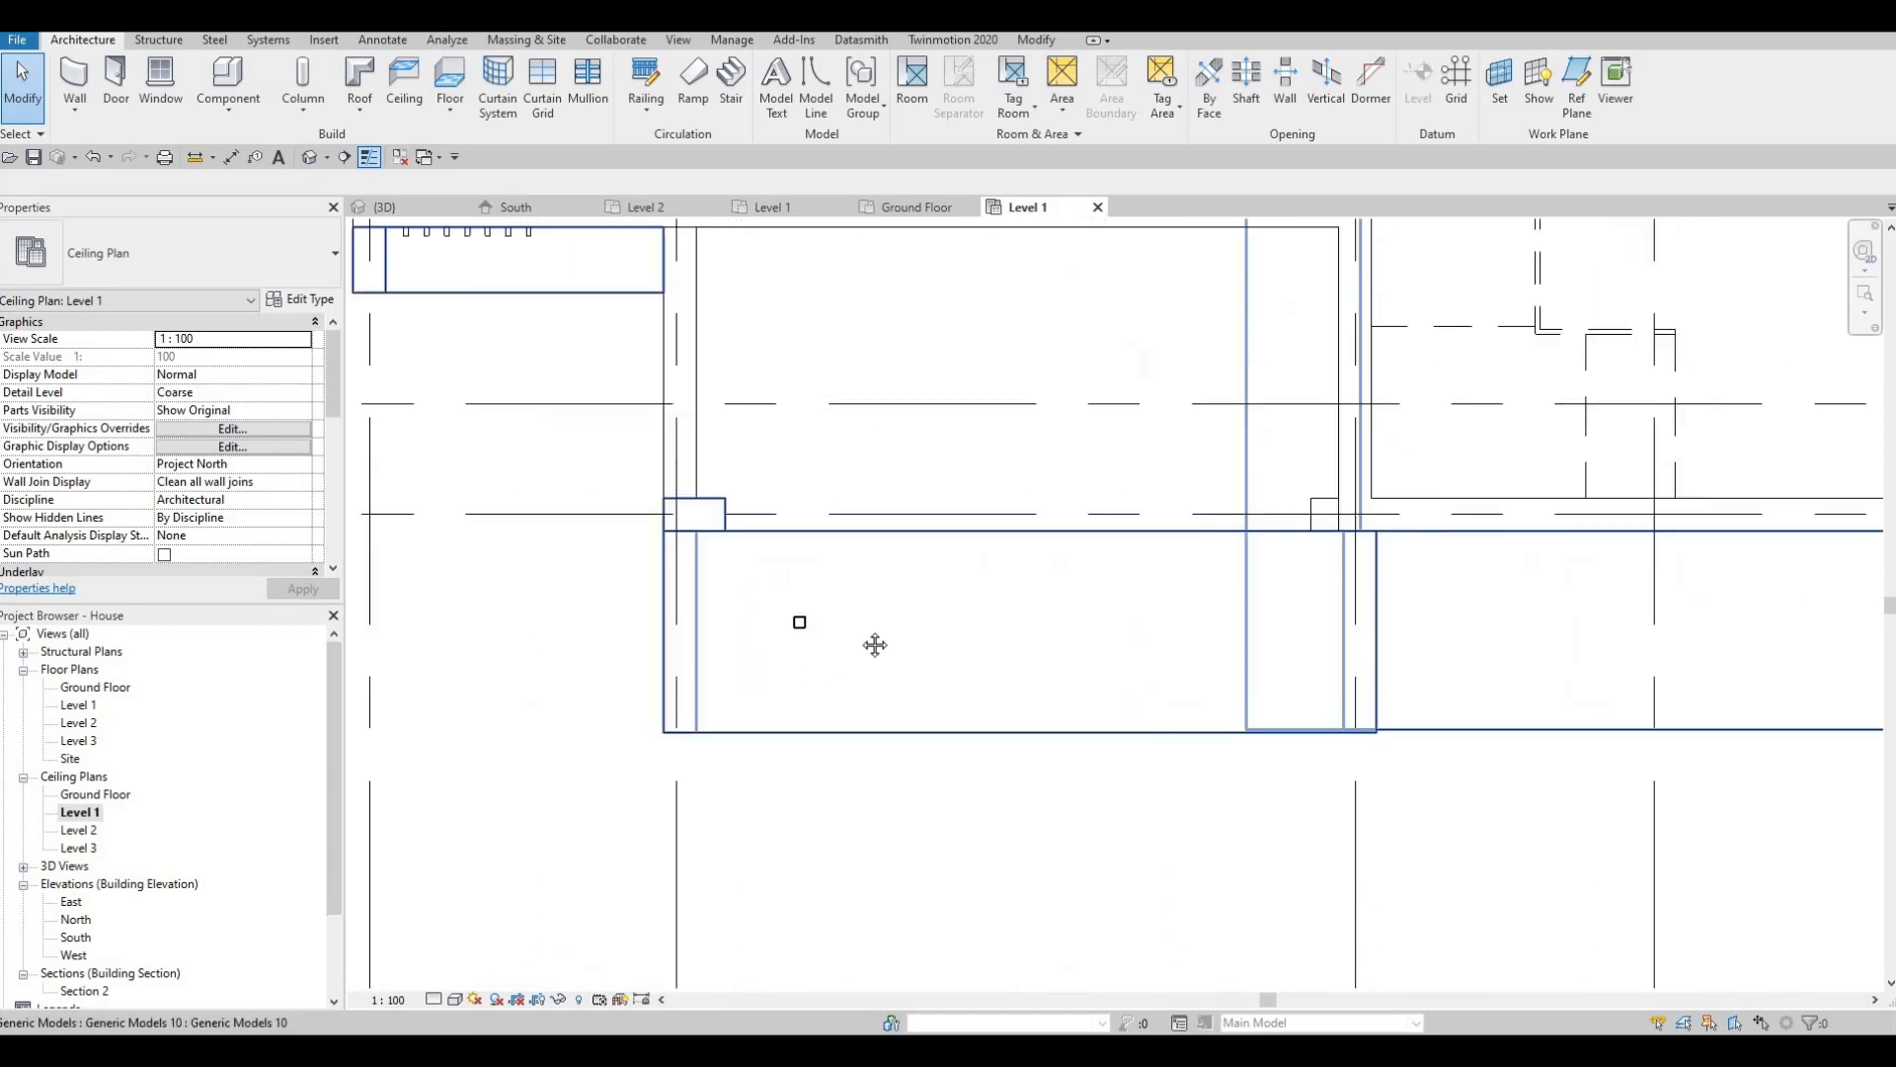
pyautogui.scroll(-2, 827, 633)
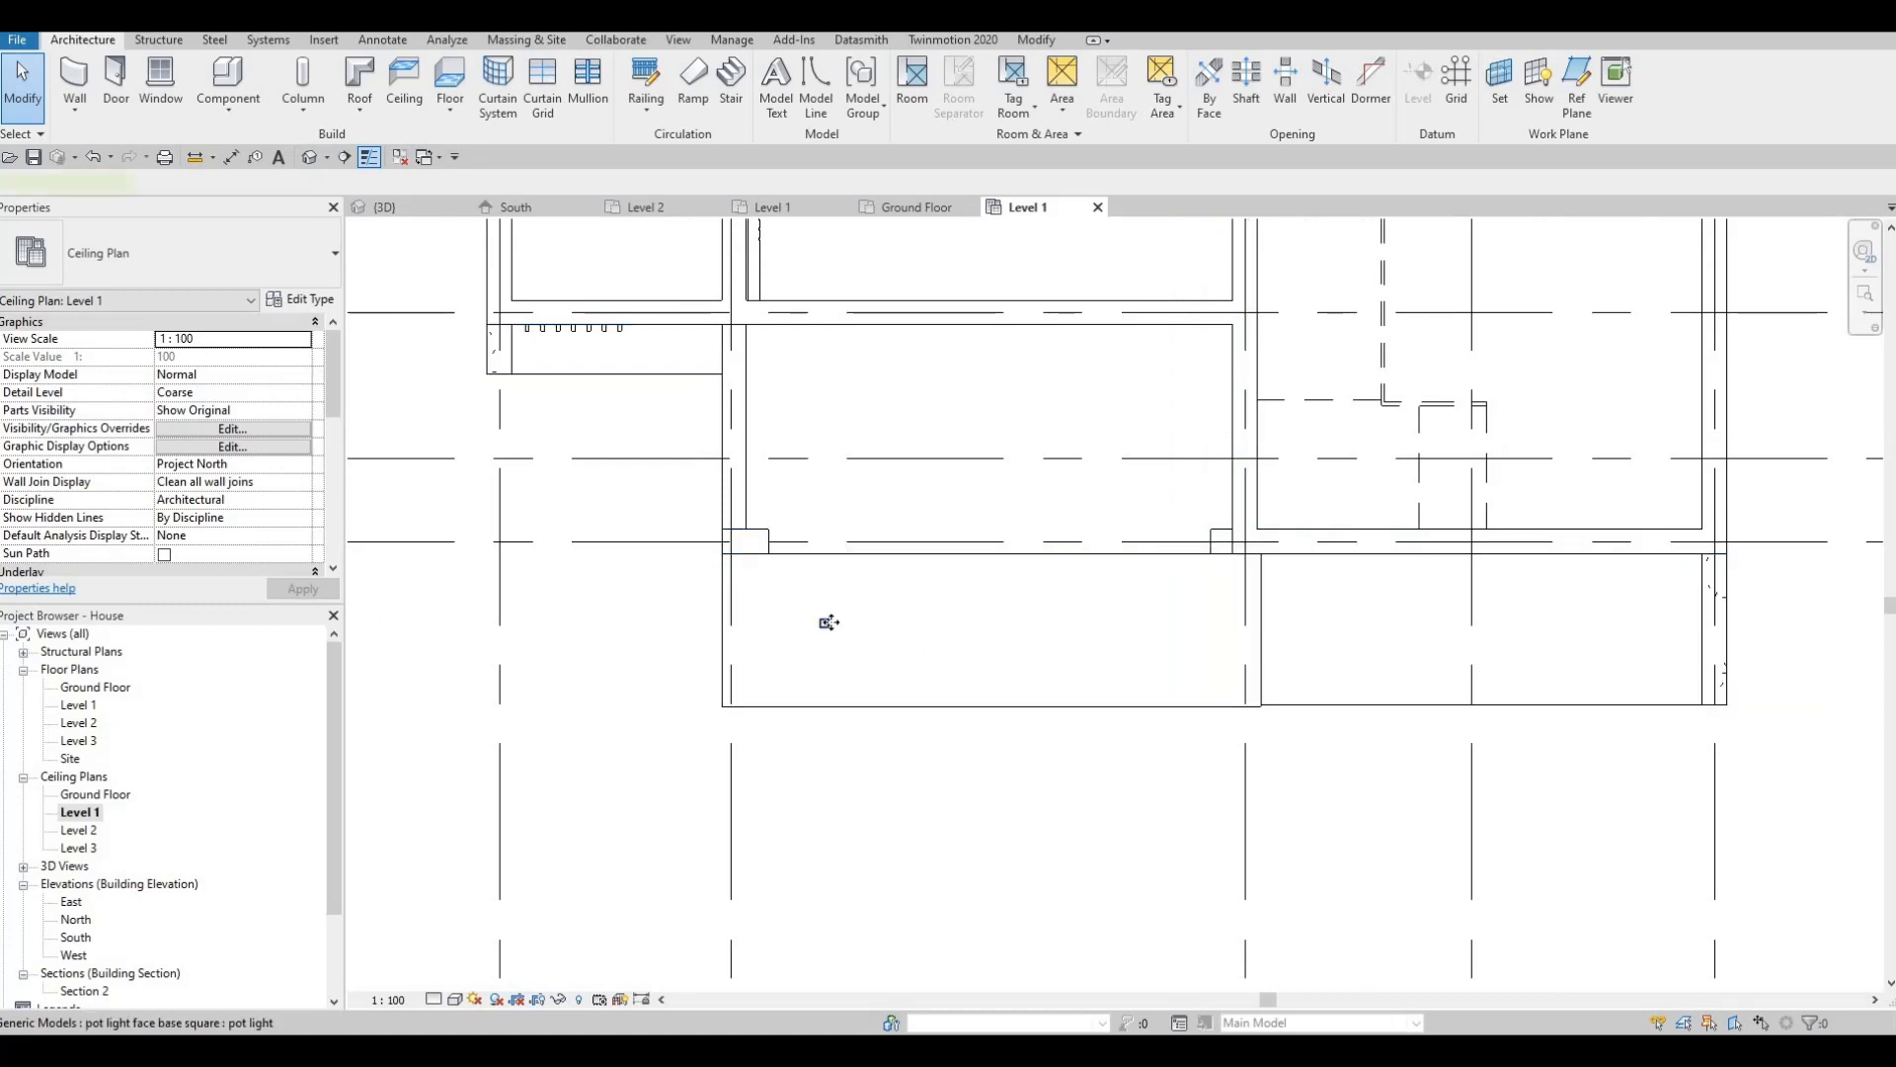
# Move the pot light from under the balcony to the outer end of the entrance overhang.
pyautogui.click(828, 622)
pyautogui.scroll(2, 828, 623)
pyautogui.moveTo(1609, 629); pyautogui.dragTo(1093, 572, button='middle')
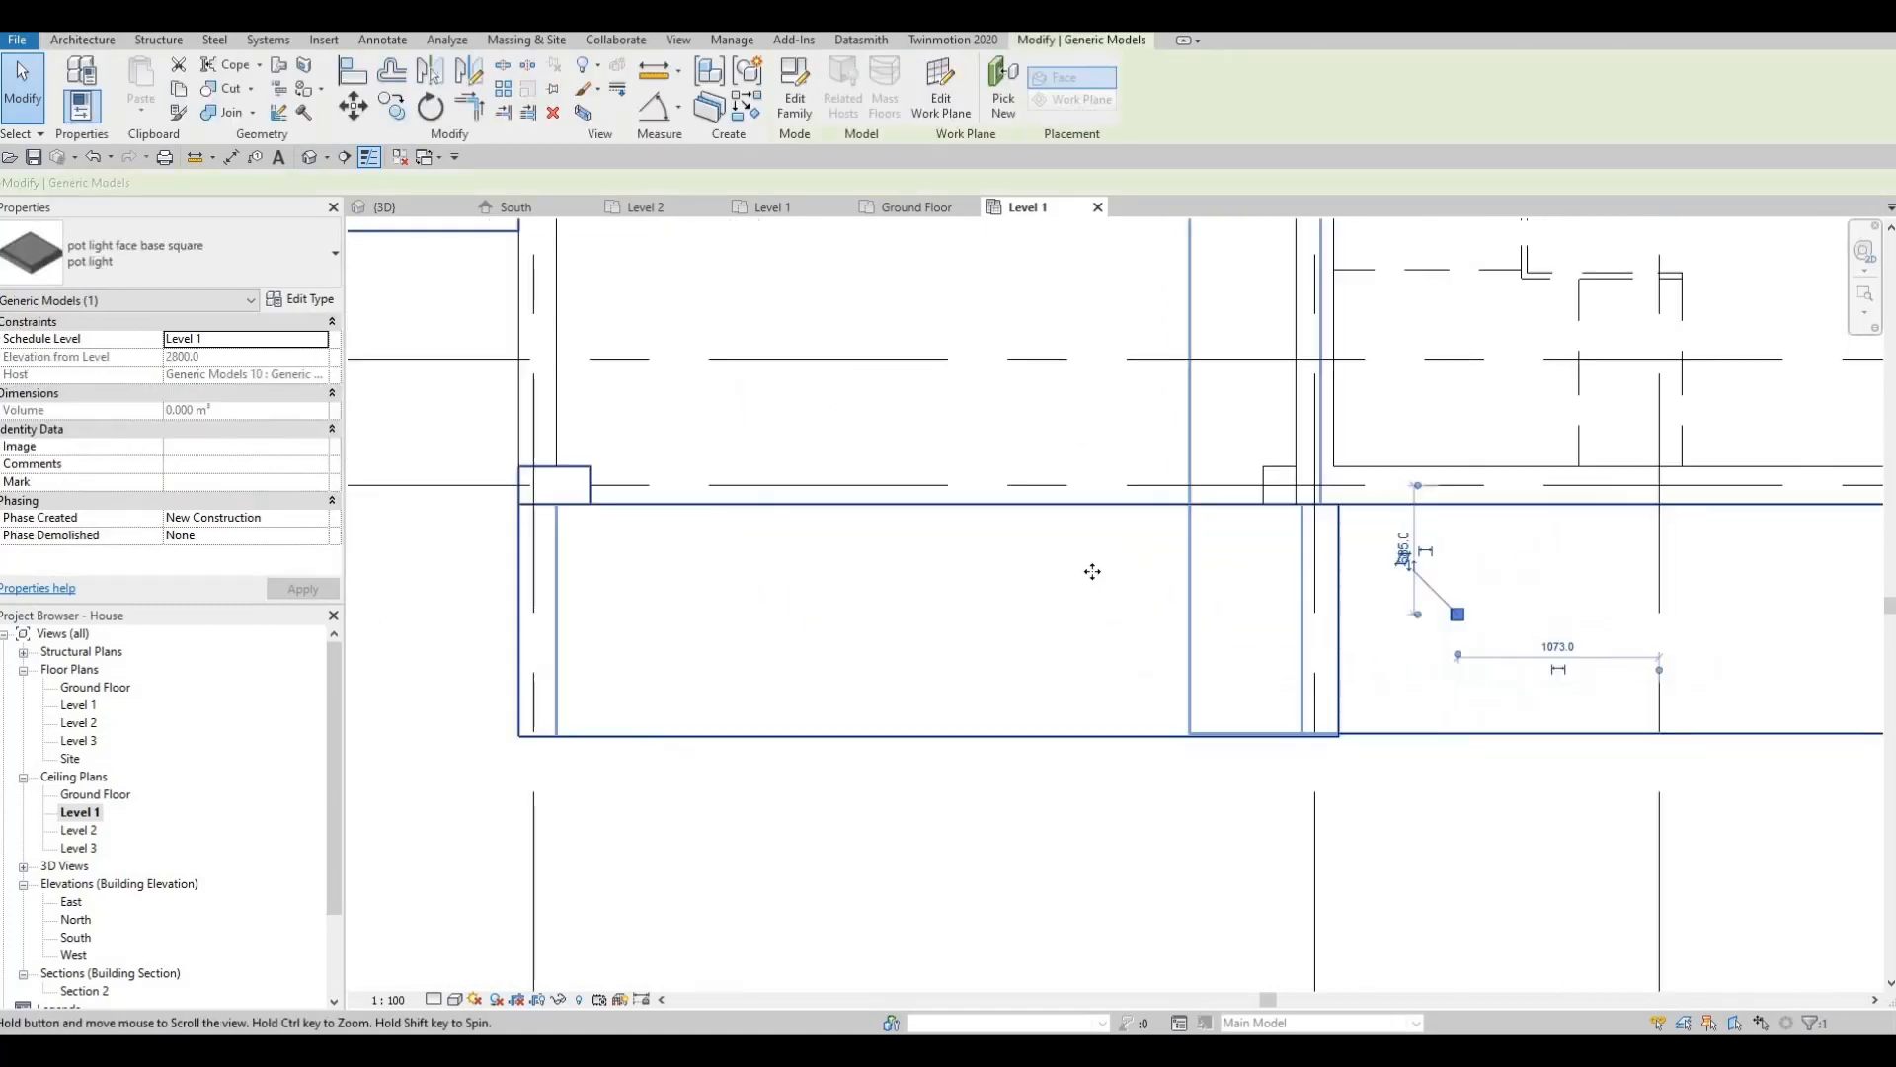
pyautogui.moveTo(1597, 579); pyautogui.dragTo(1591, 576)
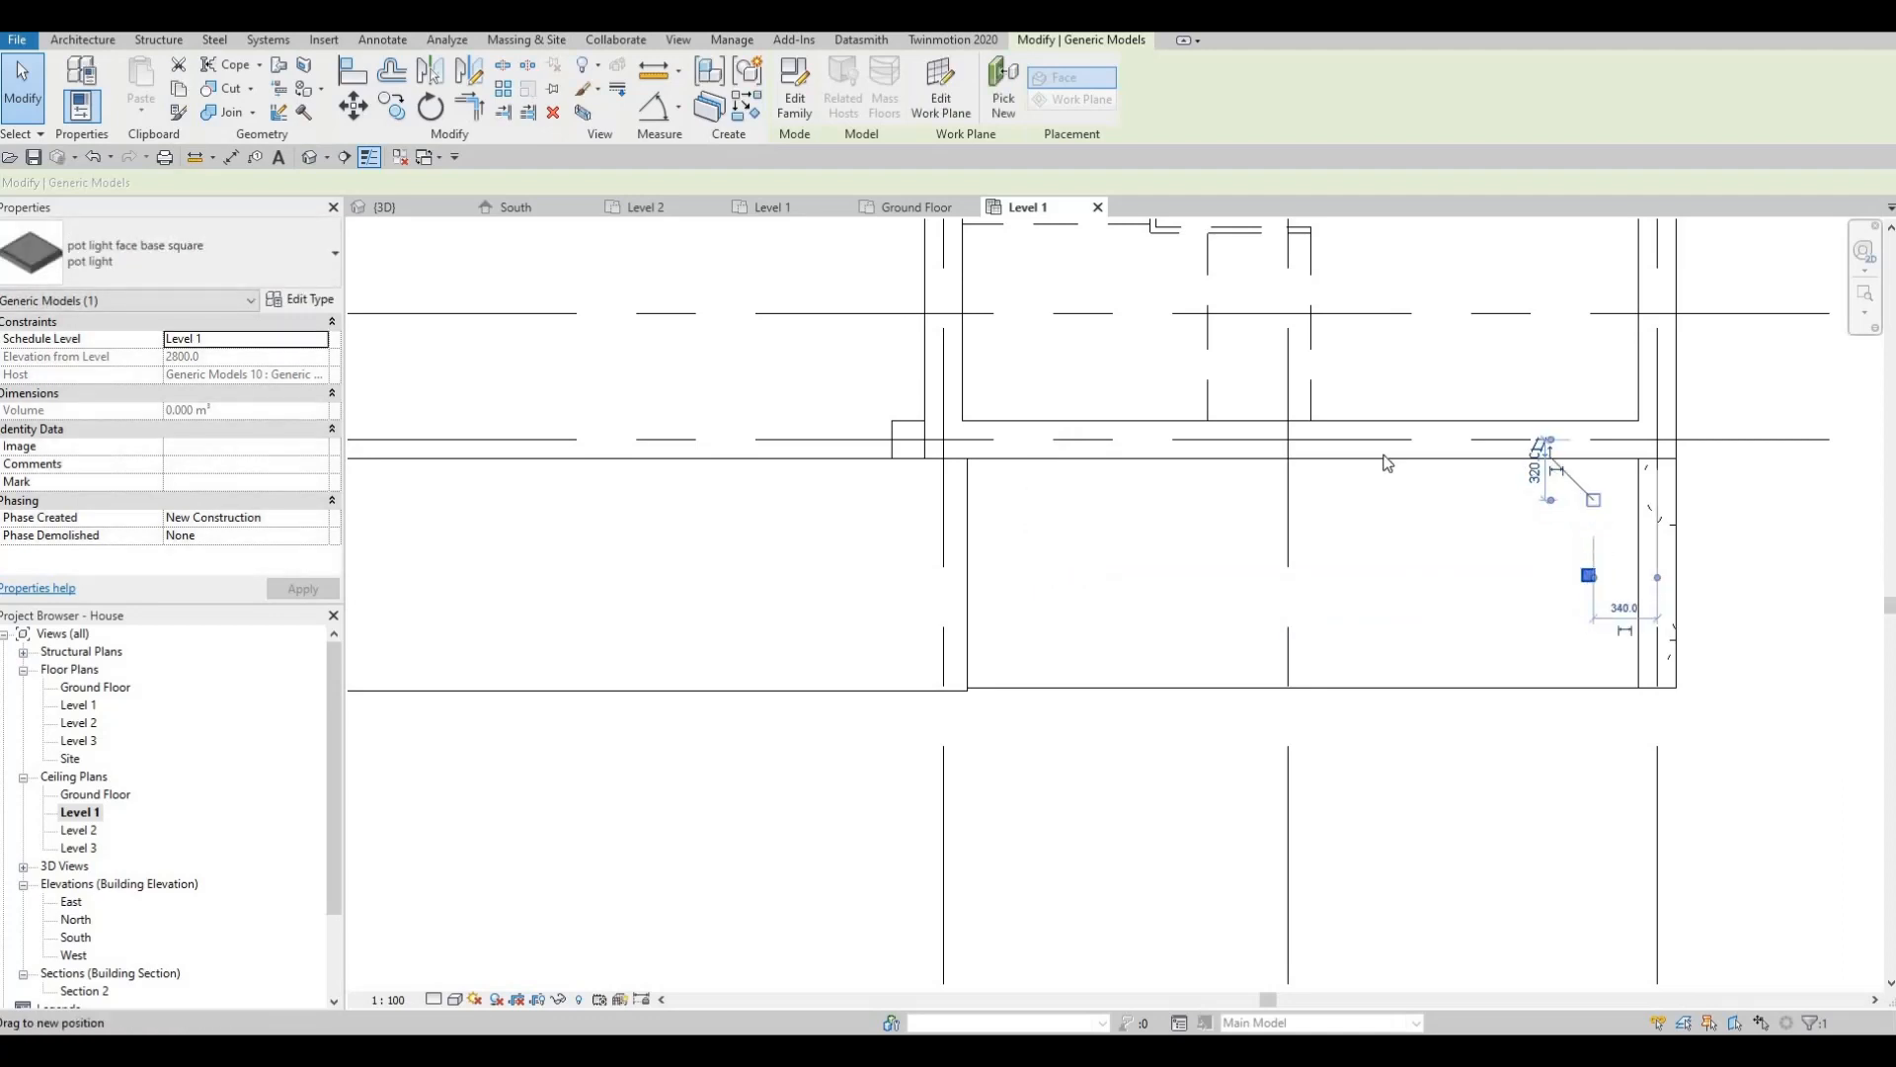
# Rehost the pot light in the 3D view by picking the wooden underside of the entrance overhang as its new face.
pyautogui.click(385, 208)
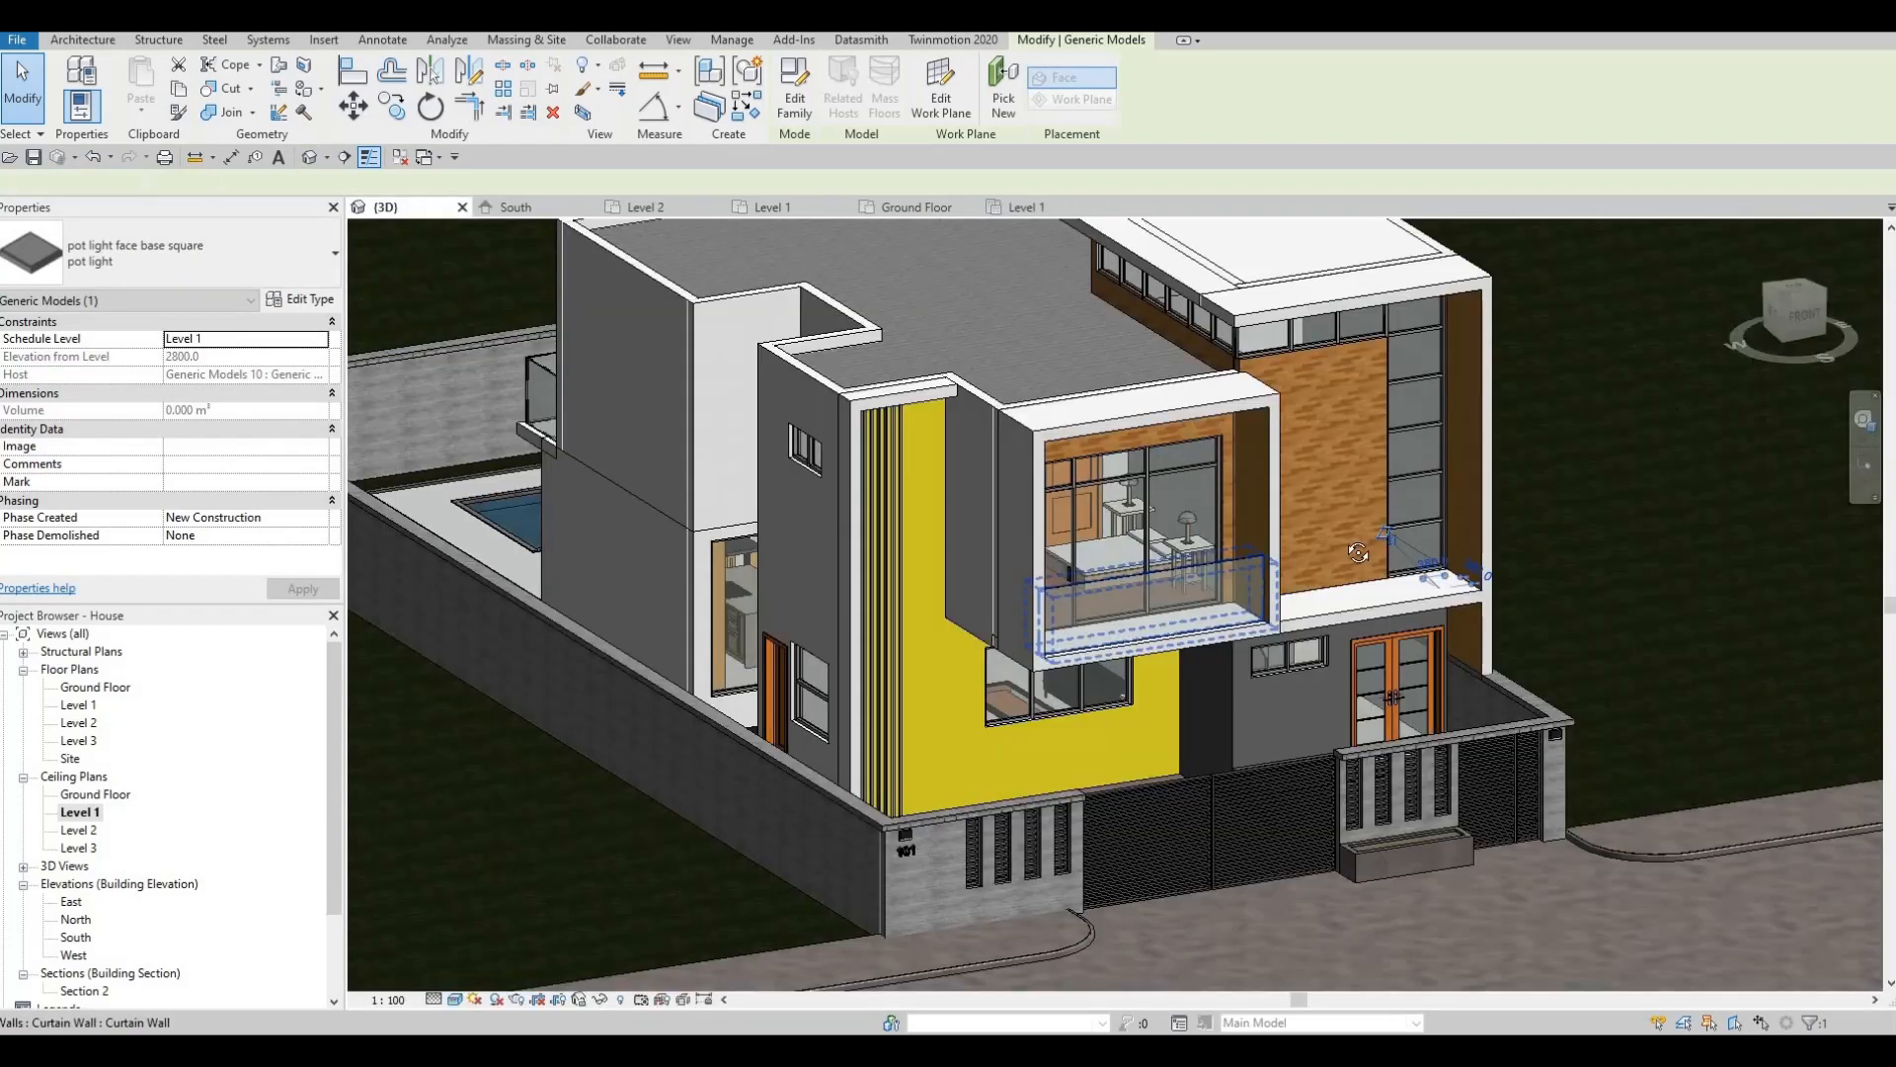
pyautogui.keyDown('shift'); pyautogui.moveTo(1424, 486); pyautogui.dragTo(1423, 614, button='middle'); pyautogui.keyUp('shift')
pyautogui.scroll(3, 1438, 594)
pyautogui.scroll(1, 1477, 668)
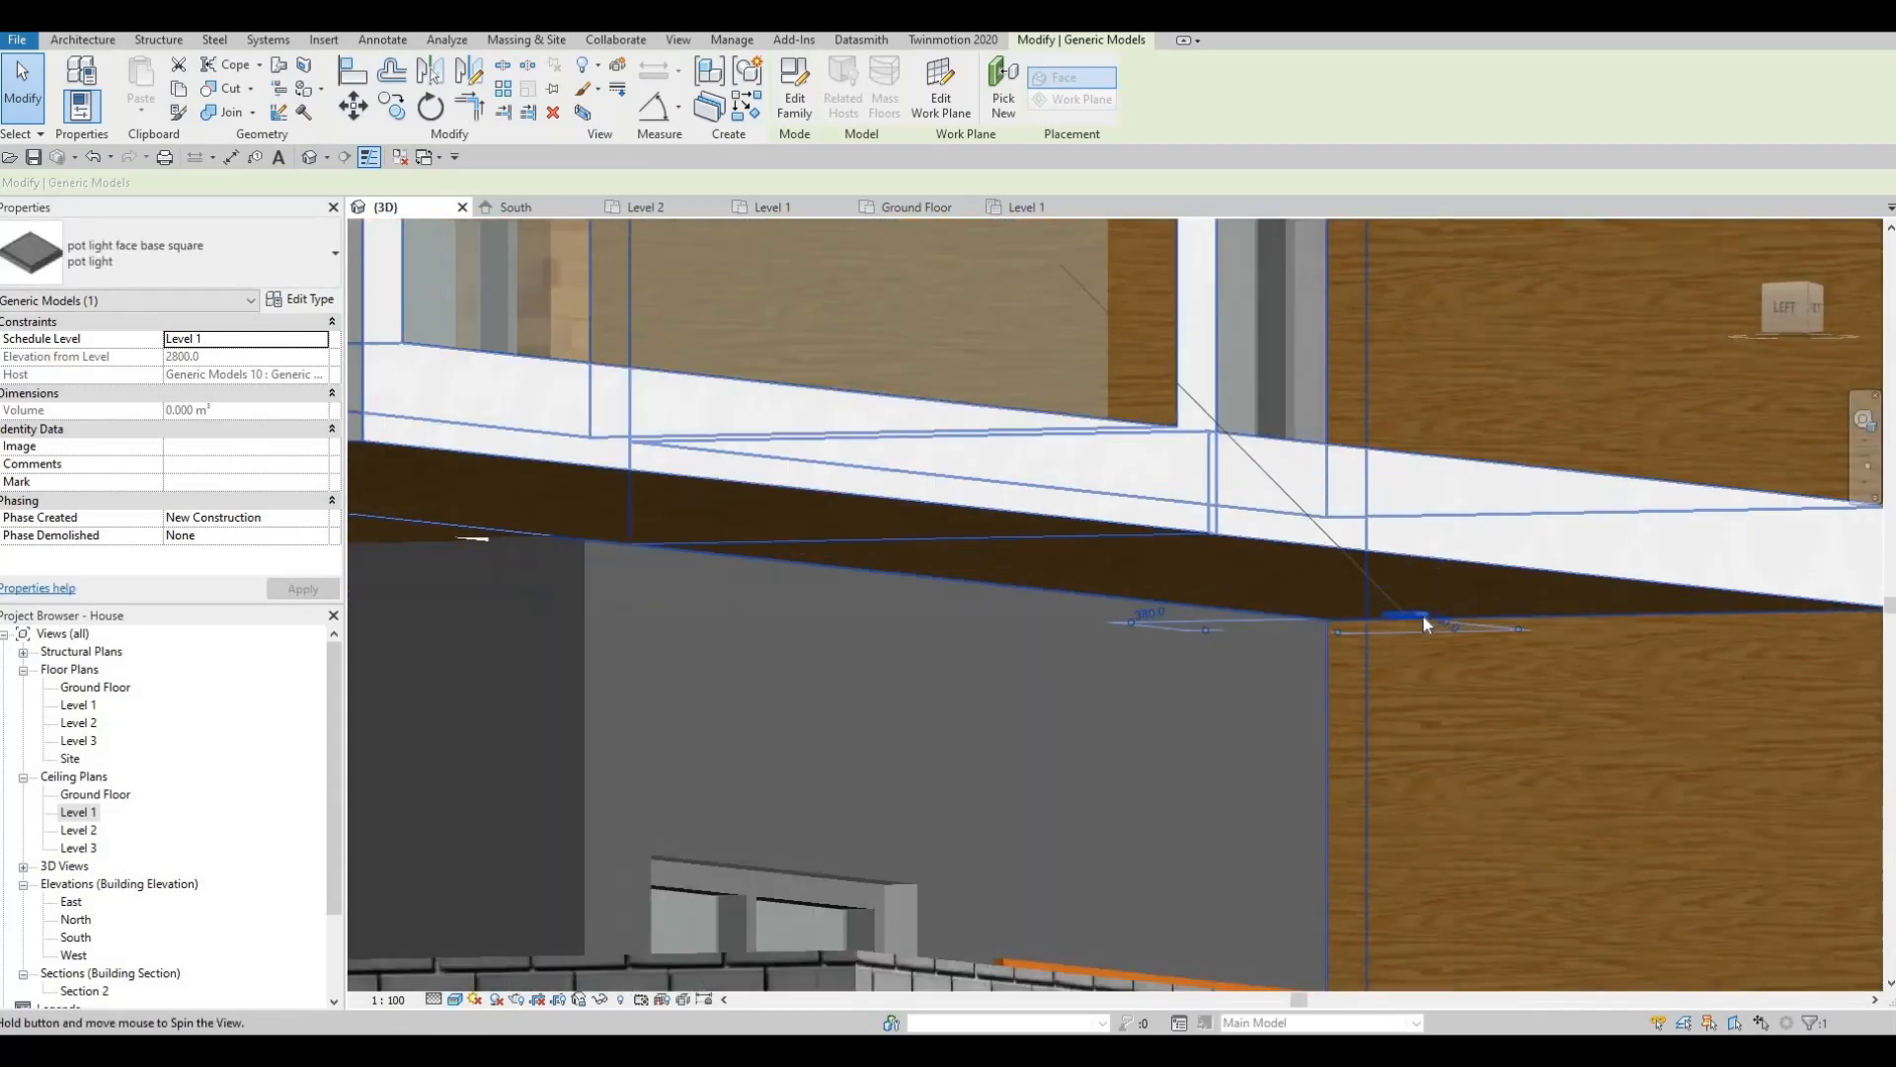
pyautogui.press('Escape')
pyautogui.press('Escape')
pyautogui.click(1412, 616)
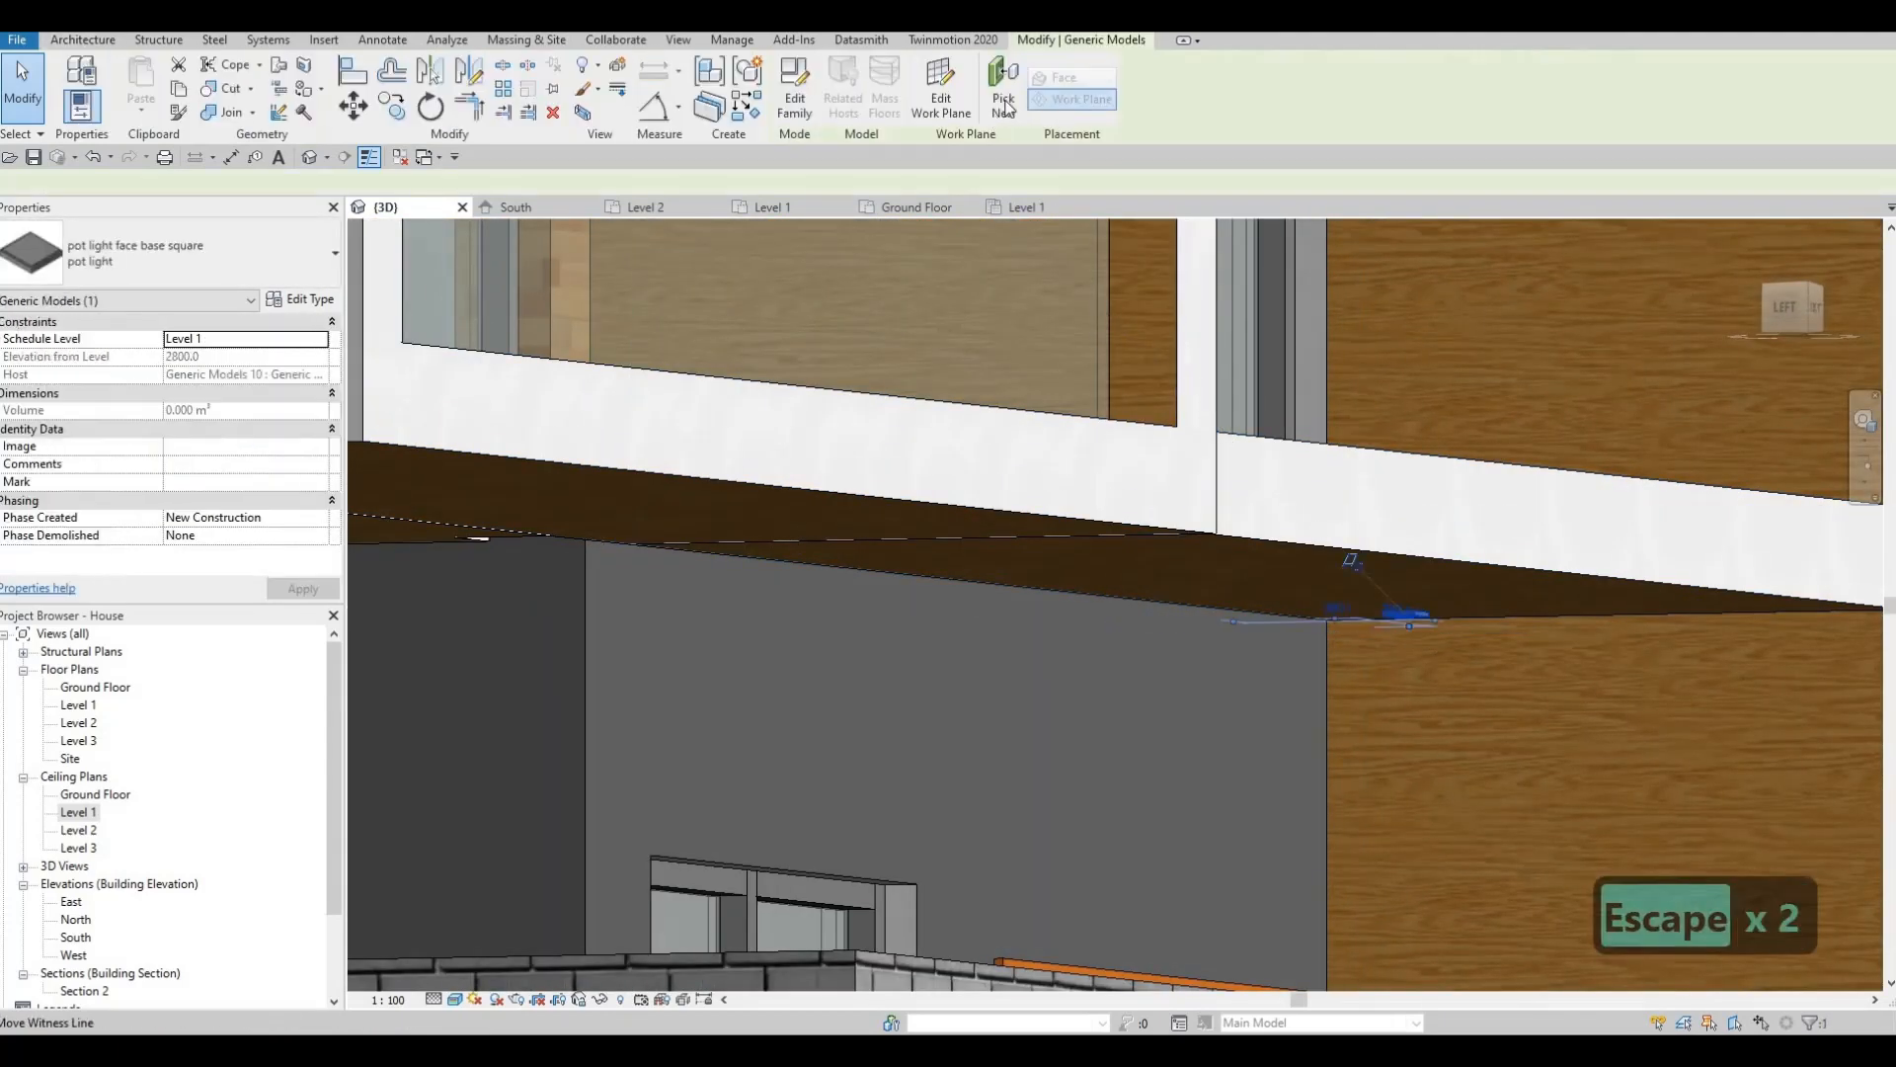
pyautogui.moveTo(1415, 583); pyautogui.dragTo(1393, 592)
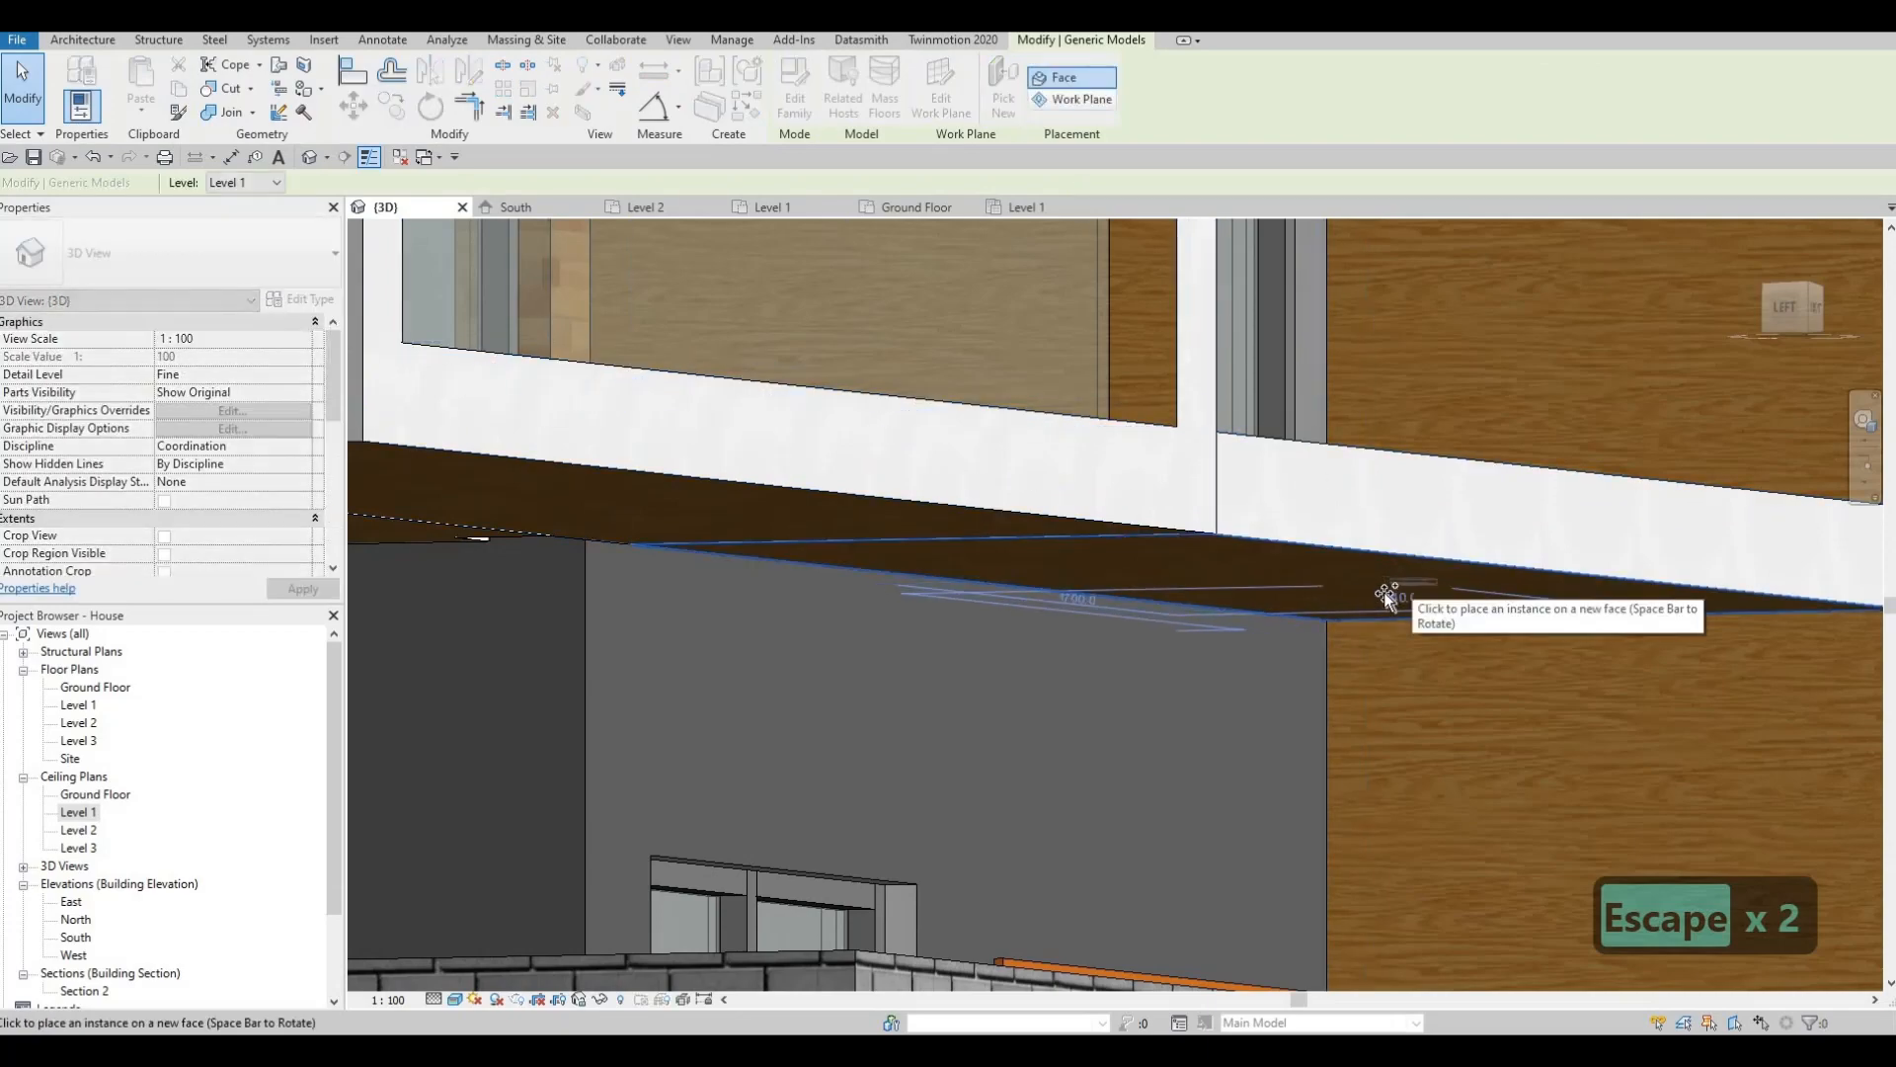
# Move the rehosted pot light nearer the outer end wall of the entrance overhang in the Level 1 ceiling plan.
pyautogui.keyDown('shift'); pyautogui.moveTo(1385, 593); pyautogui.dragTo(84, 828, button='middle'); pyautogui.keyUp('shift')
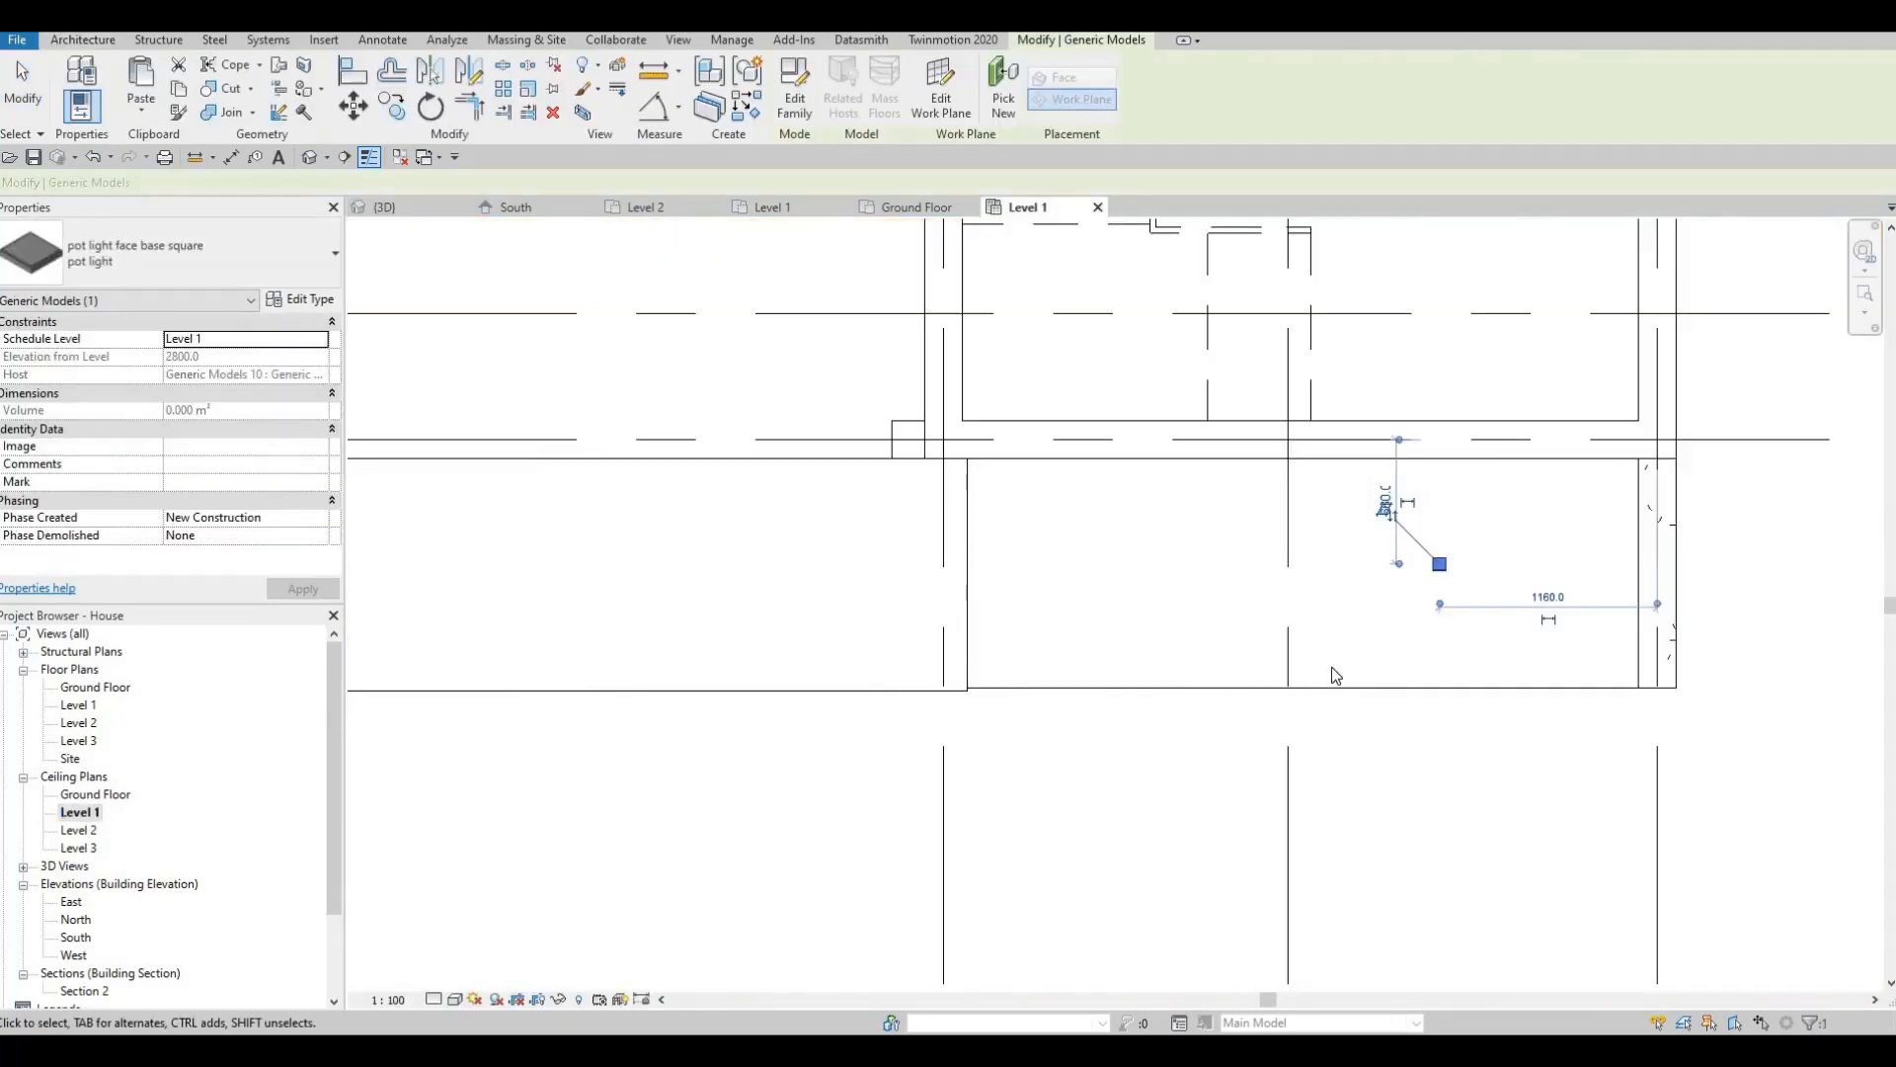
pyautogui.scroll(-2, 1136, 711)
pyautogui.scroll(2, 1327, 672)
pyautogui.scroll(2, 1324, 590)
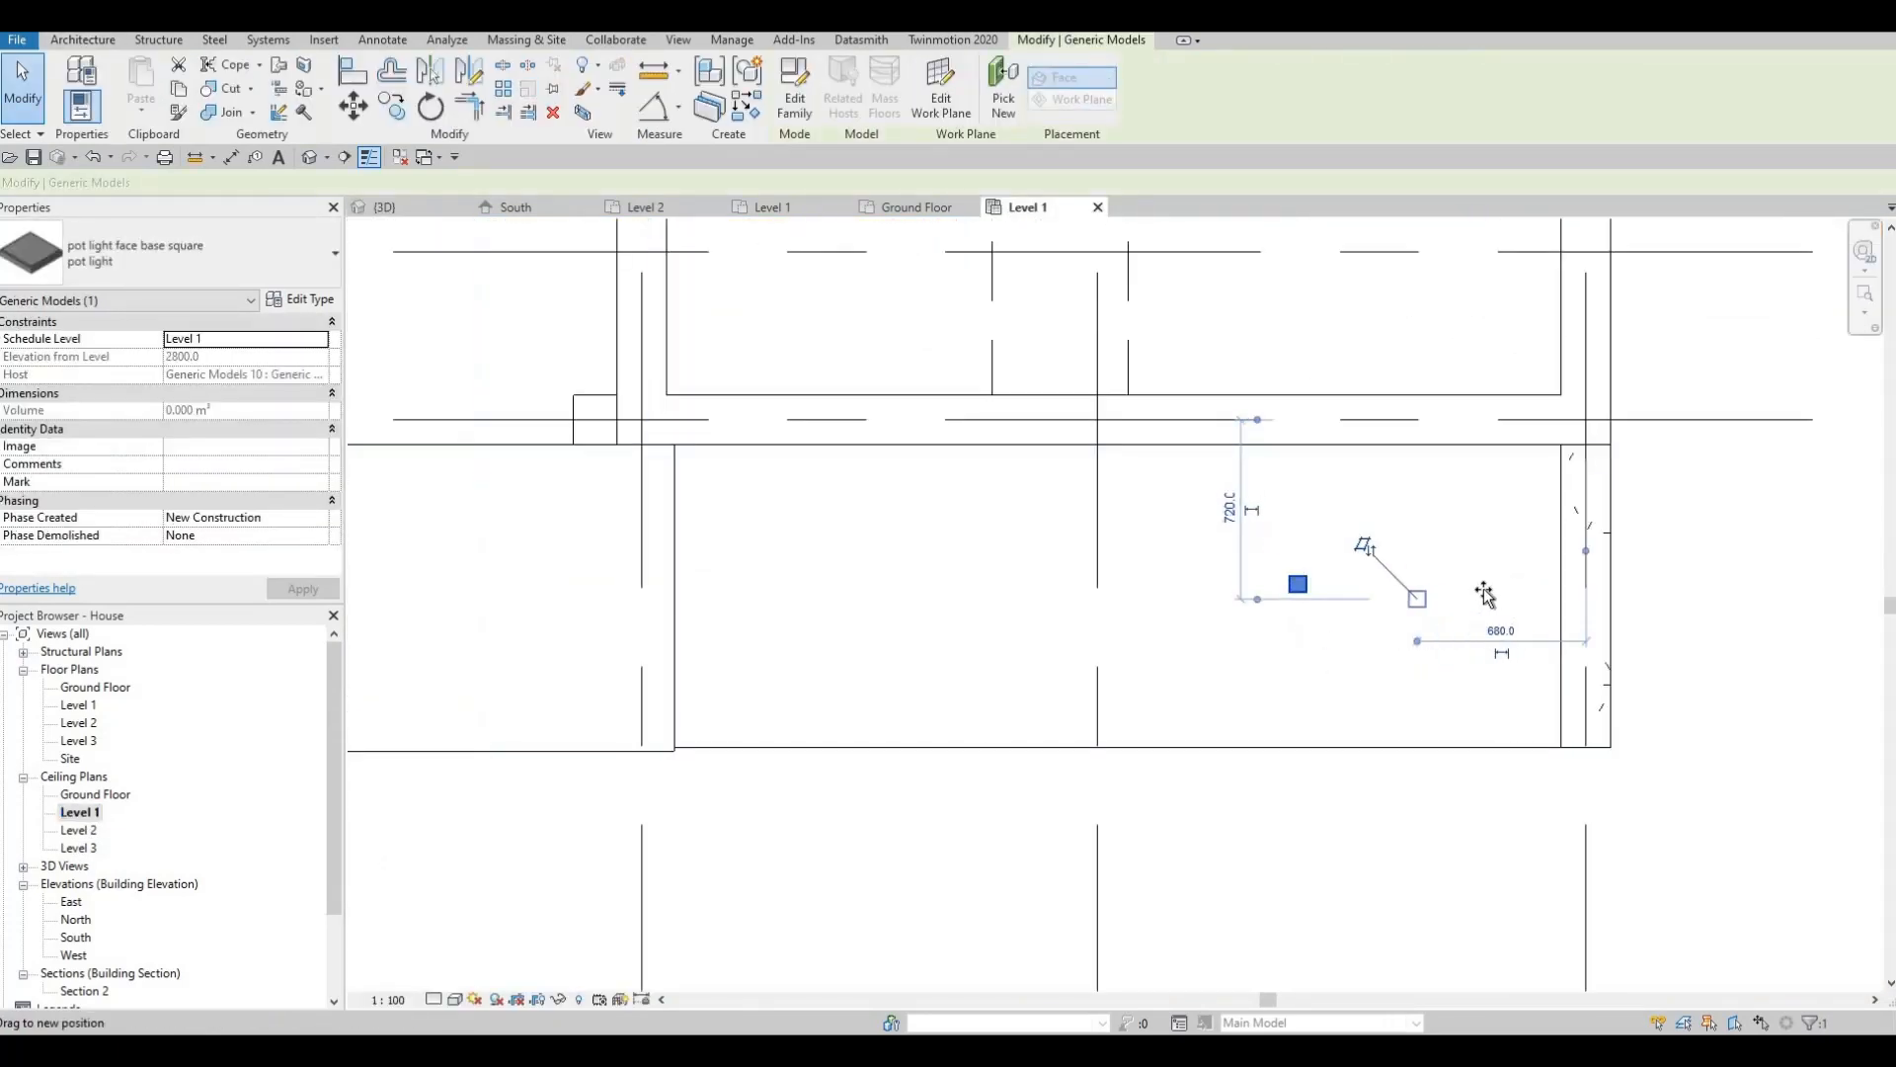
pyautogui.moveTo(1465, 590); pyautogui.dragTo(1462, 589)
pyautogui.press('Escape')
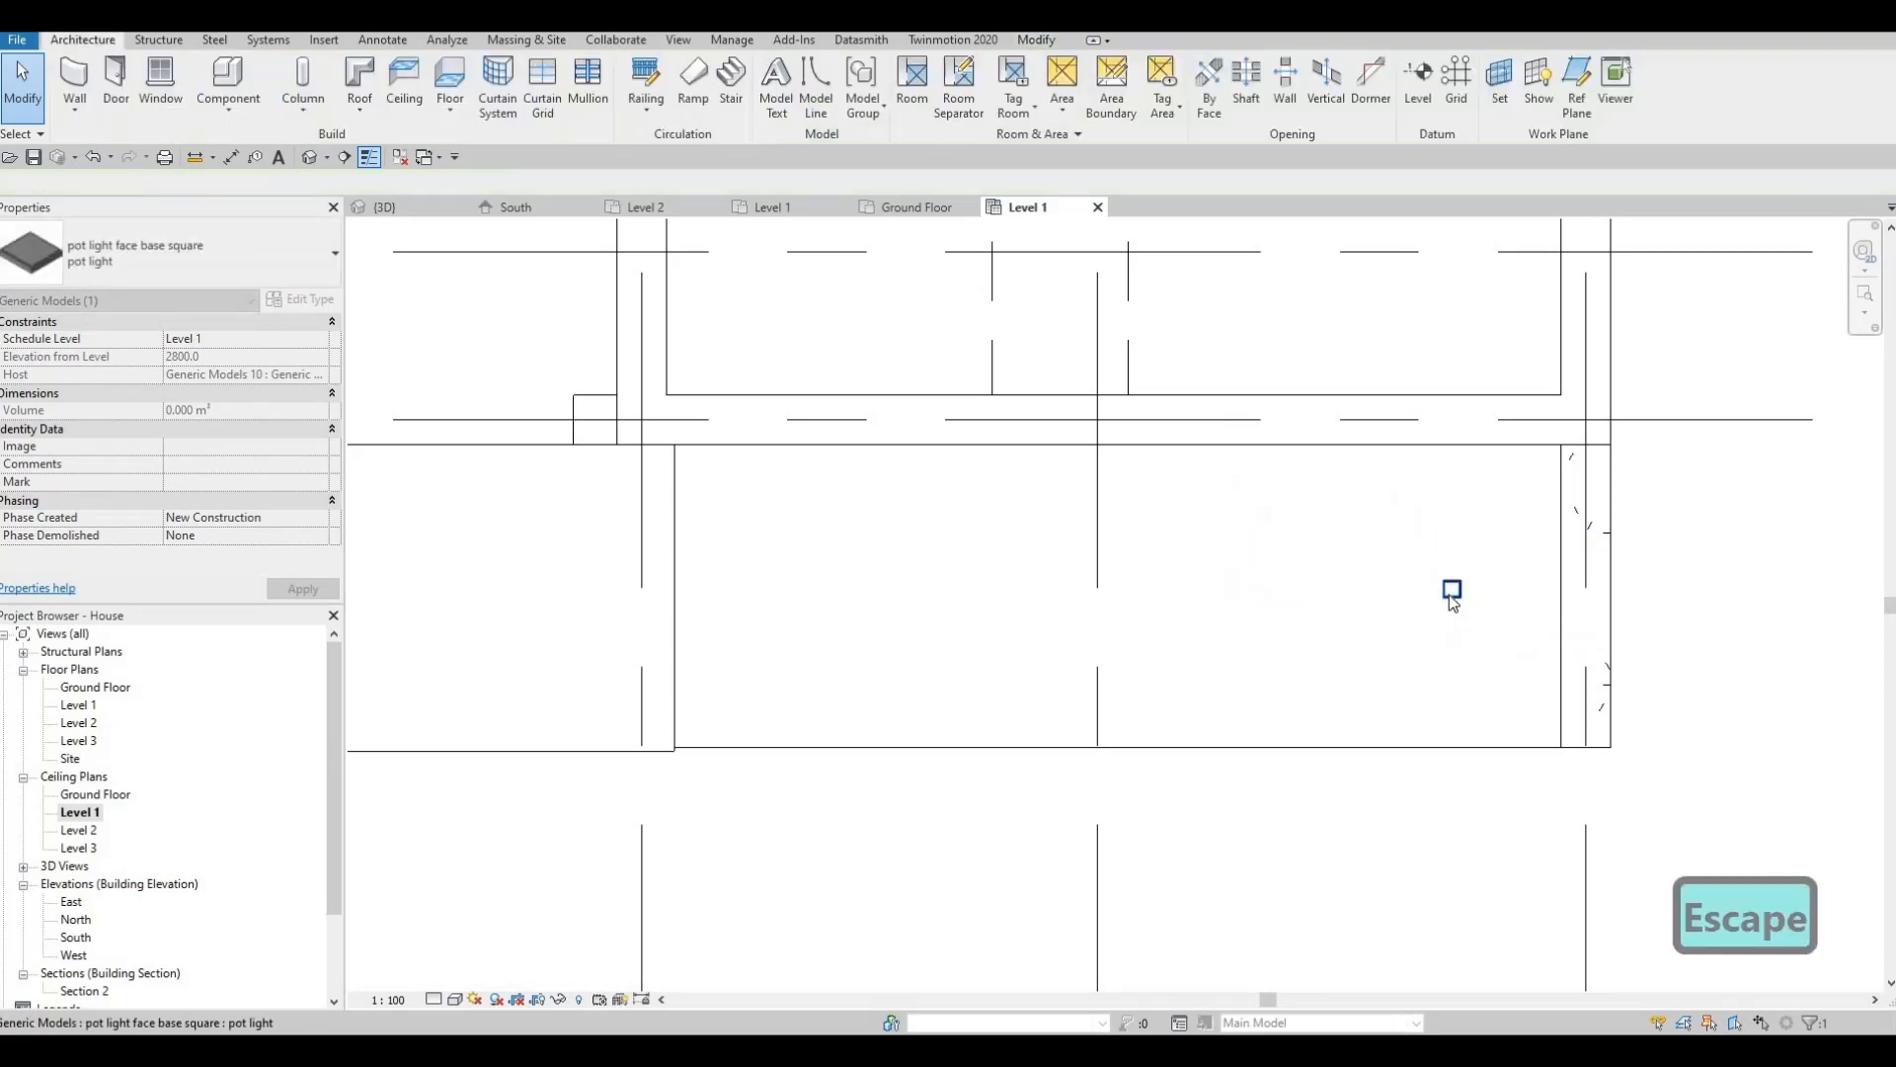
pyautogui.press('Escape')
# Copy the pot light three times horizontally along the entrance overhang at 1000 mm spacing, using multiple copies.
pyautogui.click(1451, 591)
pyautogui.press('c')
pyautogui.press('o')
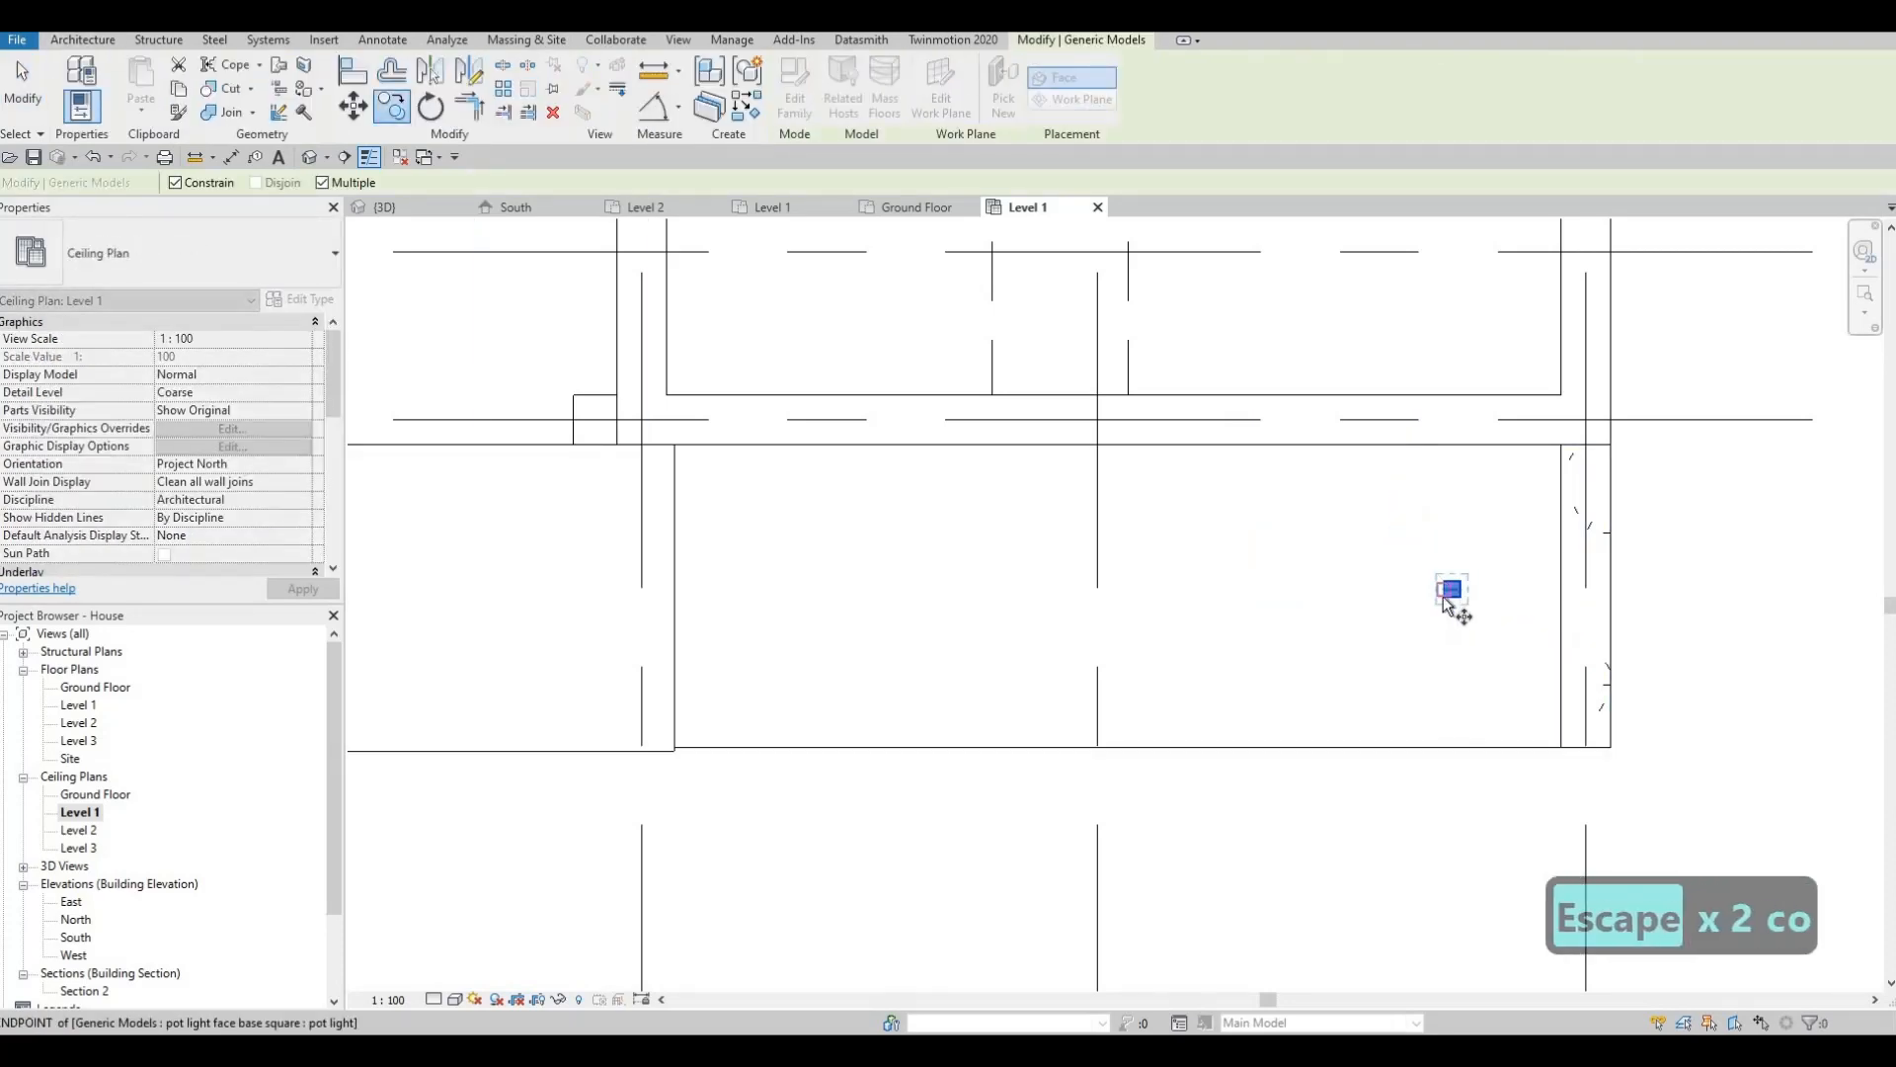
pyautogui.scroll(2, 1452, 593)
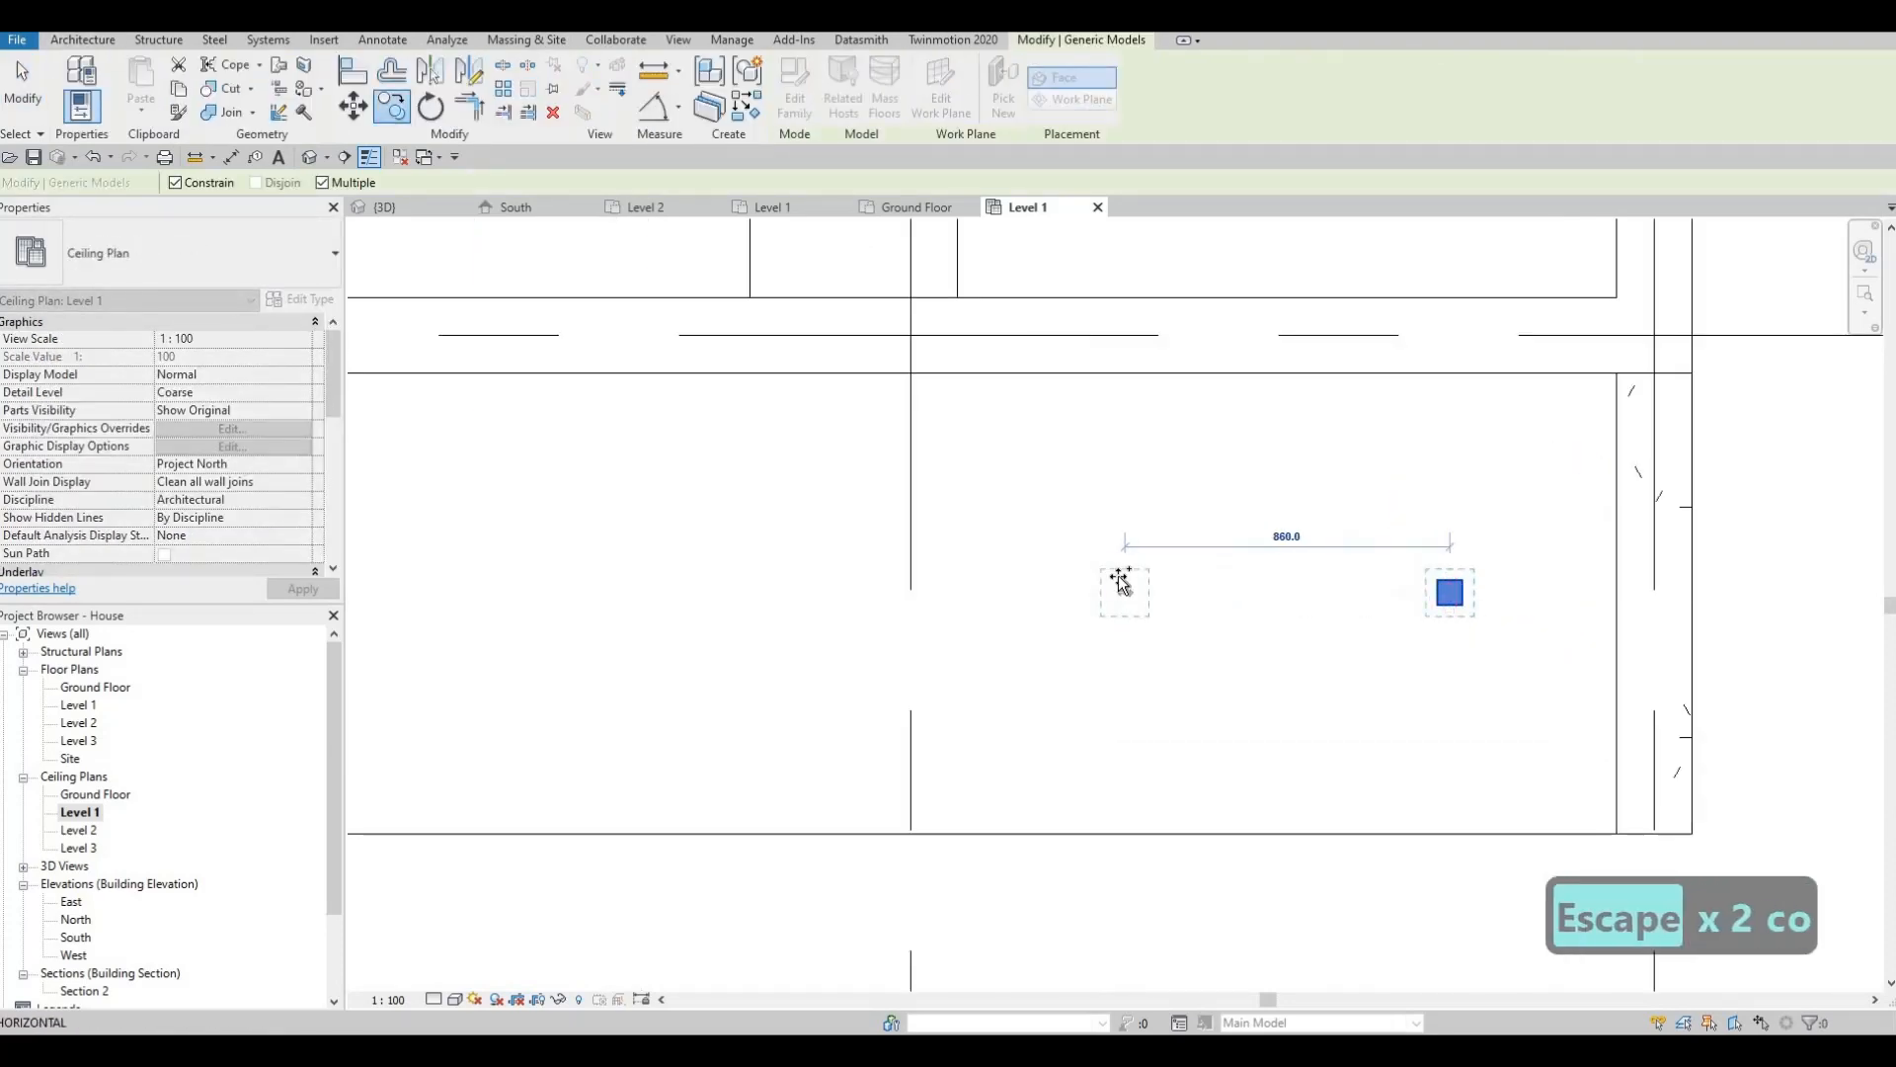
pyautogui.write('1000')
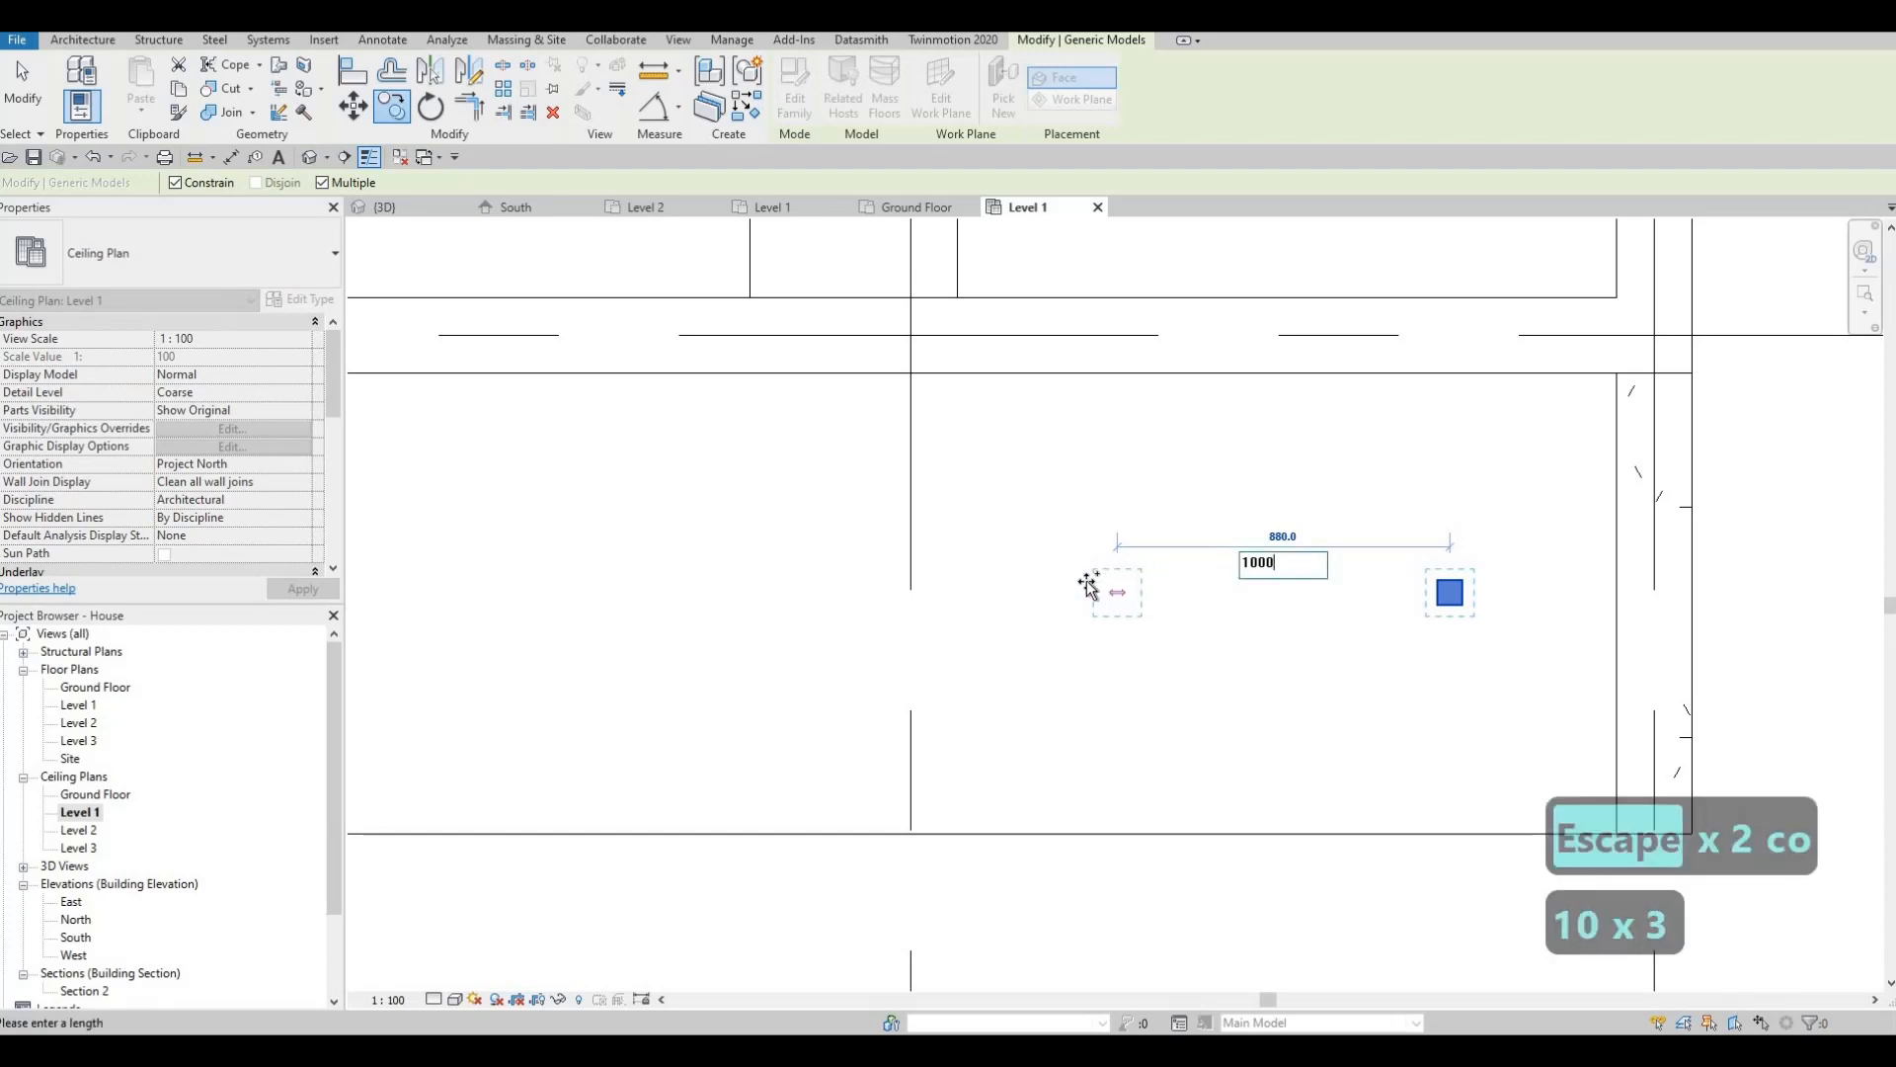
pyautogui.press('Return')
pyautogui.scroll(-5, 1163, 593)
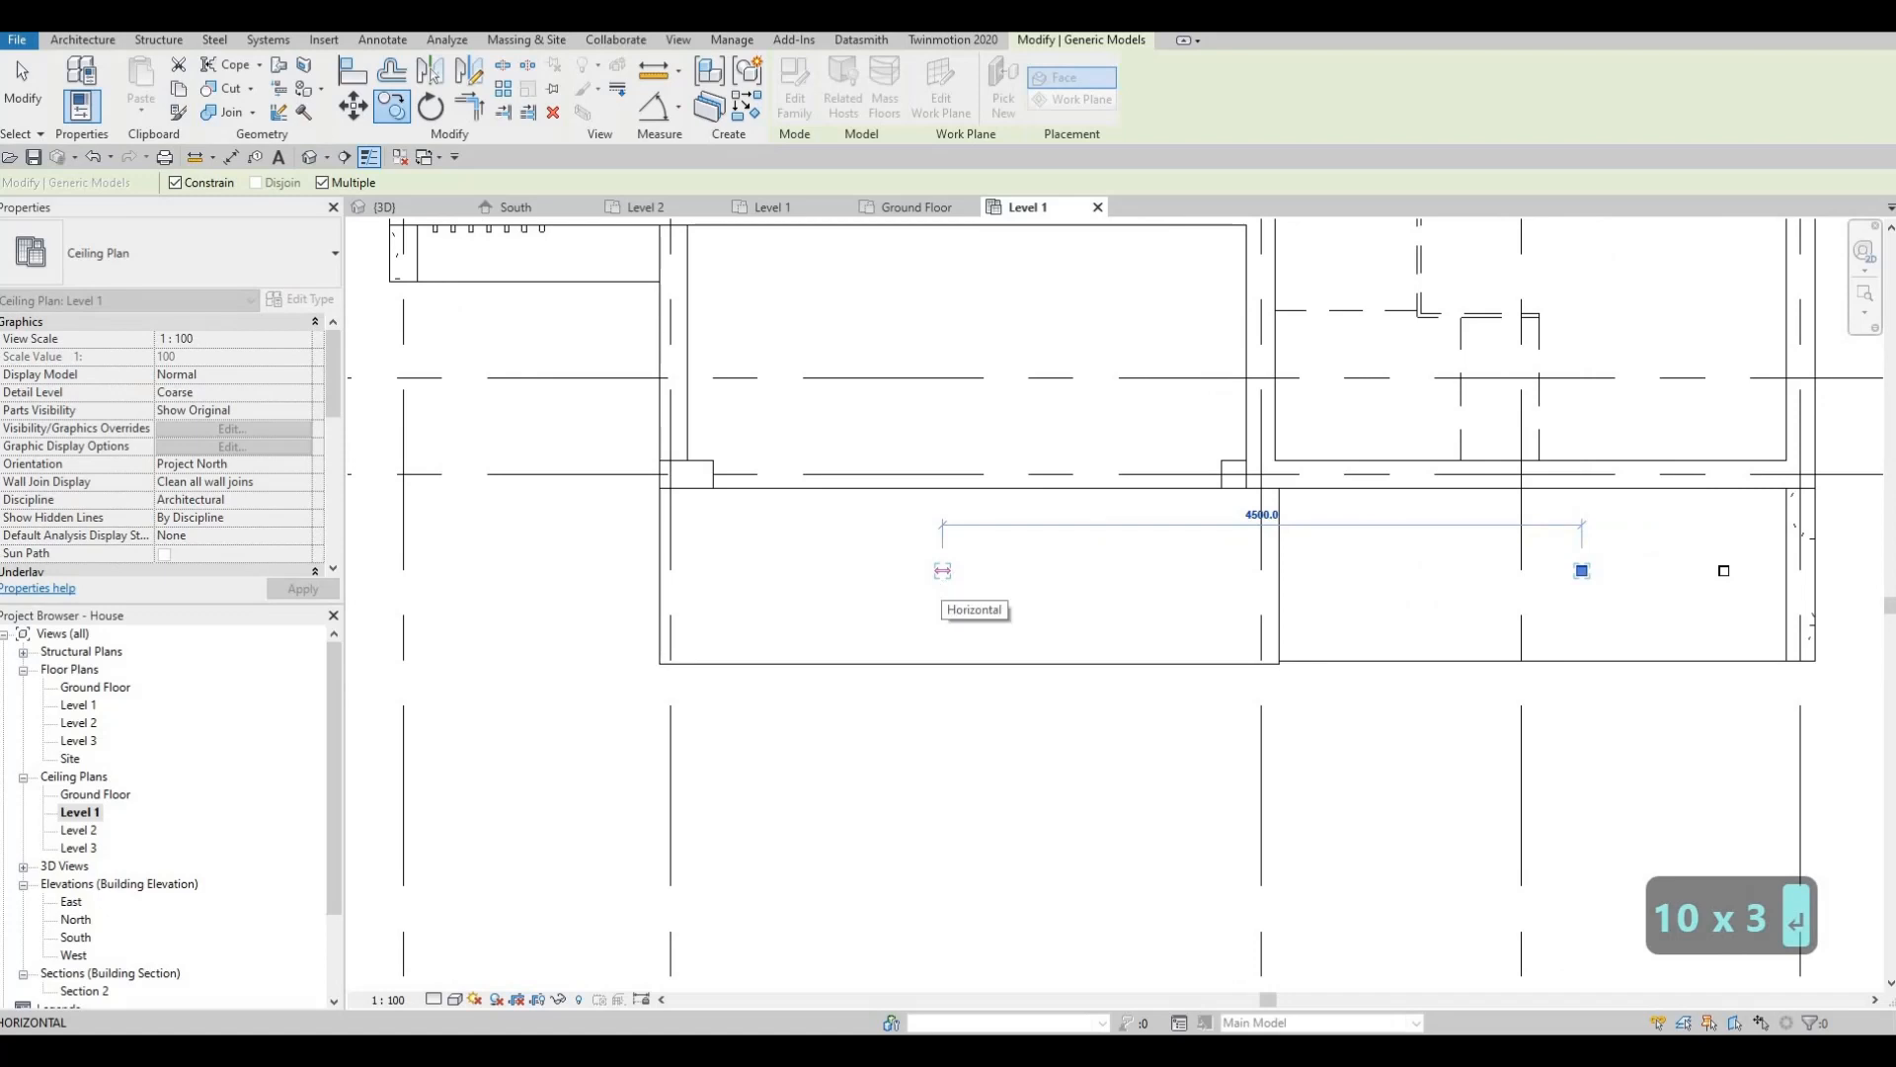
pyautogui.write('10')
pyautogui.press('Return')
pyautogui.write('1')
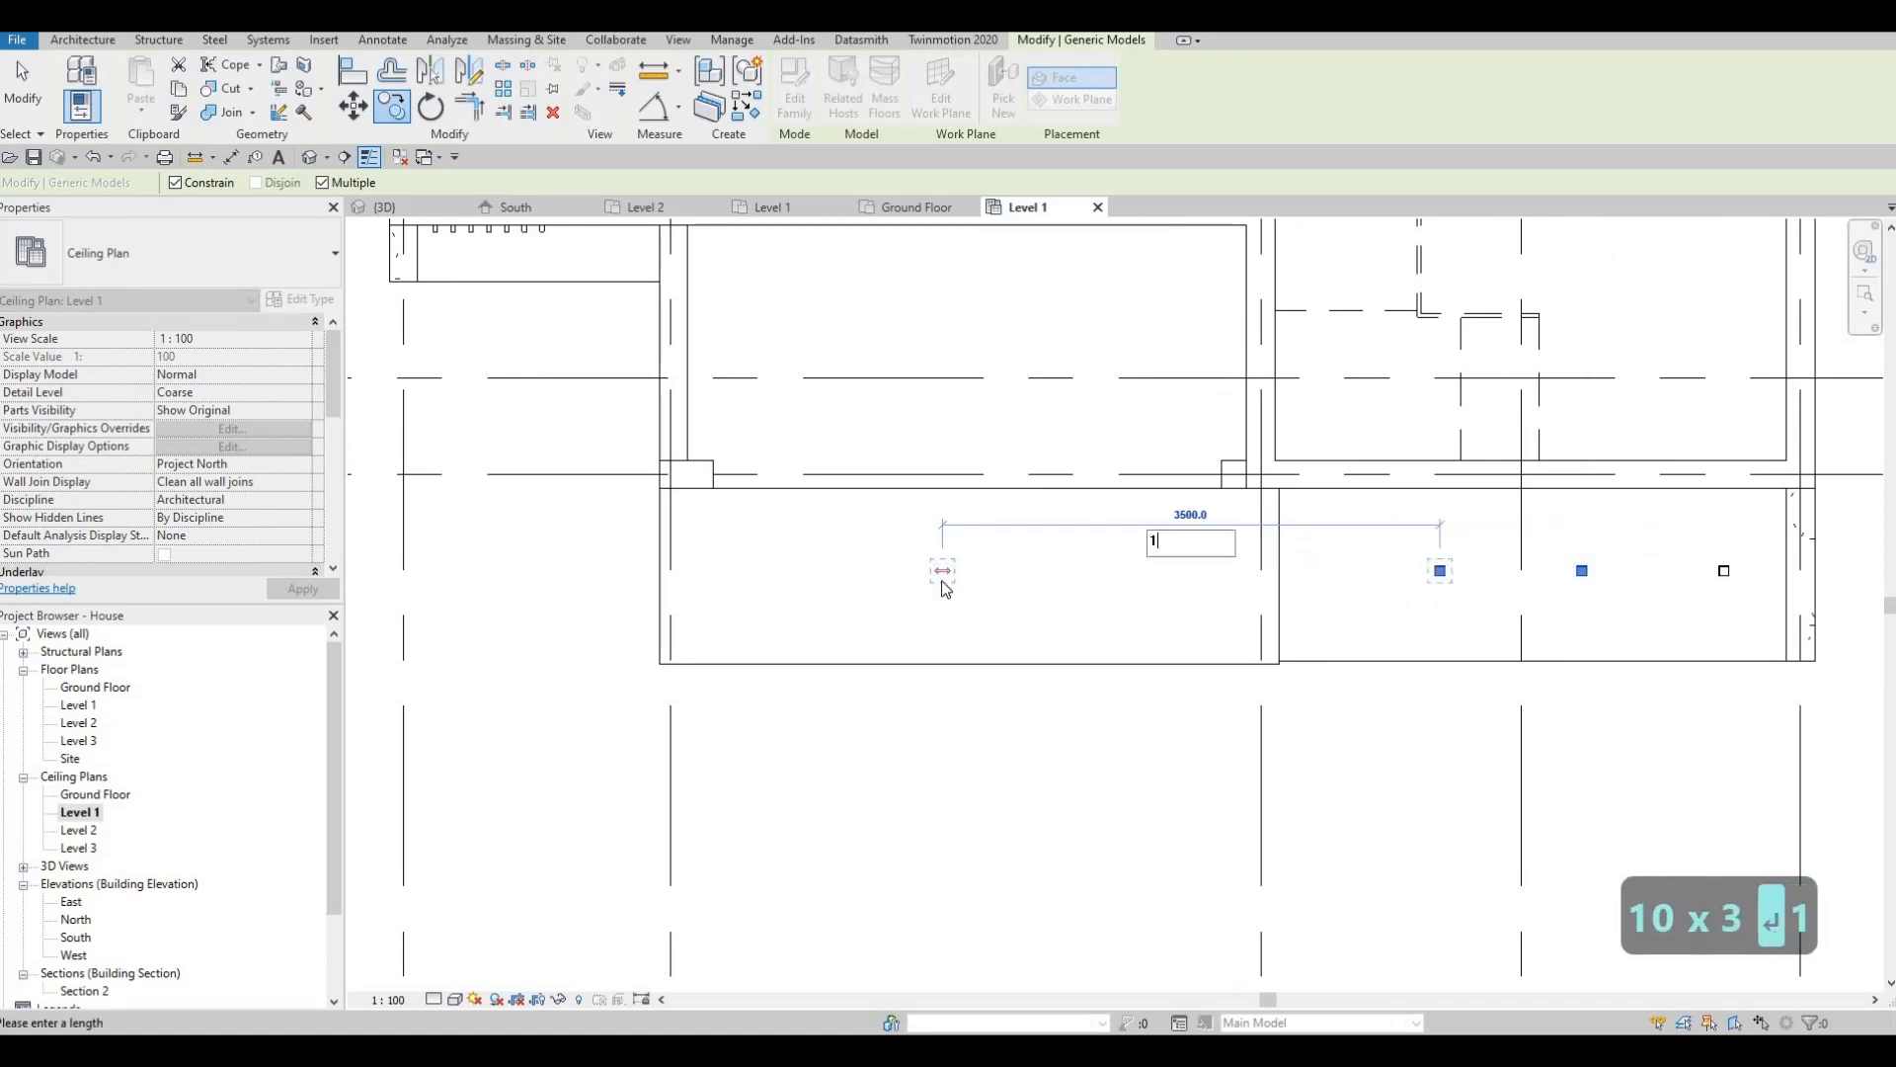
pyautogui.write('000')
pyautogui.press('Return')
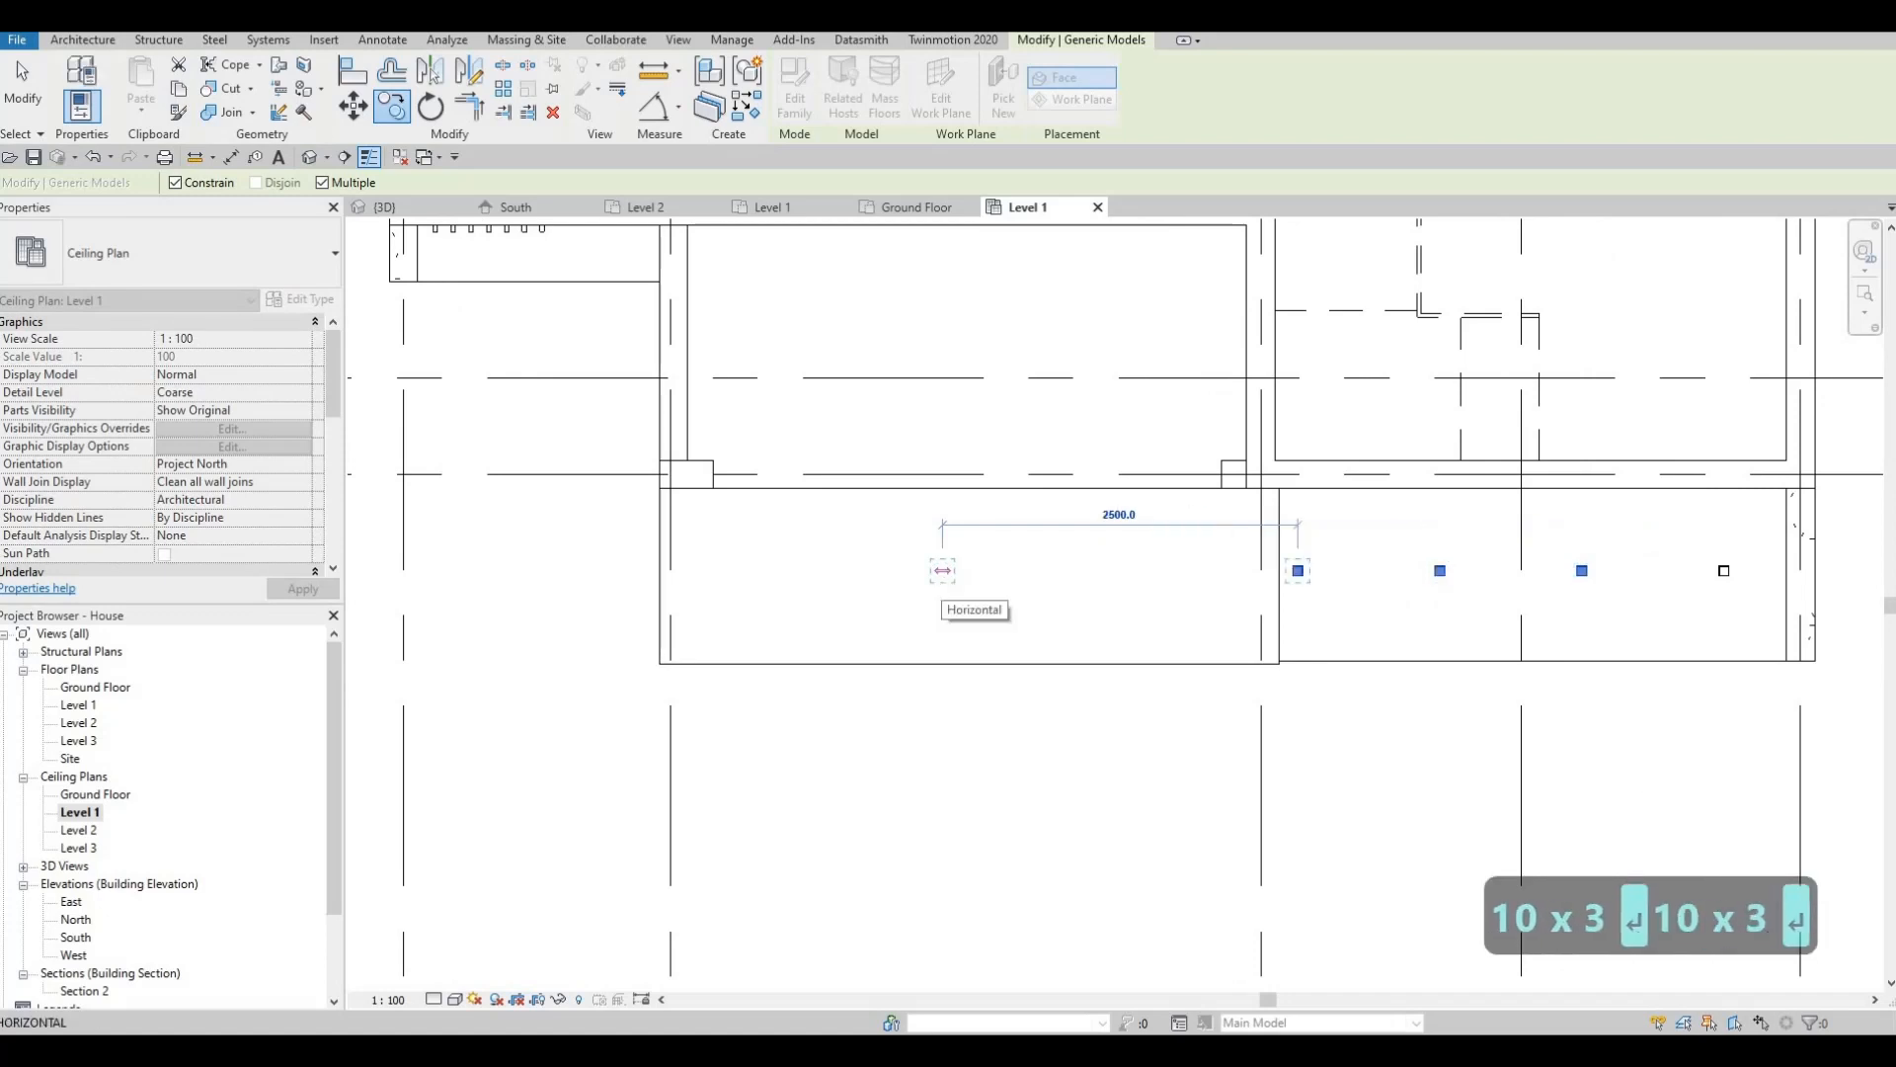
# Continue the row with four more pot light copies at 1000 mm spacing across the adjoining balcony overhang.
pyautogui.write('1000')
pyautogui.press('Return')
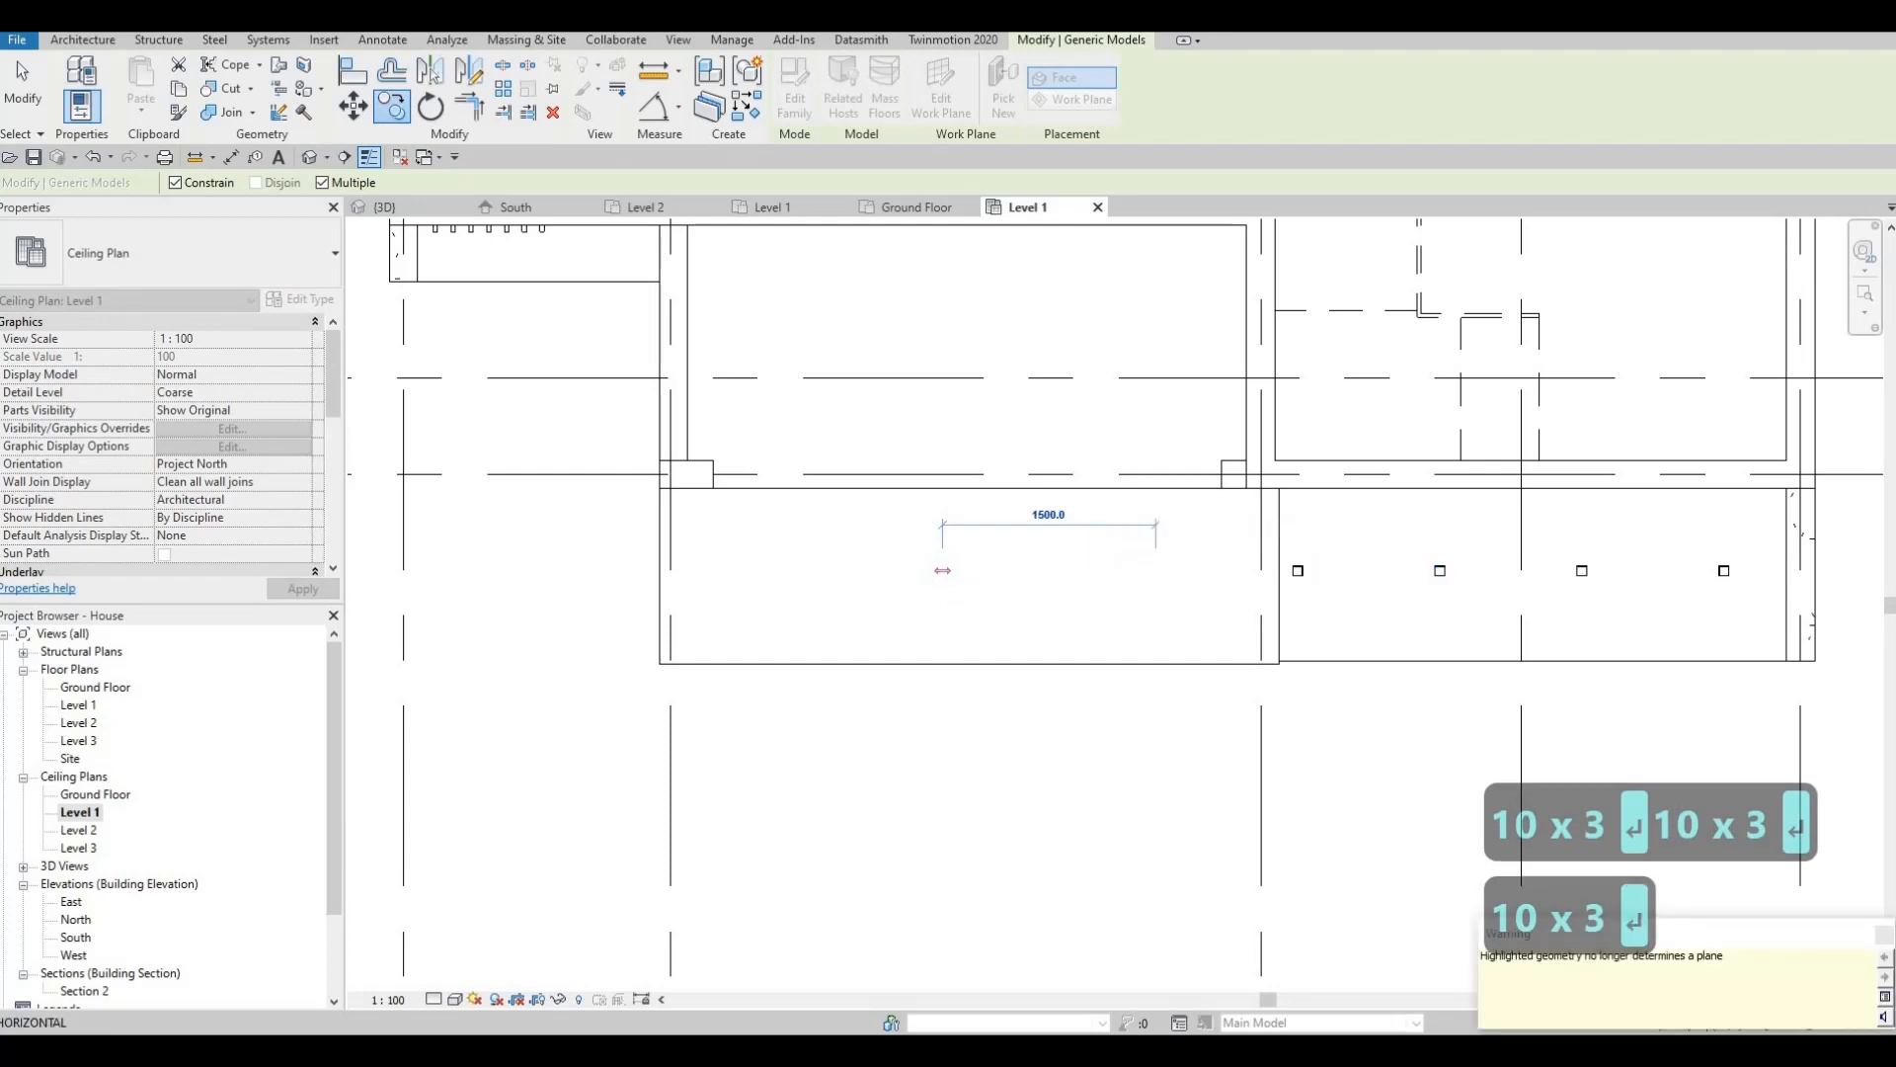
pyautogui.press('Return')
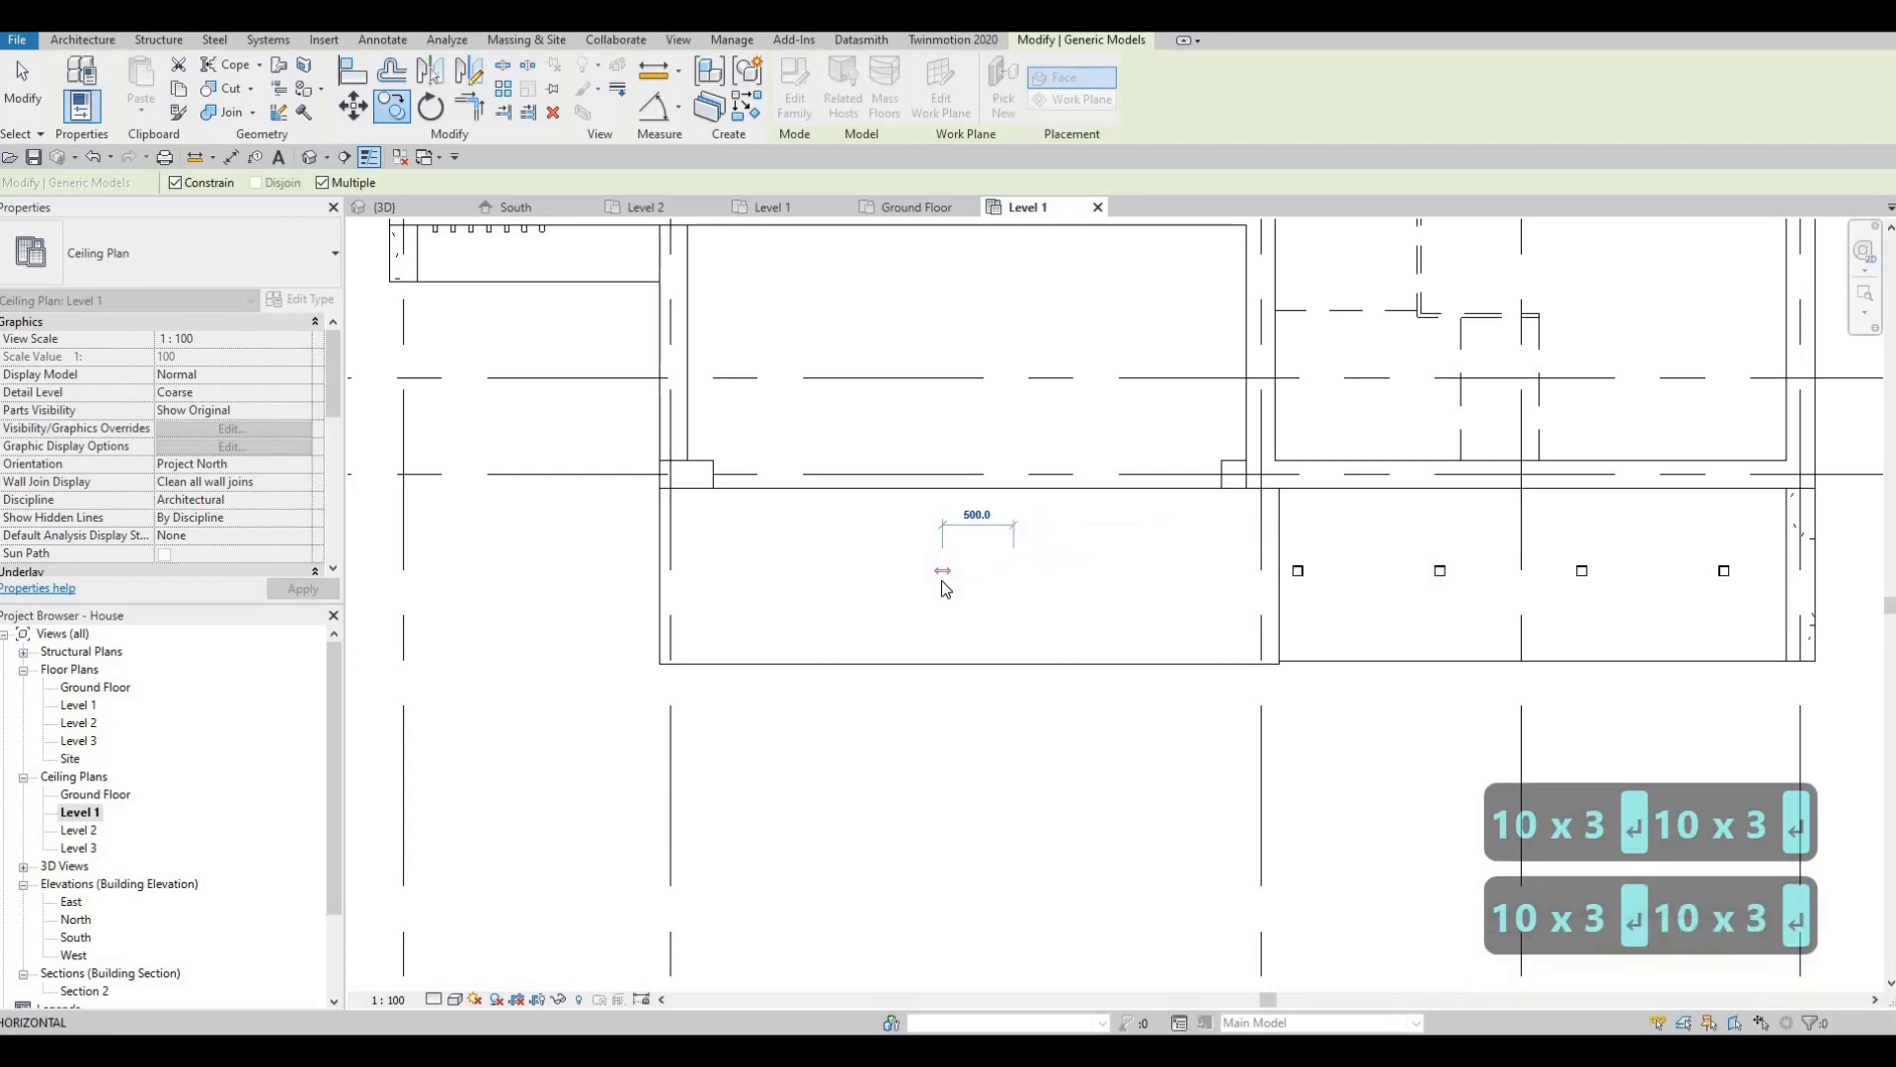
pyautogui.write('1')
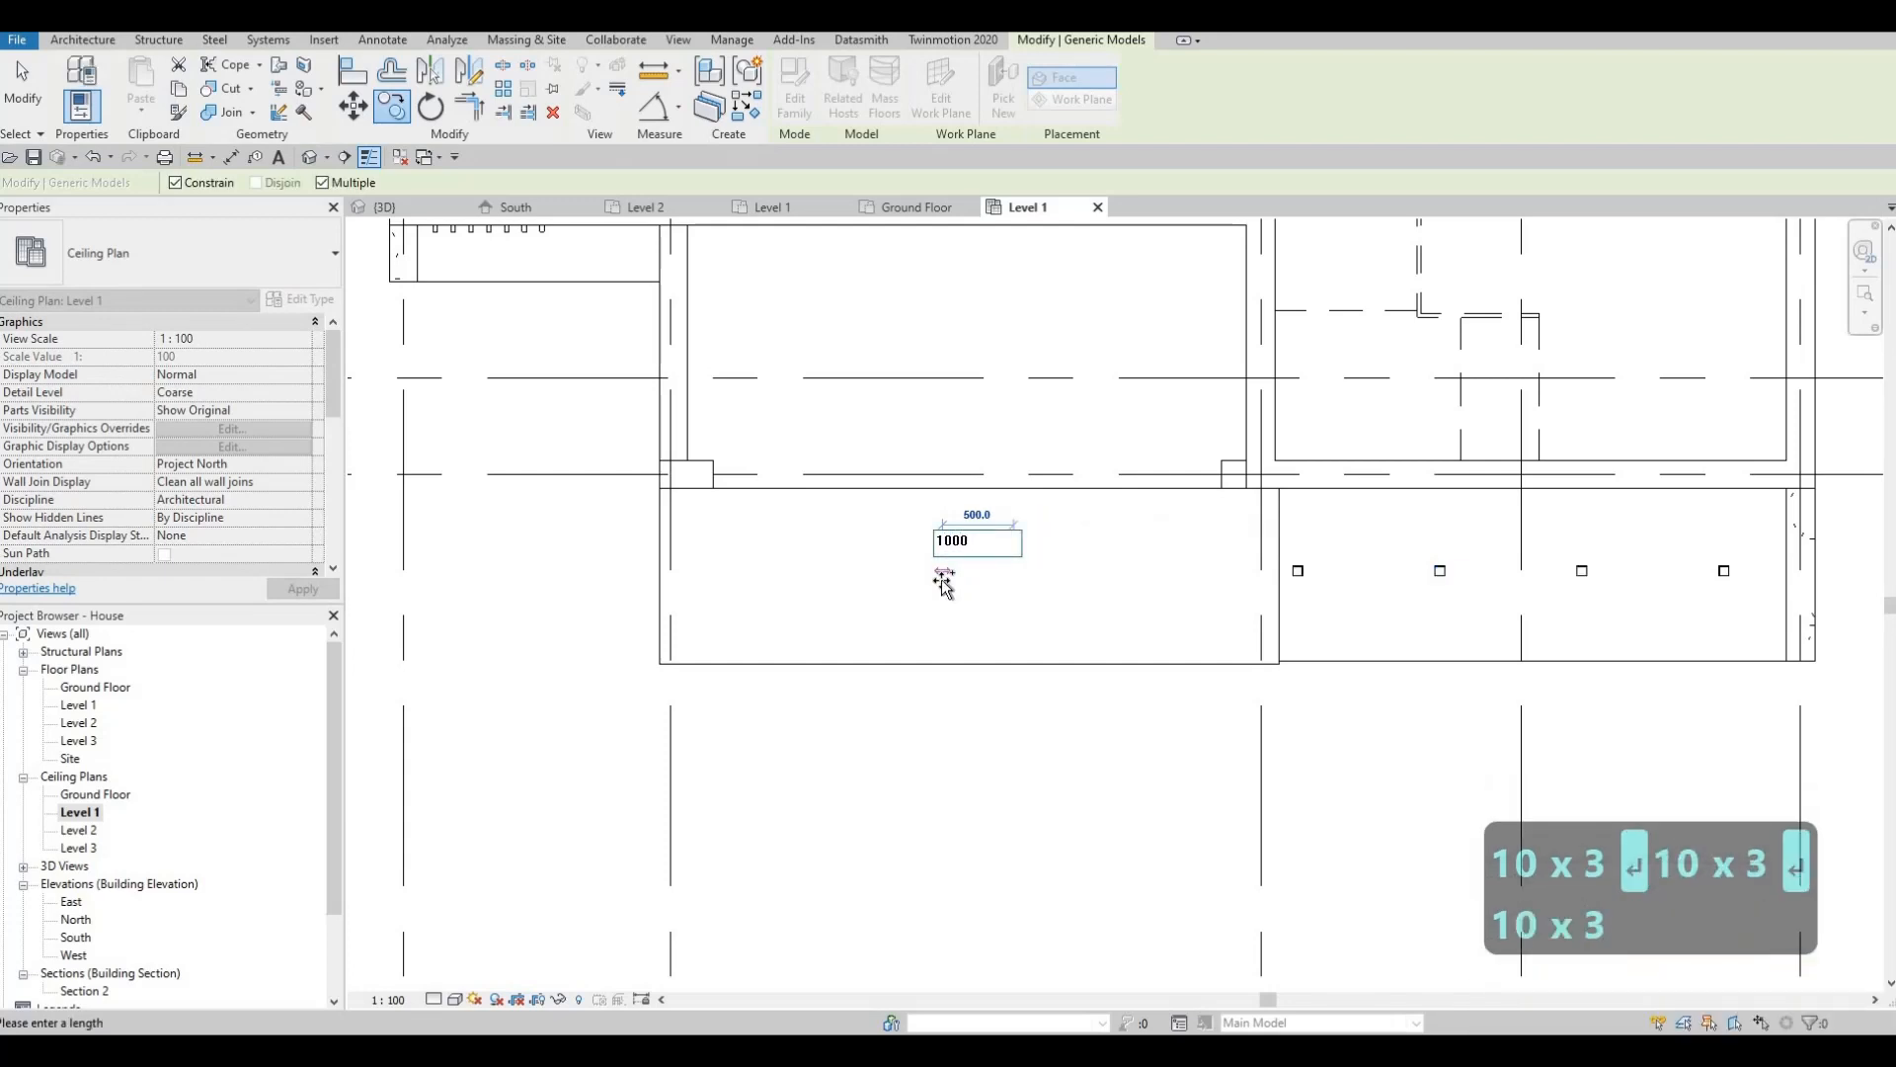
pyautogui.write('000')
pyautogui.press('Return')
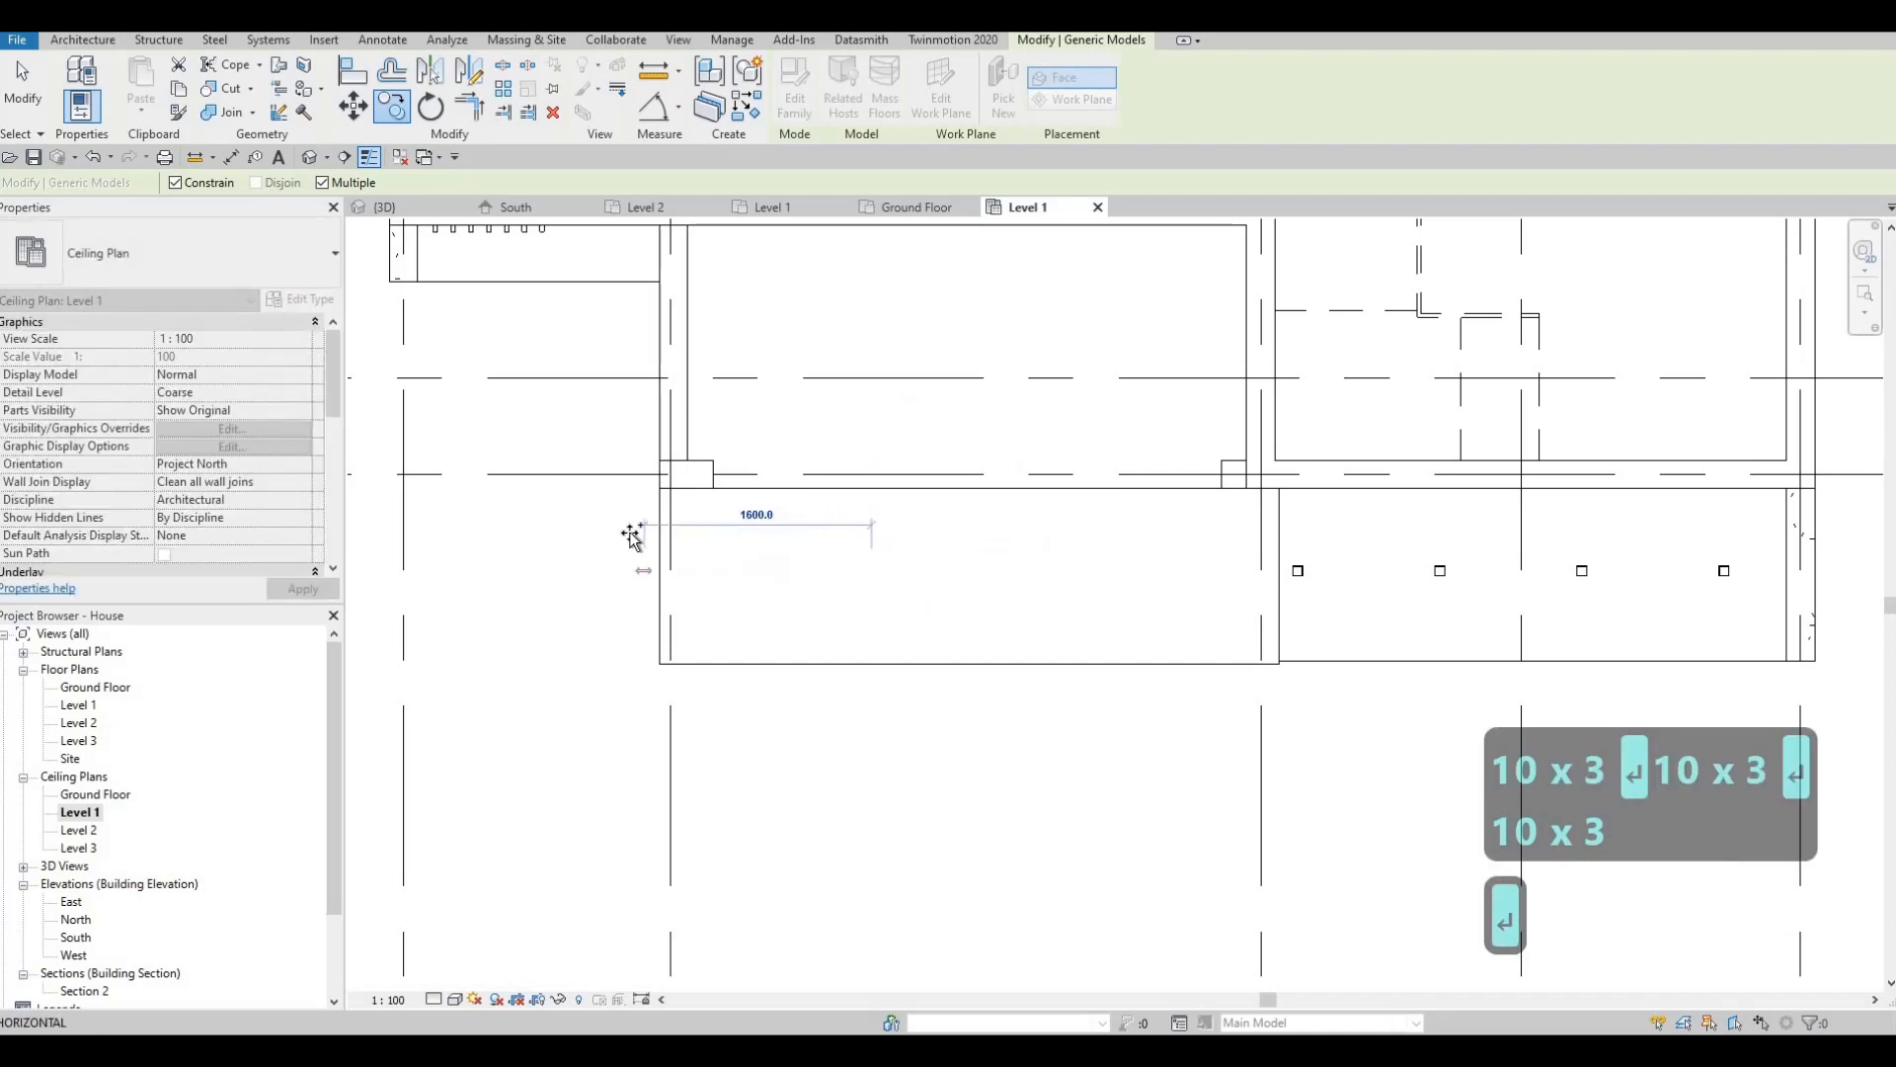
pyautogui.write('100')
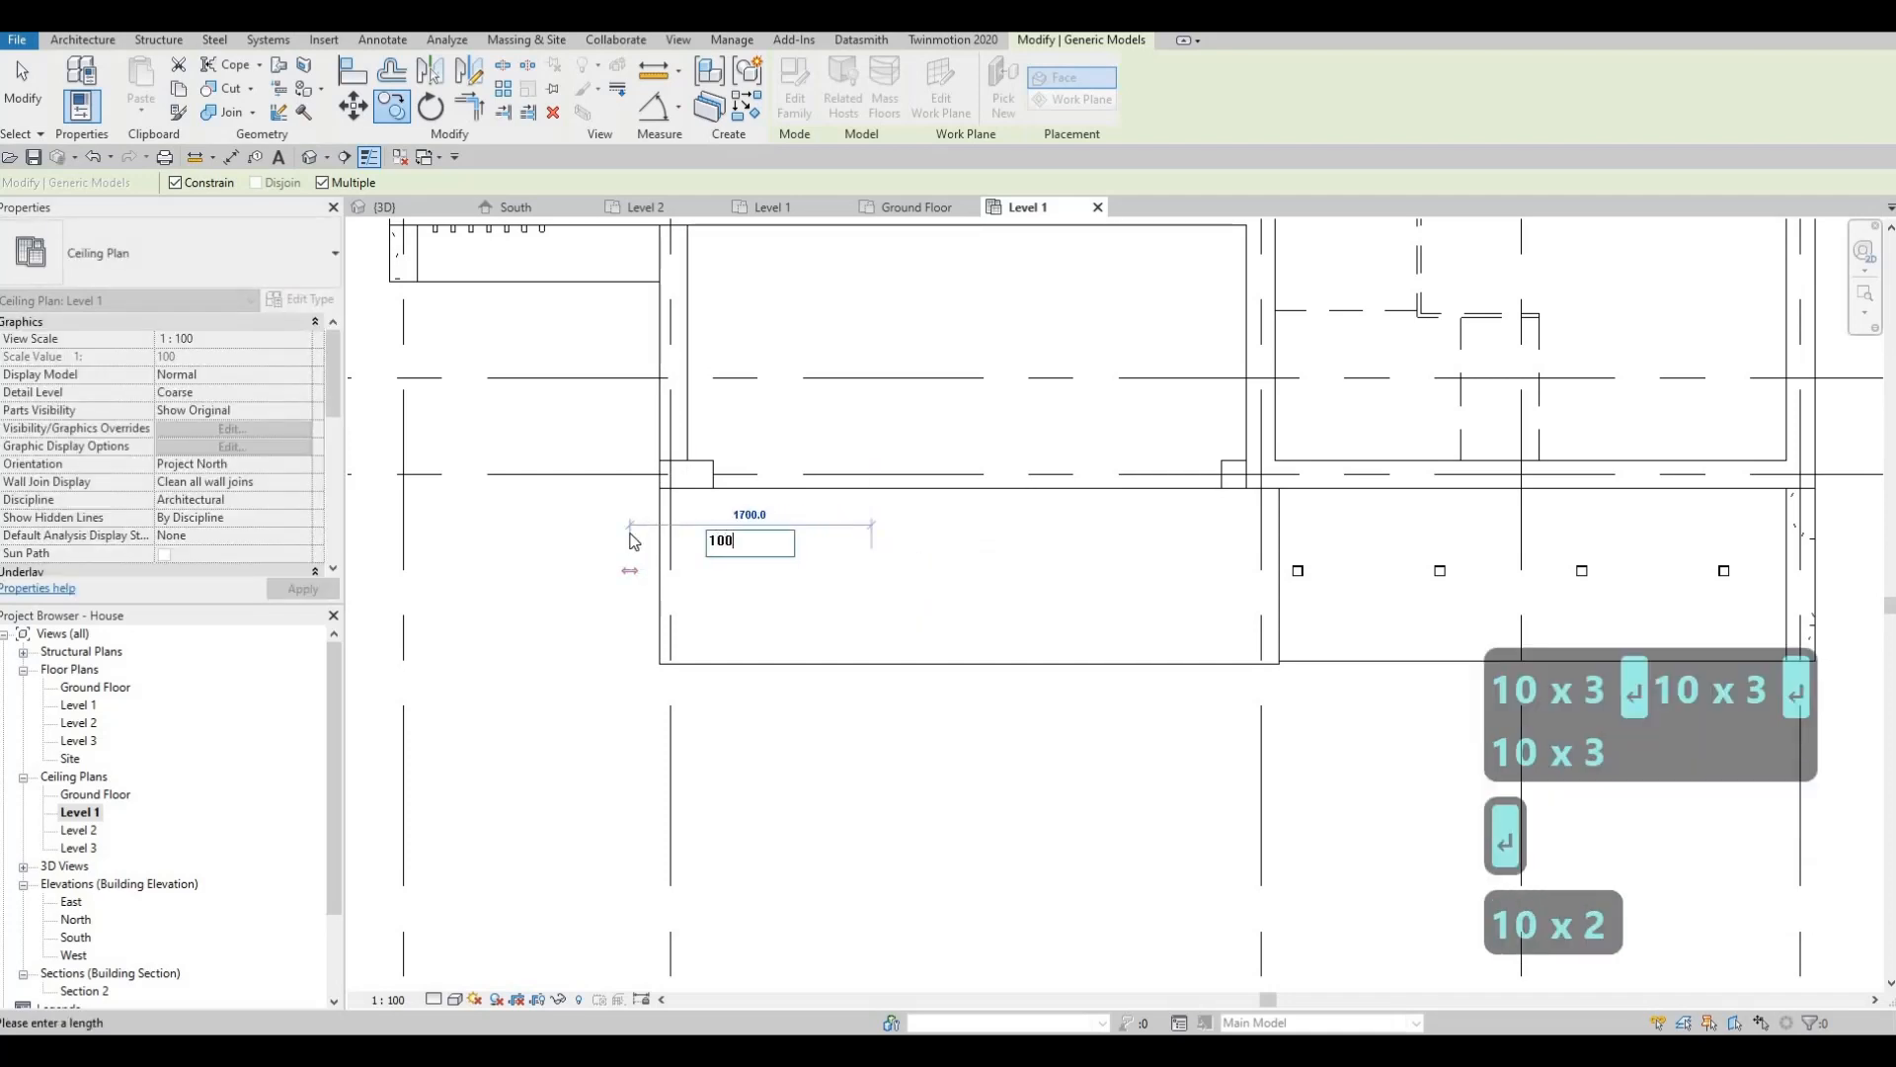
pyautogui.write('0')
pyautogui.press('Return')
pyautogui.press('Escape')
pyautogui.press('Escape')
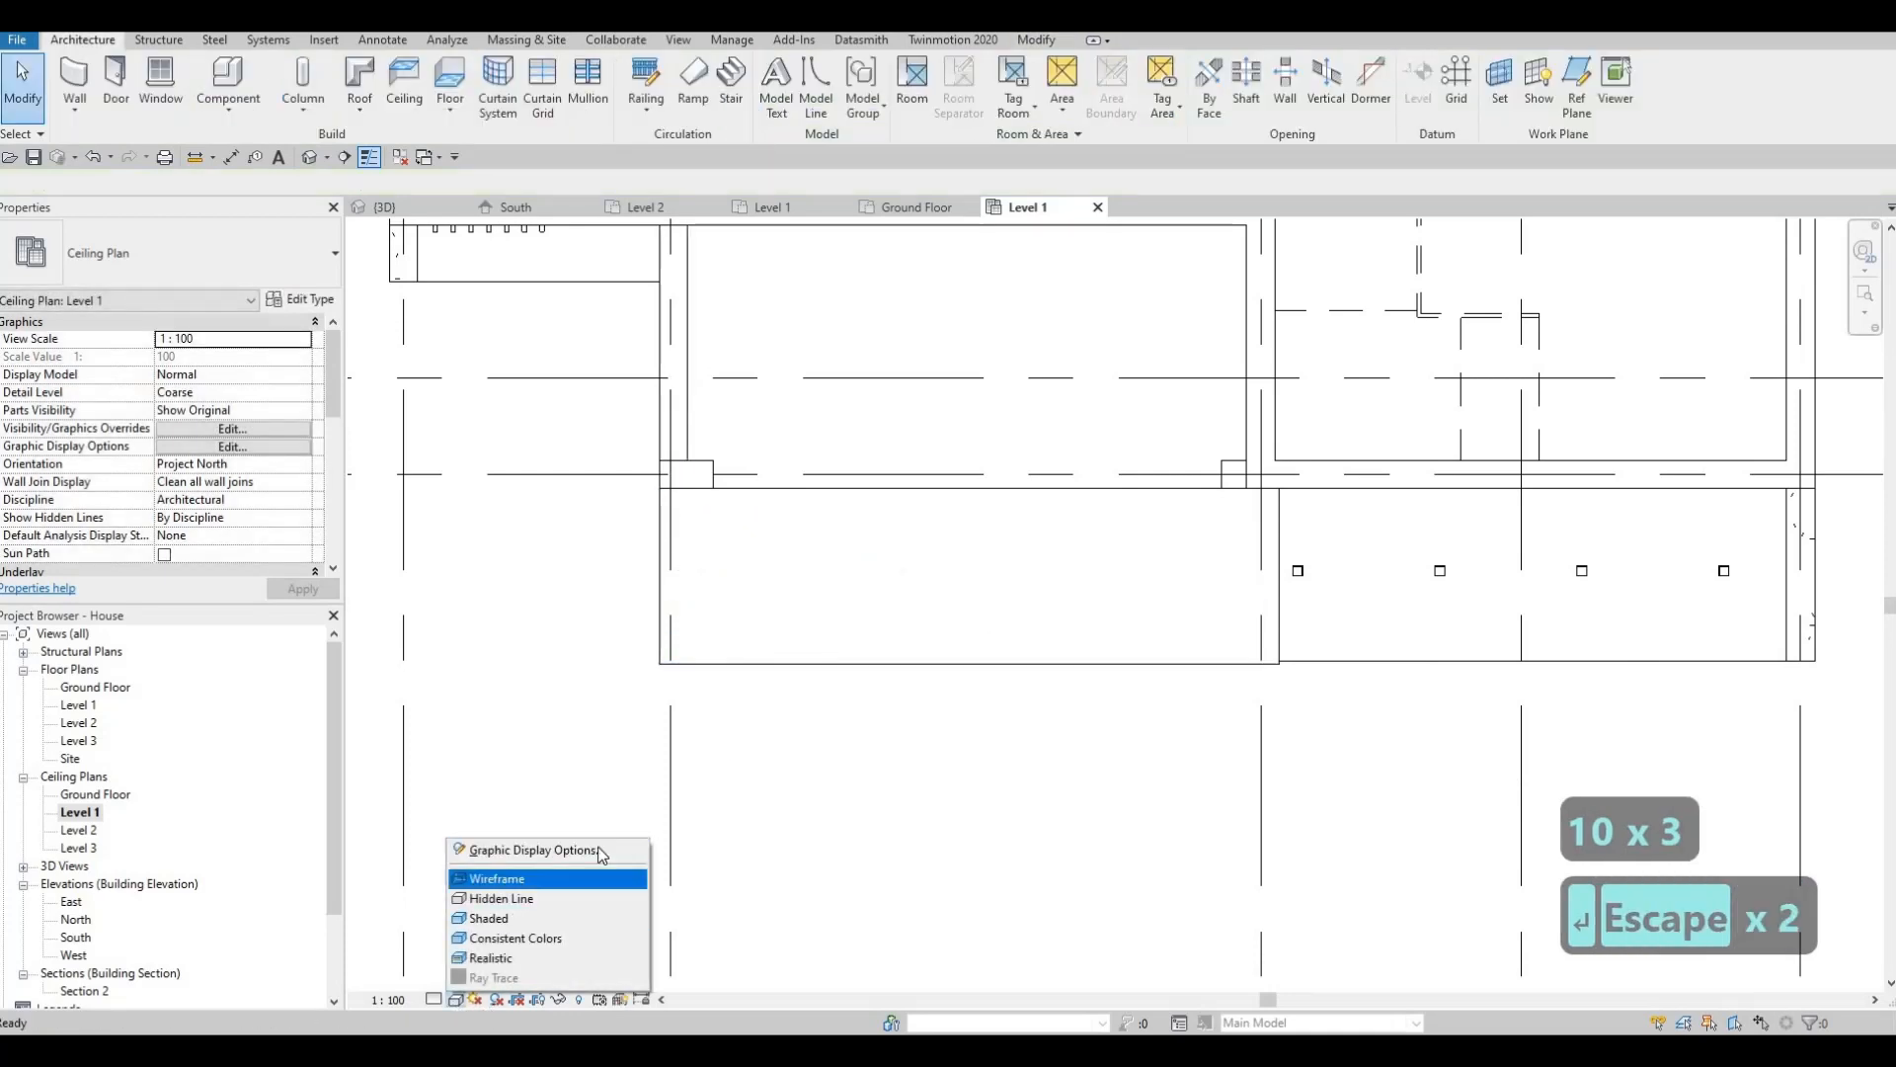
# Try a model transparency of 86 in the ceiling plan's graphic display options and reset it to 0.
pyautogui.click(534, 850)
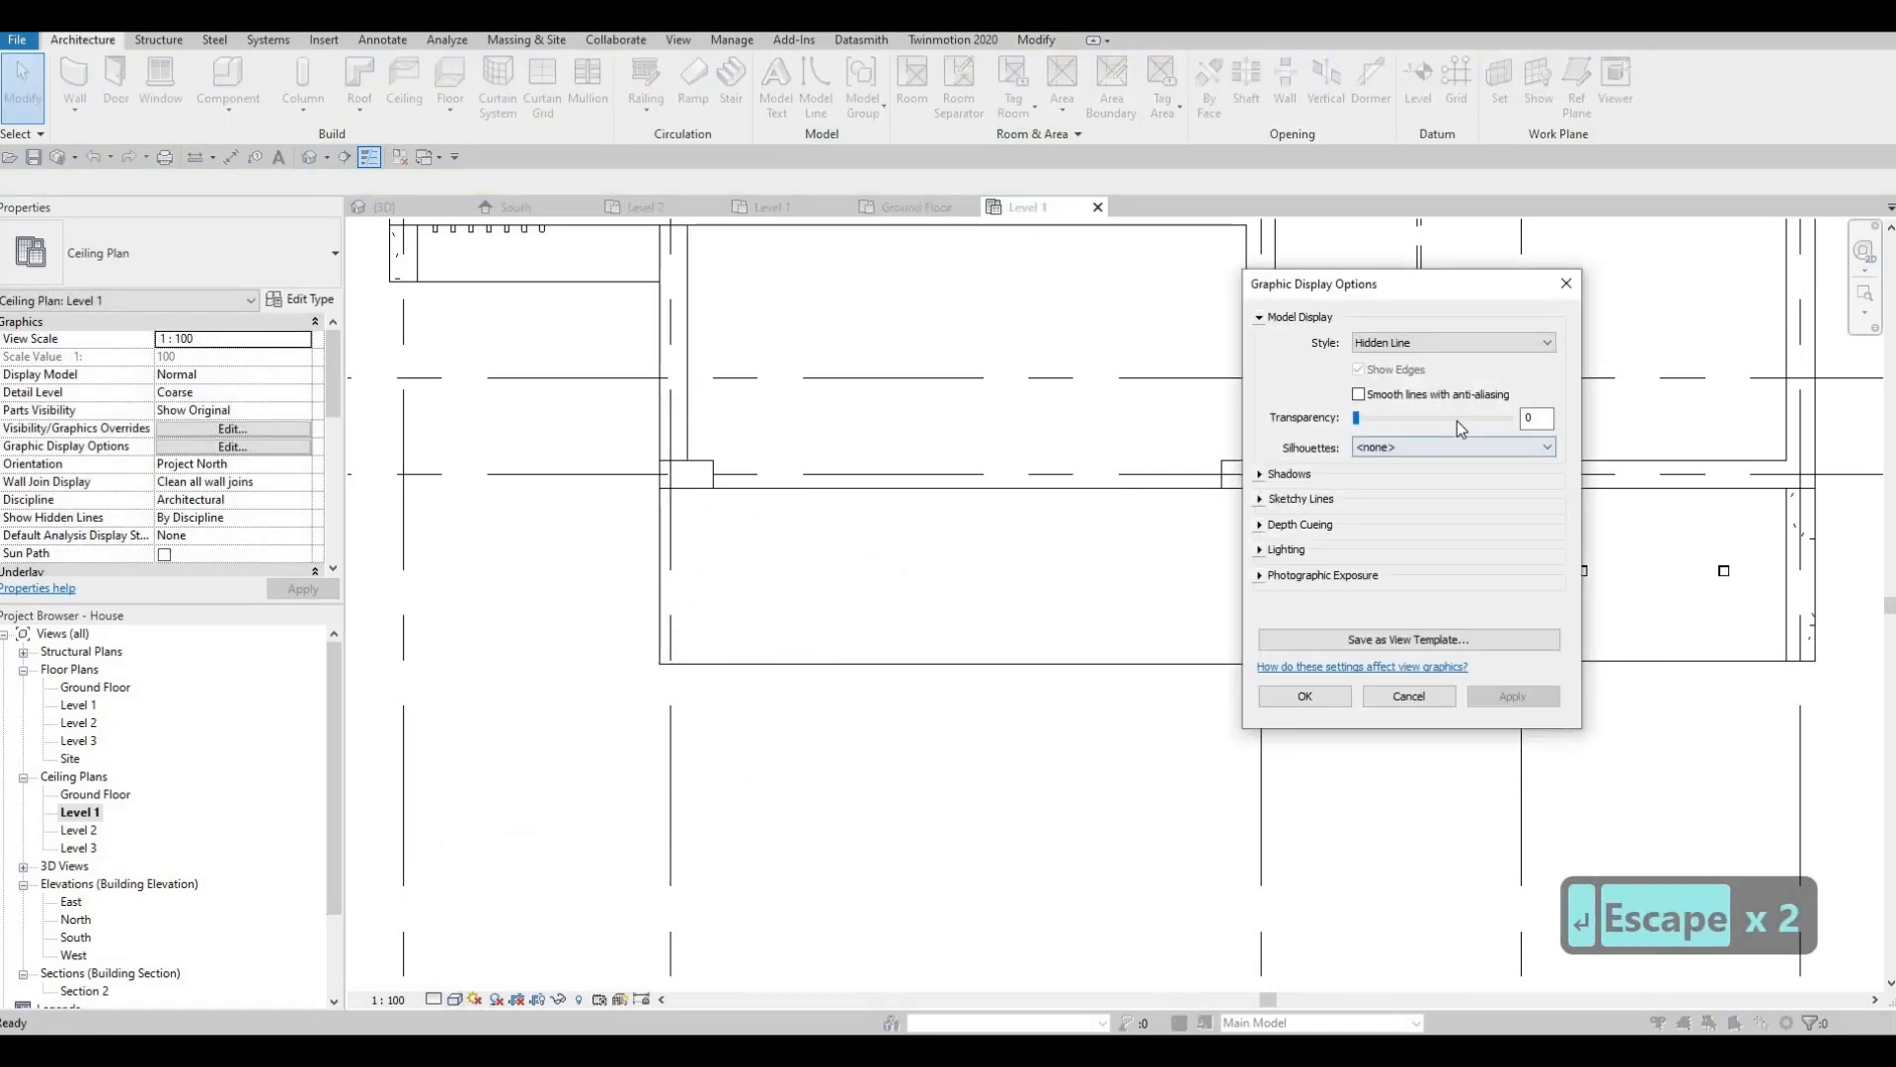
pyautogui.click(1501, 692)
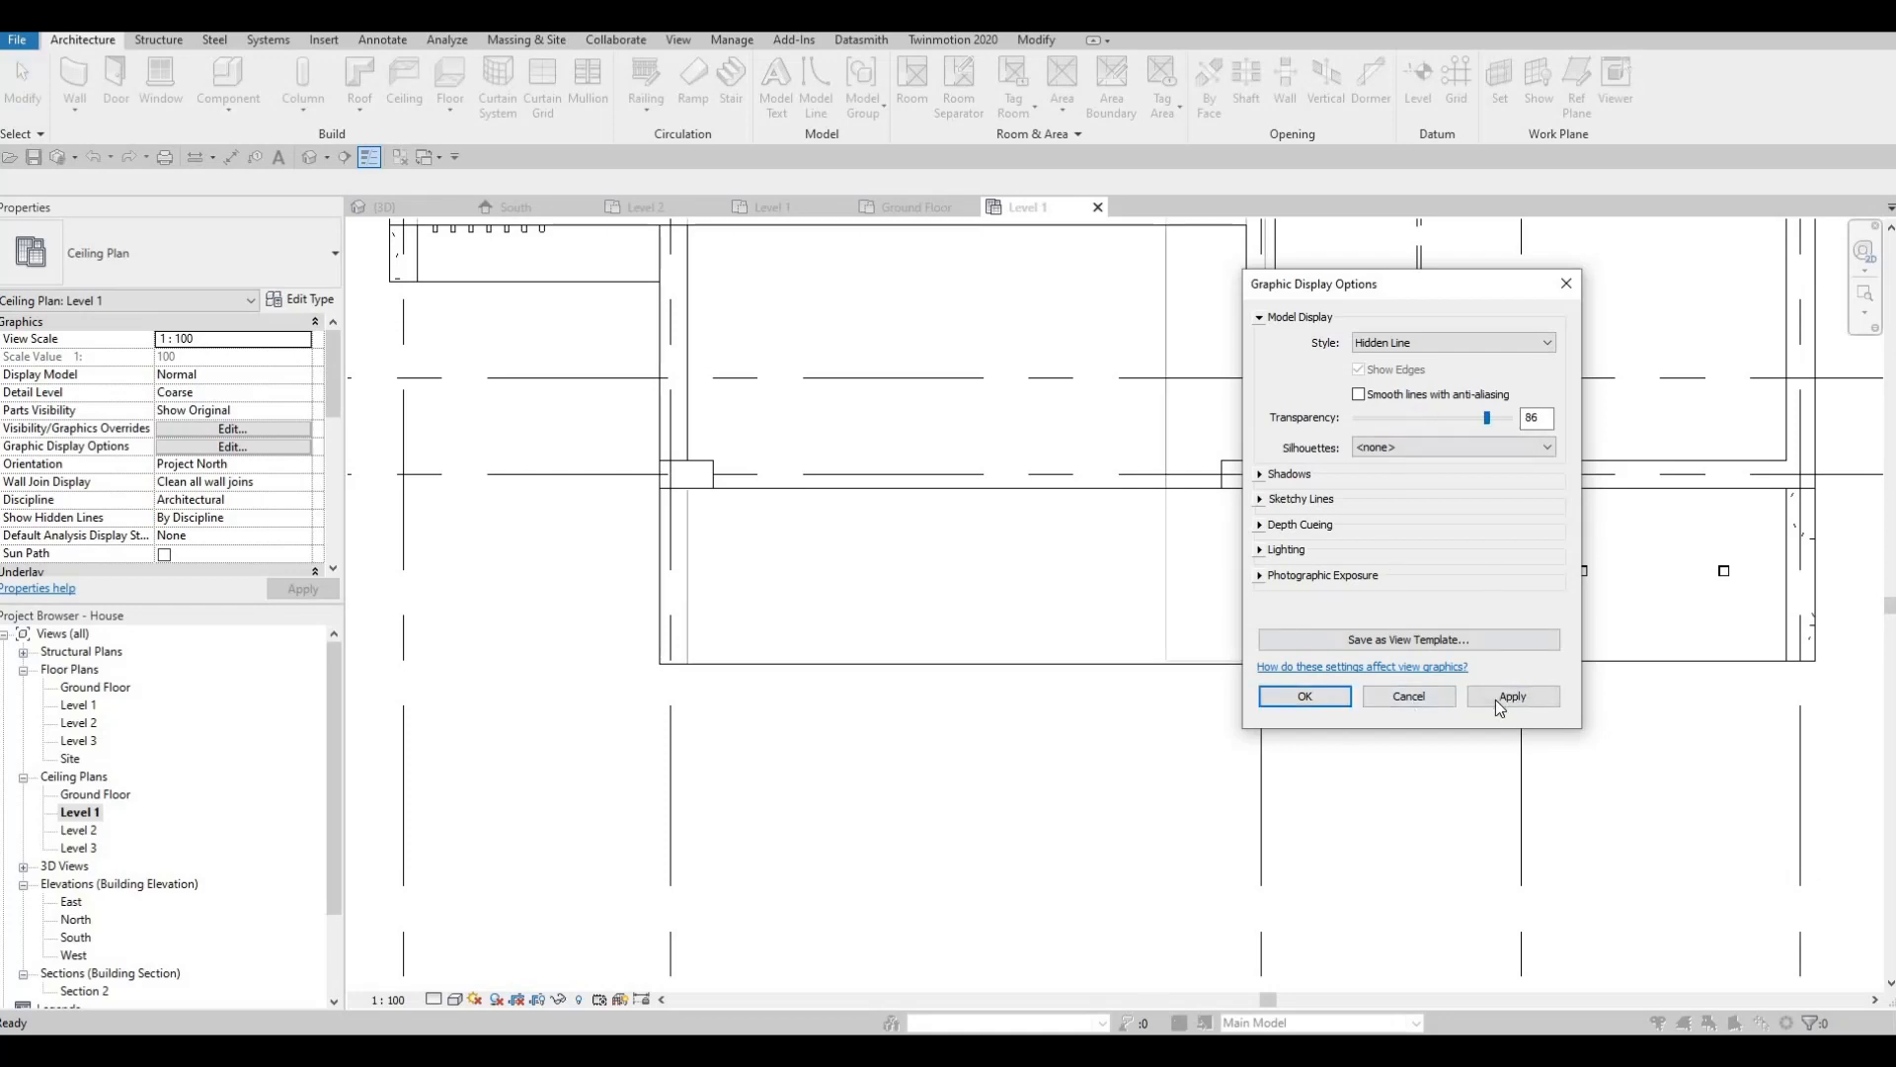
pyautogui.click(1496, 700)
pyautogui.press('End')
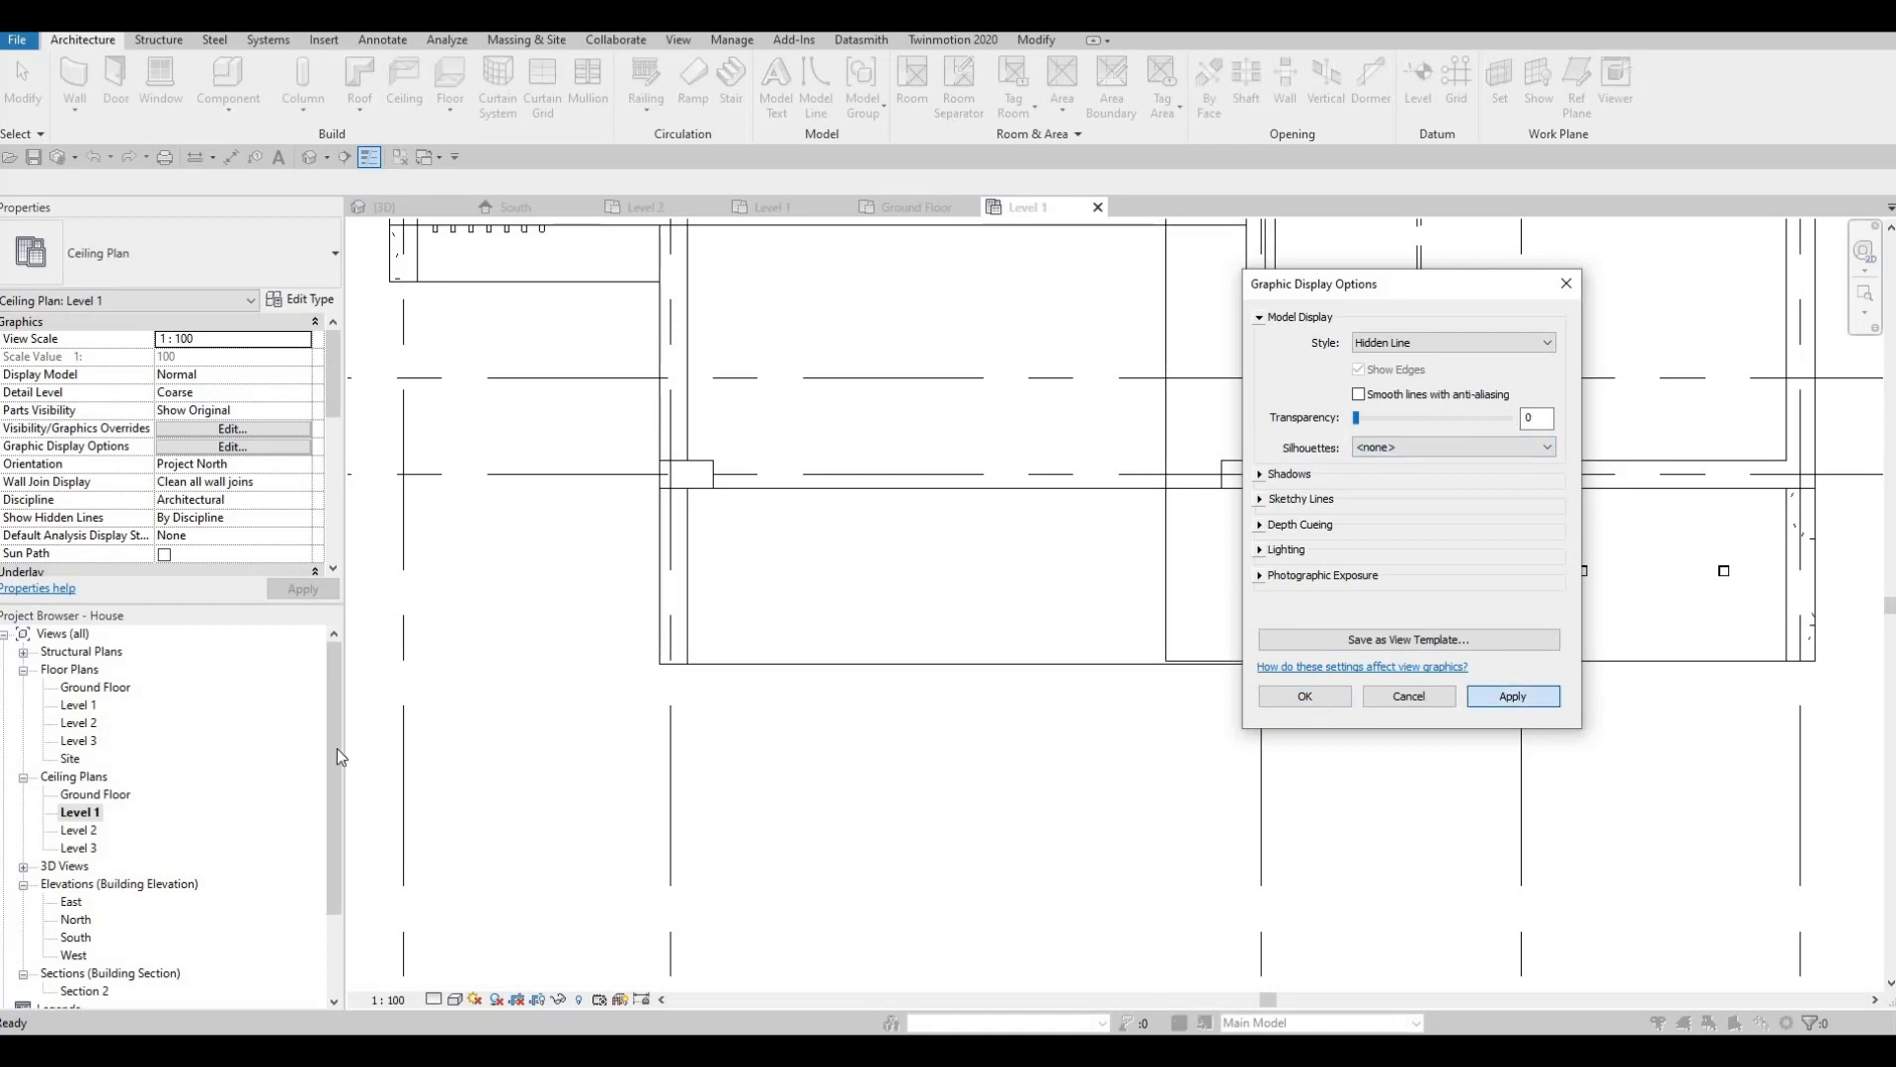
pyautogui.click(1314, 695)
# Delete the three stray pot lights lying outside the regular entrance and balcony row in the Level 1 floor plan.
pyautogui.doubleClick(74, 707)
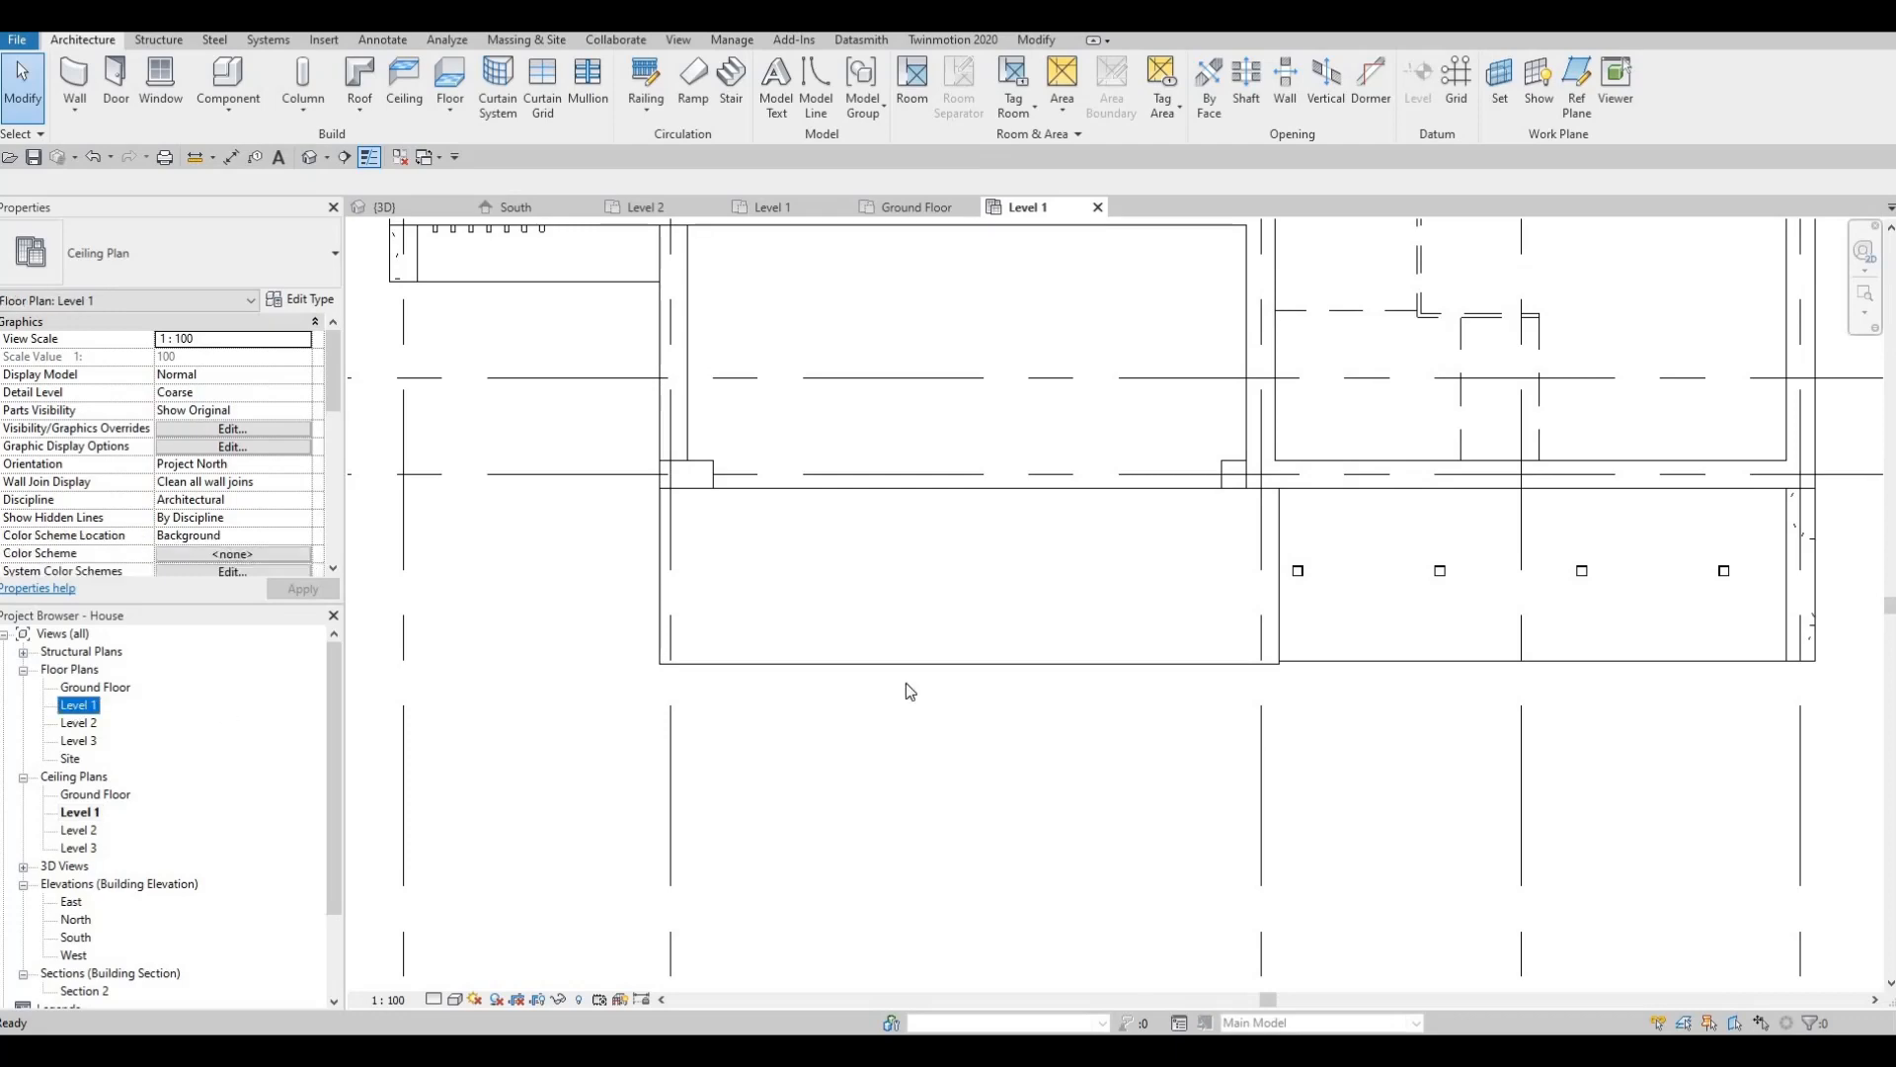
pyautogui.scroll(-3, 1126, 616)
pyautogui.scroll(-1, 1126, 616)
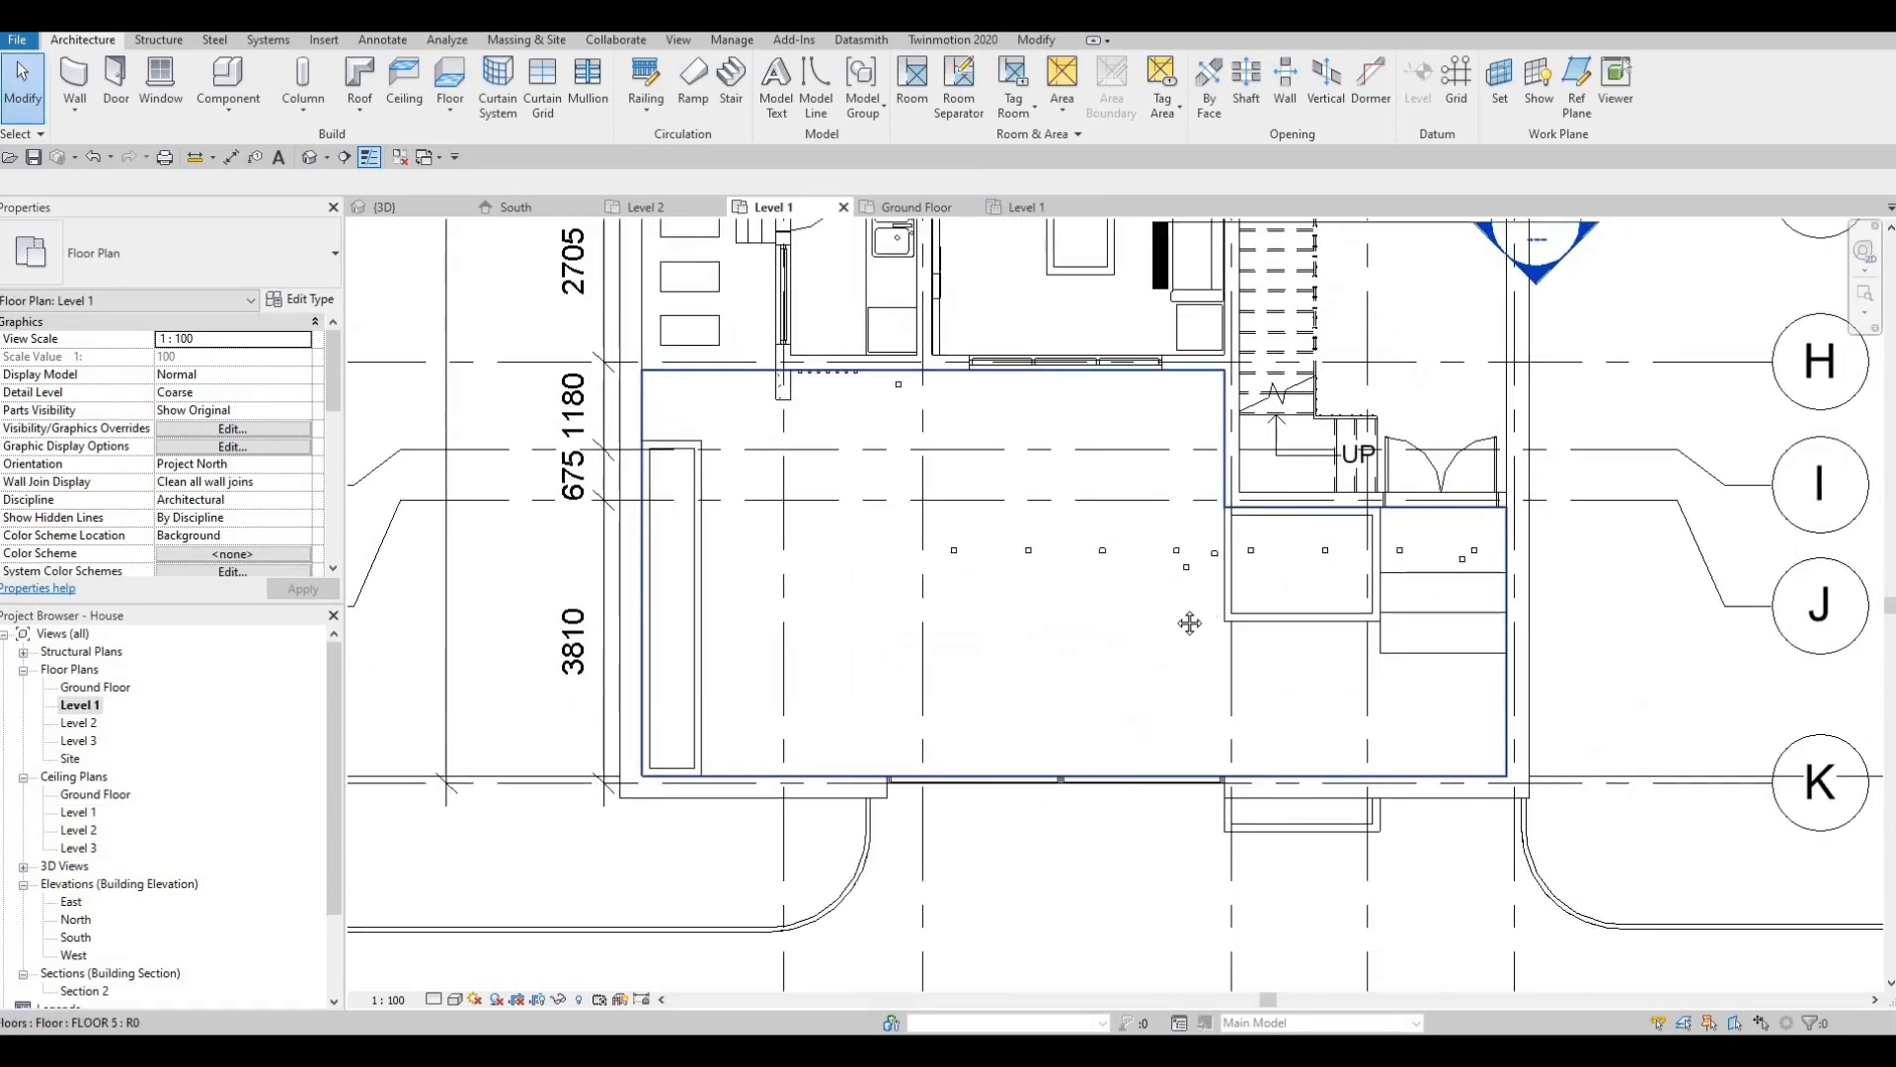
pyautogui.press('Escape')
pyautogui.scroll(5, 1242, 516)
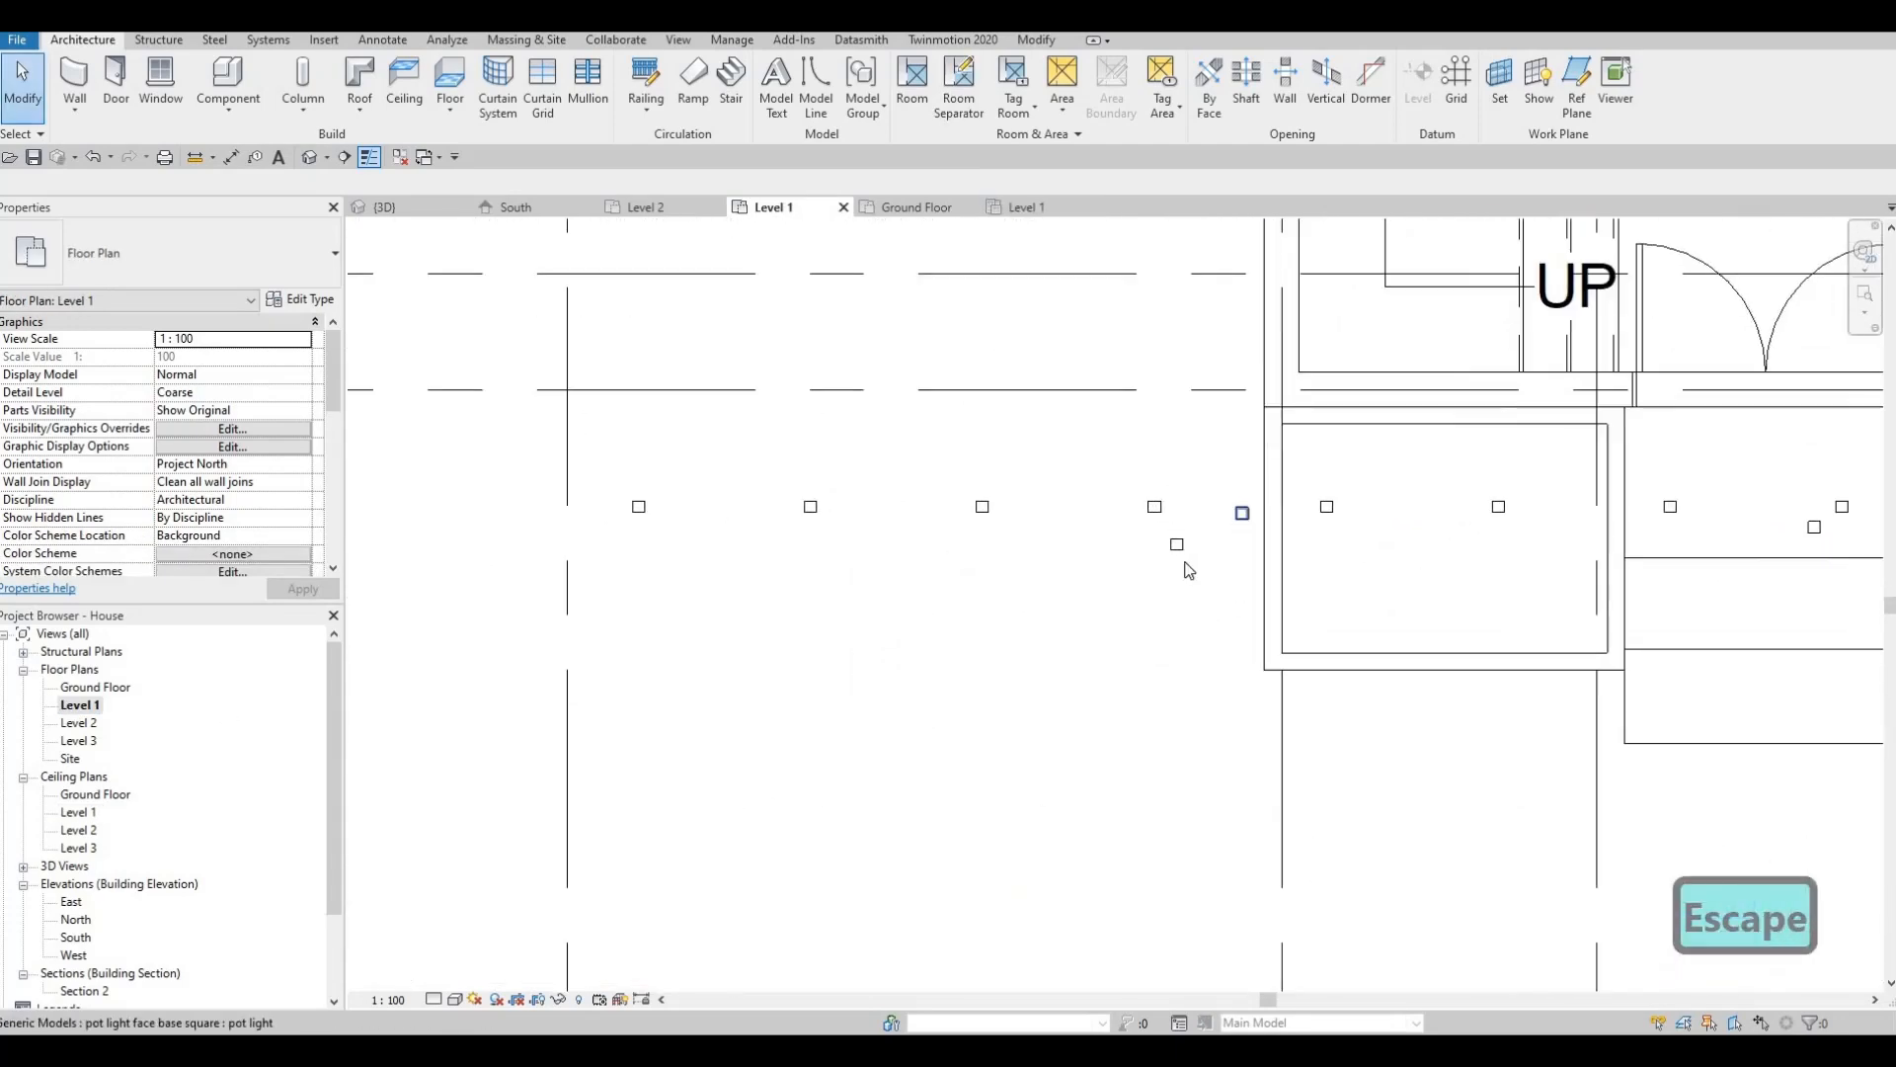
pyautogui.click(1241, 516)
pyautogui.moveTo(1190, 559); pyautogui.dragTo(1077, 574, button='middle')
pyautogui.press('Delete')
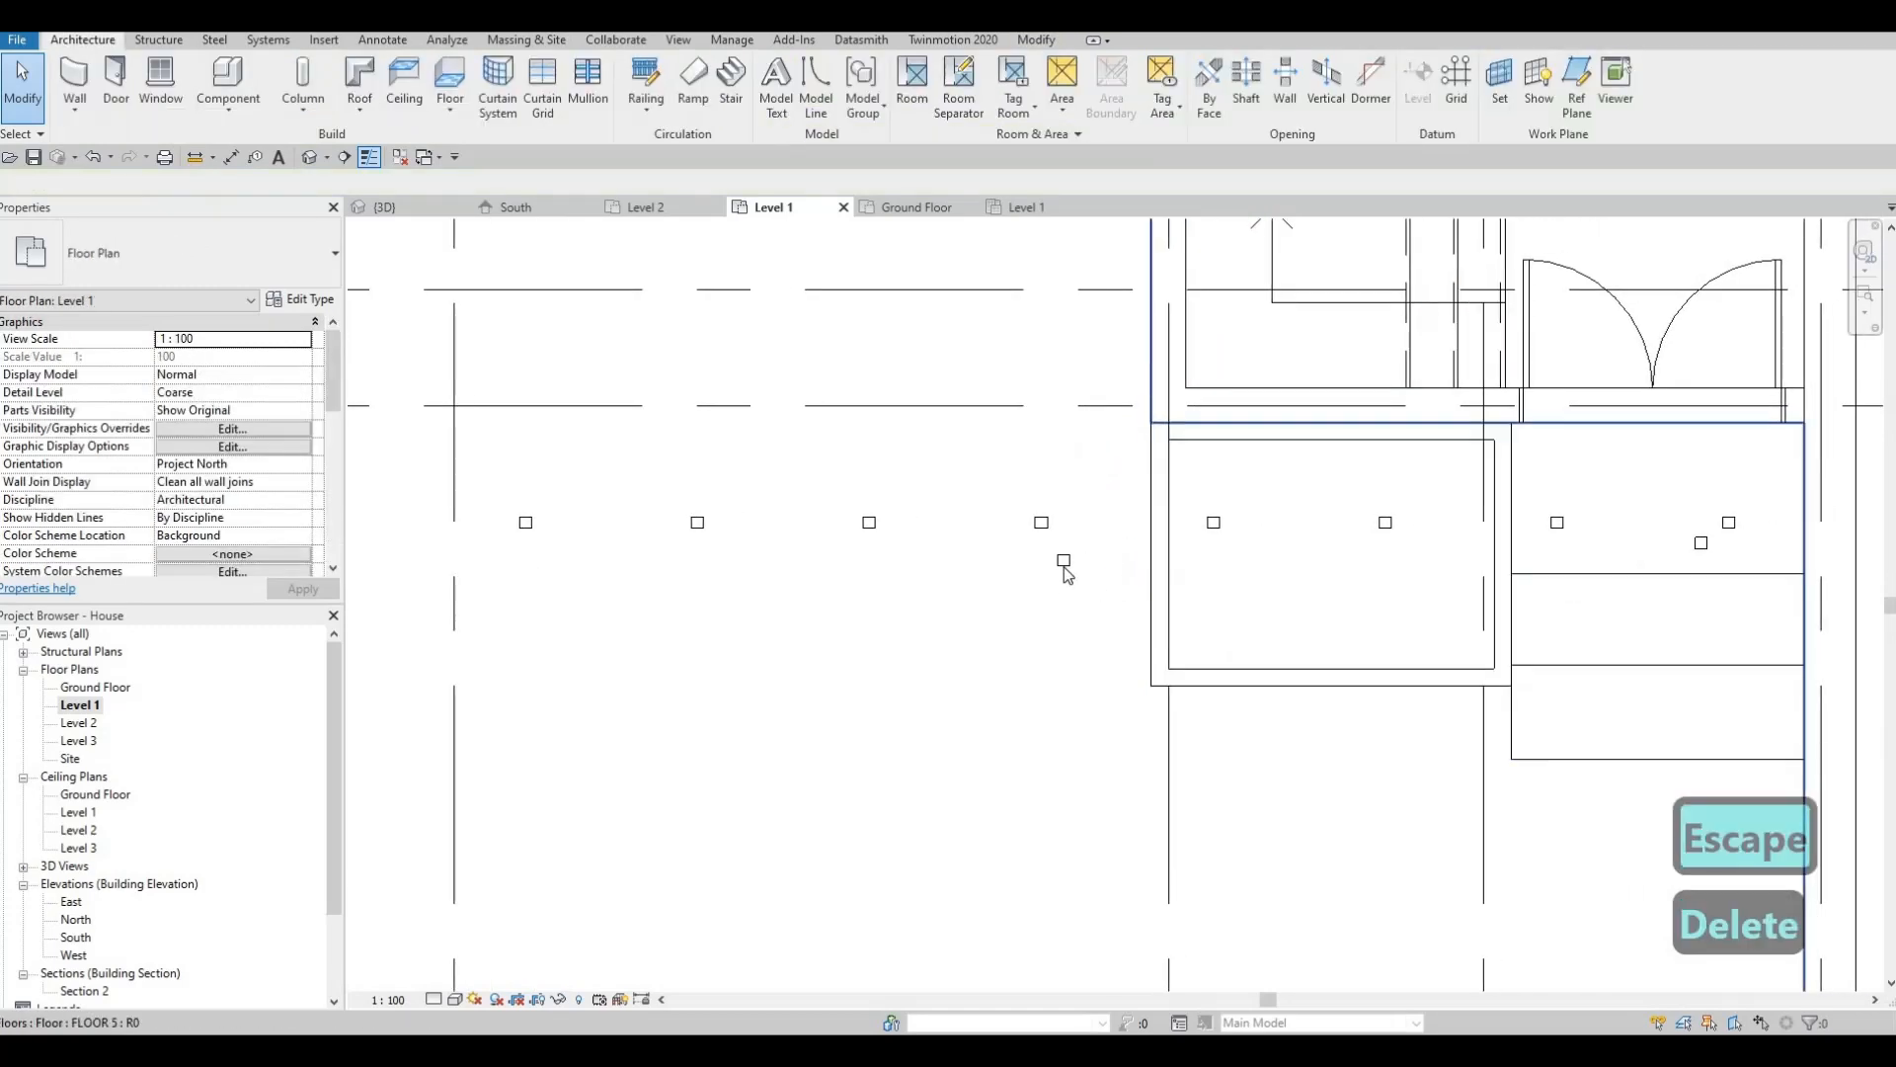
pyautogui.click(1063, 560)
pyautogui.press('Delete')
pyautogui.click(1699, 546)
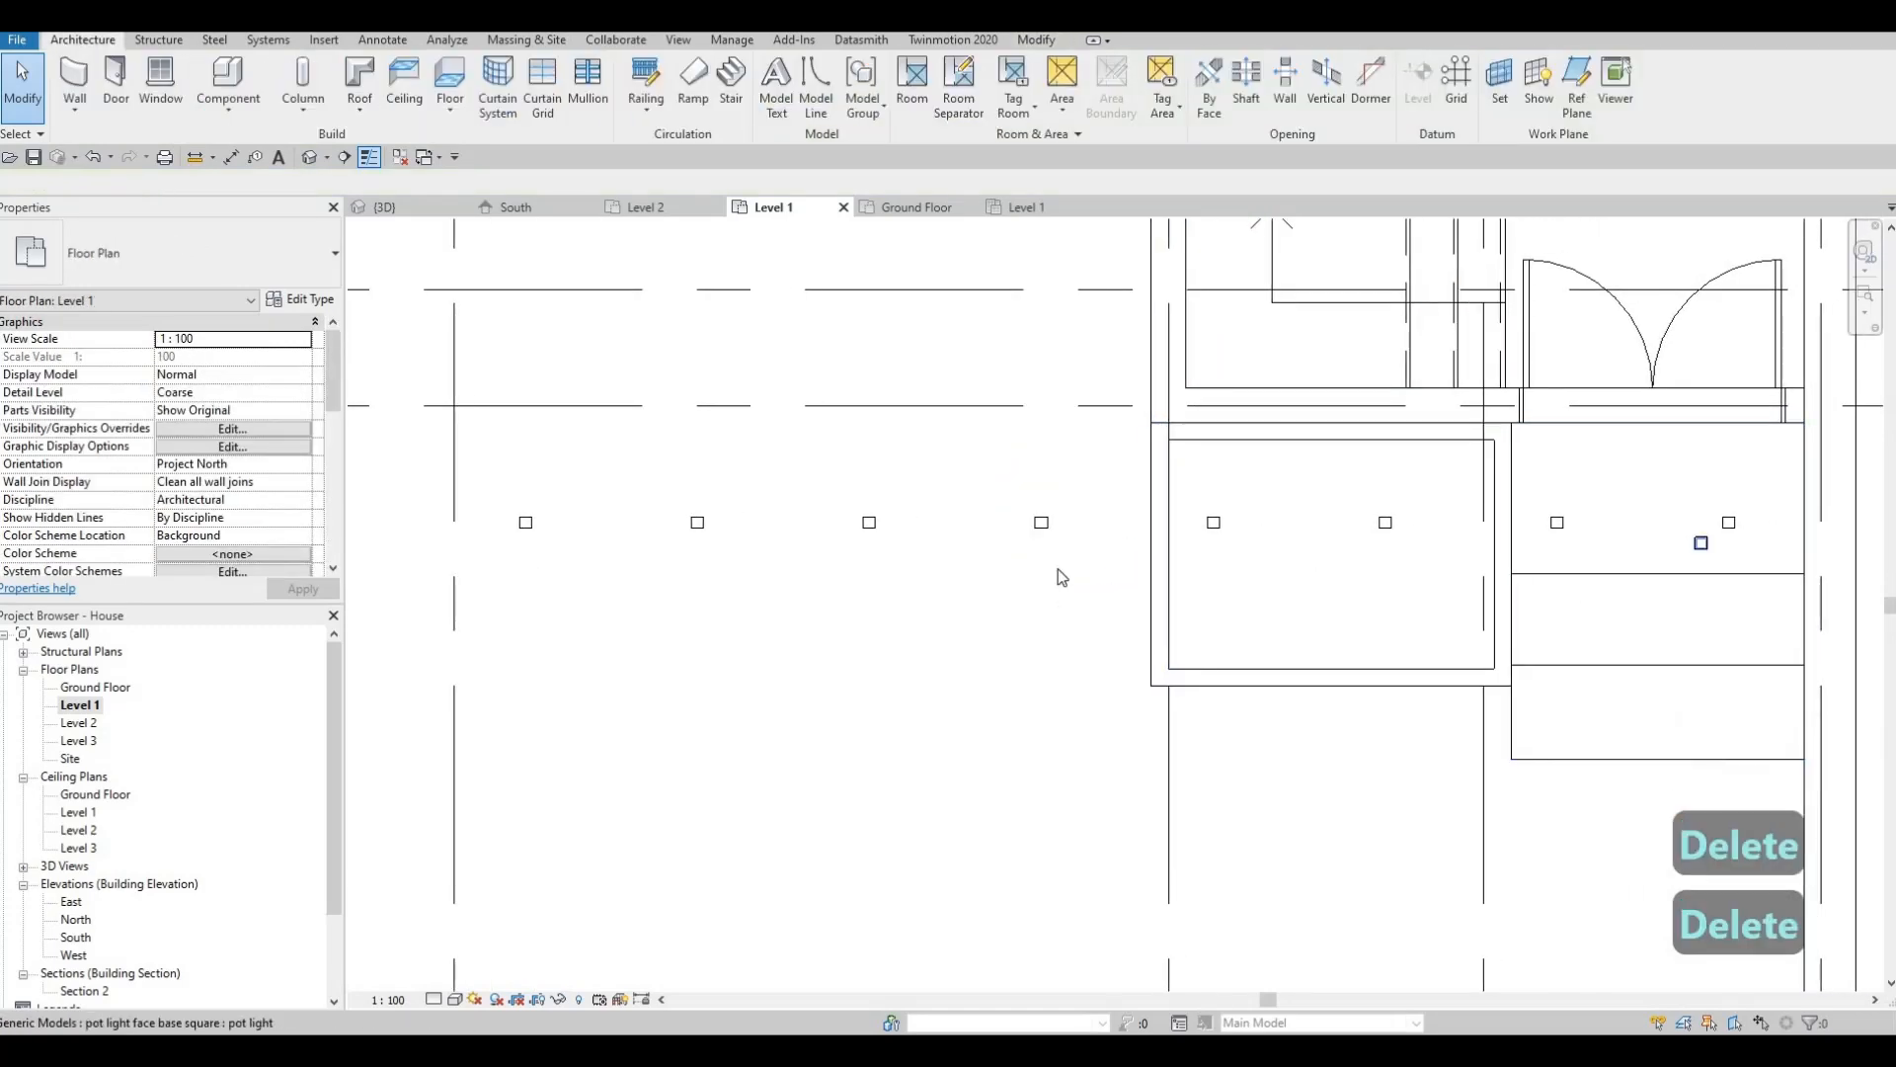
pyautogui.press('Delete')
# Copy the four balcony-side pot lights of the row 1000 mm vertically toward the house in the Level 1 floor plan.
pyautogui.moveTo(991, 689); pyautogui.dragTo(1041, 702, button='middle')
pyautogui.scroll(-1, 423, 535)
pyautogui.moveTo(423, 535); pyautogui.dragTo(678, 610, button='middle')
pyautogui.moveTo(676, 596); pyautogui.dragTo(1243, 702)
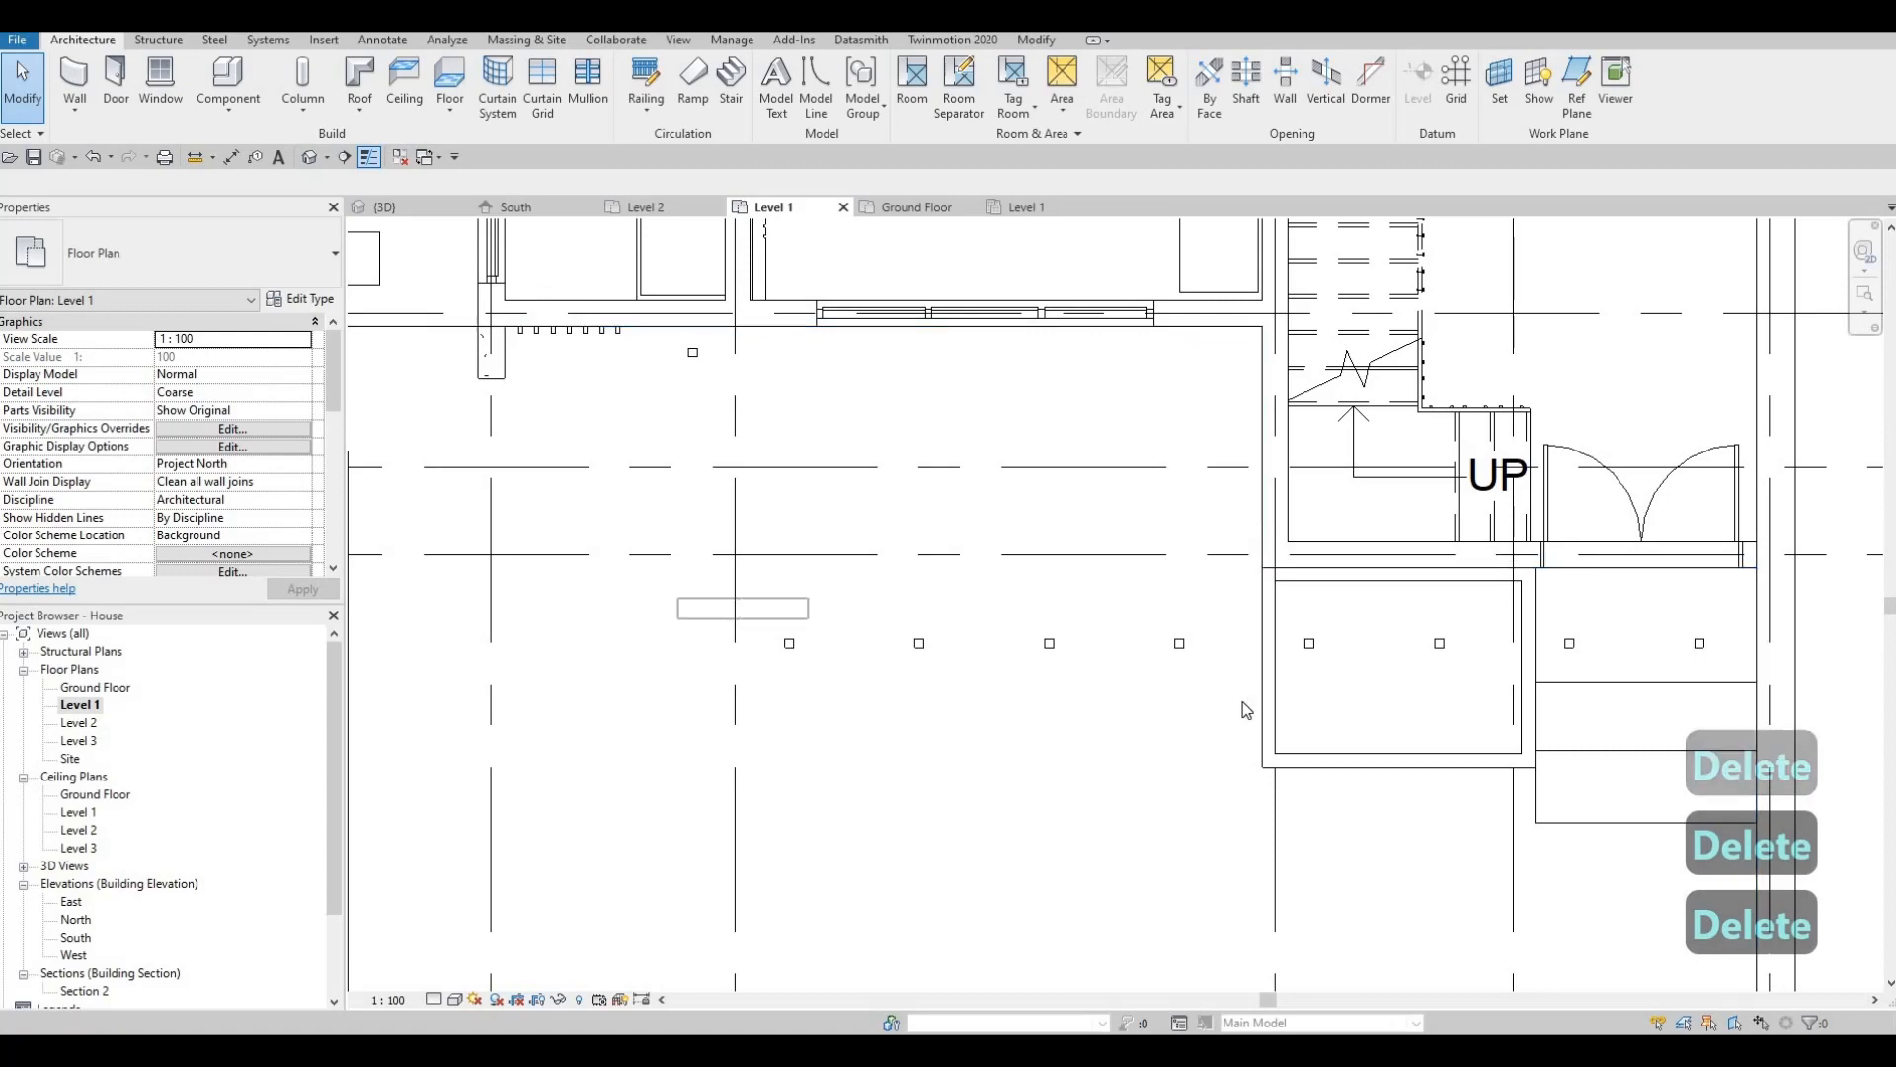
pyautogui.keyDown('ctrl'); pyautogui.click(919, 646); pyautogui.keyUp('ctrl')
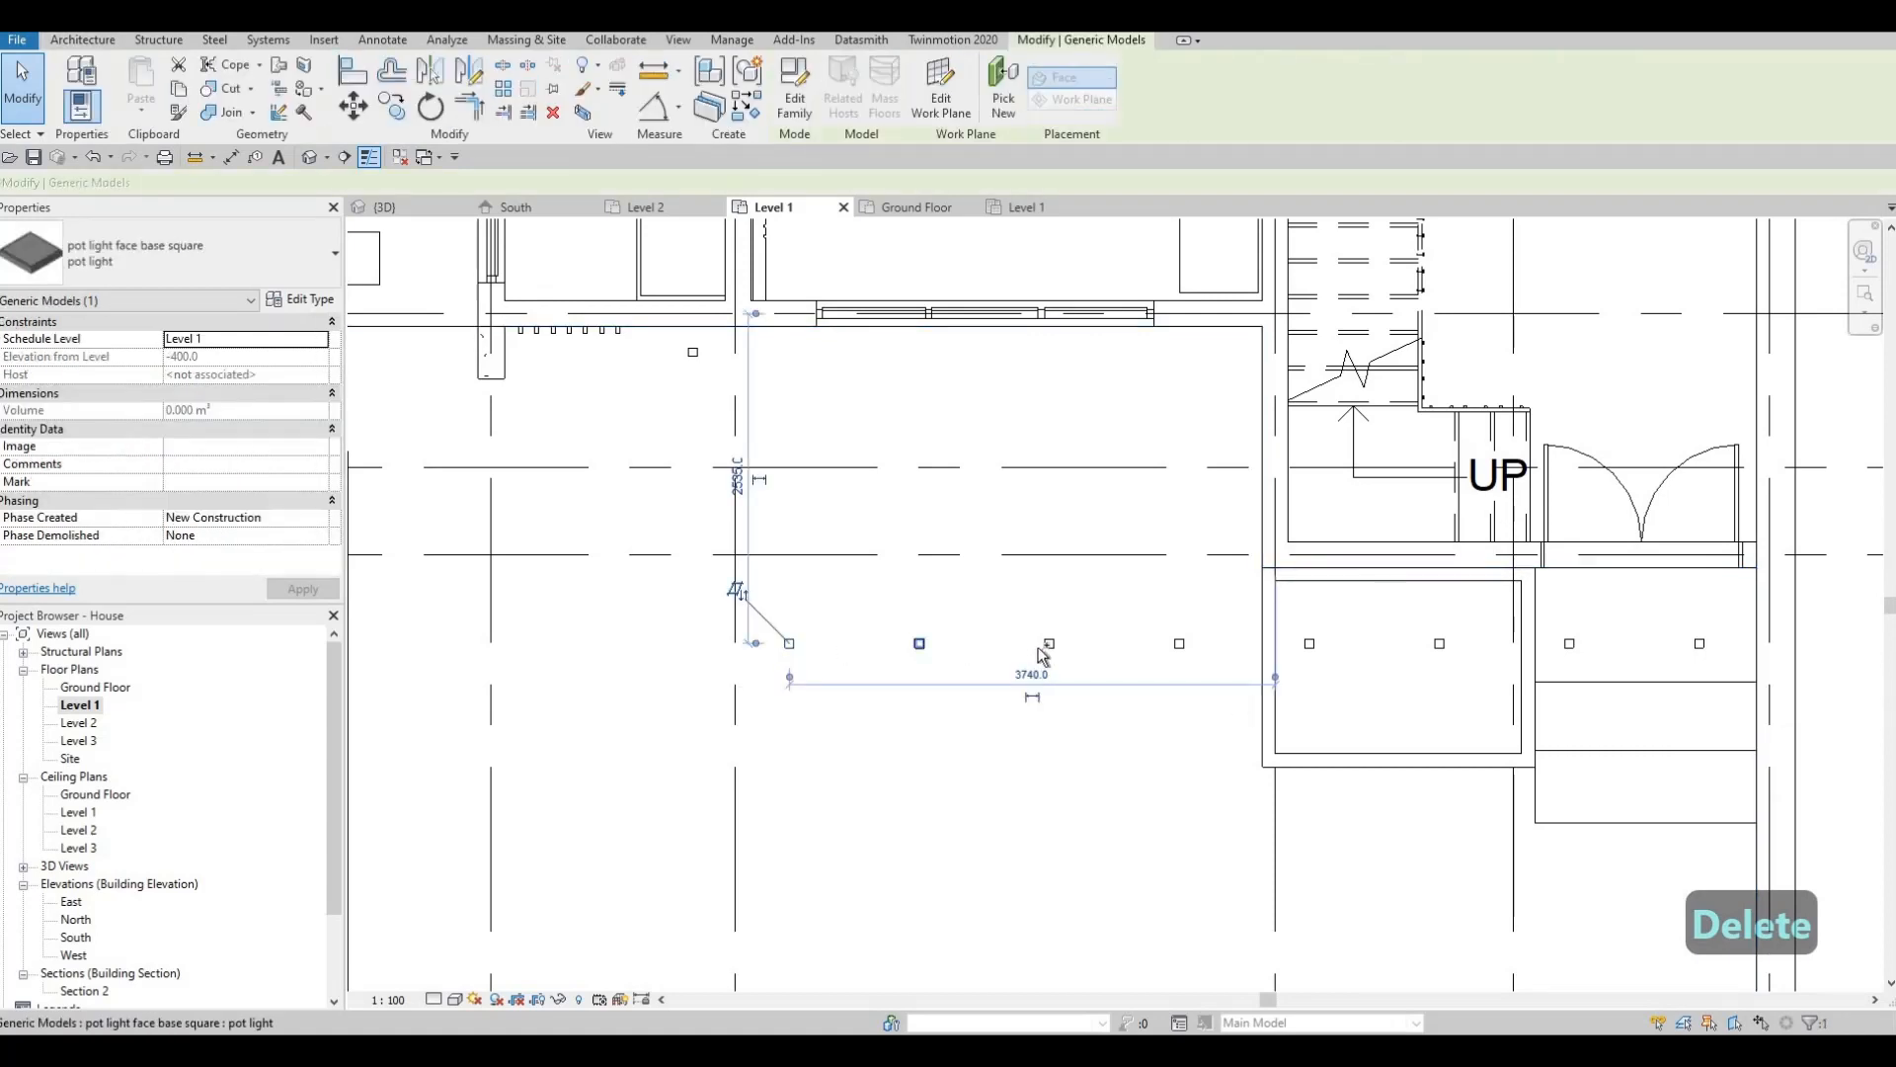
pyautogui.keyDown('ctrl'); pyautogui.click(1181, 646); pyautogui.keyUp('ctrl')
pyautogui.press('c')
pyautogui.press('o')
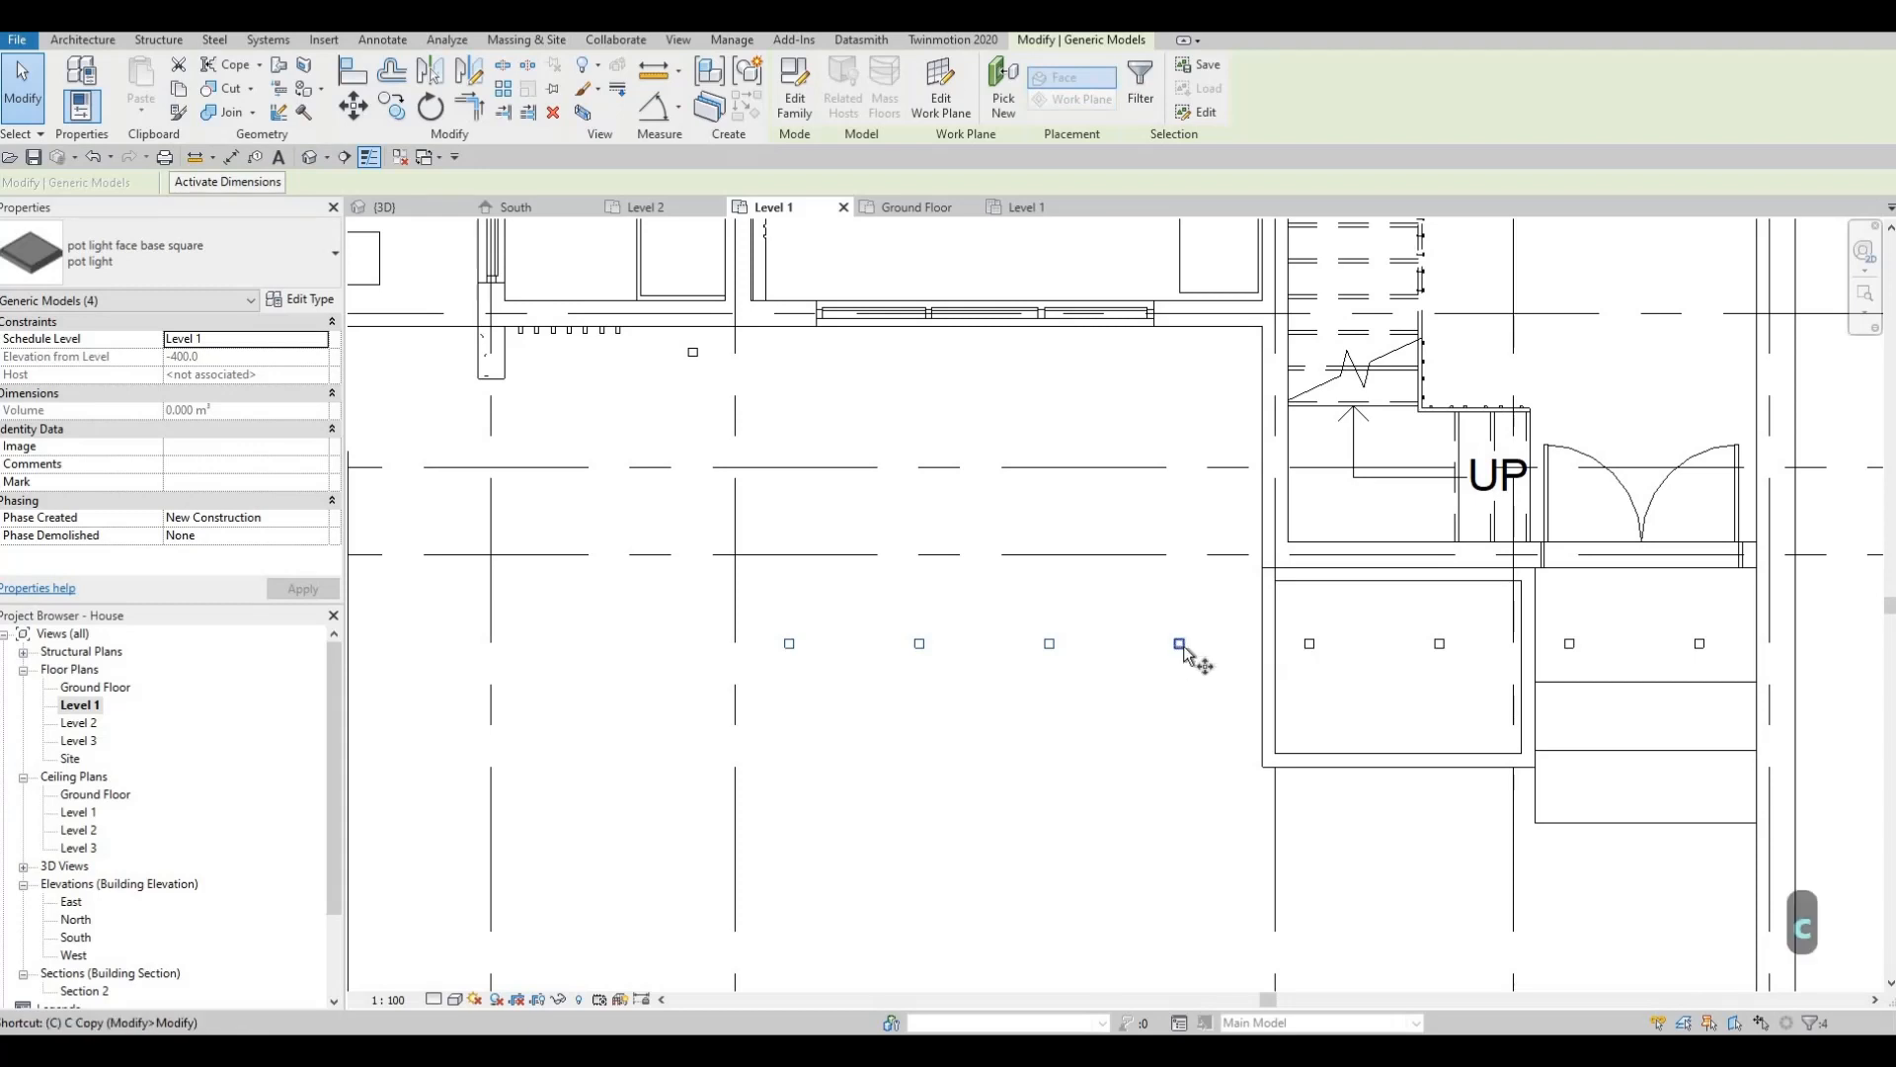
pyautogui.click(1184, 644)
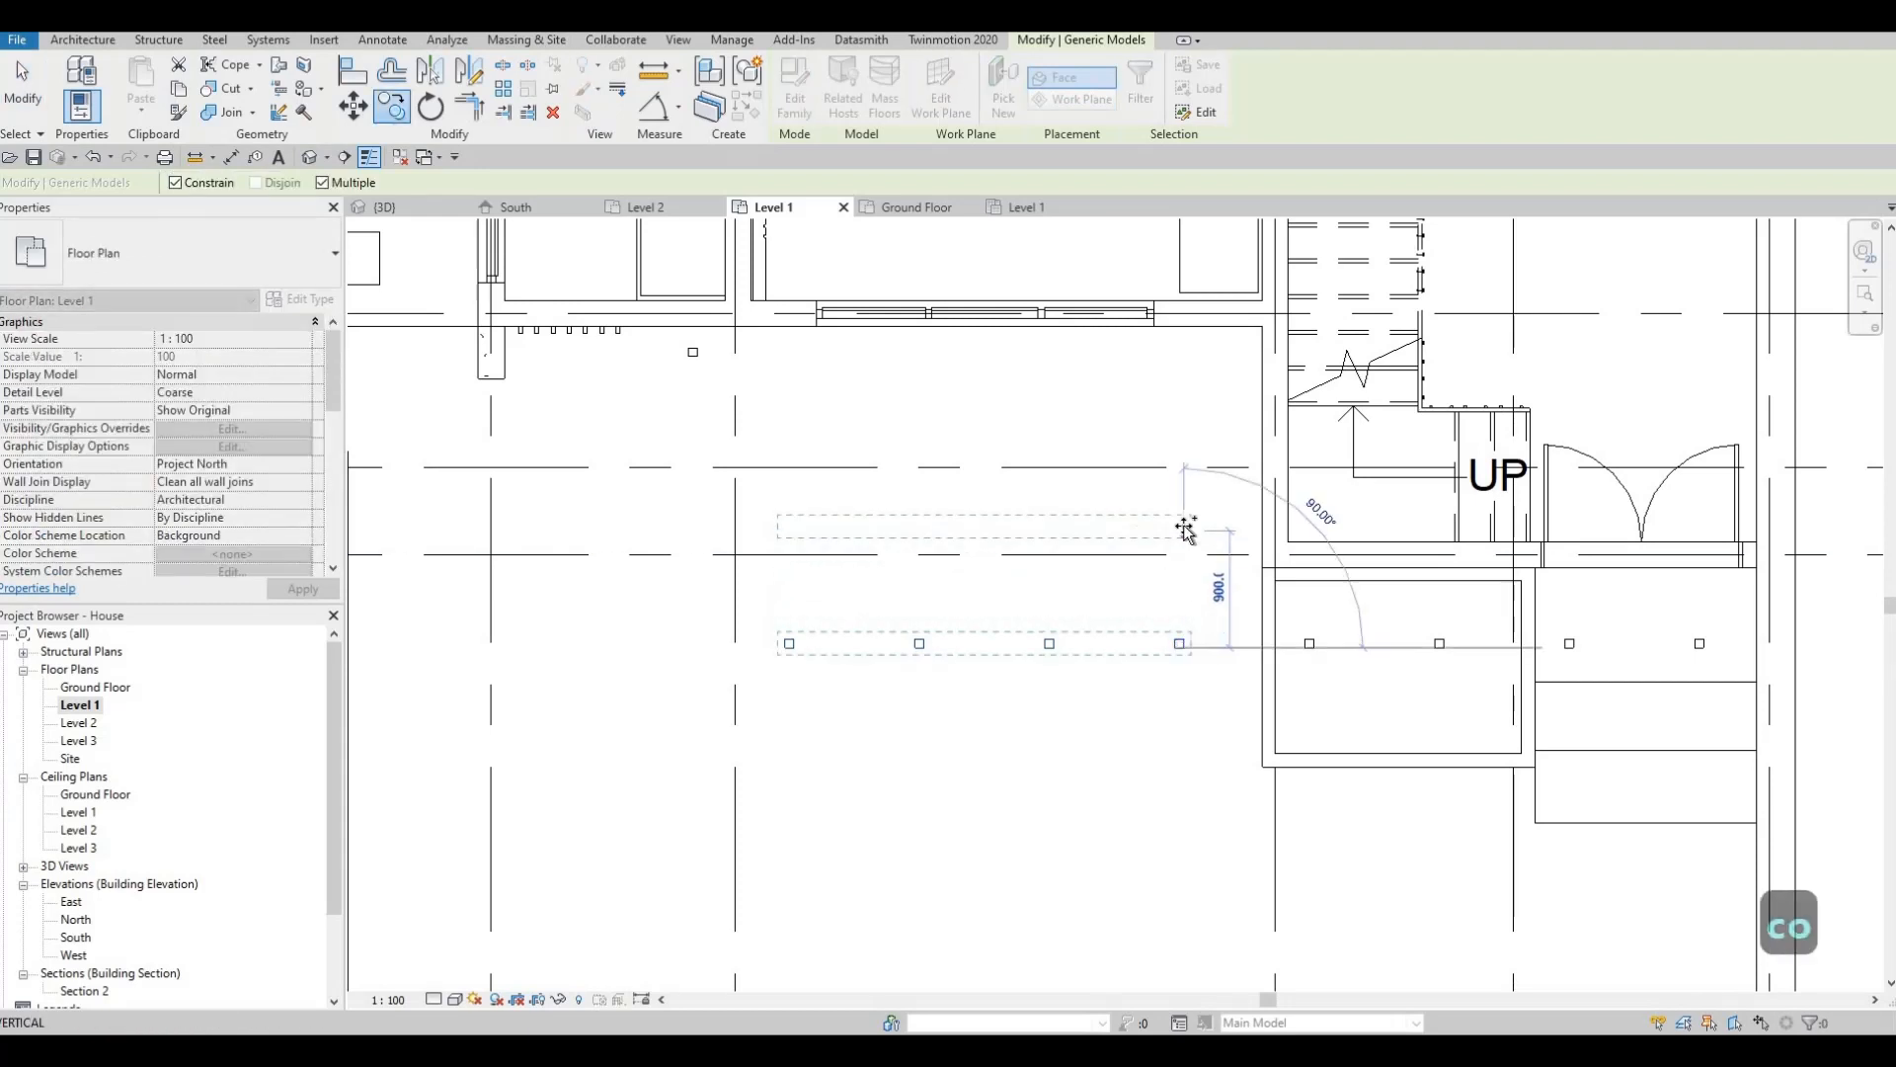
pyautogui.write('1')
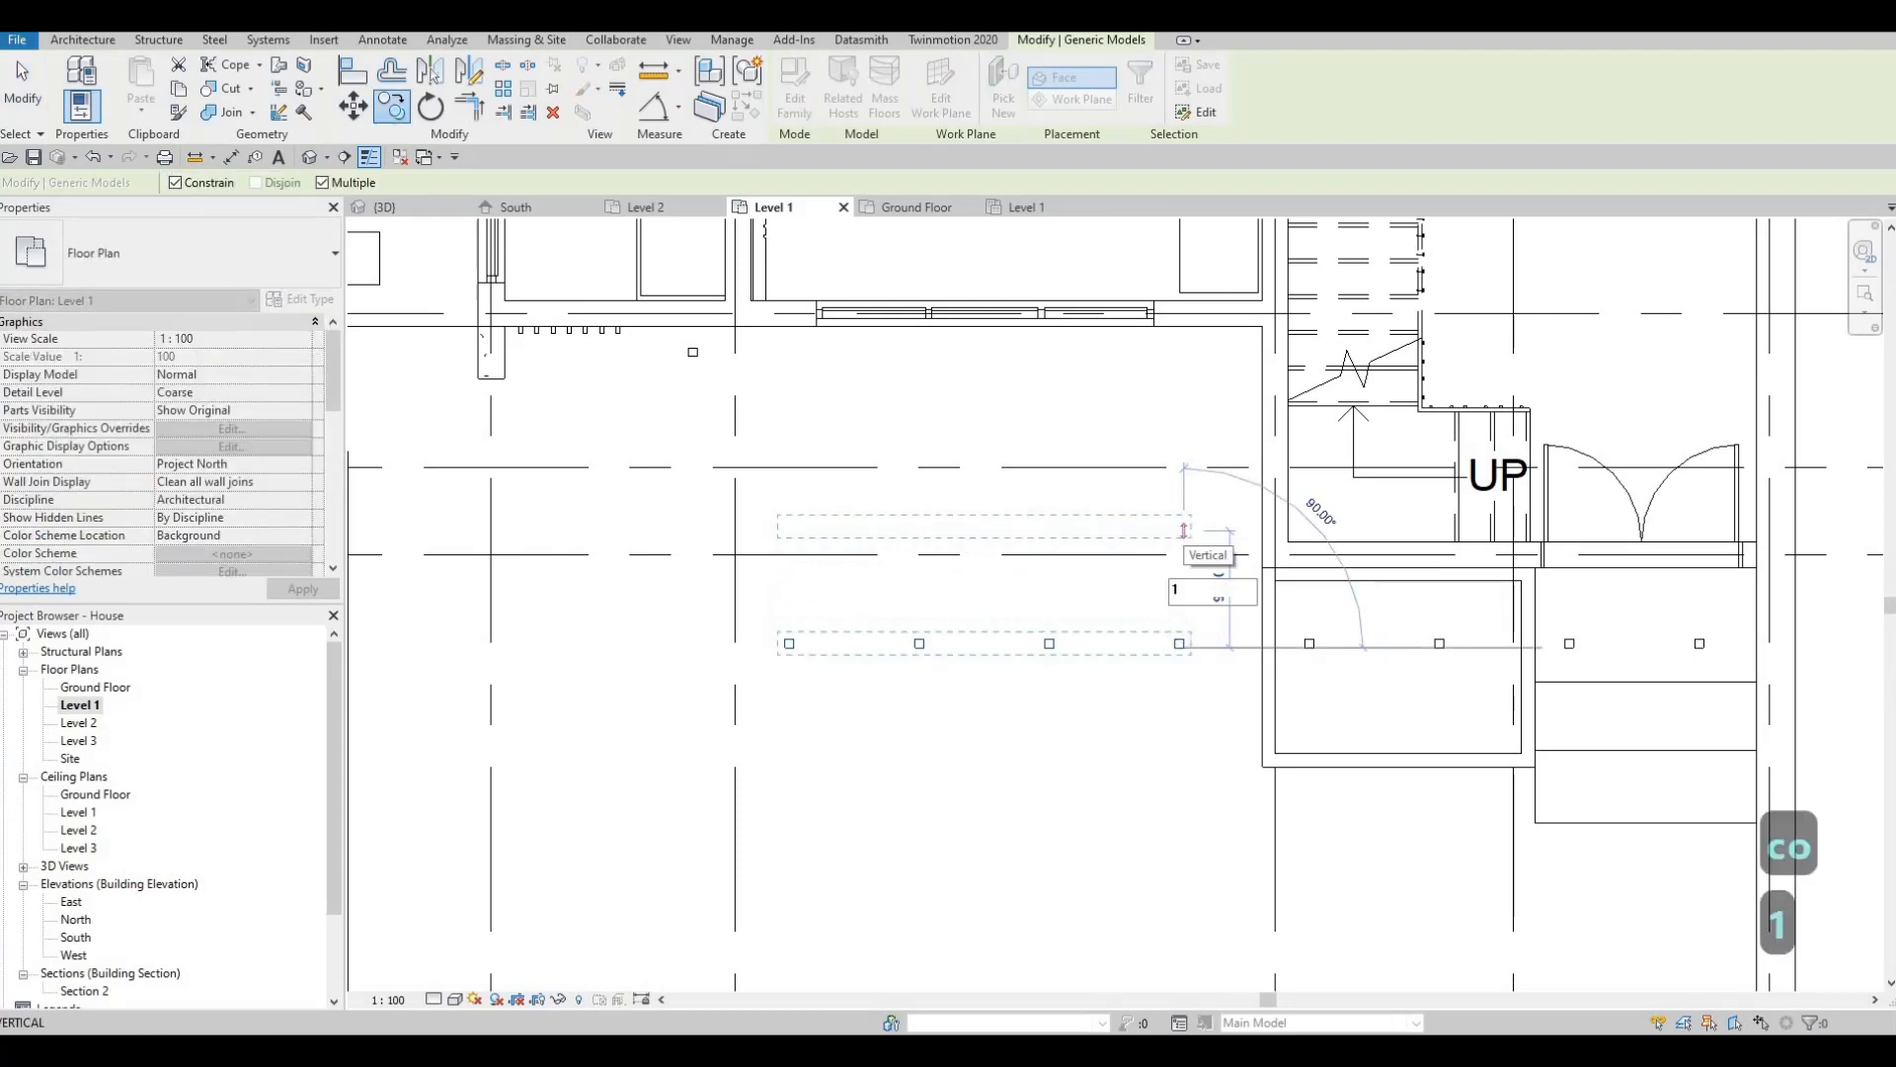
pyautogui.write('000')
pyautogui.press('Return')
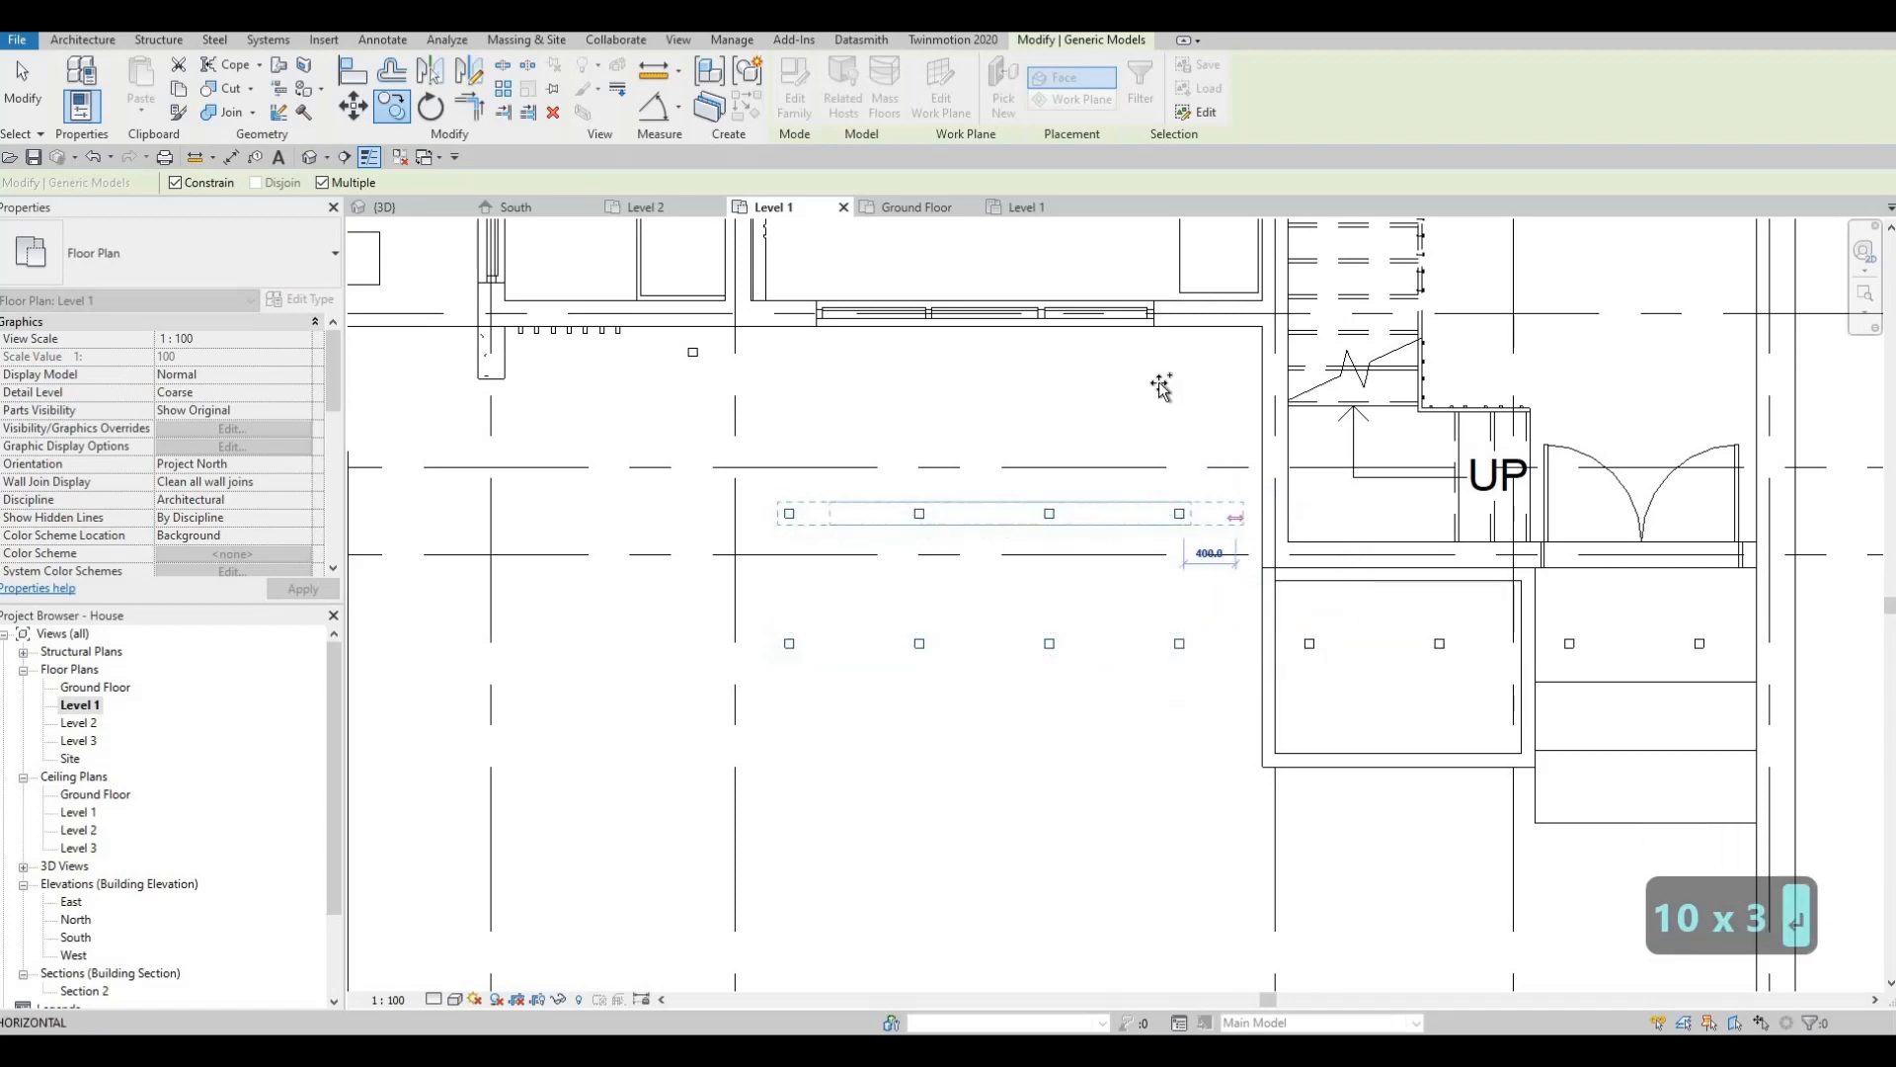
# Add another row of four pot light copies 1000 mm closer to the house and finish copying.
pyautogui.write('100')
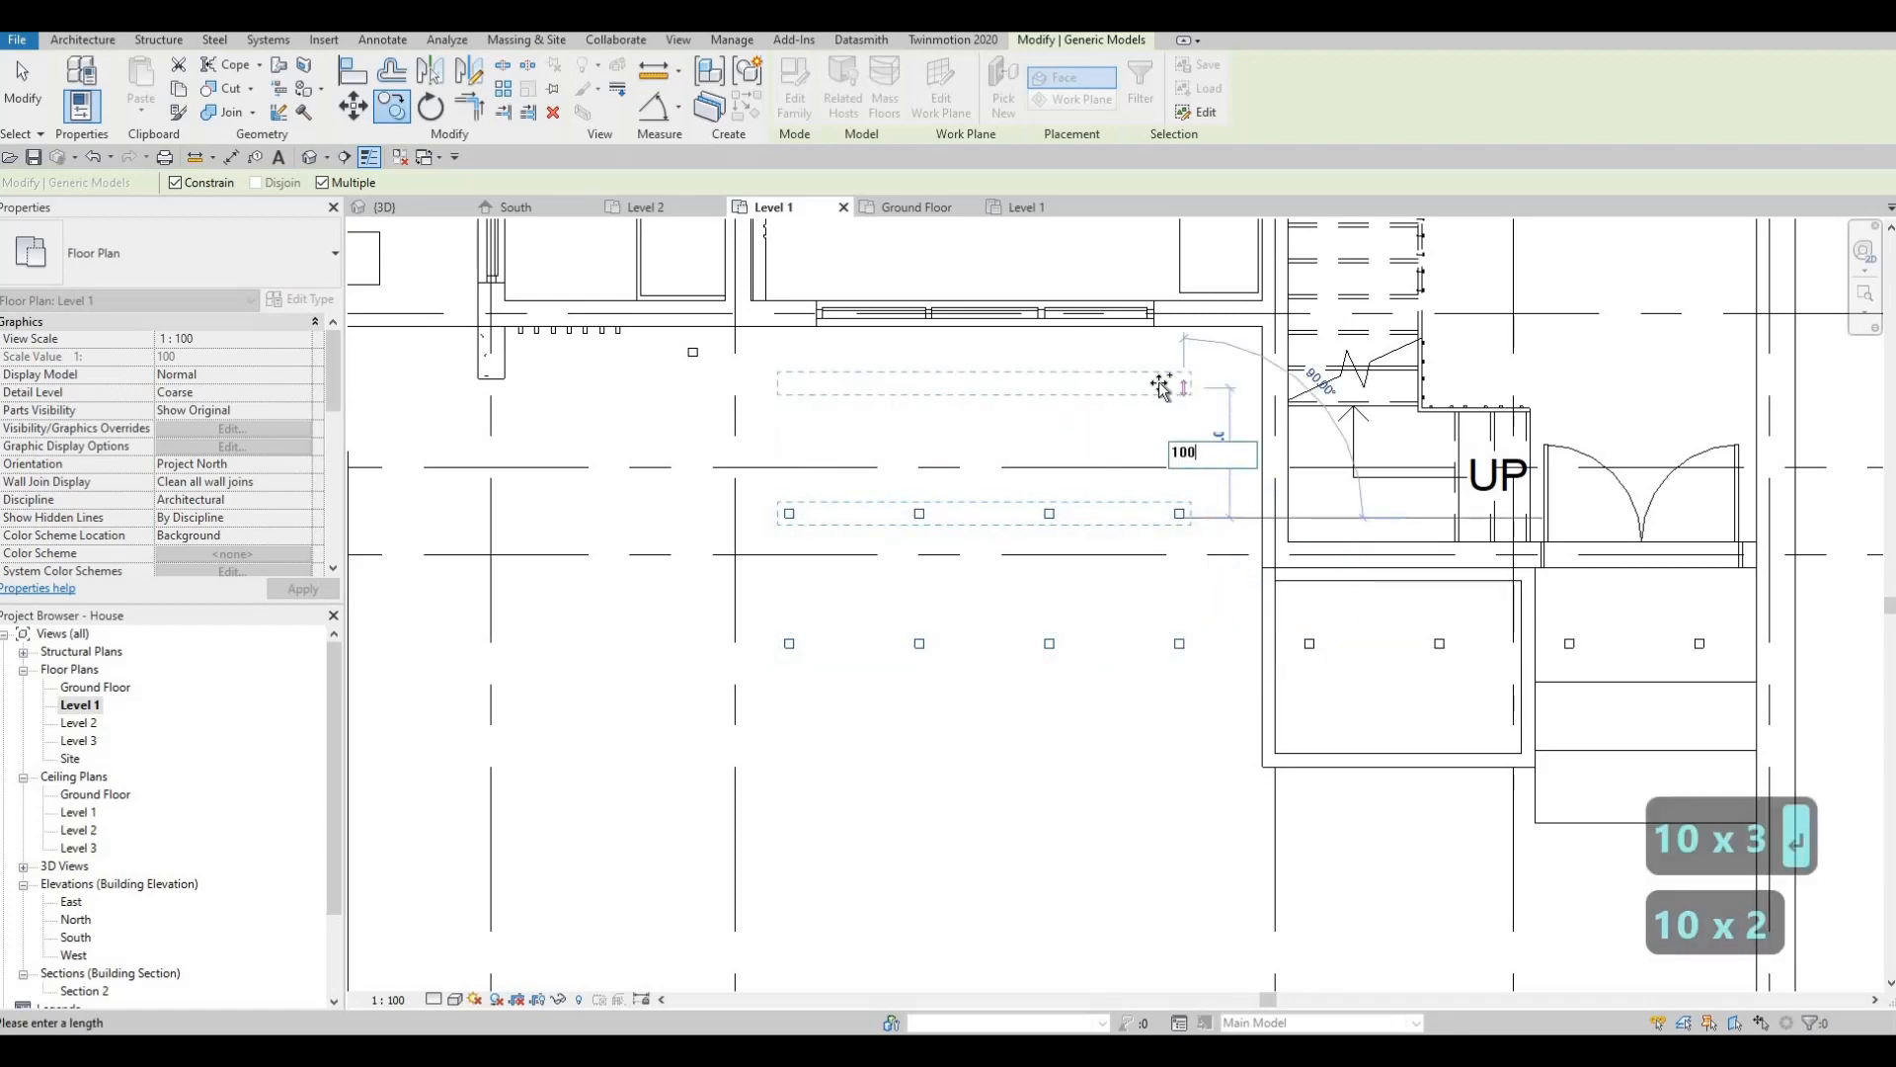
pyautogui.write('0')
pyautogui.press('Return')
pyautogui.press('Escape')
pyautogui.press('Escape')
pyautogui.press('Escape')
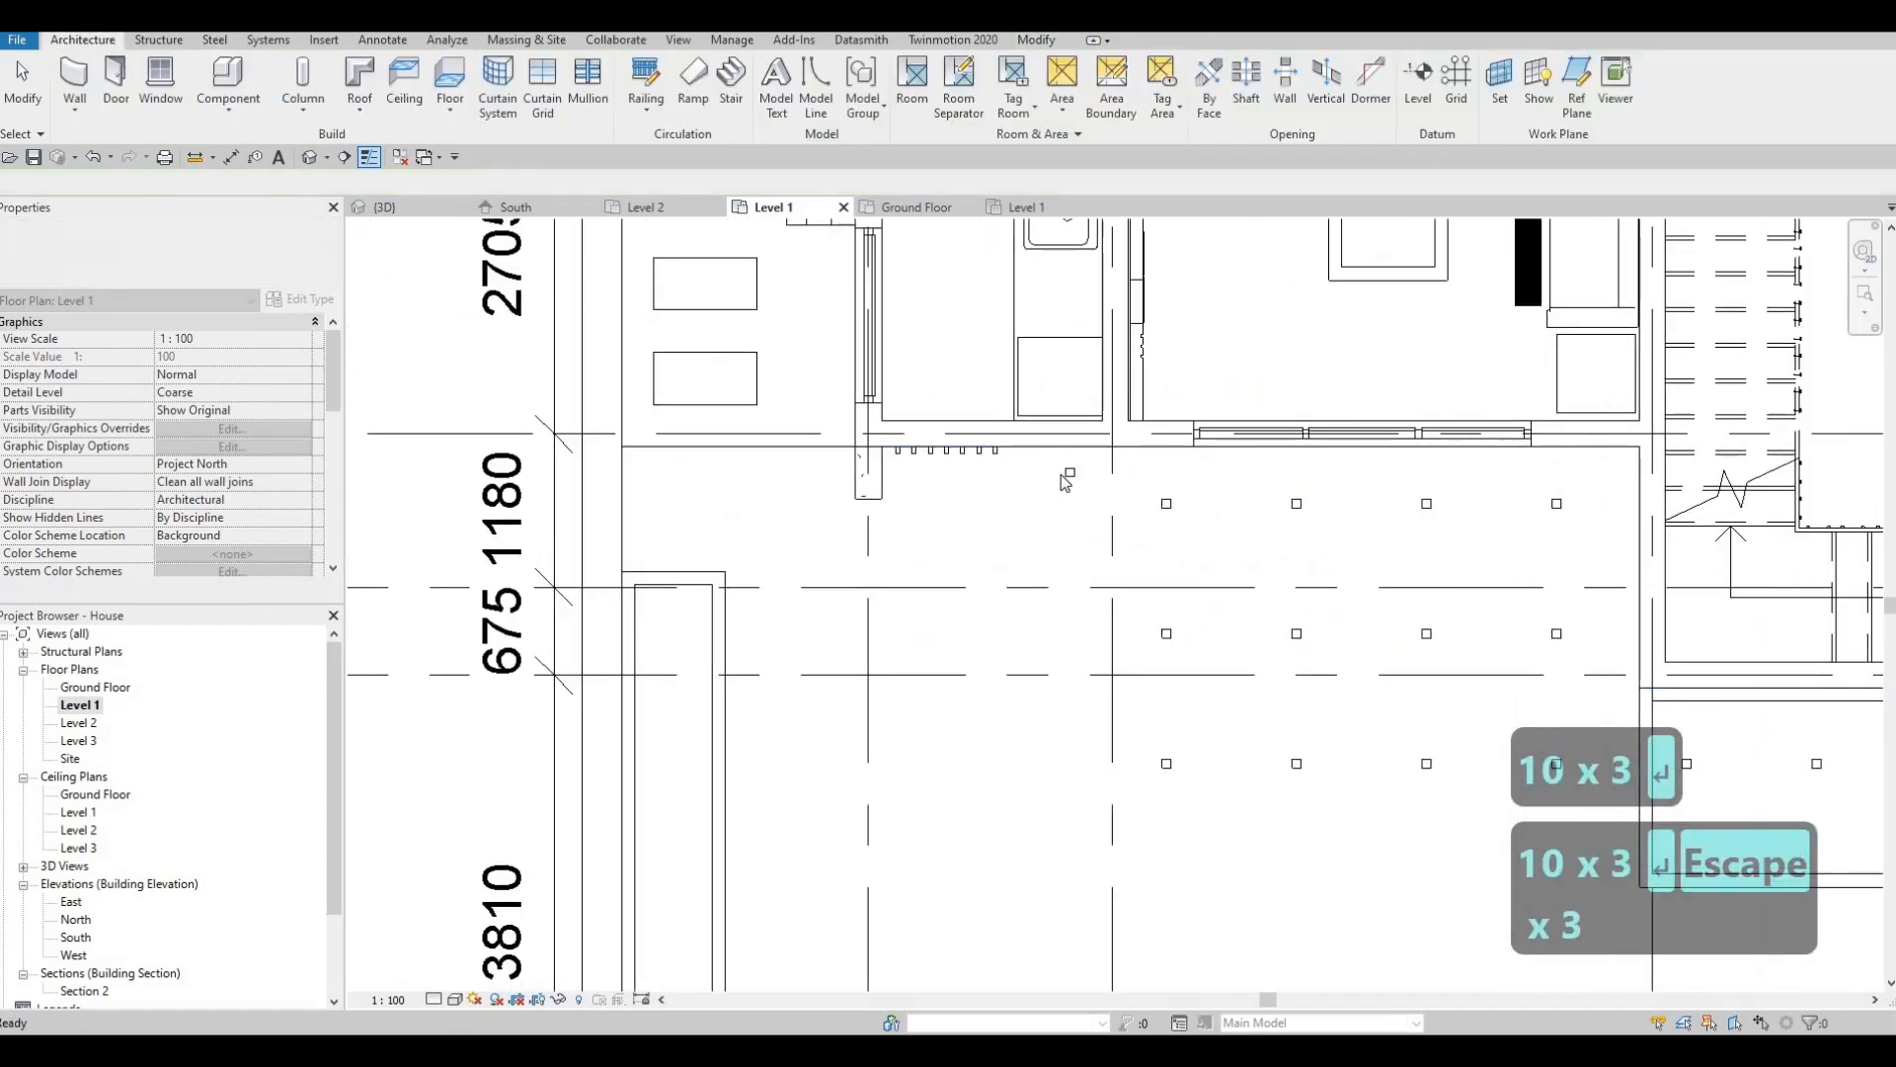
# Copy the single pot light beside the facade louvres 1000 mm horizontally toward the projecting end wall.
pyautogui.click(1068, 474)
pyautogui.press('c')
pyautogui.press('o')
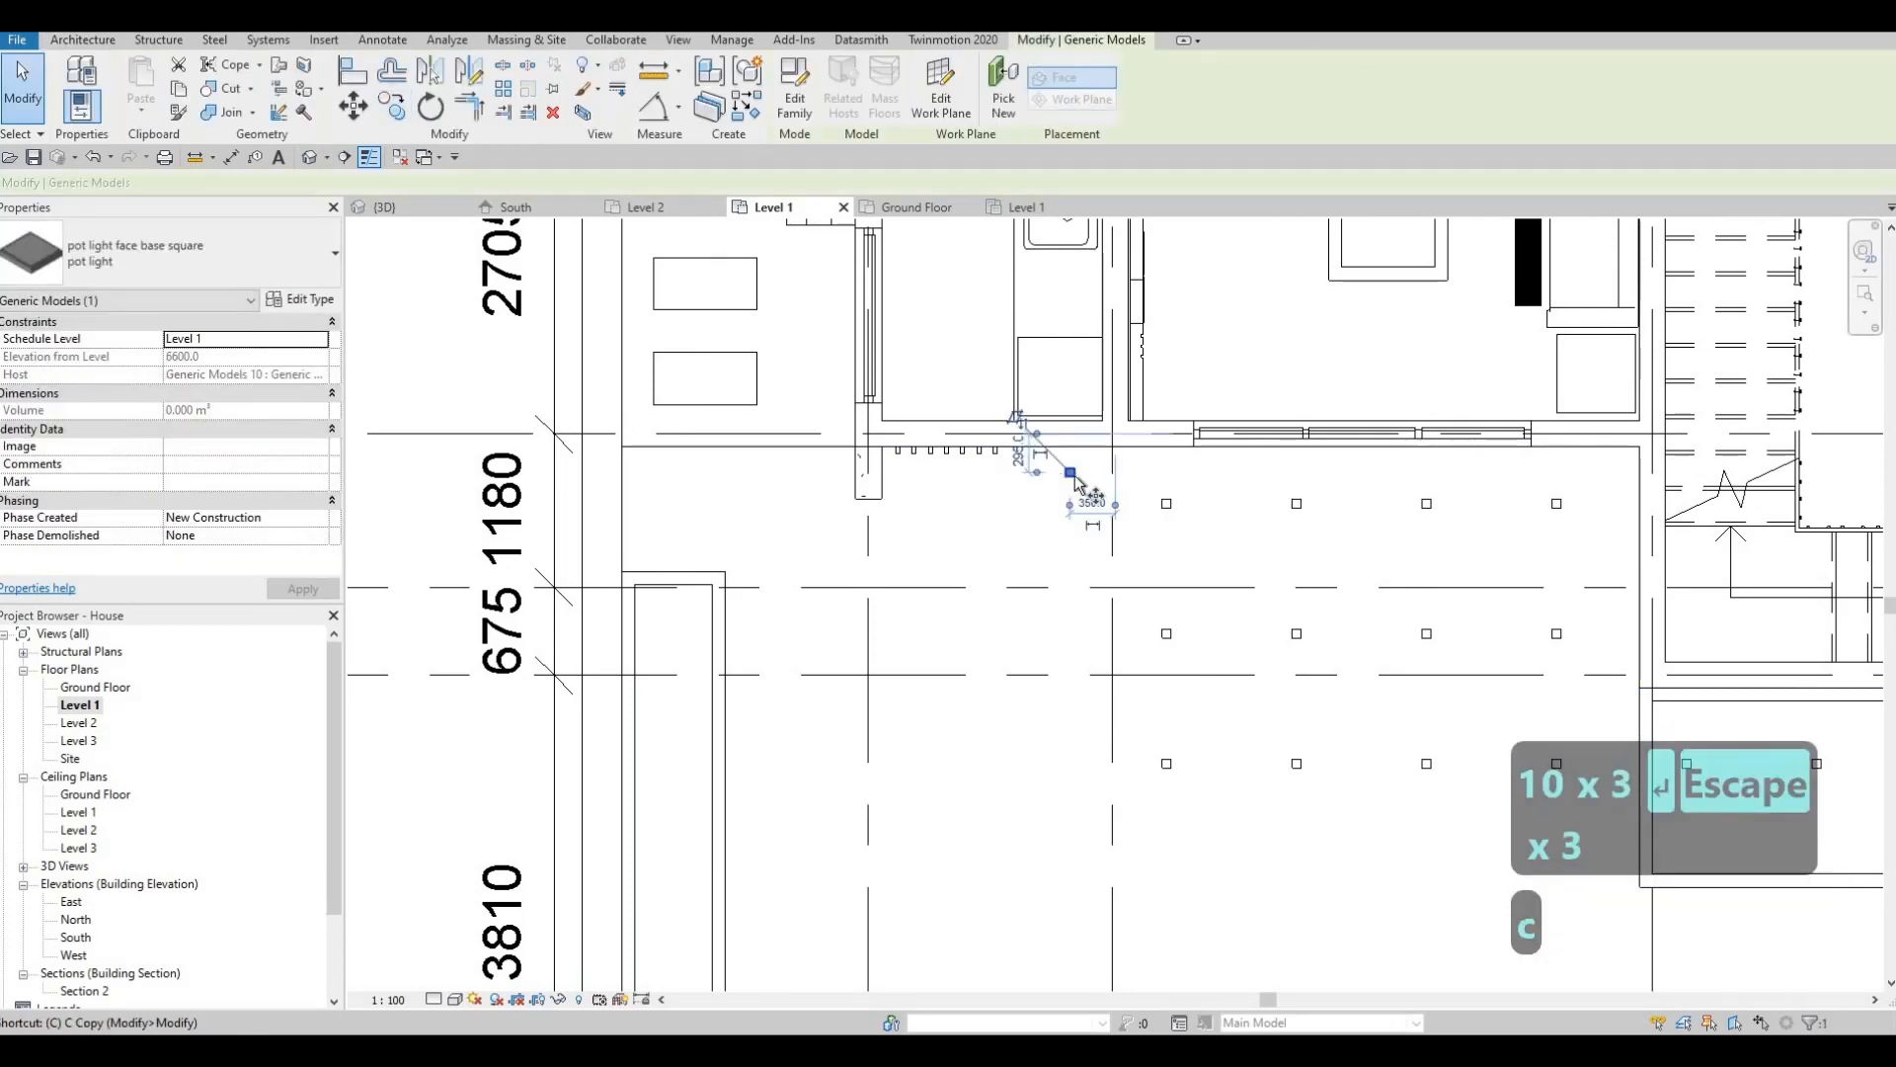
pyautogui.scroll(2, 1075, 480)
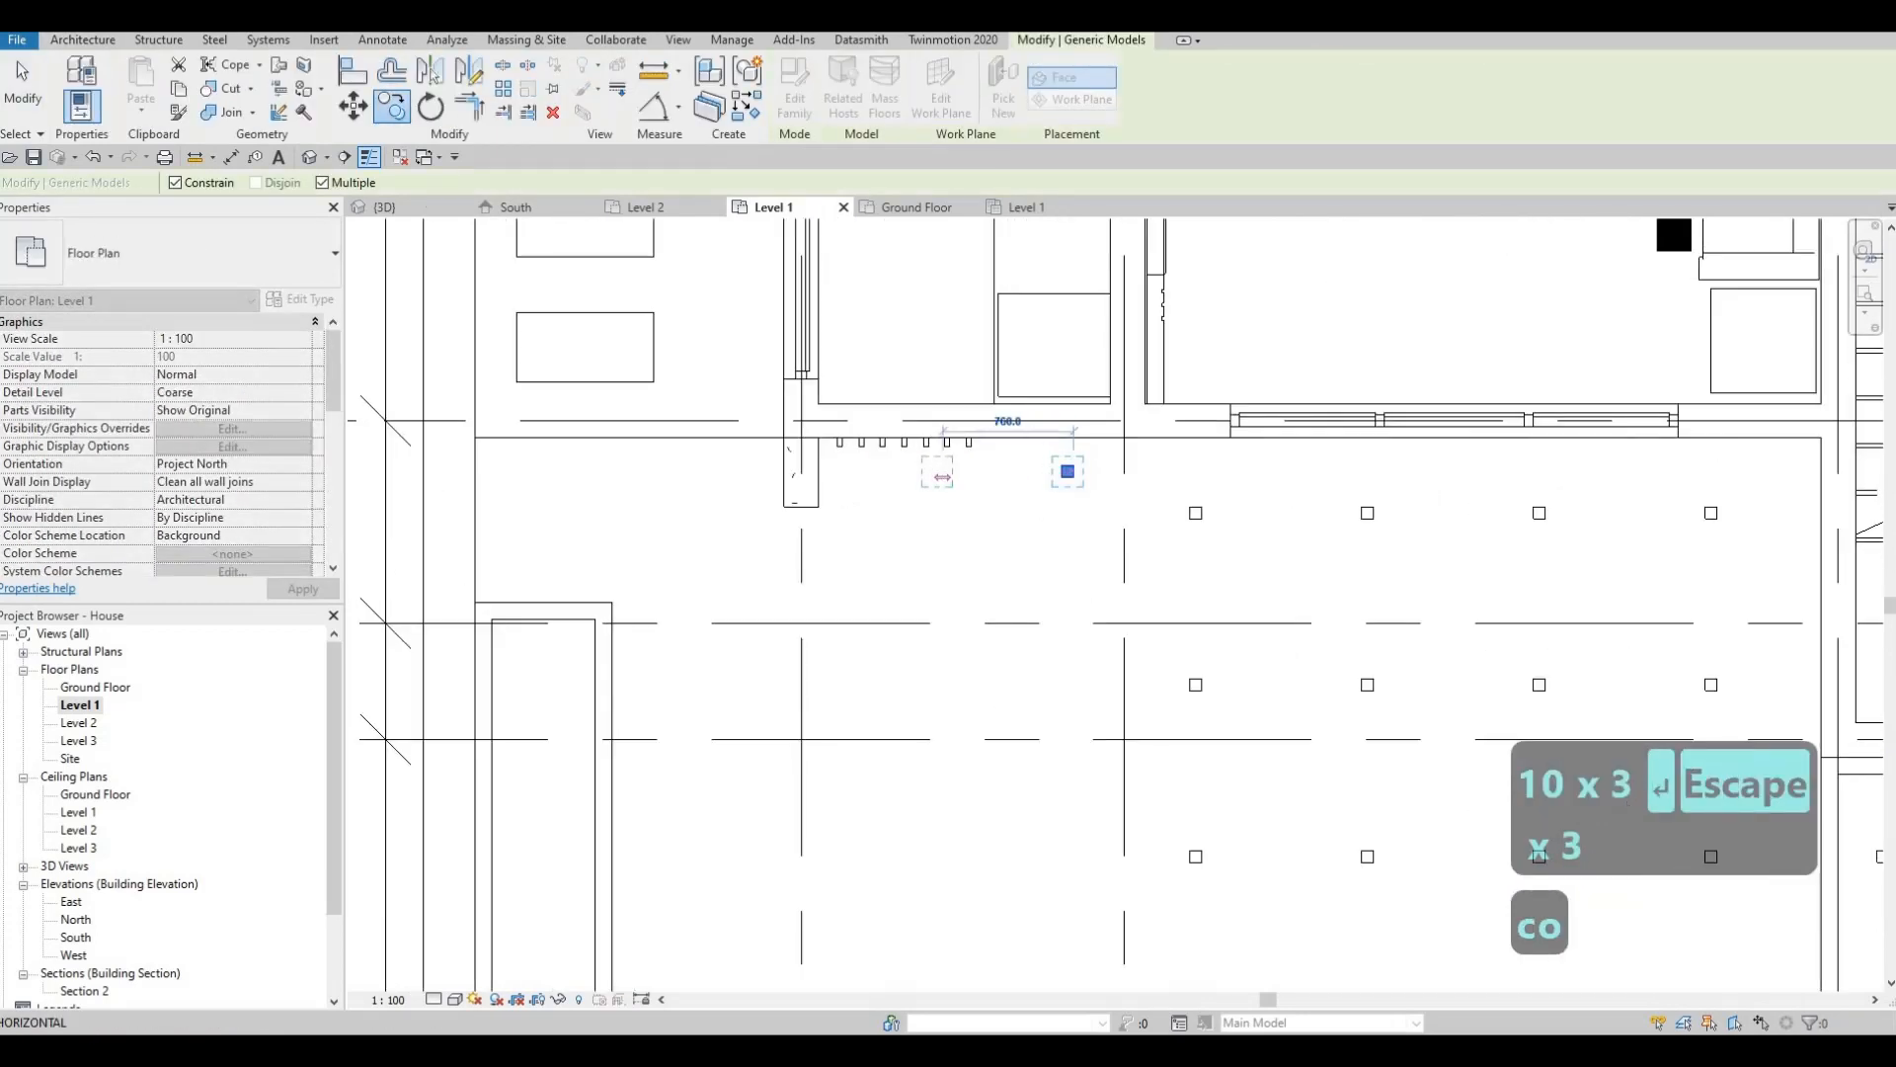
pyautogui.write('1000')
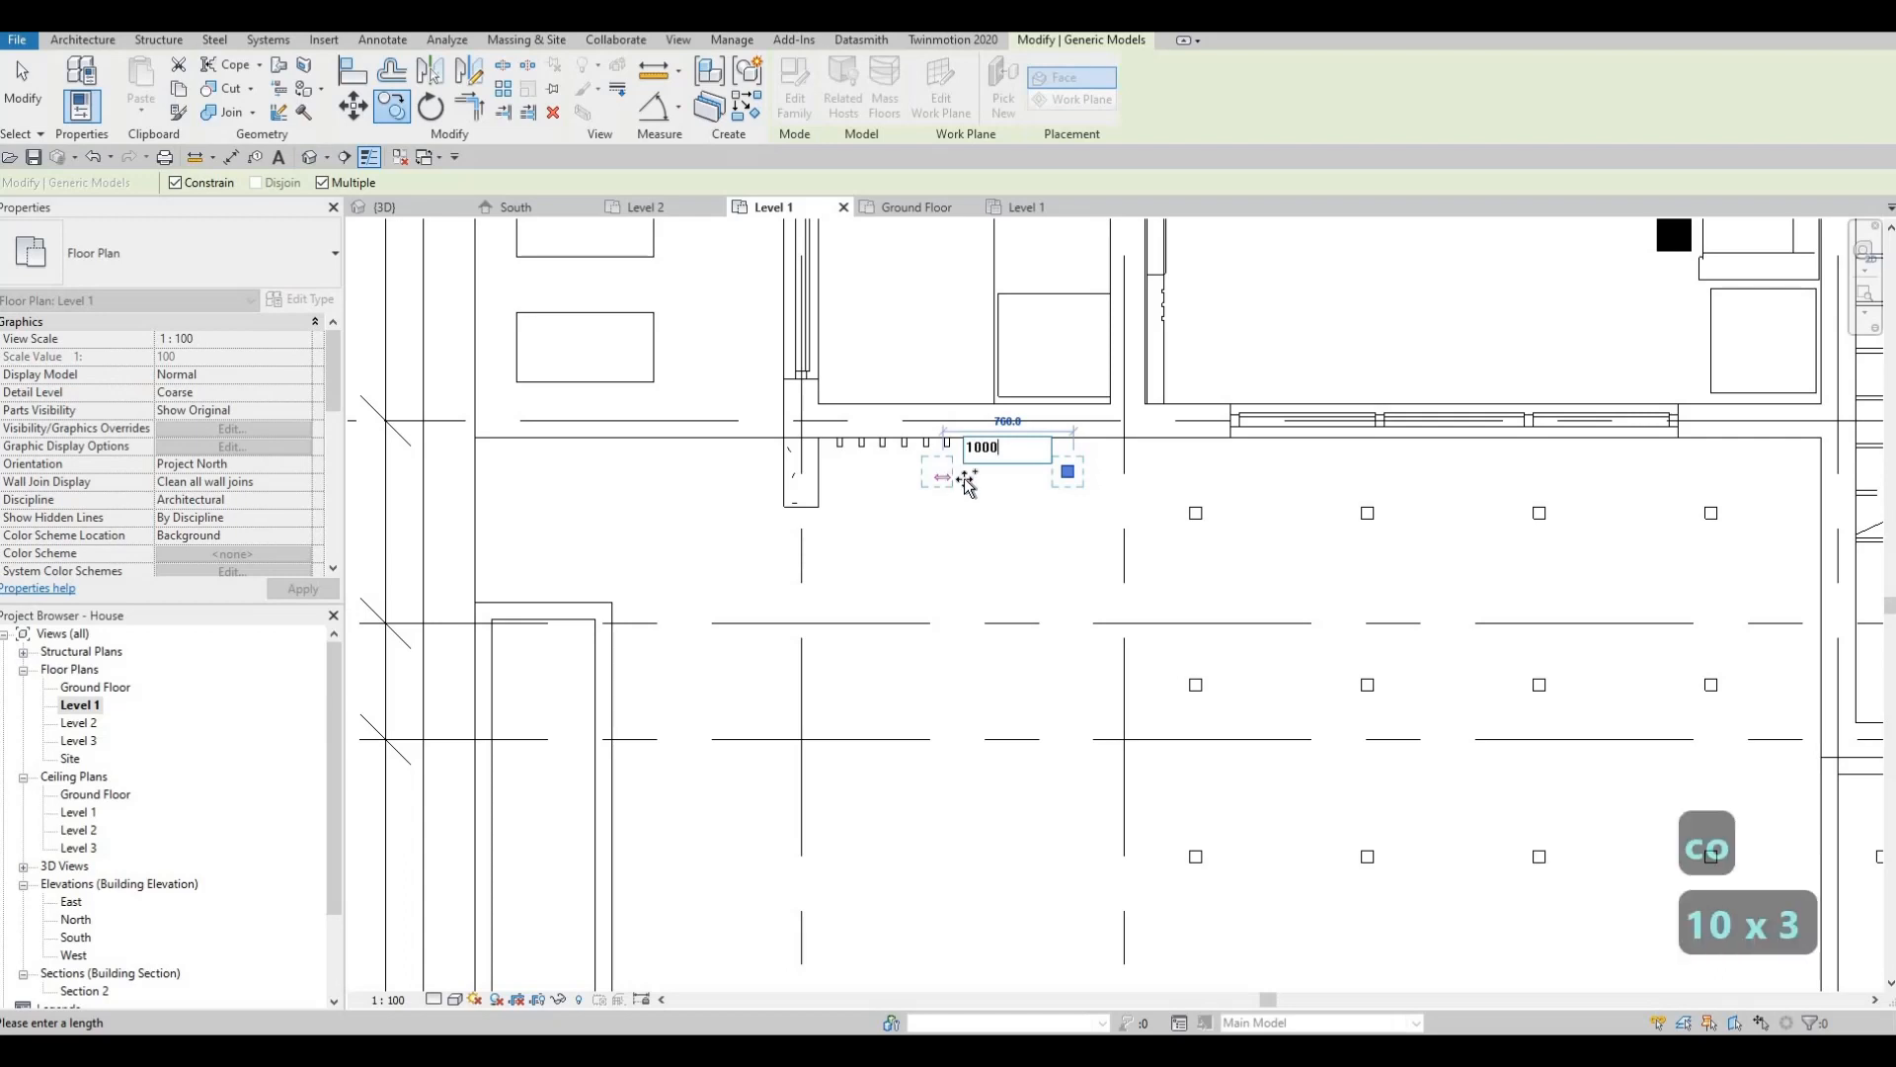
pyautogui.press('Return')
pyautogui.press('Escape')
pyautogui.press('Escape')
# Nudge both pot lights by the louvres slightly toward the end wall and away from the house facade.
pyautogui.click(900, 475)
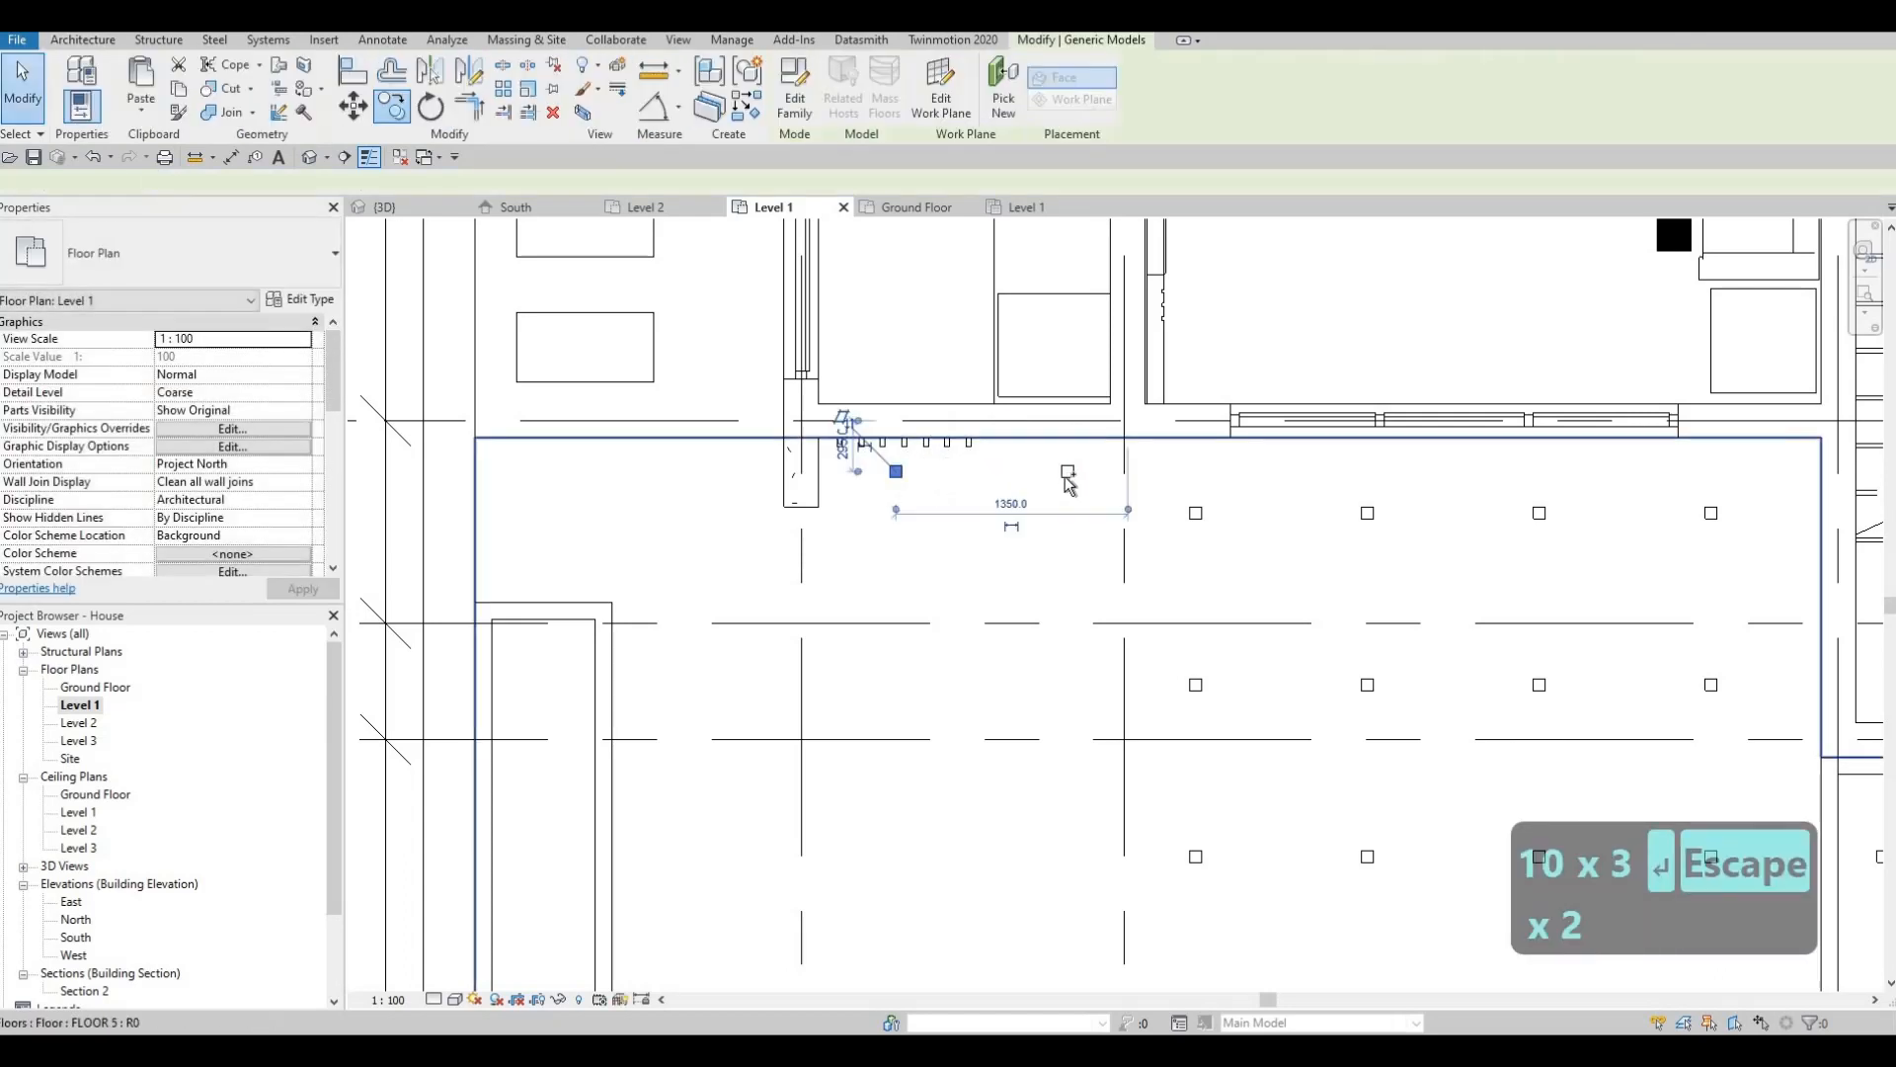
pyautogui.keyDown('ctrl'); pyautogui.click(1067, 473); pyautogui.keyUp('ctrl')
pyautogui.press('Left')
pyautogui.press('Left')
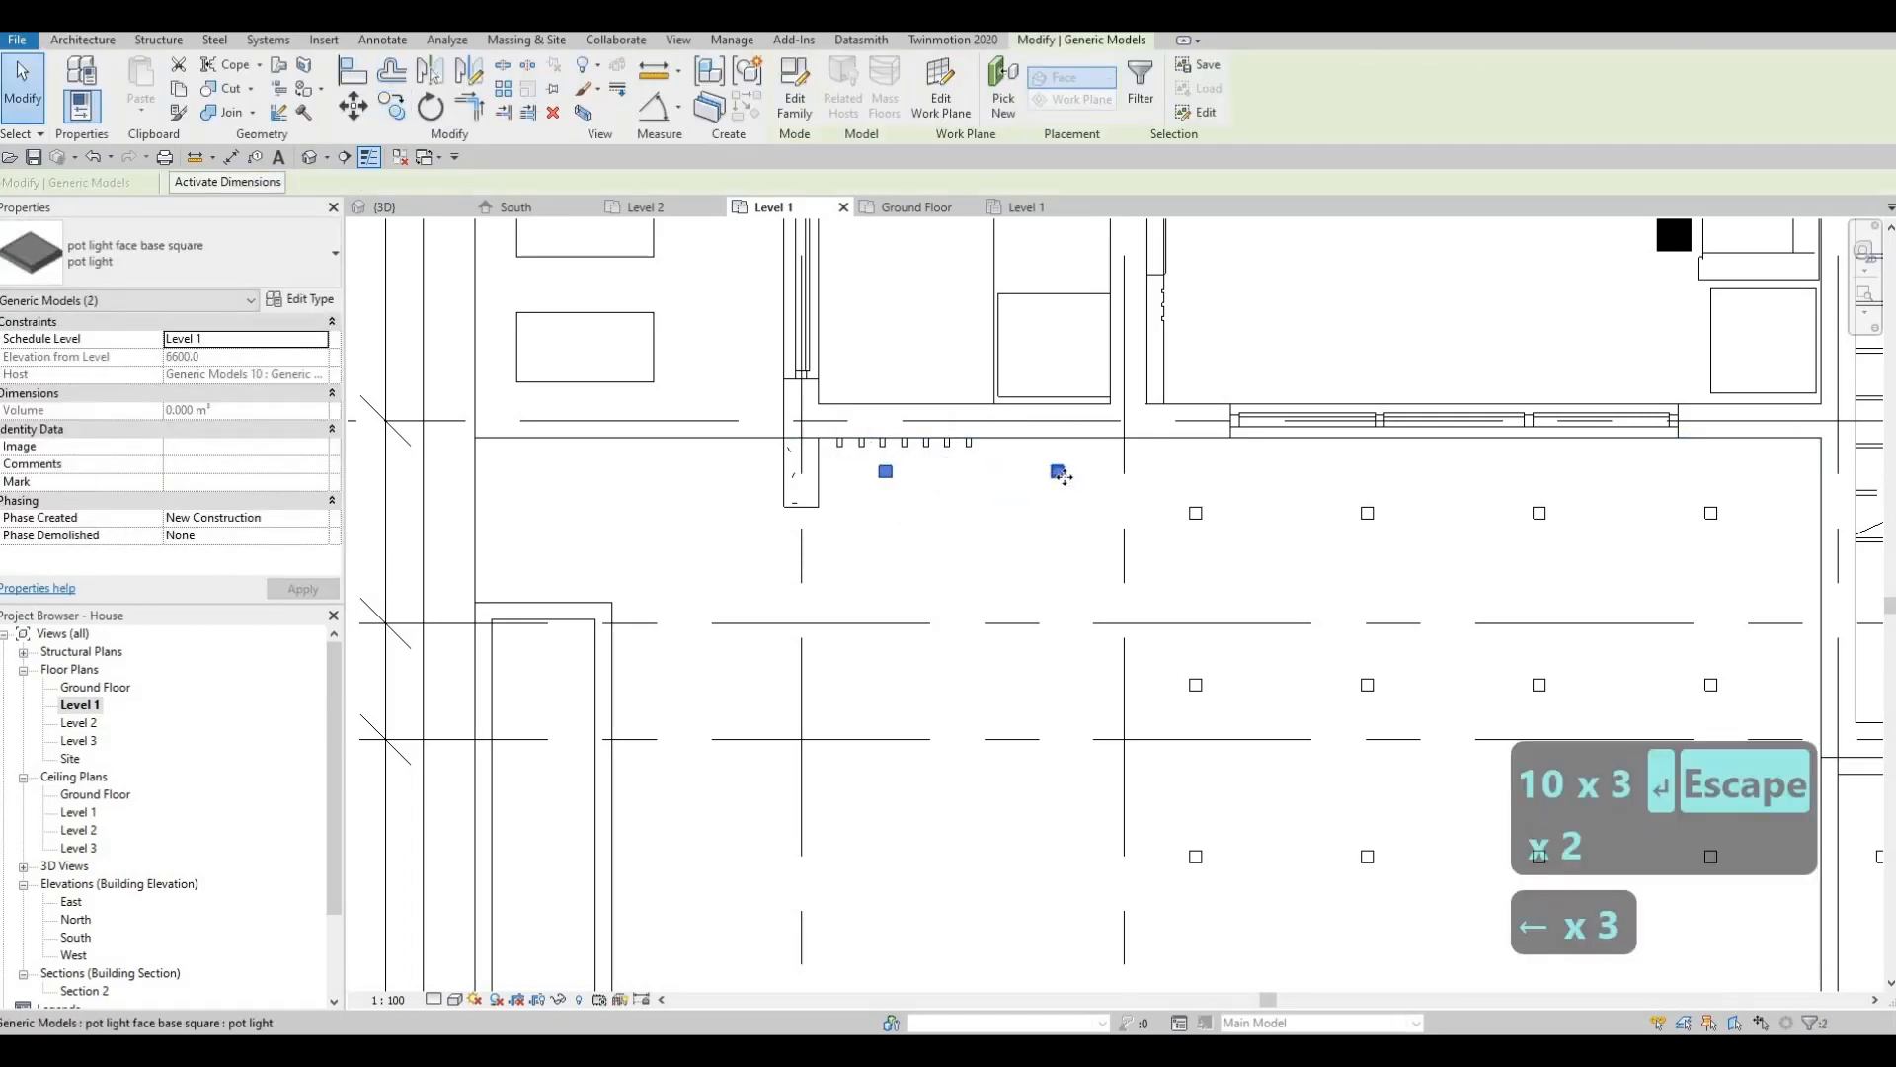
pyautogui.press('Down')
pyautogui.press('Down')
pyautogui.press('Left')
pyautogui.press('Left')
pyautogui.press('Left')
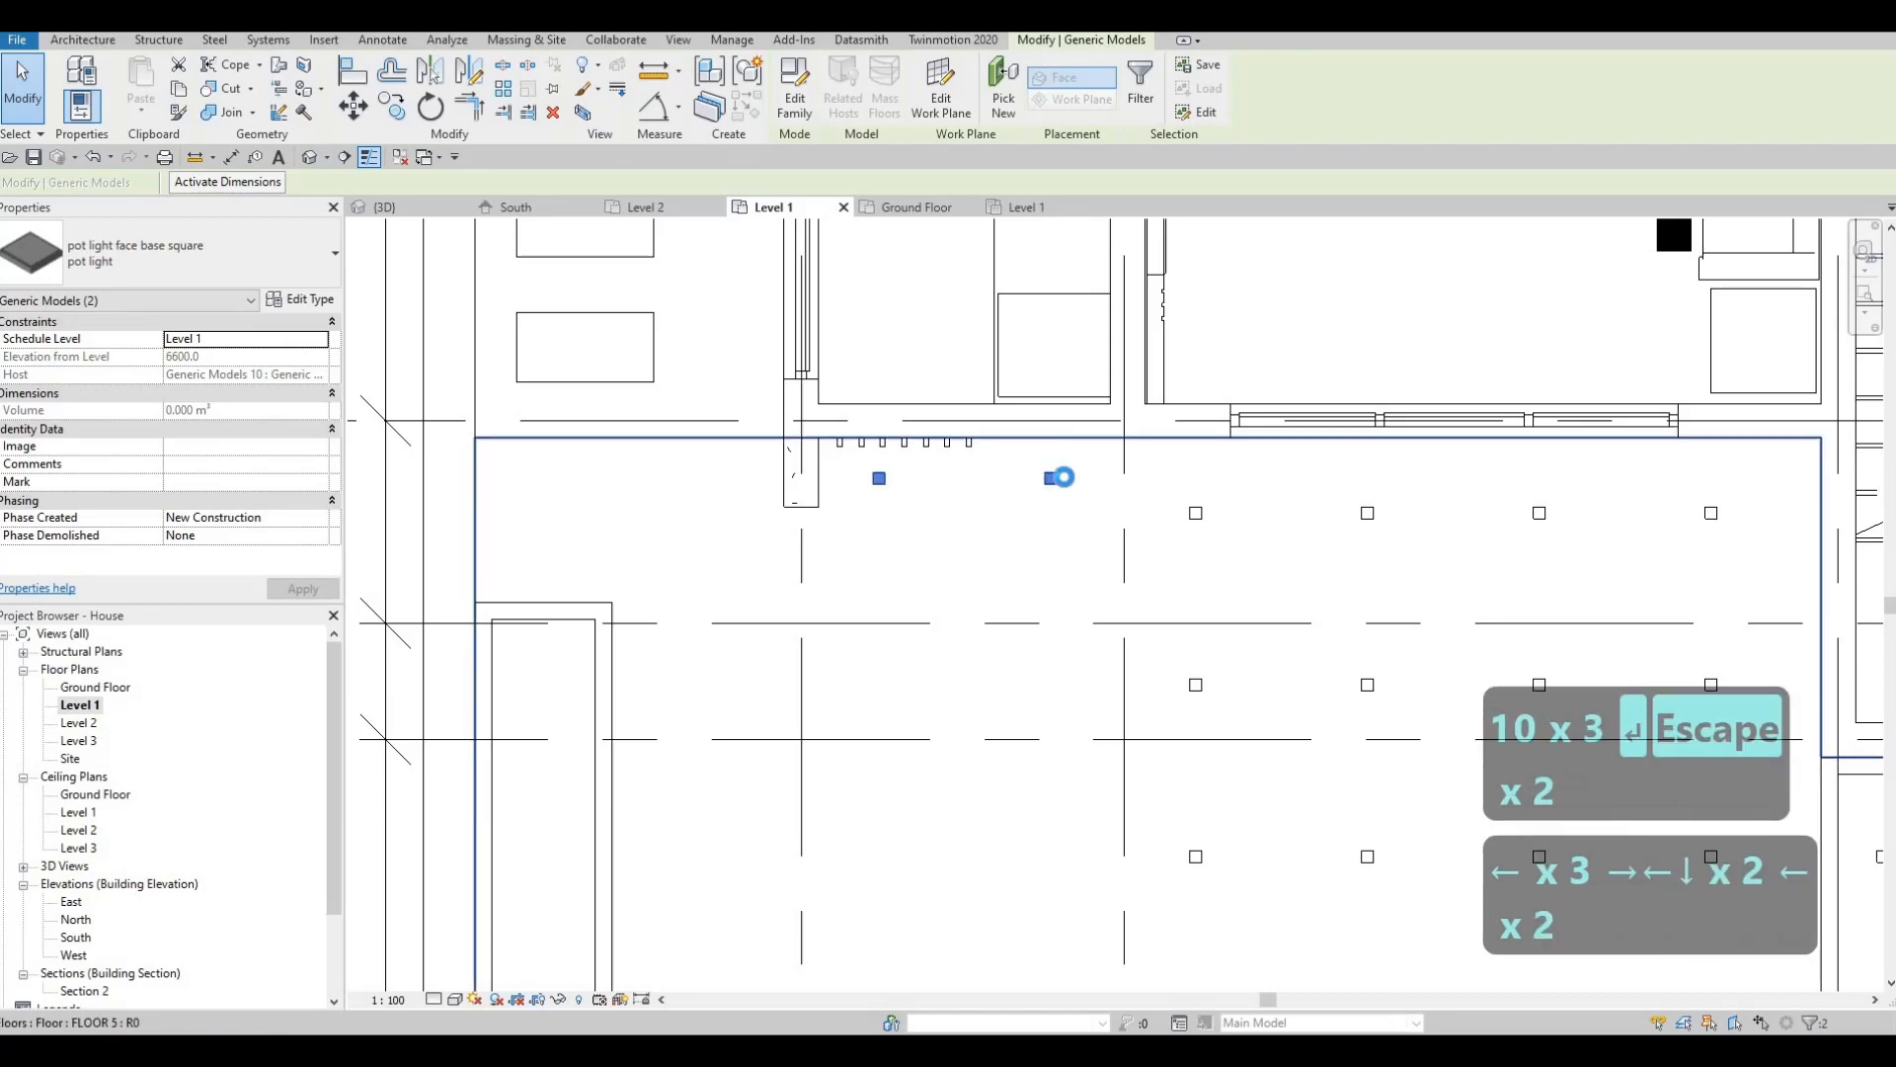
pyautogui.press('Right')
pyautogui.press('Right')
pyautogui.press('Left')
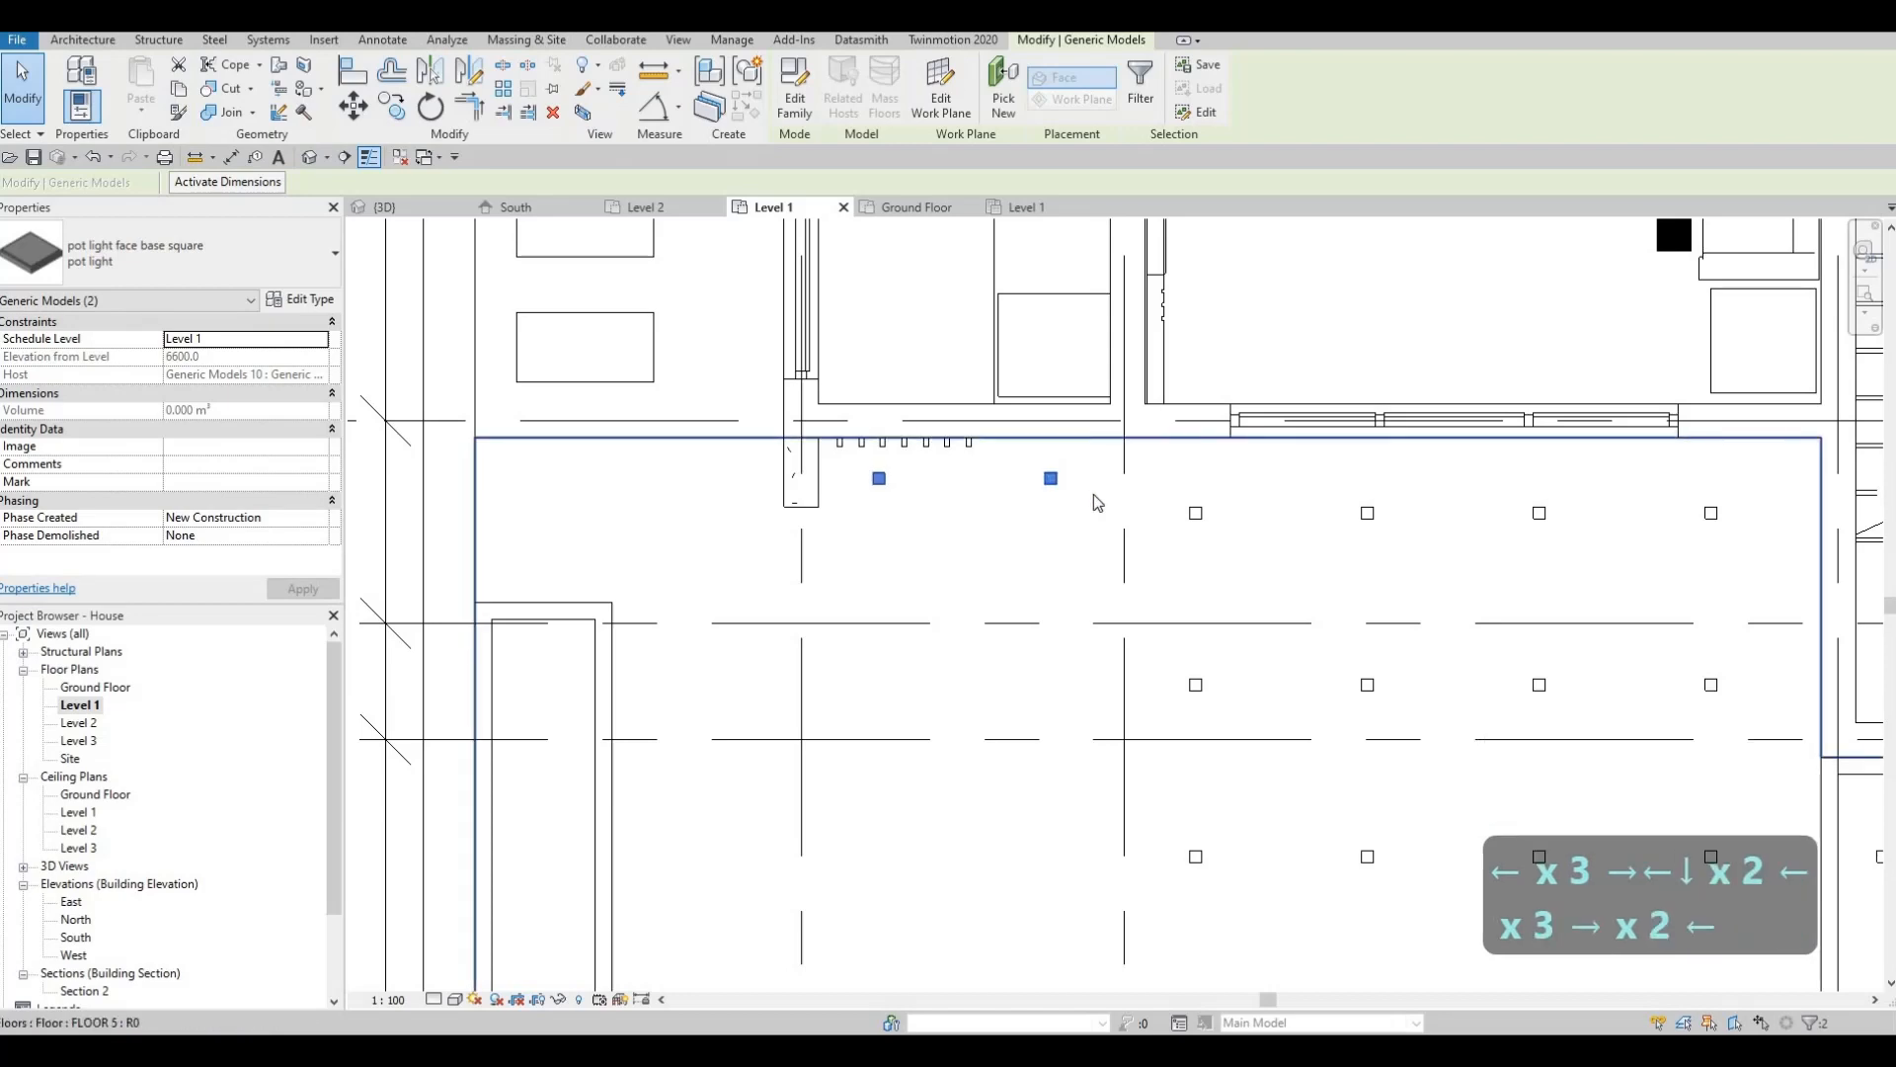
pyautogui.press('Escape')
pyautogui.press('Escape')
# Examine the Level 2 floor plan, the Level 2 and Level 3 ceiling plans and the Level 3 floor plan for the overhangs and pot lights.
pyautogui.scroll(-2, 1064, 485)
pyautogui.moveTo(1172, 606); pyautogui.dragTo(1071, 596, button='middle')
pyautogui.scroll(-2, 889, 613)
pyautogui.moveTo(646, 721); pyautogui.dragTo(500, 673, button='middle')
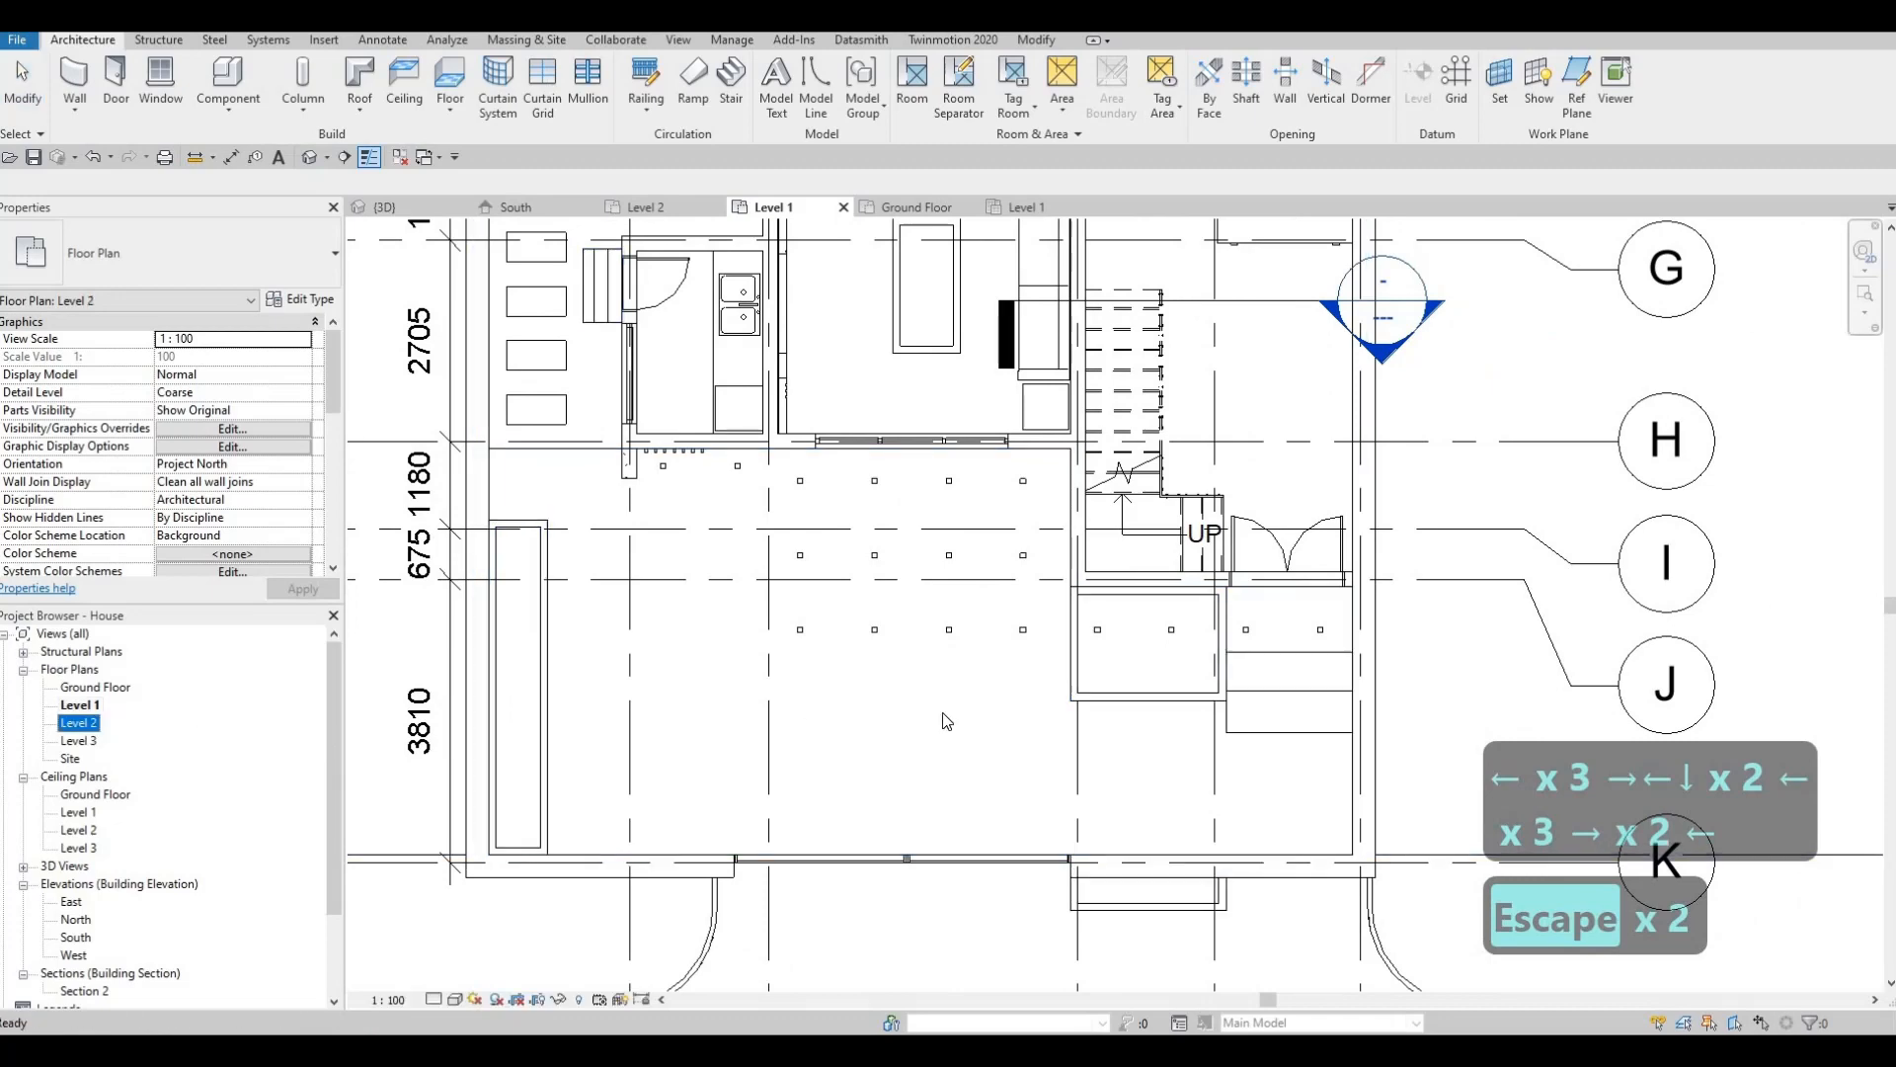
pyautogui.doubleClick(81, 724)
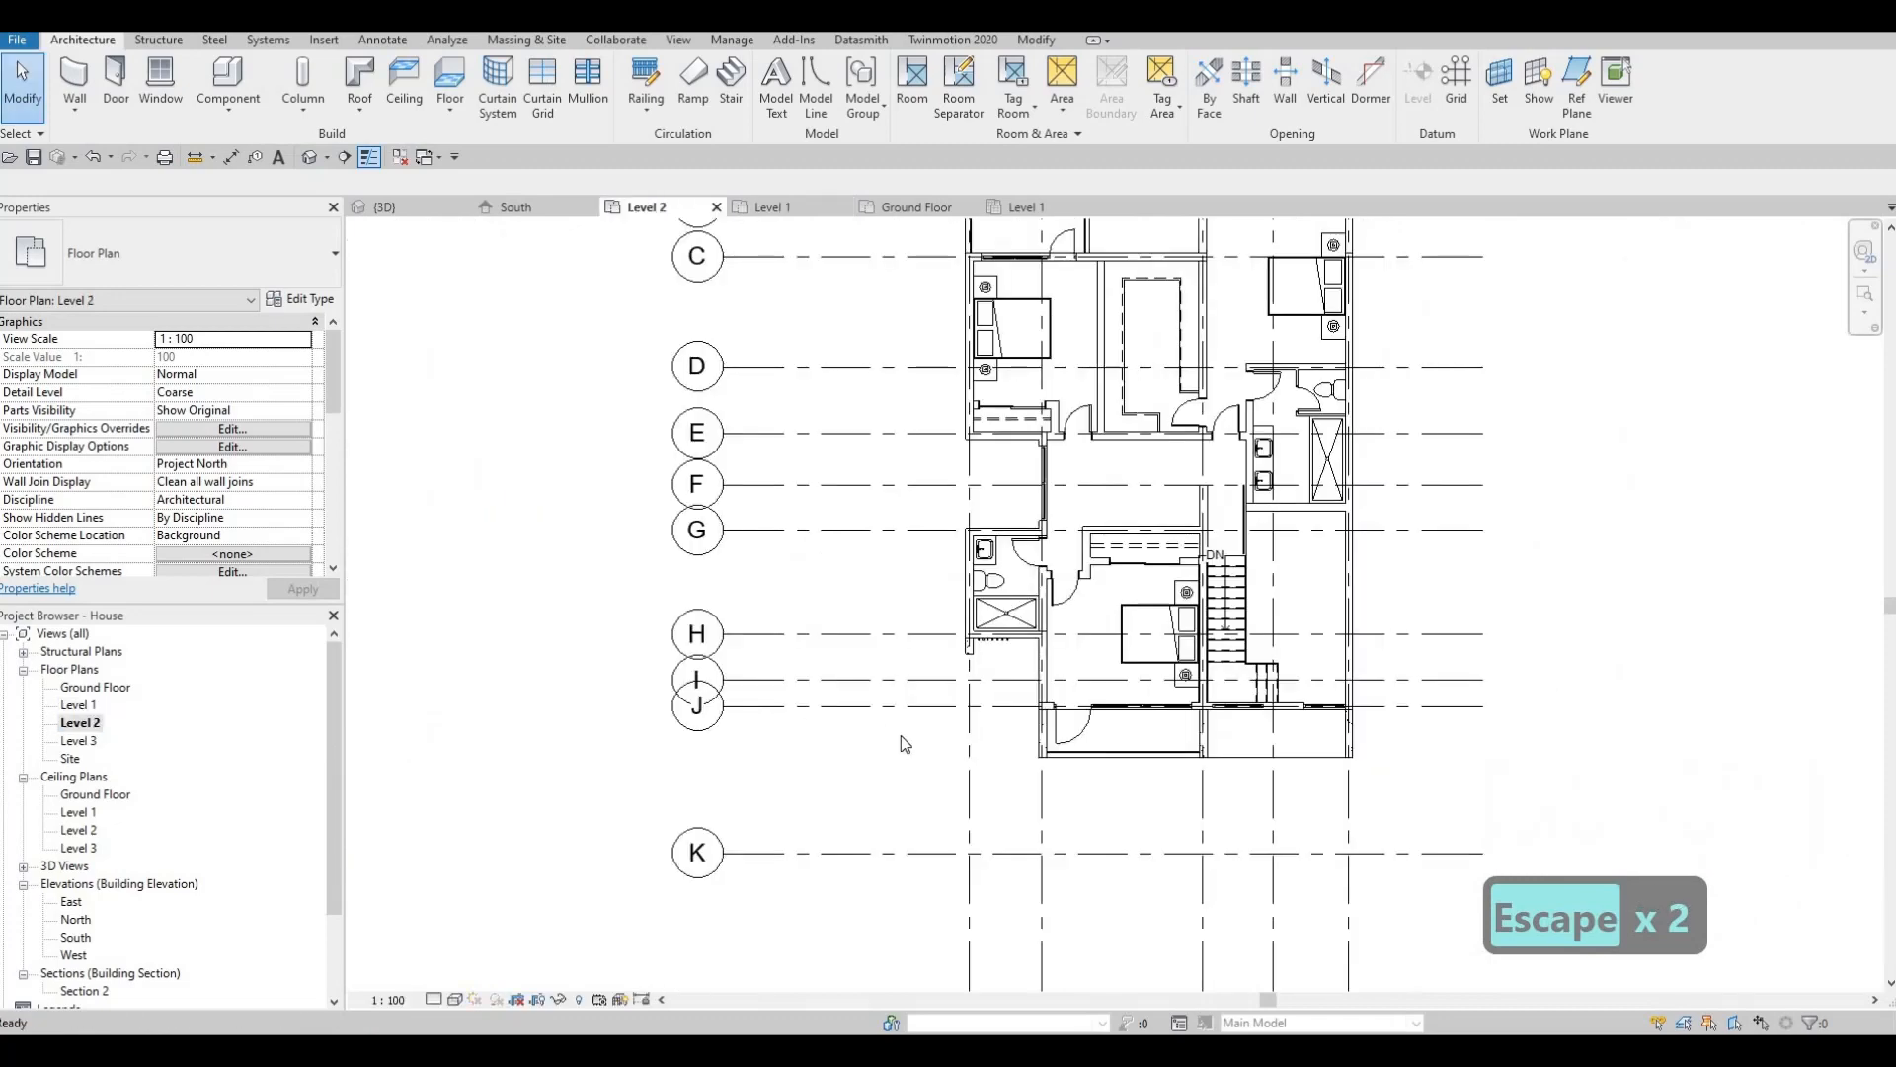
pyautogui.doubleClick(98, 832)
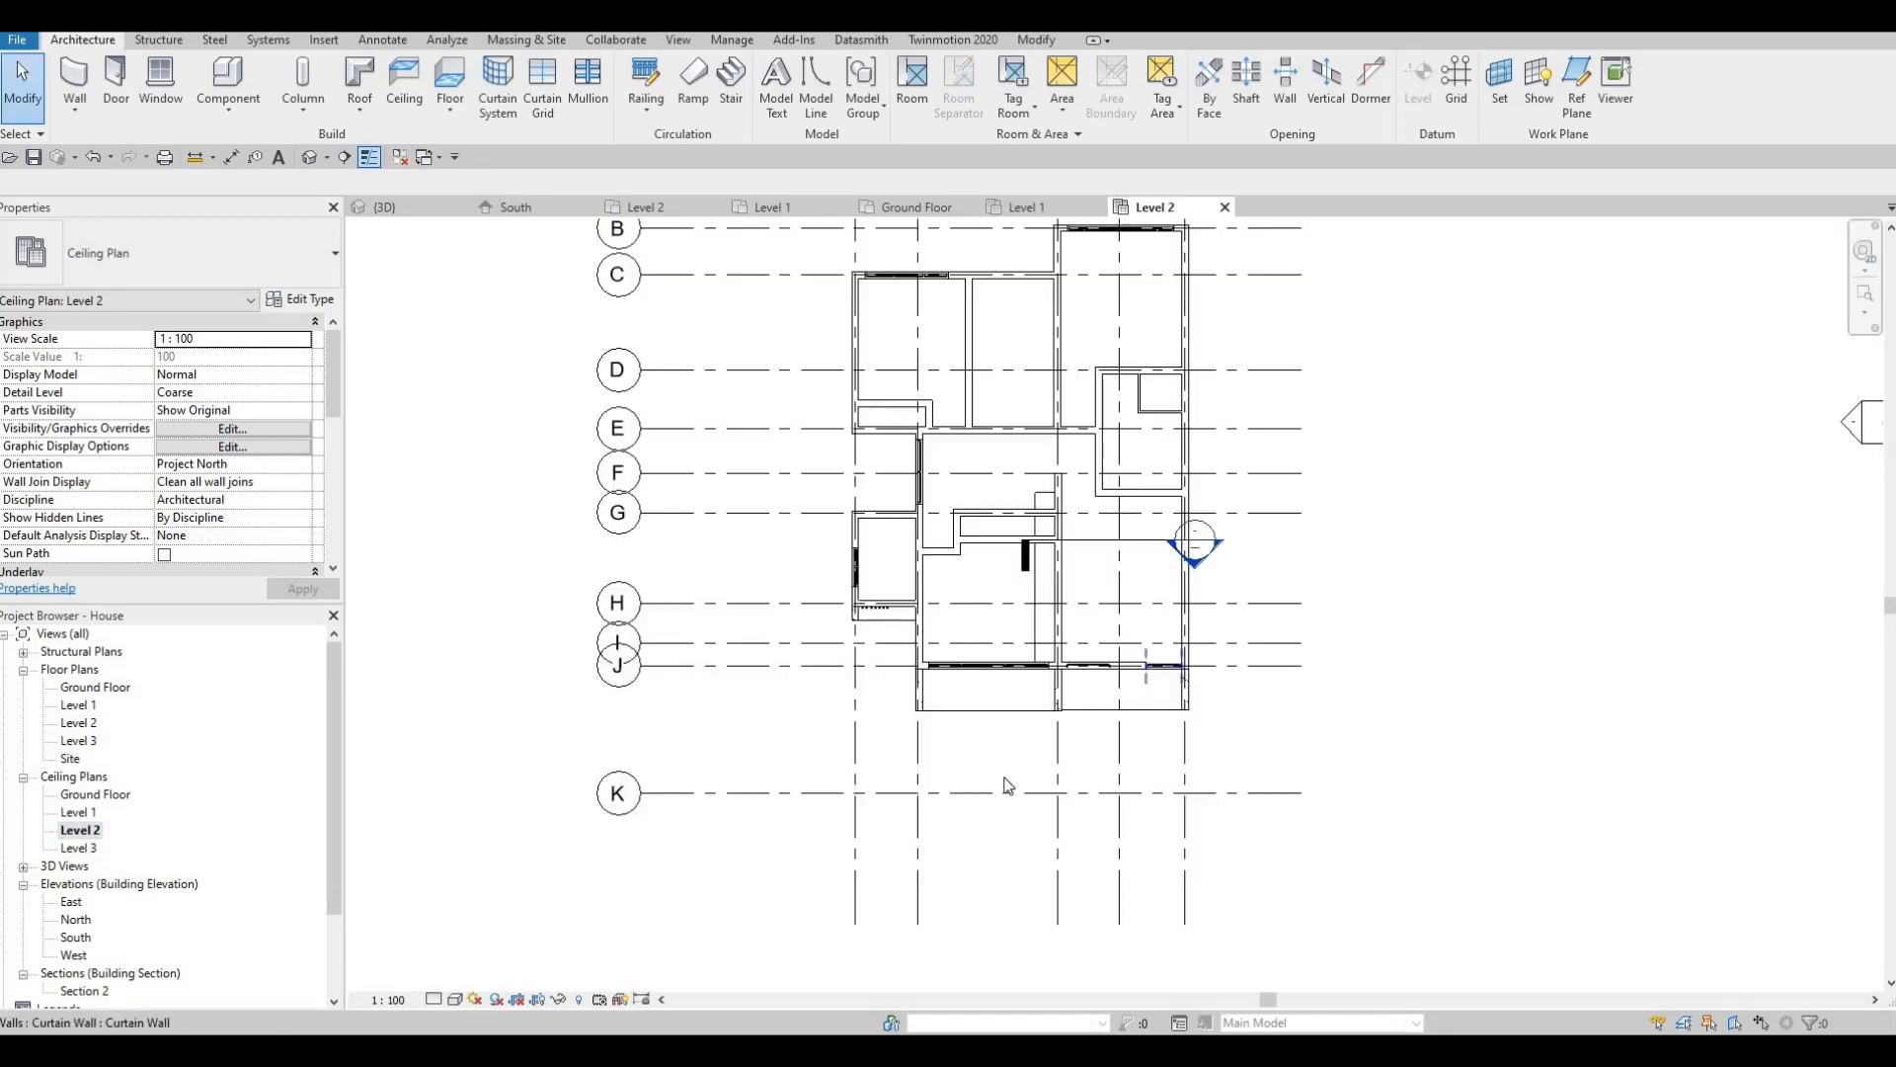
pyautogui.doubleClick(87, 848)
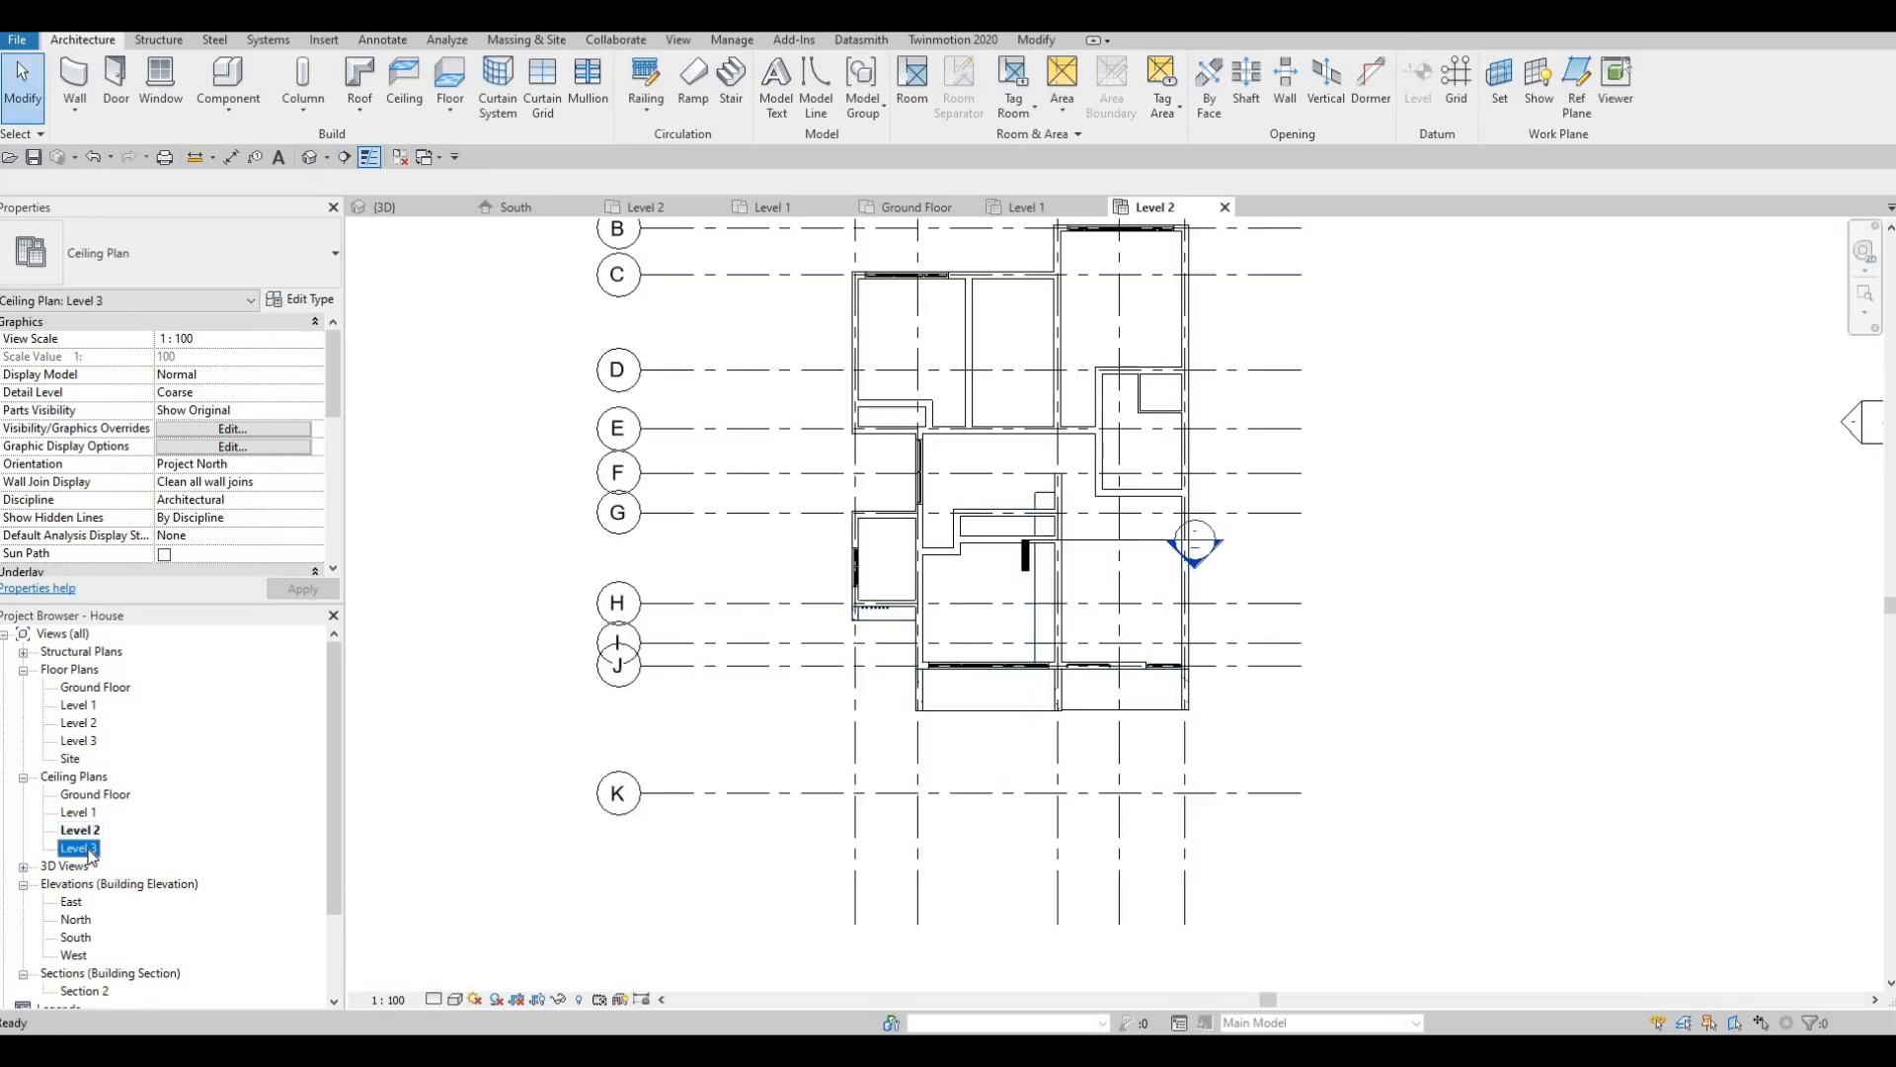
pyautogui.click(79, 742)
pyautogui.doubleClick(79, 743)
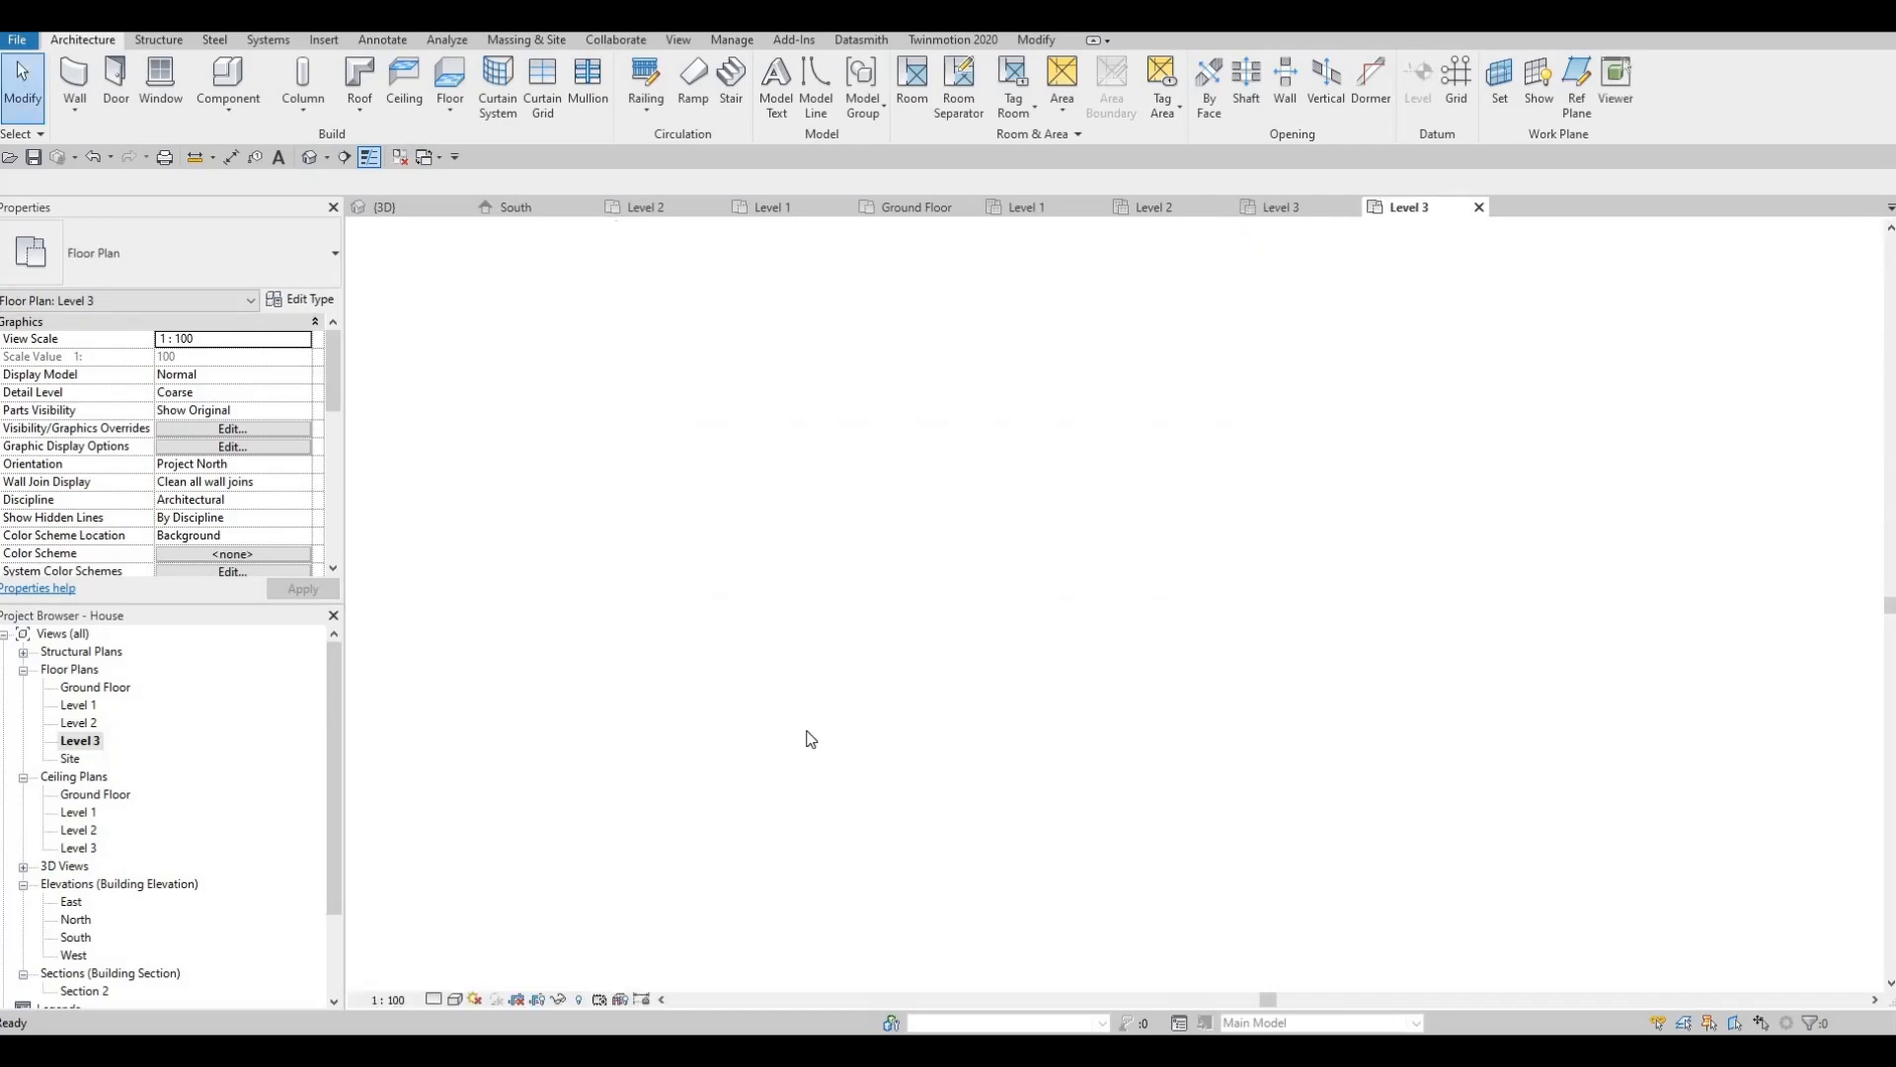
pyautogui.scroll(2, 960, 632)
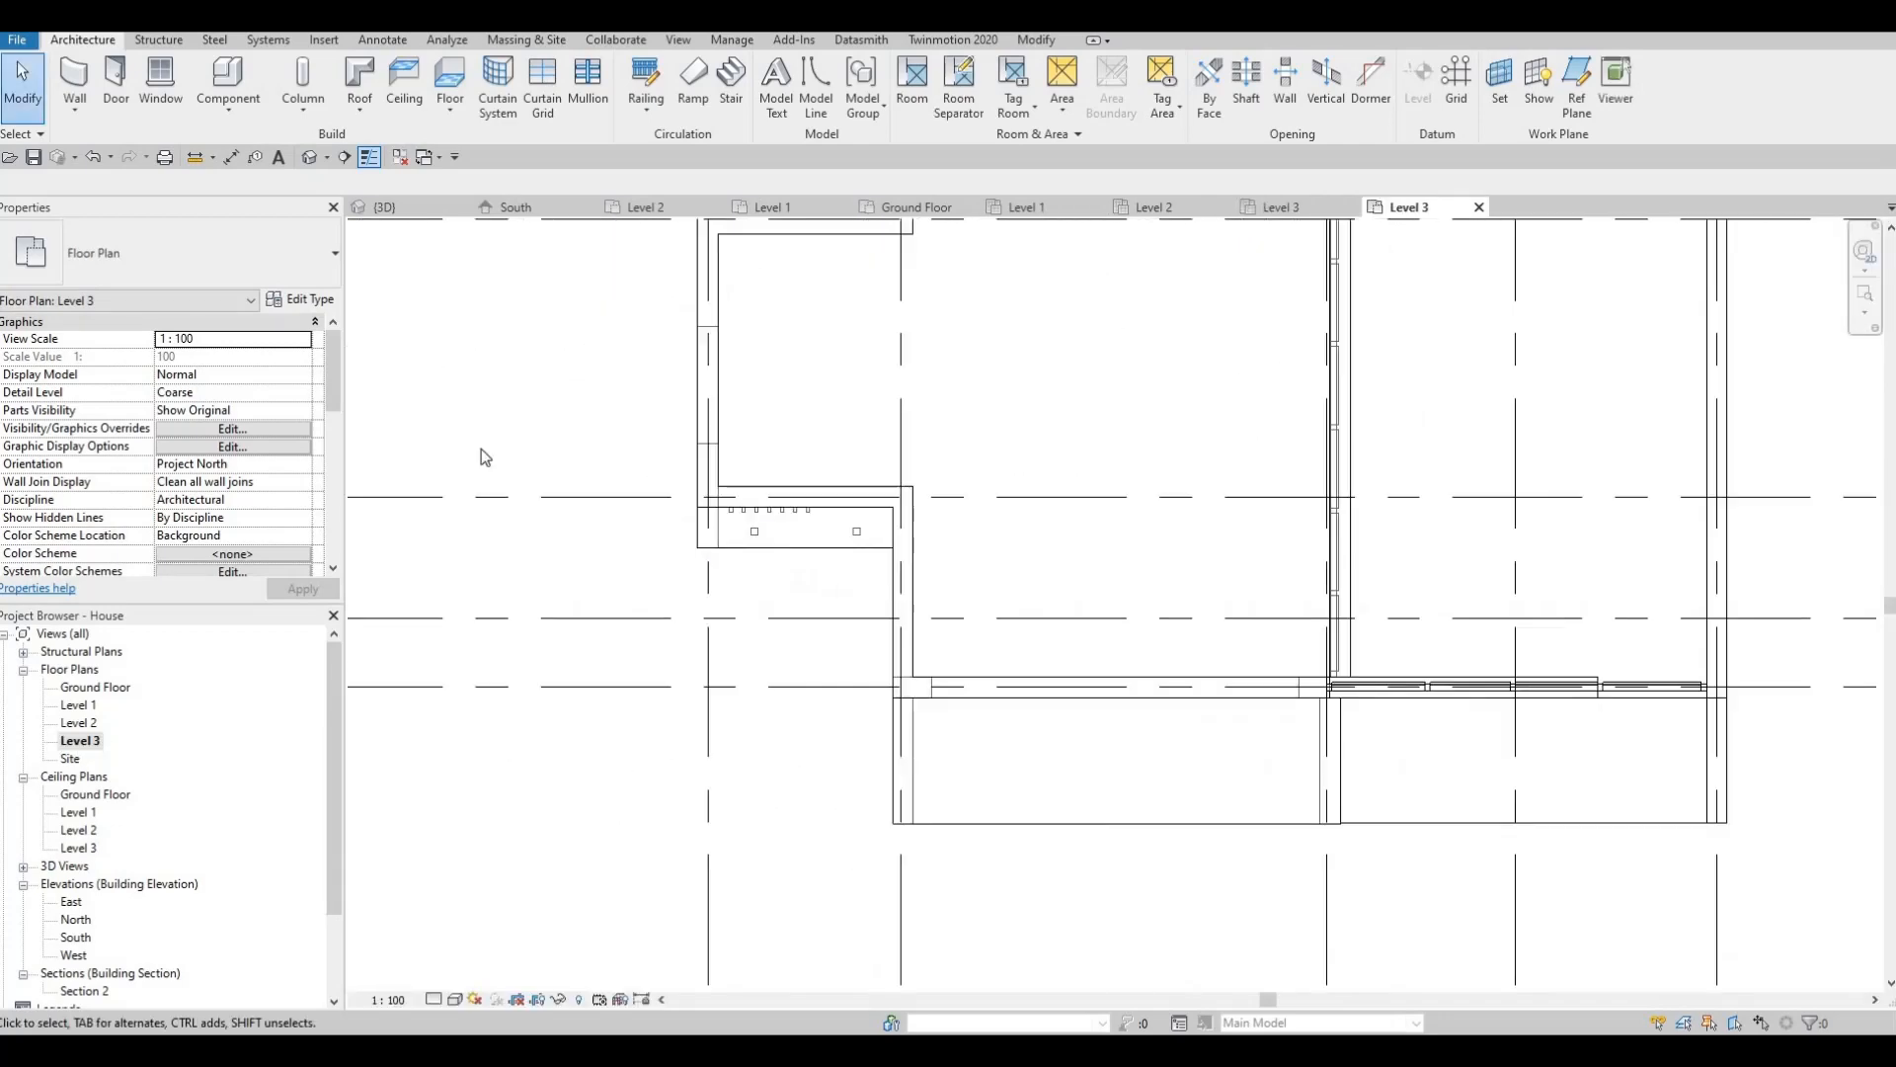
pyautogui.scroll(-1, 583, 464)
# Create similar pot lights in the 3D view, placing one under the high roof overhang and one under the upper balcony's ceiling, each near its end wall.
pyautogui.click(412, 211)
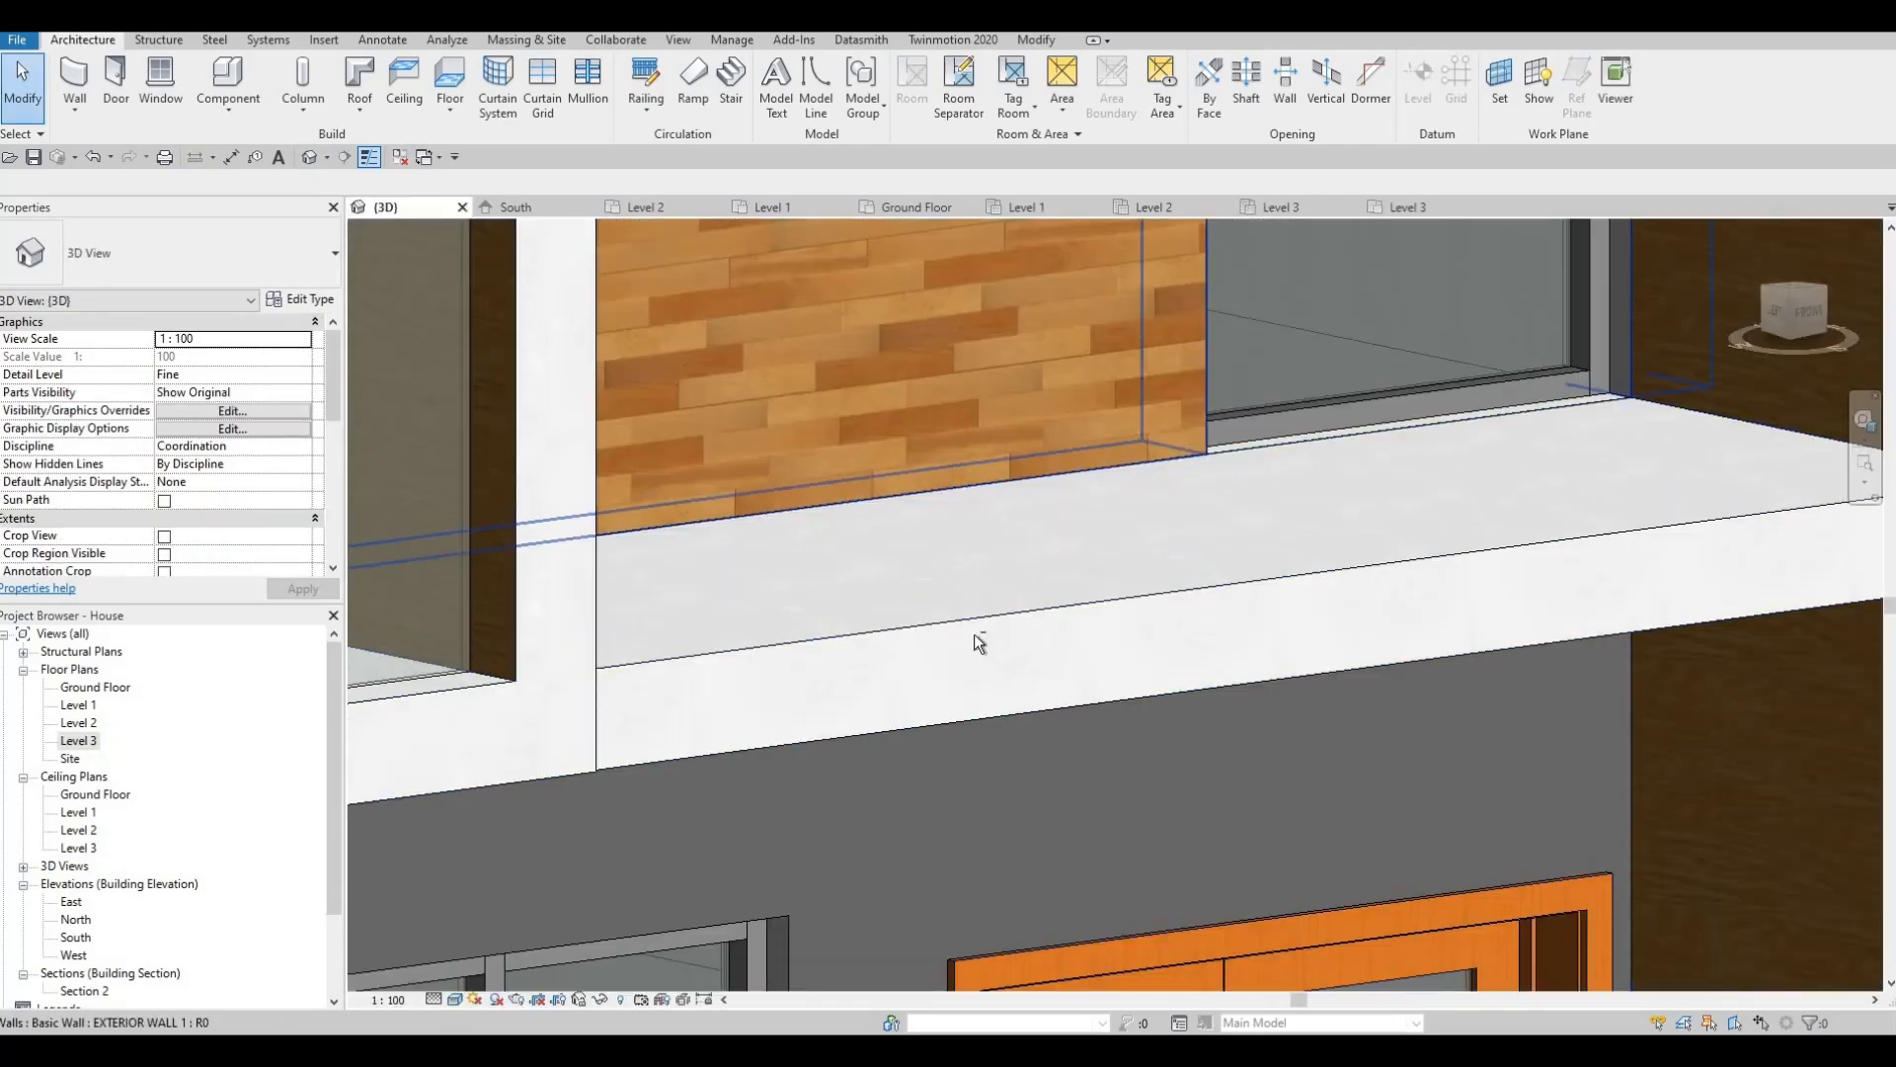
pyautogui.keyDown('shift'); pyautogui.moveTo(978, 639); pyautogui.dragTo(1239, 680, button='middle'); pyautogui.keyUp('shift')
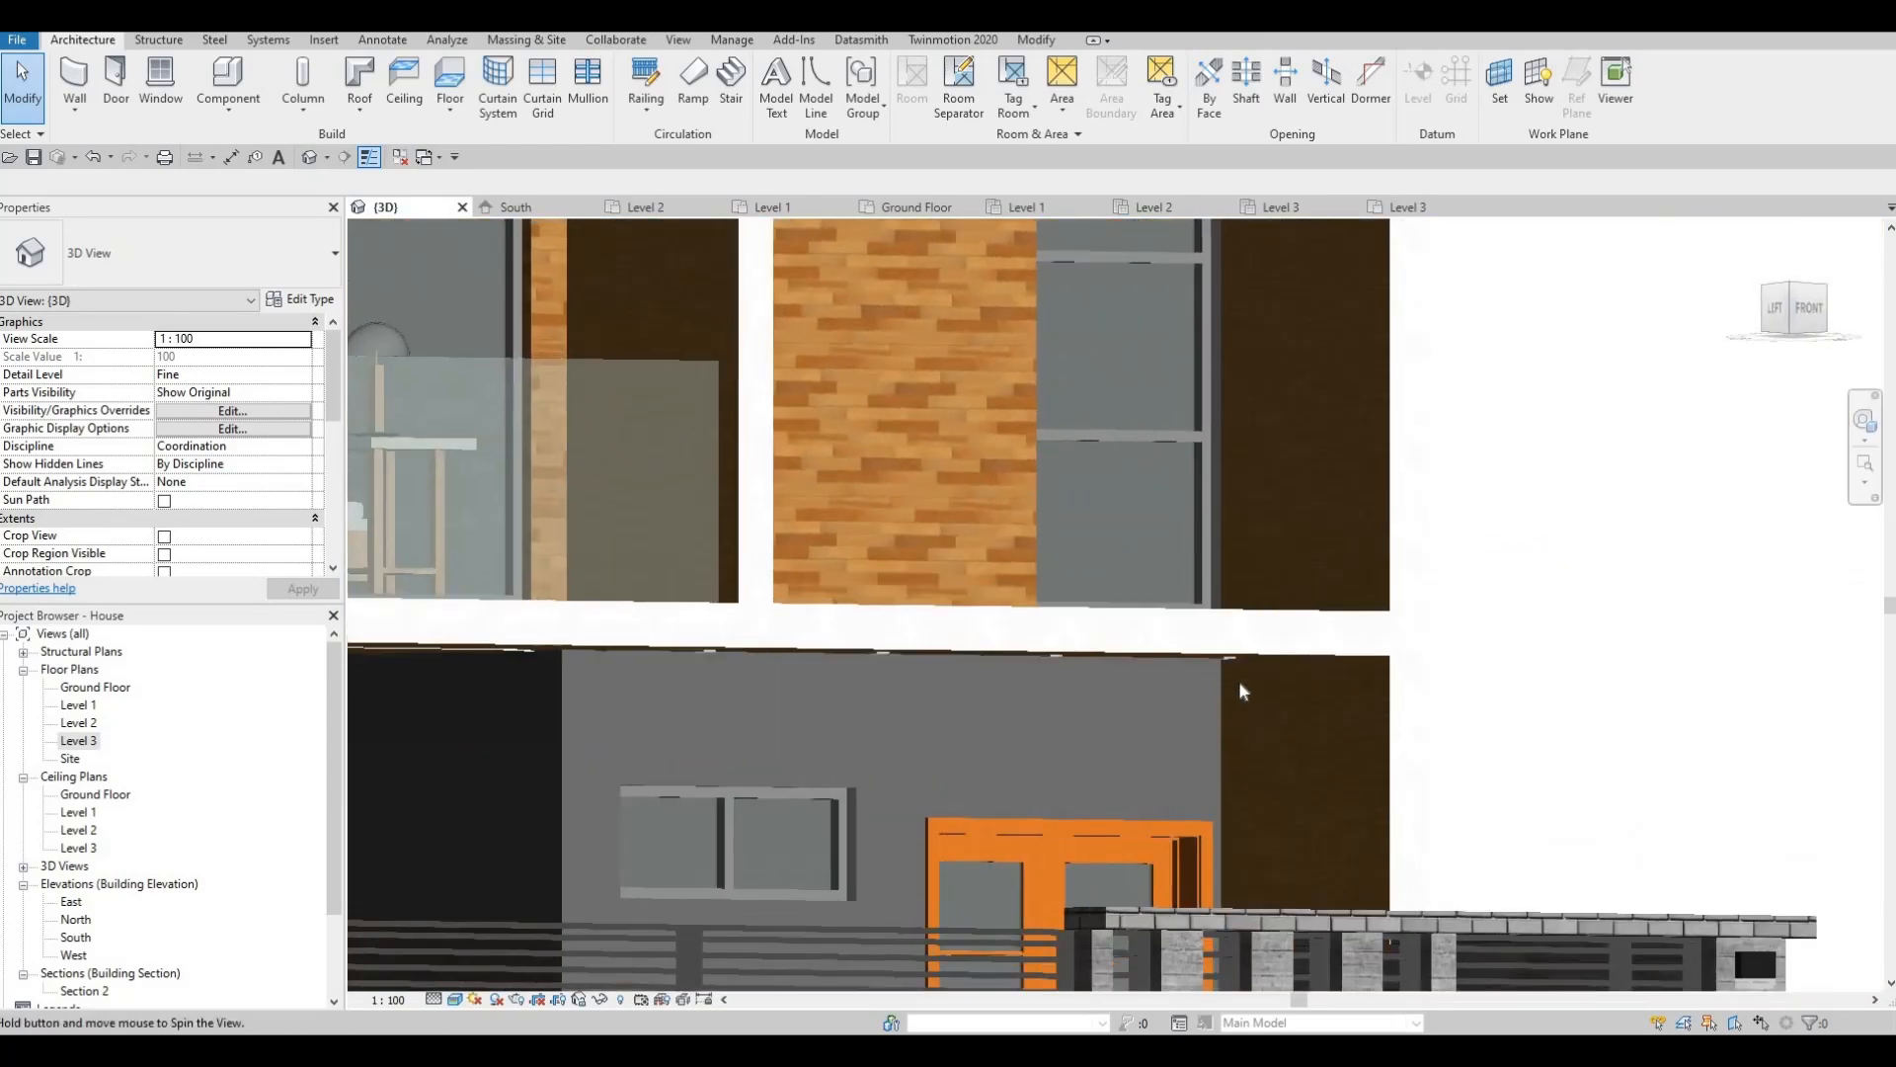
pyautogui.scroll(2, 1252, 673)
pyautogui.click(1252, 673)
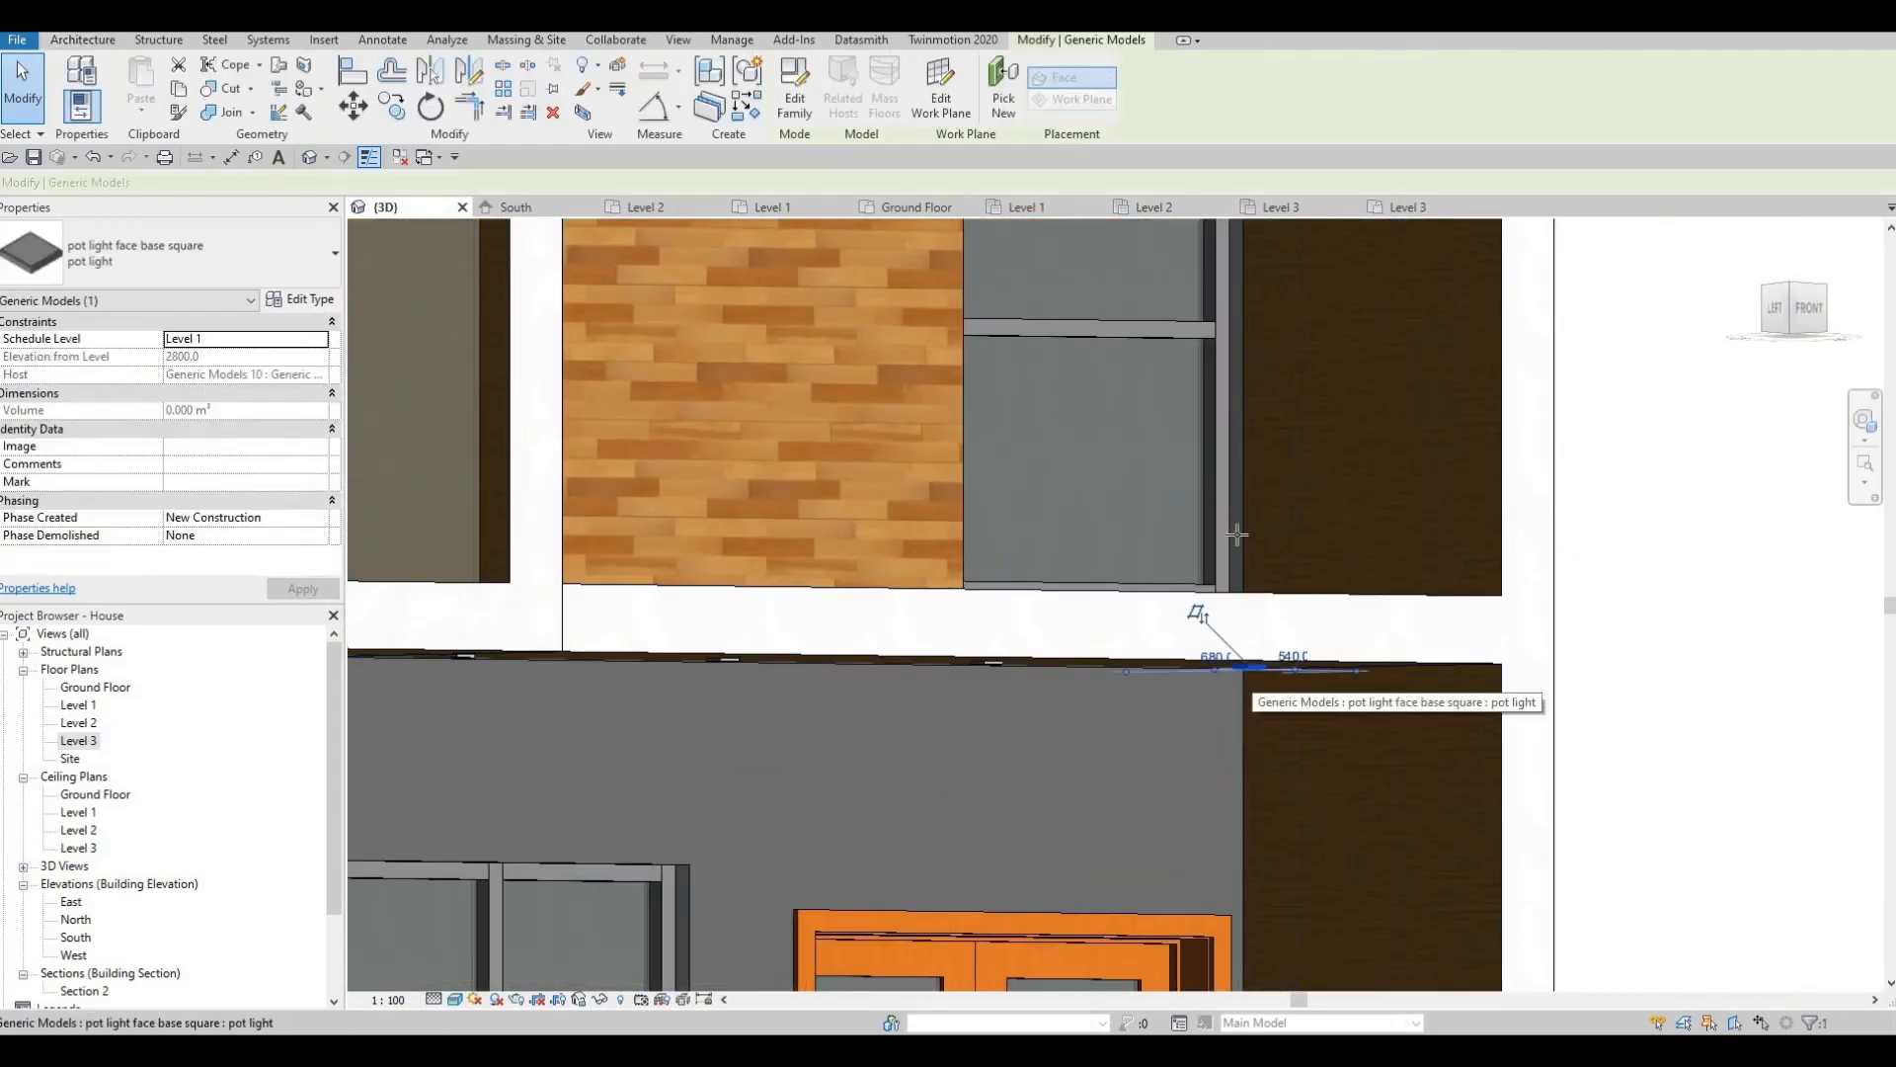
pyautogui.press('c')
pyautogui.press('s')
pyautogui.moveTo(1206, 613); pyautogui.dragTo(1190, 810, button='middle')
pyautogui.scroll(-4, 1162, 519)
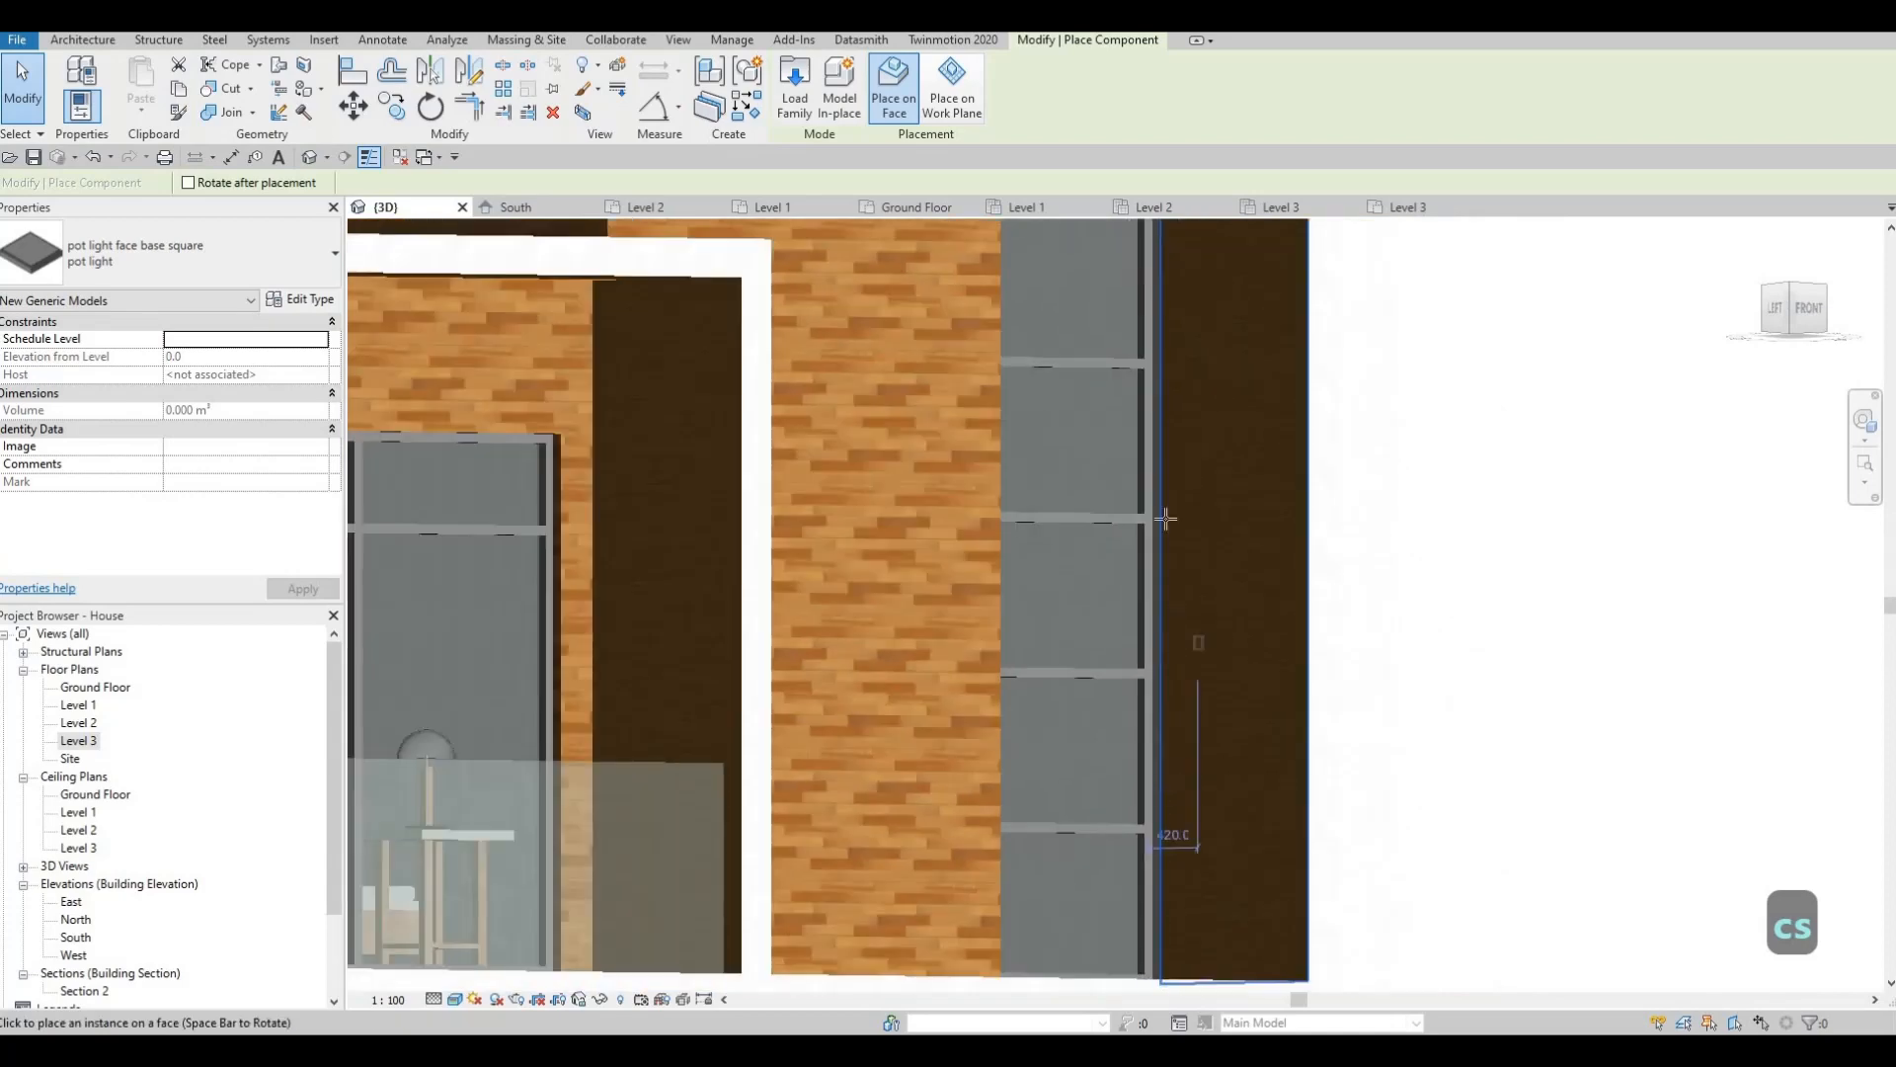
pyautogui.keyDown('shift'); pyautogui.moveTo(1165, 517); pyautogui.dragTo(1144, 445, button='middle'); pyautogui.keyUp('shift')
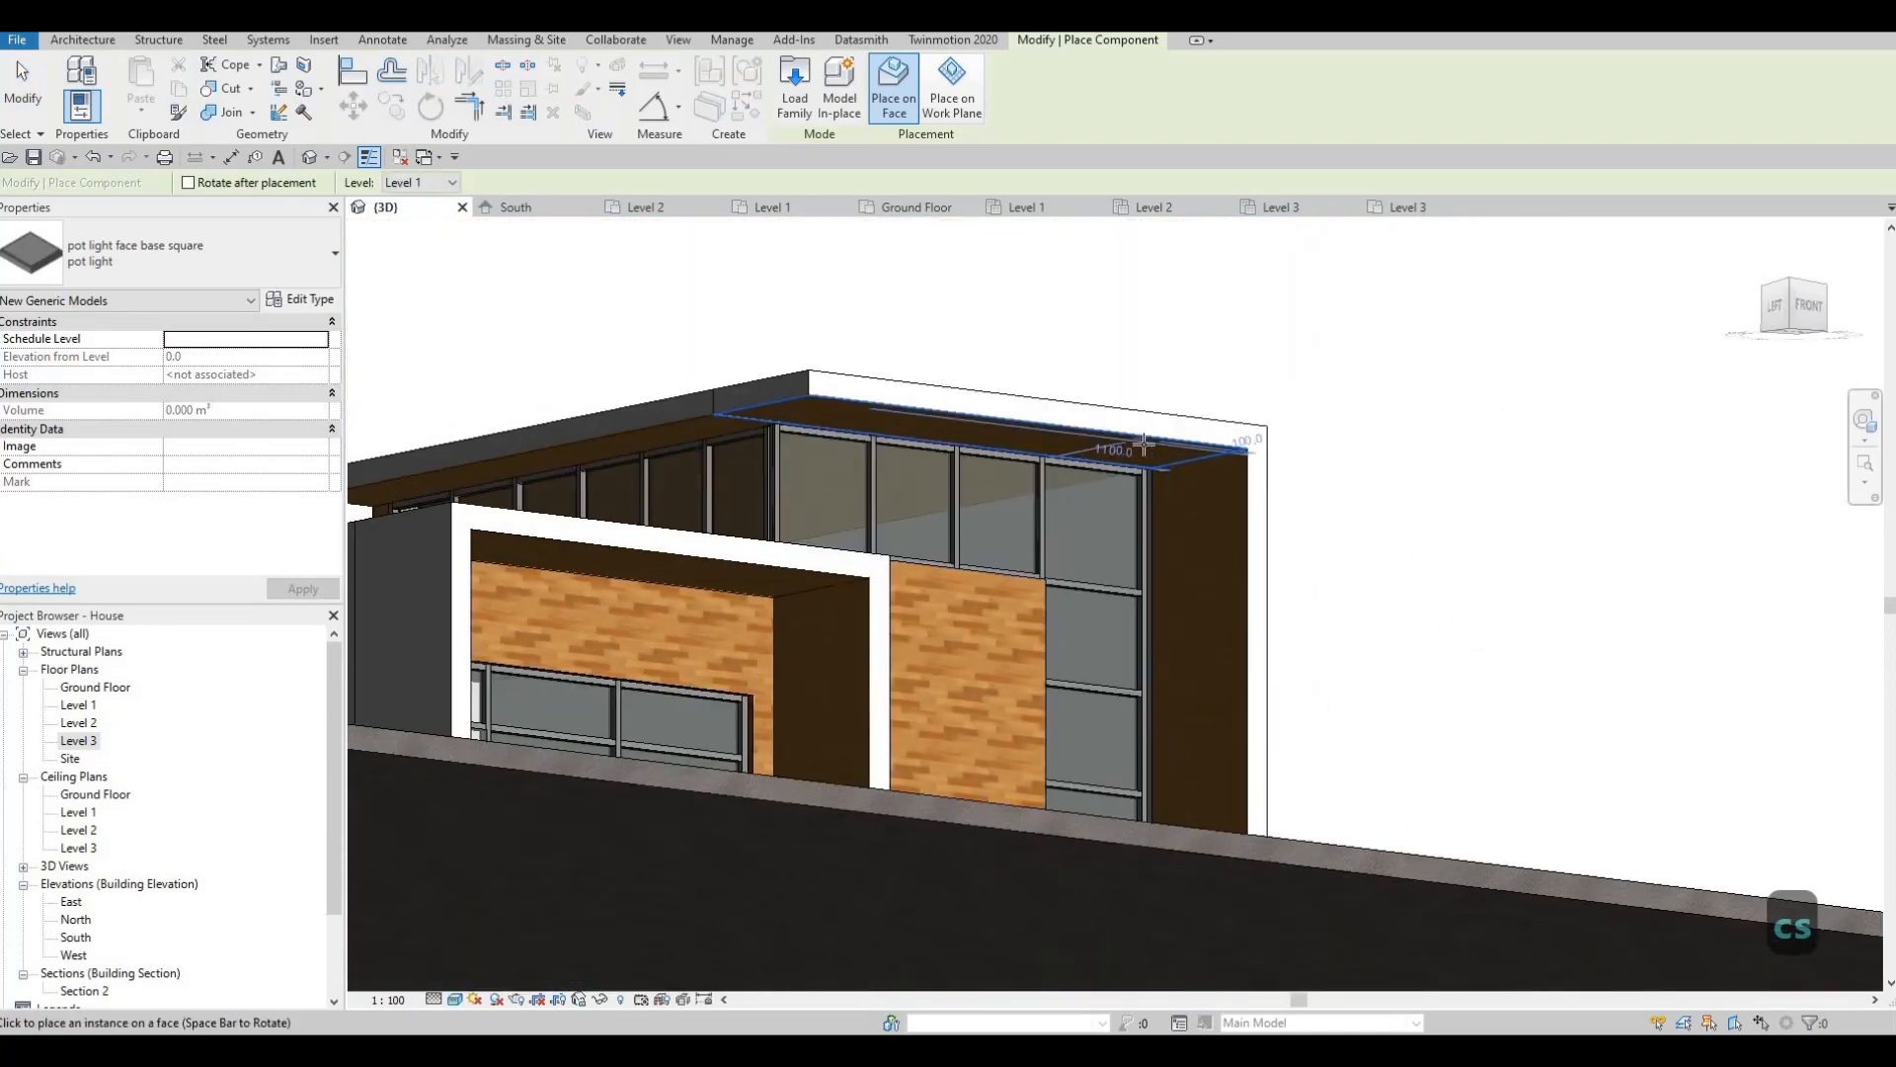
pyautogui.scroll(5, 1157, 452)
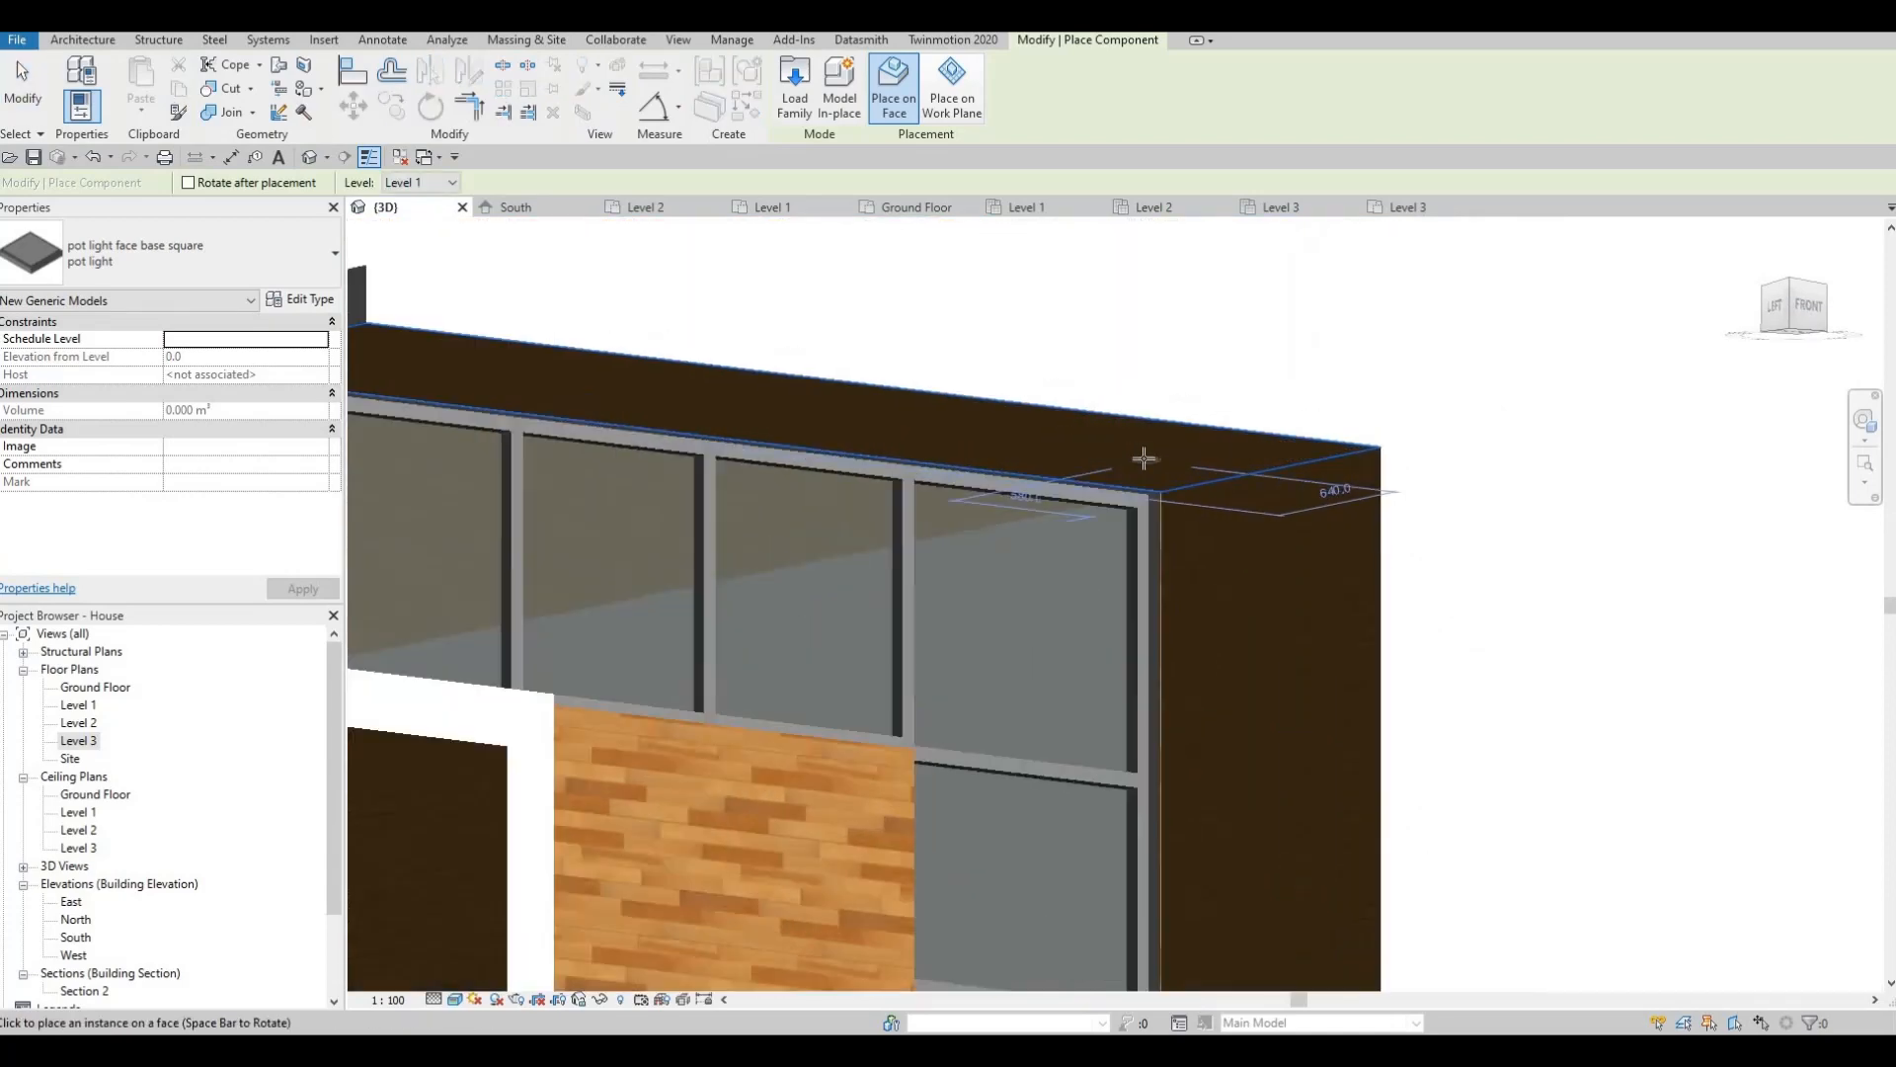
pyautogui.scroll(-4, 1009, 555)
pyautogui.scroll(4, 652, 612)
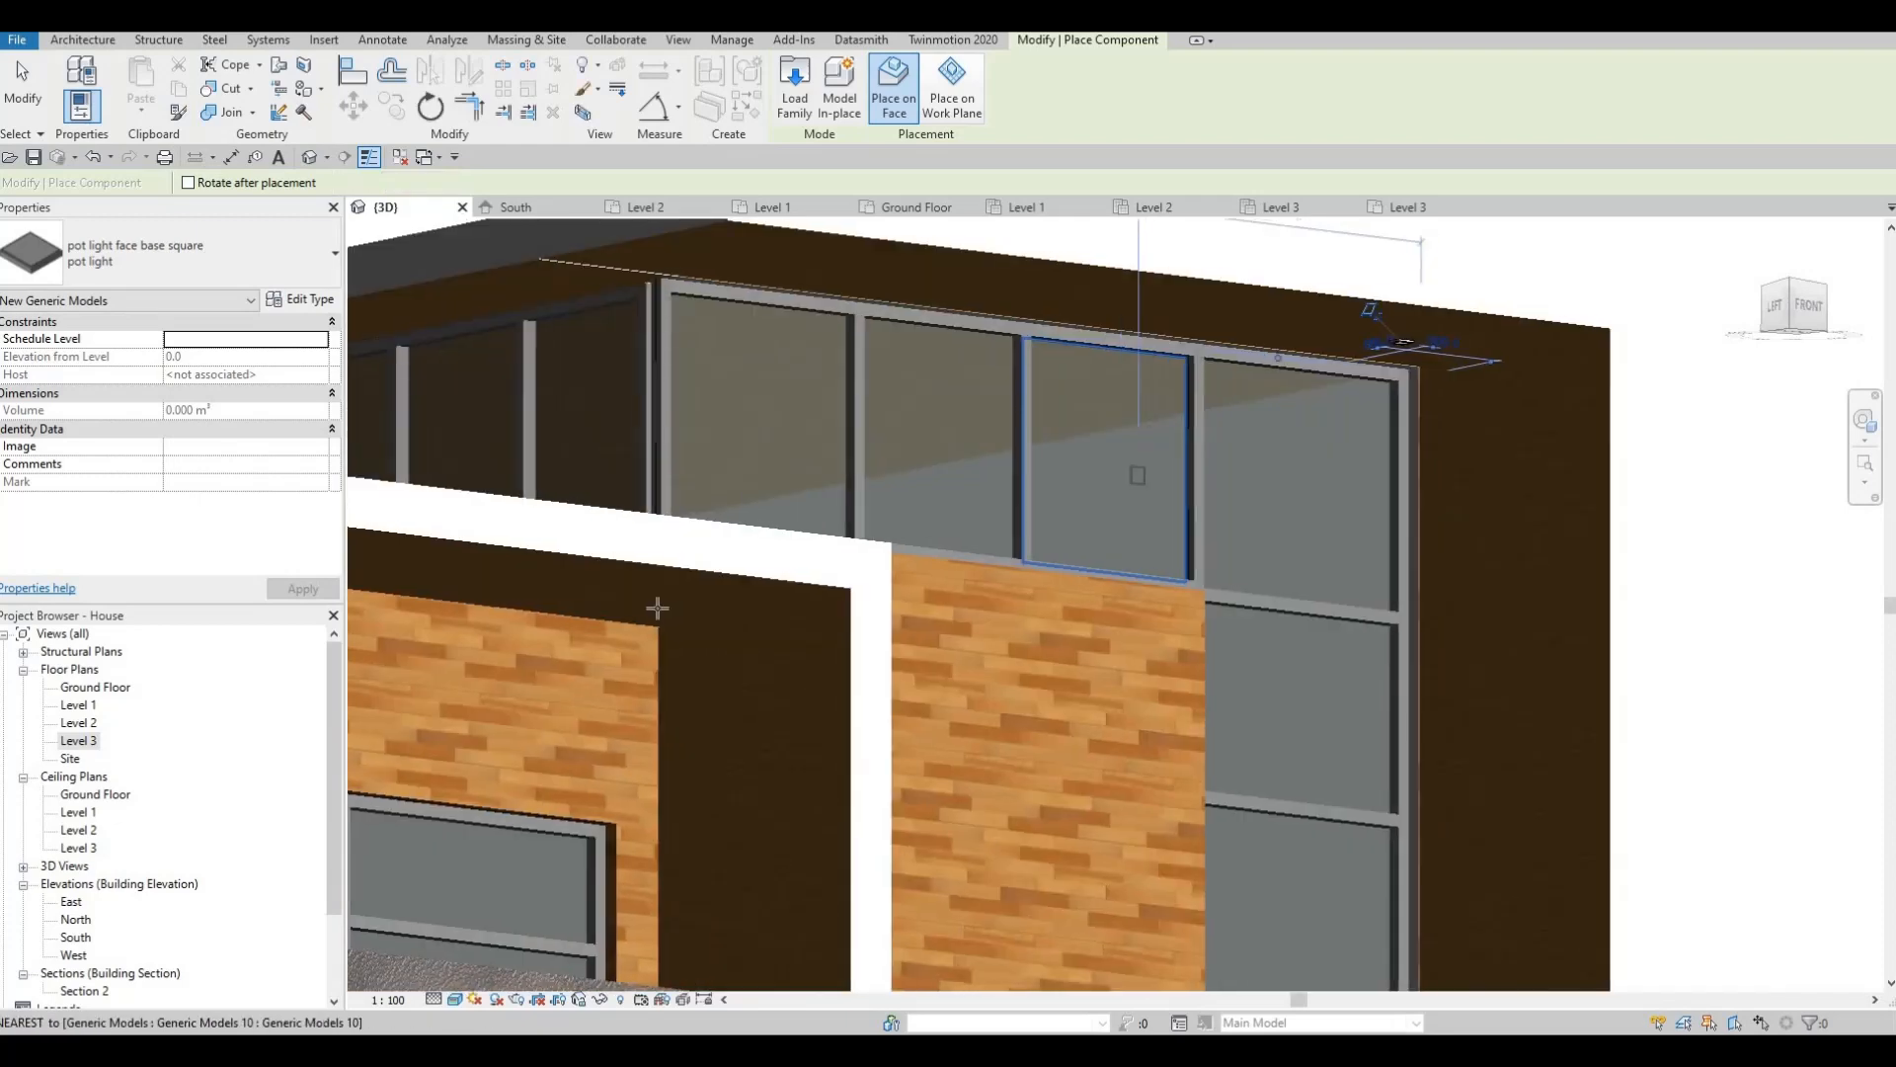
pyautogui.press('Escape')
pyautogui.press('Escape')
pyautogui.press('Escape')
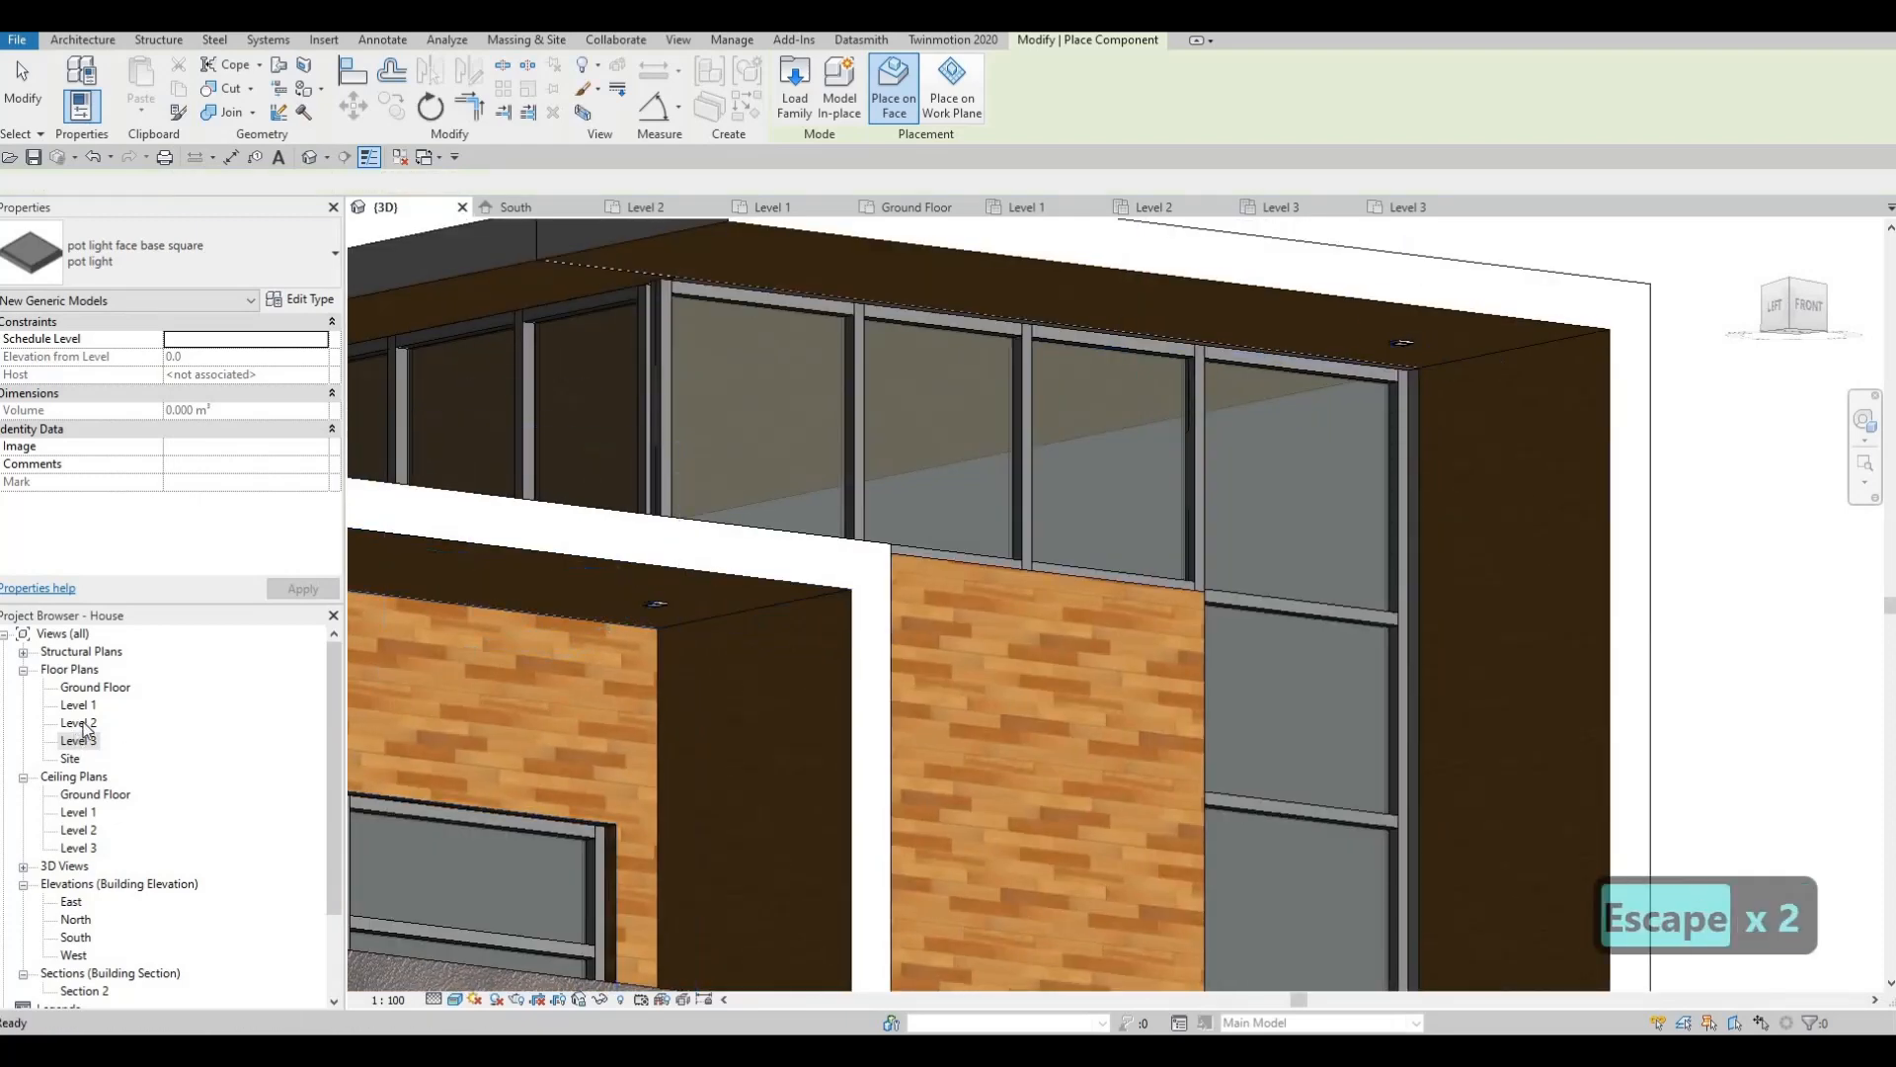
# In the Level 1 floor plan, copy the upper balcony's new pot light three times horizontally away from the entrance at 1000 mm spacing.
pyautogui.doubleClick(79, 722)
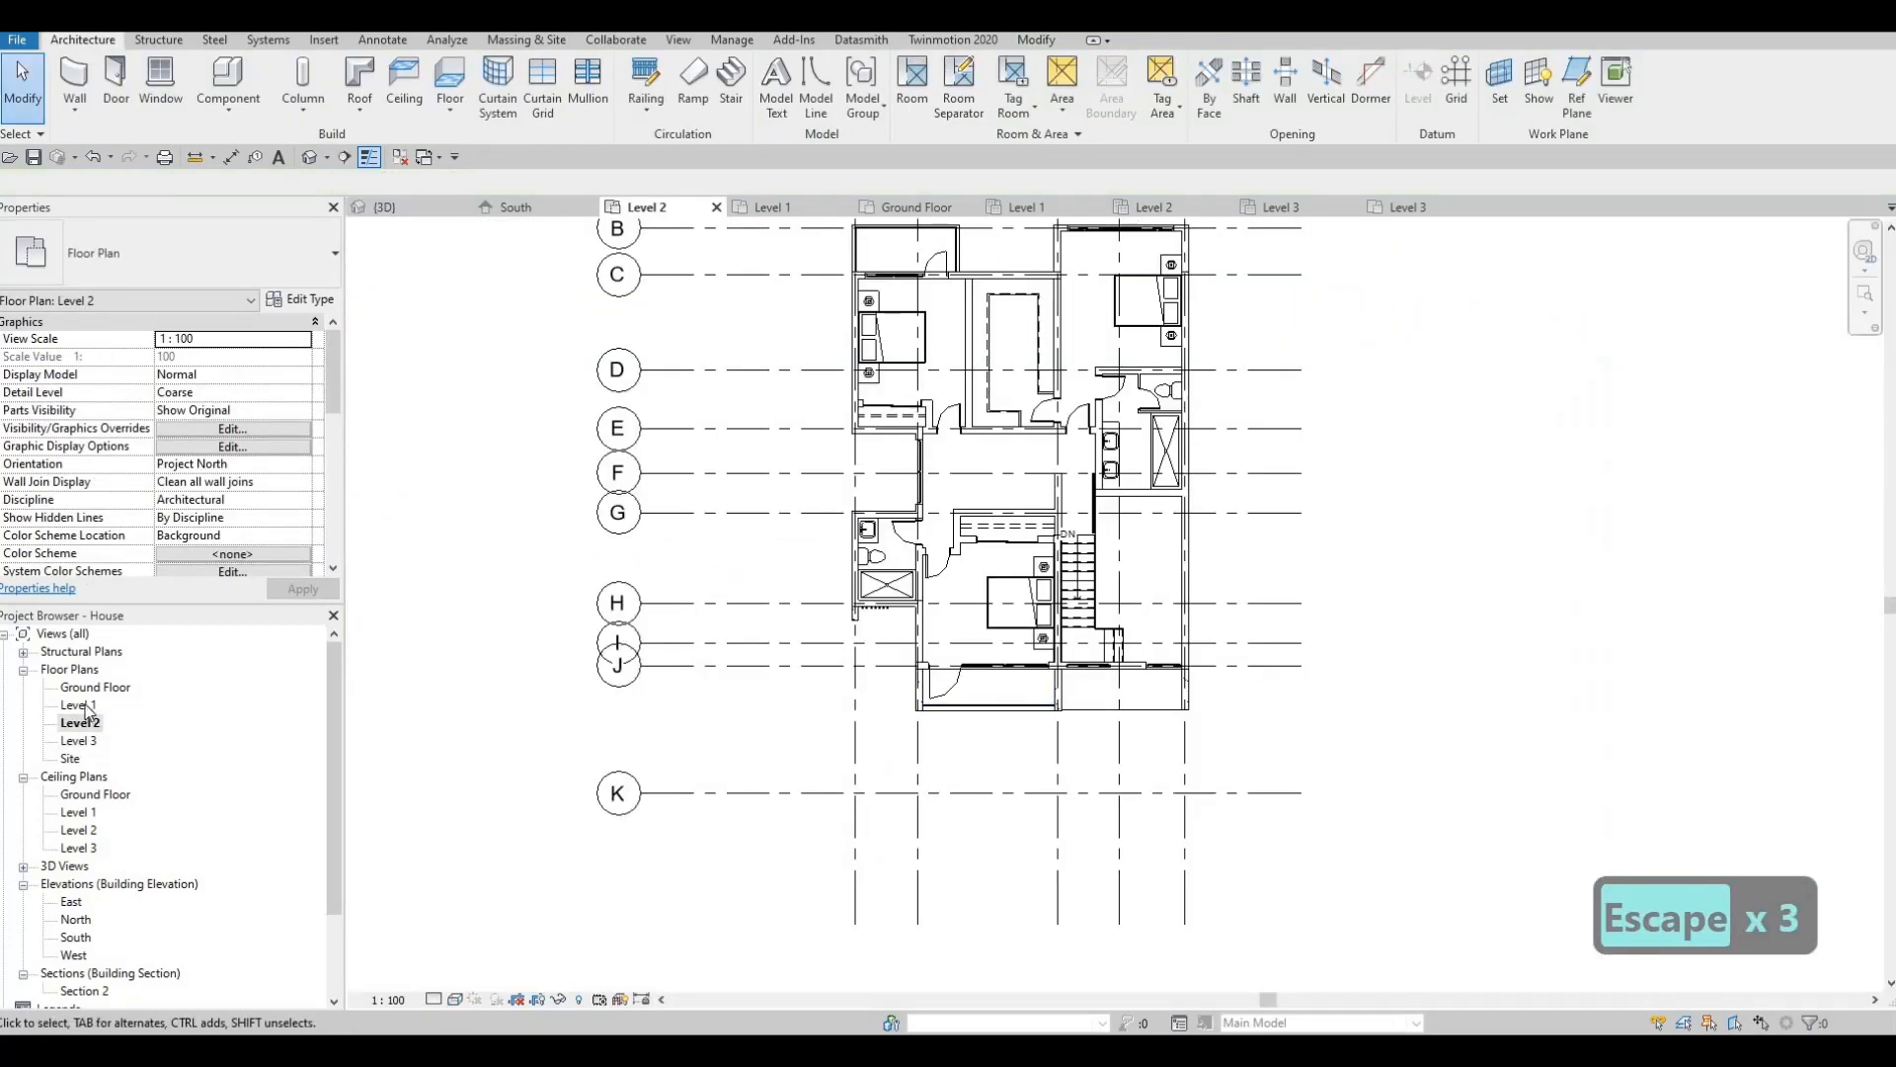
pyautogui.doubleClick(79, 704)
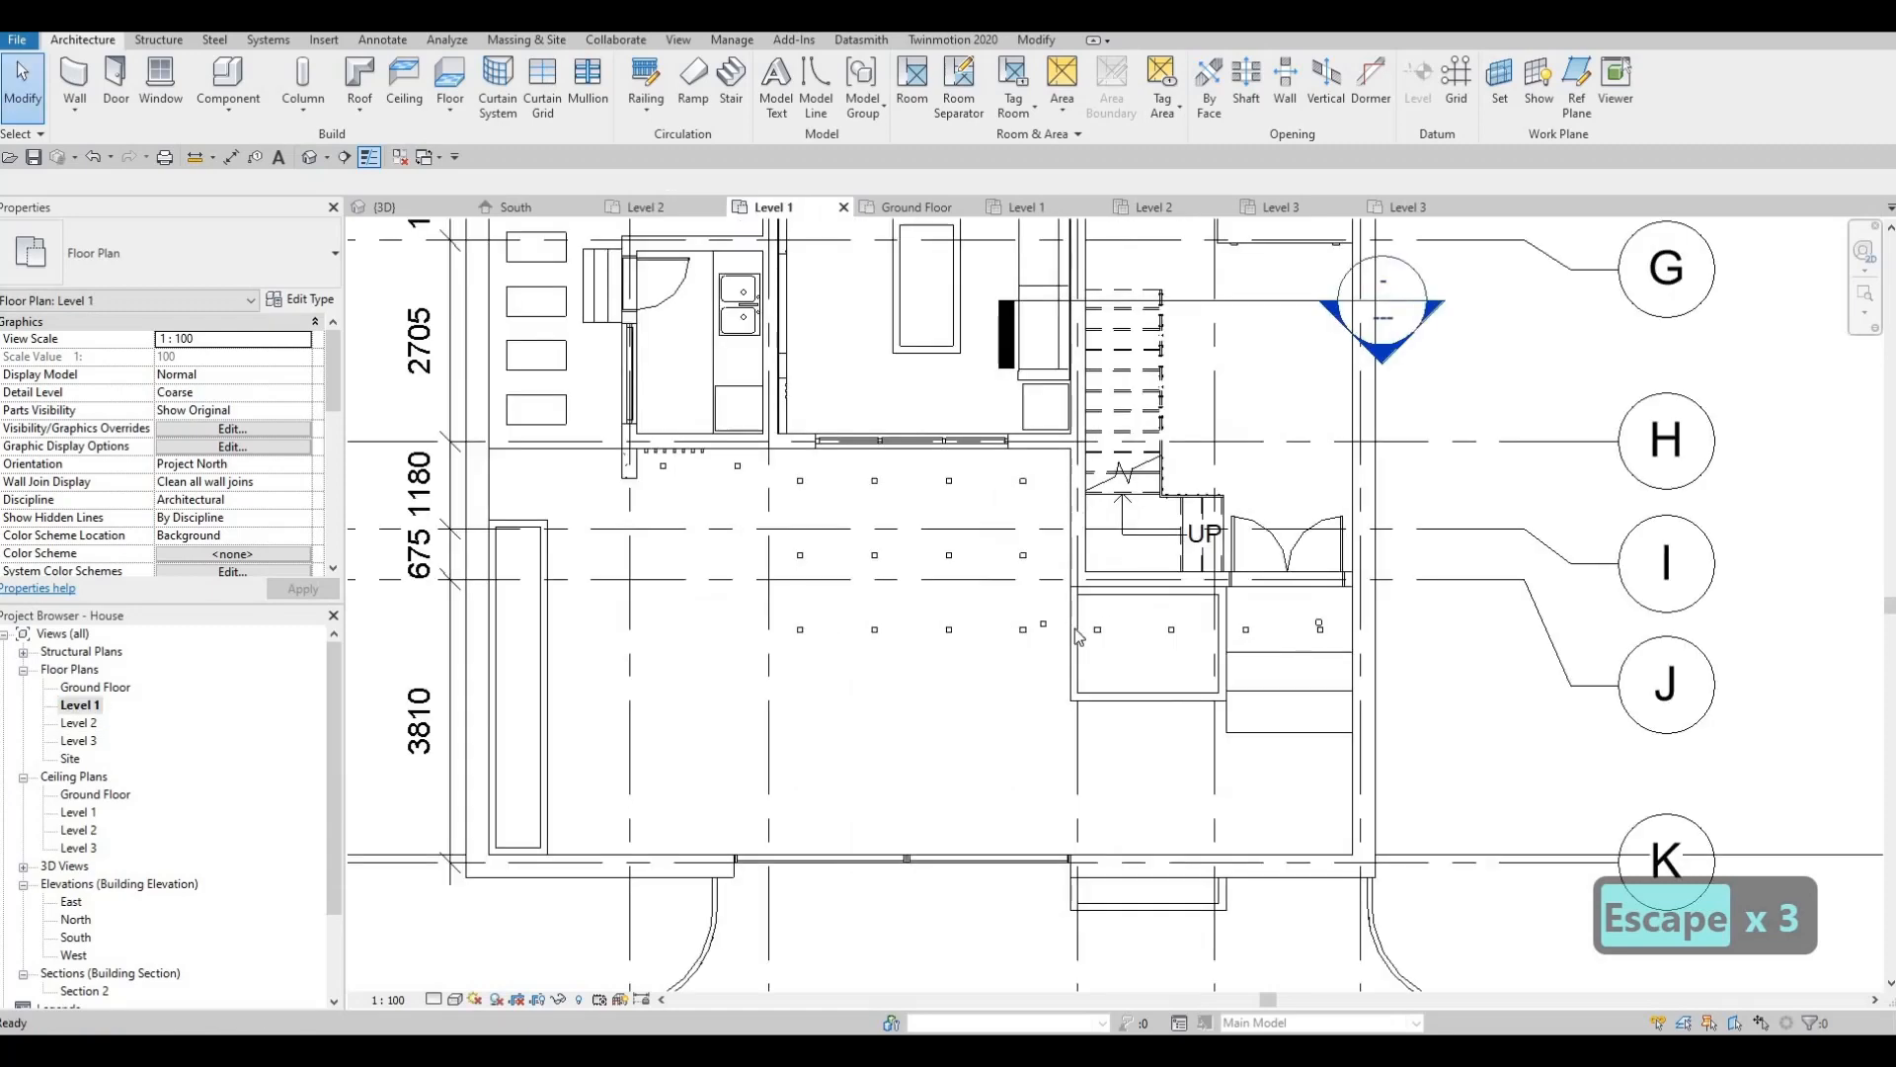
pyautogui.scroll(3, 1079, 637)
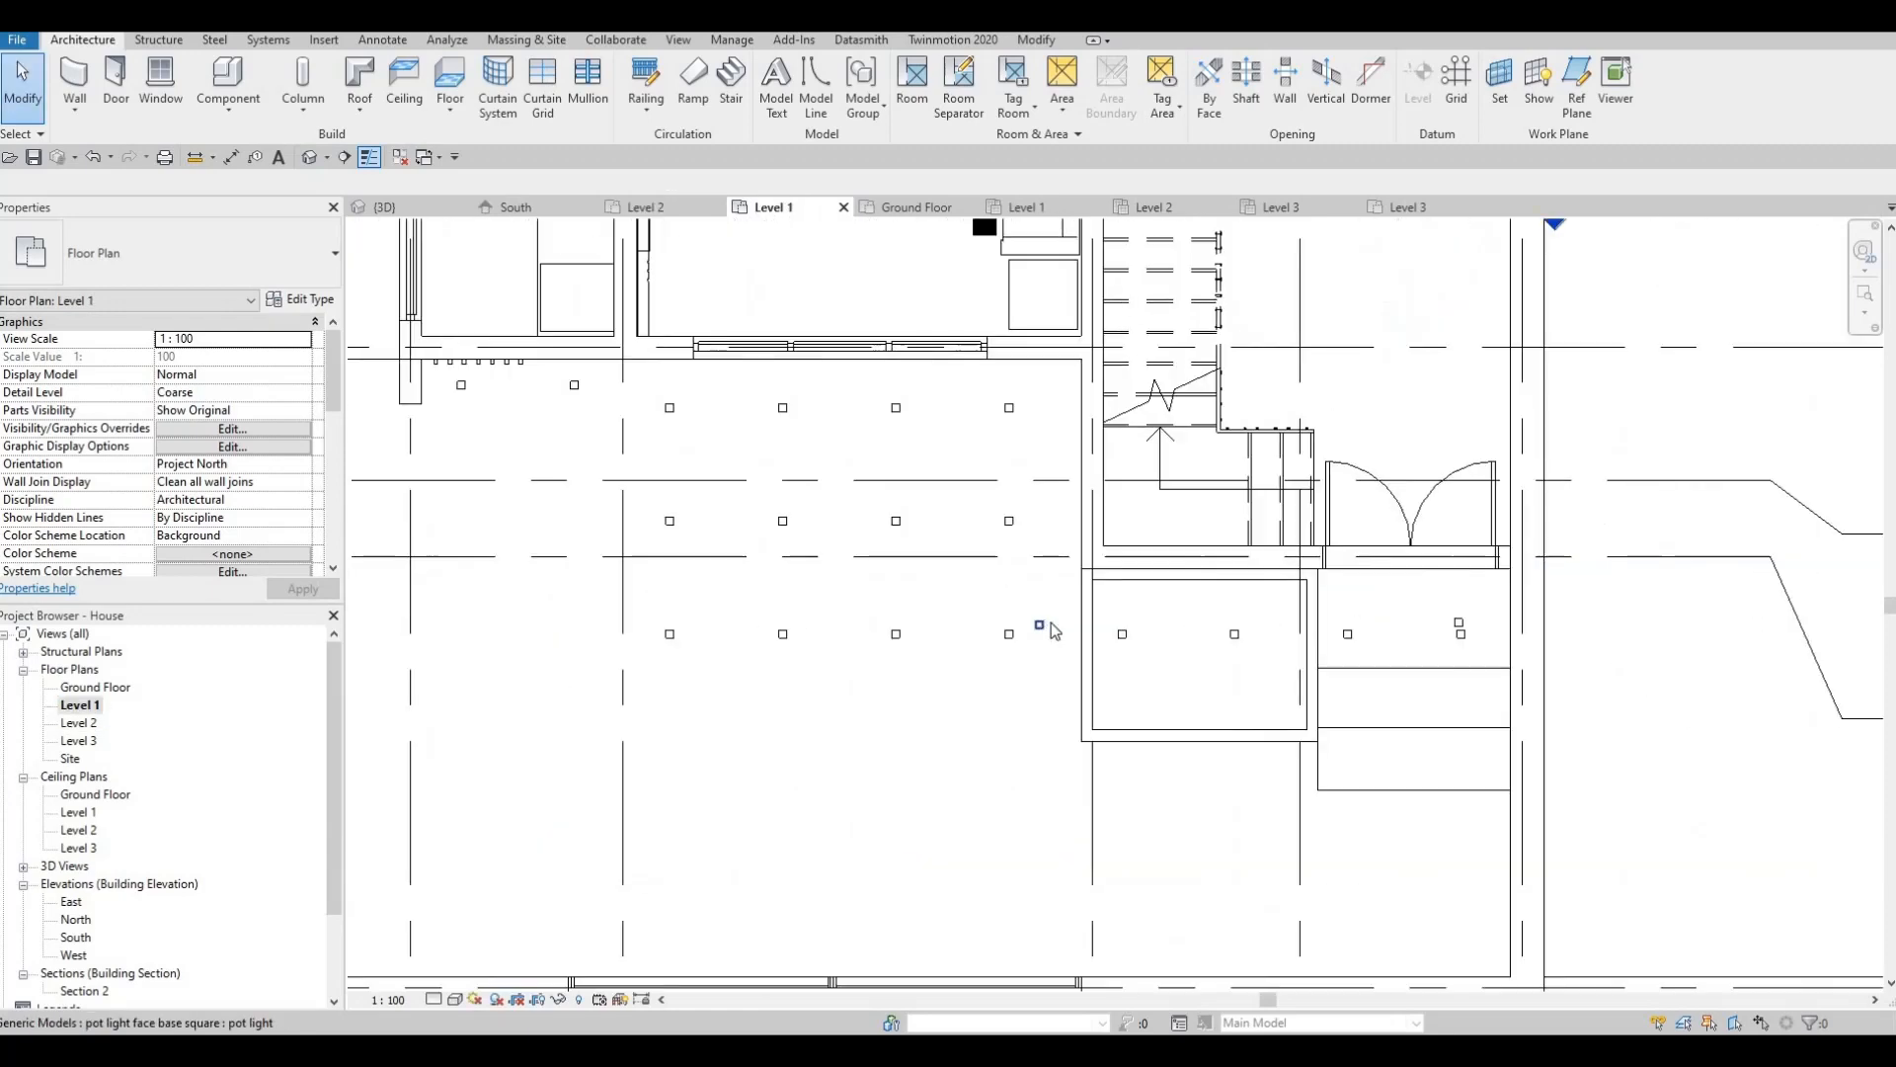
pyautogui.click(1051, 630)
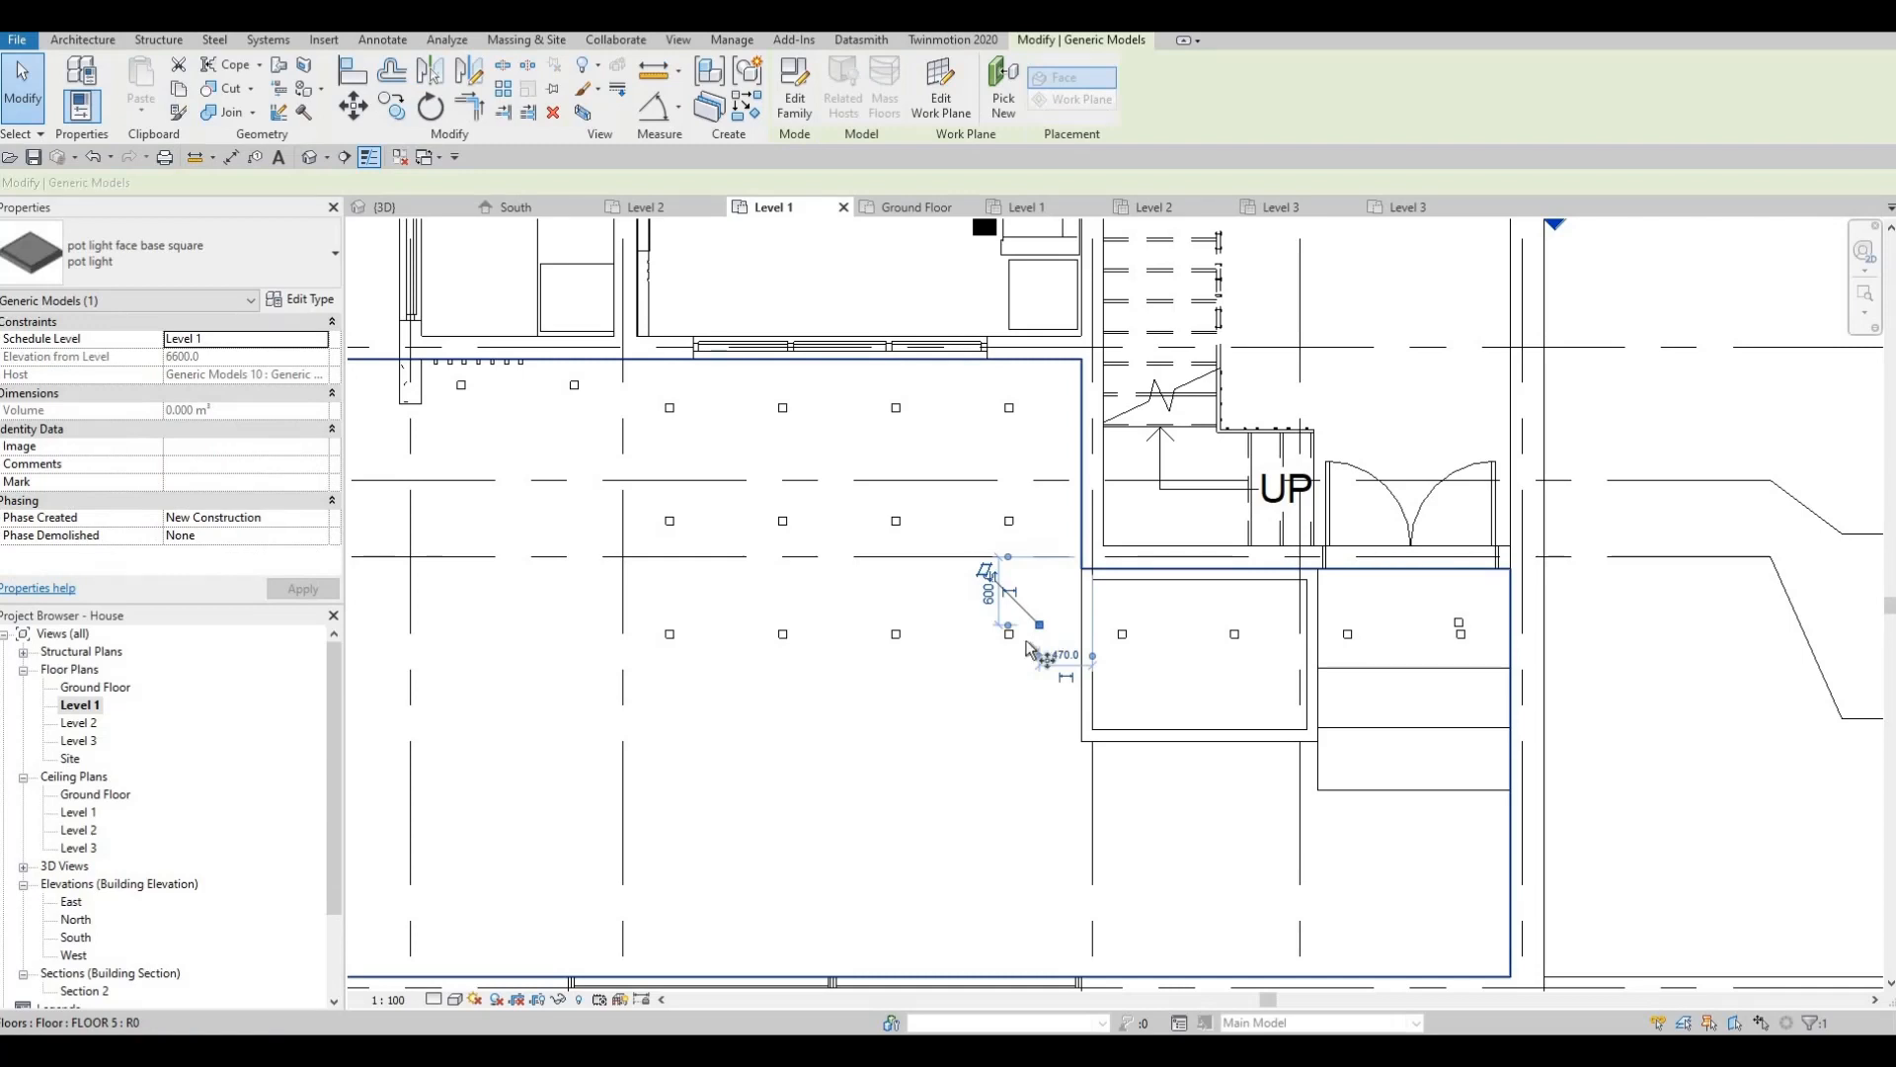
pyautogui.press('o')
pyautogui.scroll(1, 1037, 628)
pyautogui.click(1039, 625)
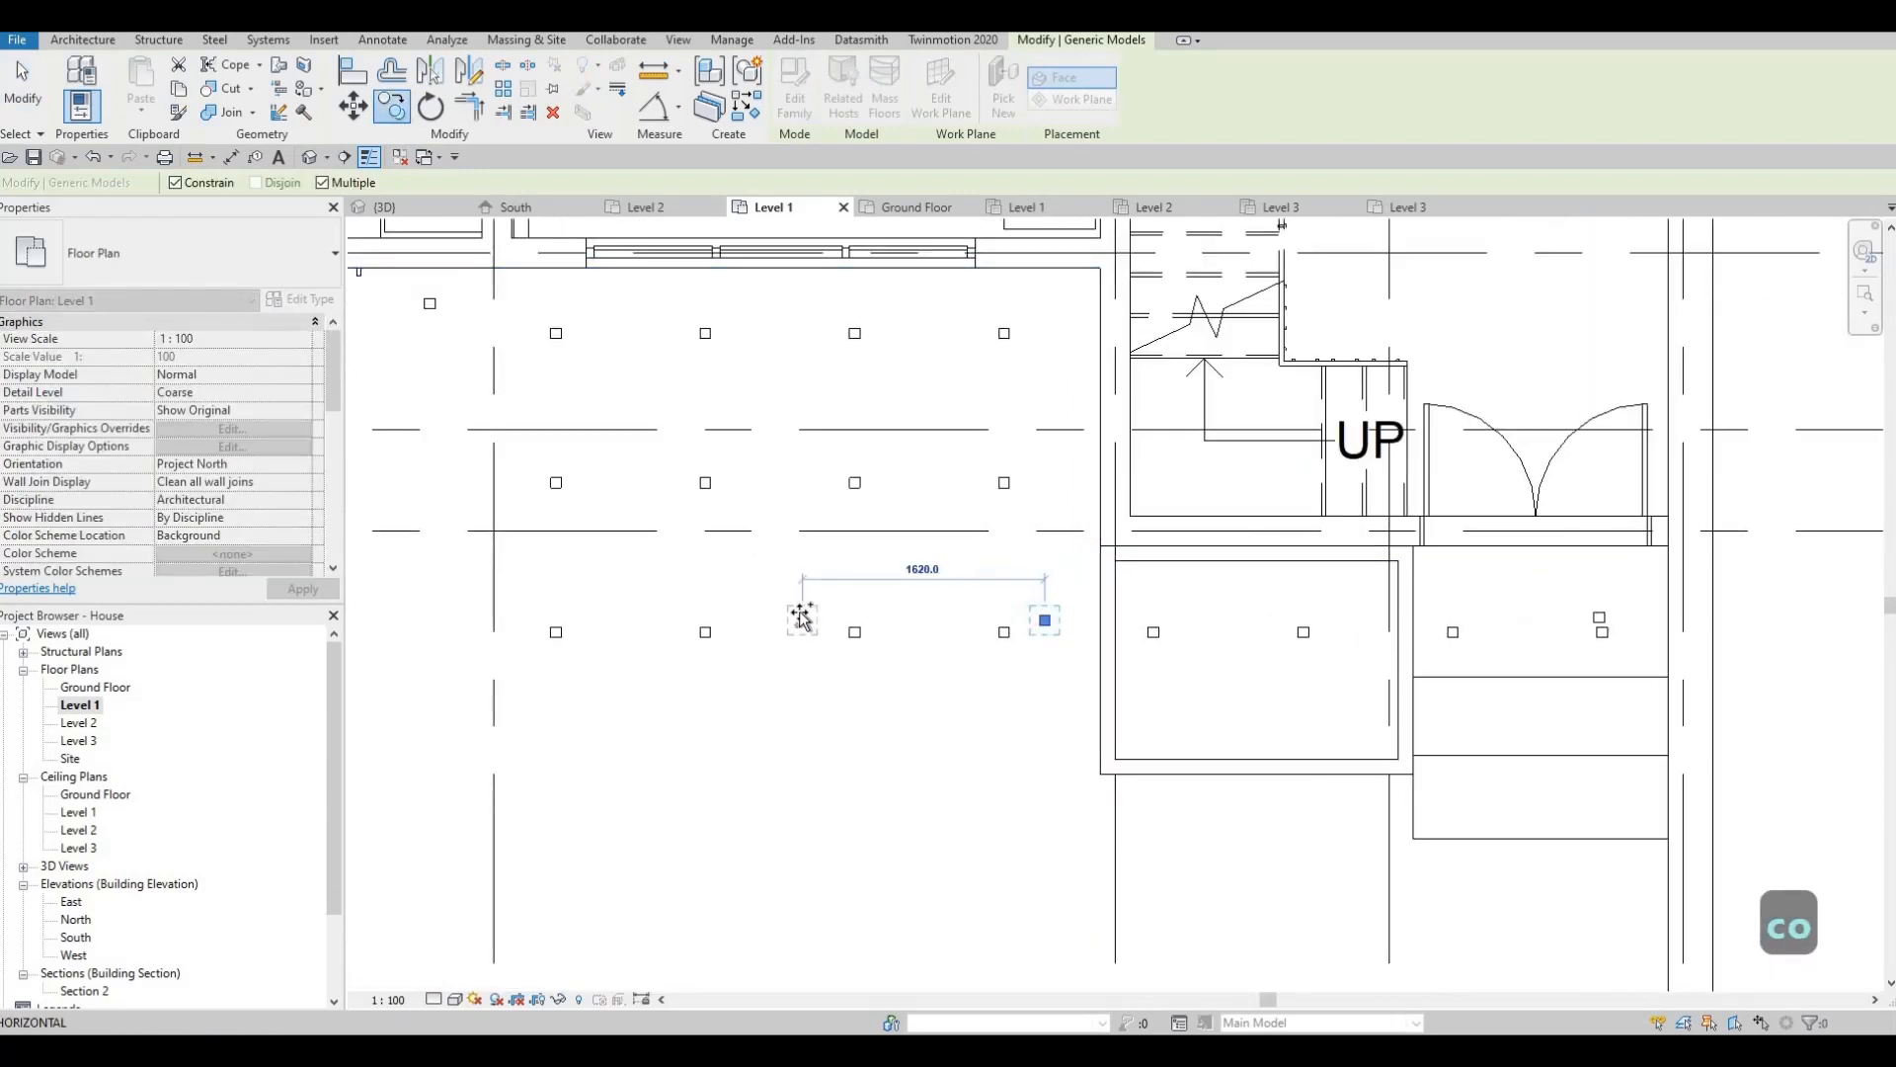
pyautogui.write('100')
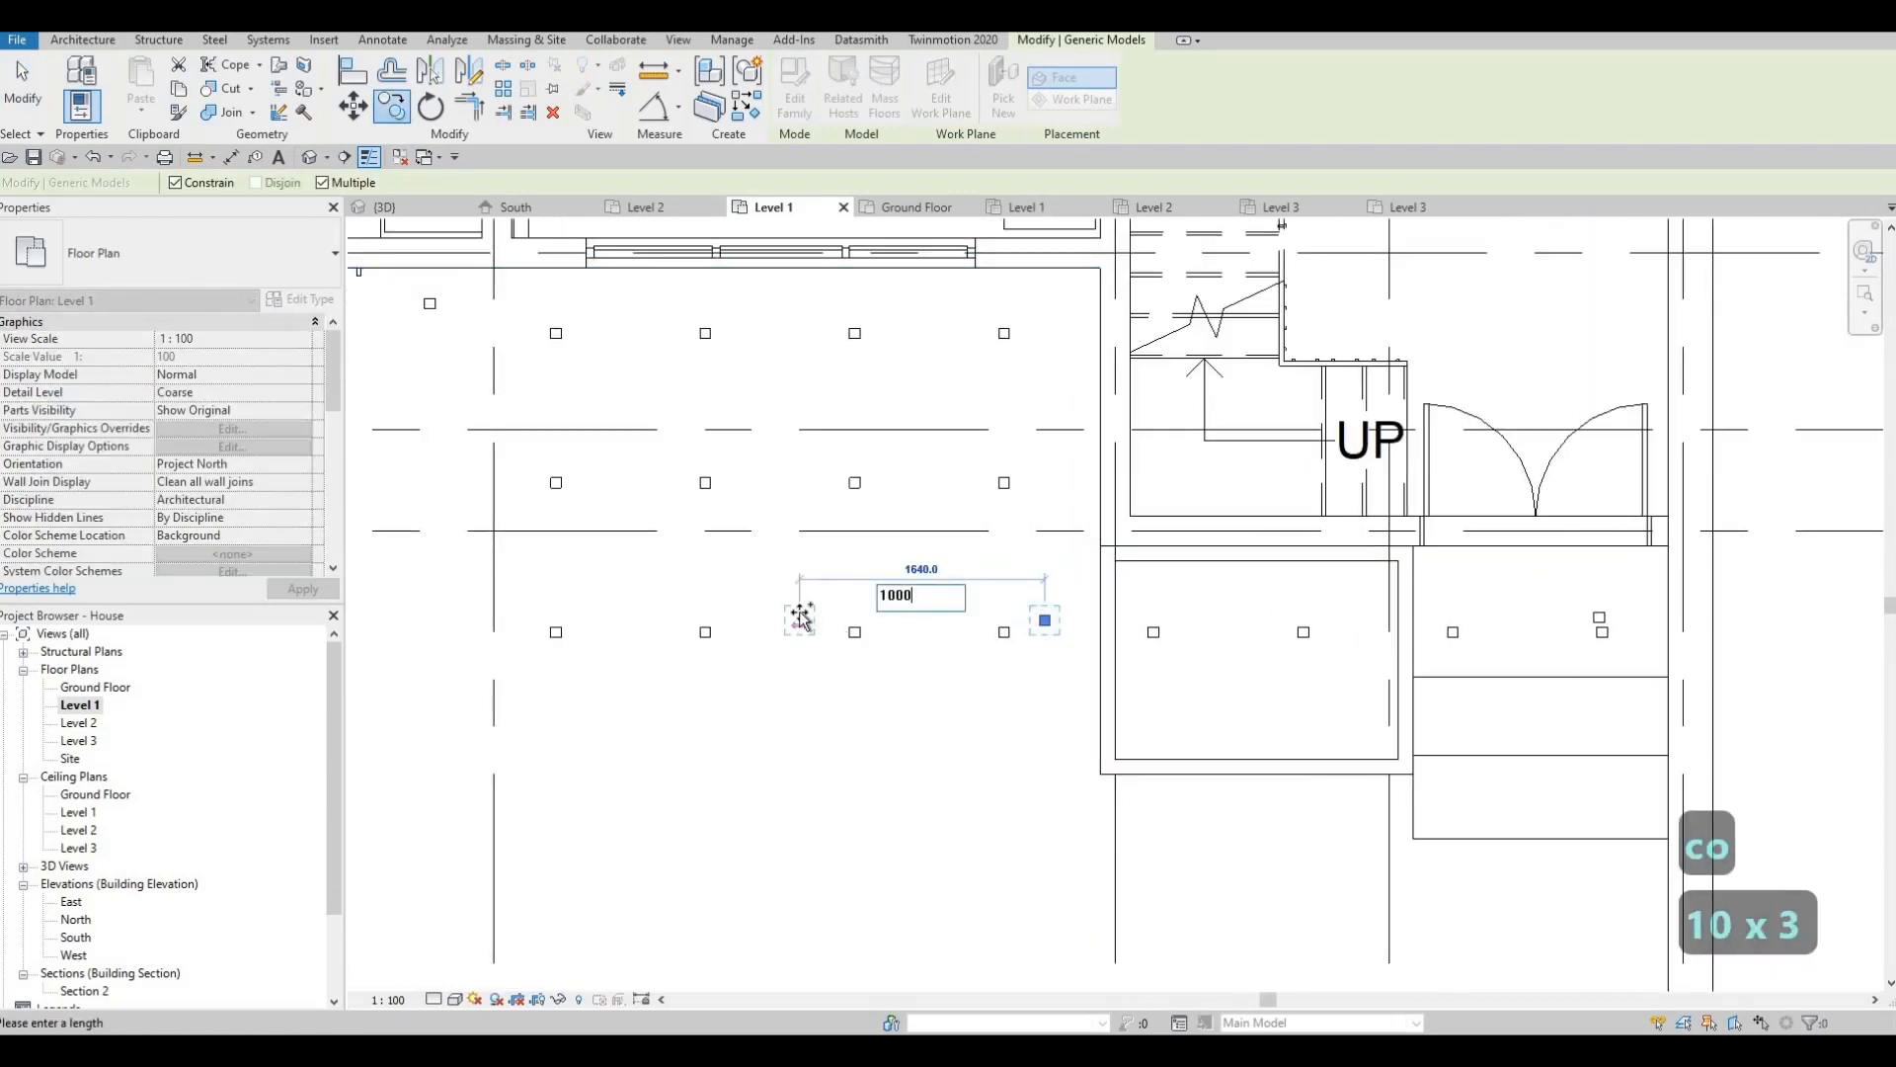
pyautogui.write('0')
pyautogui.press('Return')
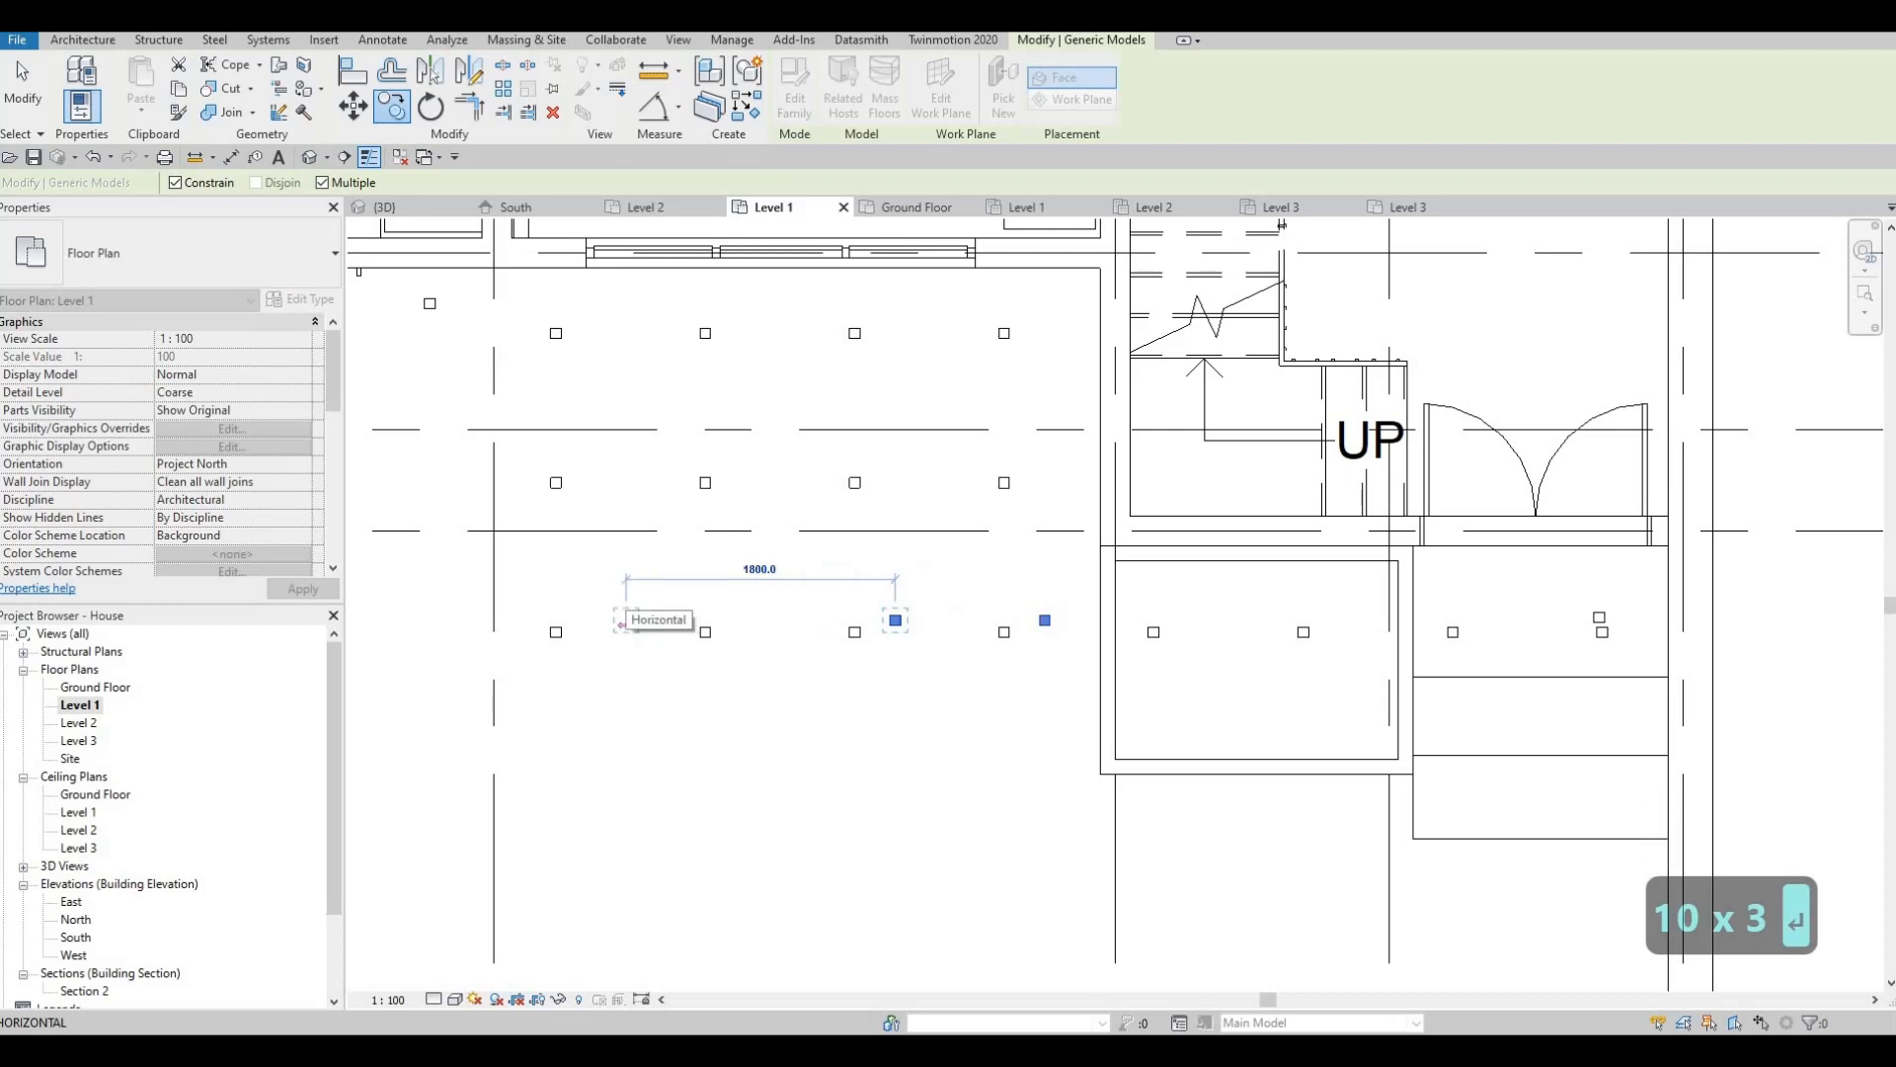
pyautogui.write('1000')
pyautogui.press('Return')
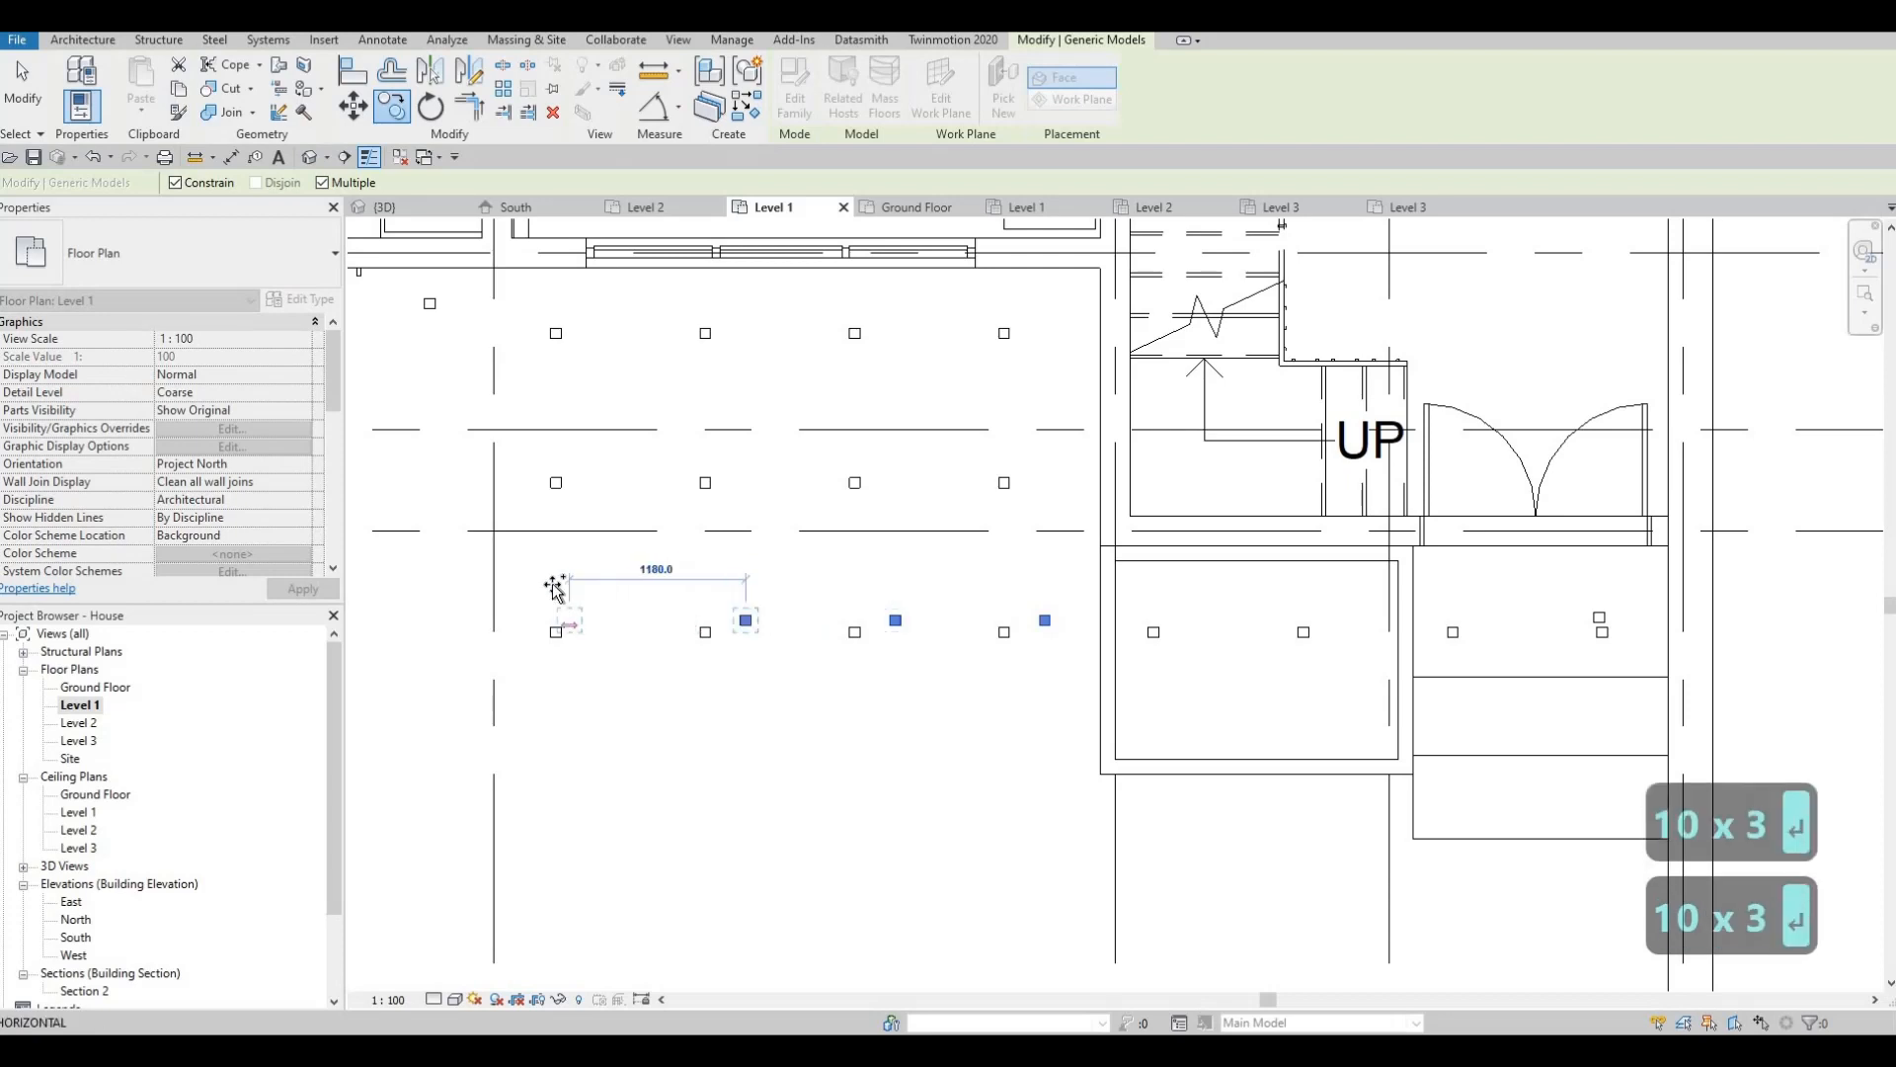
pyautogui.write('1000')
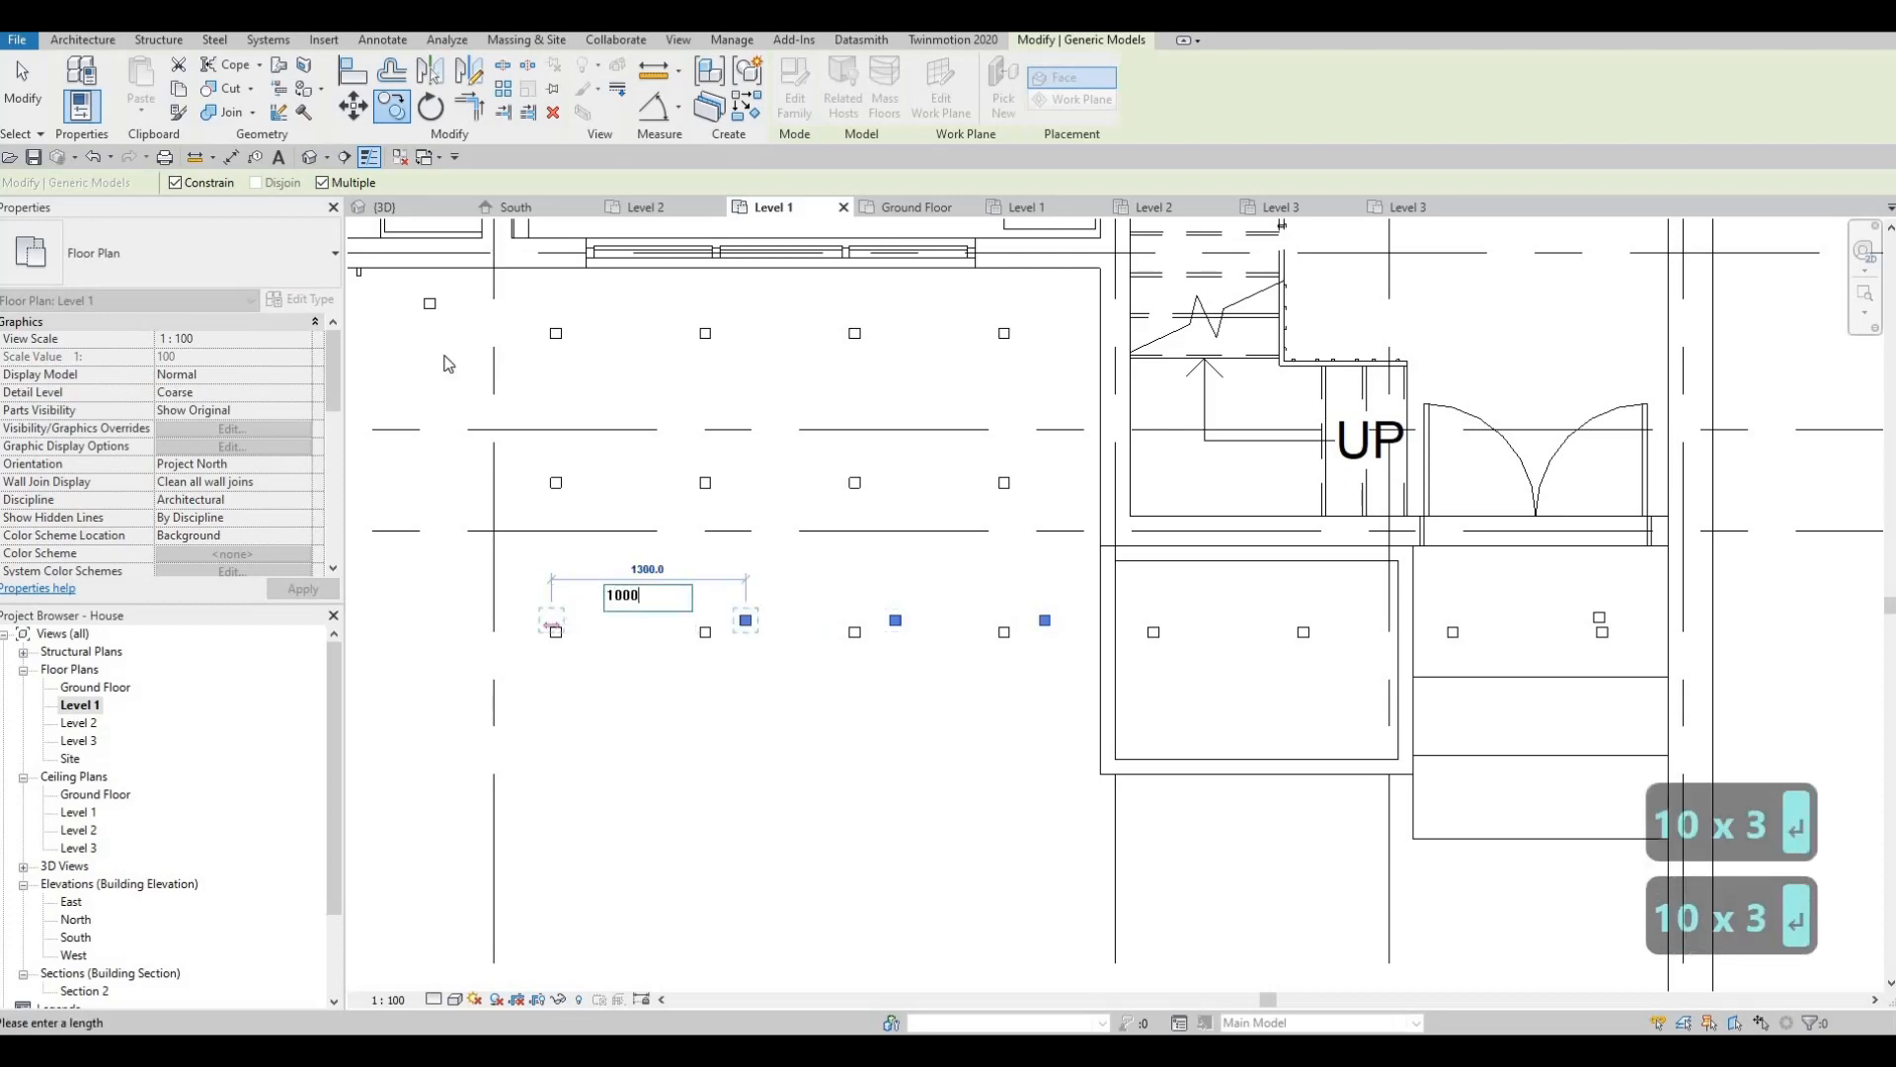
pyautogui.press('Escape')
pyautogui.press('Escape')
# In the 3D view, nudge the four balcony pot lights together slightly away from the high-roofed entrance block.
pyautogui.click(400, 206)
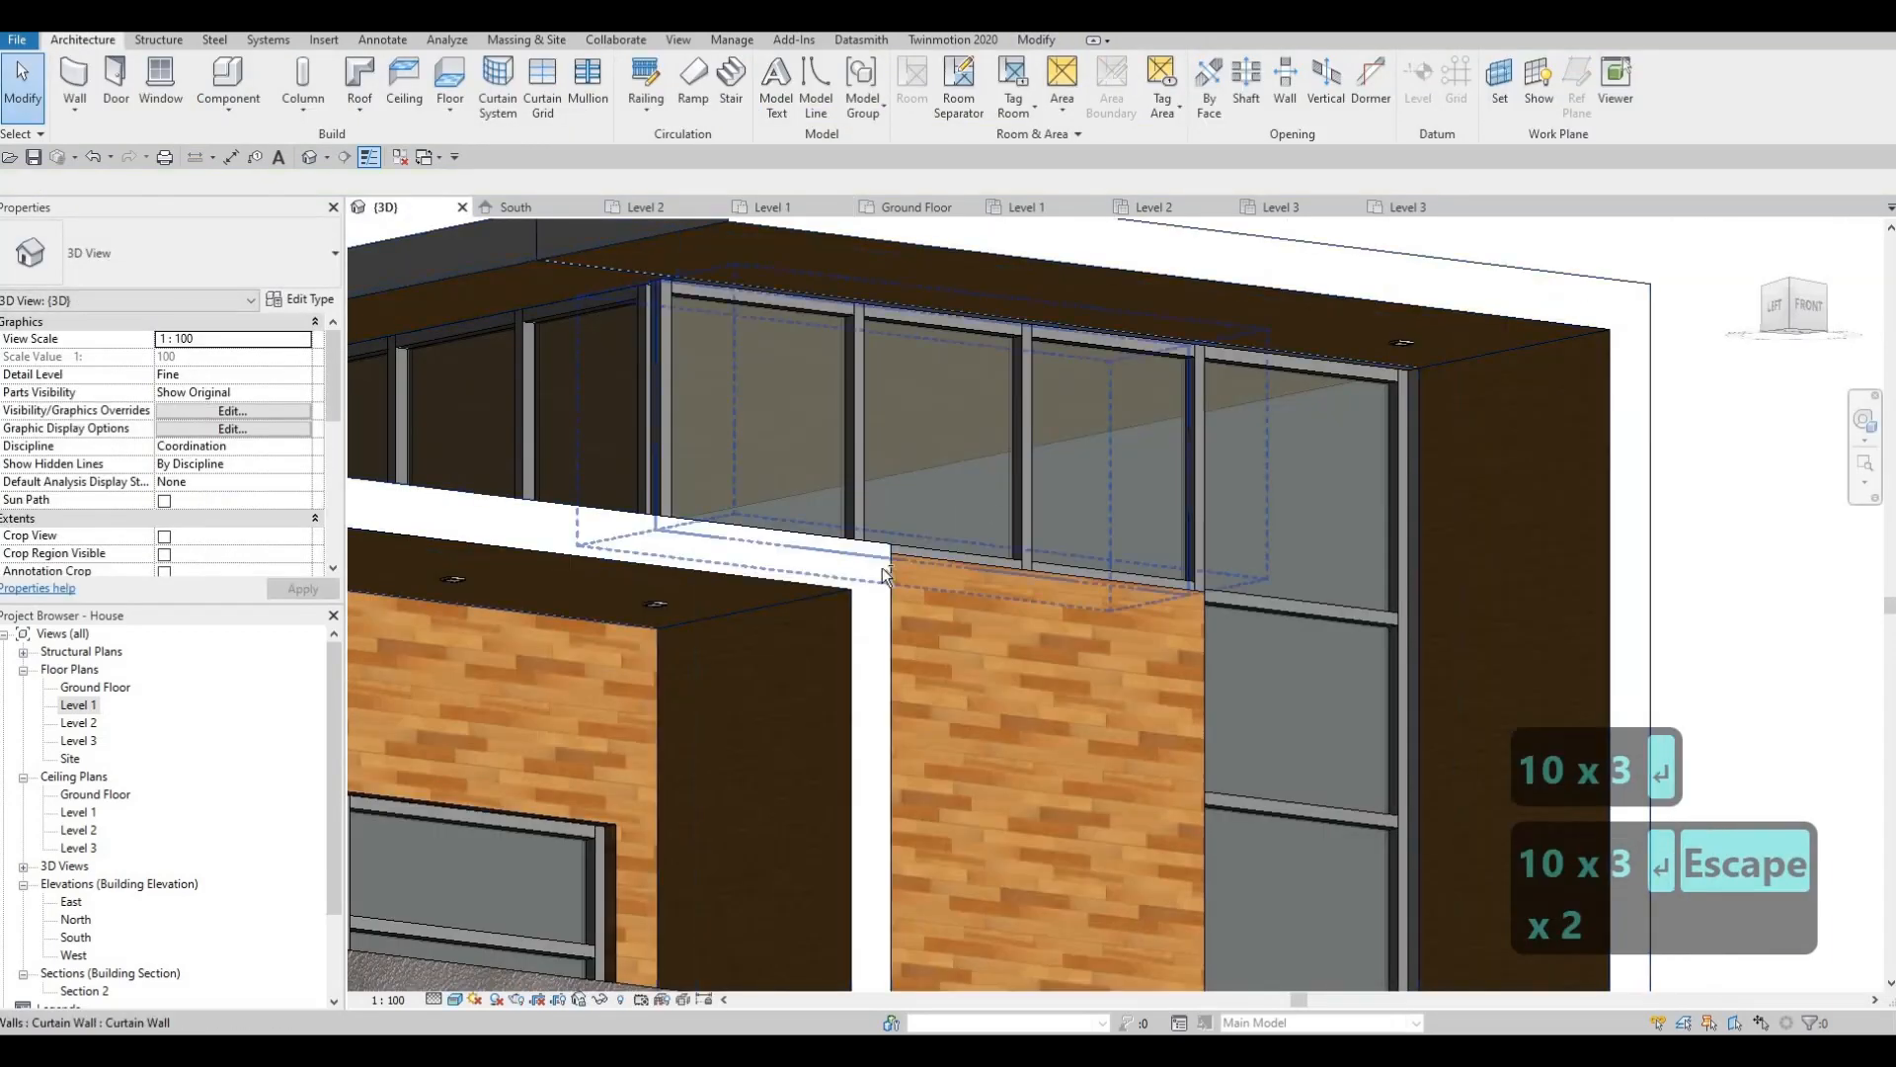
pyautogui.moveTo(459, 637); pyautogui.dragTo(571, 340, button='middle')
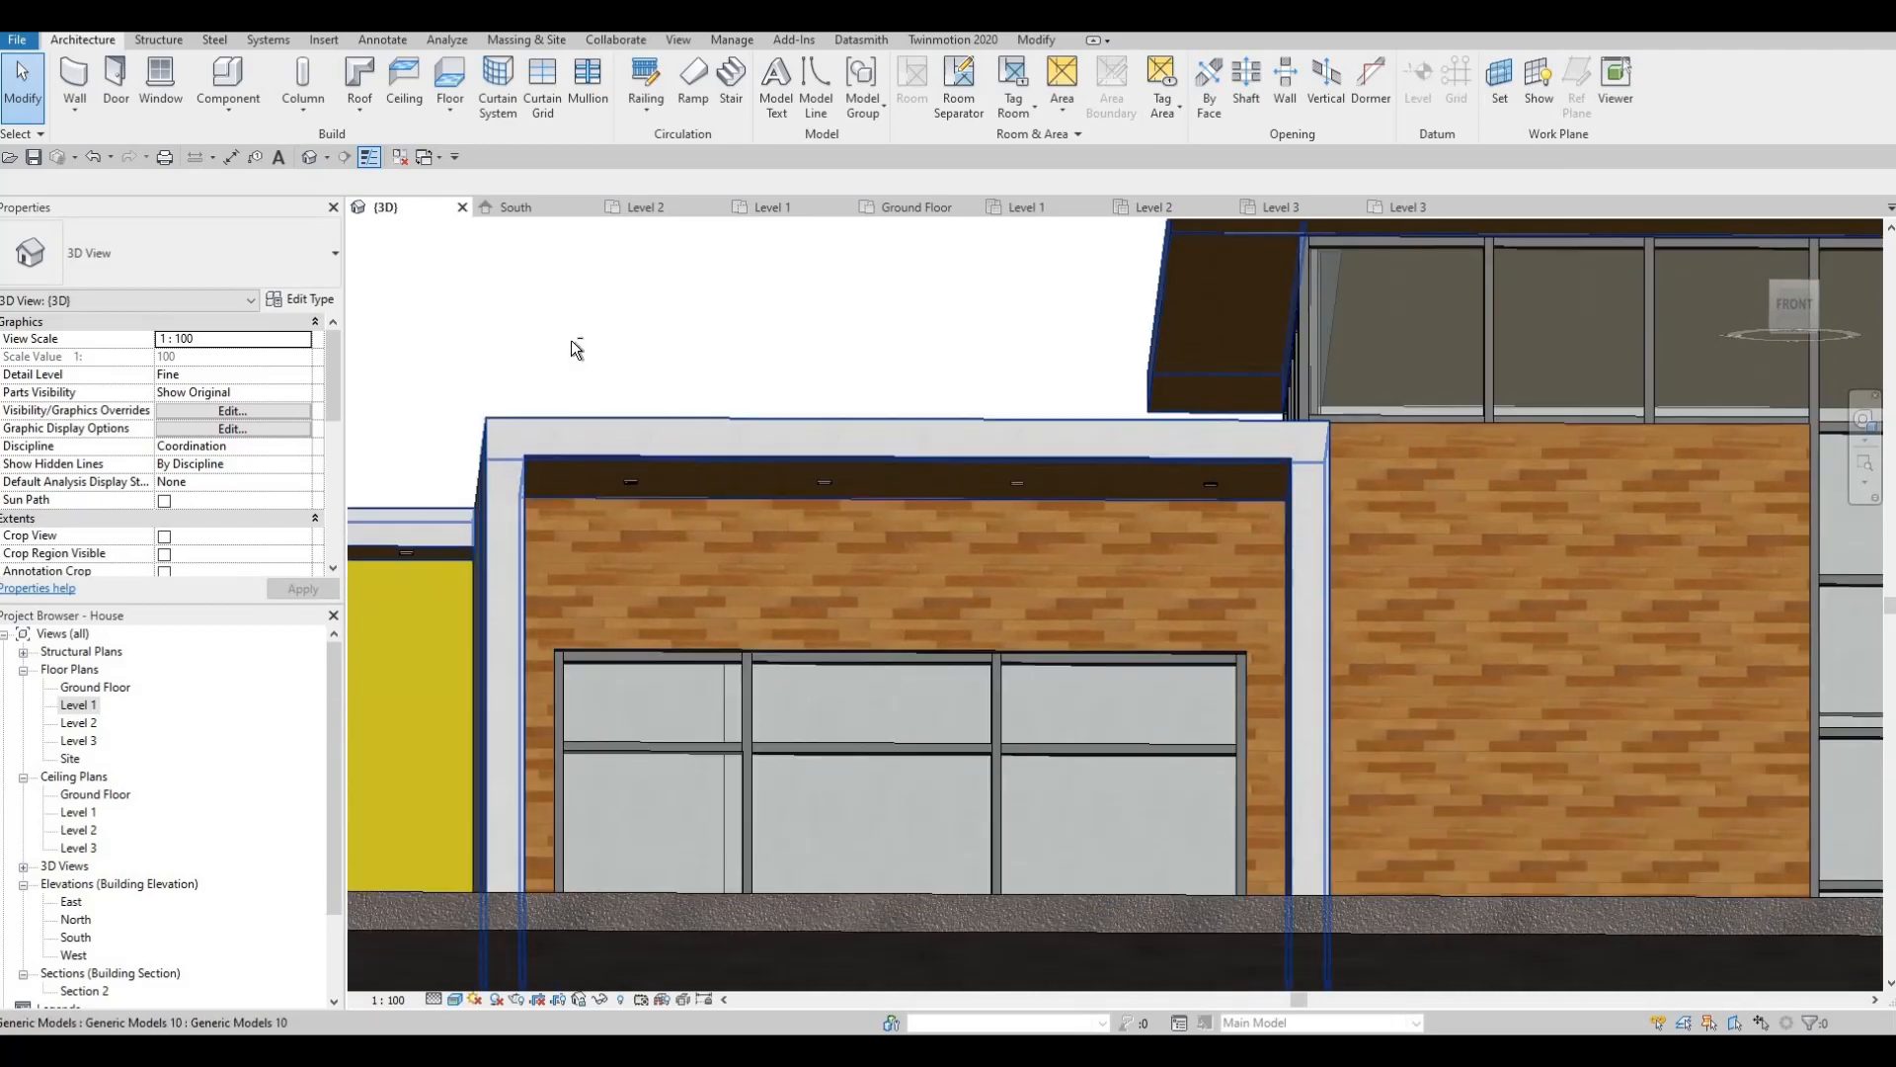
pyautogui.moveTo(571, 340); pyautogui.dragTo(1237, 537)
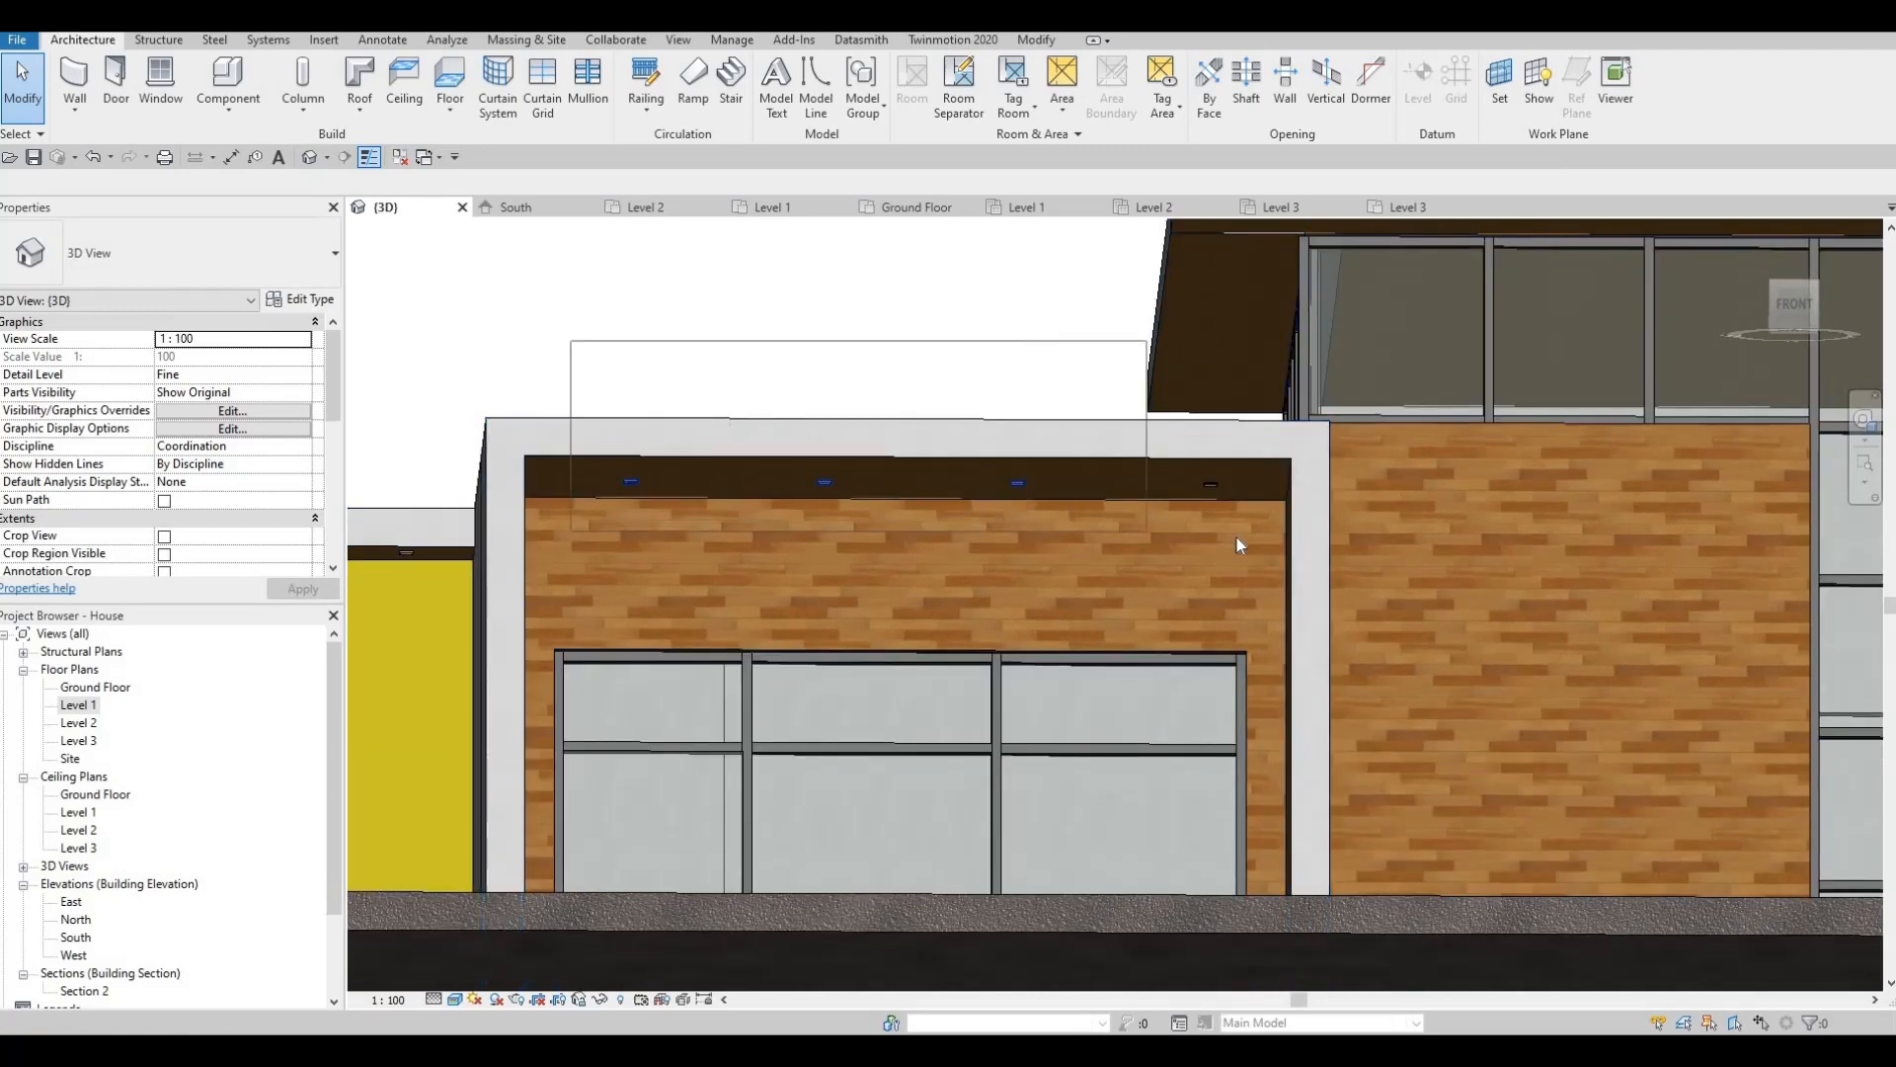
pyautogui.keyDown('shift'); pyautogui.moveTo(1100, 565); pyautogui.dragTo(1043, 536, button='middle'); pyautogui.keyUp('shift')
pyautogui.press('Left')
pyautogui.press('Left')
pyautogui.press('Left')
pyautogui.press('Left')
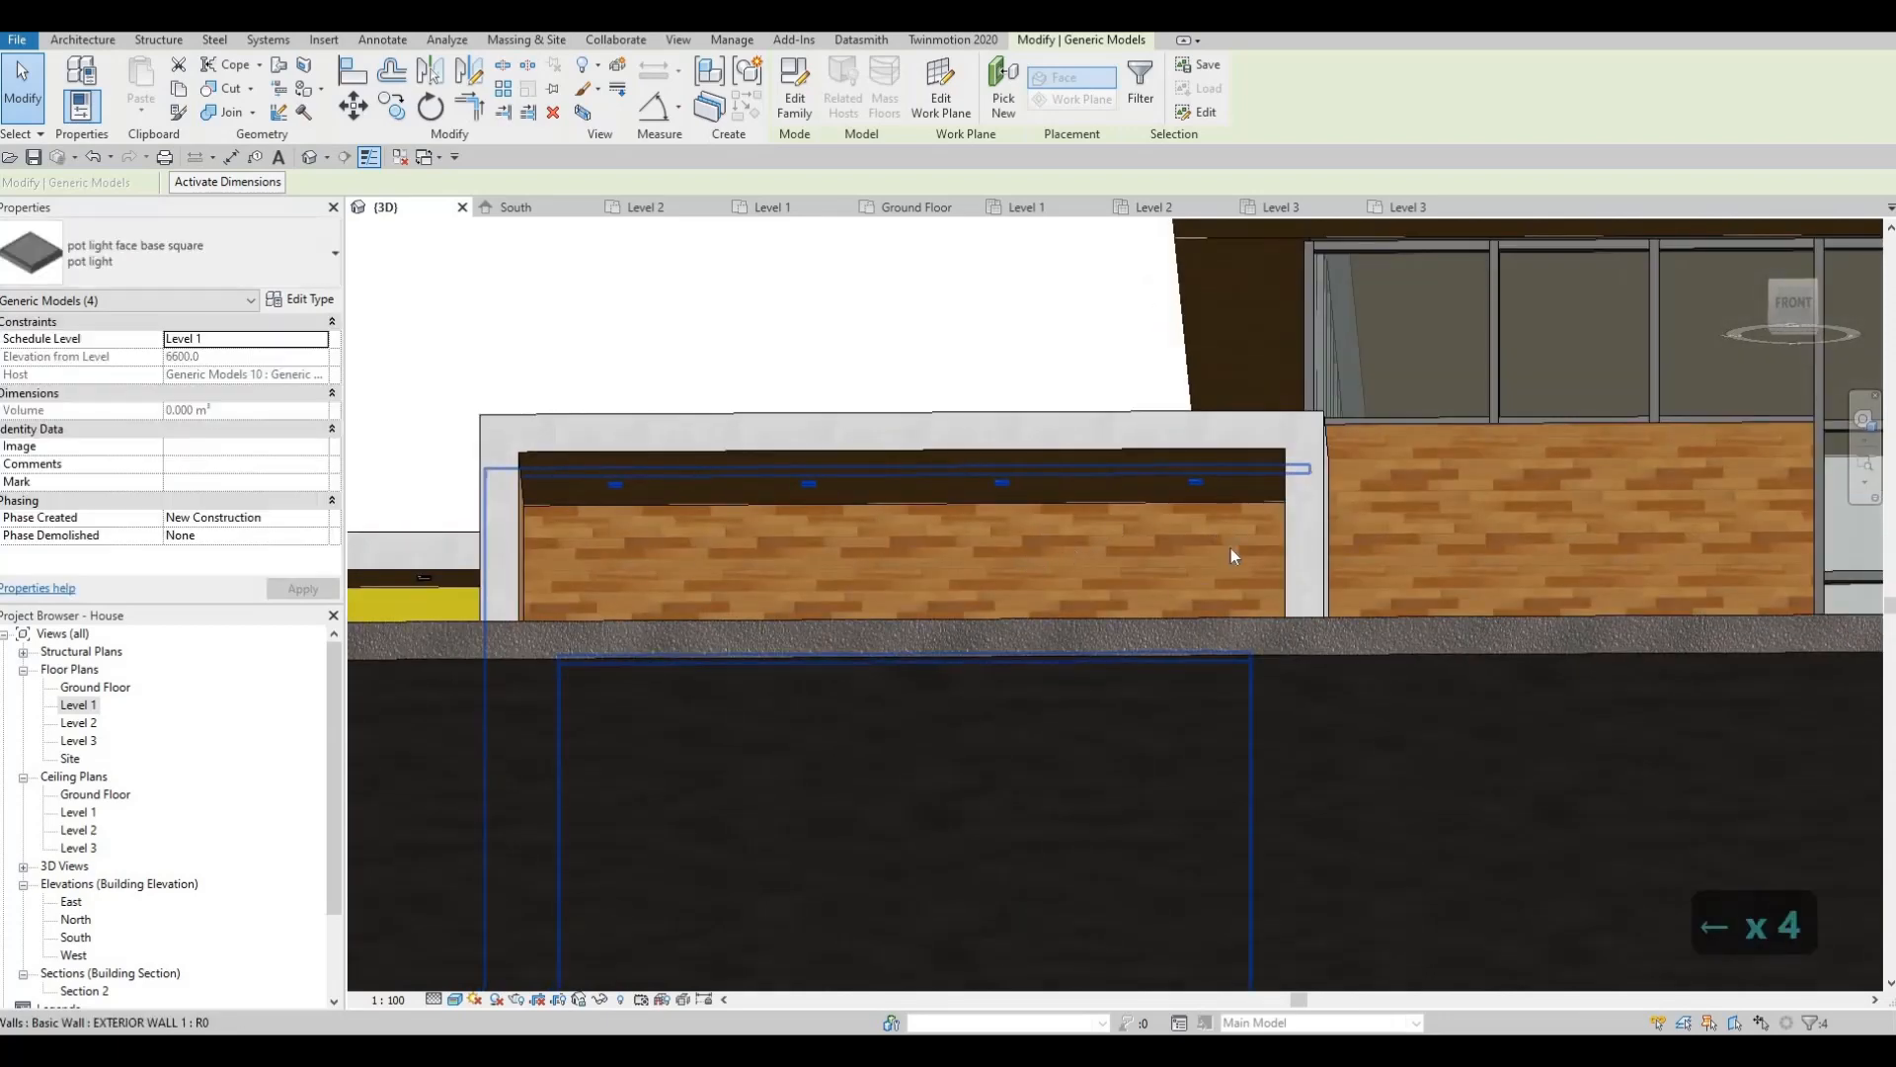
# Copy the high roof overhang's pot light four times along the front at 1000 mm spacing, and delete the copy beyond the overhang's edge.
pyautogui.scroll(-4, 1333, 506)
pyautogui.scroll(5, 1516, 312)
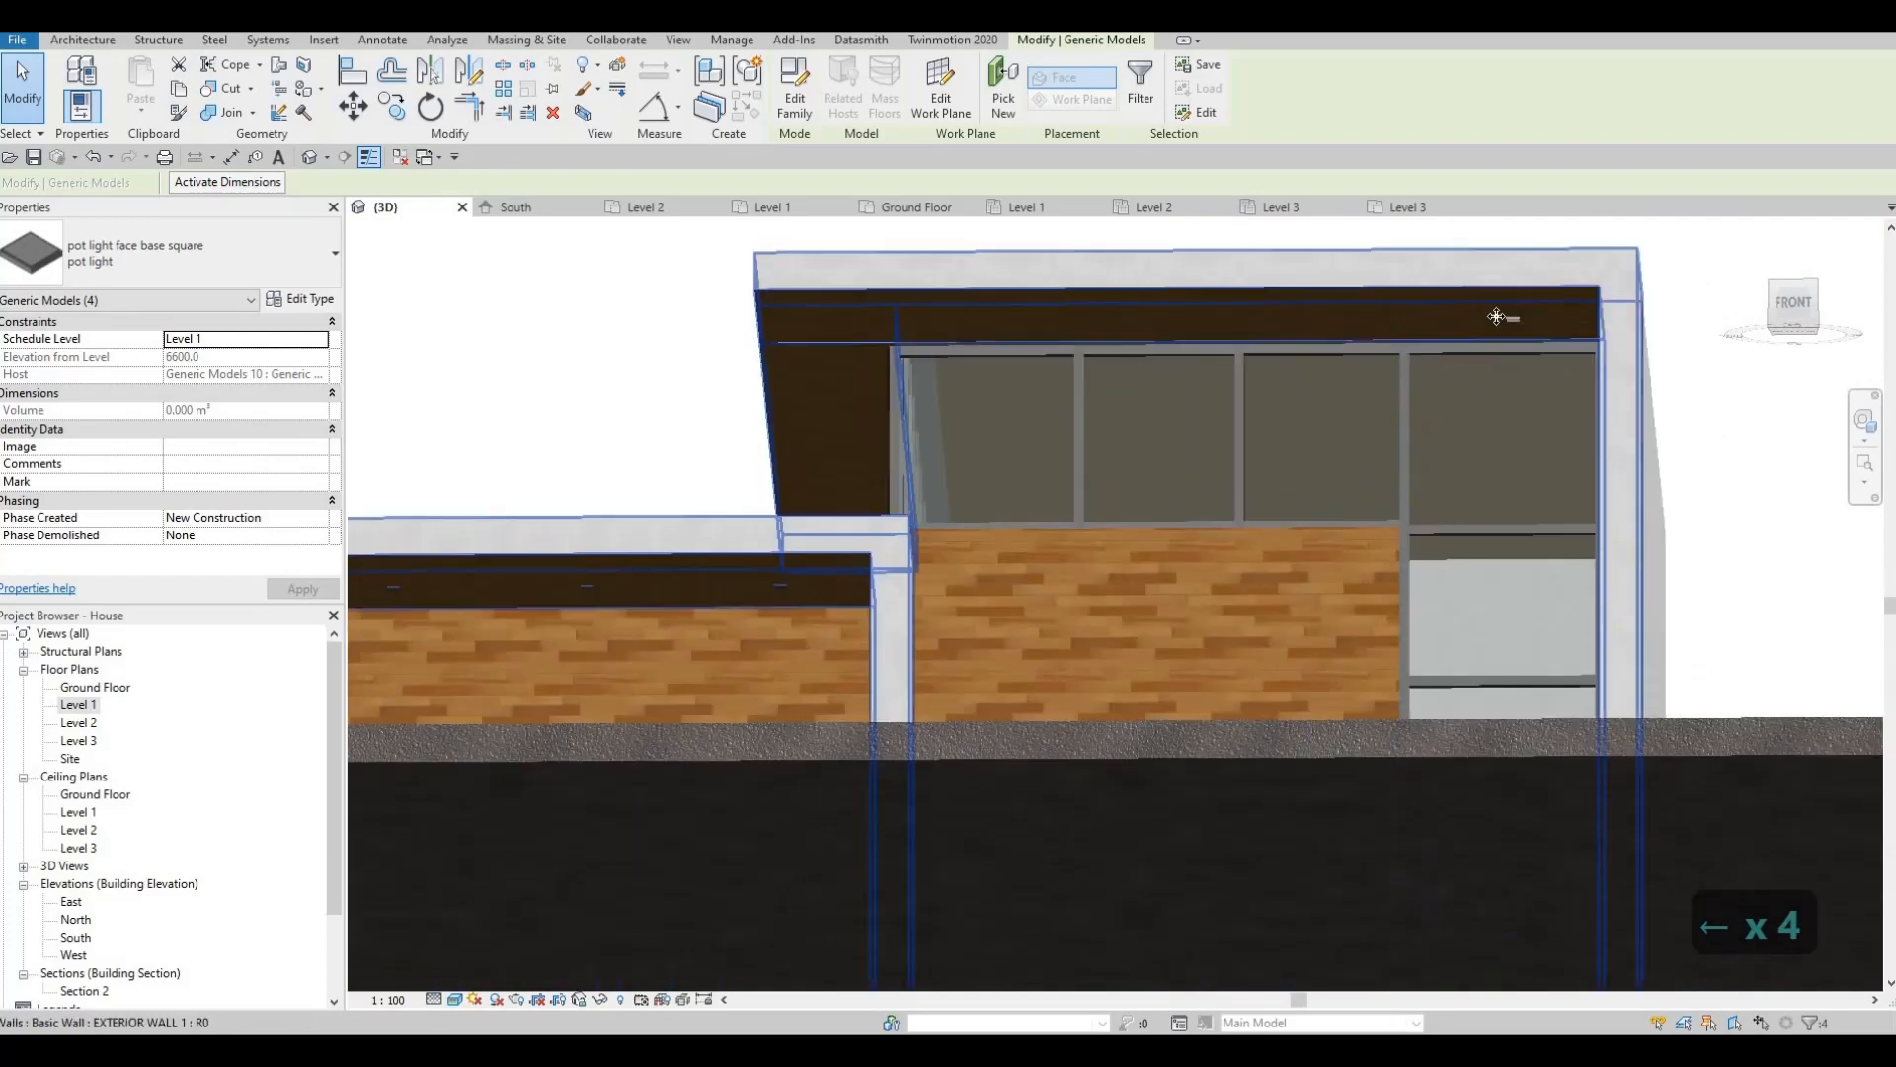
pyautogui.keyDown('shift'); pyautogui.moveTo(1497, 316); pyautogui.dragTo(1341, 401, button='middle'); pyautogui.keyUp('shift')
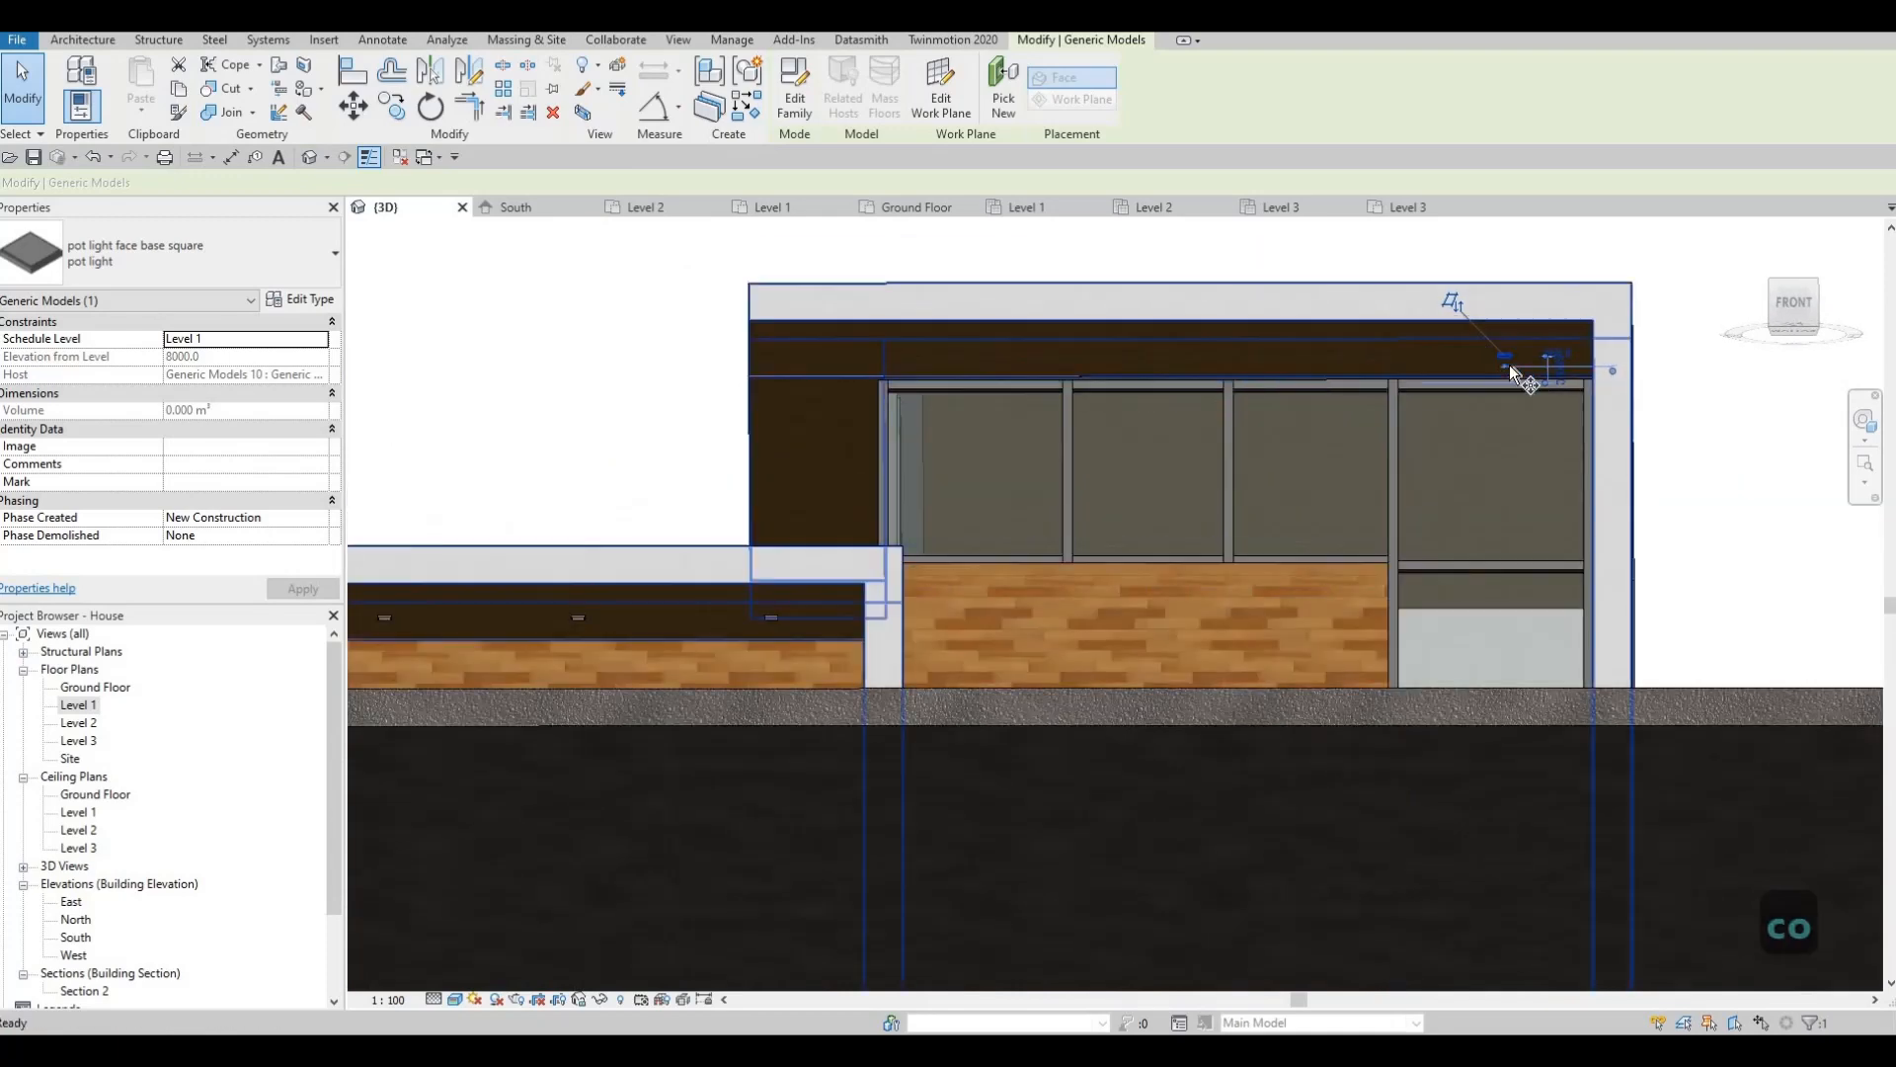
pyautogui.press('c')
pyautogui.press('o')
pyautogui.scroll(5, 1516, 364)
pyautogui.click(1472, 356)
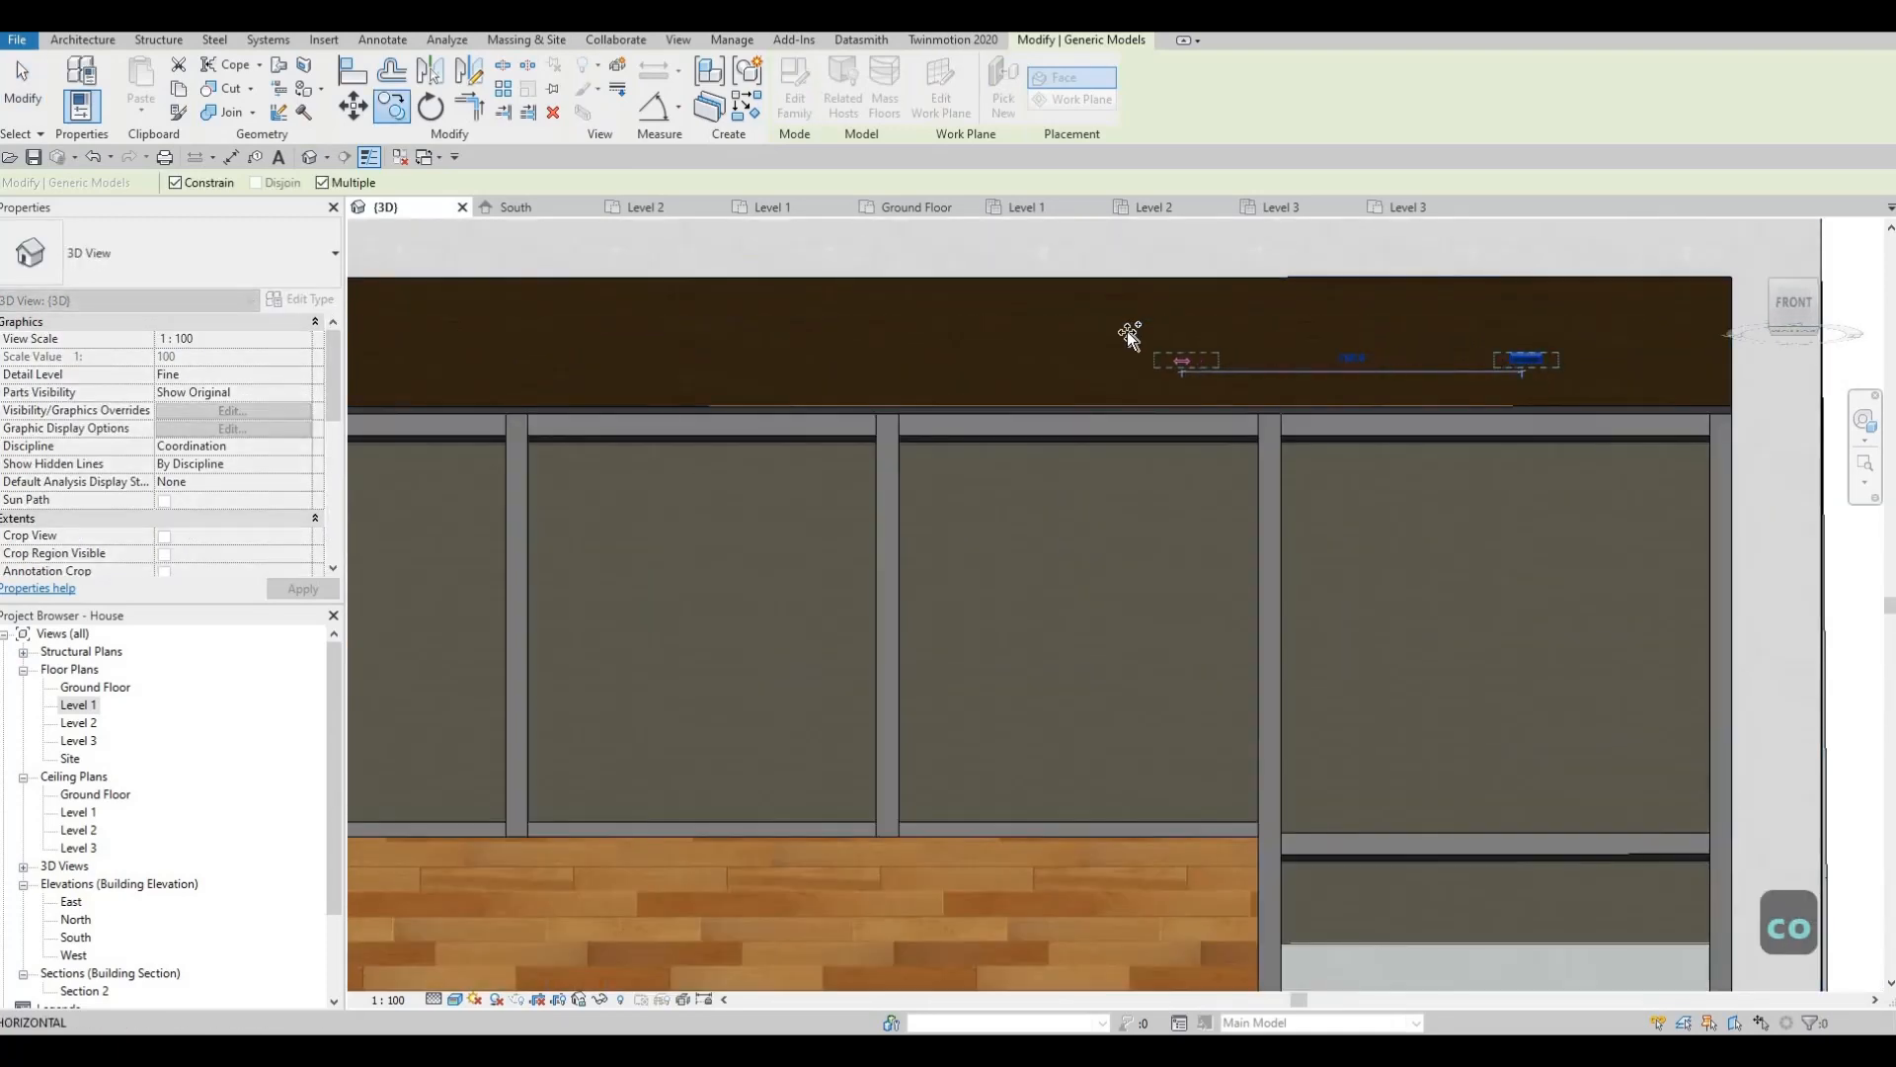
pyautogui.scroll(-2, 1128, 330)
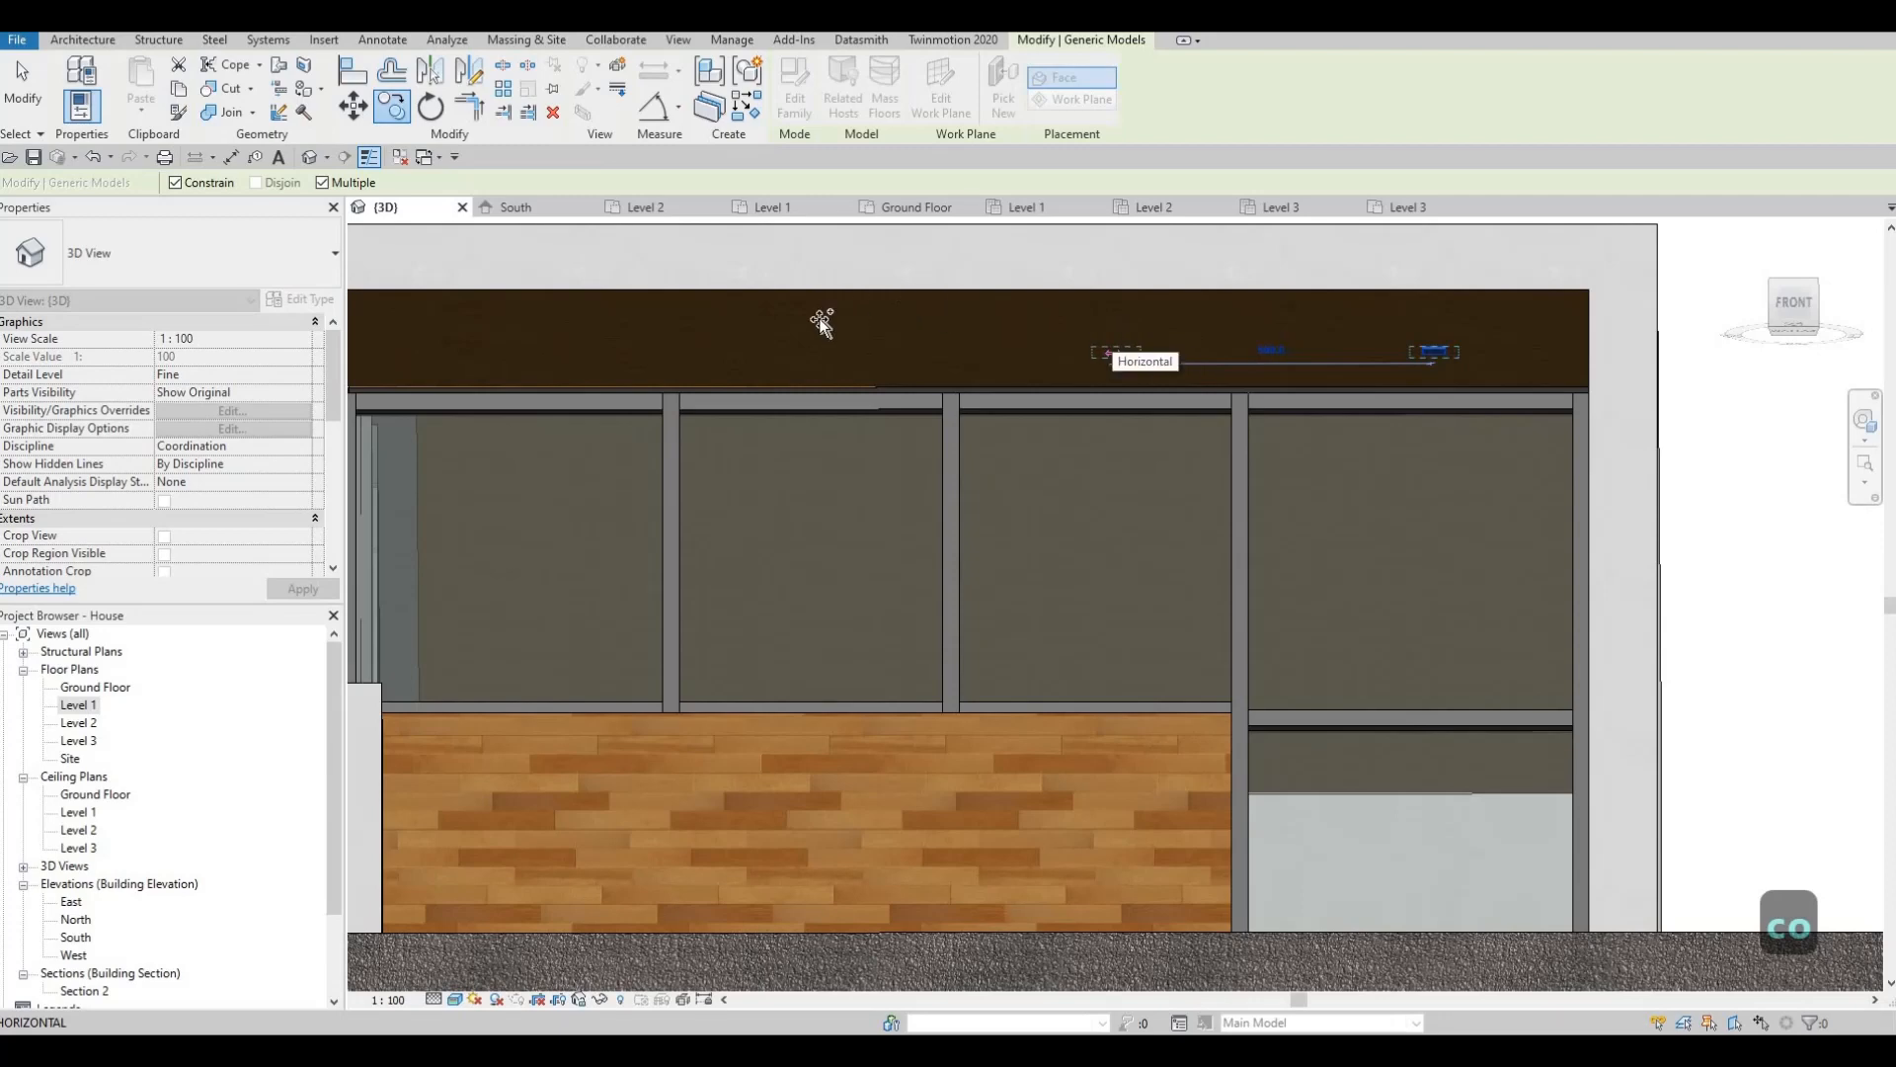
pyautogui.keyDown('shift'); pyautogui.moveTo(1037, 317); pyautogui.dragTo(661, 333, button='middle'); pyautogui.keyUp('shift')
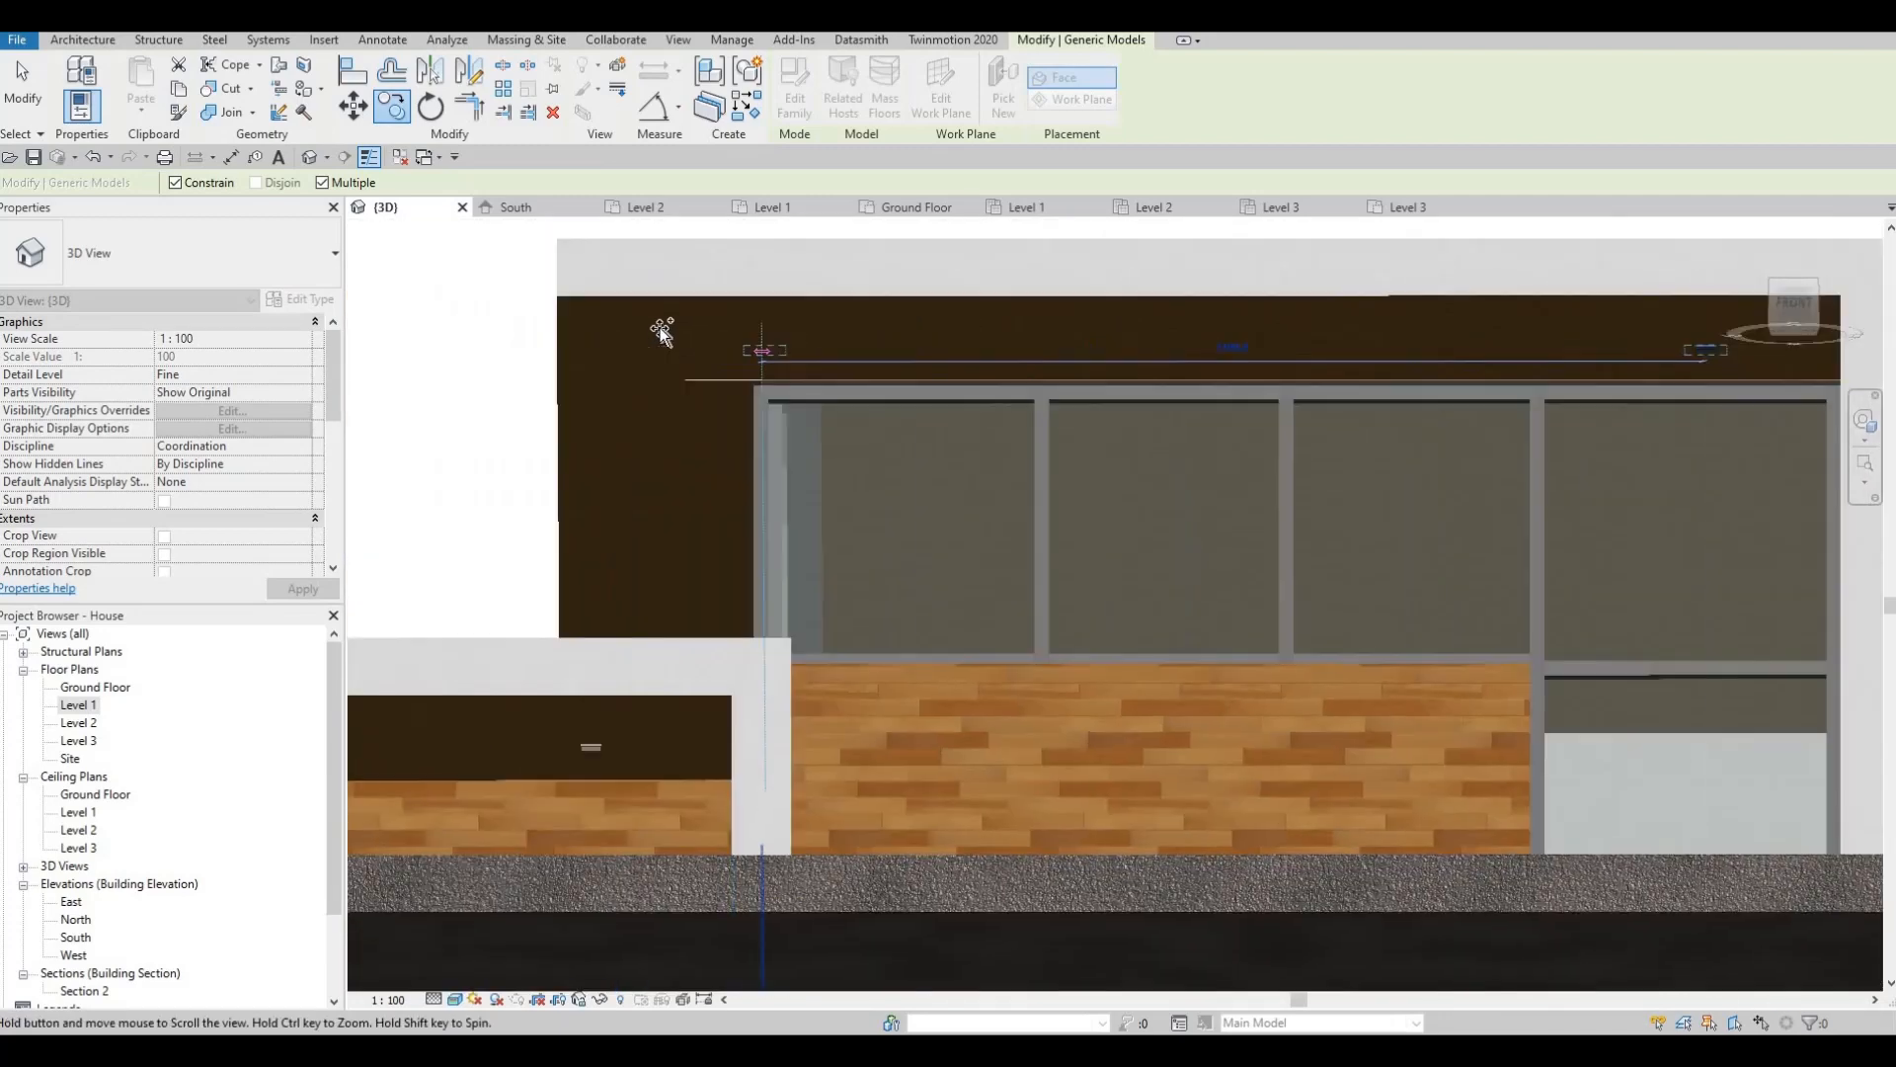
pyautogui.write('1000')
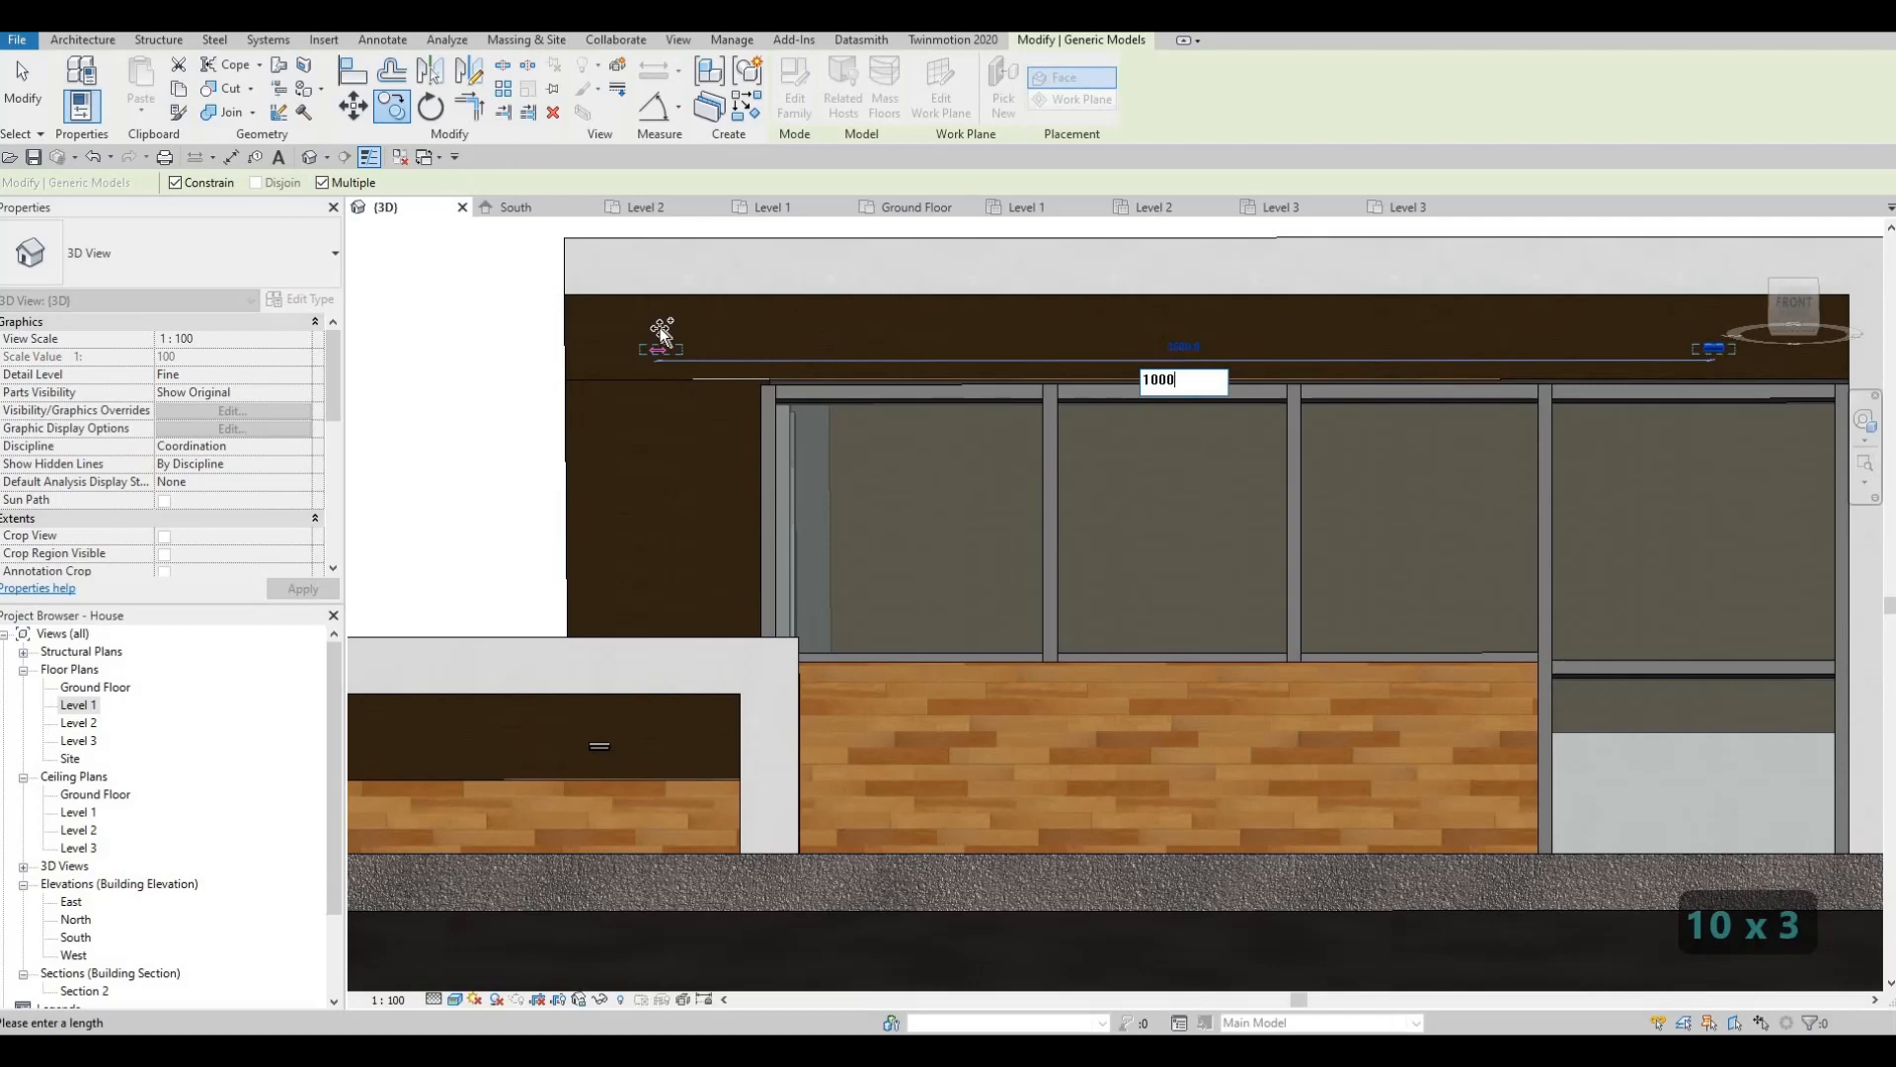
pyautogui.press('Return')
pyautogui.write('1000')
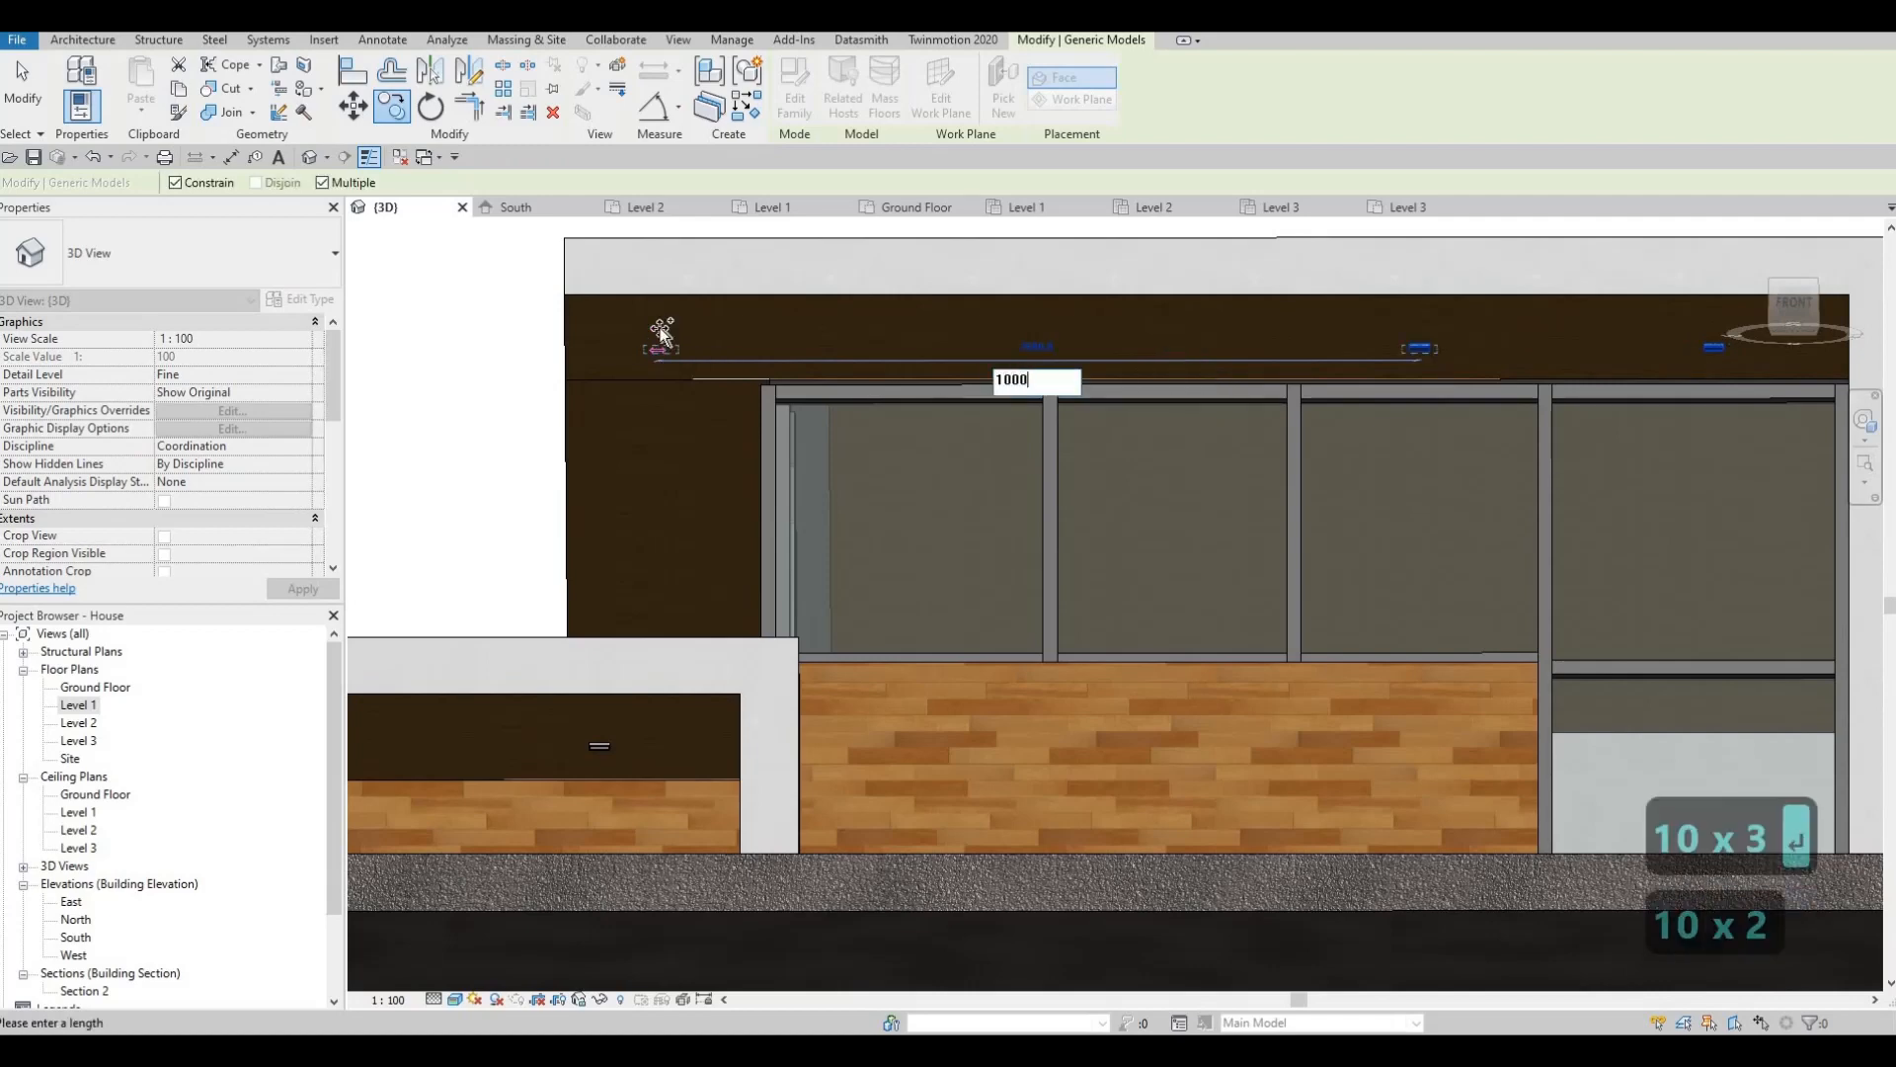
pyautogui.press('Return')
pyautogui.write('1000')
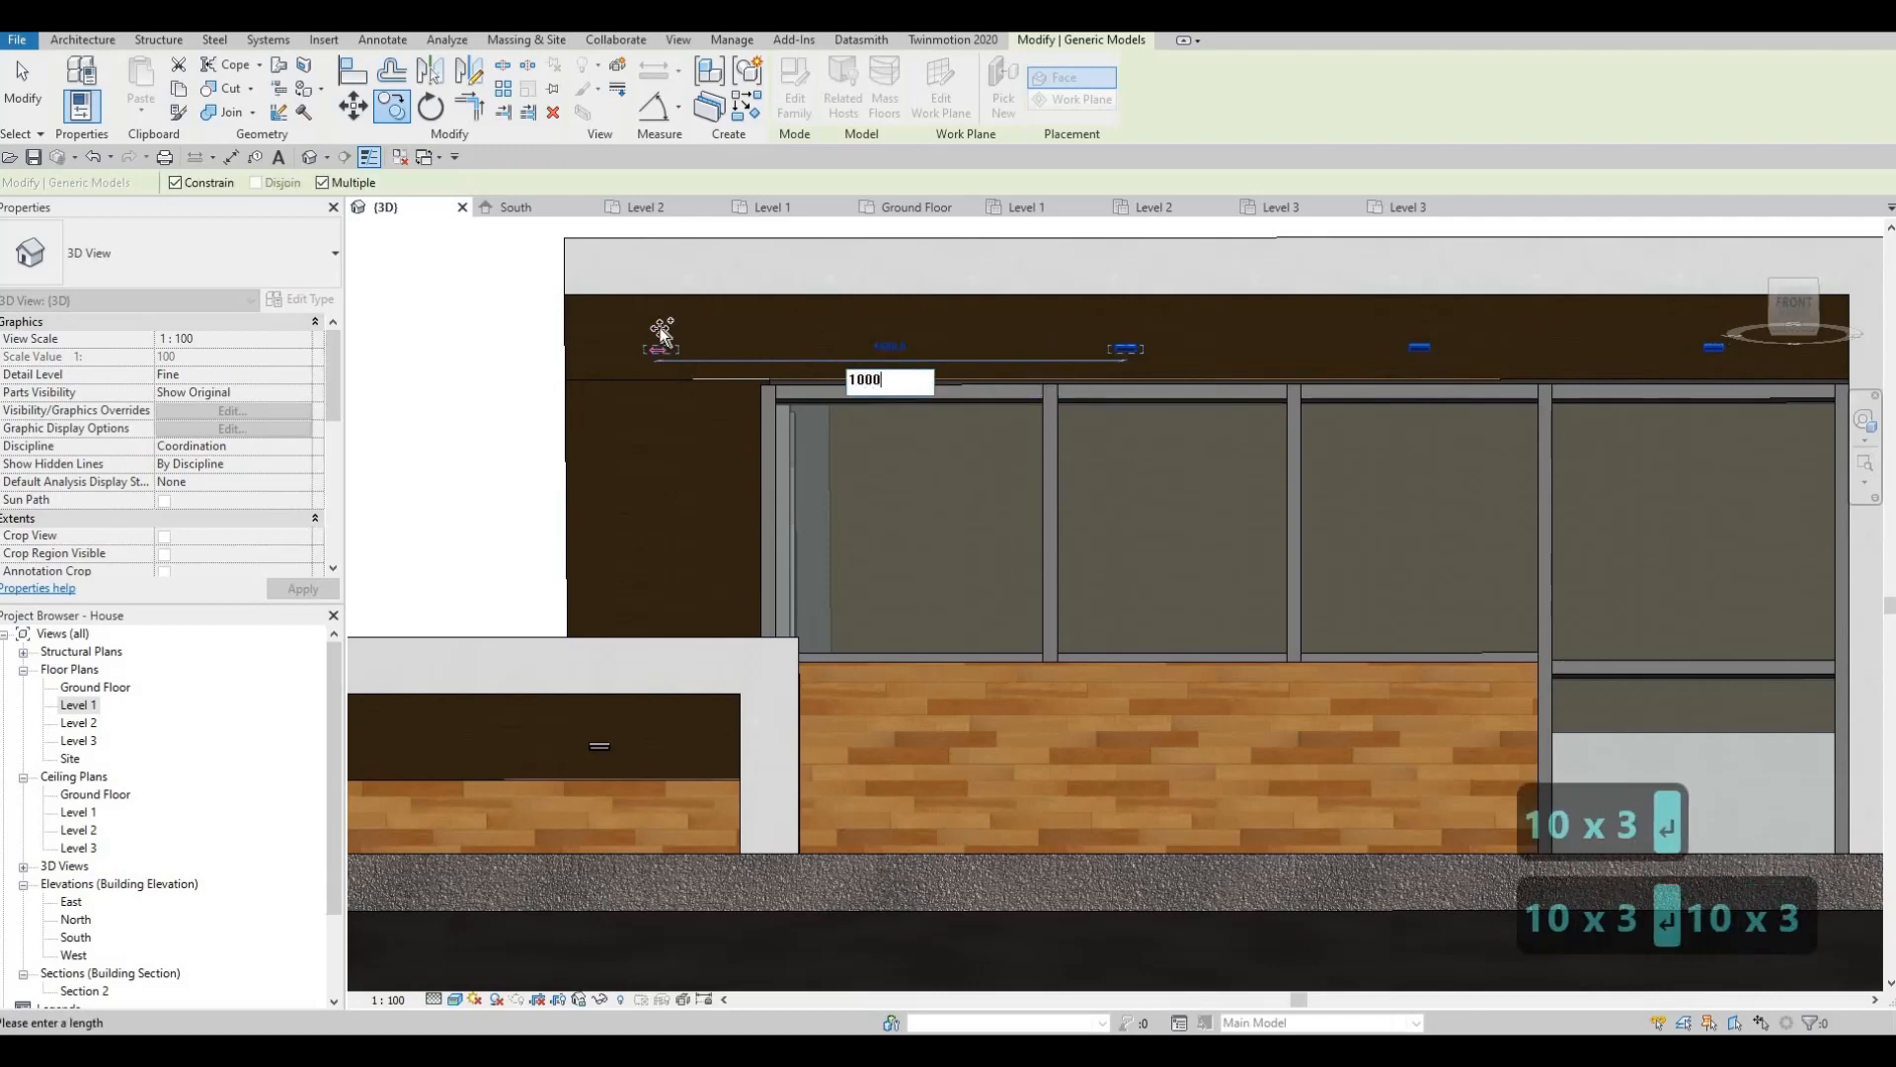
pyautogui.press('Return')
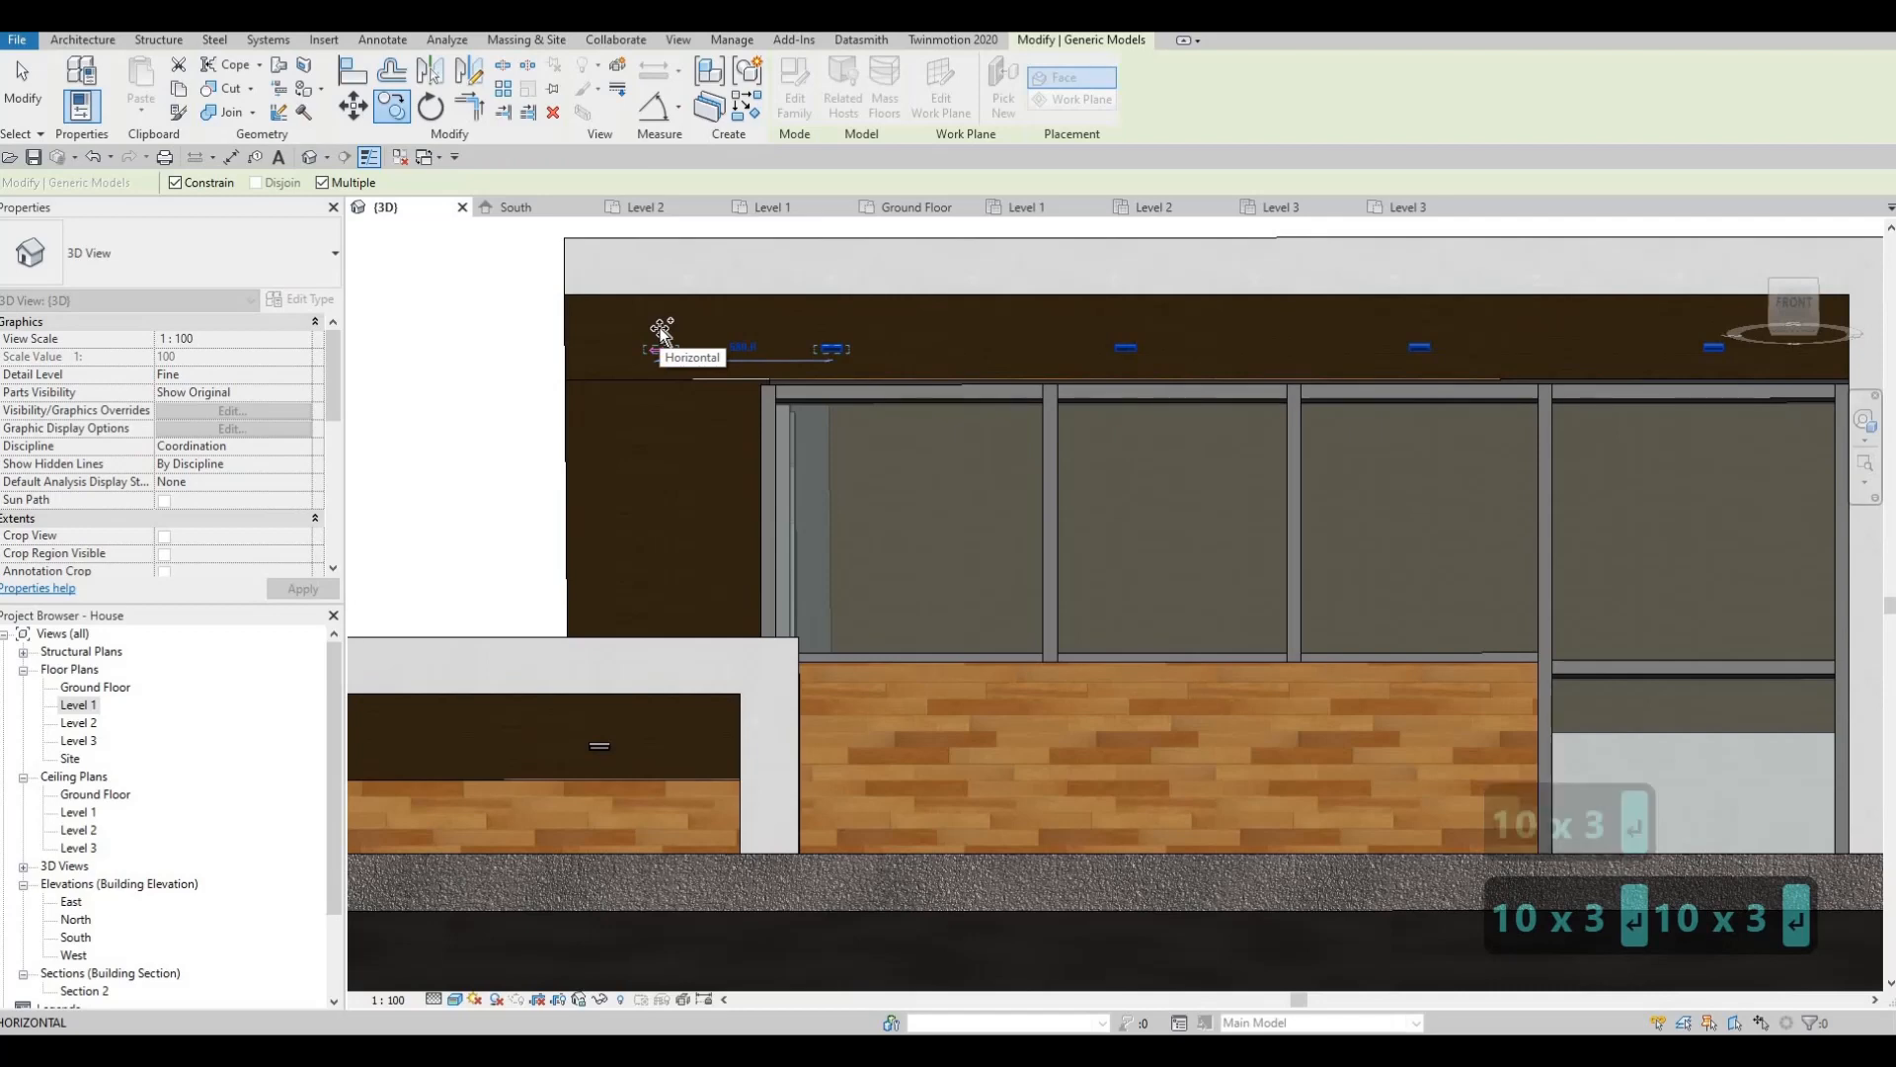
pyautogui.write('1000')
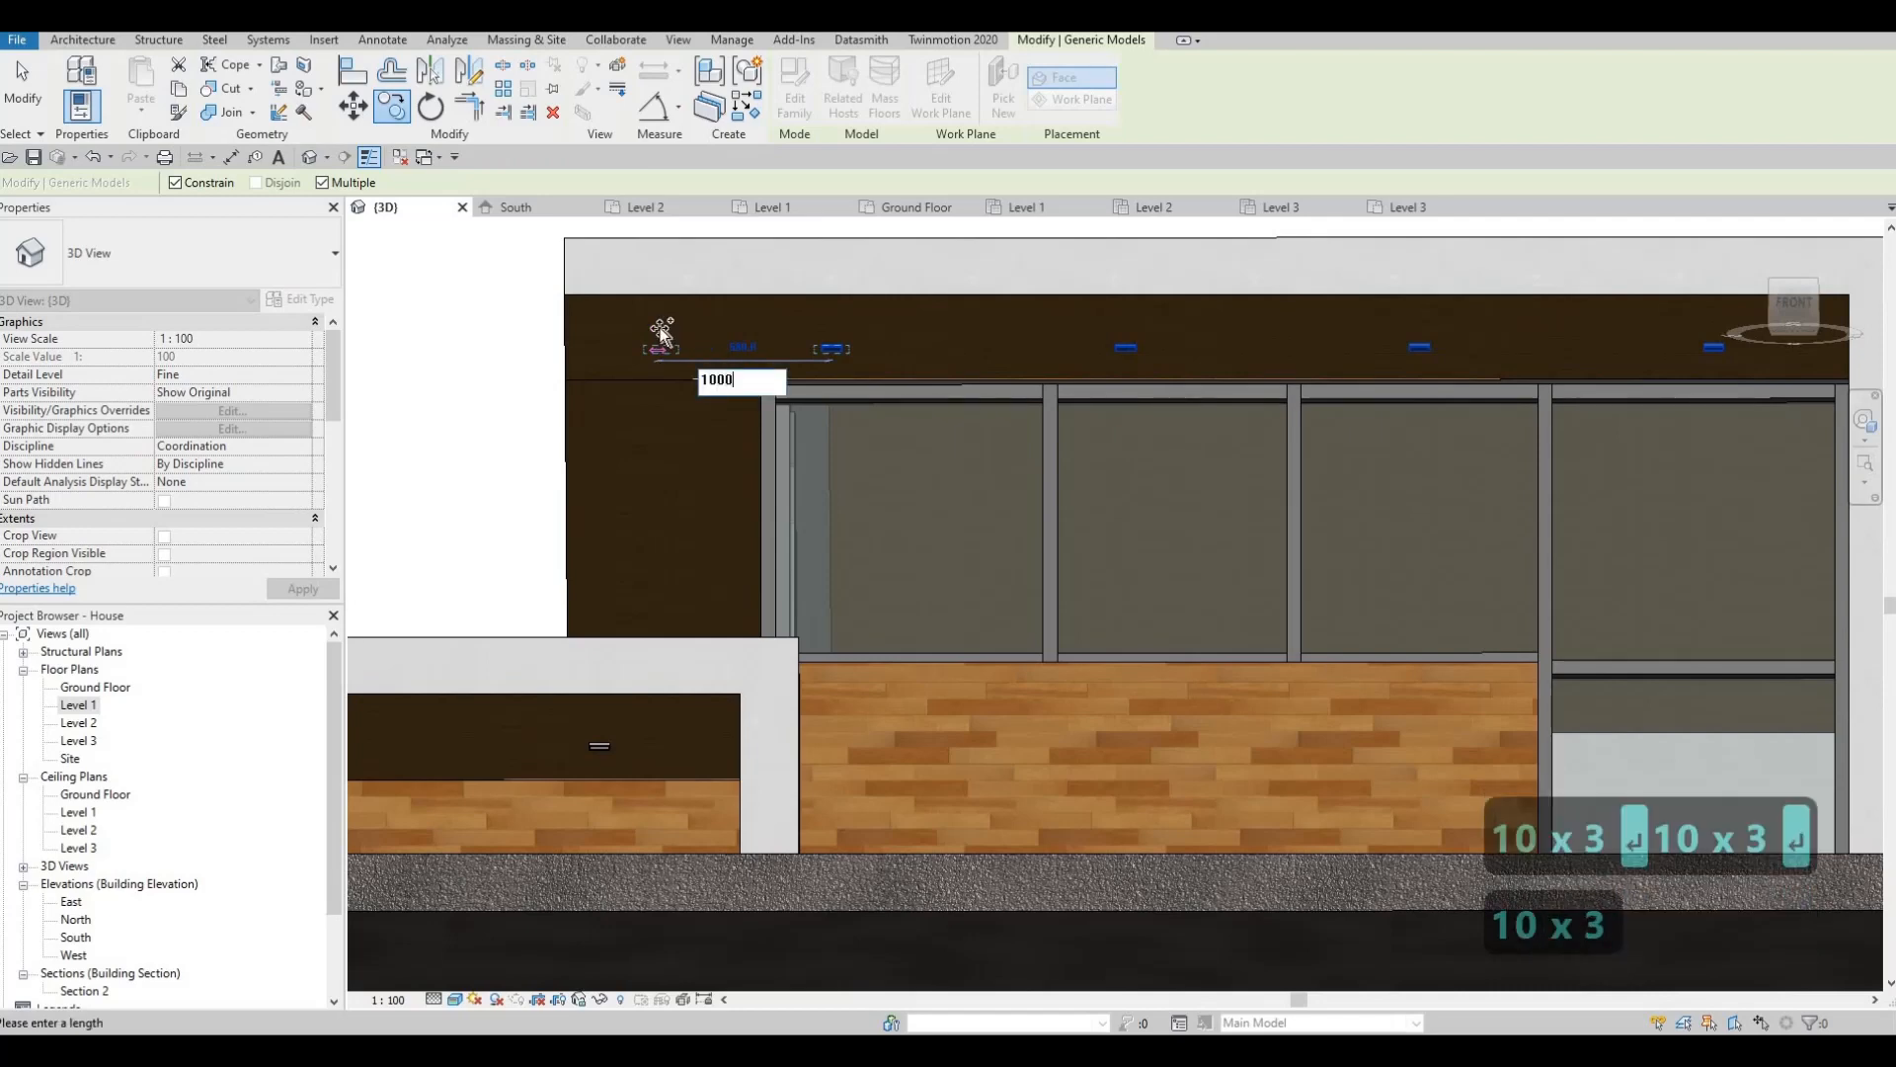
pyautogui.press('Return')
pyautogui.press('Escape')
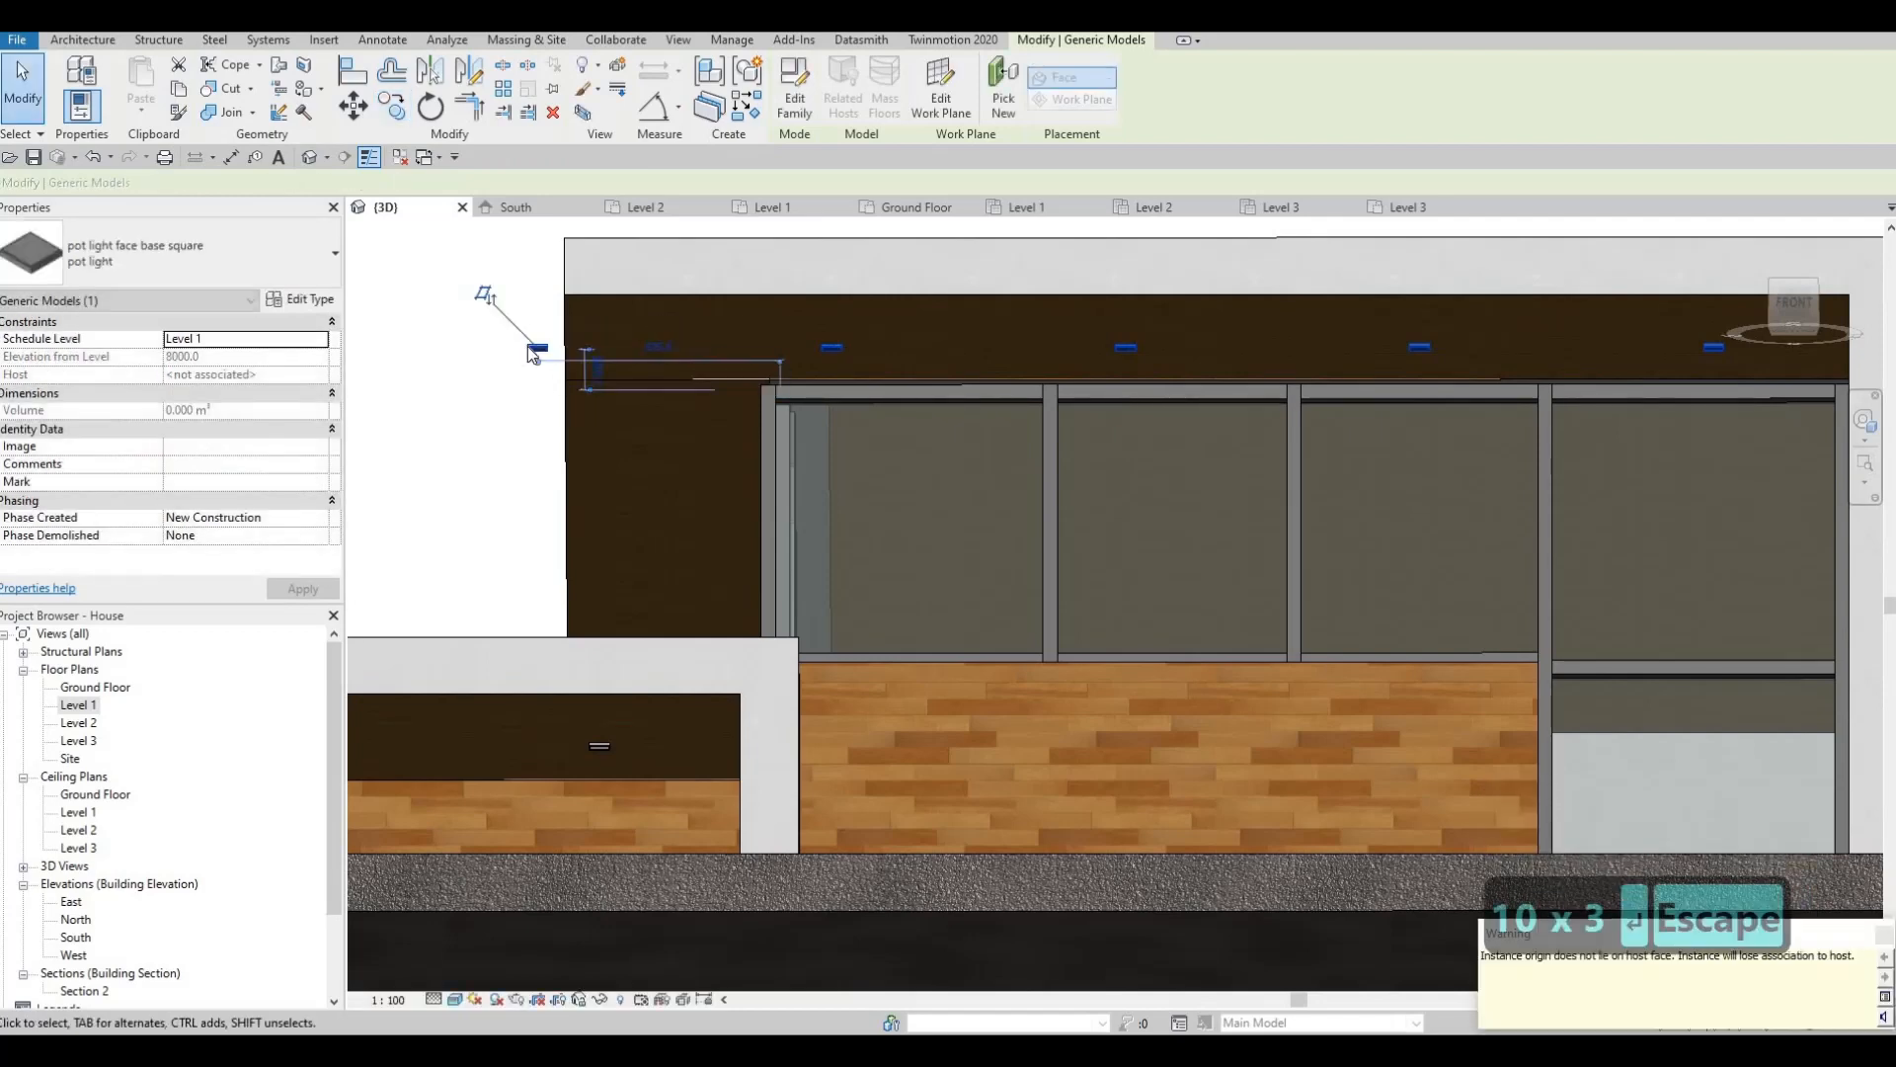
pyautogui.press('Escape')
pyautogui.click(537, 351)
pyautogui.press('Delete')
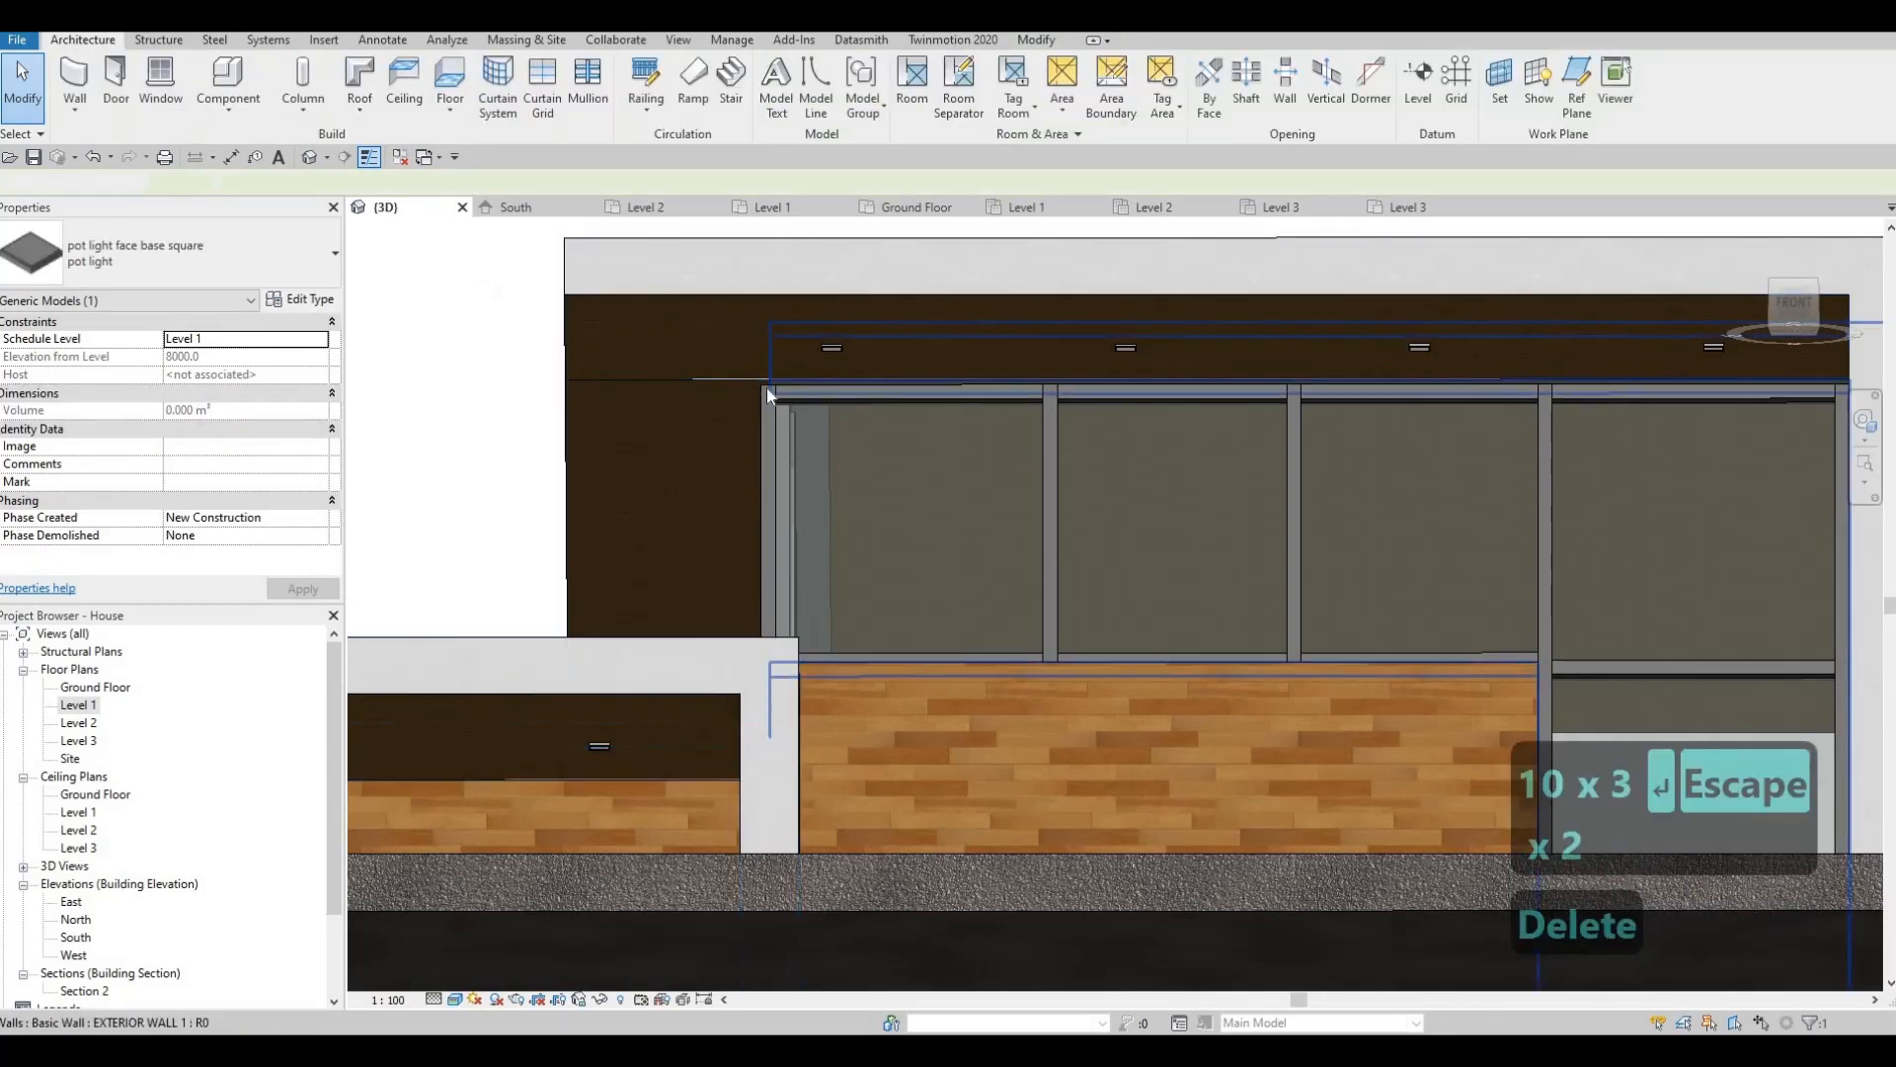
# Nudge the four pot lights under the high roof overhang together away from the end wall to centre the row along the front.
pyautogui.scroll(-2, 766, 388)
pyautogui.scroll(-2, 717, 307)
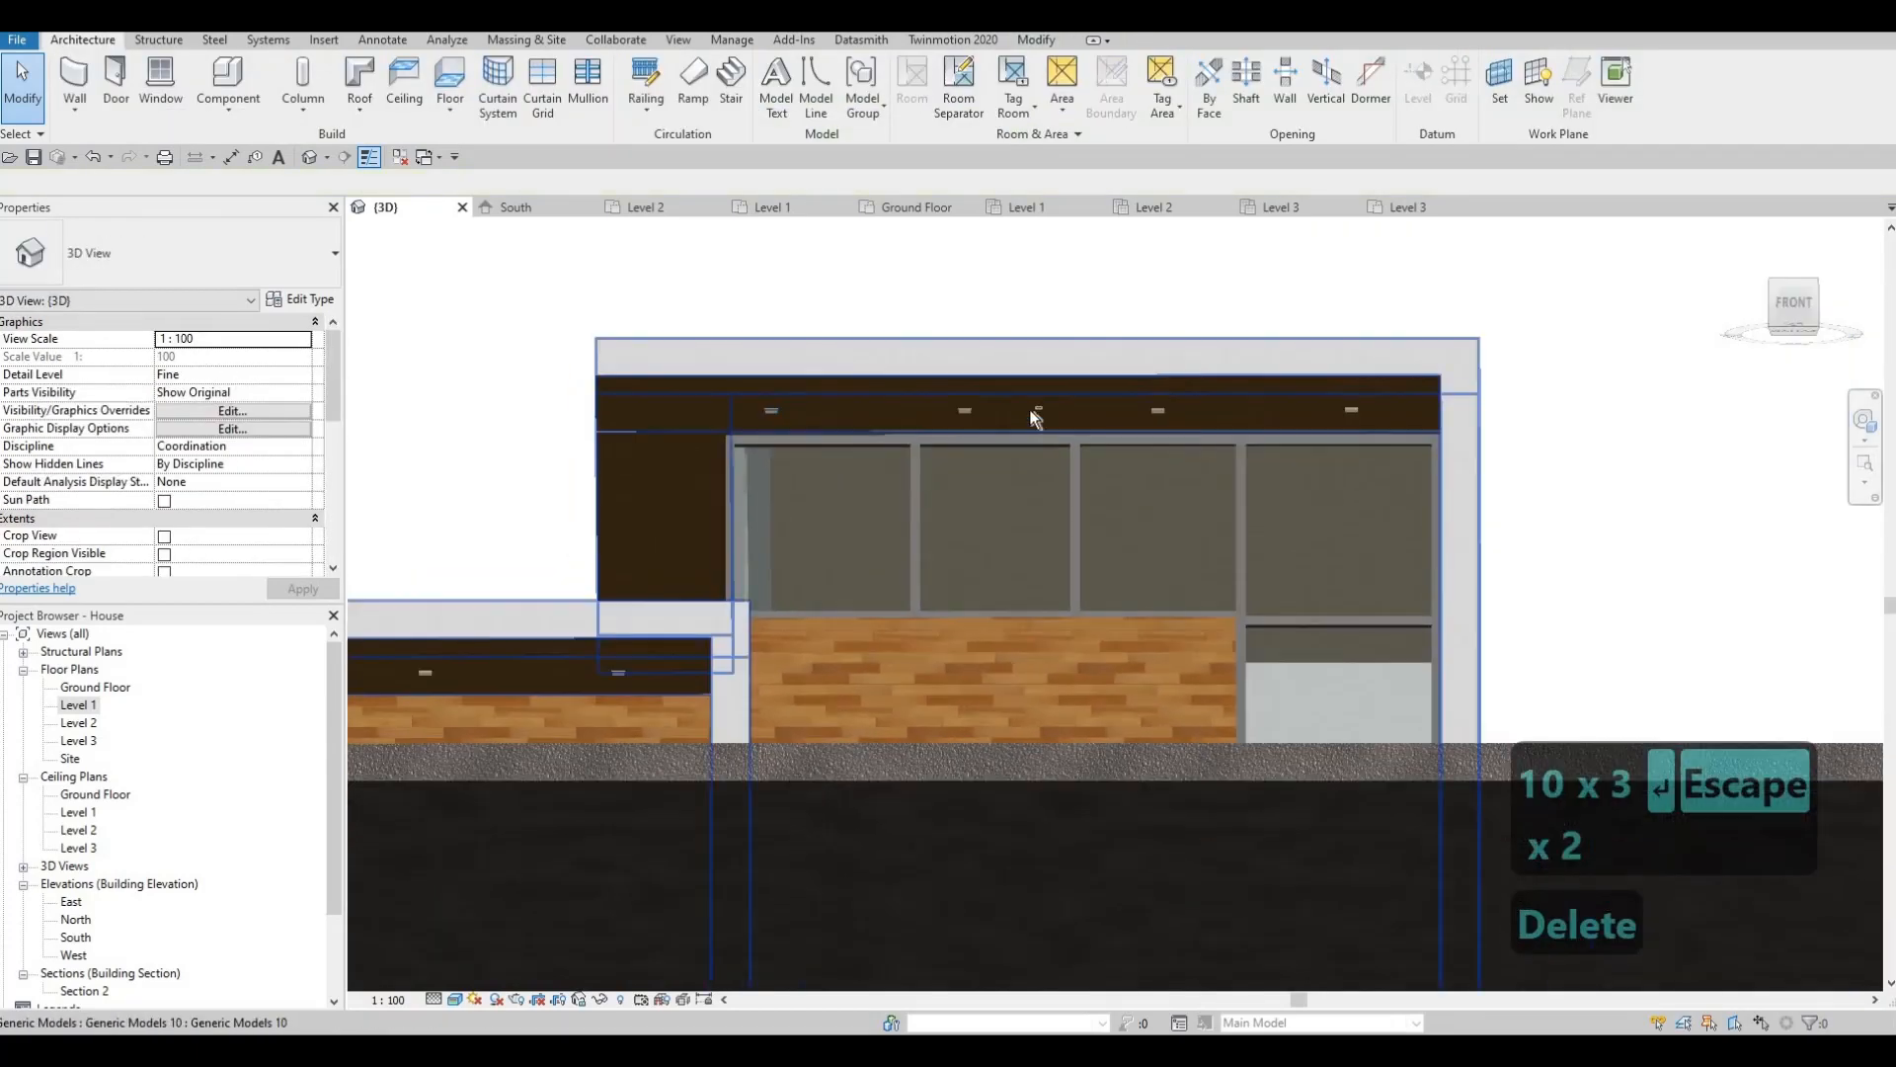
pyautogui.moveTo(704, 288); pyautogui.dragTo(1383, 431)
pyautogui.press('Left')
pyautogui.press('Left')
pyautogui.press('Left')
pyautogui.press('Left')
pyautogui.press('Left')
pyautogui.press('Left')
pyautogui.press('Left')
pyautogui.press('Left')
pyautogui.press('Left')
pyautogui.press('Left')
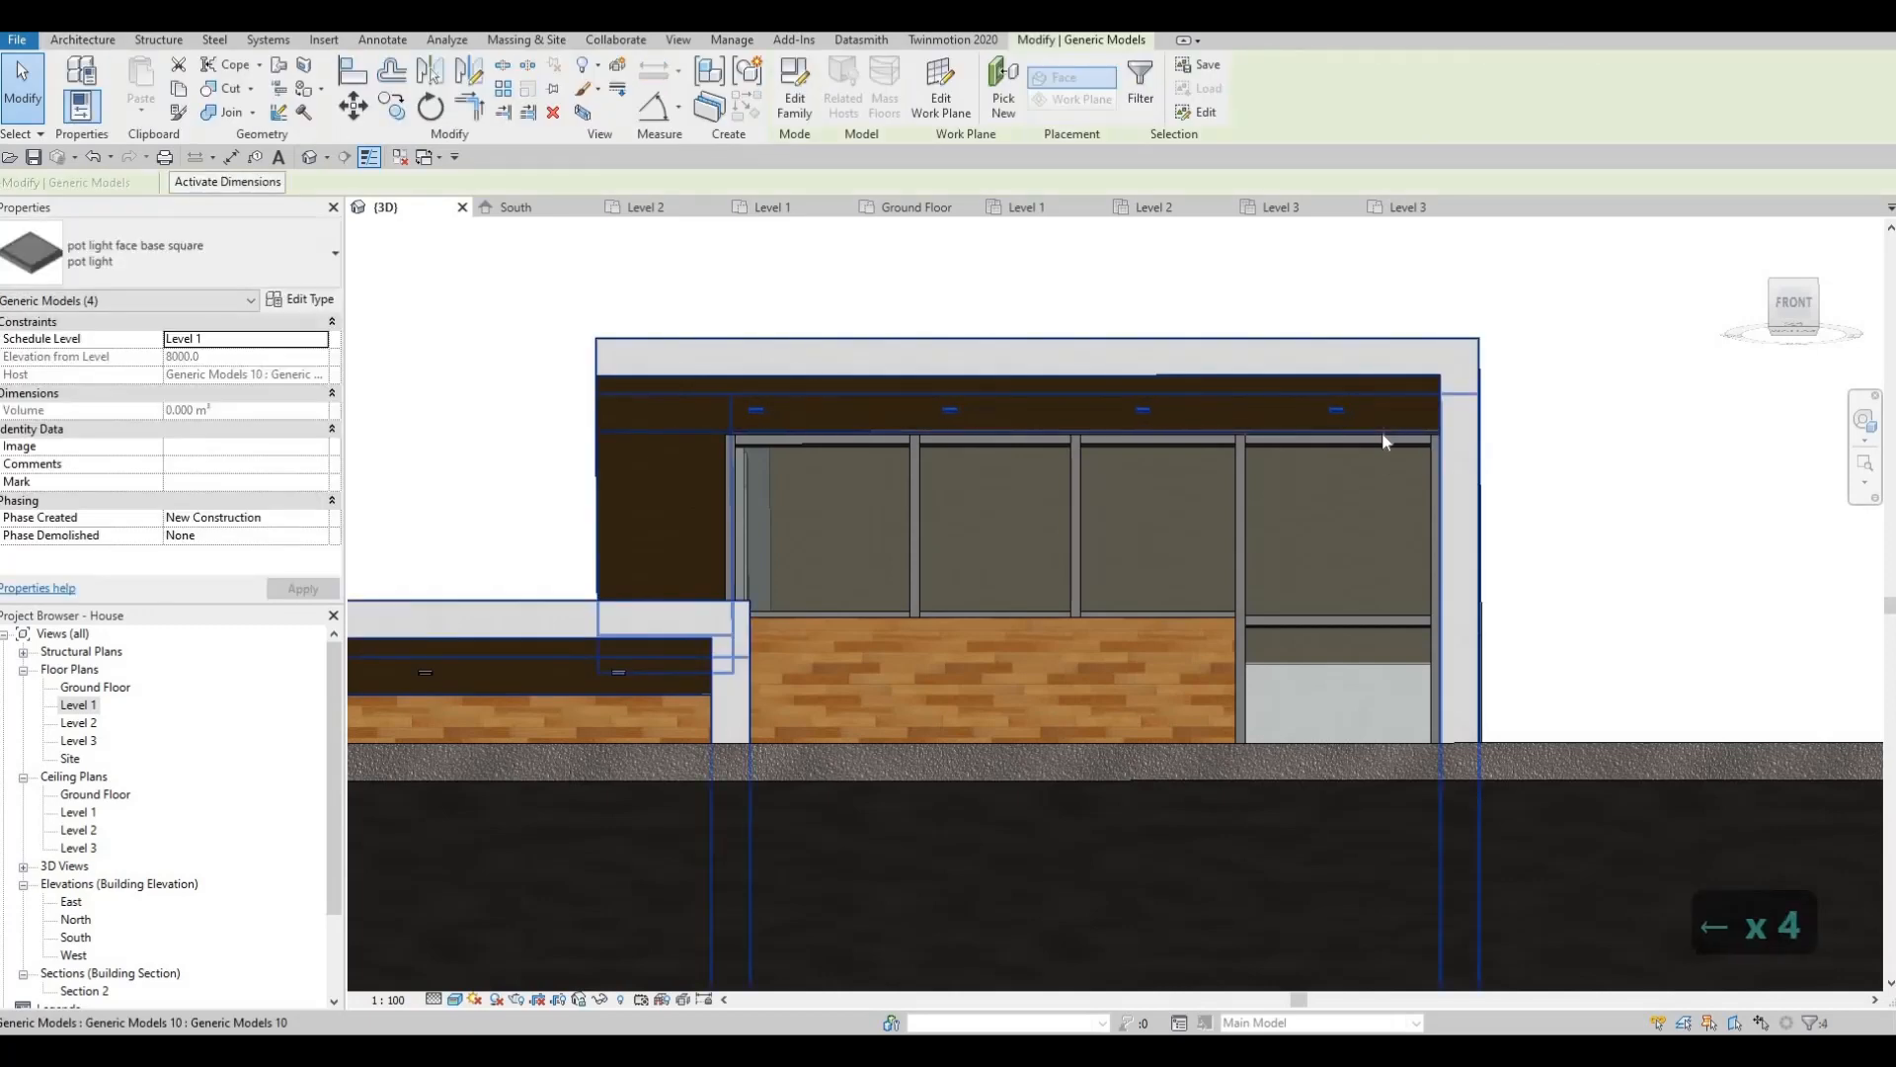
pyautogui.press('Left')
pyautogui.press('Left')
pyautogui.press('Left')
pyautogui.press('Left')
pyautogui.press('Left')
pyautogui.press('Left')
pyautogui.press('Left')
pyautogui.press('Left')
pyautogui.press('Left')
pyautogui.press('Left')
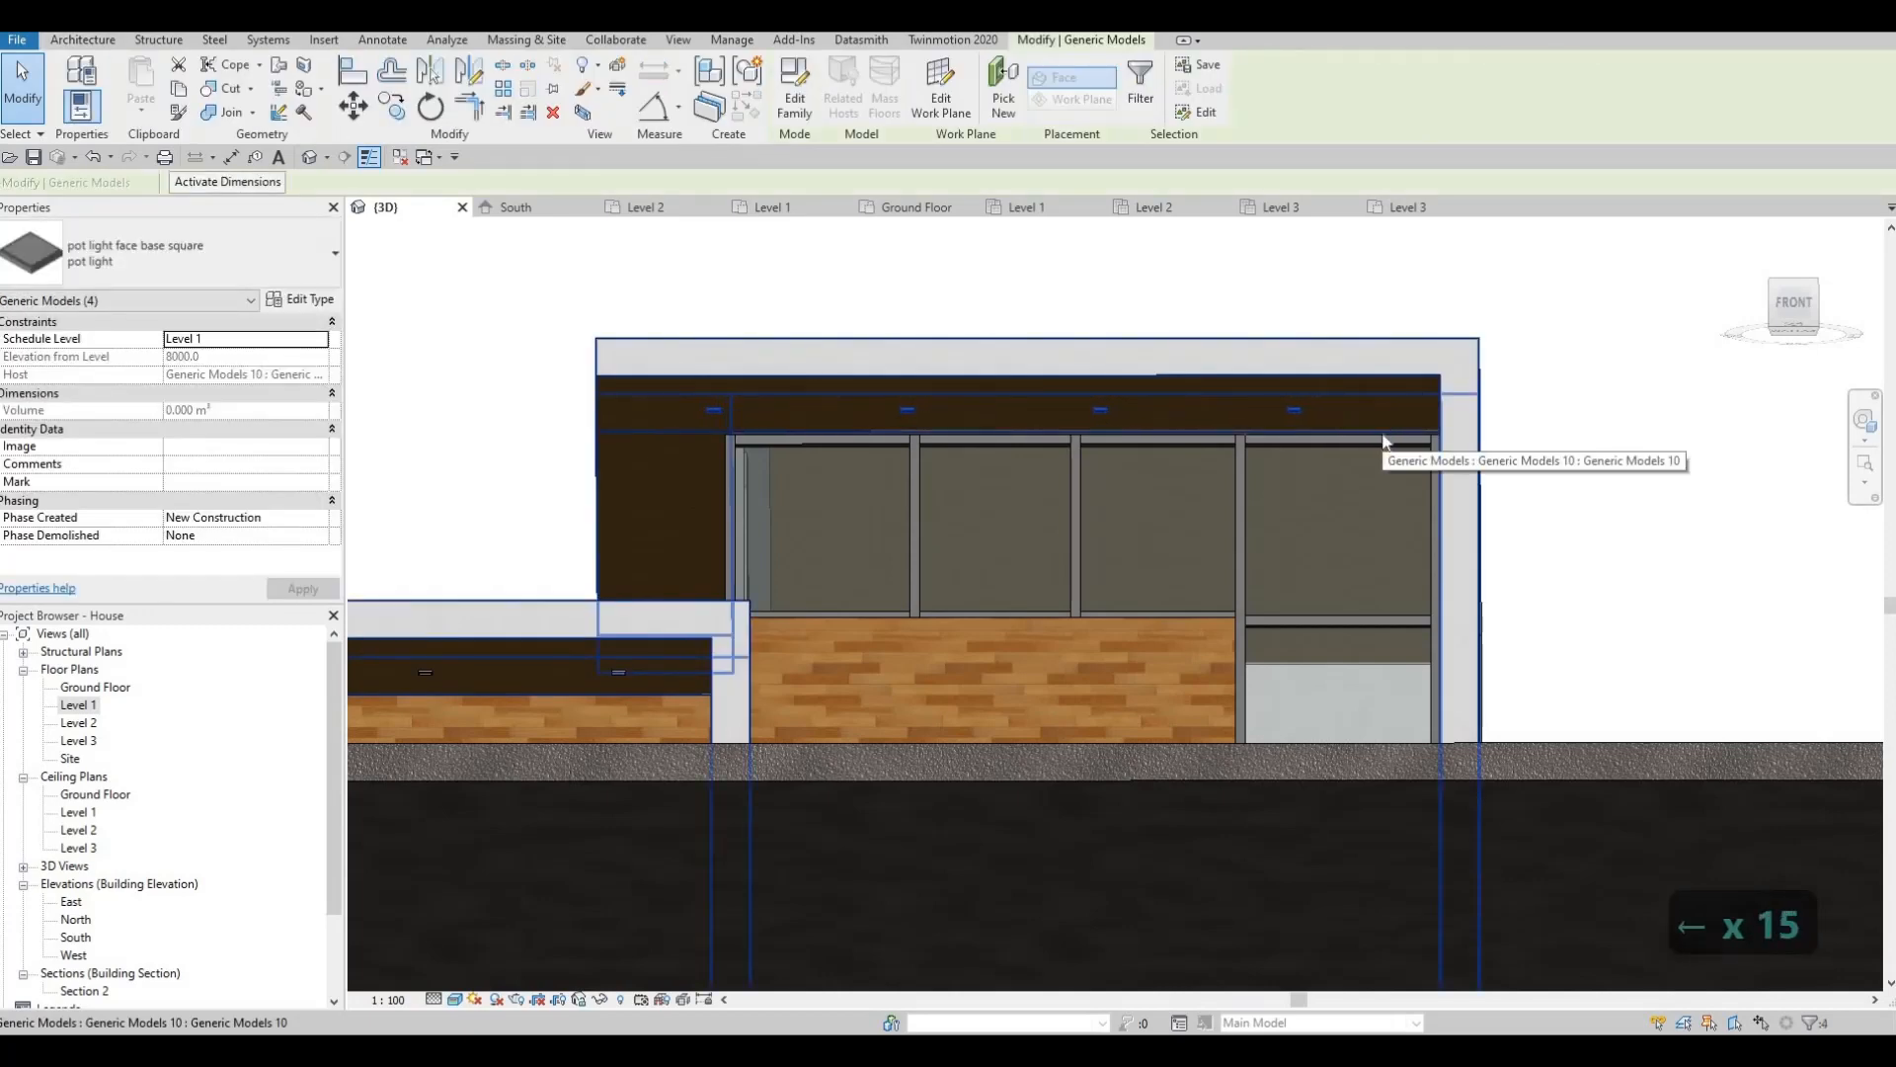
pyautogui.press('Left')
pyautogui.press('Left')
pyautogui.press('Left')
pyautogui.press('Left')
pyautogui.press('Left')
pyautogui.press('Left')
pyautogui.press('Left')
# Try to copy the high roof overhang's nearest pot light repeatedly along the side overhang at 1000 mm spacing in the 3D view.
pyautogui.scroll(-3, 991, 545)
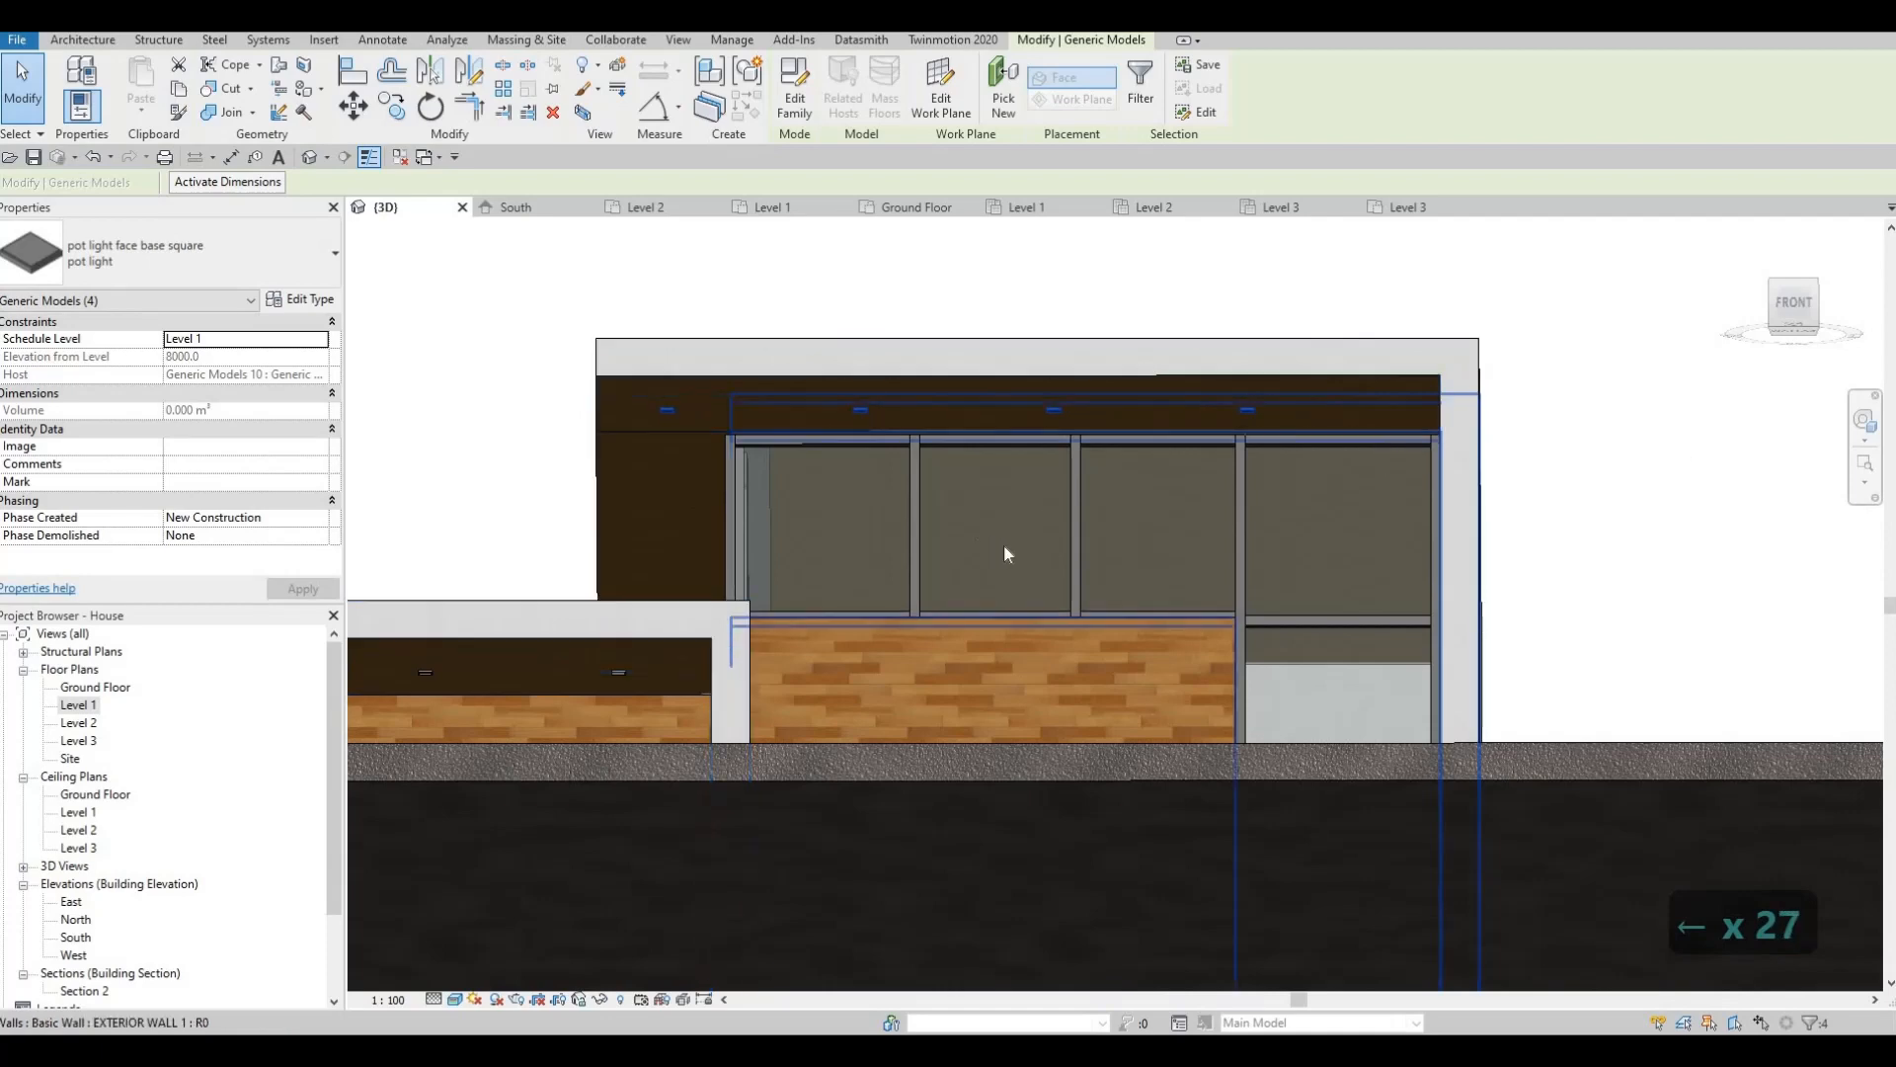
pyautogui.keyDown('shift'); pyautogui.moveTo(1137, 626); pyautogui.dragTo(962, 413, button='middle'); pyautogui.keyUp('shift')
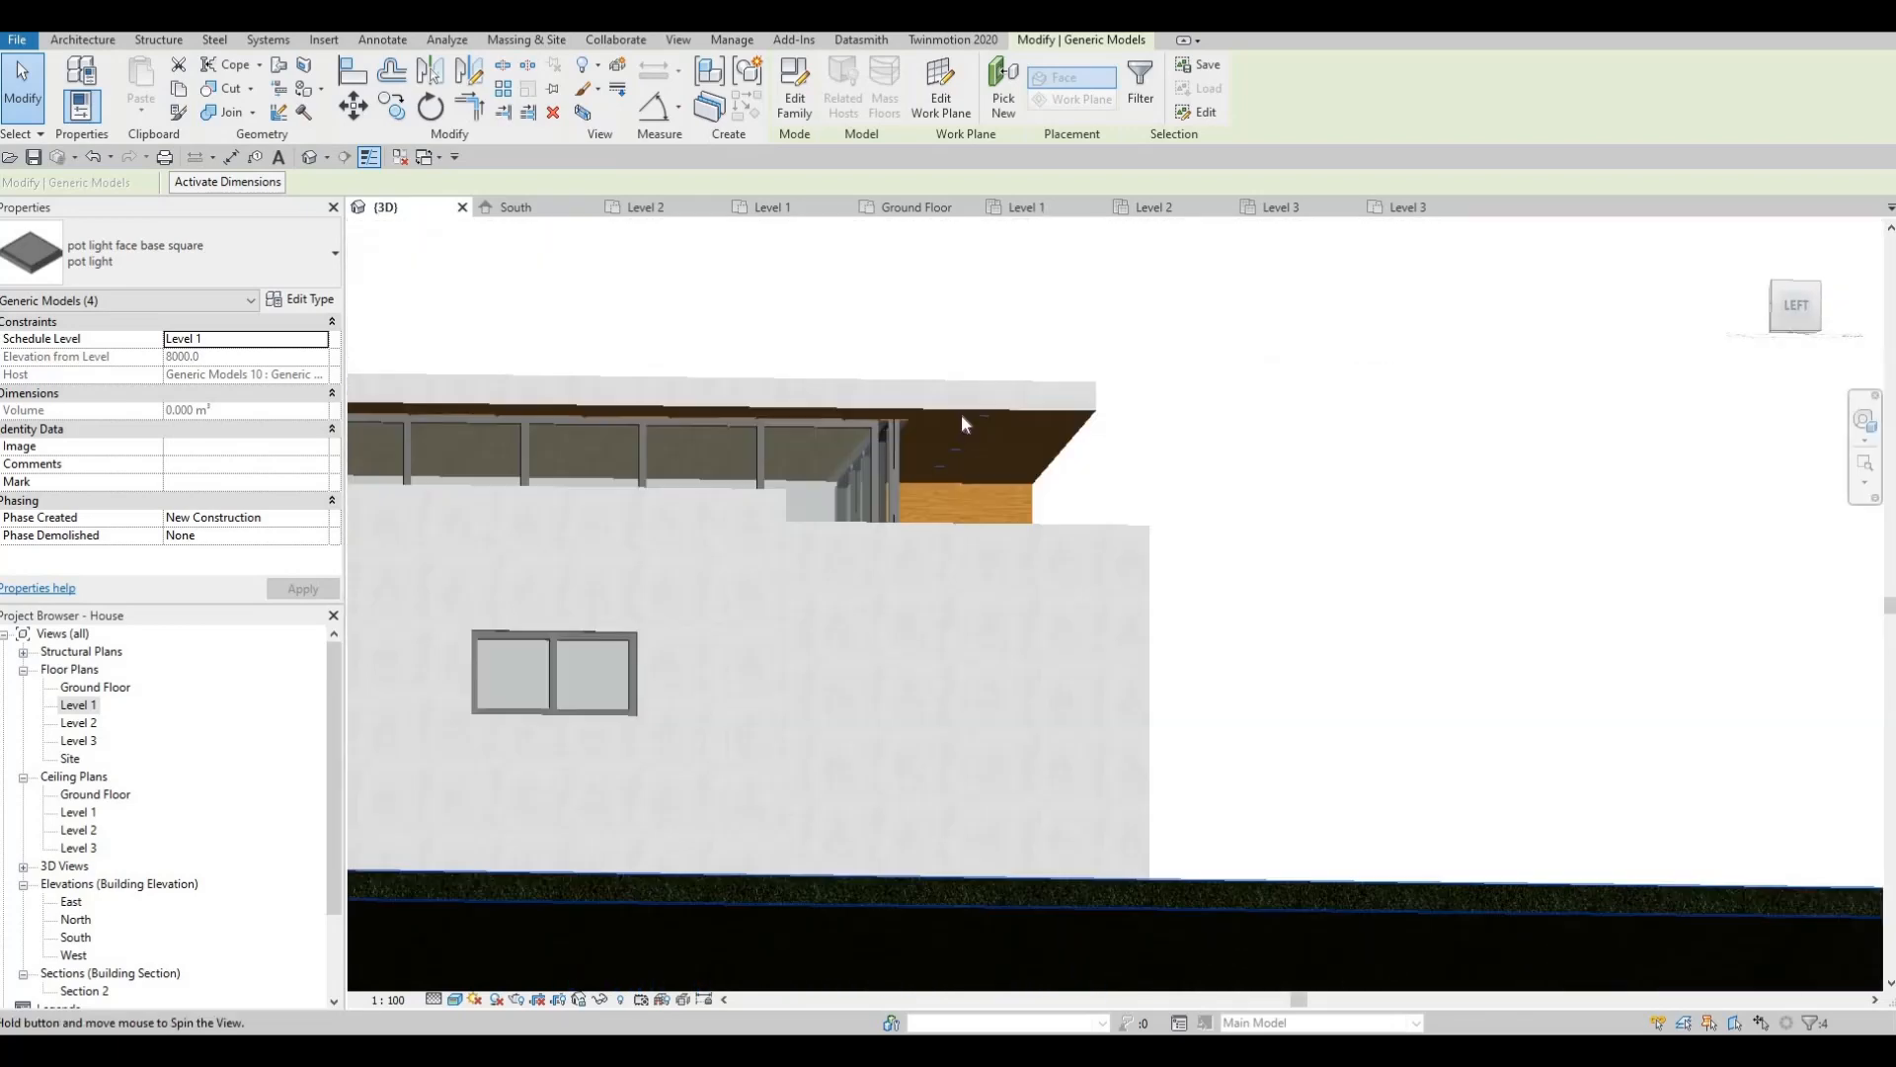
pyautogui.scroll(4, 962, 412)
pyautogui.press('Escape')
pyautogui.scroll(2, 943, 390)
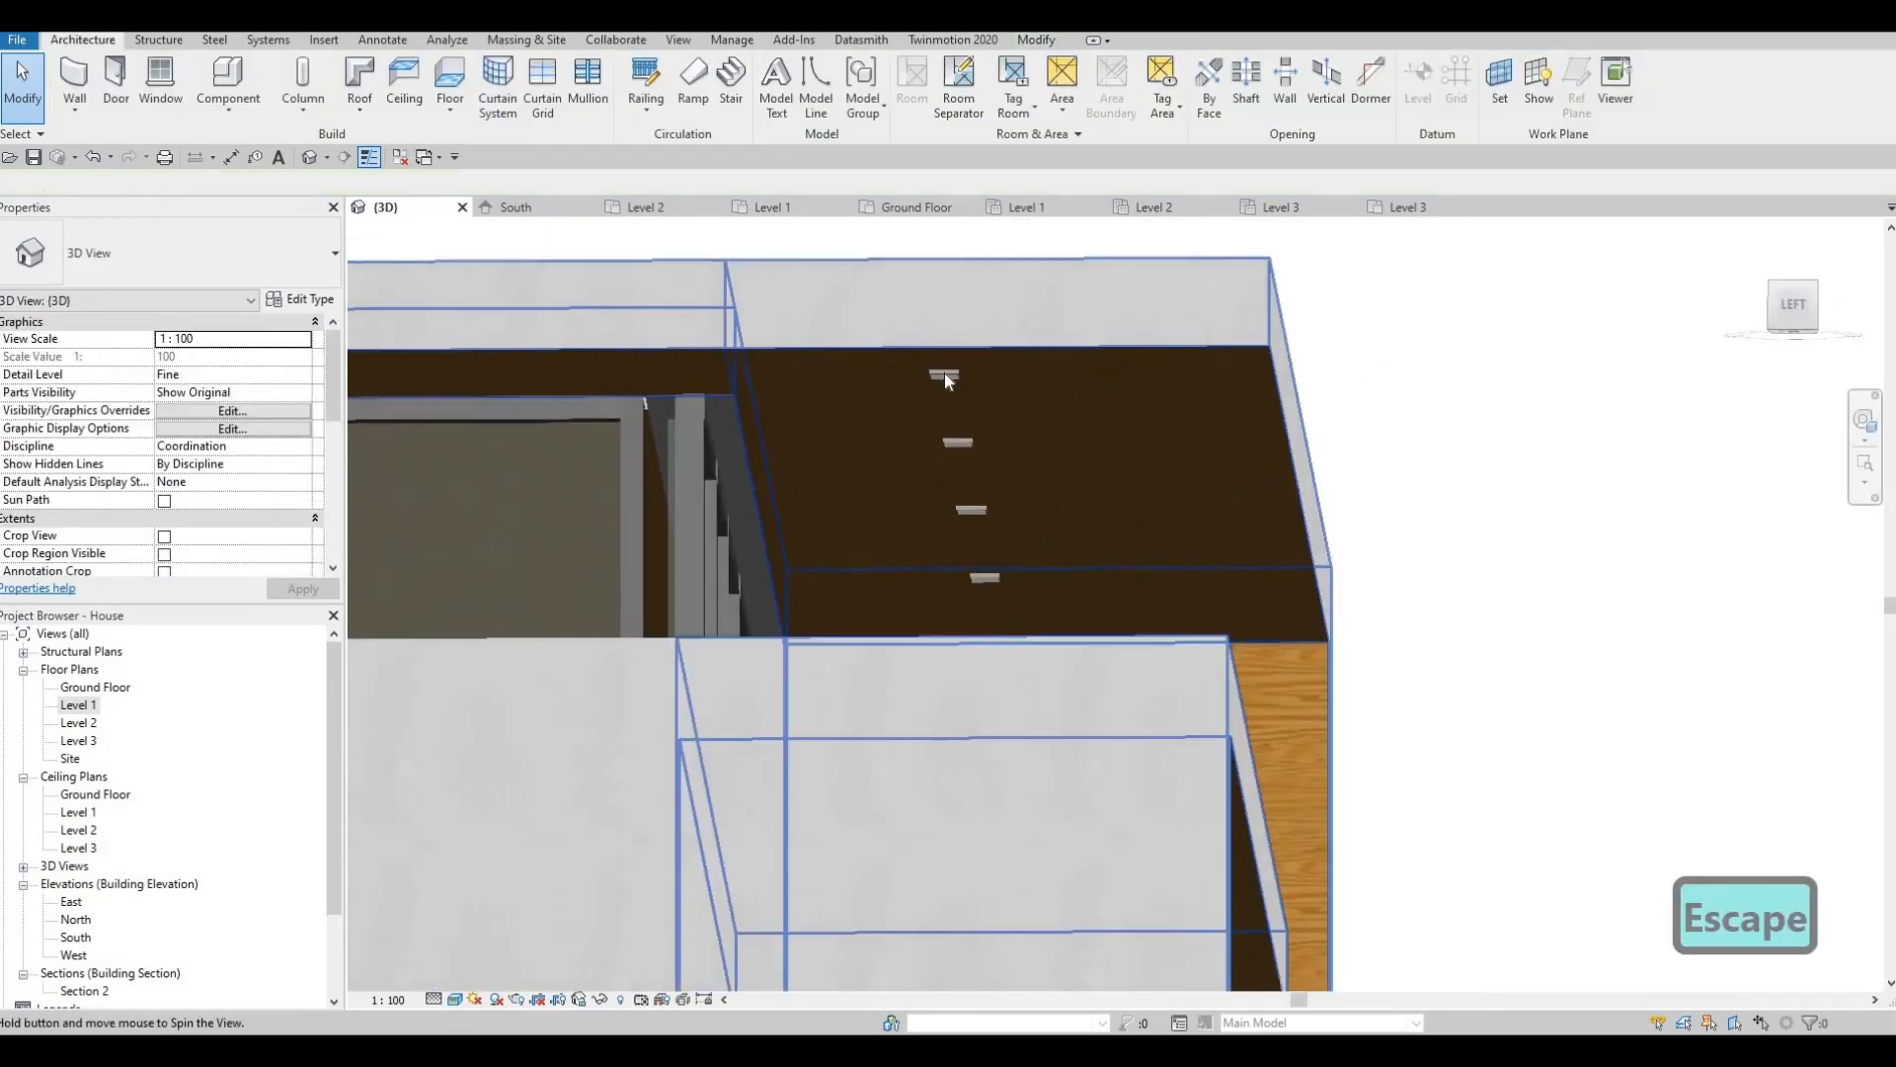
pyautogui.click(944, 377)
pyautogui.press('c')
pyautogui.press('o')
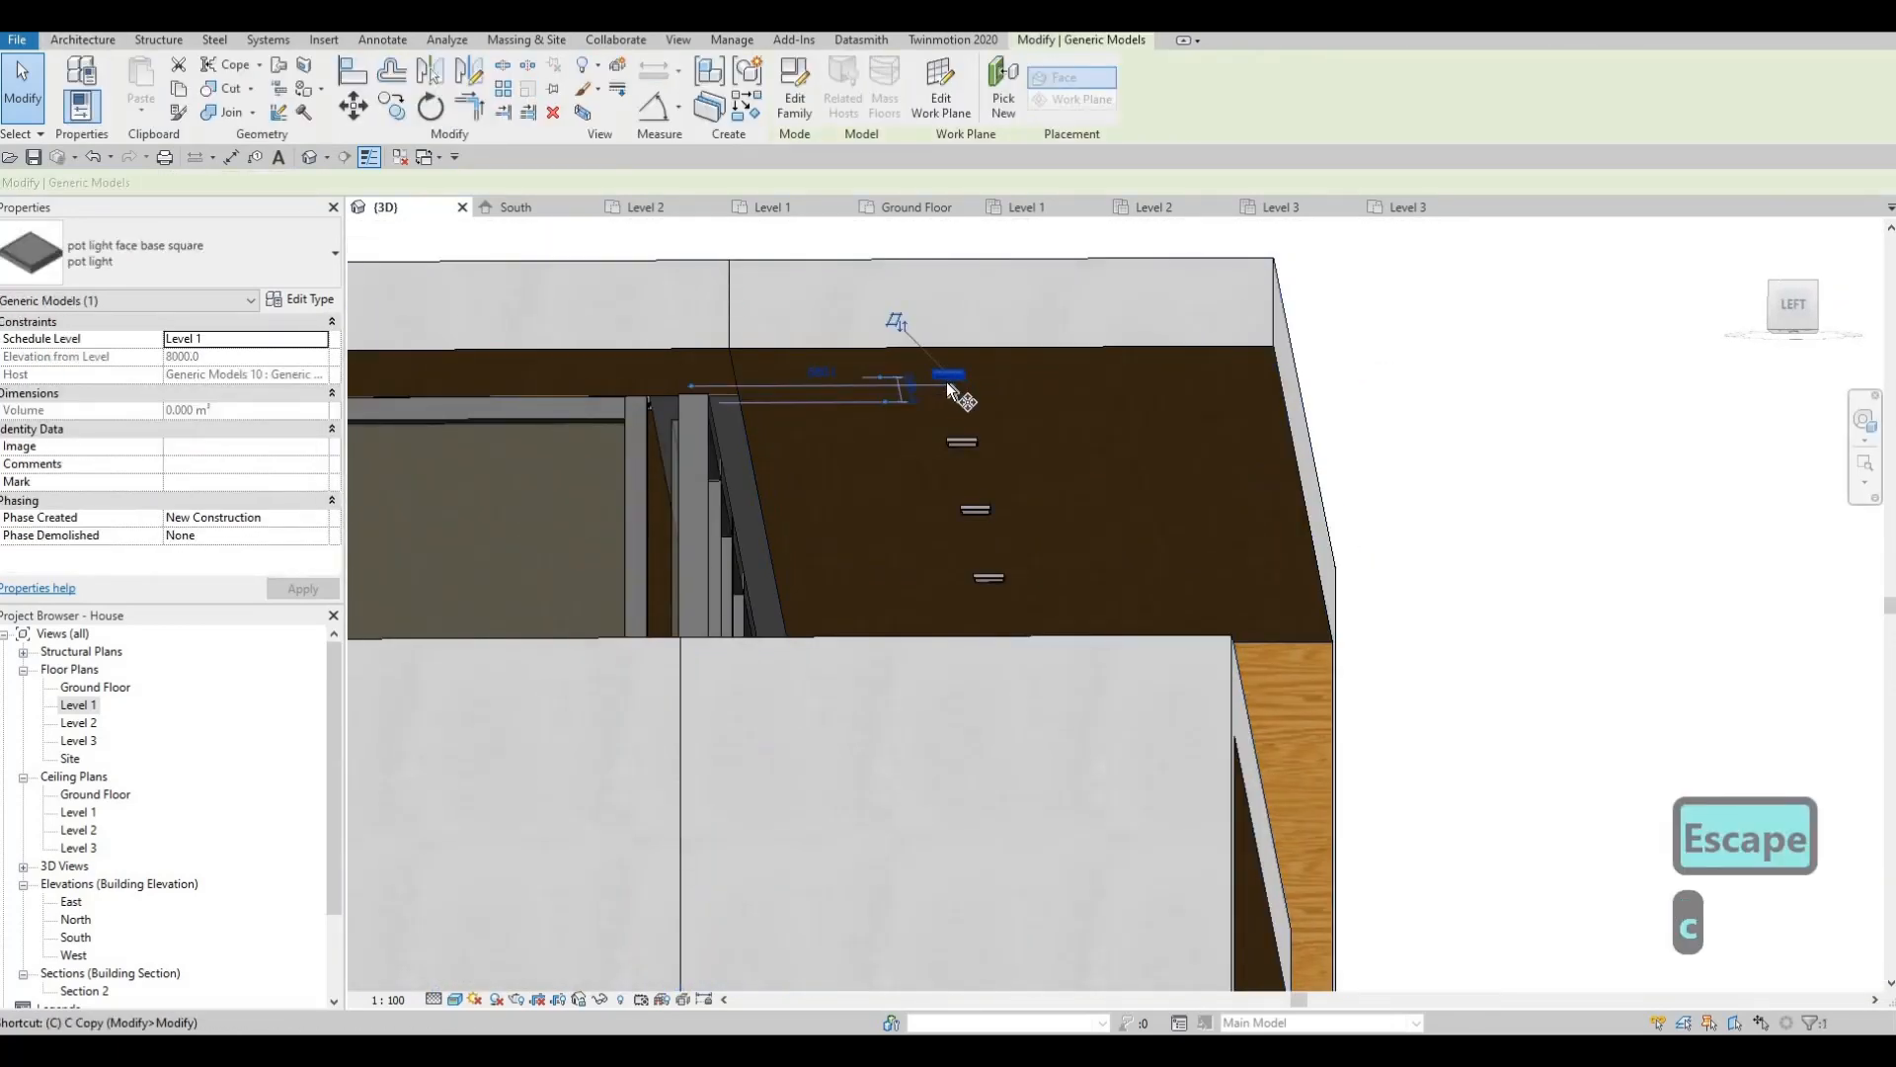
pyautogui.scroll(2, 946, 381)
pyautogui.moveTo(614, 389); pyautogui.dragTo(1188, 413, button='middle')
pyautogui.scroll(-3, 1021, 414)
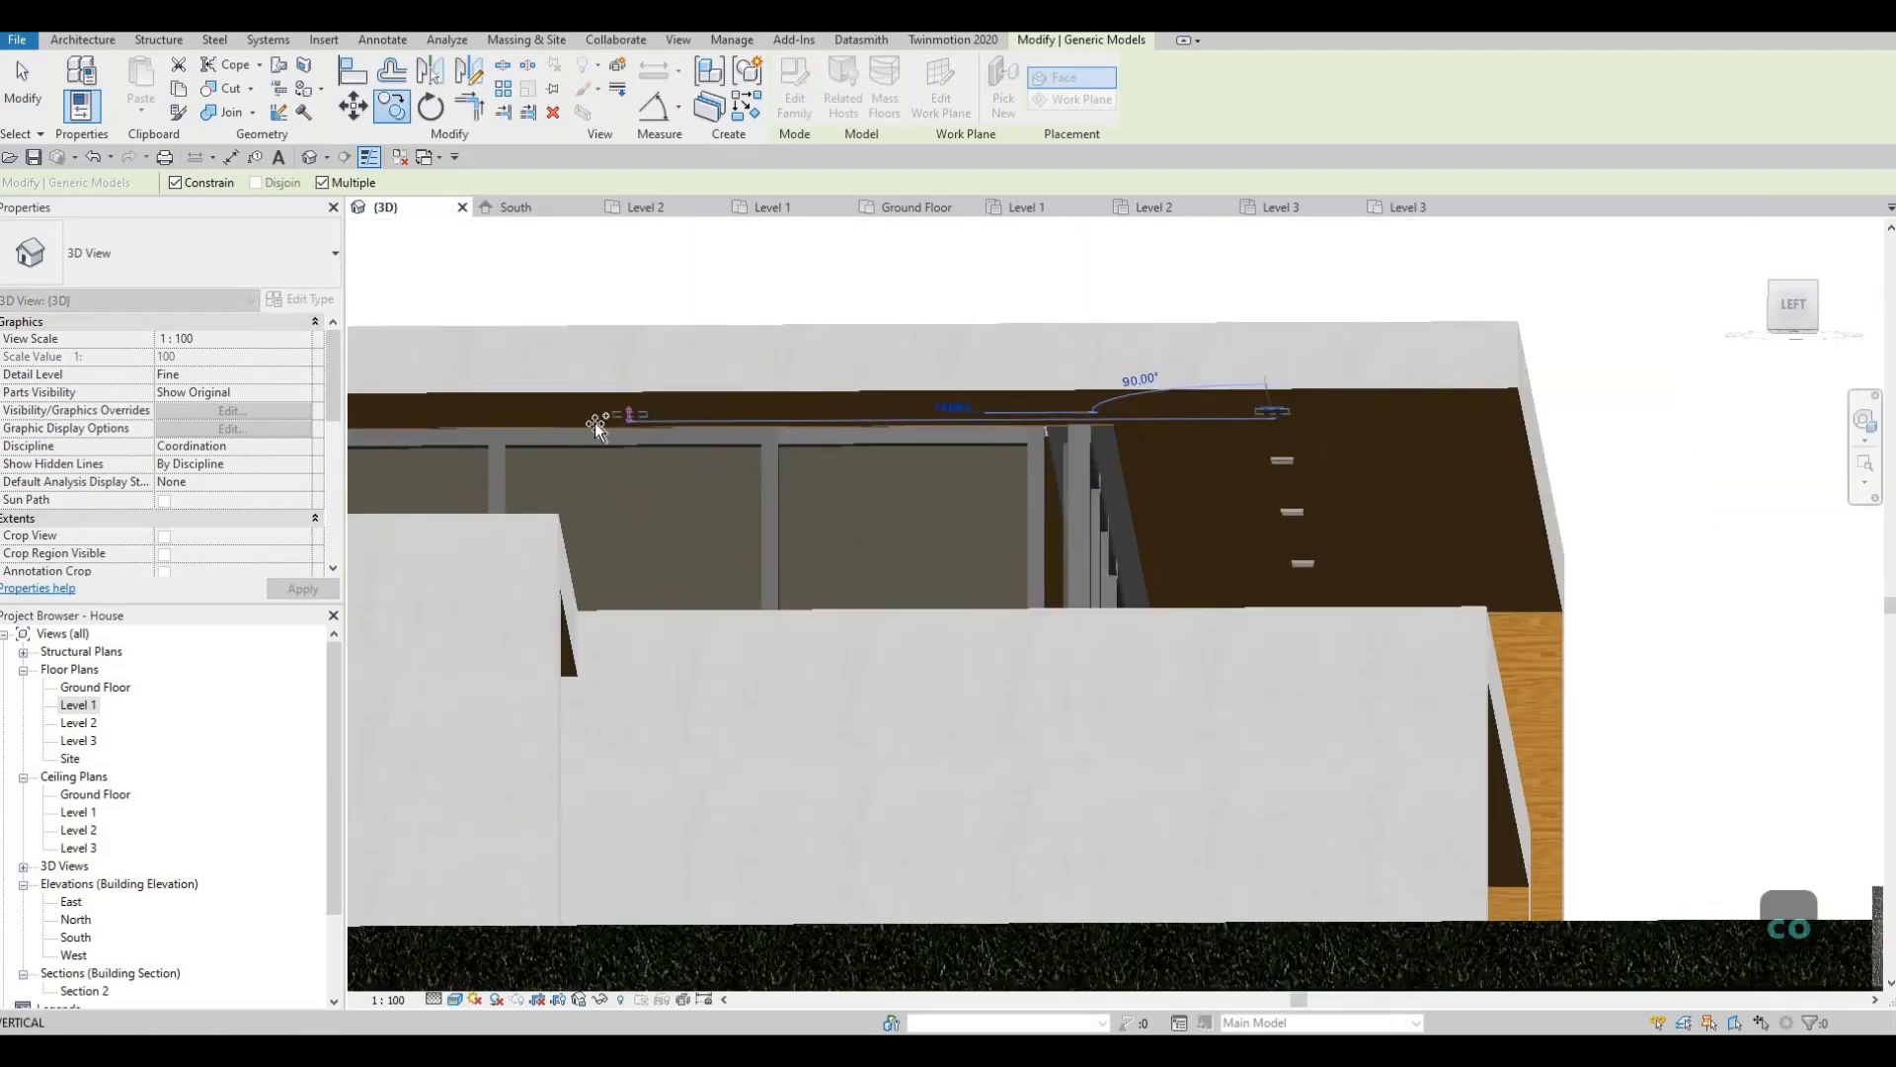
pyautogui.moveTo(538, 417); pyautogui.dragTo(894, 423, button='middle')
pyautogui.scroll(-2, 904, 425)
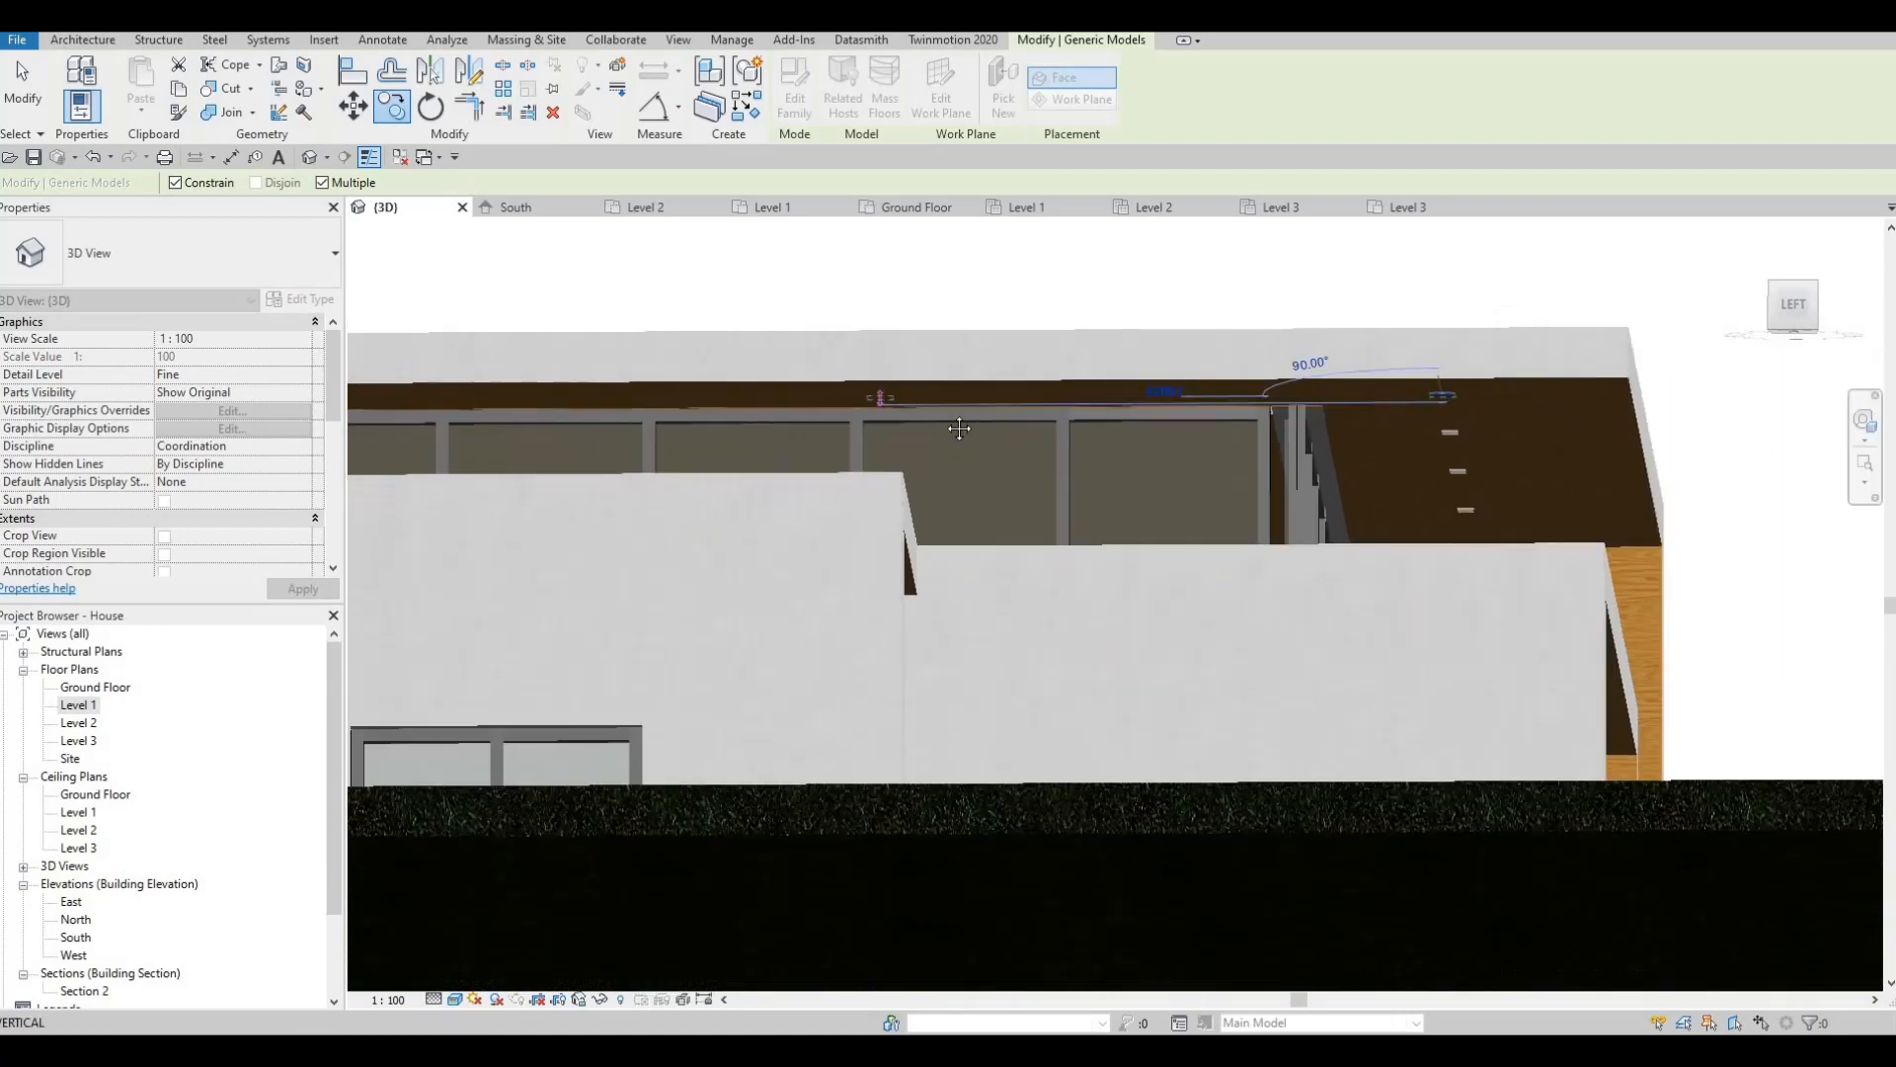
pyautogui.moveTo(660, 423); pyautogui.dragTo(935, 427, button='middle')
pyautogui.scroll(-1, 934, 427)
pyautogui.scroll(-1, 572, 423)
pyautogui.moveTo(400, 425); pyautogui.dragTo(555, 424, button='middle')
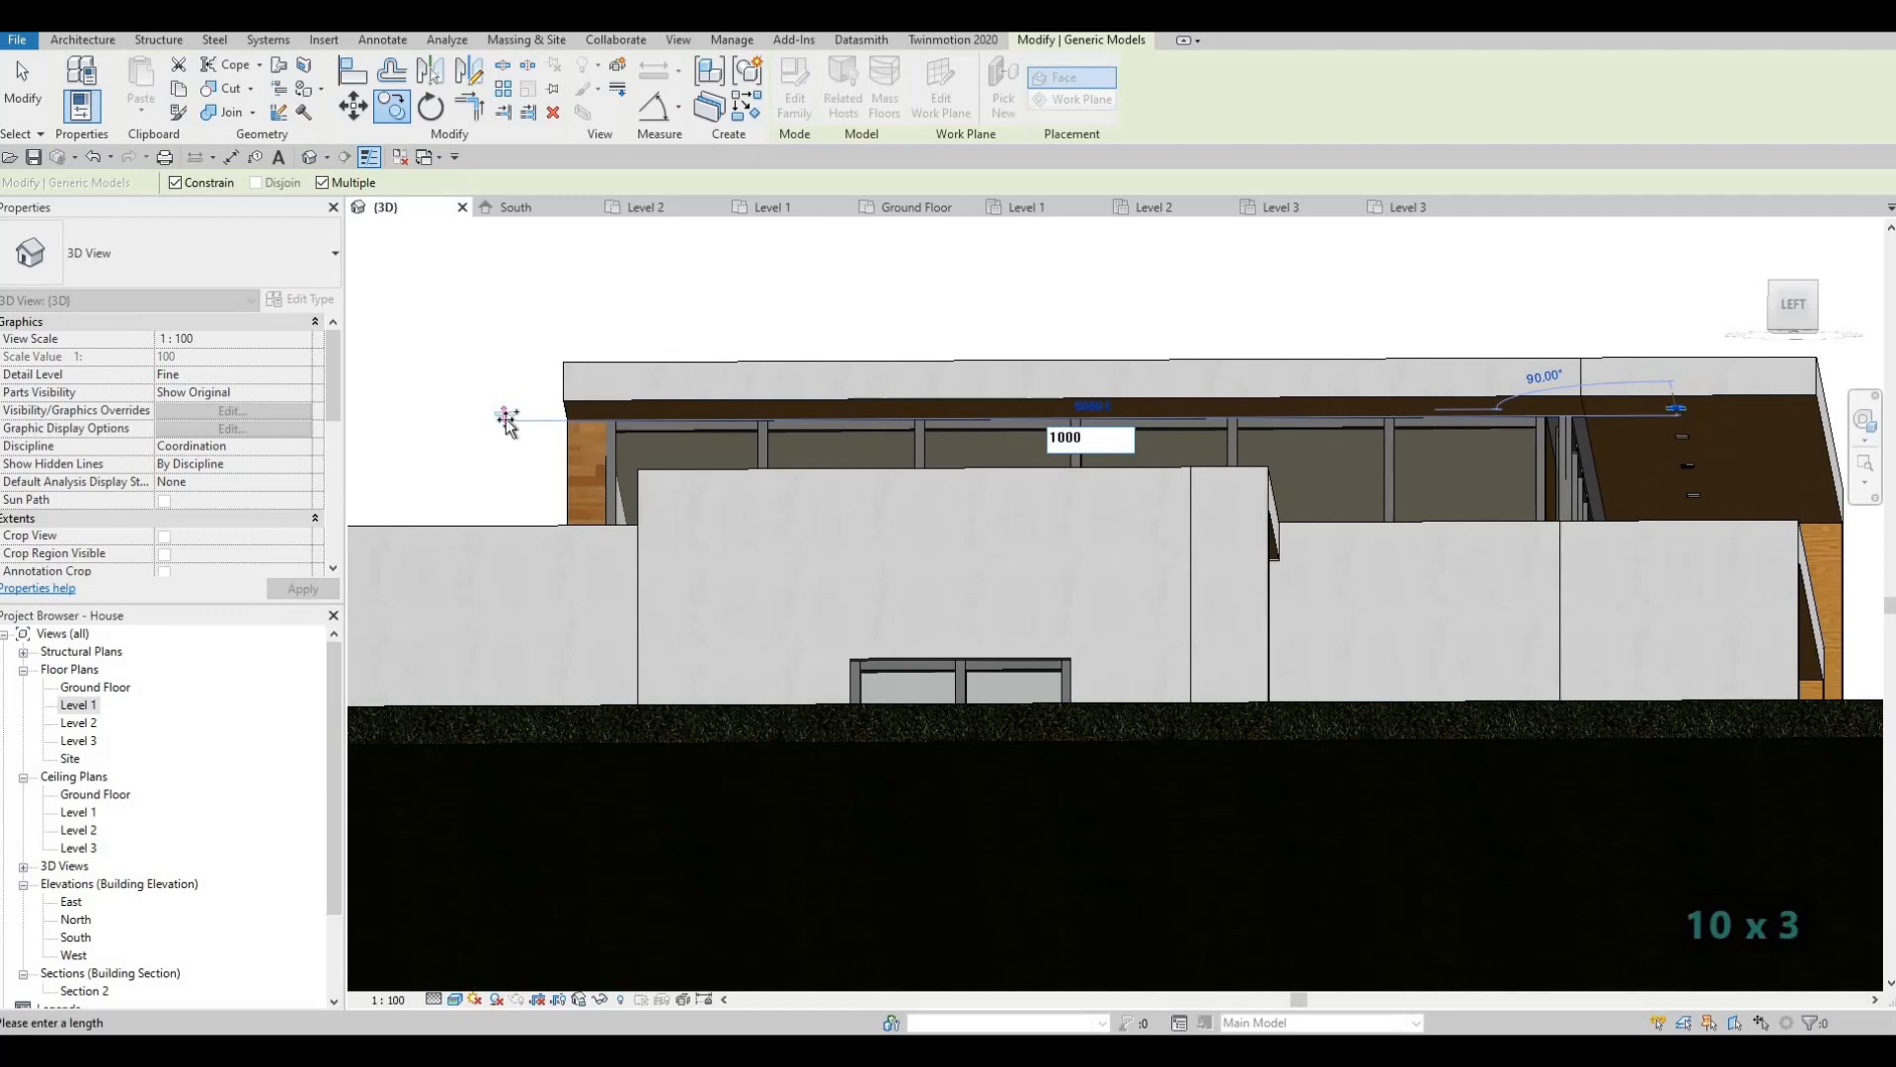
pyautogui.press('Return')
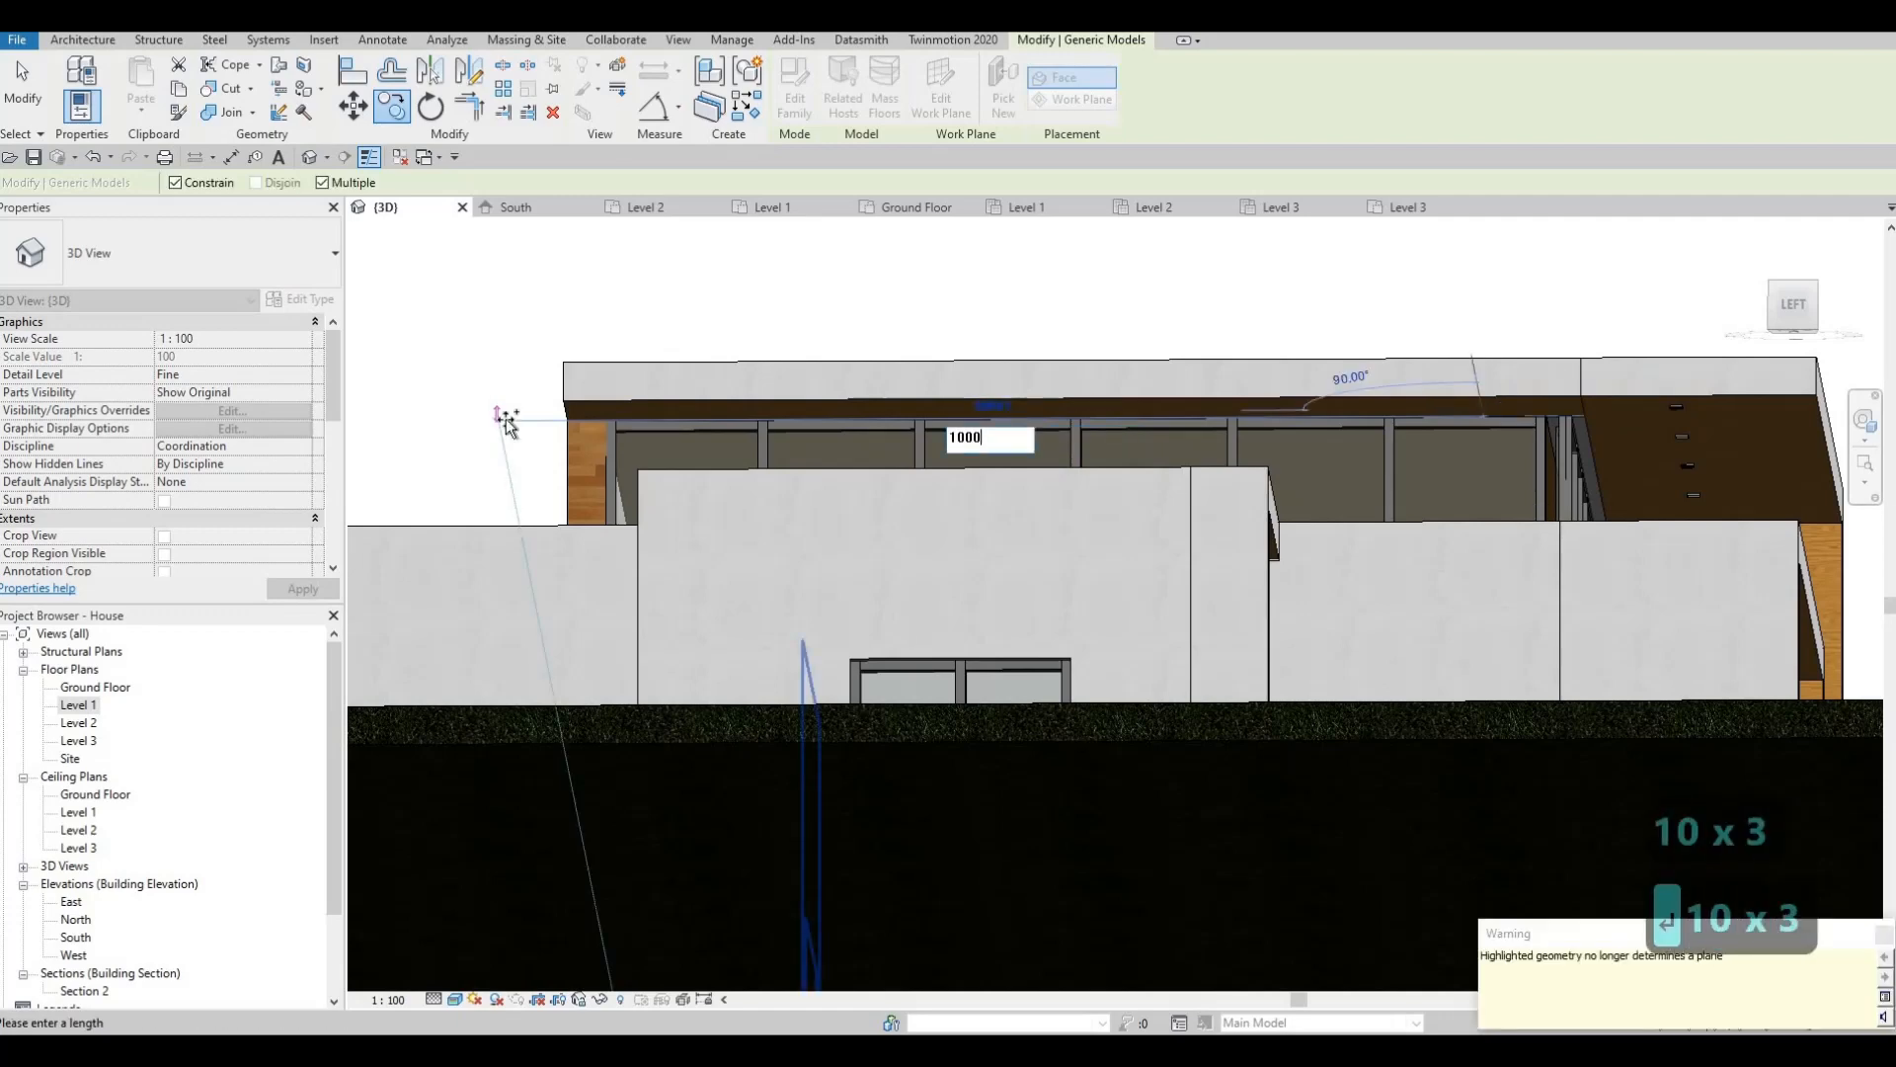
pyautogui.press('Return')
pyautogui.write('1000')
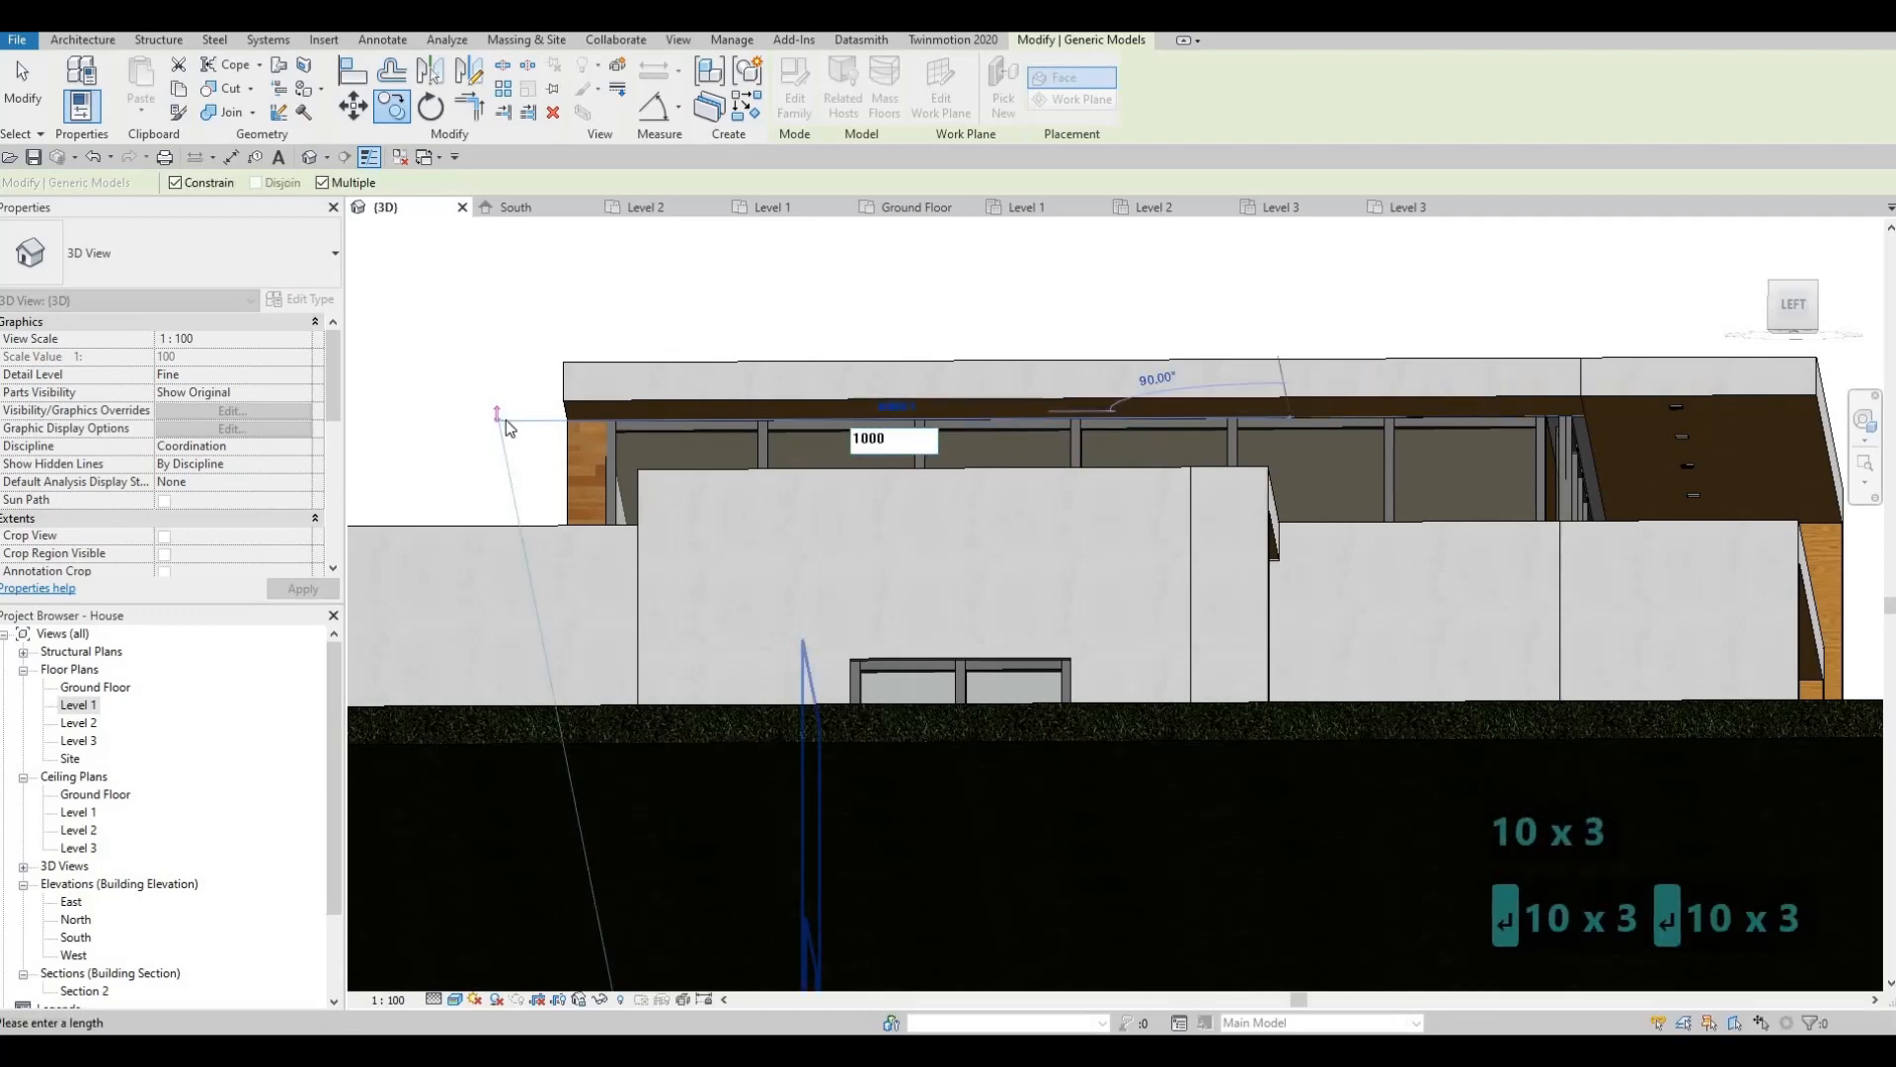
pyautogui.press('Return')
pyautogui.write('1000')
pyautogui.press('Return')
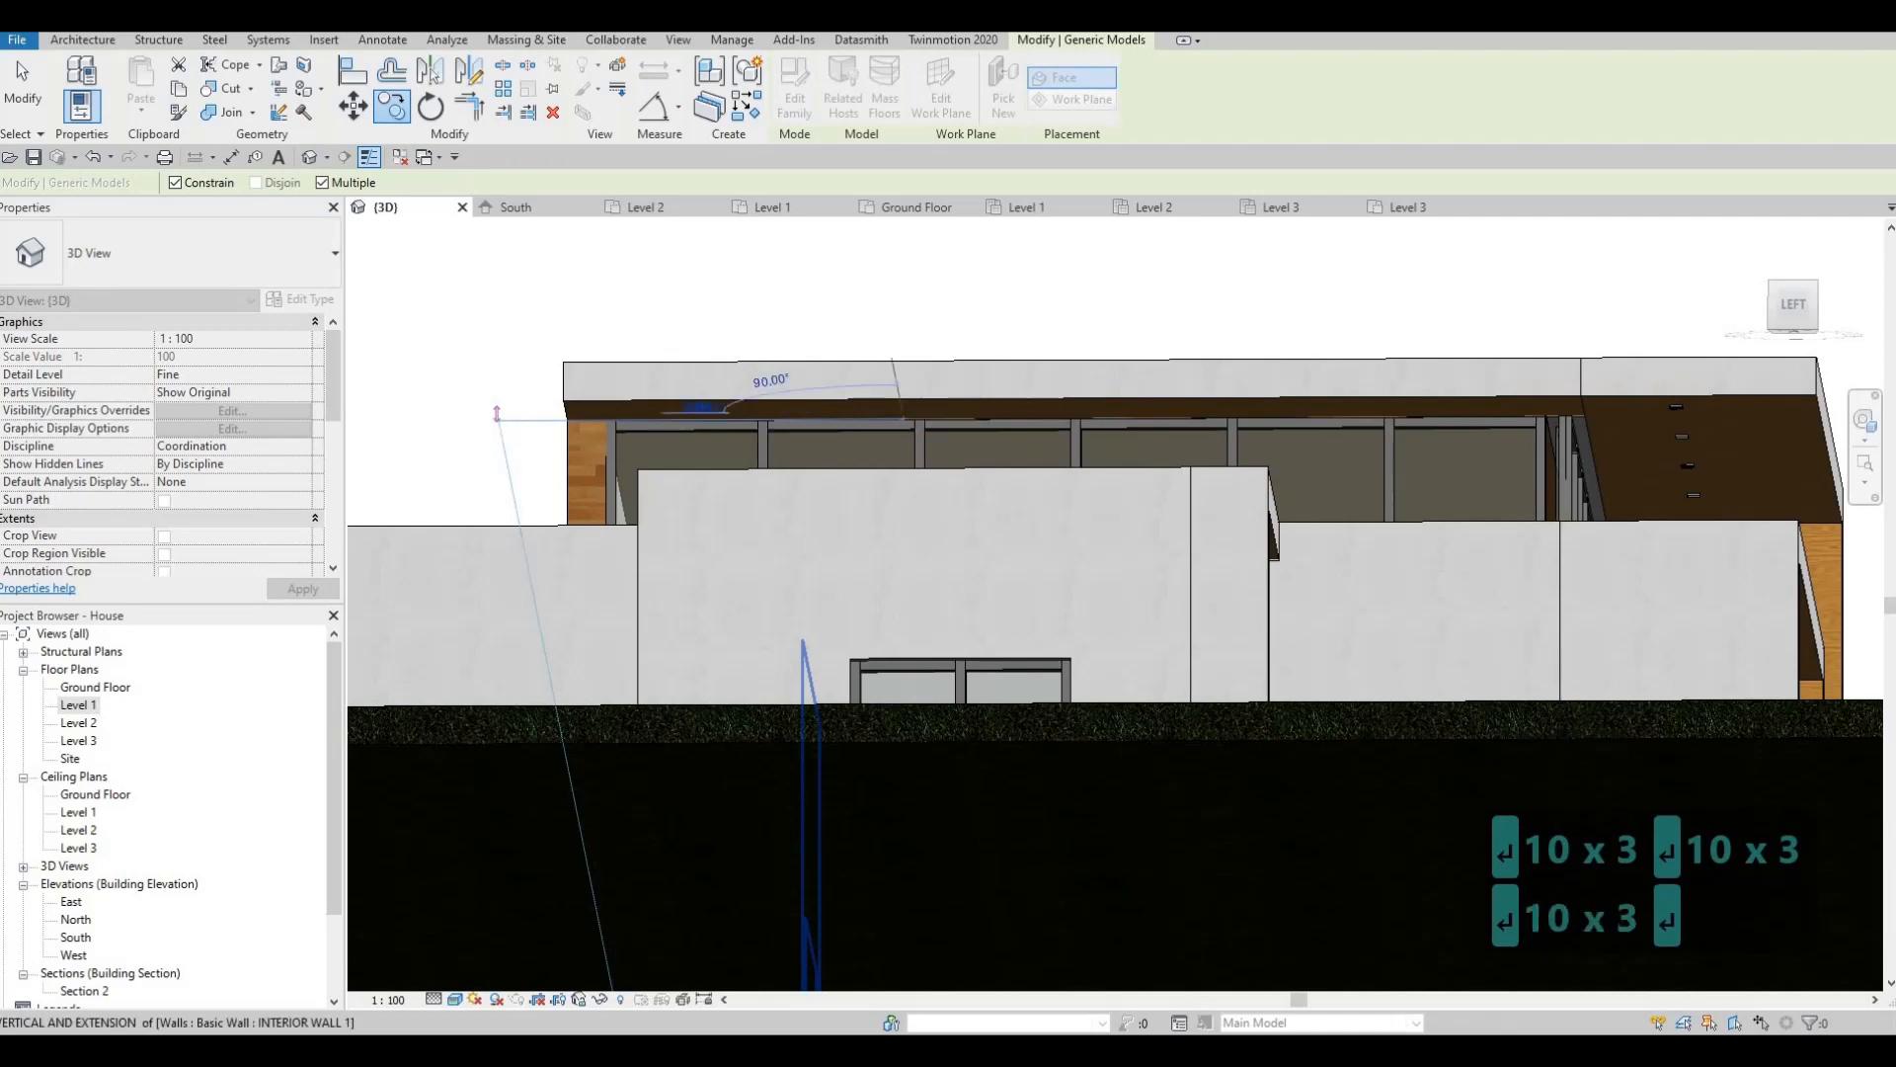
pyautogui.write('1000')
pyautogui.press('Return')
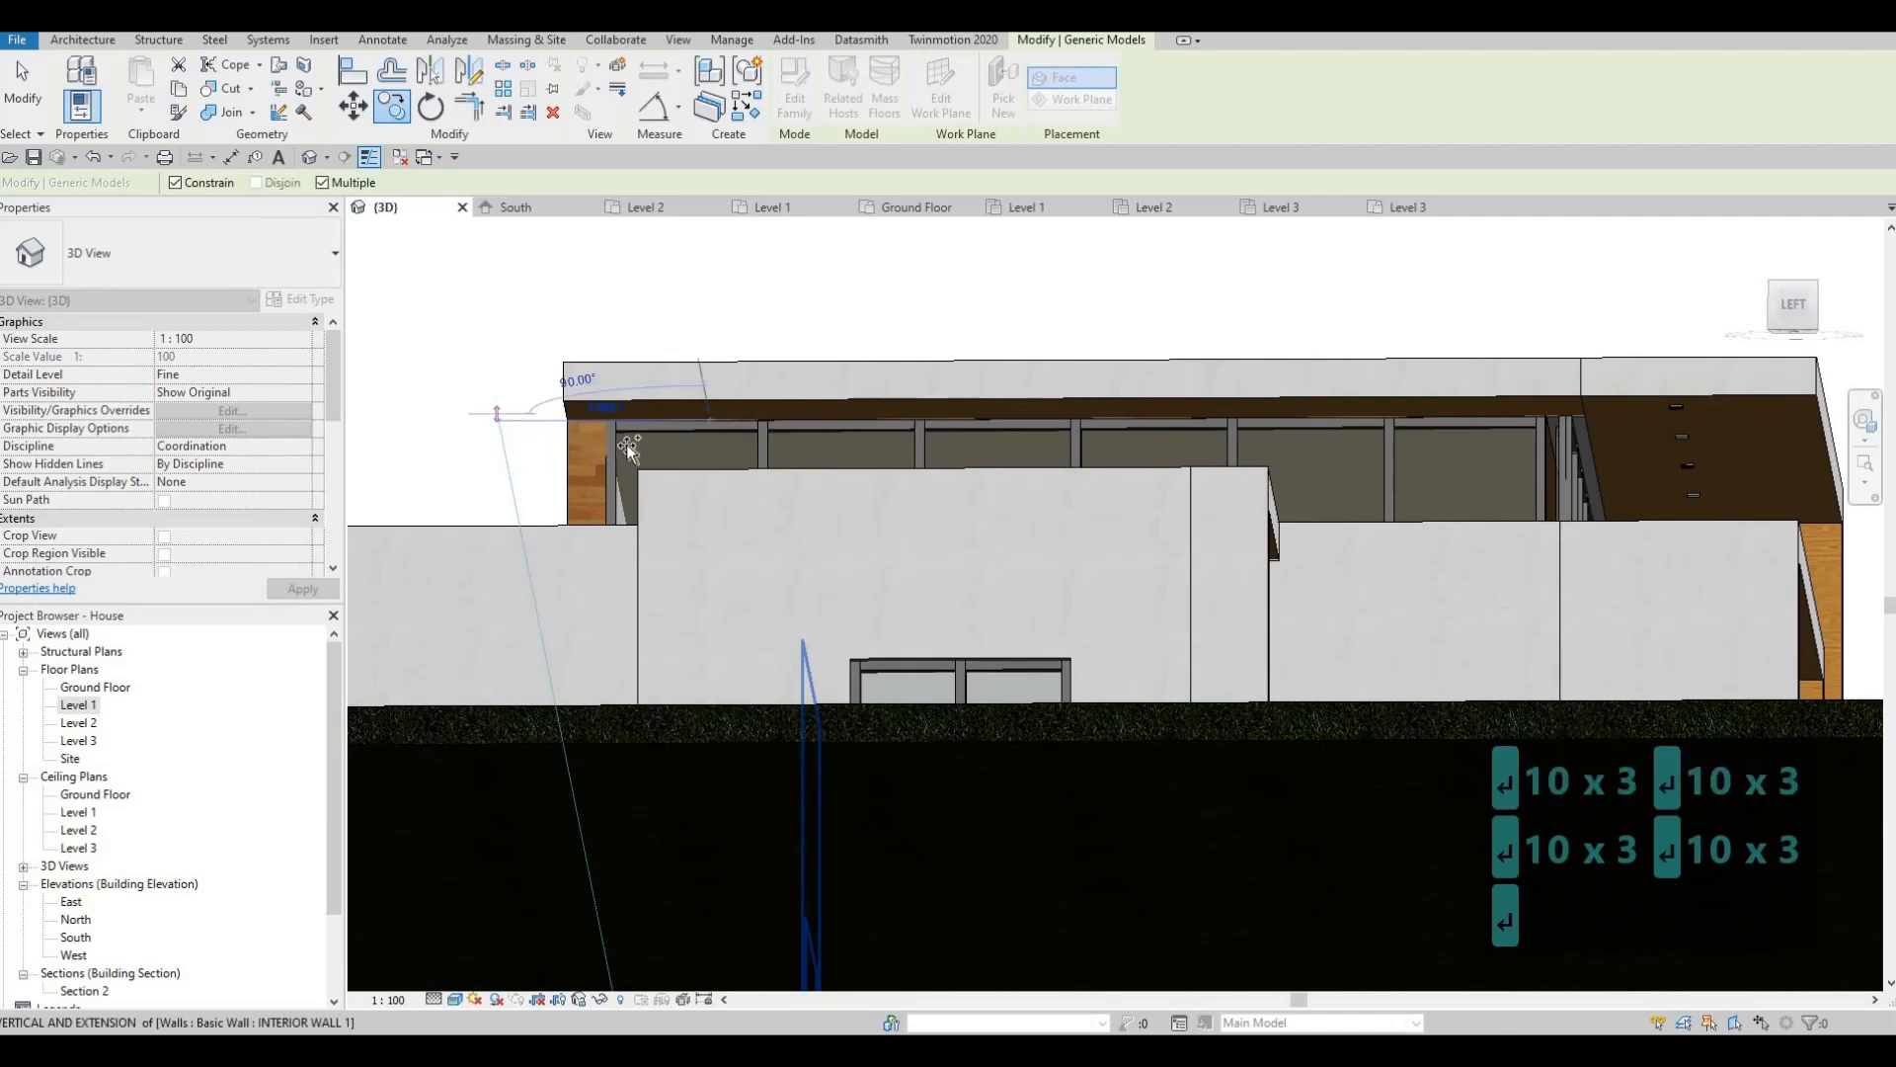
# Undo the pot light copies made along the side overhang in the 3D view and leave the Copy command.
pyautogui.scroll(5, 628, 446)
pyautogui.keyDown('shift'); pyautogui.moveTo(598, 405); pyautogui.dragTo(895, 438, button='middle'); pyautogui.keyUp('shift')
pyautogui.hotkey('ctrl', 'z')
pyautogui.hotkey('ctrl', 'z')
pyautogui.hotkey('ctrl', 'z')
pyautogui.hotkey('ctrl', 'z')
pyautogui.hotkey('ctrl', 'z')
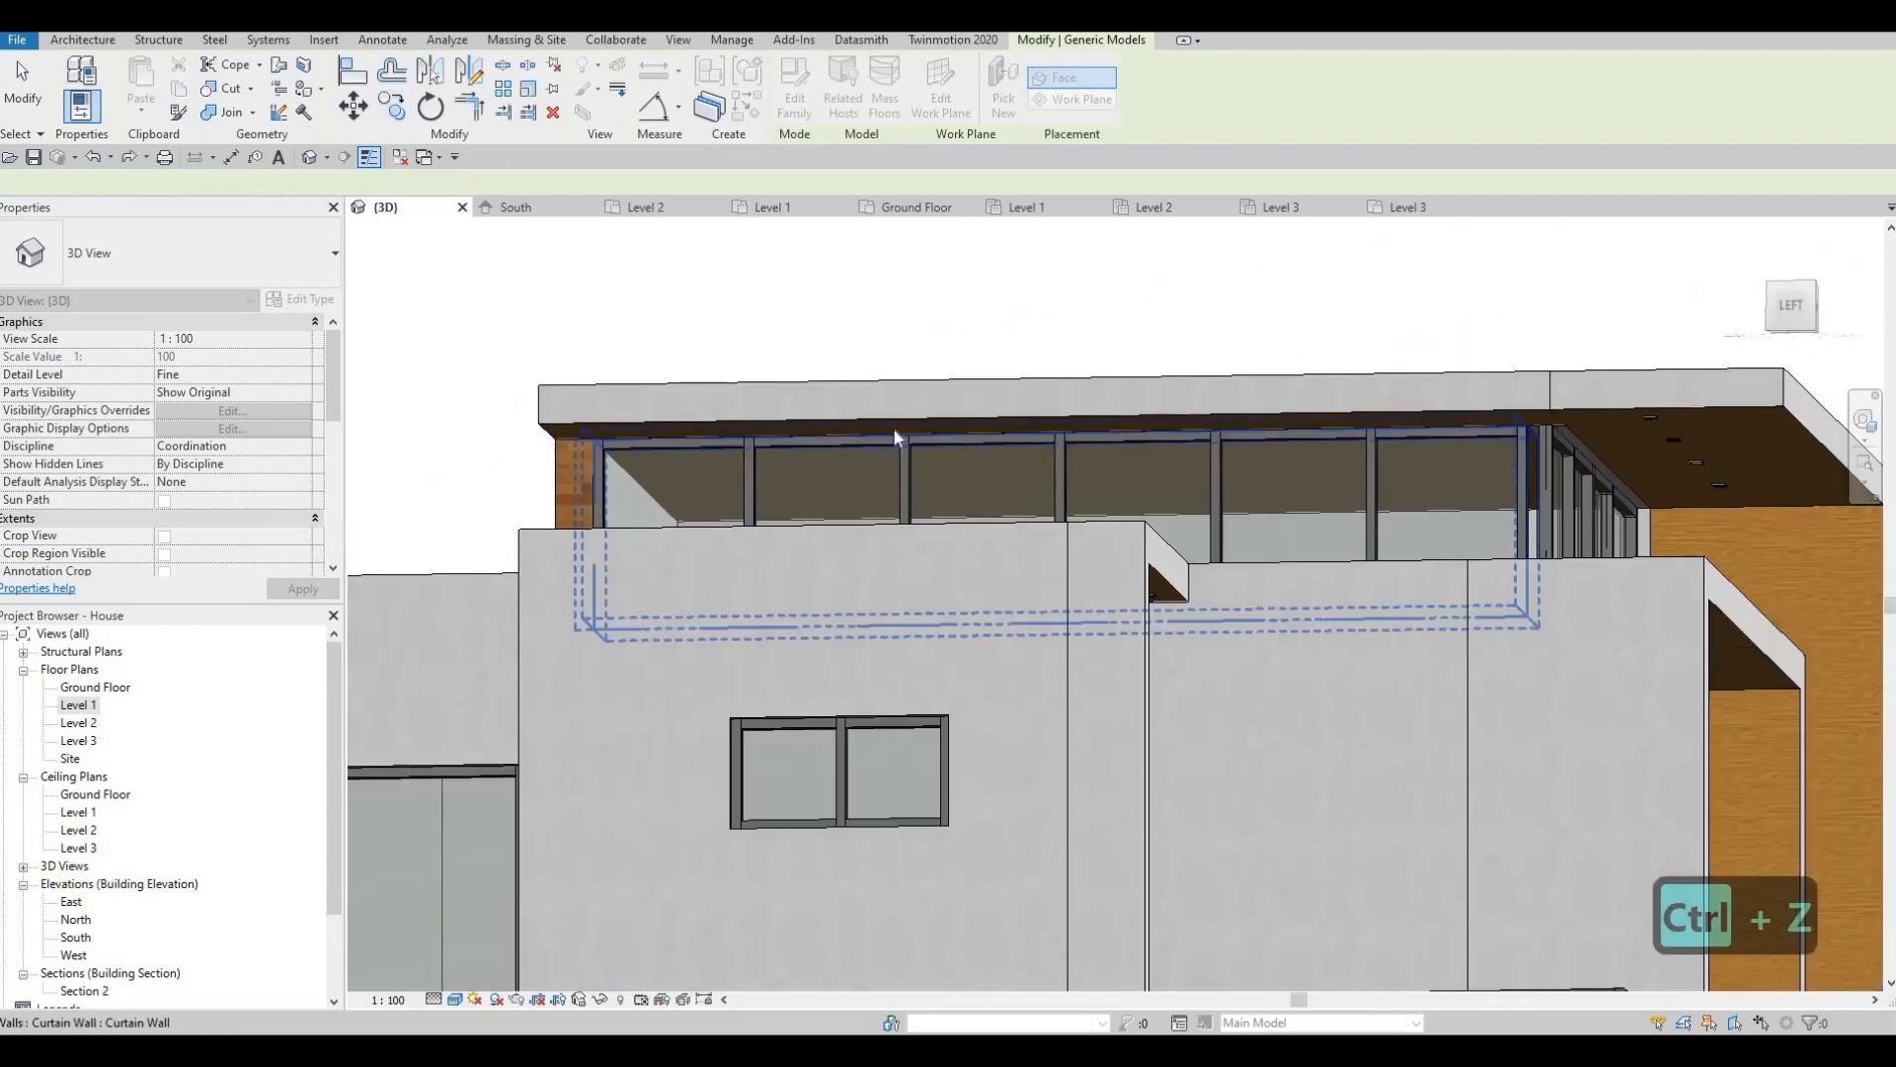
pyautogui.hotkey('ctrl', 'z')
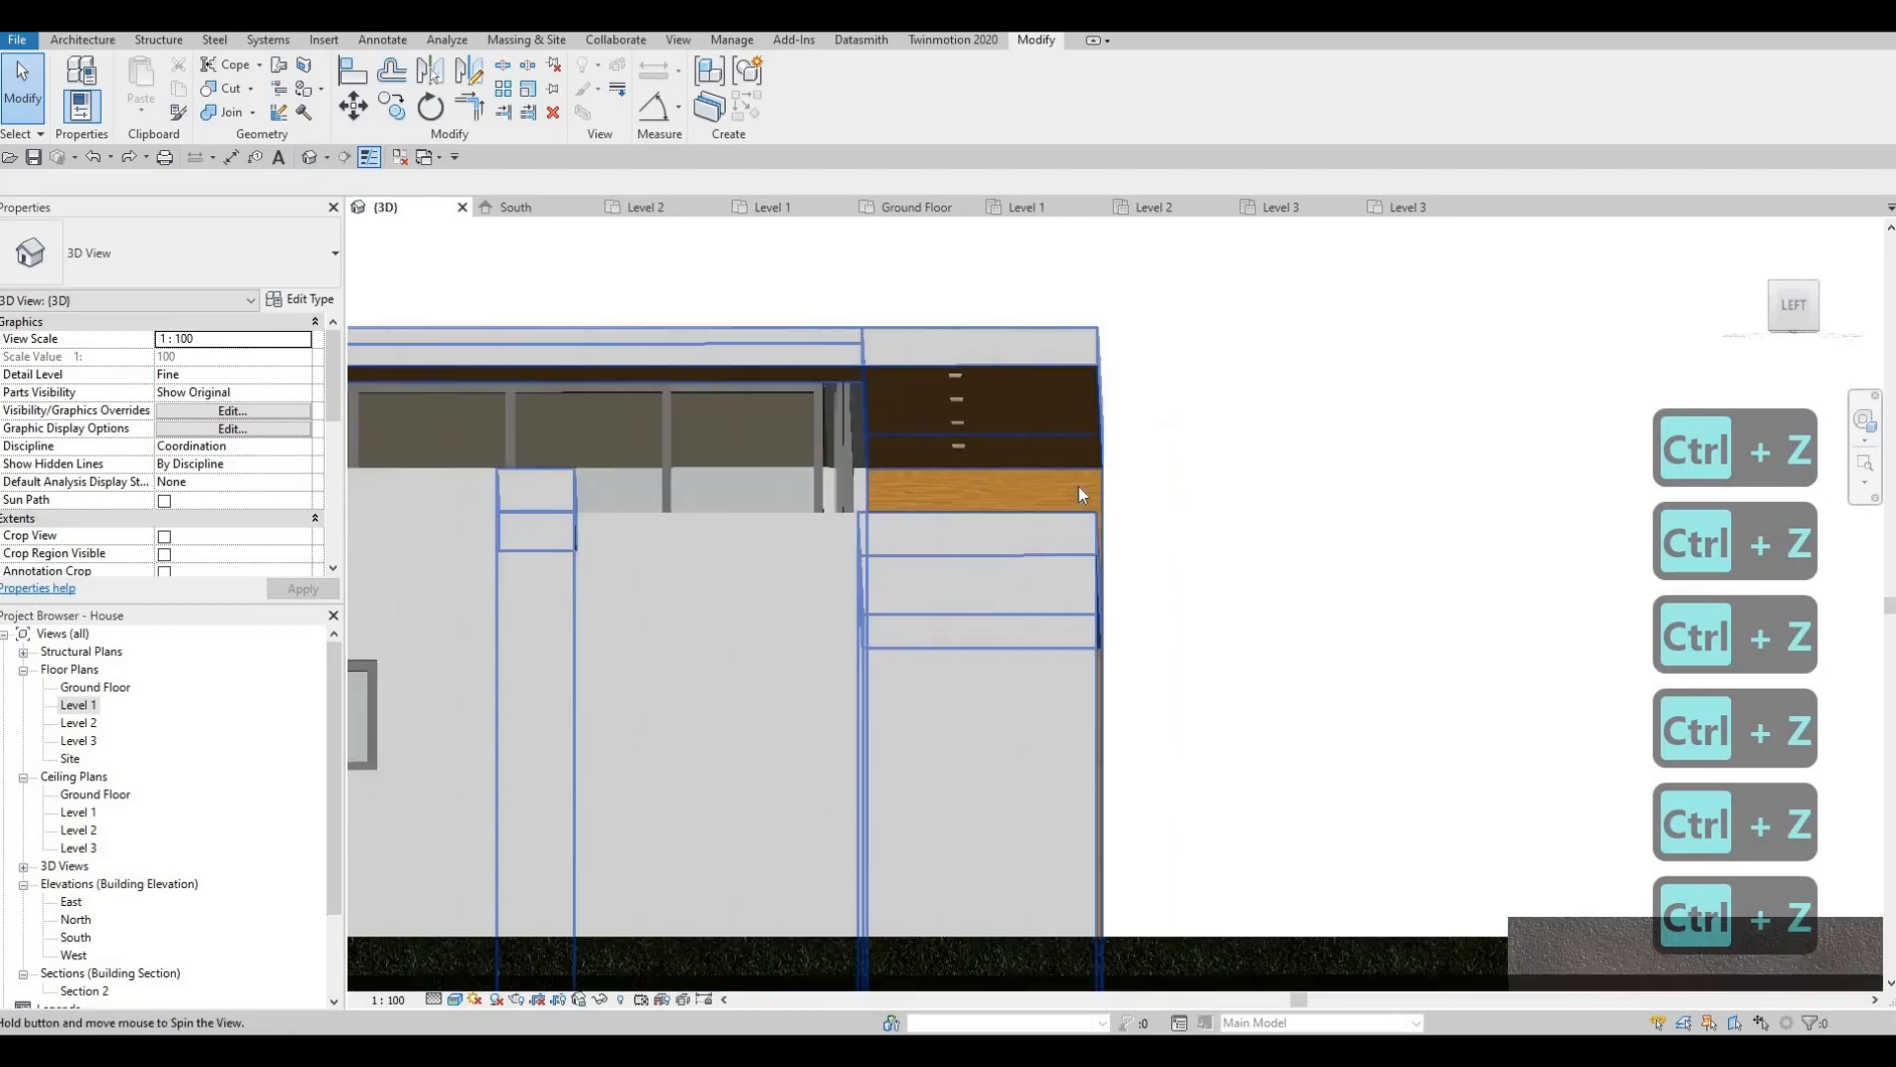
pyautogui.press('Escape')
pyautogui.press('Escape')
pyautogui.press('Escape')
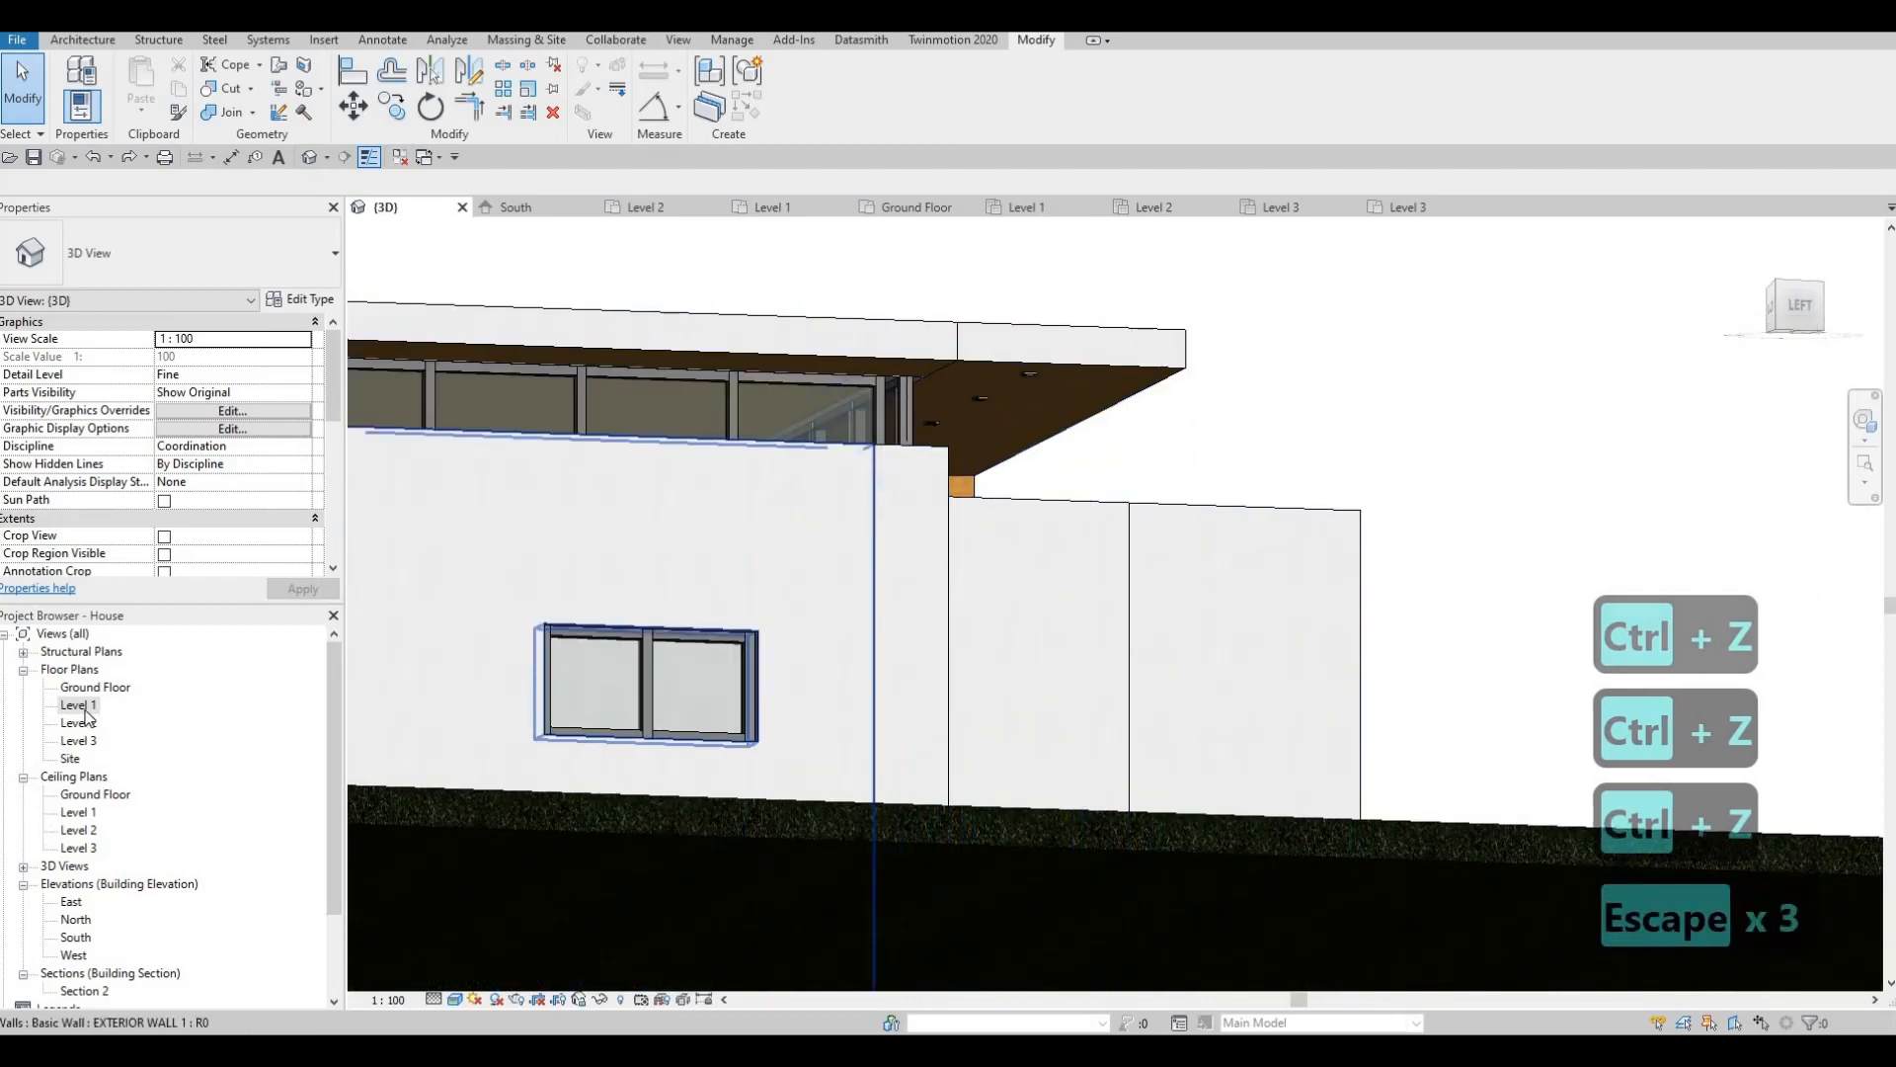
# In the Level 1 floor plan, copy the high roof overhang's corner pot light repeatedly towards the back of the house at 1000 mm spacing.
pyautogui.doubleClick(86, 709)
pyautogui.scroll(-1, 1044, 733)
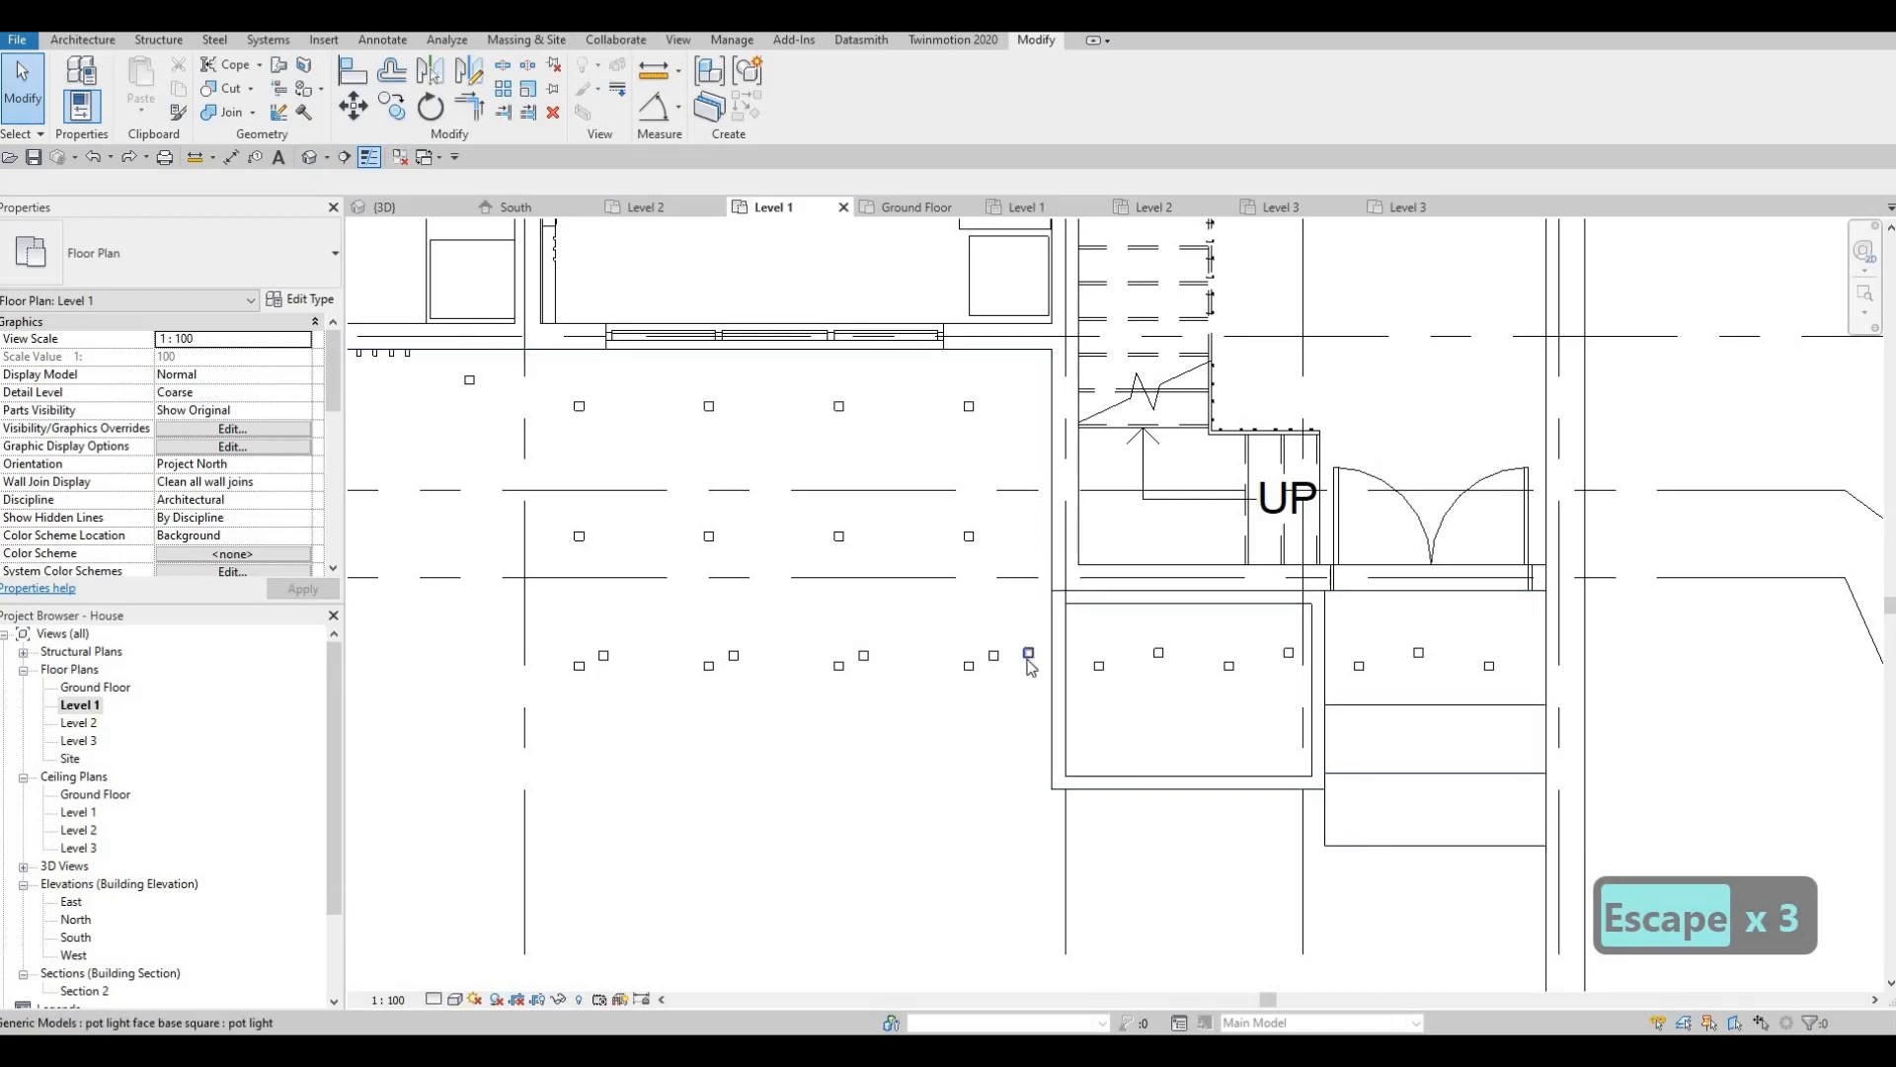
pyautogui.click(1028, 655)
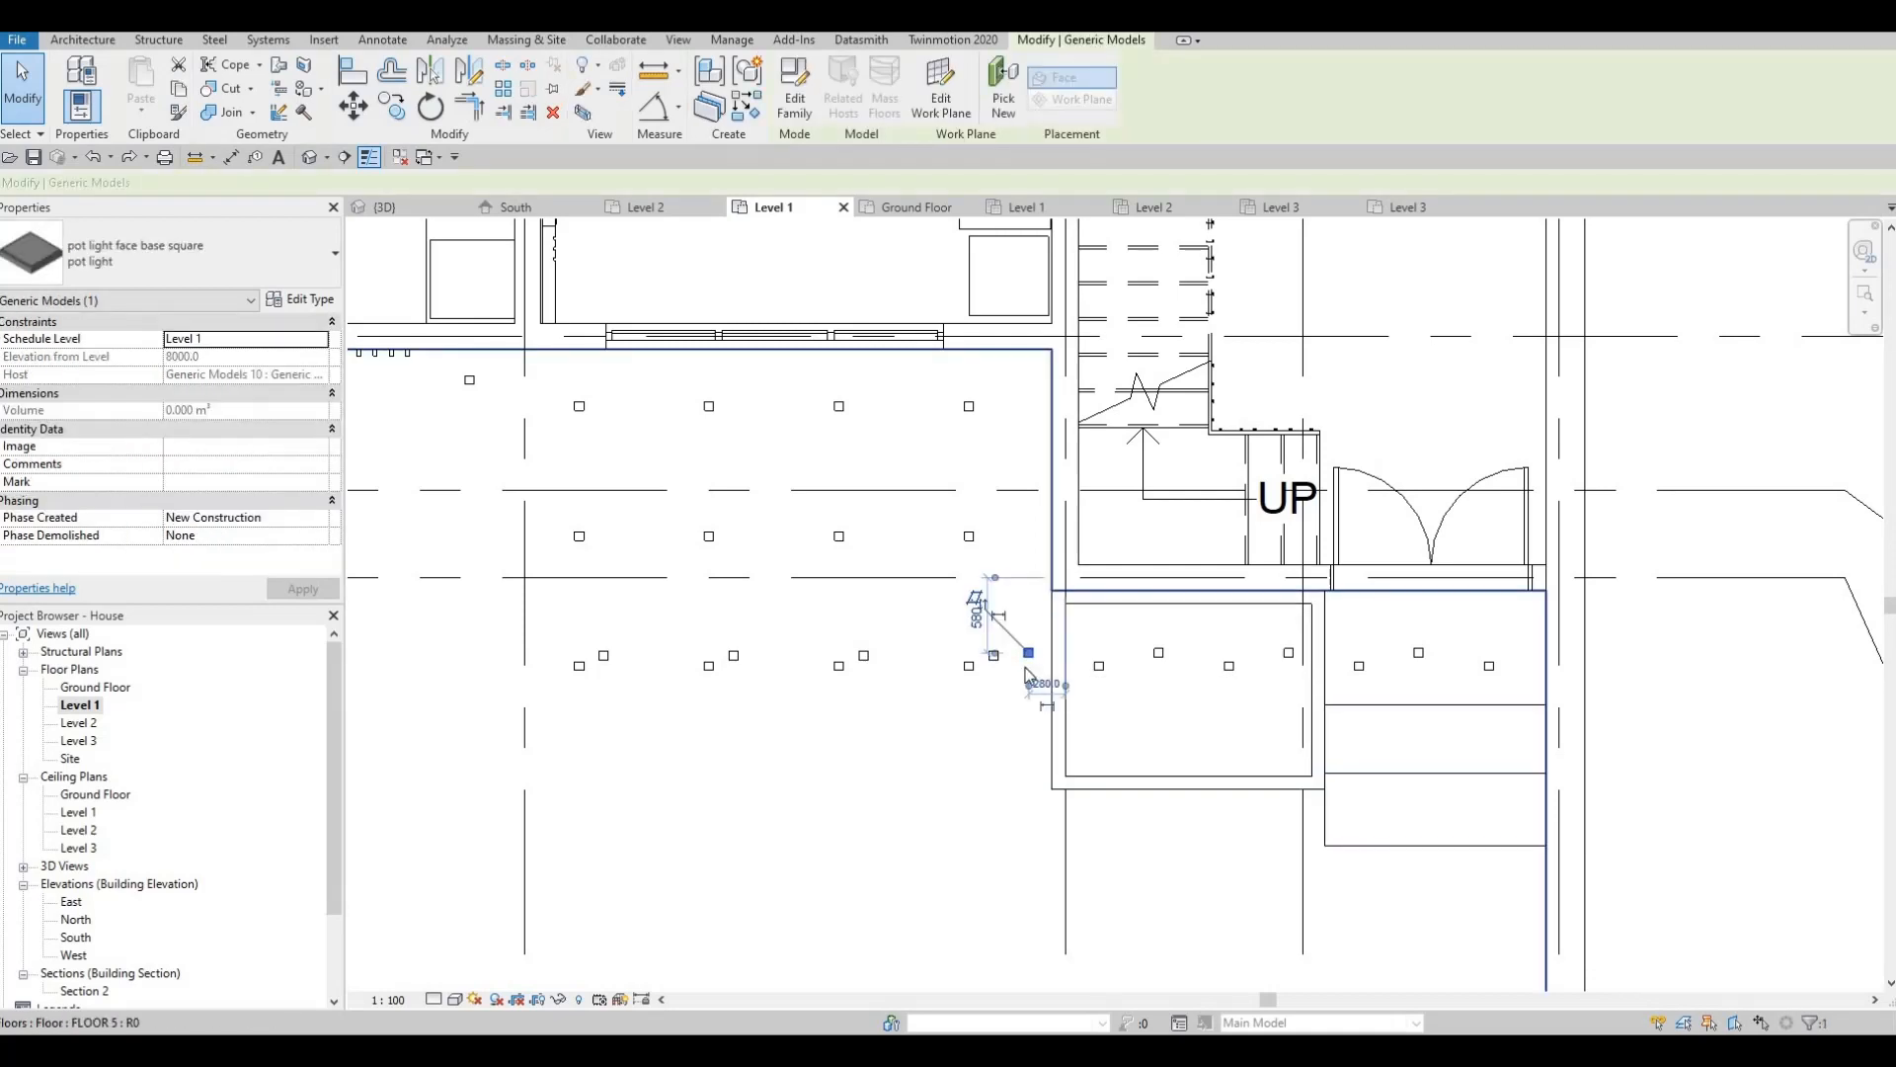
pyautogui.scroll(1, 1027, 658)
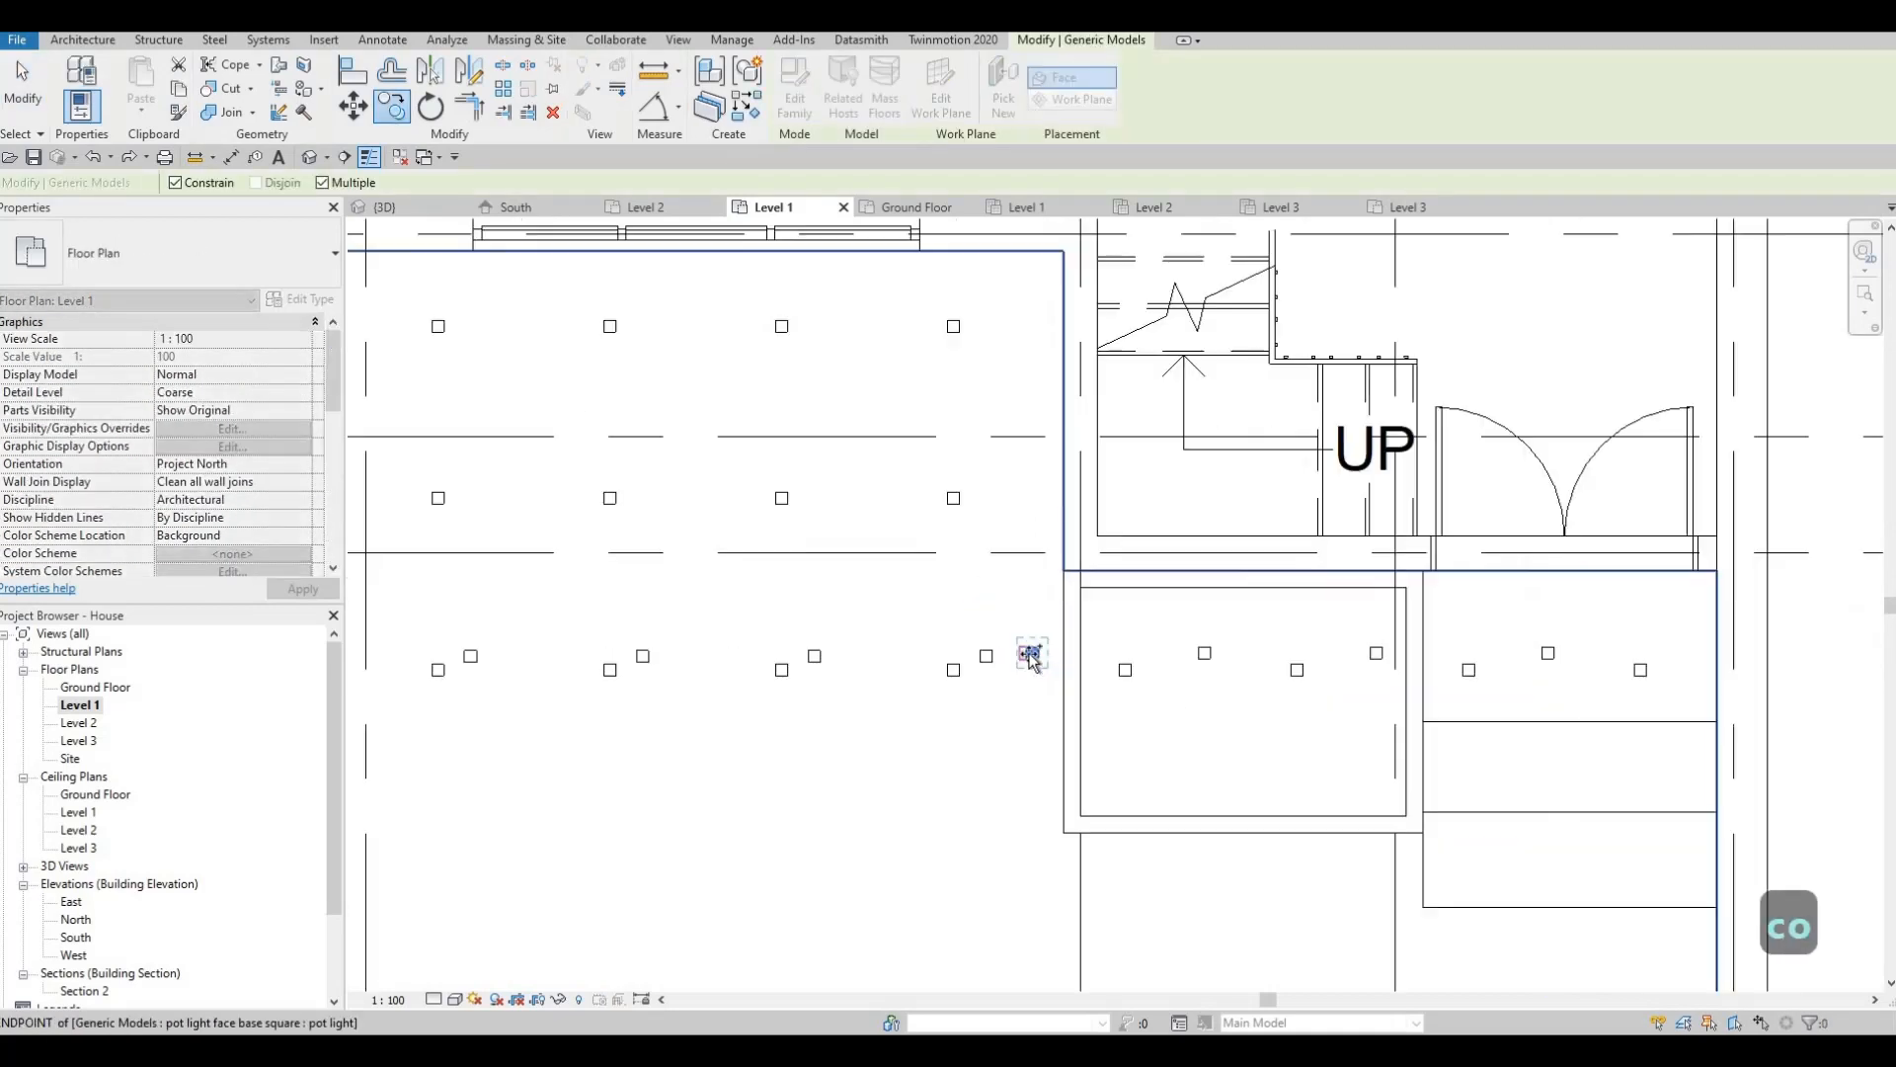
pyautogui.click(1027, 470)
pyautogui.write('10')
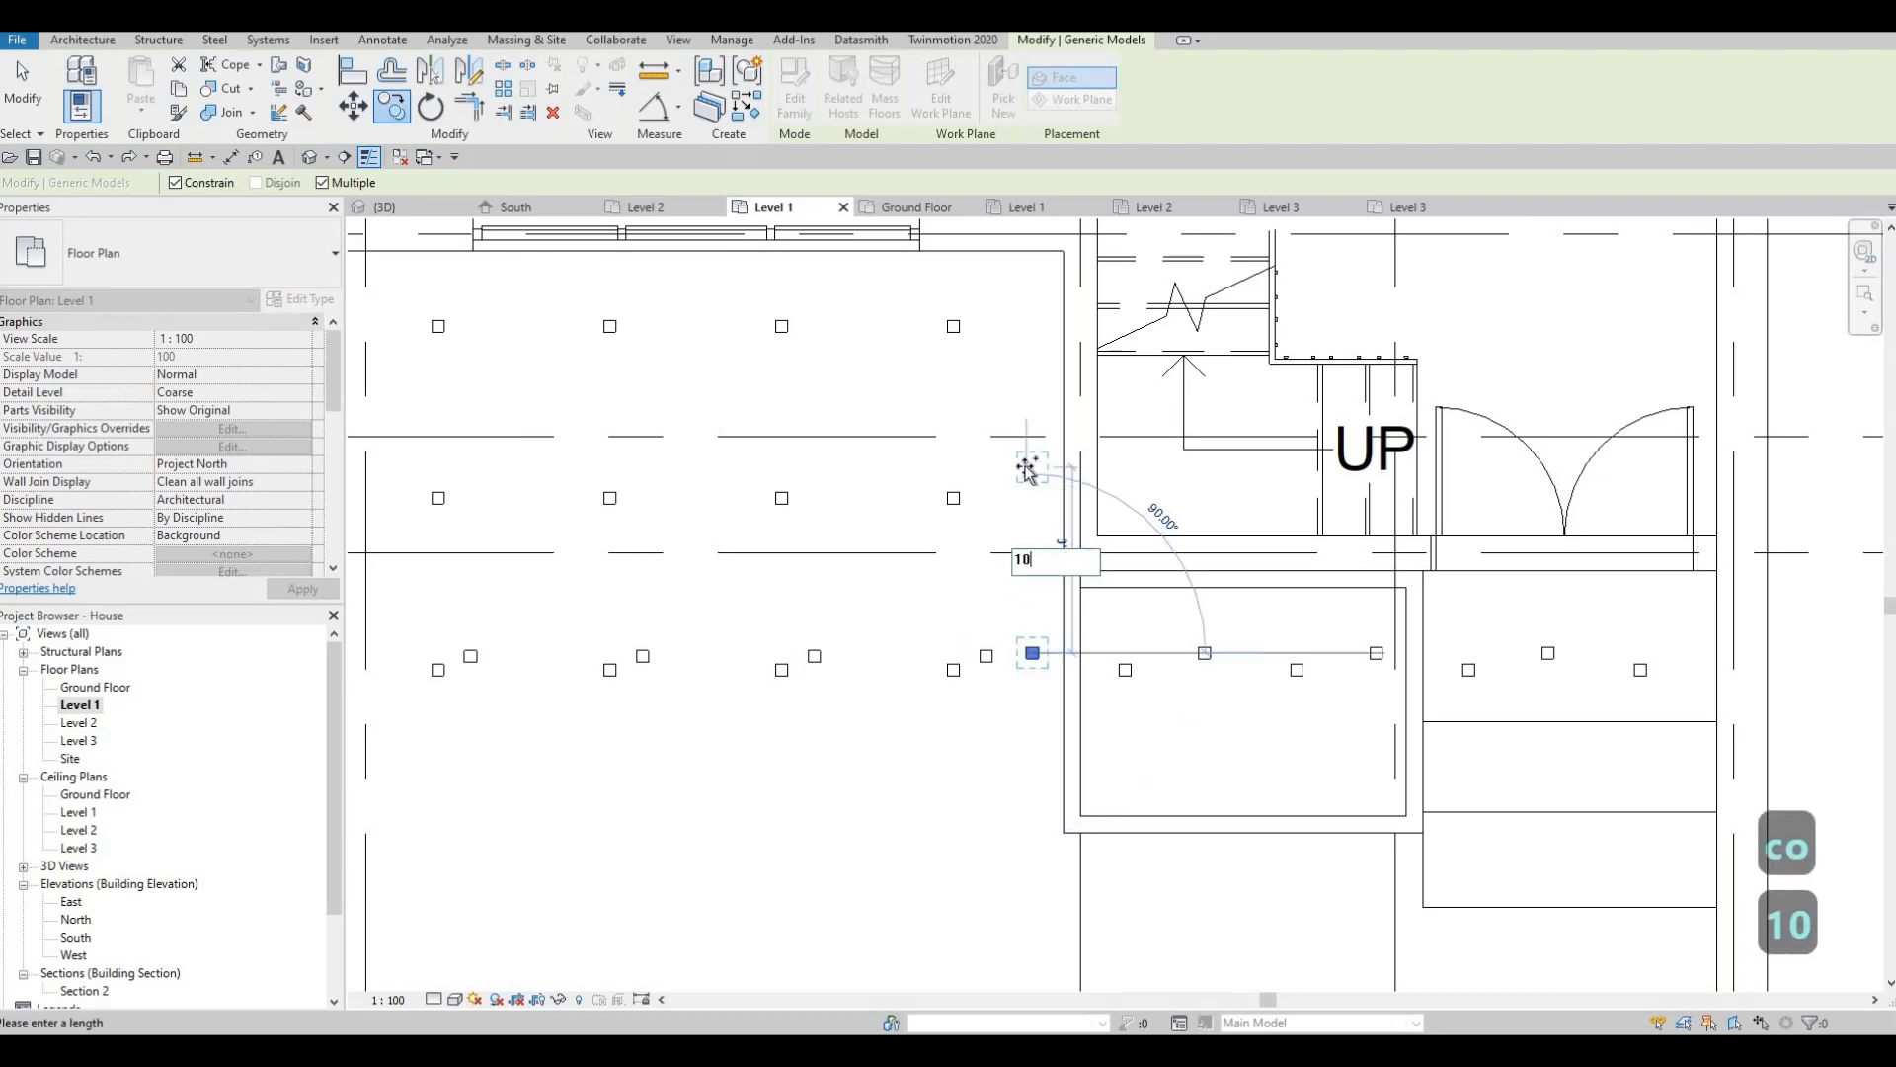
pyautogui.write('00')
pyautogui.press('Return')
pyautogui.moveTo(1006, 526); pyautogui.dragTo(988, 660, button='middle')
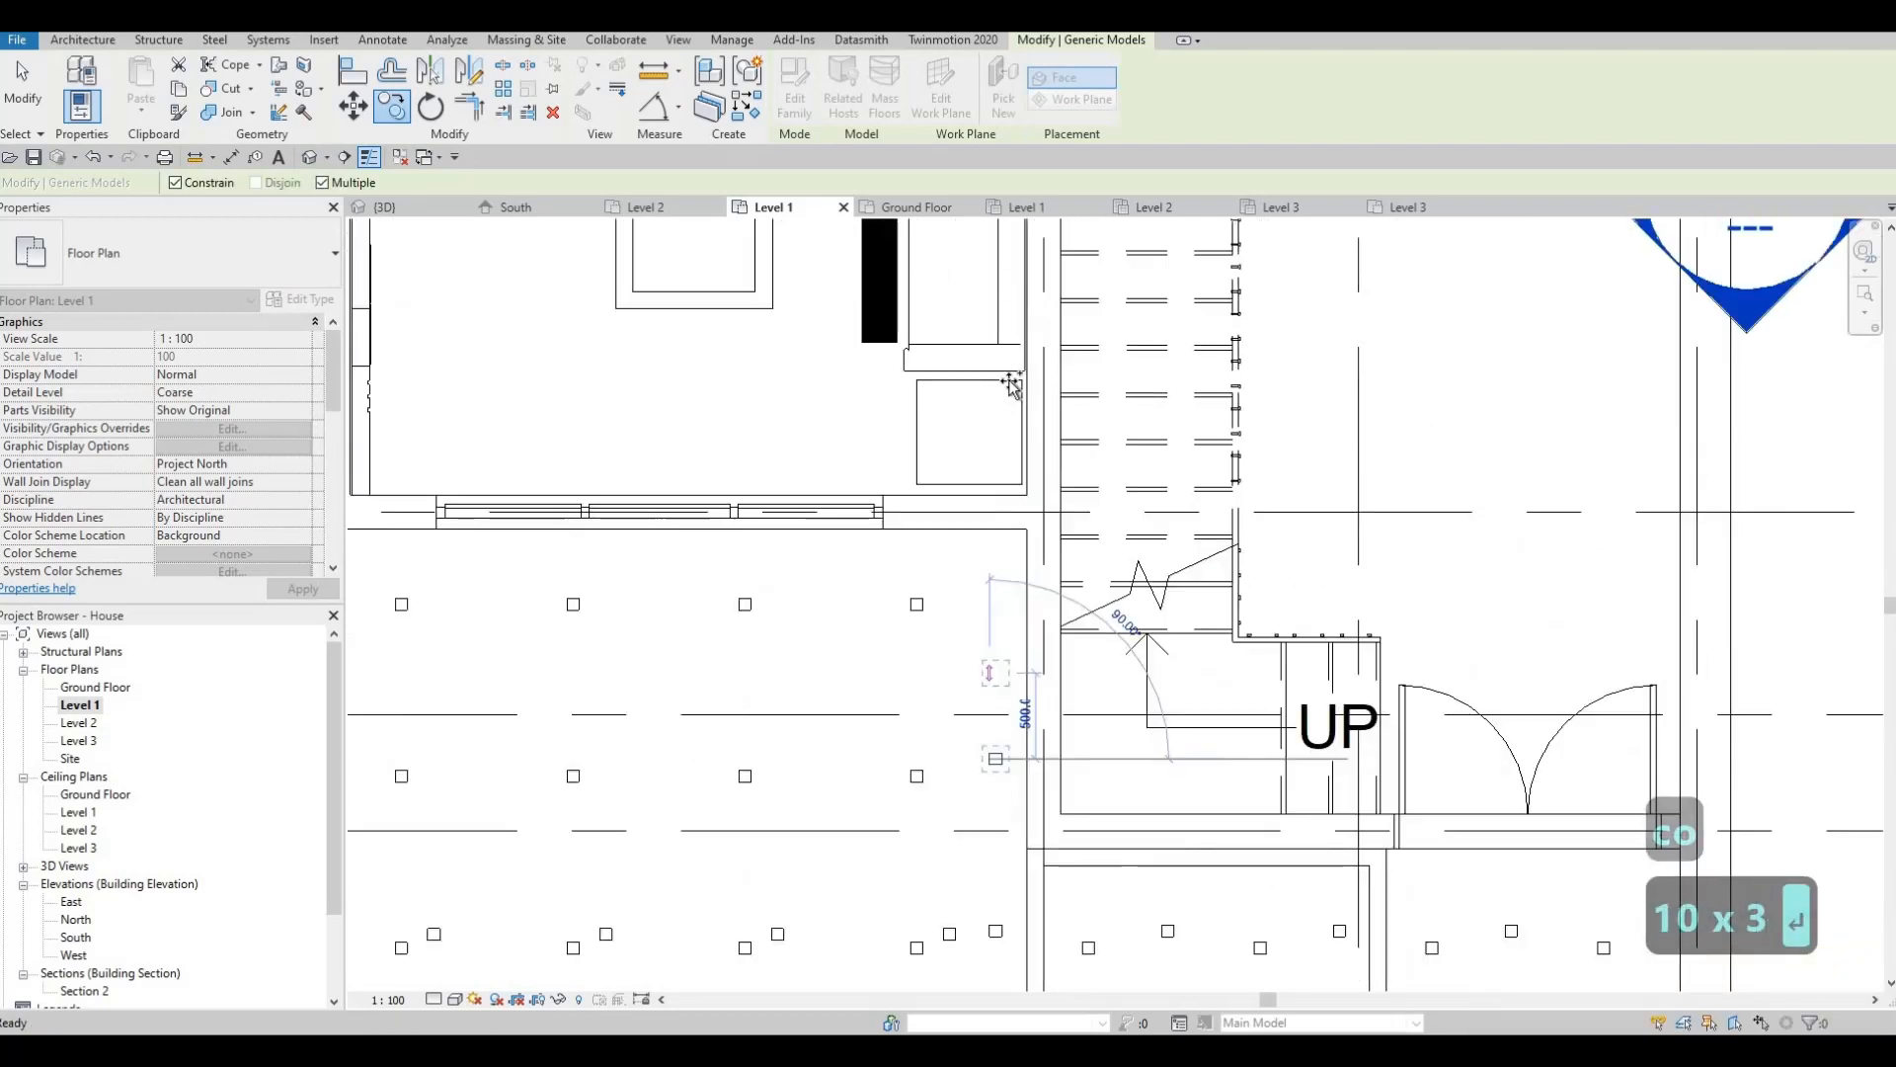
pyautogui.moveTo(1012, 381); pyautogui.dragTo(1009, 474, button='middle')
pyautogui.scroll(-2, 1009, 464)
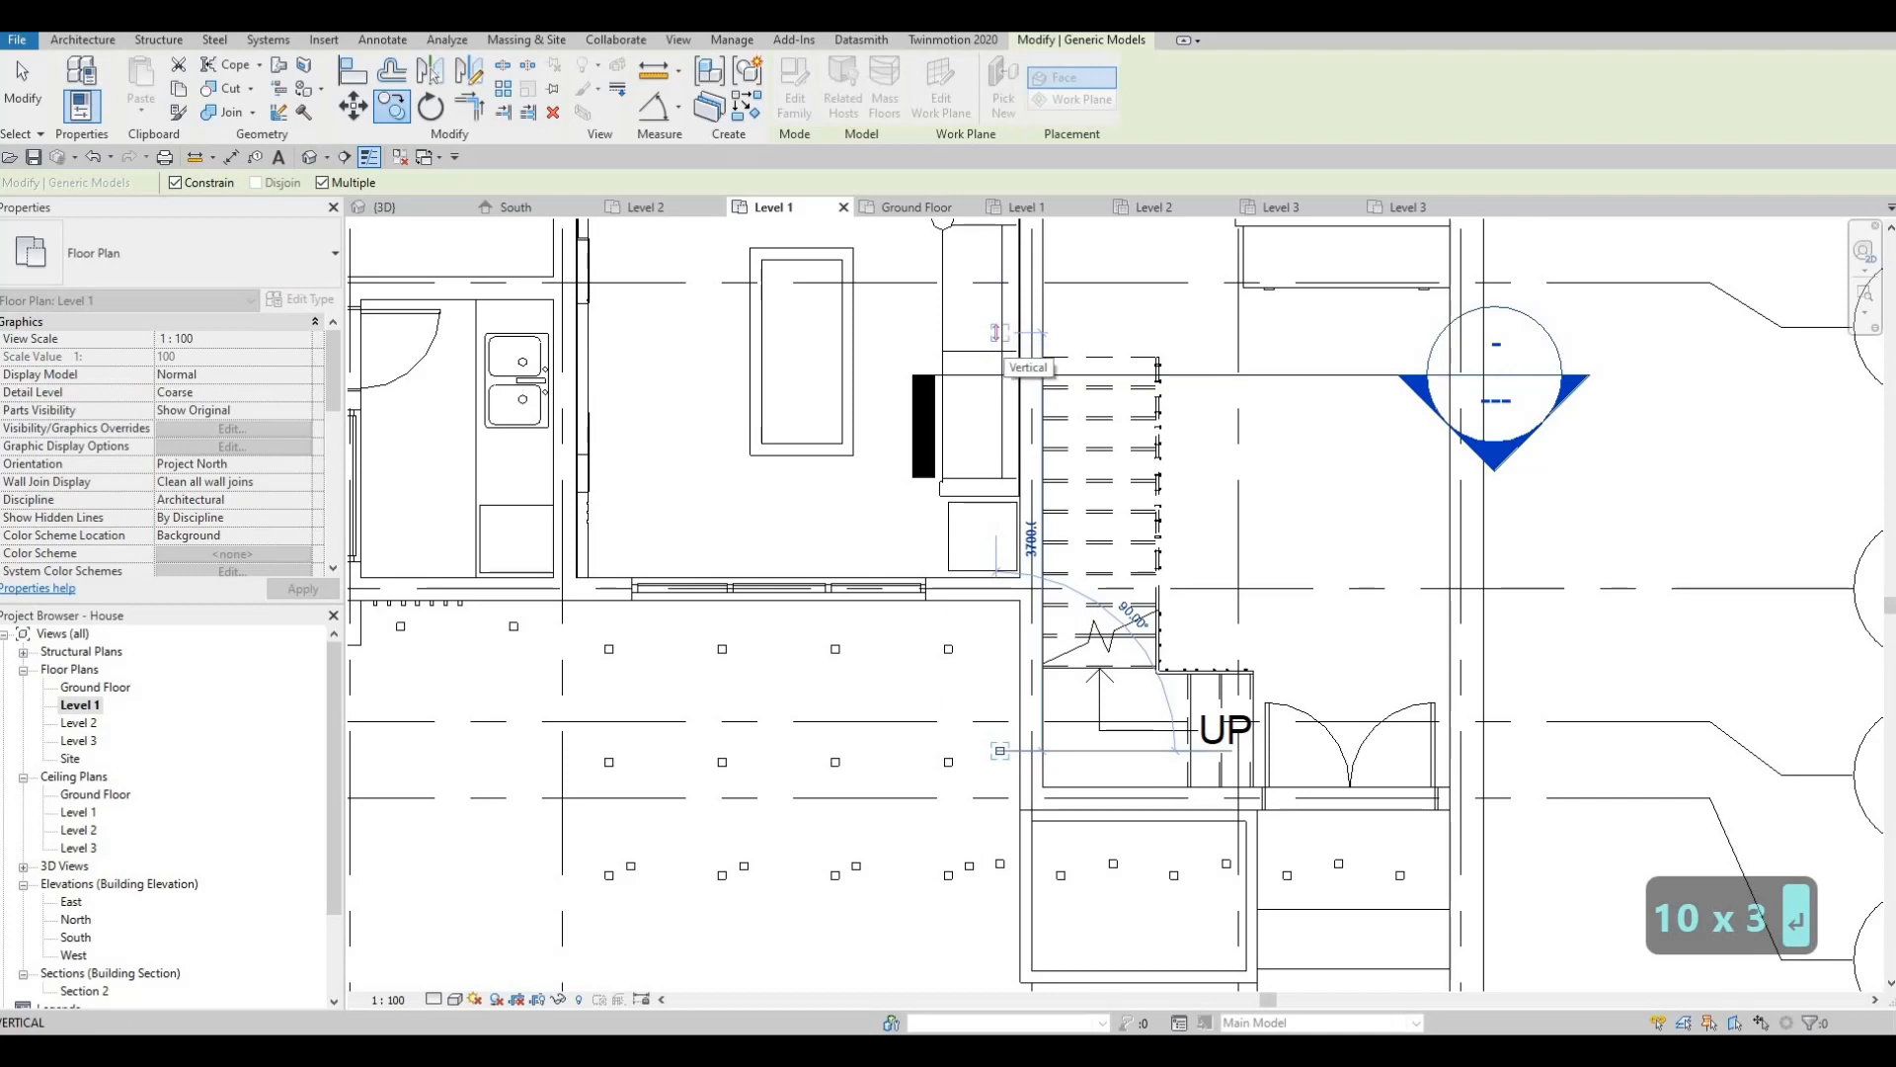
pyautogui.write('10')
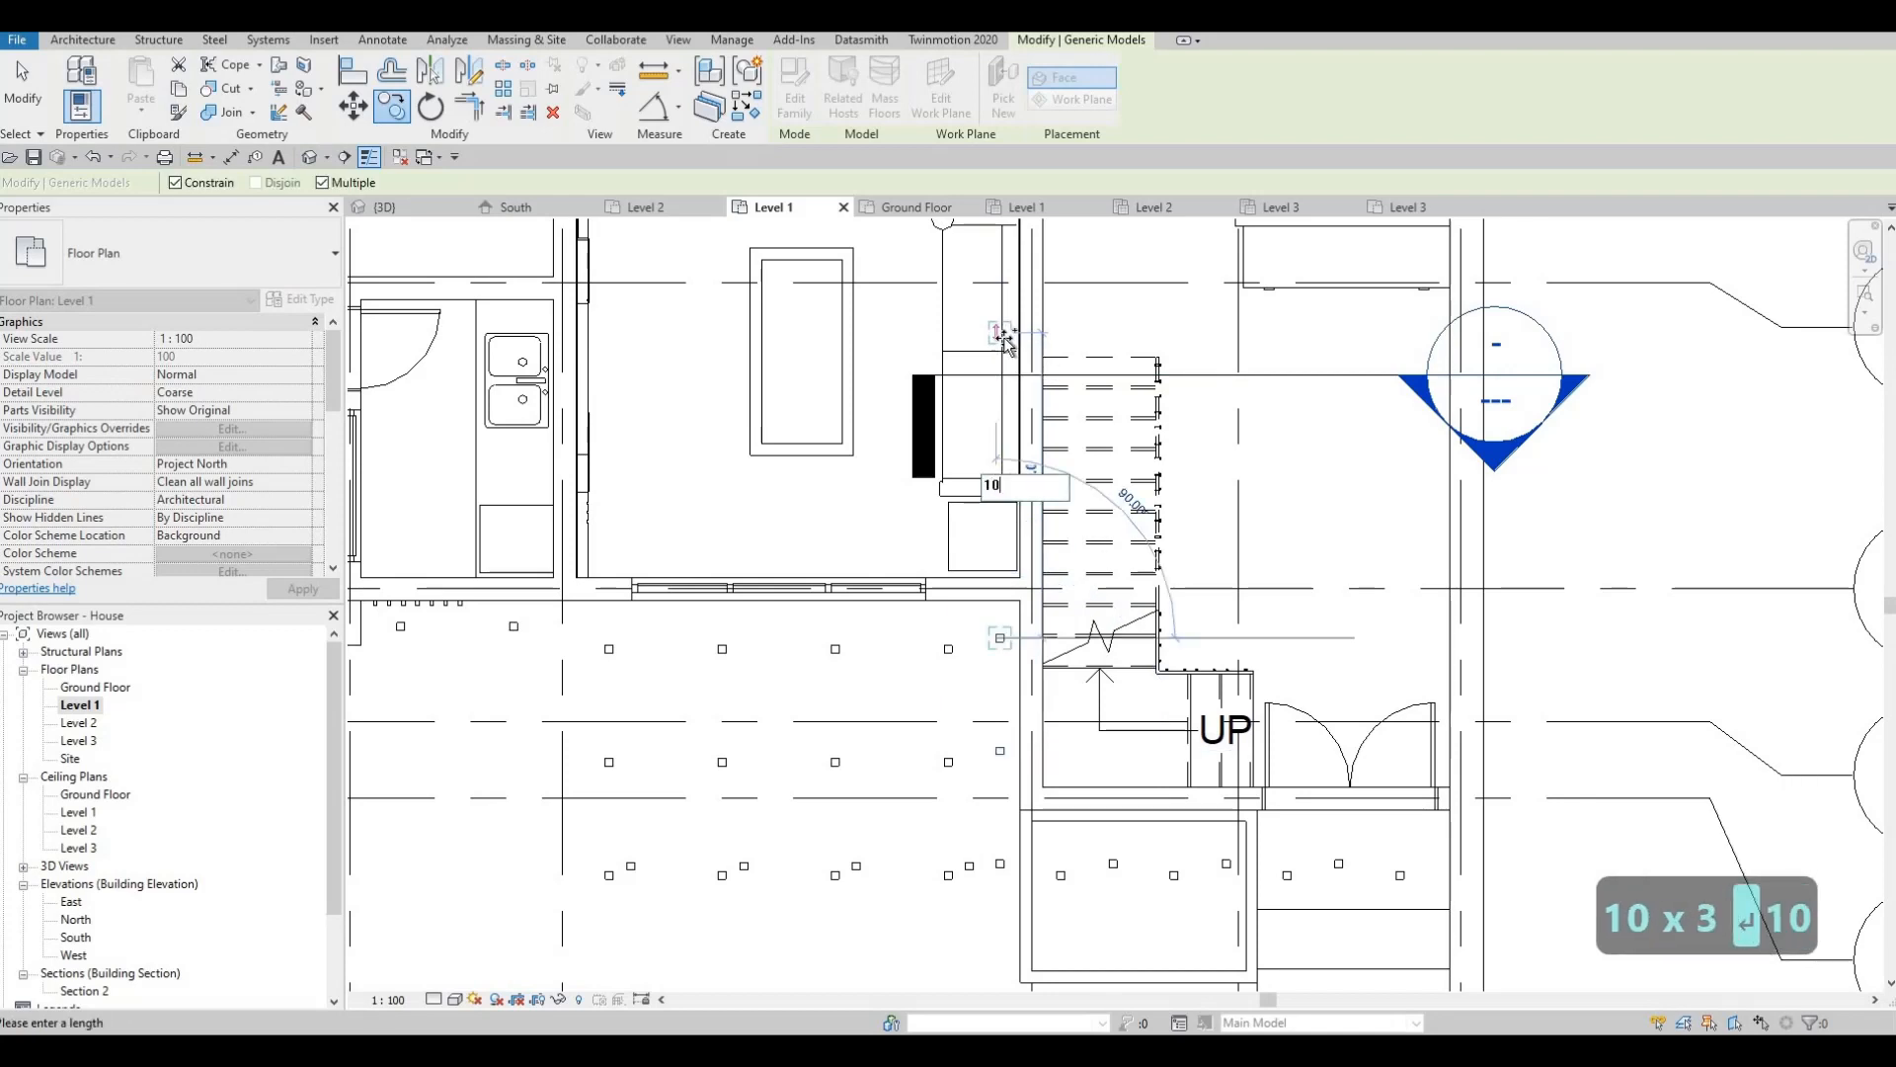
pyautogui.write('00')
pyautogui.press('Return')
pyautogui.write('1')
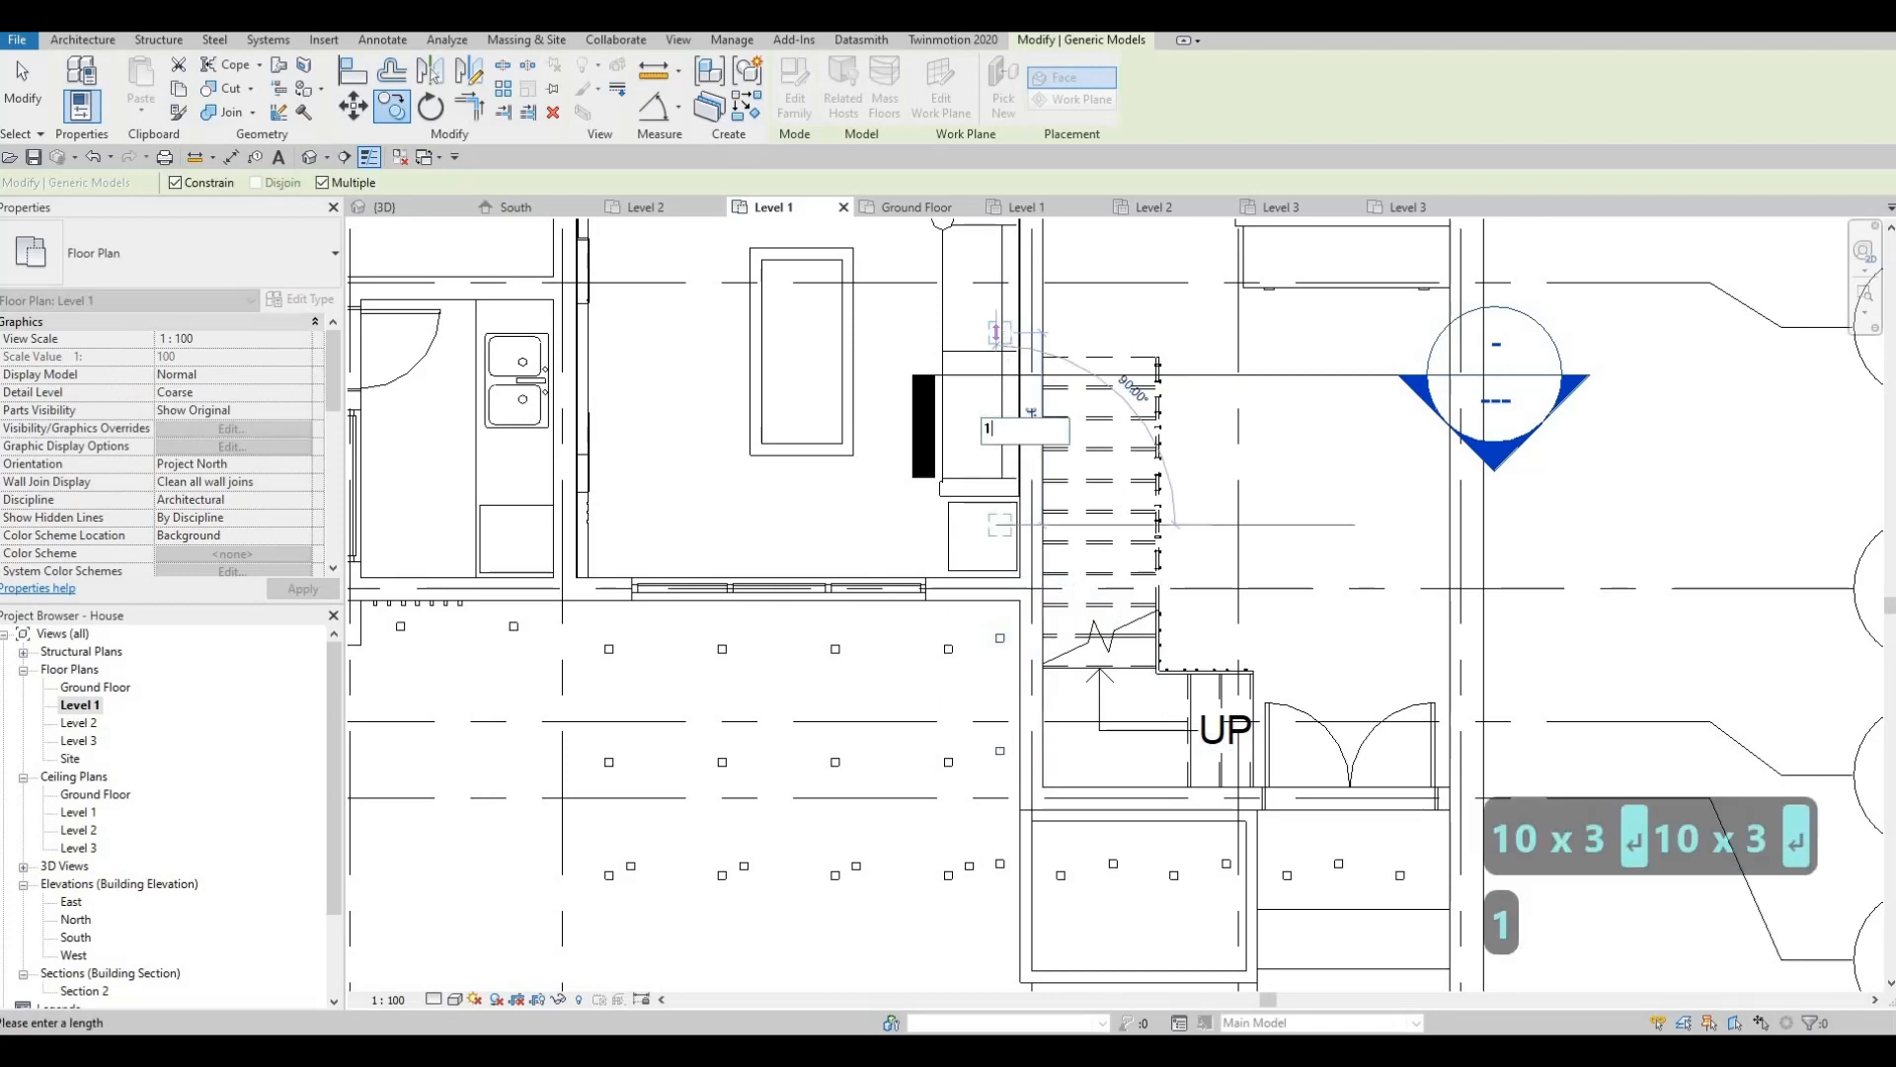
pyautogui.press('Return')
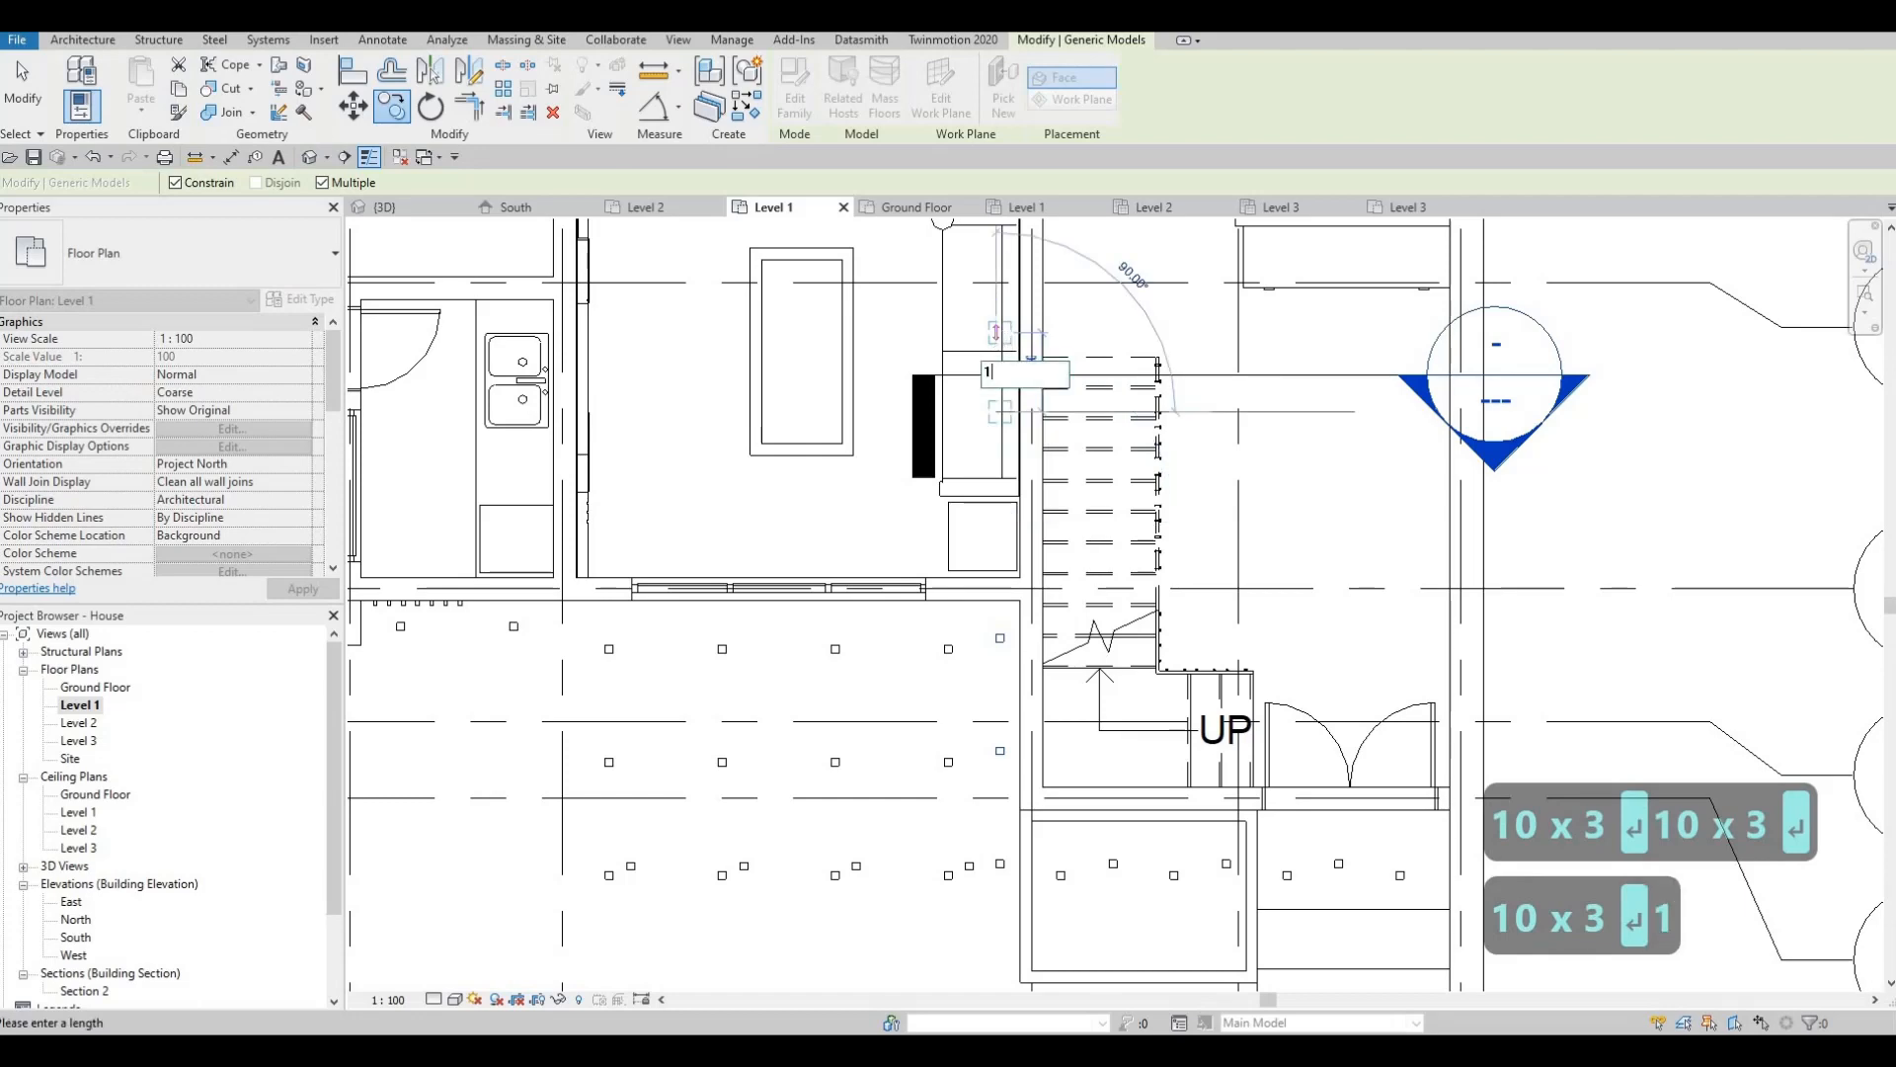
pyautogui.press('Return')
pyautogui.press('Escape')
pyautogui.press('Escape')
pyautogui.press('Escape')
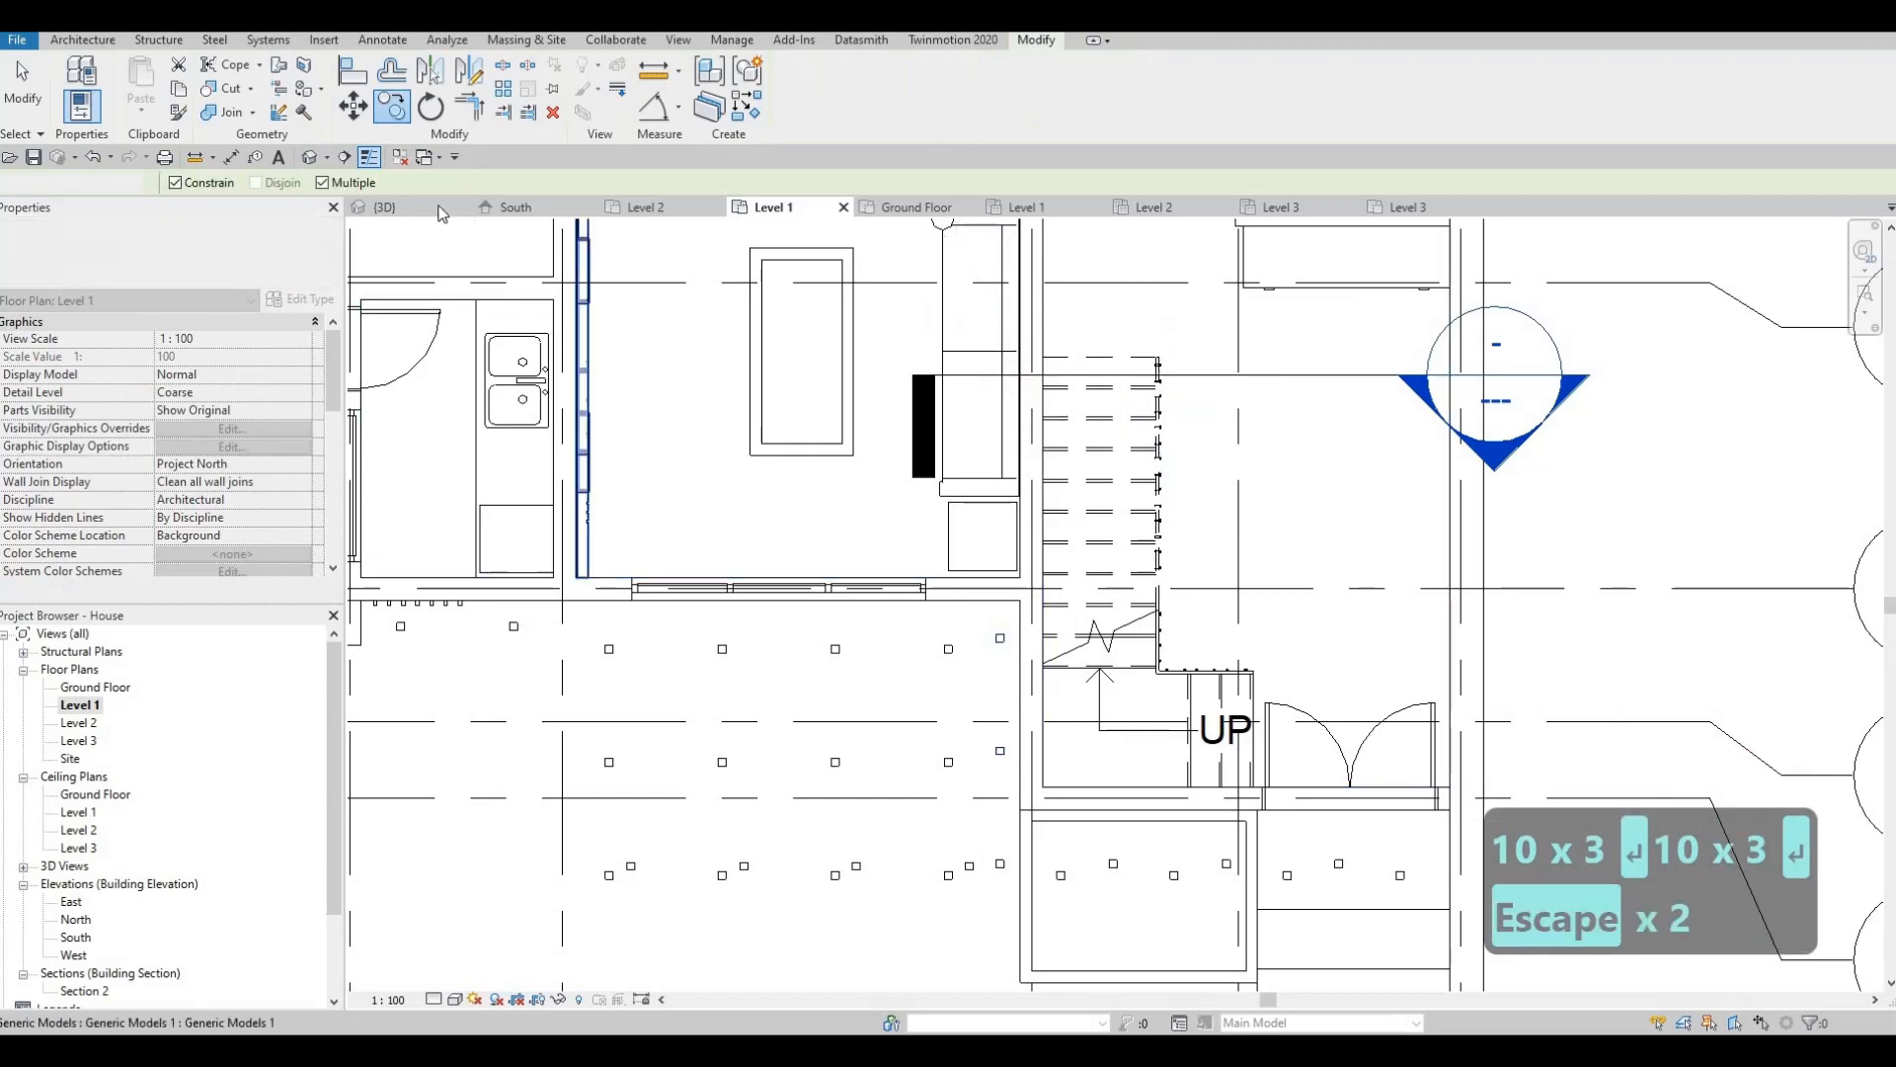
# Inspect the side overhang in the 3D view and undo the pot light copies made in the floor plan.
pyautogui.click(385, 206)
pyautogui.keyDown('shift'); pyautogui.moveTo(729, 405); pyautogui.dragTo(590, 439, button='middle'); pyautogui.keyUp('shift')
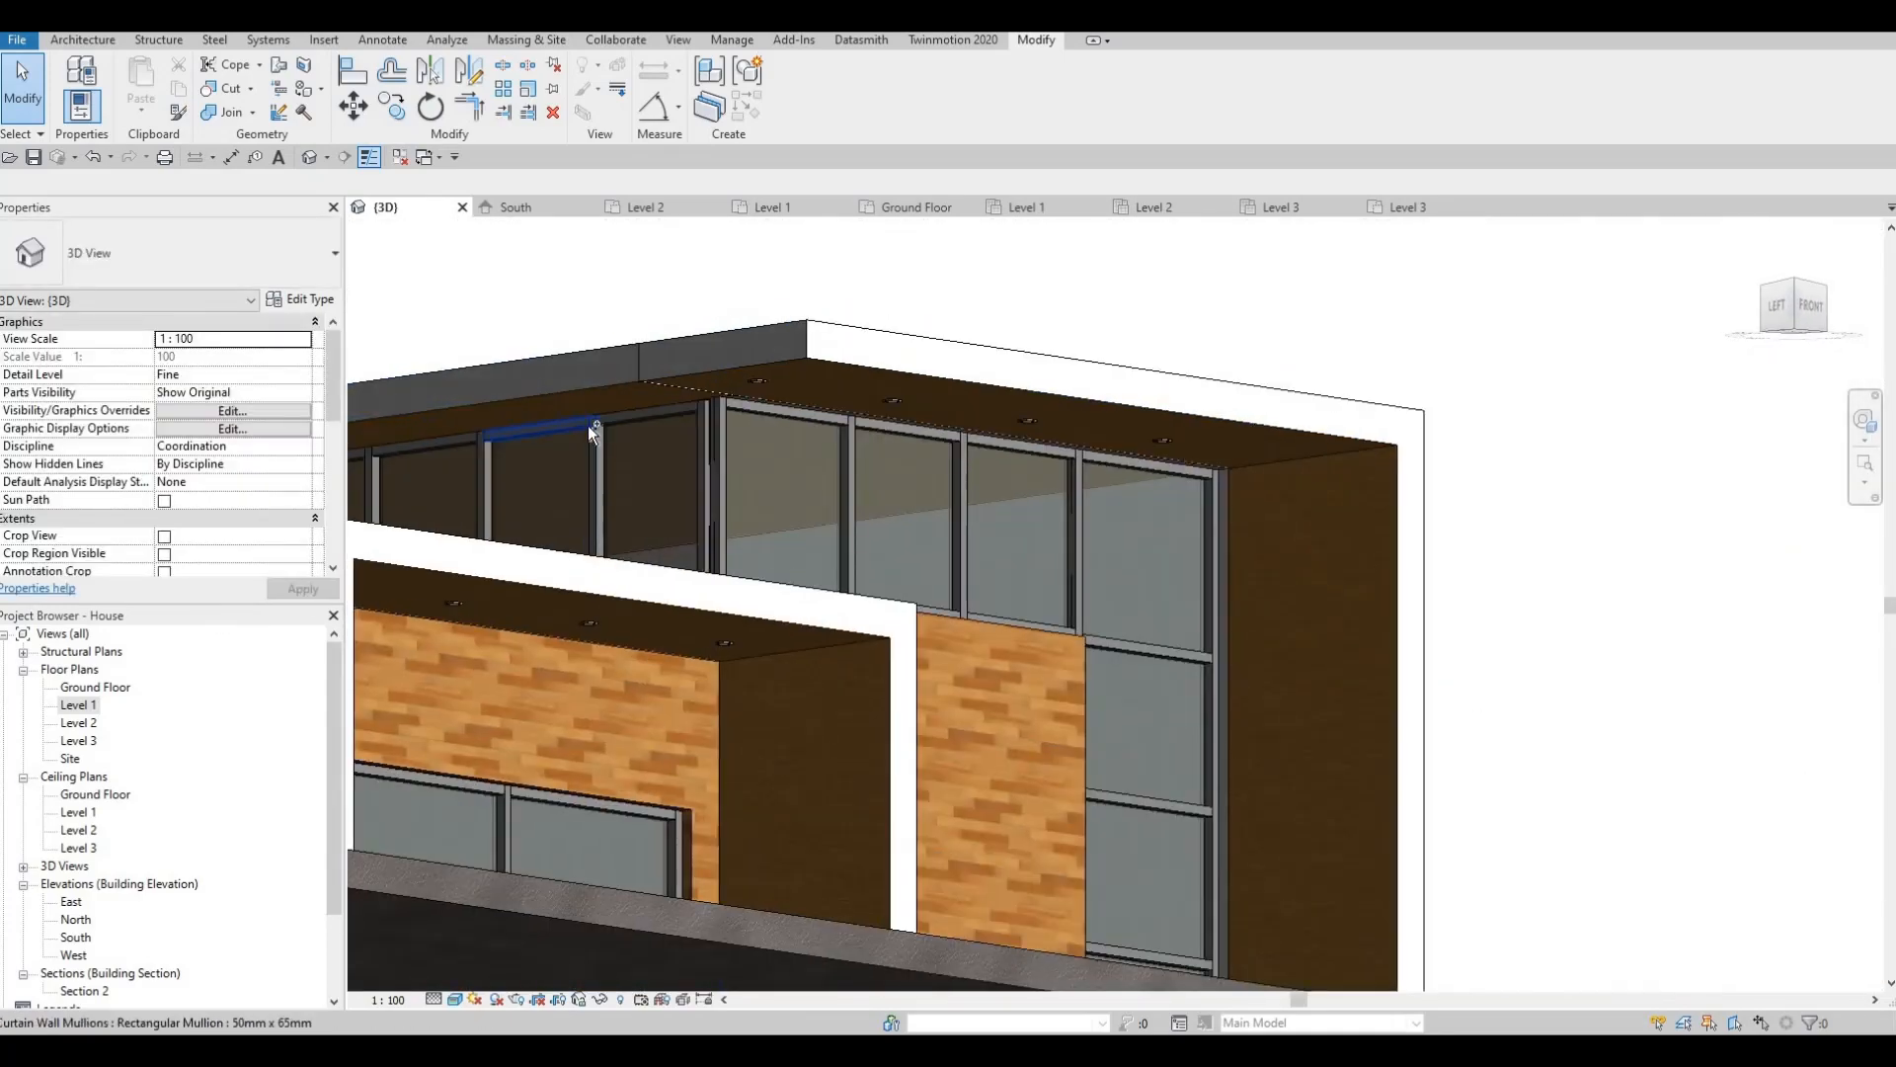
pyautogui.hotkey('ctrl', 'z')
pyautogui.hotkey('ctrl', 'z')
pyautogui.hotkey('ctrl', 'z')
pyautogui.hotkey('ctrl', 'z')
pyautogui.hotkey('ctrl', 'z')
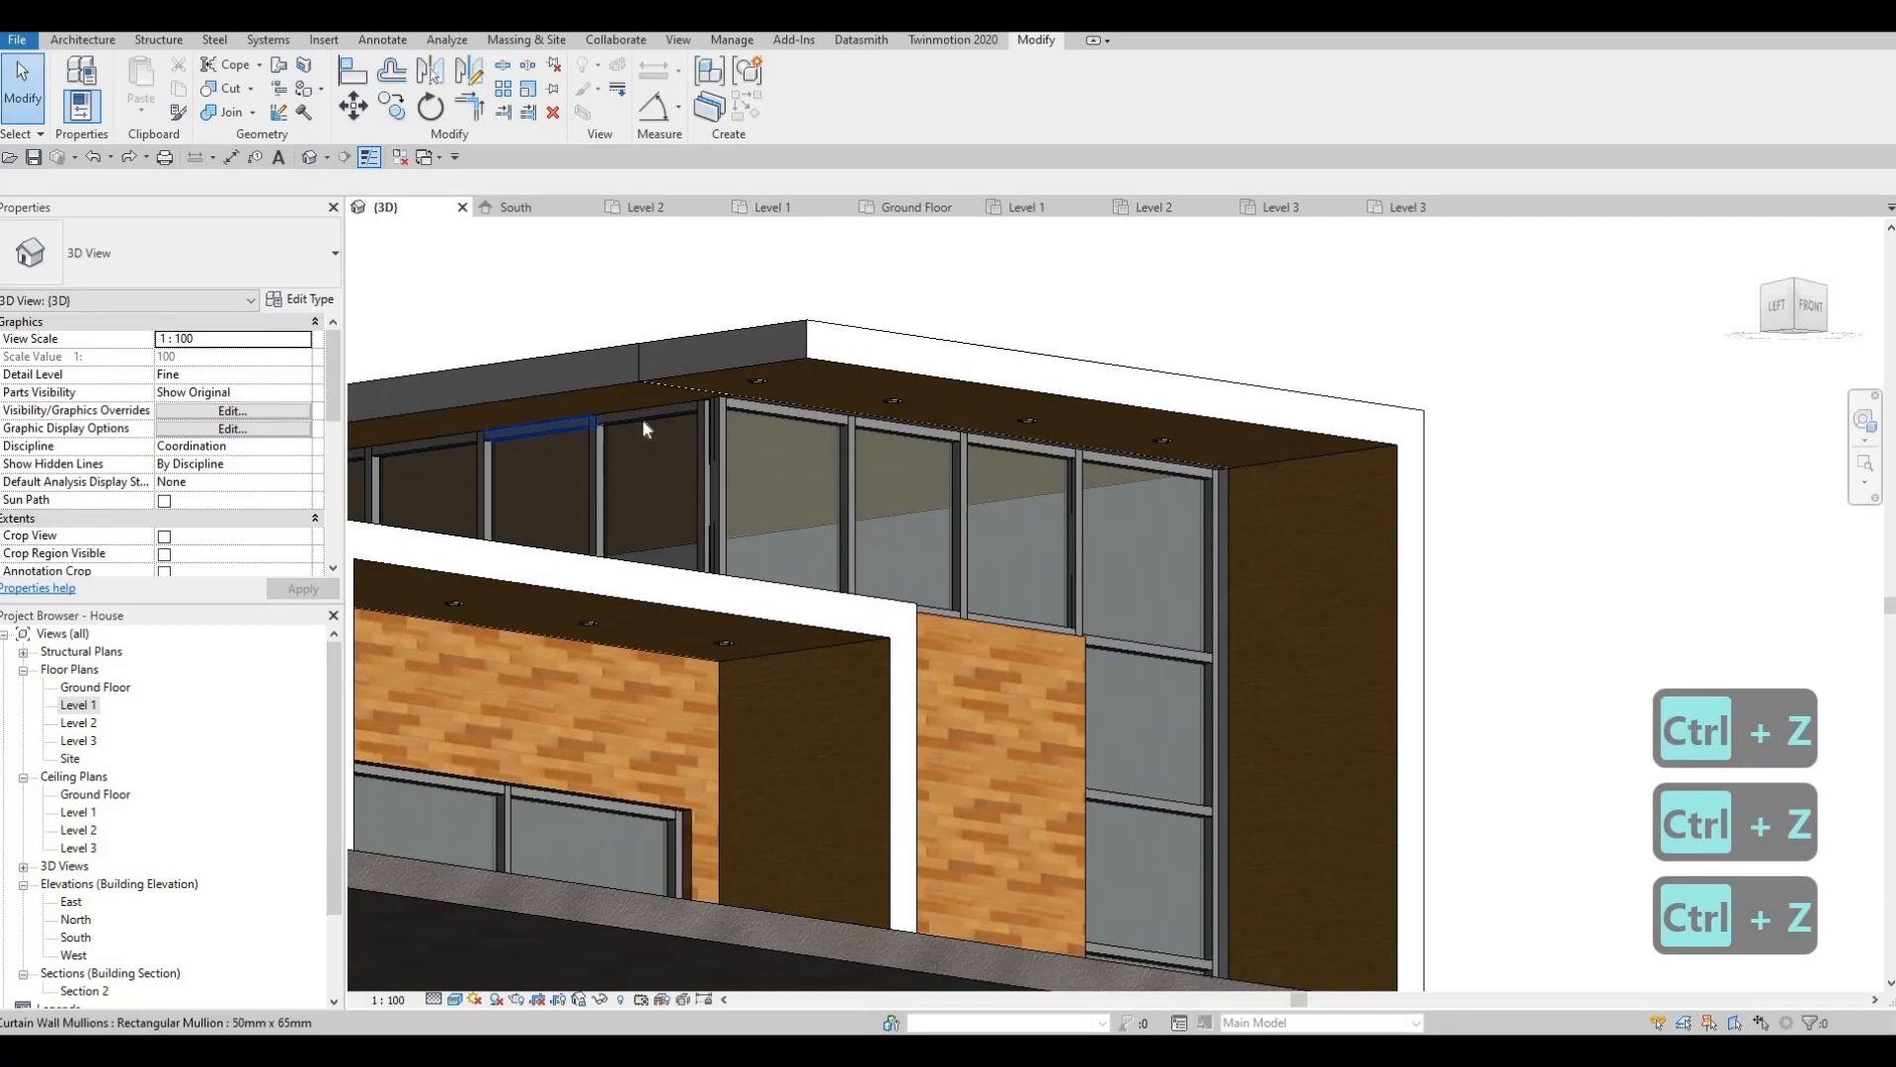
pyautogui.hotkey('ctrl', 'z')
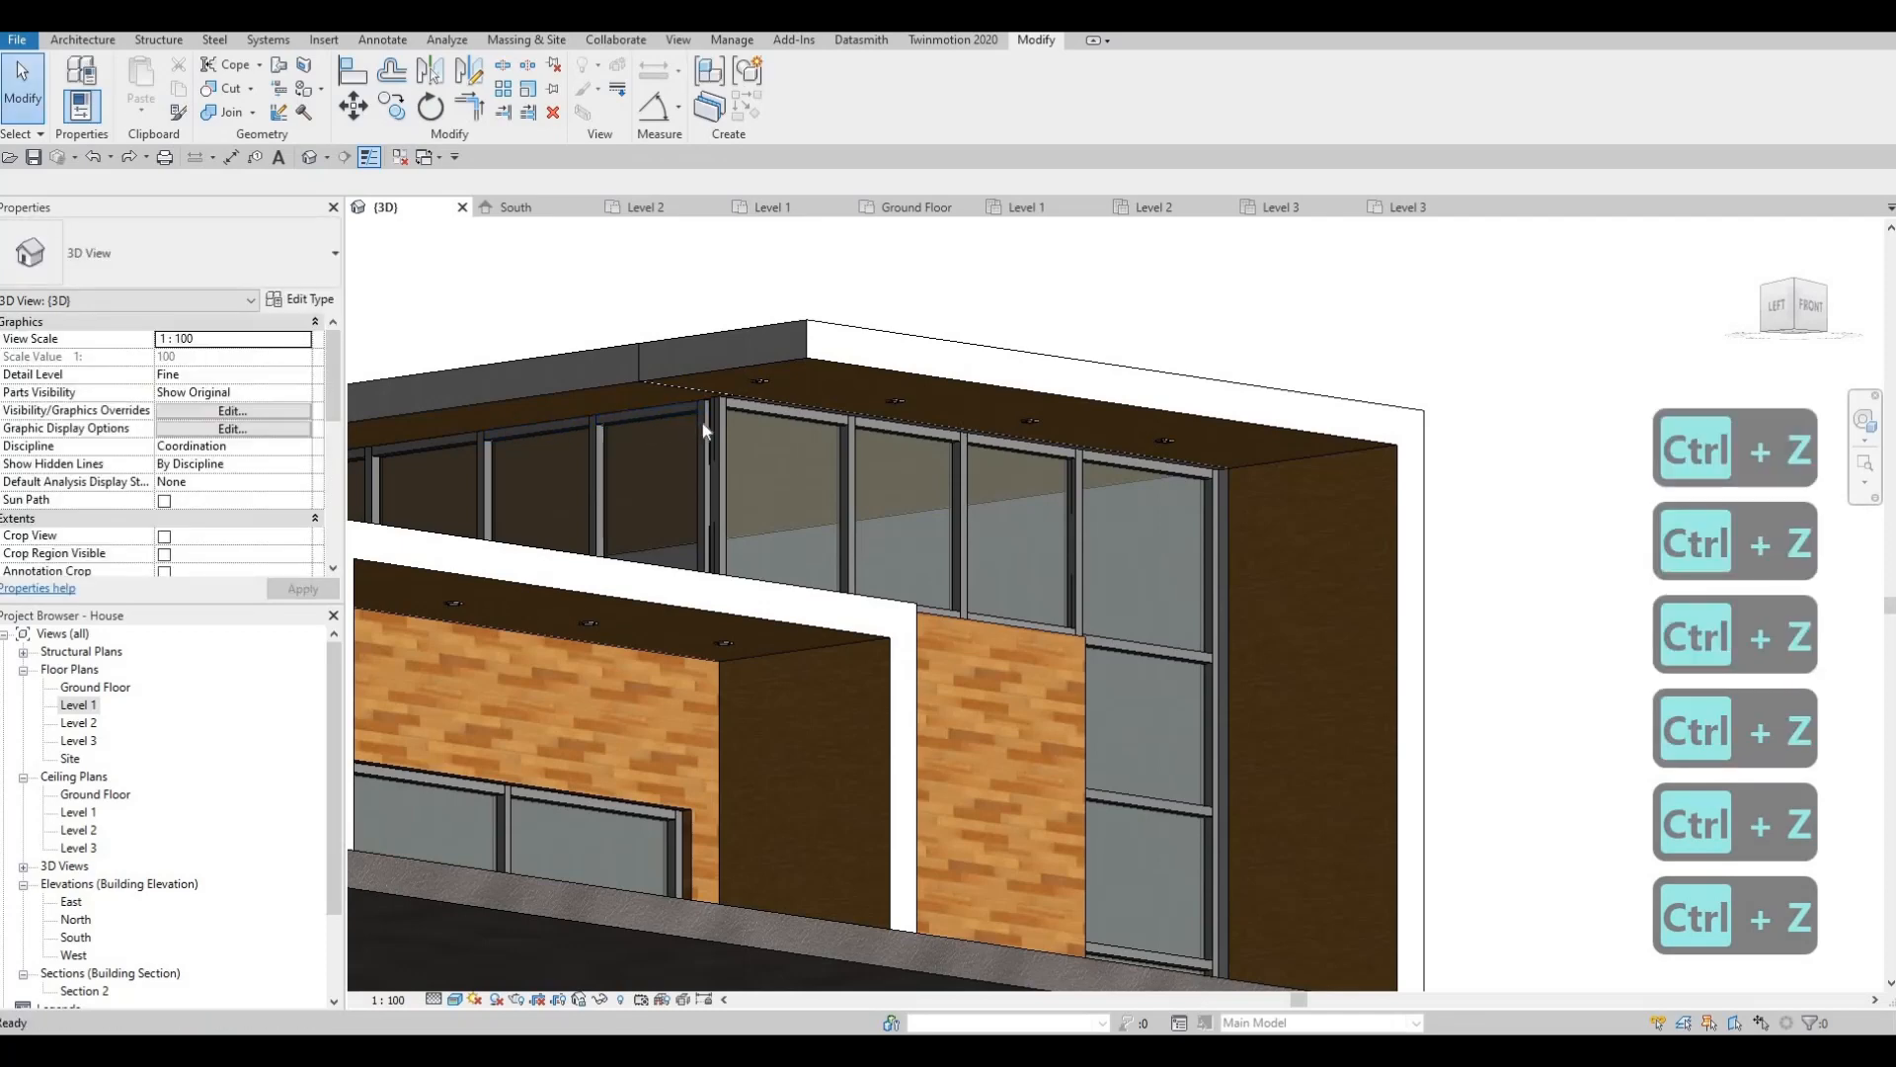
# In the Level 1 floor plan, copy the high roof overhang's corner pot light three times towards the back of the house at 1000 mm spacing.
pyautogui.click(761, 387)
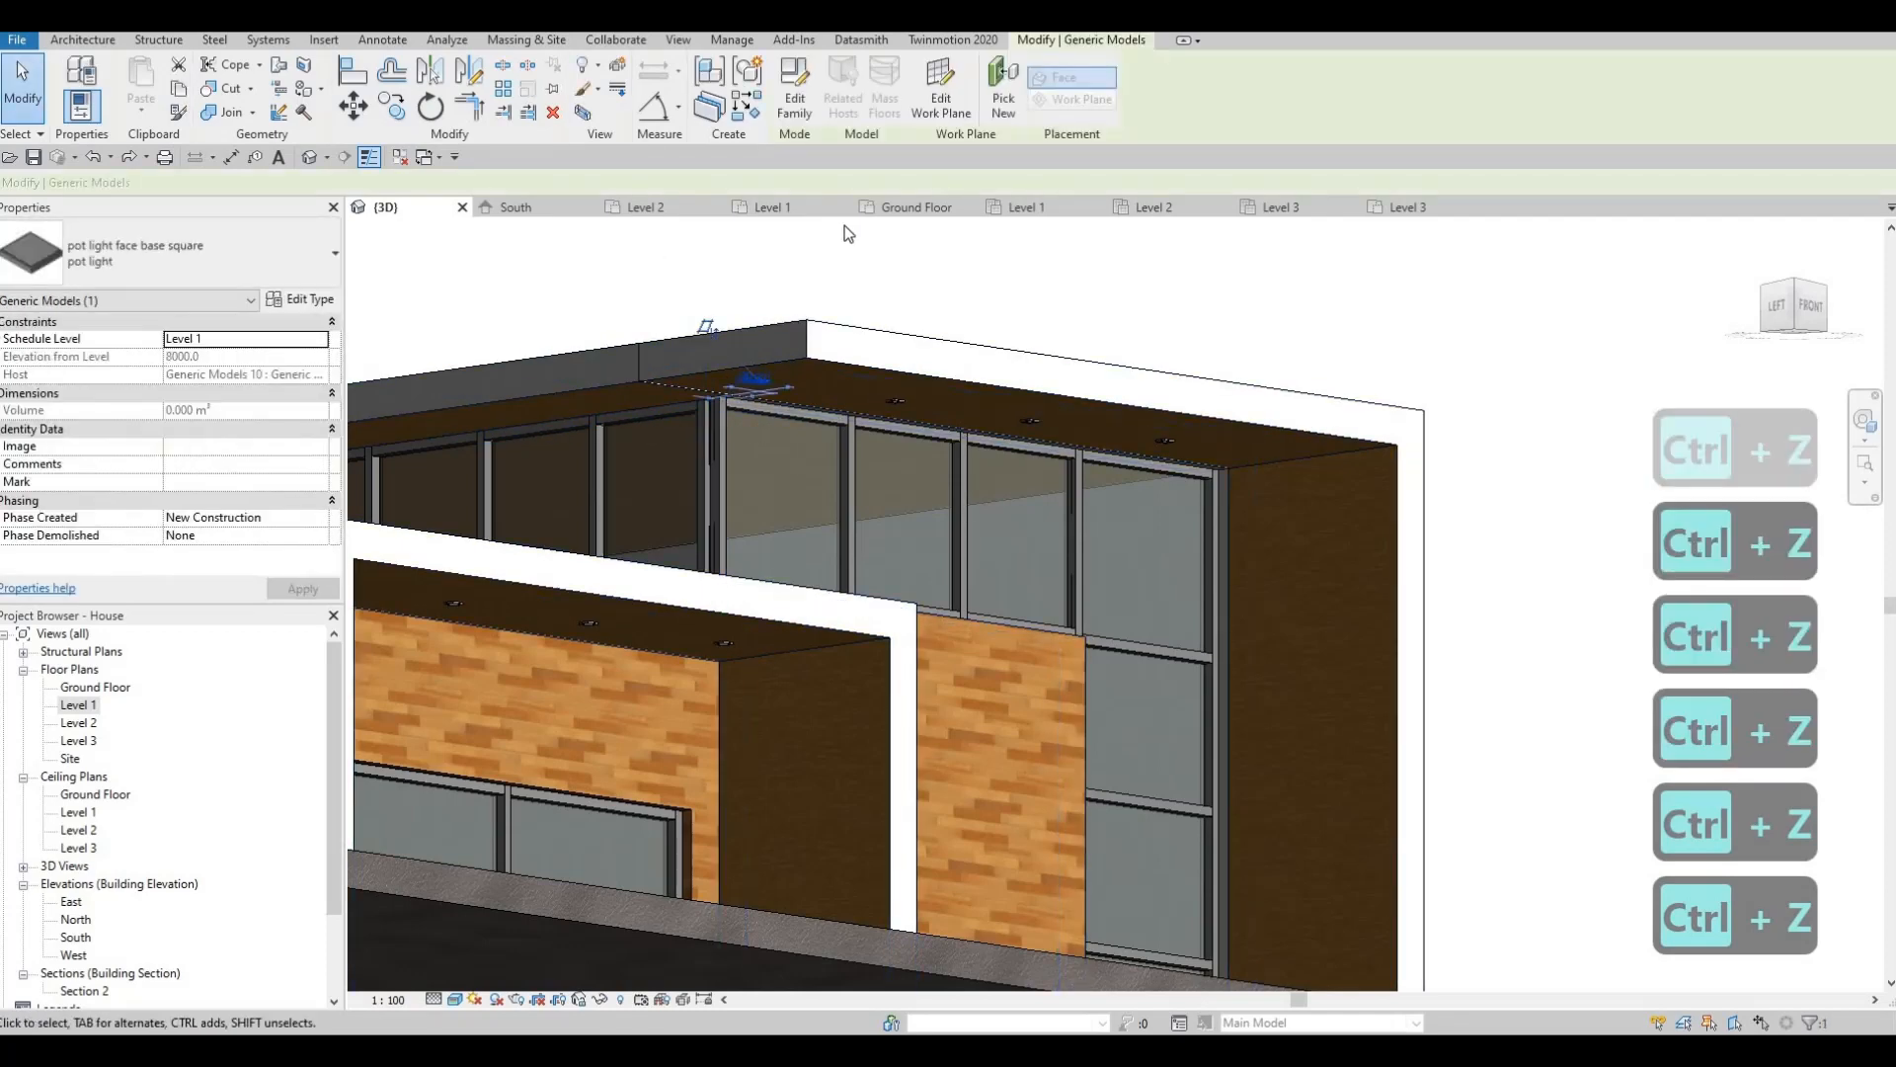
pyautogui.doubleClick(79, 704)
pyautogui.scroll(3, 988, 652)
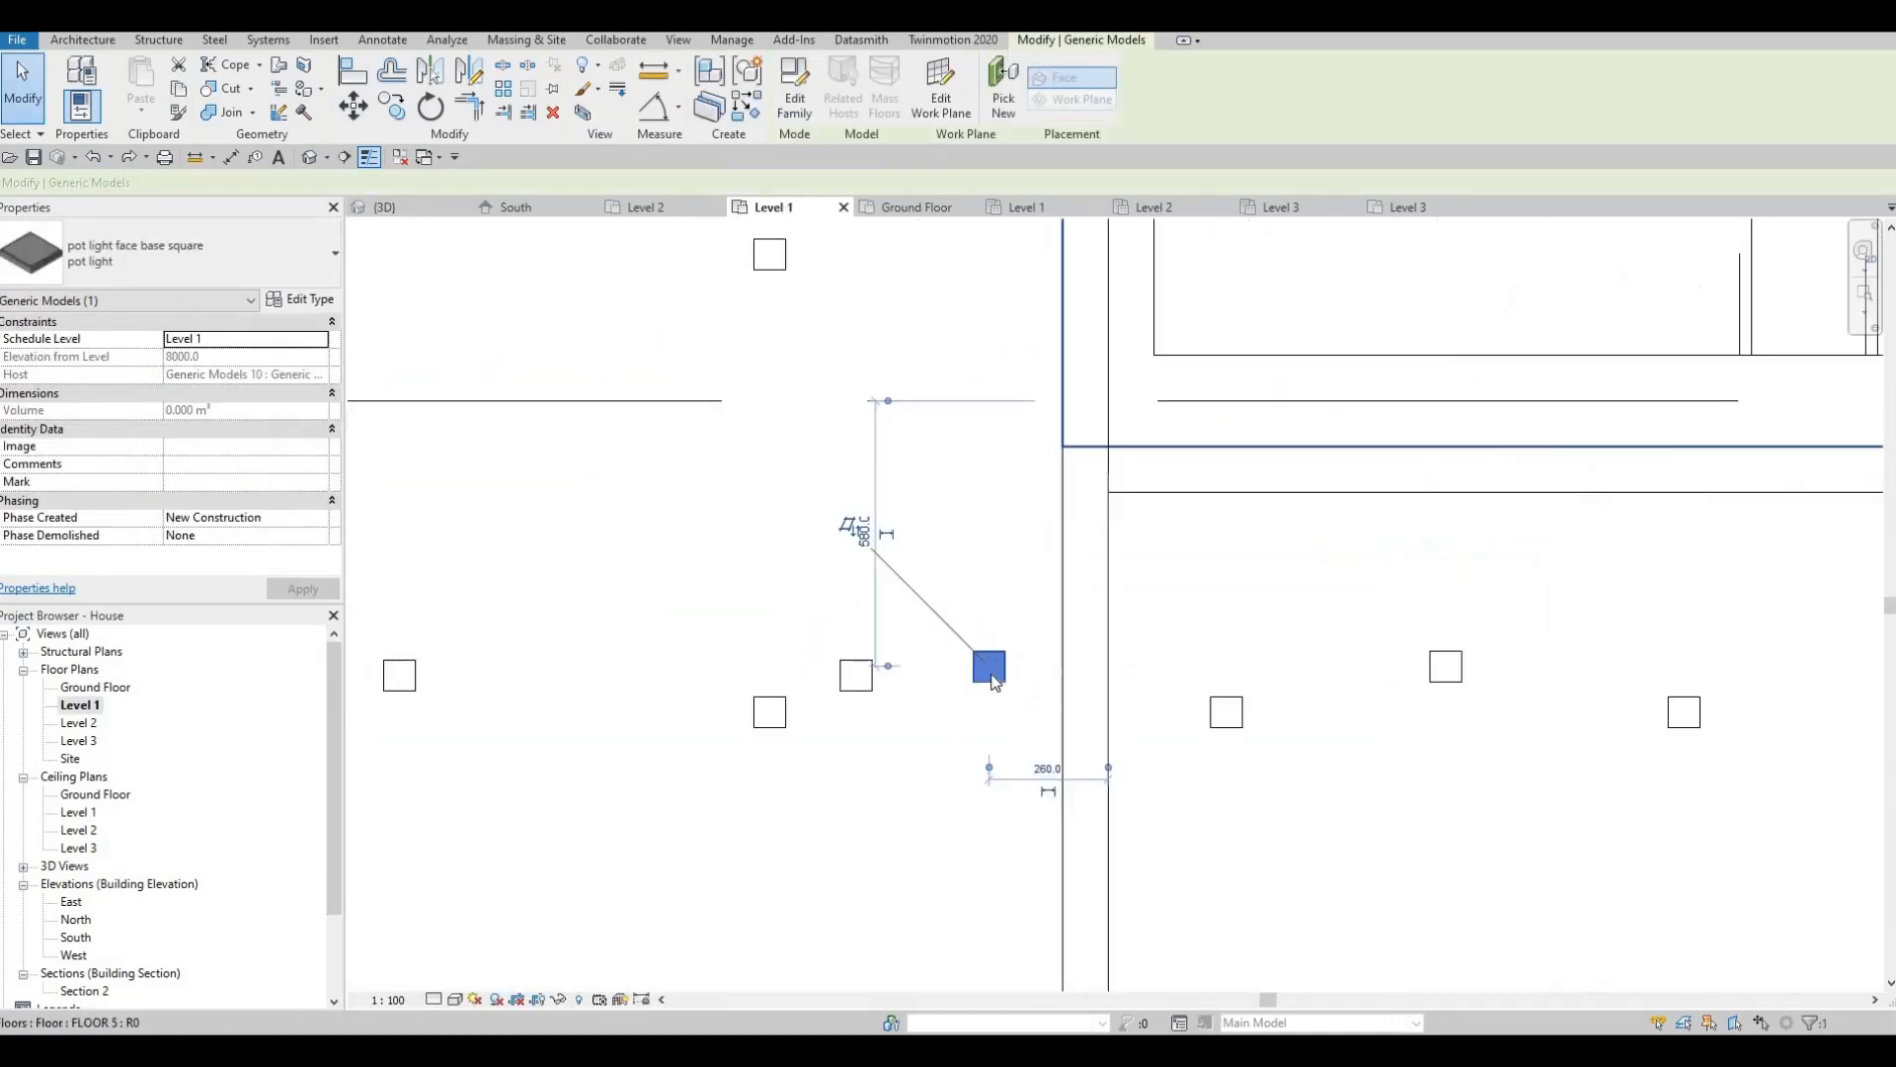
pyautogui.press('Escape')
pyautogui.press('Escape')
pyautogui.click(989, 668)
pyautogui.press('c')
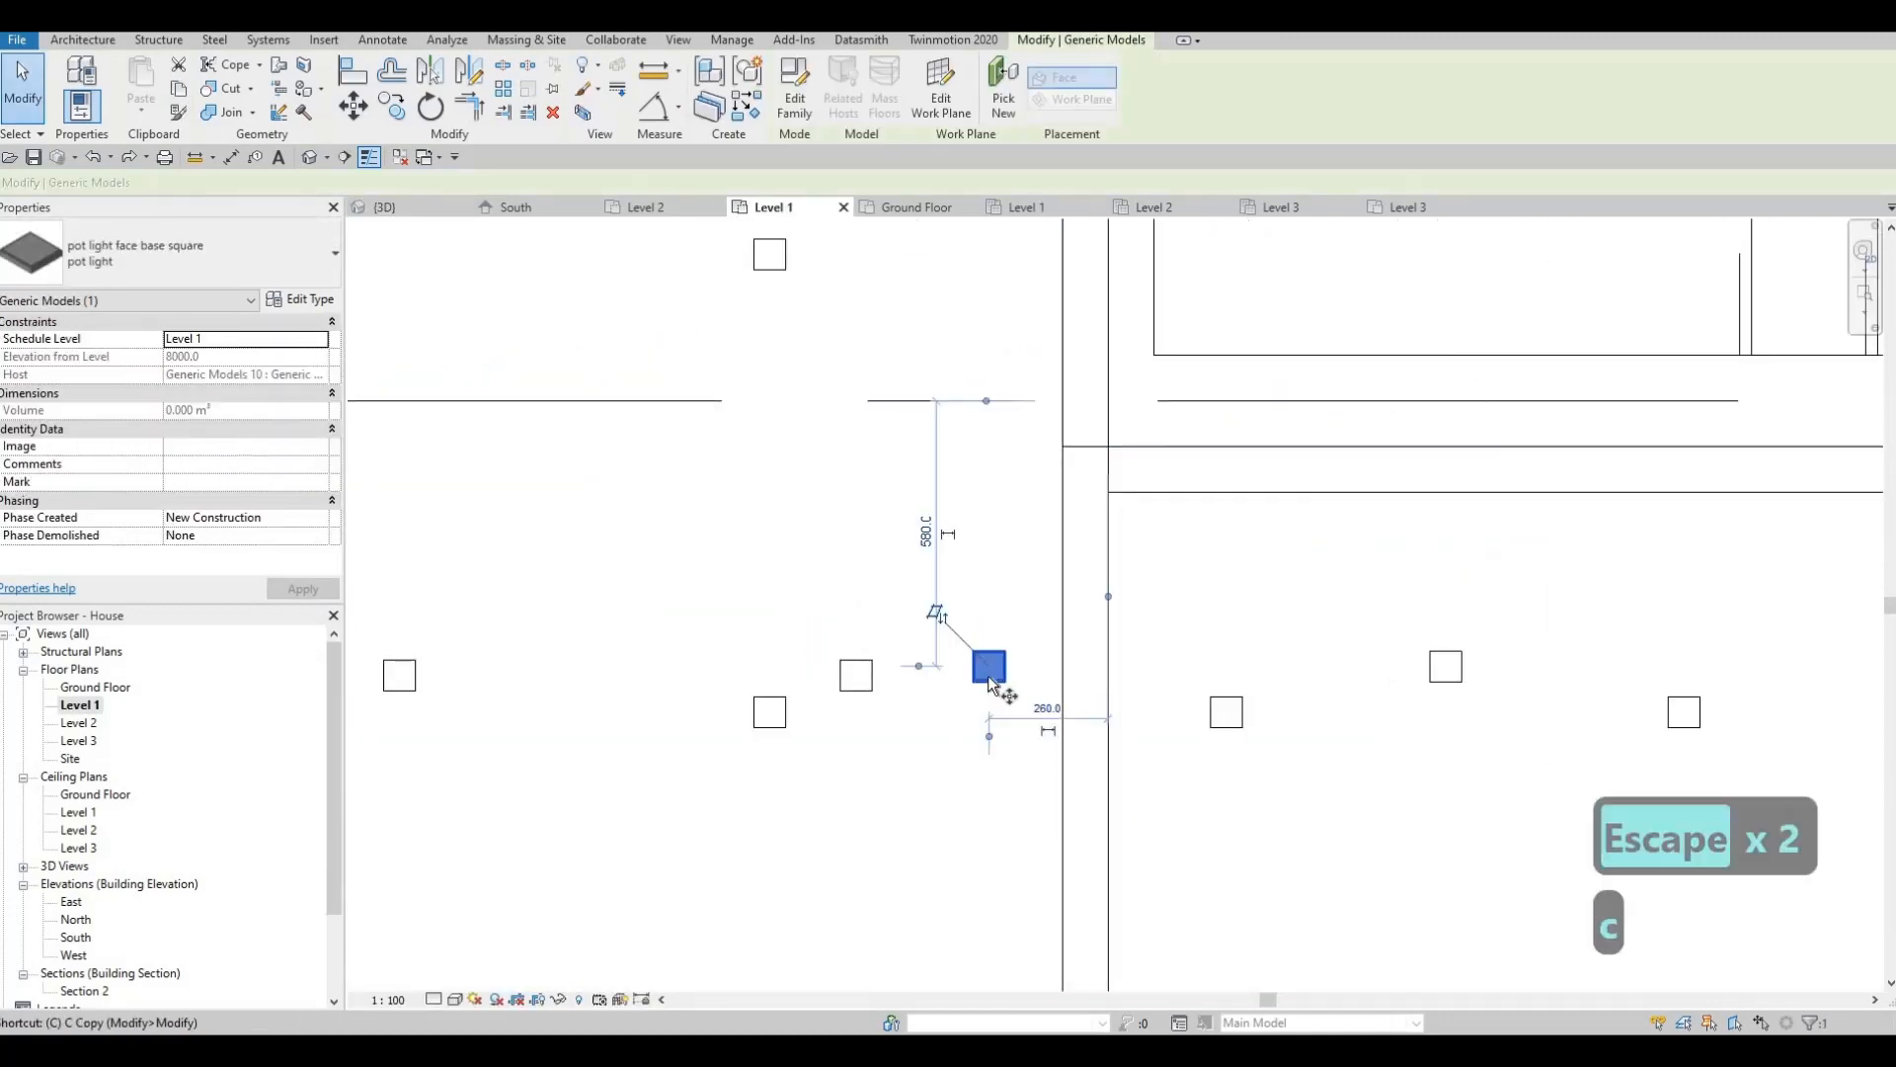
pyautogui.press('o')
pyautogui.click(987, 668)
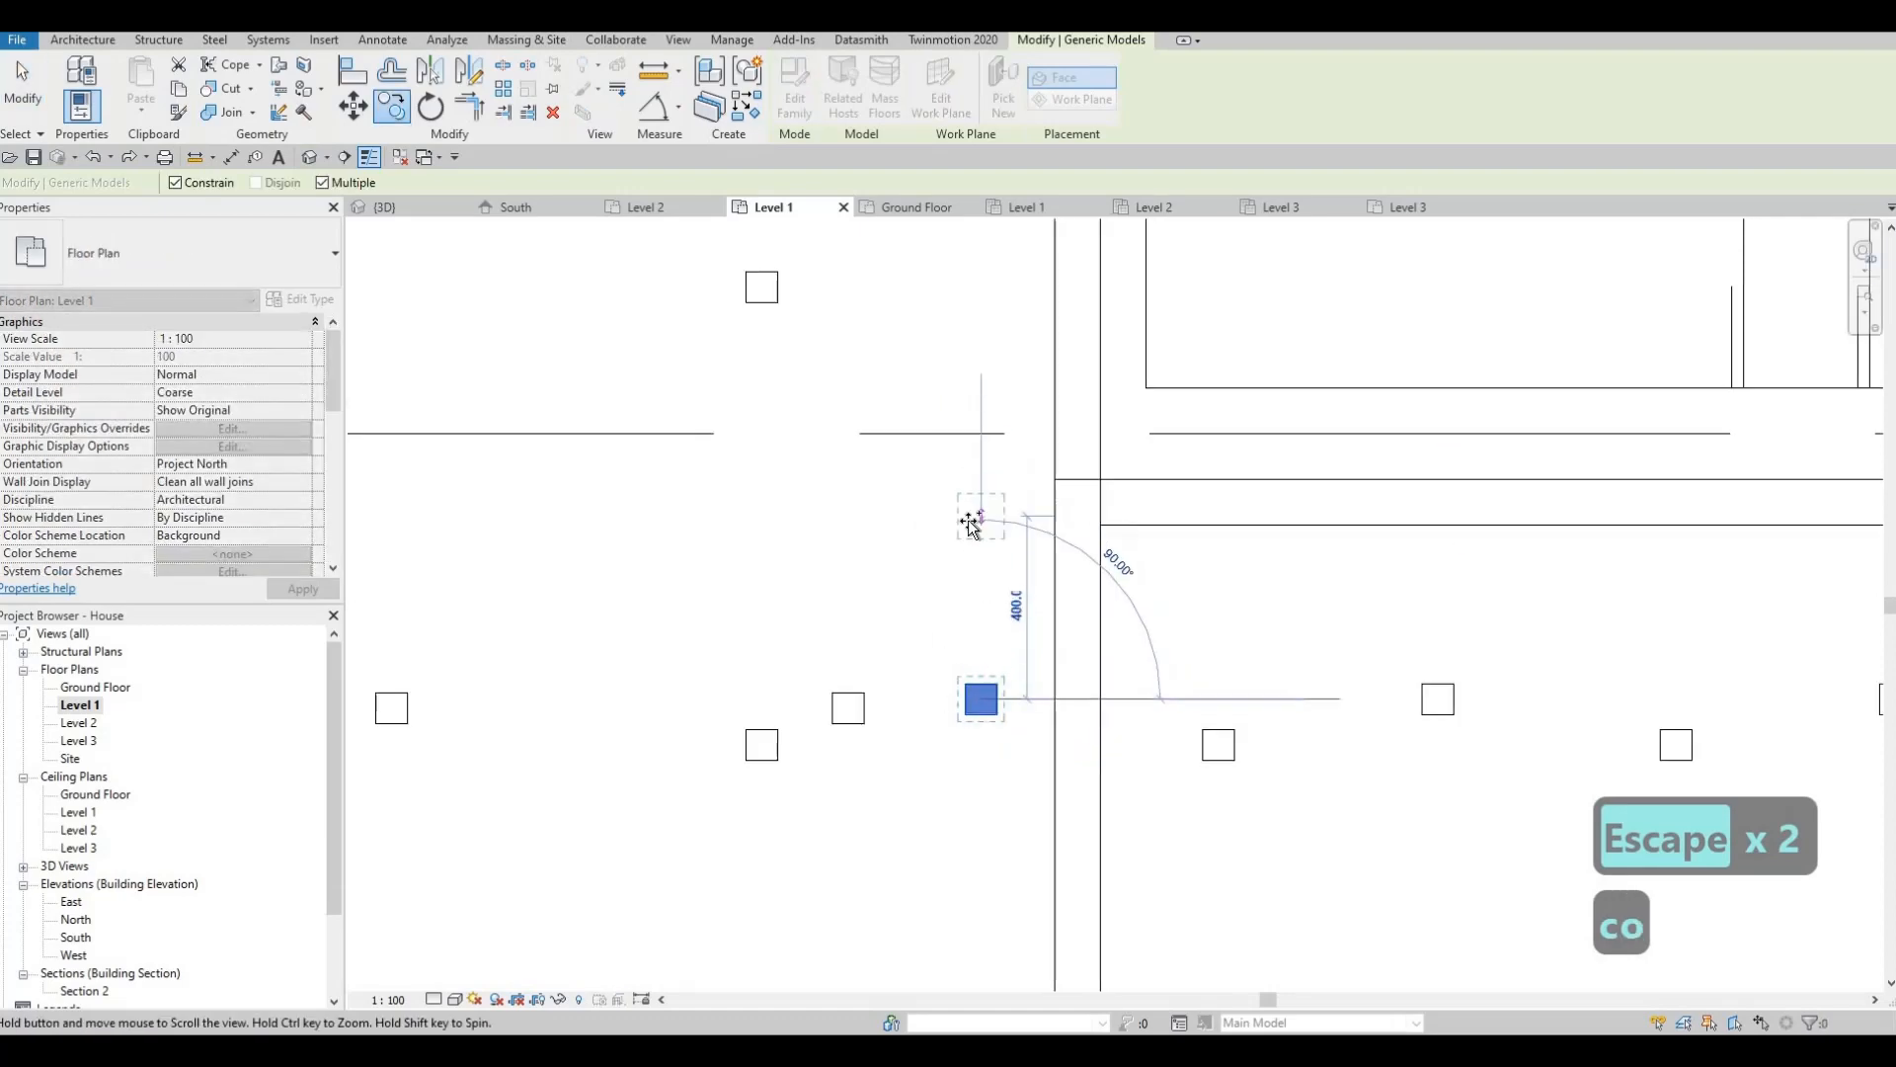
pyautogui.scroll(-5, 948, 554)
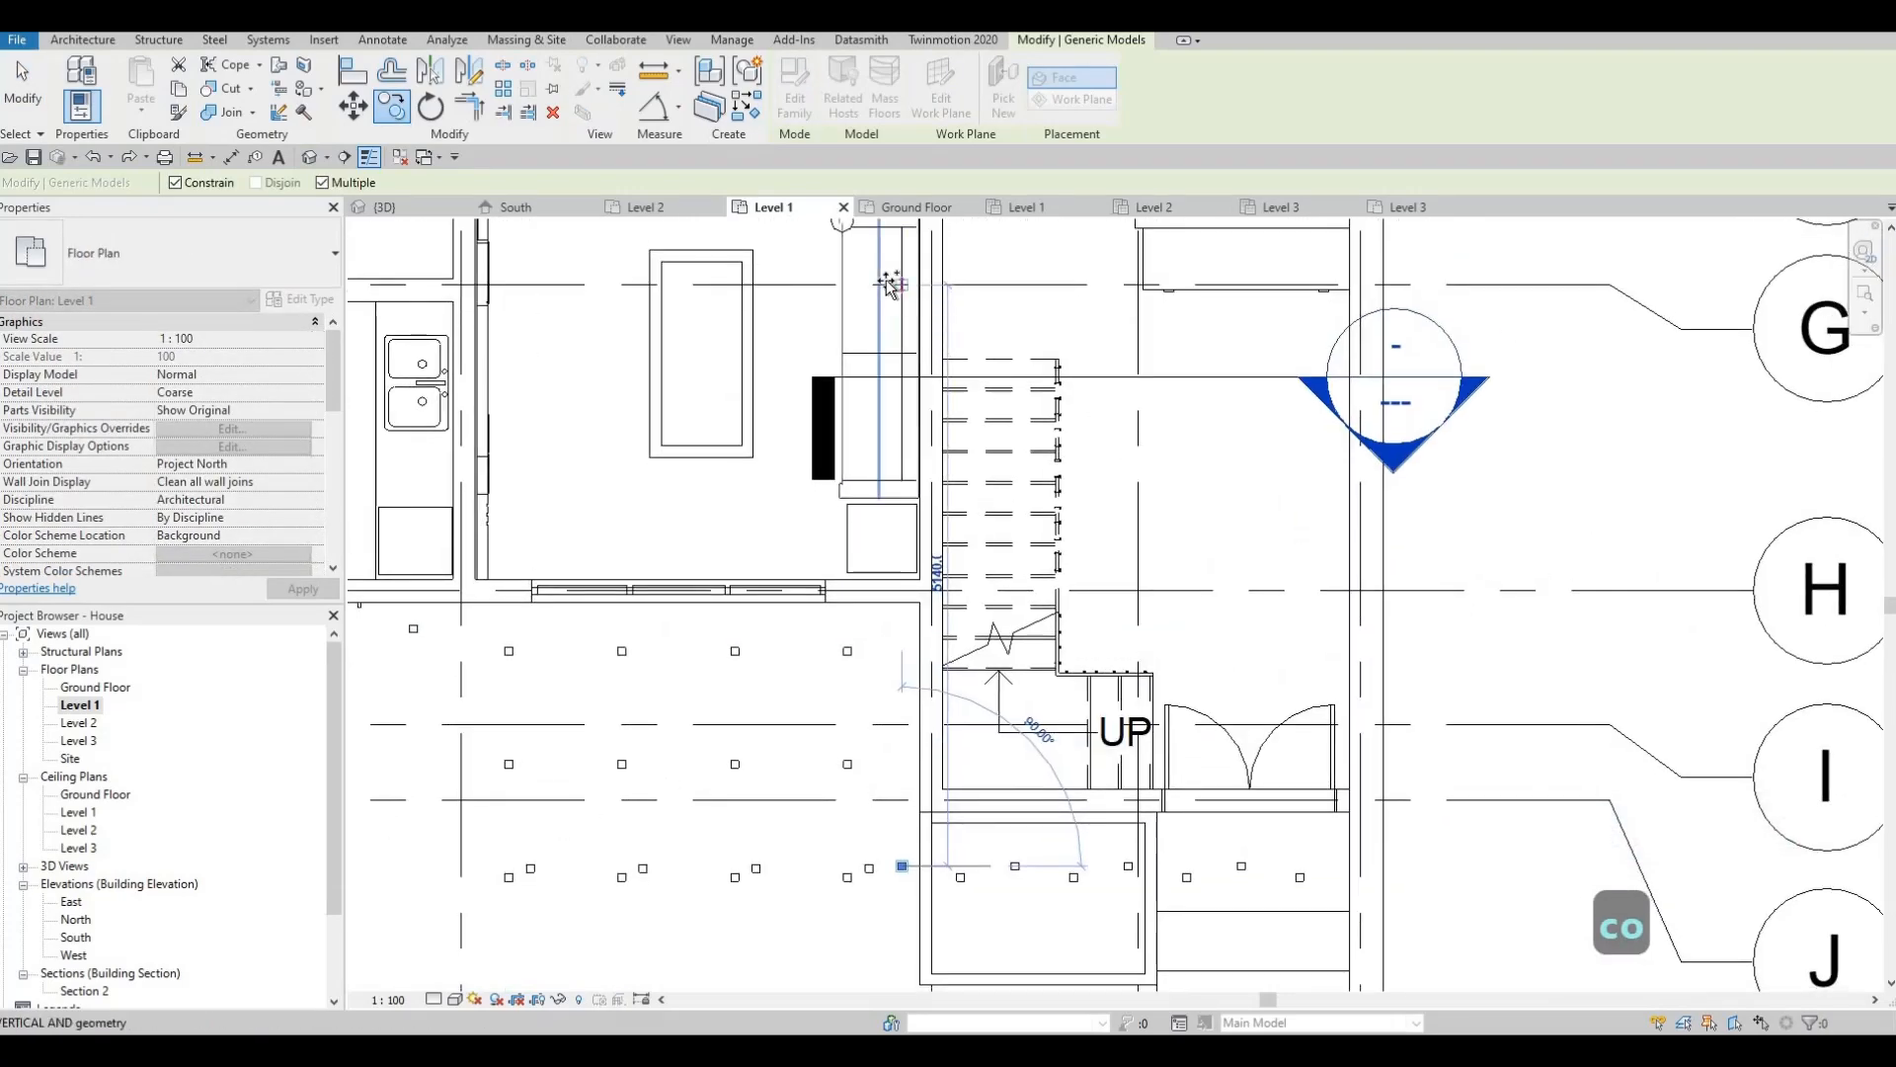
pyautogui.write('1000')
pyautogui.press('Return')
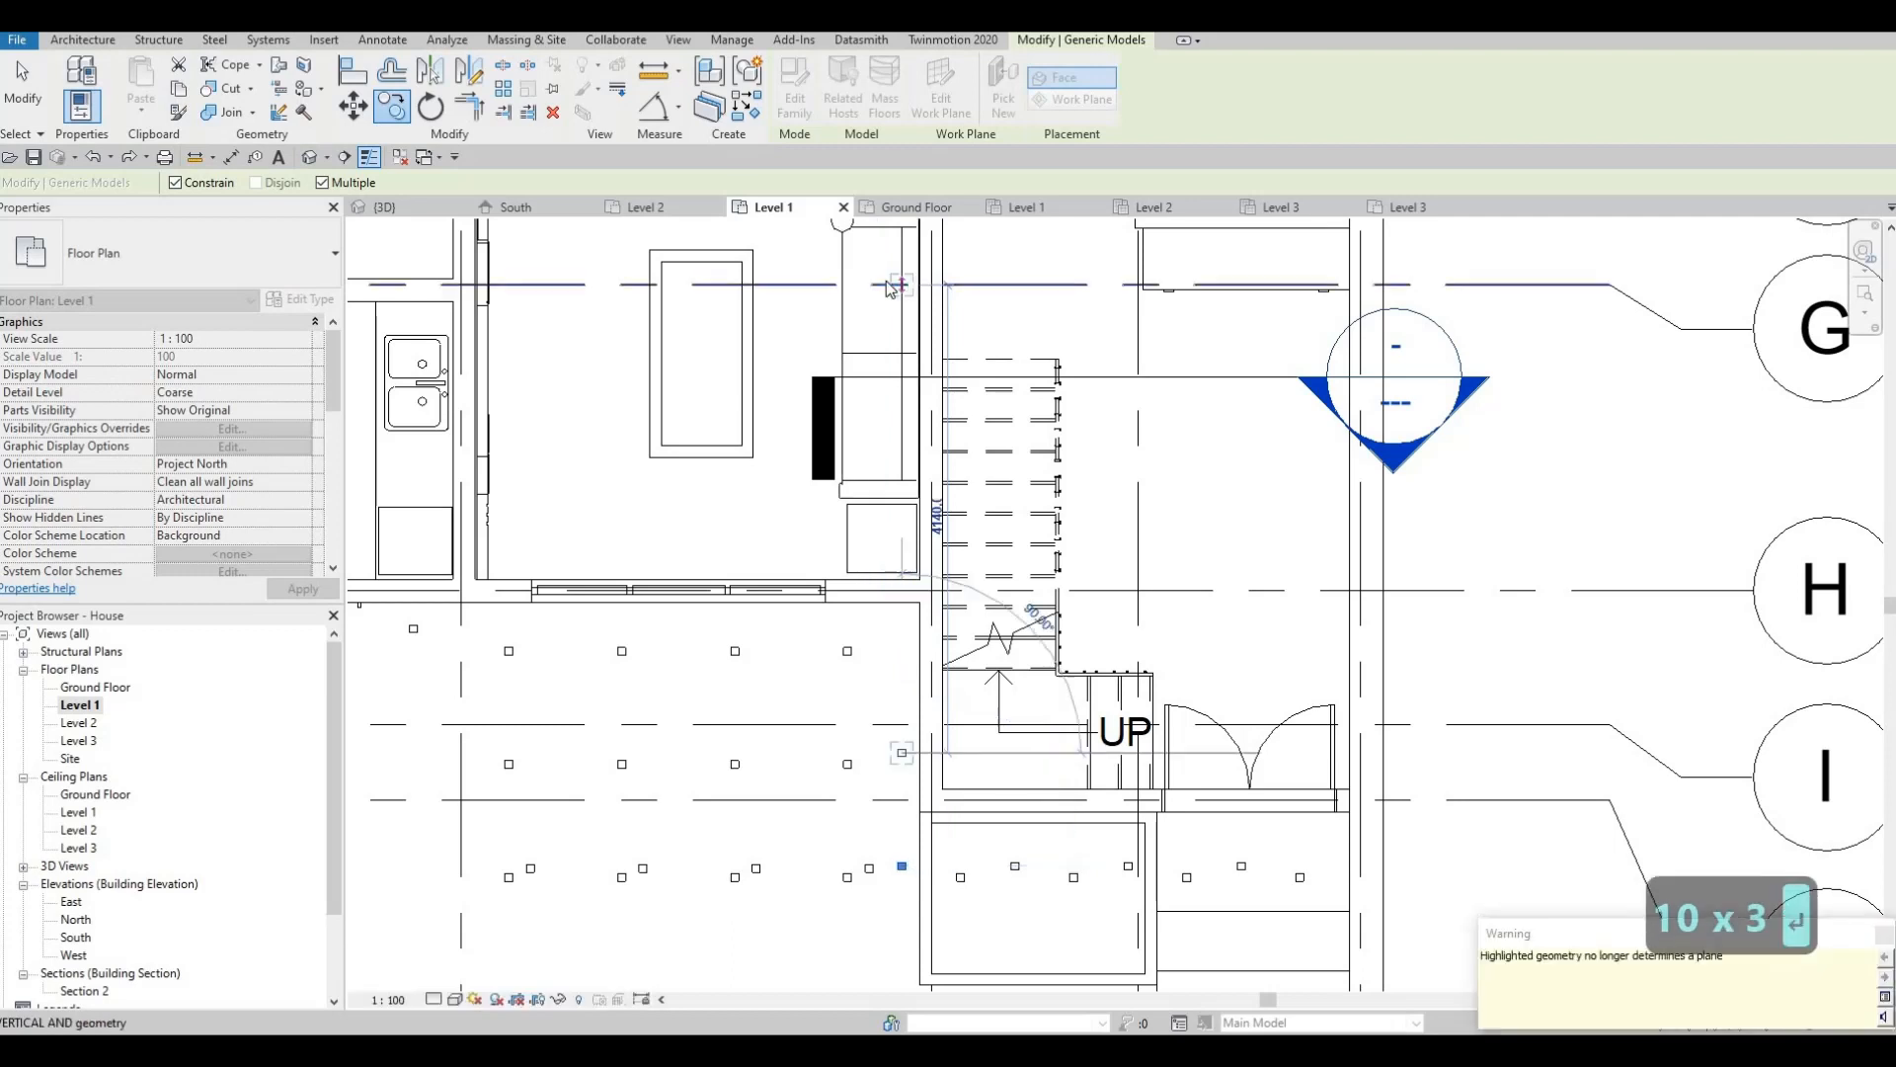
pyautogui.write('1000')
pyautogui.press('Return')
pyautogui.write('1')
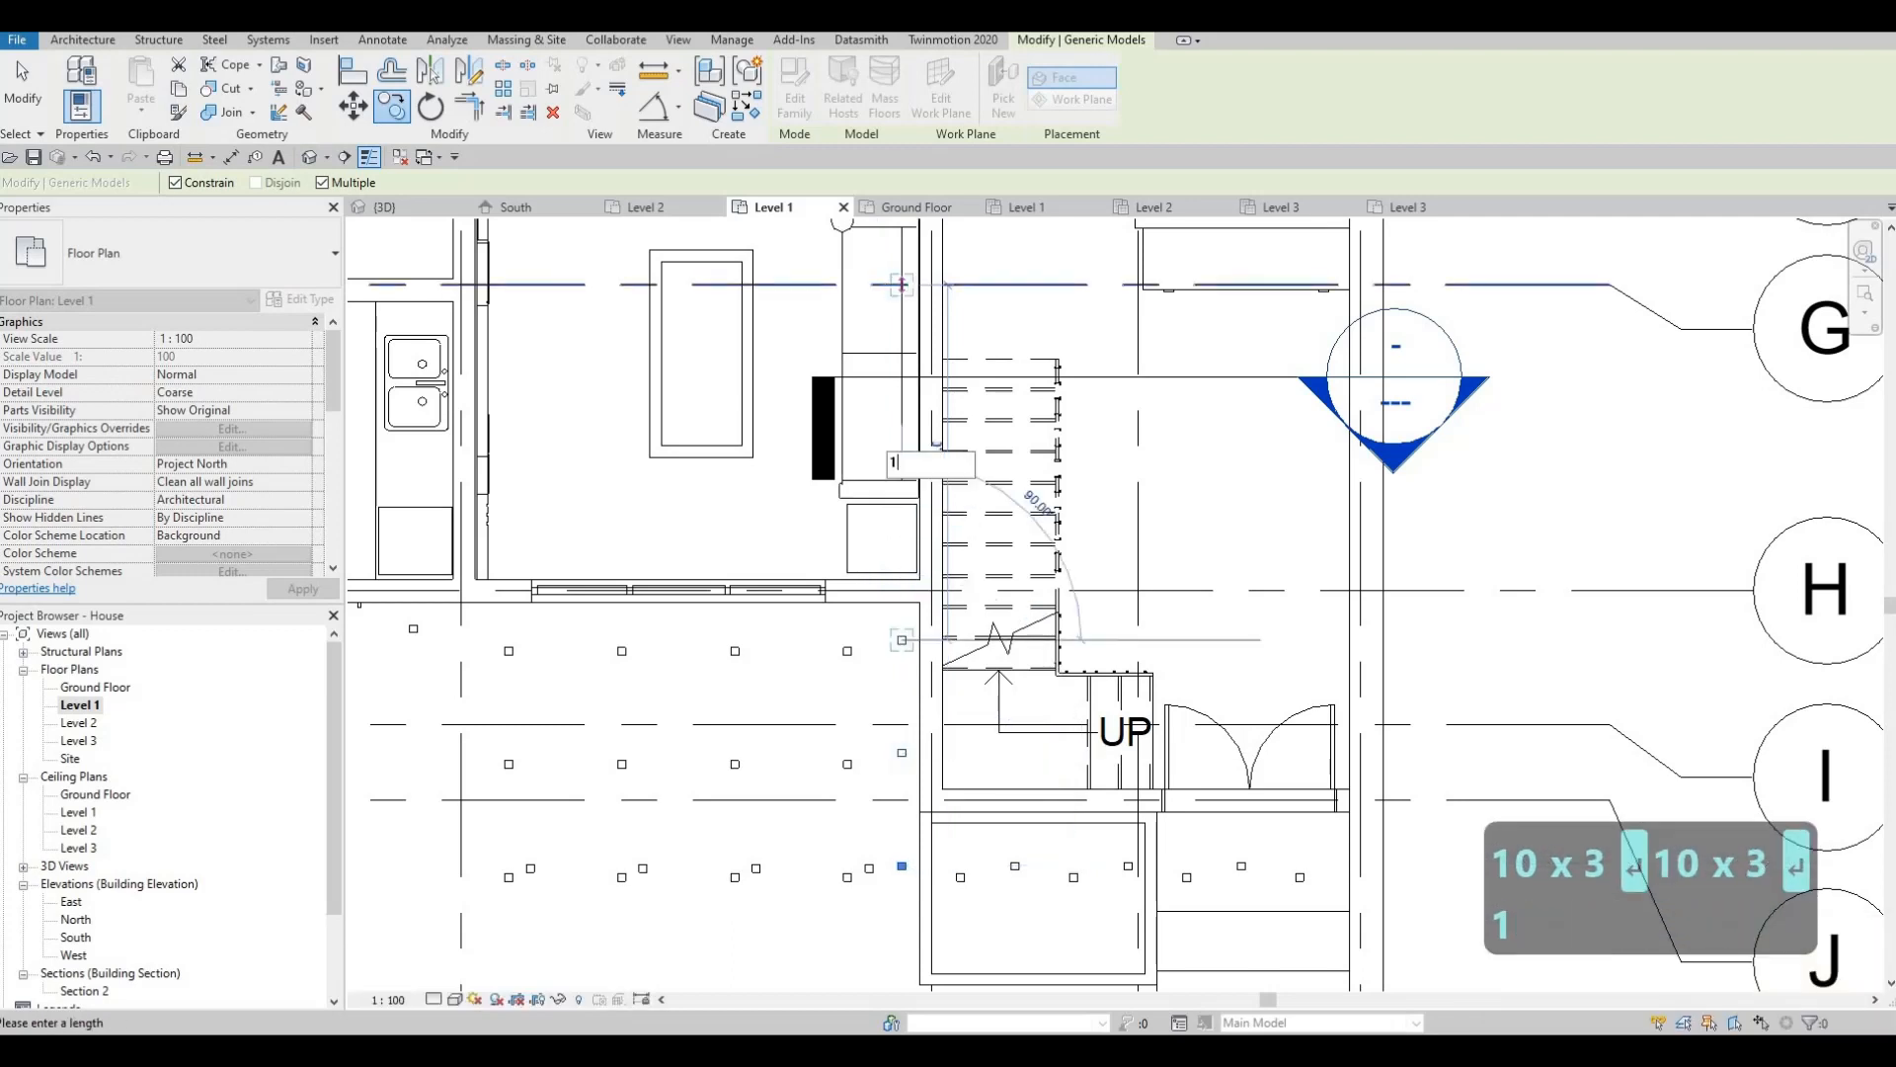
pyautogui.write('000')
pyautogui.press('Return')
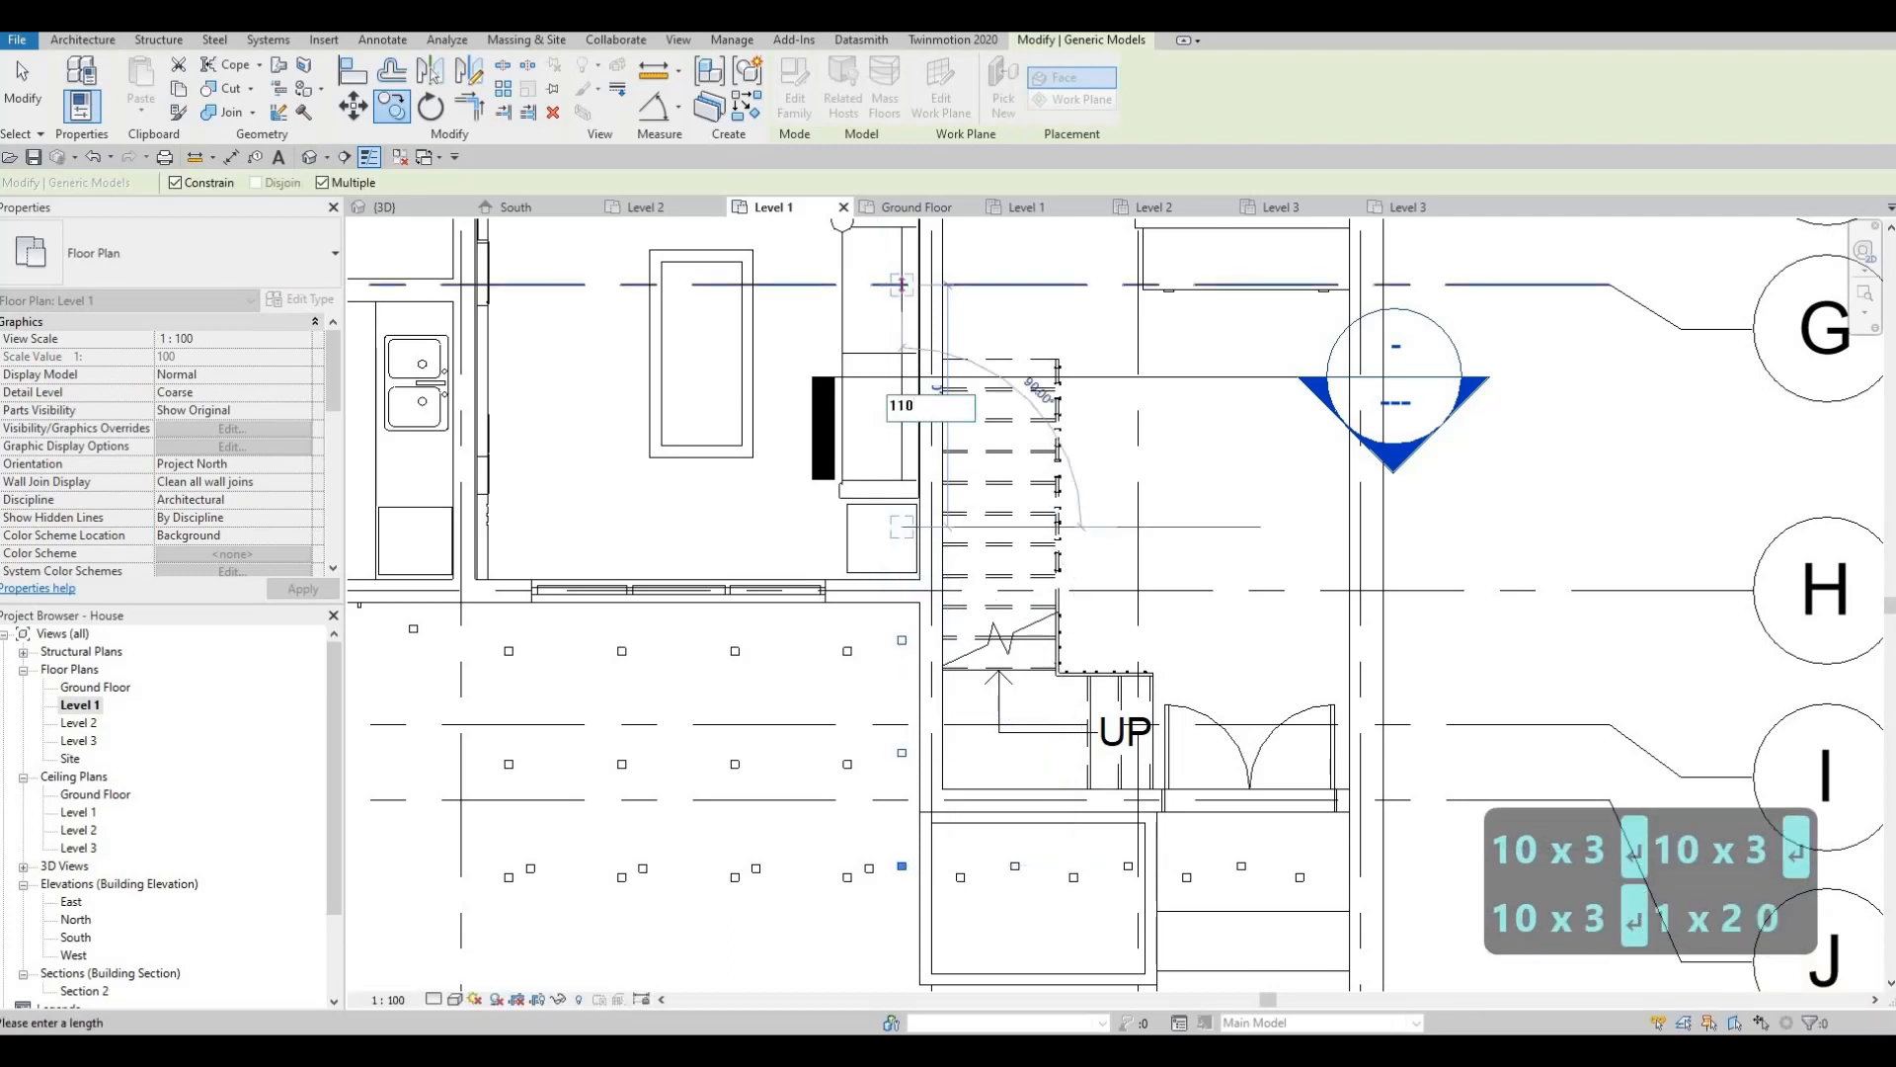
# Extend the row by two more pot light copies at 1000 mm spacing and end the Copy command.
pyautogui.press('BackSpace')
pyautogui.press('BackSpace')
pyautogui.write('00')
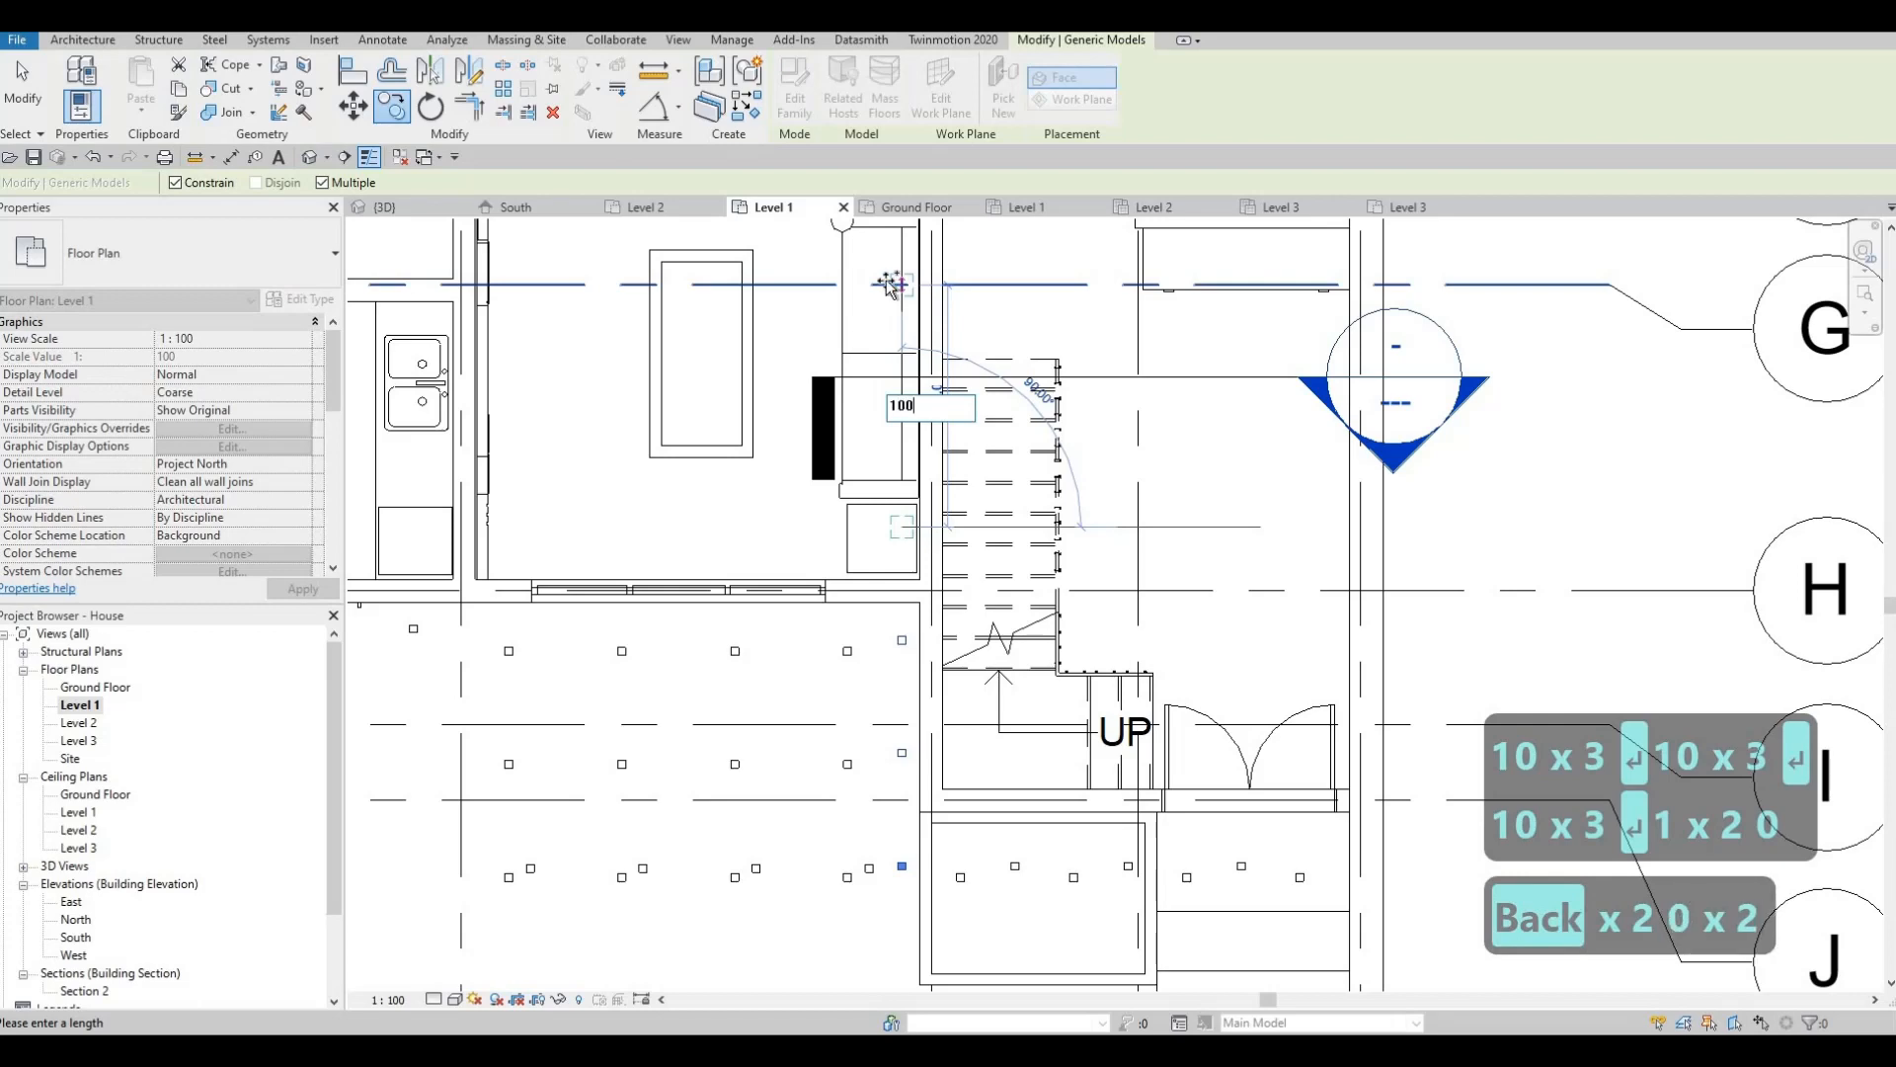
pyautogui.write('.0')
pyautogui.press('Return')
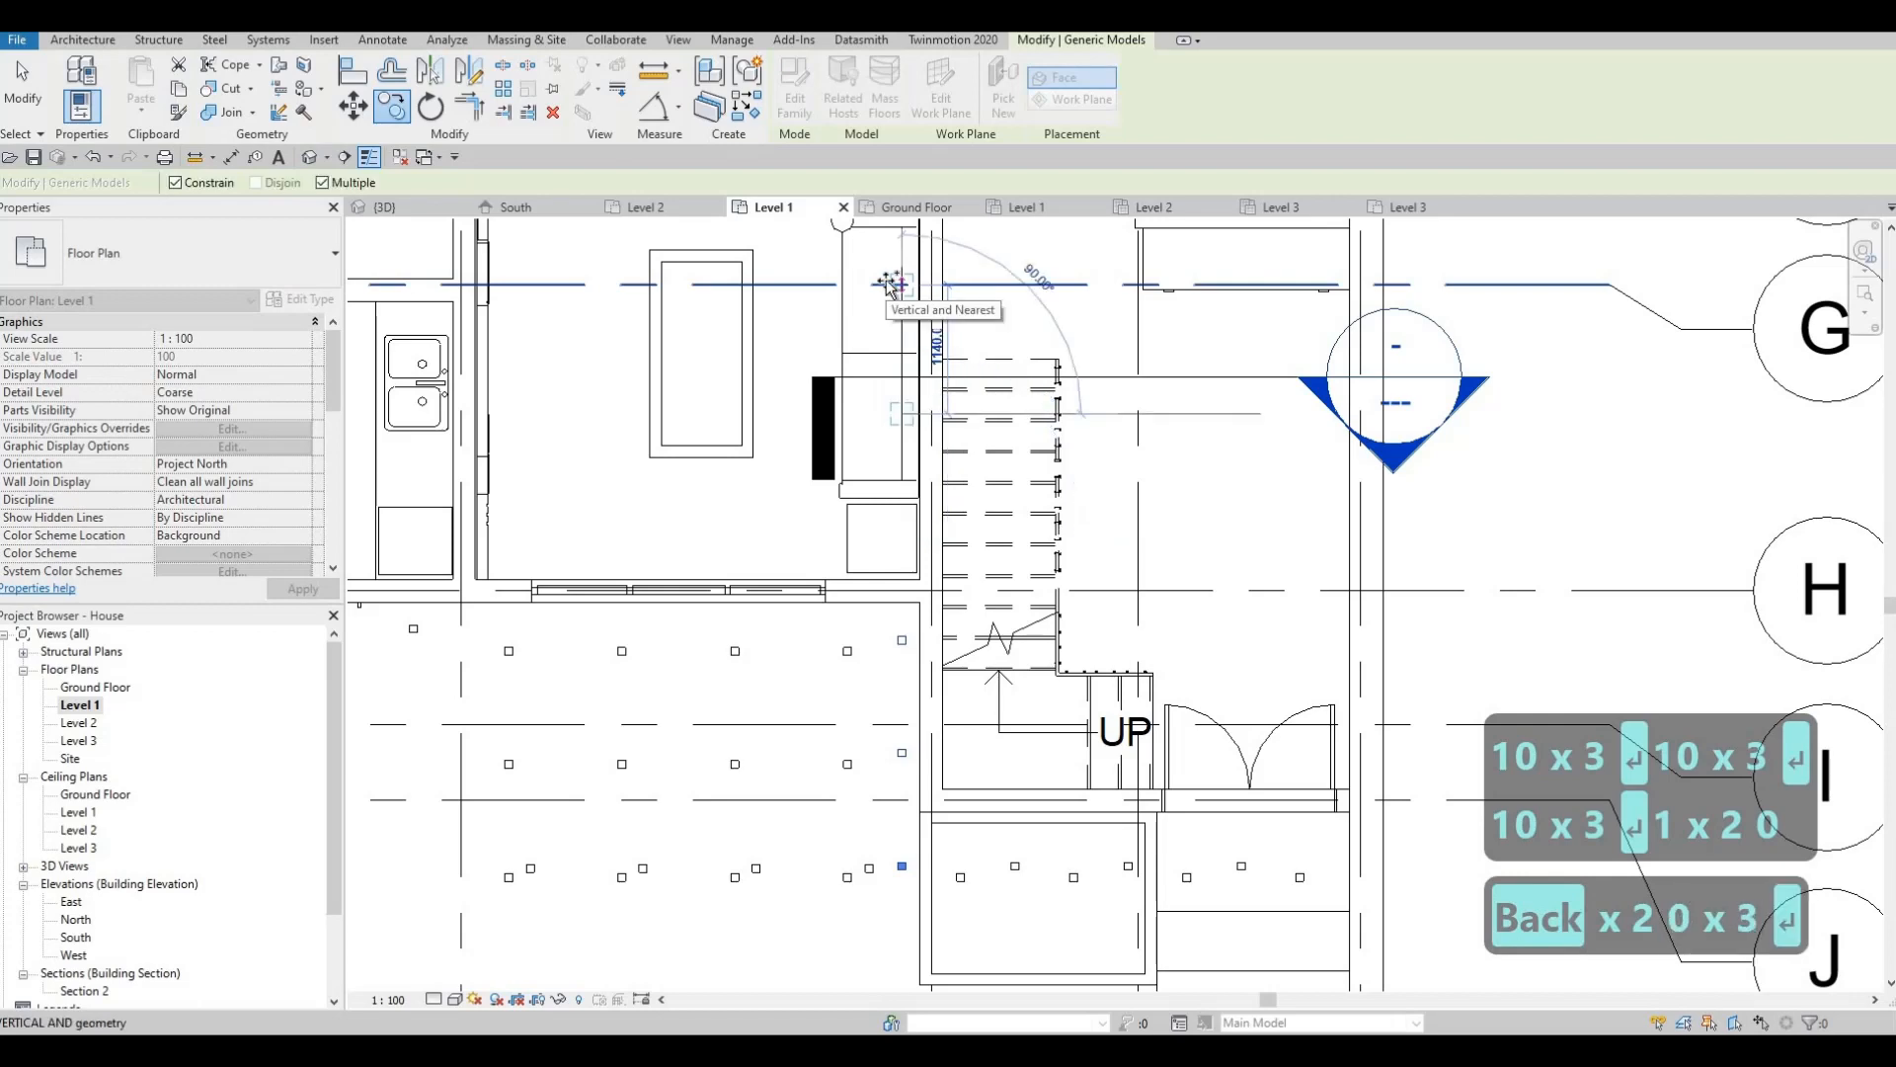
pyautogui.write('1')
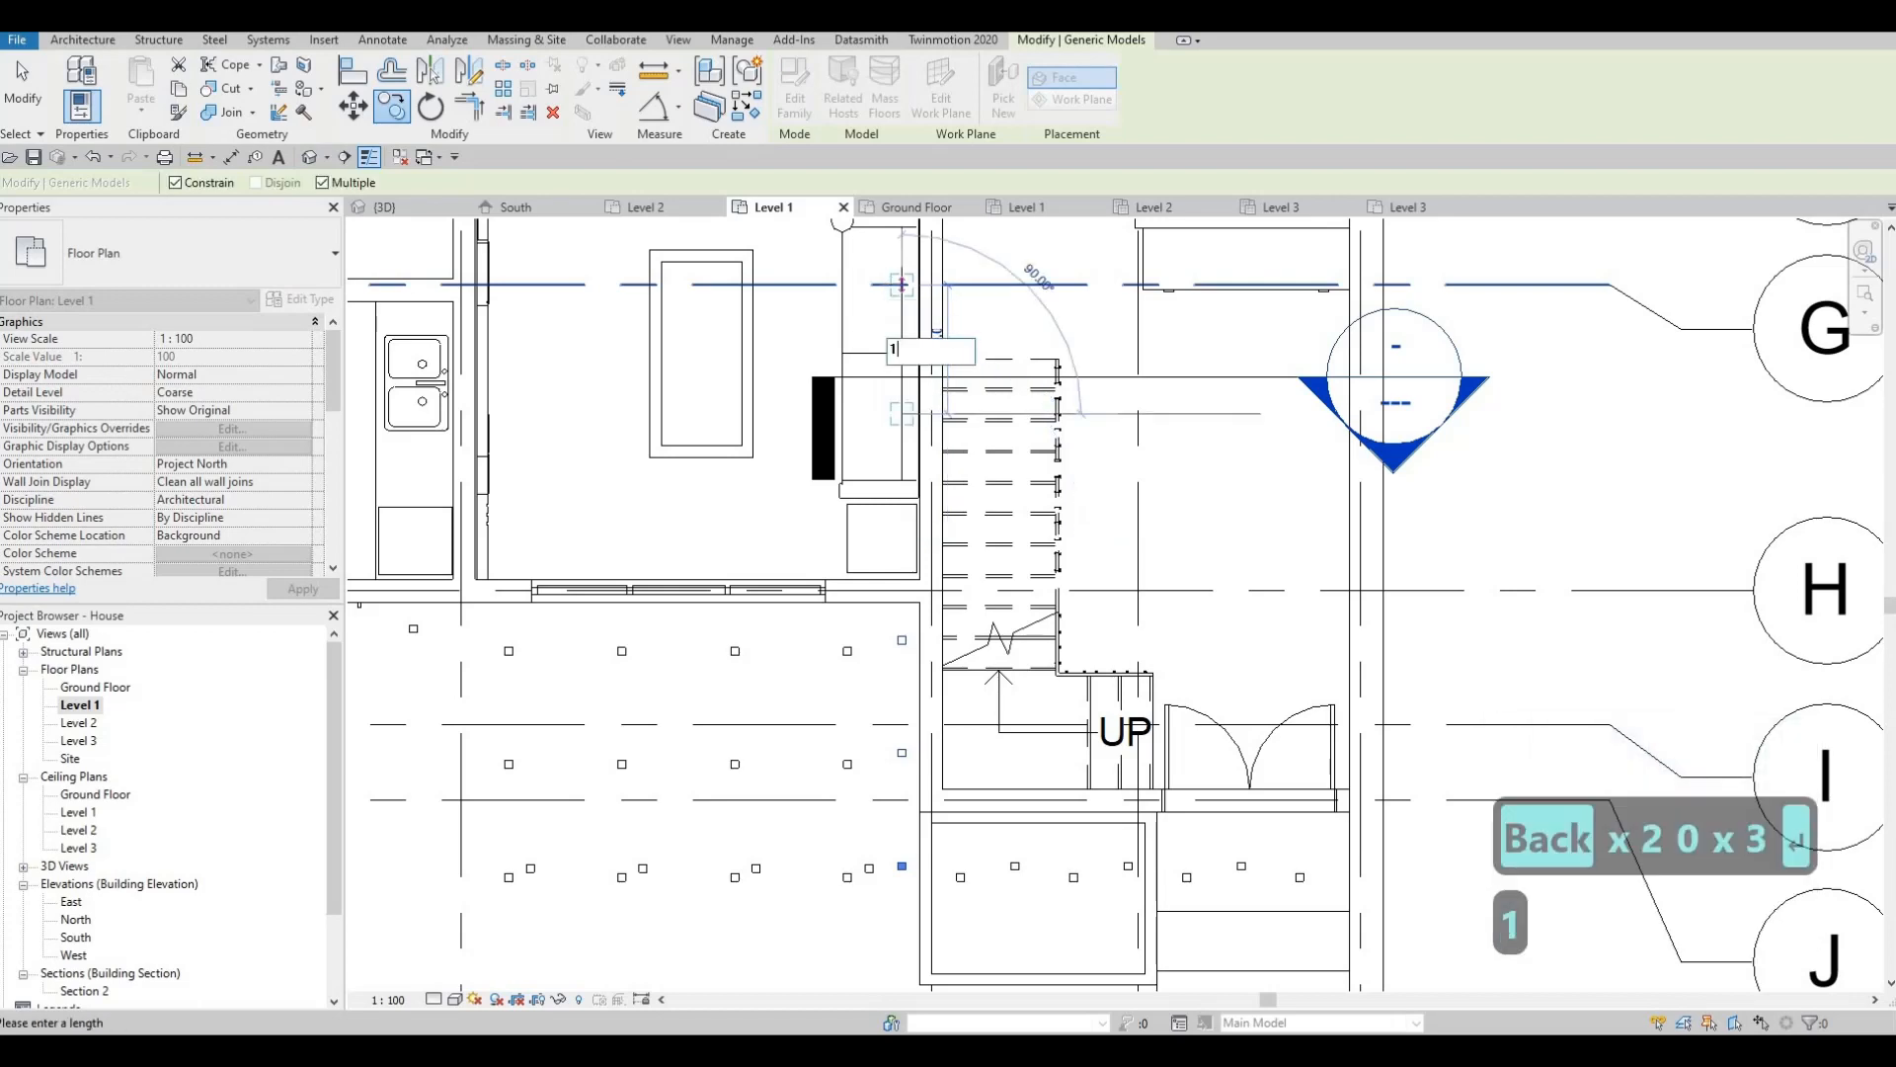
pyautogui.write('000')
pyautogui.press('Return')
pyautogui.press('Escape')
pyautogui.press('Escape')
pyautogui.press('Escape')
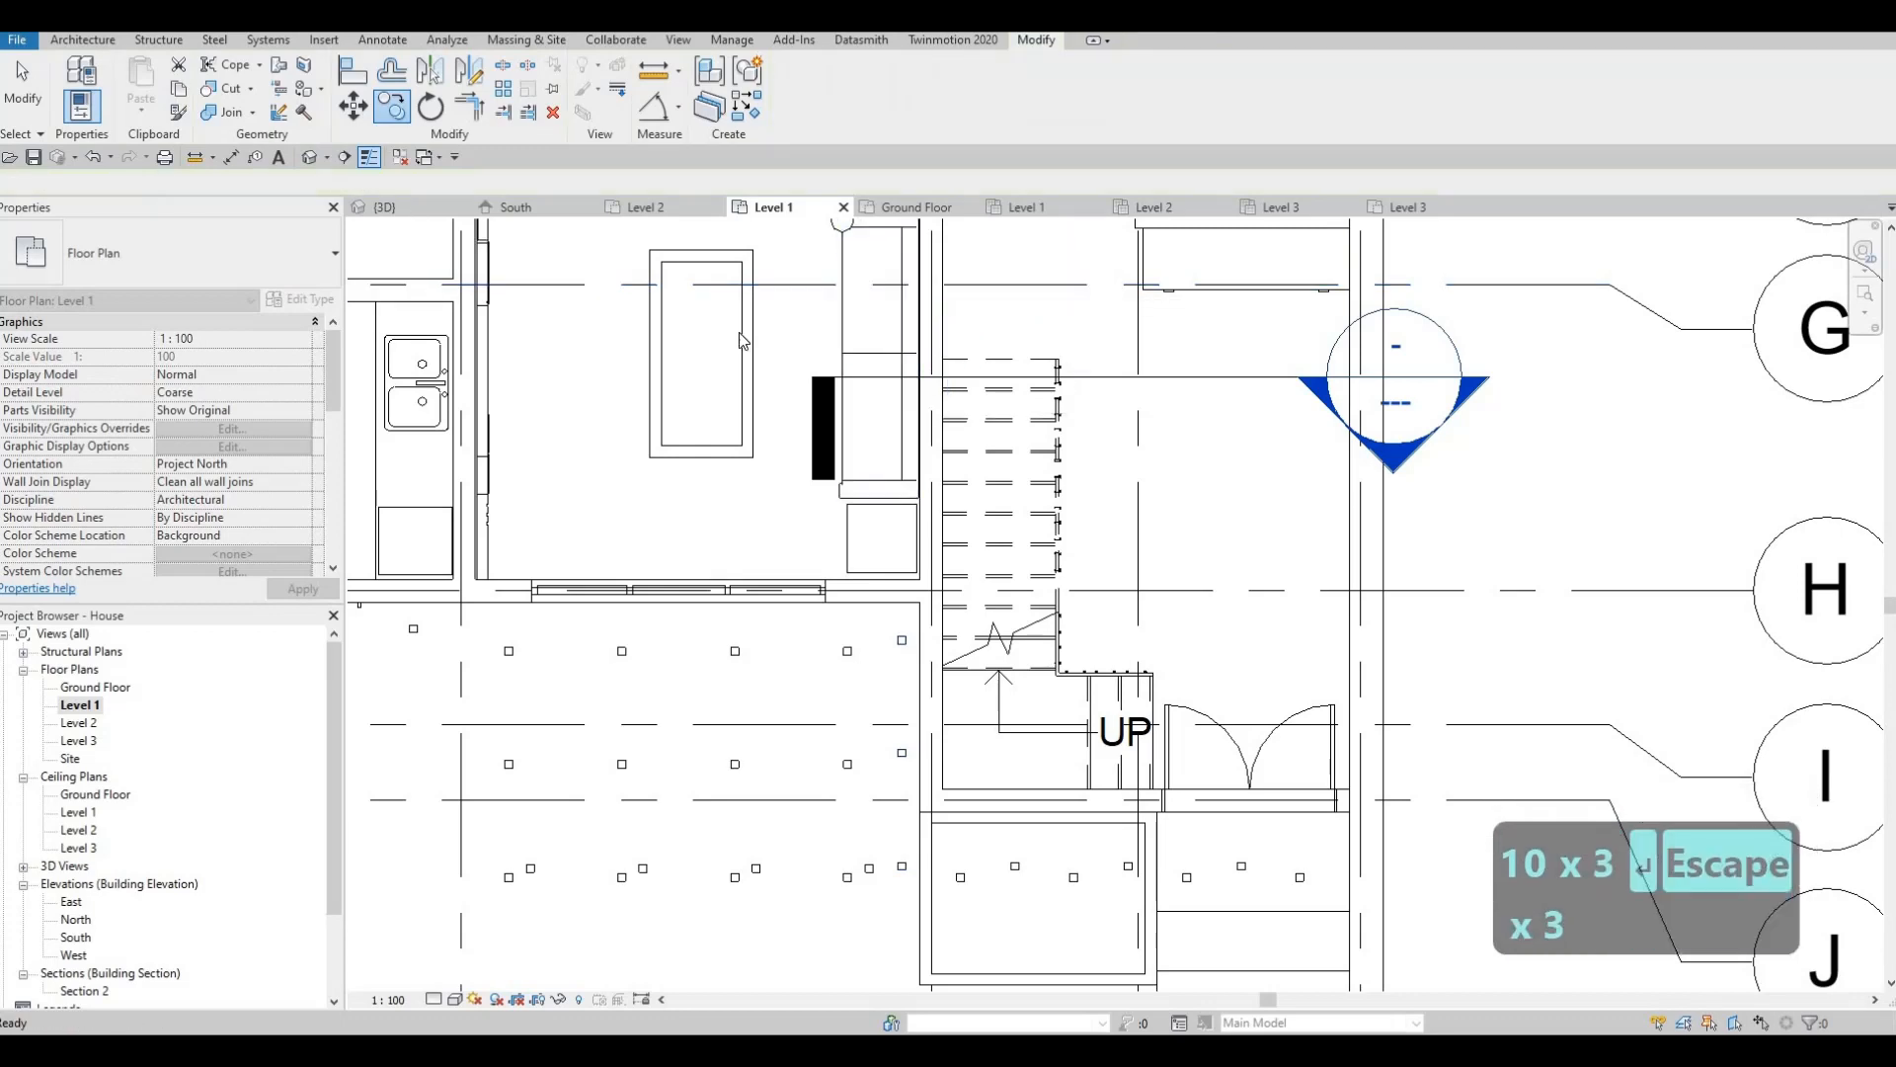
# Check the side overhang in the 3D view and undo the row of pot light copies made in the floor plan.
pyautogui.click(384, 207)
pyautogui.keyDown('shift'); pyautogui.moveTo(700, 448); pyautogui.dragTo(826, 432, button='middle'); pyautogui.keyUp('shift')
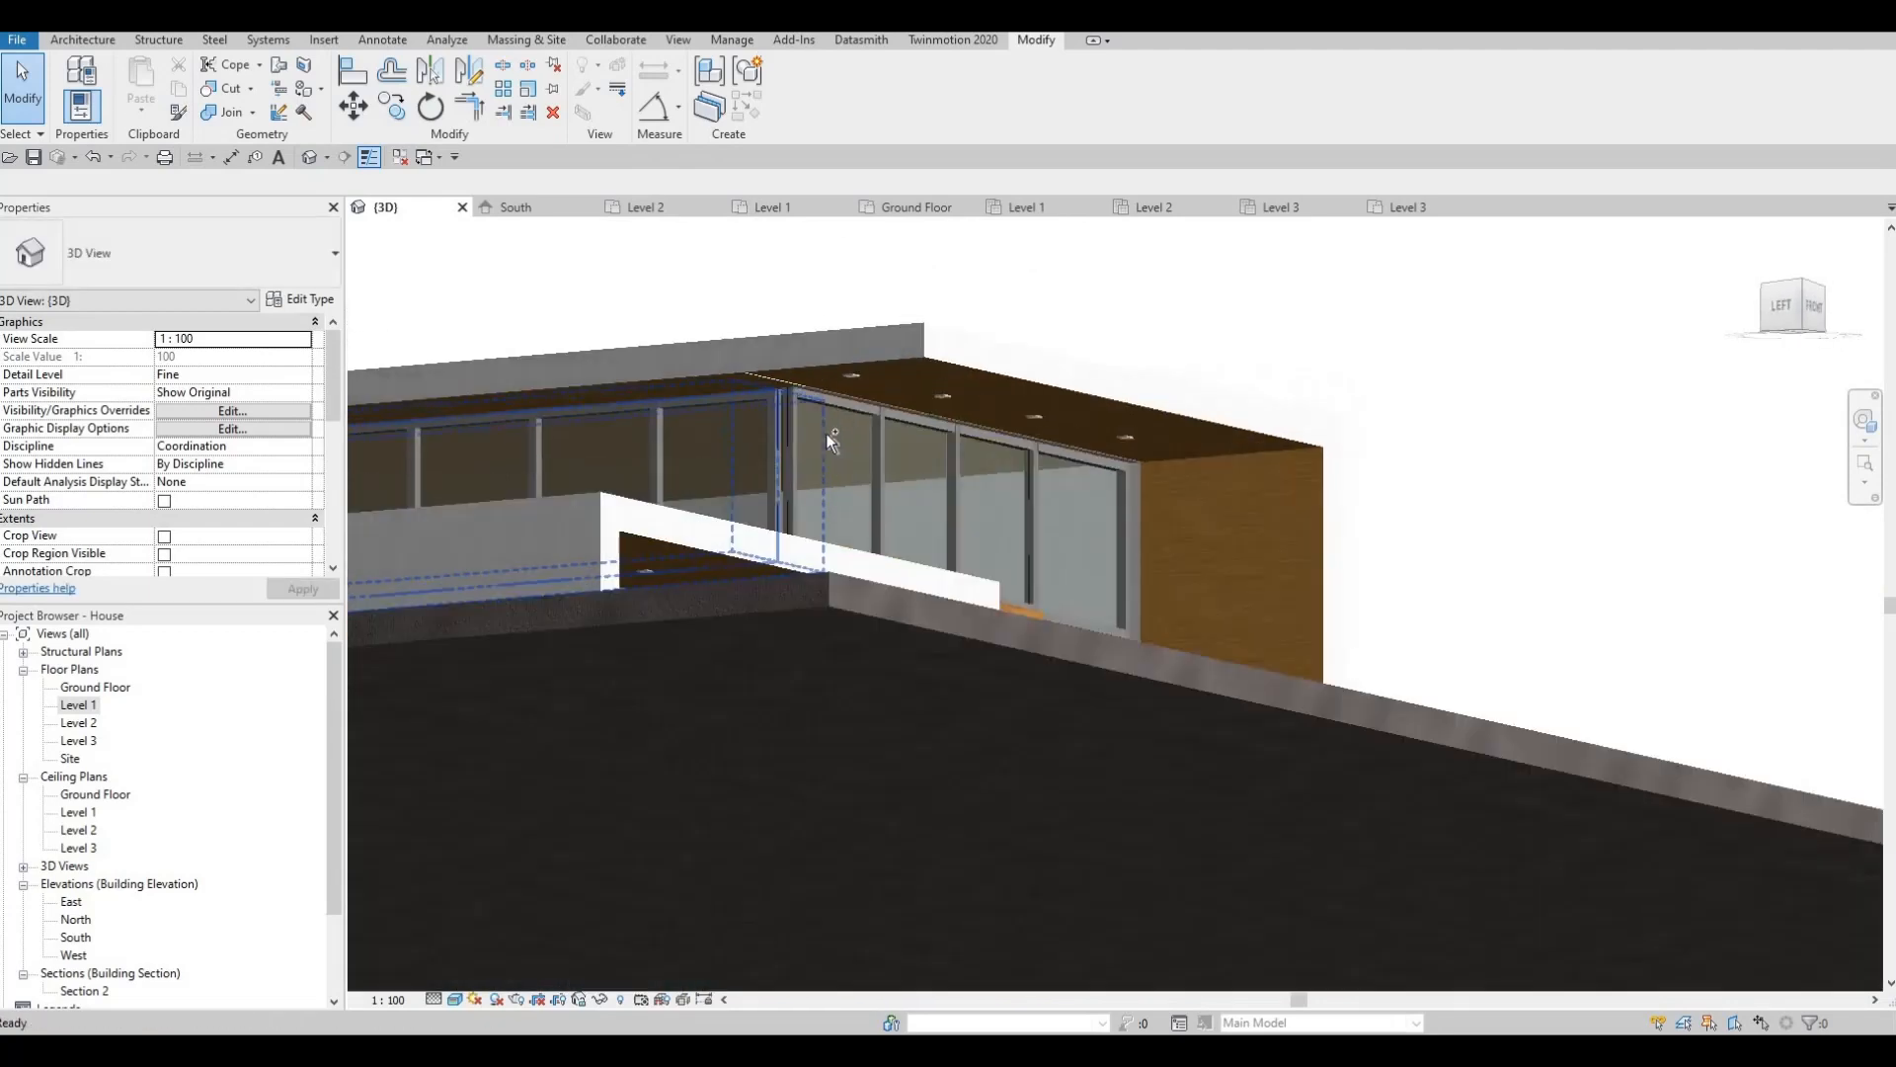
pyautogui.hotkey('ctrl', 'z')
pyautogui.hotkey('ctrl', 'z')
pyautogui.hotkey('ctrl', 'z')
pyautogui.hotkey('ctrl', 'z')
pyautogui.hotkey('ctrl', 'z')
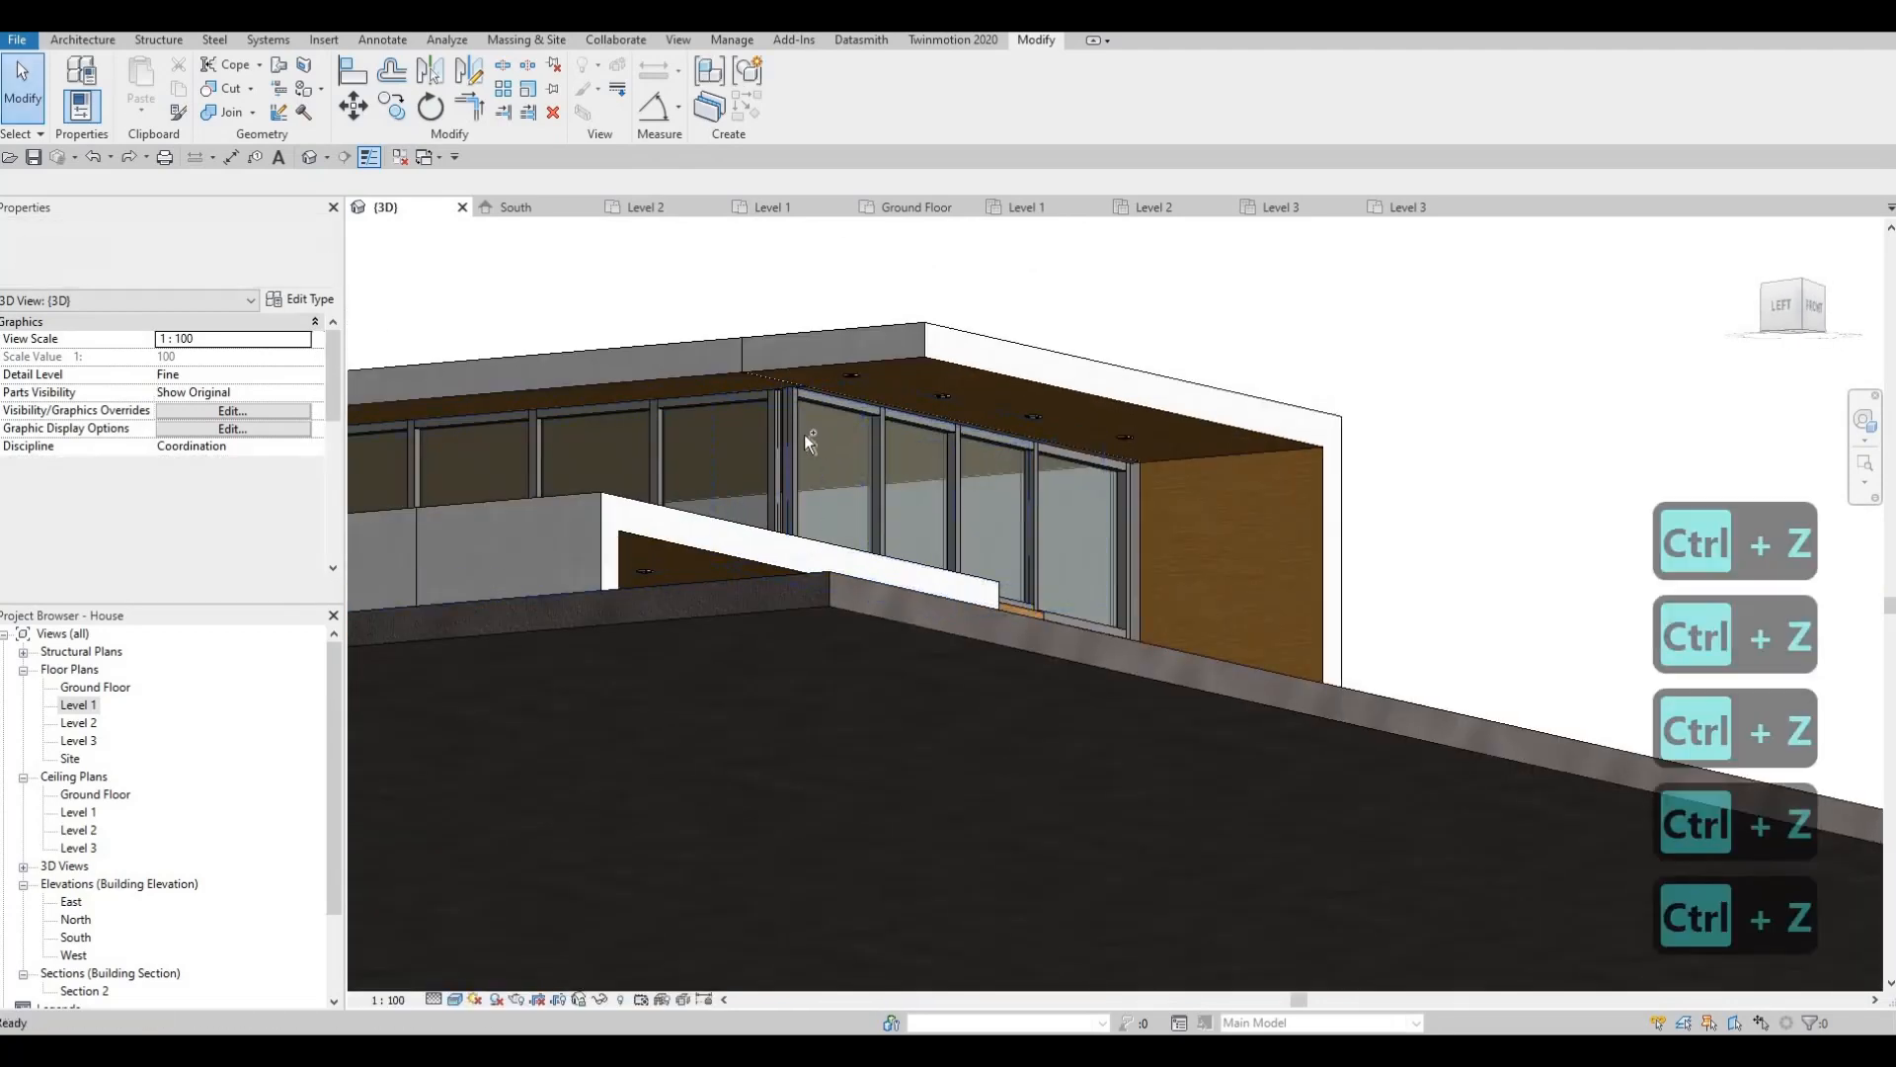
pyautogui.hotkey('ctrl', 'z')
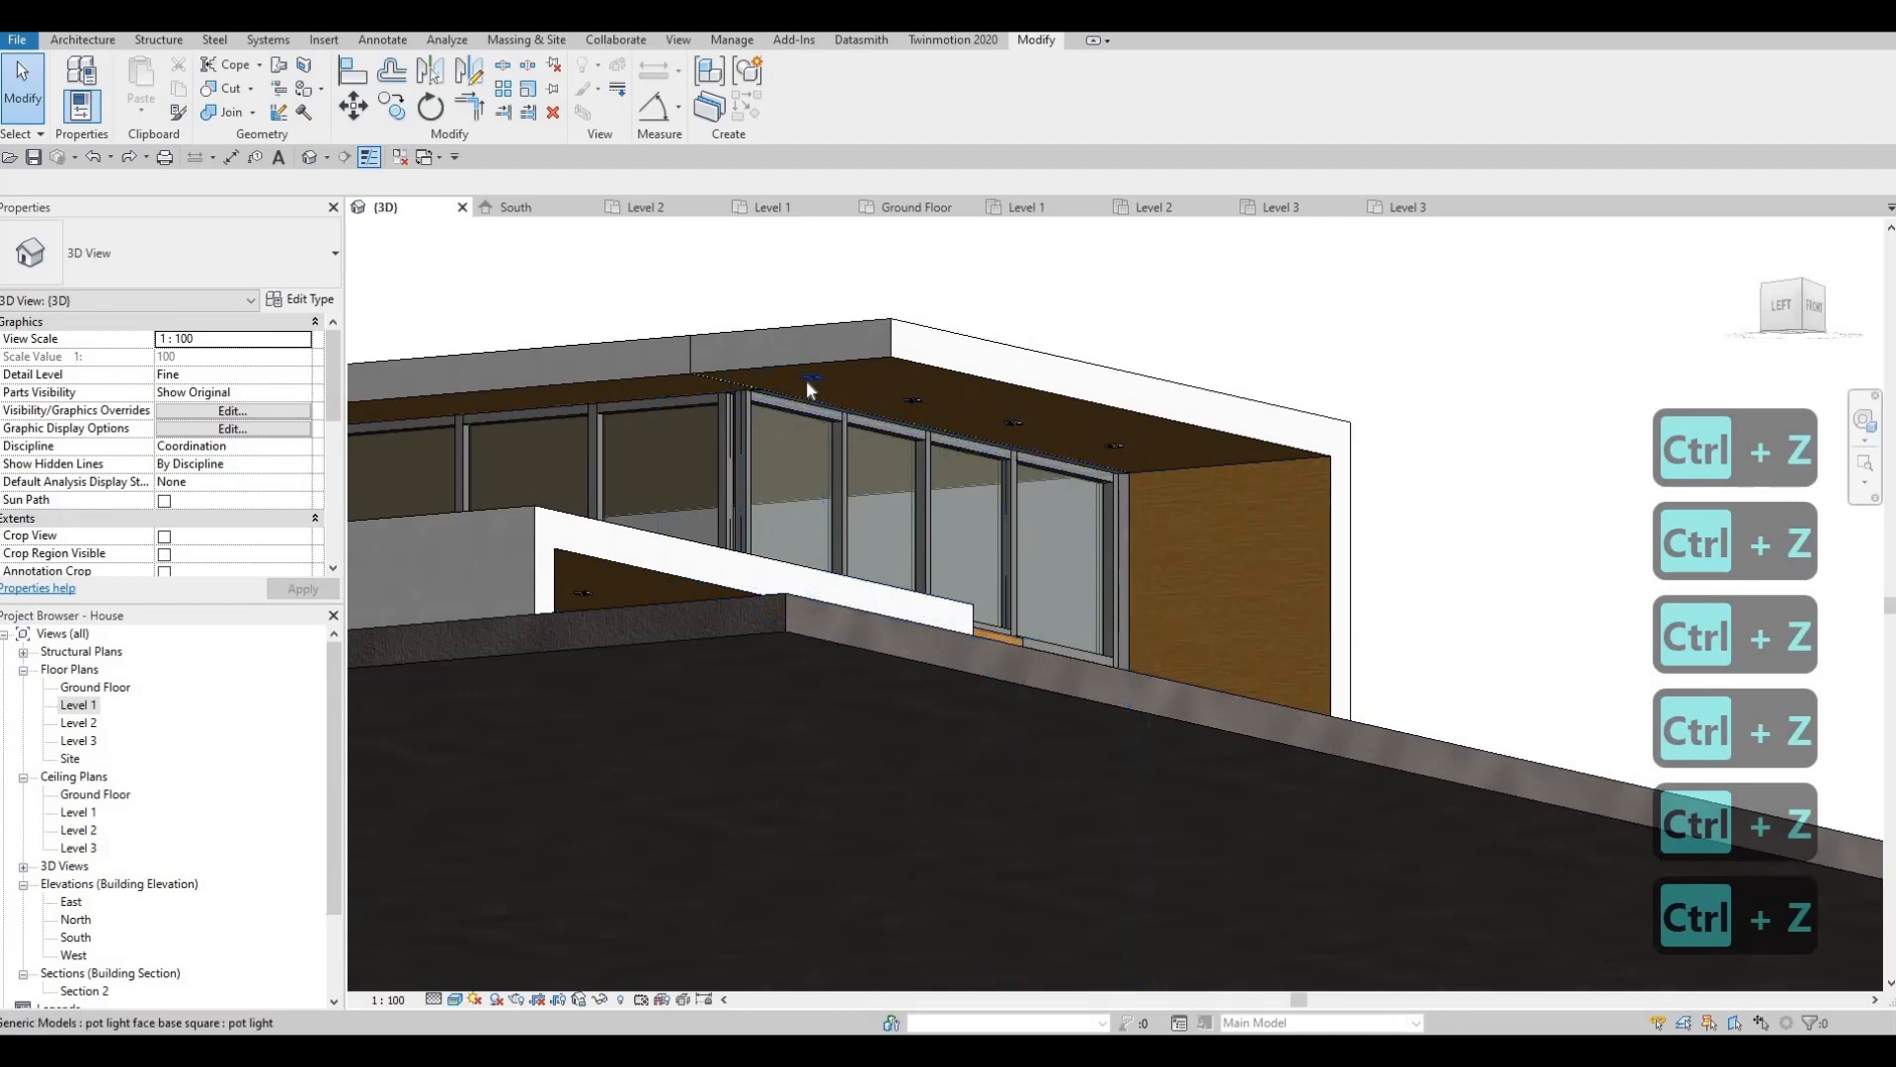
pyautogui.click(806, 386)
pyautogui.press('c')
pyautogui.press('s')
pyautogui.scroll(5, 885, 415)
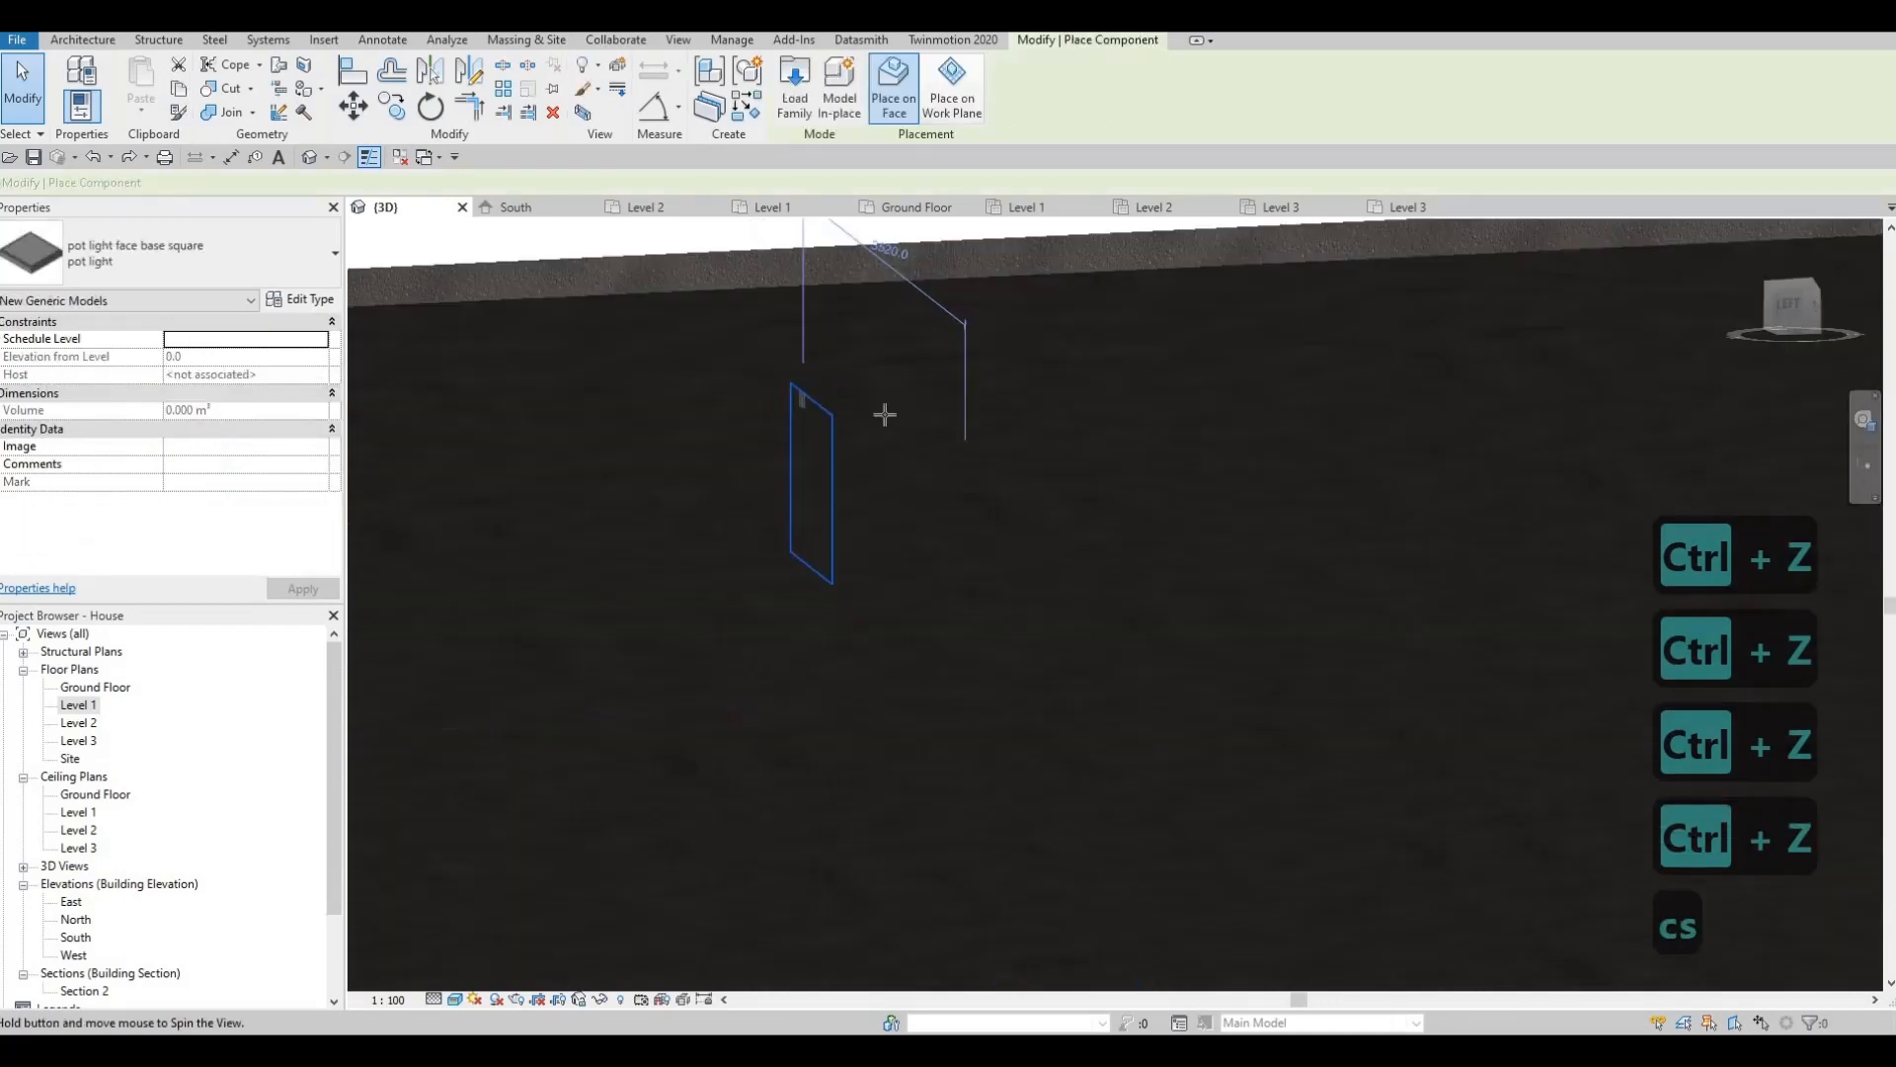
pyautogui.keyDown('shift'); pyautogui.moveTo(885, 415); pyautogui.dragTo(851, 433, button='middle'); pyautogui.keyUp('shift')
pyautogui.scroll(1, 731, 373)
pyautogui.moveTo(782, 373)
pyautogui.keyDown('shift'); pyautogui.mouseDown(button='middle')
pyautogui.moveTo(814, 364)
pyautogui.moveTo(799, 347)
pyautogui.mouseUp(button='middle'); pyautogui.keyUp('shift')
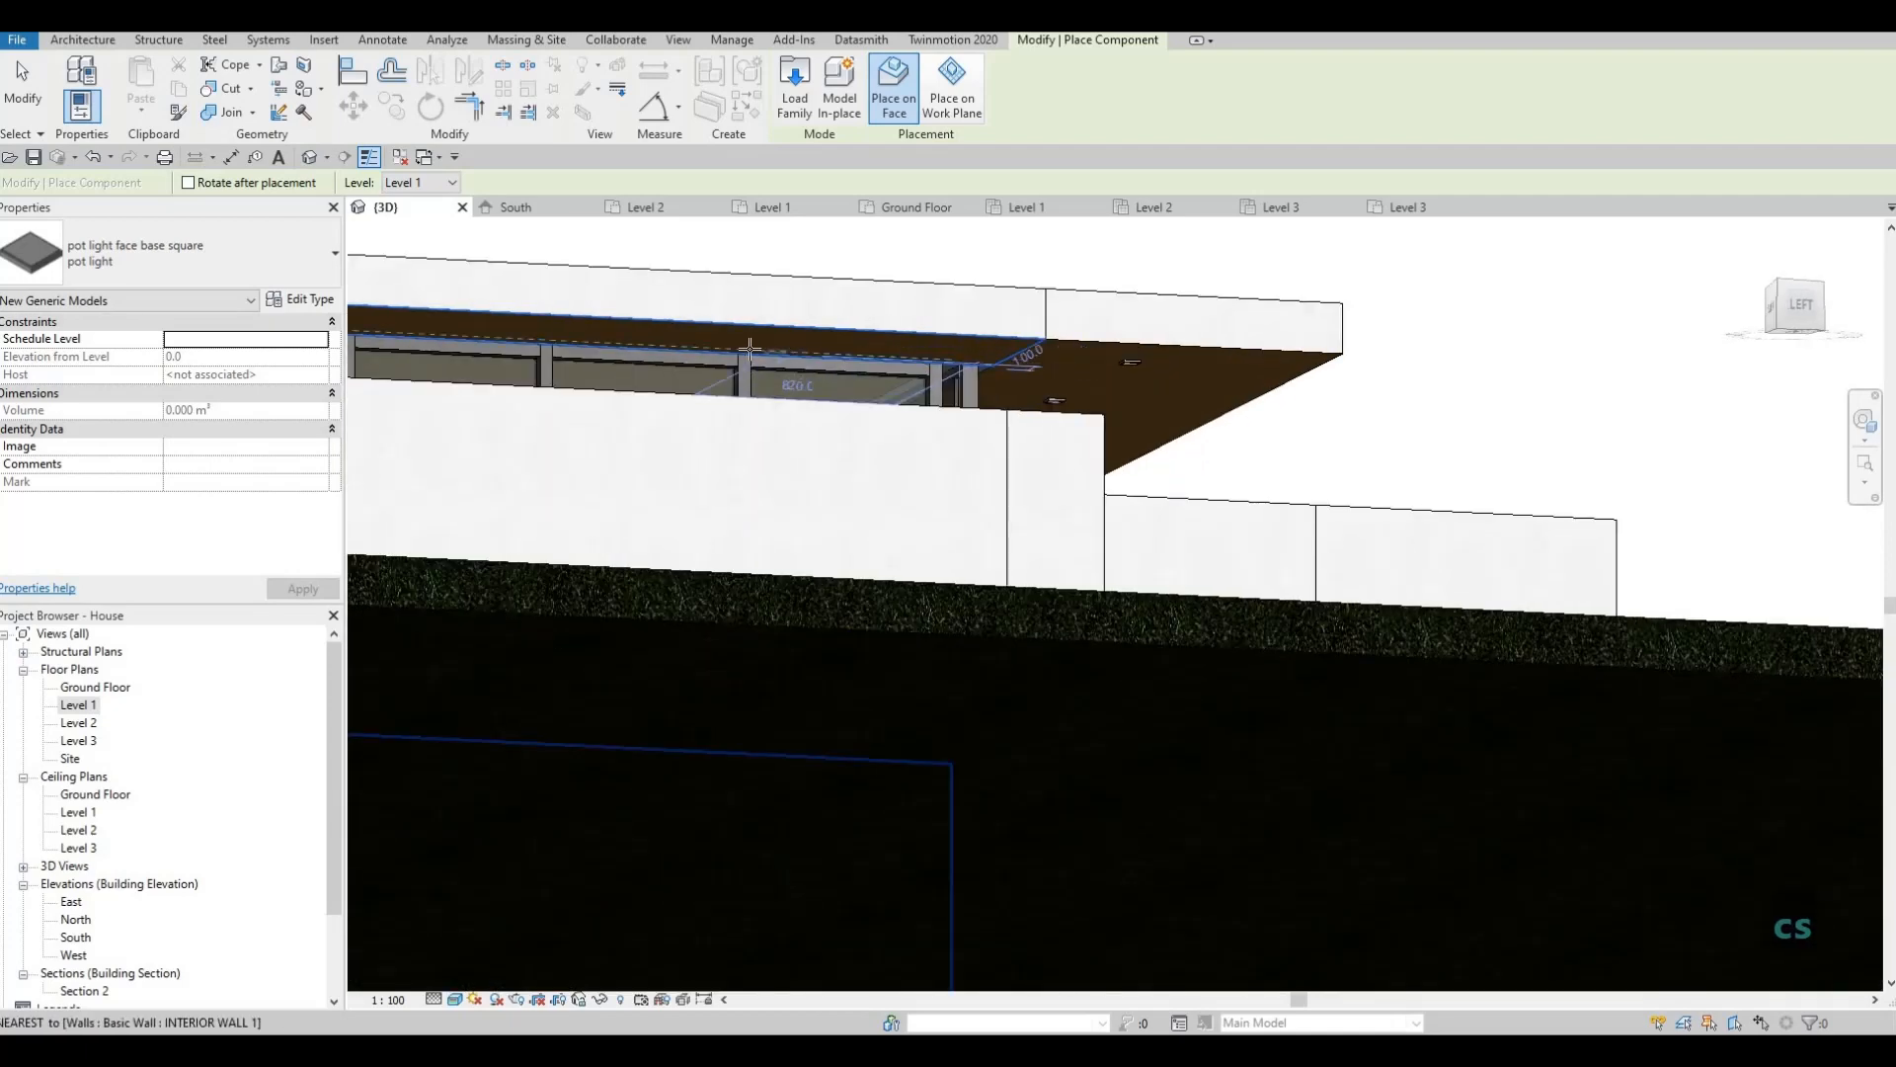
pyautogui.press('Escape')
pyautogui.press('Escape')
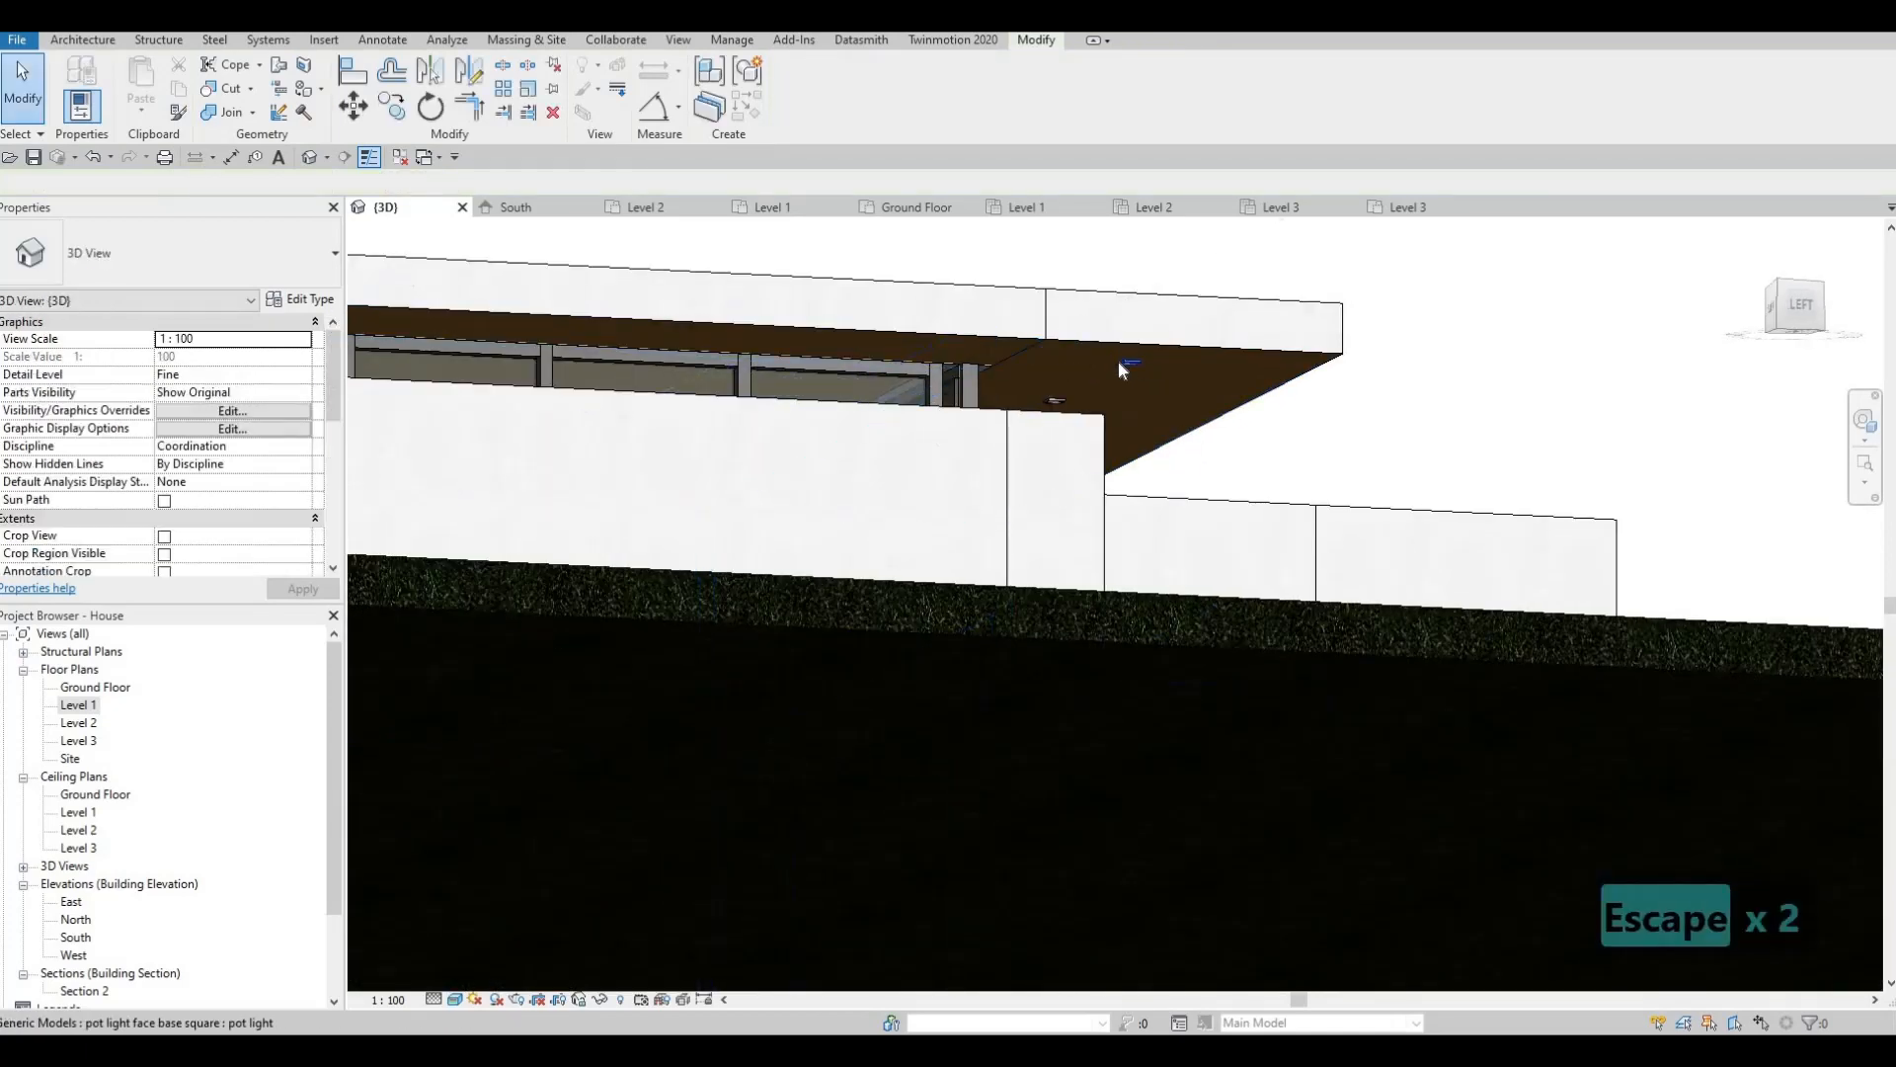
# Try to copy the high roof overhang's corner pot light 1000 mm along the side overhang in the 3D view, and undo the copy.
pyautogui.click(1123, 368)
pyautogui.press('c')
pyautogui.press('o')
pyautogui.click(847, 357)
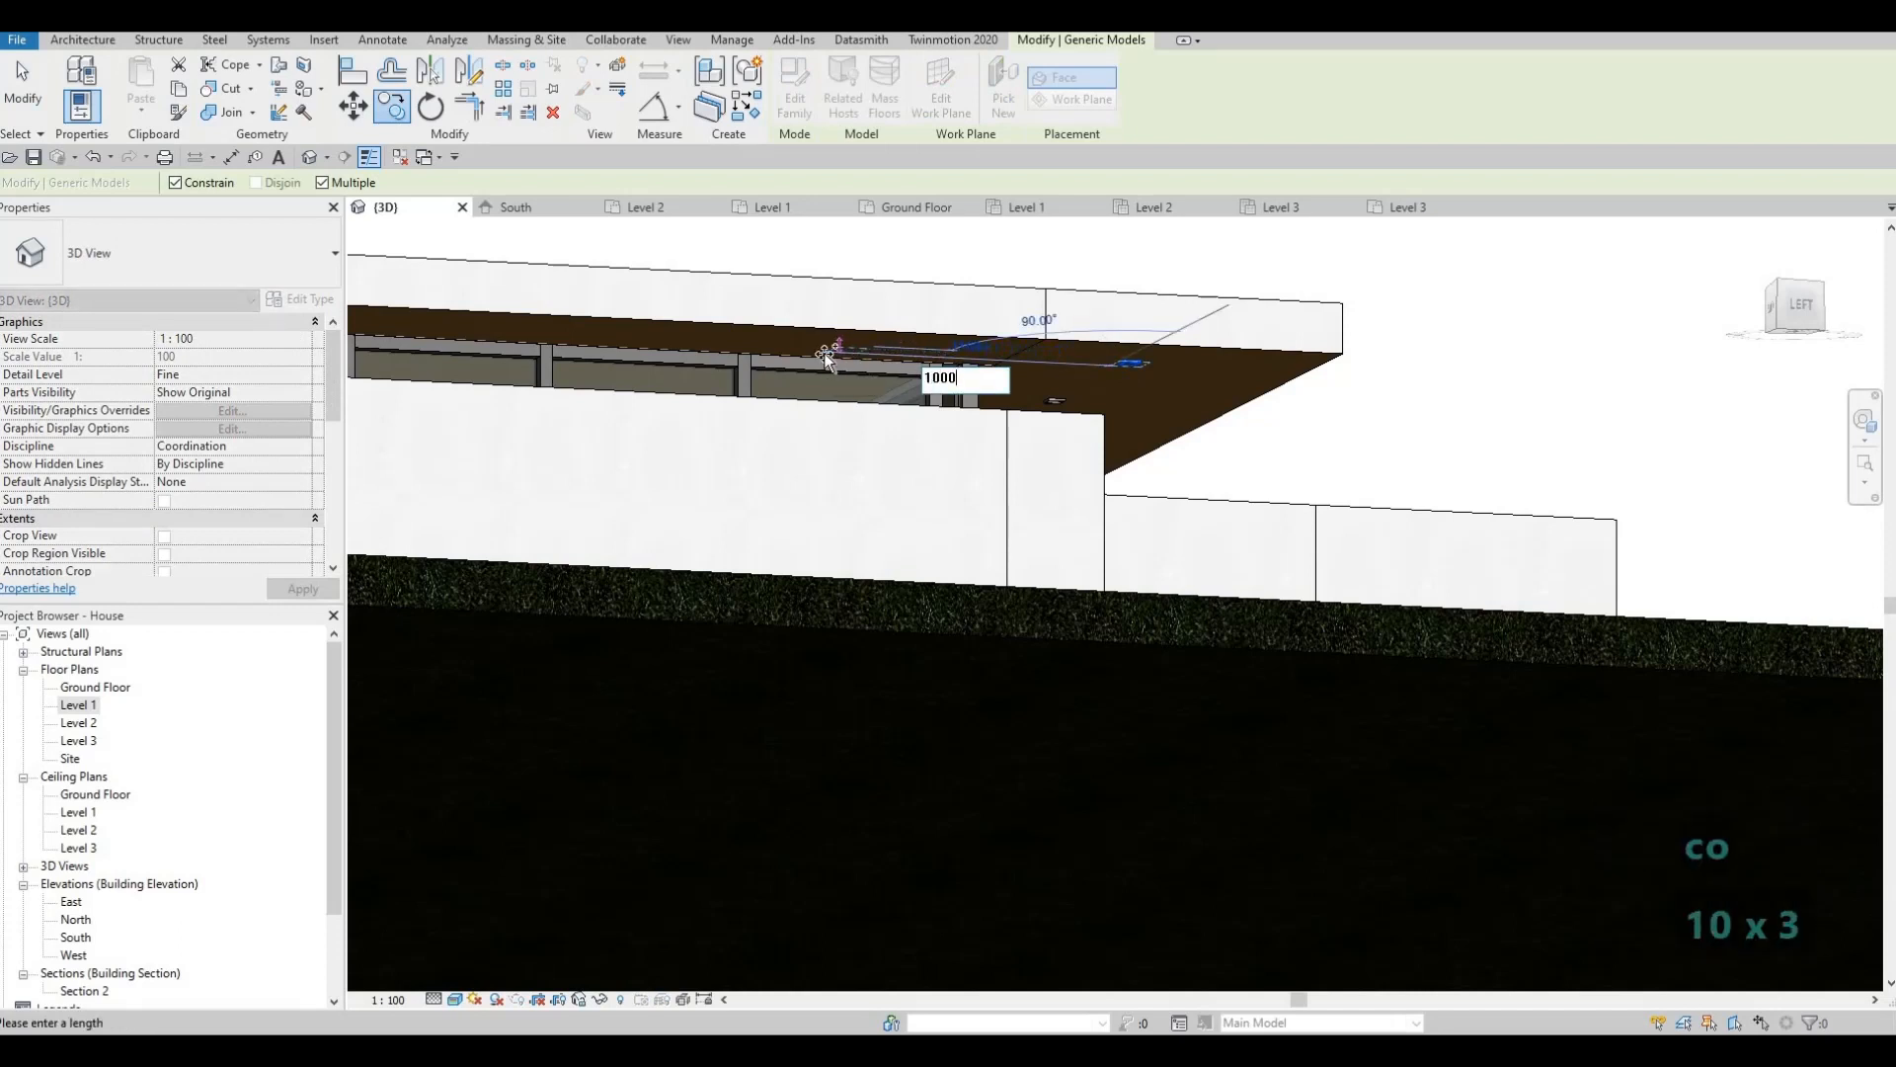
pyautogui.press('Return')
pyautogui.scroll(4, 909, 374)
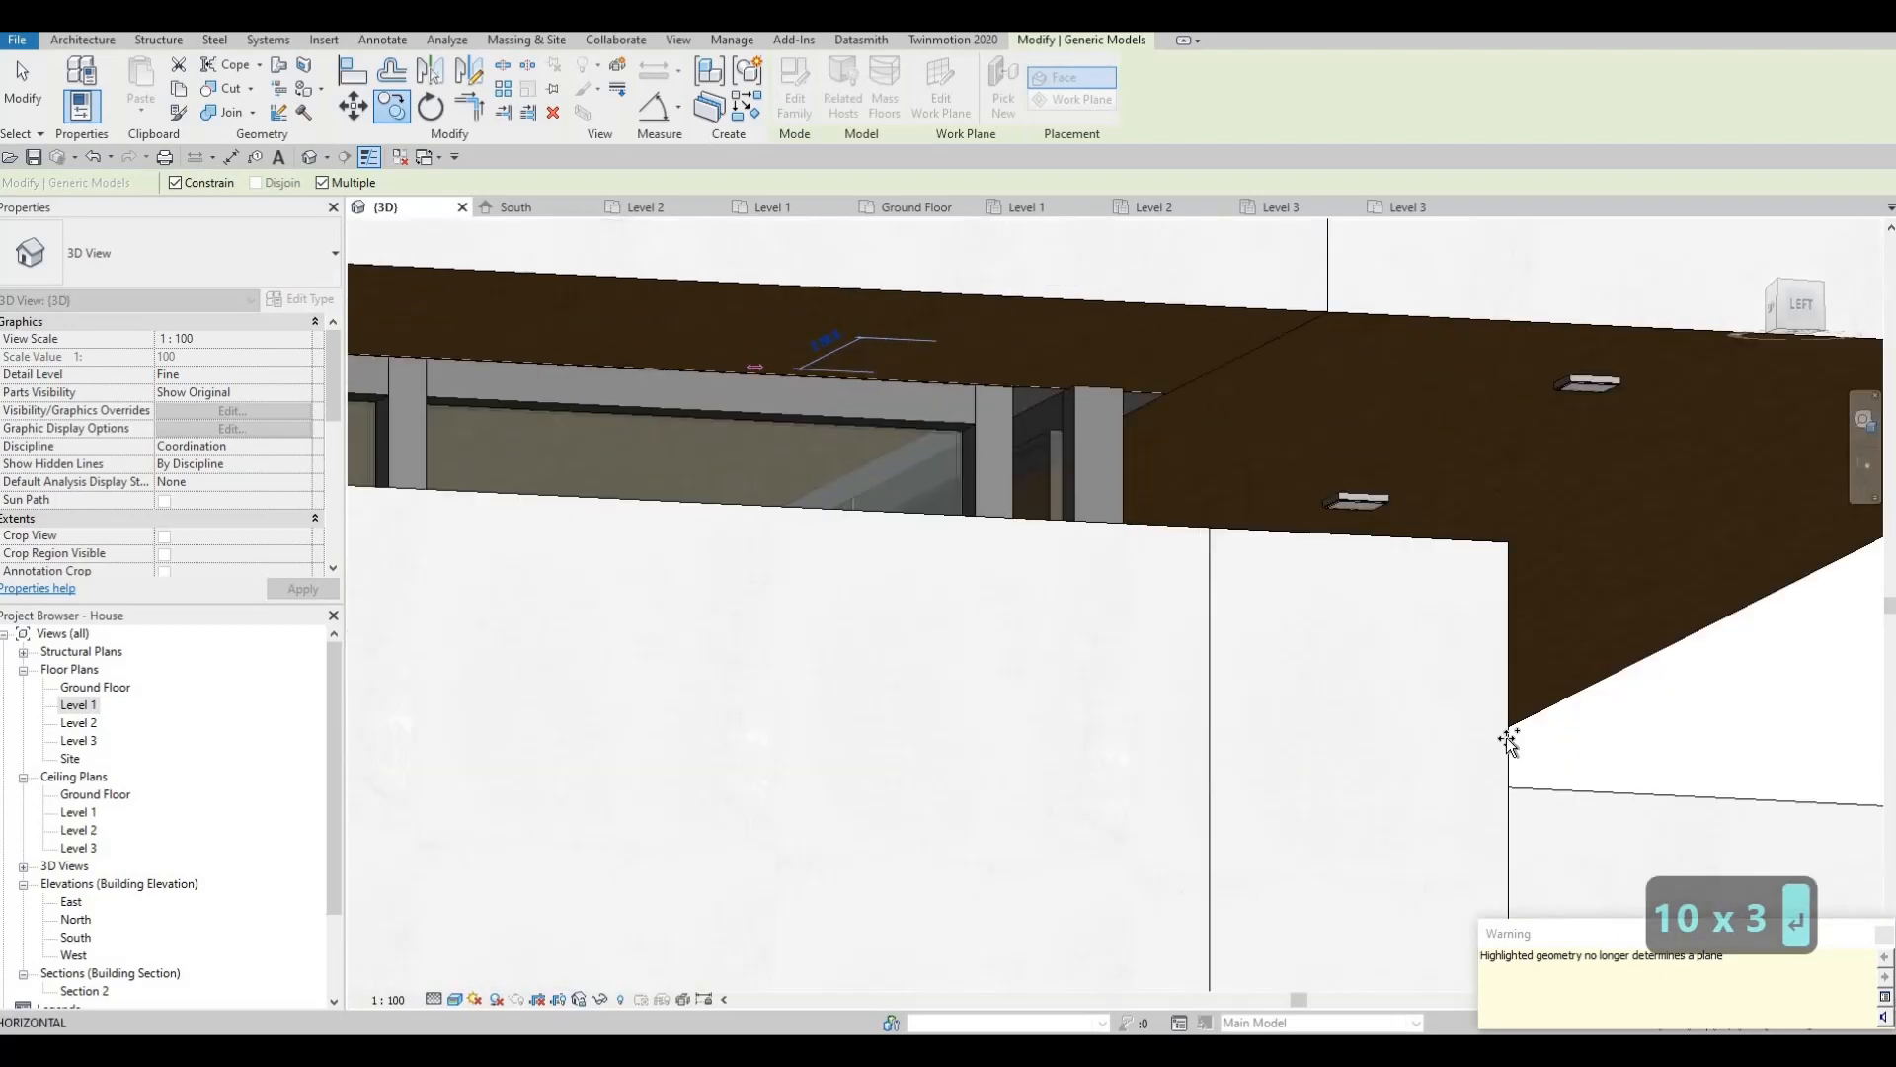
pyautogui.press('Escape')
pyautogui.press('Escape')
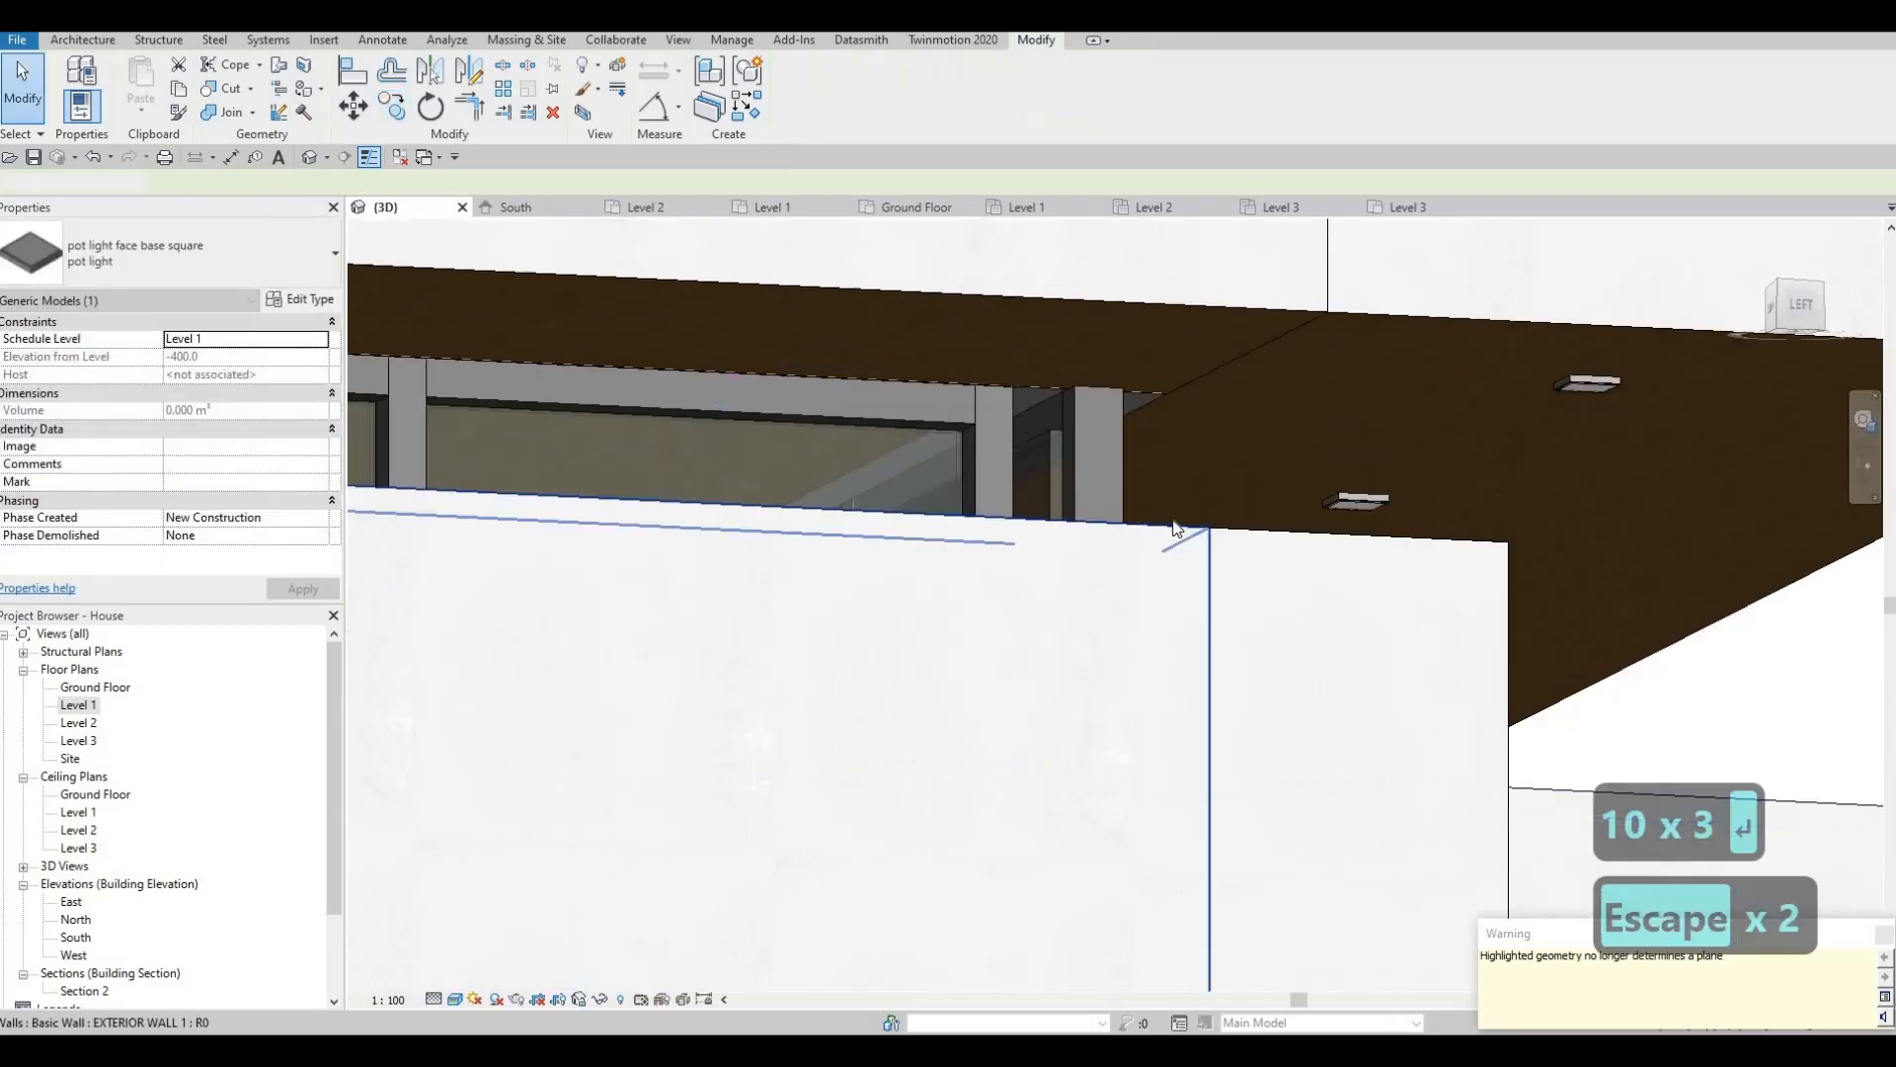
pyautogui.hotkey('ctrl', 'z')
pyautogui.press('Escape')
pyautogui.press('Escape')
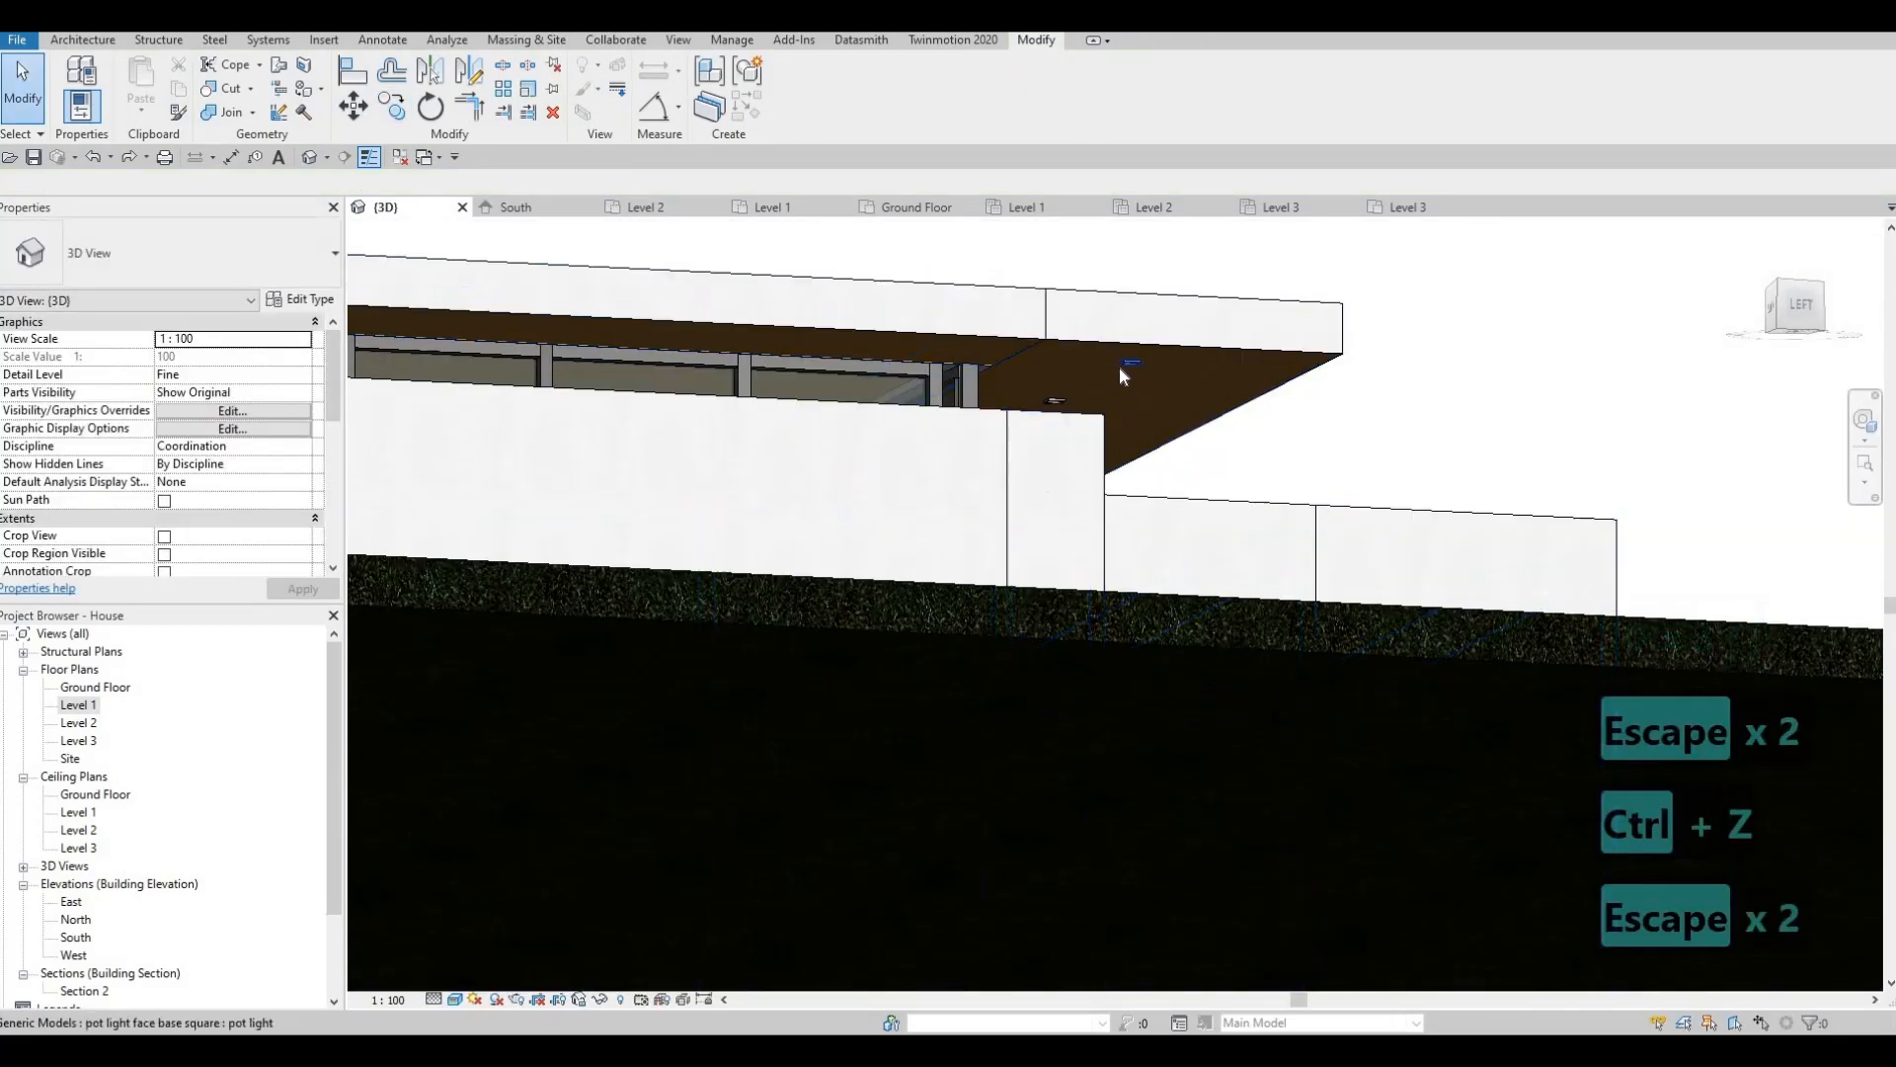
# Try copying the corner pot light freehand onto the side overhang, and re-host the original pot light on the side overhang's underside.
pyautogui.click(815, 282)
pyautogui.press('c')
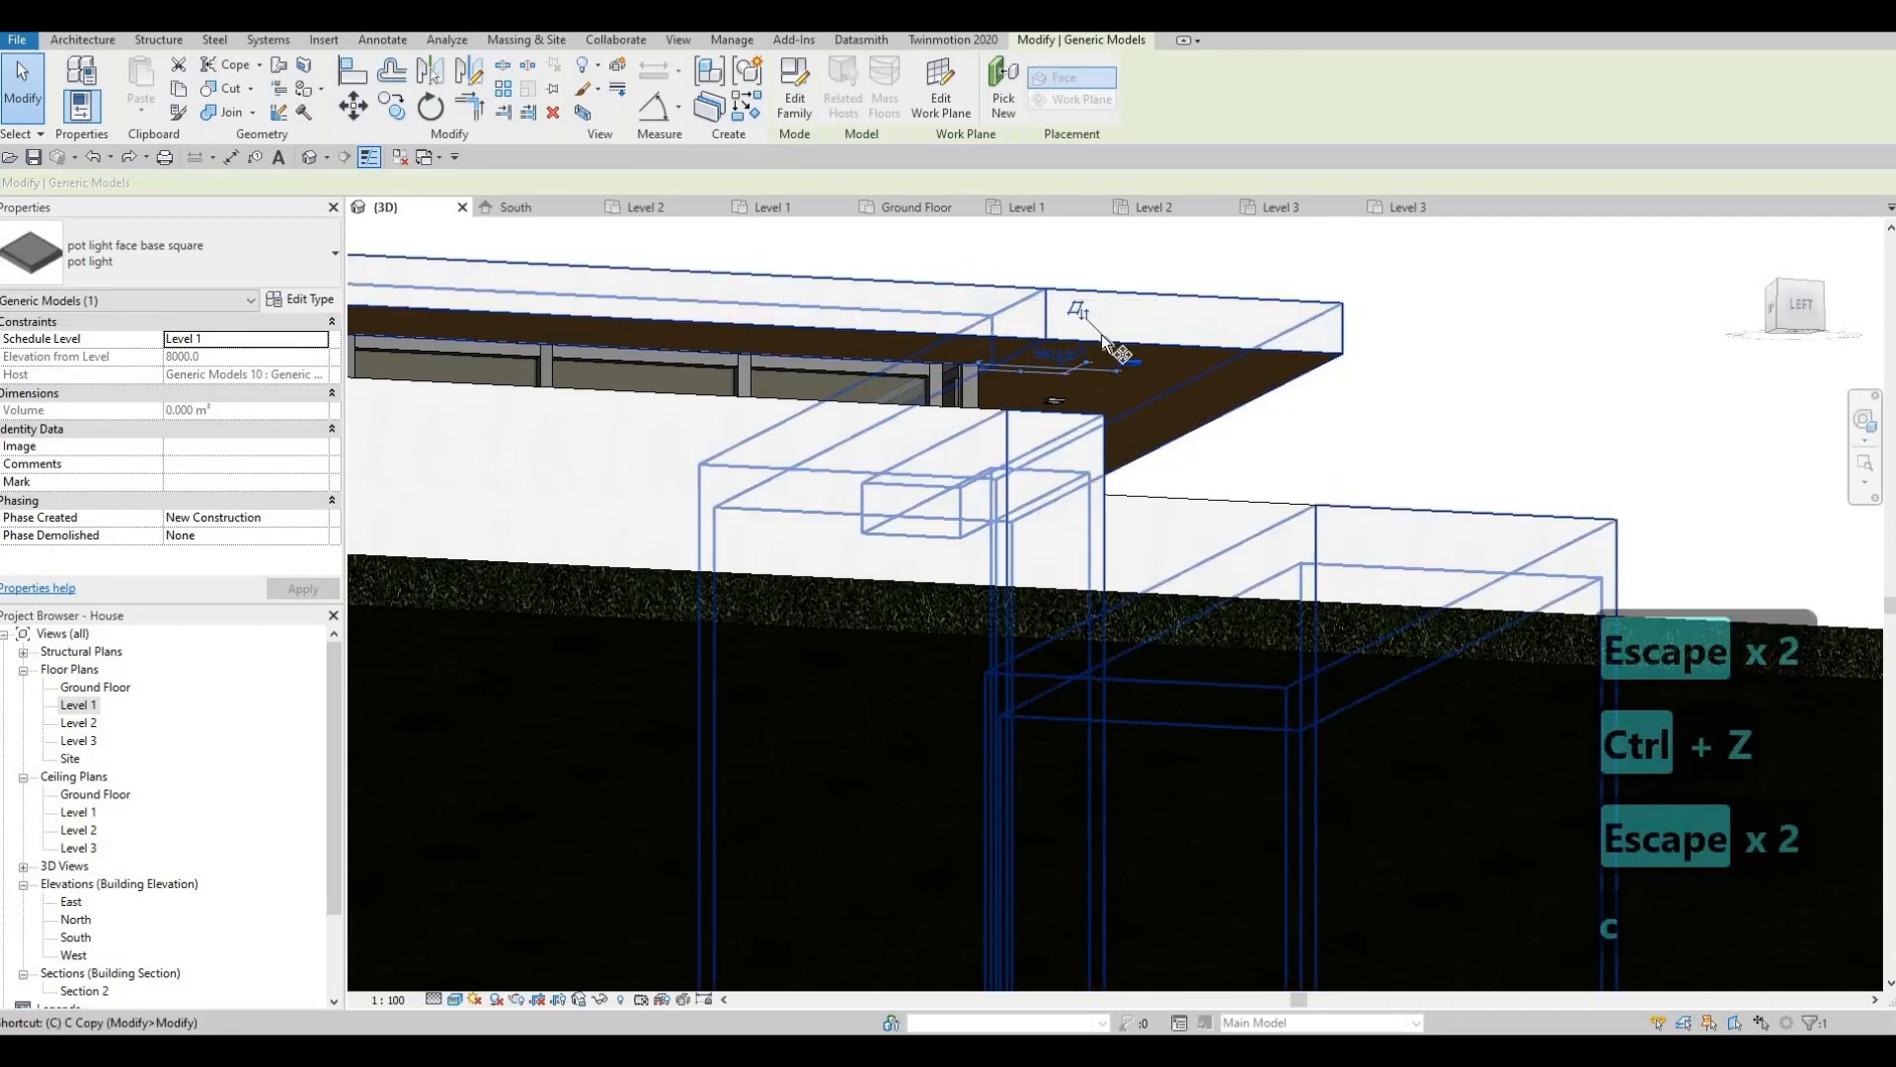
pyautogui.press('o')
pyautogui.scroll(4, 913, 390)
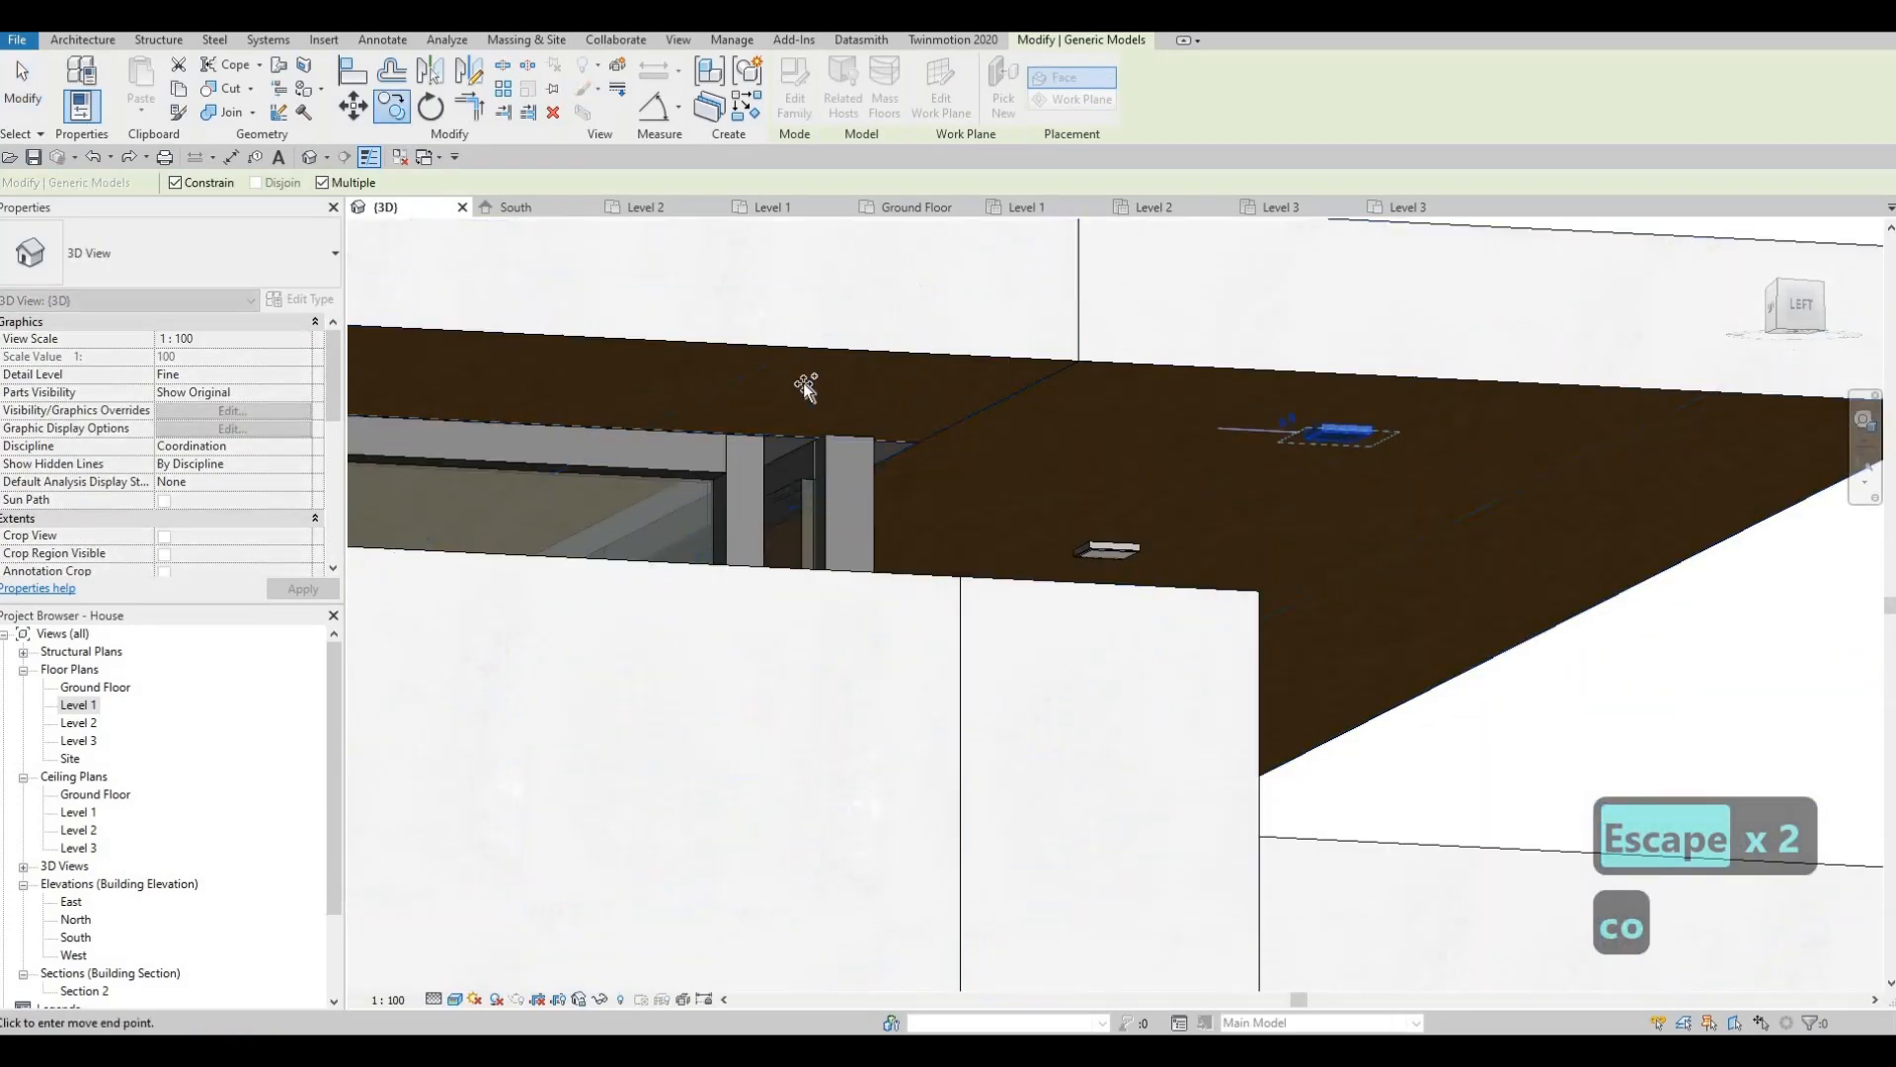
pyautogui.click(802, 389)
pyautogui.click(1334, 435)
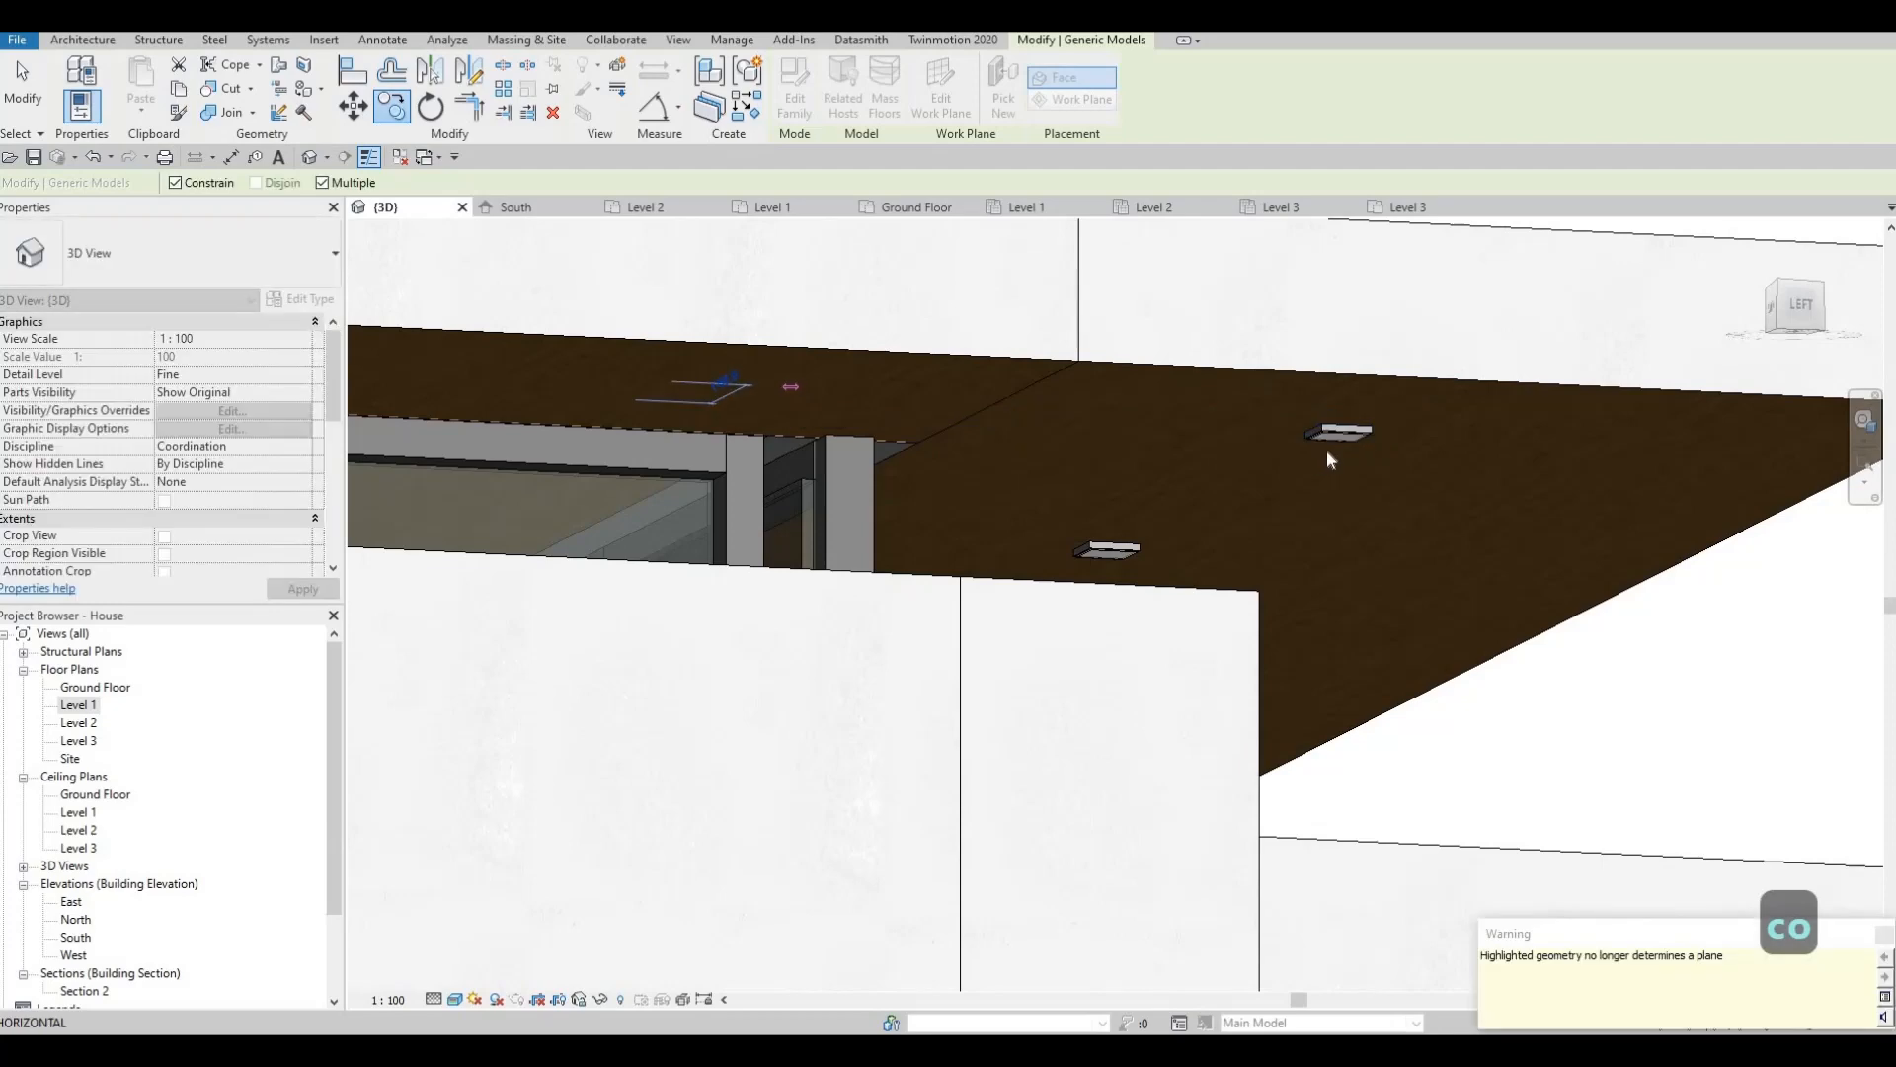
pyautogui.press('Escape')
pyautogui.press('Escape')
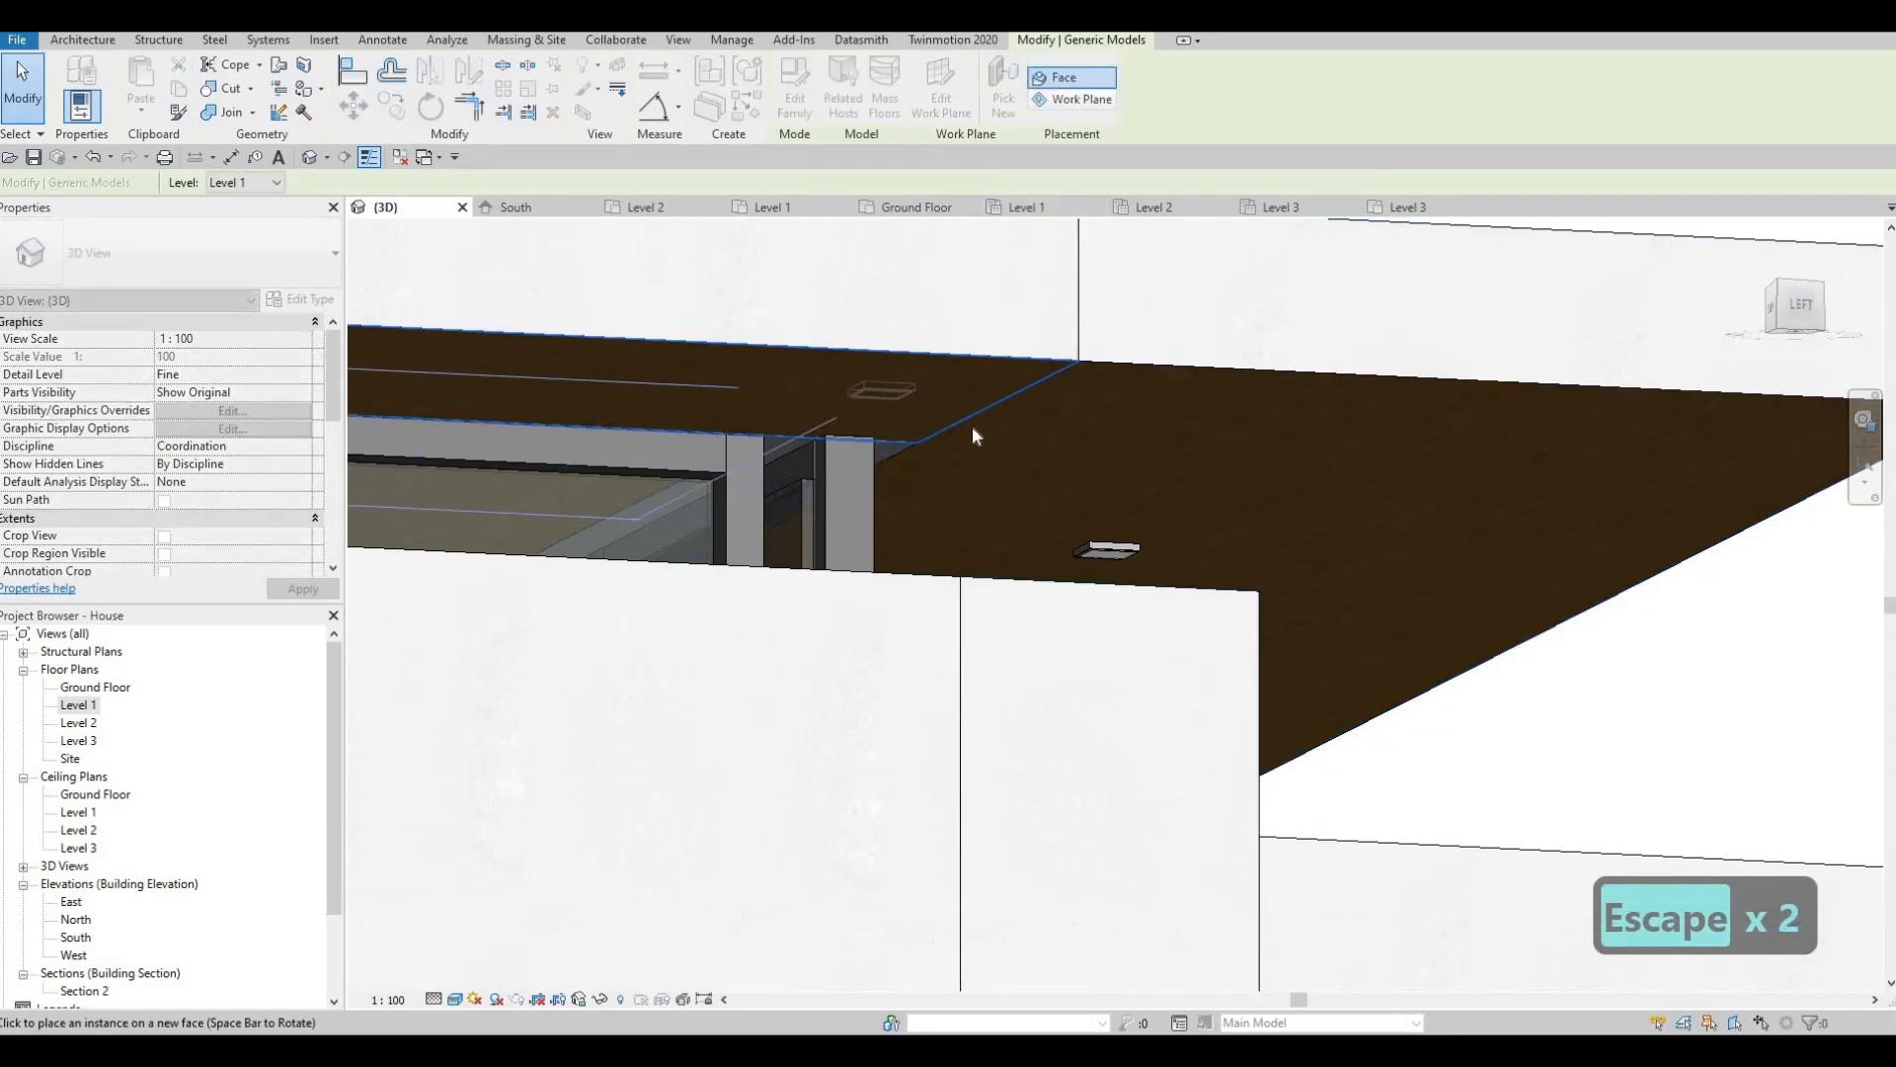
pyautogui.keyDown('shift'); pyautogui.moveTo(1119, 541); pyautogui.dragTo(1139, 413, button='middle'); pyautogui.keyUp('shift')
pyautogui.press('Escape')
# Copy the front overhang's end pot light 1000 mm towards the side corner to fill the vacated position.
pyautogui.click(1137, 413)
pyautogui.press('c')
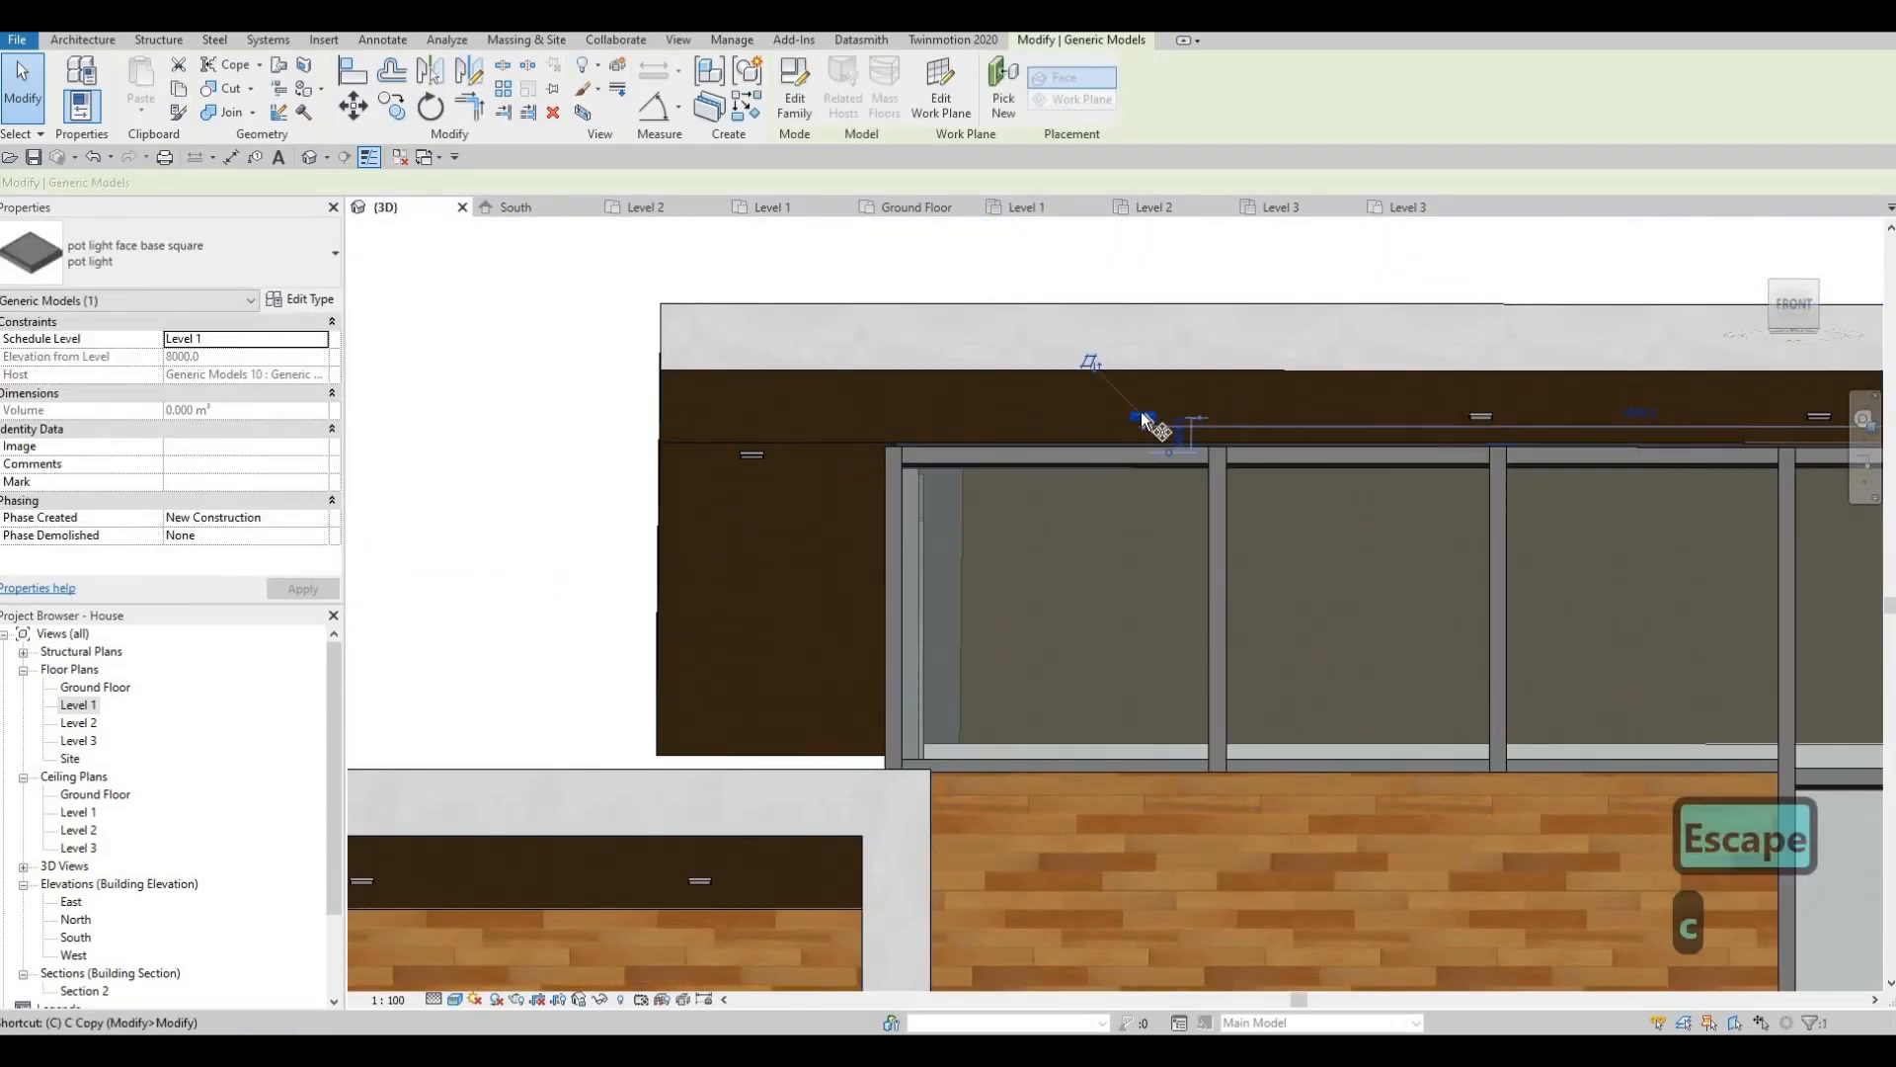
pyautogui.press('o')
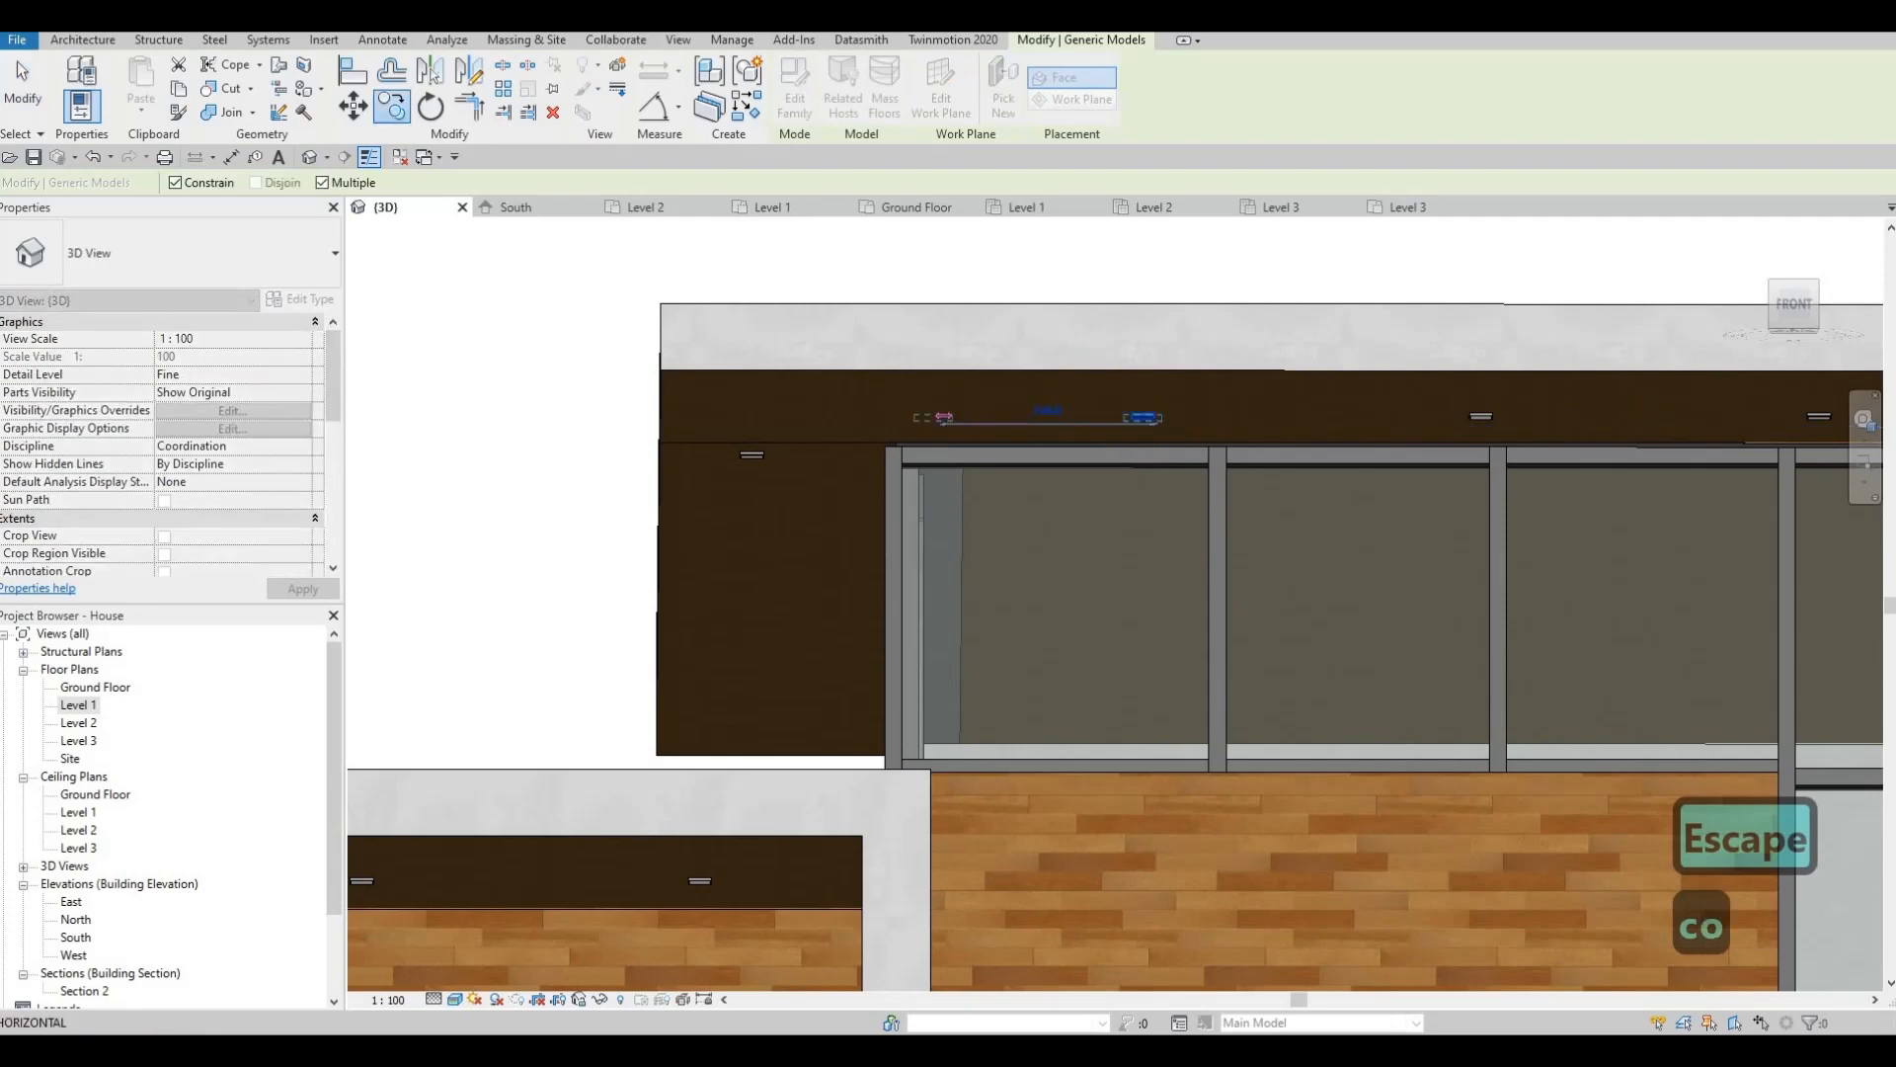
pyautogui.write('1000')
pyautogui.press('Return')
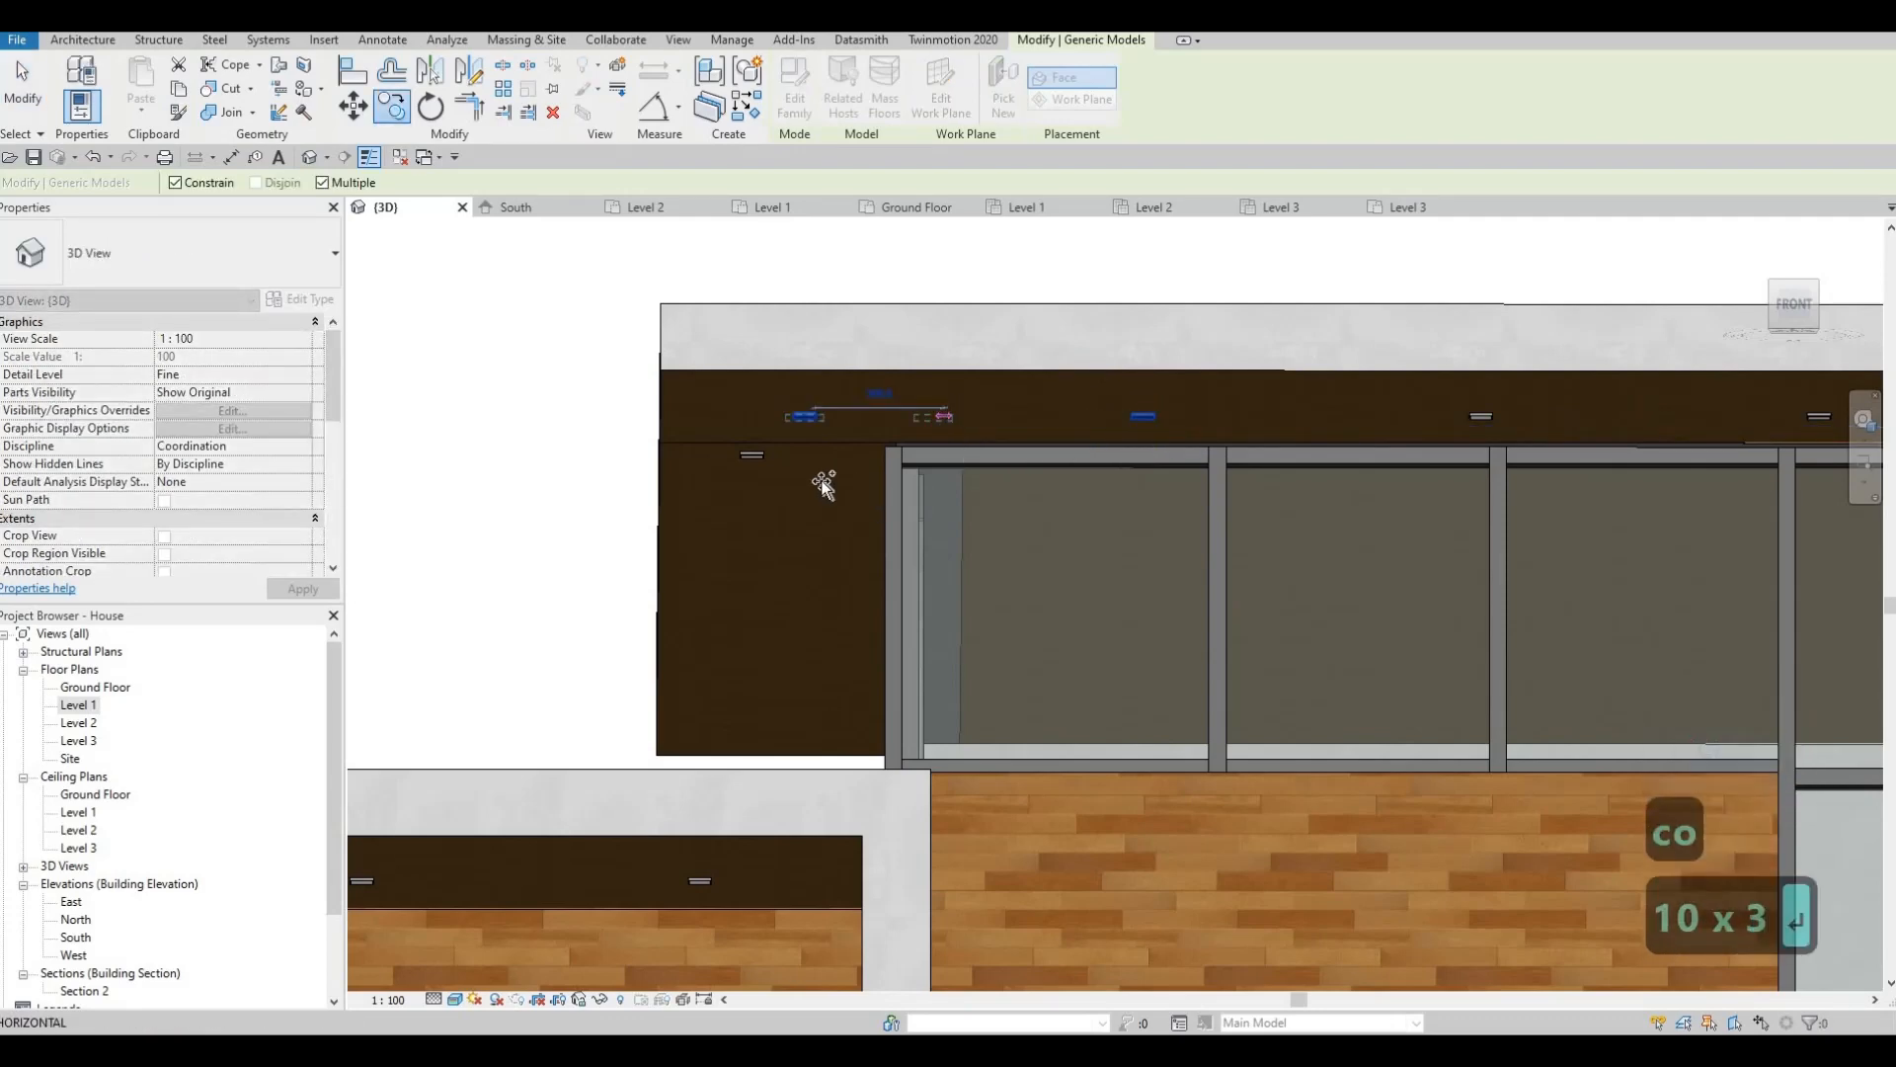
pyautogui.press('Escape')
pyautogui.press('Escape')
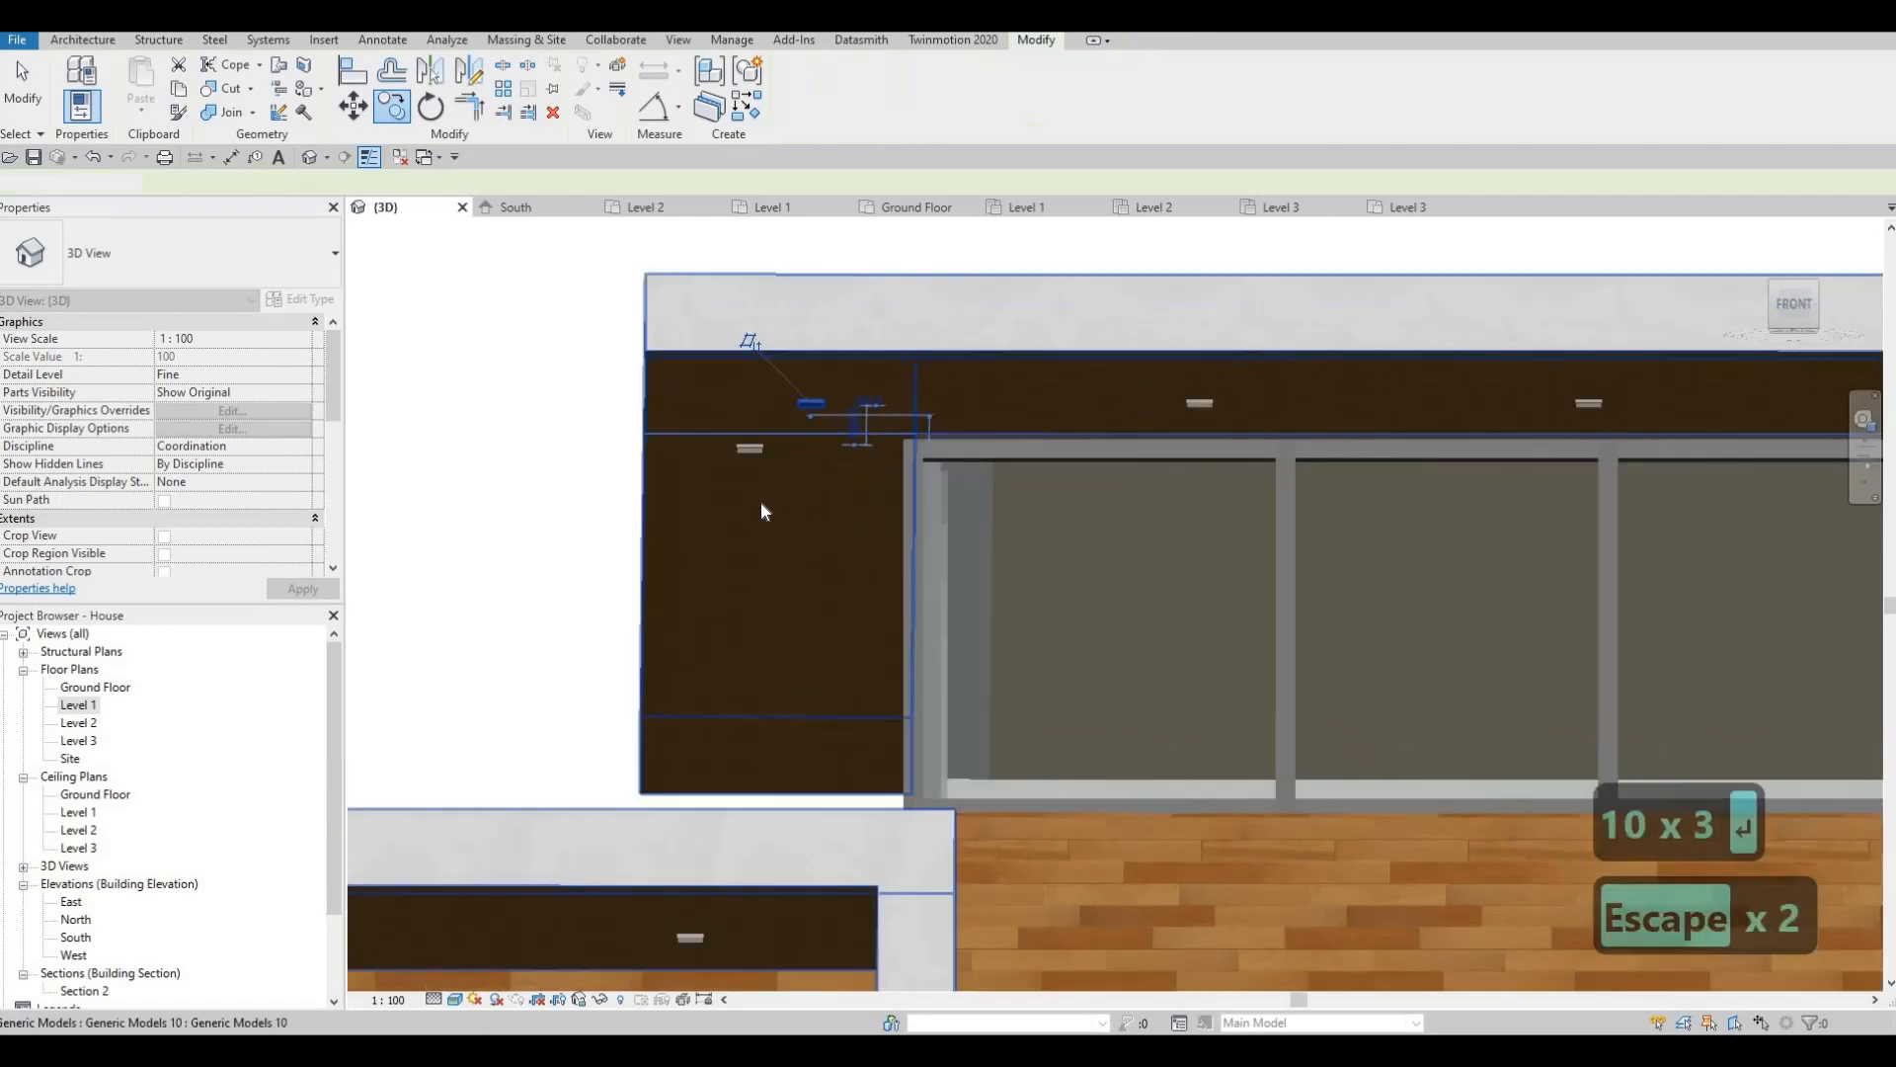
pyautogui.press('a')
pyautogui.press('l')
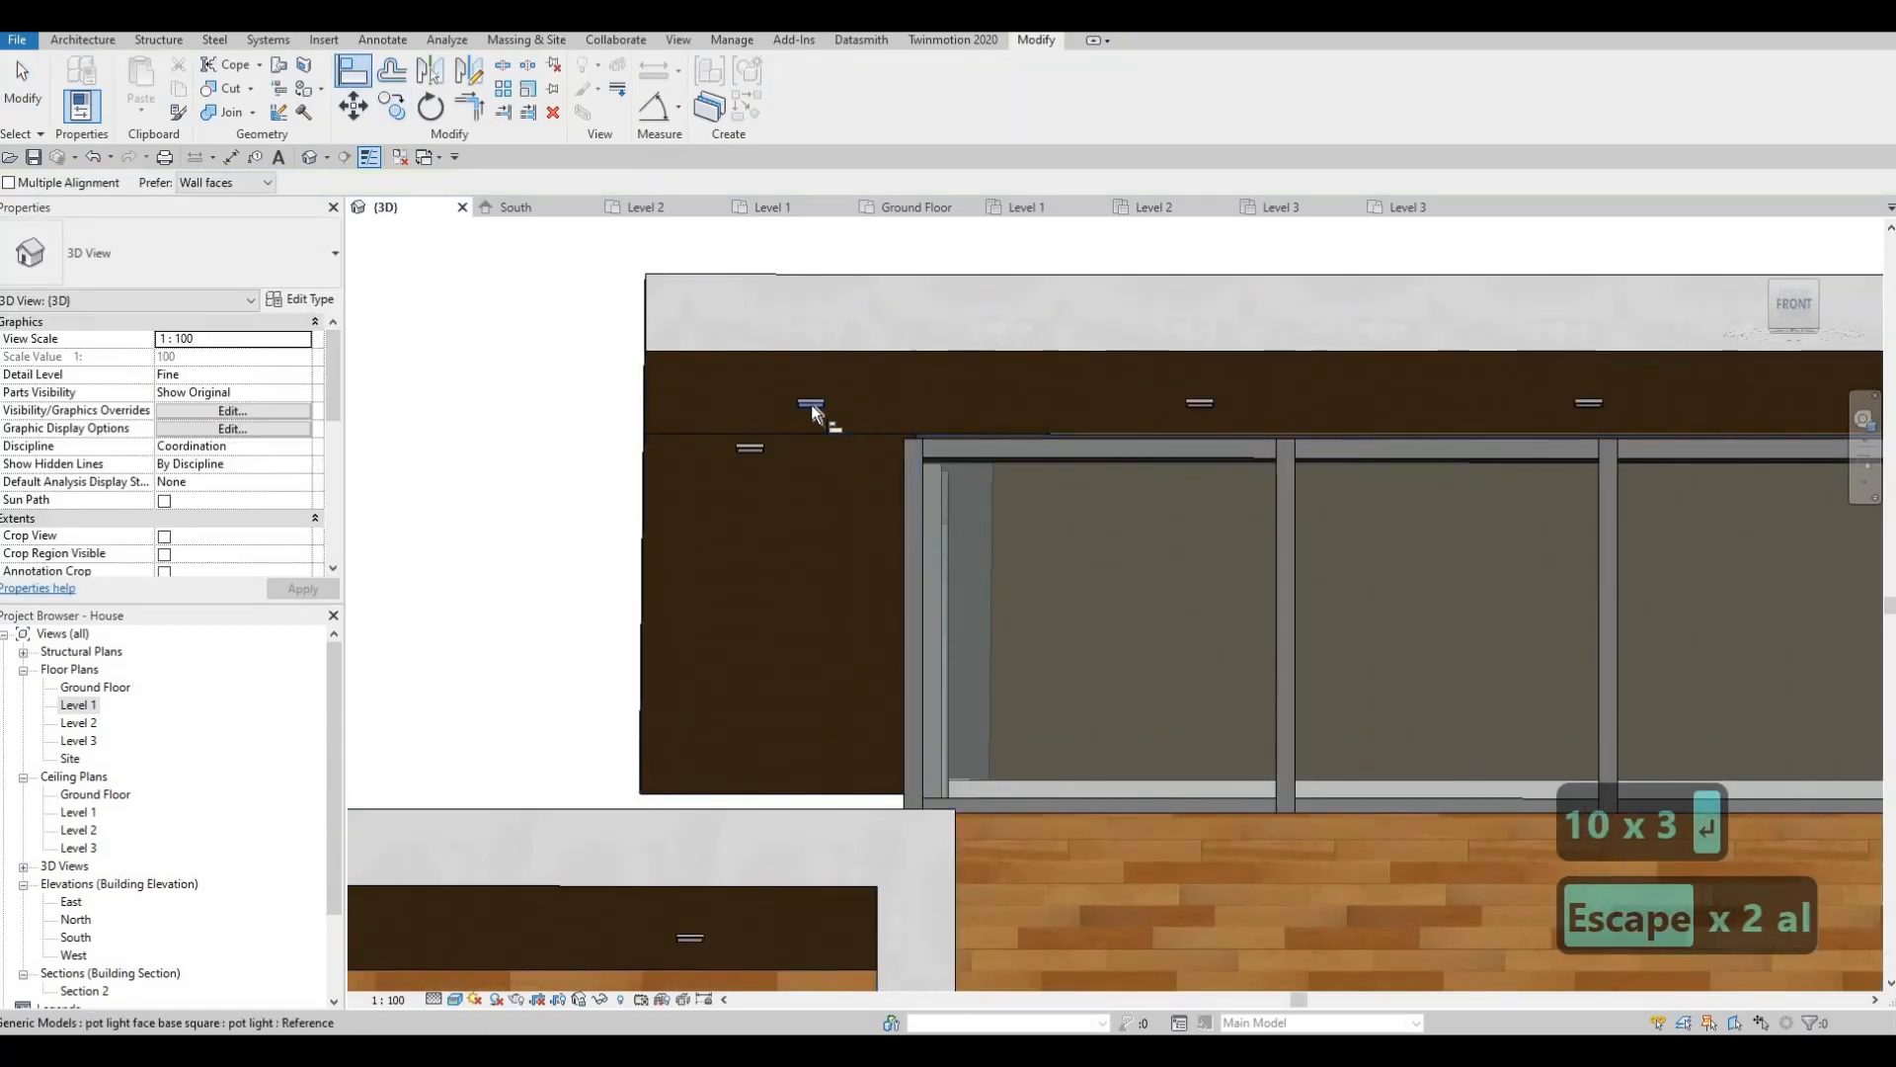
pyautogui.scroll(3, 816, 399)
pyautogui.click(816, 403)
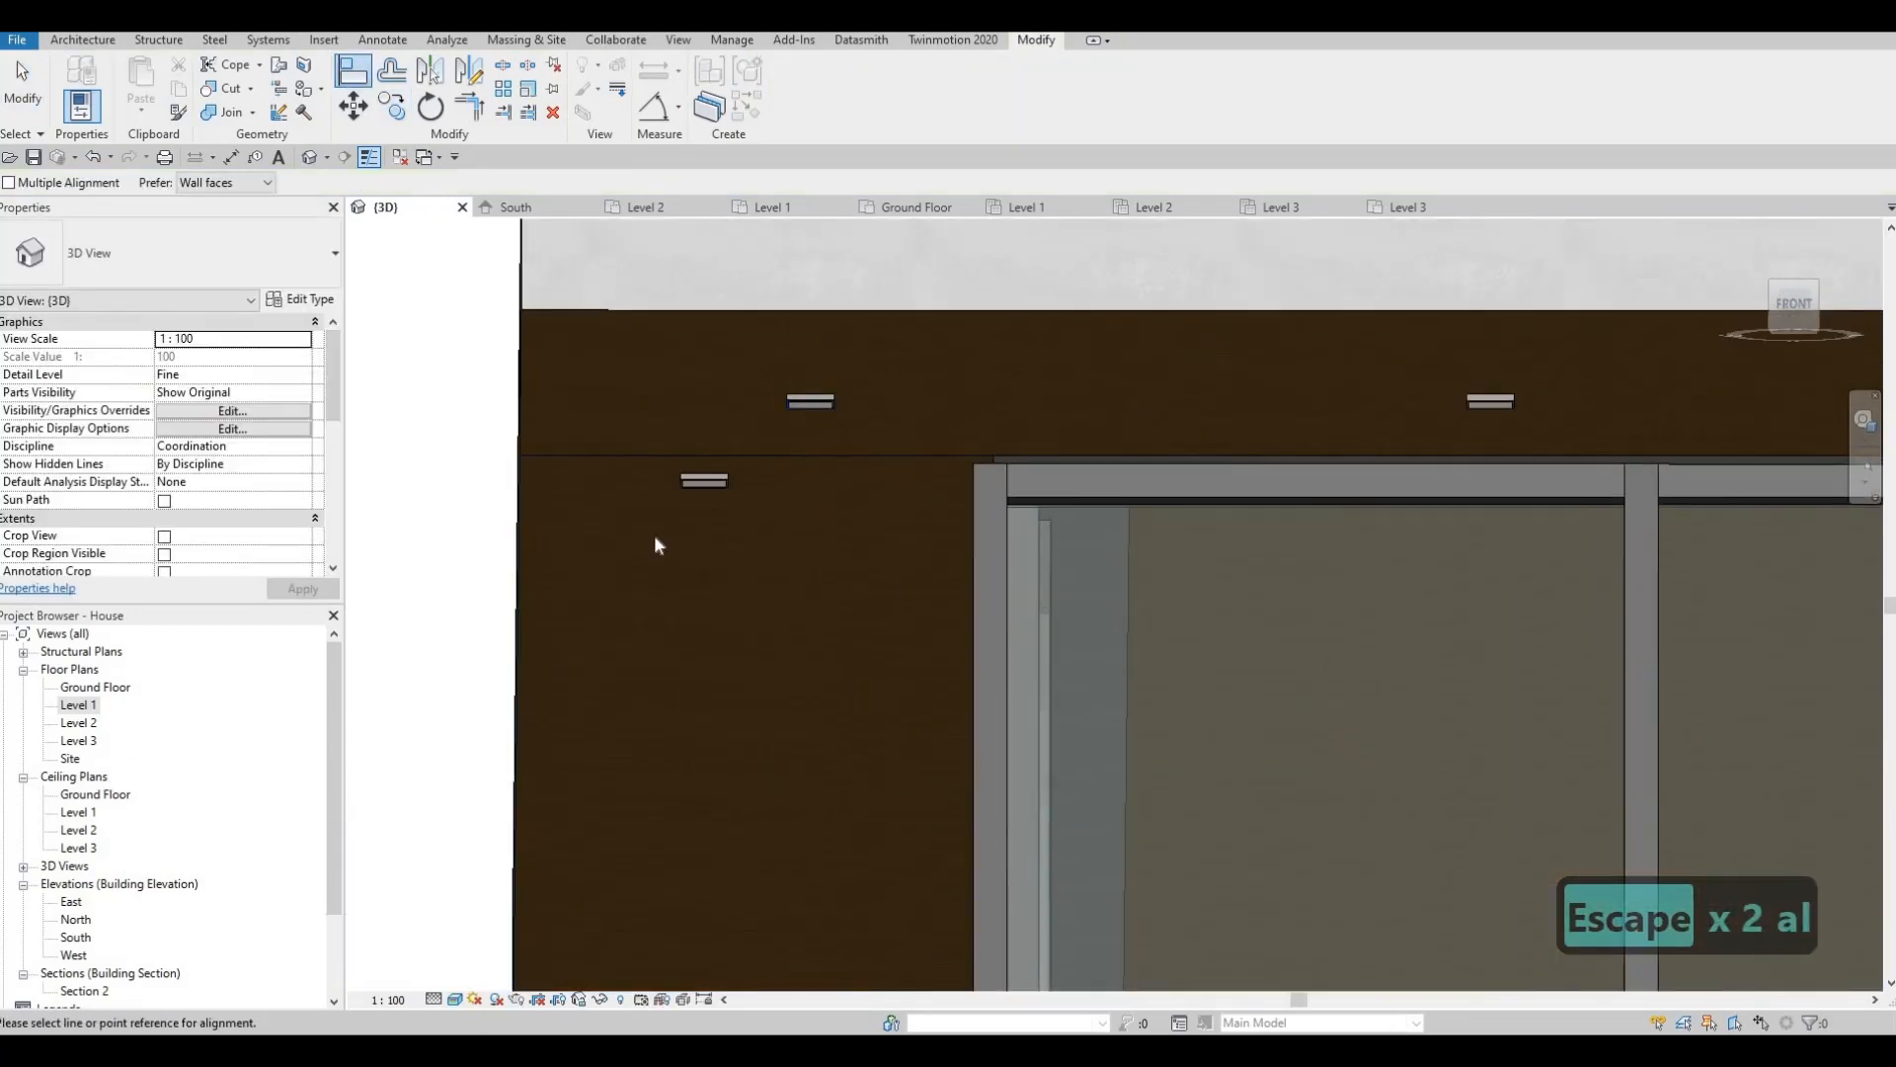
pyautogui.press('Escape')
pyautogui.press('Escape')
# Select the side overhang's pot light, open the Level 1 floor plan, and delete the stray unhosted pot light beside it.
pyautogui.click(703, 480)
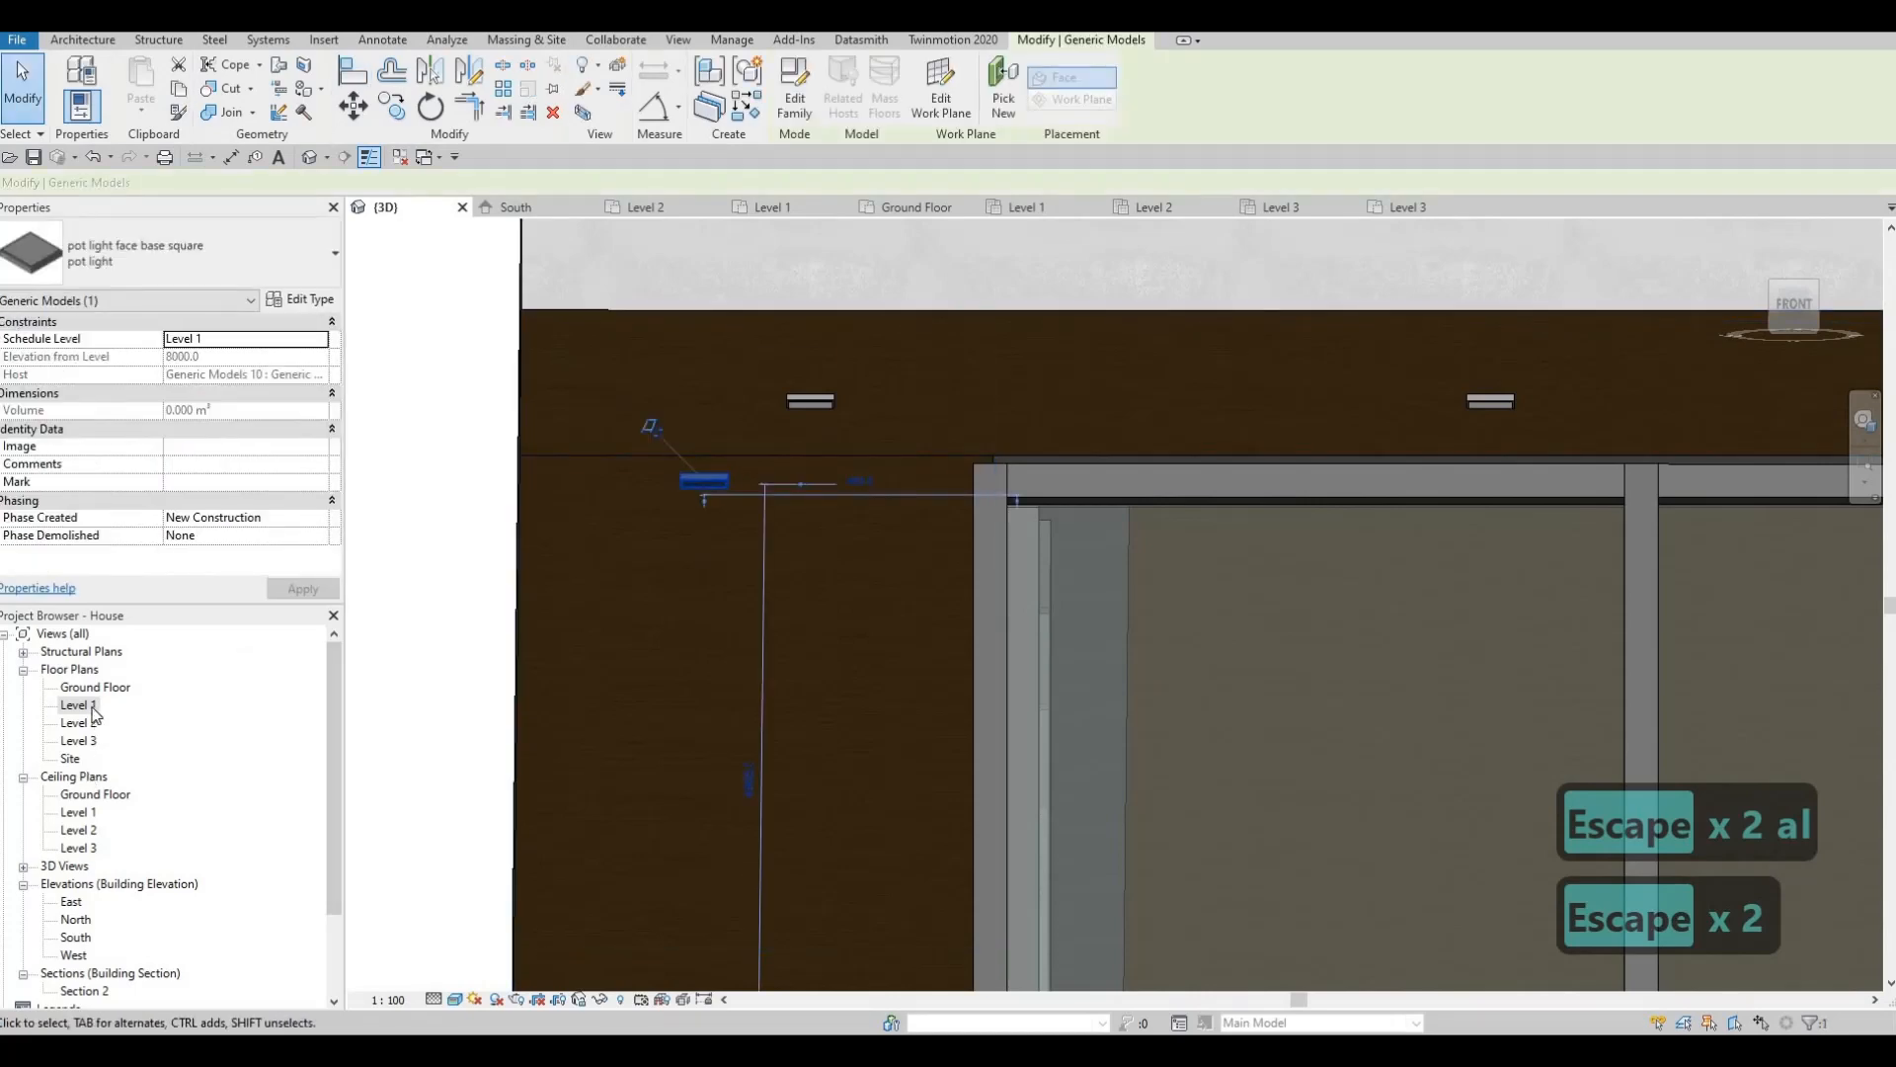
pyautogui.doubleClick(81, 706)
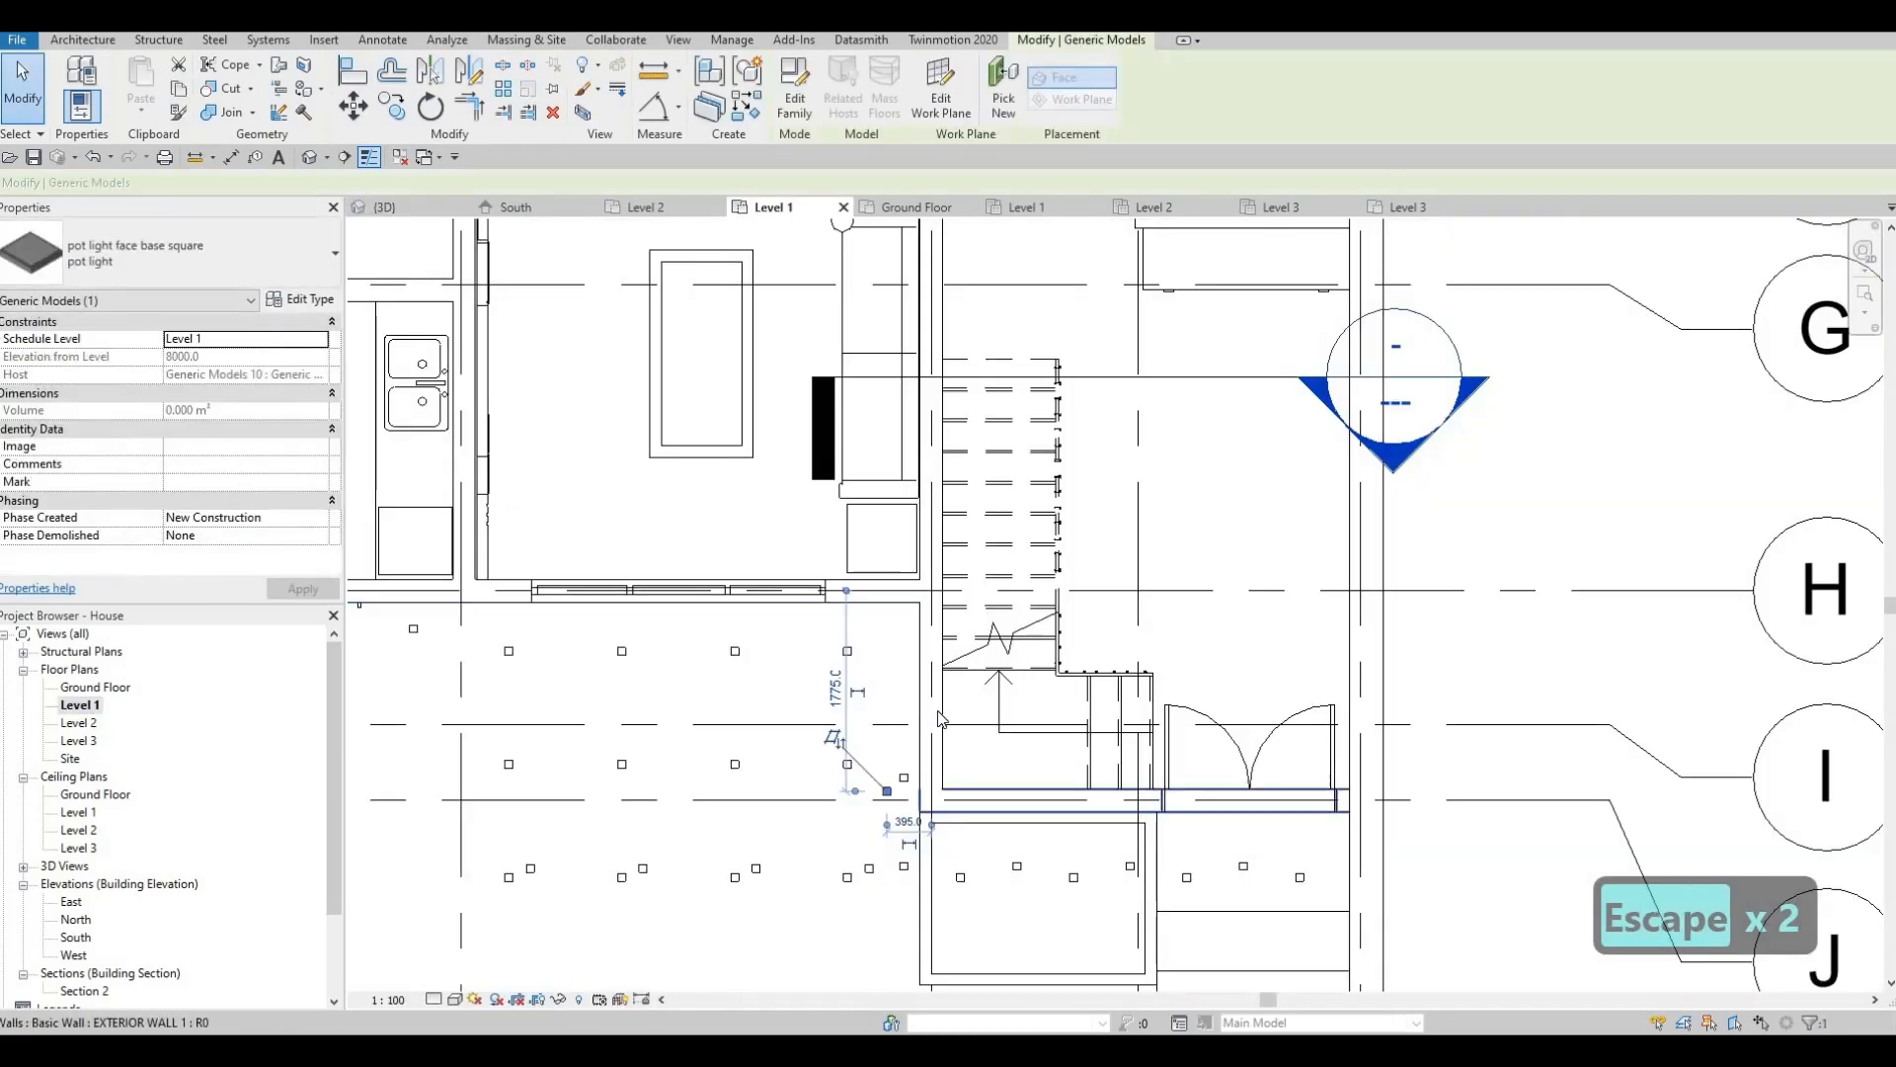
pyautogui.scroll(5, 939, 719)
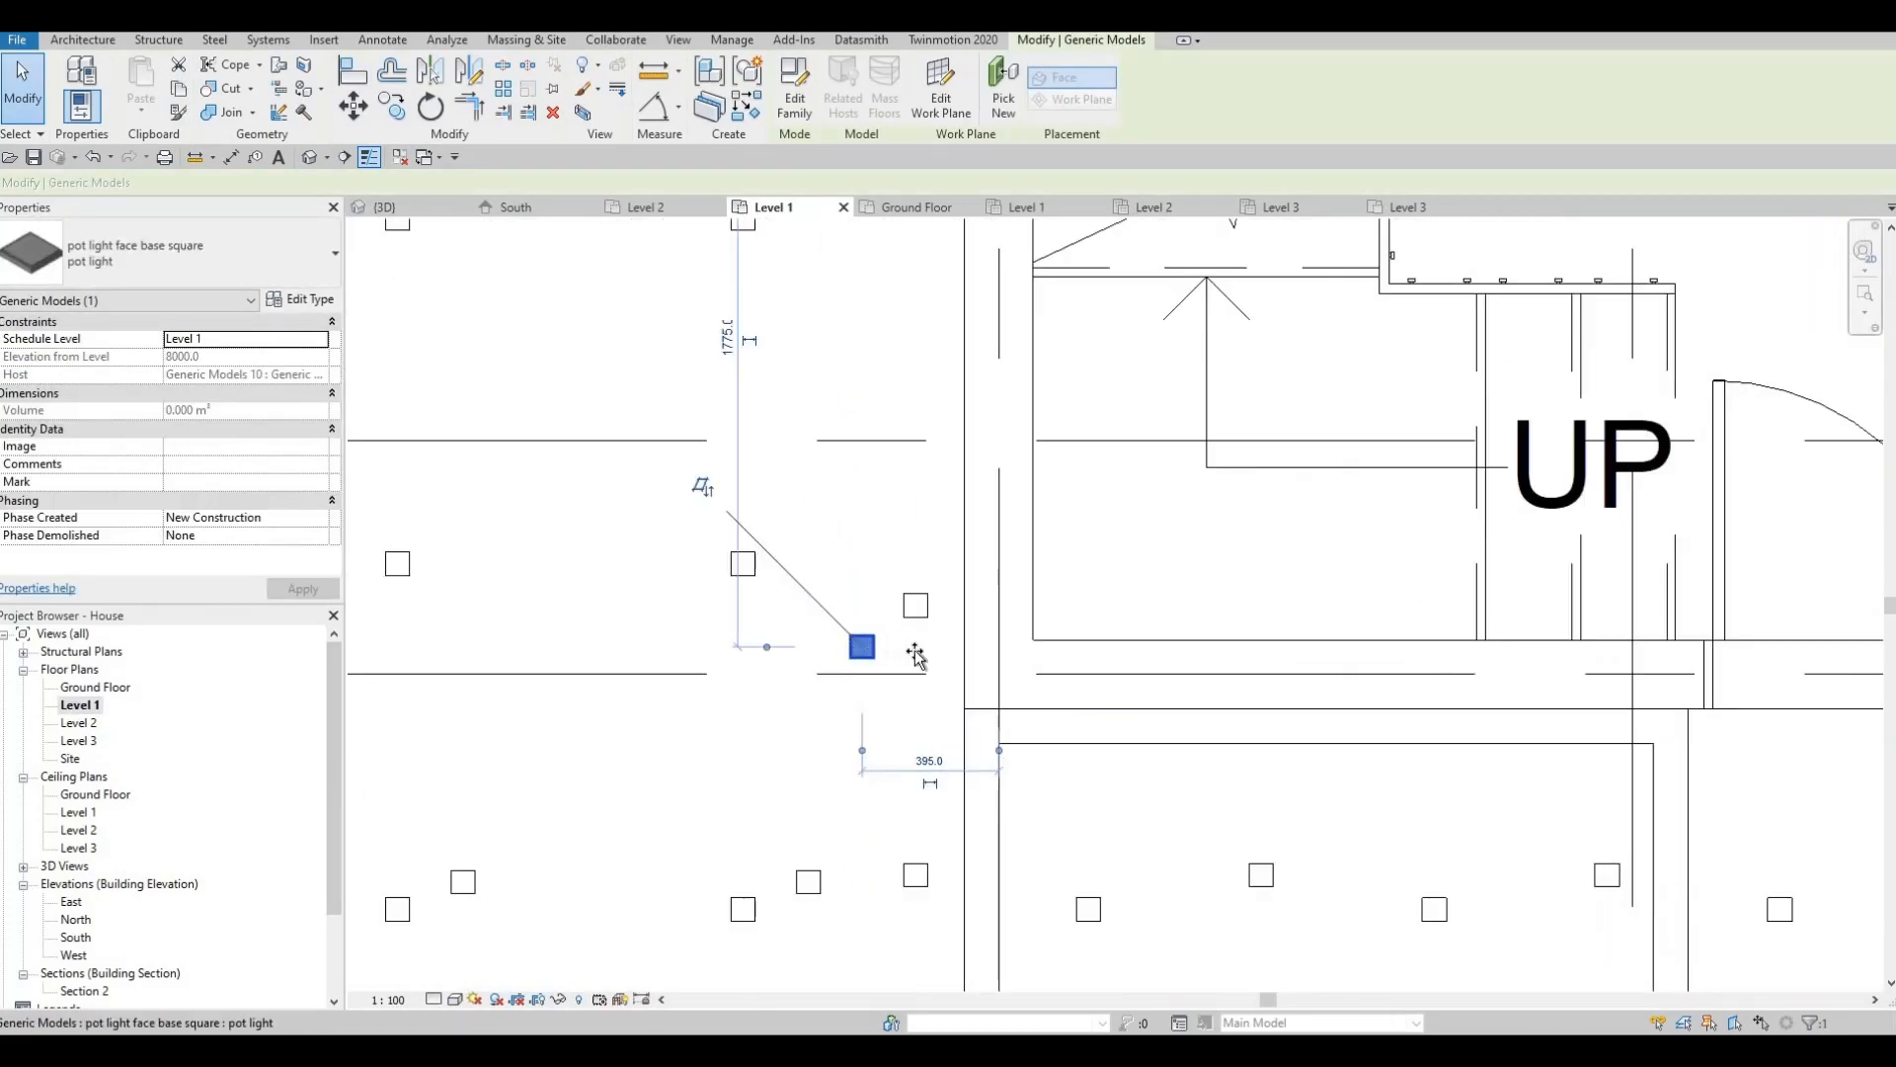
pyautogui.press('Escape')
pyautogui.click(914, 612)
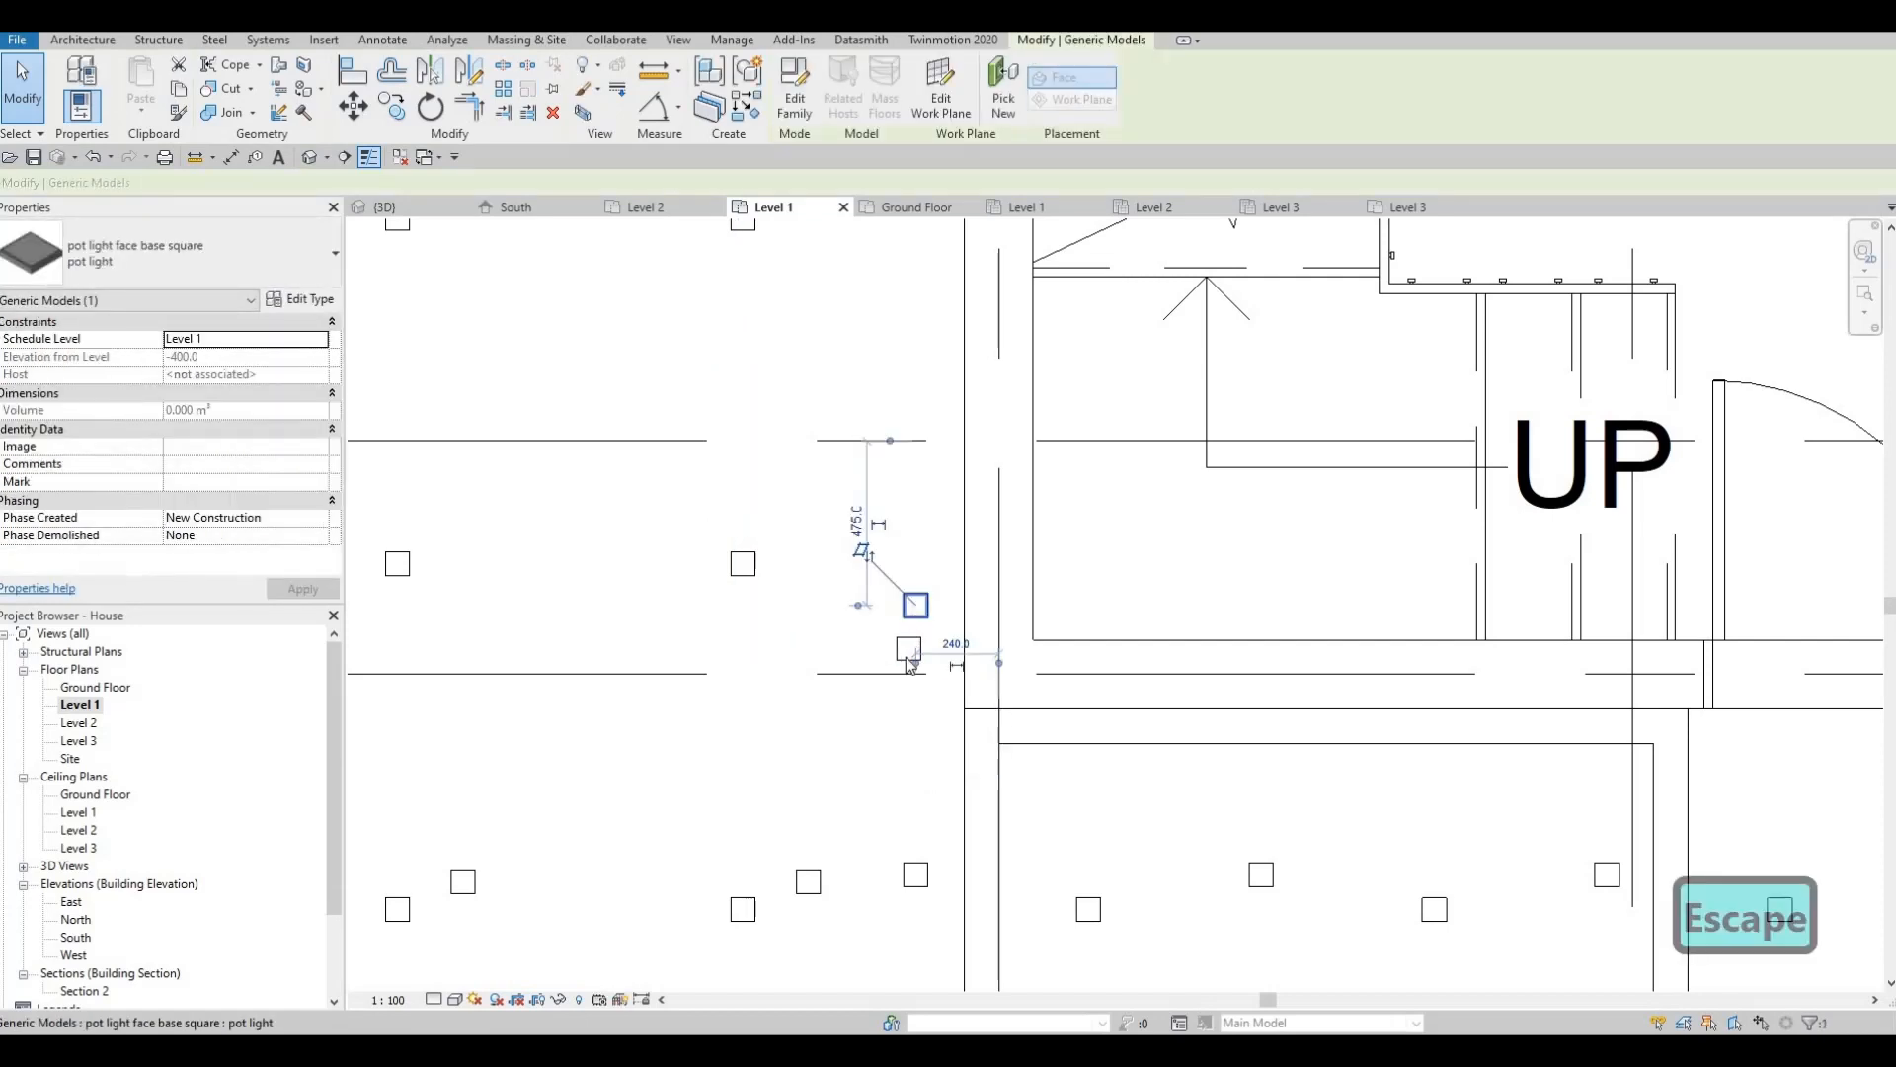
pyautogui.press('Delete')
pyautogui.press('Escape')
pyautogui.press('Escape')
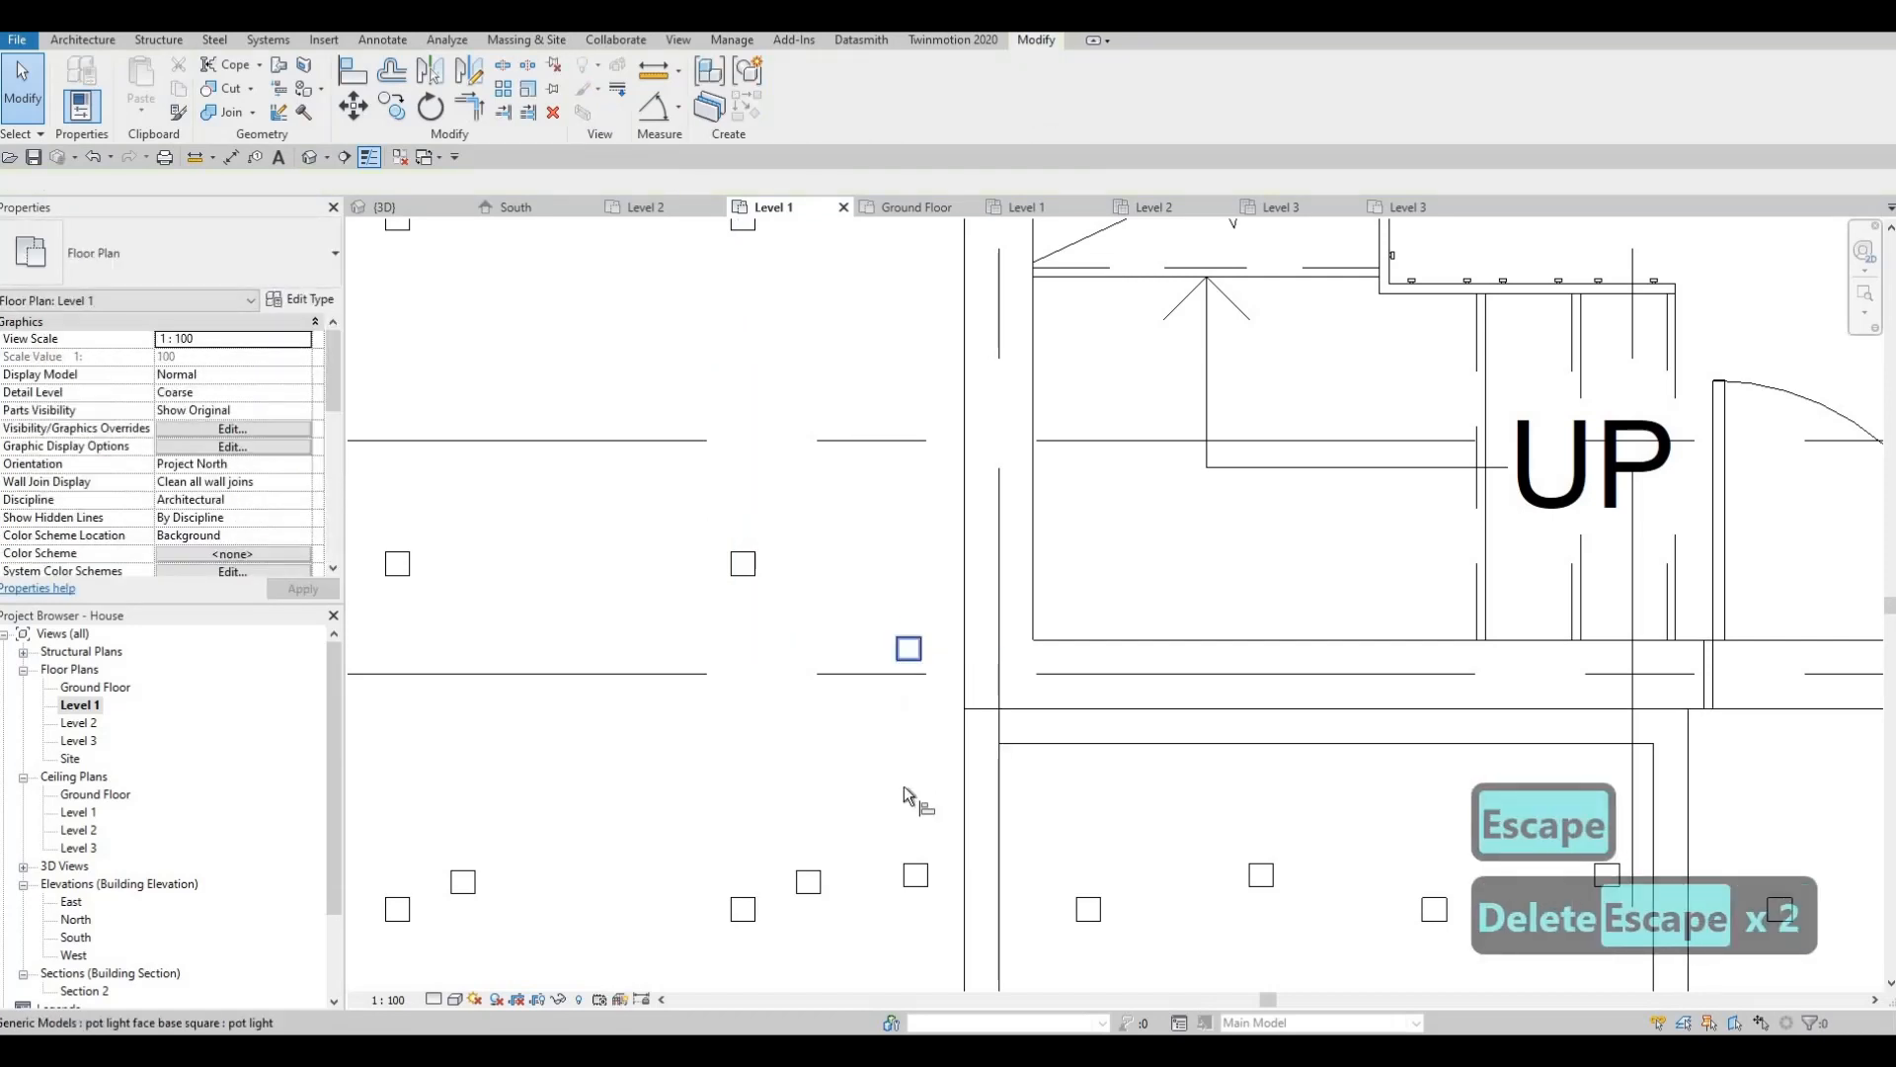
# Align the side overhang's pot light with the centre of the front overhang's end pot light in the floor plan.
pyautogui.press('a')
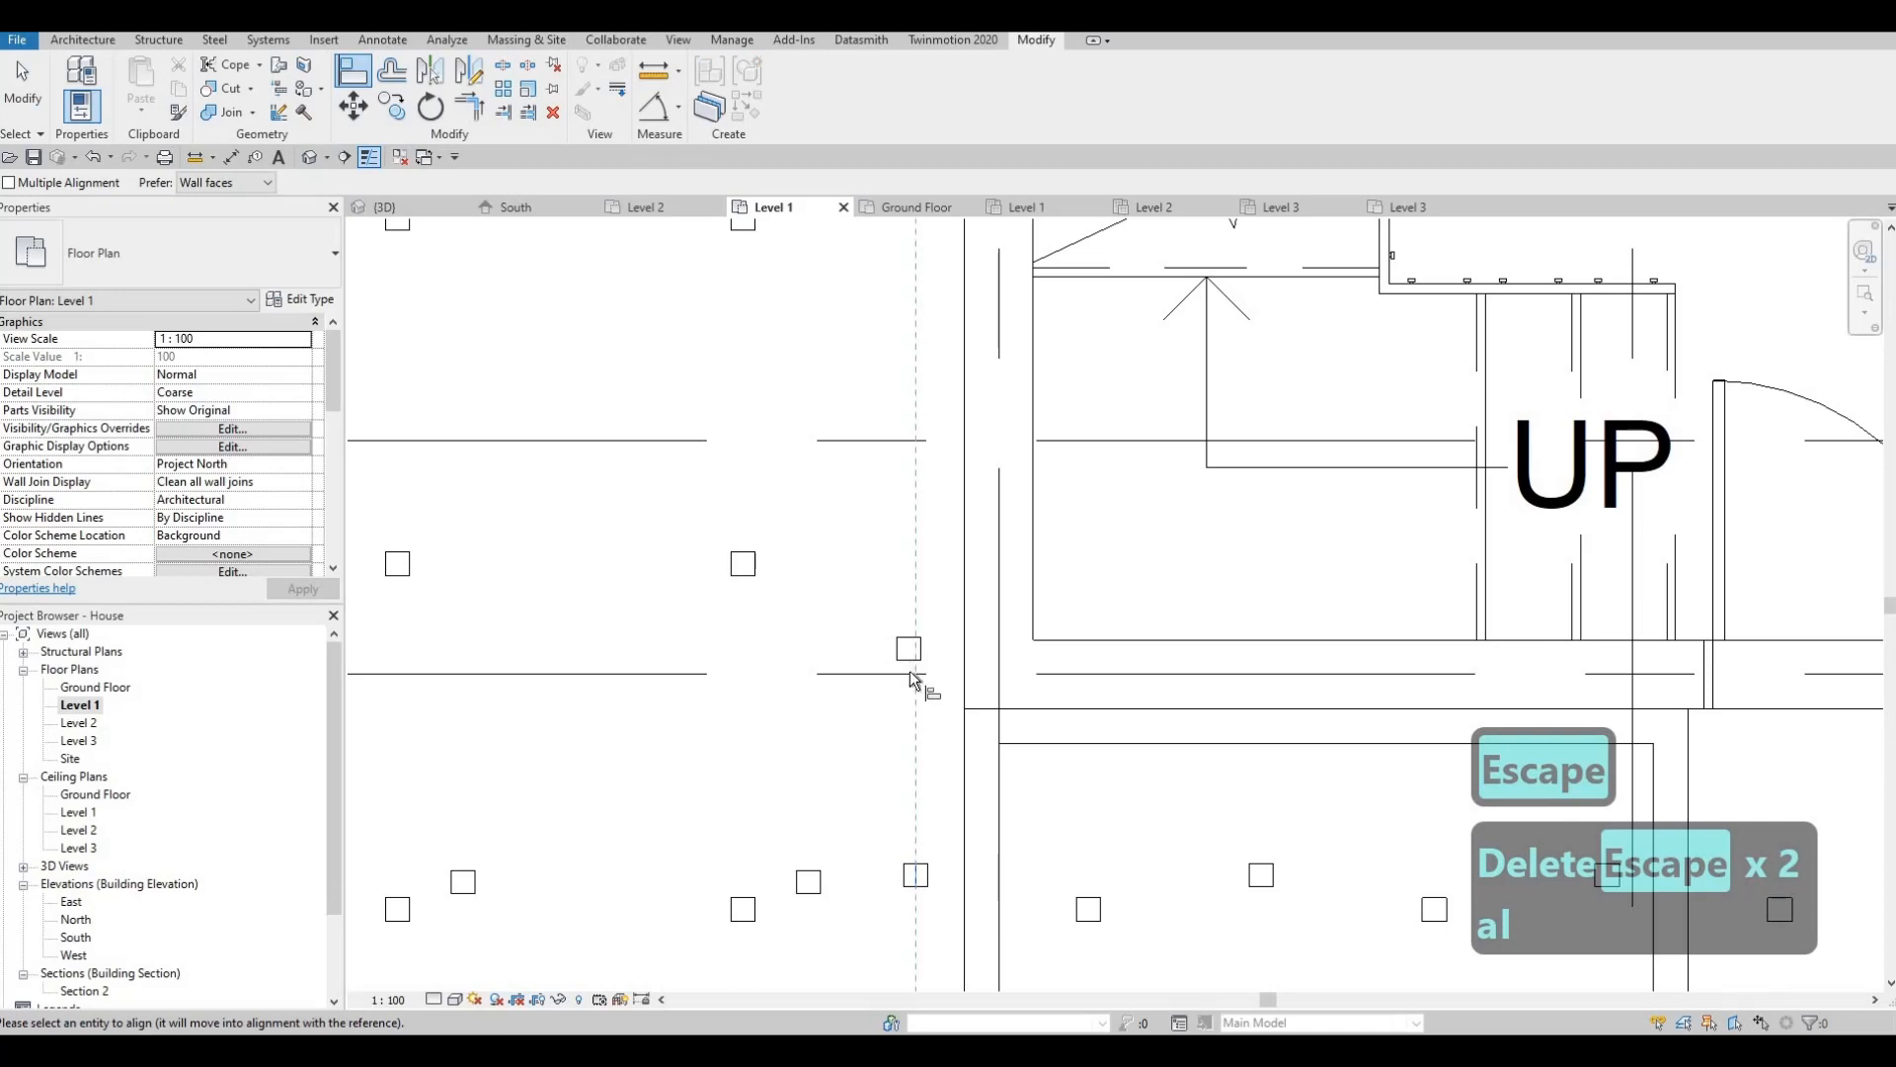
pyautogui.press('Escape')
pyautogui.press('Escape')
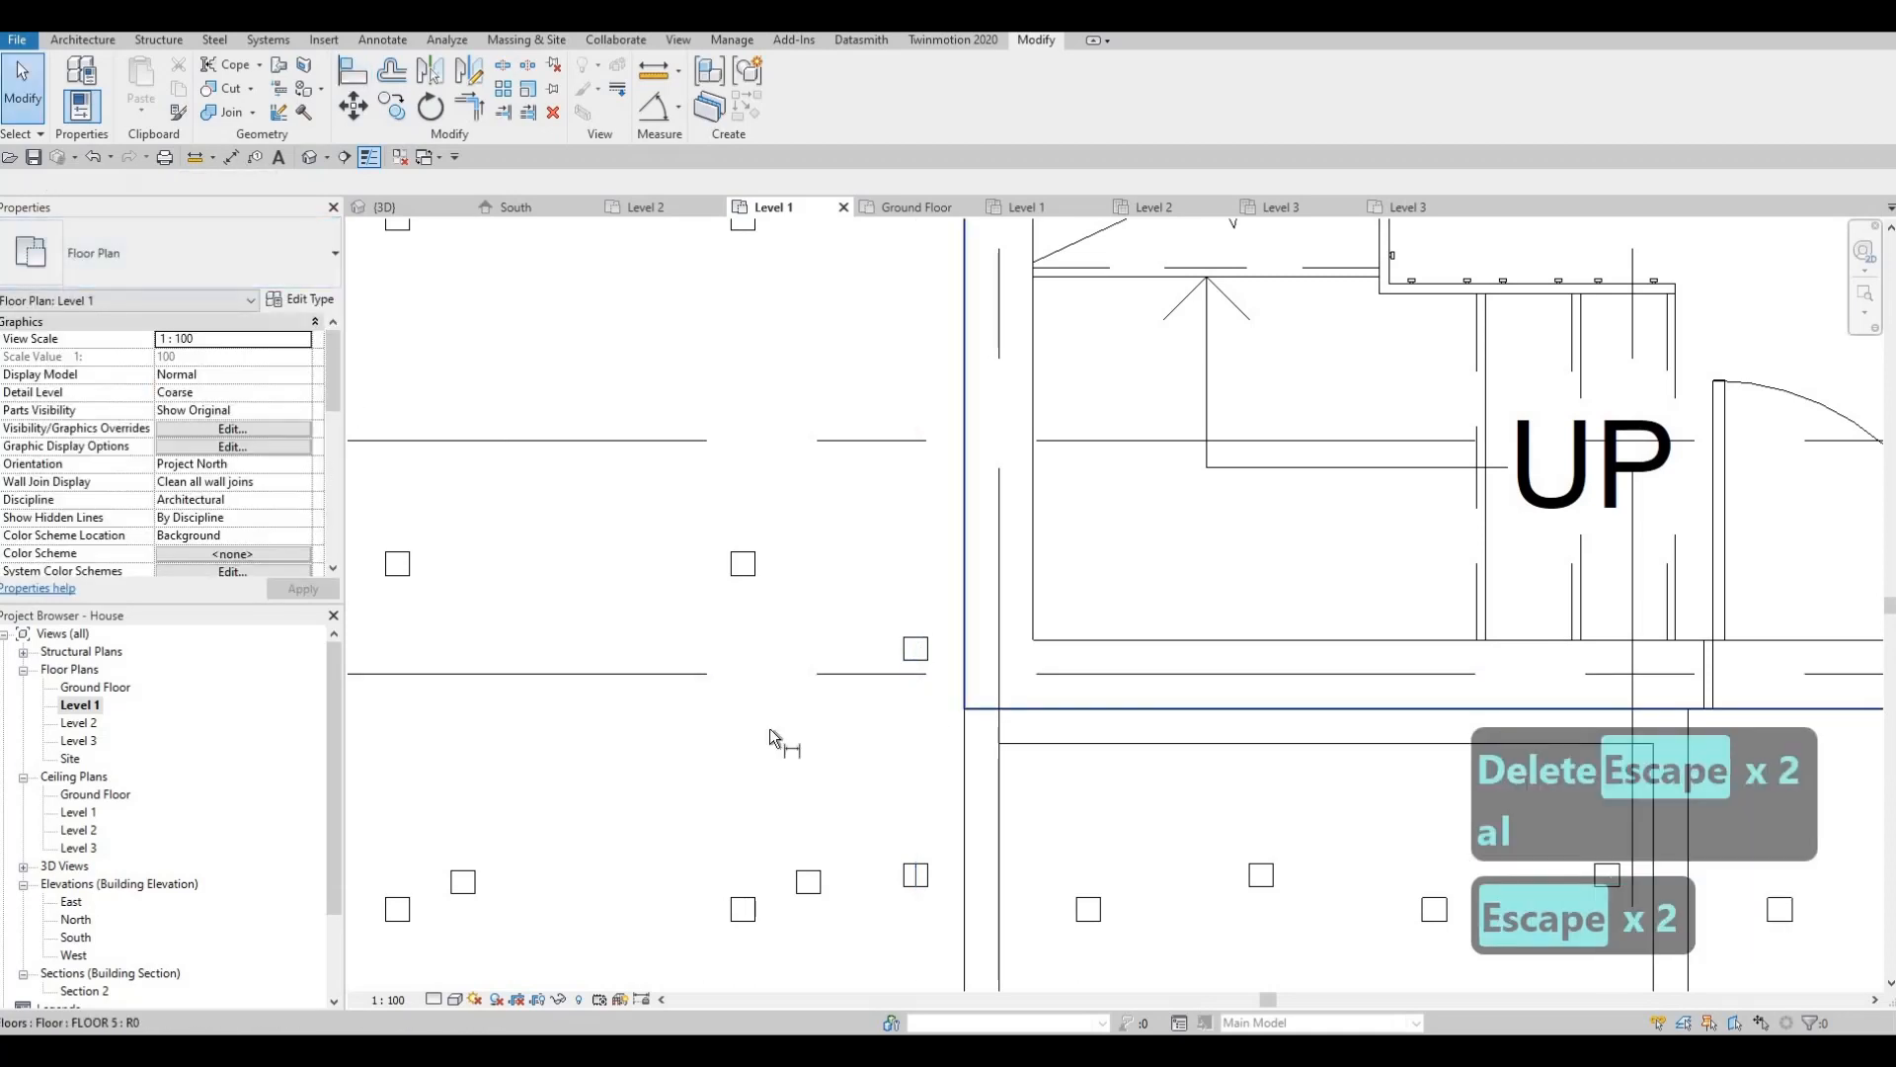
pyautogui.press('d')
pyautogui.press('i')
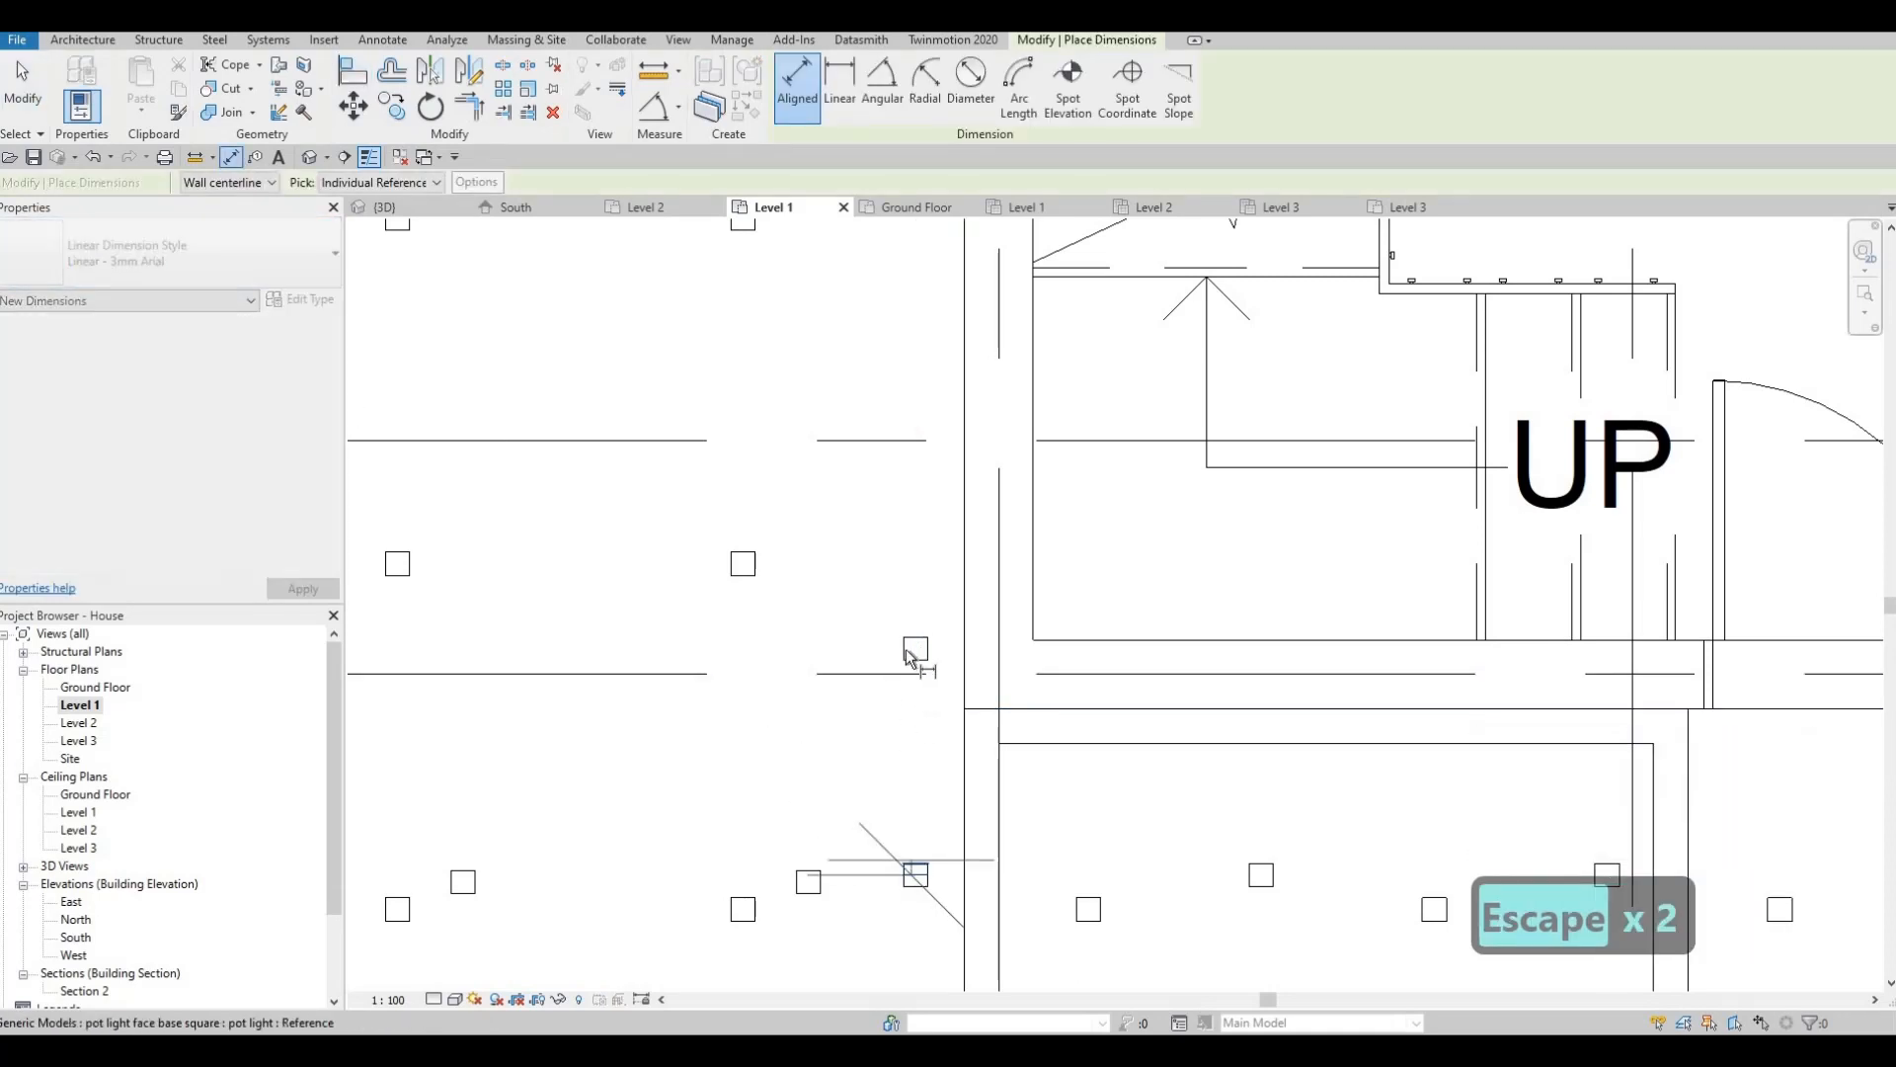
pyautogui.click(886, 598)
pyautogui.press('Escape')
pyautogui.press('Escape')
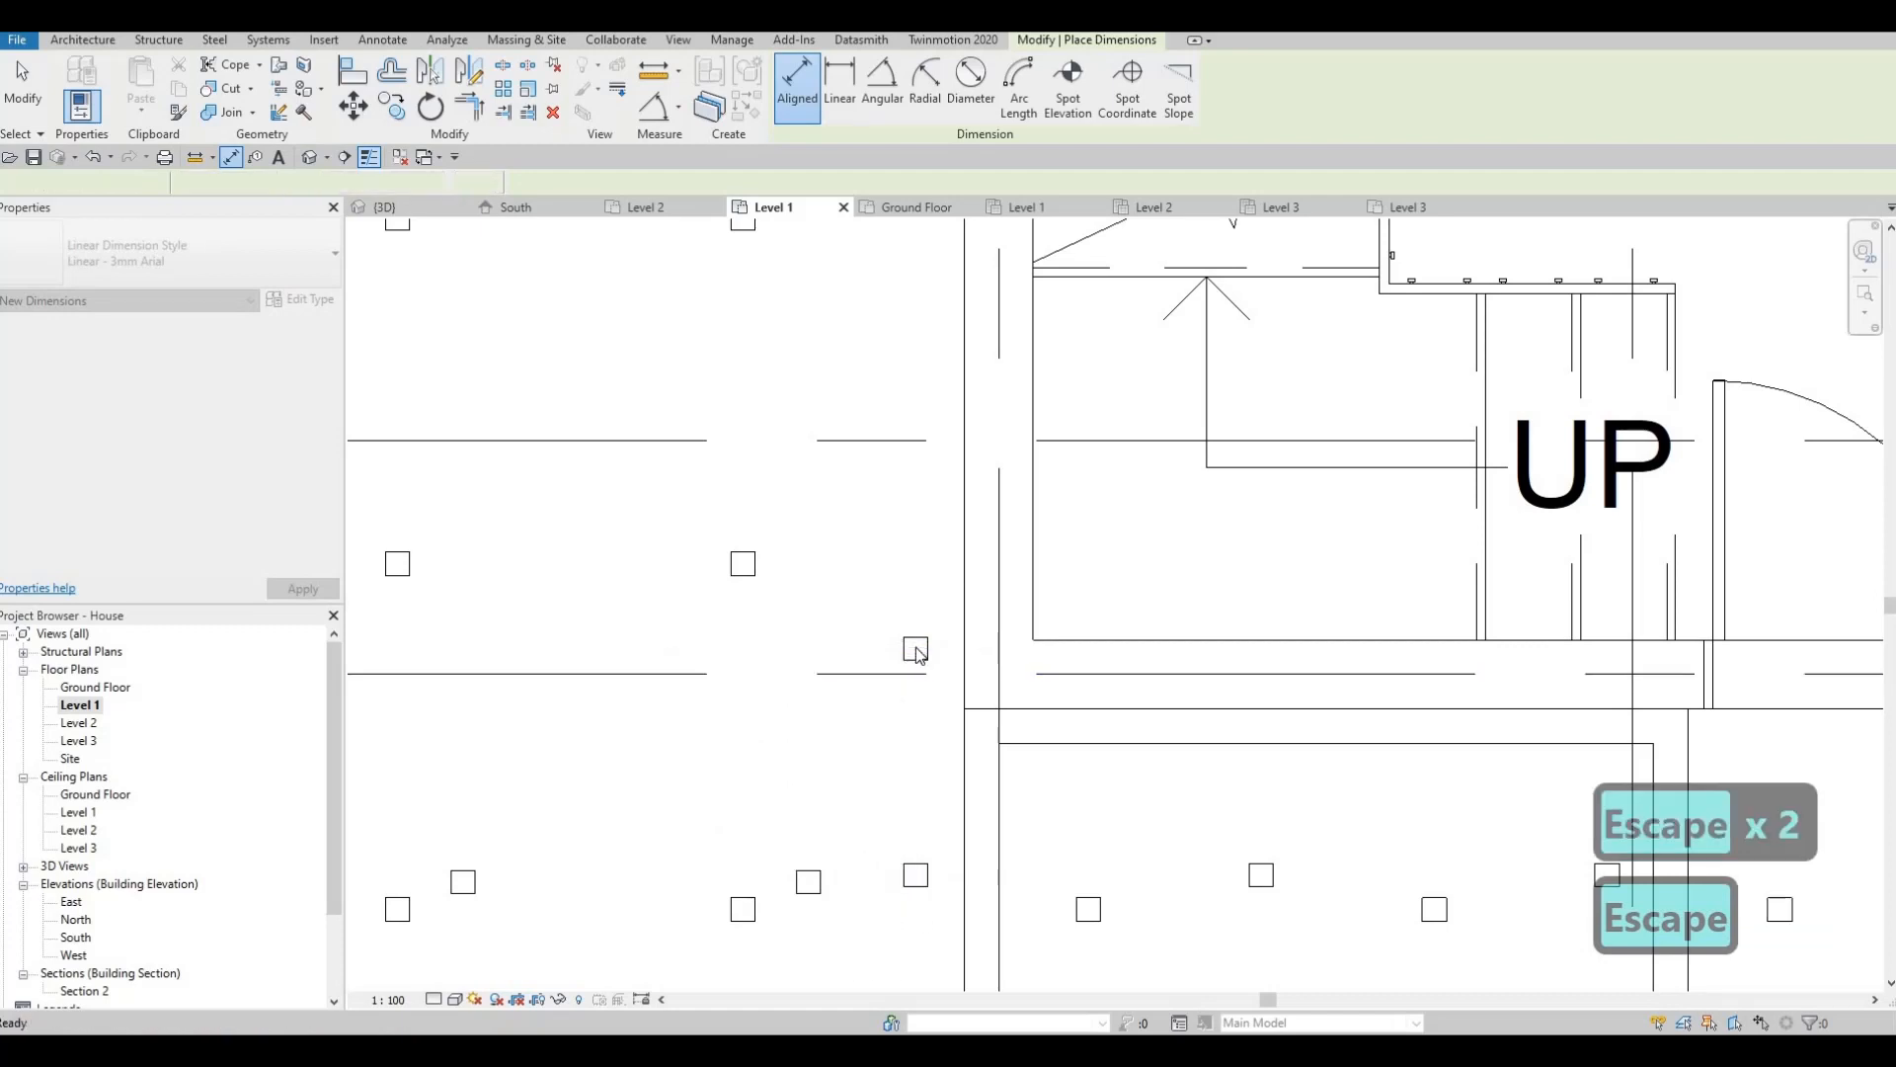
# Set the side overhang pot light's distance from the front overhang's end pot light to 1000 mm using its temporary dimension.
pyautogui.click(904, 633)
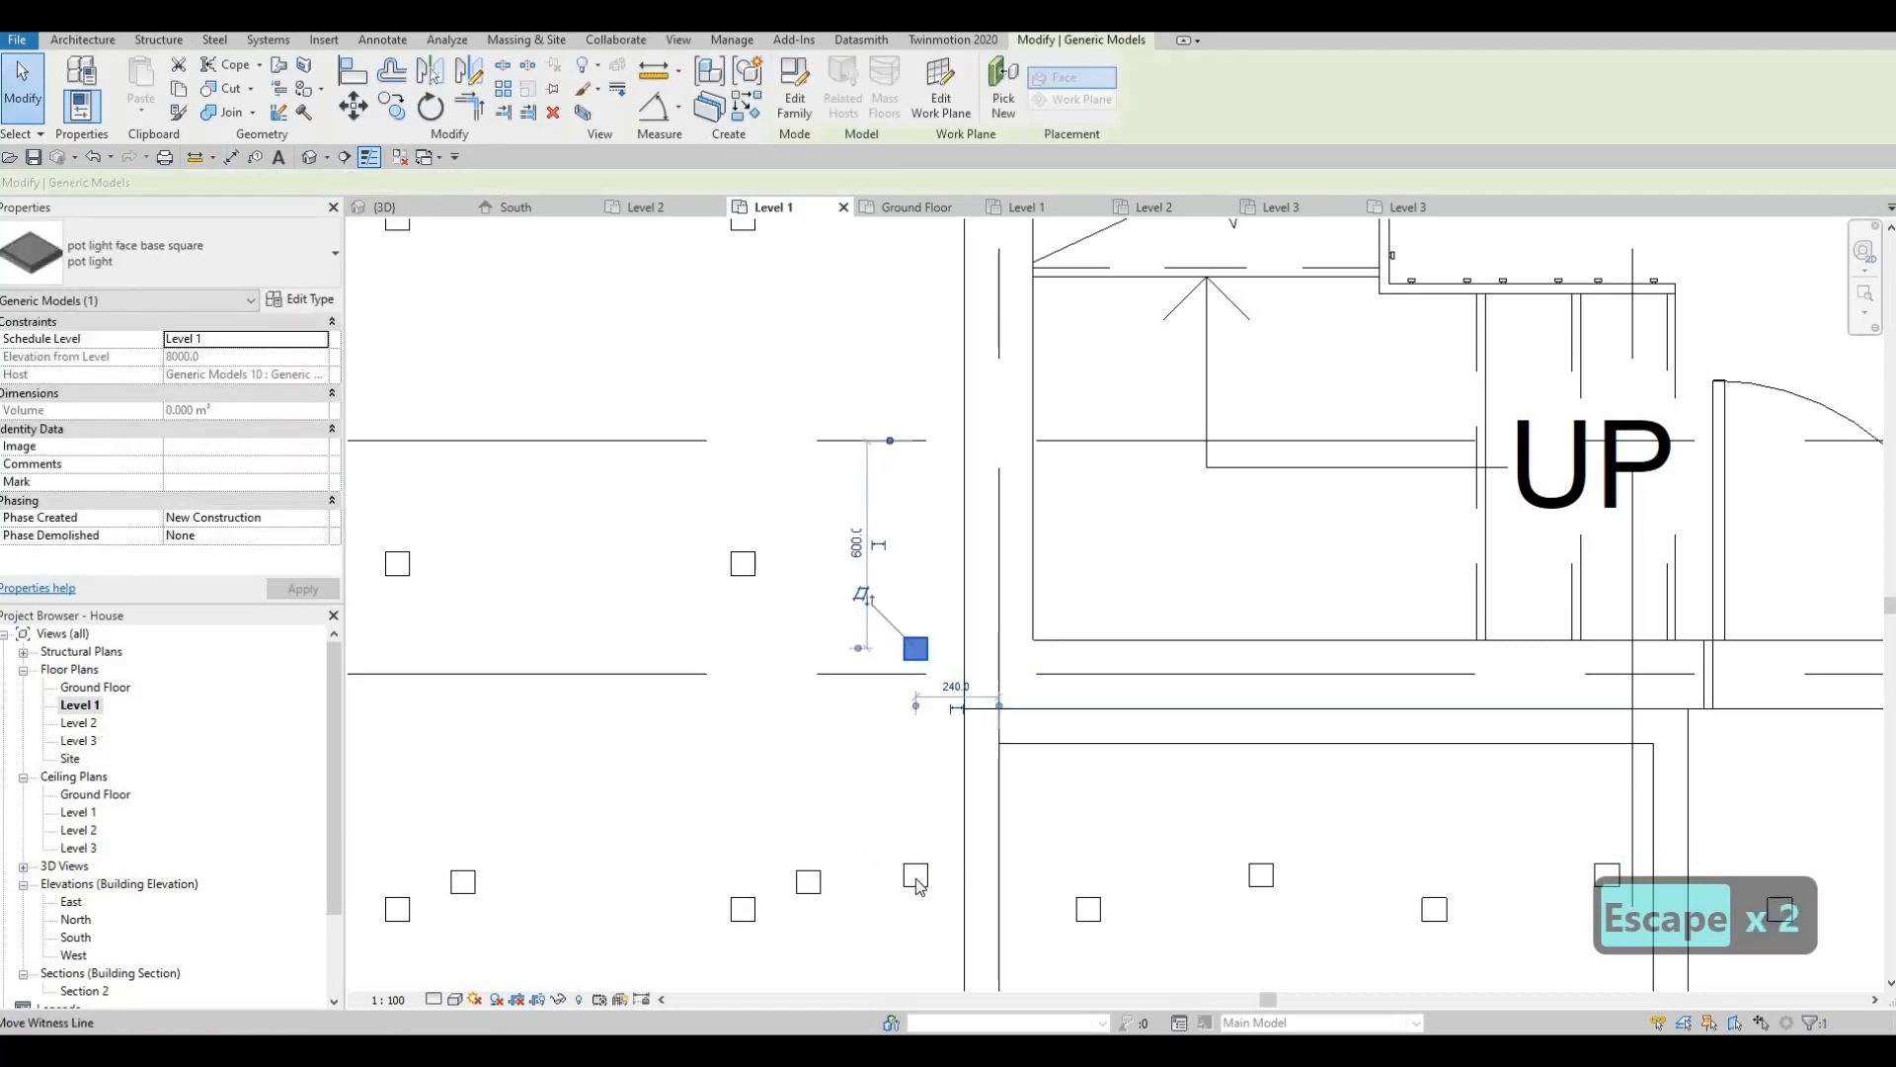
pyautogui.moveTo(865, 772); pyautogui.dragTo(860, 874)
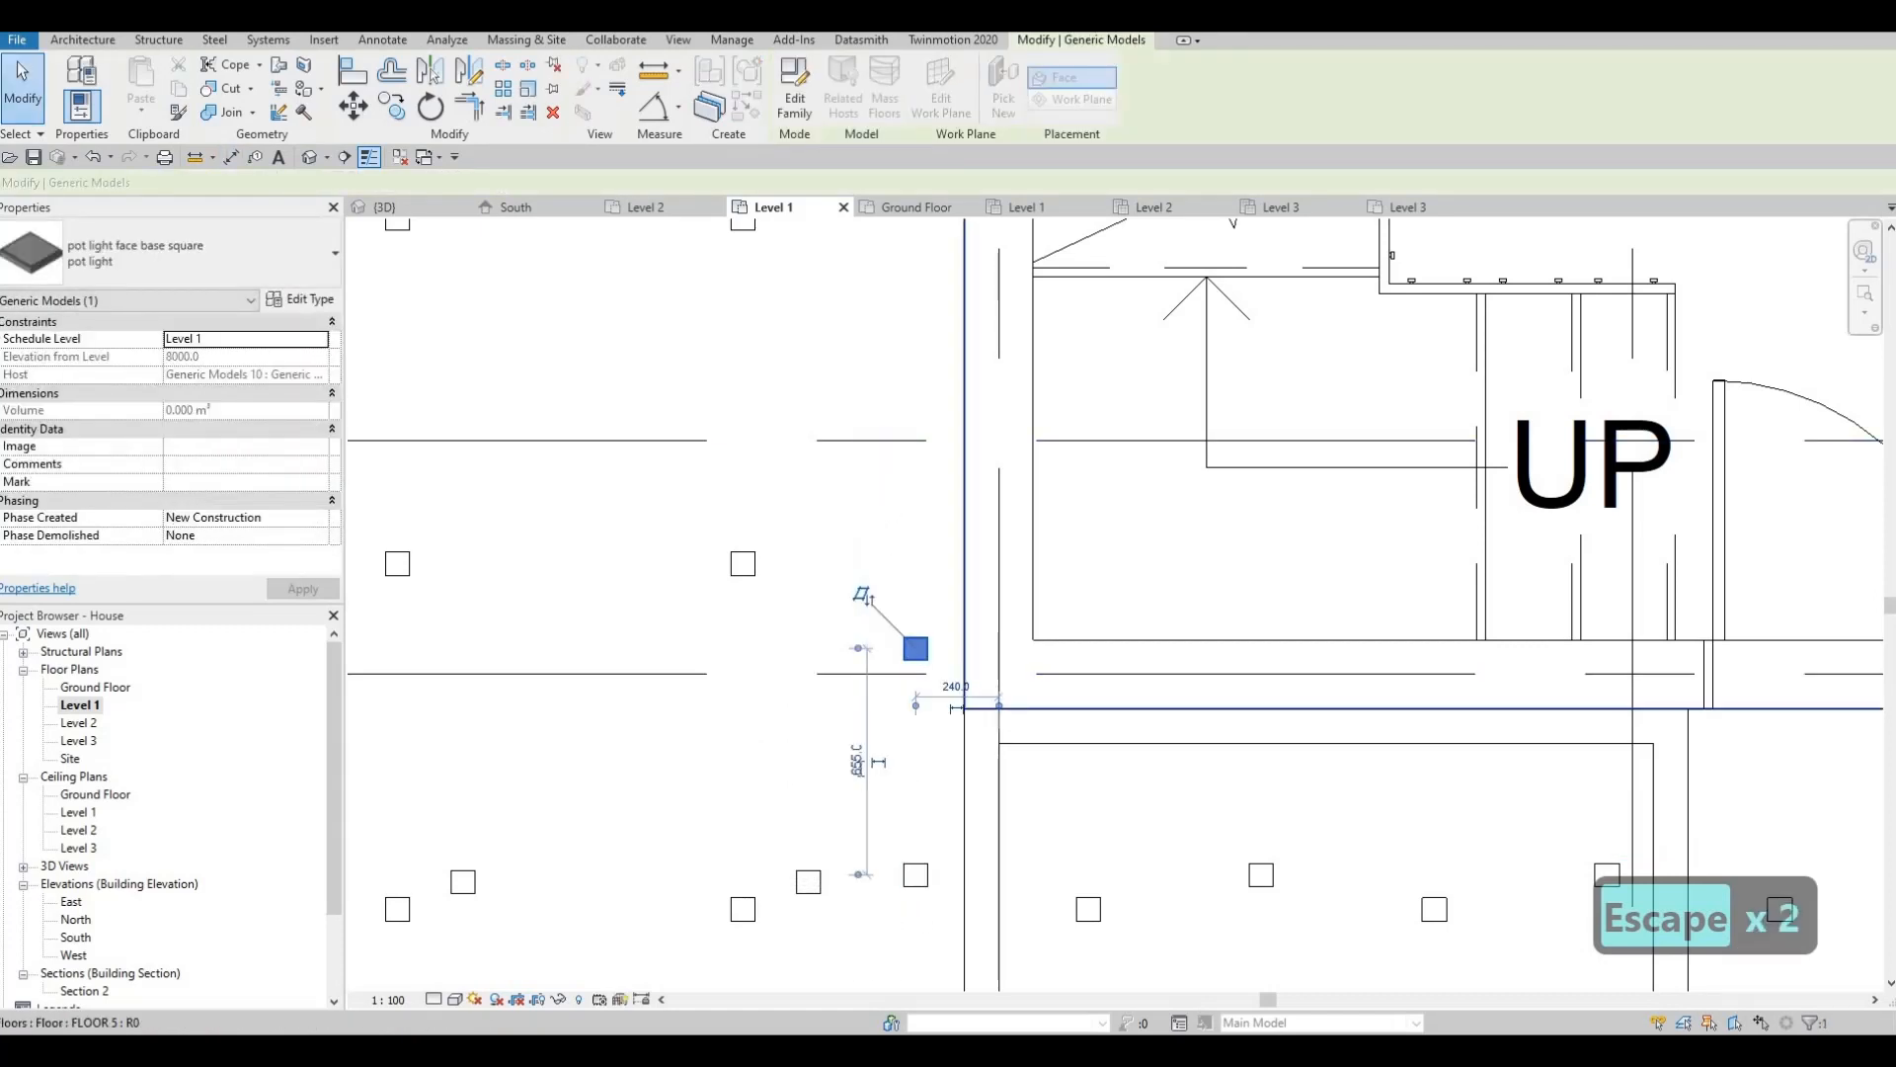
pyautogui.write('100')
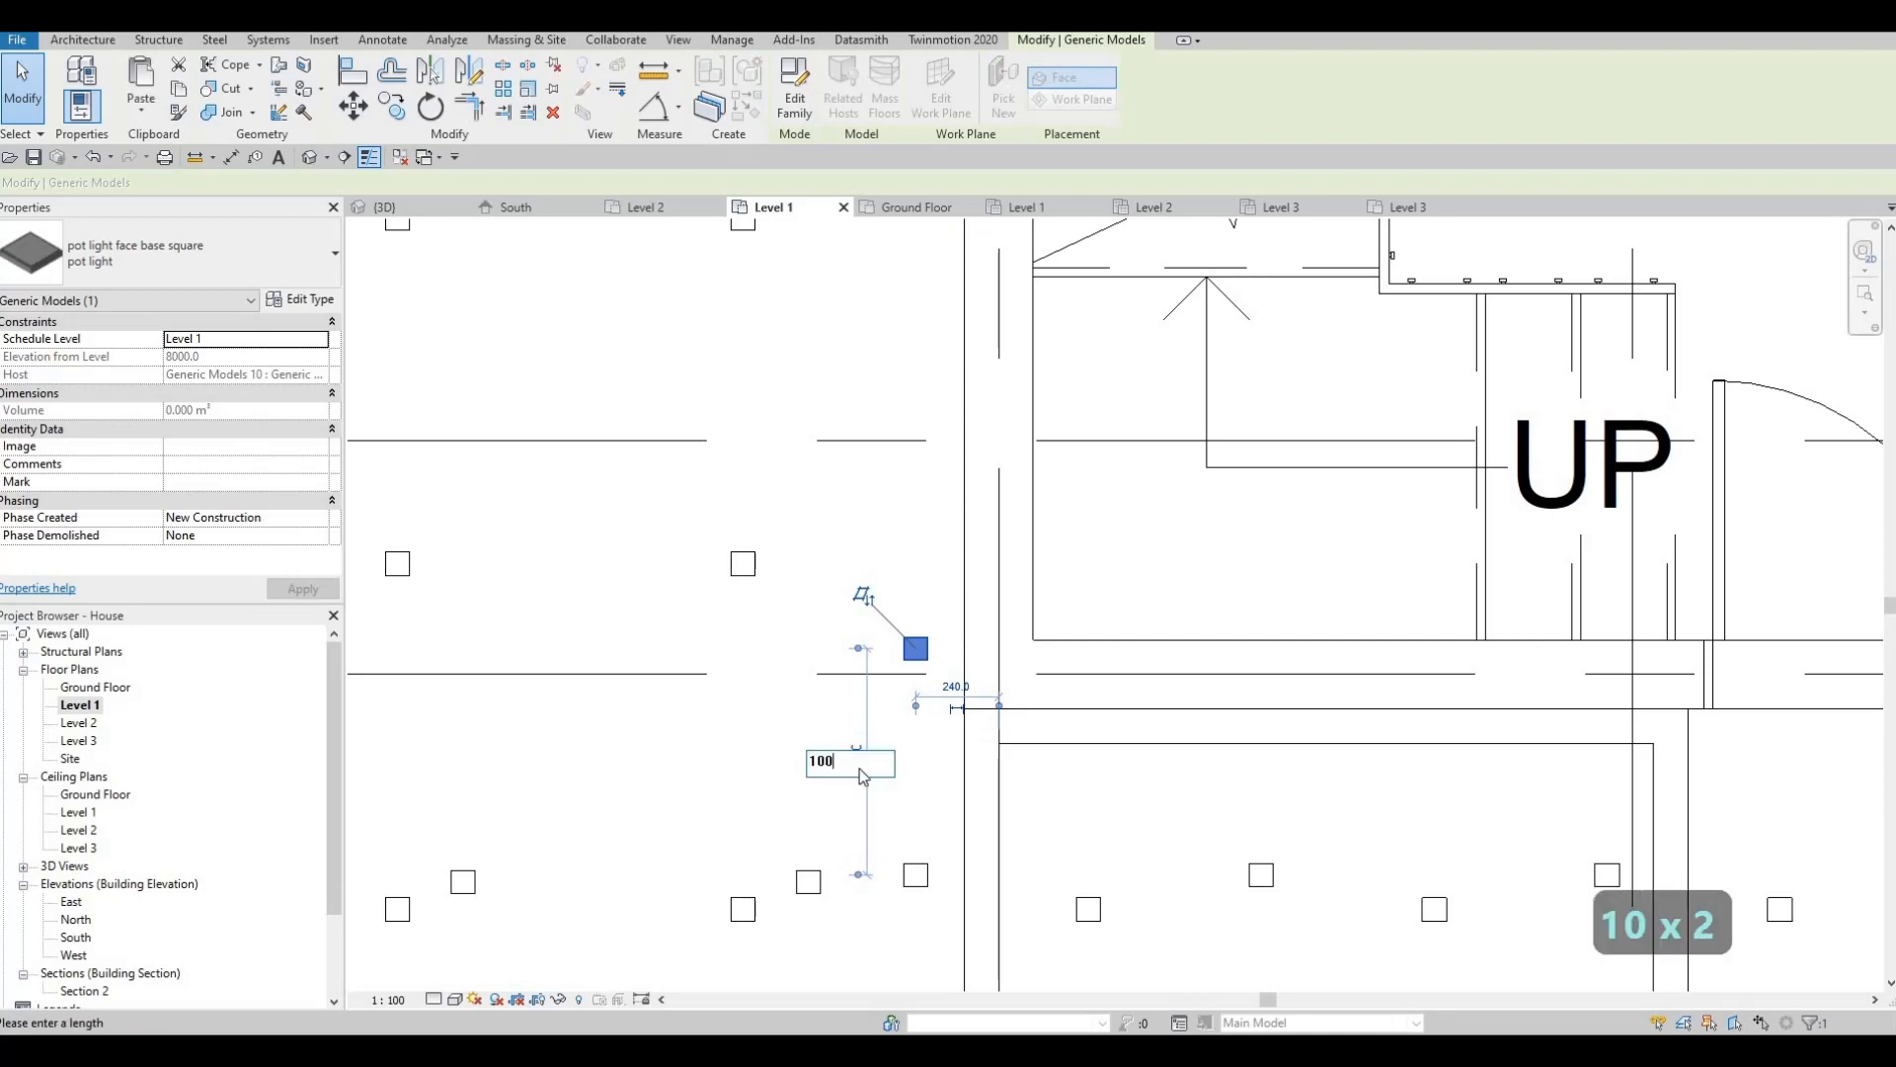
pyautogui.write('0')
pyautogui.press('Return')
pyautogui.press('Escape')
pyautogui.press('Escape')
pyautogui.press('Escape')
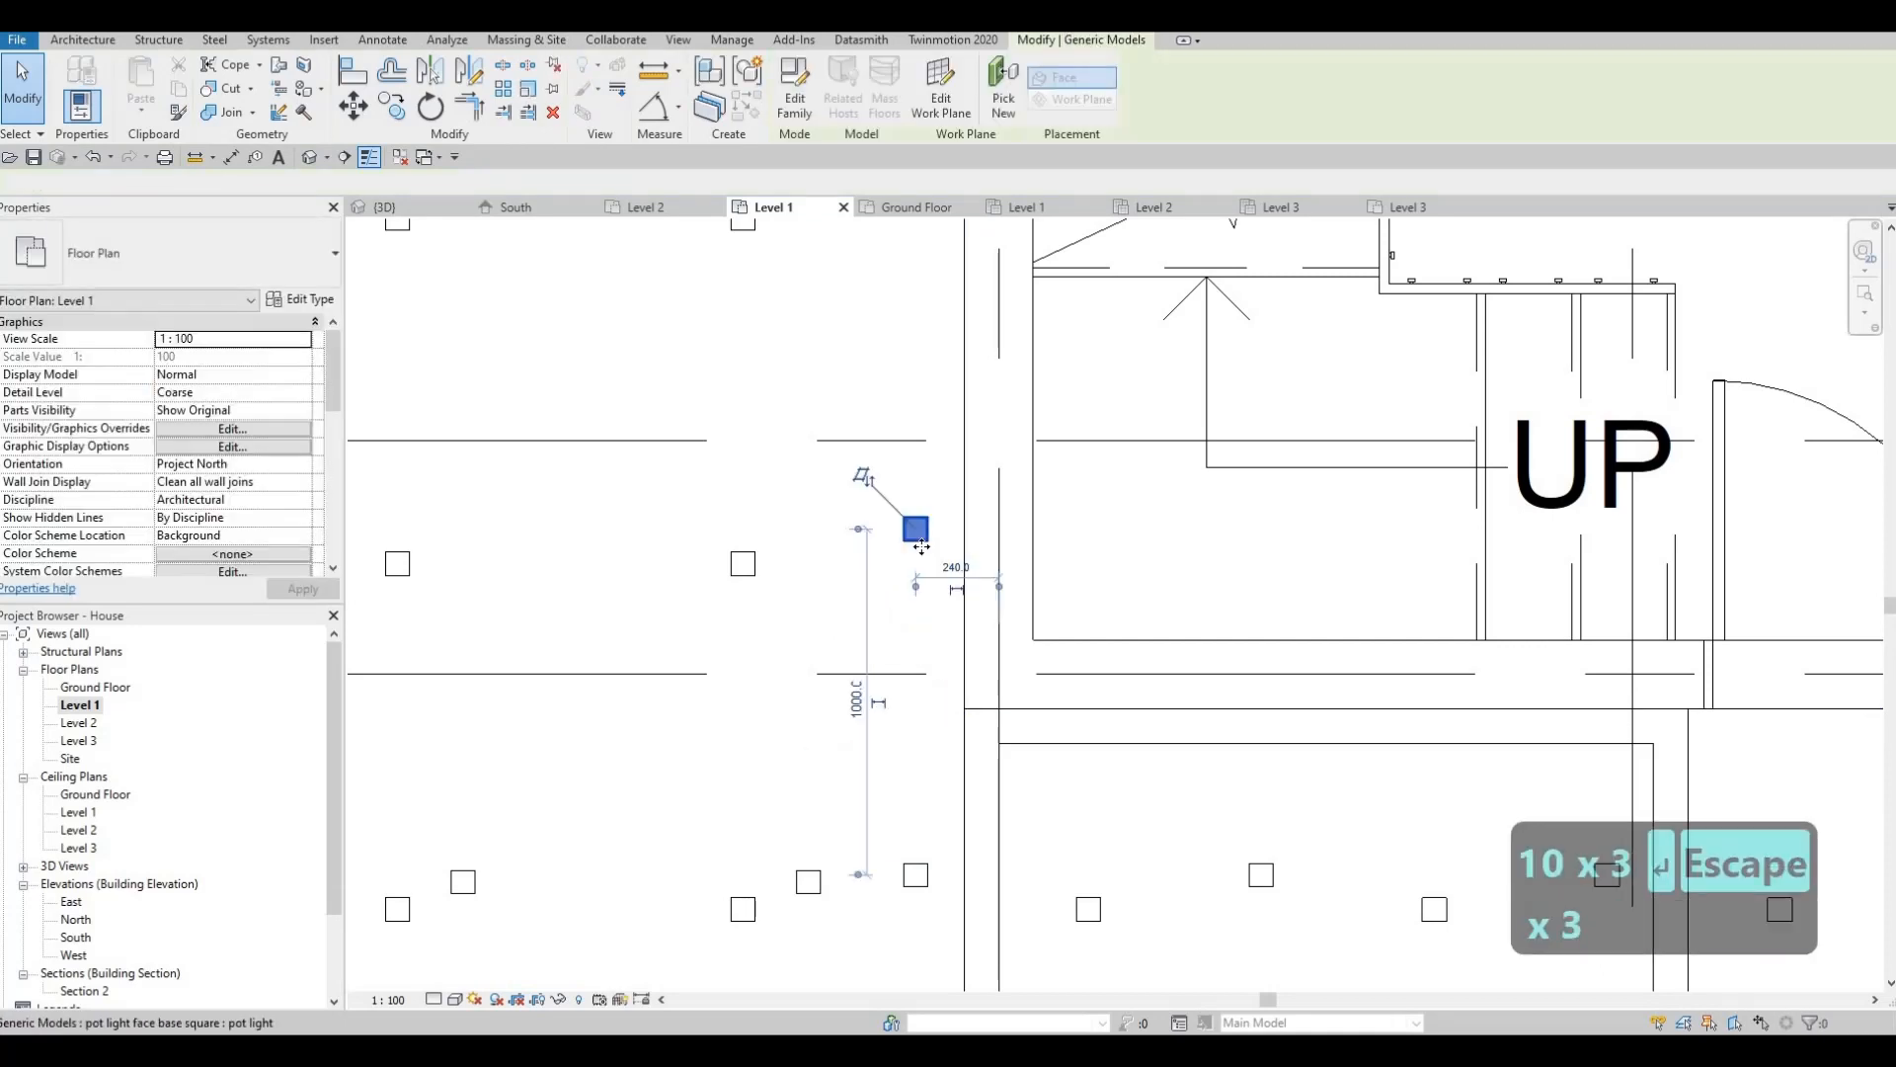
# Copy the side overhang's pot light four times towards the back of the house at 1000 mm spacing.
pyautogui.click(921, 546)
pyautogui.press('c')
pyautogui.press('o')
pyautogui.scroll(1, 914, 530)
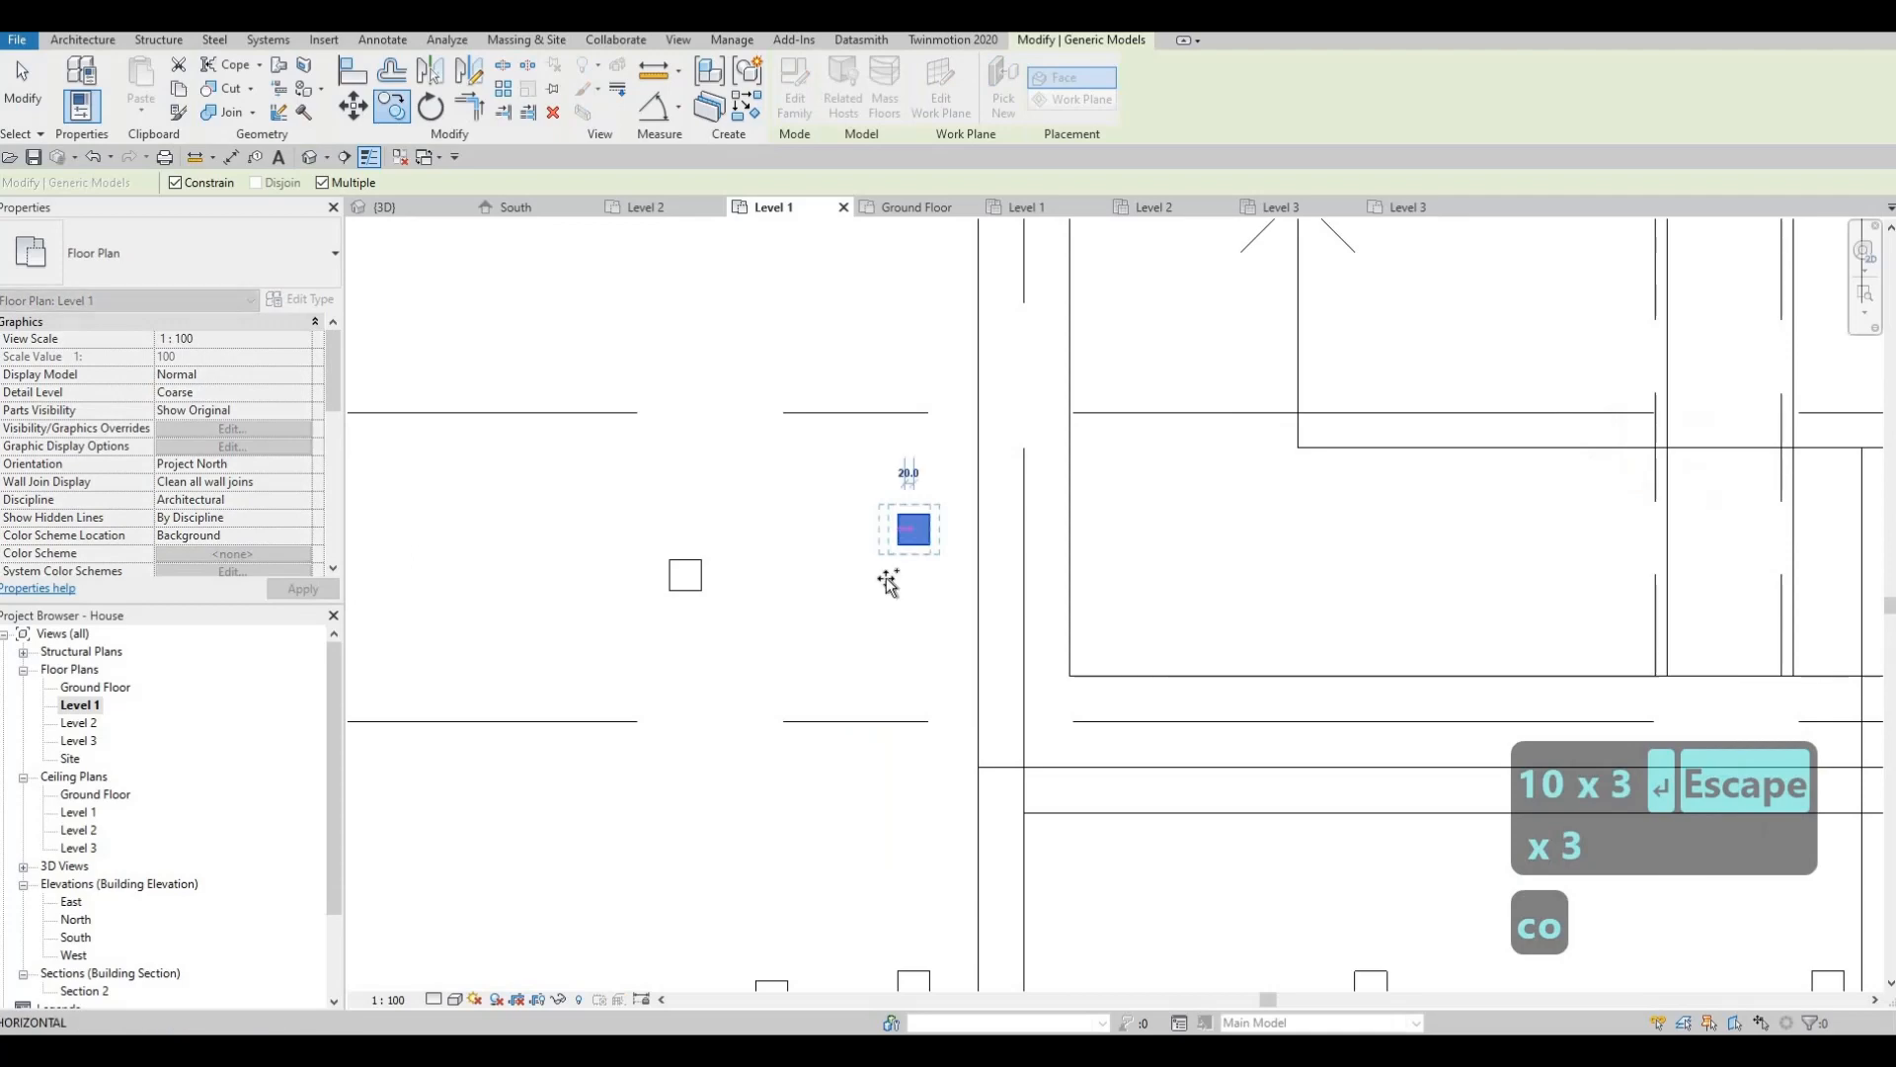
pyautogui.moveTo(900, 328); pyautogui.dragTo(885, 559, button='middle')
pyautogui.scroll(-3, 885, 559)
pyautogui.scroll(-6, 869, 519)
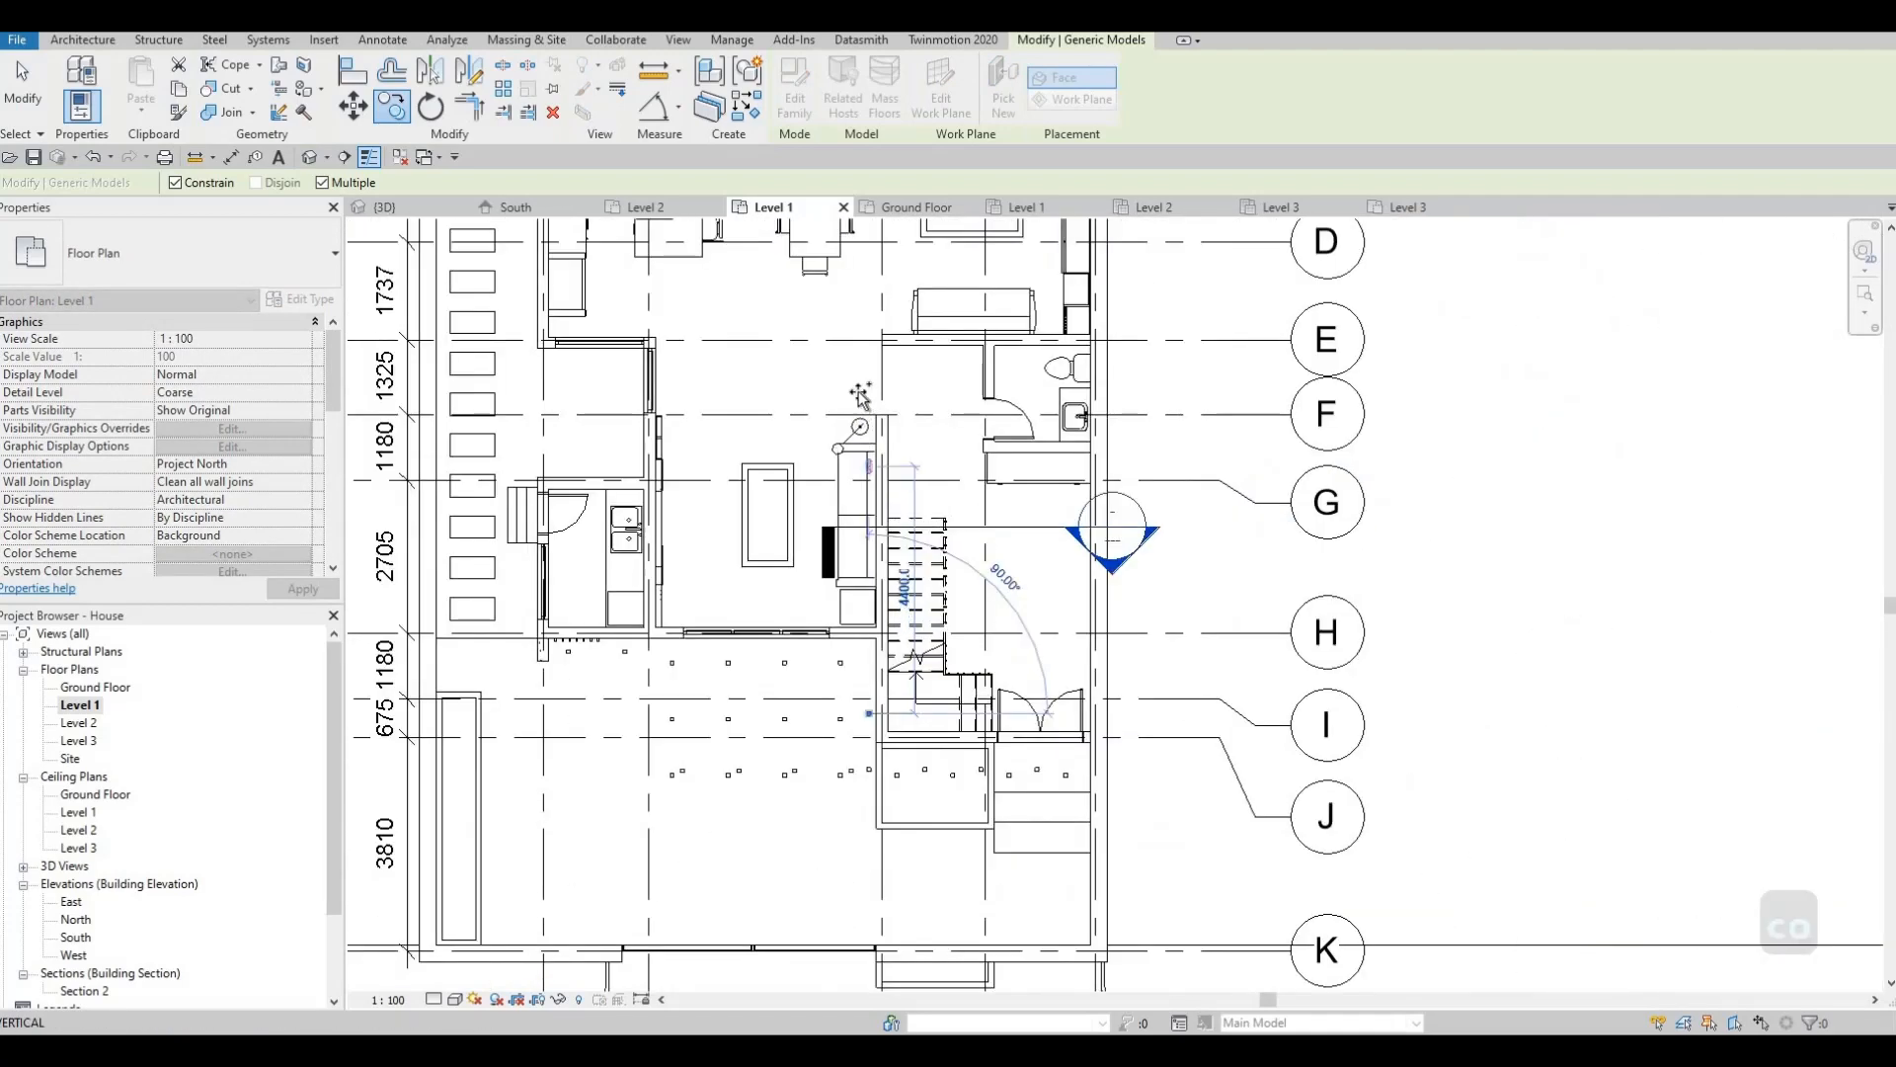
pyautogui.write('1000')
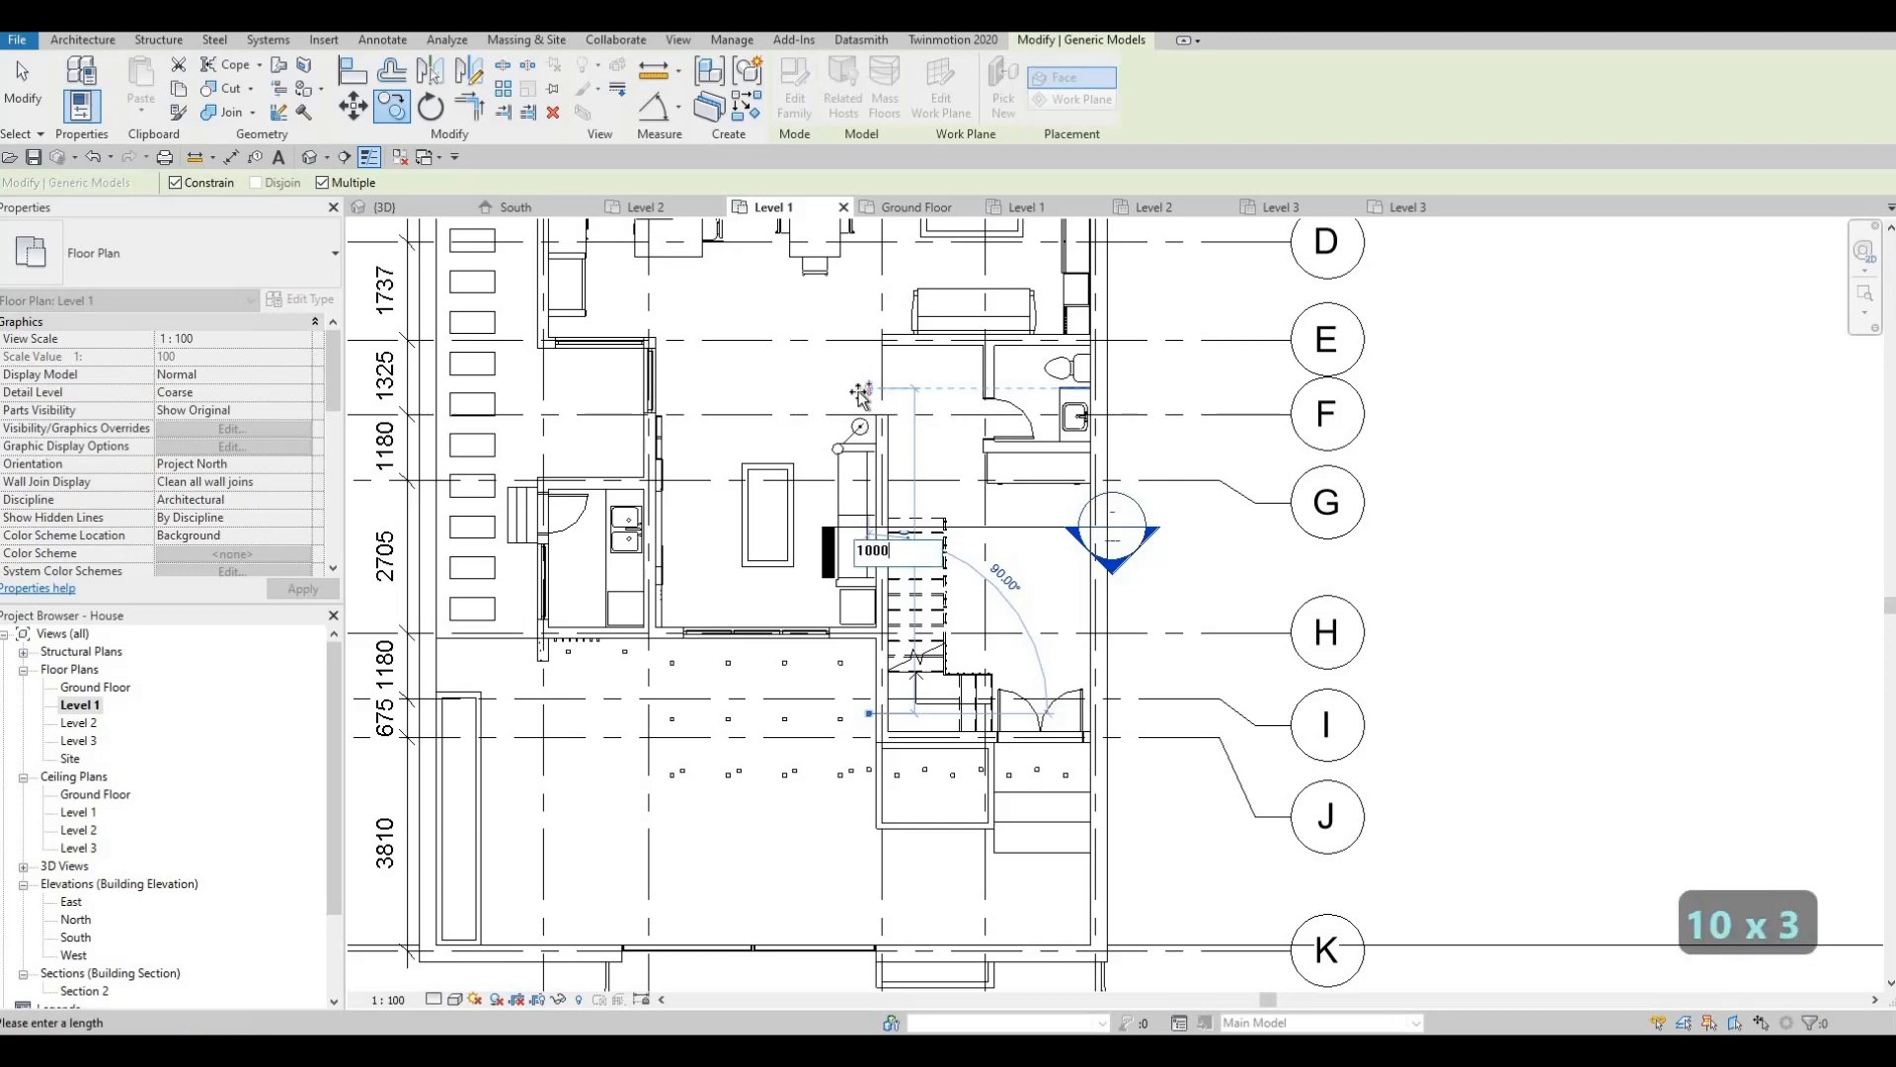
pyautogui.press('Return')
pyautogui.write('1000')
pyautogui.press('Return')
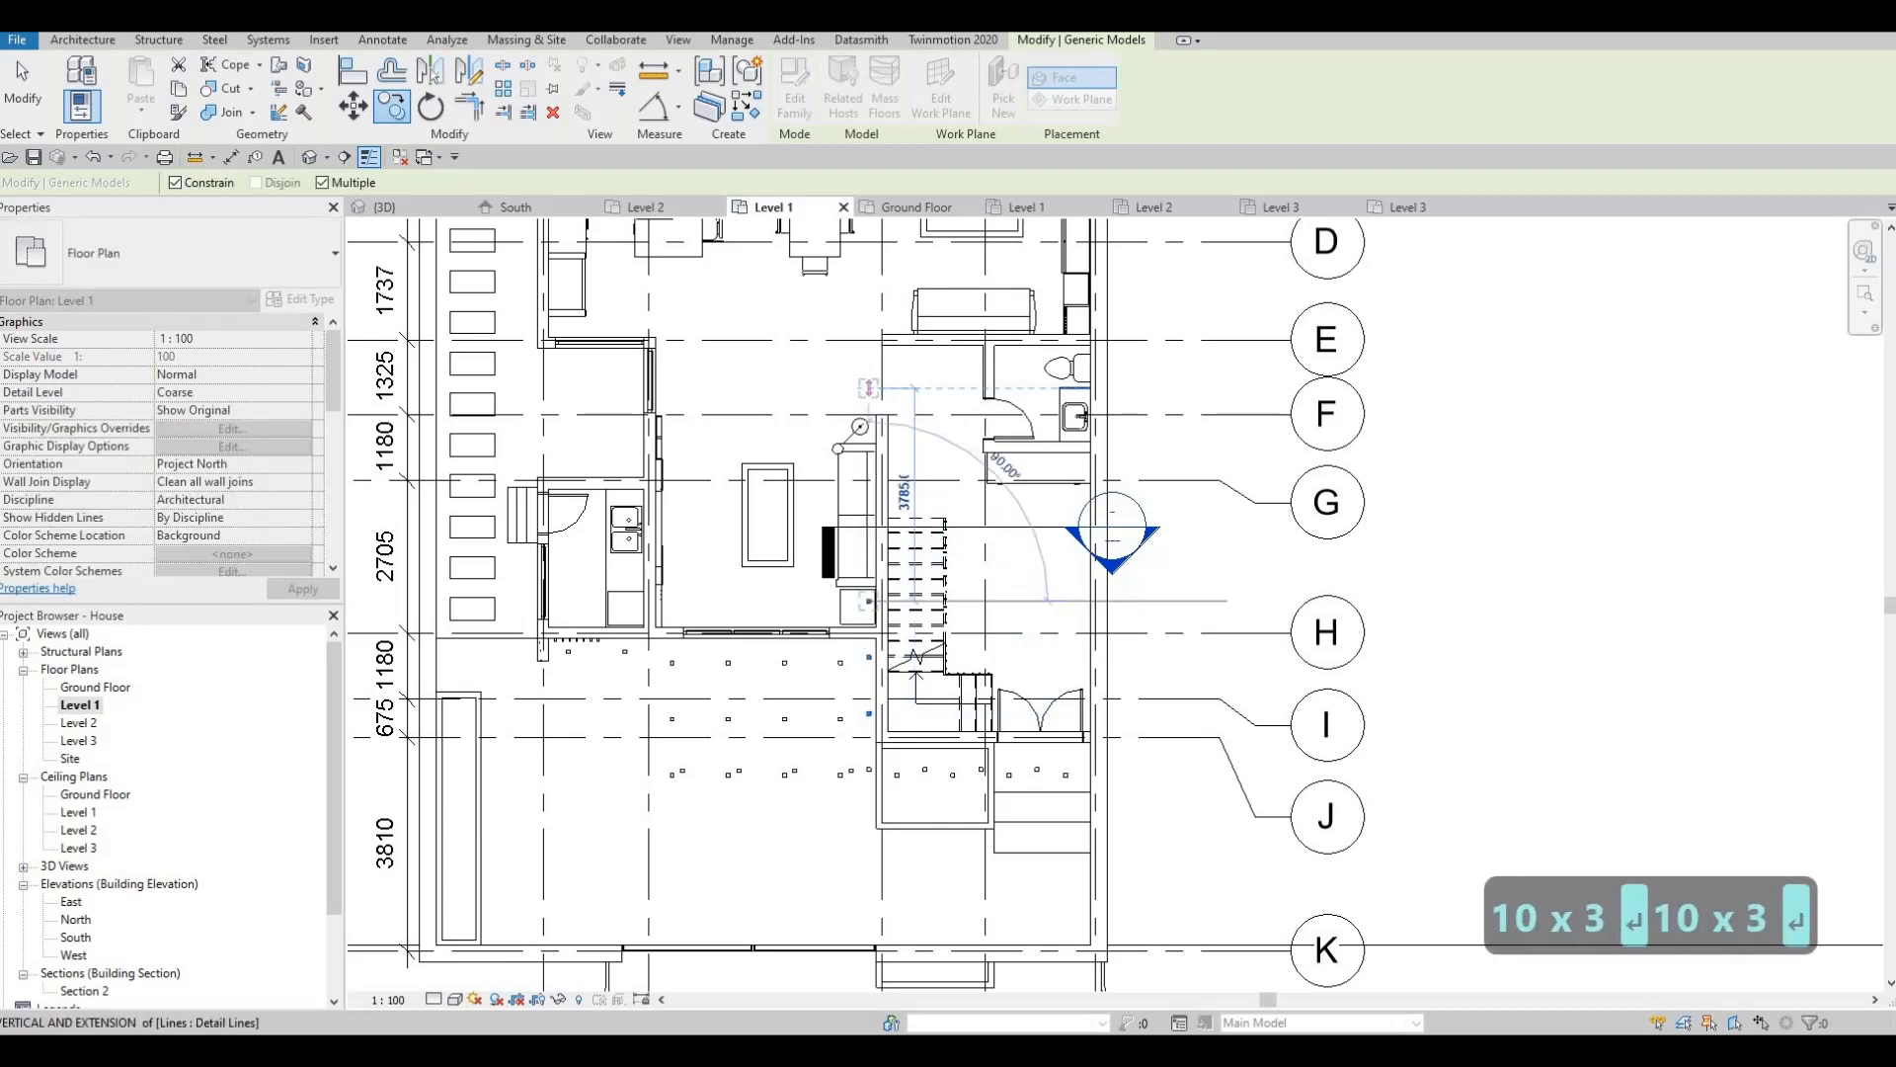
pyautogui.write('1000')
pyautogui.press('Return')
pyautogui.write('10')
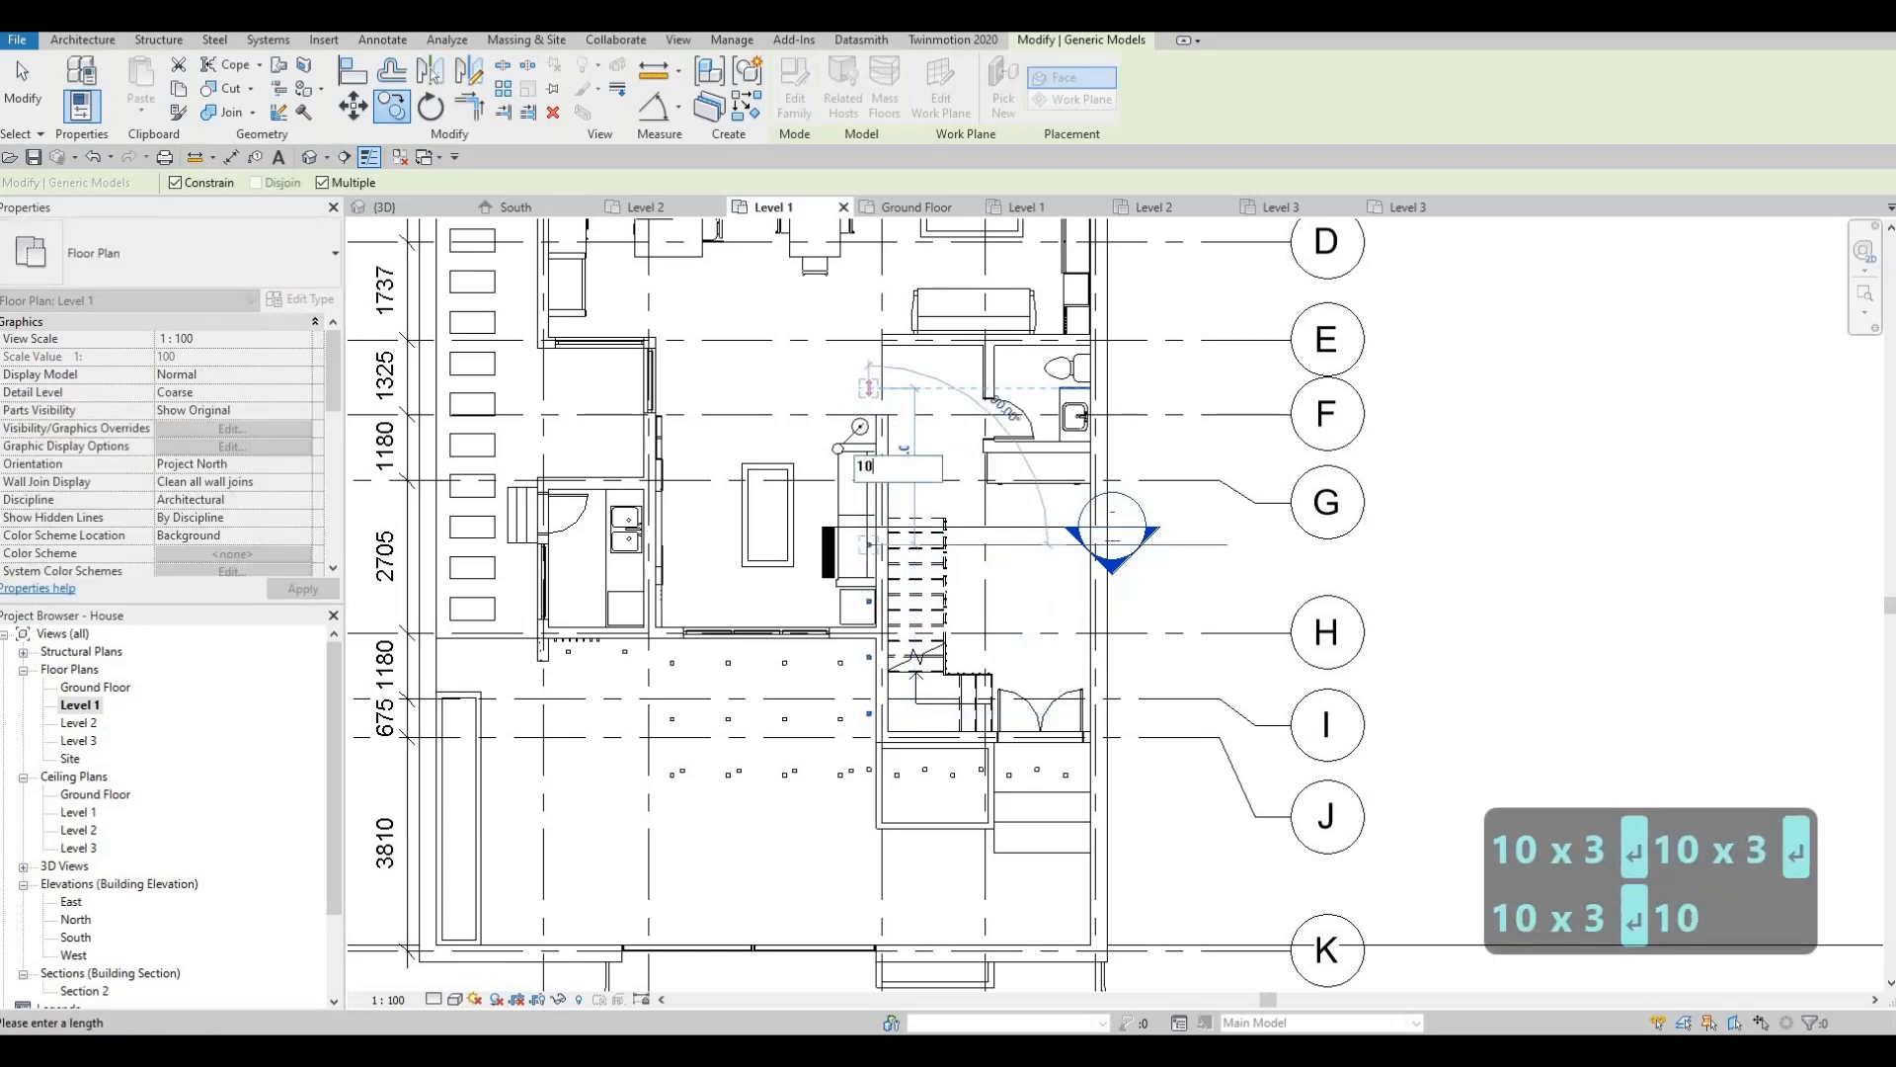
pyautogui.write('00')
pyautogui.press('Return')
pyautogui.press('Escape')
pyautogui.press('Escape')
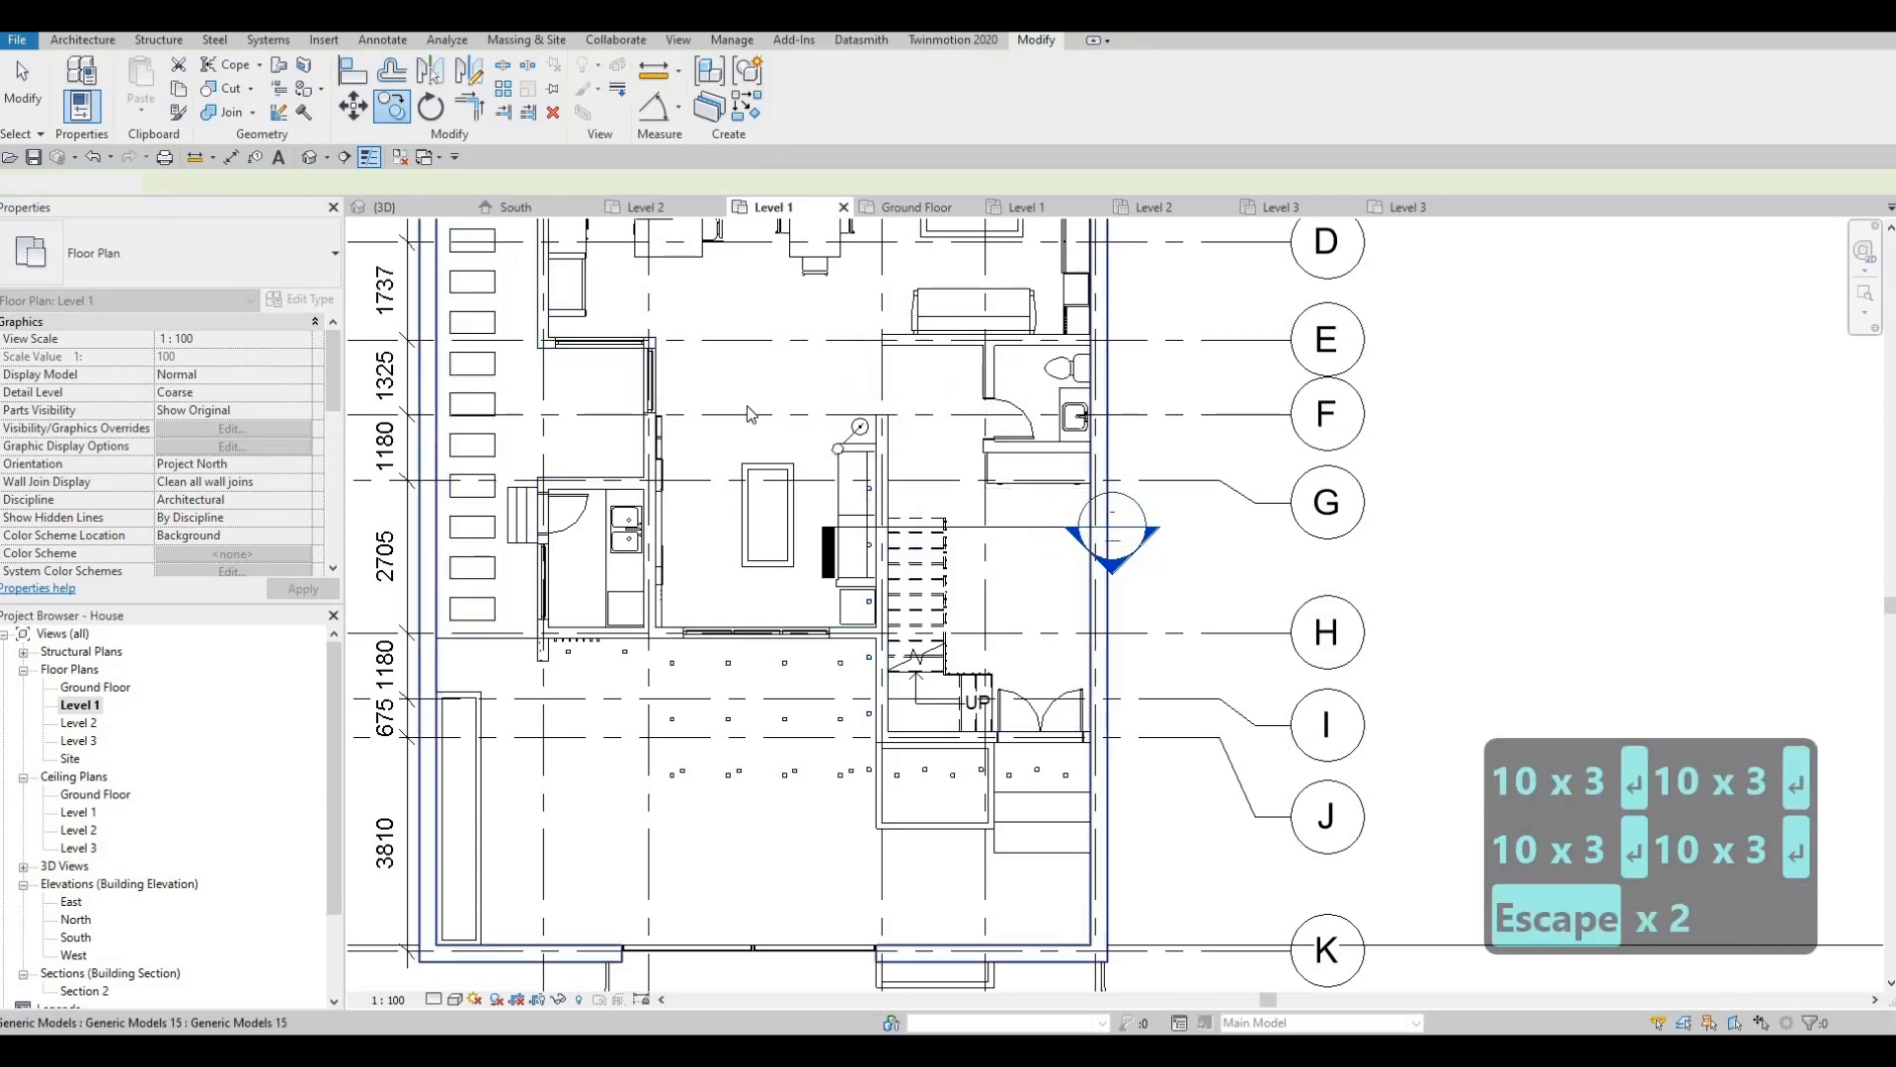
# Inspect the pot lights under the side roof overhang in the 3D view and review the house's front and side exterior.
pyautogui.click(385, 207)
pyautogui.moveTo(902, 804)
pyautogui.keyDown('shift'); pyautogui.mouseDown(button='middle')
pyautogui.moveTo(844, 702)
pyautogui.moveTo(1195, 800)
pyautogui.moveTo(796, 879)
pyautogui.moveTo(968, 812)
pyautogui.moveTo(850, 765)
pyautogui.moveTo(879, 754)
pyautogui.moveTo(927, 787)
pyautogui.mouseUp(button='middle'); pyautogui.keyUp('shift')
pyautogui.scroll(-3, 839, 726)
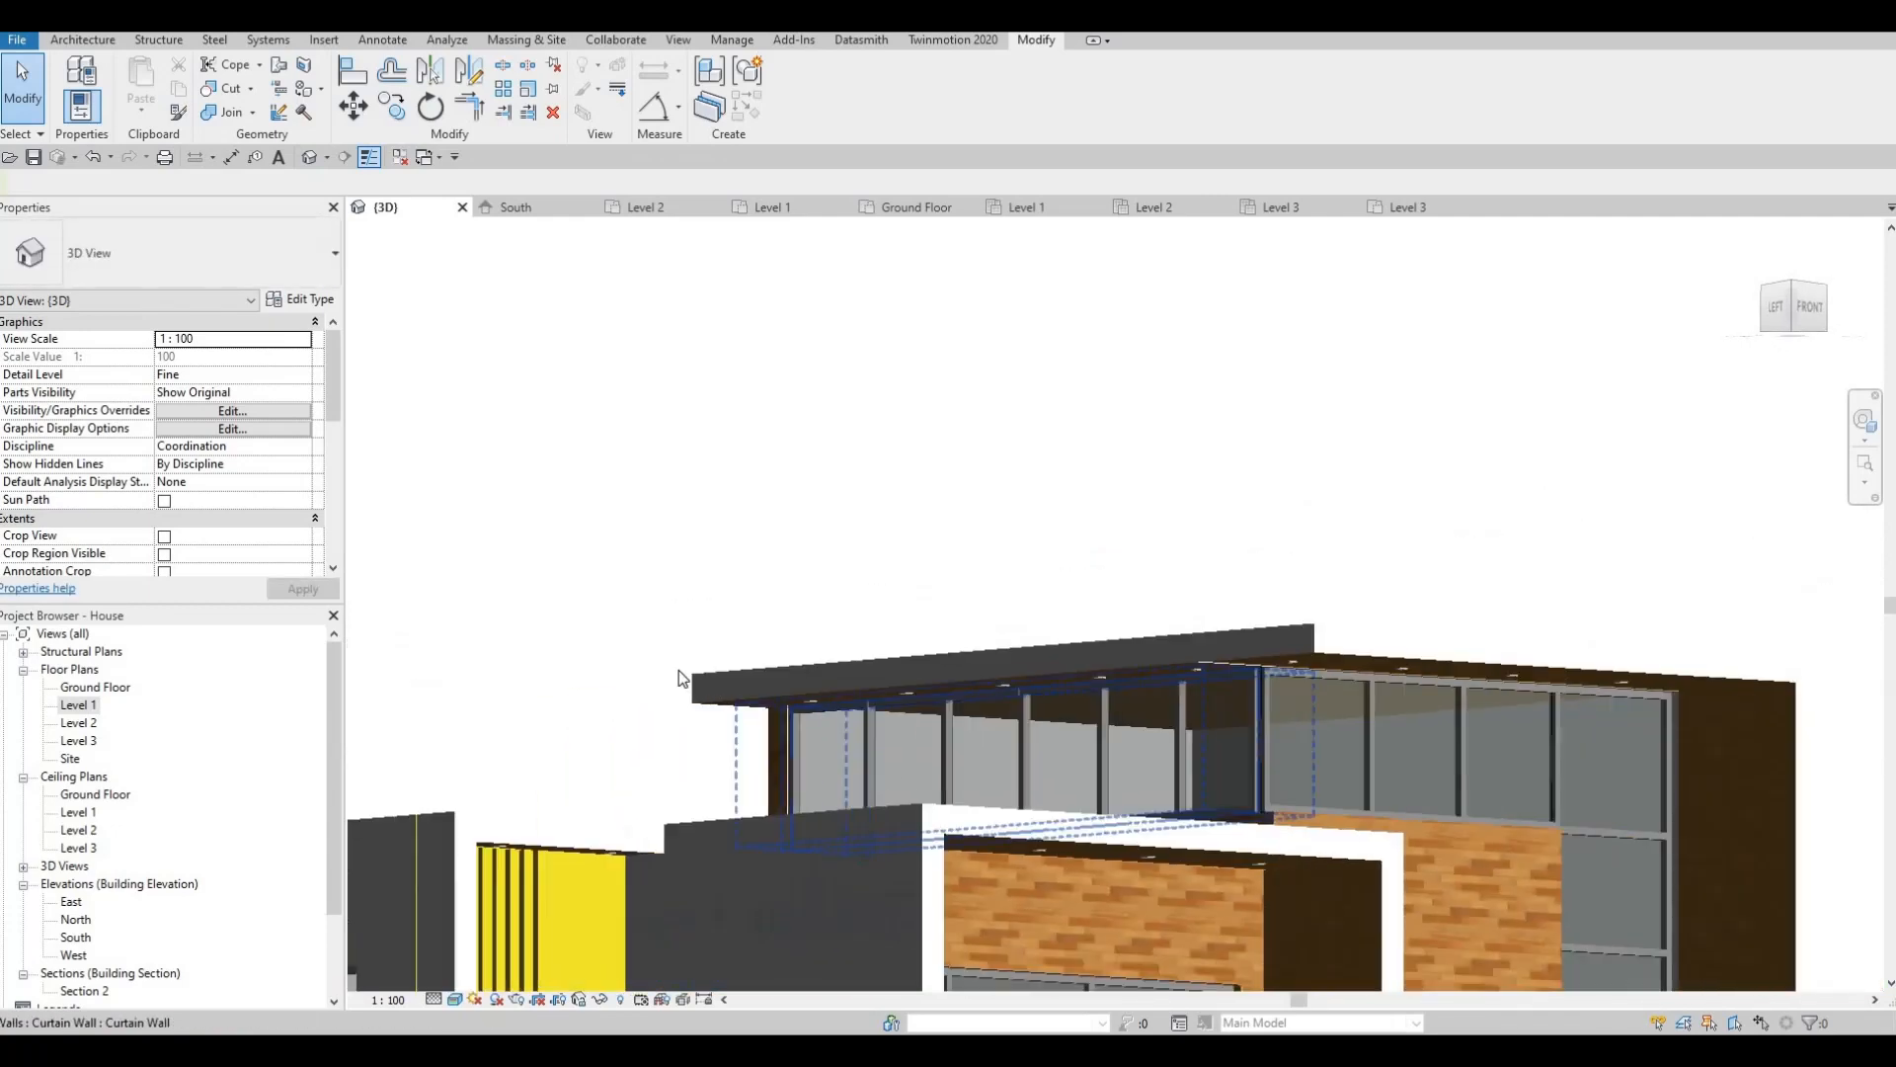
pyautogui.keyDown('shift'); pyautogui.moveTo(682, 674); pyautogui.dragTo(761, 685, button='middle'); pyautogui.keyUp('shift')
pyautogui.scroll(-2, 841, 743)
pyautogui.scroll(-3, 862, 689)
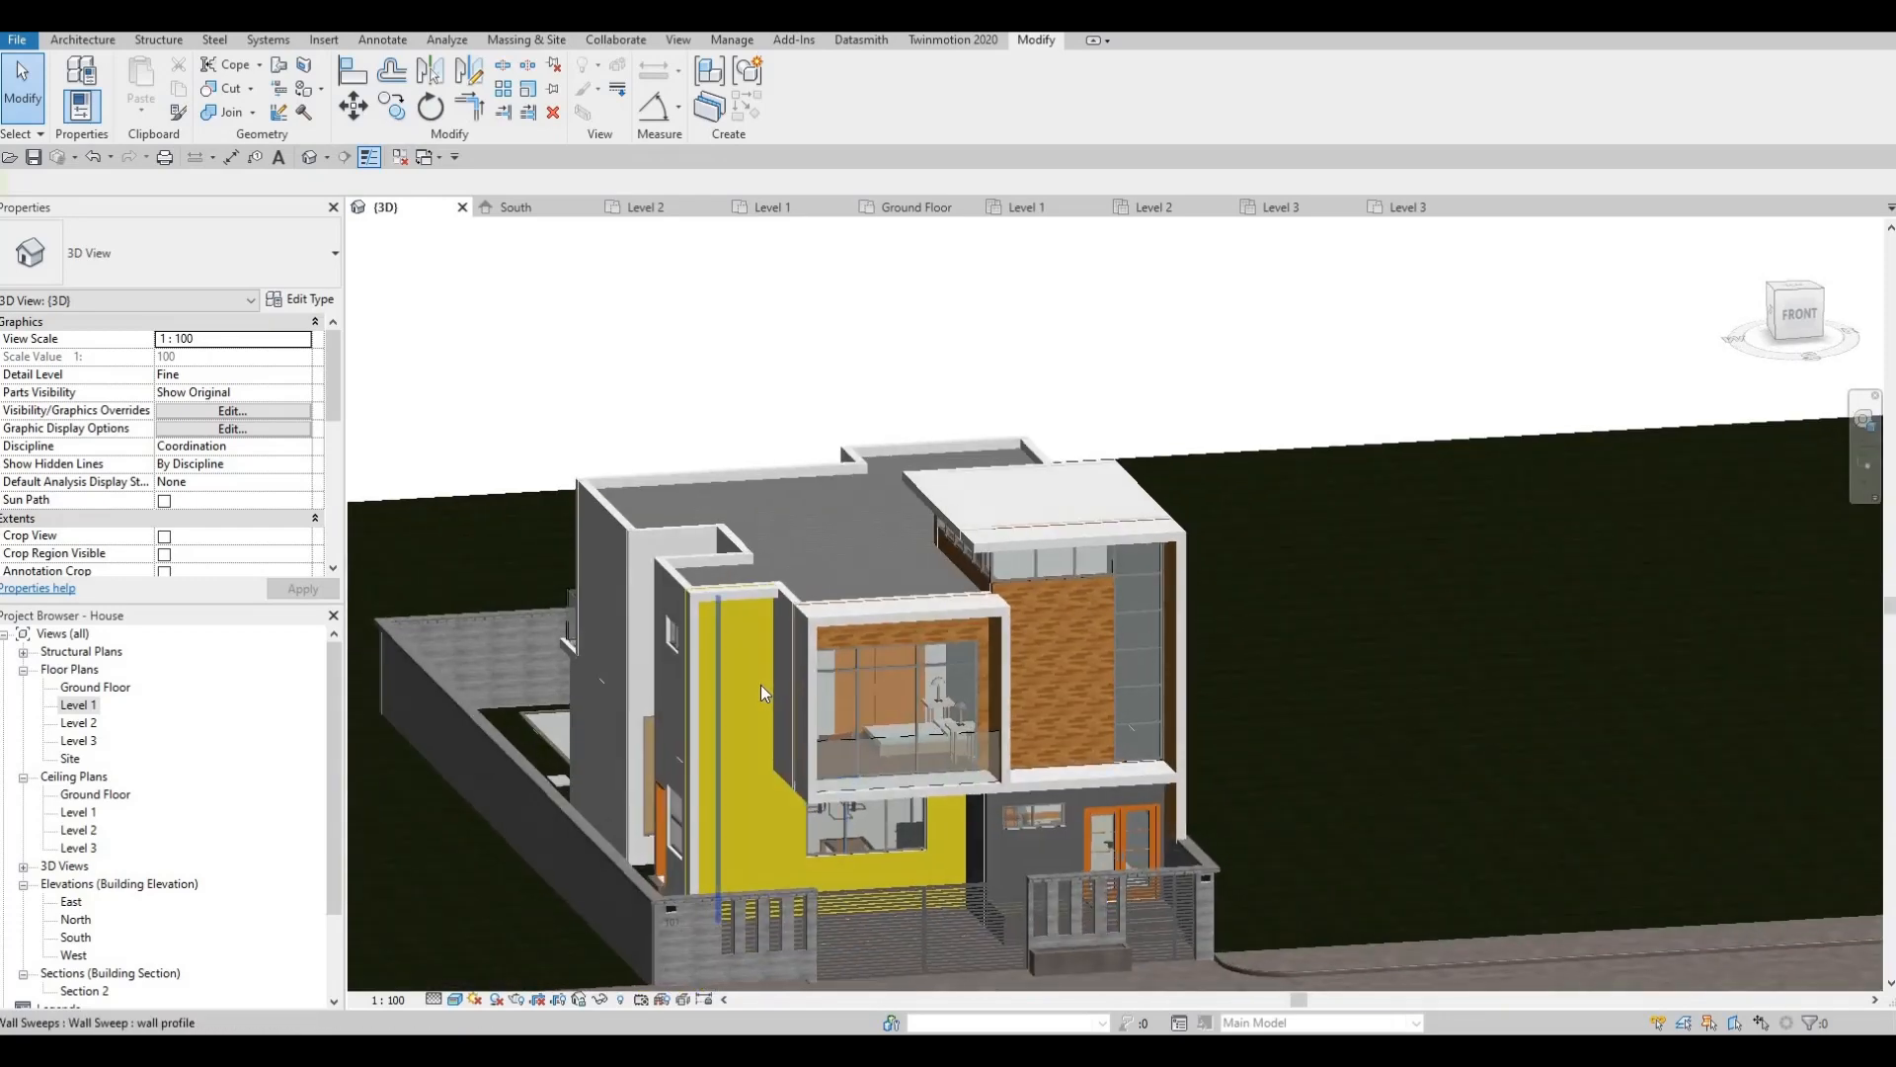
pyautogui.scroll(3, 761, 685)
pyautogui.scroll(2, 794, 702)
pyautogui.press('Escape')
pyautogui.scroll(-2, 855, 737)
pyautogui.moveTo(815, 750); pyautogui.dragTo(865, 773, button='middle')
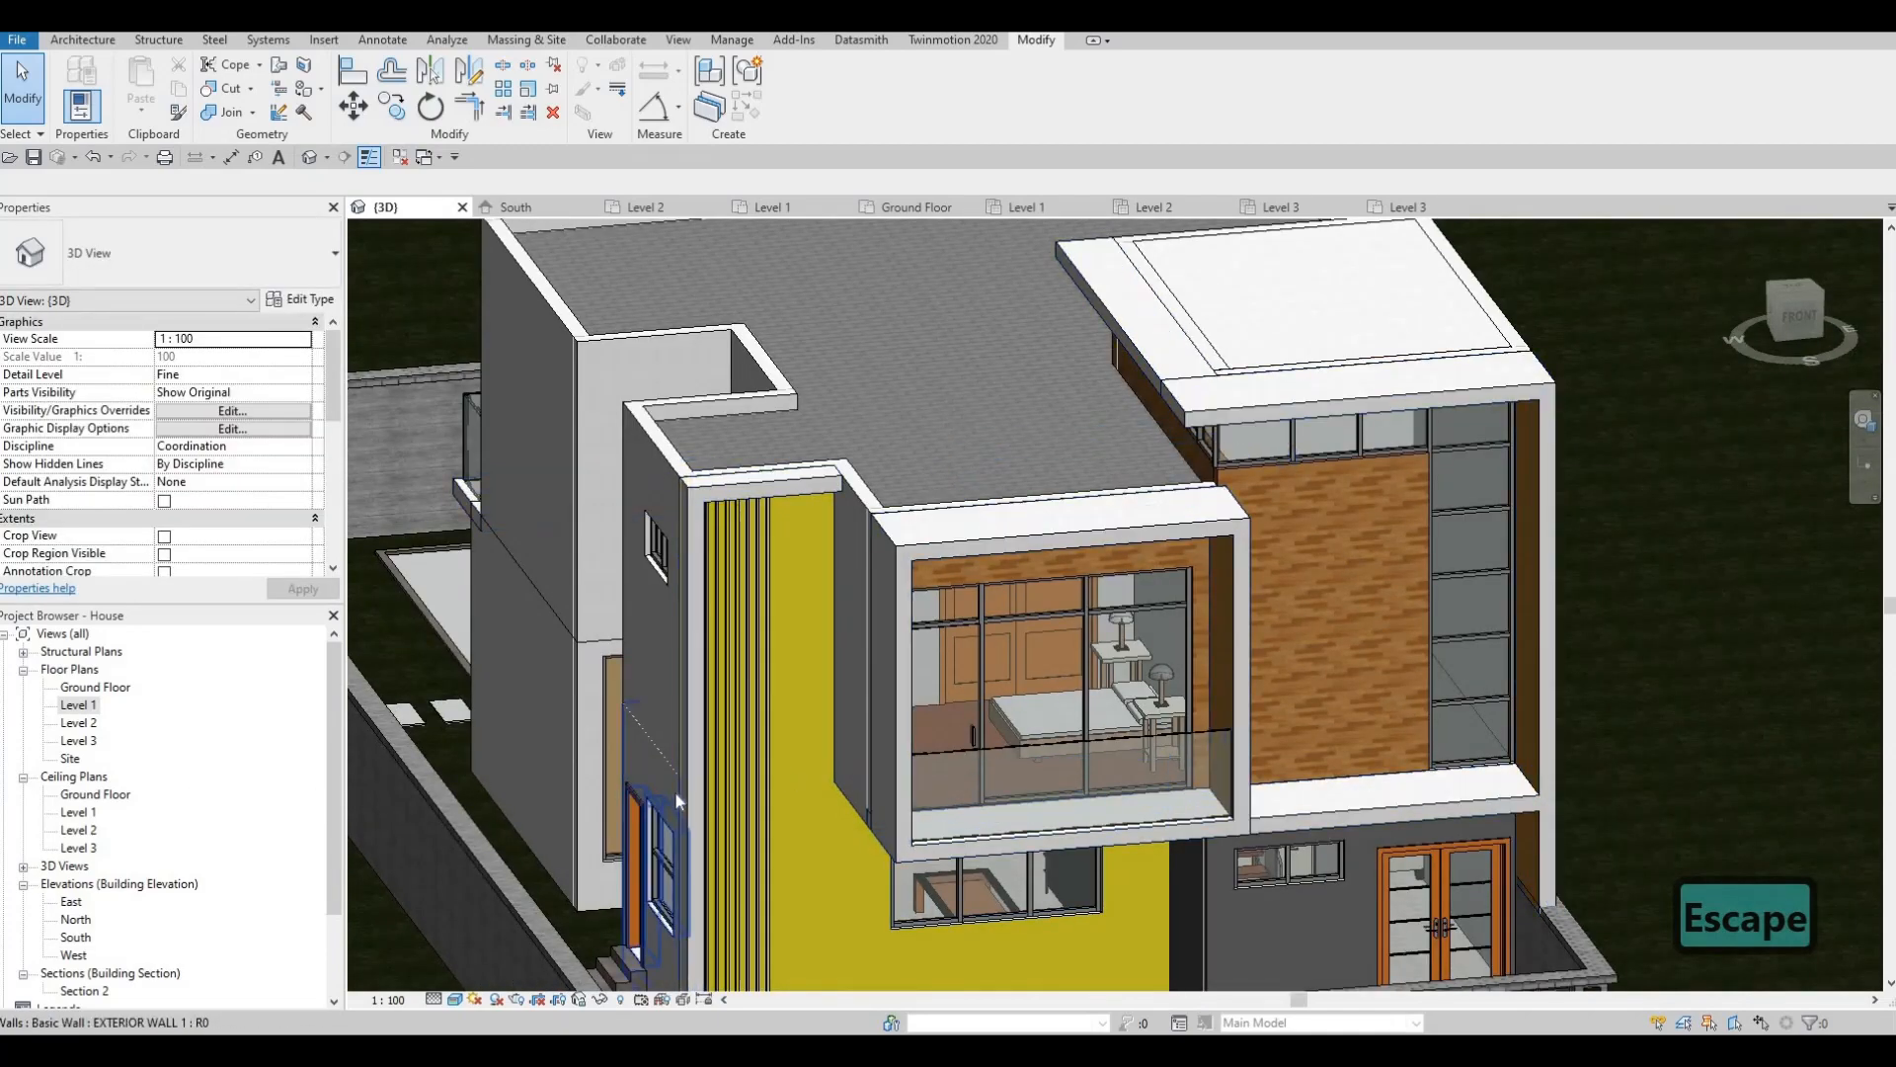
pyautogui.keyDown('shift'); pyautogui.moveTo(756, 756); pyautogui.dragTo(839, 791, button='middle'); pyautogui.keyUp('shift')
pyautogui.moveTo(716, 881); pyautogui.dragTo(730, 835, button='middle')
pyautogui.keyDown('shift'); pyautogui.moveTo(614, 859); pyautogui.dragTo(832, 786, button='middle'); pyautogui.keyUp('shift')
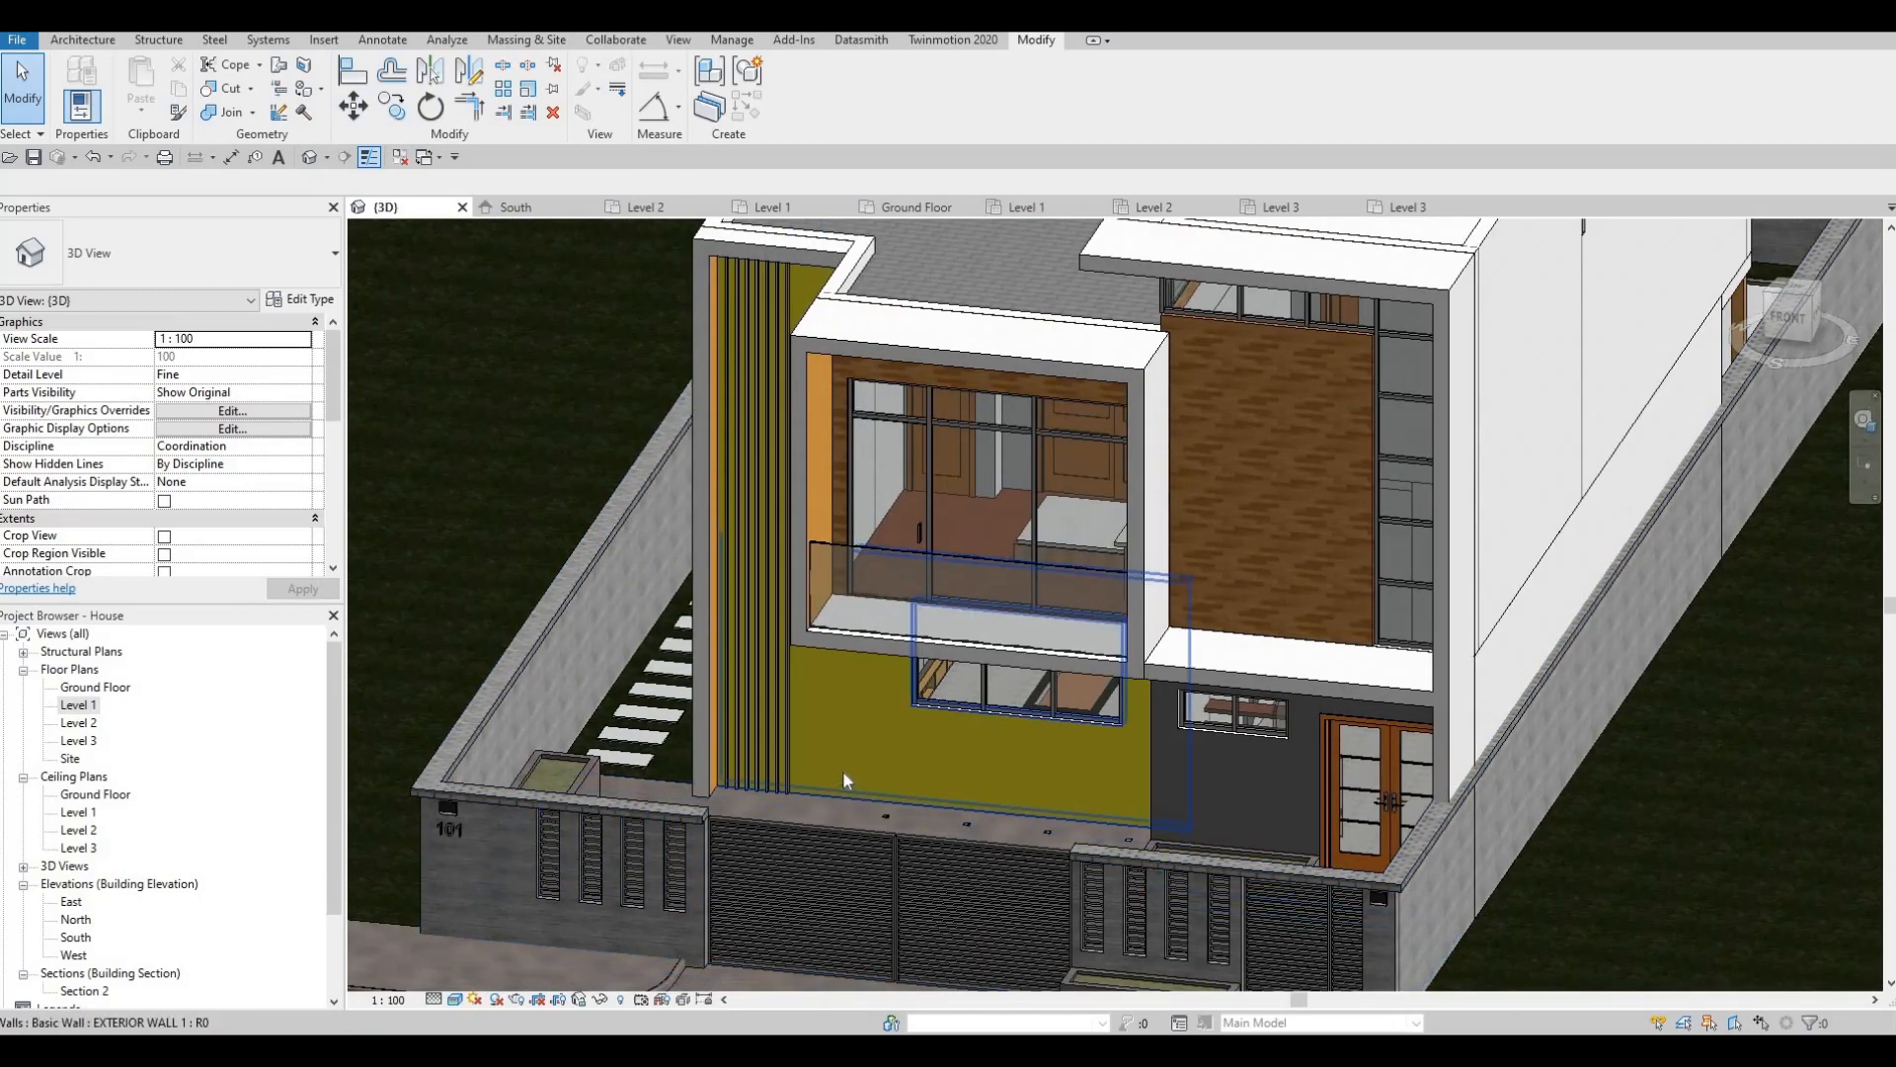
pyautogui.keyDown('shift'); pyautogui.moveTo(953, 750); pyautogui.dragTo(895, 766, button='middle'); pyautogui.keyUp('shift')
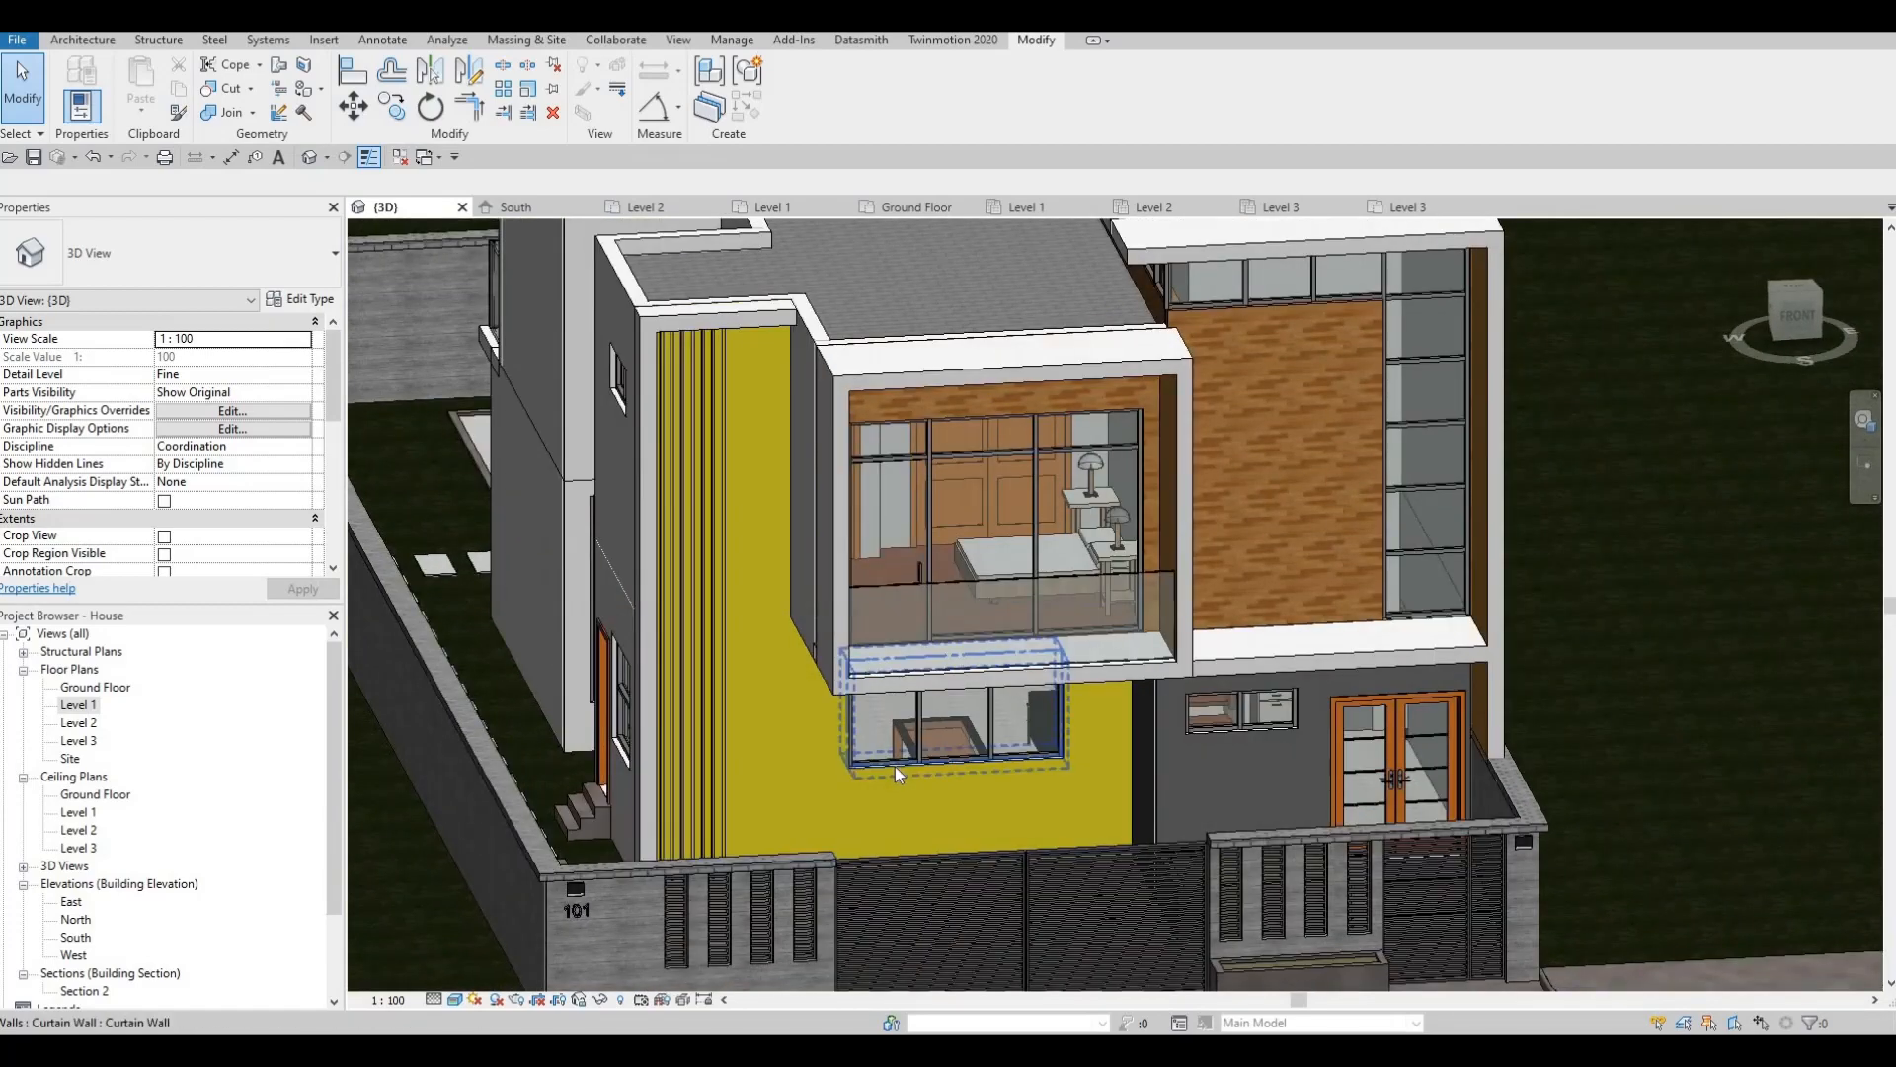
pyautogui.keyDown('shift'); pyautogui.moveTo(789, 802); pyautogui.dragTo(1075, 767, button='middle'); pyautogui.keyUp('shift')
pyautogui.scroll(-2, 1074, 767)
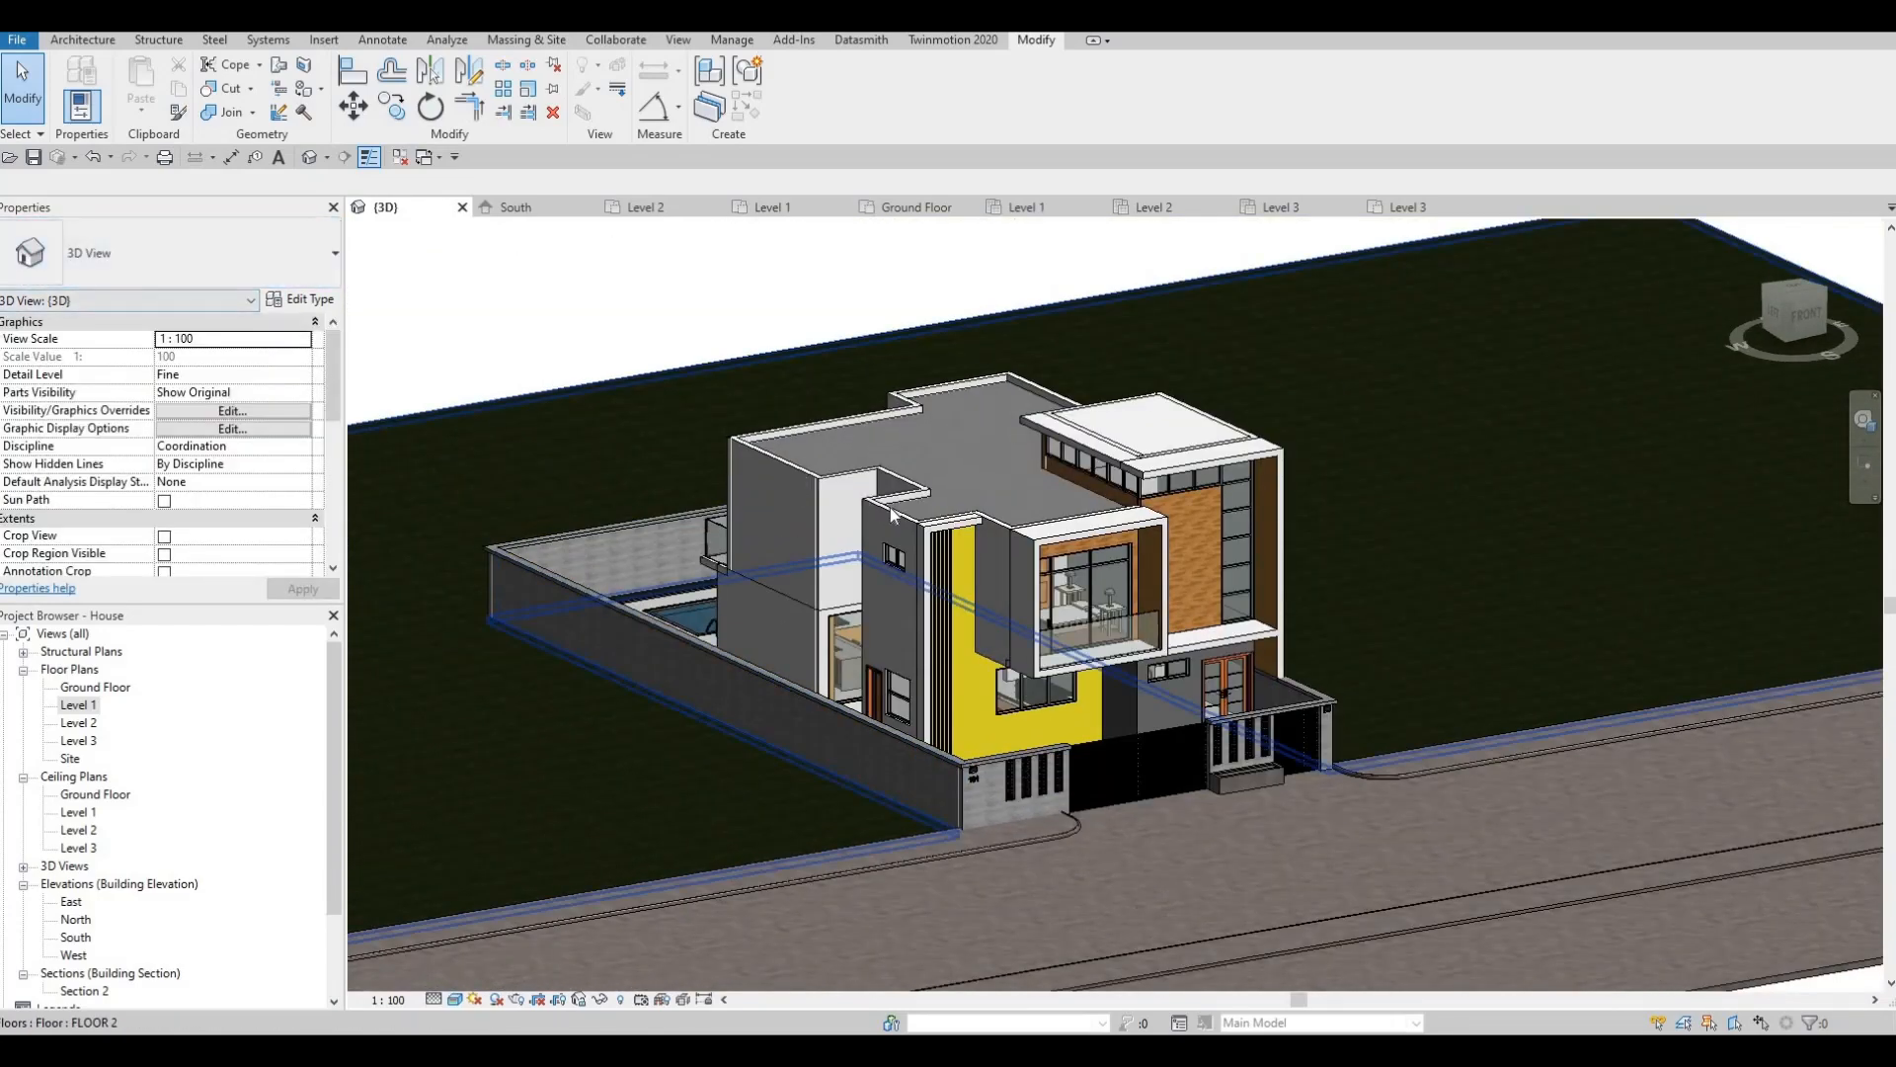